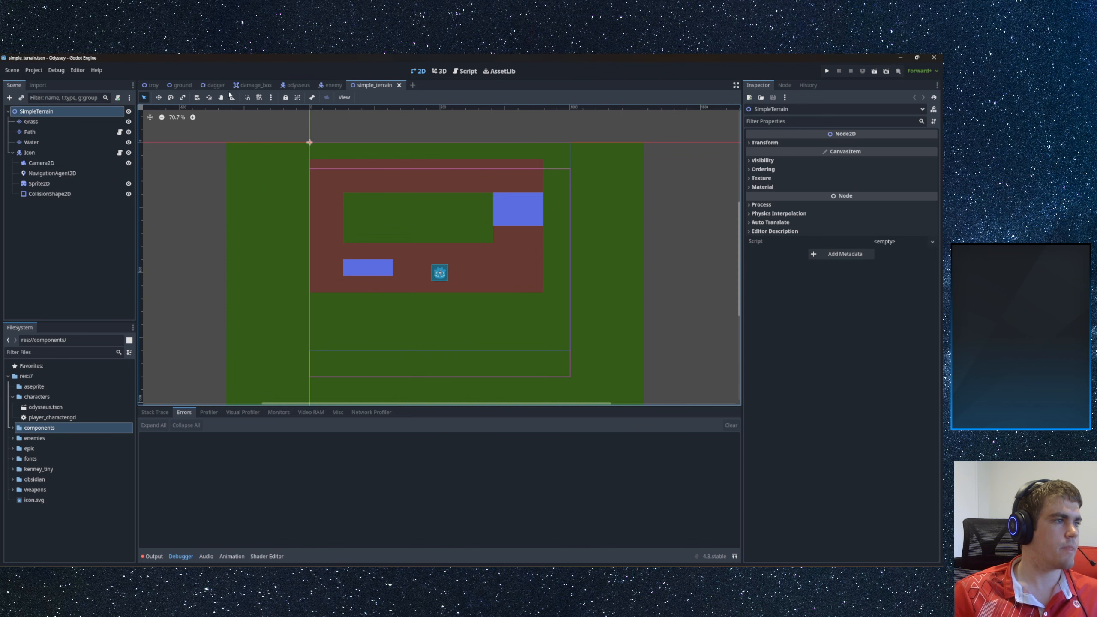
- Open the ground scene and go through its Dirt, GroundWater, Obstacles and Grass tile map layers
click(181, 85)
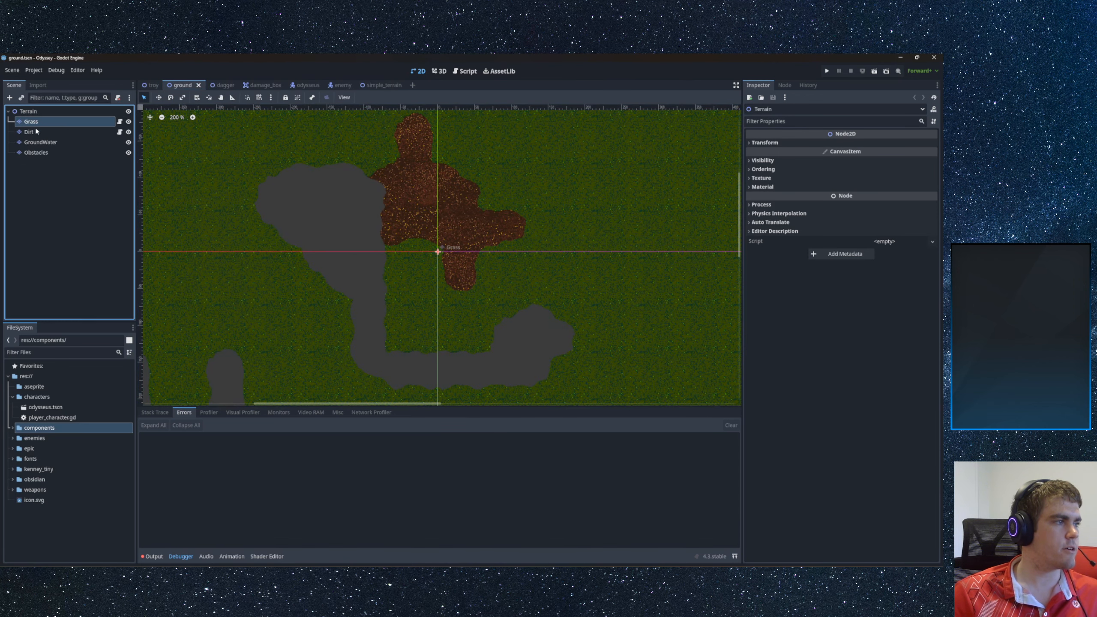
click(64, 132)
click(40, 142)
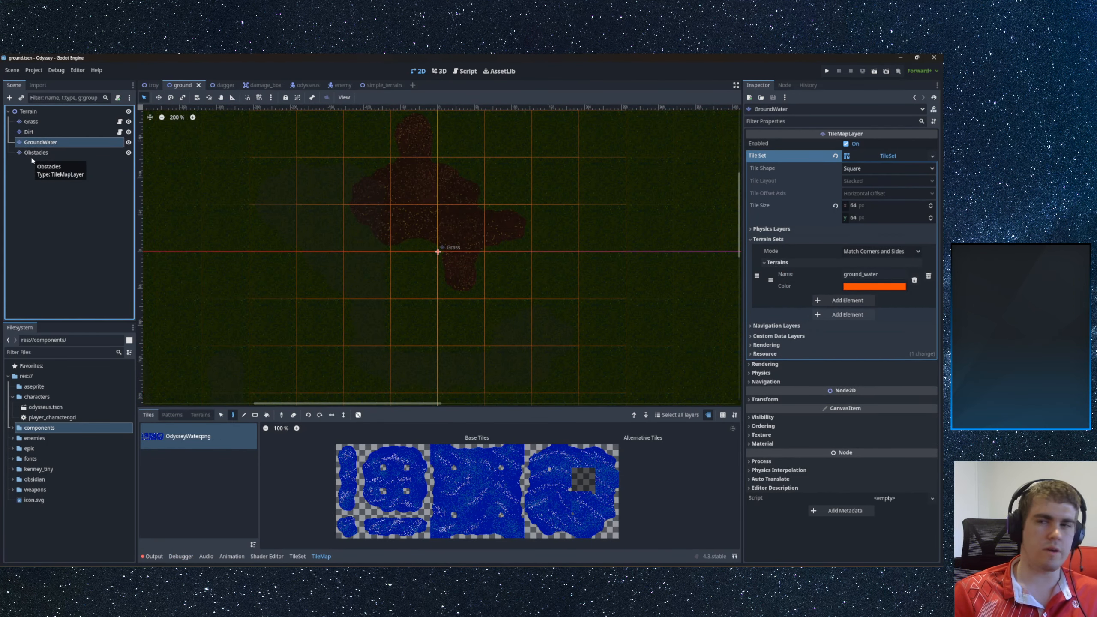
click(35, 152)
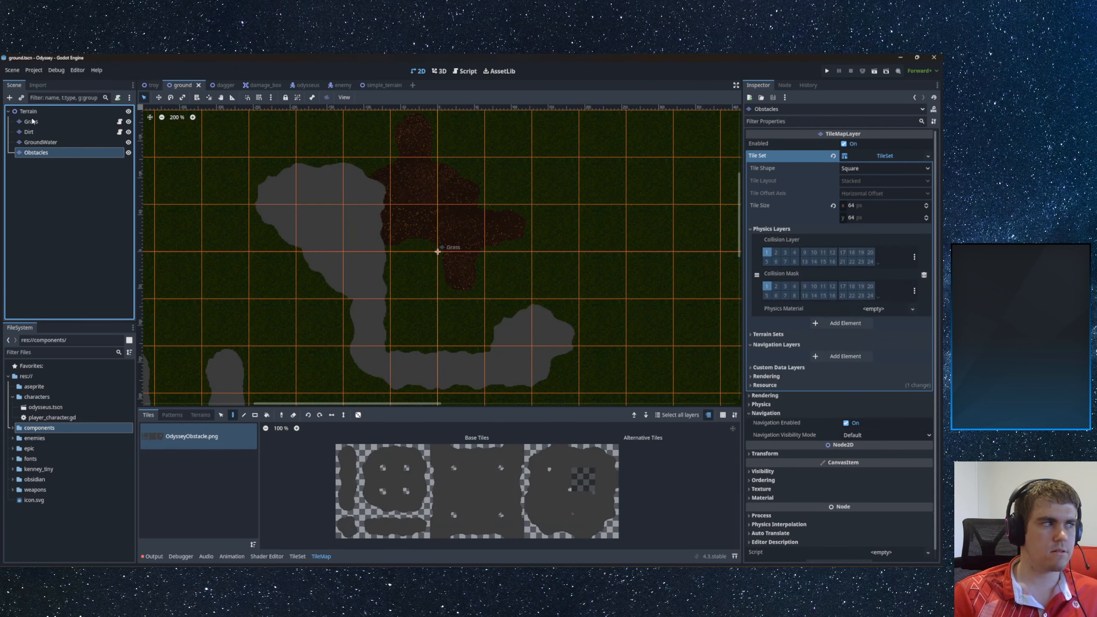
click(32, 121)
click(31, 133)
click(41, 141)
click(37, 152)
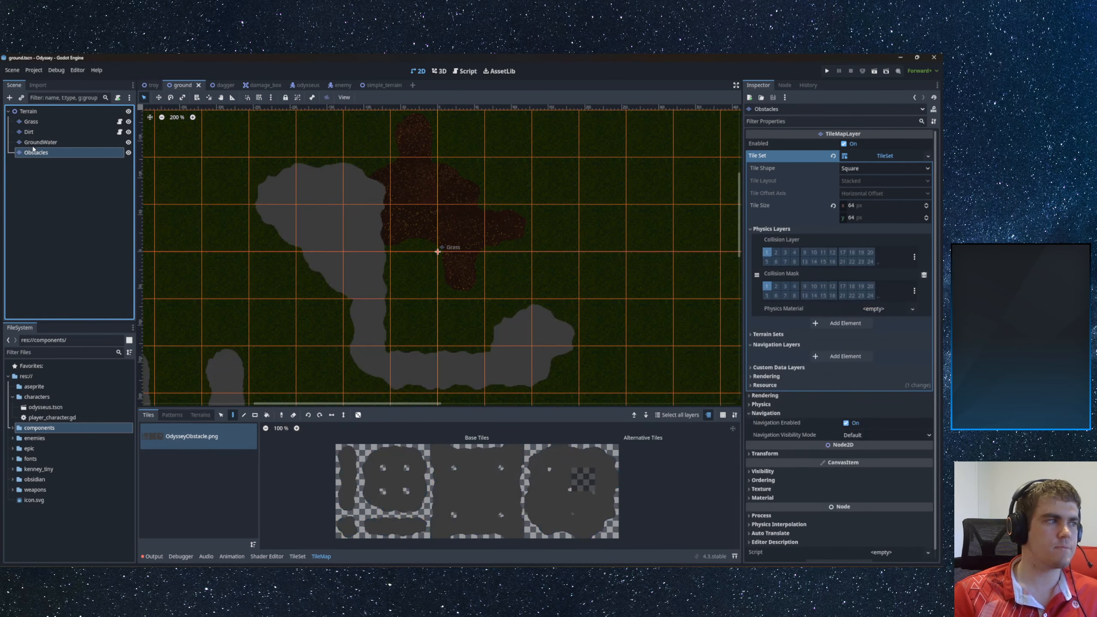
click(41, 141)
- Examine how far the Grass layer extends across the whole map
click(35, 122)
scroll(289, 203, down, 8)
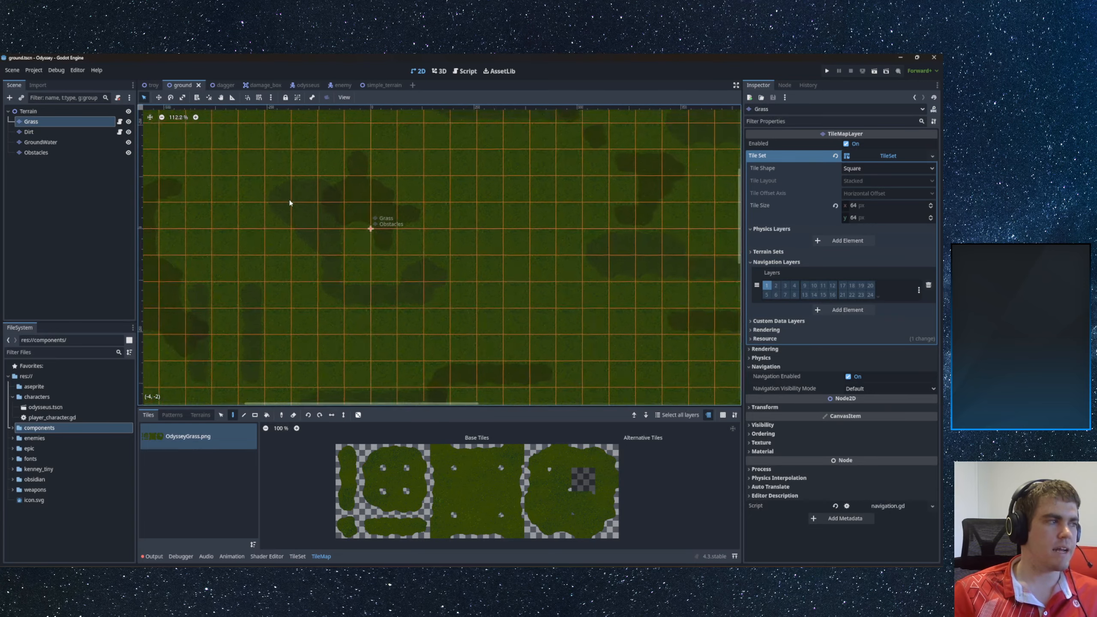
scroll(424, 238, down, 6)
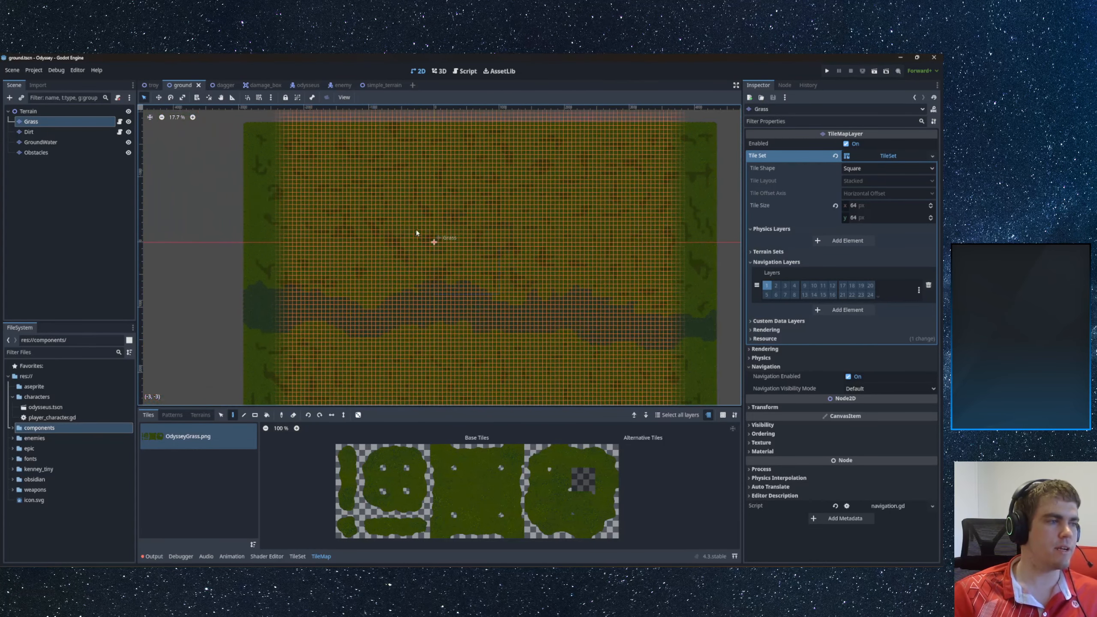
scroll(449, 239, up, 1)
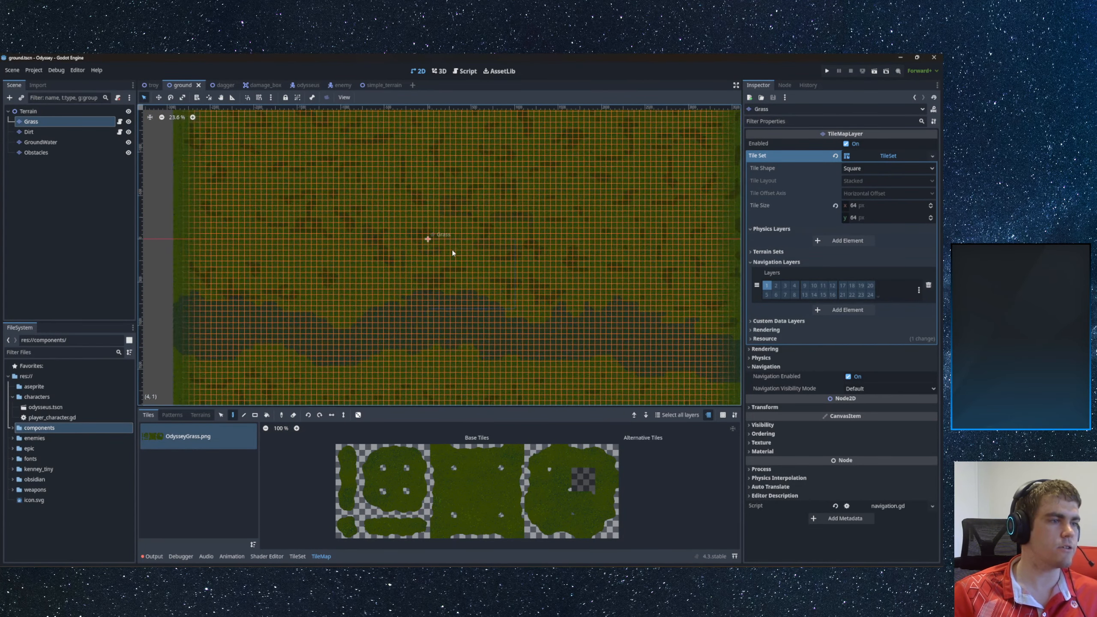
- Compare the tile placement and tile sets of the Dirt, Grass and GroundWater layers at whole-map scale
click(28, 132)
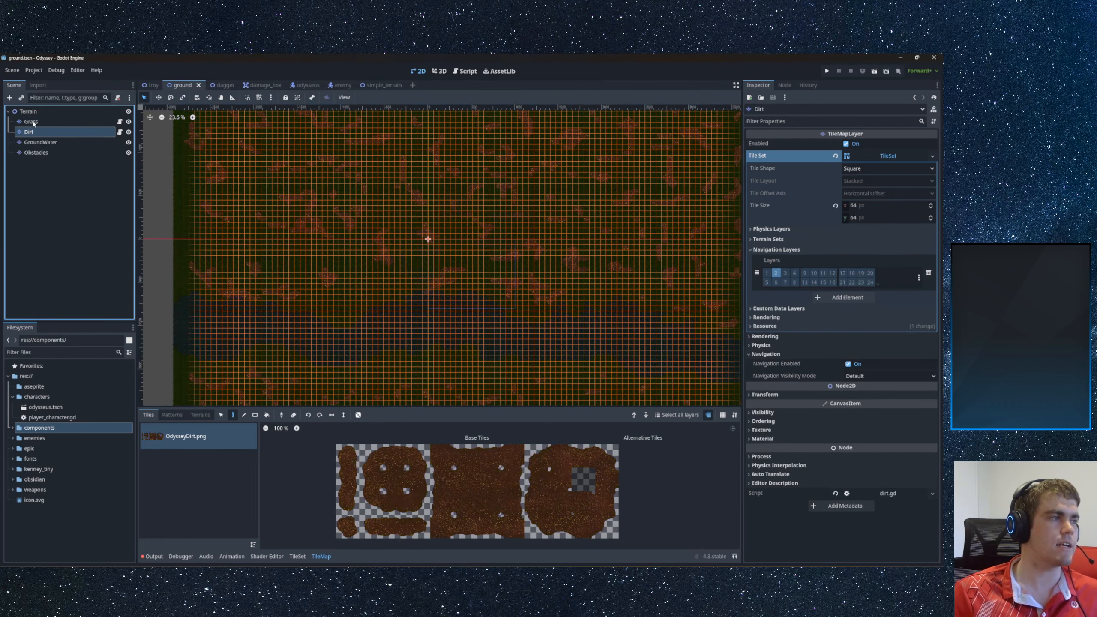
click(30, 122)
click(29, 132)
click(34, 144)
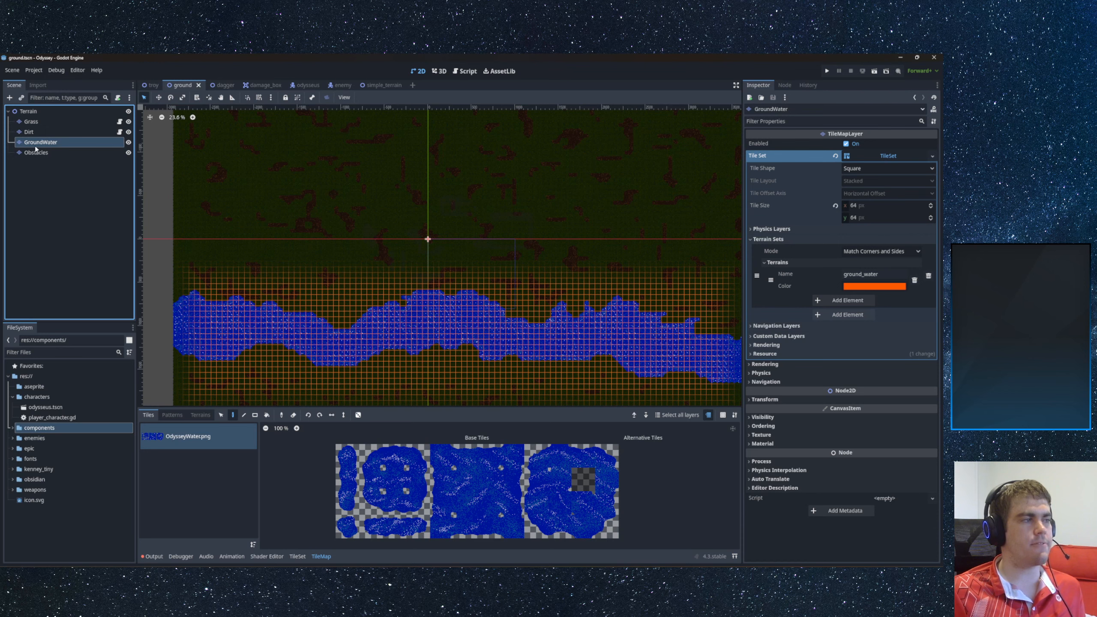
click(34, 153)
click(32, 143)
click(29, 132)
click(30, 123)
click(29, 132)
click(30, 145)
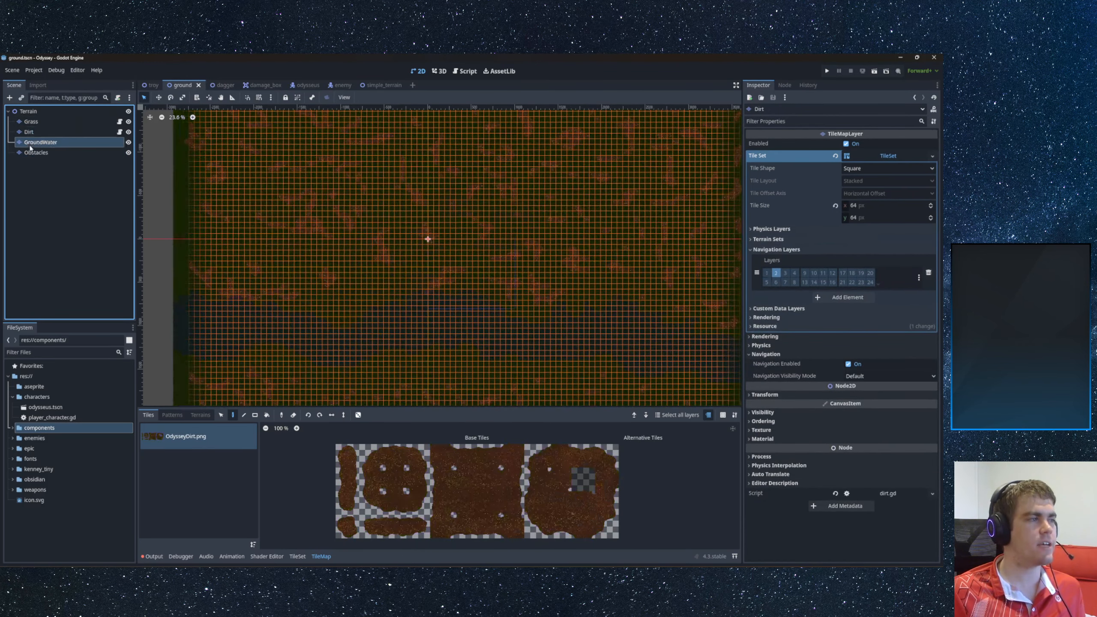
- Select the Obstacles layer and examine its grey shapes up close and within the wider map
click(33, 152)
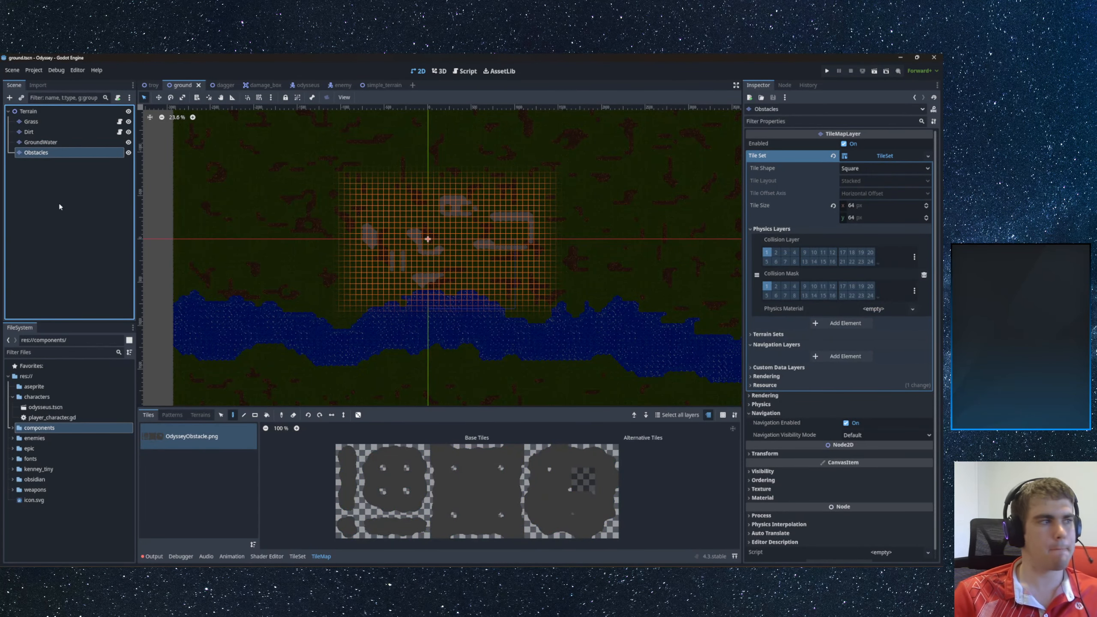
scroll(386, 238, up, 8)
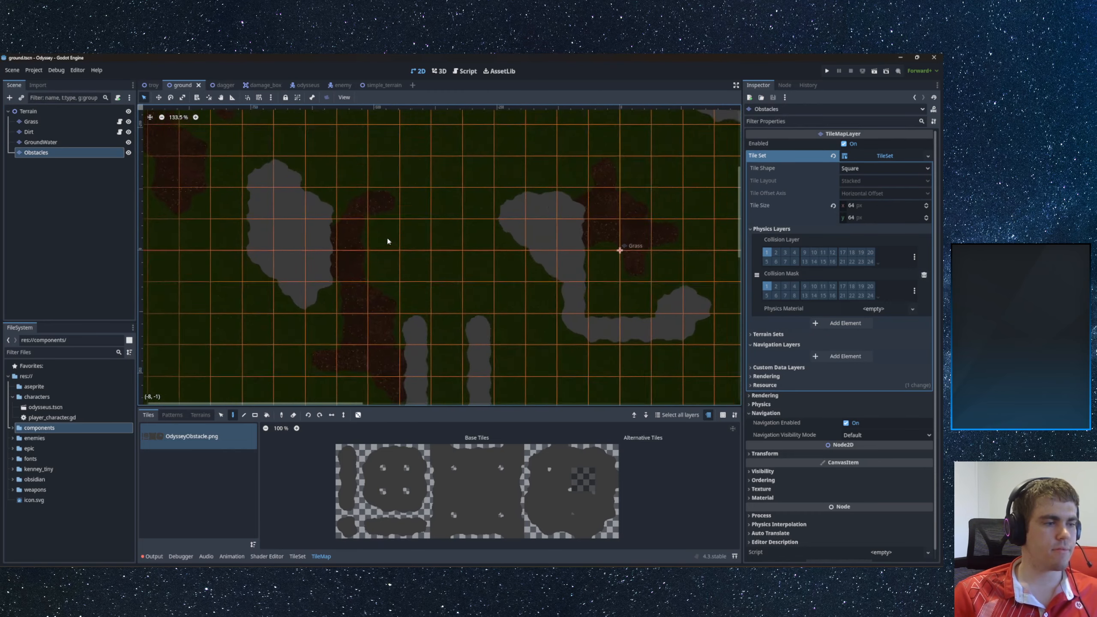
scroll(372, 244, down, 4)
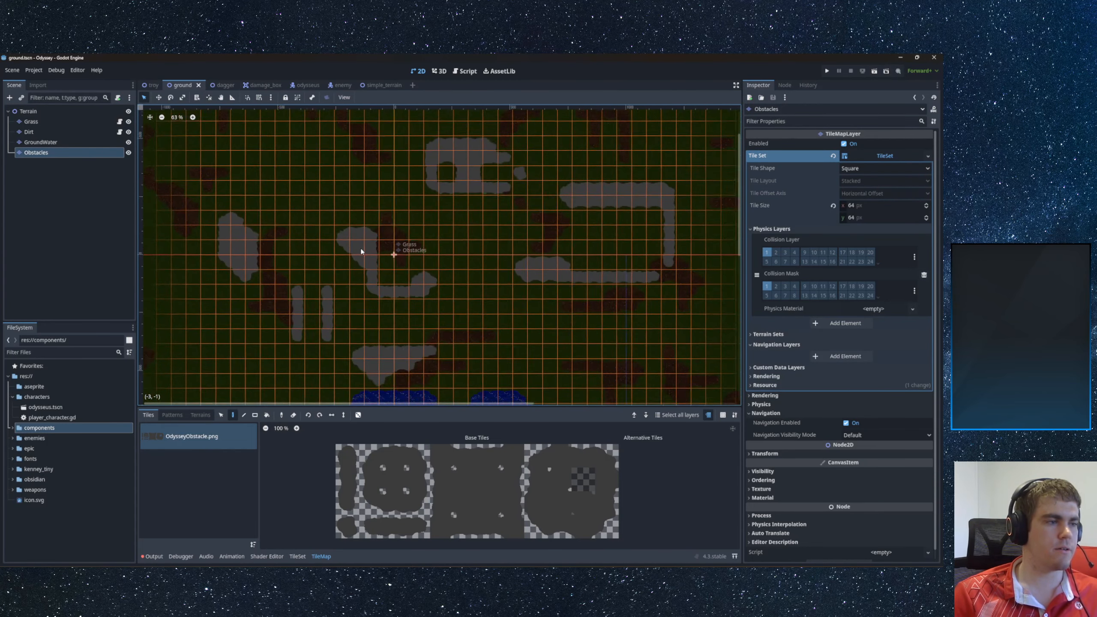
scroll(361, 251, down, 5)
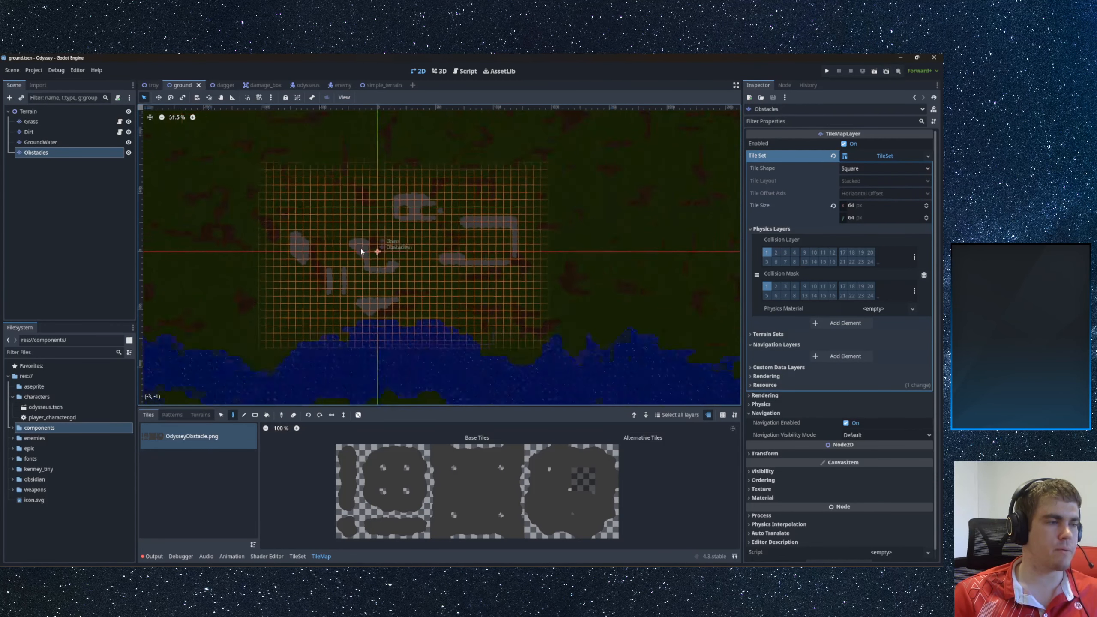
- Step through the Grass, Dirt and GroundWater layers in order to review each one's painted area
click(32, 122)
key(Down)
key(Down)
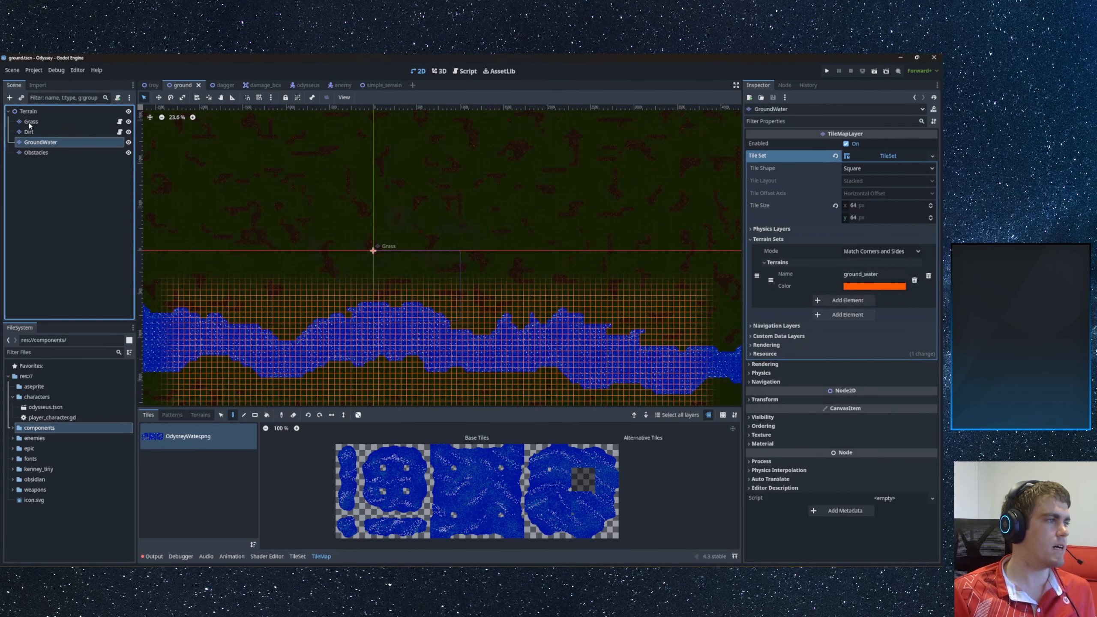
click(29, 124)
click(26, 133)
click(35, 146)
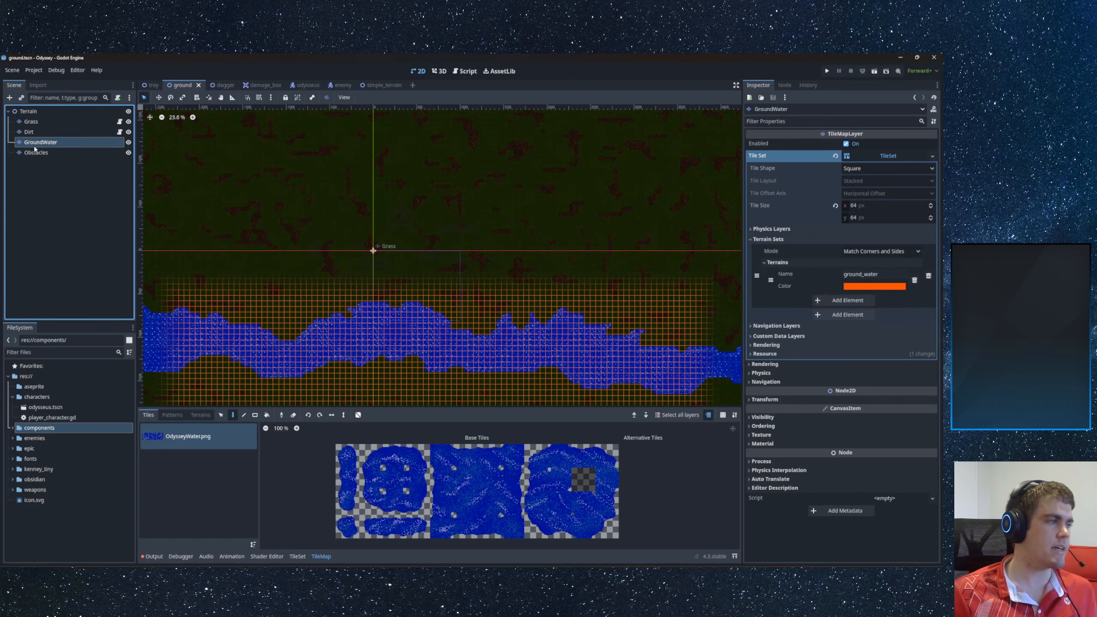
- Return to the Obstacles layer and inspect the obstacle tiles around the map origin
click(34, 153)
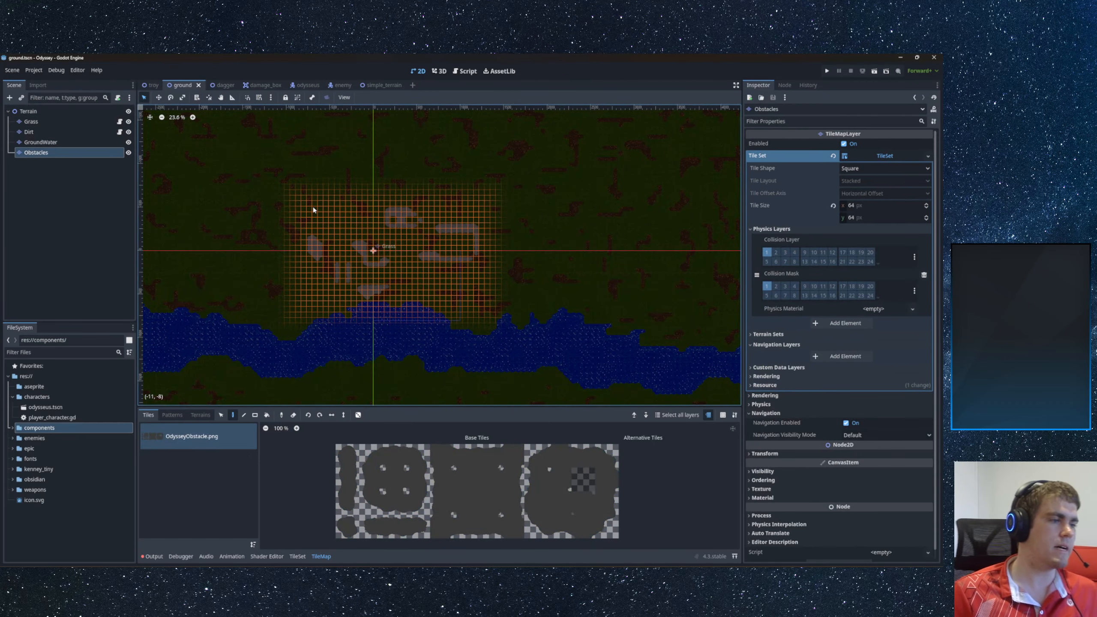
middle_drag(312, 207, 389, 215)
scroll(443, 258, up, 5)
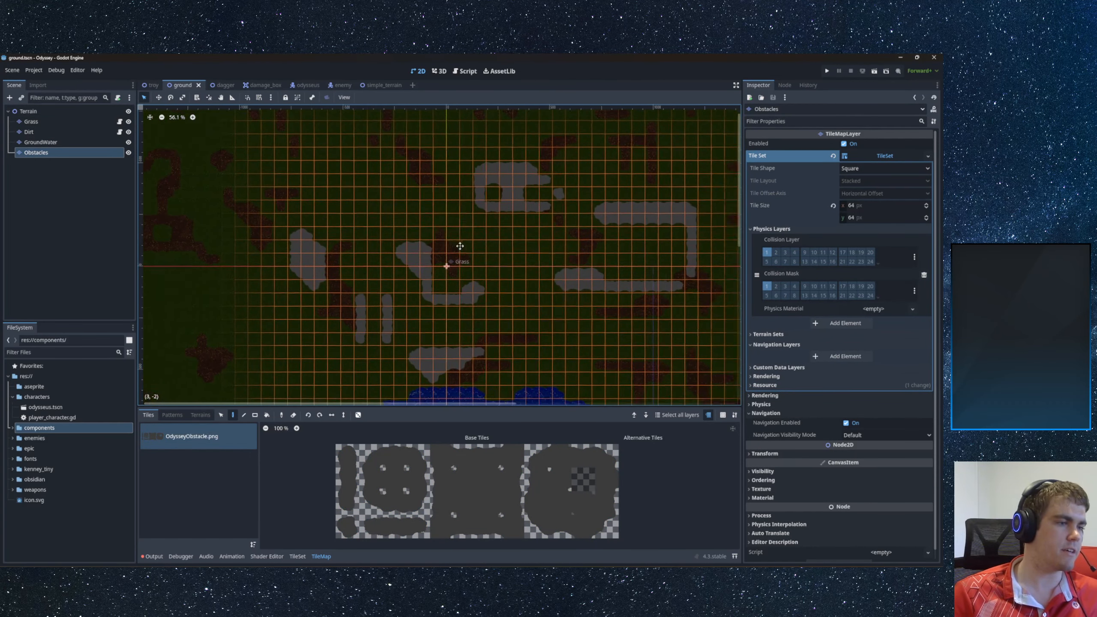
middle_drag(460, 246, 374, 250)
scroll(375, 249, up, 5)
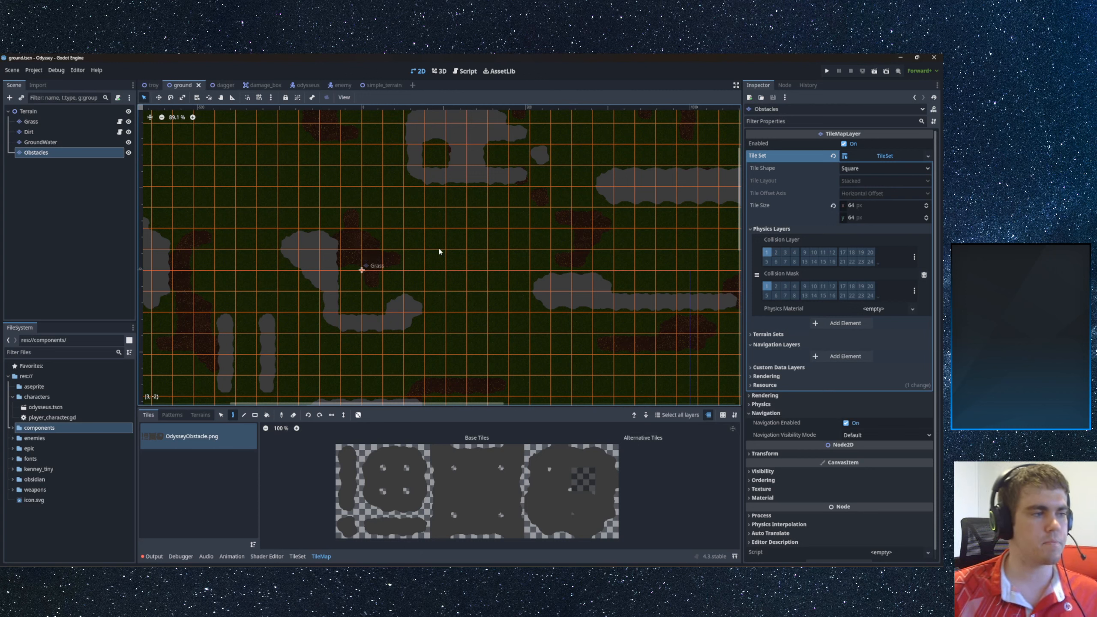
- Select the Terrain root node and examine the combined terrain layers around the origin
click(29, 111)
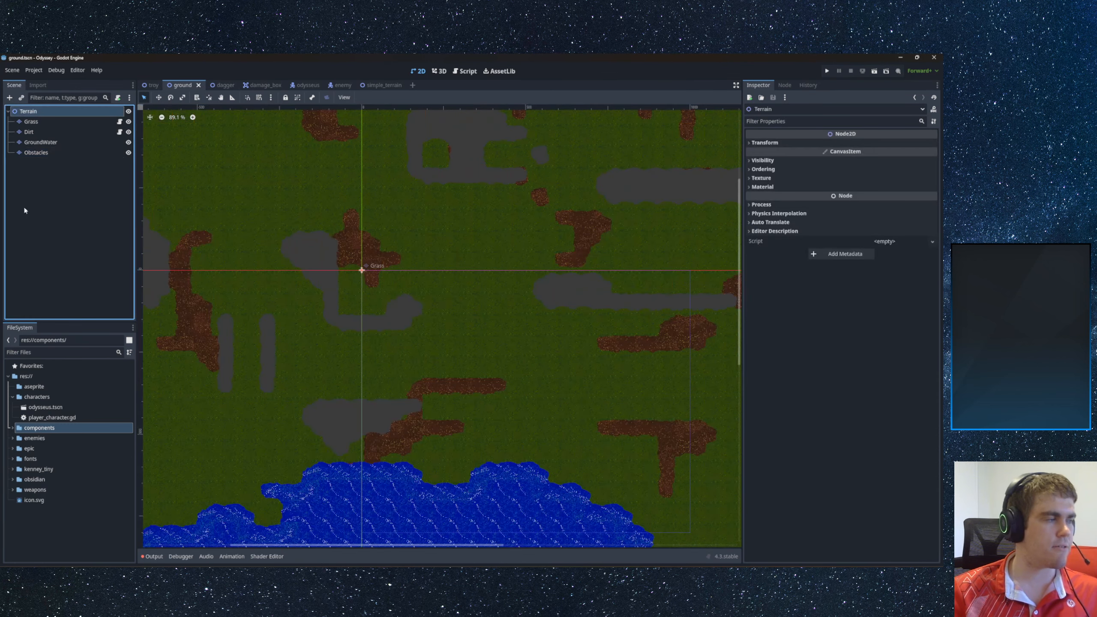
scroll(406, 323, up, 5)
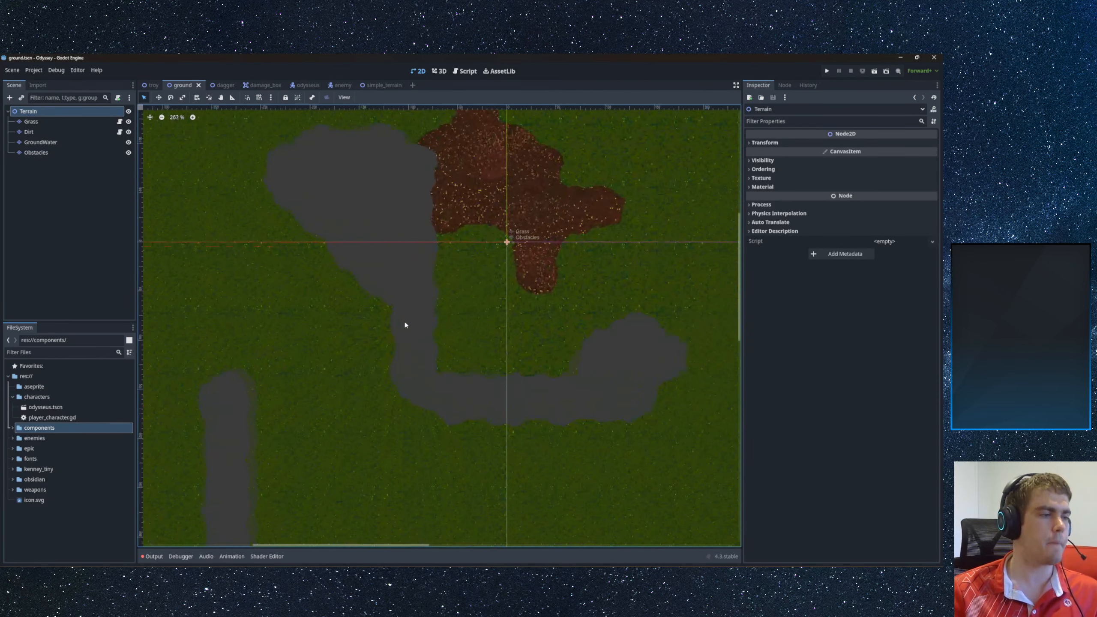
middle_drag(420, 328, 340, 340)
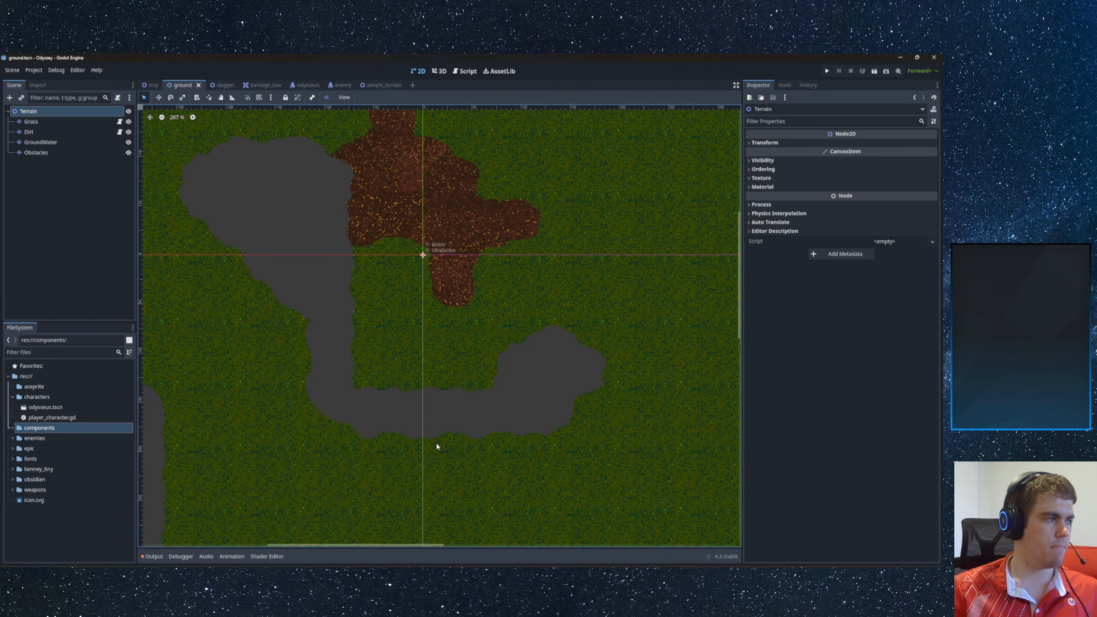
scroll(410, 408, down, 7)
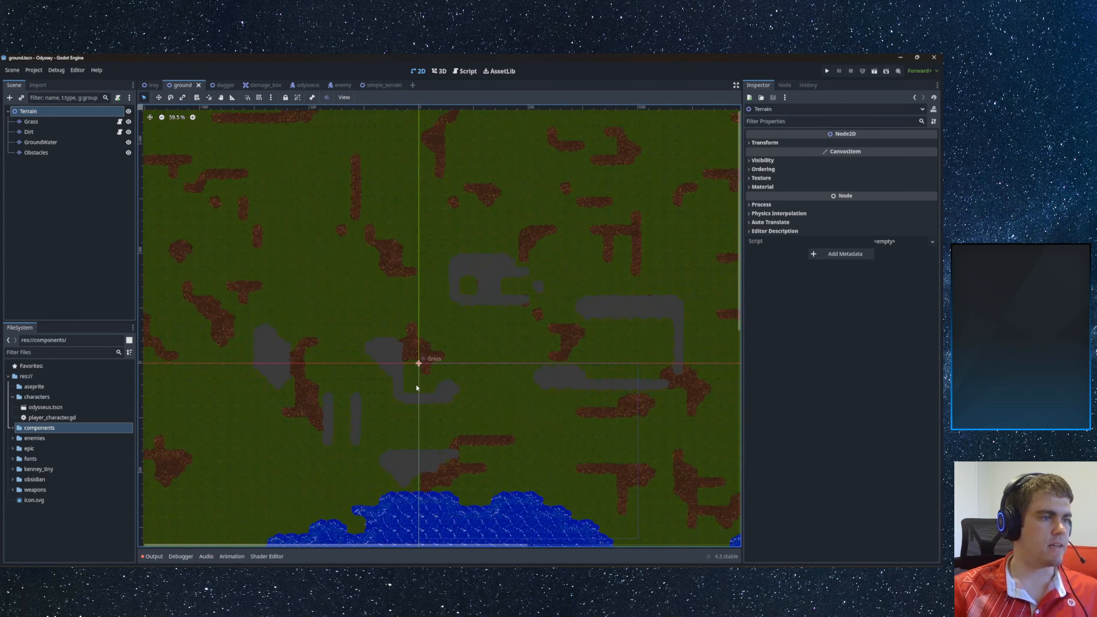
- Select the Grass layer under Terrain and check its coverage beneath the dirt and water areas
click(32, 122)
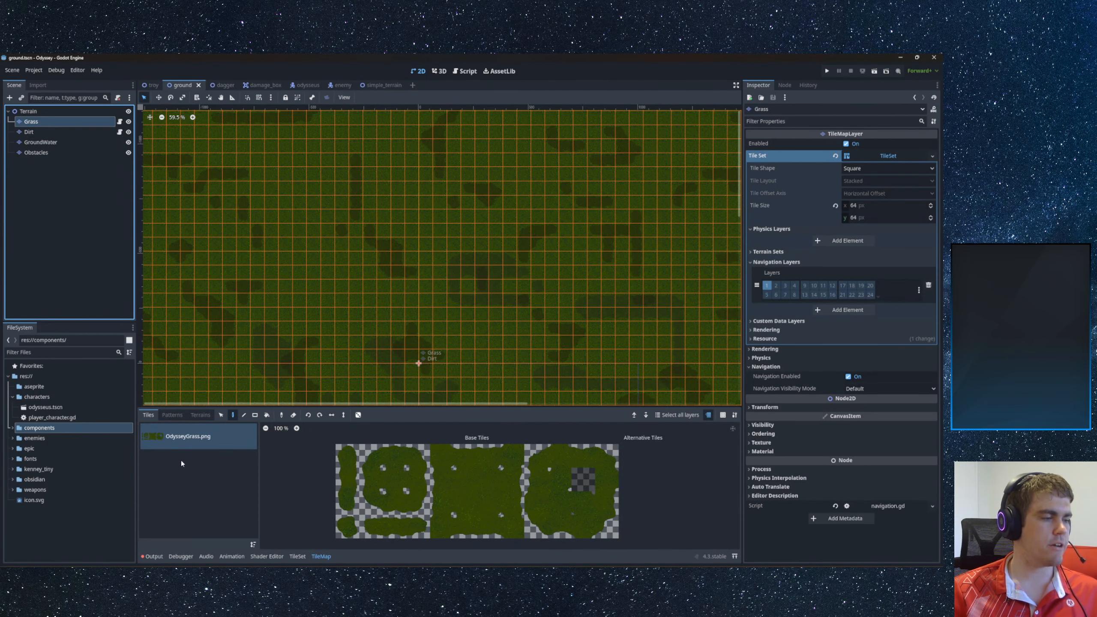
middle_drag(327, 303, 353, 231)
scroll(369, 197, down, 7)
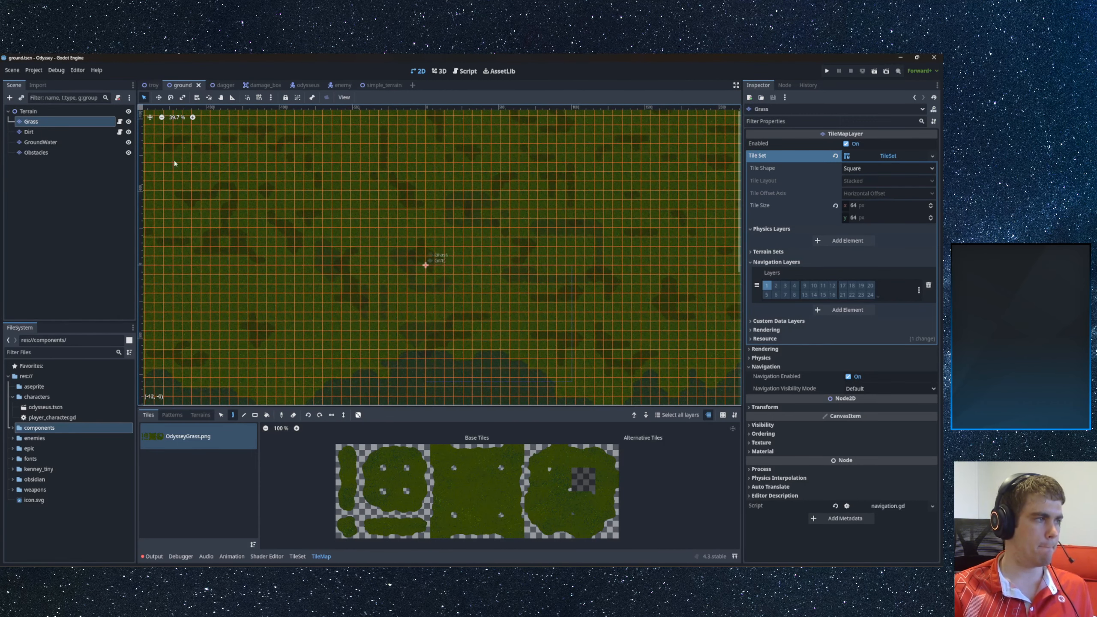
click(29, 111)
click(42, 122)
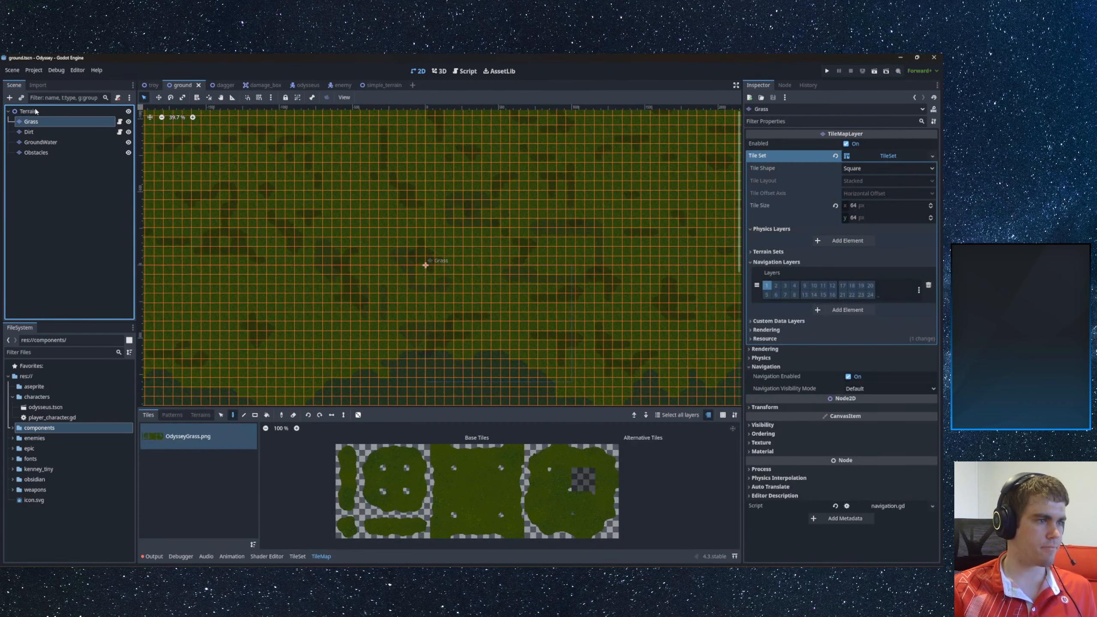
scroll(369, 200, down, 10)
scroll(368, 201, down, 2)
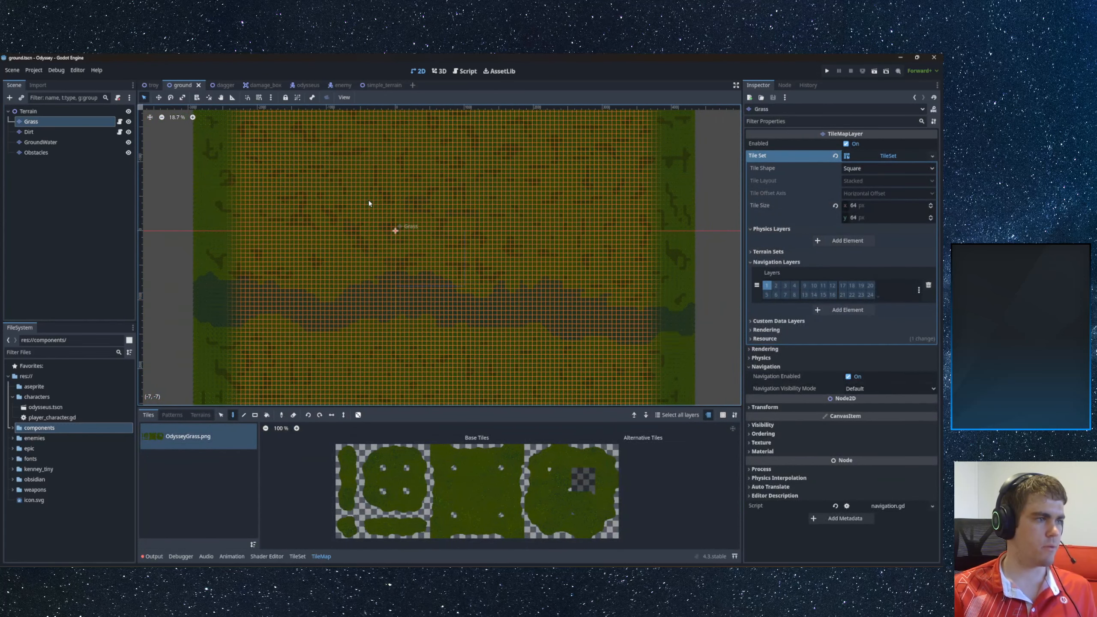
- Select the Dirt, GroundWater and Obstacles layers together and examine them against the grass base
click(35, 132)
click(33, 122)
click(30, 132)
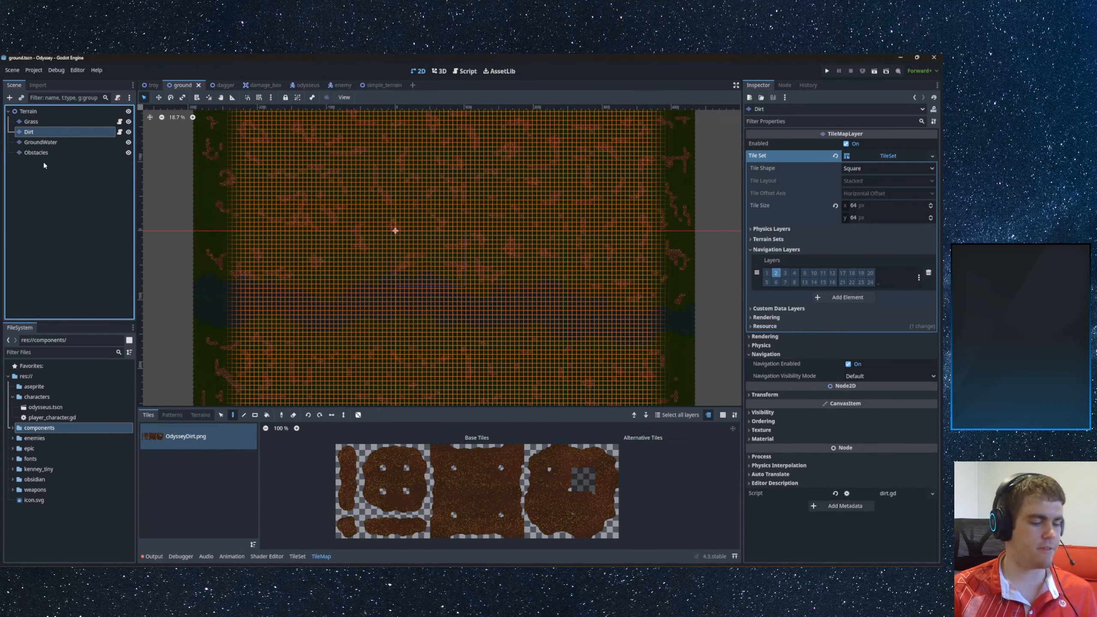
shift+click(39, 153)
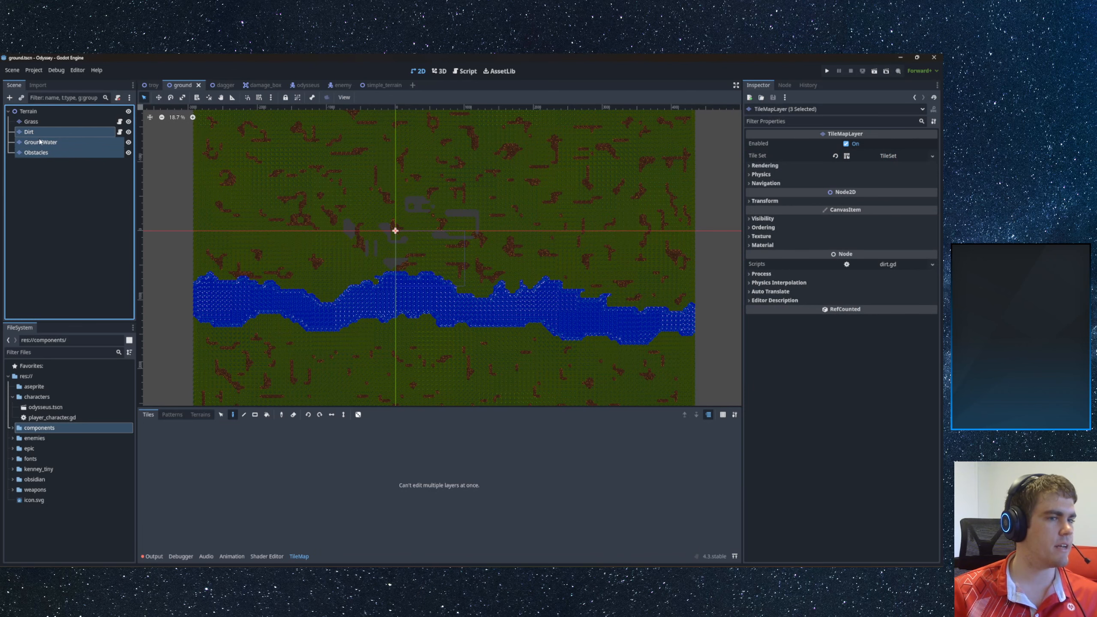
ctrl+scroll(406, 268, up, 2)
ctrl+scroll(421, 301, up, 4)
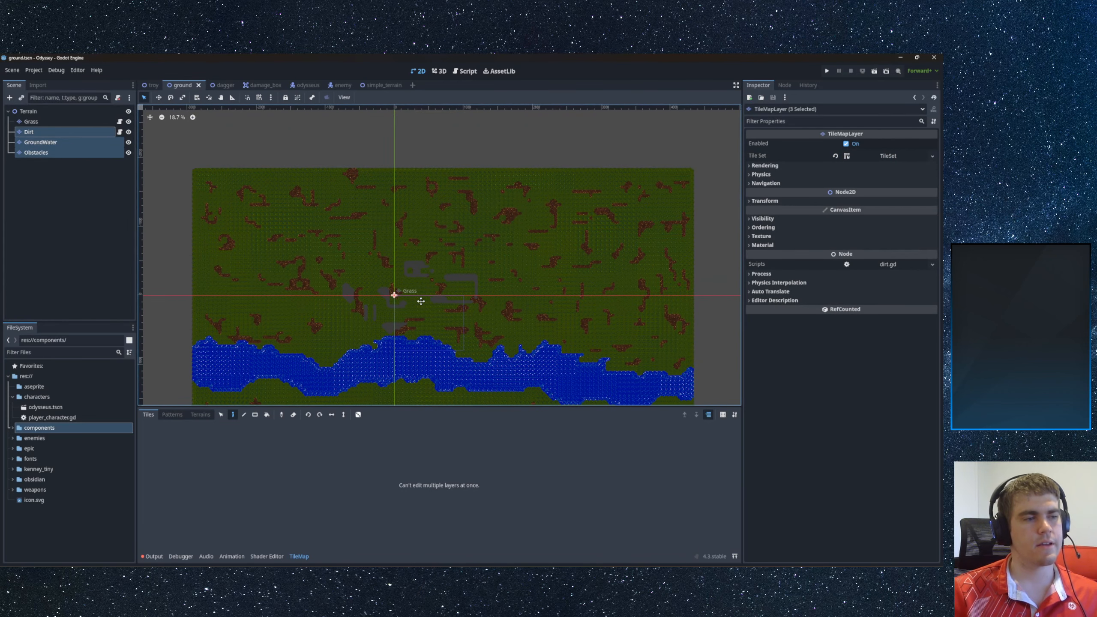
ctrl+scroll(415, 259, down, 4)
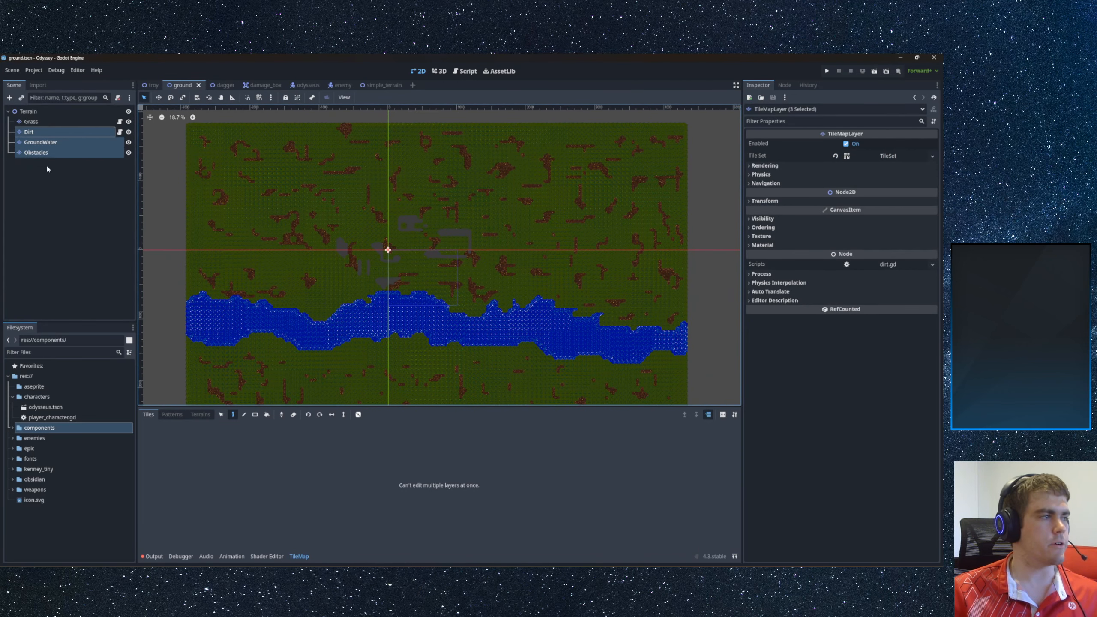
- Select the Terrain root node again and inspect the dirt patches and obstacles above the origin up close
click(29, 132)
click(31, 121)
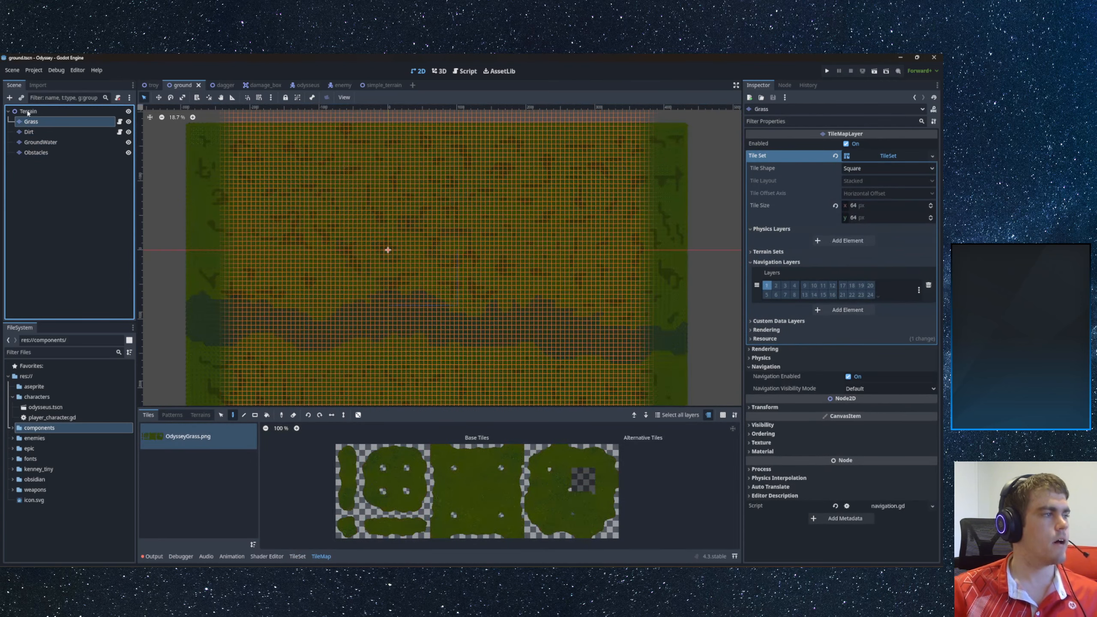
click(28, 111)
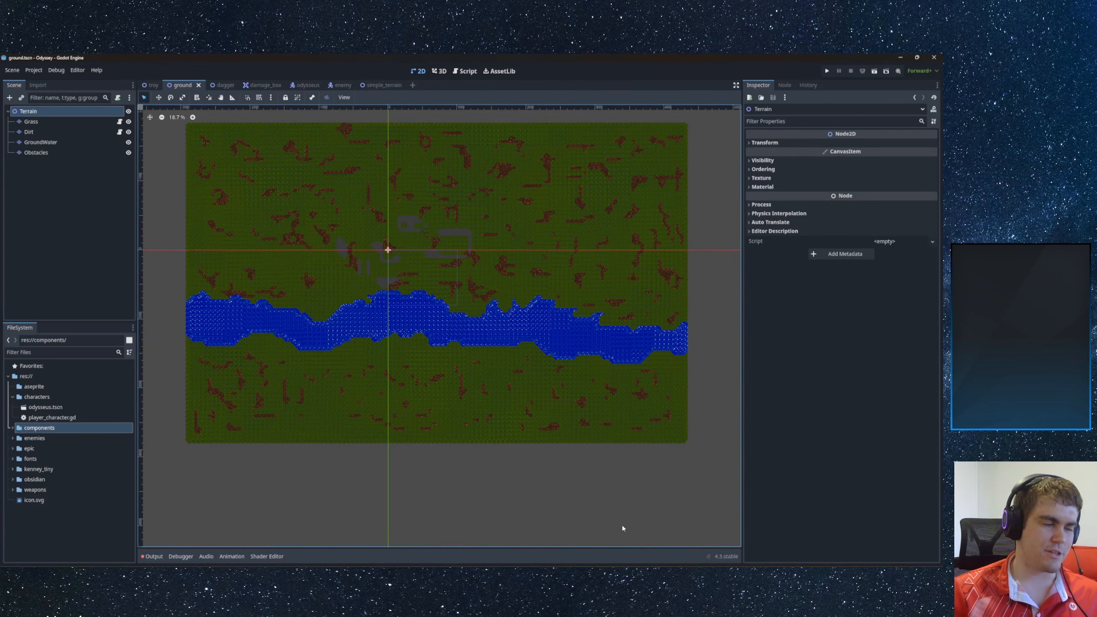
scroll(444, 395, up, 7)
middle_drag(428, 407, 459, 527)
scroll(399, 325, up, 7)
middle_drag(427, 353, 464, 505)
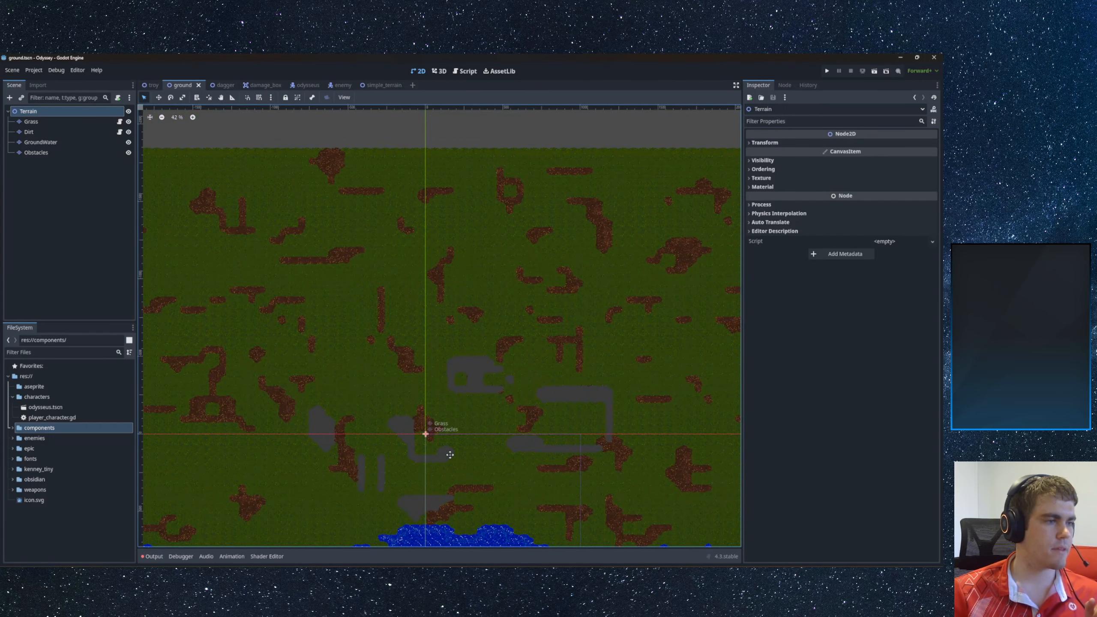
scroll(388, 319, up, 15)
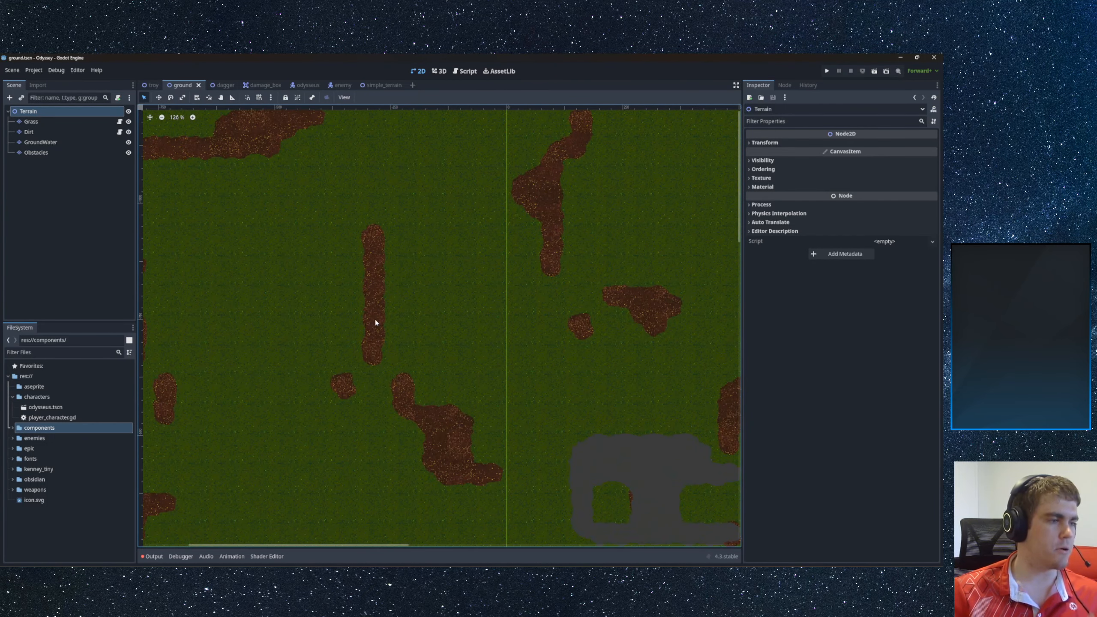
- Select the Grass layer and open the project's epic folder in the file manager
scroll(376, 320, up, 3)
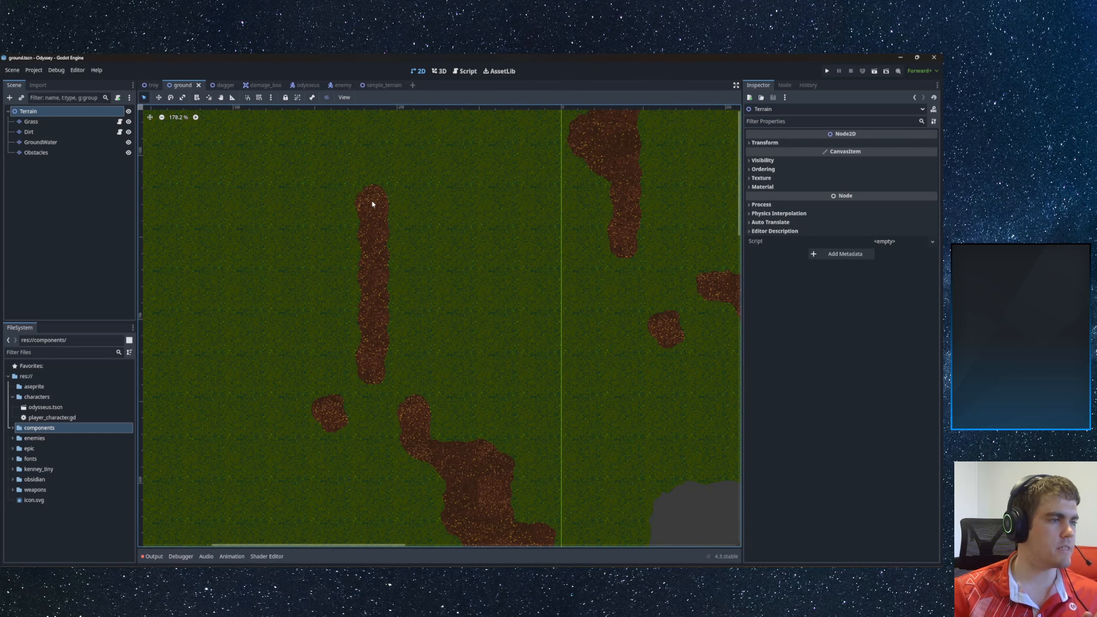
click(31, 122)
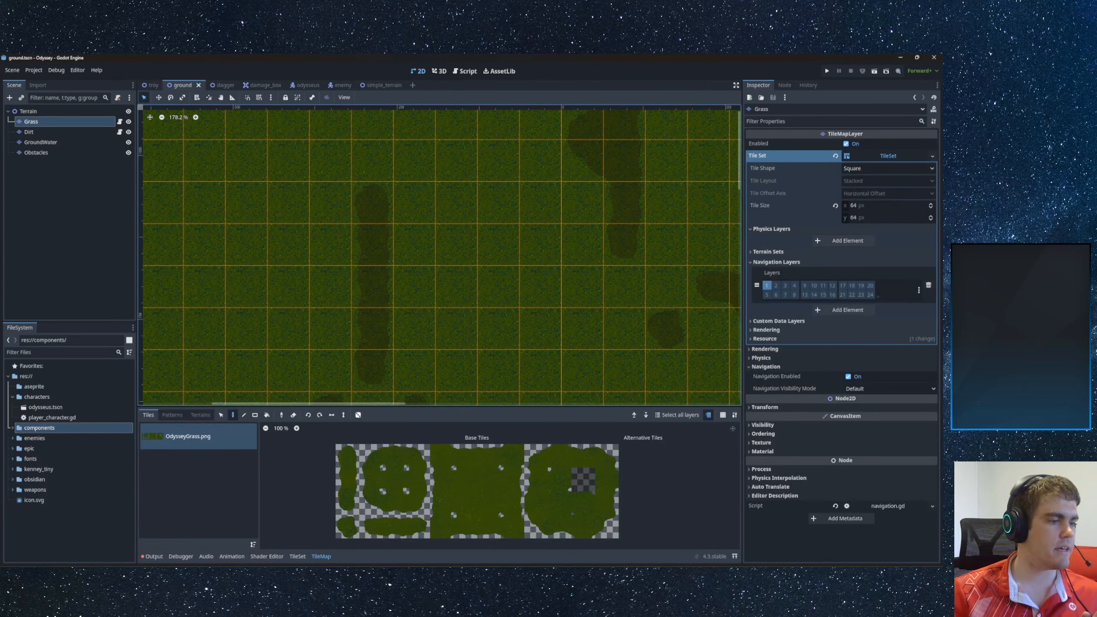
click(20, 440)
click(13, 448)
scroll(15, 452, down, 1)
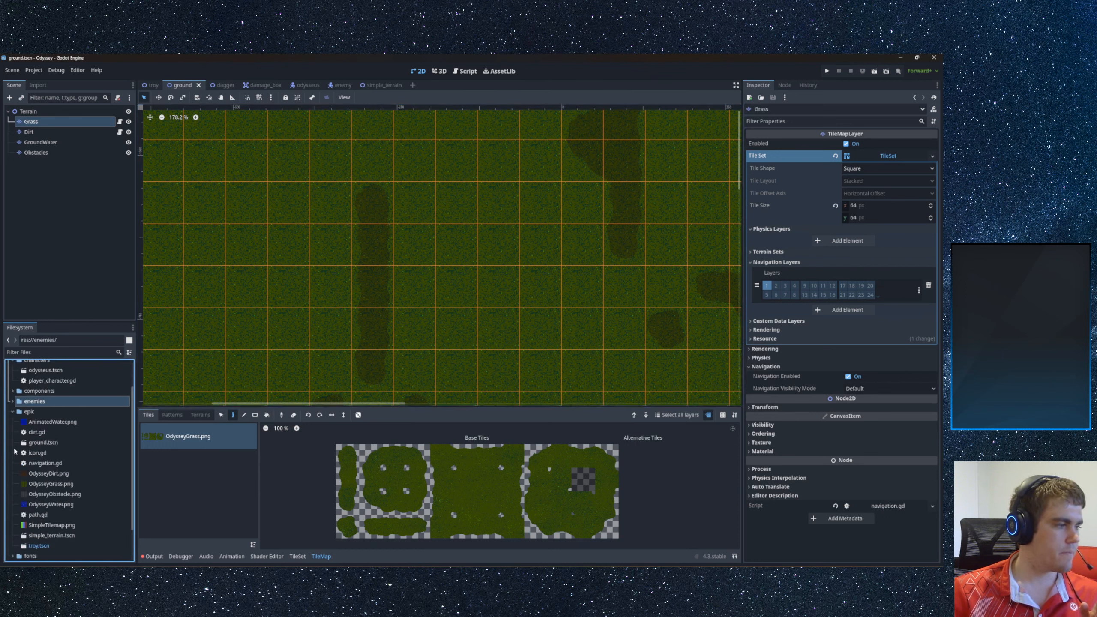
right_click(31, 412)
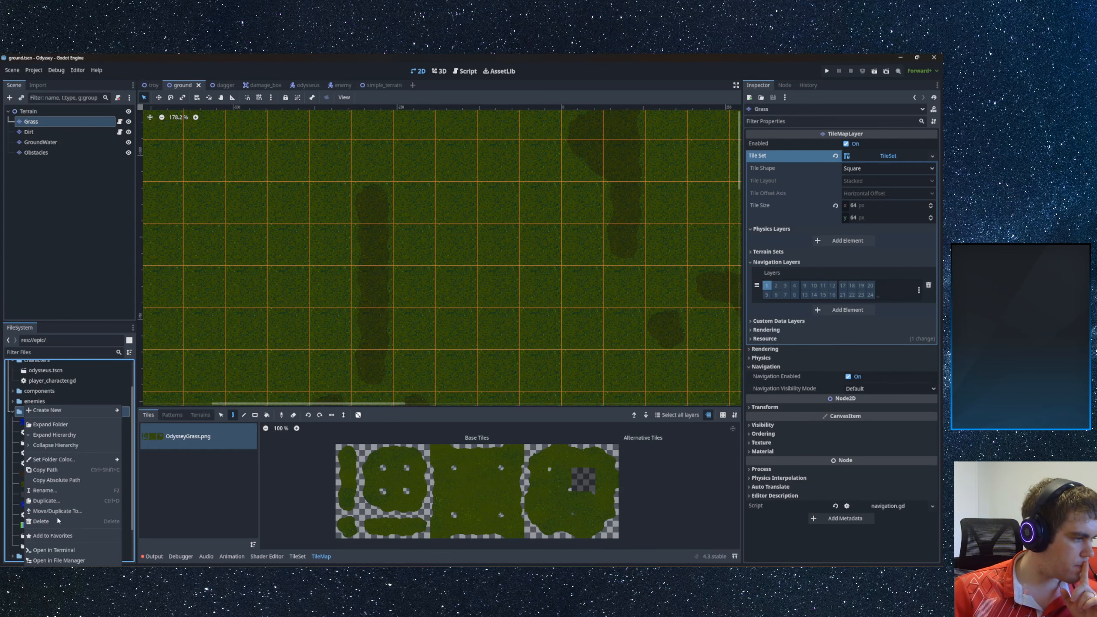
click(58, 560)
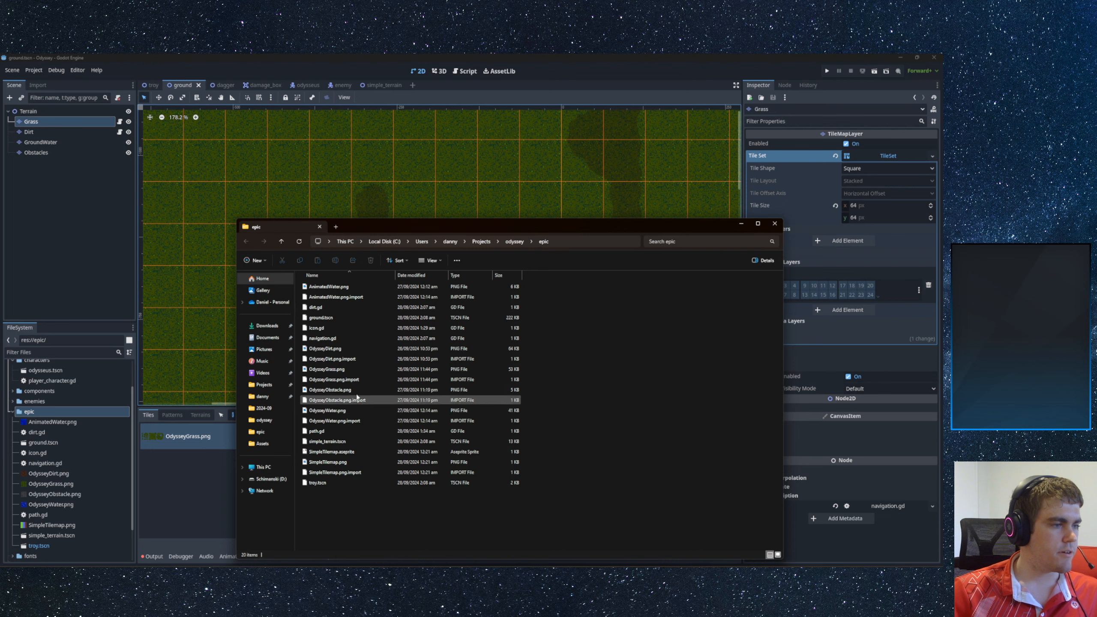
- Open OdysseyGrass.png to examine the grass tile shapes, close the image and return to Godot
double_click(458, 369)
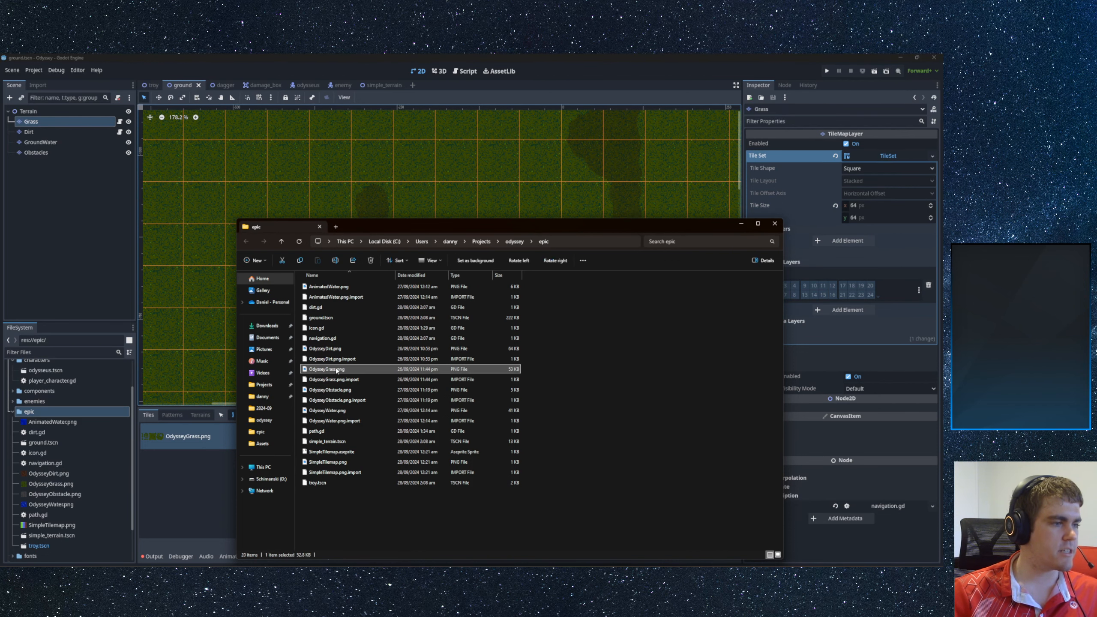
scroll(343, 289, up, 5)
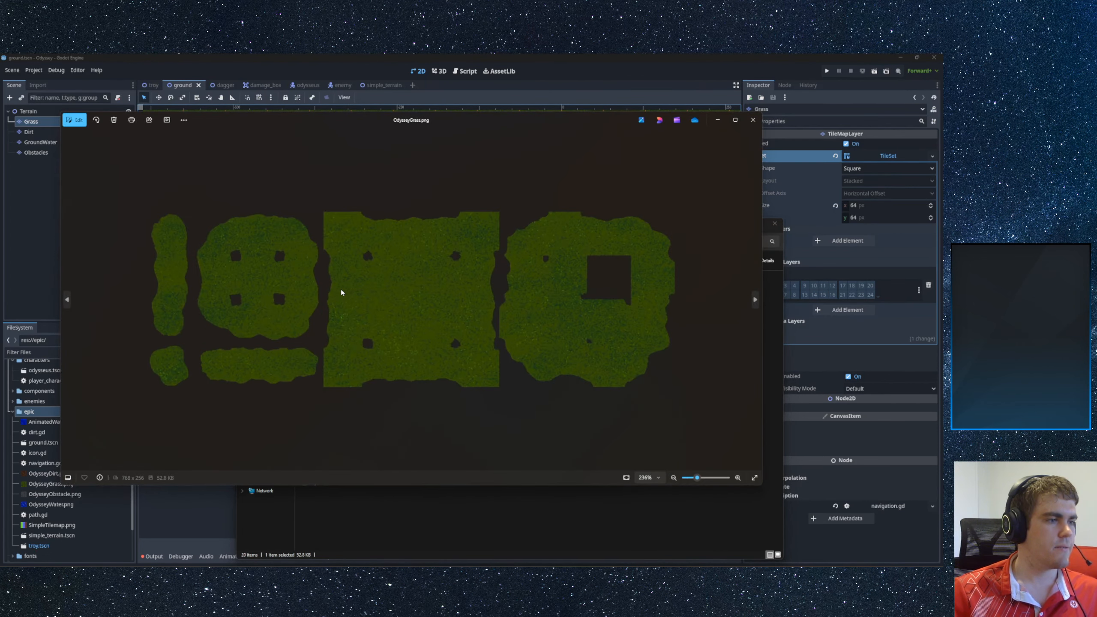
scroll(346, 289, down, 5)
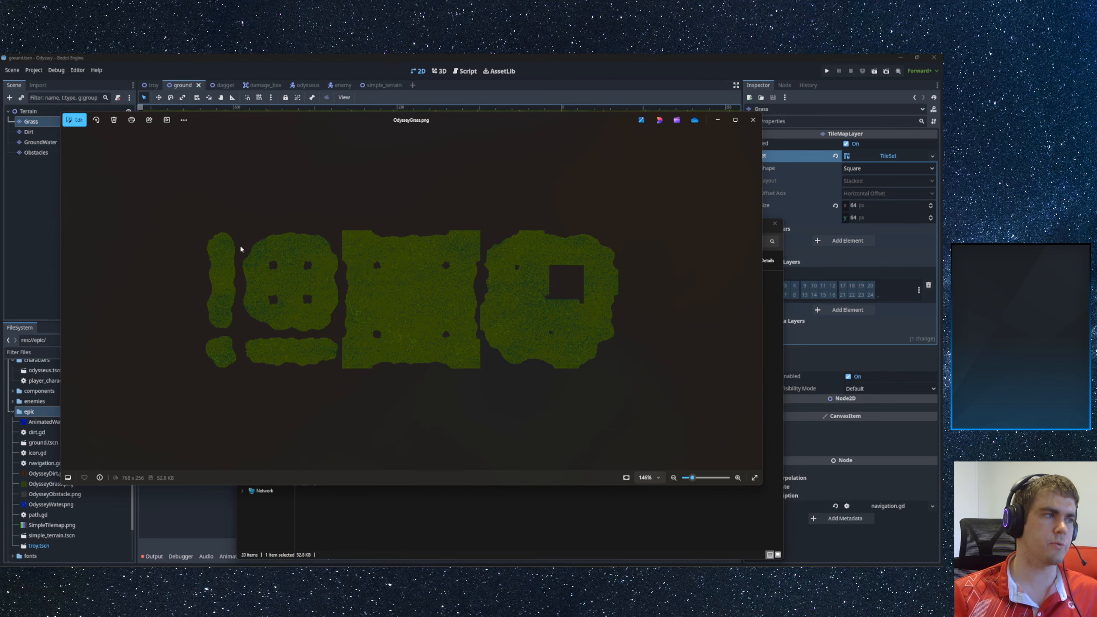
click(753, 119)
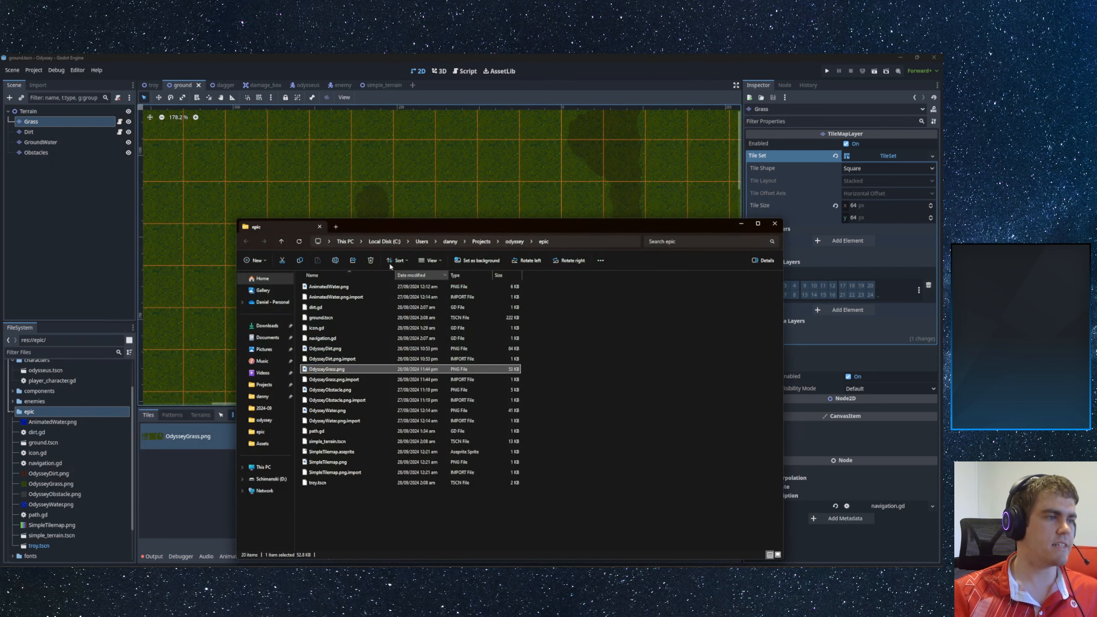
click(467, 133)
- Paint an irregular grass terrain patch with a one-tile hole in the empty area beyond the map's left edge
scroll(518, 181, down, 4)
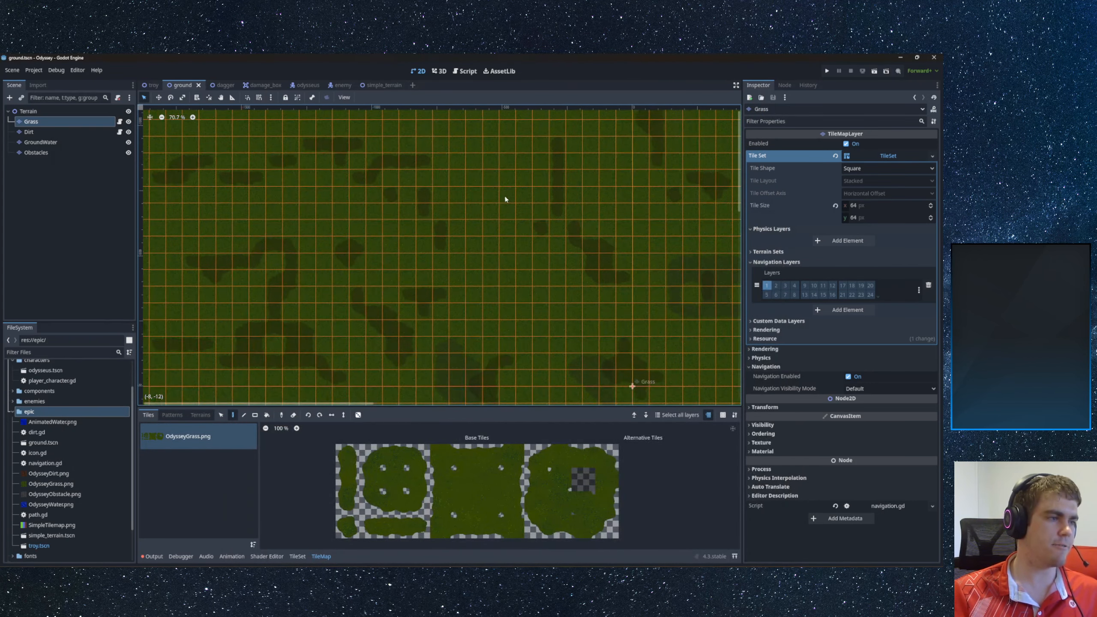
scroll(505, 197, down, 4)
middle_drag(292, 200, 621, 207)
middle_drag(248, 228, 394, 233)
scroll(395, 232, up, 7)
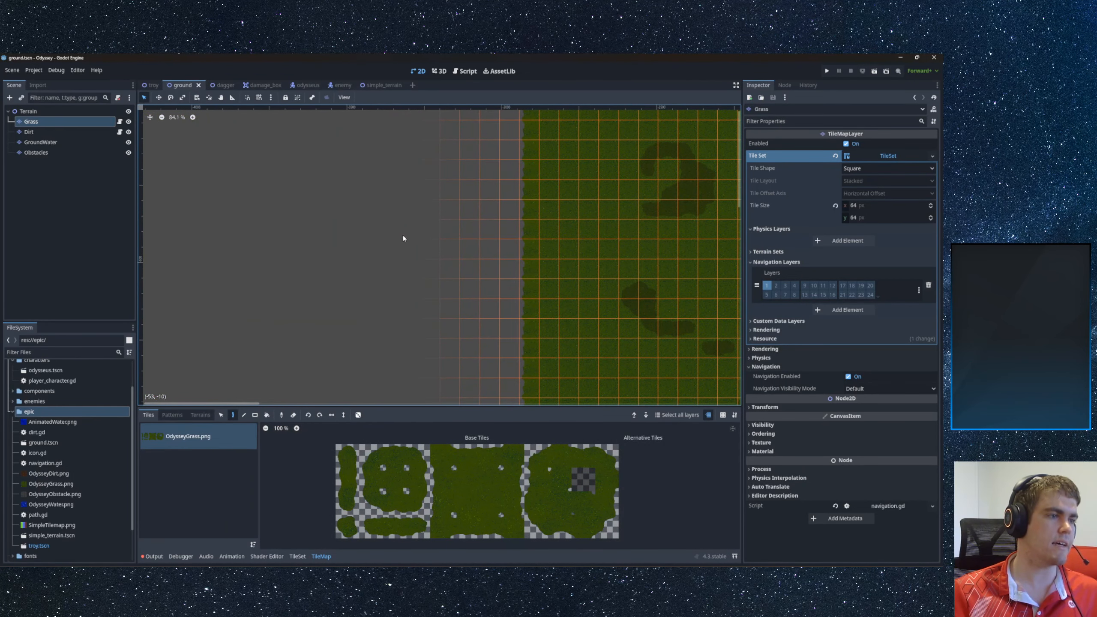
scroll(403, 238, up, 3)
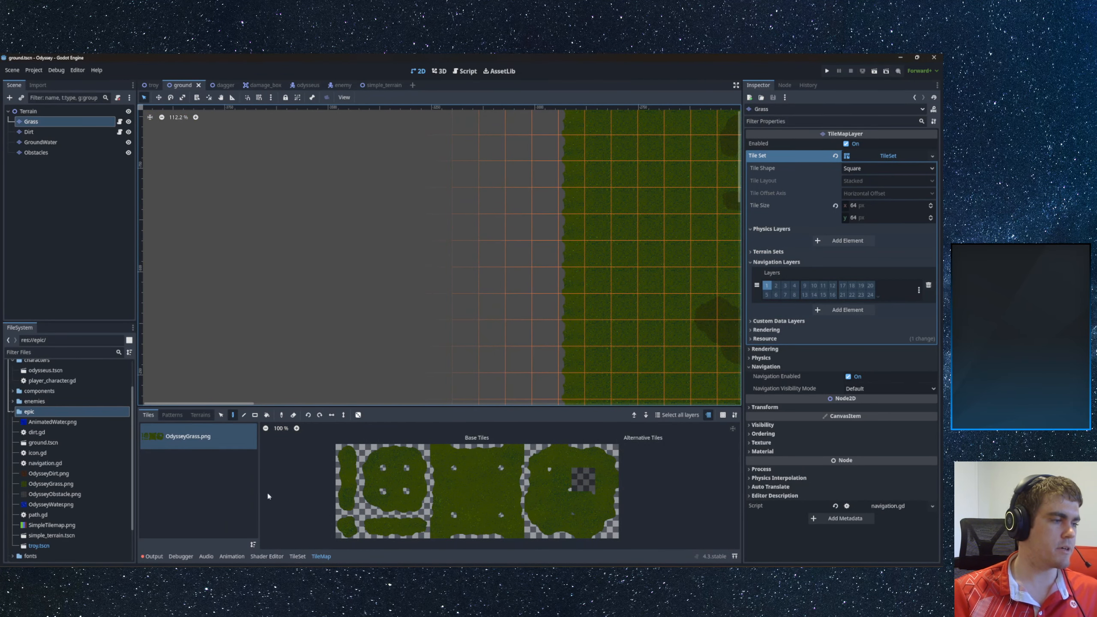
click(201, 415)
click(169, 439)
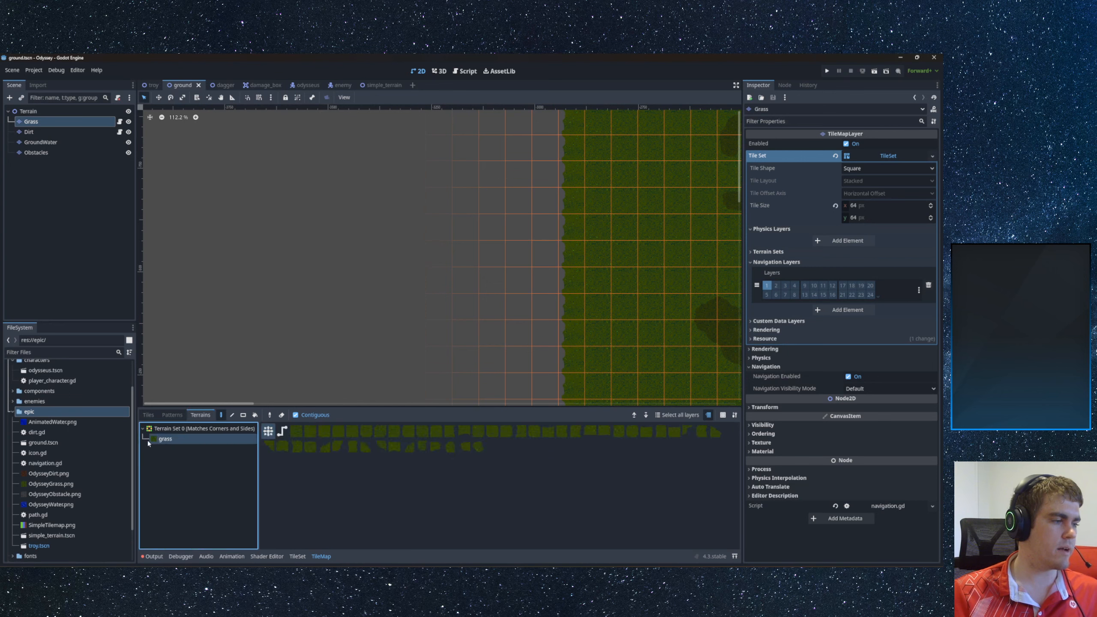
mouse_move(280, 176)
mouse_down()
mouse_move(355, 215)
mouse_move(242, 231)
mouse_move(211, 193)
mouse_move(240, 155)
mouse_move(270, 169)
mouse_move(225, 184)
mouse_up()
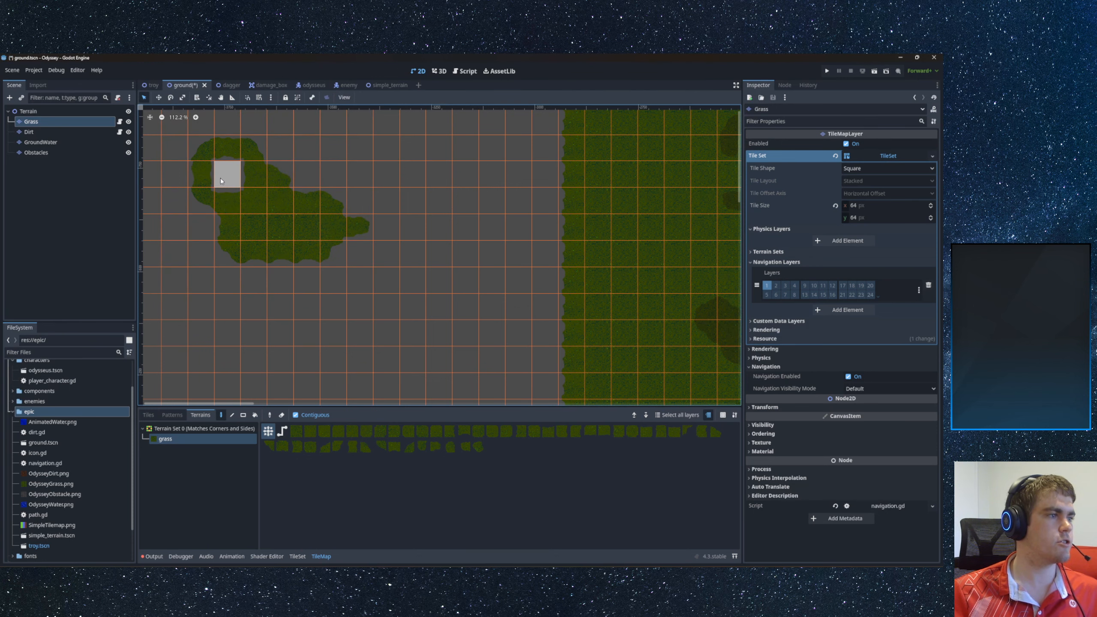
- Extend the top of the new grass patch to the right by two grass terrain tiles
scroll(223, 177, up, 3)
middle_drag(226, 169, 360, 233)
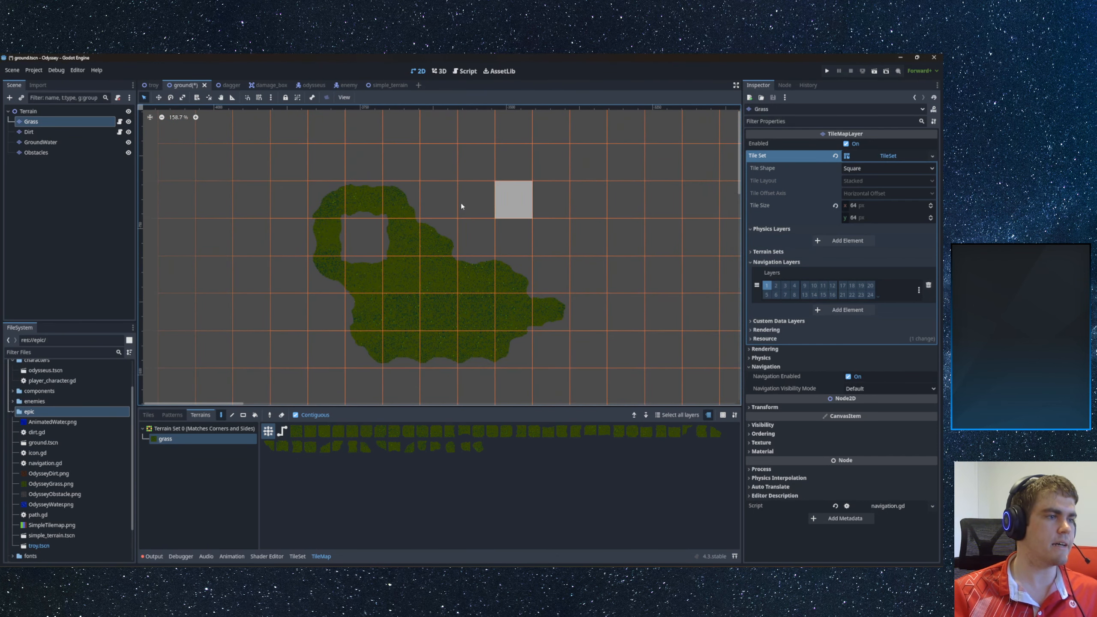
click(441, 201)
click(480, 203)
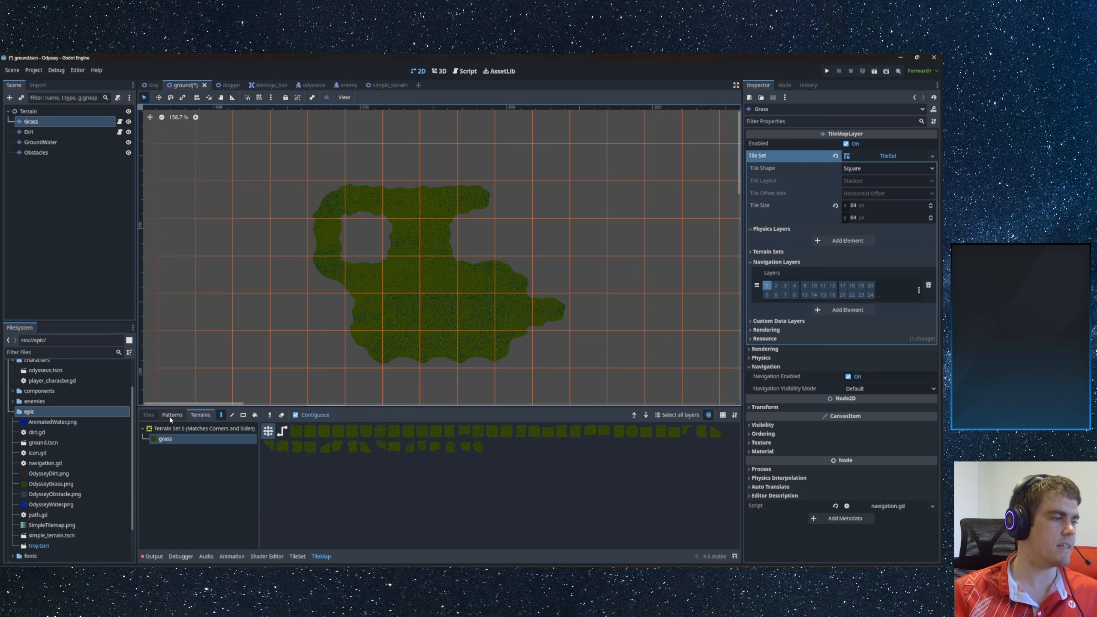
- Paint one dirt terrain tile on the Dirt layer inside the hole in the new grass patch
click(149, 415)
click(43, 132)
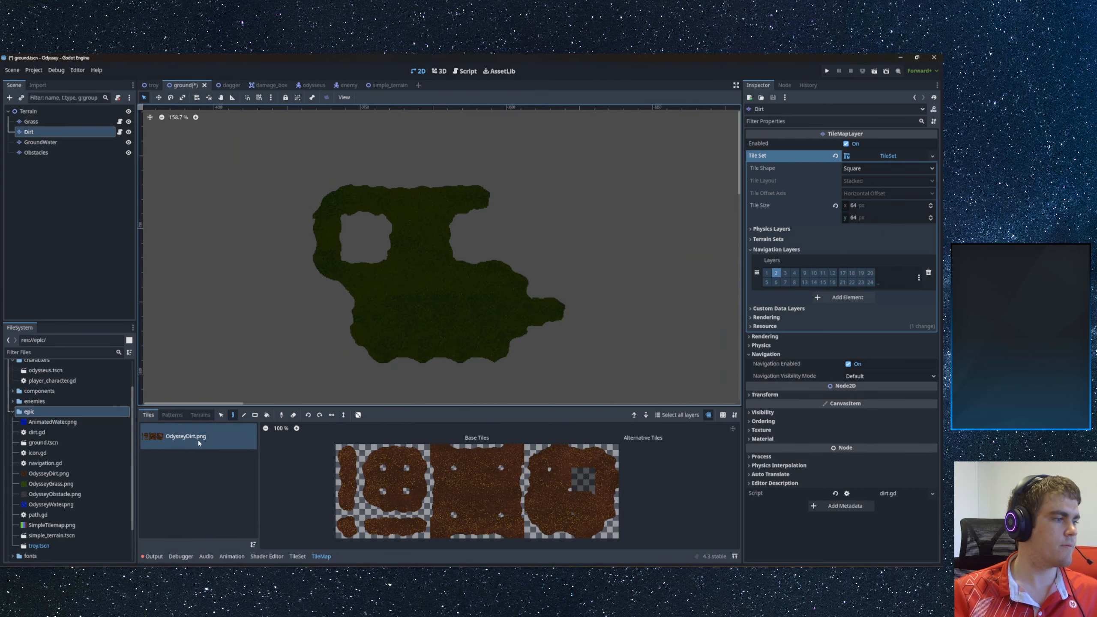
click(200, 415)
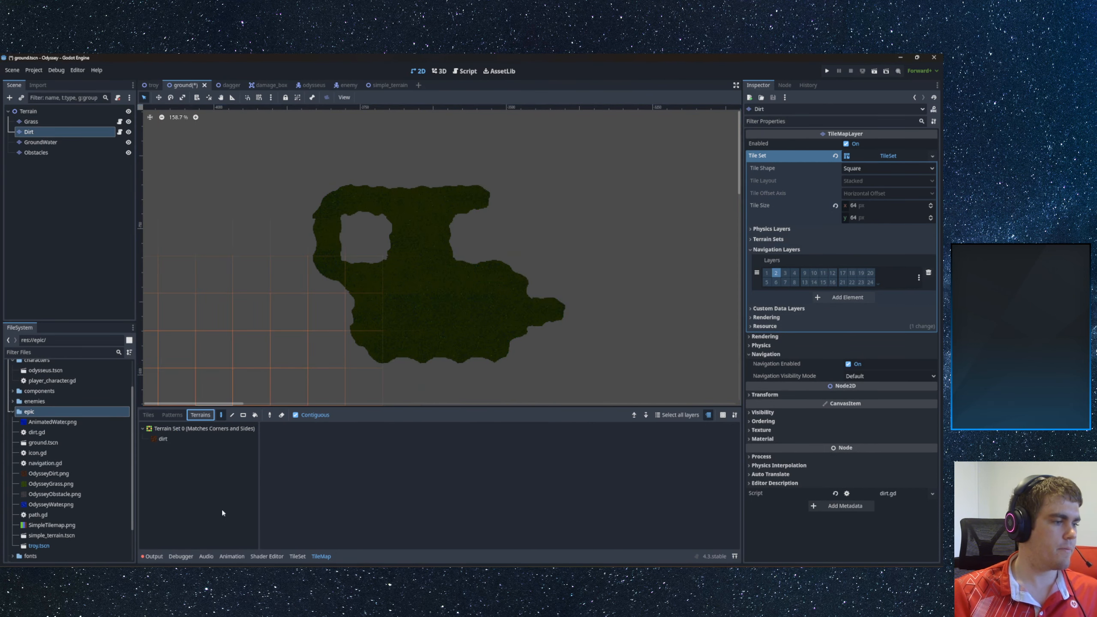
click(163, 439)
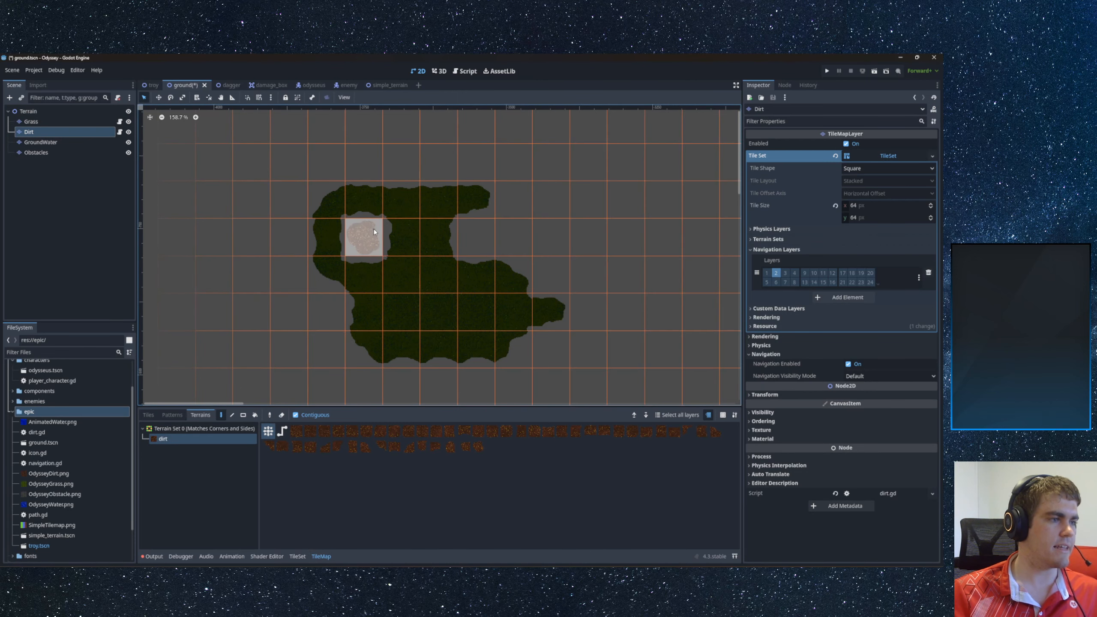
click(371, 231)
scroll(371, 242, up, 2)
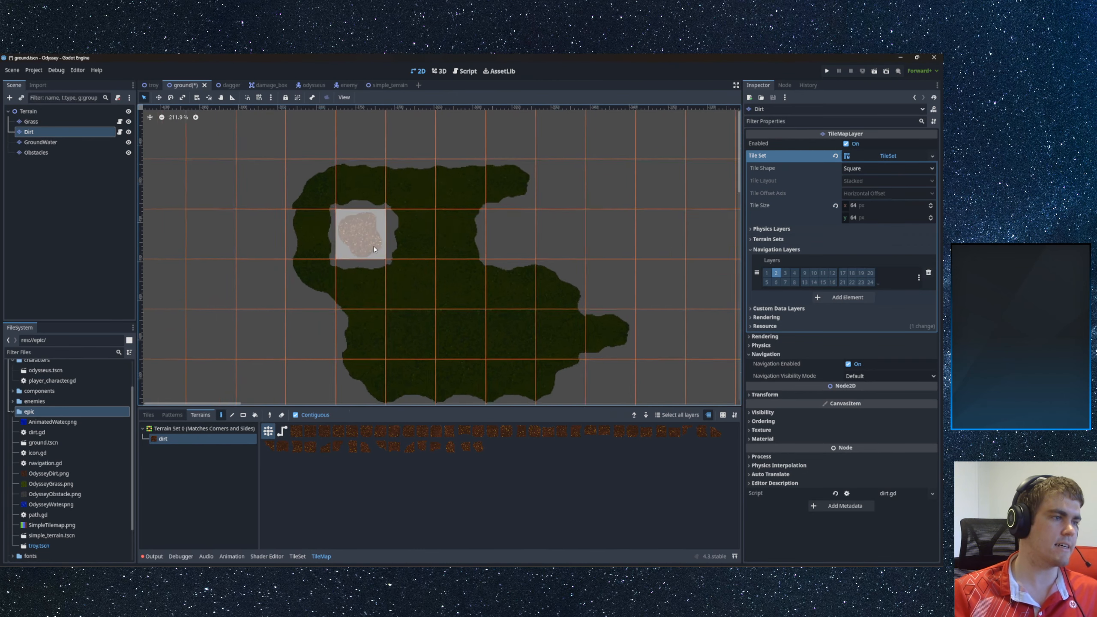
- Select the Terrain root node and examine the new grass and dirt patch, then the dirt areas across the main map
click(39, 111)
scroll(428, 233, up, 1)
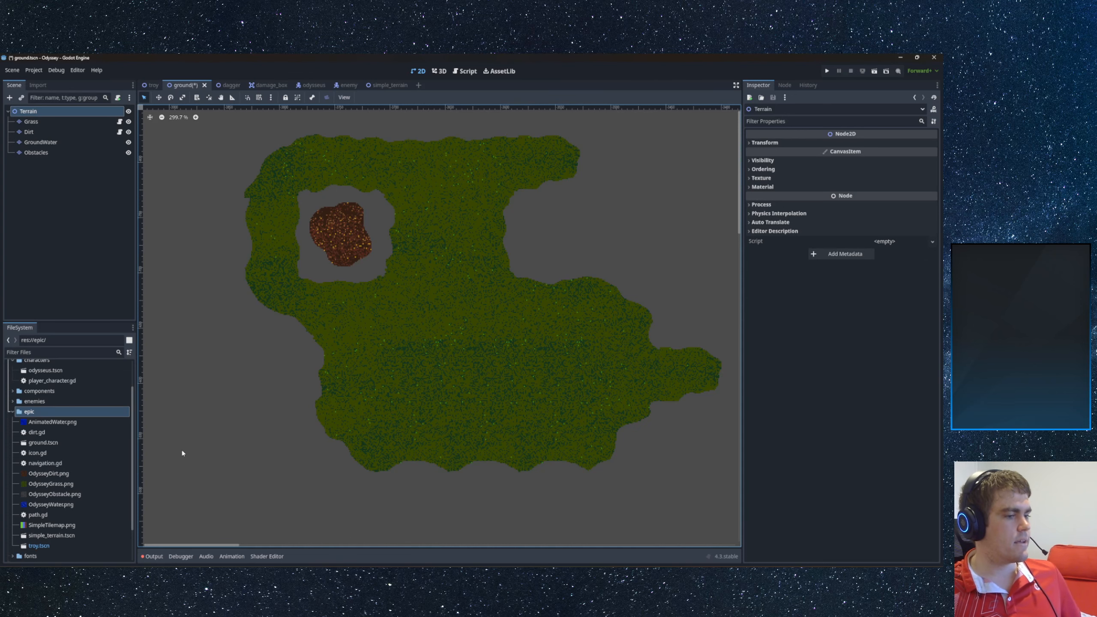
middle_drag(419, 331, 239, 326)
scroll(248, 330, down, 2)
scroll(260, 333, down, 6)
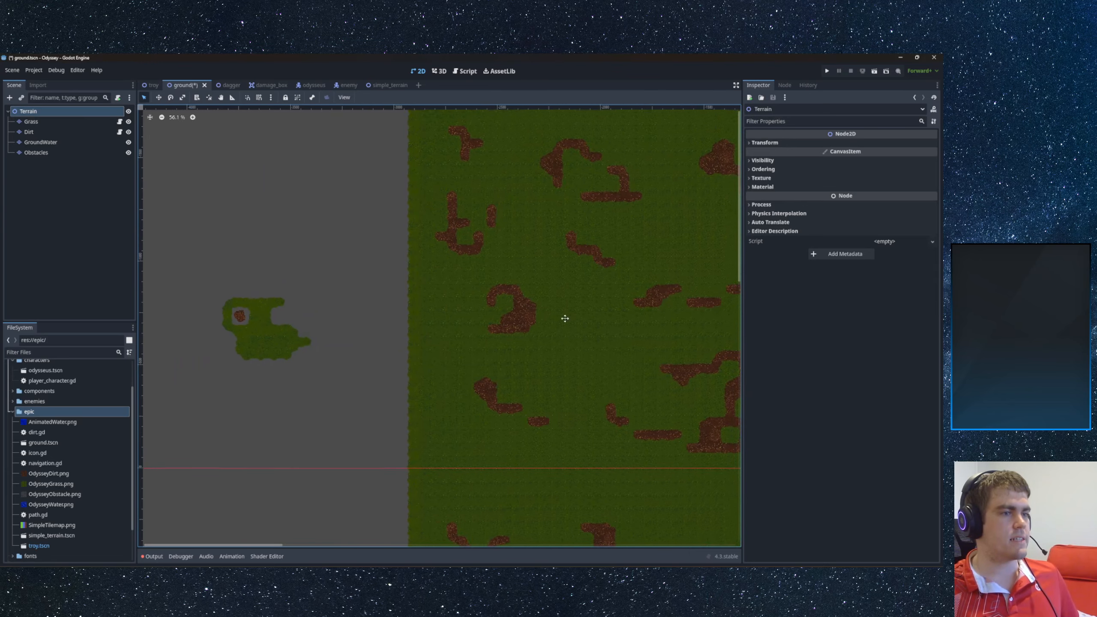
middle_drag(563, 314, 429, 326)
scroll(428, 326, down, 2)
middle_drag(557, 374, 630, 346)
middle_drag(441, 326, 439, 304)
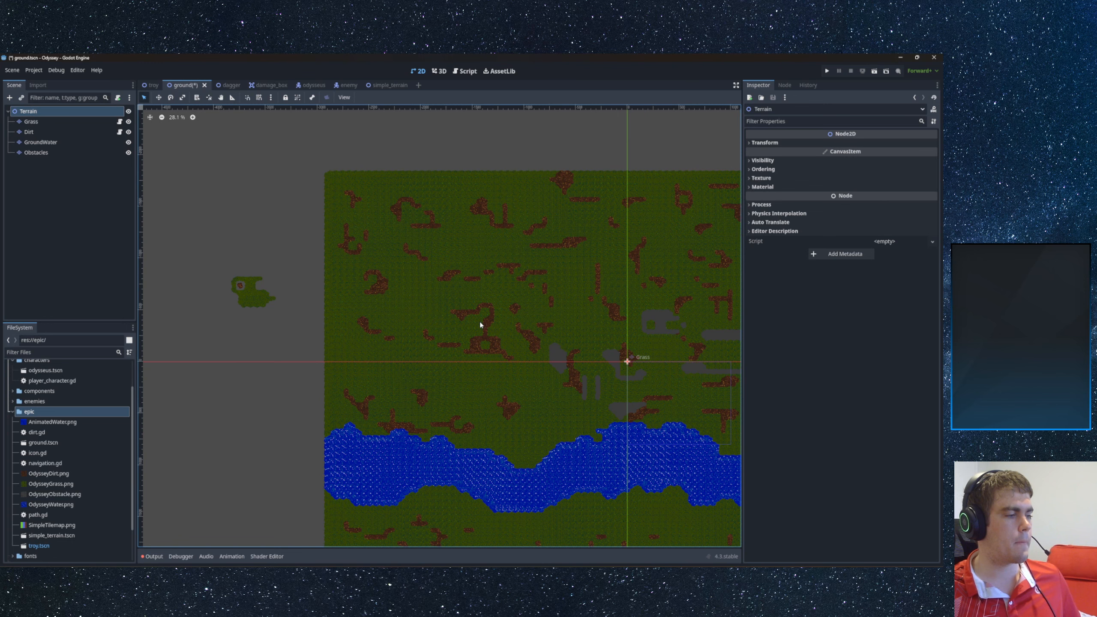
scroll(483, 316, up, 9)
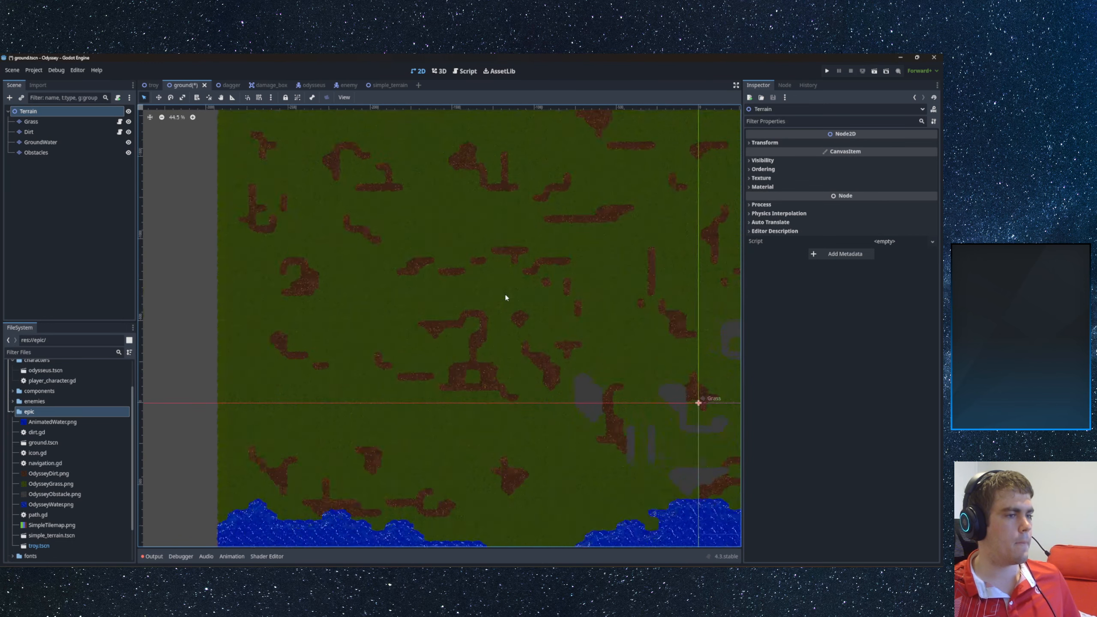
scroll(460, 327, down, 8)
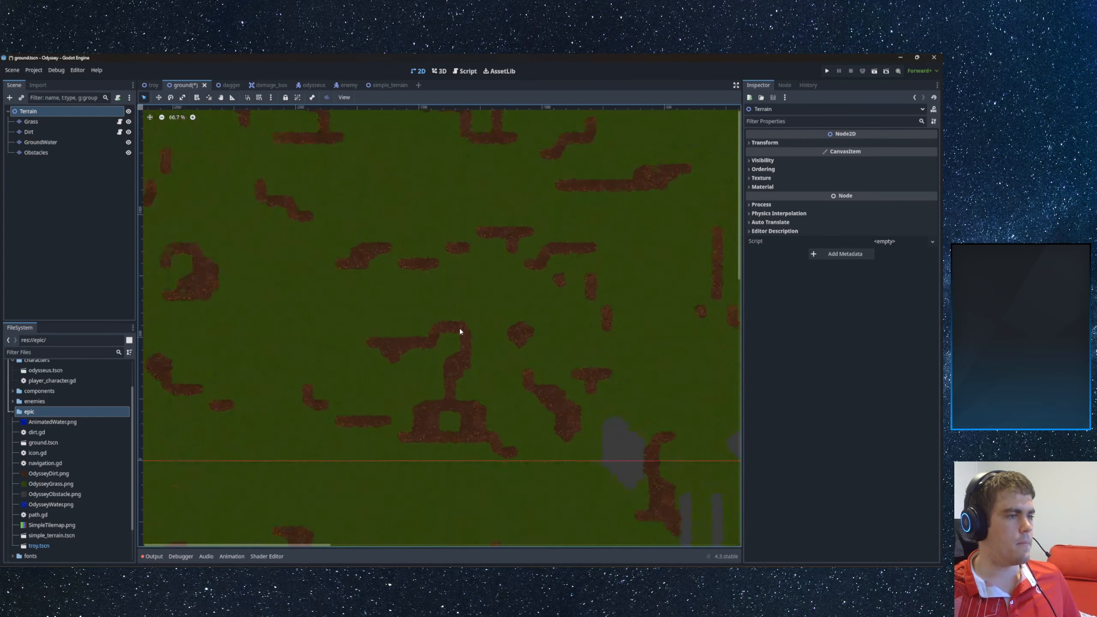
middle_drag(392, 306, 438, 301)
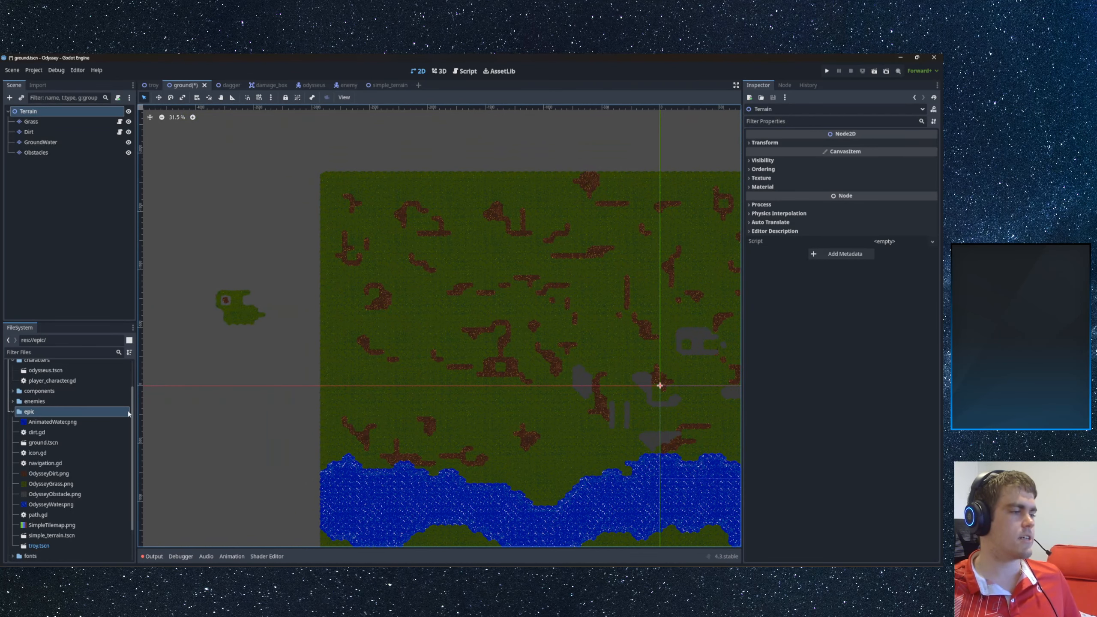
- Launch Aseprite and open the recent file OdysseyTerrains.aseprite
key(super+s)
text(asep)
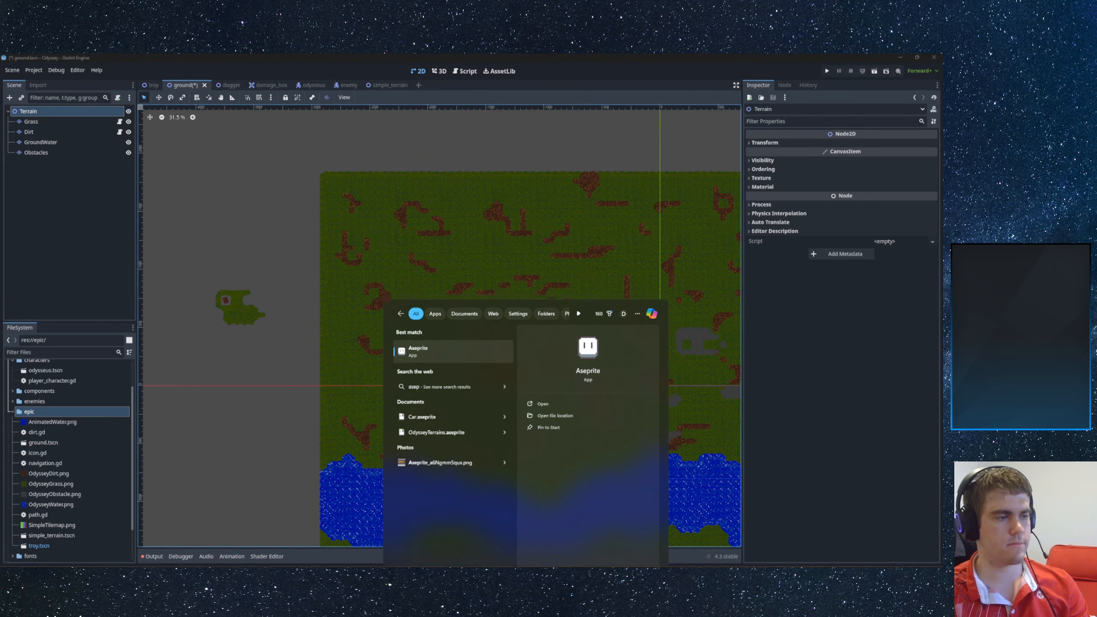
key(Return)
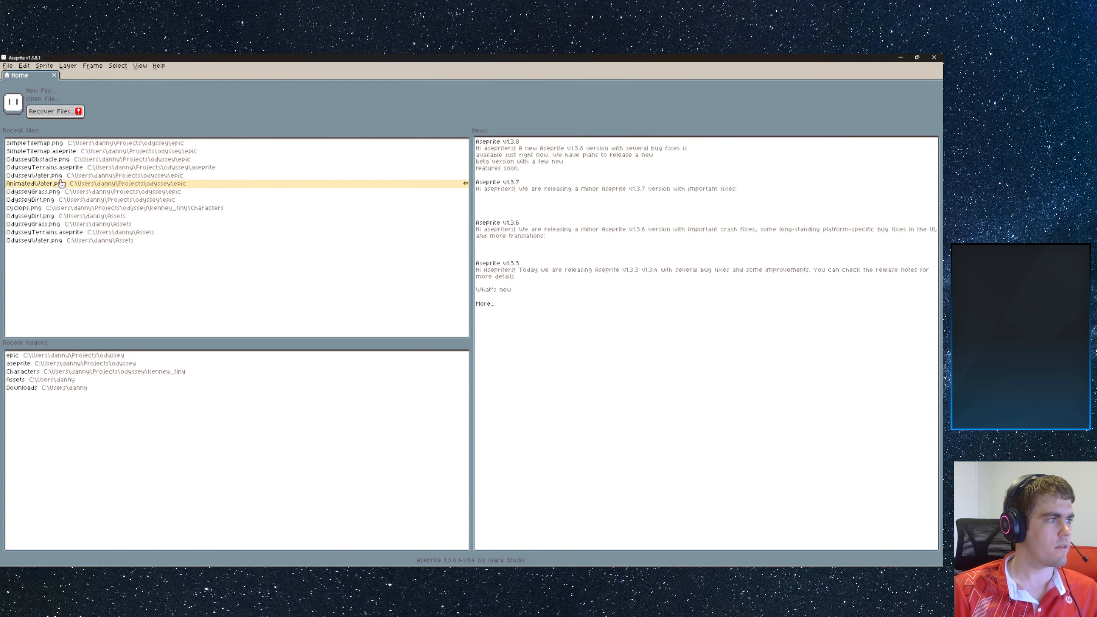
click(48, 167)
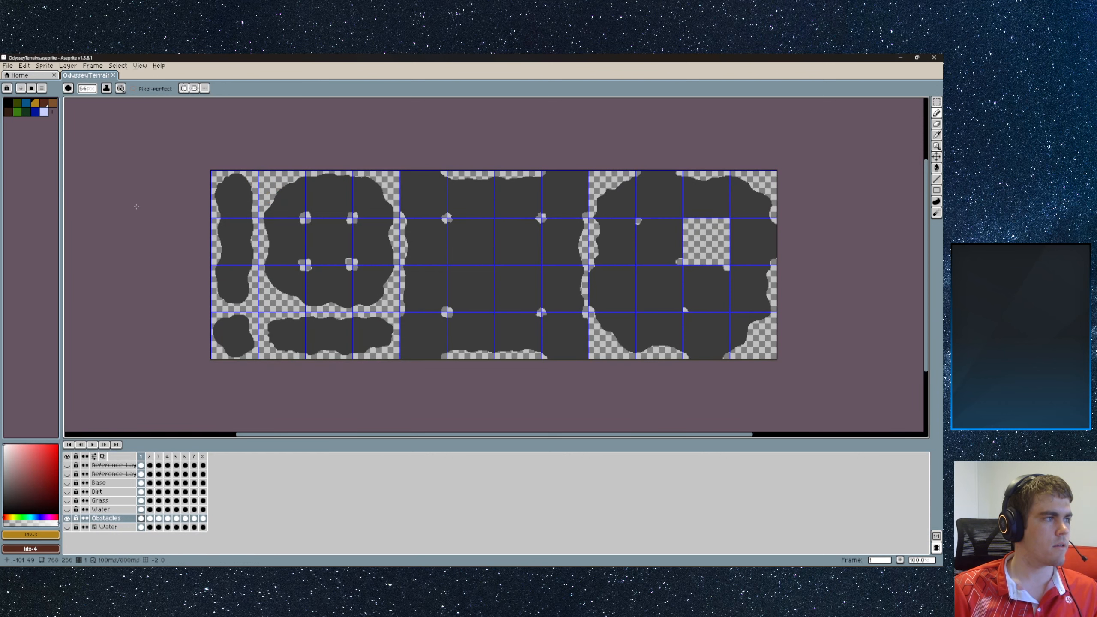
- Hide the Obstacles layer and make the Grass layer visible
click(66, 518)
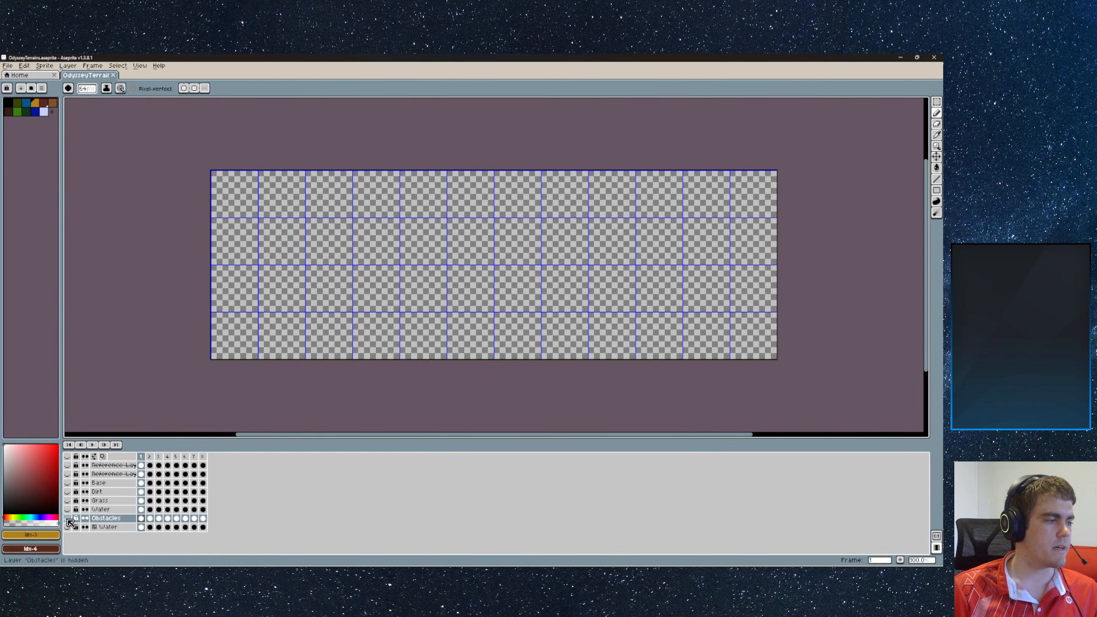
click(100, 501)
double_click(100, 501)
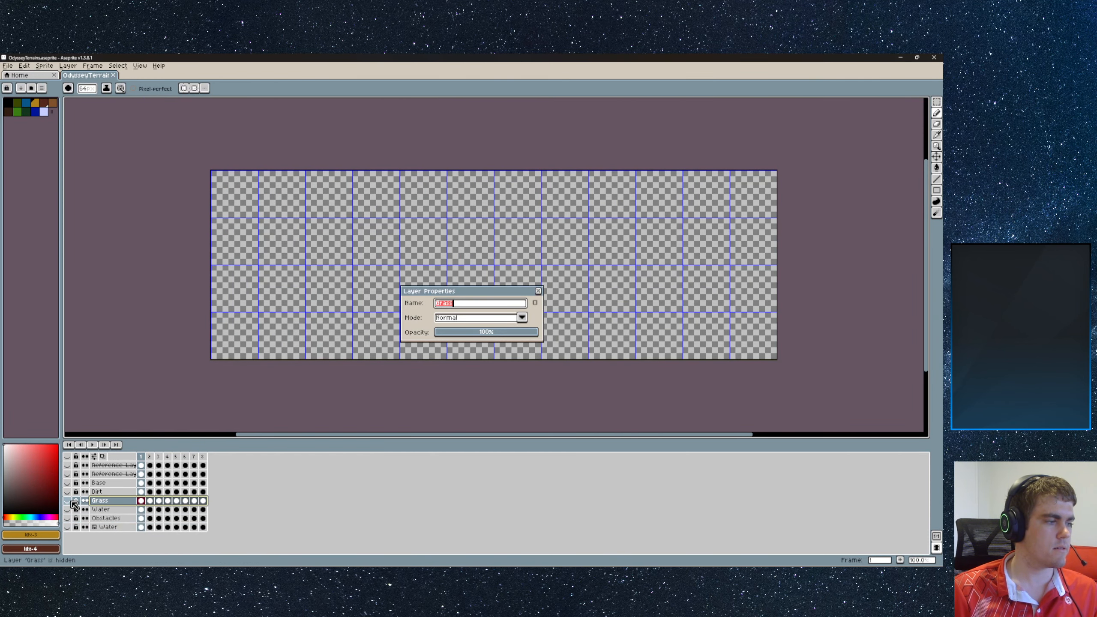
click(66, 501)
click(435, 333)
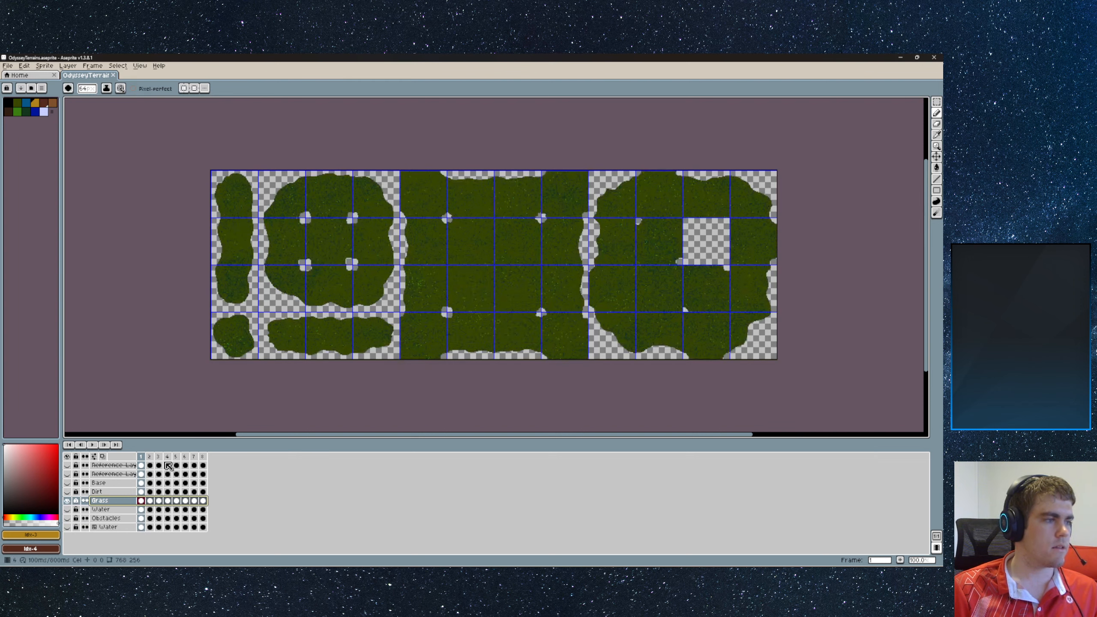
- Rename the Grass layer to GrassDirt
double_click(100, 501)
click(466, 305)
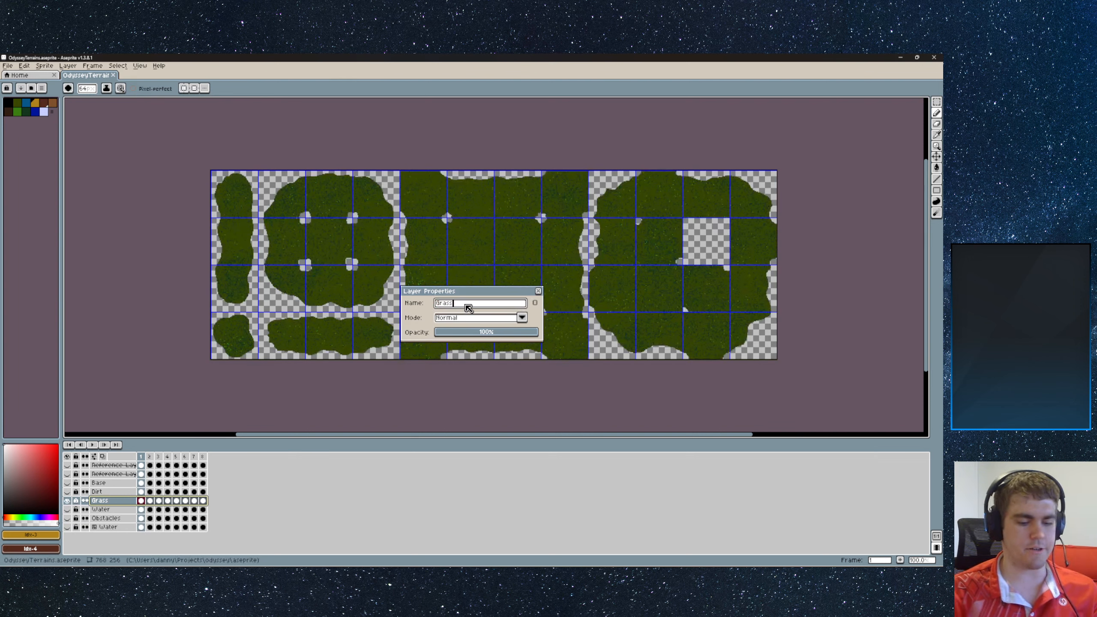
text(Dir)
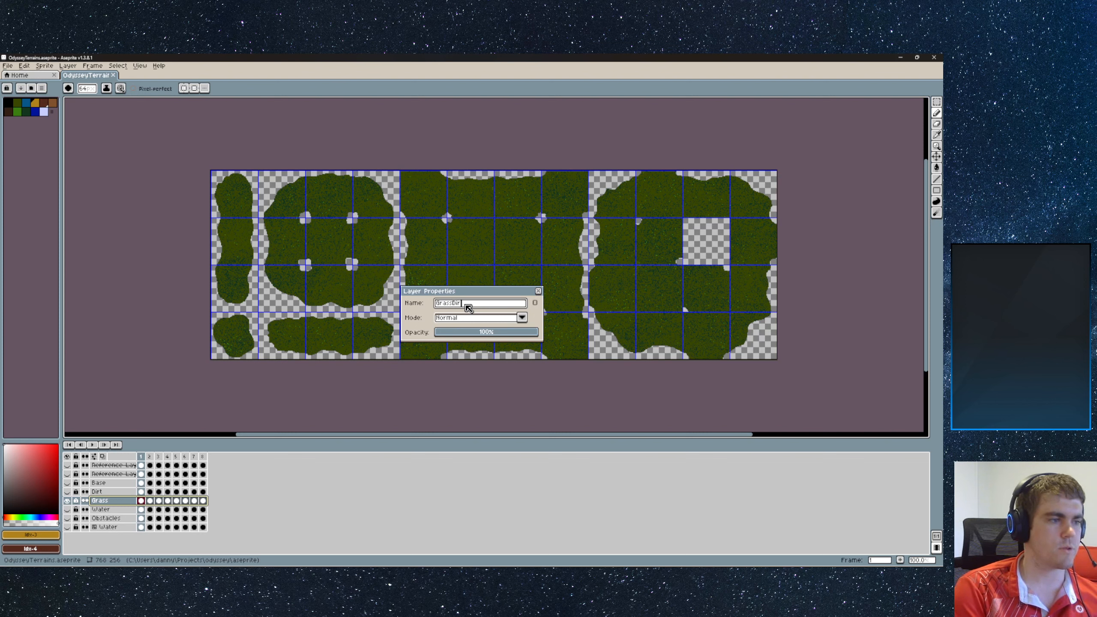
text(t)
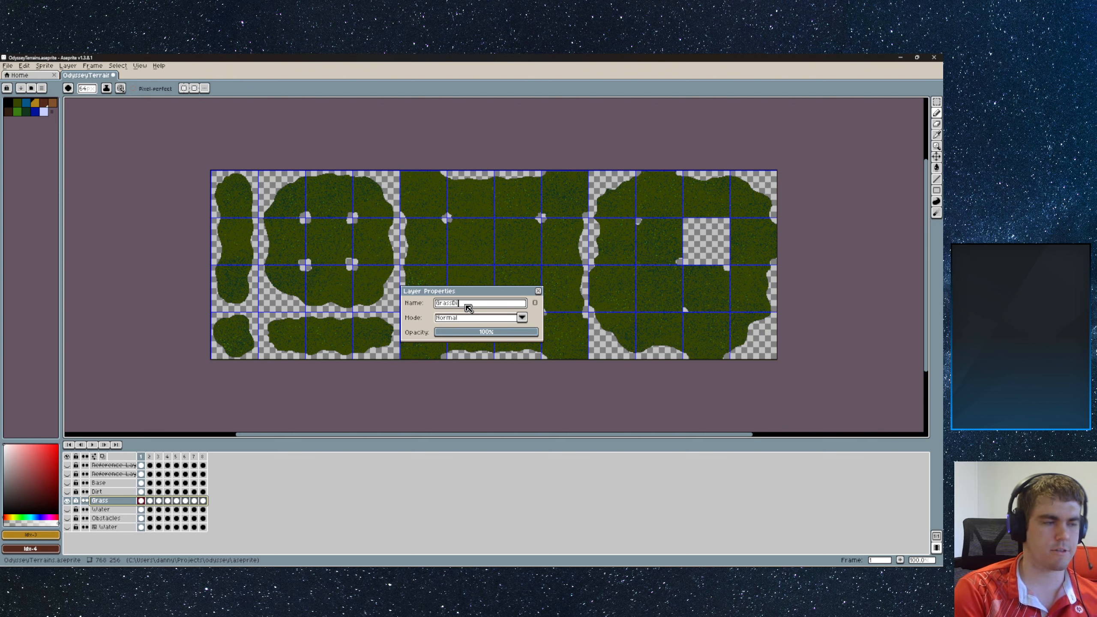
click(539, 292)
- Select the entire canvas of the terrain sheet
middle_drag(239, 159, 186, 187)
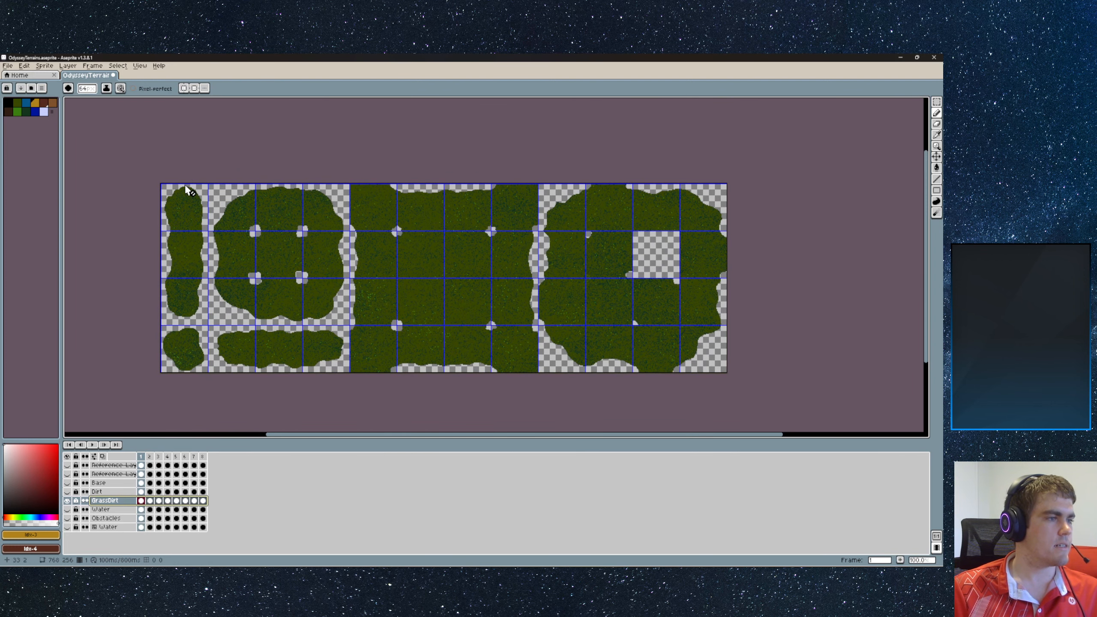
key(w)
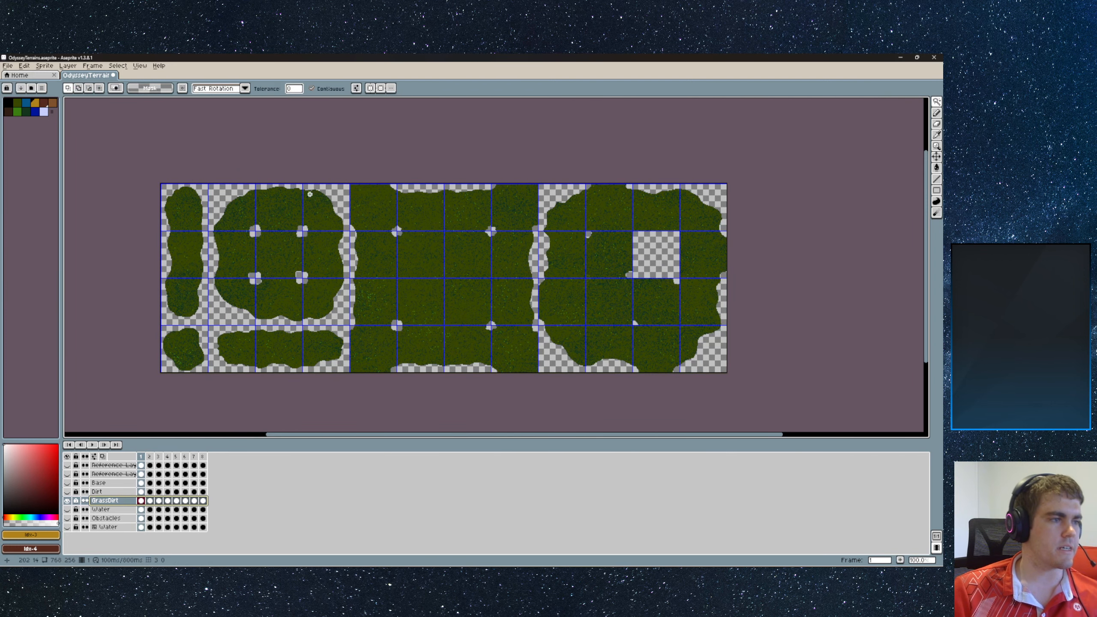
key(r)
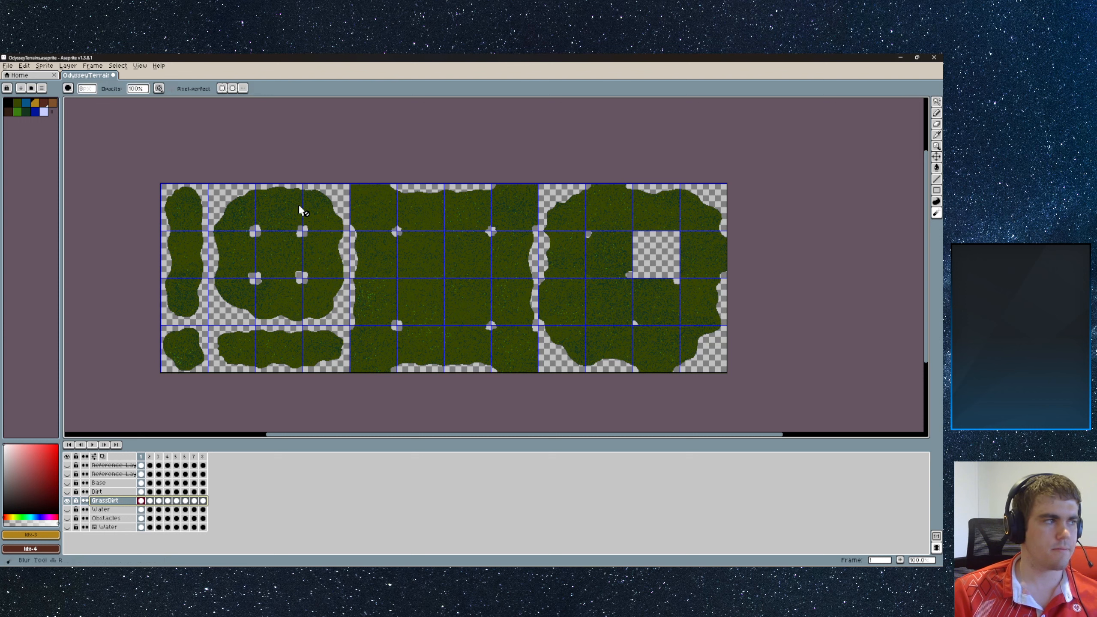
key(m)
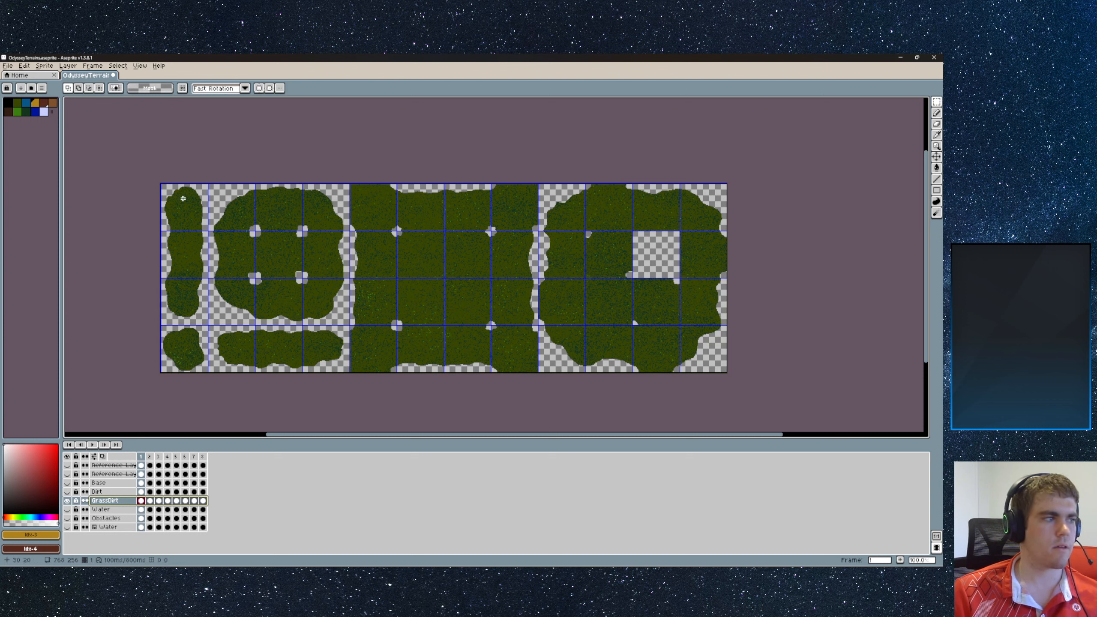
key(ctrl+a)
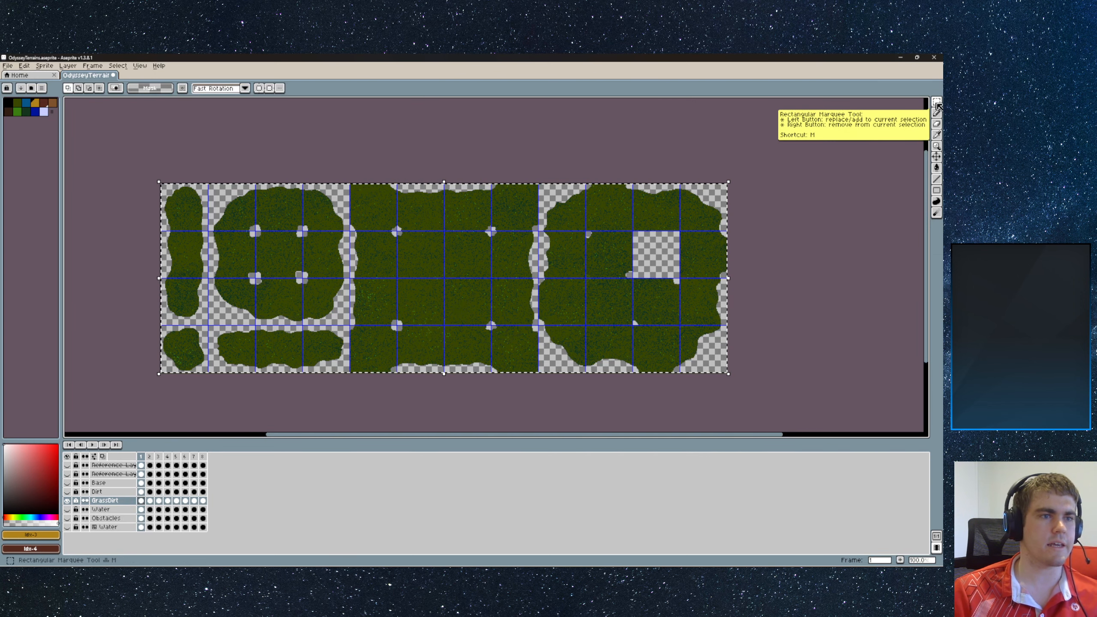
- Try to subtract the tall narrow grass strip from the selection with the Magic Wand on the GrassDirt layer
key(w)
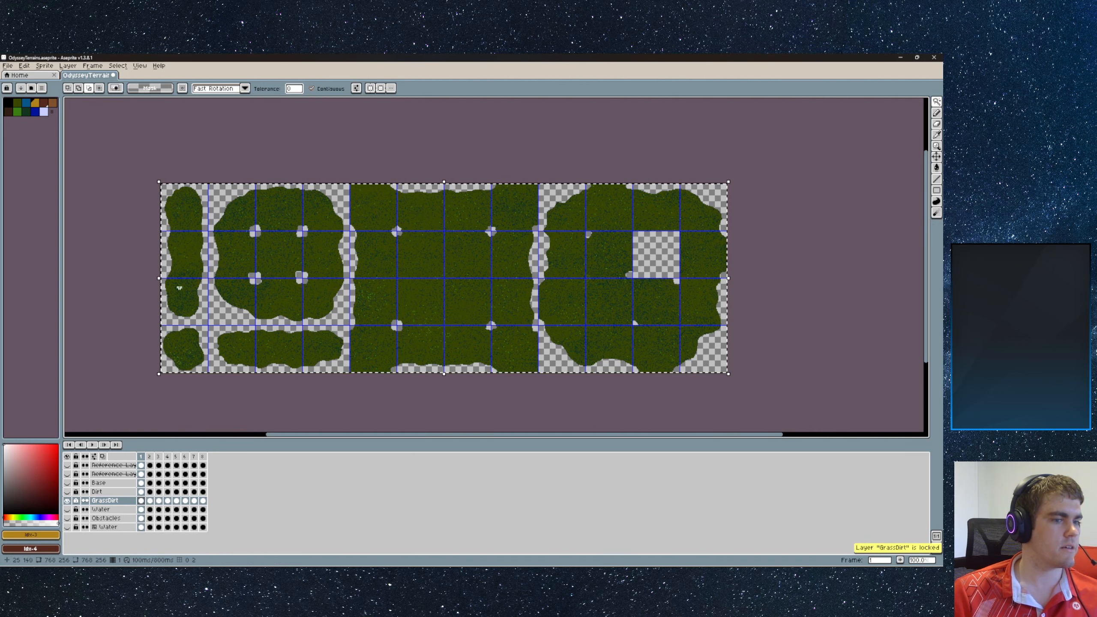
scroll(189, 226, up, 4)
scroll(179, 247, down, 1)
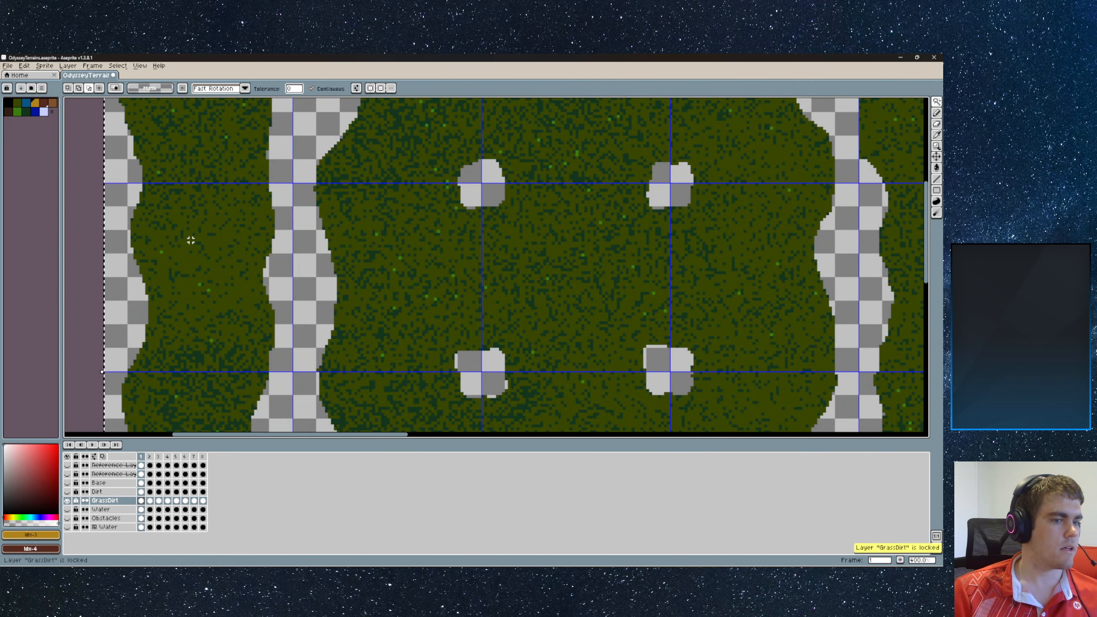
scroll(190, 241, down, 1)
scroll(190, 241, down, 1)
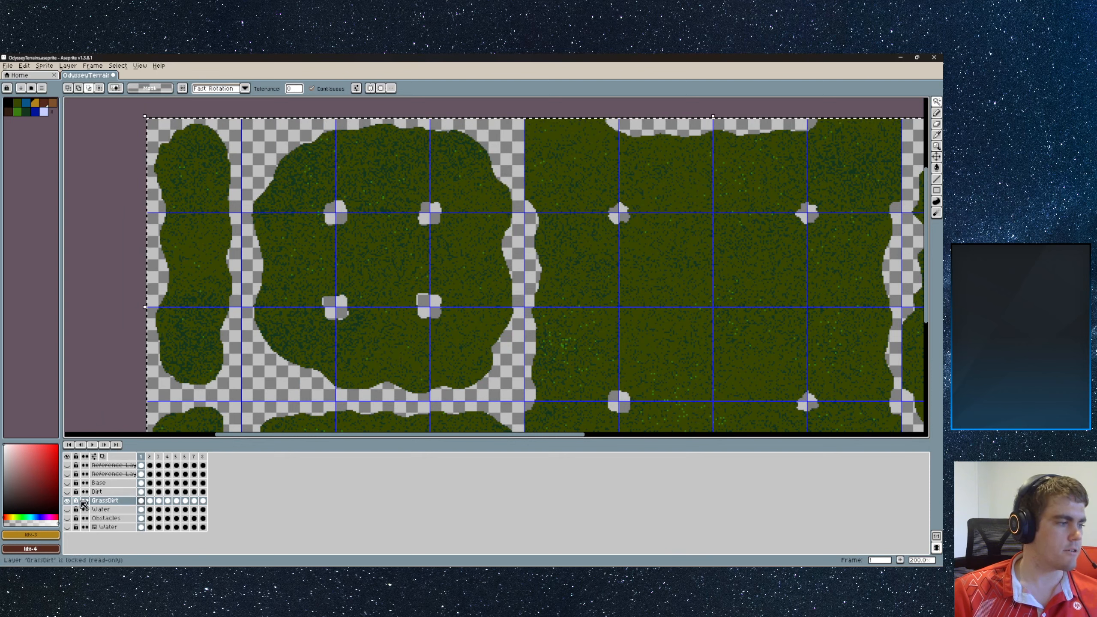
click(208, 235)
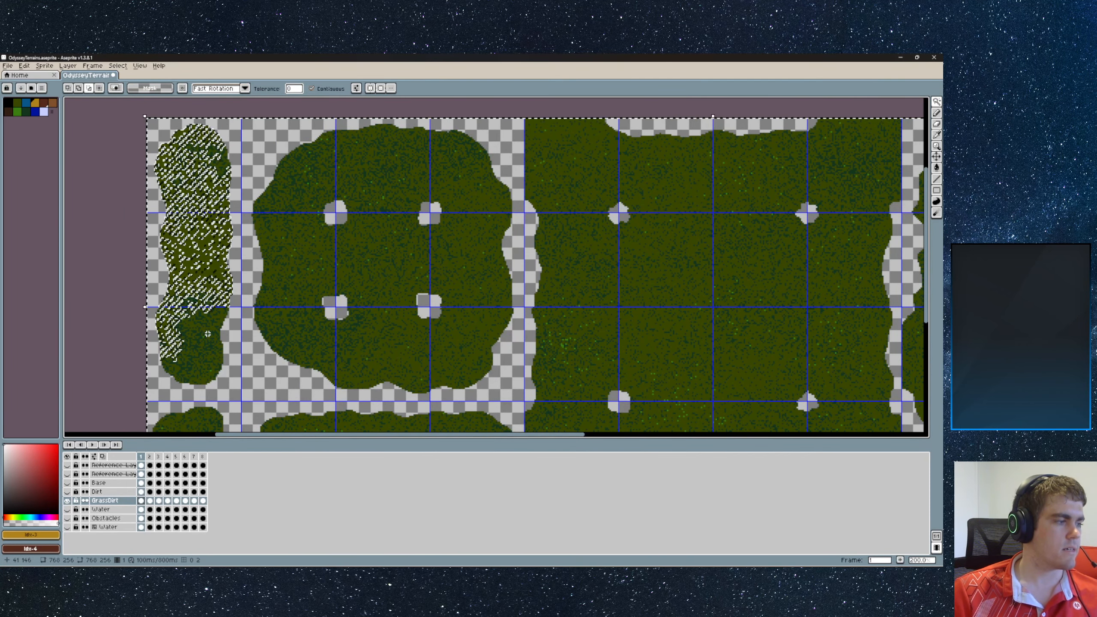
key(ctrl+z)
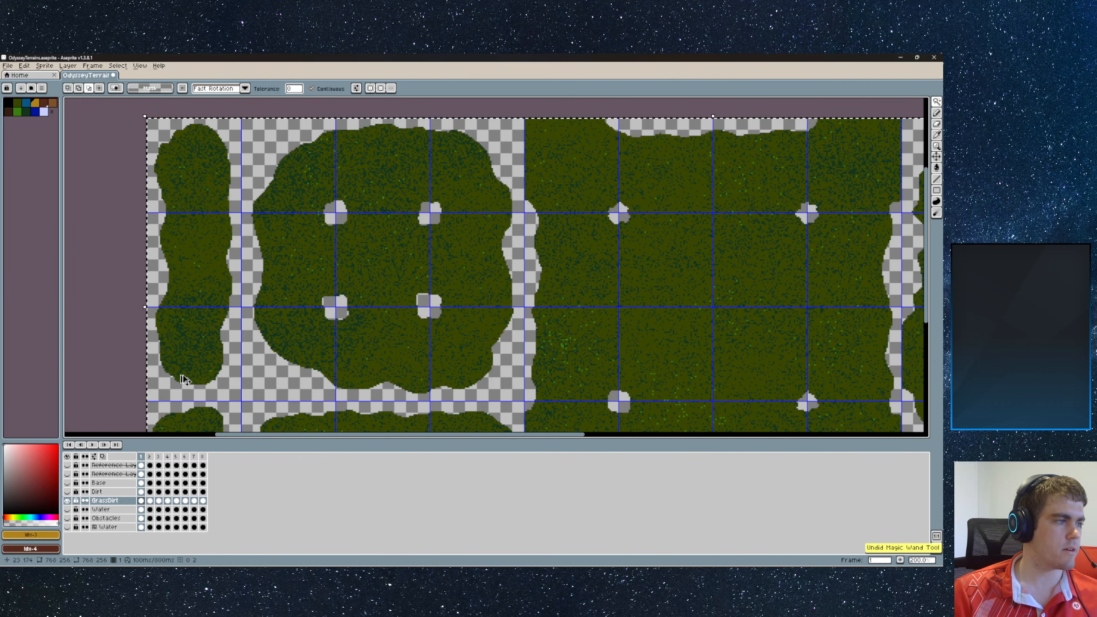
- Hide the GrassDirt layer, then show the Base layer and make it the active layer
click(67, 500)
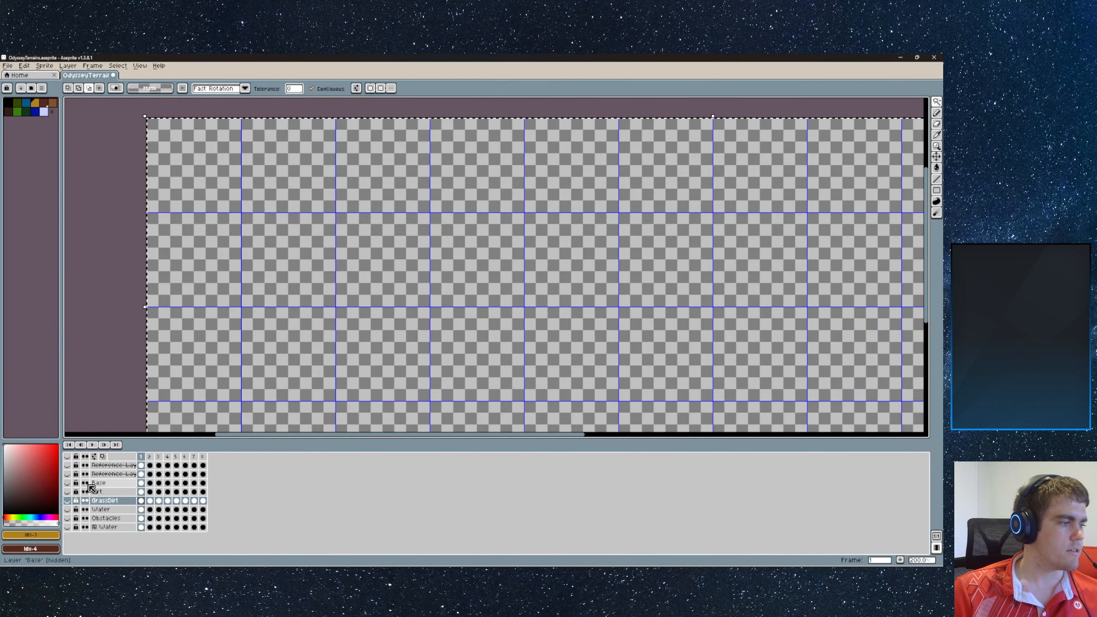
click(67, 483)
click(219, 221)
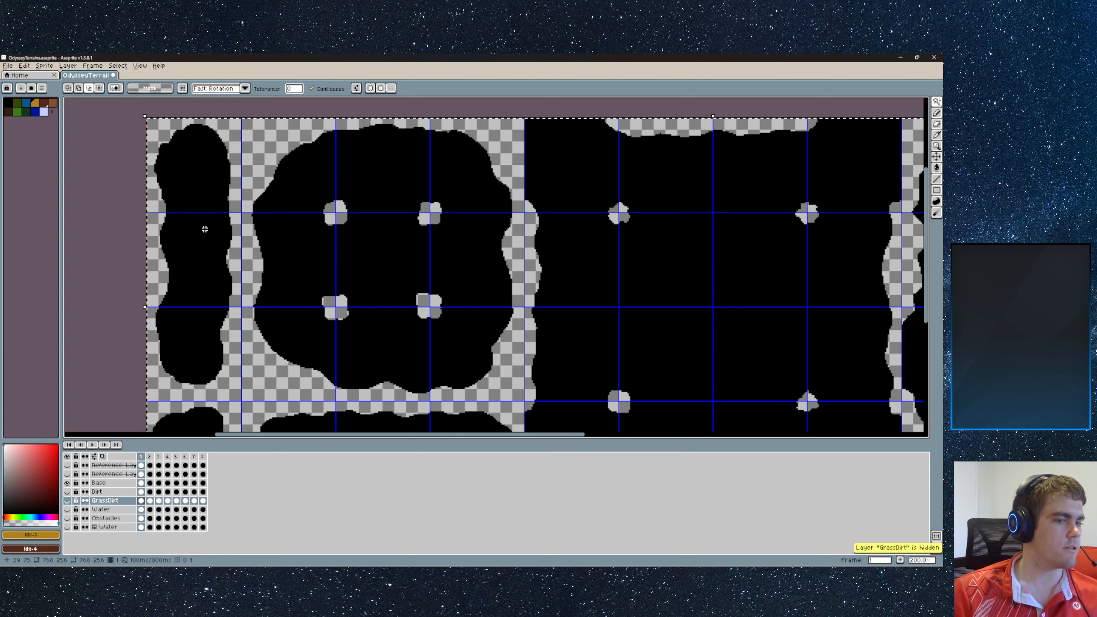
click(84, 483)
- Subtract all the black terrain shapes on the Base layer from the selection with the Magic Wand, leaving only the transparent gaps selected
click(215, 262)
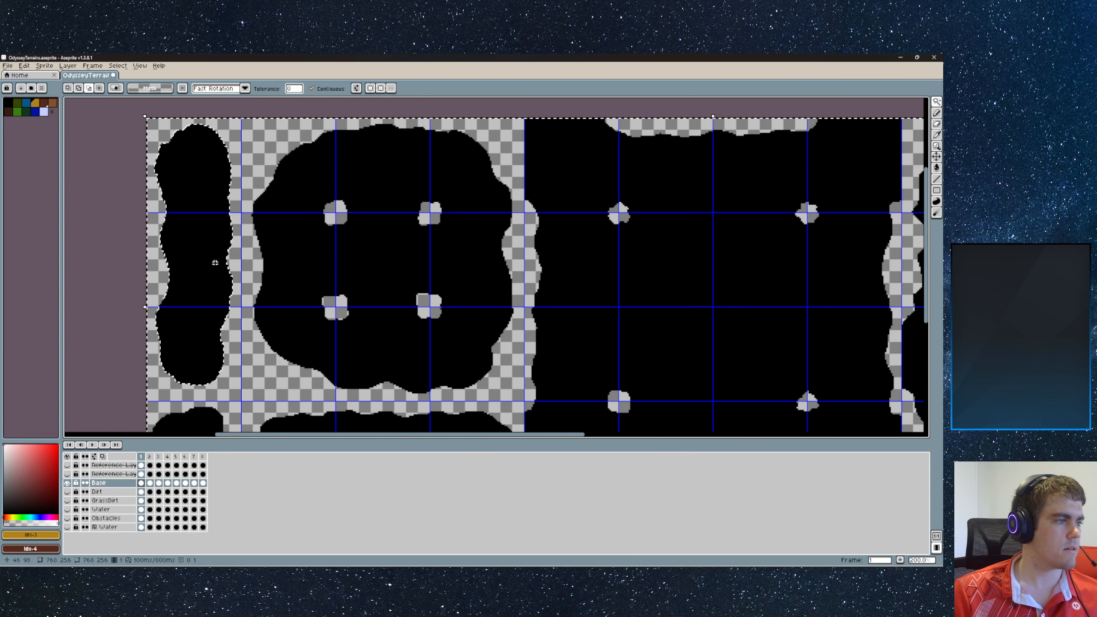
scroll(215, 263, down, 3)
scroll(255, 270, up, 2)
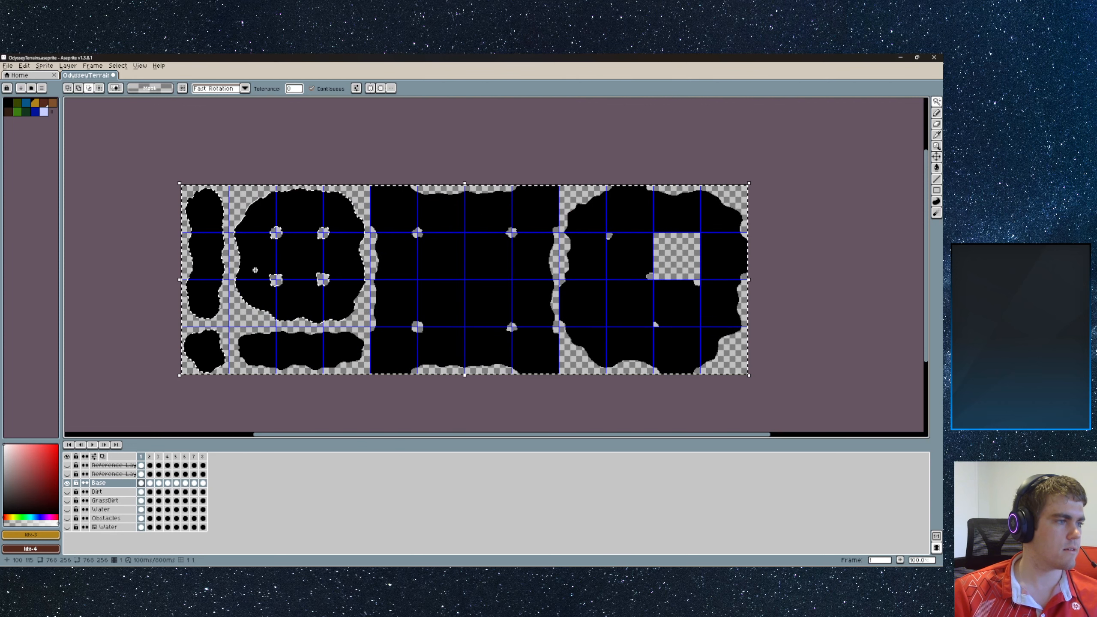
click(300, 346)
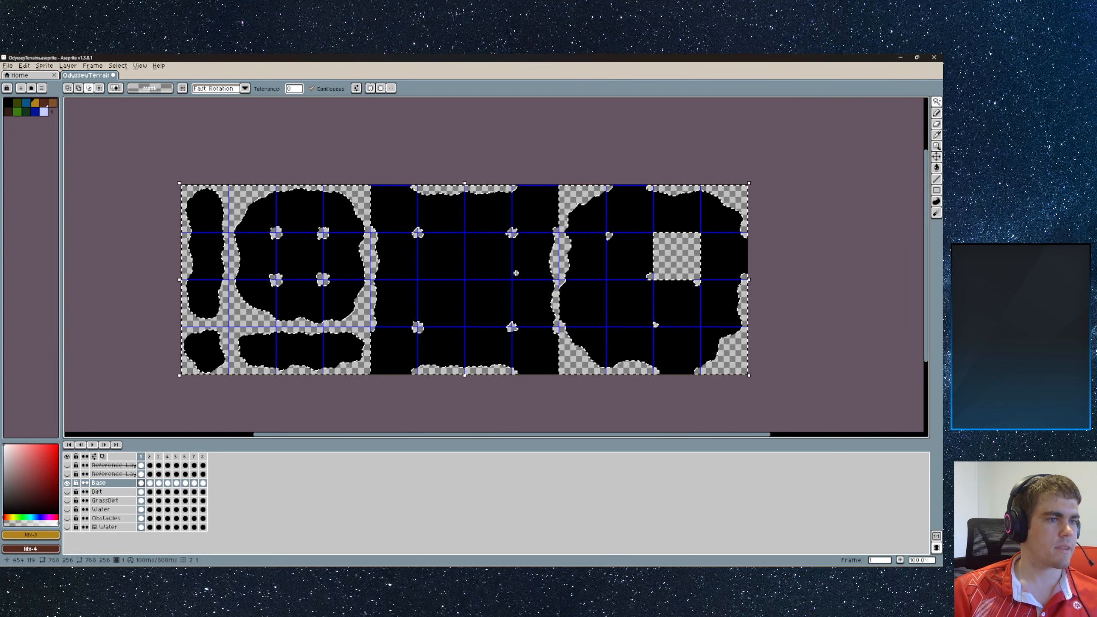
scroll(516, 274, up, 2)
scroll(515, 272, down, 2)
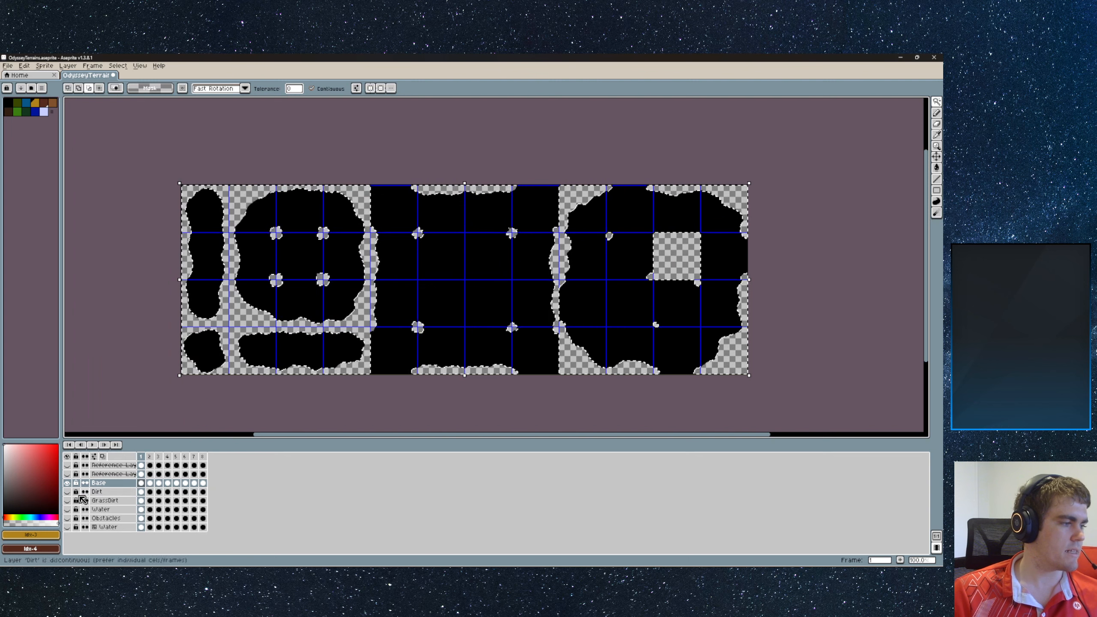
- Hide the Base layer, then make the GrassDirt layer active and visible
click(67, 482)
click(104, 501)
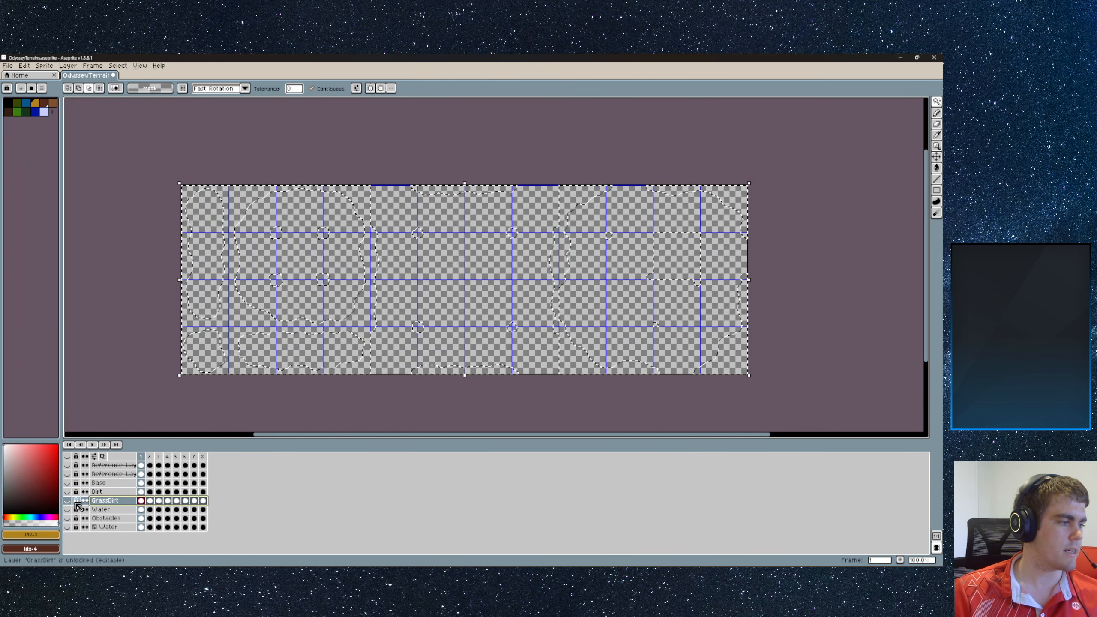
click(67, 501)
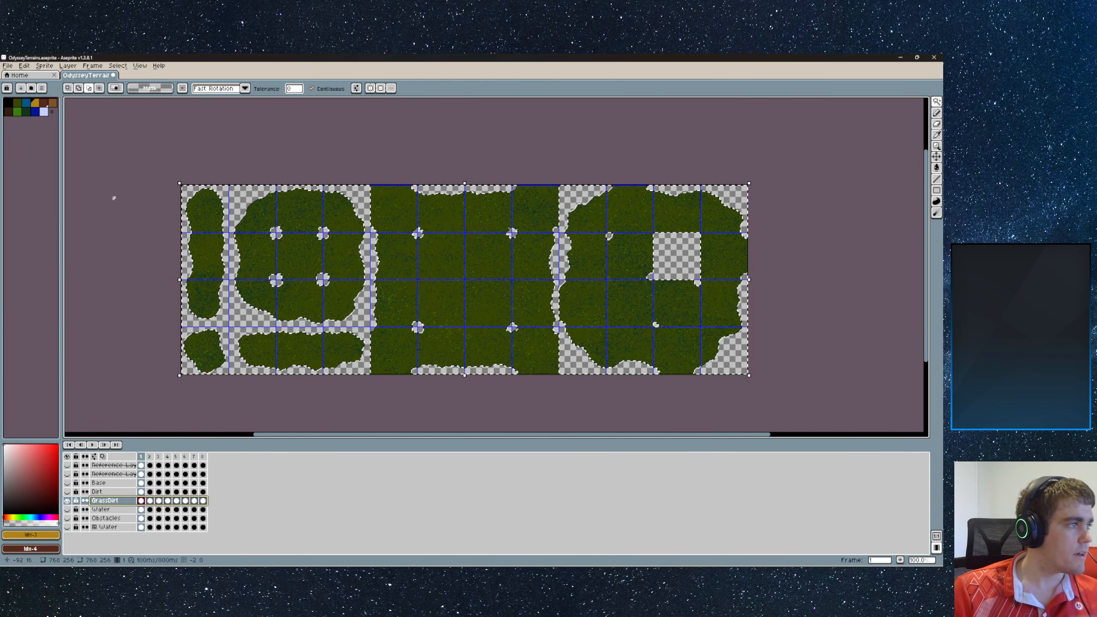
- Paint the selected gaps around the grass tiles with the brown palette colour Idx-4 using the Pencil tool
click(44, 102)
scroll(135, 228, up, 2)
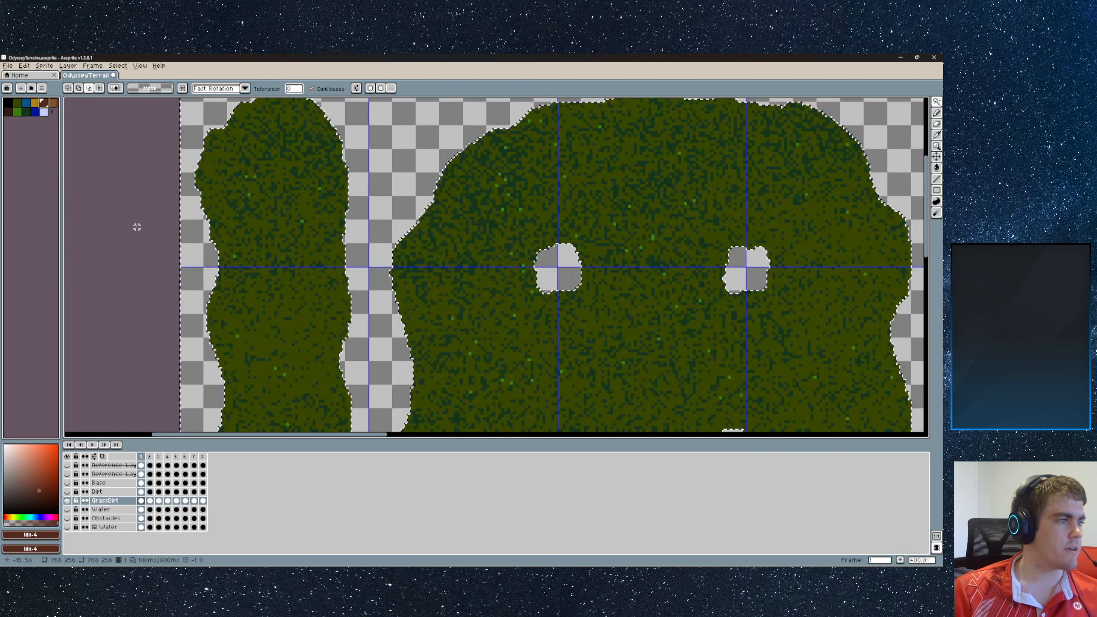
scroll(146, 230, down, 2)
key(b)
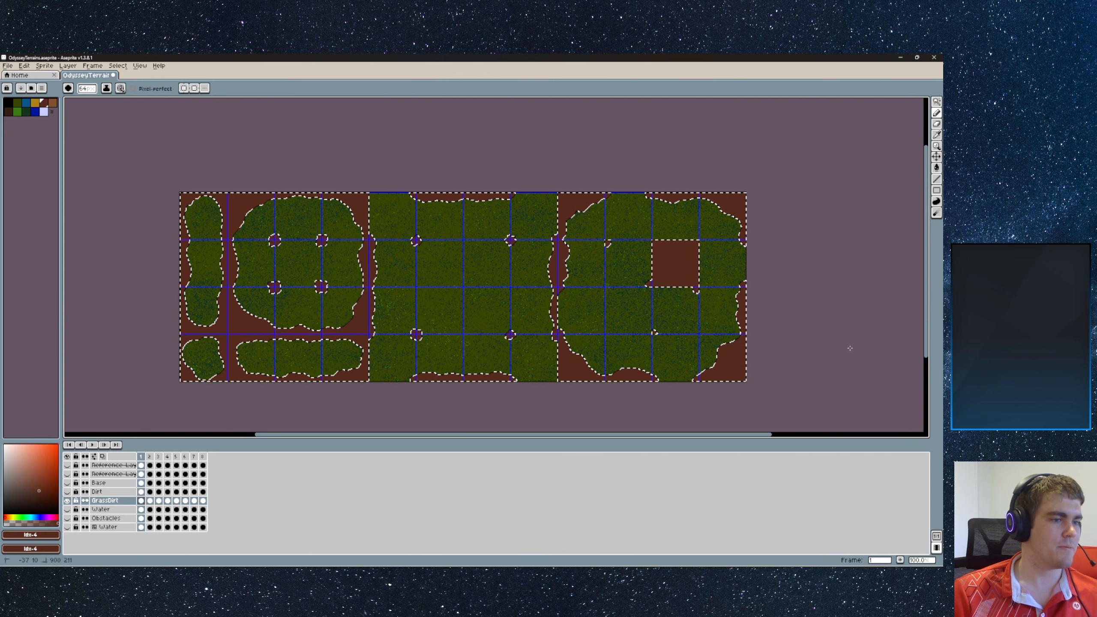
- Examine the brown-filled gaps and edges around the grass tiles across the sheet
scroll(681, 274, up, 5)
scroll(644, 270, down, 2)
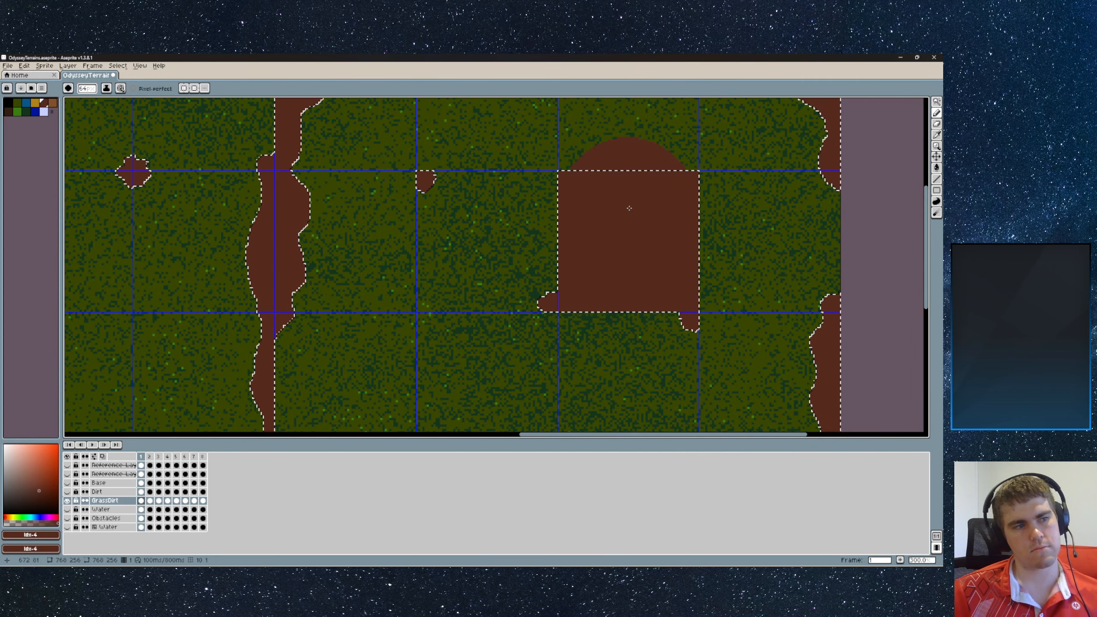
scroll(754, 251, down, 3)
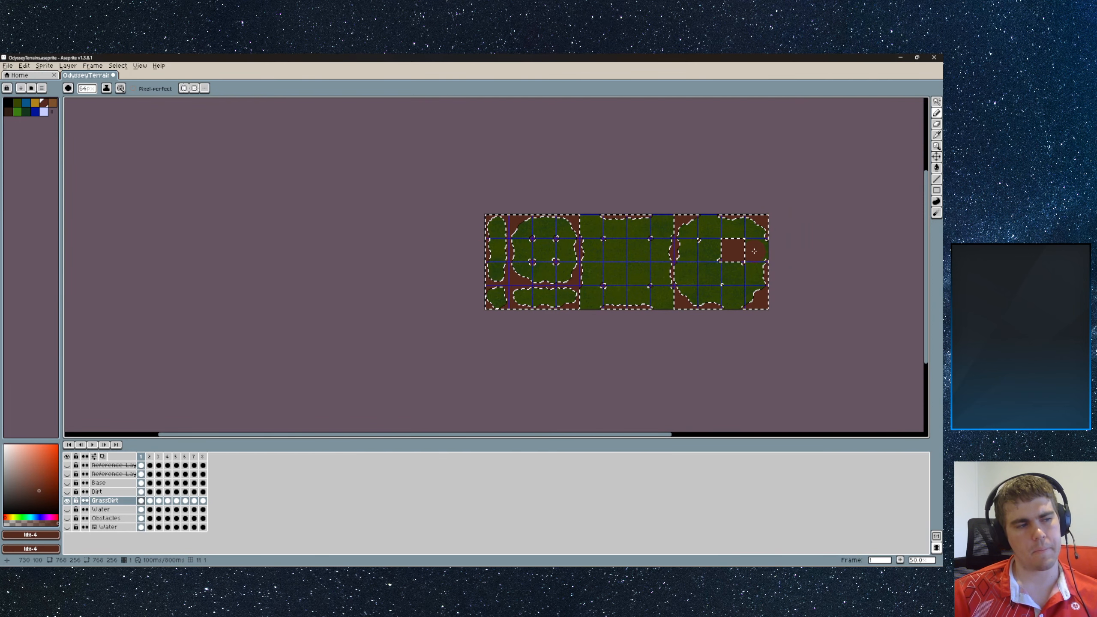
scroll(754, 251, up, 1)
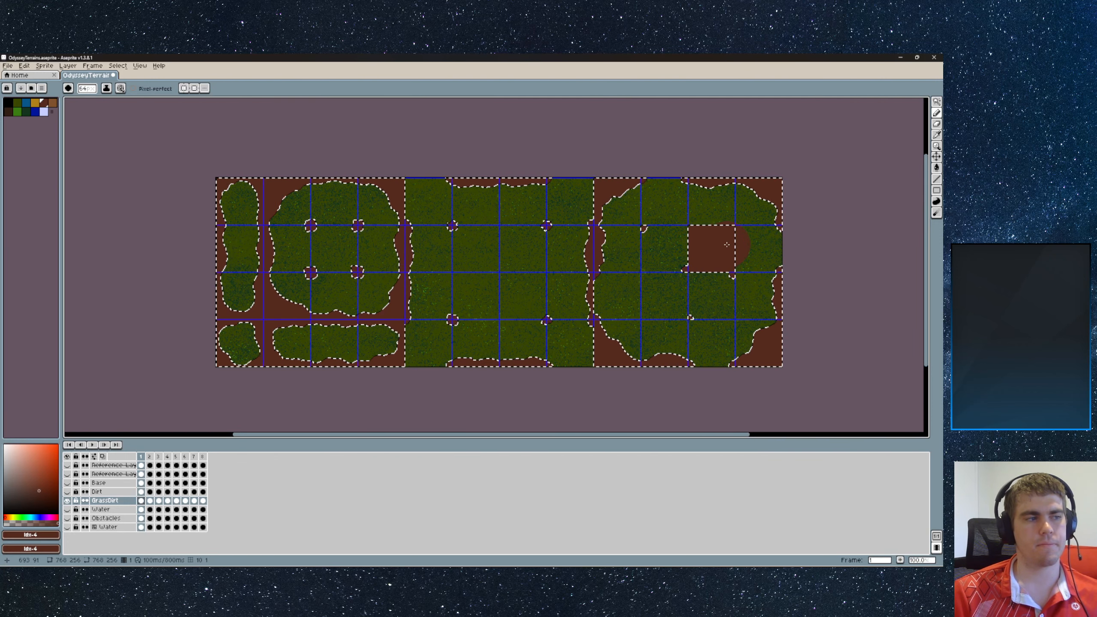
scroll(727, 244, up, 1)
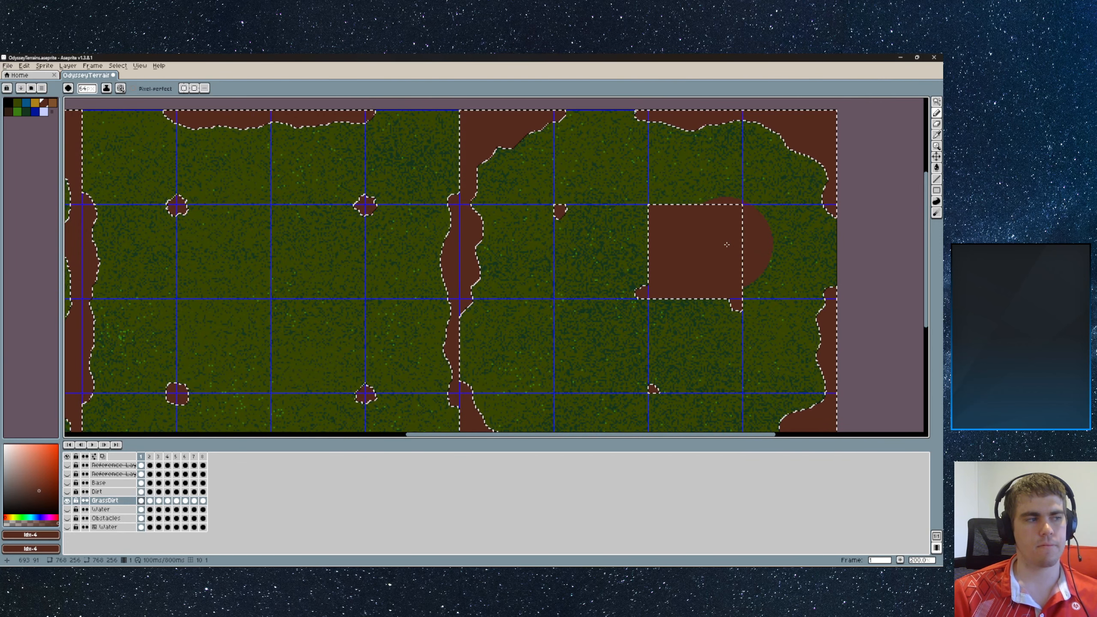
middle_drag(696, 254, 858, 248)
mouse_move(647, 248)
middle_down()
mouse_move(718, 255)
mouse_move(627, 252)
middle_up()
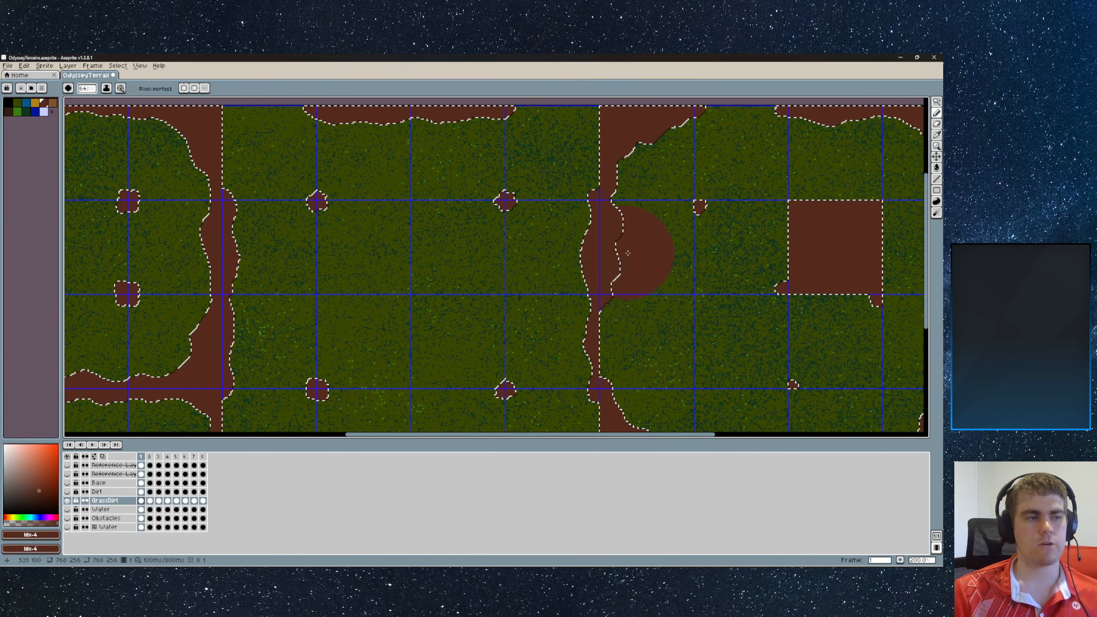
scroll(627, 251, down, 5)
scroll(626, 252, up, 5)
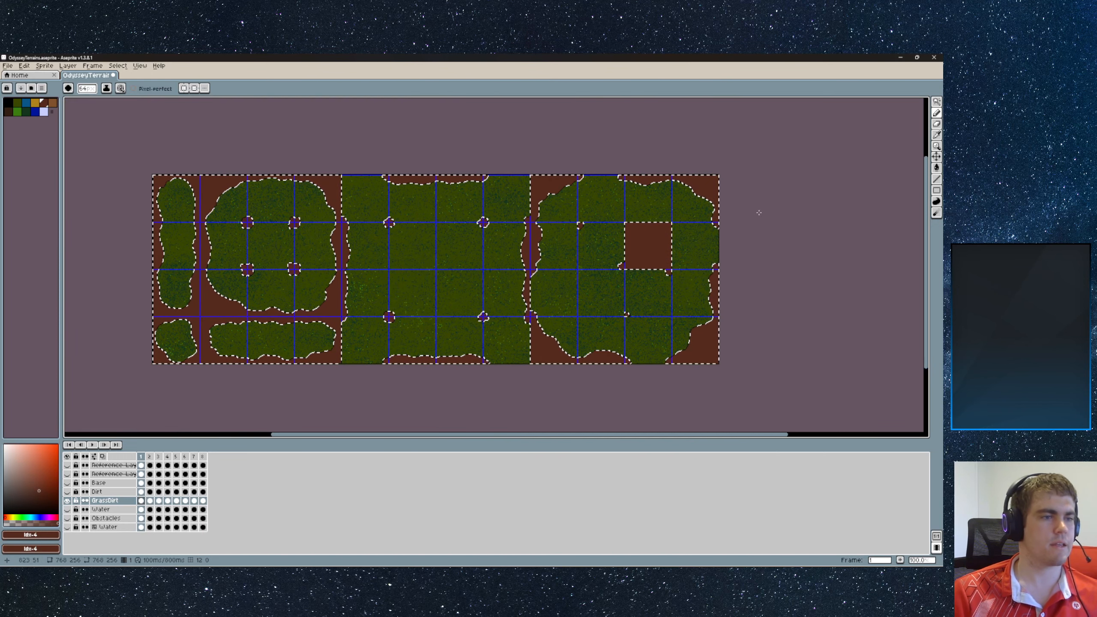
- Rename the Dirt layer to DirtGrass and make it the only visible layer
click(99, 492)
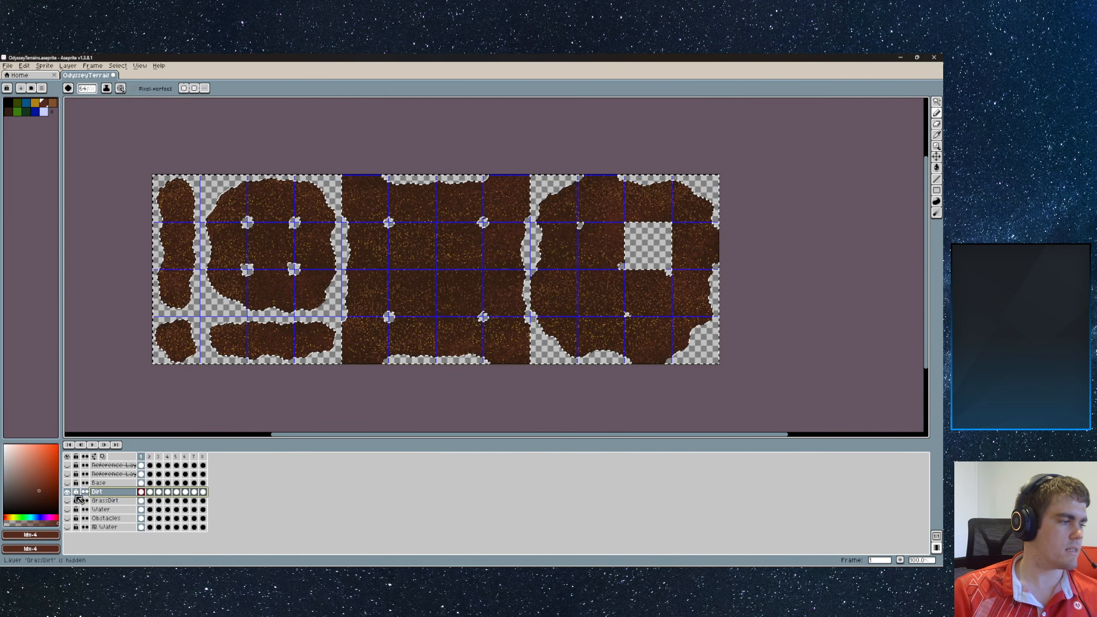
double_click(103, 495)
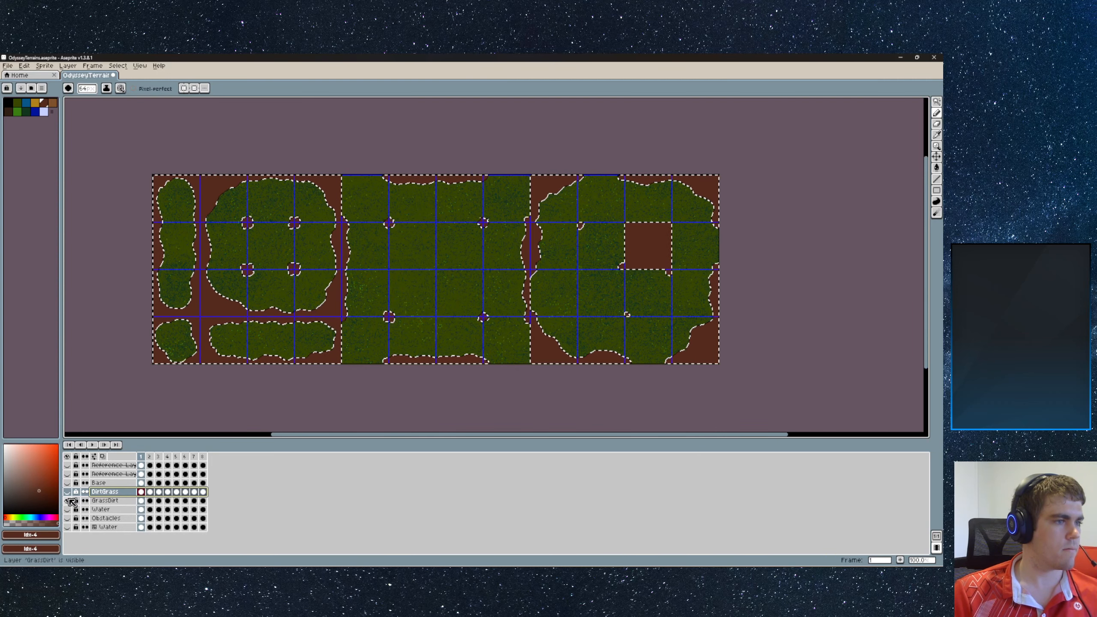
click(68, 483)
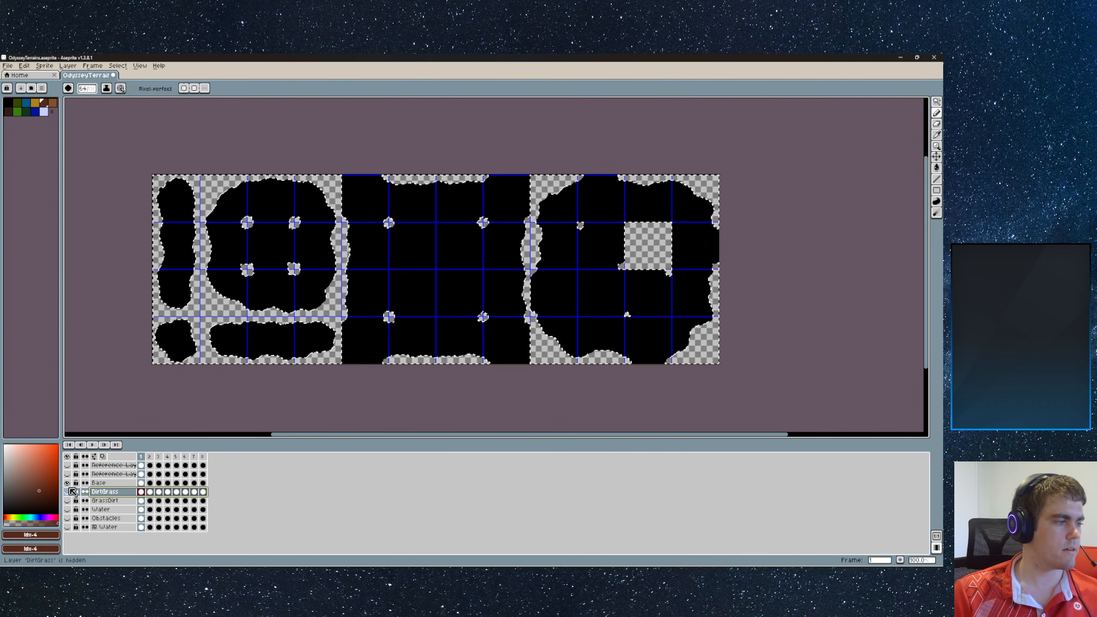
click(67, 483)
click(68, 493)
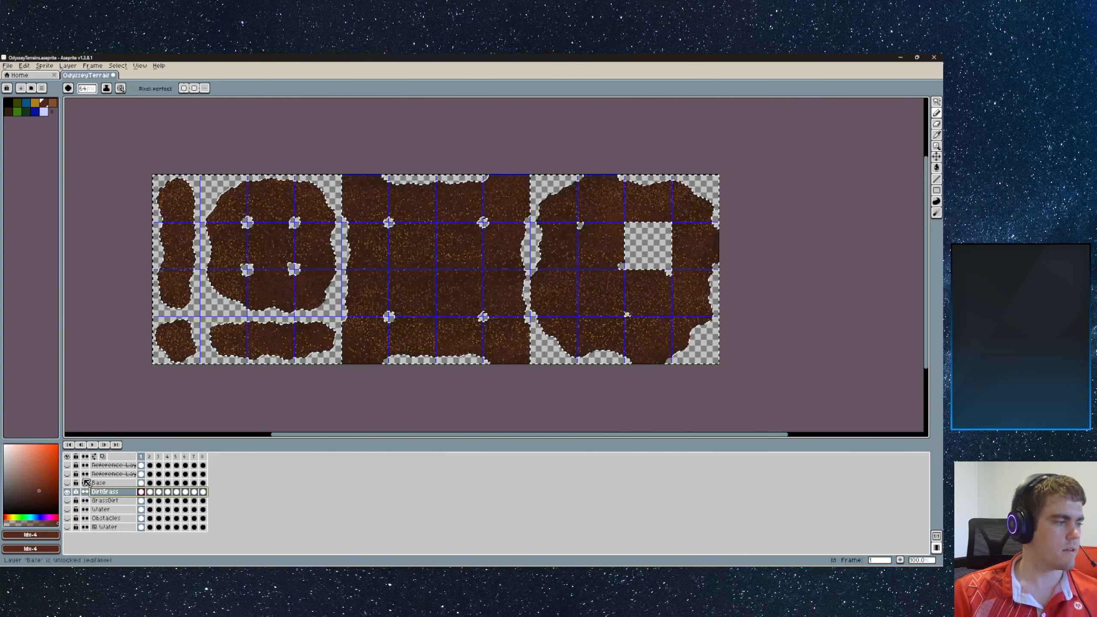
- Paint the selected gaps around the dirt tiles on the DirtGrass layer with the green palette colour Idx-1
click(17, 103)
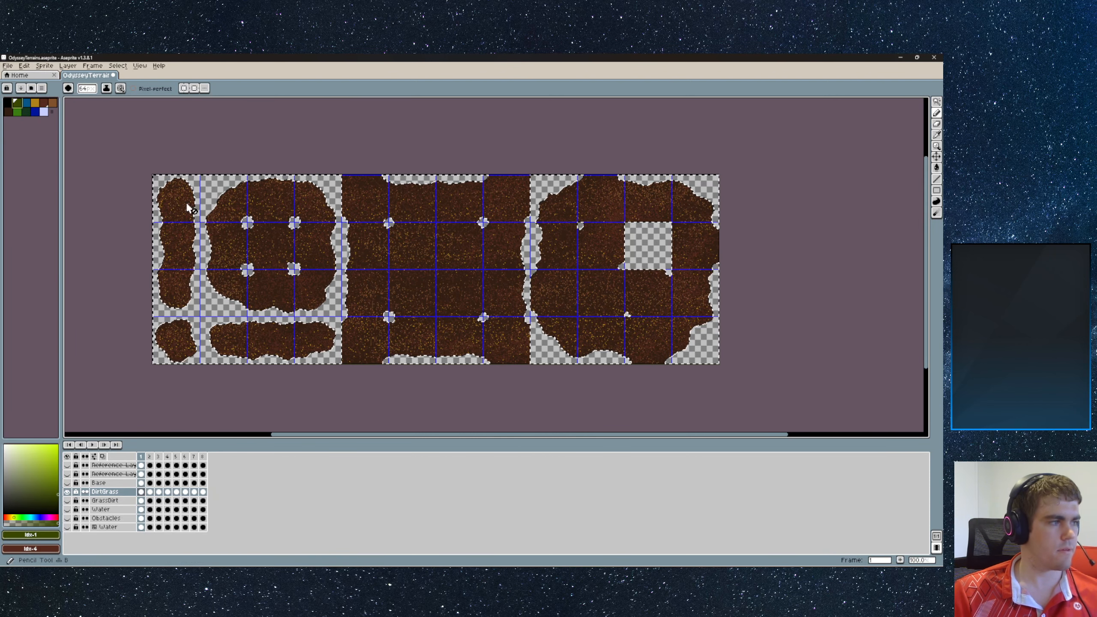
mouse_move(142, 190)
mouse_down()
mouse_move(479, 190)
mouse_move(648, 206)
mouse_move(121, 247)
mouse_move(661, 253)
mouse_move(708, 280)
mouse_move(133, 304)
mouse_move(736, 314)
mouse_move(510, 333)
mouse_move(143, 336)
mouse_move(764, 367)
mouse_move(608, 318)
mouse_up()
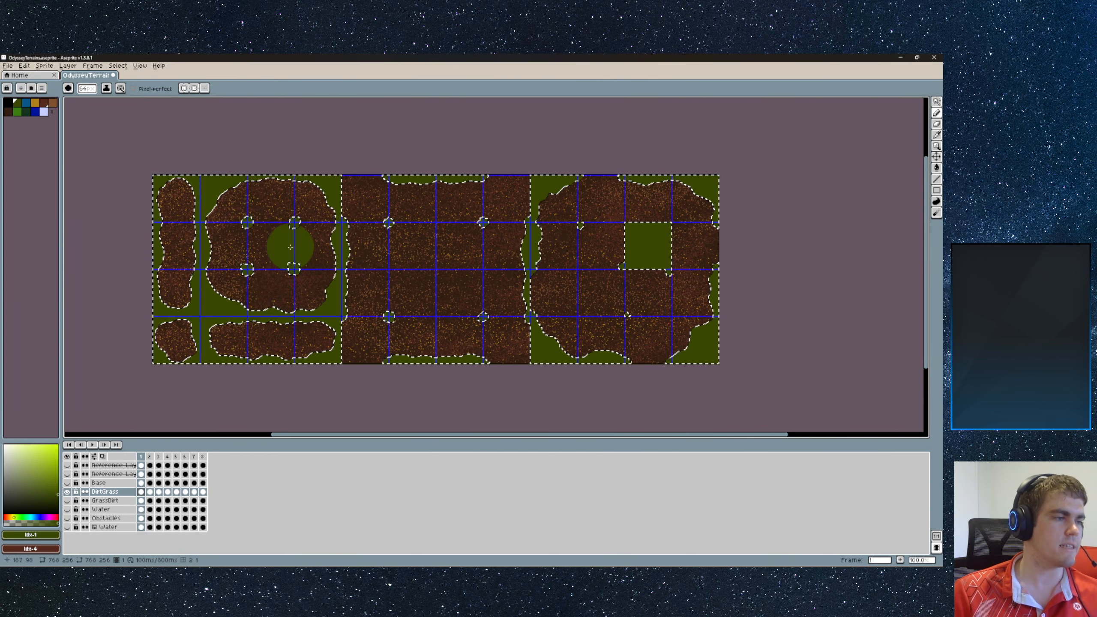
- Examine the green-filled gaps and edges around the dirt tiles across the sheet
scroll(255, 237, up, 2)
scroll(256, 237, down, 3)
scroll(256, 237, up, 2)
scroll(346, 241, down, 2)
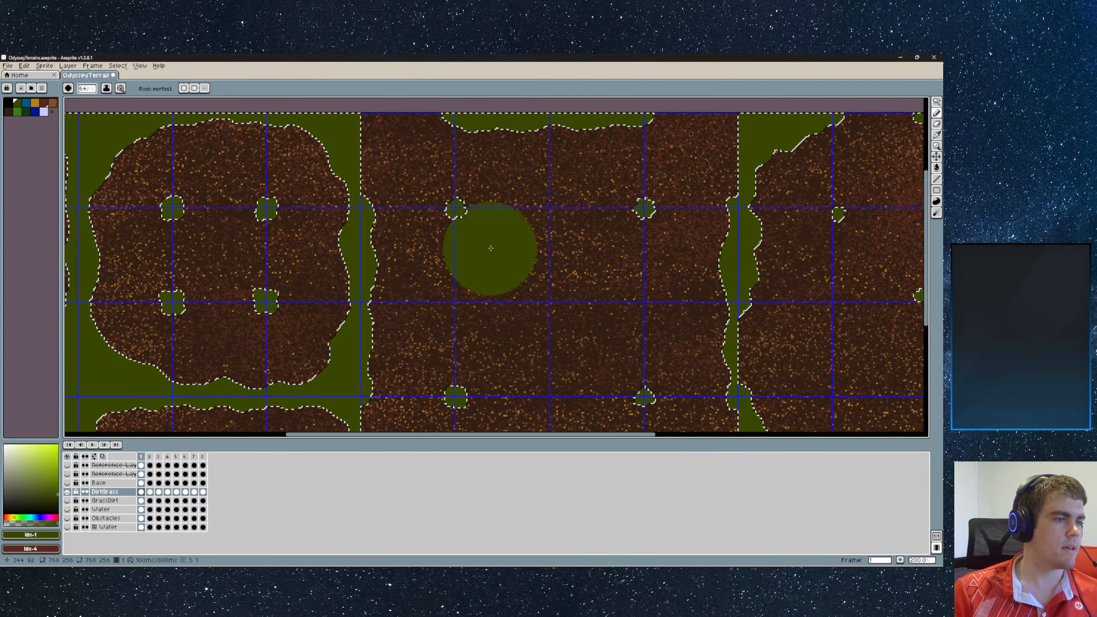
scroll(512, 240, up, 1)
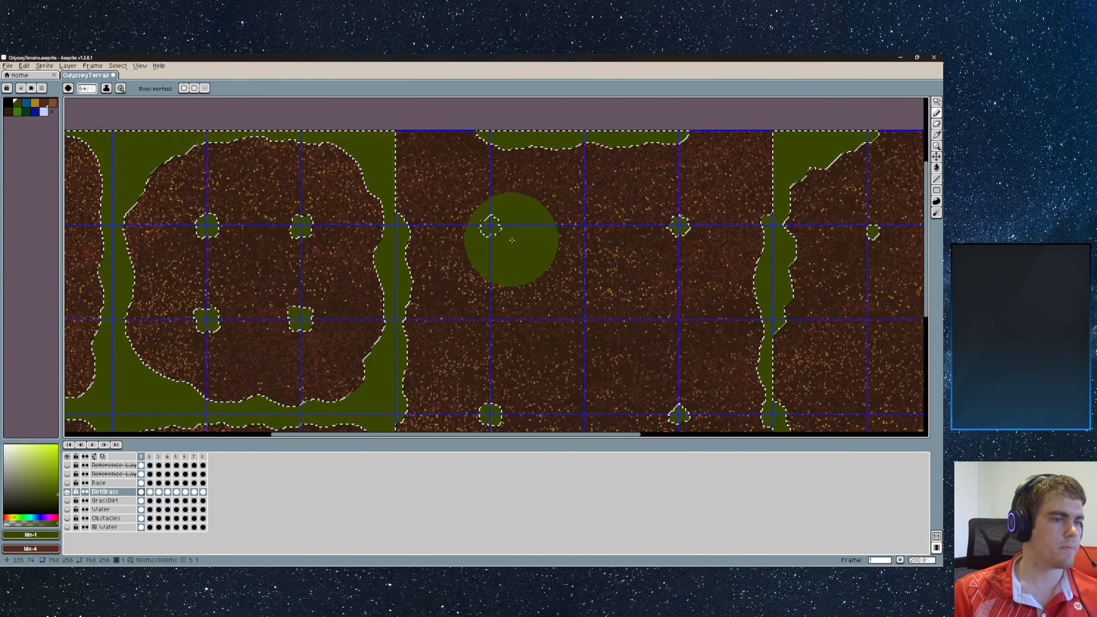
middle_drag(490, 245, 619, 333)
middle_drag(492, 281, 539, 240)
middle_drag(438, 275, 468, 214)
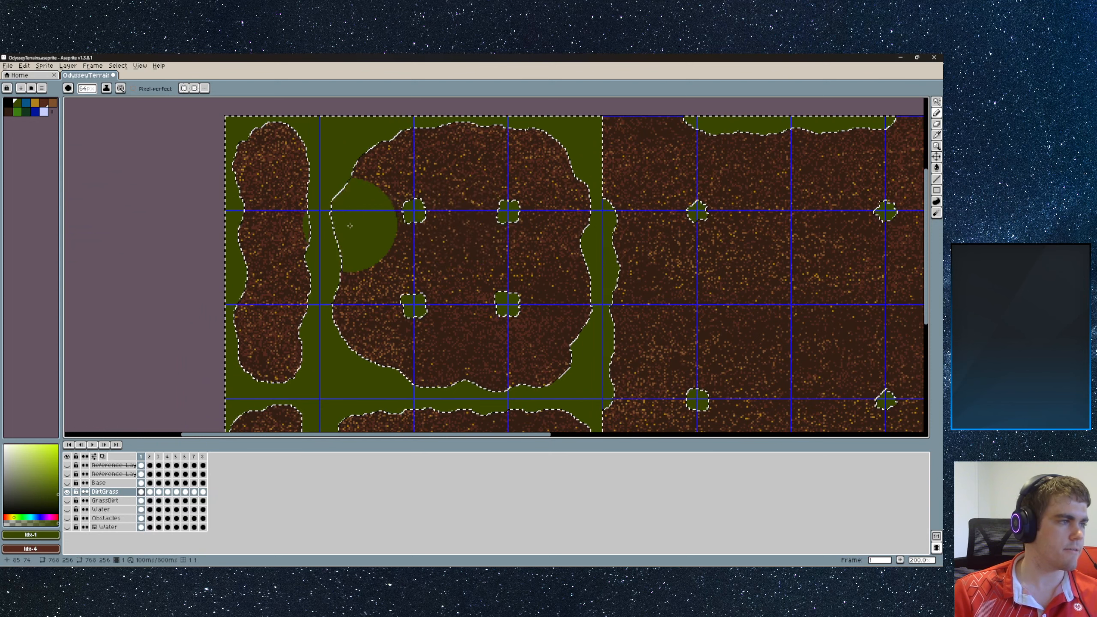
middle_drag(384, 275, 309, 121)
middle_drag(568, 227, 345, 303)
scroll(319, 237, down, 1)
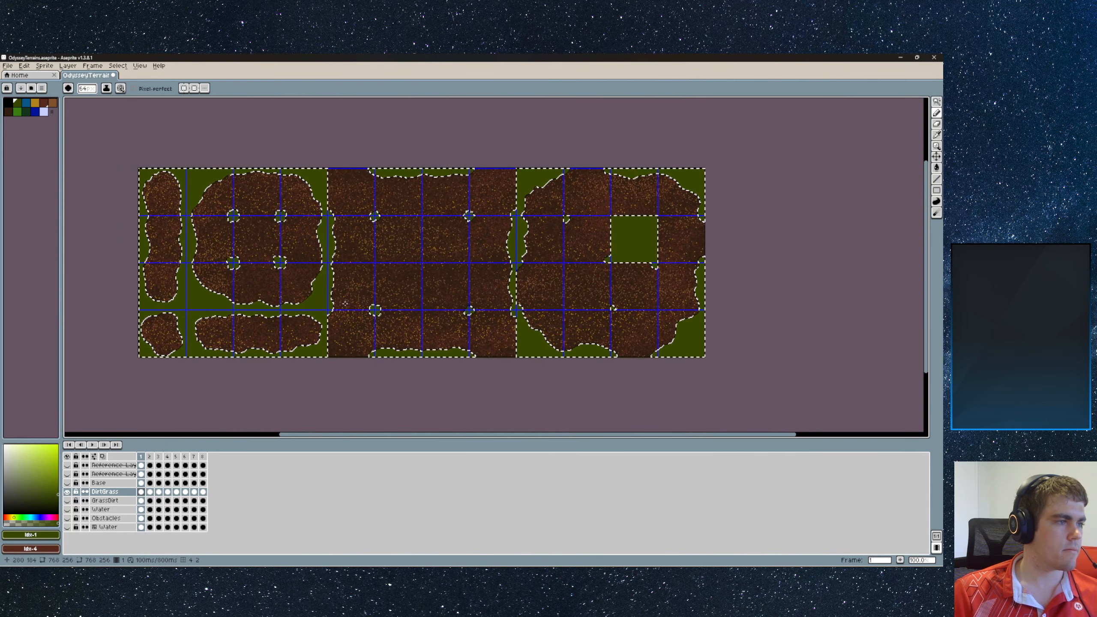
- Spray dark green Idx-8 speckles over the green area near the sheet's upper-left tiles using the Spray tool
click(937, 114)
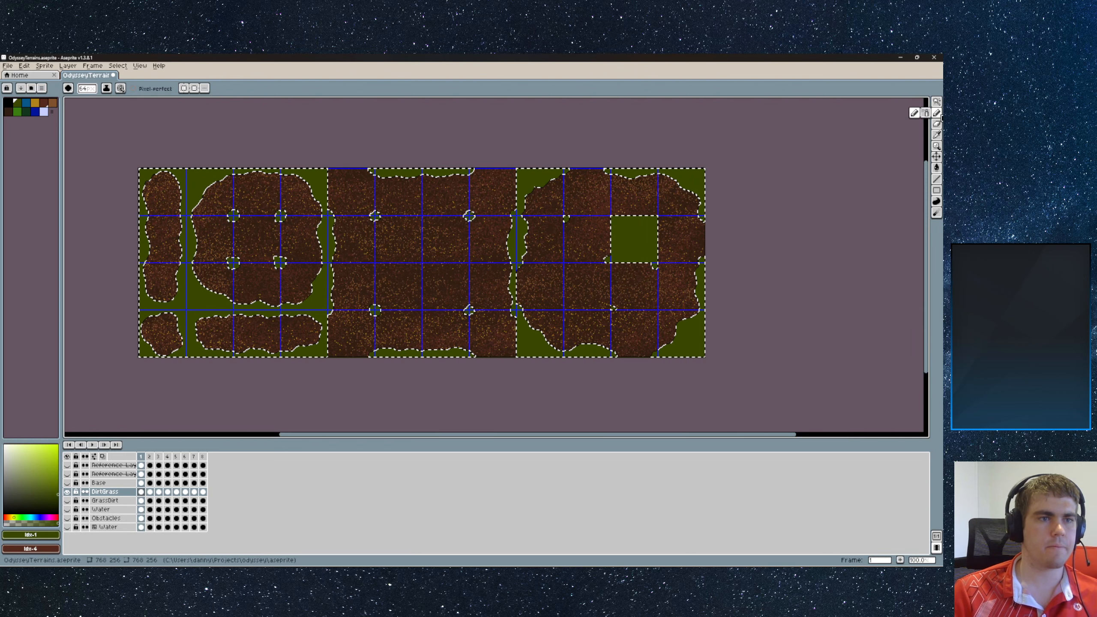
click(927, 114)
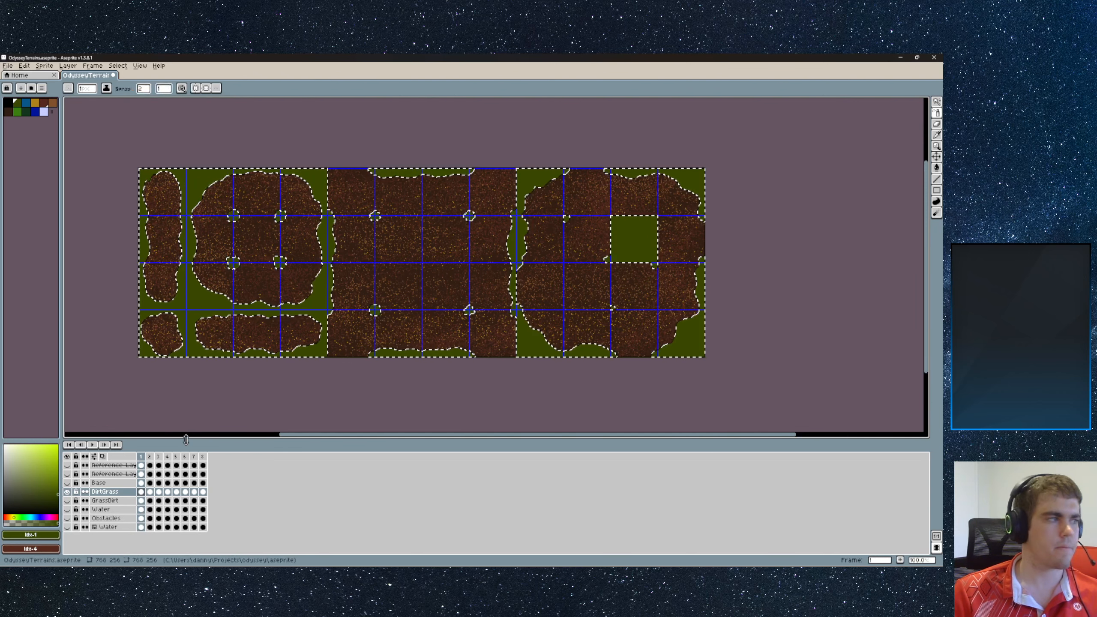
click(25, 111)
drag(144, 177, 161, 186)
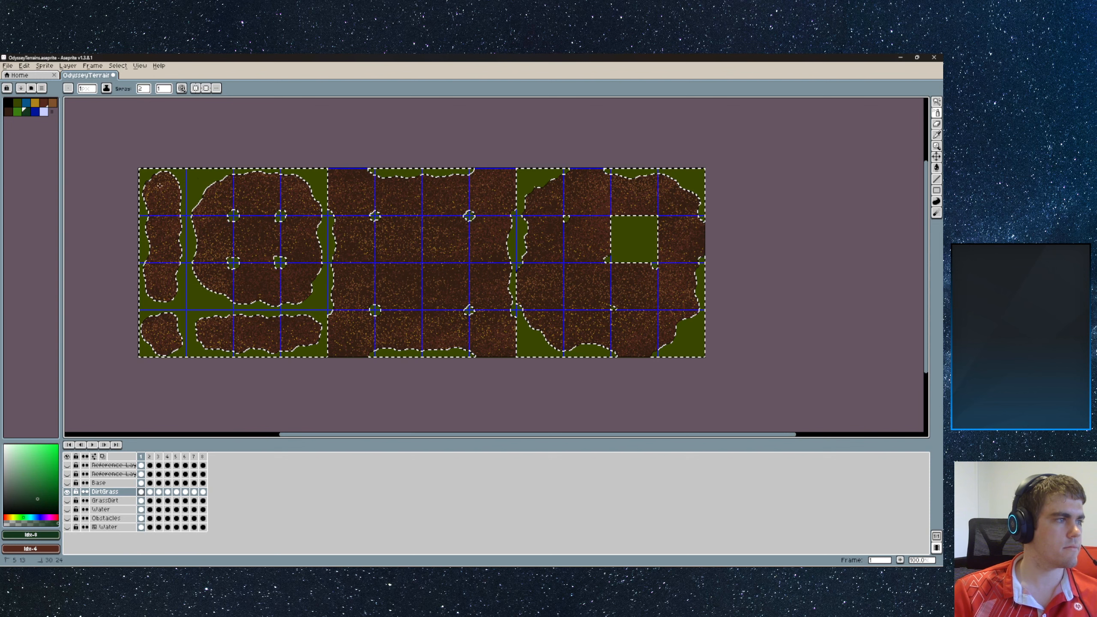
scroll(211, 183, up, 3)
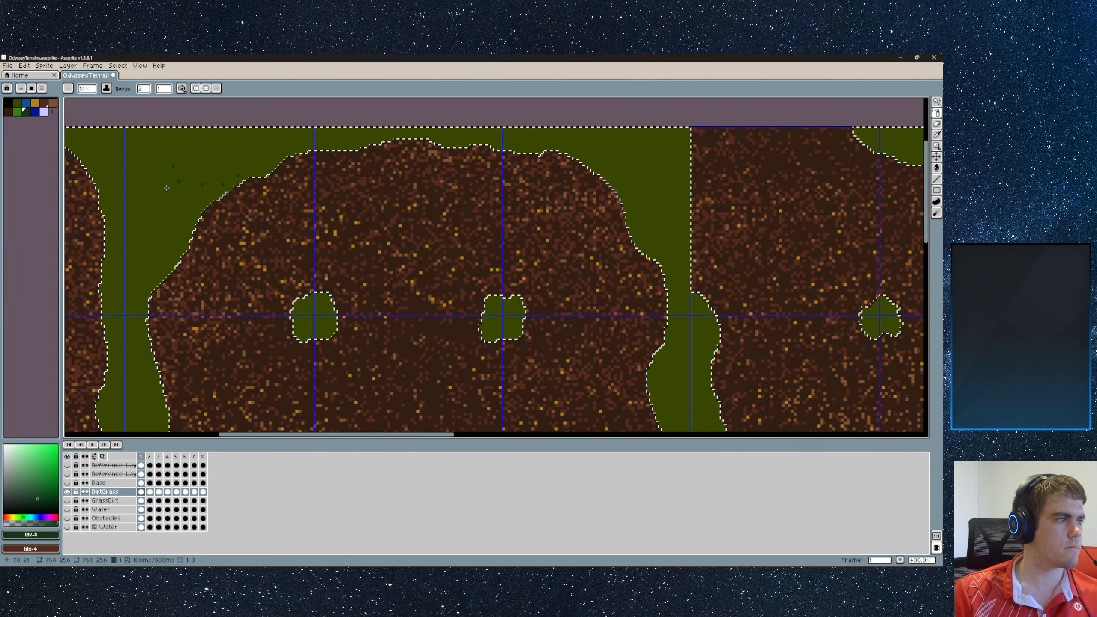
- Set the spray width to 32 and spray Idx-8 speckles over the green areas across the whole sheet
click(143, 88)
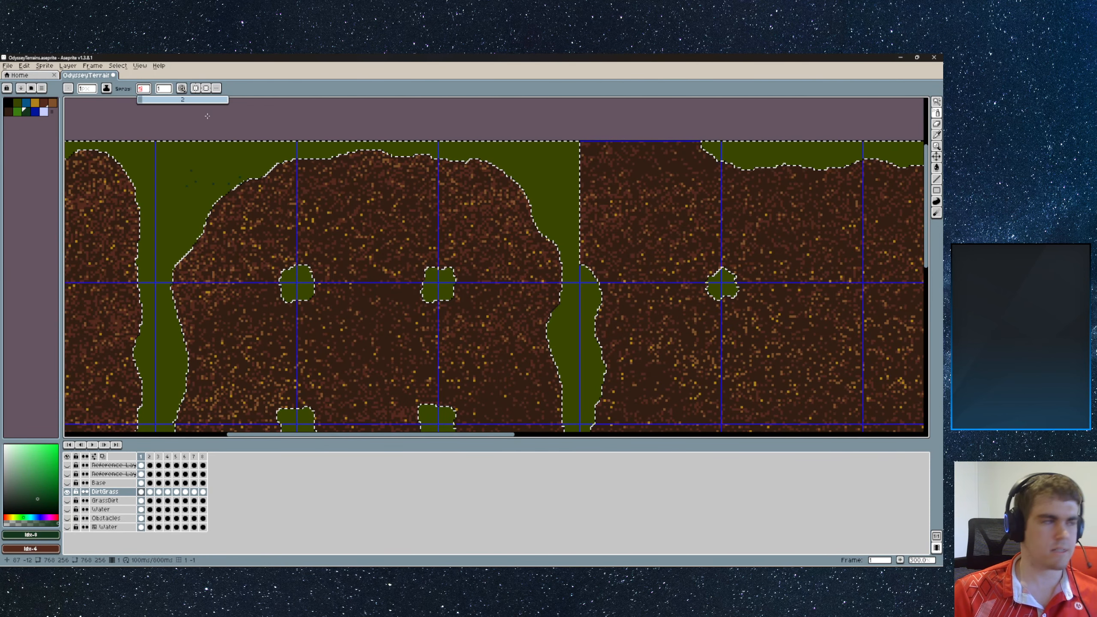
text(32)
key(Return)
scroll(246, 186, down, 2)
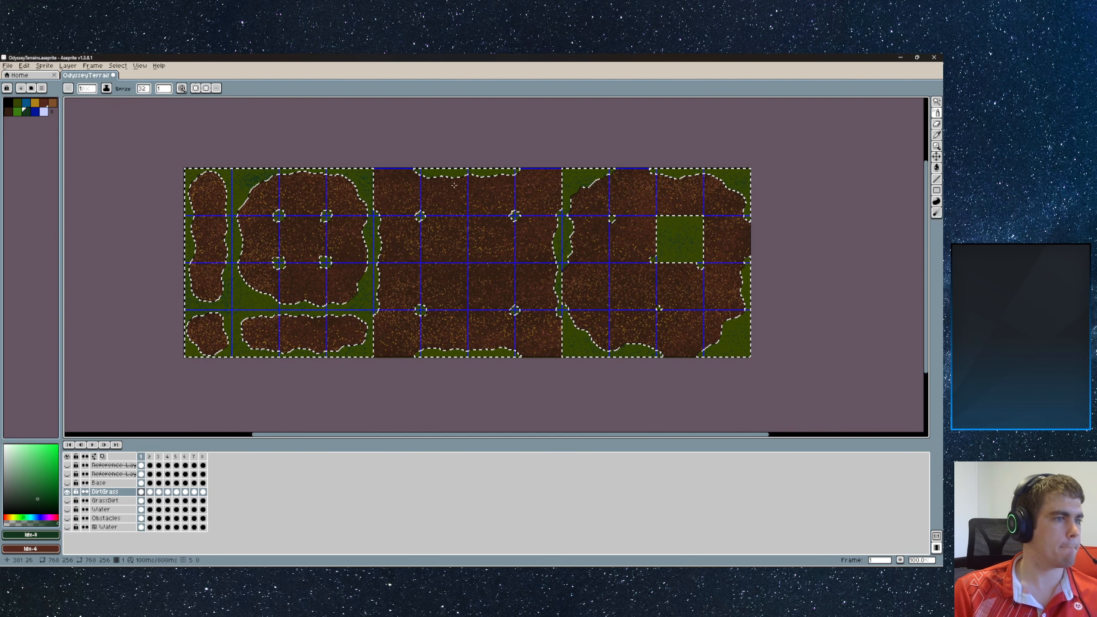
middle_drag(505, 324, 497, 336)
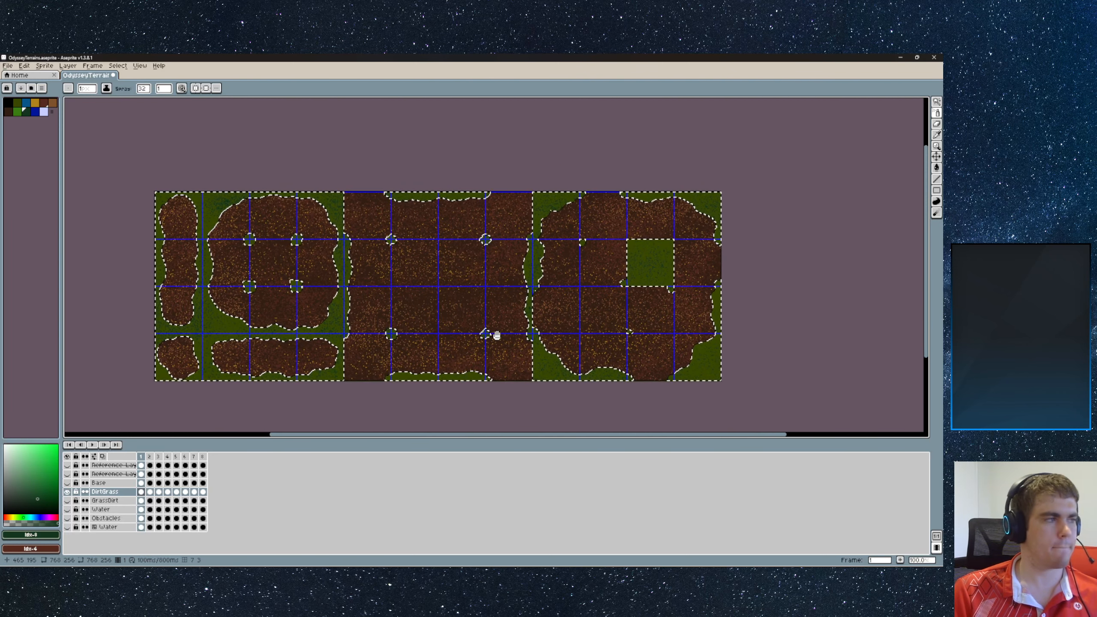
- Spray lighter green Idx-7 speckles over the green areas of the DirtGrass layer and save the file
click(18, 112)
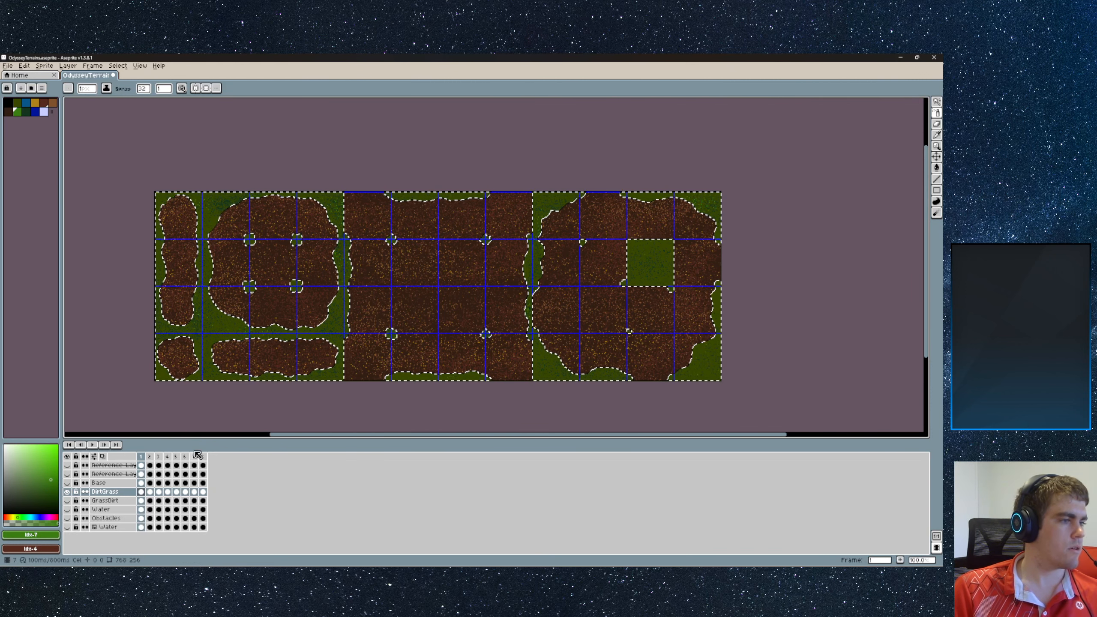
key(v)
key(ctrl+s)
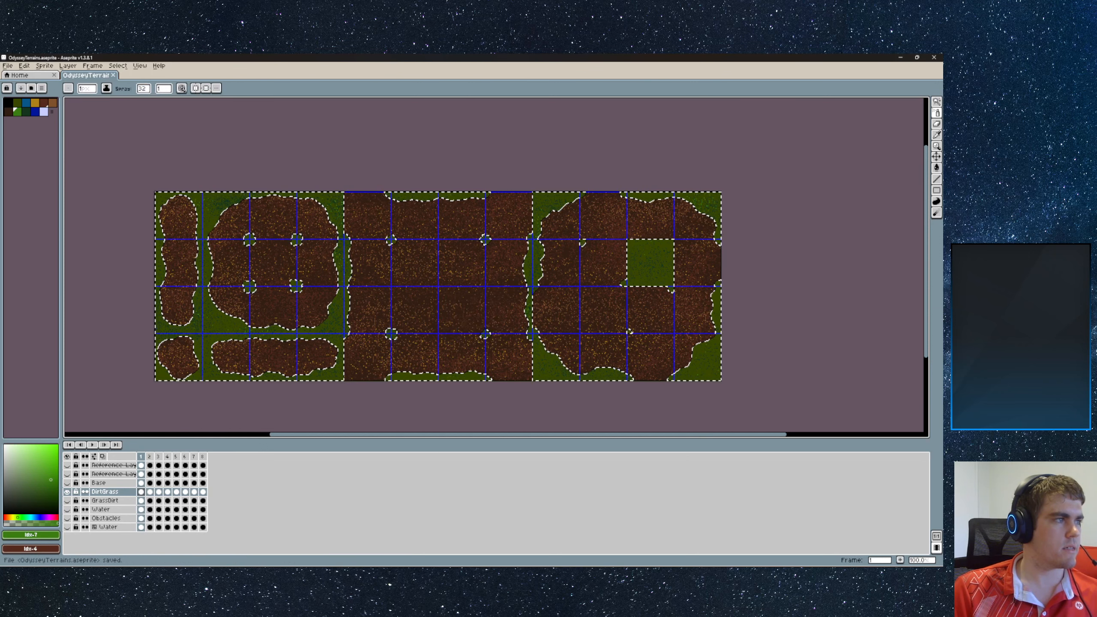
- Make the Obstacles layer active and the only visible layer
mouse_move(326, 212)
middle_down()
mouse_move(316, 248)
mouse_move(264, 201)
mouse_move(342, 201)
middle_up()
click(106, 500)
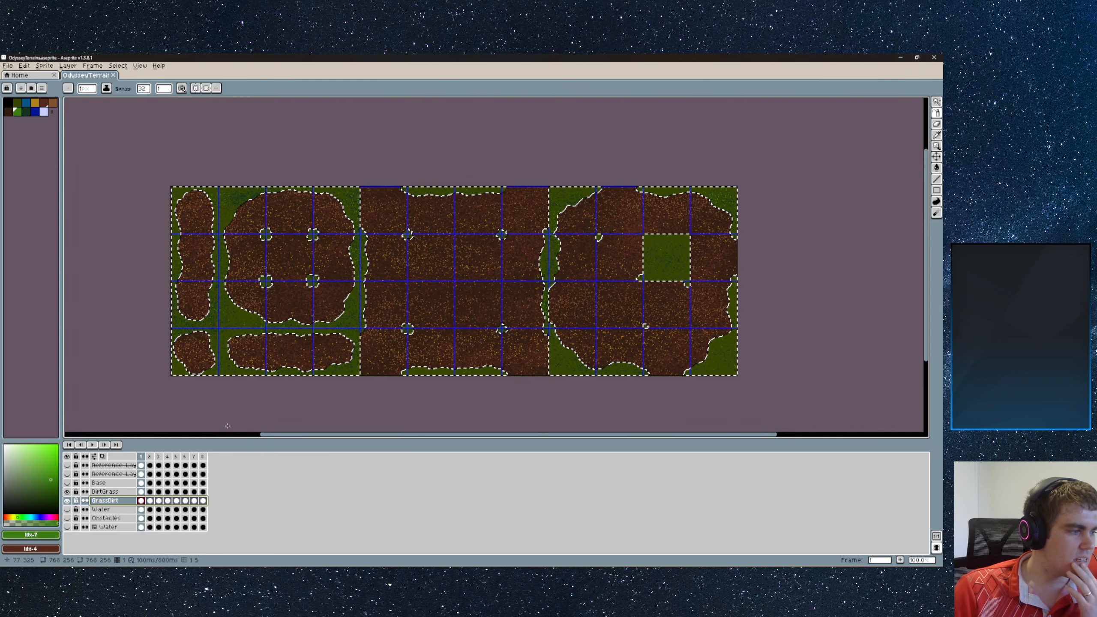
click(111, 520)
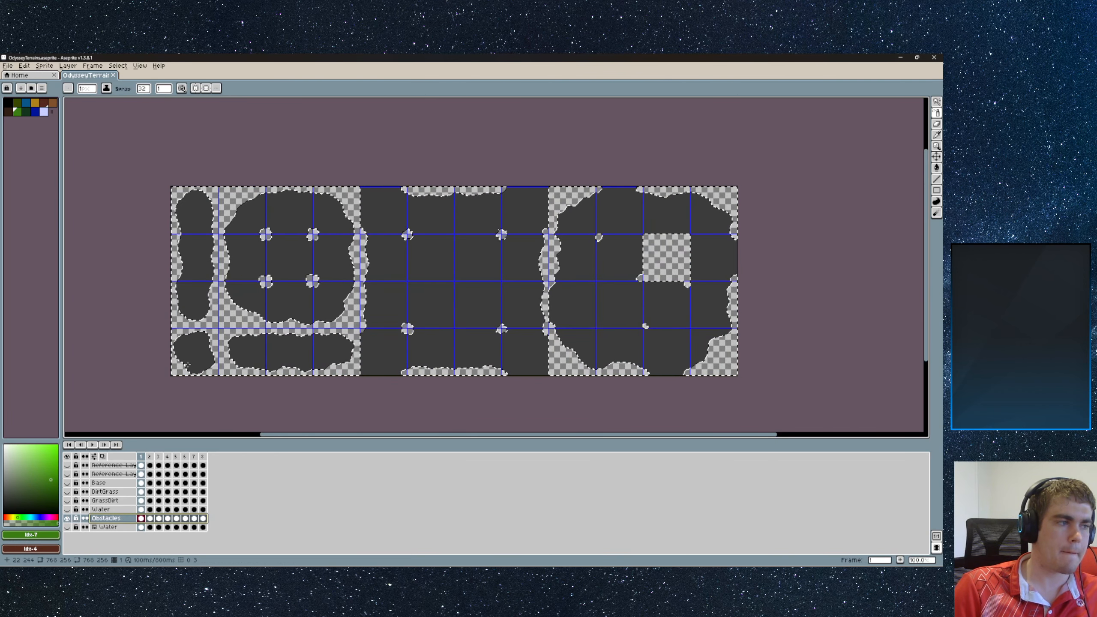
scroll(189, 359, down, 3)
scroll(185, 358, up, 3)
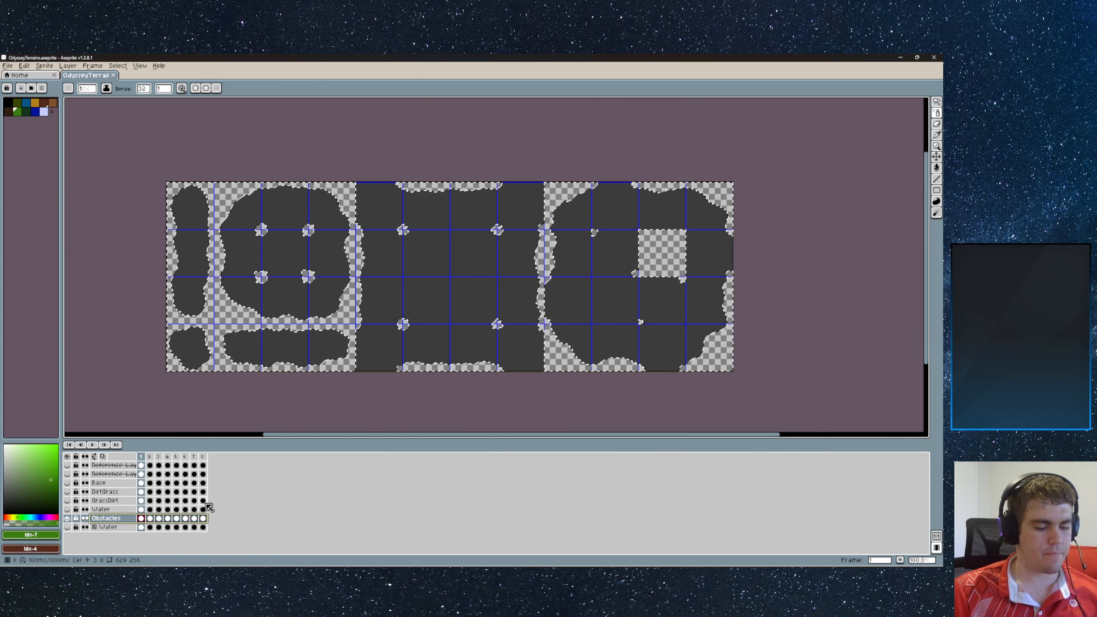
- Copy the Obstacles layer and paste four duplicates of it into the layer stack
key(ctrl+c)
key(ctrl+v)
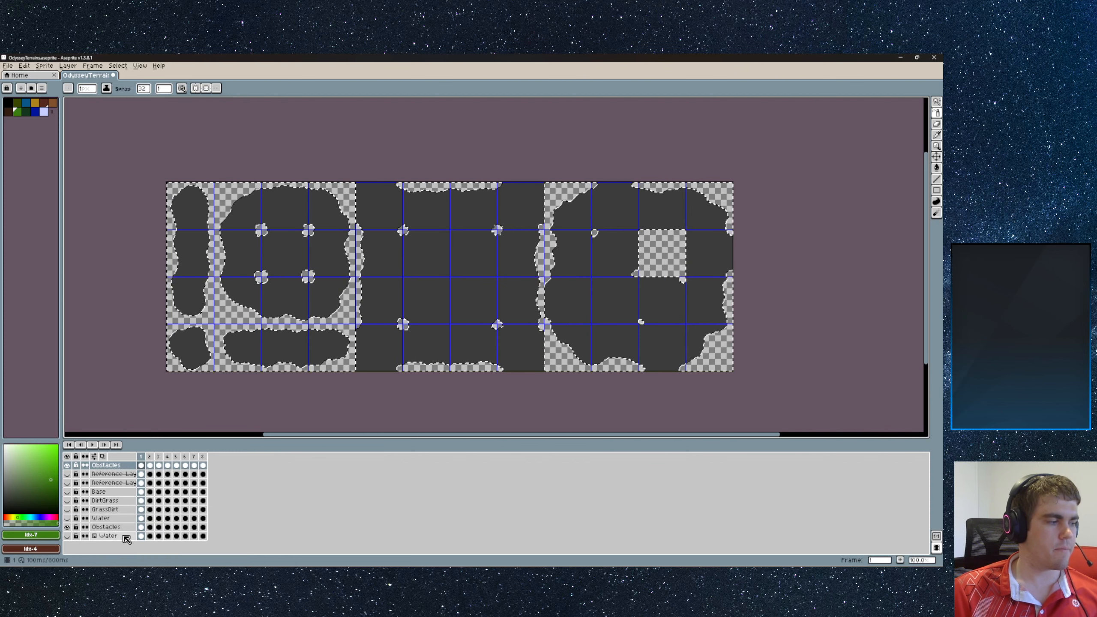
click(116, 465)
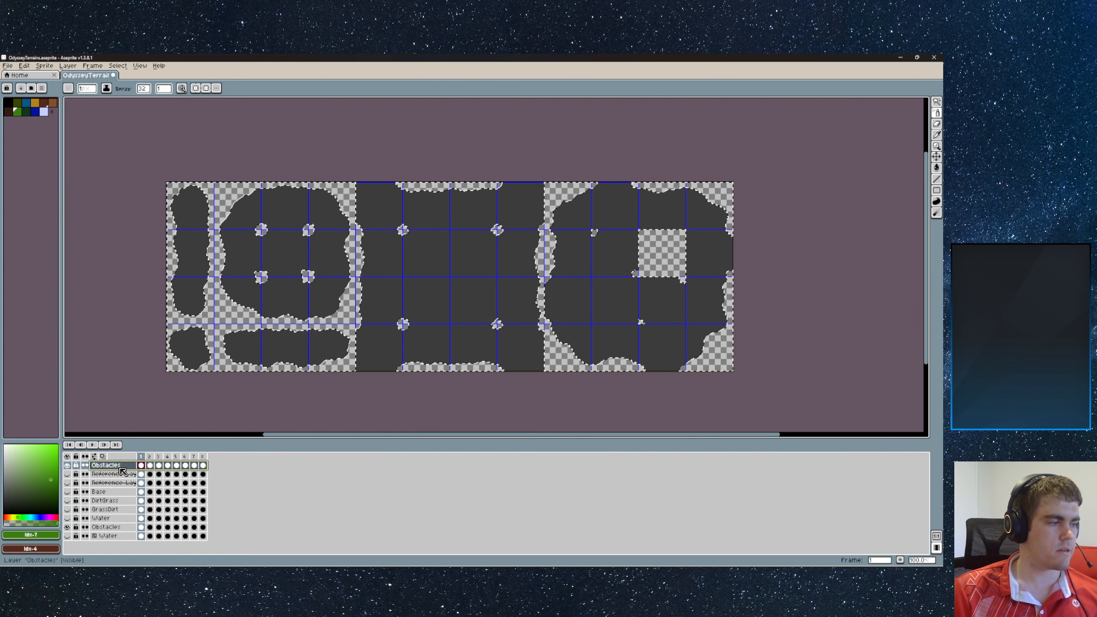
key(ctrl+v)
click(120, 468)
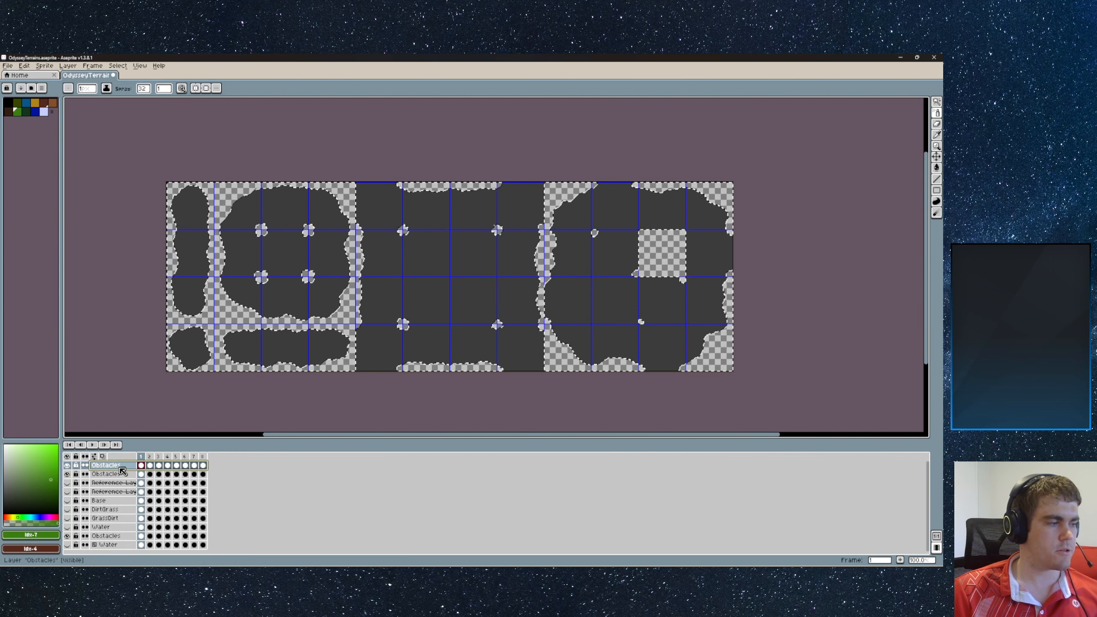
key(ctrl+c)
key(ctrl+v)
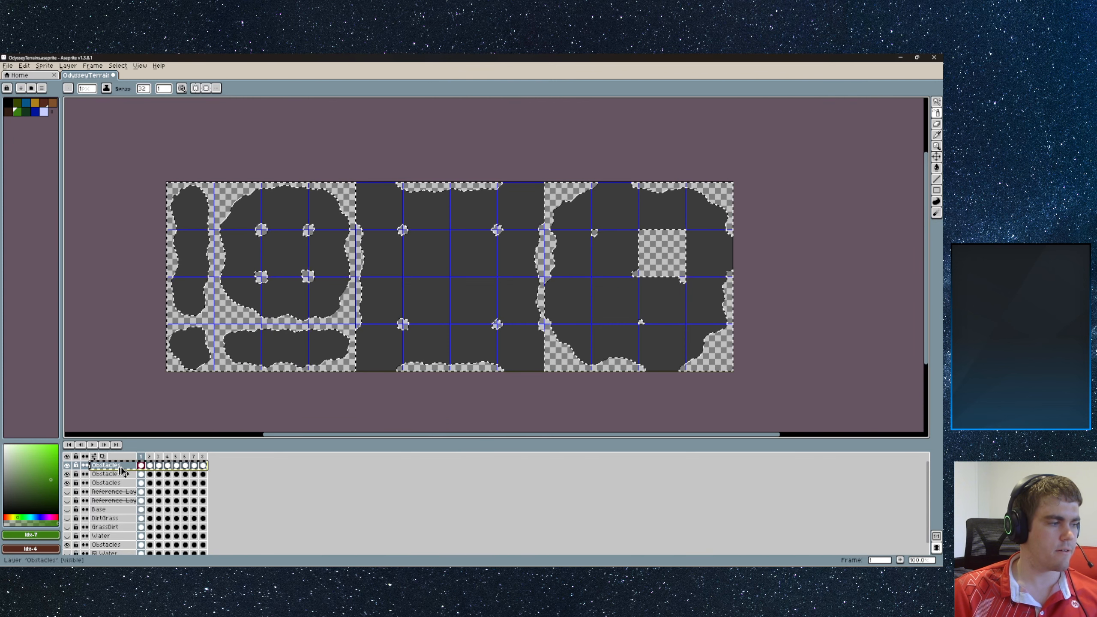
key(ctrl+v)
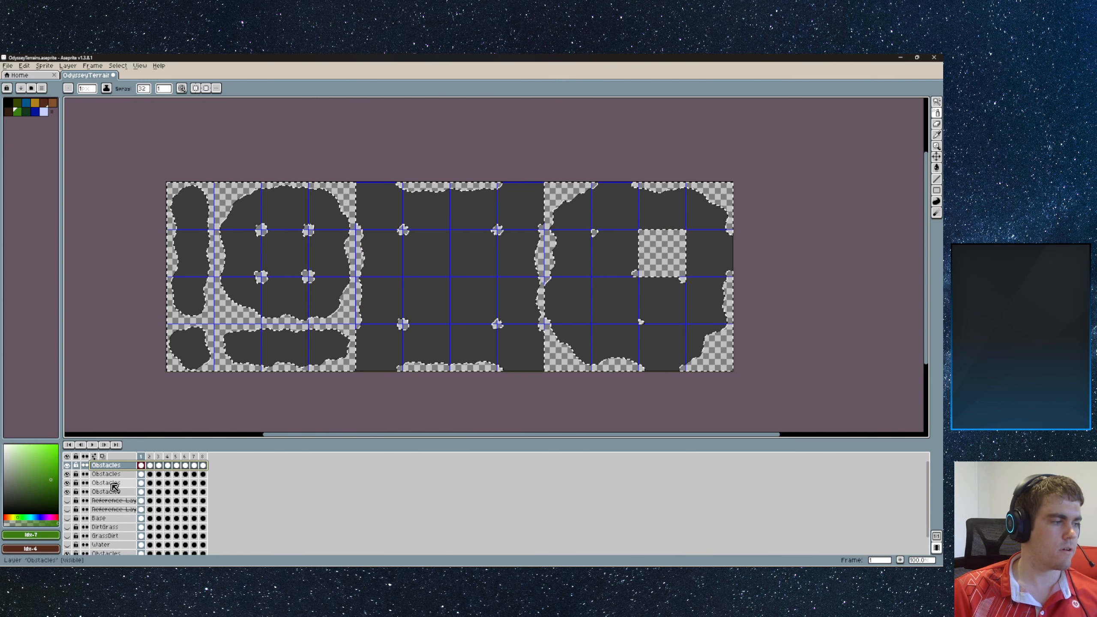
- Select the four duplicated Obstacles layers and move them together below the lowest Water layer in the stack
click(109, 467)
drag(108, 467, 117, 493)
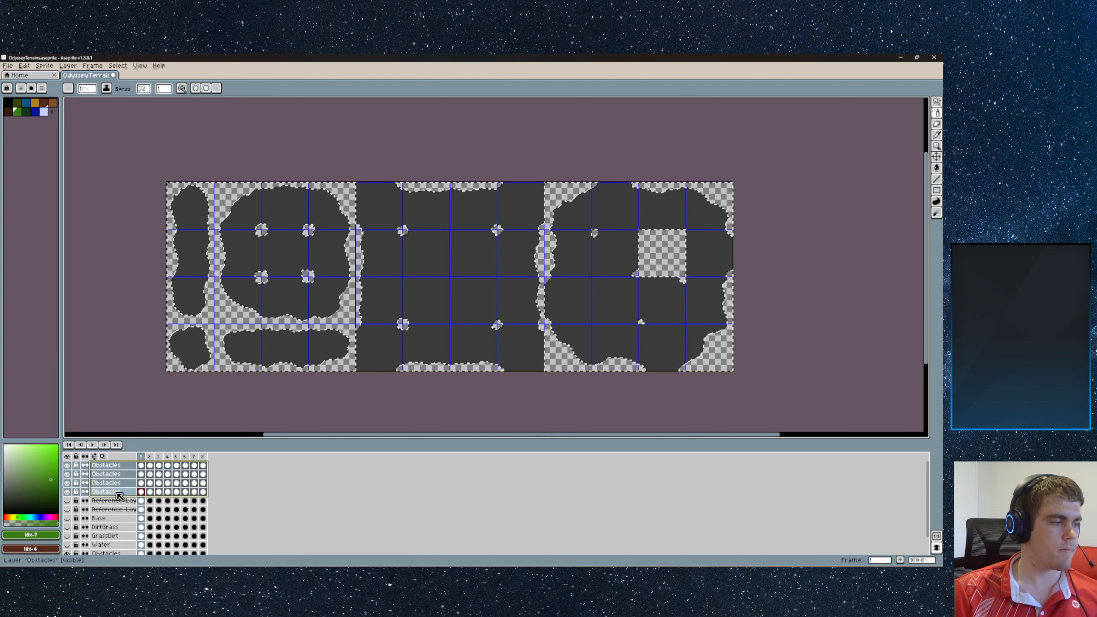
scroll(115, 497, down, 1)
scroll(215, 514, down, 1)
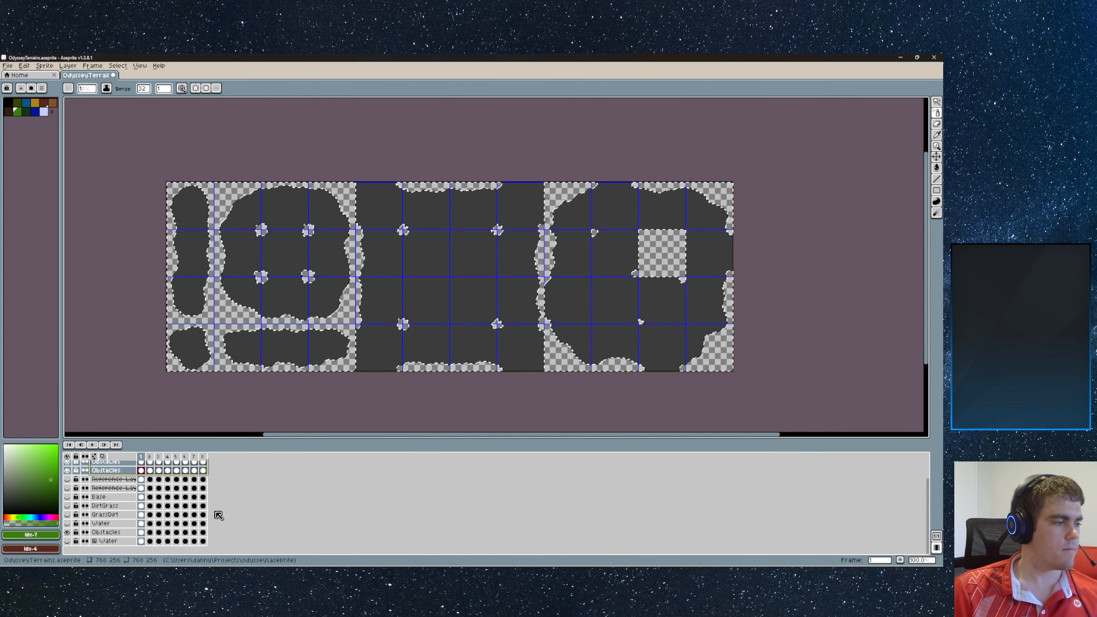
drag(117, 475, 115, 549)
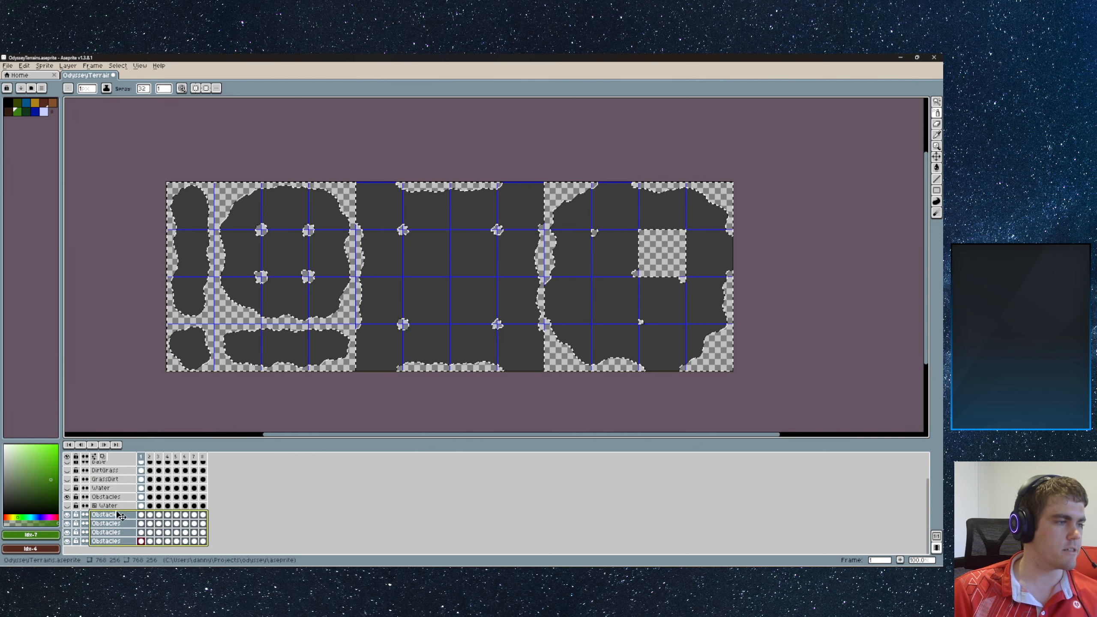
scroll(303, 231, up, 1)
scroll(302, 230, down, 2)
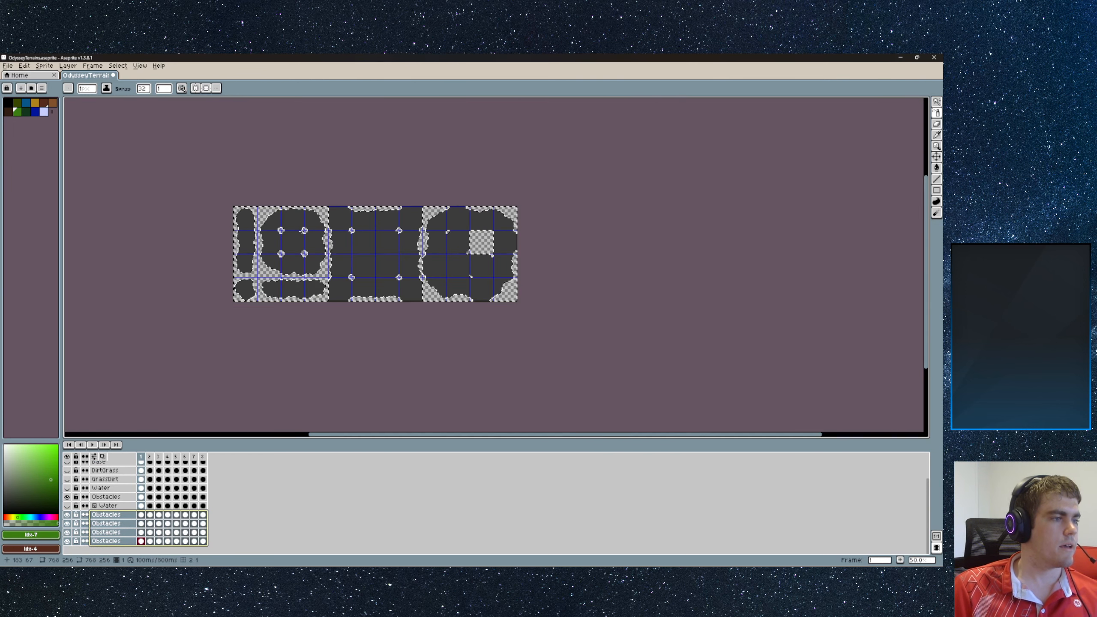
scroll(303, 231, up, 2)
scroll(303, 231, down, 1)
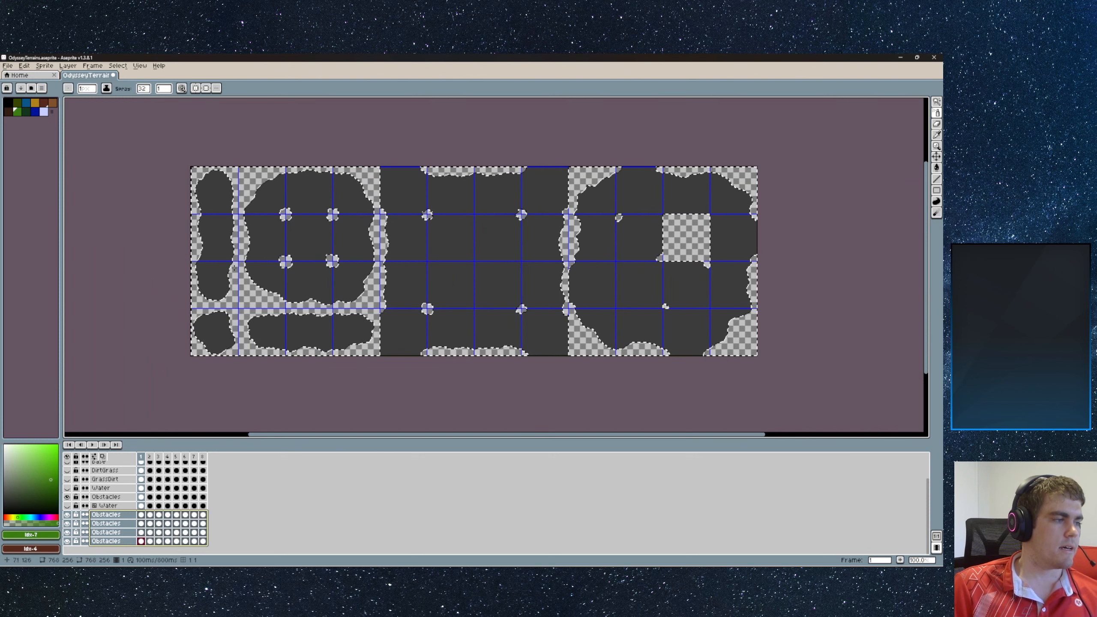
- Rename the uppermost of the moved Obstacles copies to ObstacleDirt and paint its selected gaps with brown Idx-4 using the Pencil tool
click(108, 515)
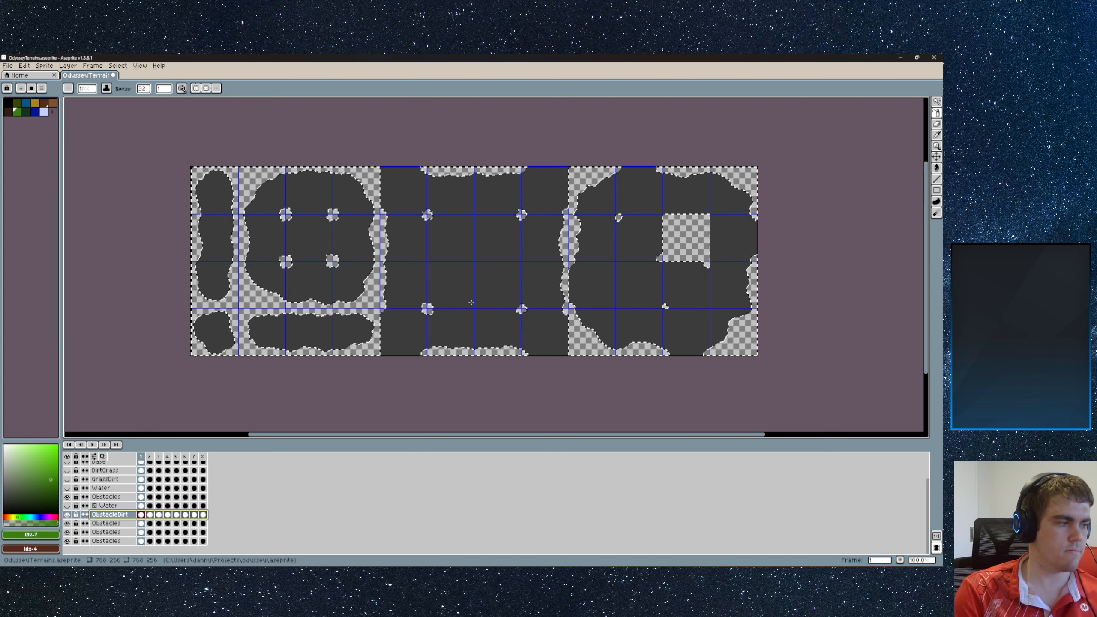
click(44, 105)
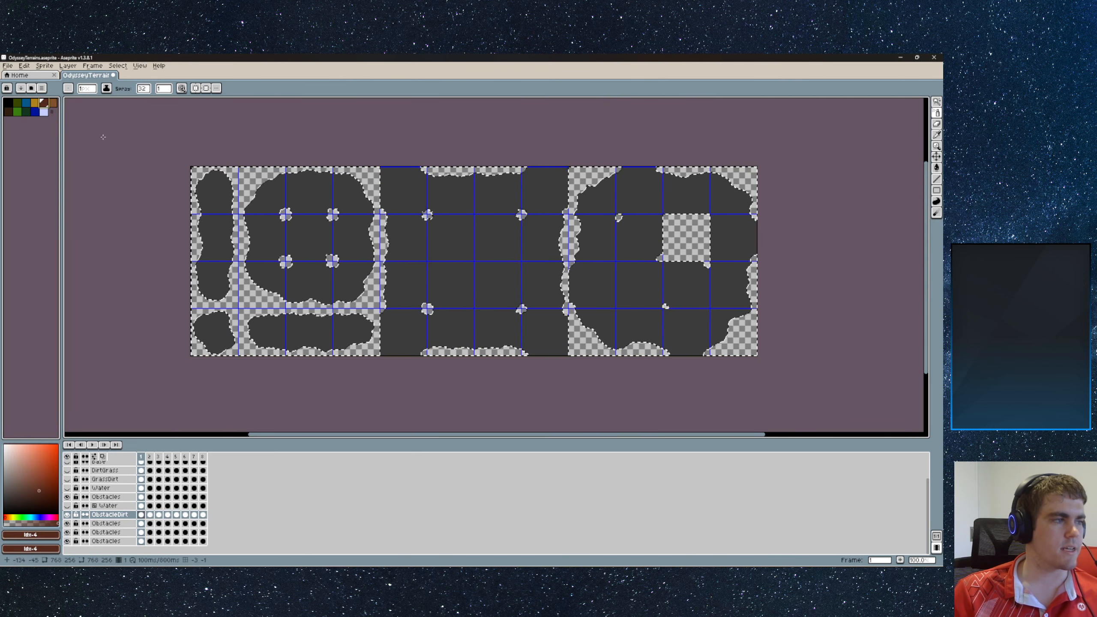
key(b)
drag(191, 210, 202, 195)
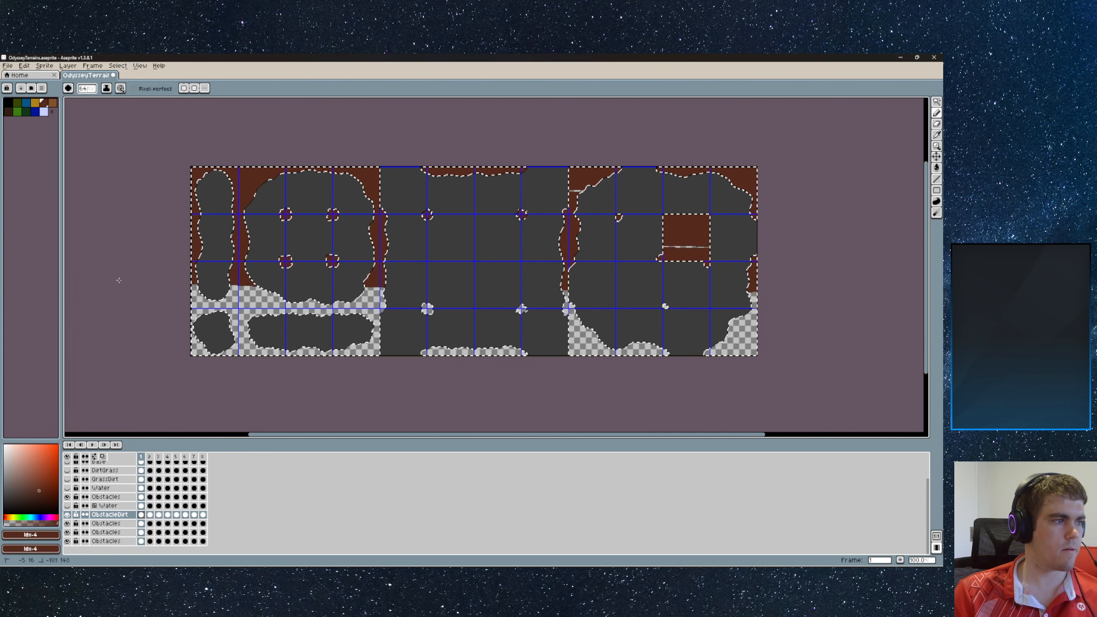
drag(231, 289, 264, 289)
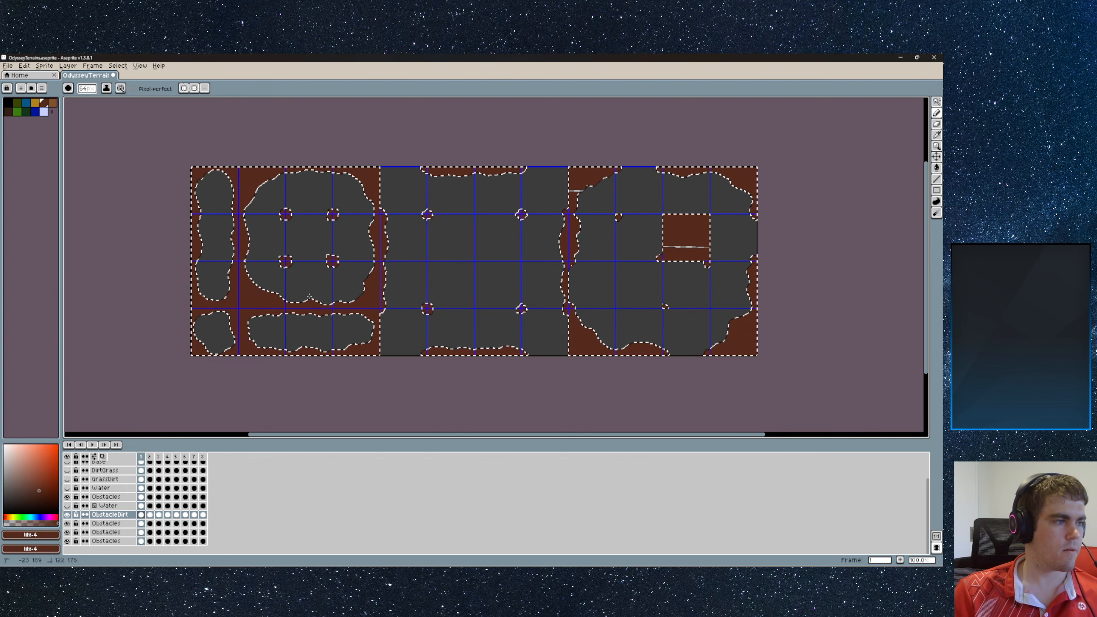
drag(711, 247, 663, 247)
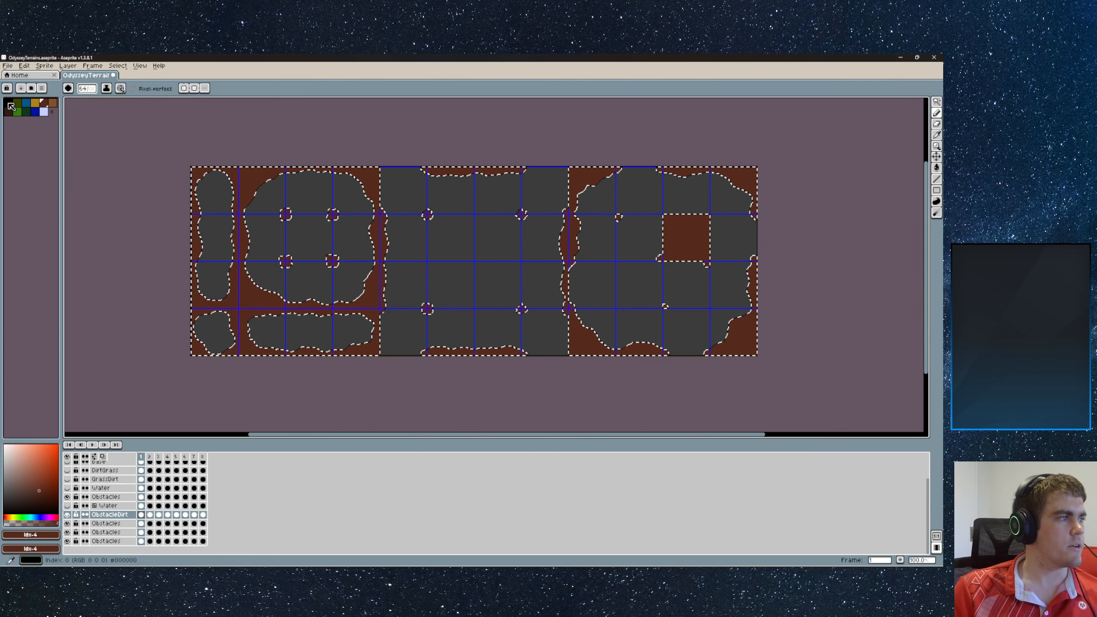
- Rename the Obstacles copy directly below ObstacleDirt to ObstacleGrass
scroll(523, 310, up, 5)
scroll(432, 276, down, 6)
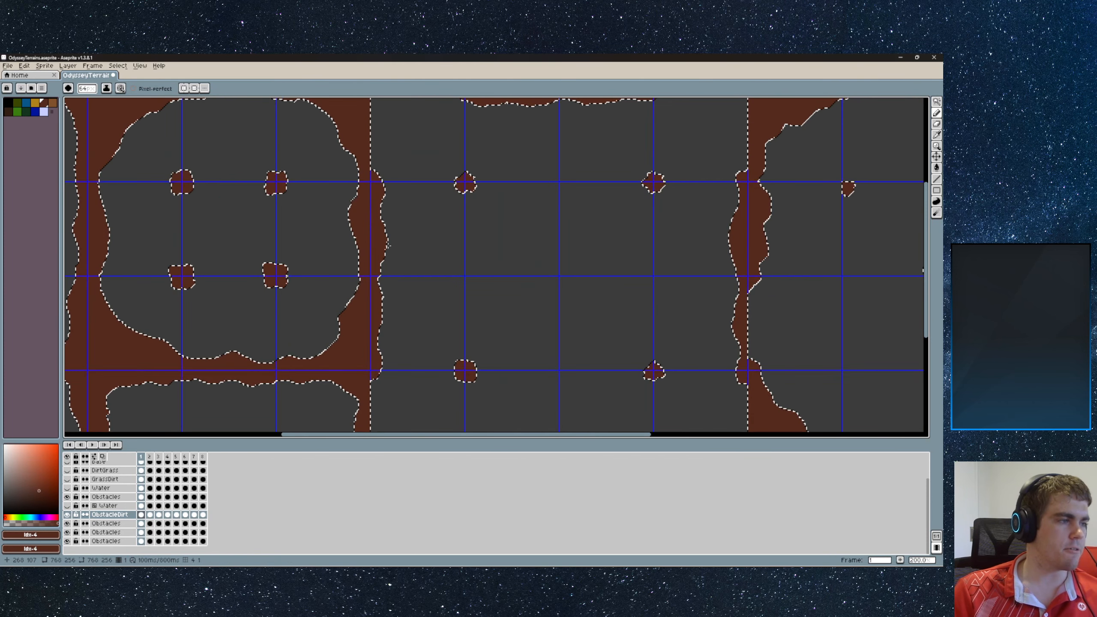
scroll(356, 245, up, 1)
scroll(356, 245, up, 1)
scroll(356, 245, down, 1)
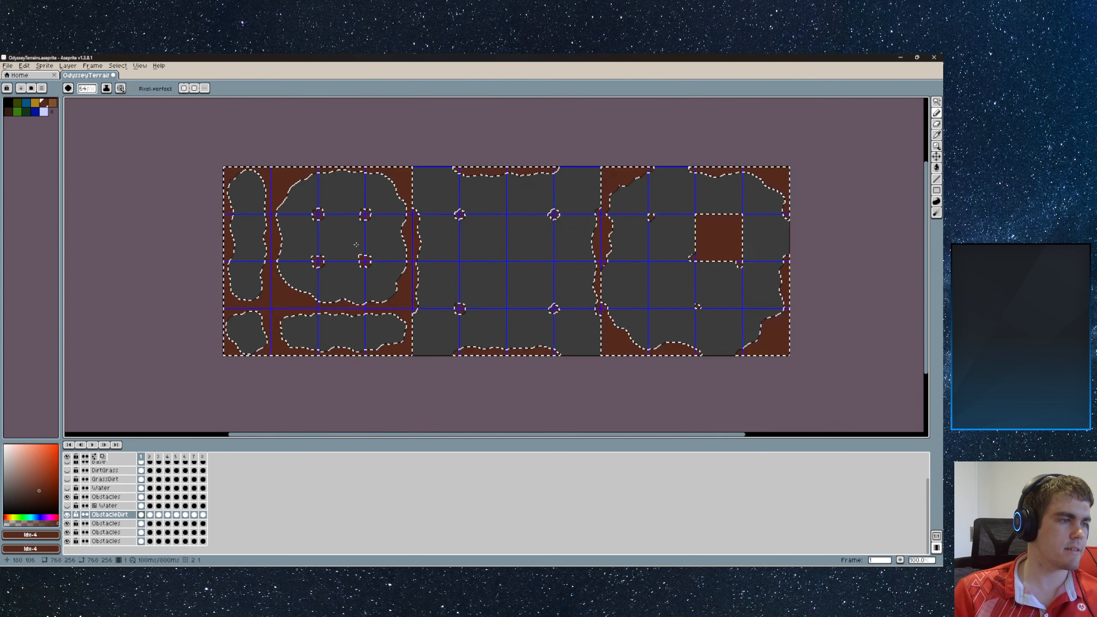
middle_drag(389, 242, 344, 236)
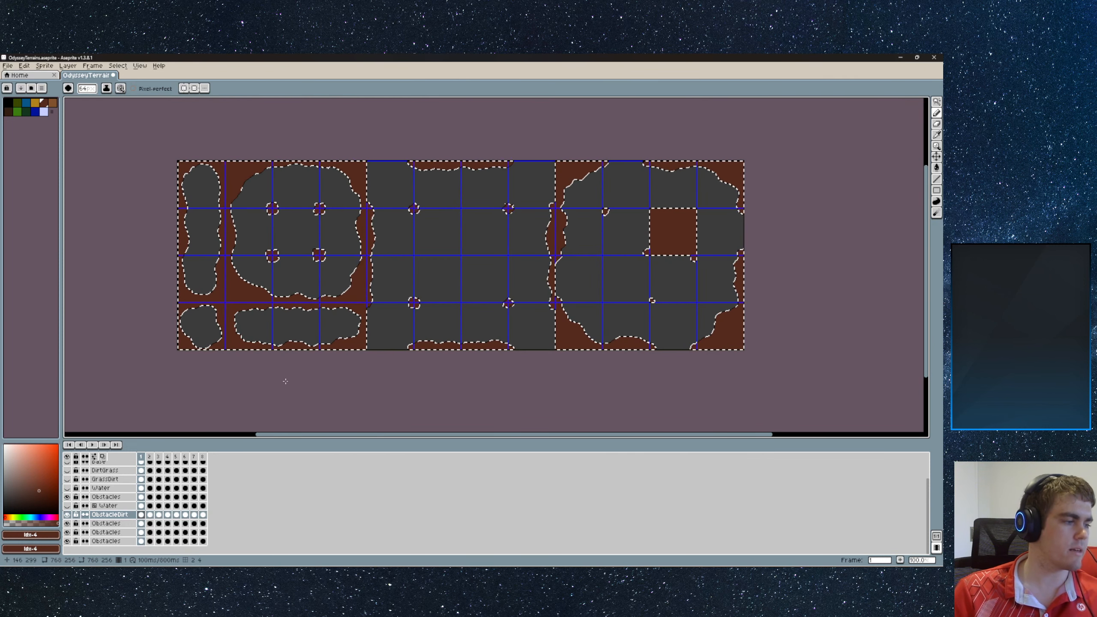
double_click(113, 523)
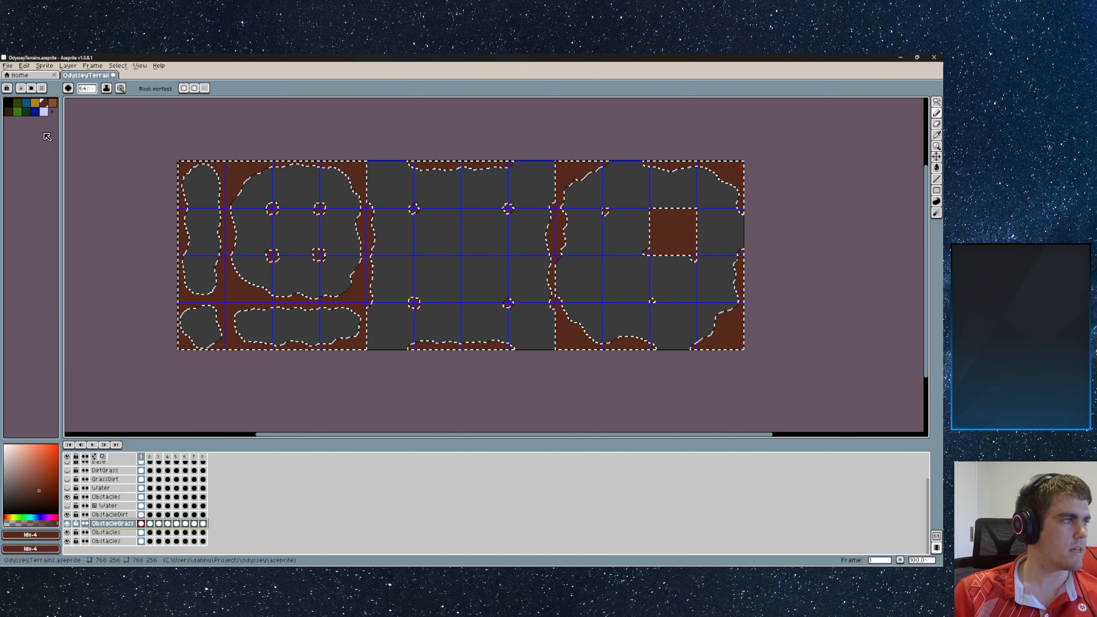
- Paint the selected gaps of the ObstacleGrass layer with dark green Idx-1, with the ObstacleDirt layer hidden
click(19, 106)
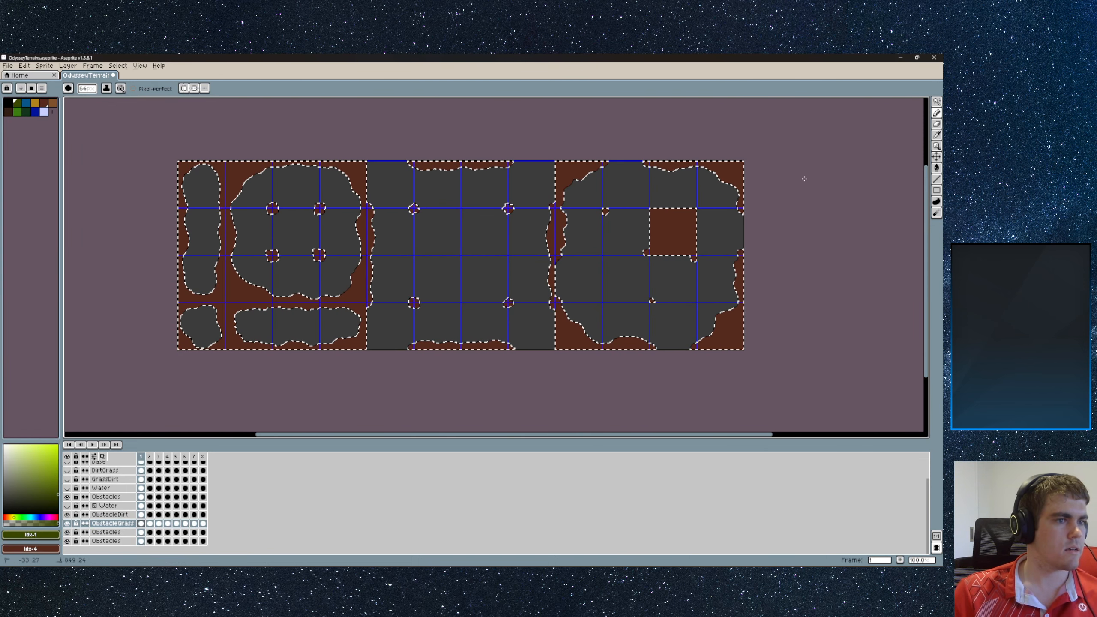
click(67, 514)
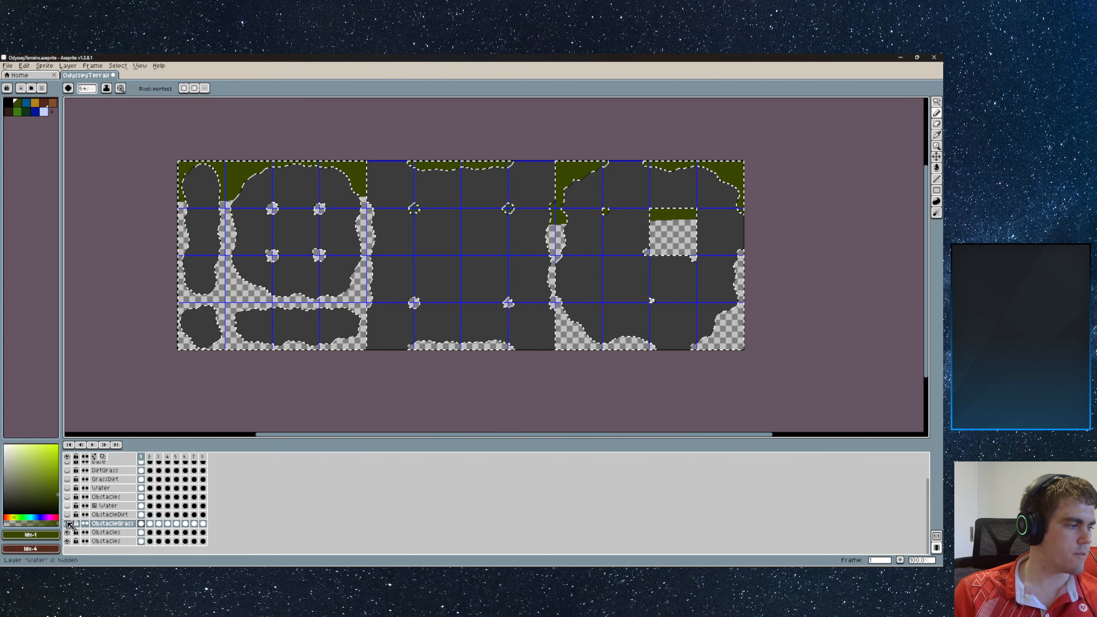
drag(159, 214, 629, 210)
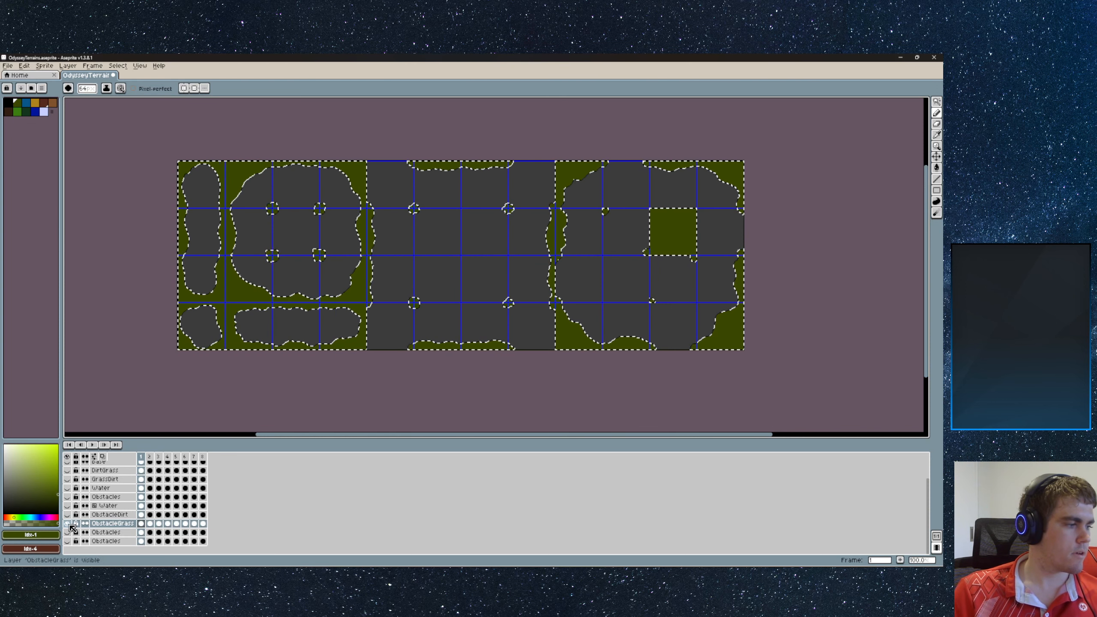
- Delete the two unused Obstacles copies below the ObstacleGrass layer
click(106, 532)
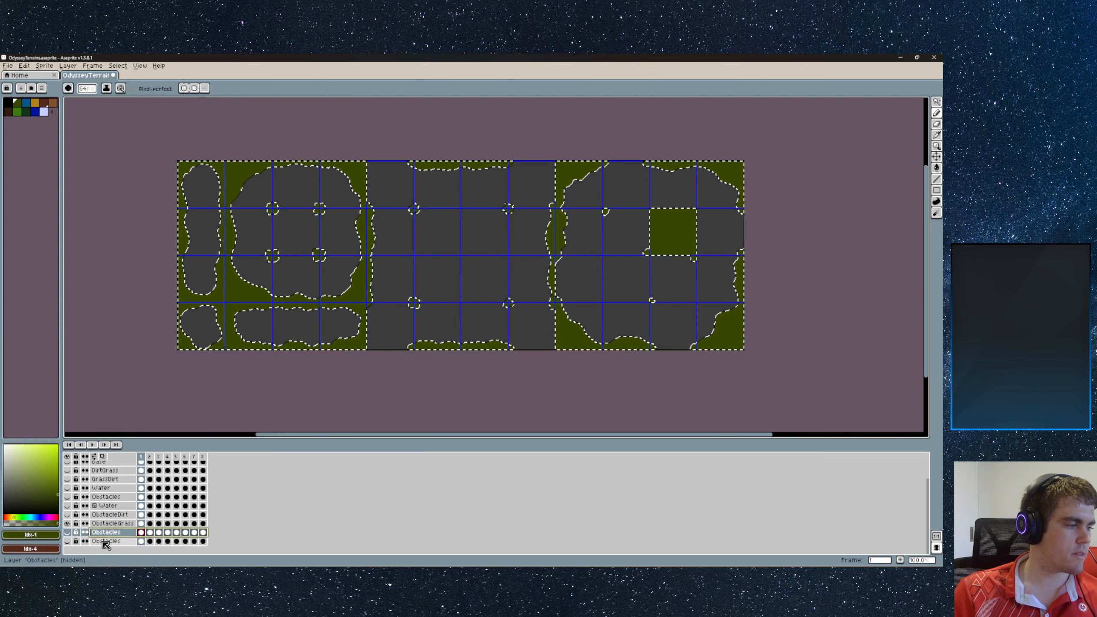
shift+click(104, 543)
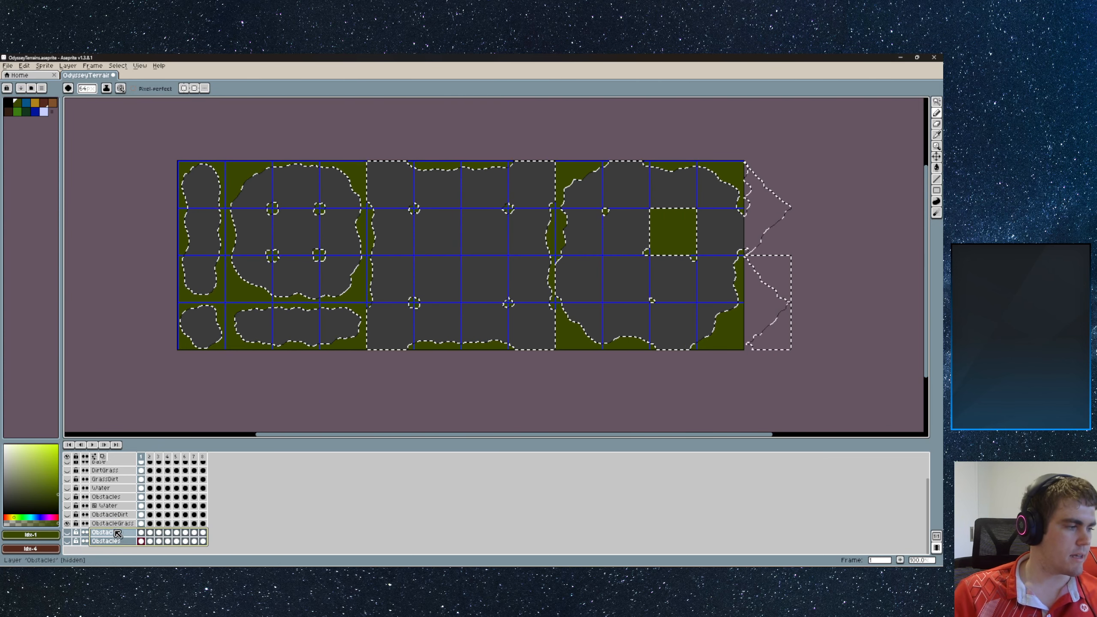
right_click(115, 534)
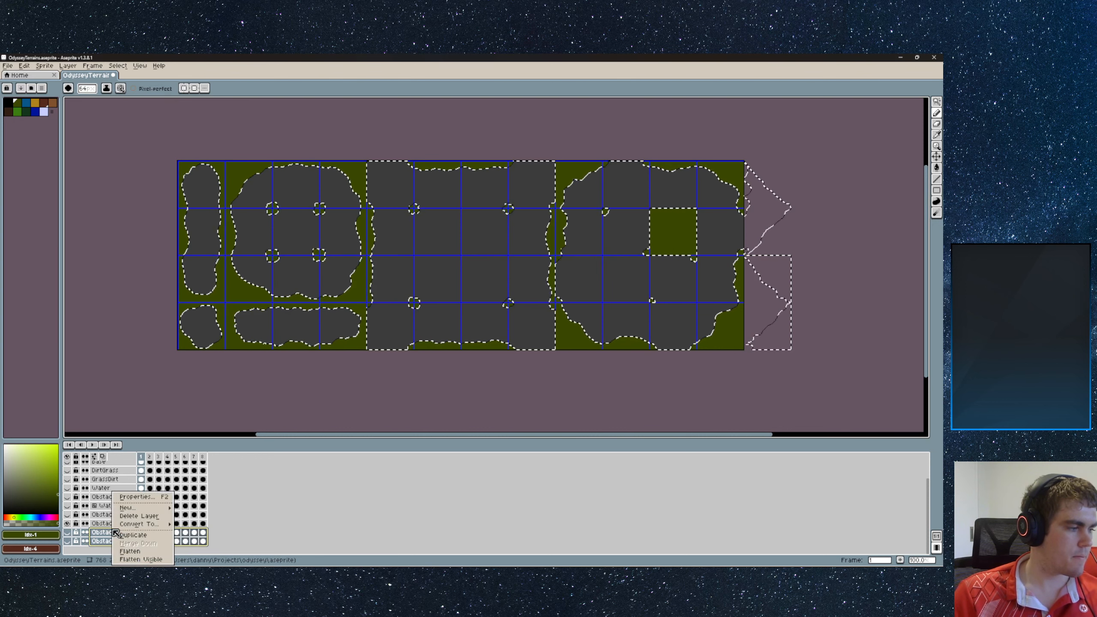
click(151, 516)
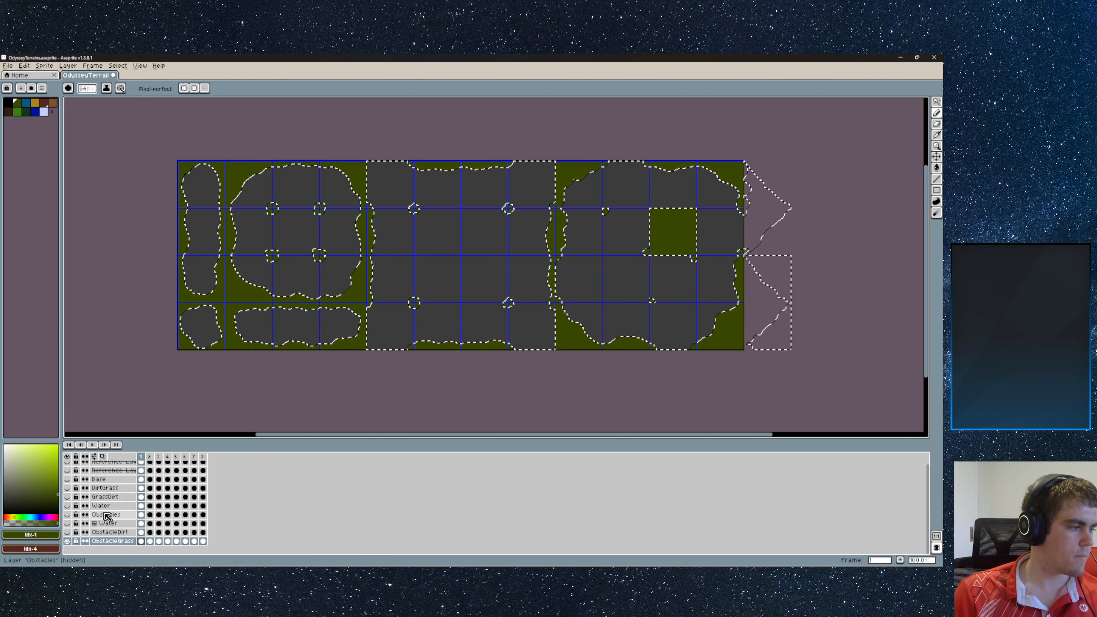
- Duplicate the GrassDirt layer by copy and paste and place the copy directly below the original
click(111, 497)
key(ctrl+c)
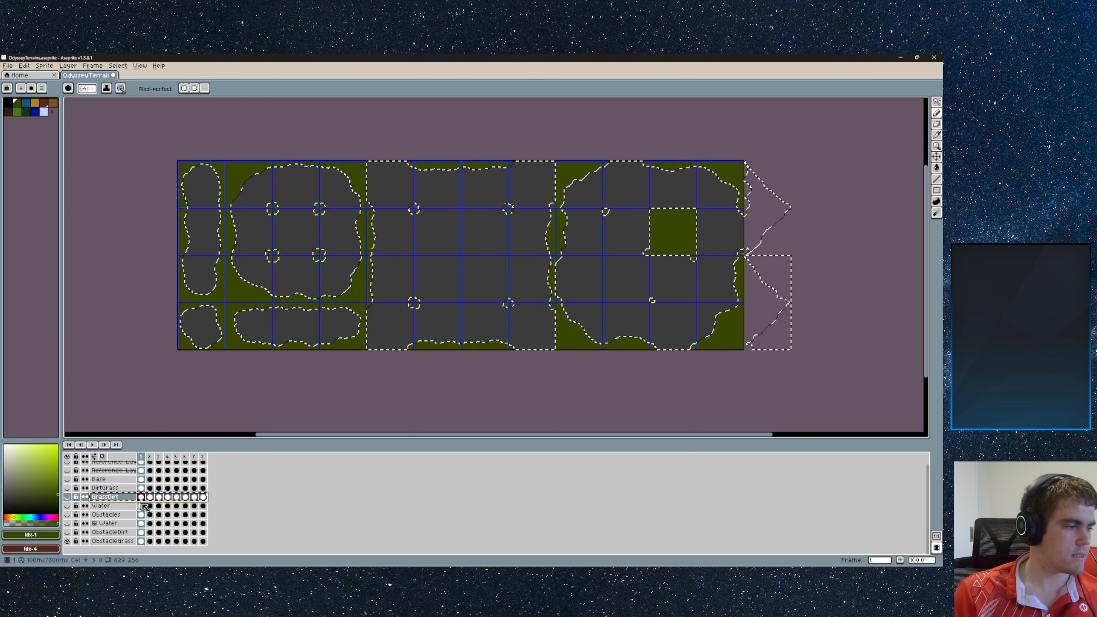
key(ctrl+v)
drag(111, 469, 119, 515)
- Rename the lower GrassDirt copy to GrassObstacle
double_click(118, 515)
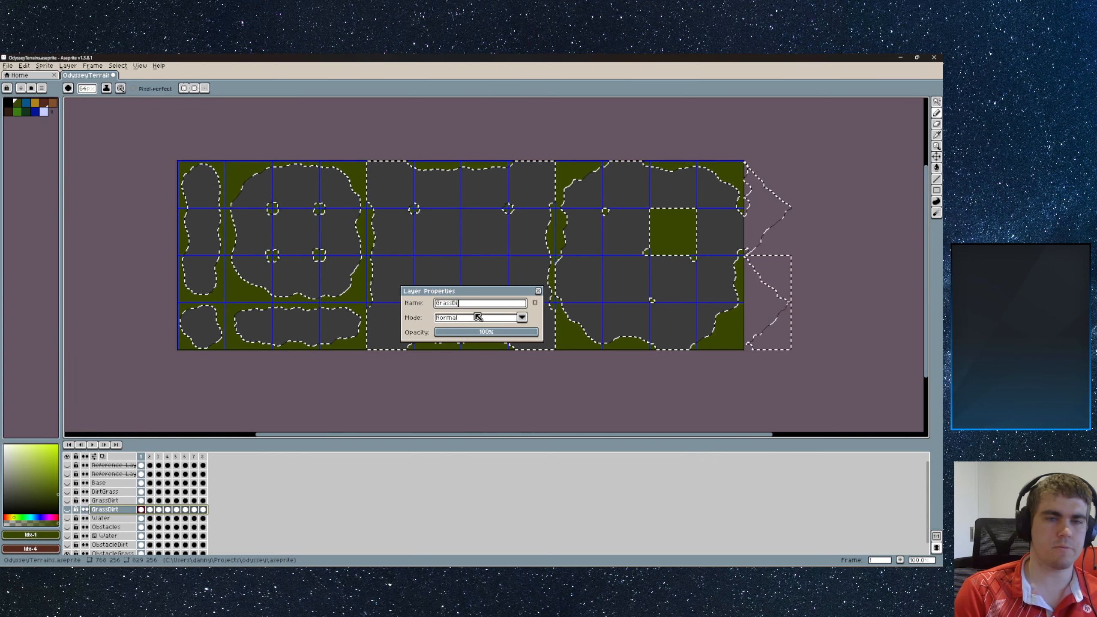
key(BackSpace)
key(BackSpace)
key(BackSpace)
key(BackSpace)
text(Obstacle)
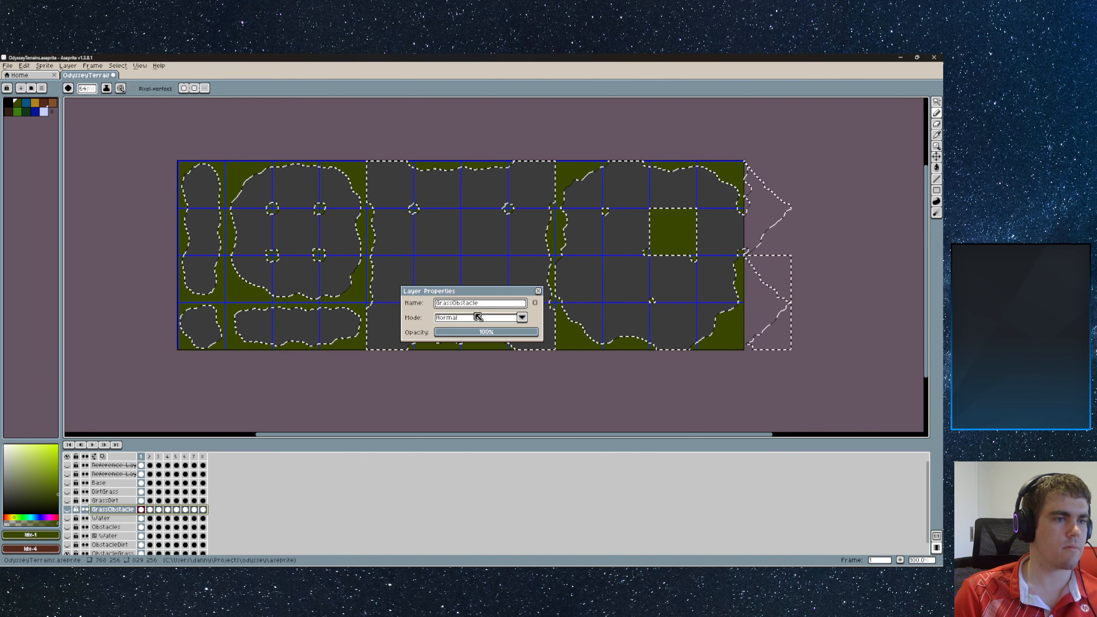
key(Return)
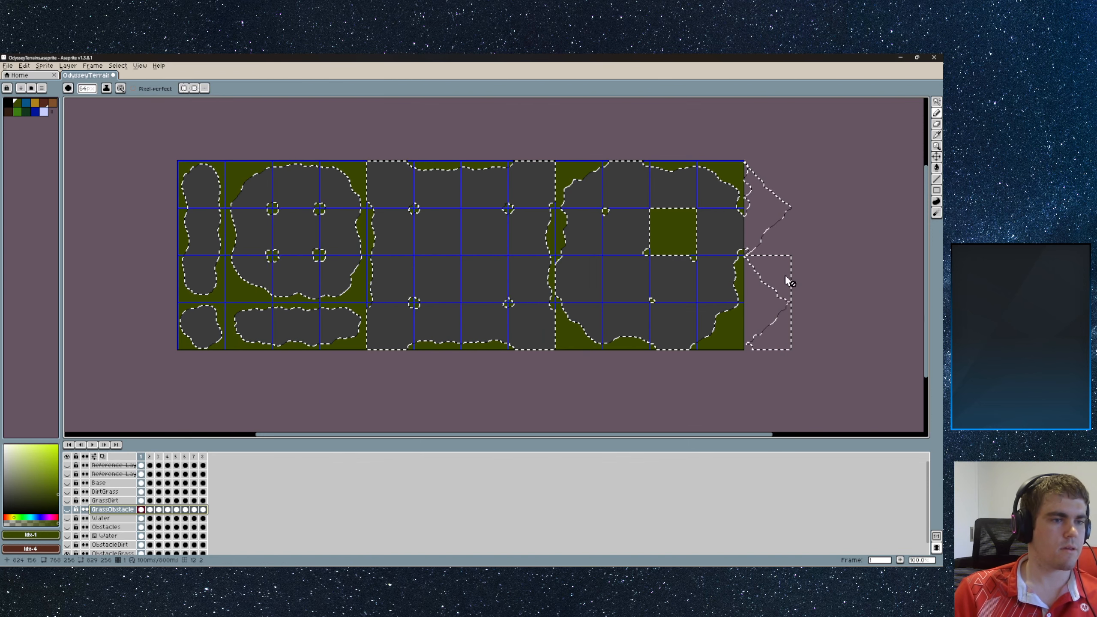
- Hide the ObstacleGrass layer and show only the GrassObstacle layer
middle_drag(793, 277, 683, 295)
scroll(681, 294, up, 5)
scroll(687, 298, down, 4)
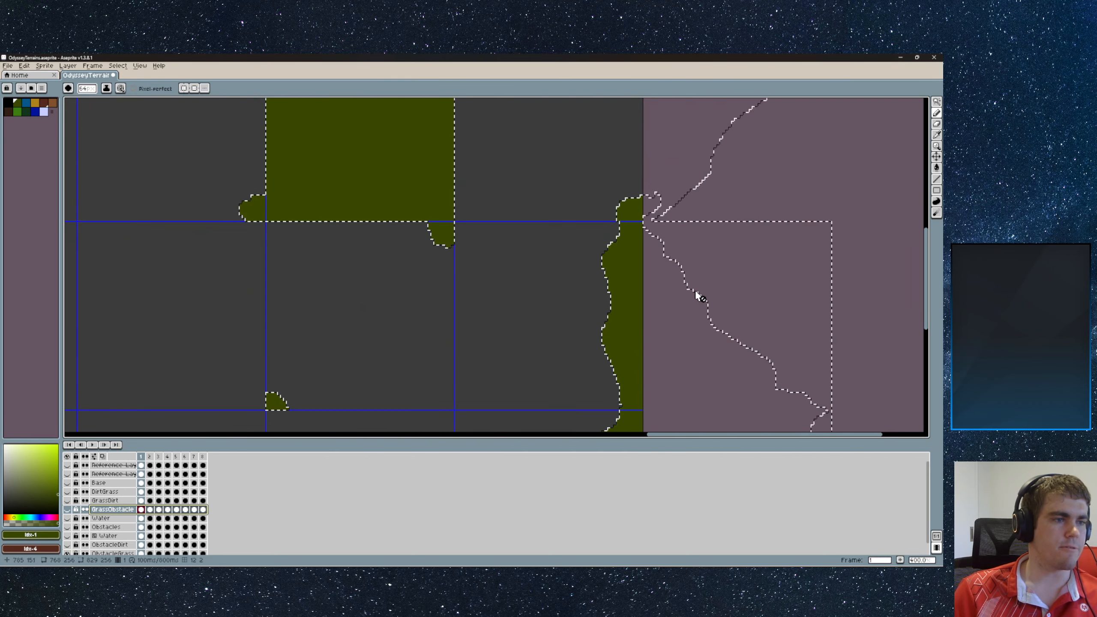
scroll(700, 296, down, 2)
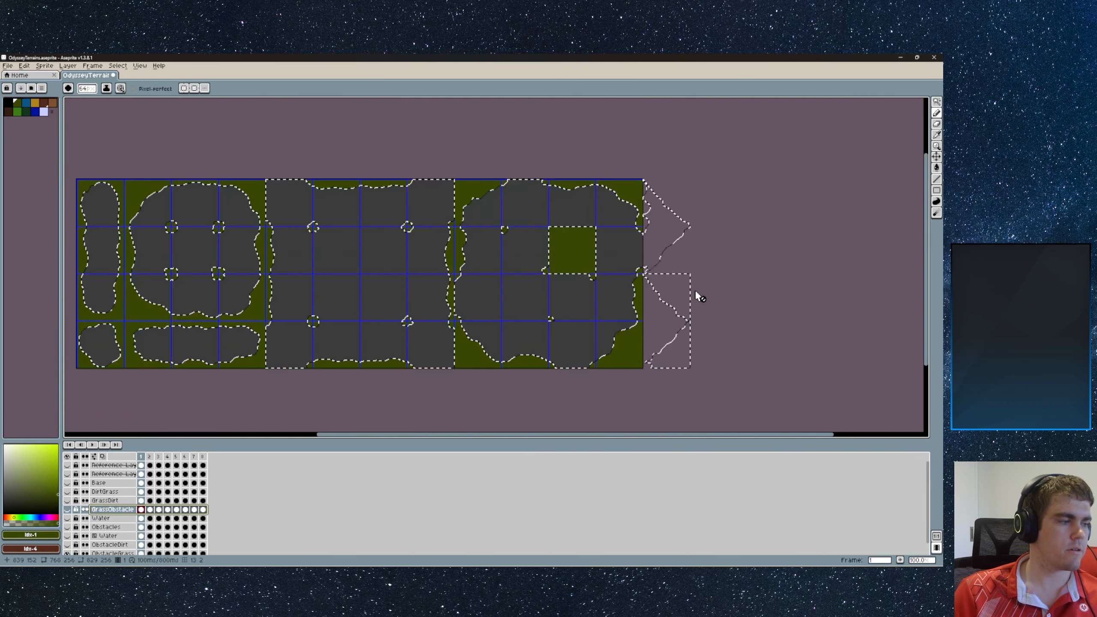
middle_drag(696, 296, 713, 289)
scroll(99, 518, down, 1)
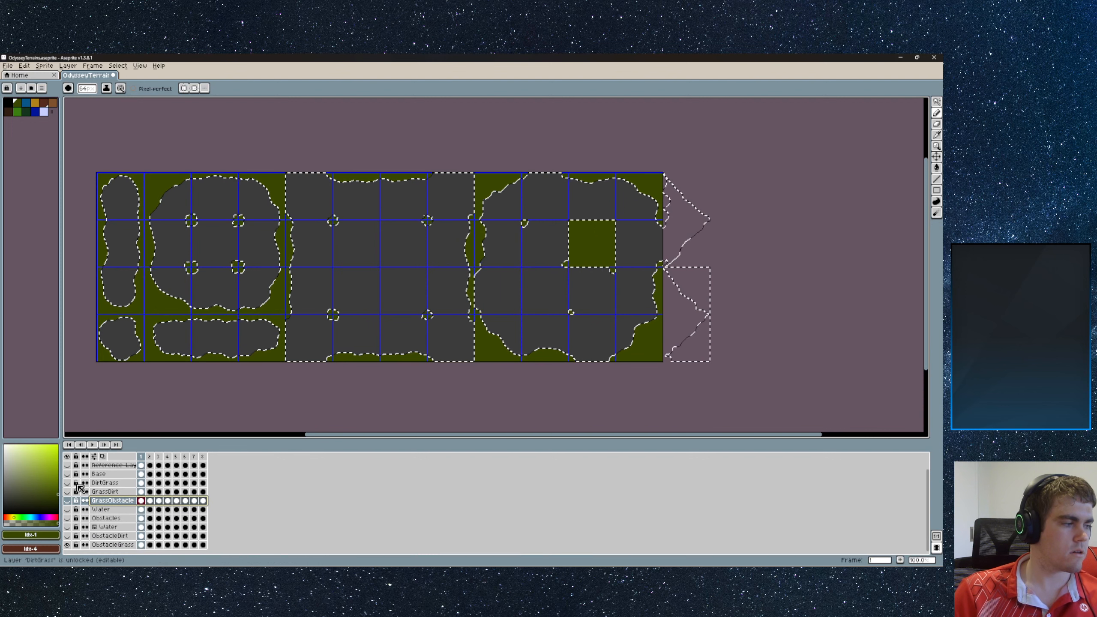
click(67, 497)
click(67, 497)
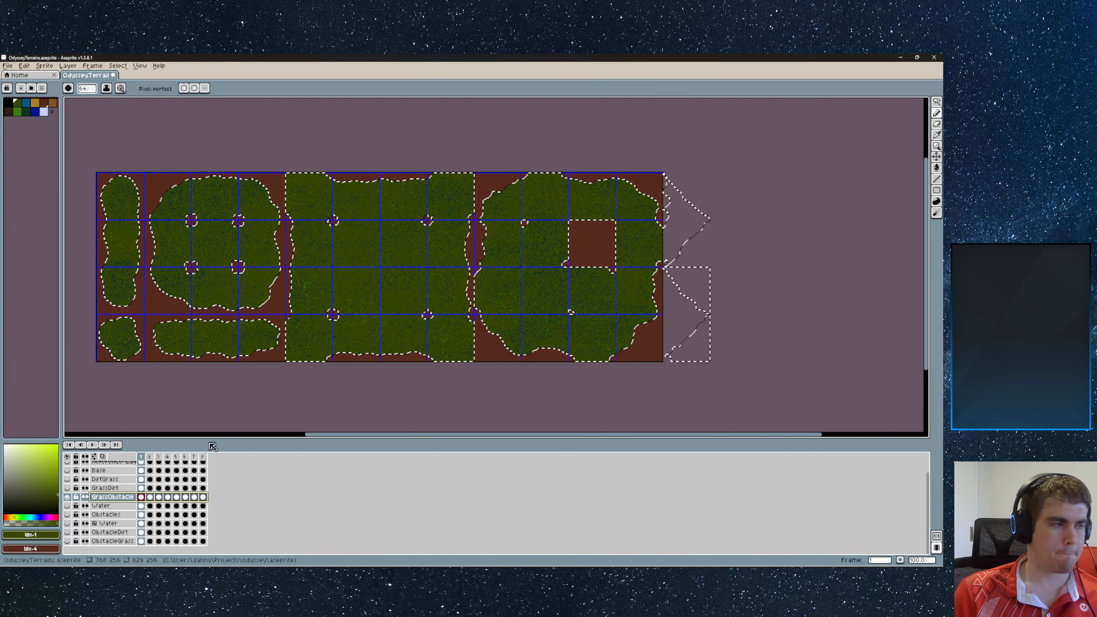
- Clear the old selection that extends beyond the canvas edge
key(m)
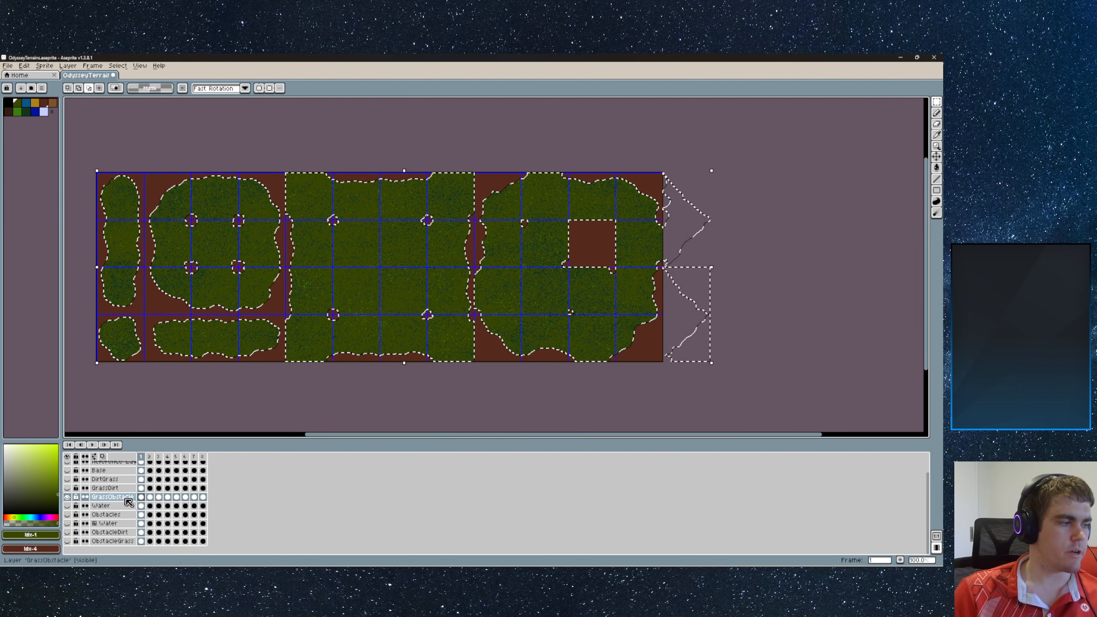
drag(724, 378, 723, 378)
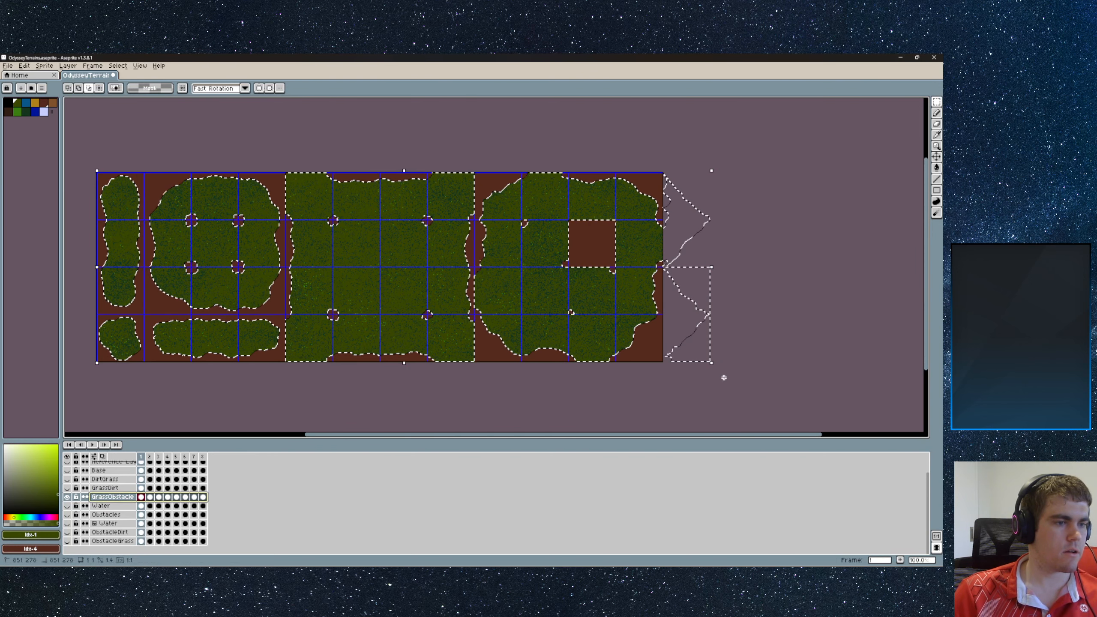
drag(699, 264, 698, 261)
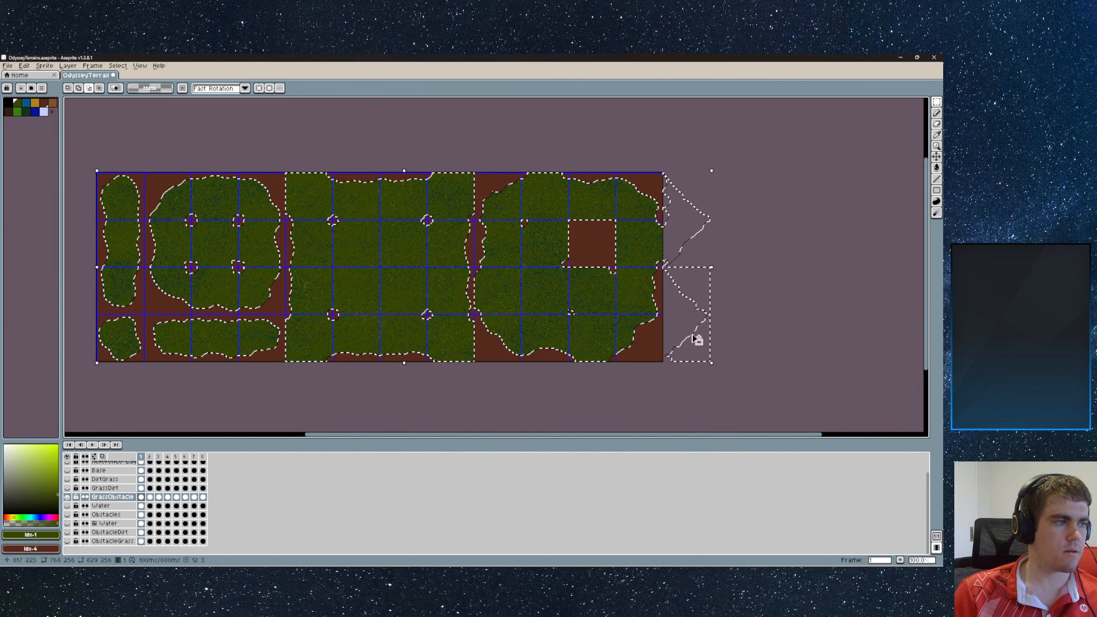
key(ctrl+d)
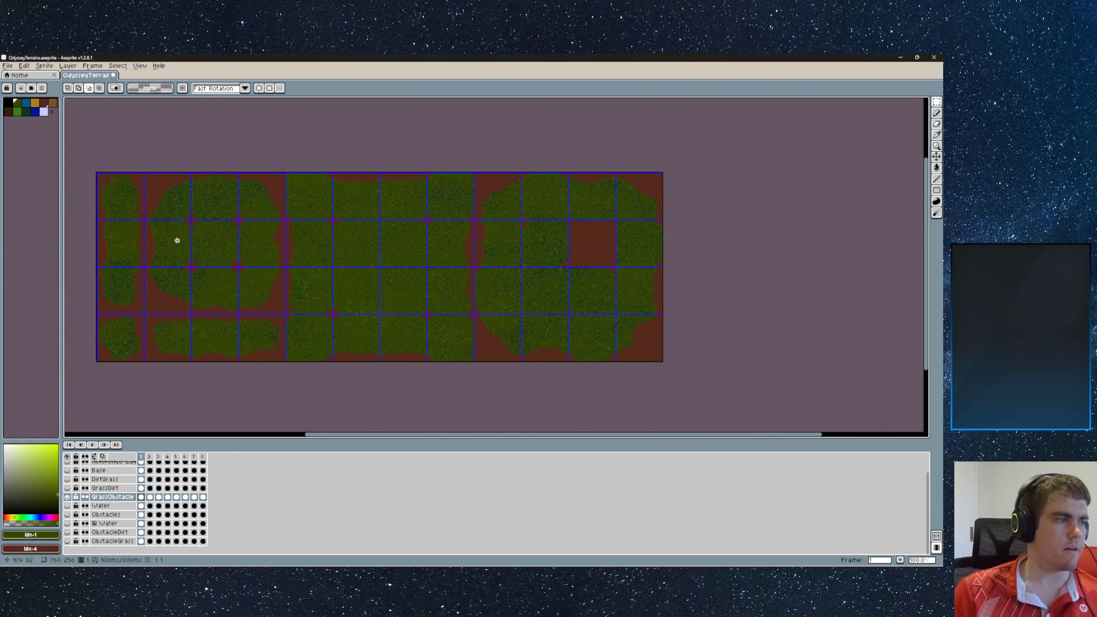
- Show only the Base layer, make it active, and select the whole canvas with the Rectangular Marquee
click(67, 497)
scroll(82, 488, up, 1)
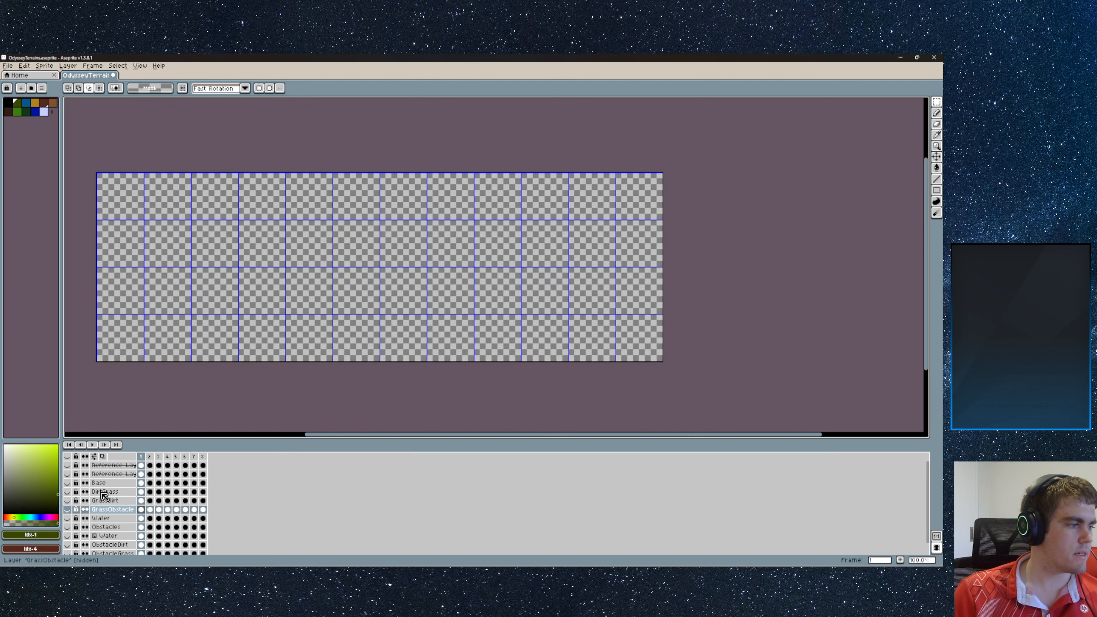
click(66, 483)
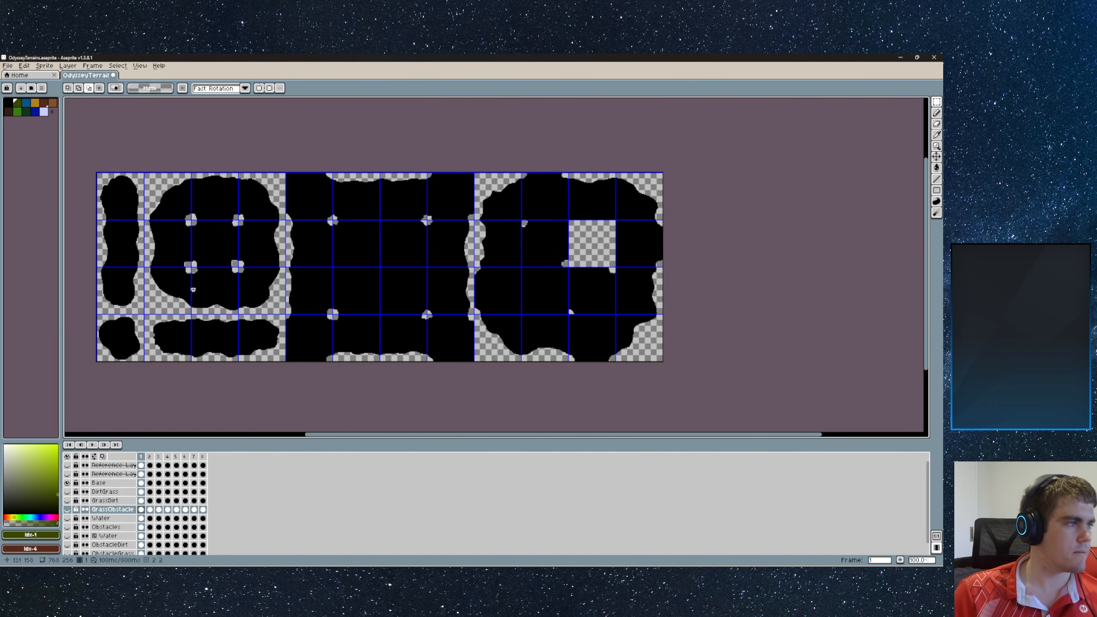
middle_drag(121, 164, 133, 162)
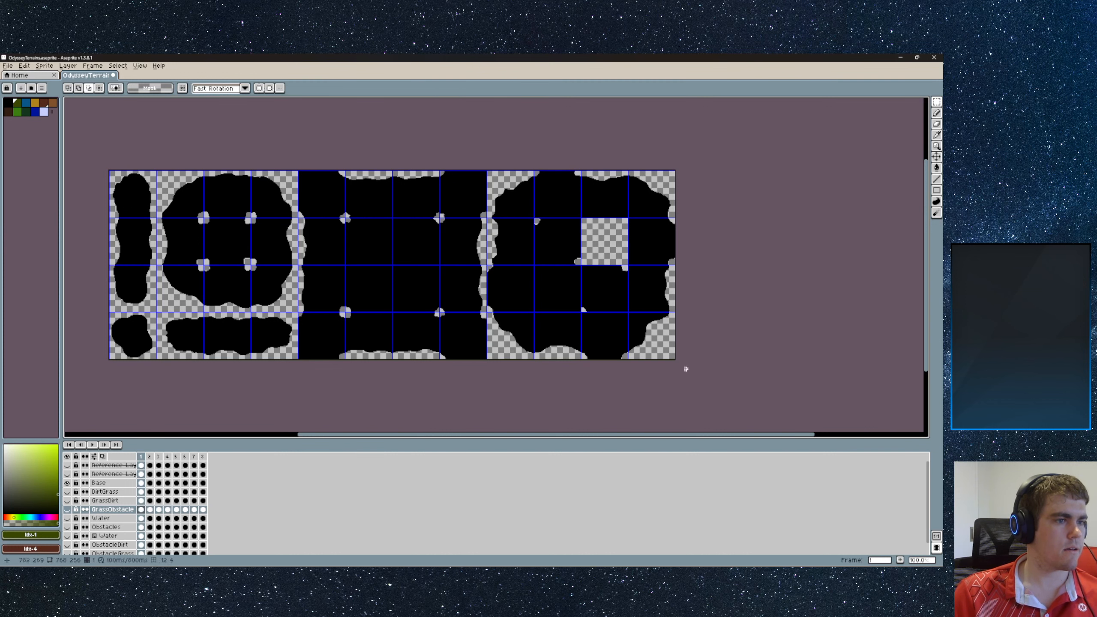
click(108, 483)
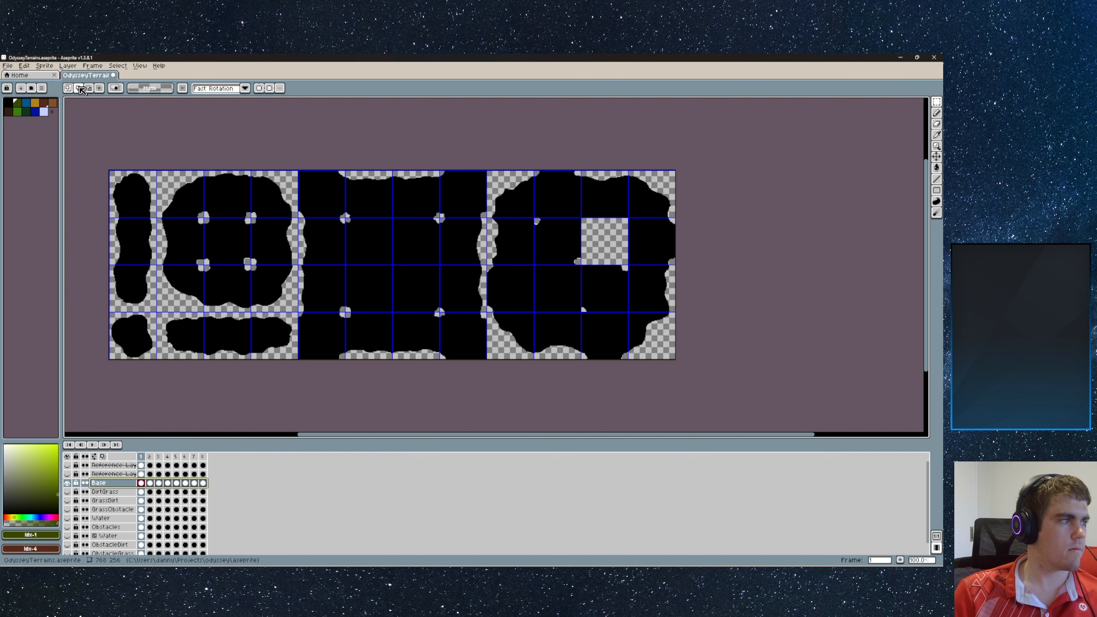
drag(106, 167, 588, 380)
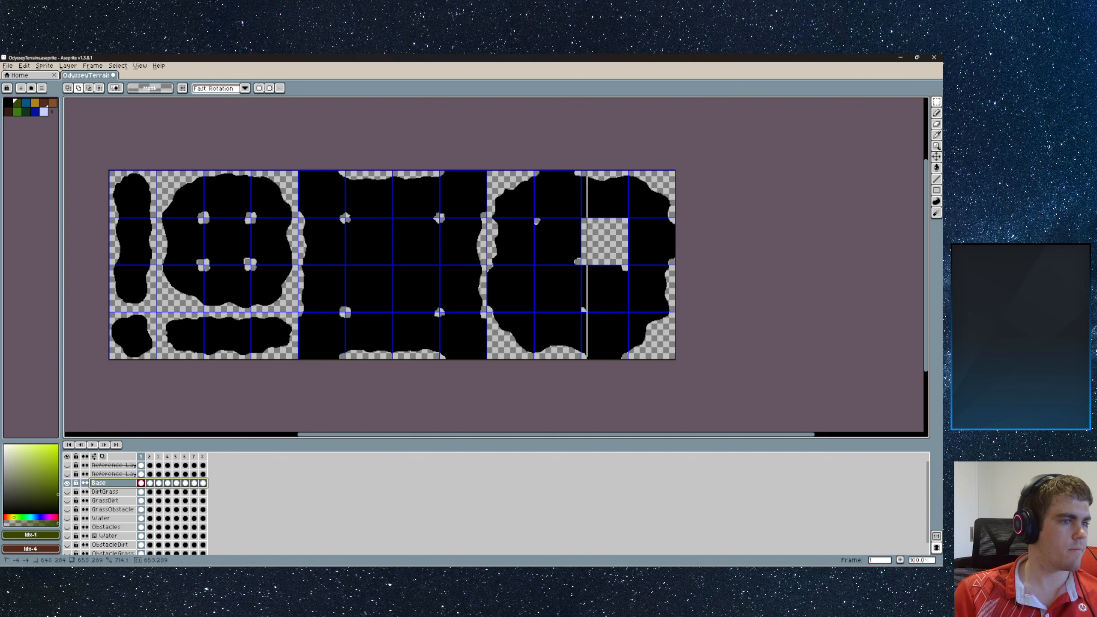
drag(691, 377, 666, 372)
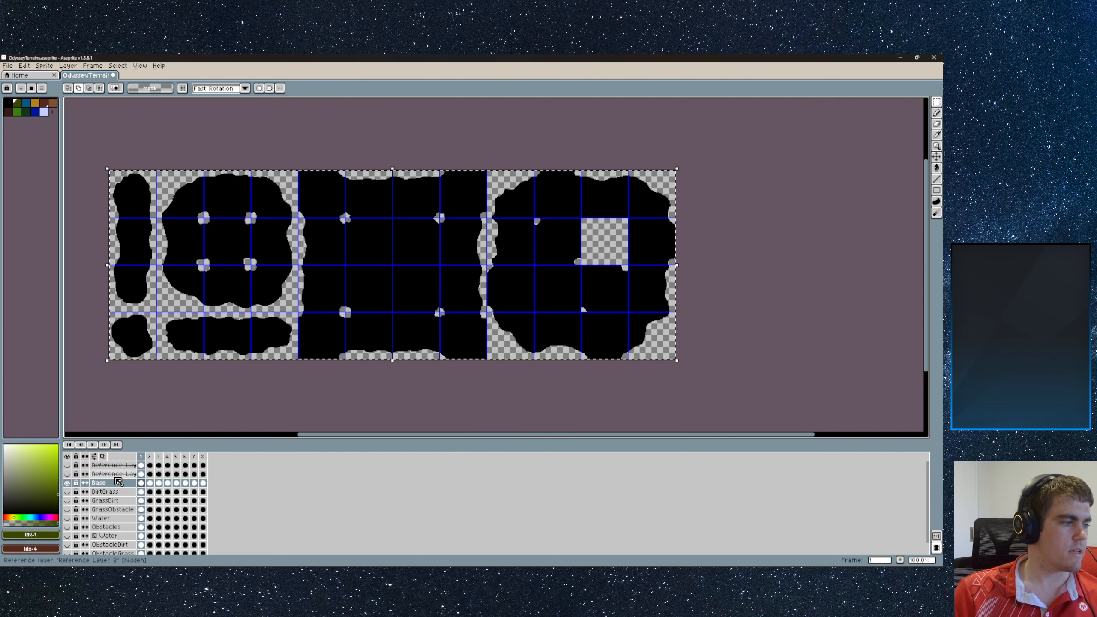
- Subtract the Base layer's black shapes from the selection with the Magic Wand so only the transparent gaps stay selected
click(939, 100)
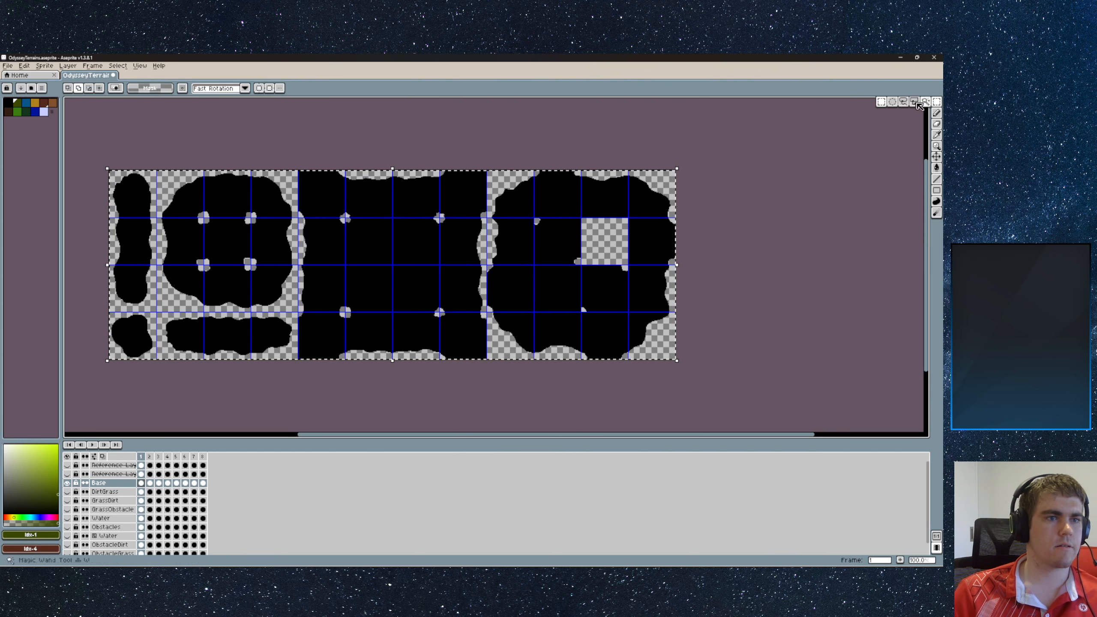
click(927, 102)
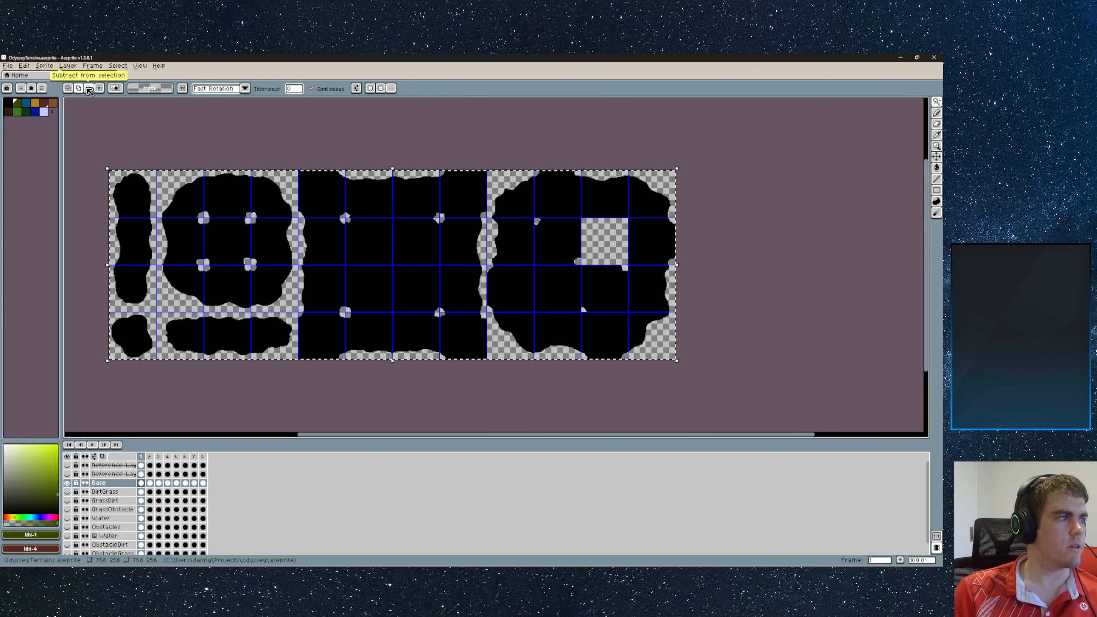
click(133, 196)
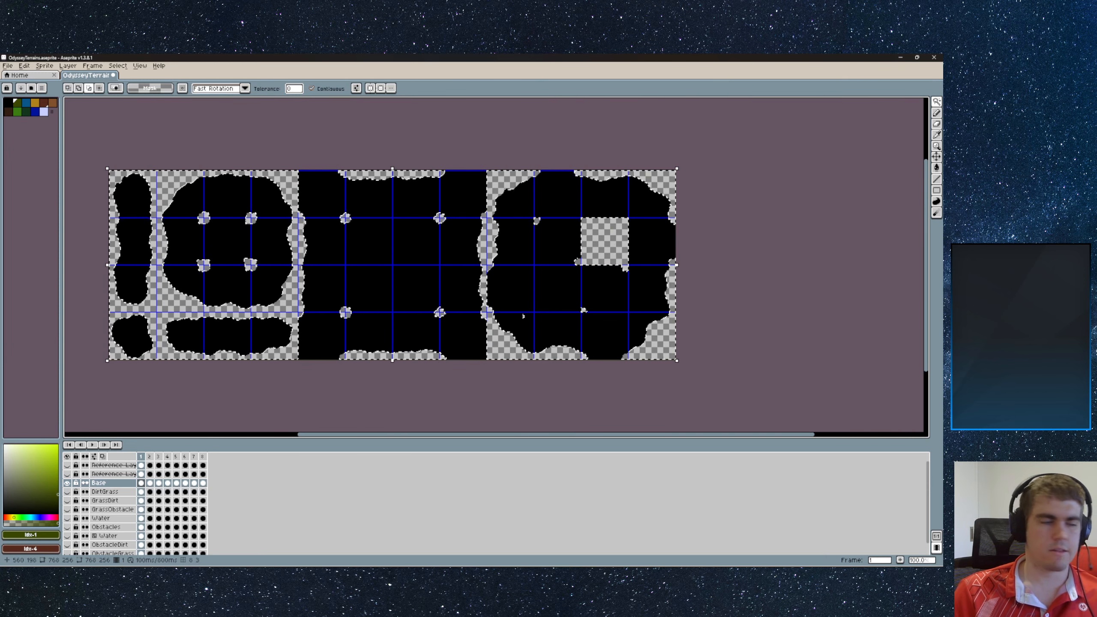
- Hide the Base layer, then activate and show the GrassObstacle layer
click(67, 483)
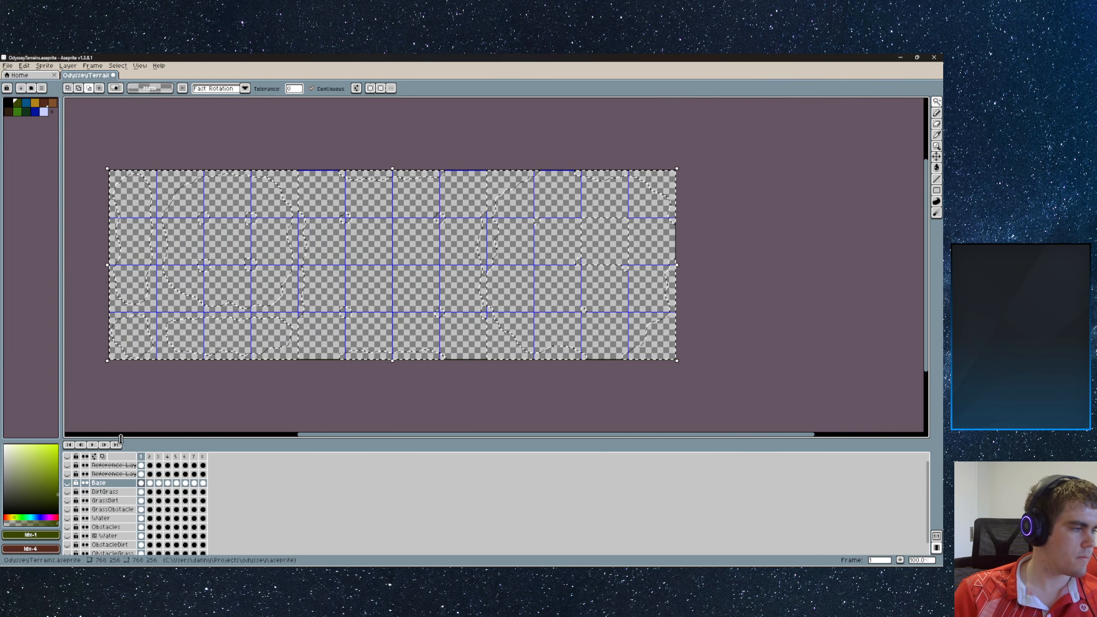
scroll(113, 501, down, 1)
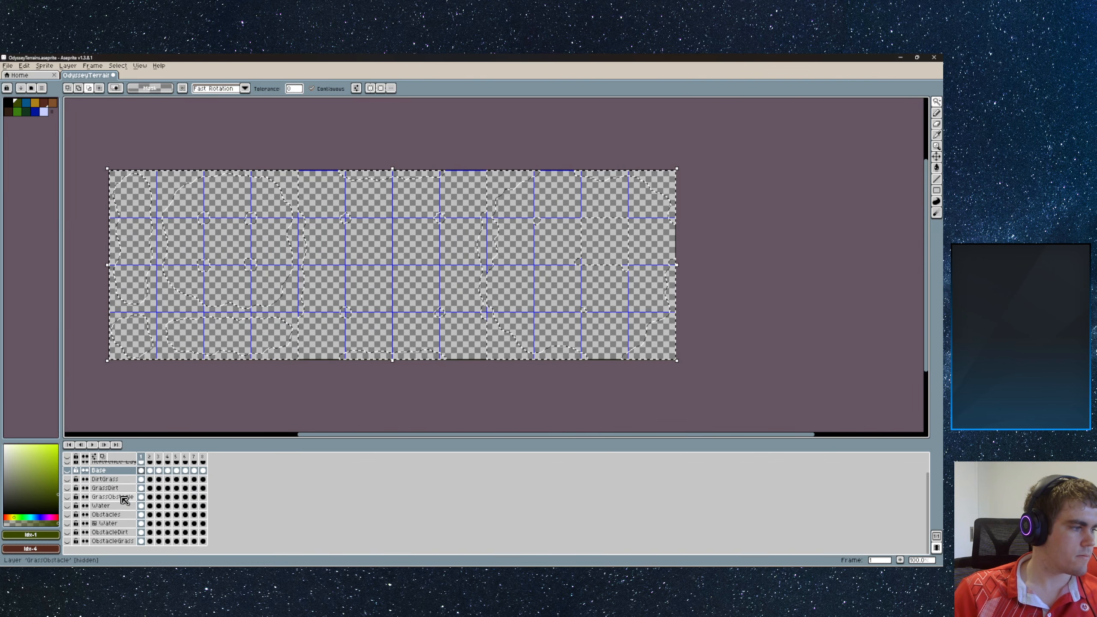
click(102, 498)
click(66, 497)
scroll(284, 327, up, 1)
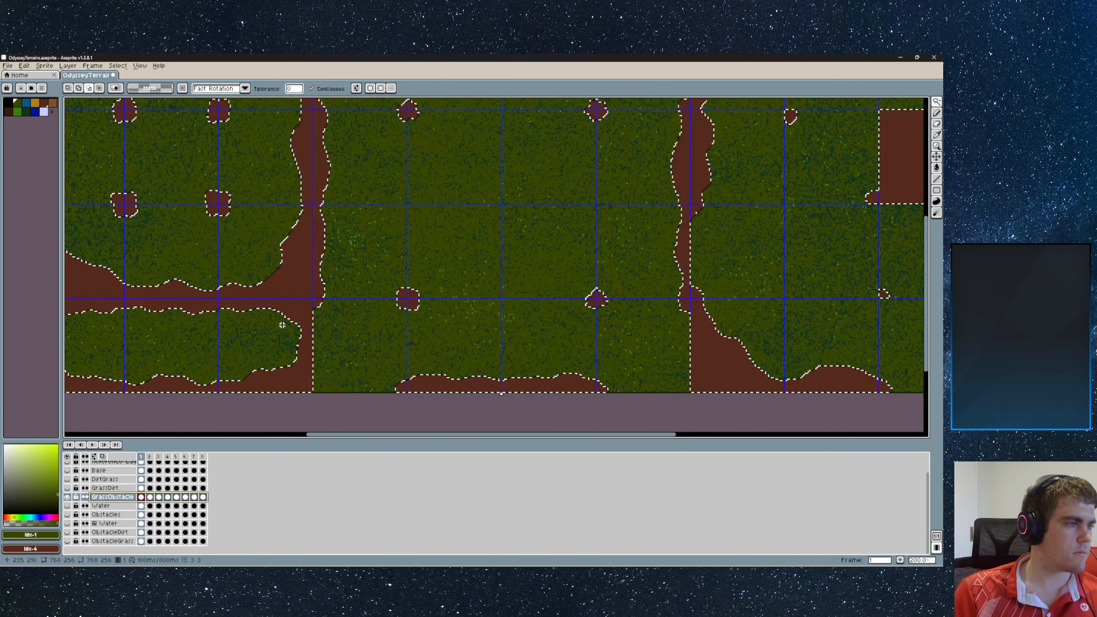
scroll(282, 325, down, 1)
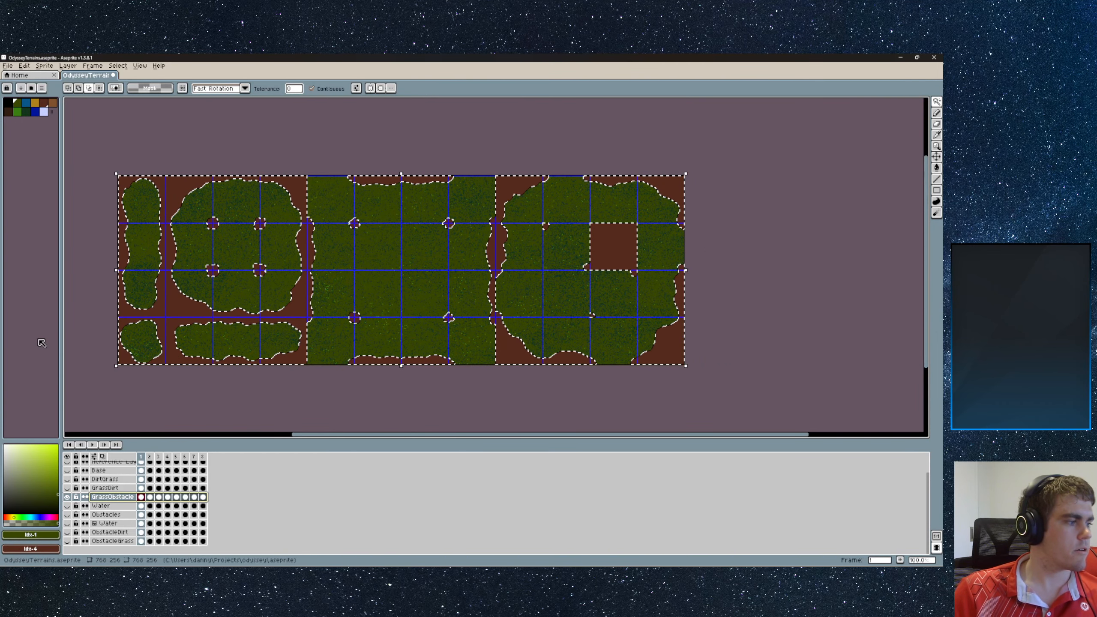
- Hide the GrassObstacle layer, show ObstacleDirt, and sample its dark grey #3c3c3c as the foreground colour with the Eyedropper
click(67, 497)
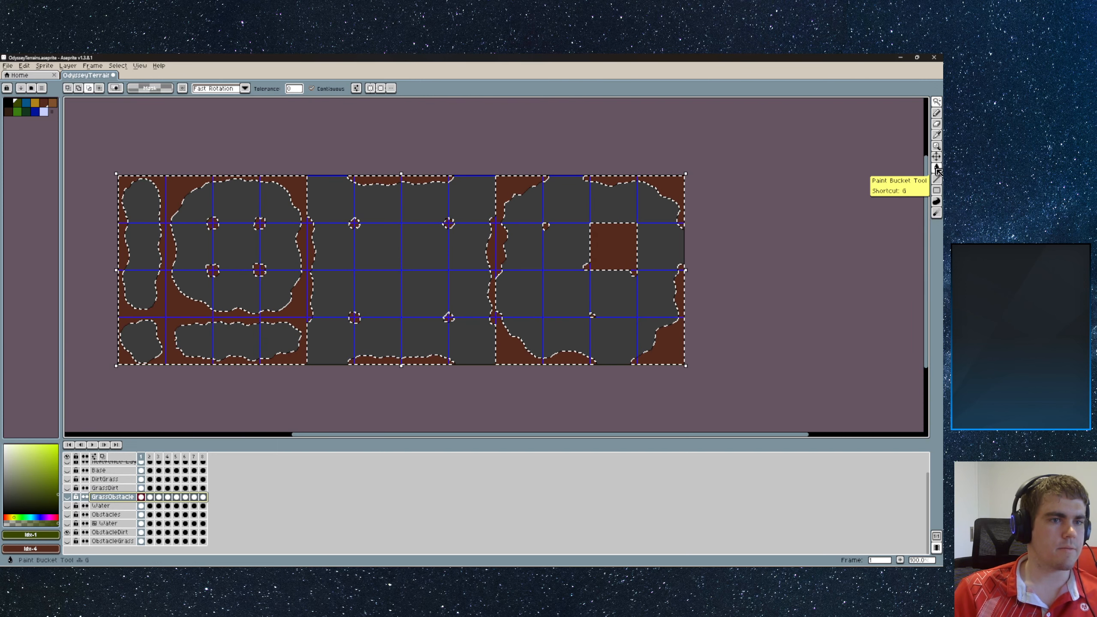
click(938, 213)
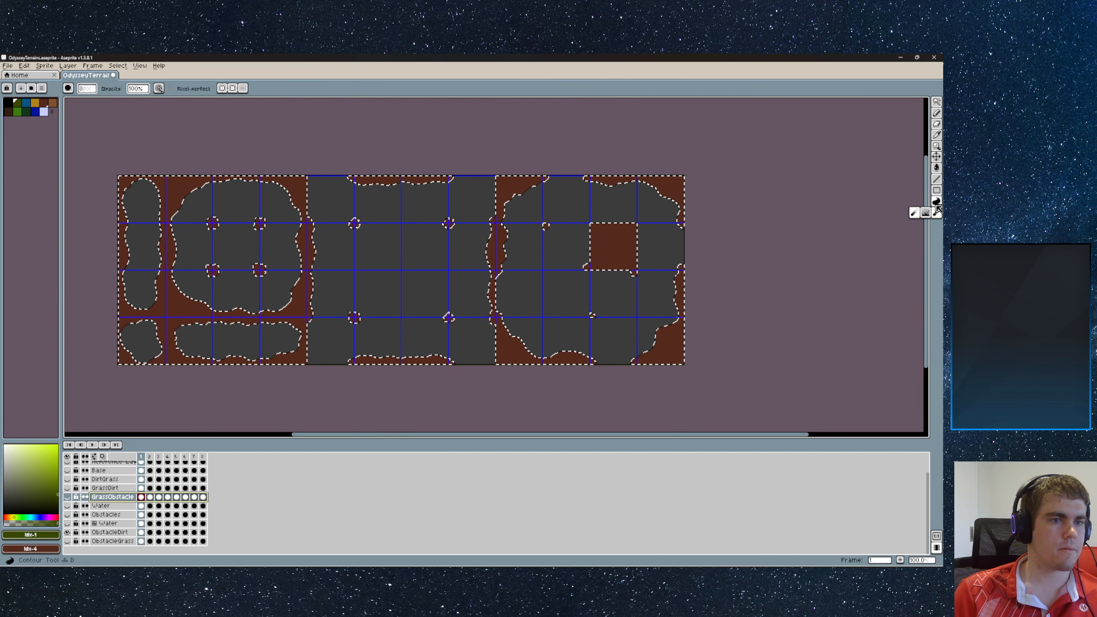
click(936, 168)
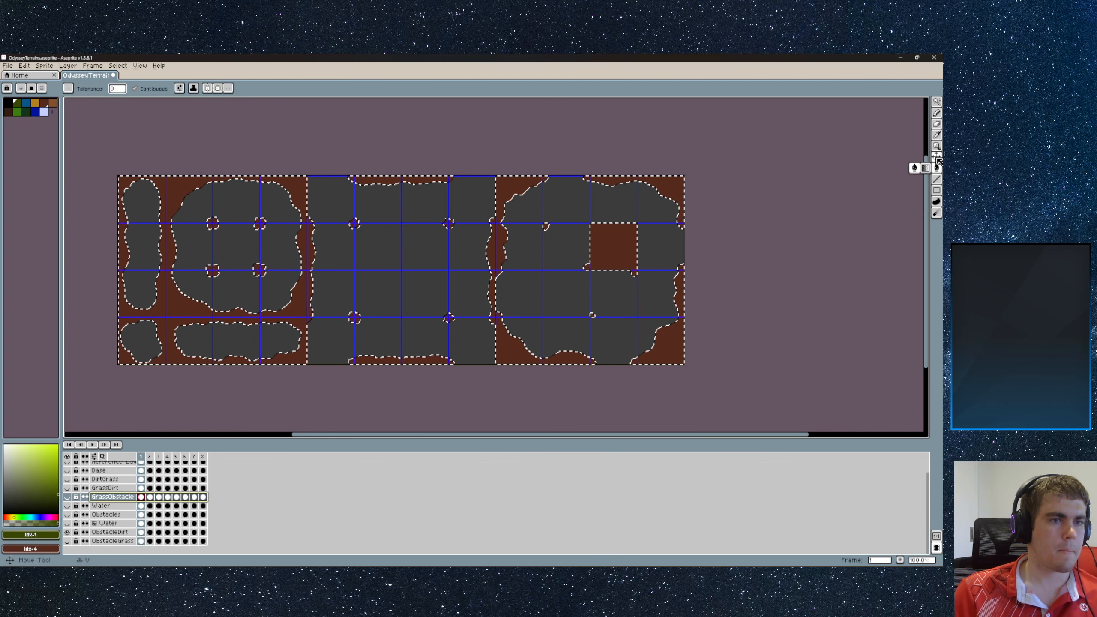
key(i)
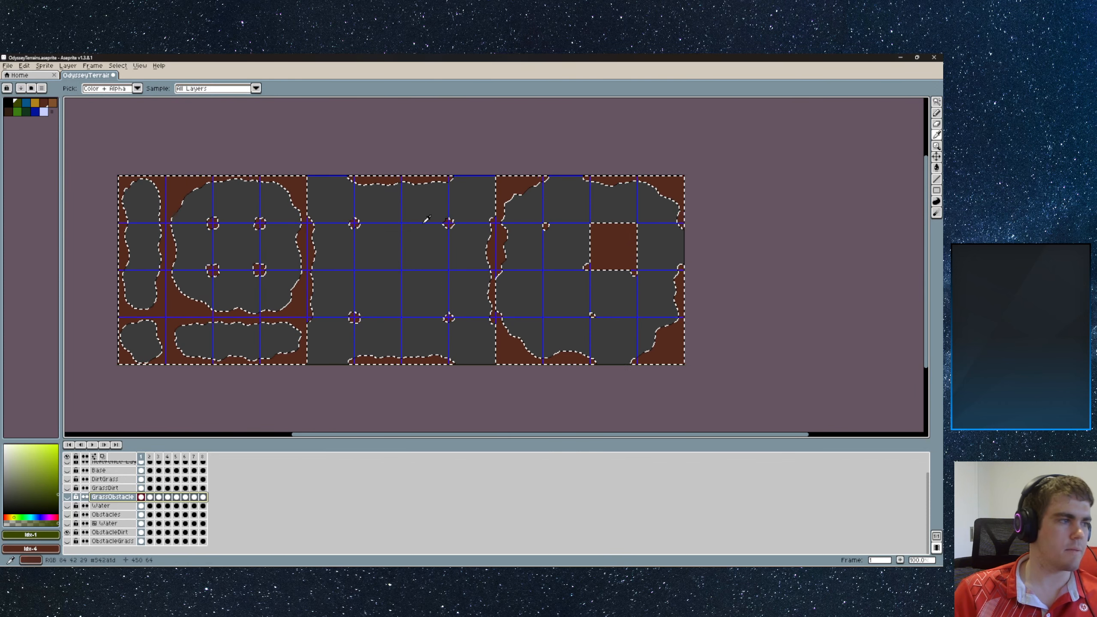
click(236, 241)
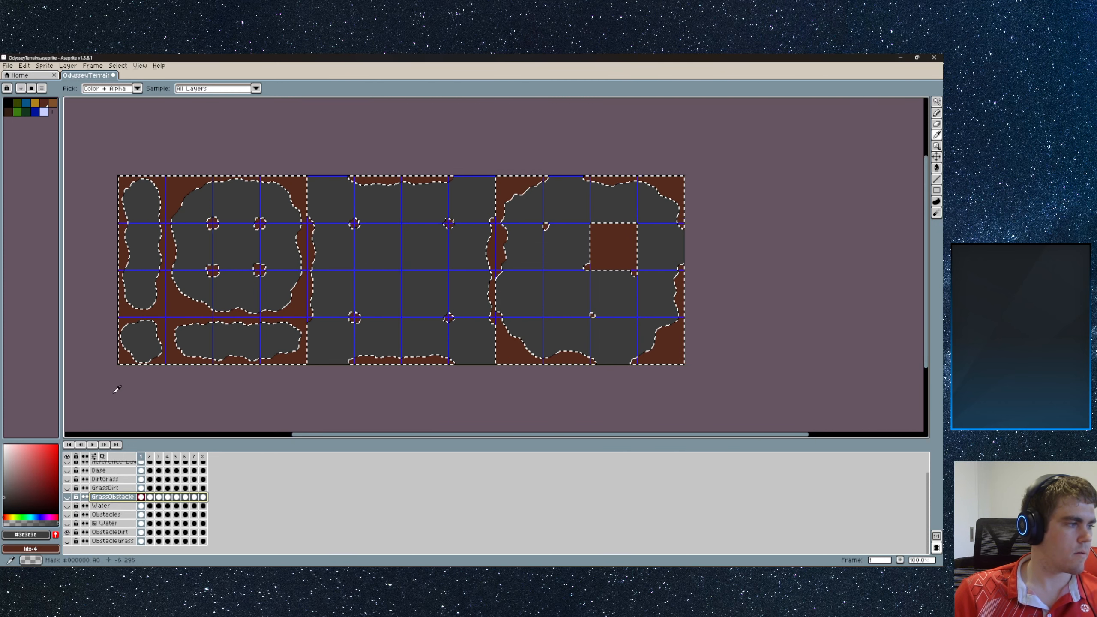
- Make the Obstacles layer active and extend the colour palette by one new entry
key(b)
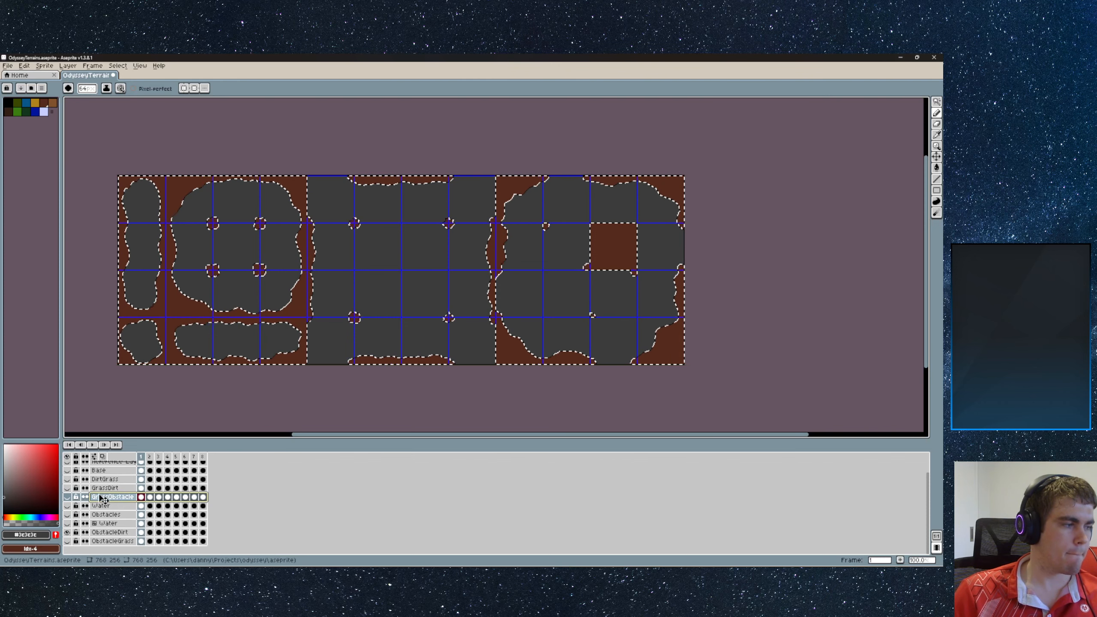
scroll(104, 484, up, 1)
click(112, 482)
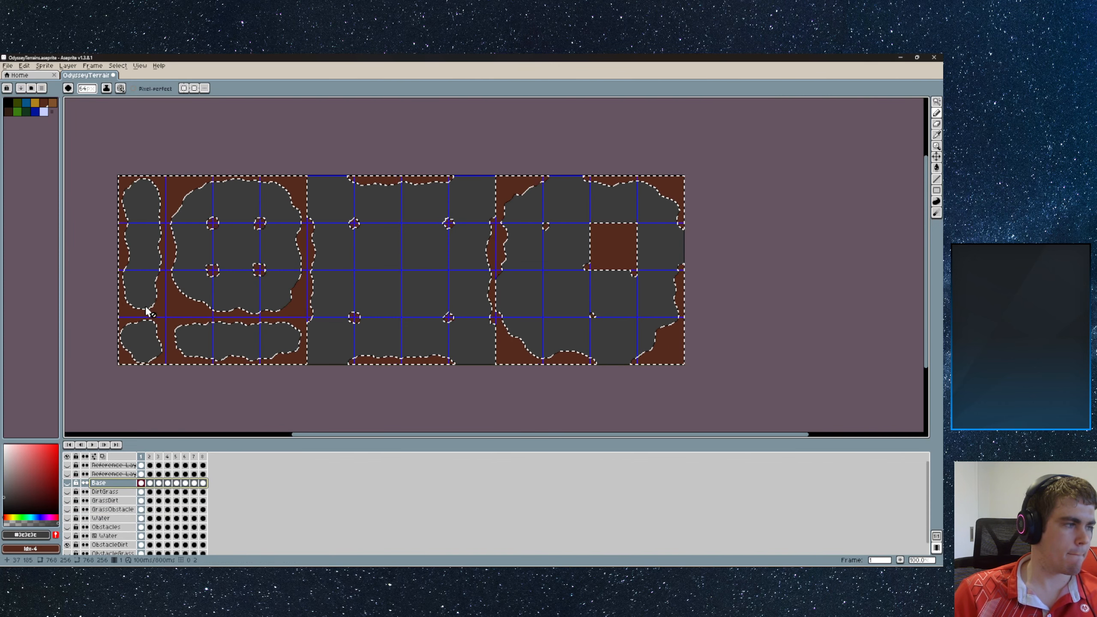
click(108, 526)
drag(51, 111, 57, 113)
click(17, 103)
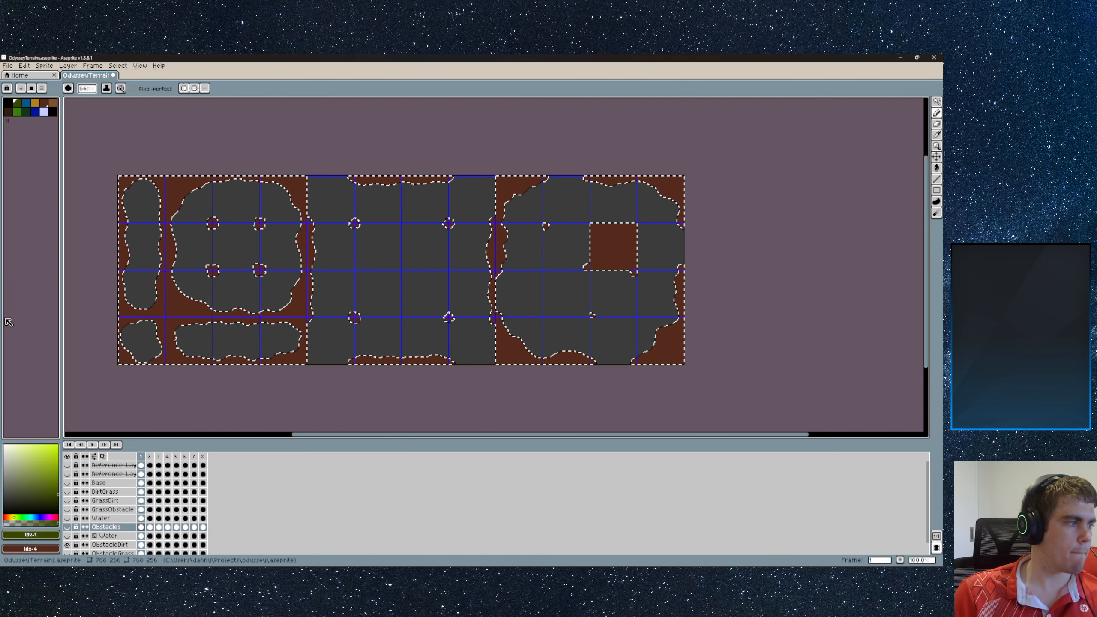
- Set the new palette entry to the obstacle terrain's dark grey #3c3c3c, sampled from the canvas
click(53, 111)
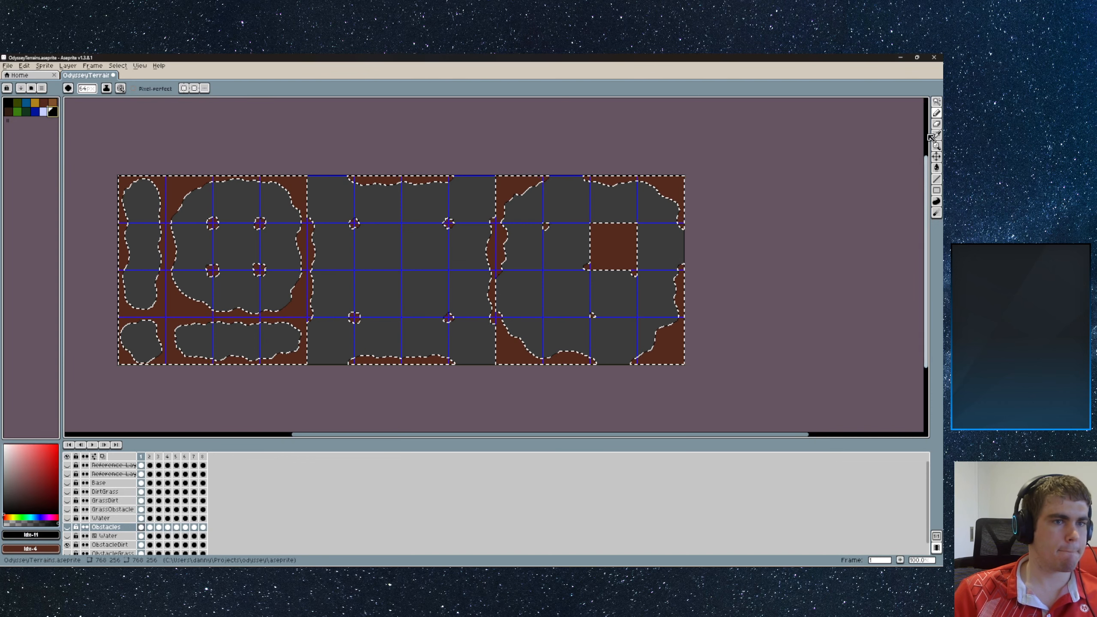
alt+click(233, 244)
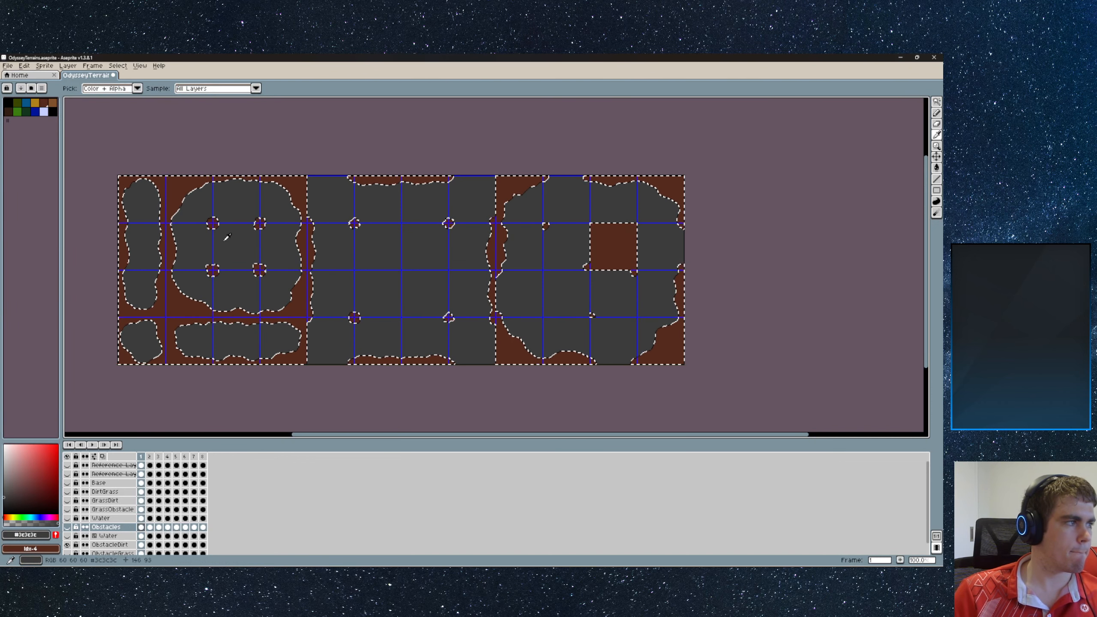
click(53, 111)
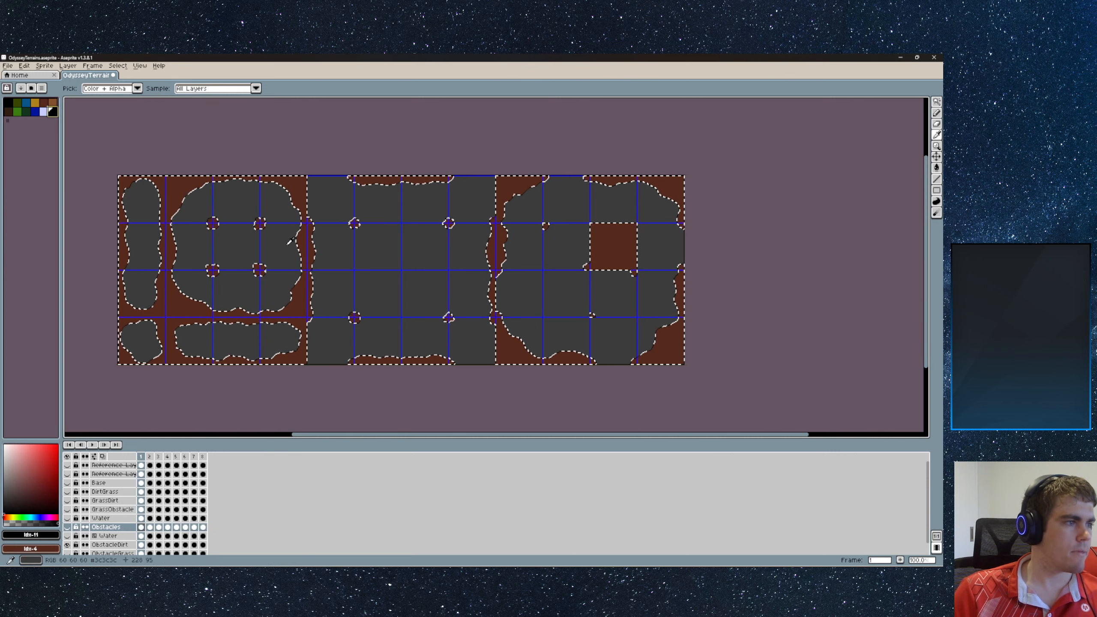
click(349, 250)
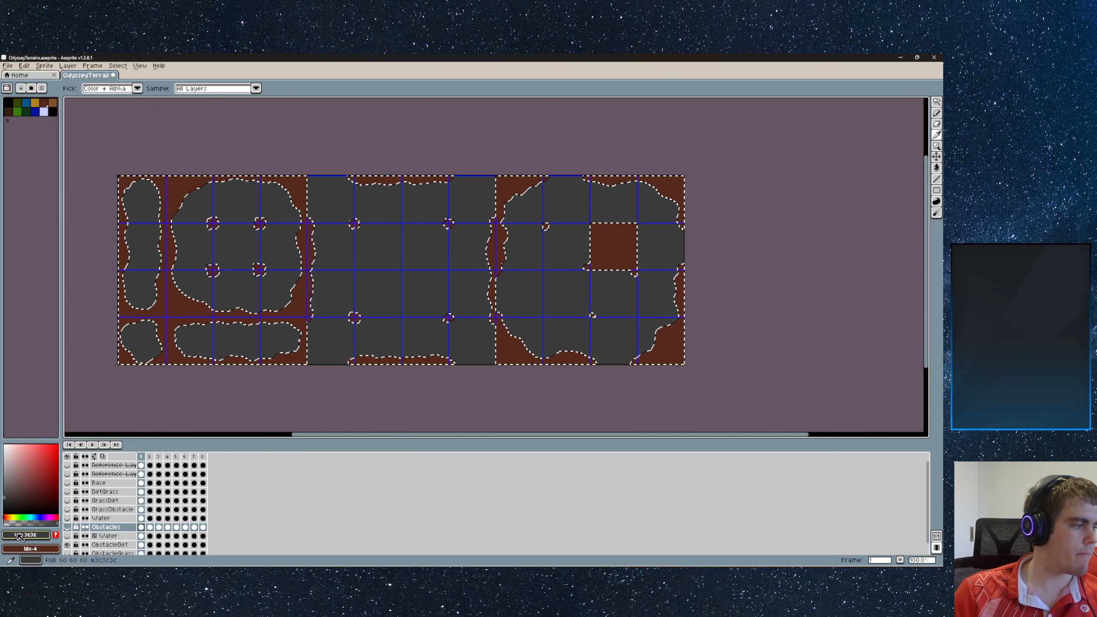
click(7, 494)
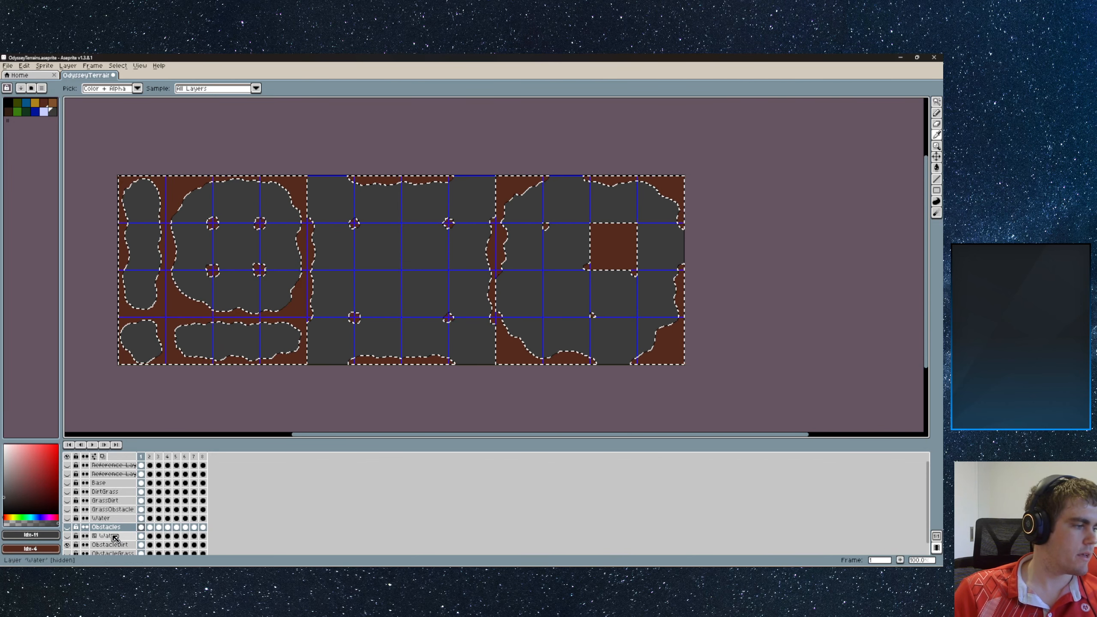
- Show only the GrassObstacle layer, make it active, and paint its selected gaps dark grey with the Pencil tool
click(114, 510)
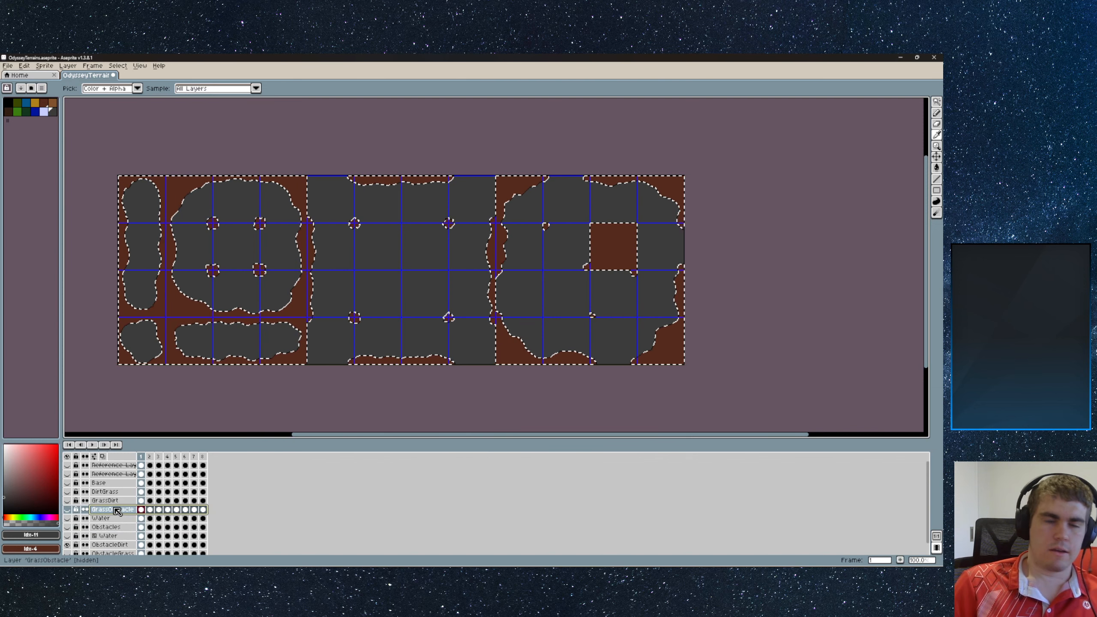
scroll(86, 517, down, 1)
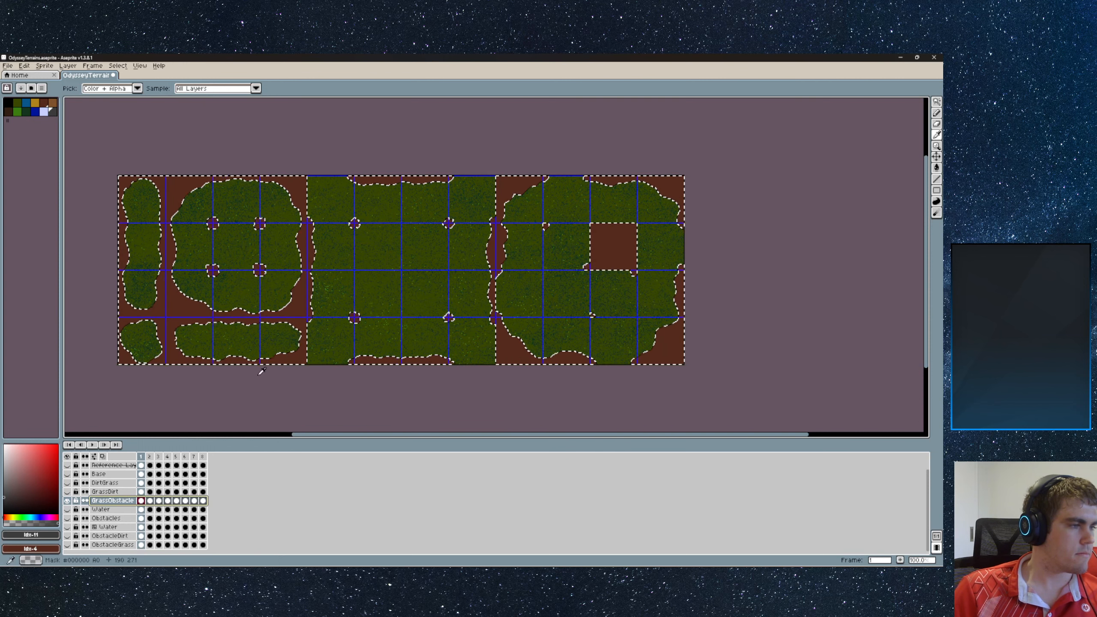
key(b)
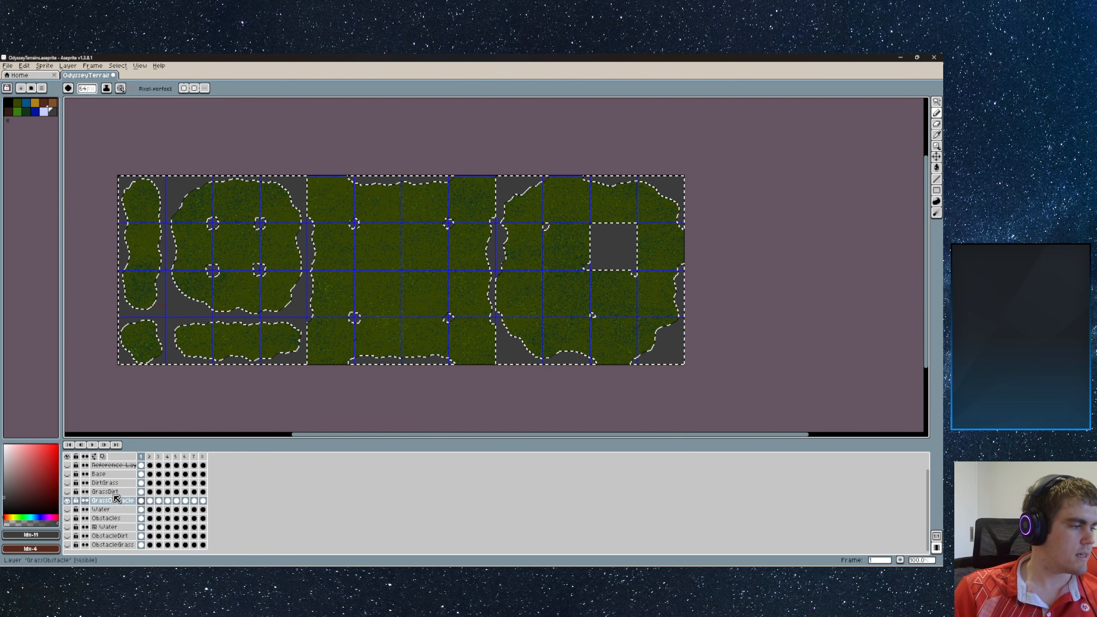
- Show DirtGrass instead of GrassObstacle, duplicate the DirtGrass layer, and name the copy DirtObstacle
click(109, 482)
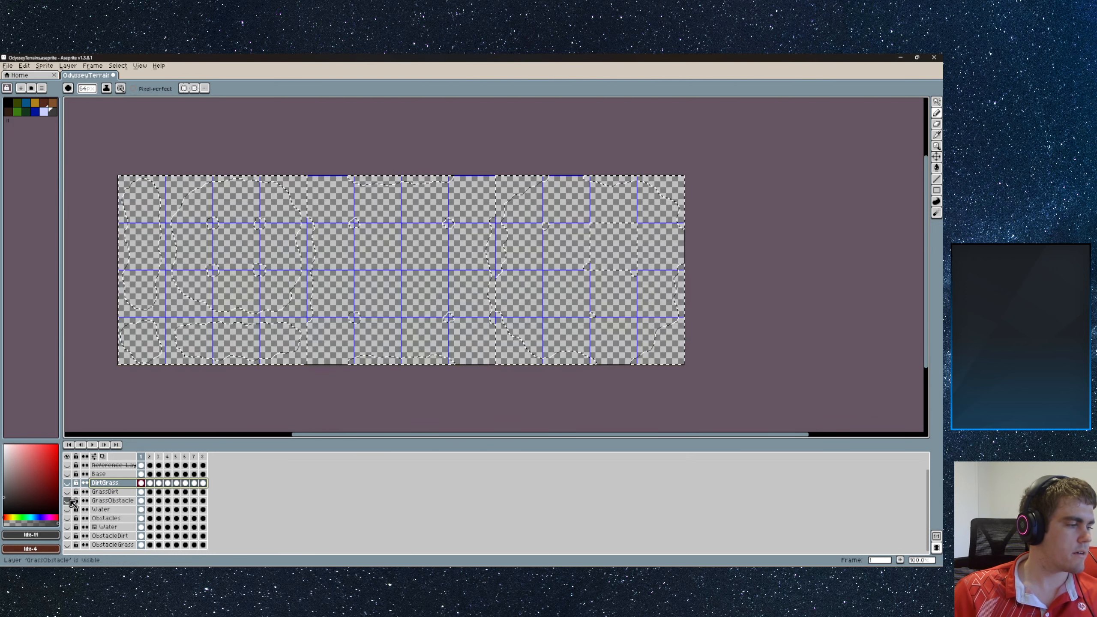
click(67, 483)
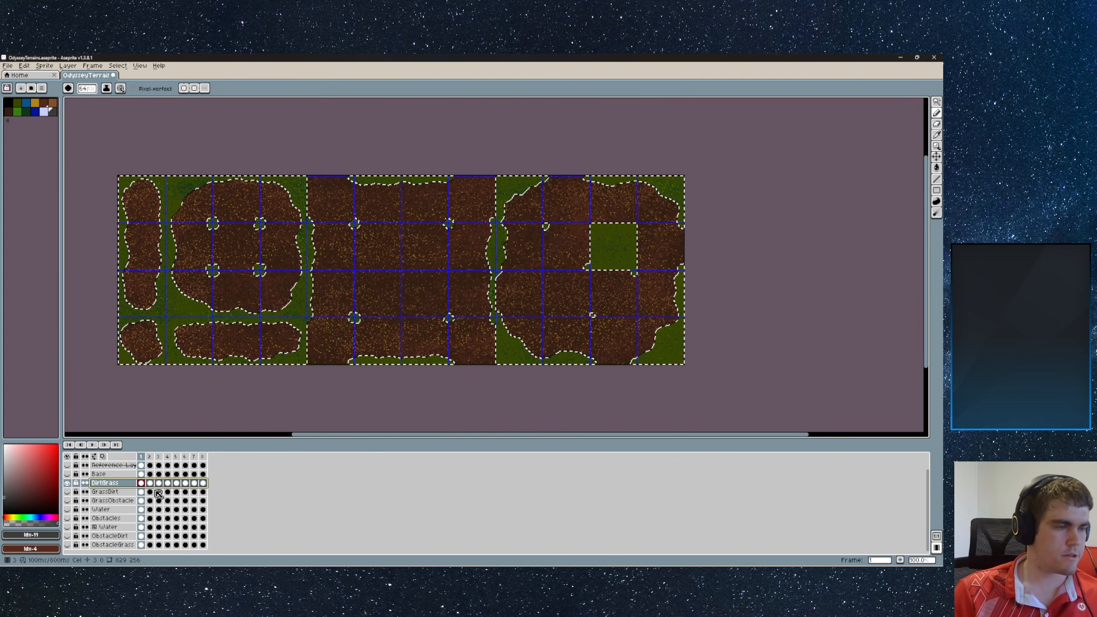
mouse_move(155, 489)
ctrl+mouse_down()
mouse_move(108, 472)
mouse_move(104, 506)
ctrl+mouse_up()
double_click(104, 500)
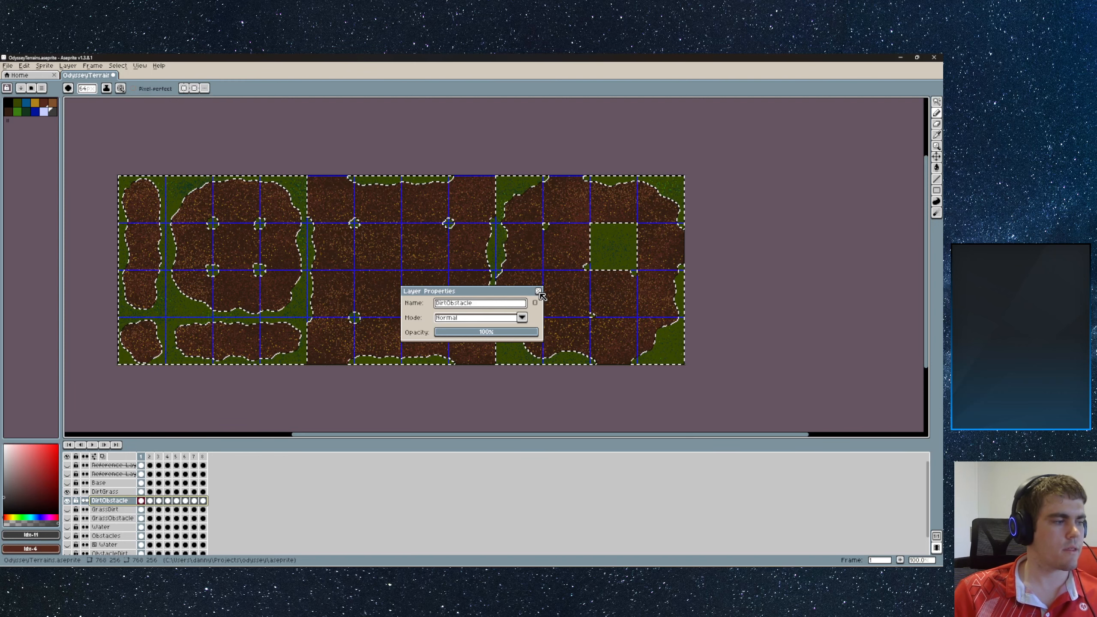
- Paint the selected grass gaps on the DirtObstacle layer with the dark grey palette colour and show only that layer
click(53, 113)
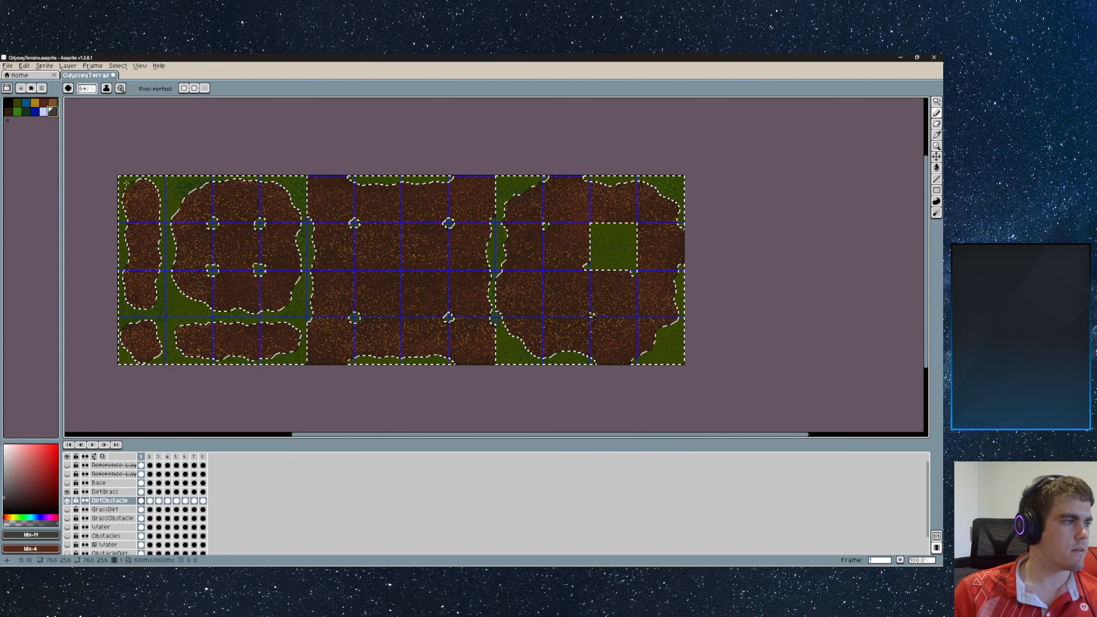
click(108, 501)
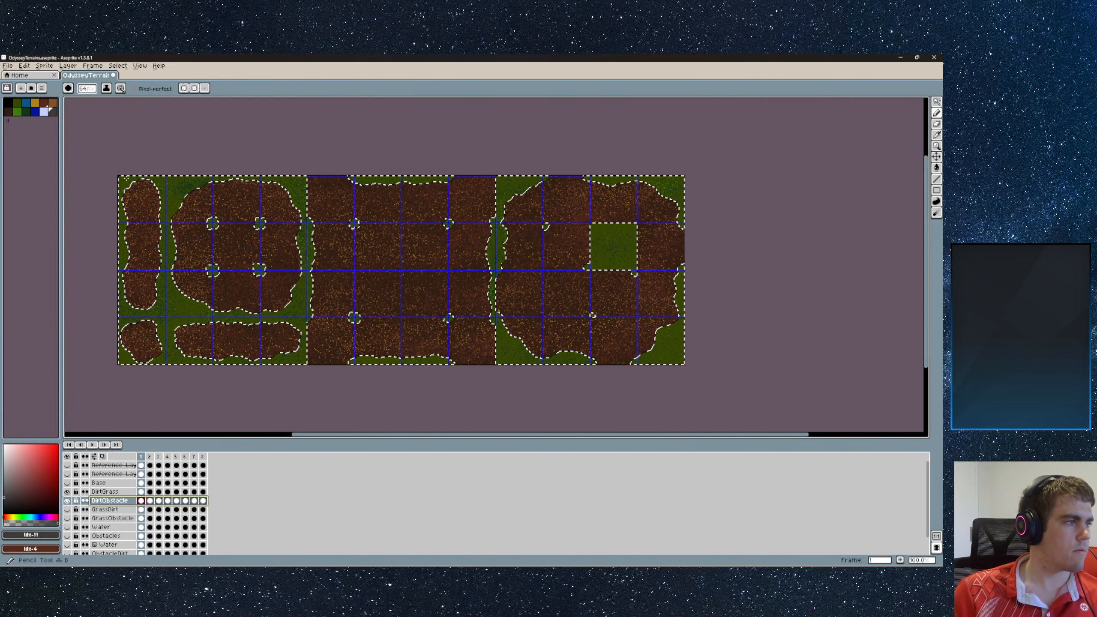
drag(133, 187, 147, 194)
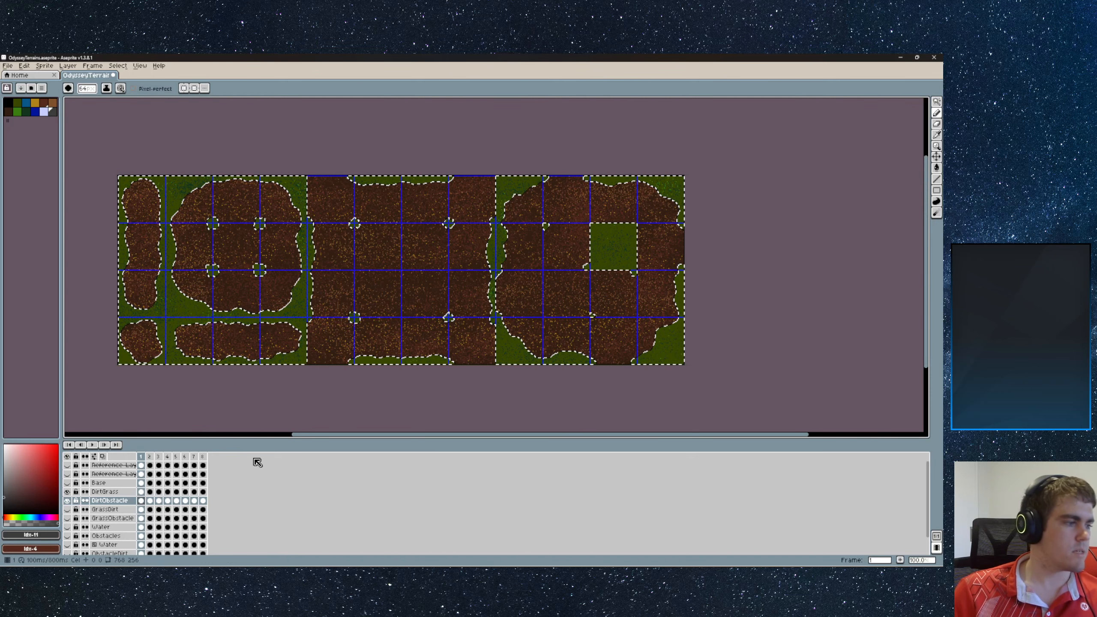
click(67, 501)
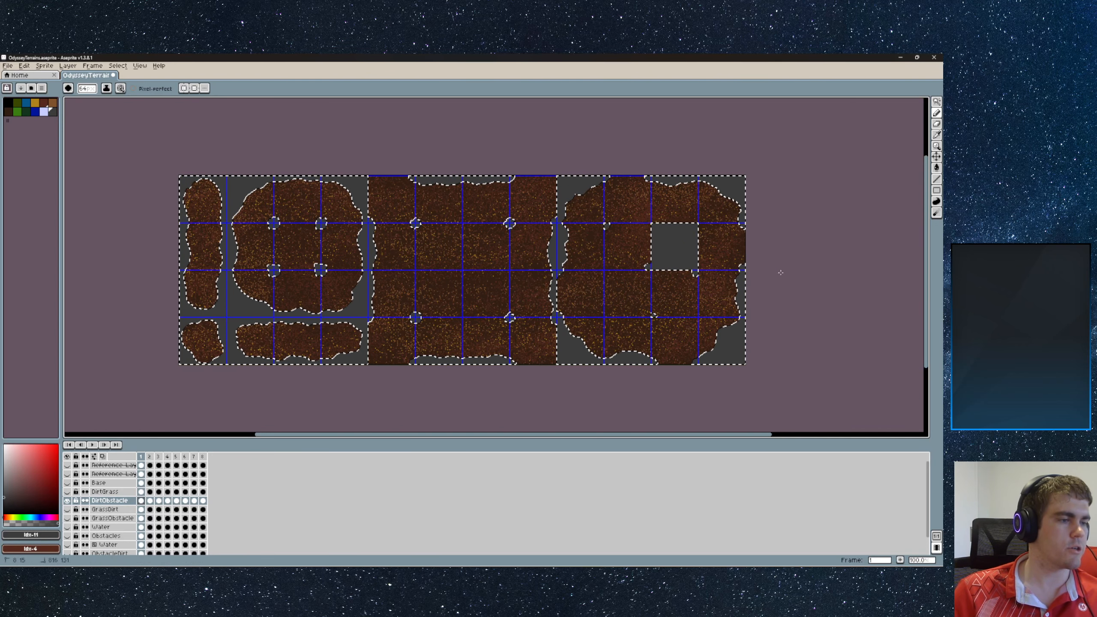
- Save the OdysseyTerrains.aseprite file
key(v)
key(ctrl+s)
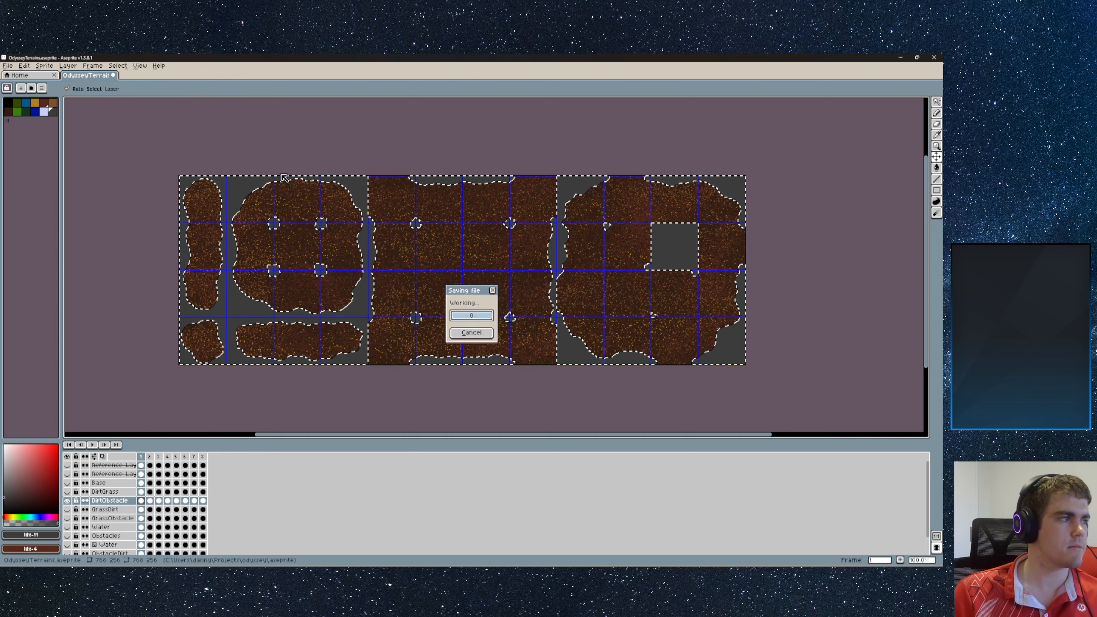
key(e)
click(322, 188)
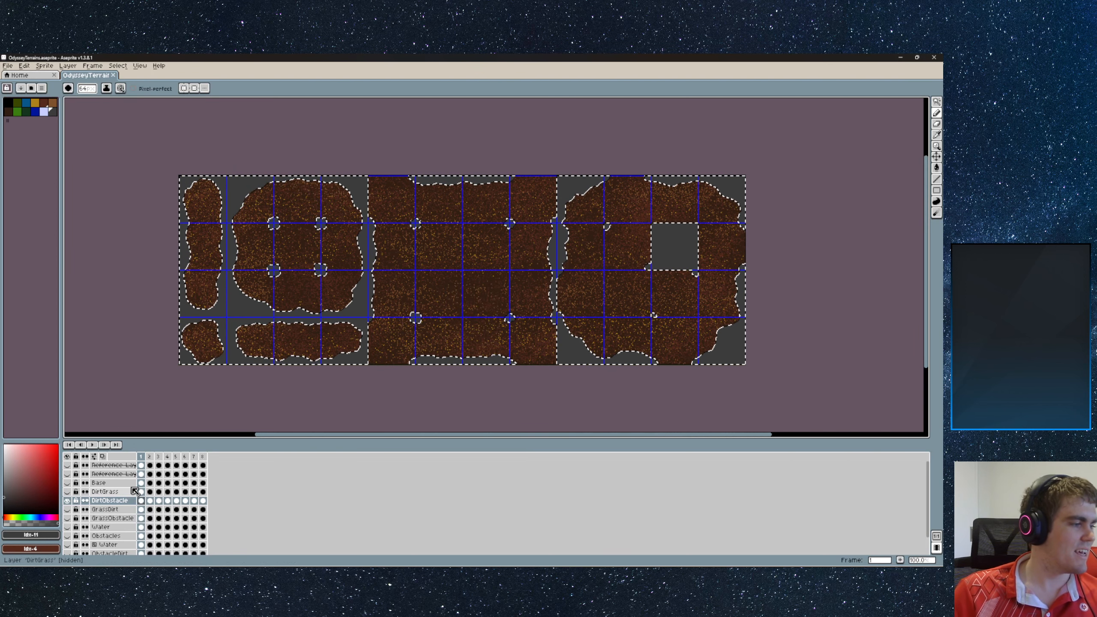
- Clear the selection, make the DirtGrass layer active, and leave it as the only visible layer
click(104, 494)
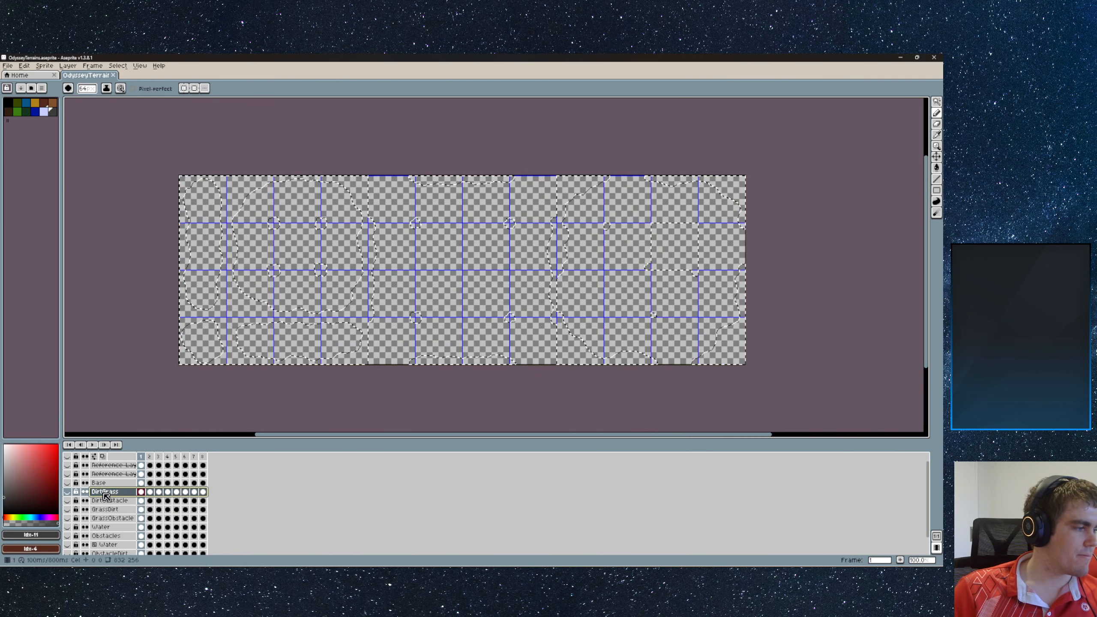
key(ctrl+d)
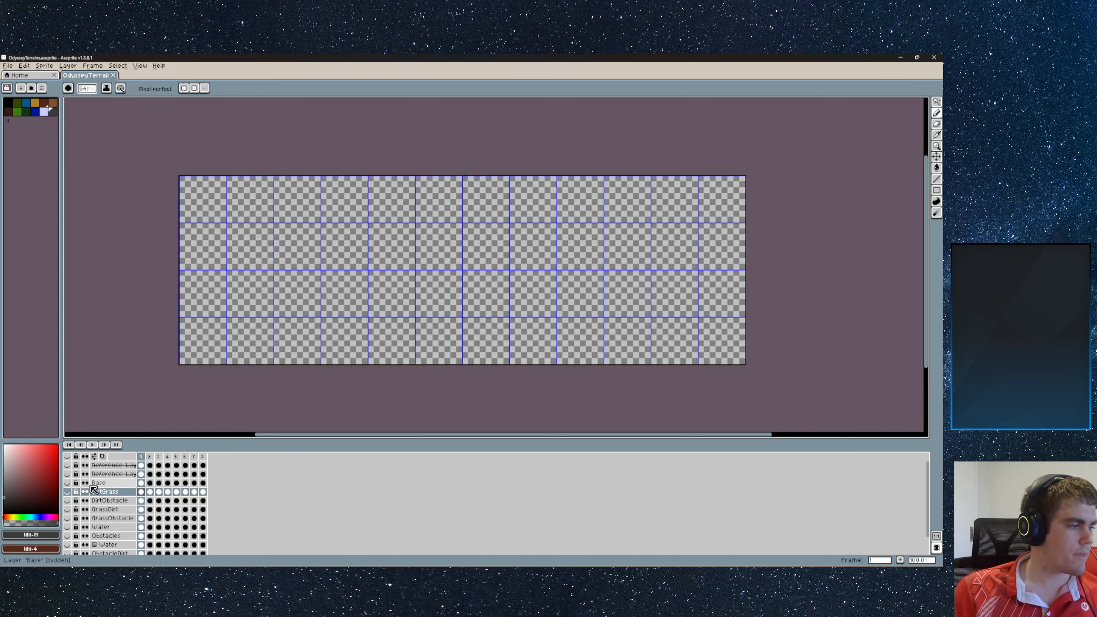
click(66, 492)
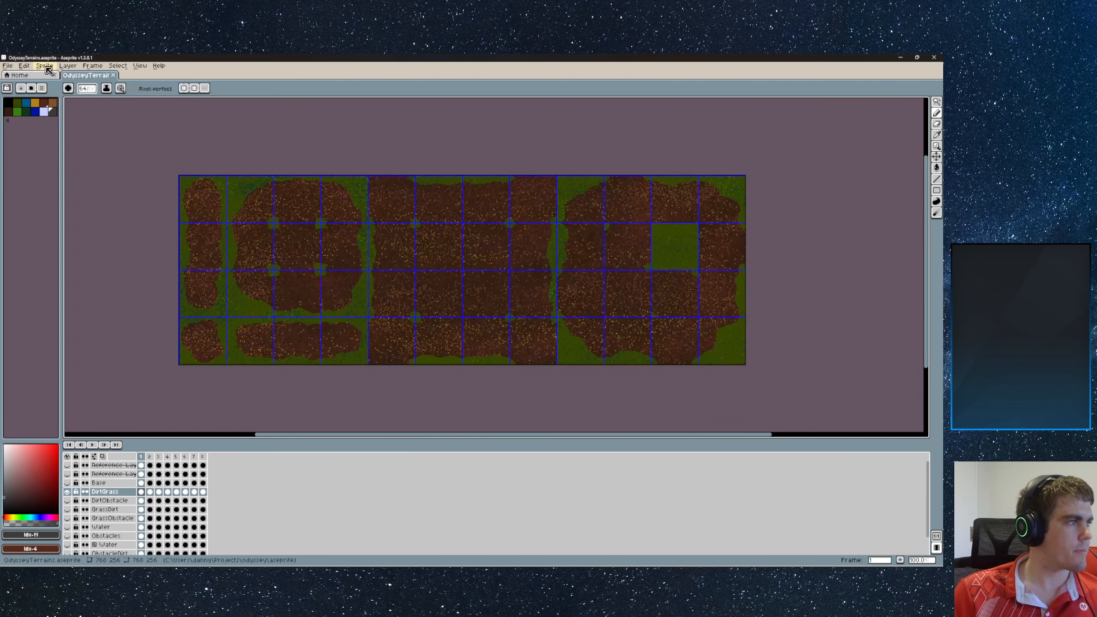
- Open the image export settings for the visible layers, with Selected frames as the frame range
click(8, 65)
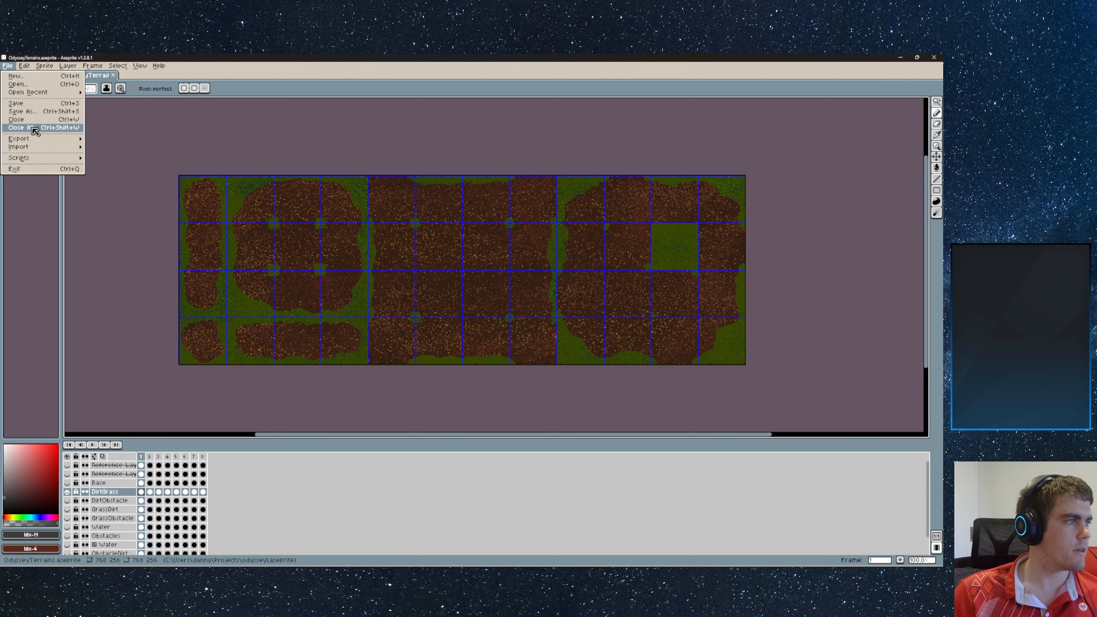
mouse_move(33, 139)
click(125, 139)
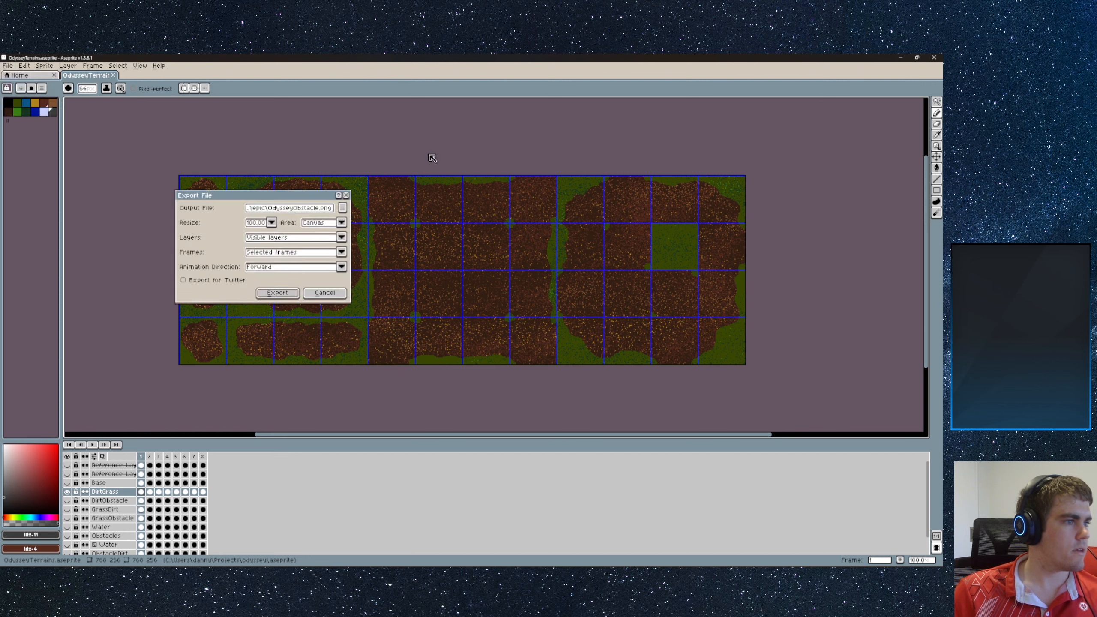
click(341, 252)
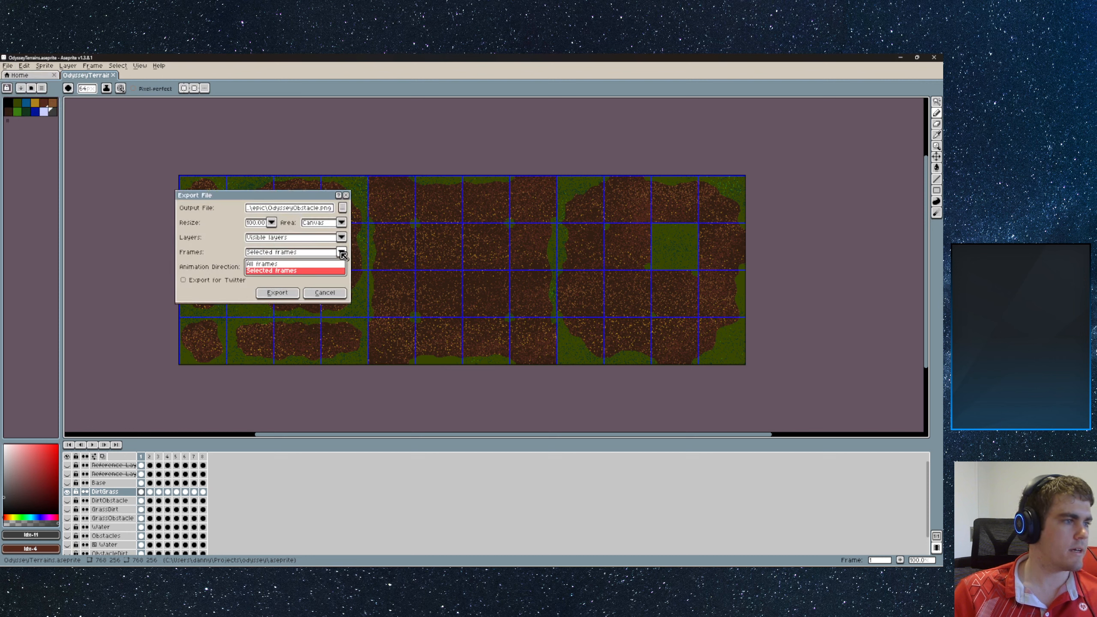
click(273, 265)
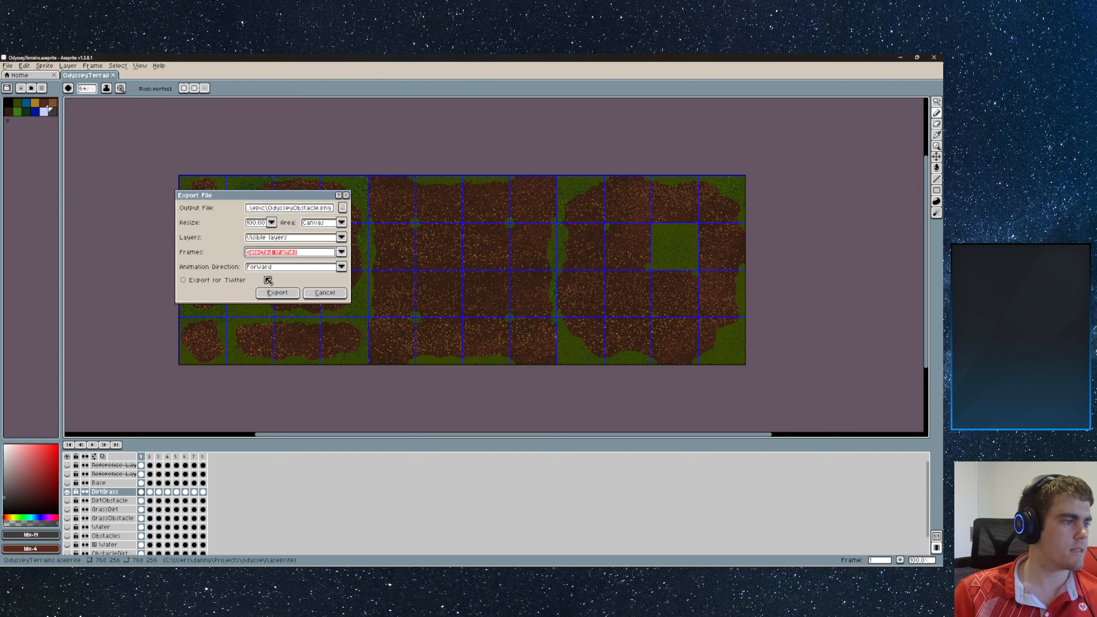
- Export the visible DirtGrass layer as OdysseyDirtGrass.png, continuing with the PNG format
click(298, 209)
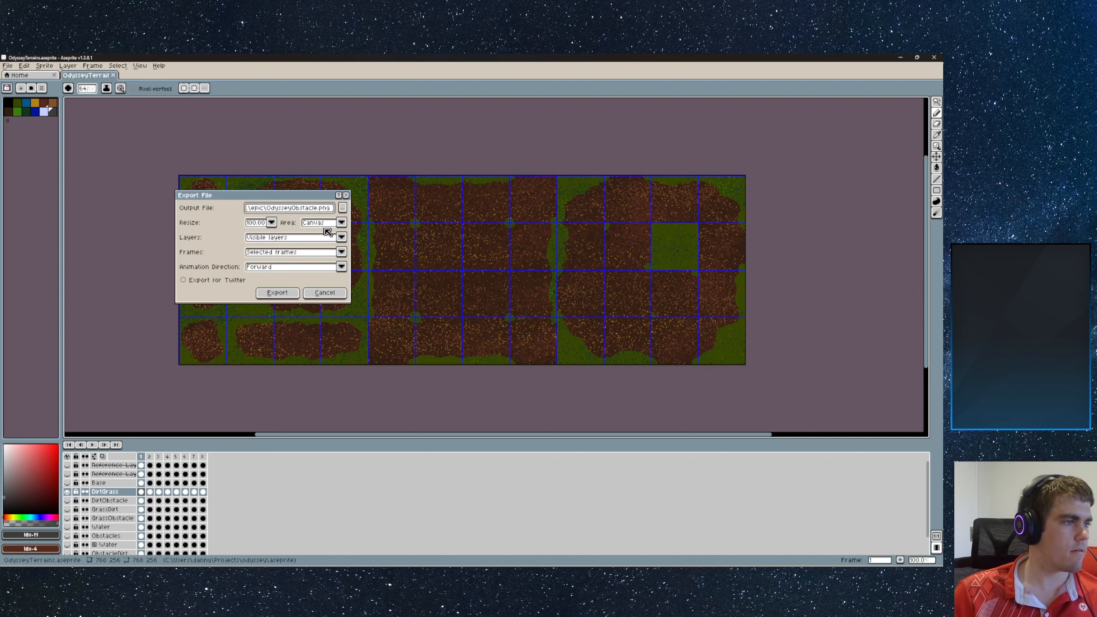
key(BackSpace)
key(BackSpace)
key(BackSpace)
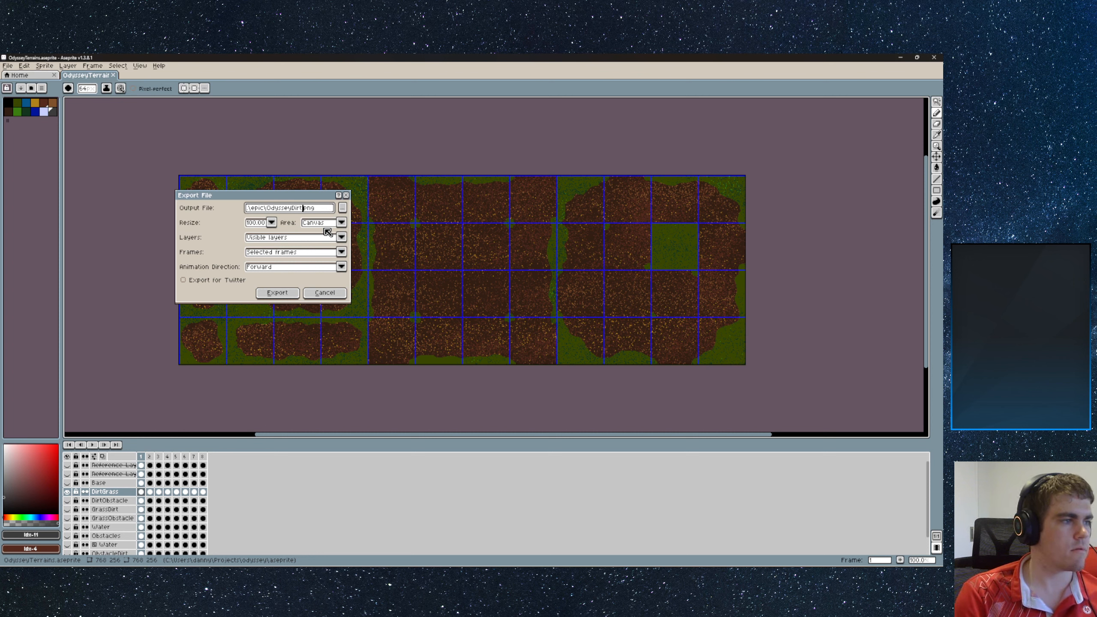
key(Return)
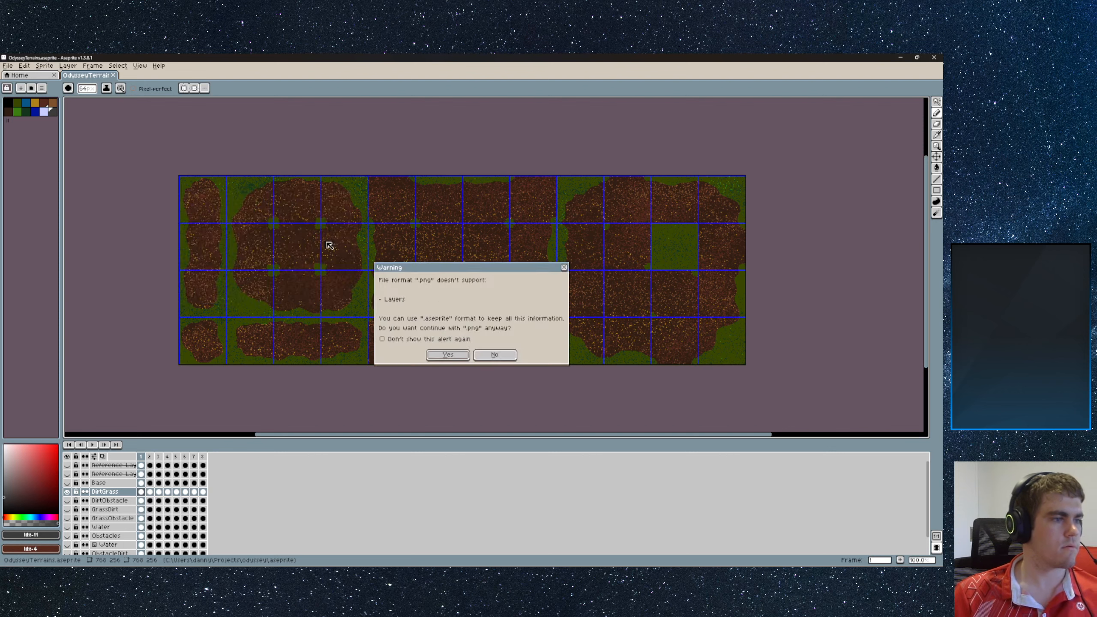
click(447, 355)
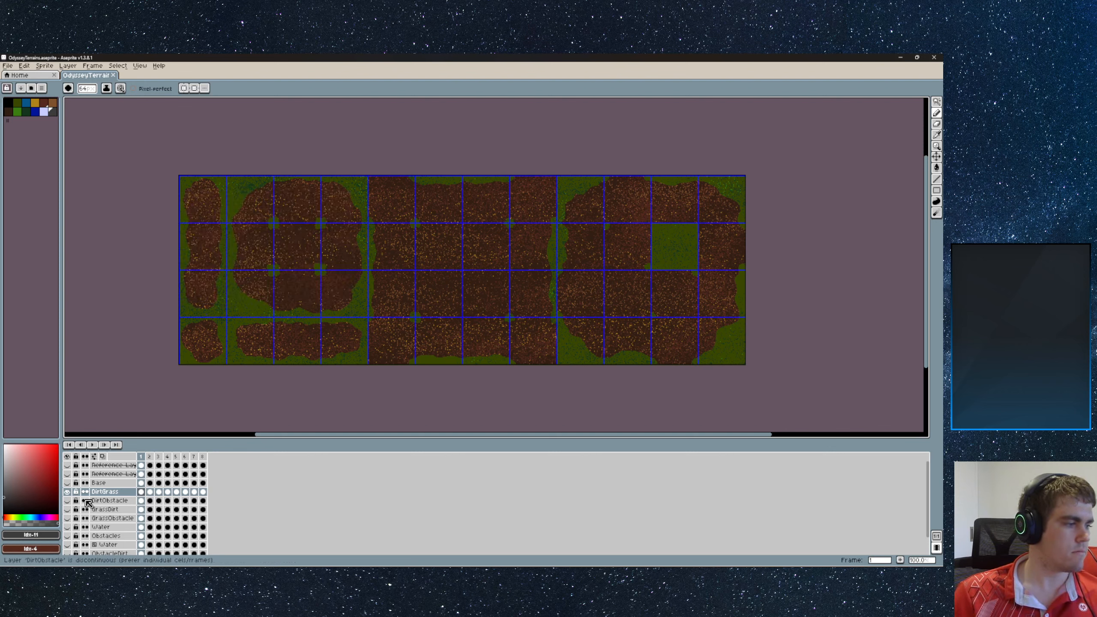
- Hide the DirtGrass layer, then make DirtObstacle the active and only visible layer
click(67, 492)
click(108, 501)
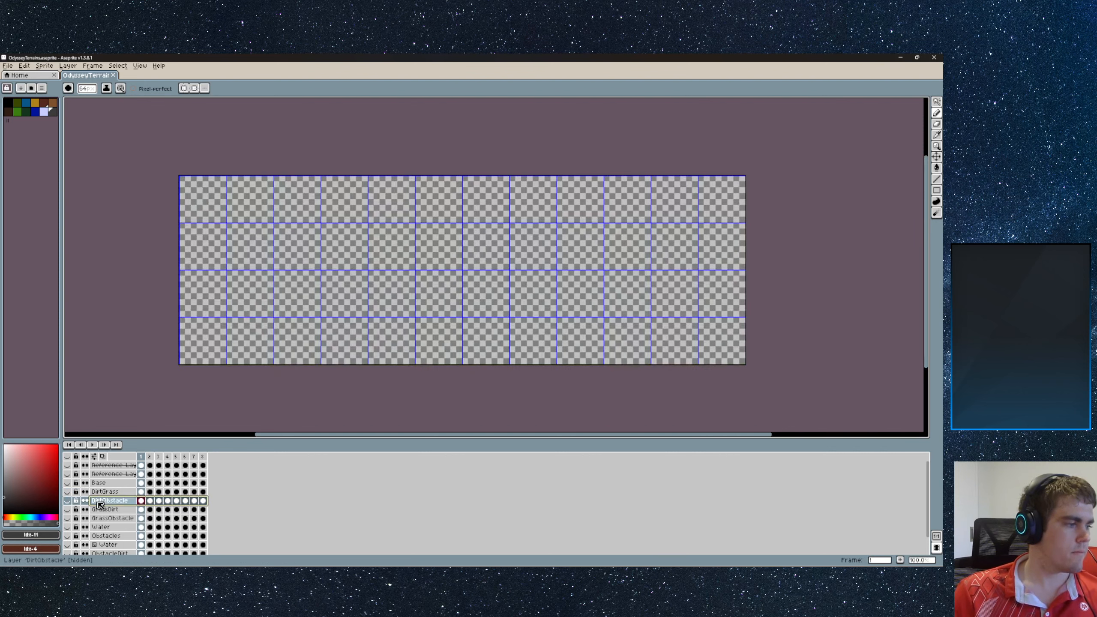
click(67, 501)
- Export the visible DirtObstacle layer as OdysseyDirtObstacle.png, continuing with the PNG format
click(7, 66)
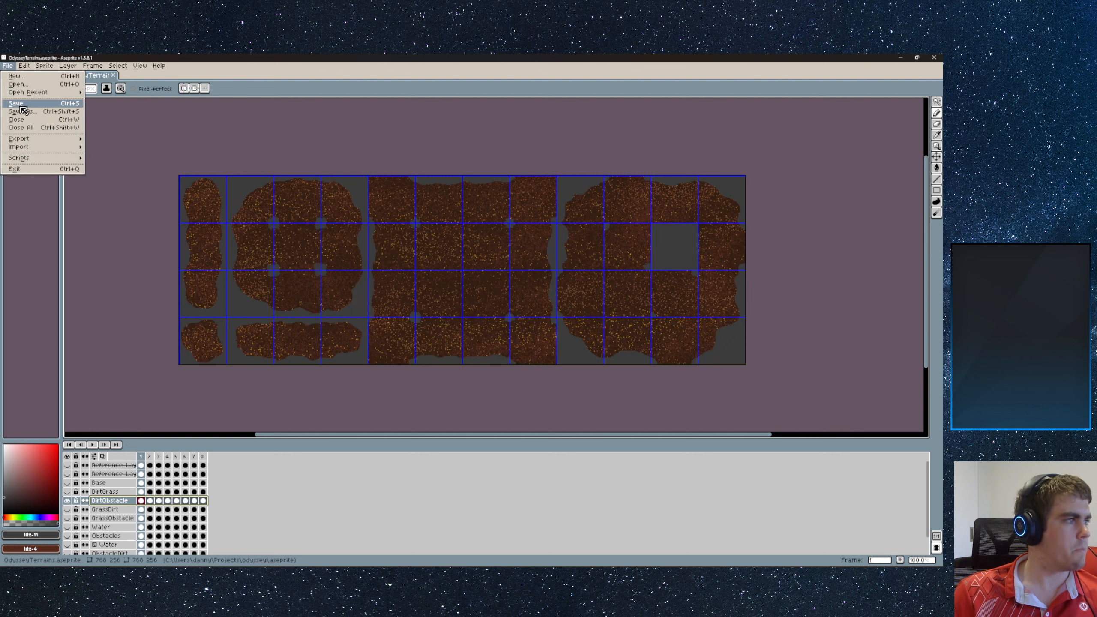
mouse_move(23, 139)
click(129, 141)
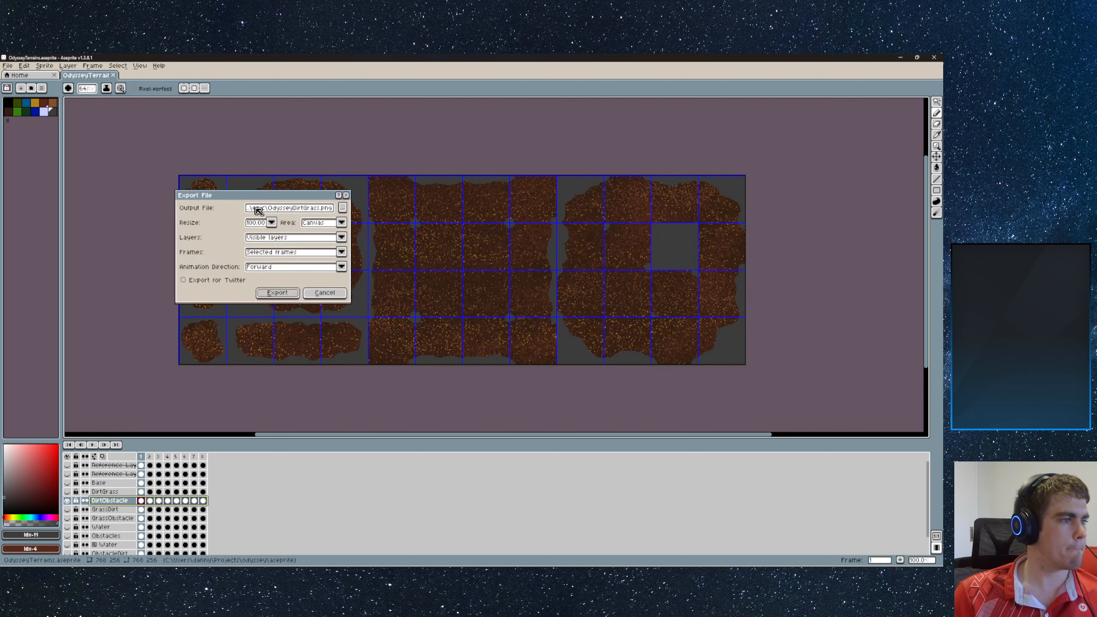
click(305, 209)
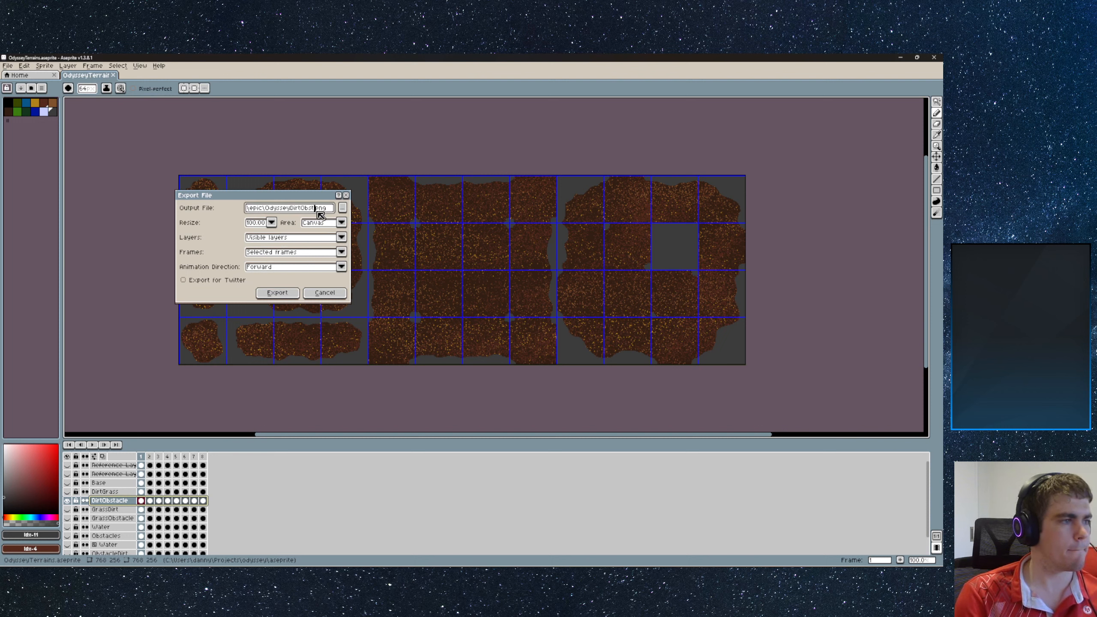
text(Obstacle)
key(Return)
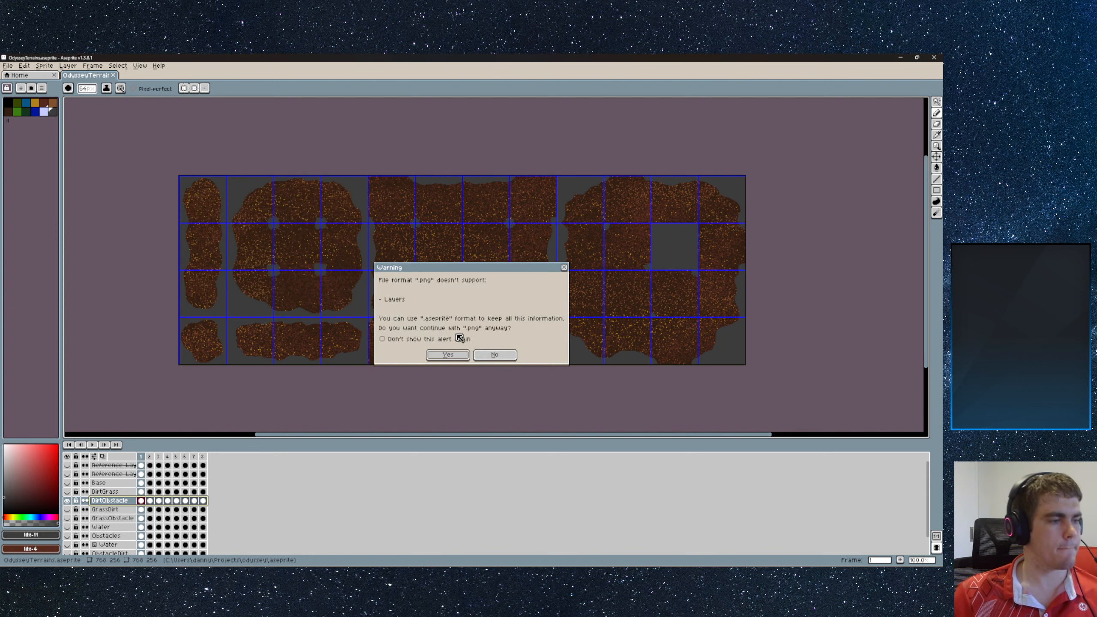
click(451, 355)
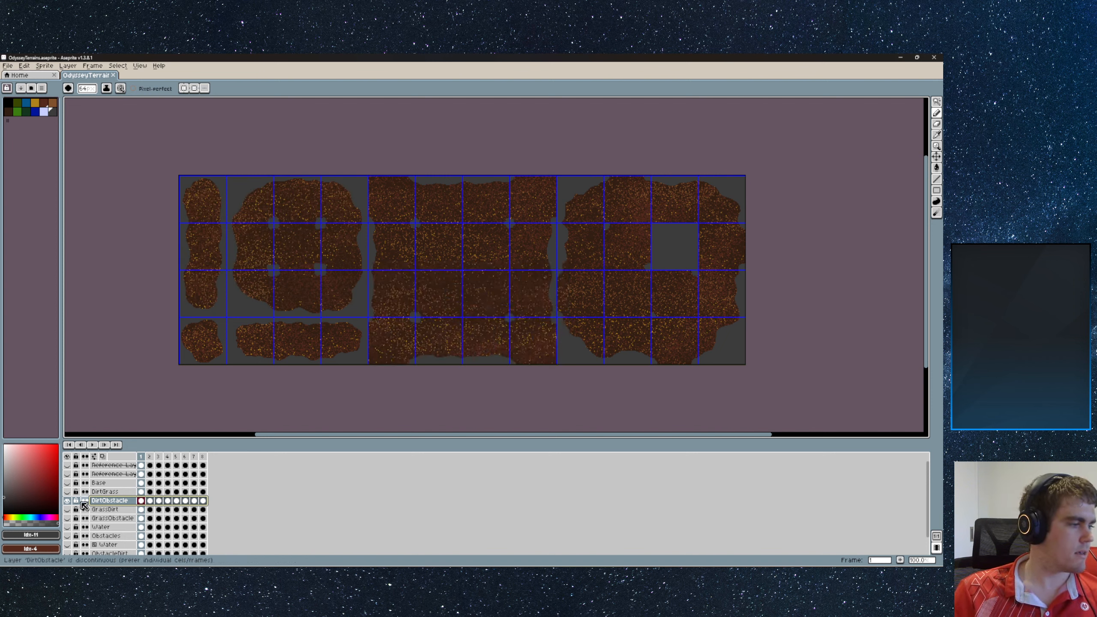
- Hide the DirtObstacle layer and make GrassDirt the active and only visible layer
click(67, 501)
click(102, 517)
click(102, 511)
click(66, 509)
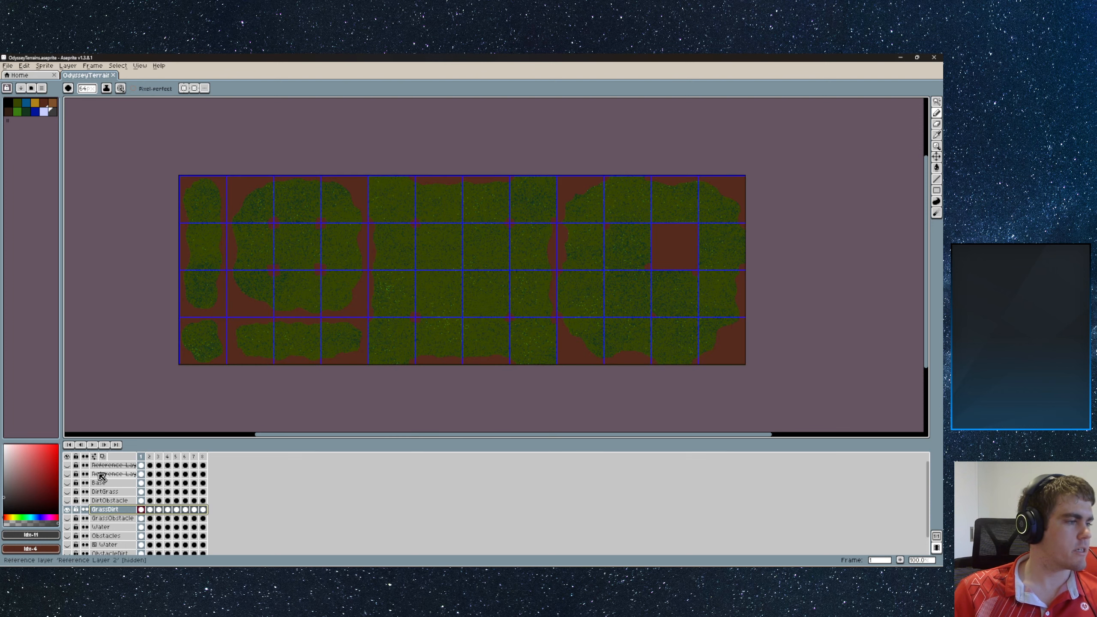
- Export the visible GrassDirt layer as OdysseyGrassDirt.png, continuing with the PNG format
click(7, 65)
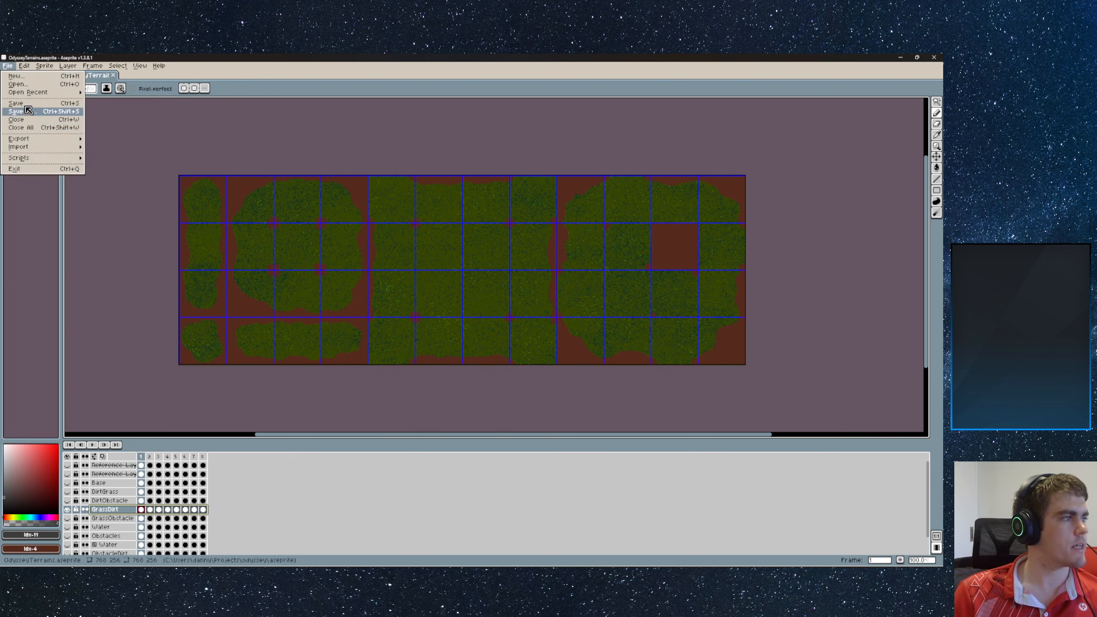
mouse_move(31, 141)
click(117, 144)
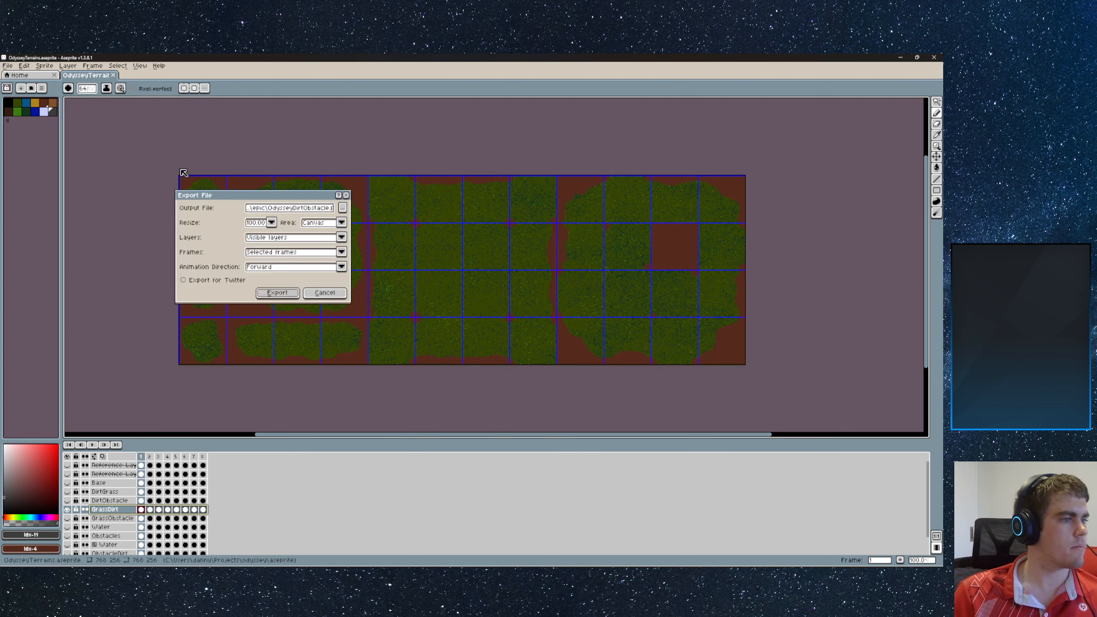
drag(297, 211, 305, 213)
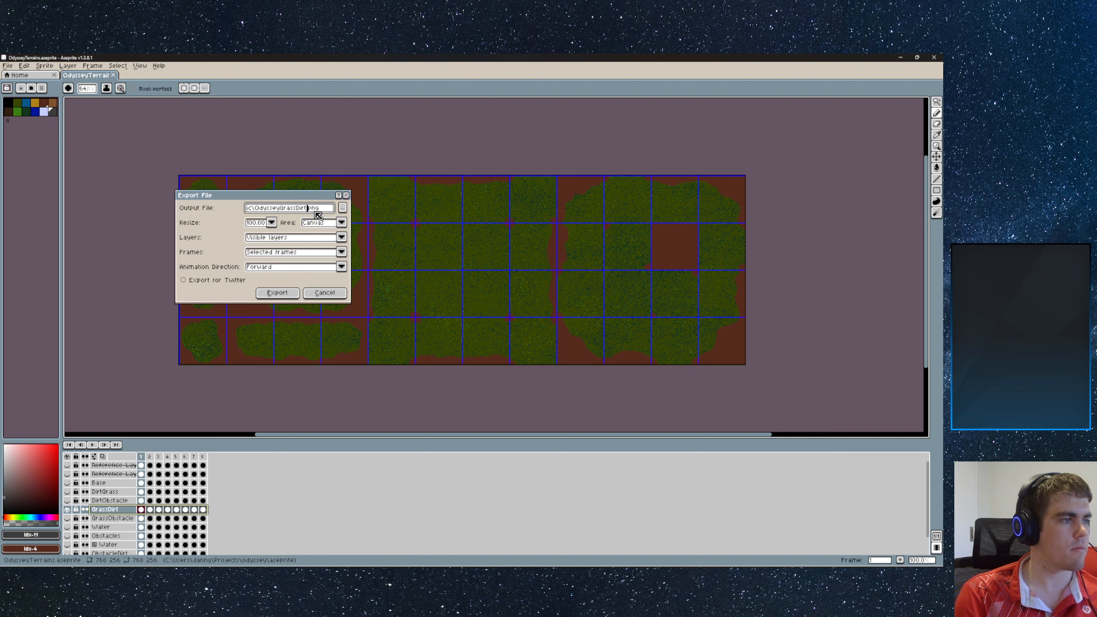
click(278, 292)
click(443, 354)
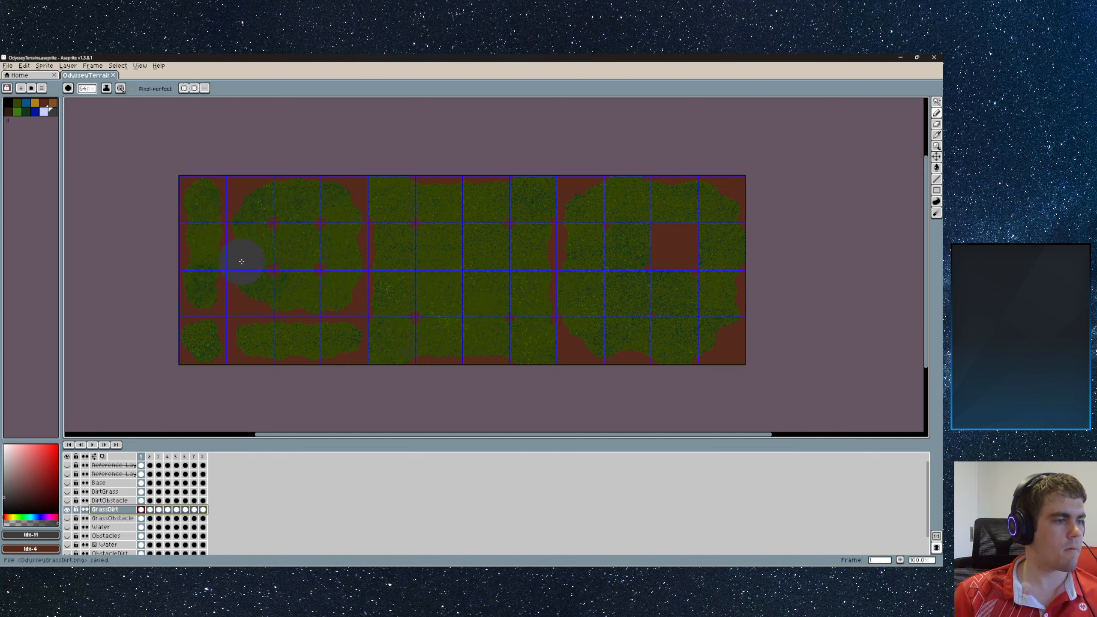
- Make GrassObstacle the active layer, hide GrassDirt, and show only GrassObstacle
click(112, 518)
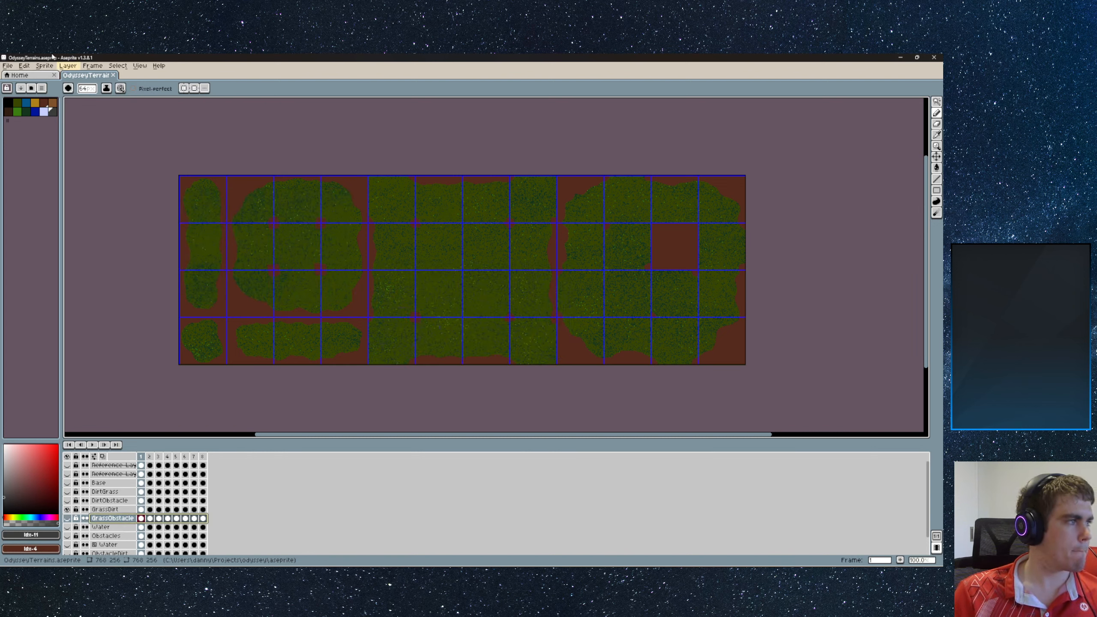
click(9, 66)
click(103, 510)
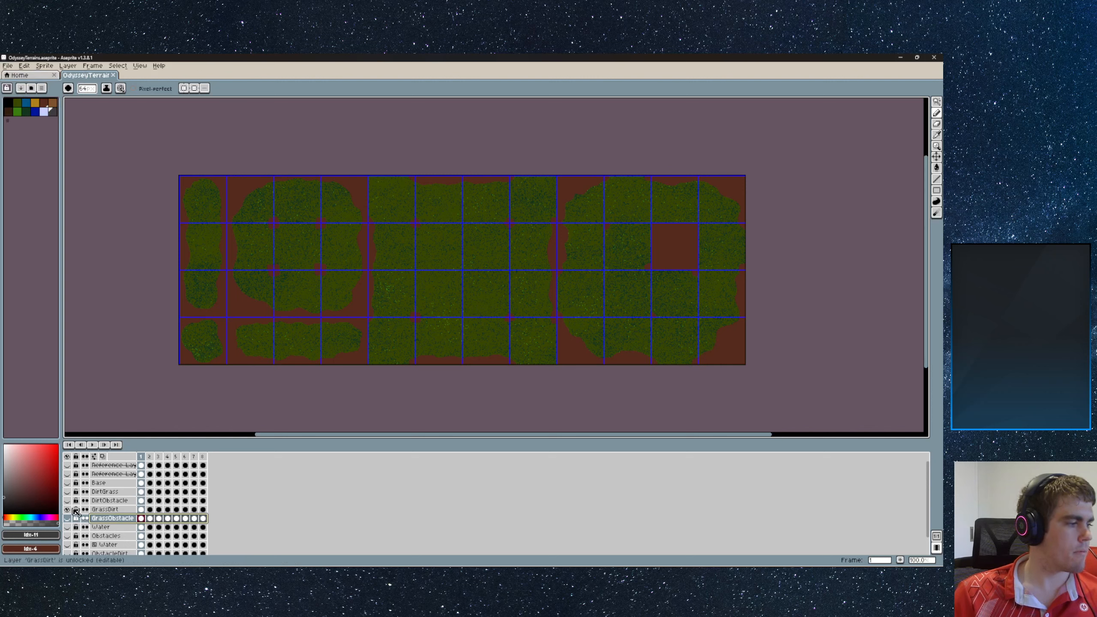
click(67, 510)
click(67, 518)
- Export the visible GrassObstacle layer as OdysseyGrassObstacle.png, continuing with the PNG format
click(8, 65)
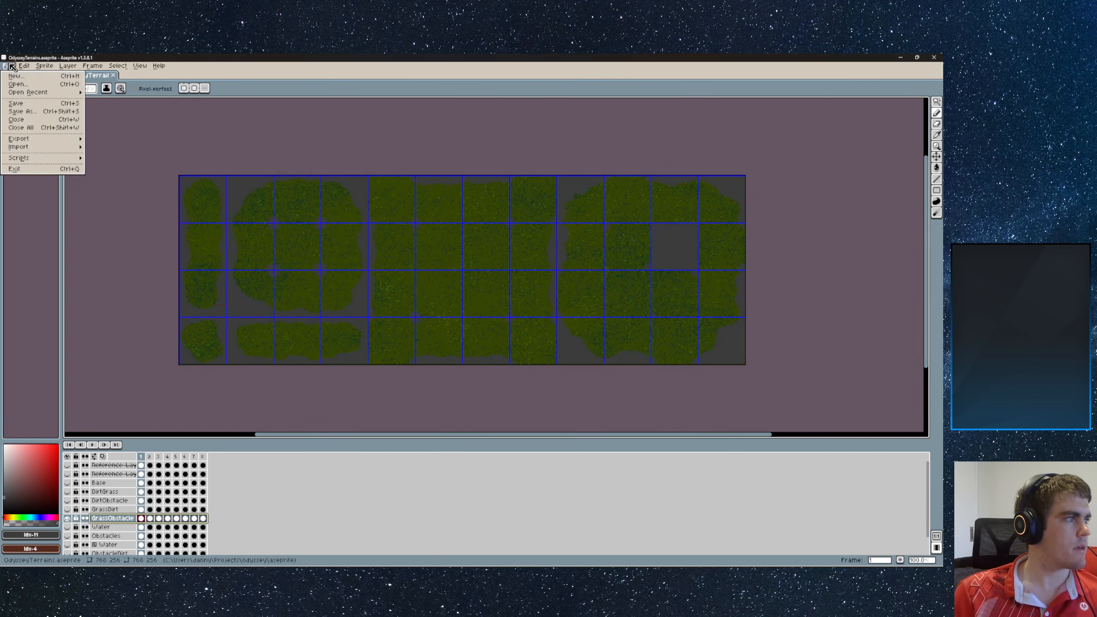
mouse_move(28, 139)
click(129, 139)
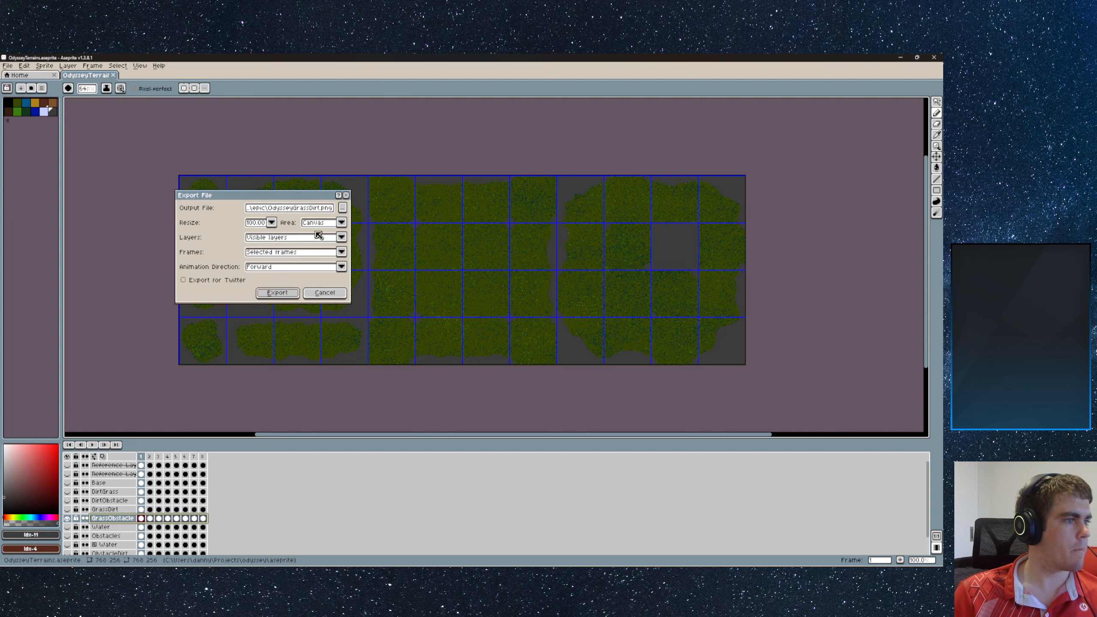
drag(310, 208, 319, 208)
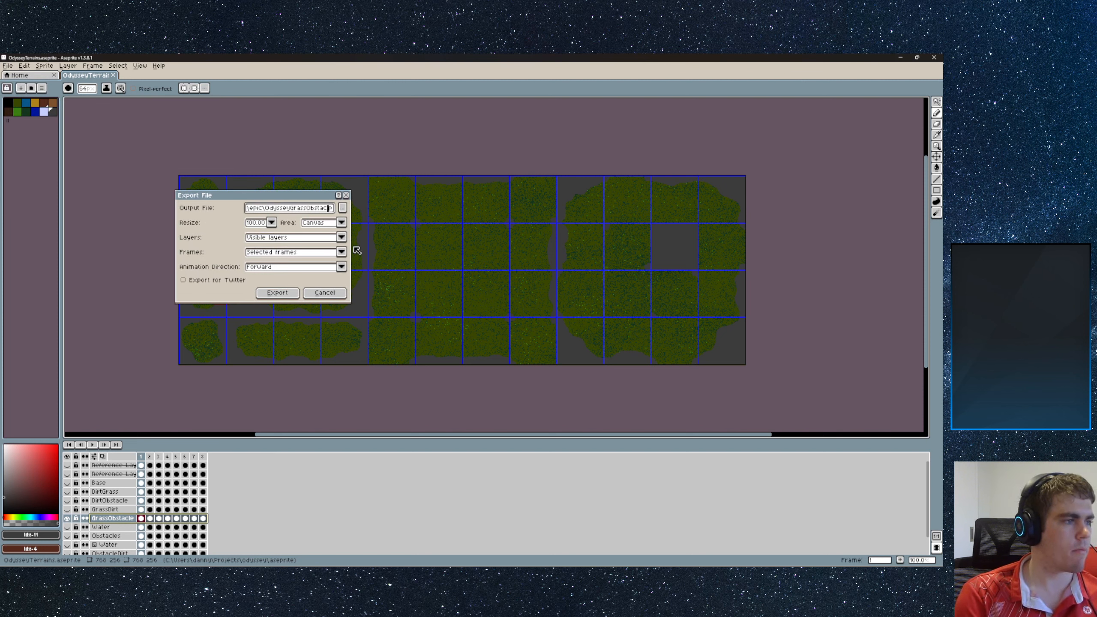
key(Return)
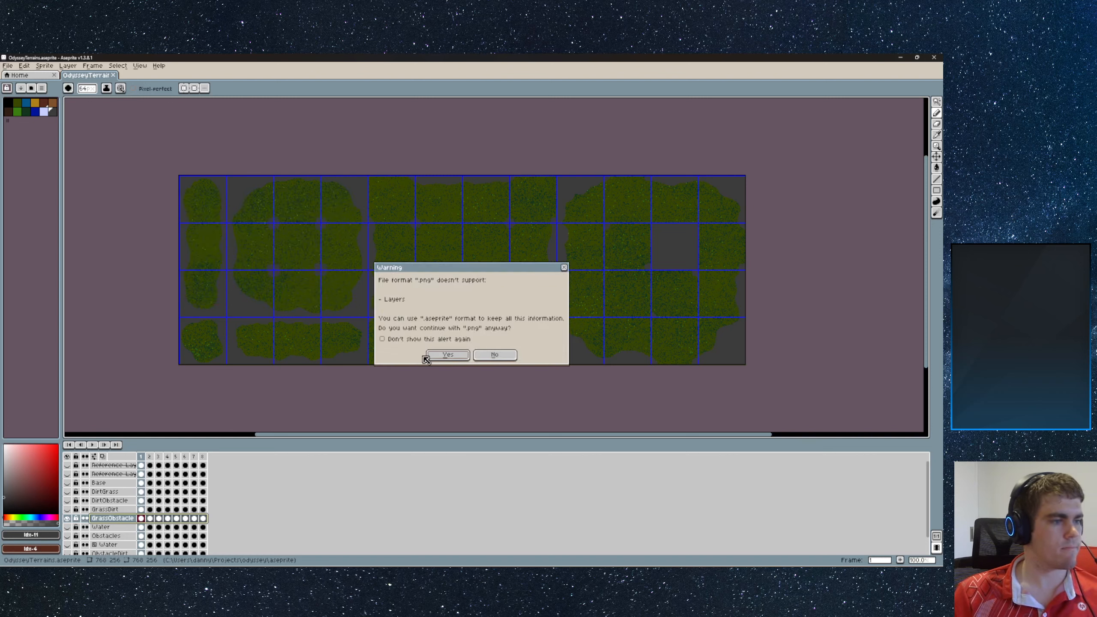
click(443, 358)
- Hide the GrassObstacle layer and make ObstacleDirt the active and only visible layer
scroll(128, 518, down, 3)
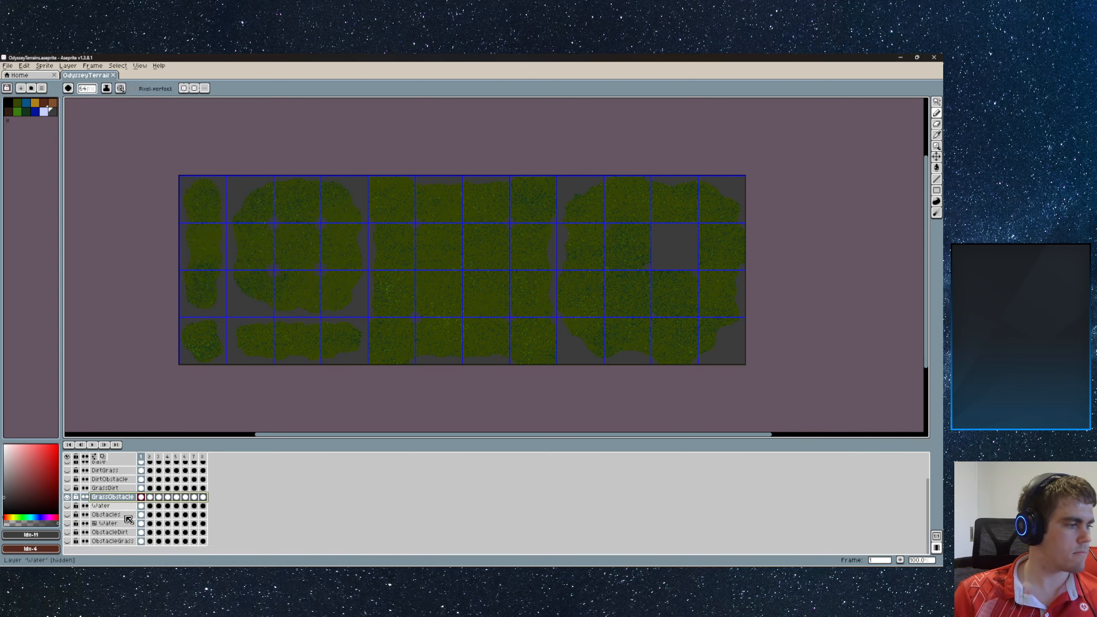
click(67, 497)
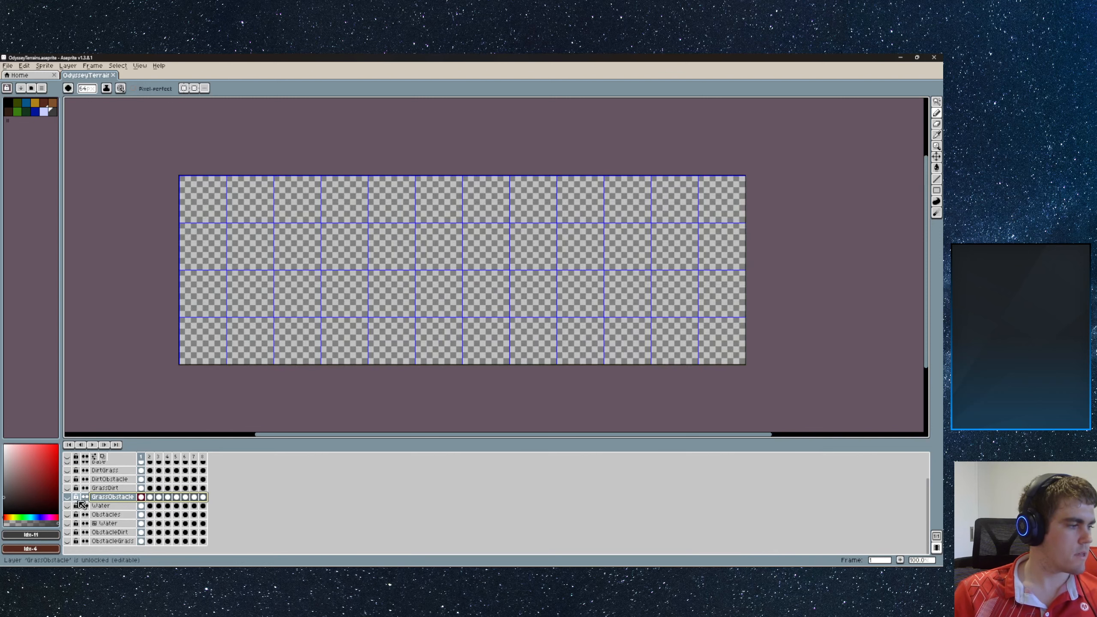
click(125, 532)
click(67, 532)
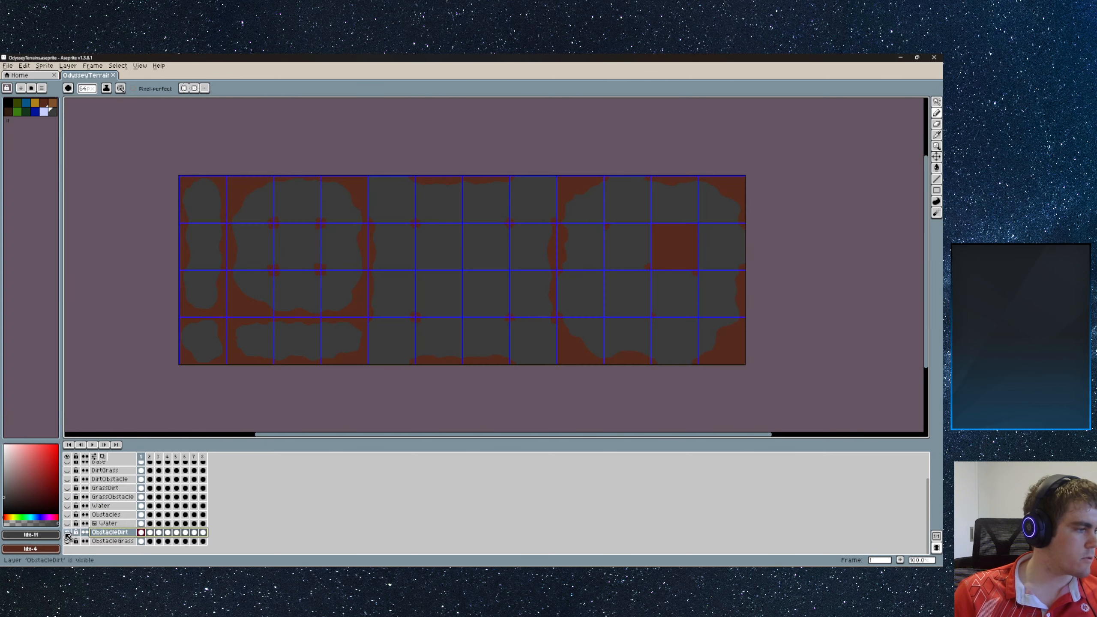
- Export the visible ObstacleDirt layer as OdysseyObstacleDirt.png, continuing with the PNG format
click(10, 68)
mouse_move(32, 140)
click(113, 140)
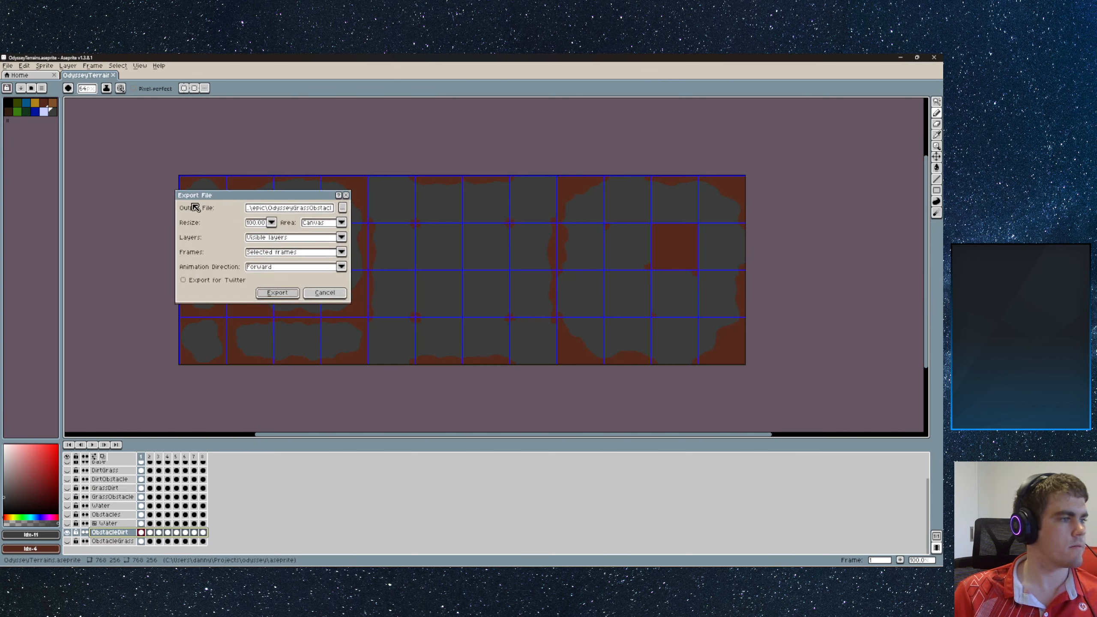
click(302, 210)
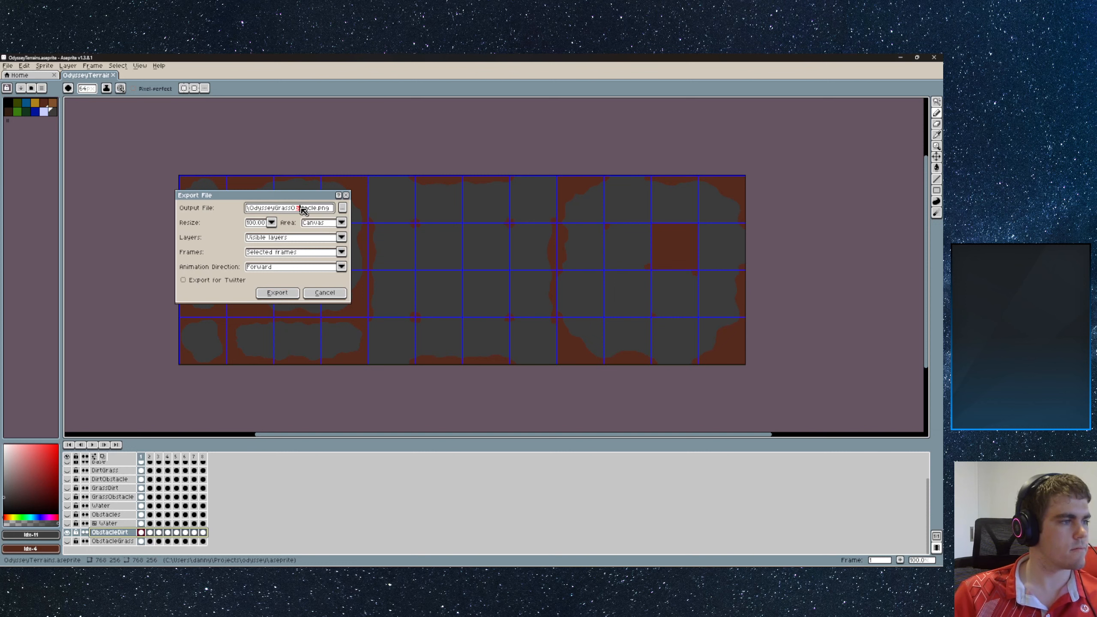
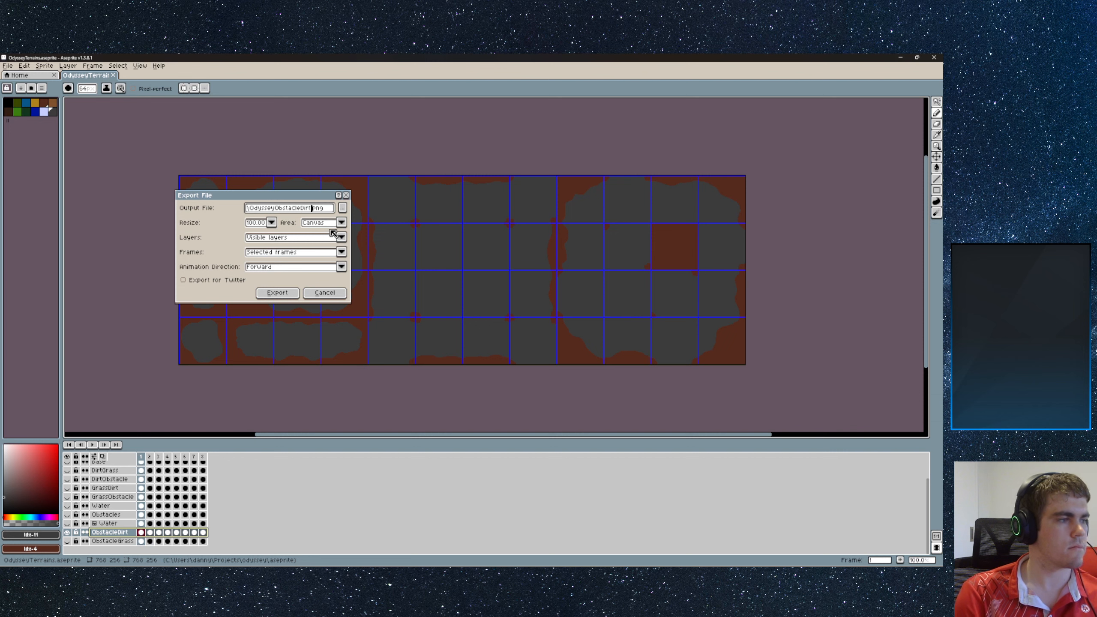
key(Return)
key(Return)
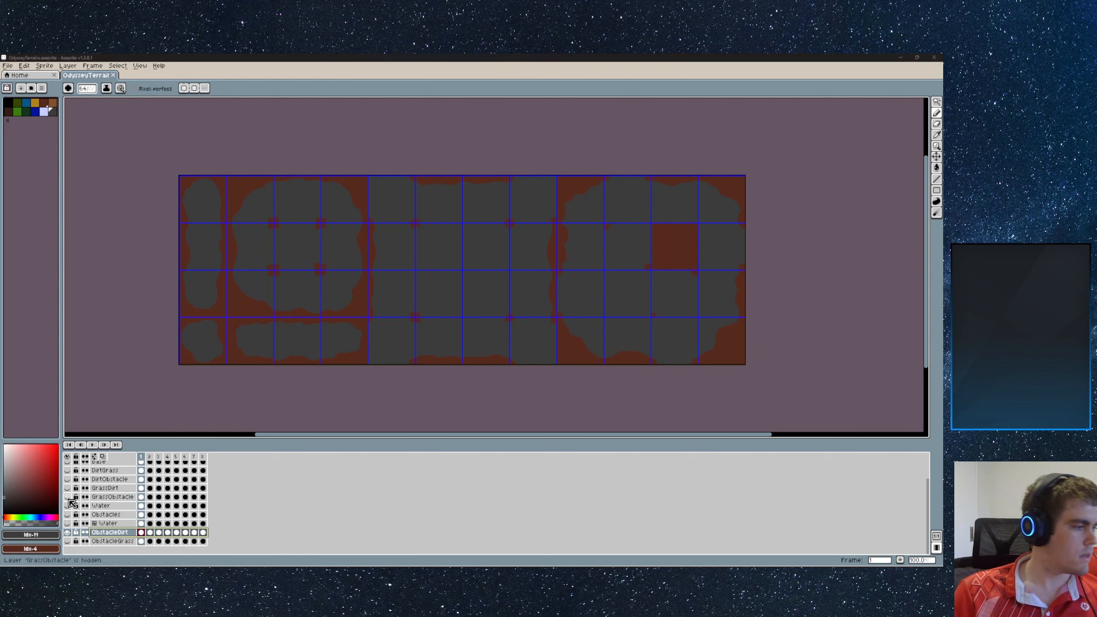
- Make ObstacleGrass the active layer, hide ObstacleDirt, and show only ObstacleGrass
click(110, 542)
click(67, 532)
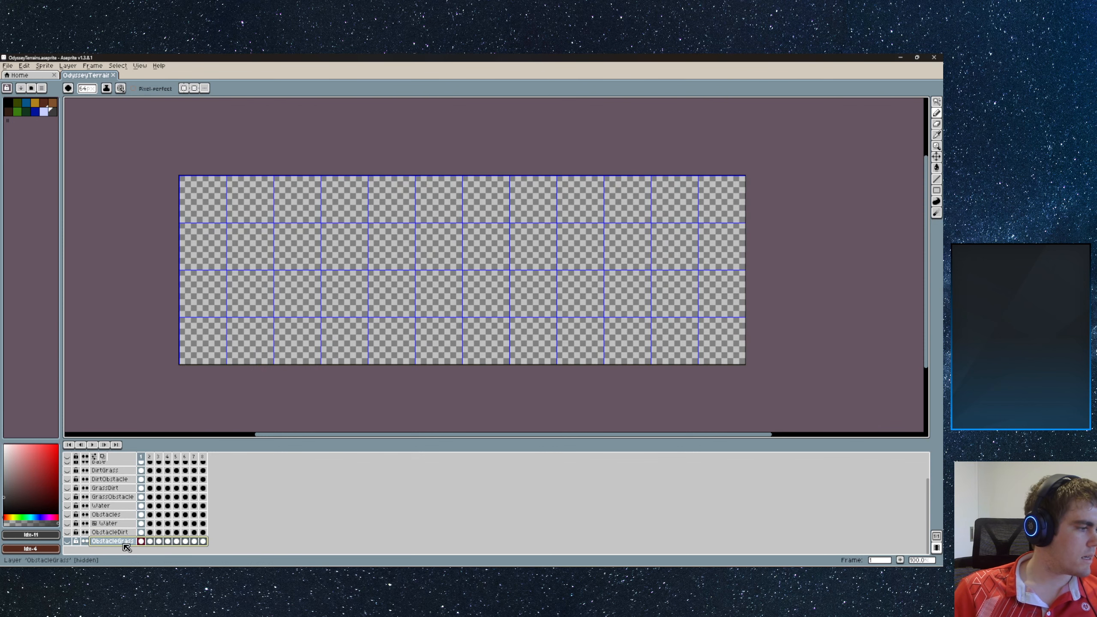
click(67, 542)
- Export the visible ObstacleGrass layer as OdysseyObstacleGrass.png, continuing with the PNG format
mouse_move(38, 142)
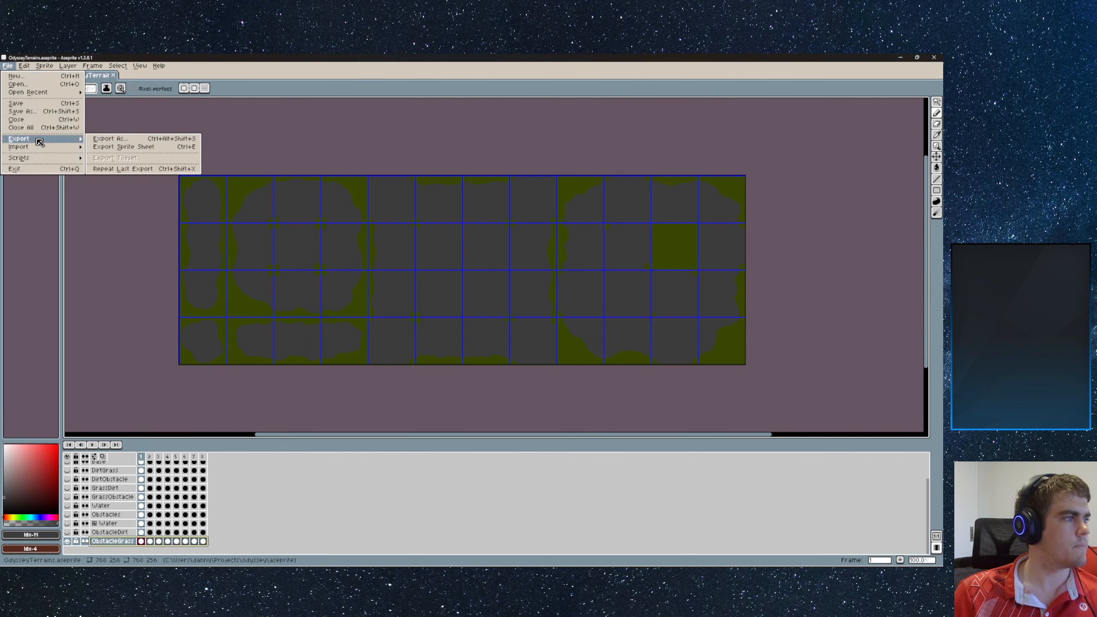
click(138, 139)
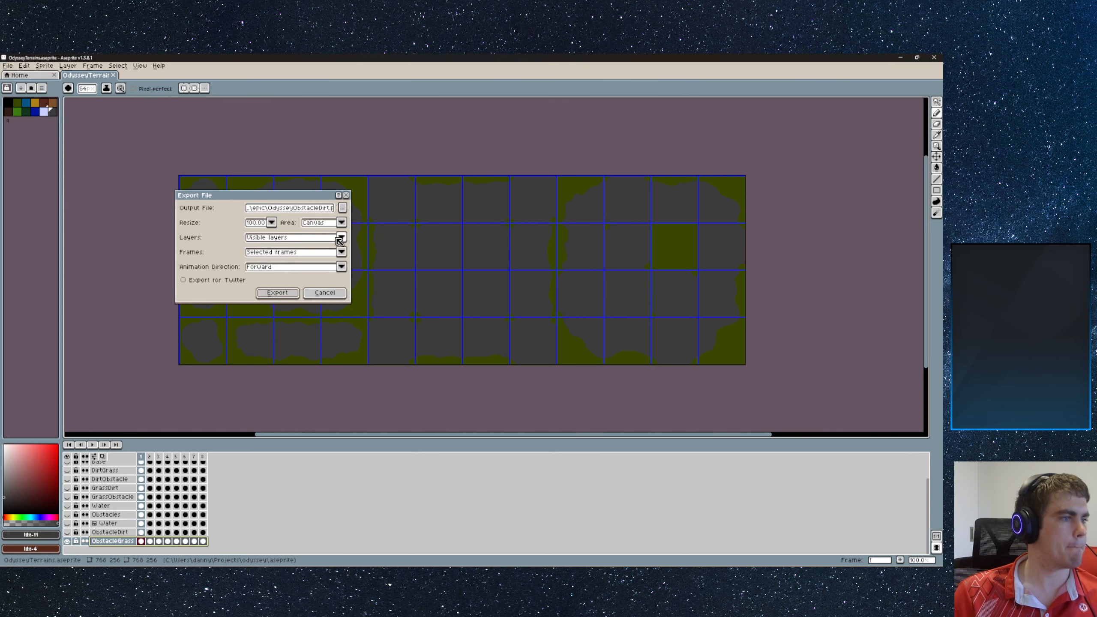
click(324, 208)
drag(316, 209, 307, 209)
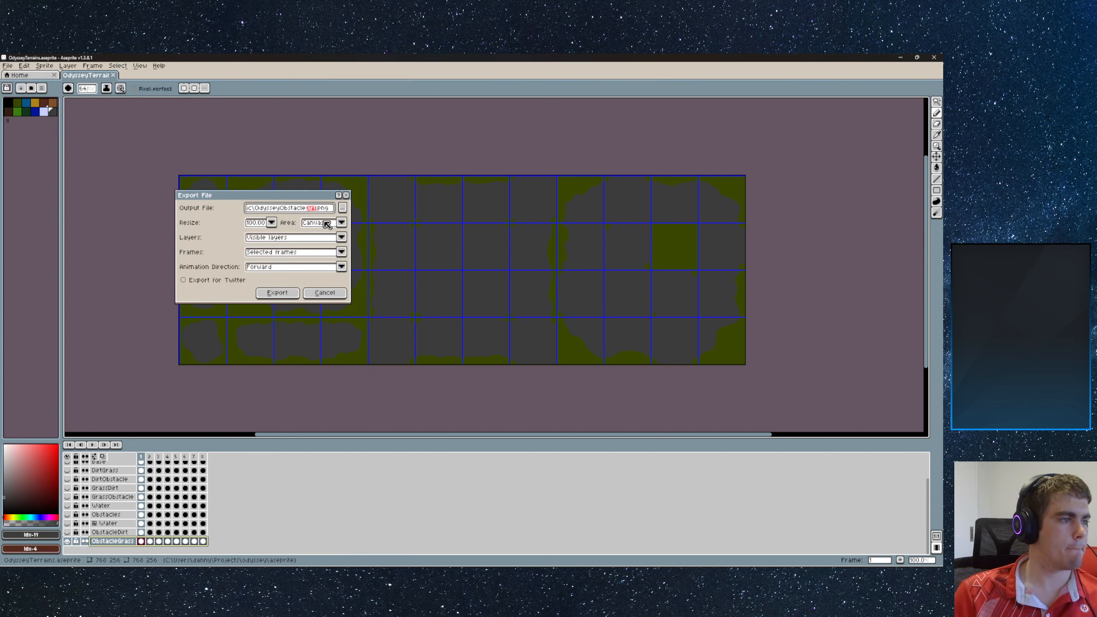
text(Grass)
key(Return)
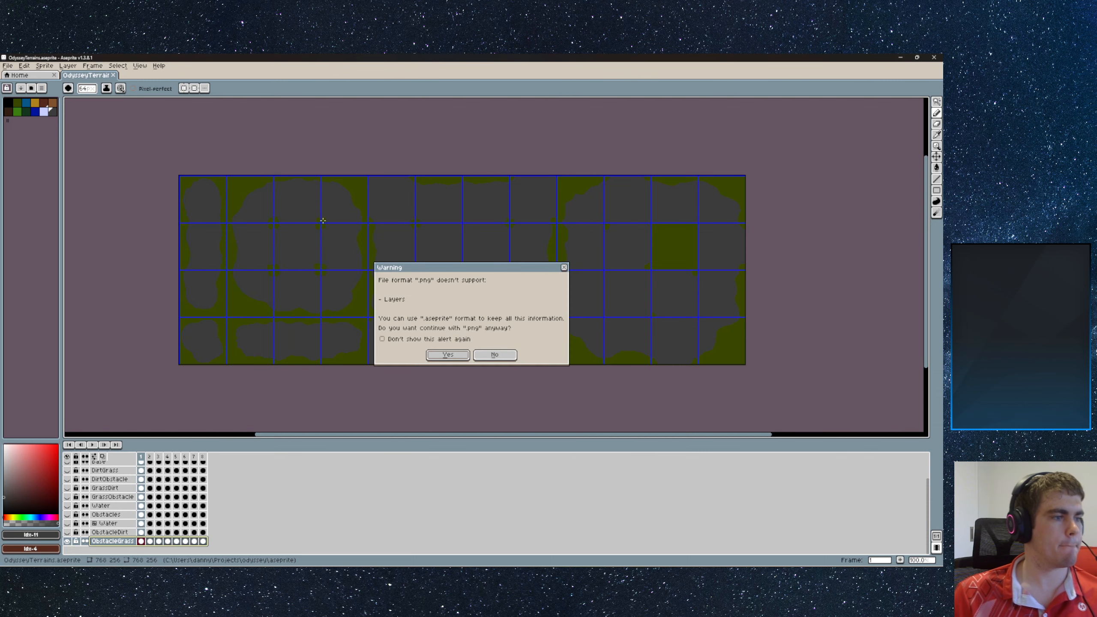
click(440, 356)
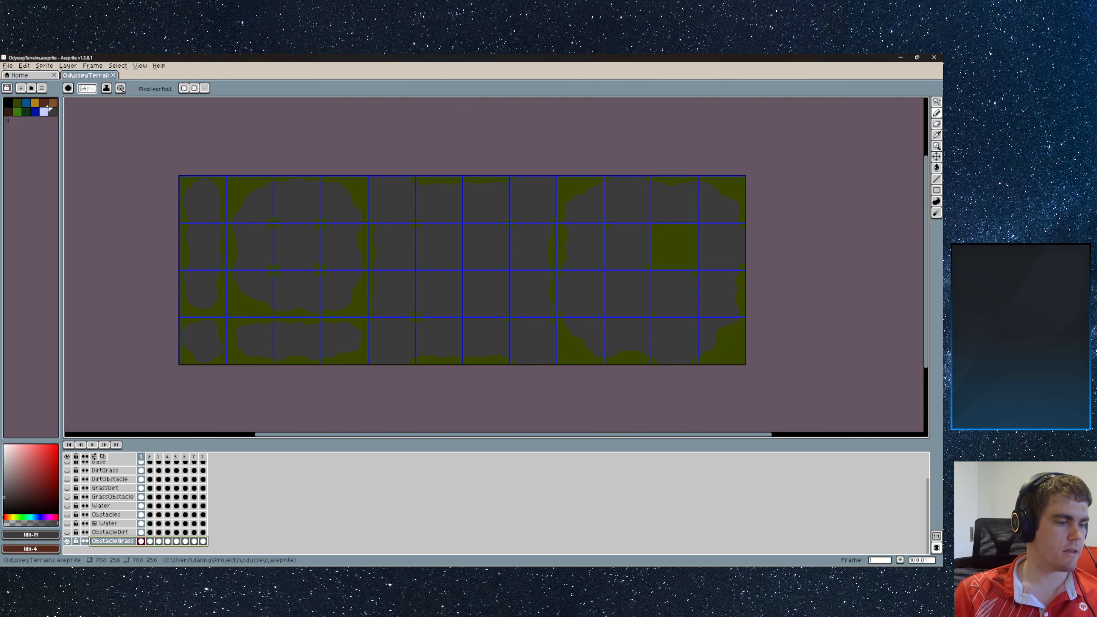
- Switch to Godot and examine the imported terrain PNGs, including the Dirt, Grass and Obstacle combinations, along with the ground map
key(alt+Tab)
scroll(80, 445, down, 4)
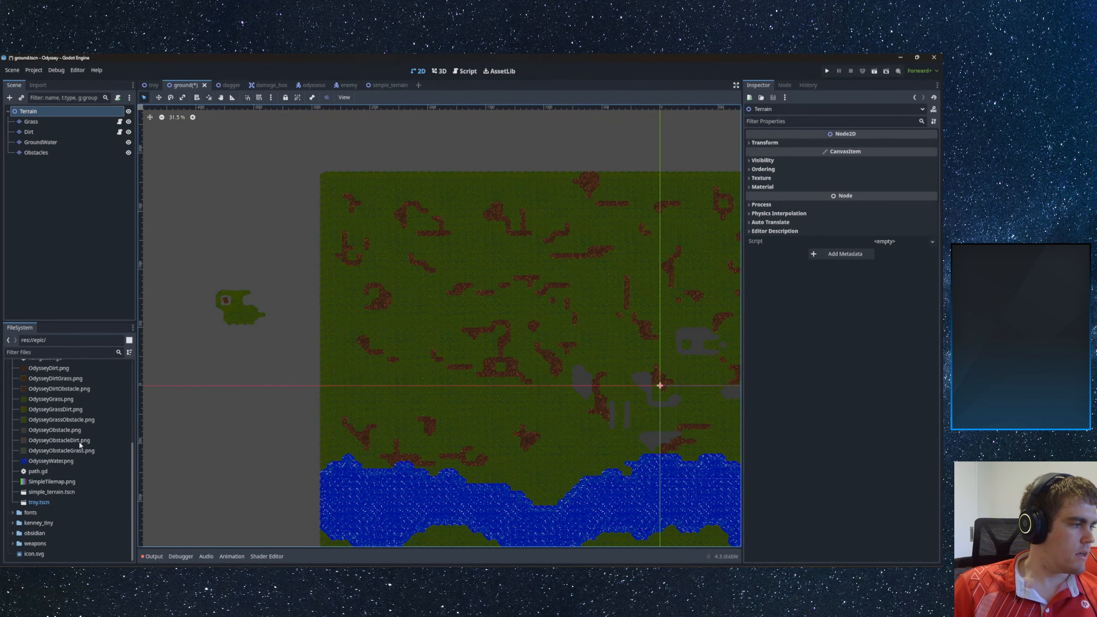
click(51, 371)
click(51, 380)
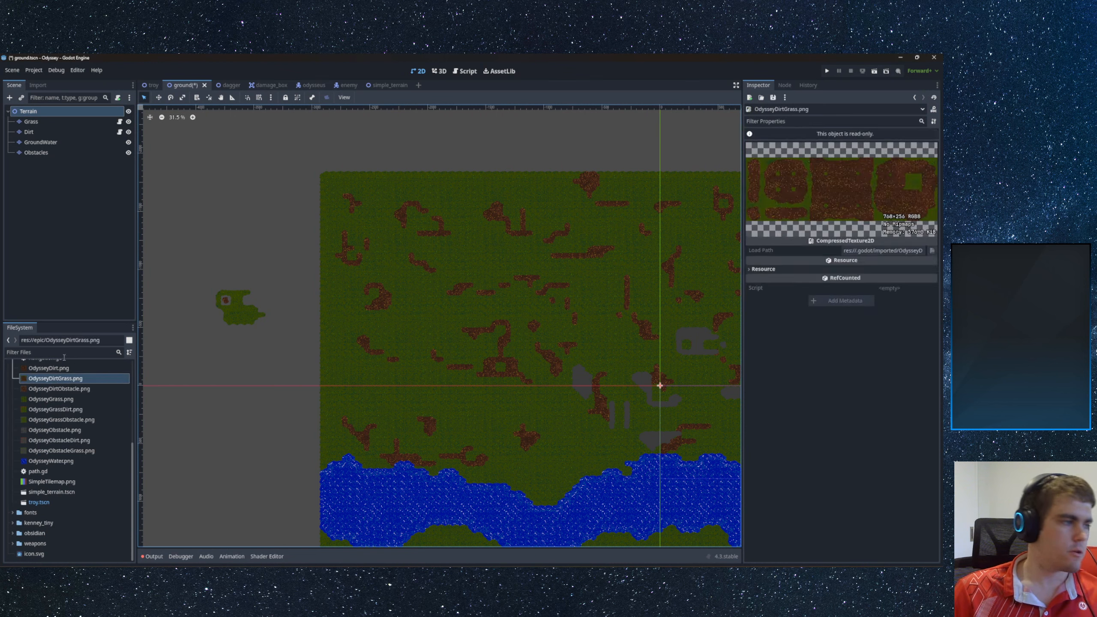
click(48, 389)
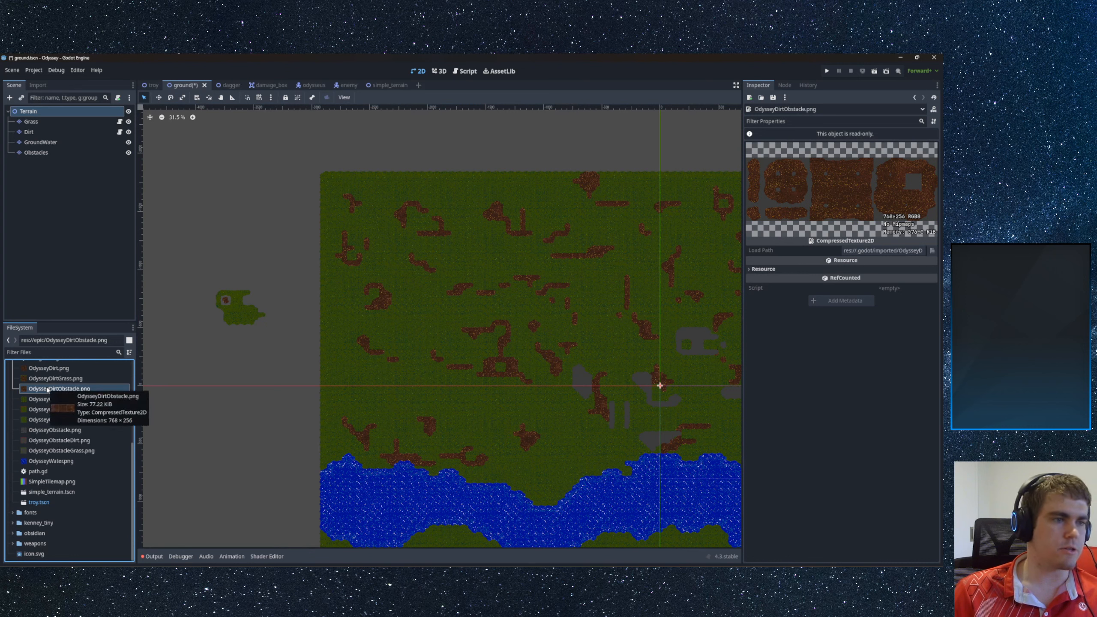
click(49, 400)
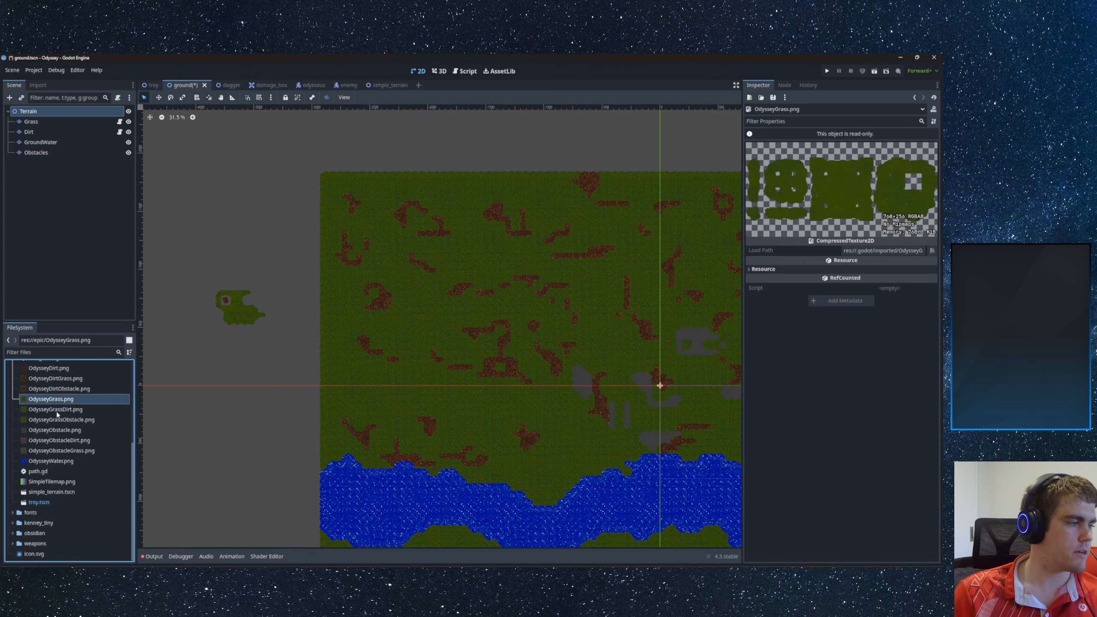
click(58, 409)
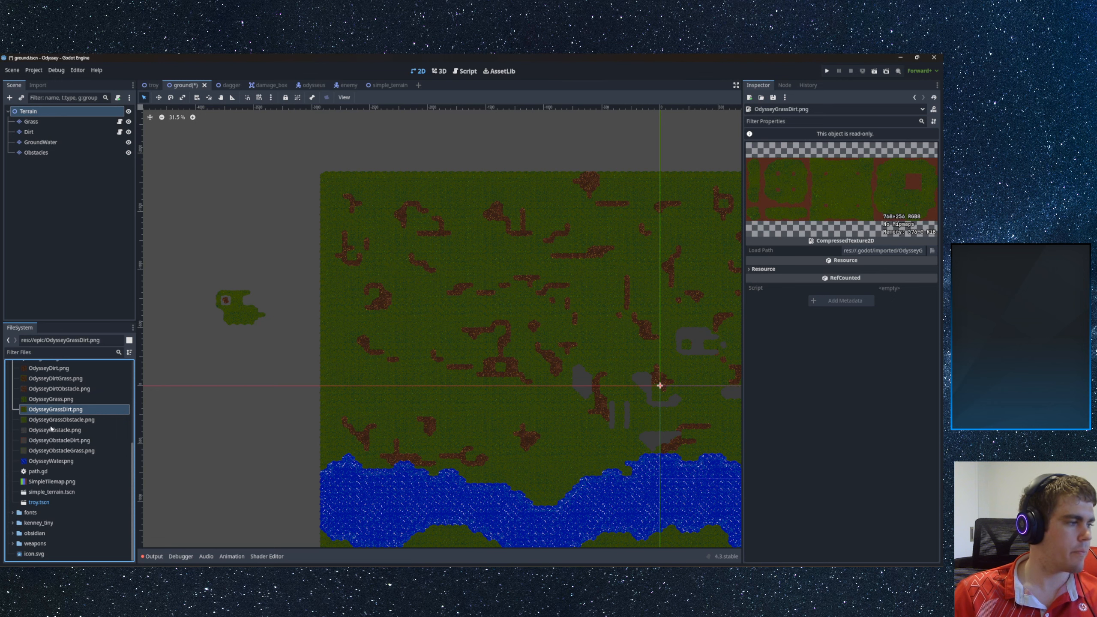
click(56, 420)
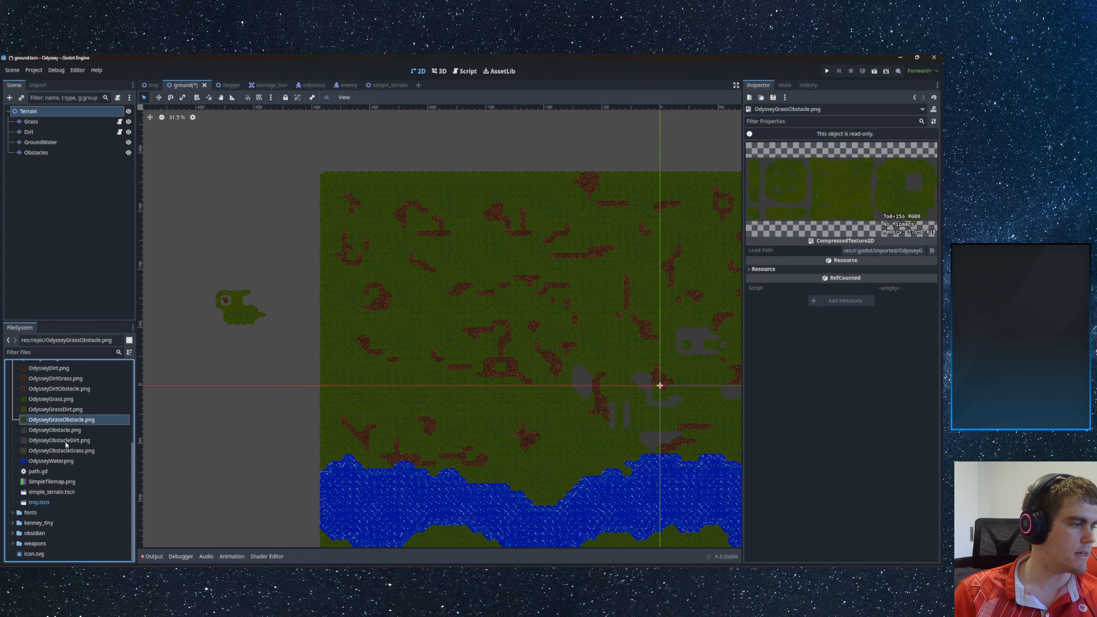
click(67, 441)
click(73, 452)
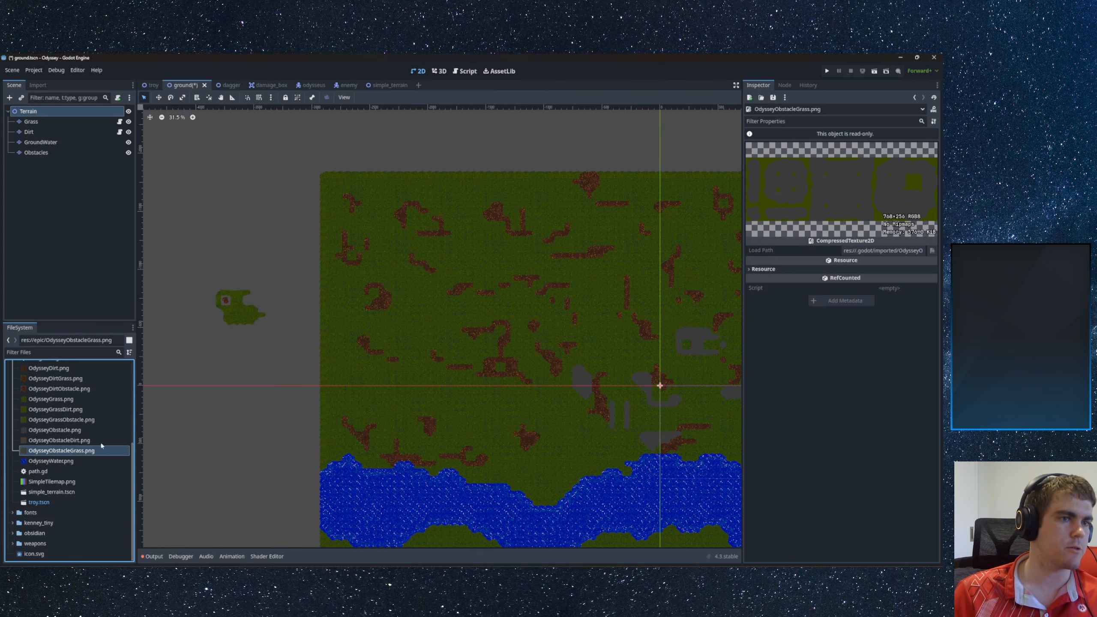
scroll(255, 310, down, 5)
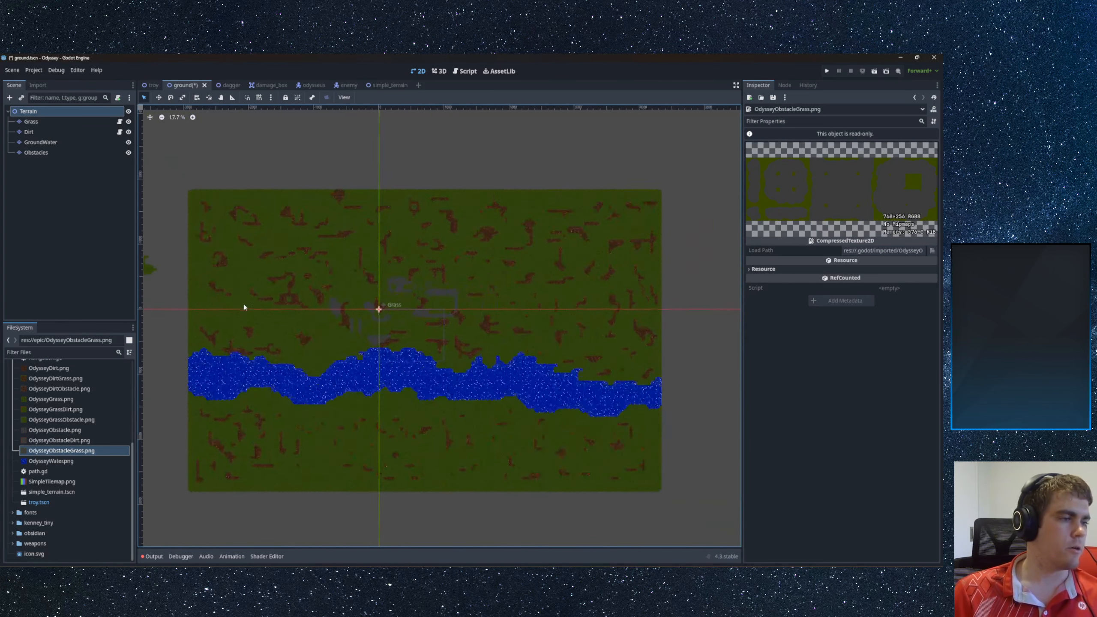
scroll(243, 308, down, 3)
middle_drag(244, 308, 332, 320)
- Try to save the root Terrain node's branch as a separate scene
click(29, 111)
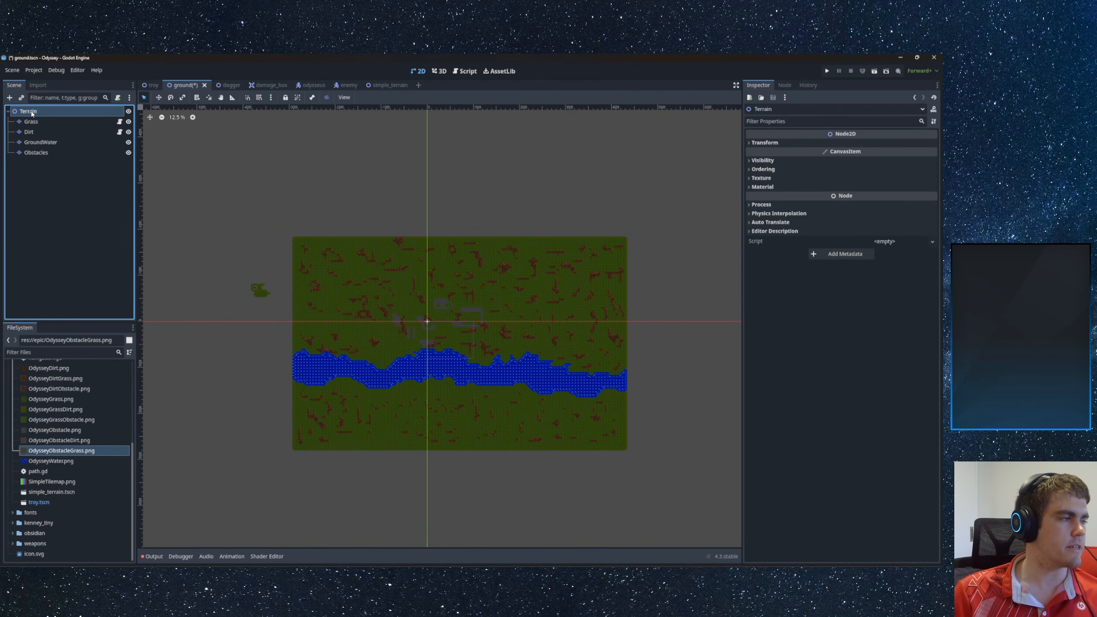
scroll(81, 479, up, 3)
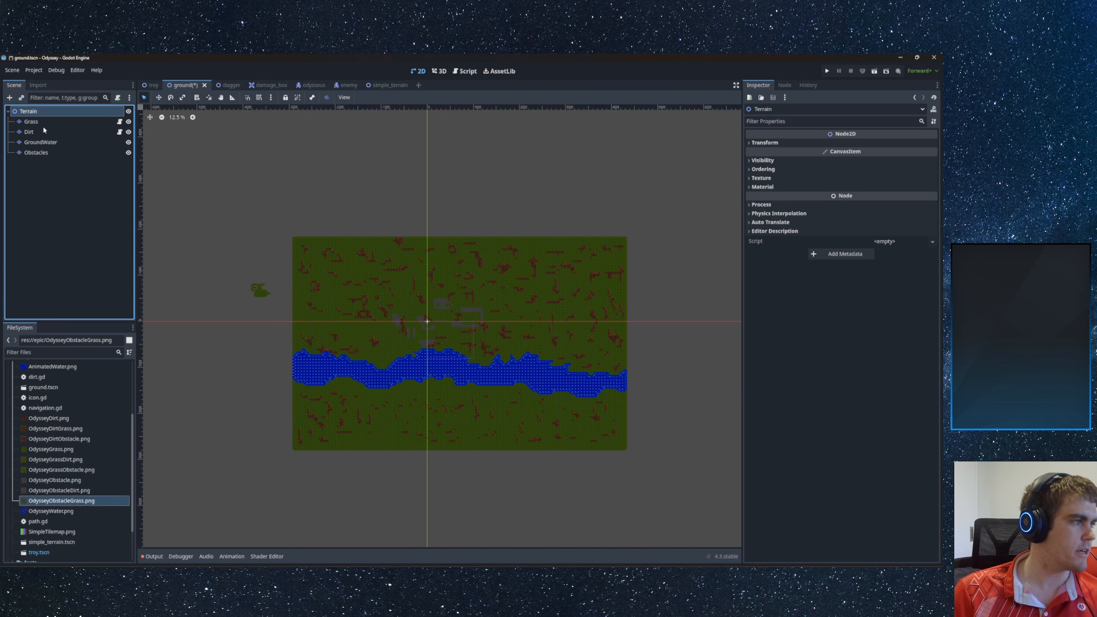
right_click(39, 111)
click(44, 214)
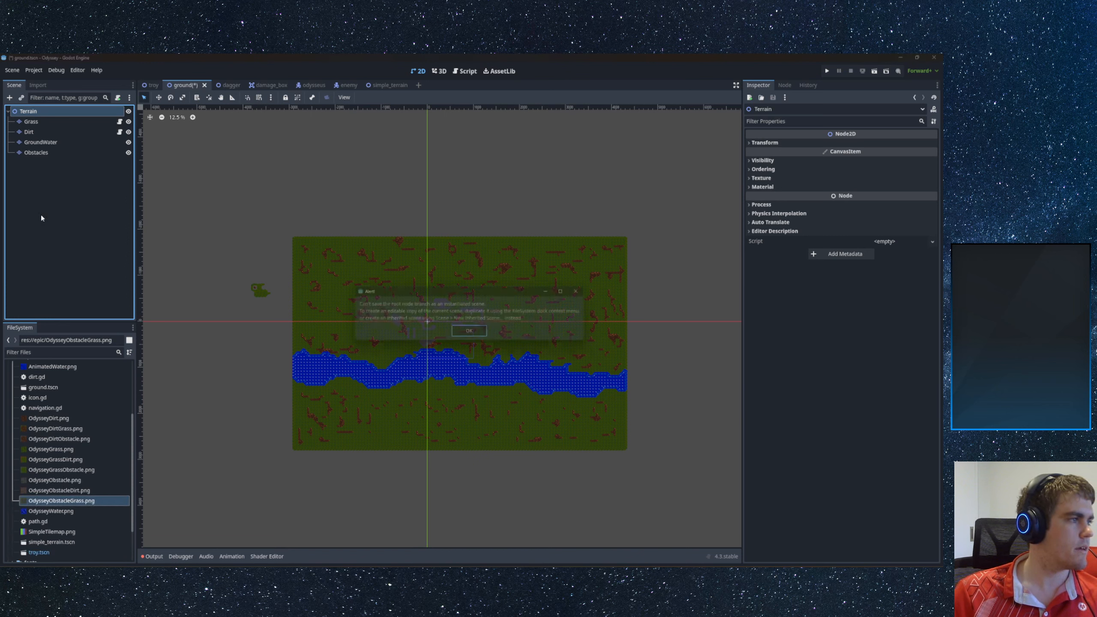
click(472, 333)
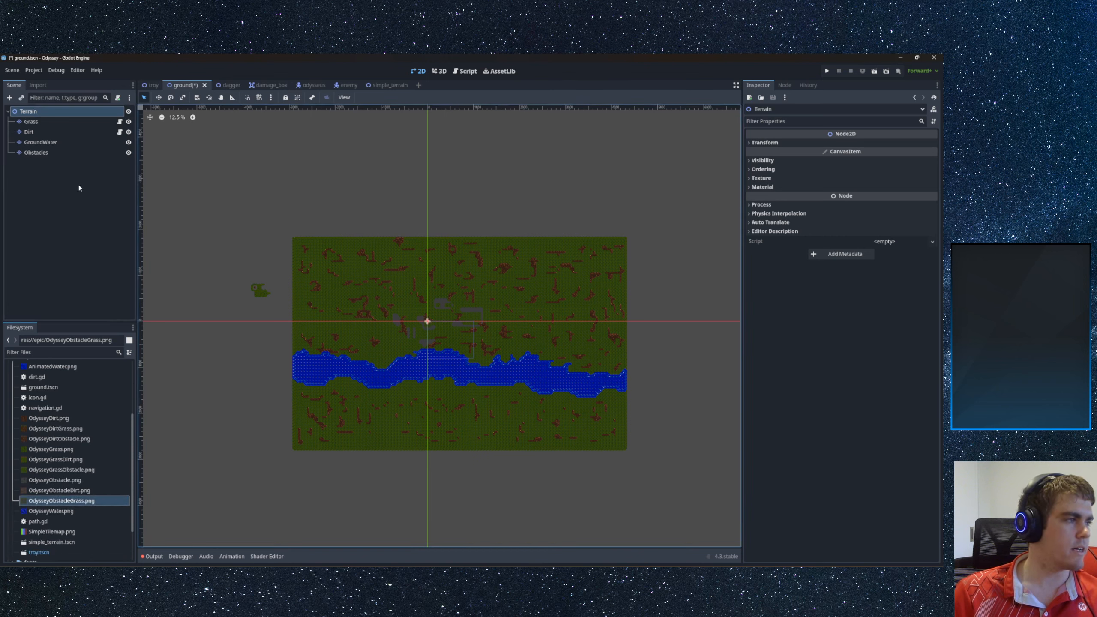
- Delete the Grass, Dirt, GroundWater and Obstacles child nodes from the Terrain node
click(41, 154)
shift+click(38, 122)
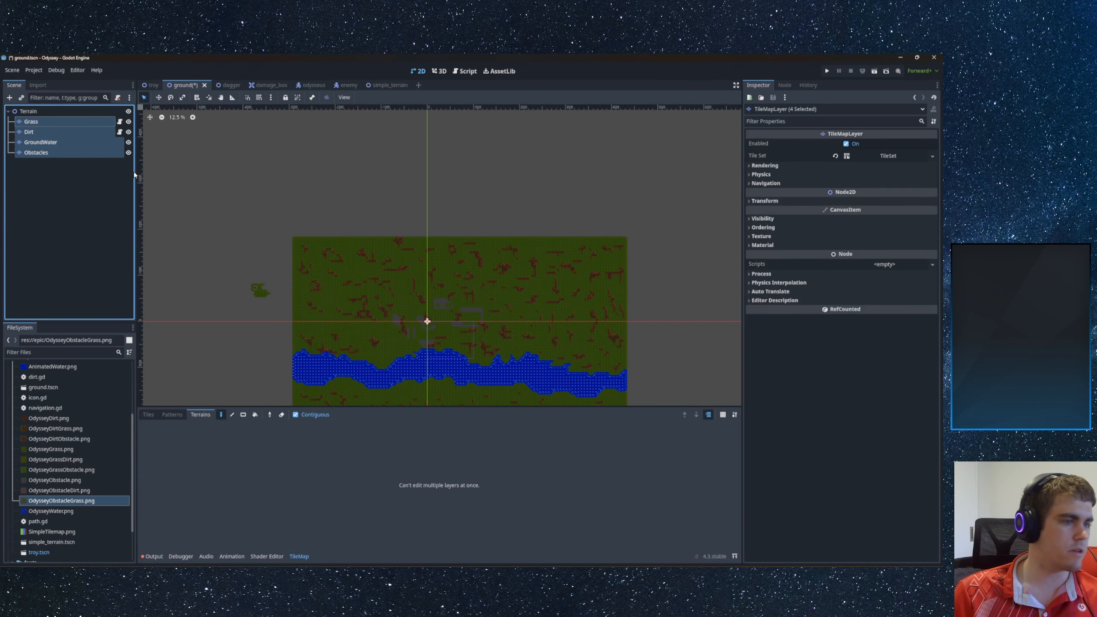
key(Delete)
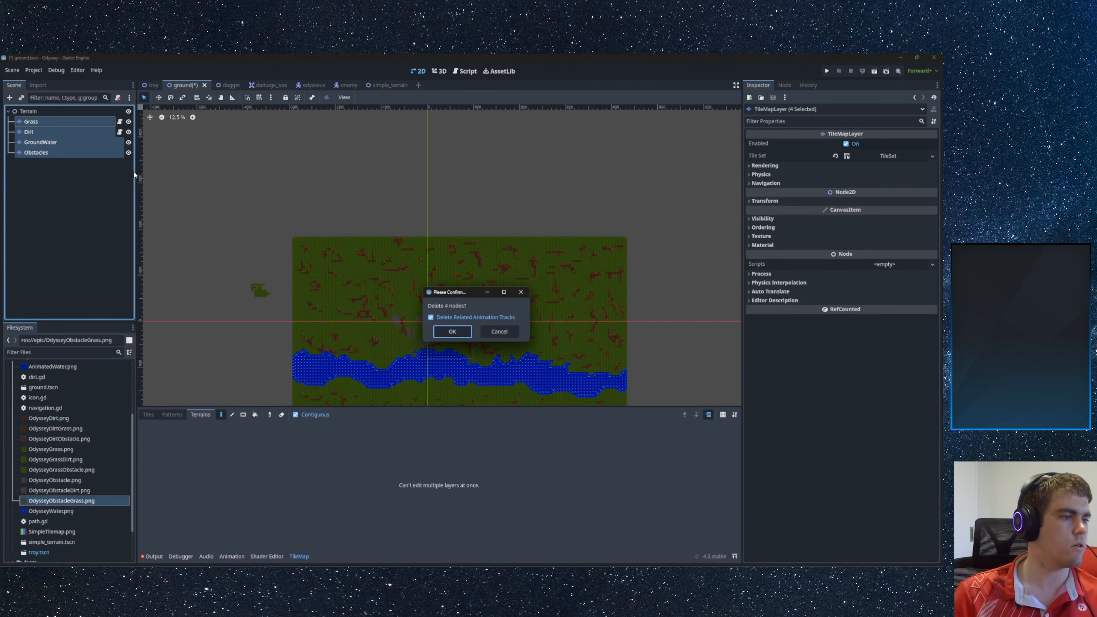
click(470, 332)
- Change the type of the Terrain root node to TileMapLayer
right_click(34, 112)
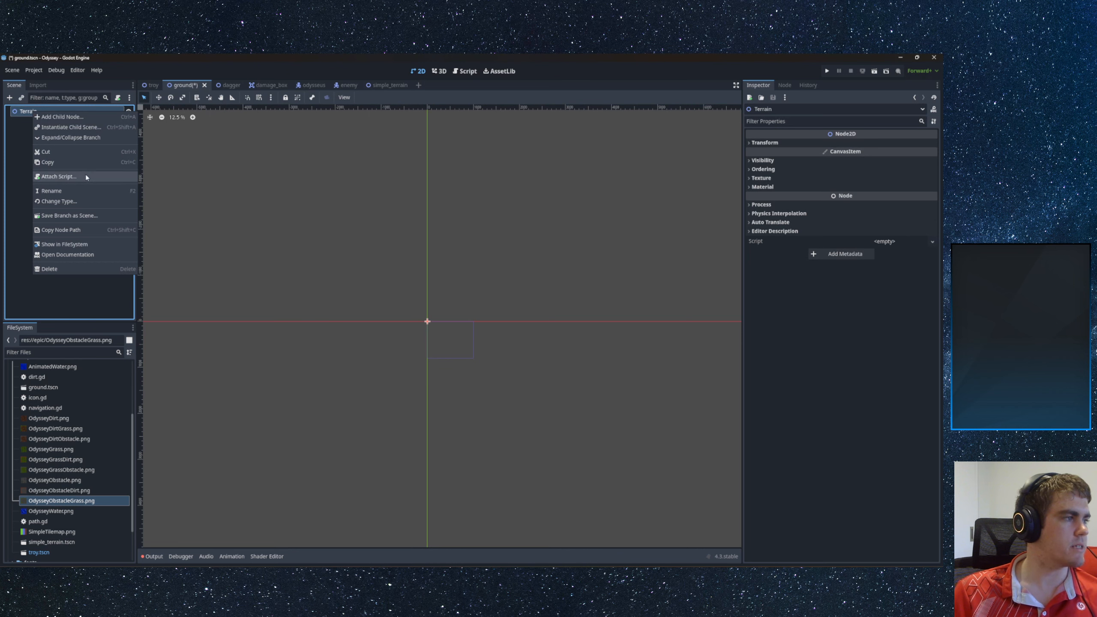
click(65, 201)
text(Tilemap)
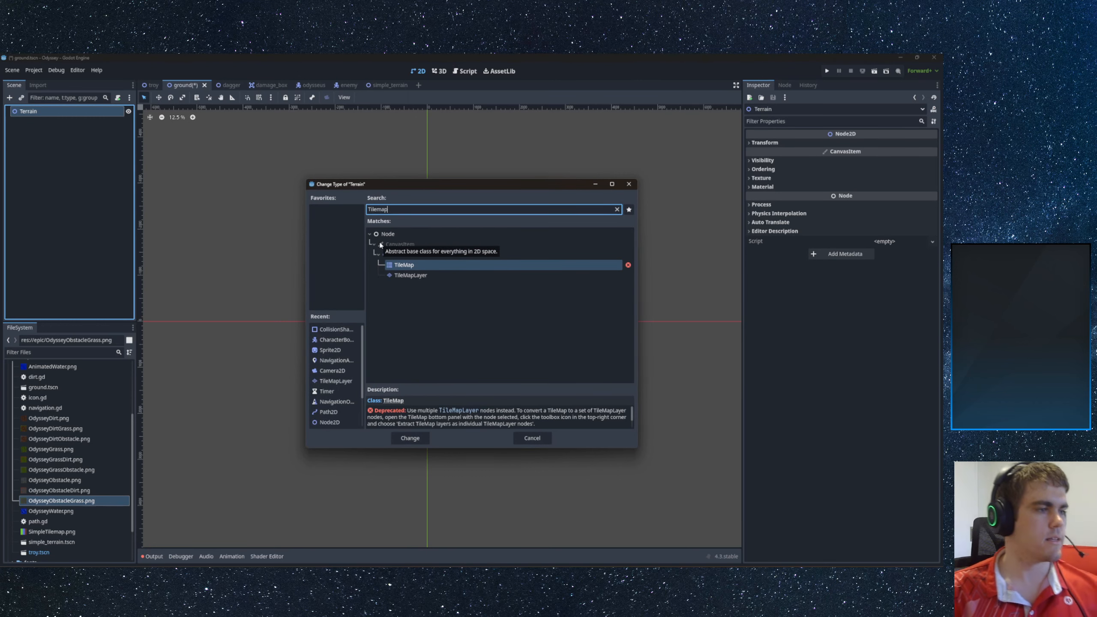
key(Down)
key(Return)
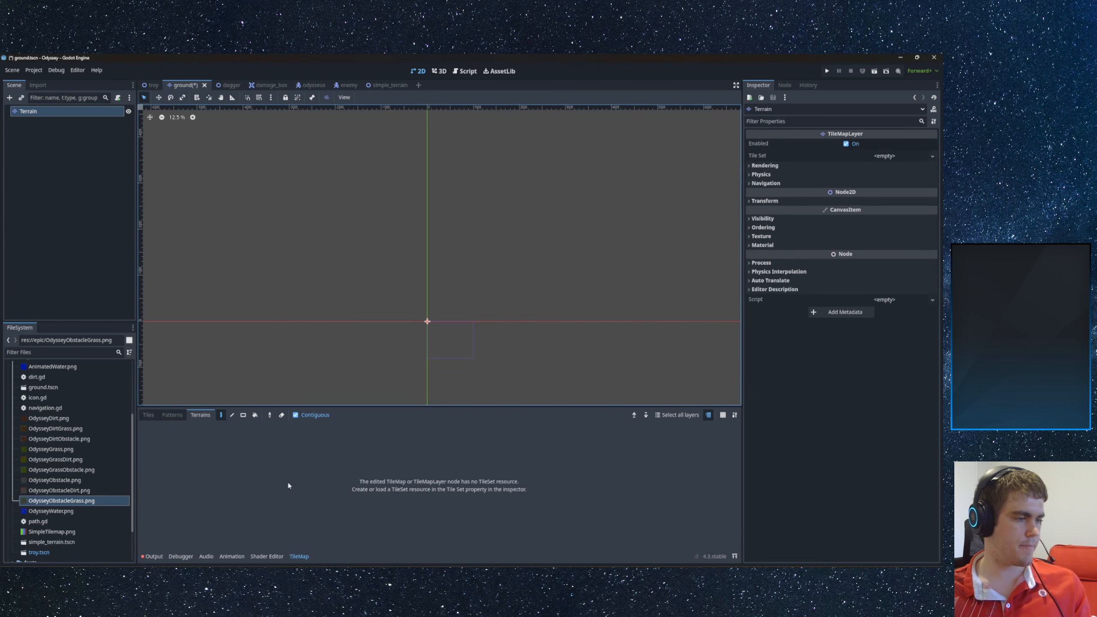
- Create a new TileSet for the Terrain layer and show it in the TileSet editor
click(148, 415)
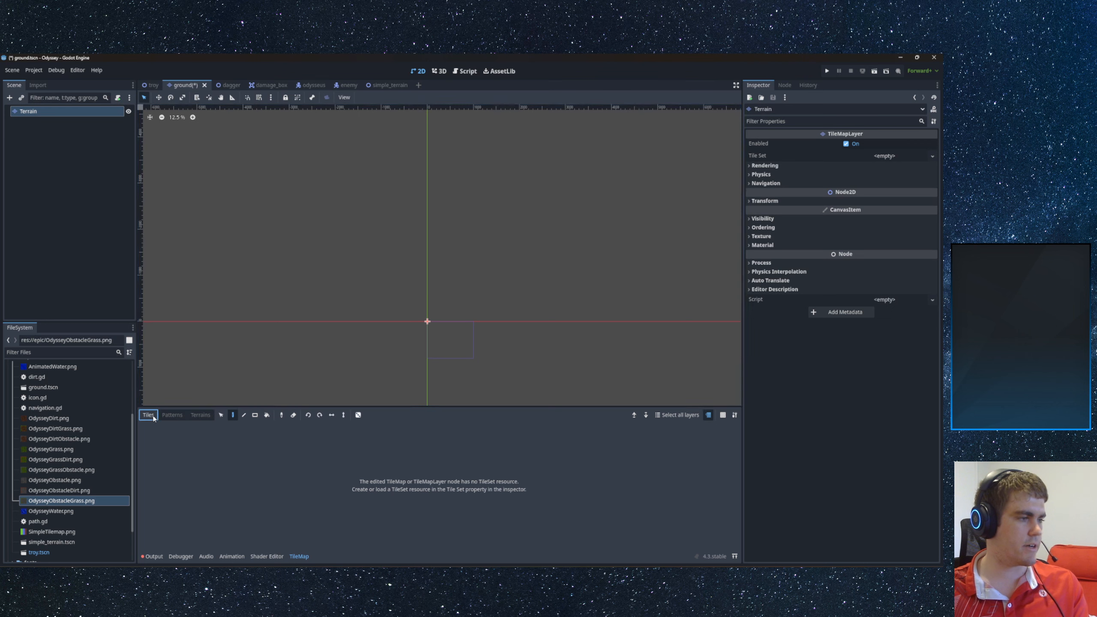
click(892, 158)
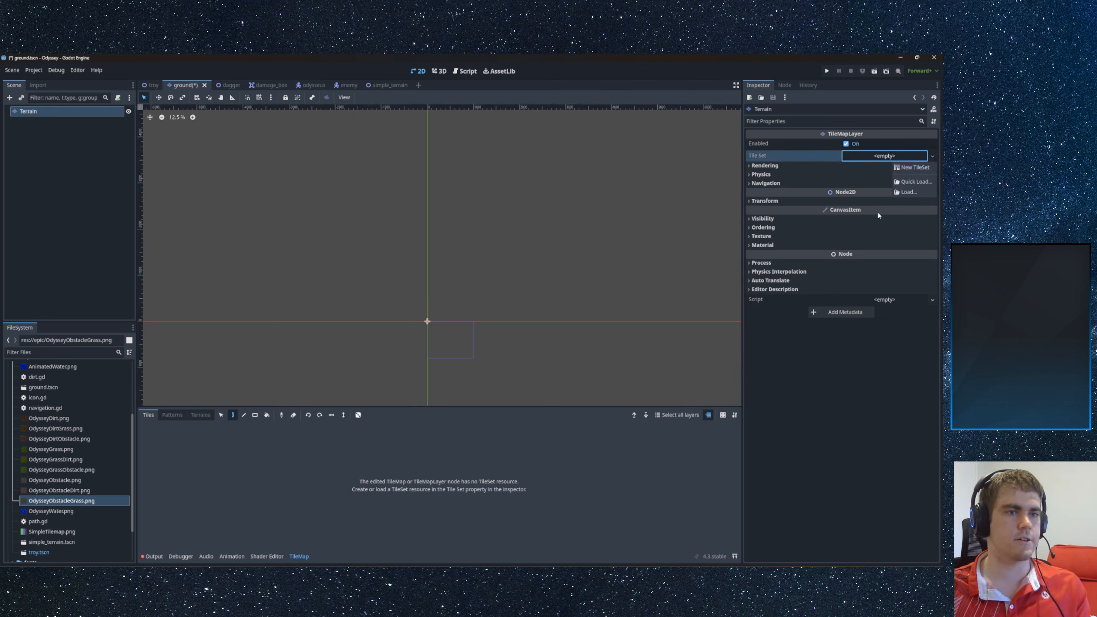
click(912, 169)
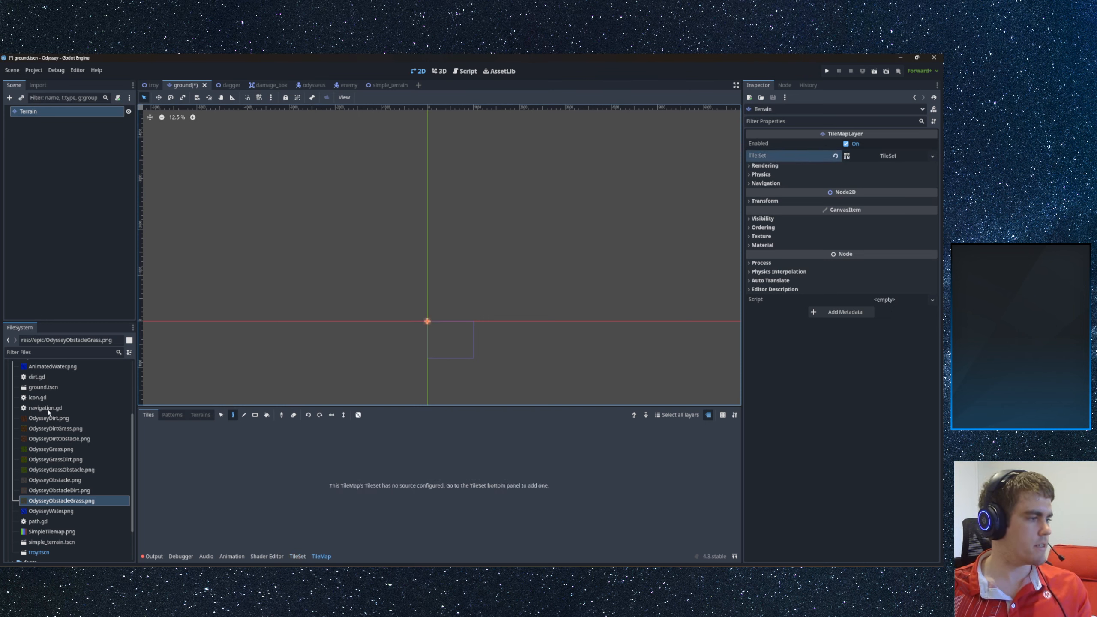
click(297, 556)
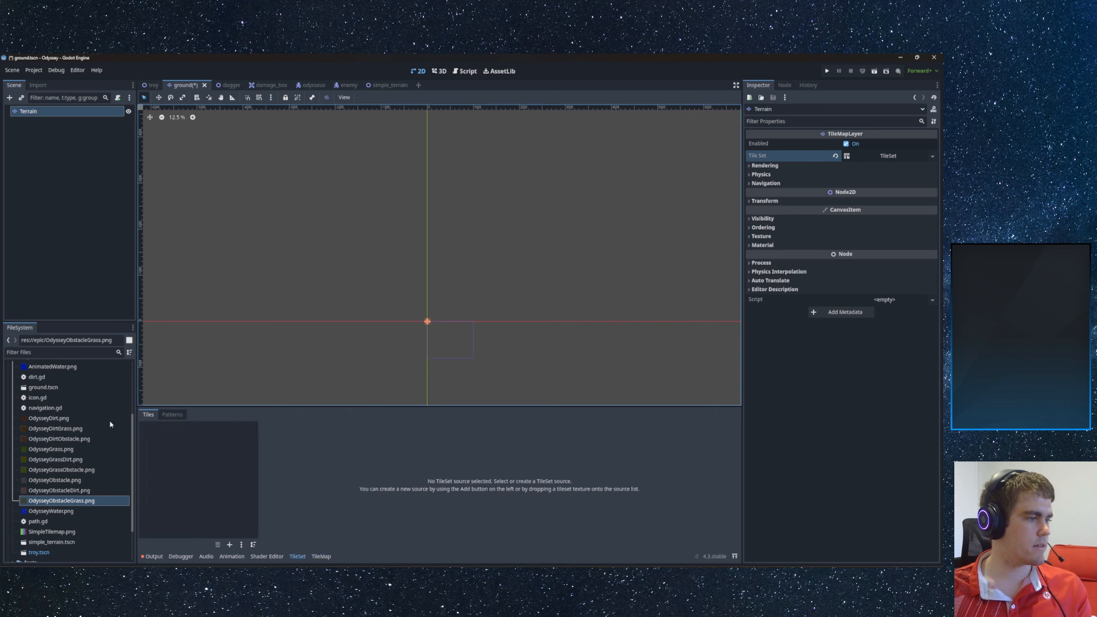
drag(41, 423, 186, 461)
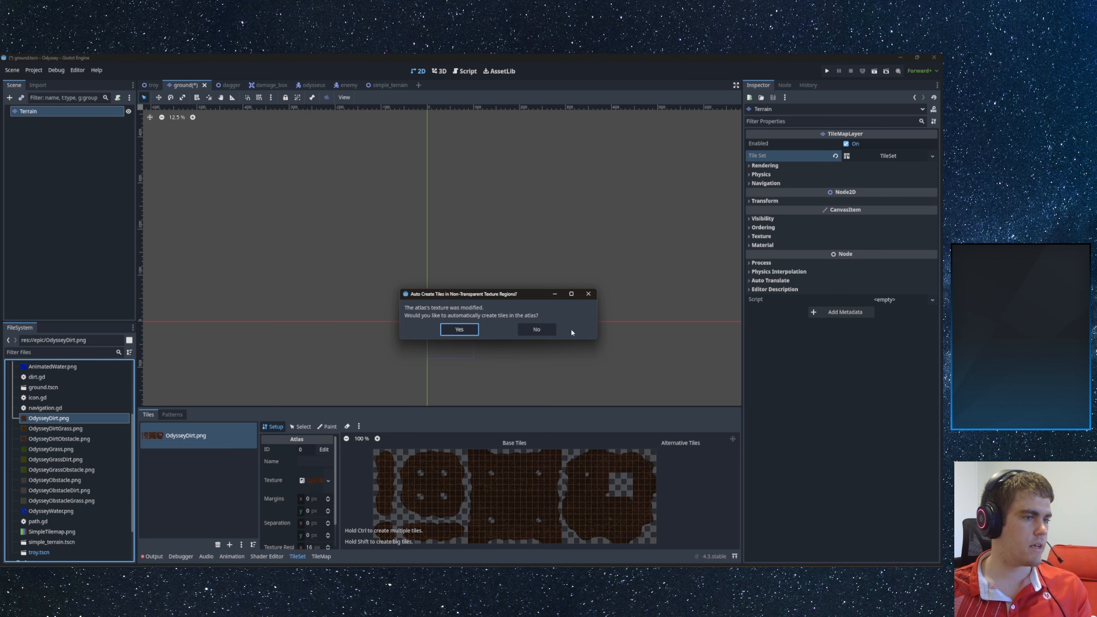
click(536, 330)
key(Delete)
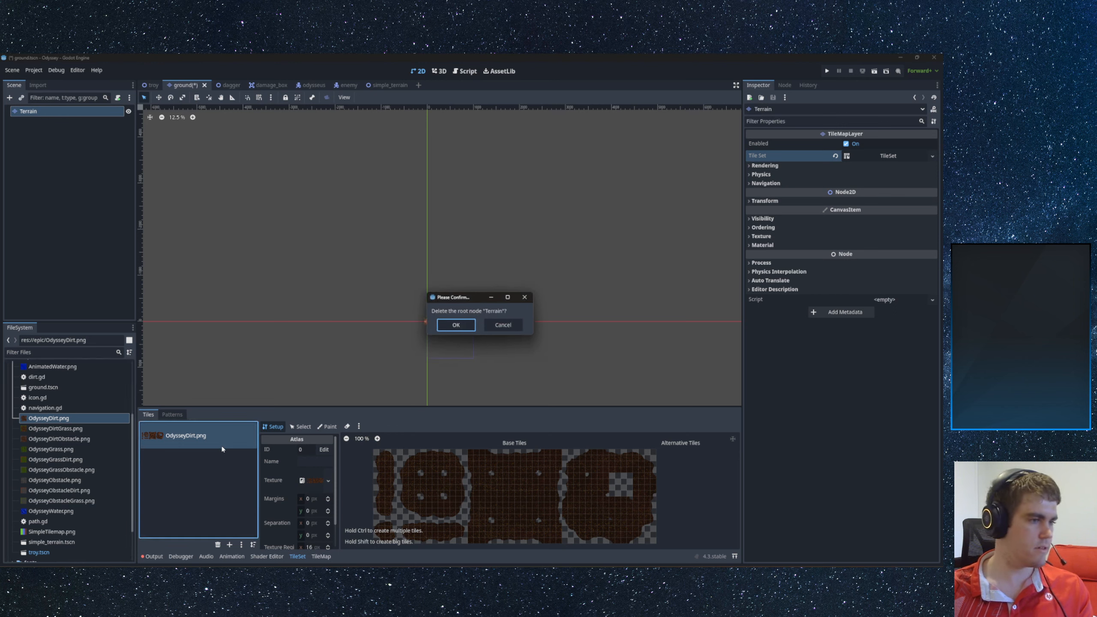
click(502, 326)
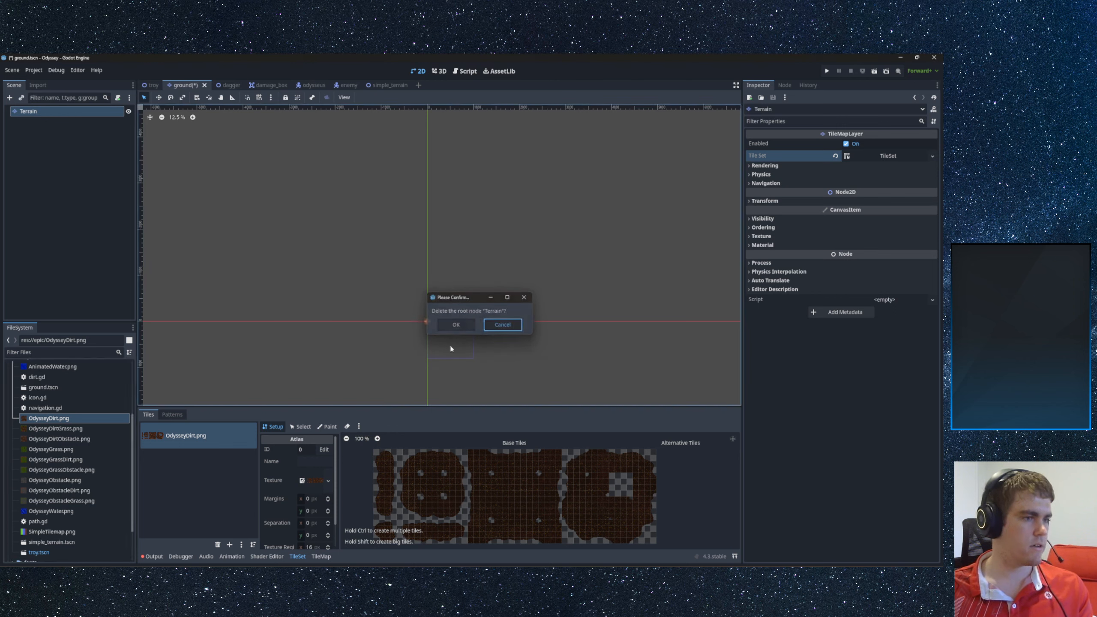
click(217, 544)
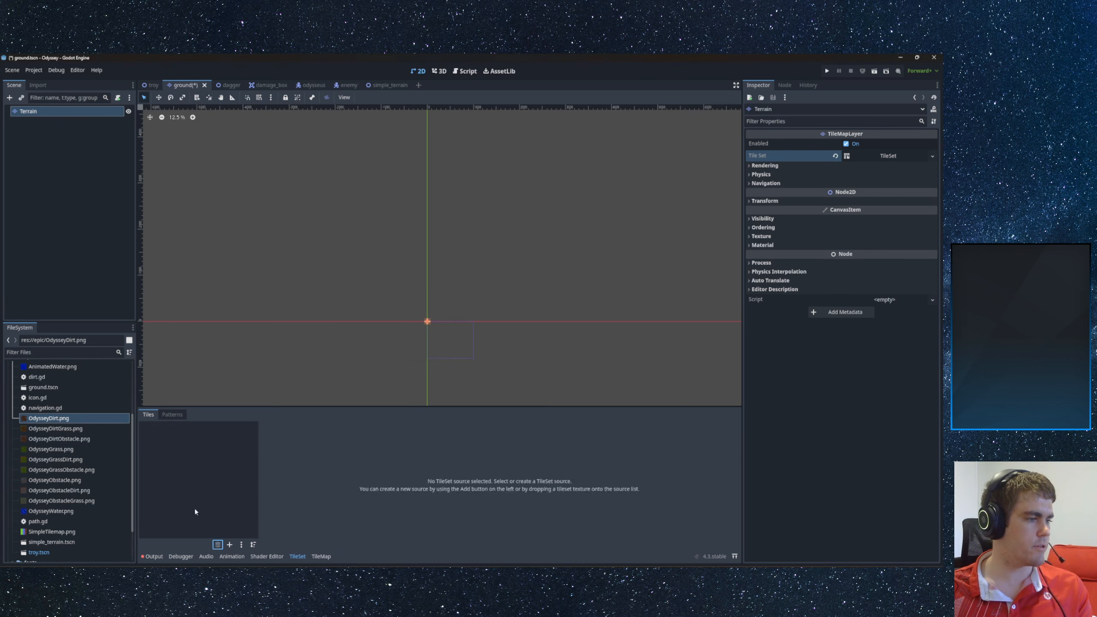
- Set the TileSet's tile size to 64 px in both x and y
click(885, 157)
click(859, 206)
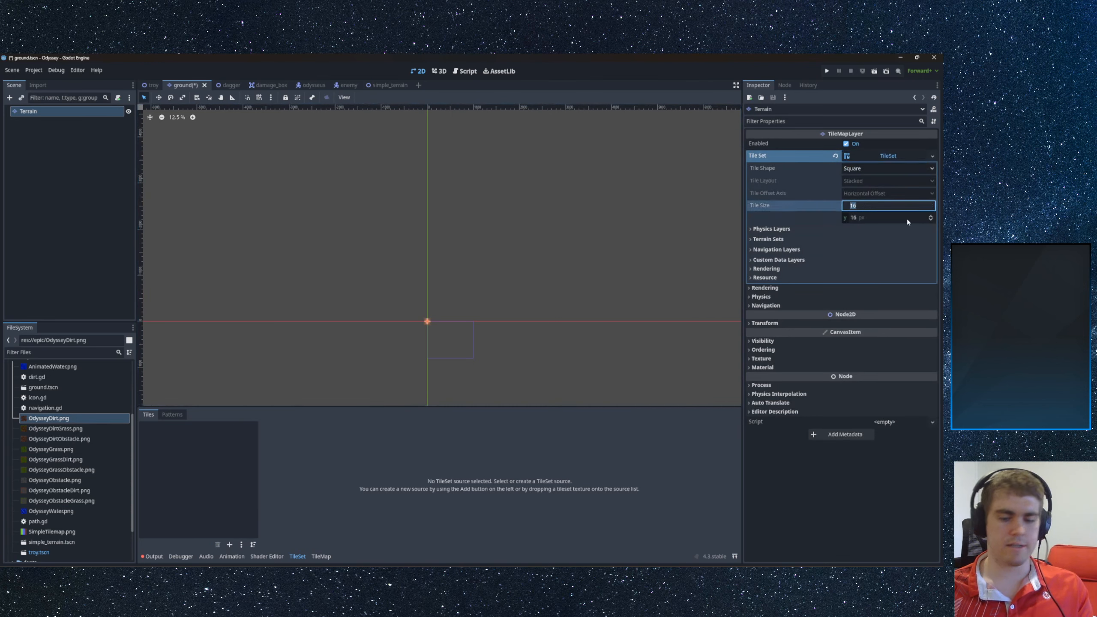
text(64)
key(Return)
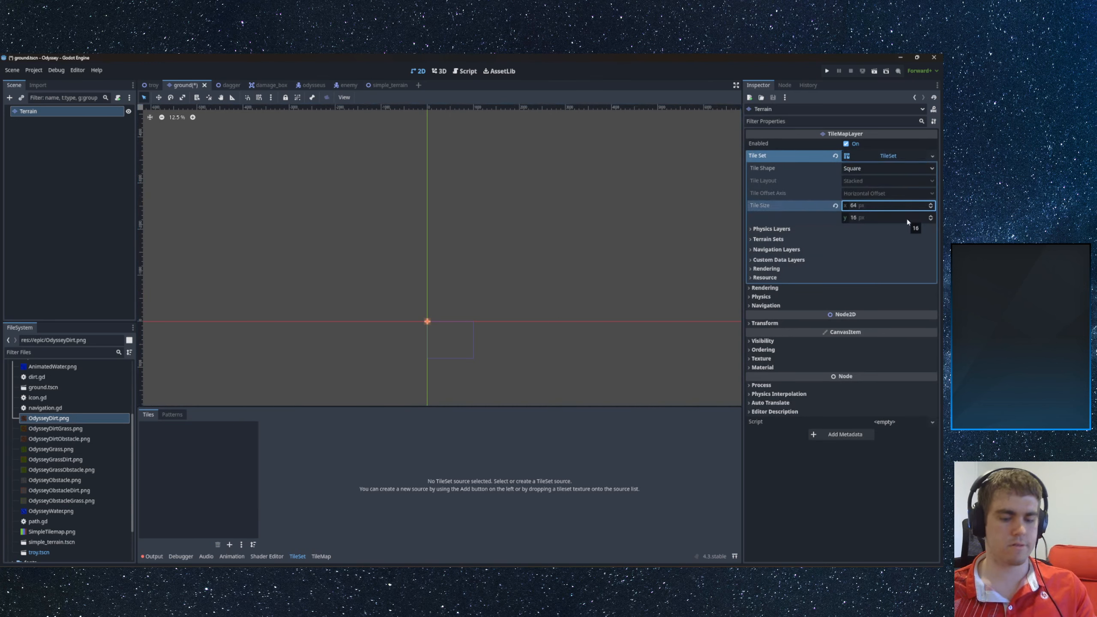
click(908, 222)
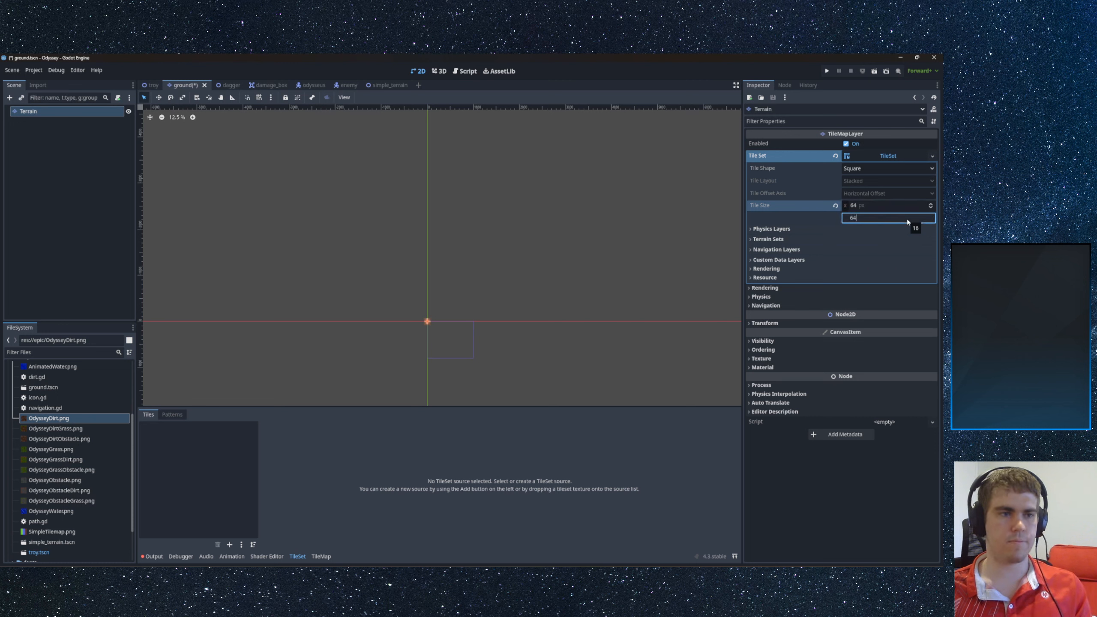
text(64)
key(Return)
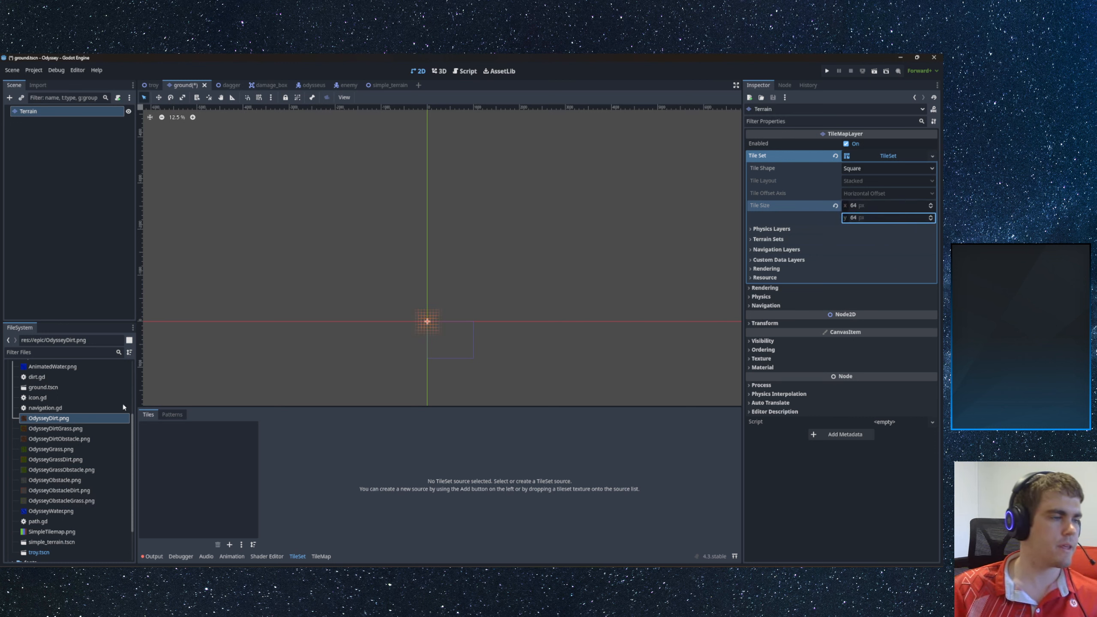
- Add OdysseyDirt.png and OdysseyDirtGrass.png to the TileSet as atlas sources with automatically created tiles
drag(48, 417, 217, 450)
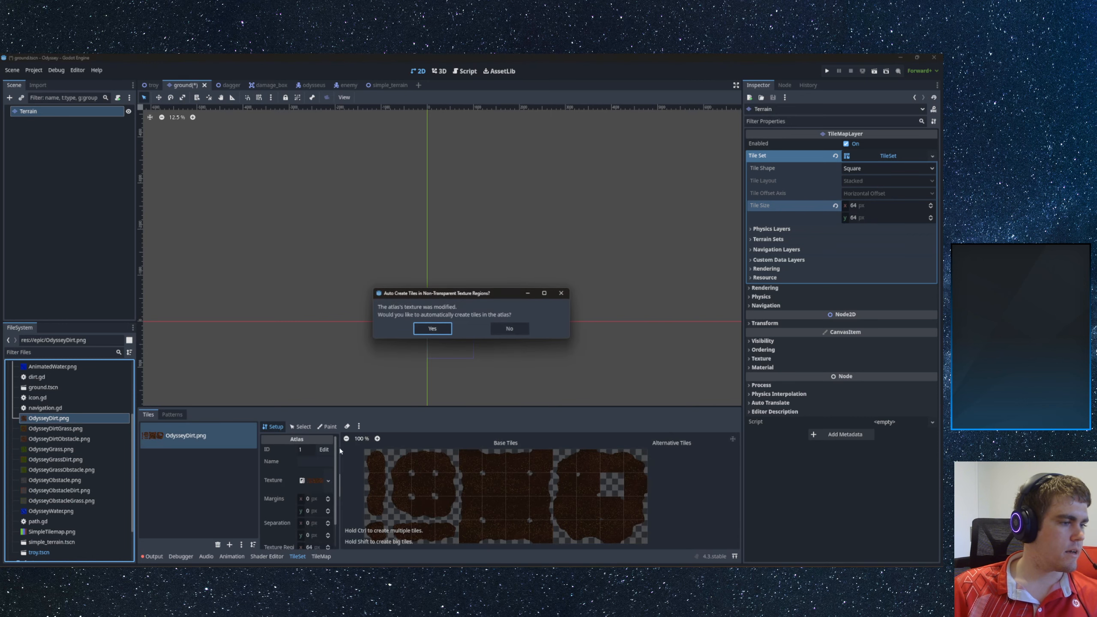
click(433, 329)
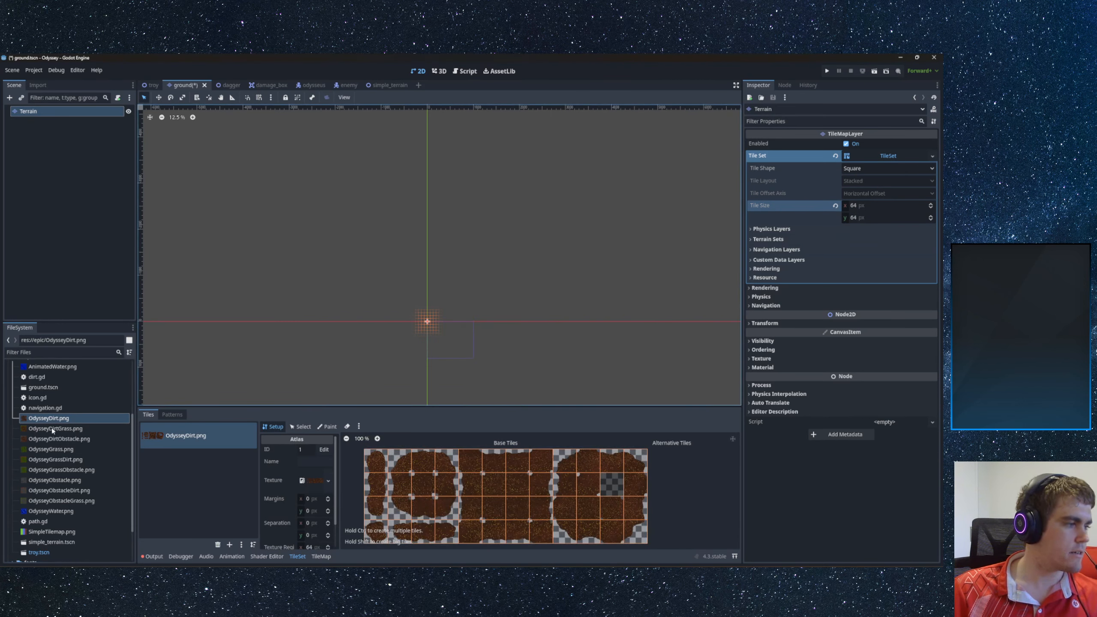
drag(52, 428, 186, 467)
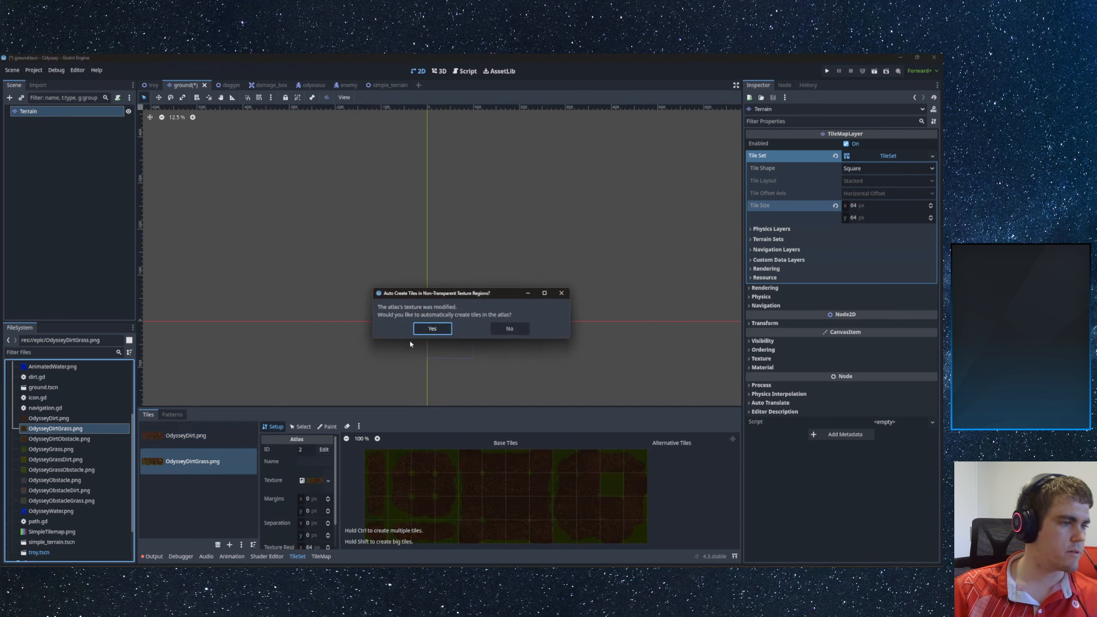
click(432, 327)
- Remove the OdysseyDirt.png atlas source and add OdysseyDirtObstacle.png to the TileSet with automatically created tiles
click(206, 444)
click(218, 545)
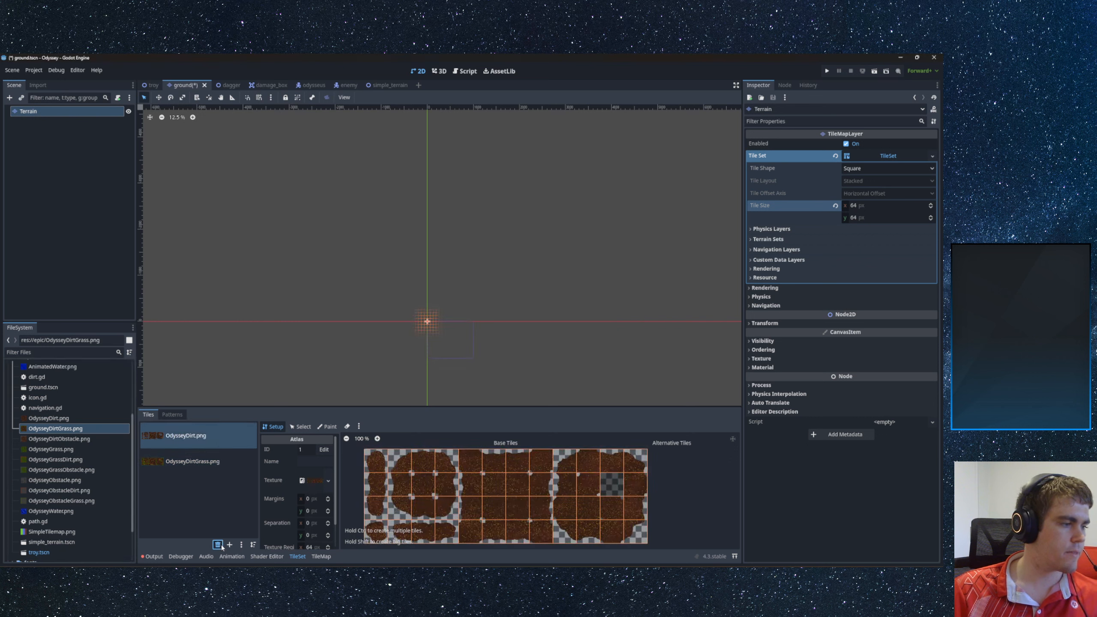
drag(59, 439, 201, 468)
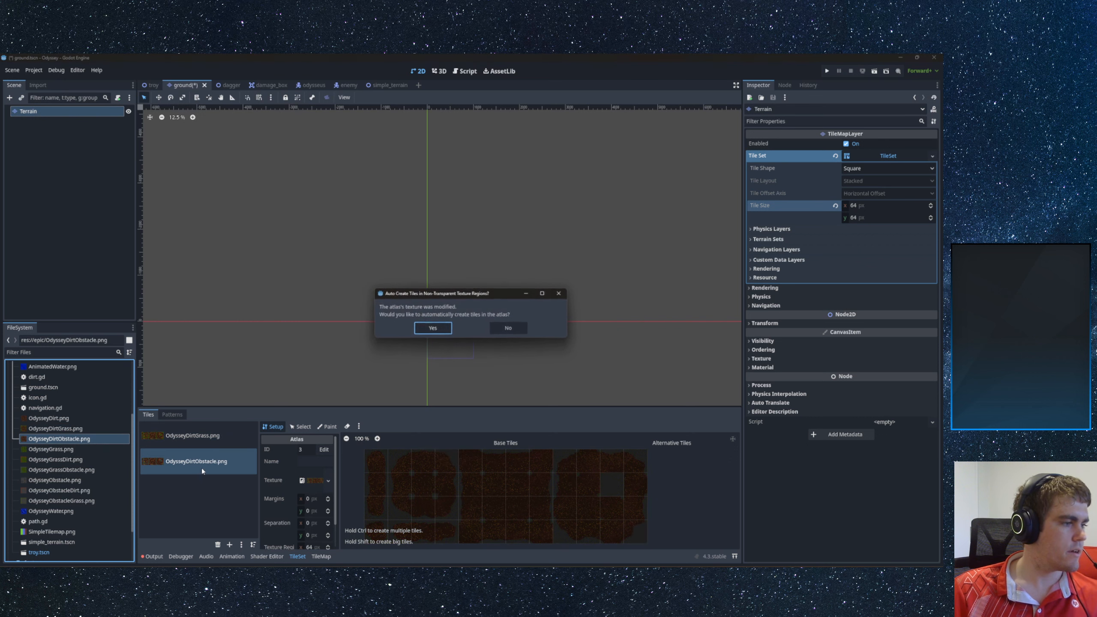
click(432, 329)
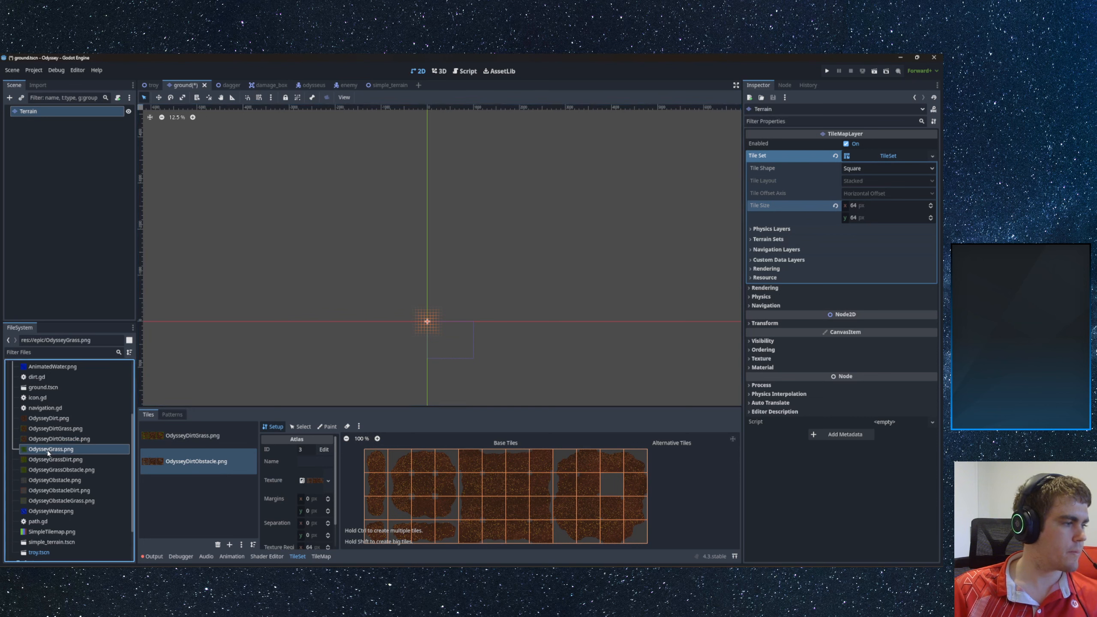
- Add OdysseyGrassDirt.png and OdysseyGrassObstacle.png to the TileSet as atlas sources with automatically created tiles
drag(47, 459, 167, 491)
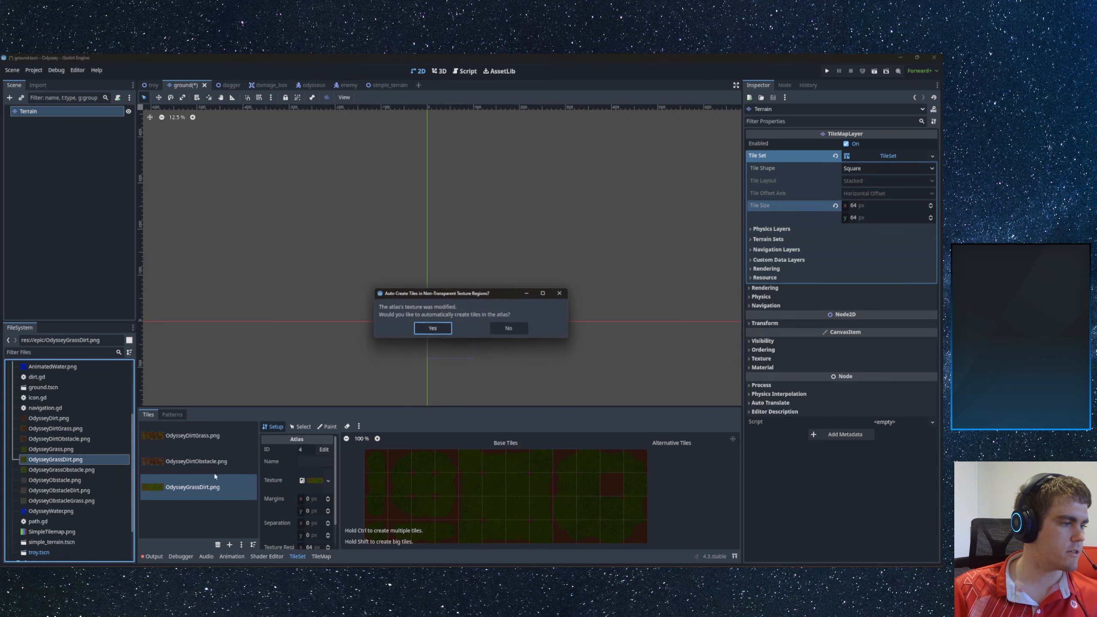
click(432, 328)
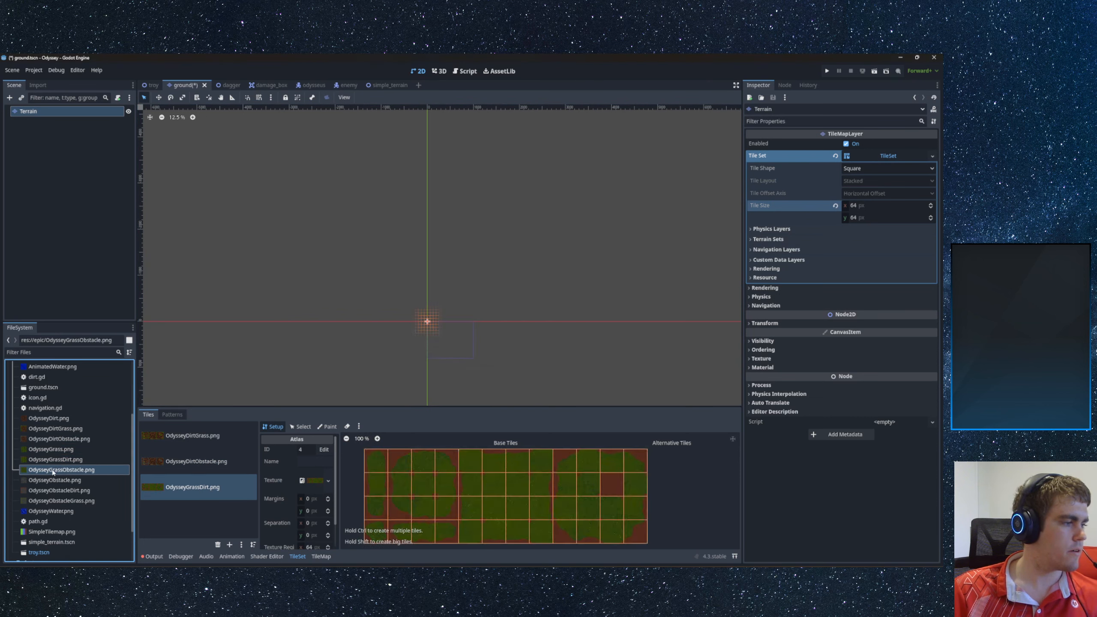
drag(58, 469, 186, 515)
click(432, 331)
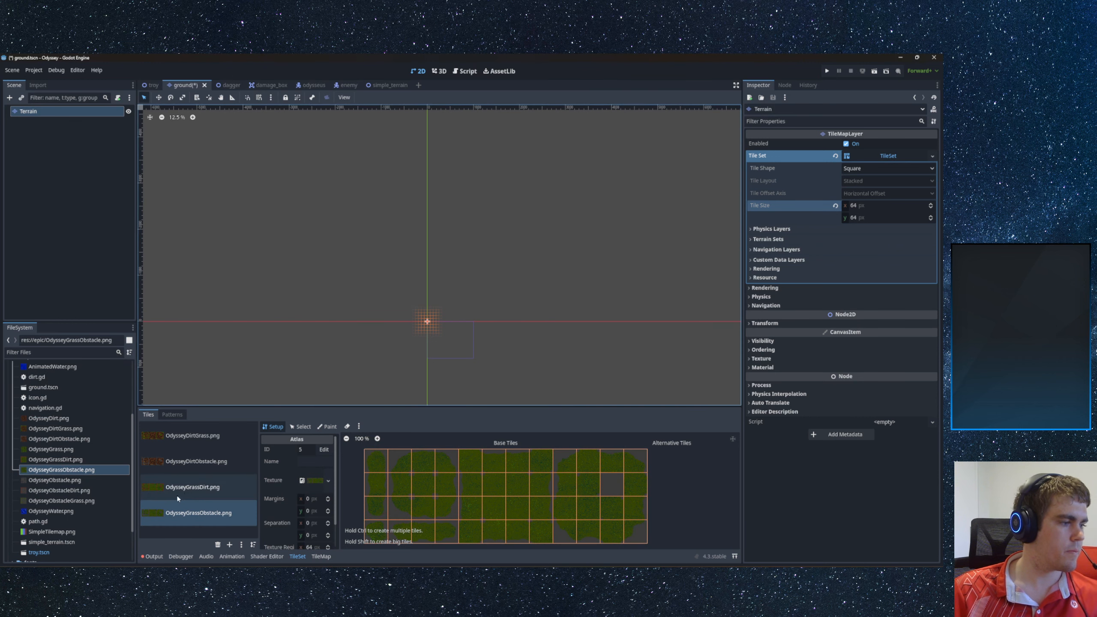
click(55, 480)
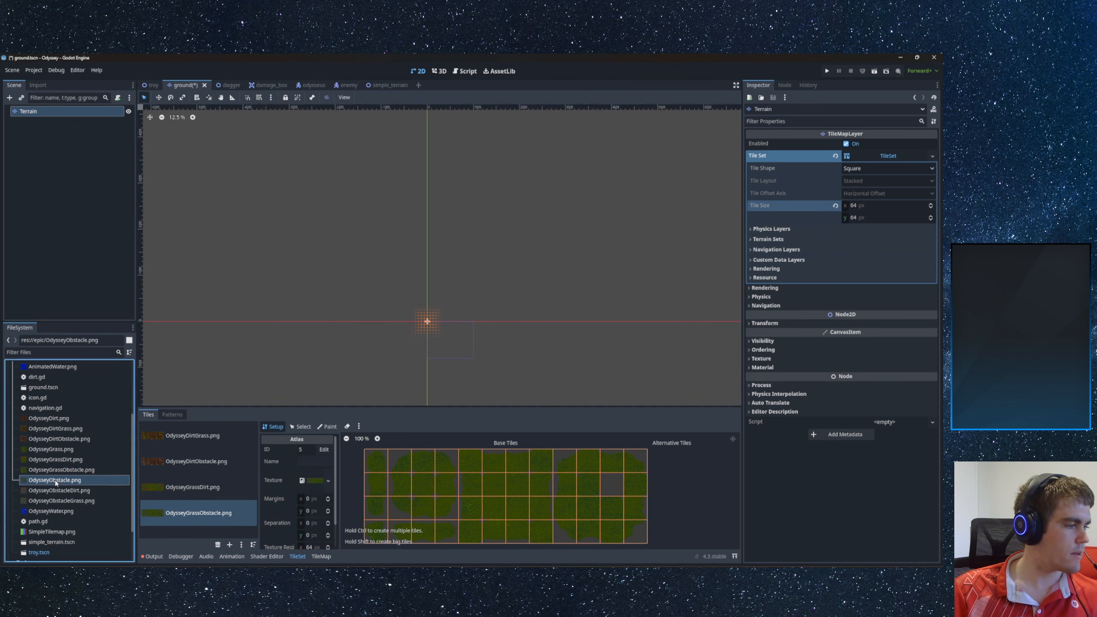
click(54, 471)
click(52, 480)
click(58, 469)
click(50, 481)
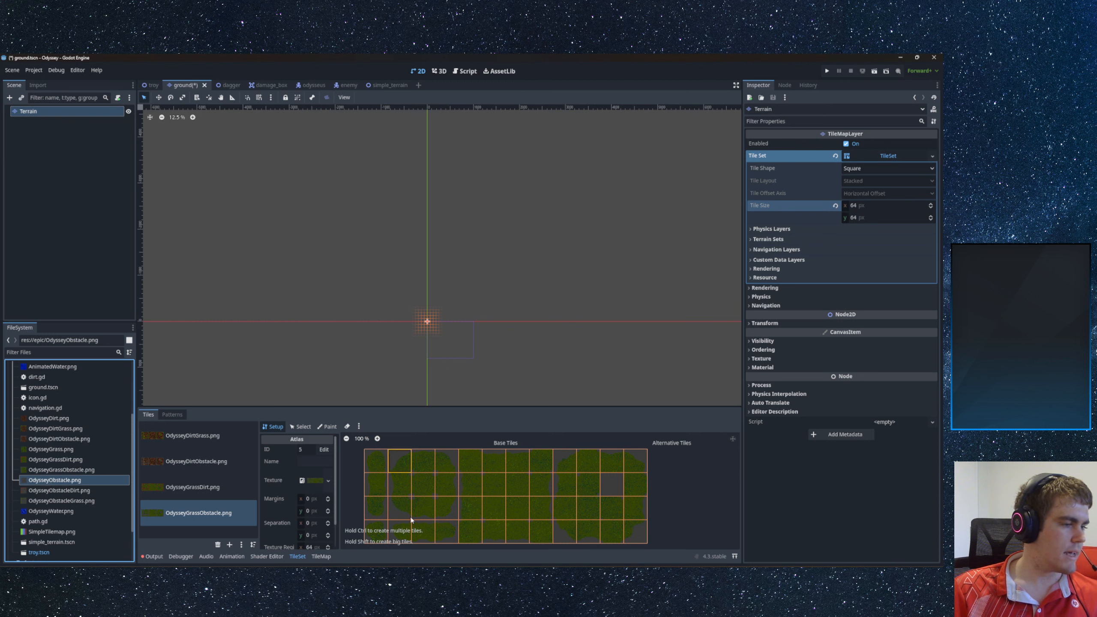
- Add OdysseyObstacleDirt.png and OdysseyObstacleGrass.png to the TileSet as atlas sources with automatically created tiles
click(42, 491)
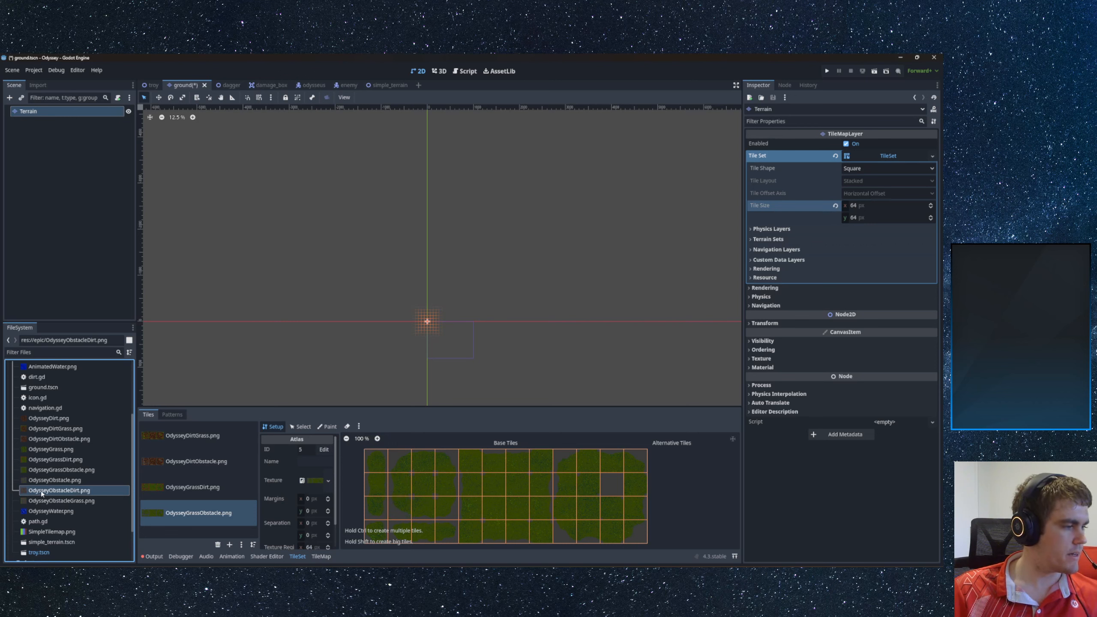
drag(49, 495, 195, 523)
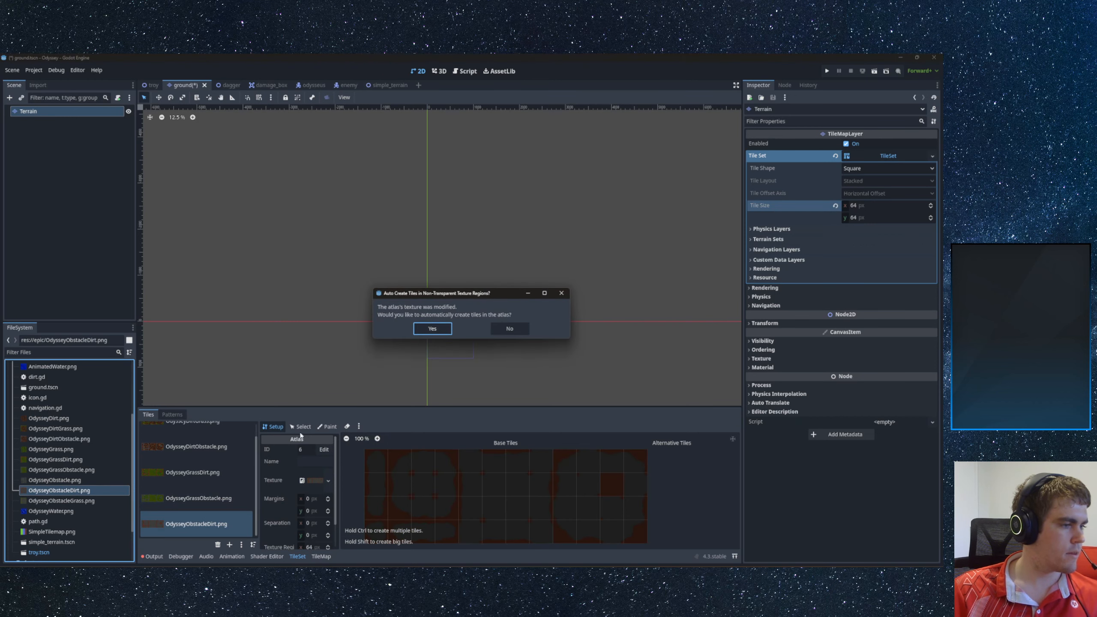
click(432, 328)
drag(61, 501, 198, 529)
click(434, 327)
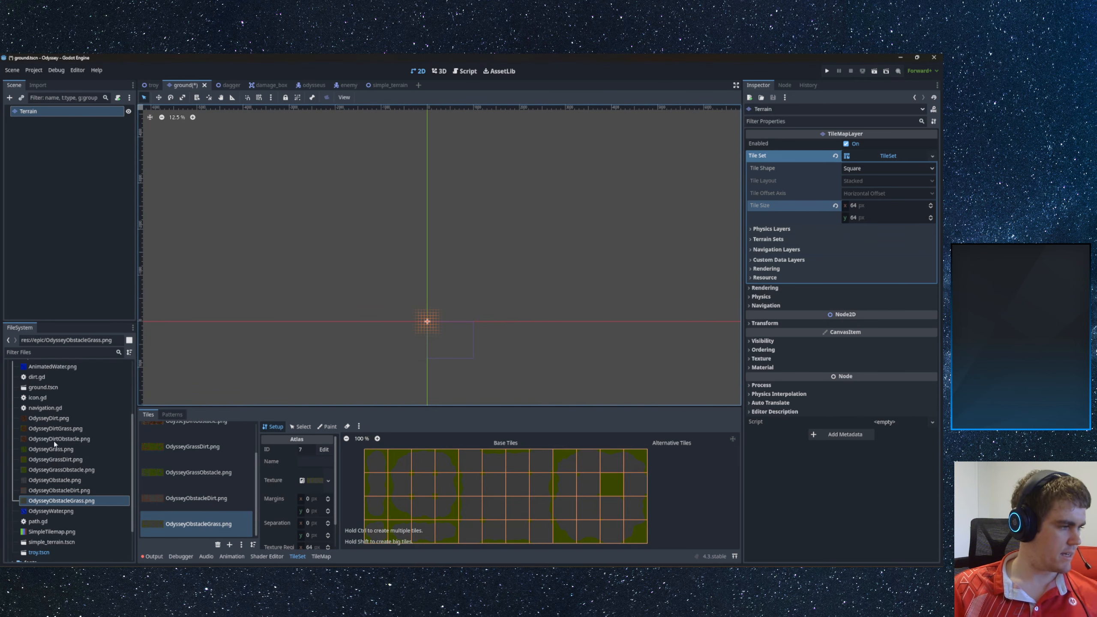
- Add OdysseyDirt.png, OdysseyGrass.png and OdysseyObstacle.png to the TileSet as atlas sources with automatically created tiles
drag(45, 418, 197, 523)
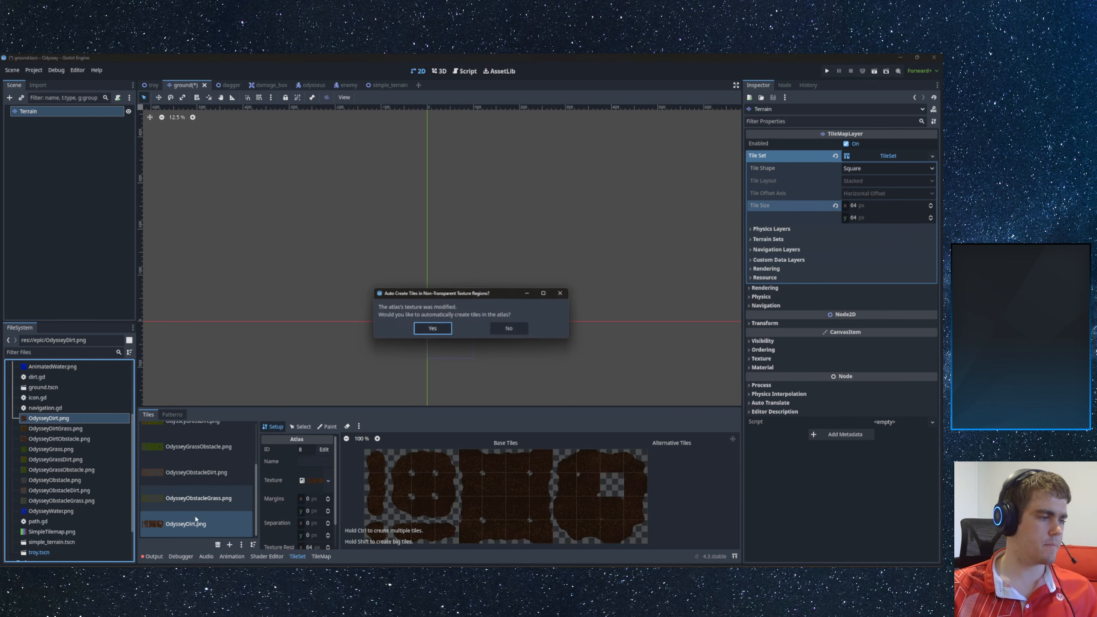
click(433, 329)
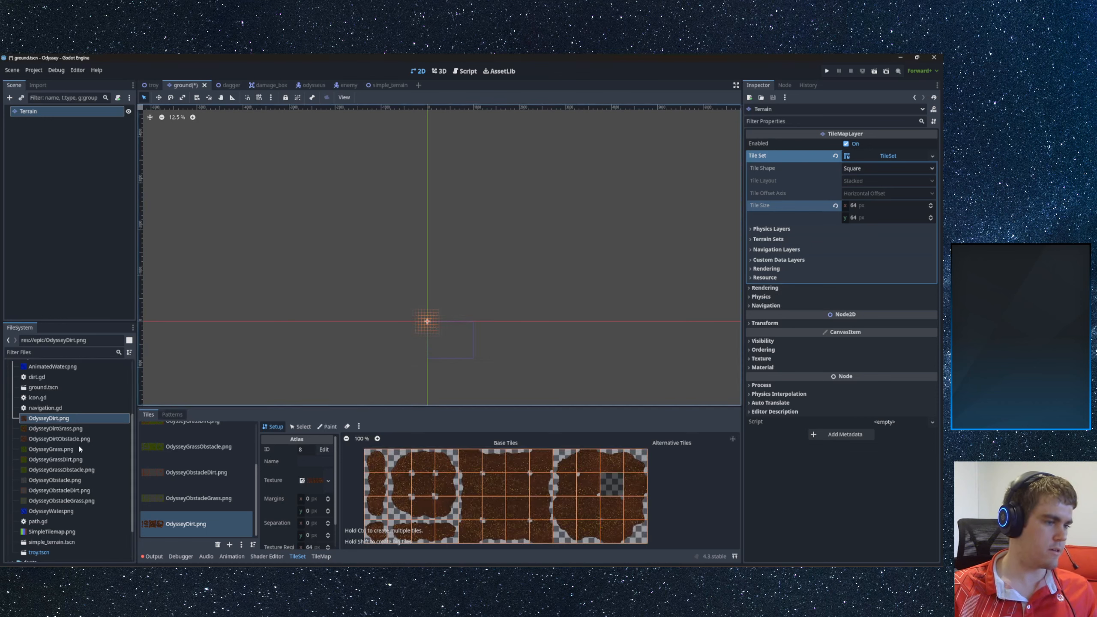
drag(60, 448, 197, 524)
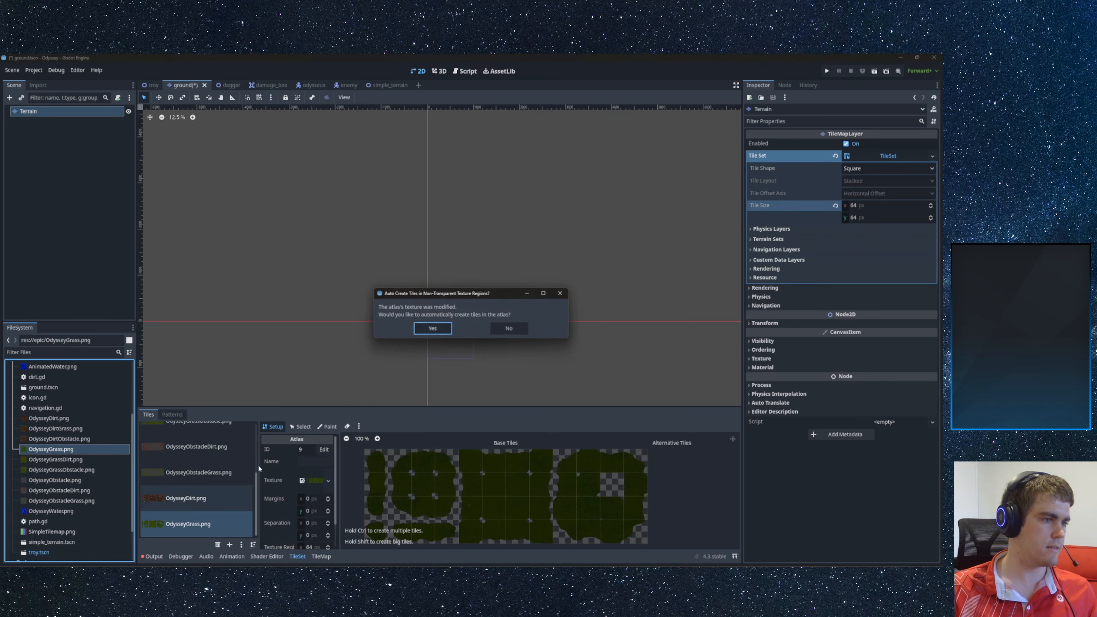
click(439, 327)
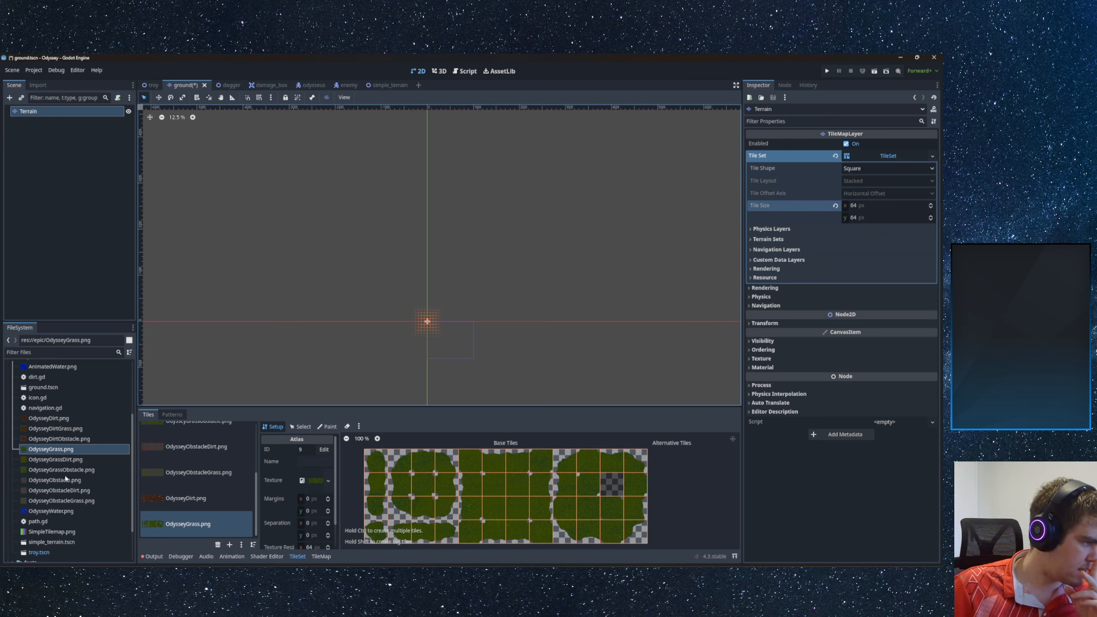
drag(43, 480, 197, 524)
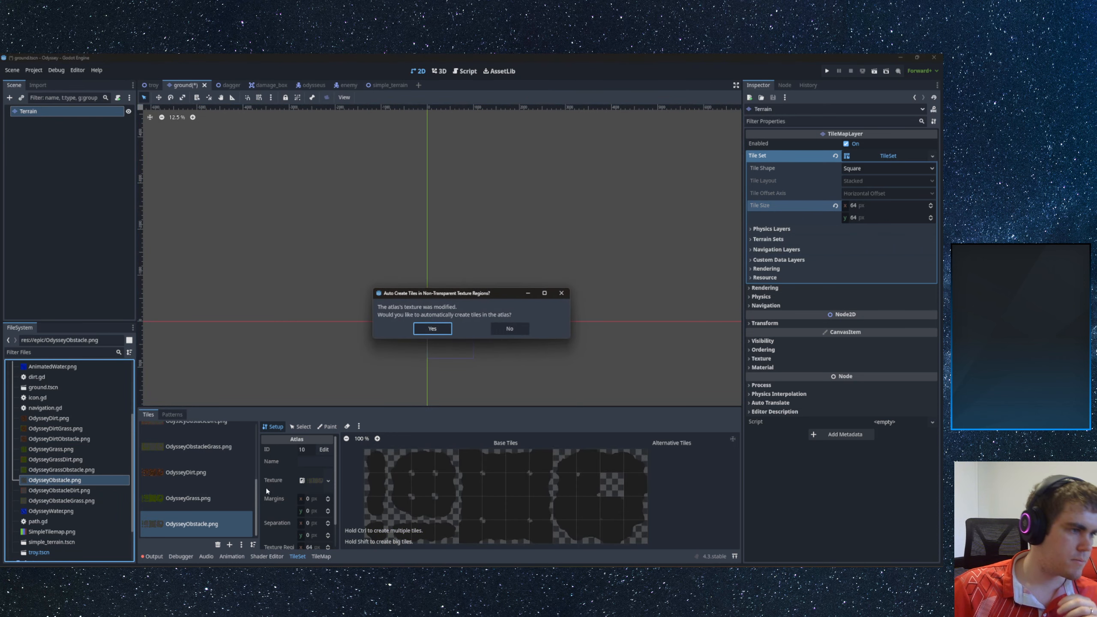
click(432, 328)
- Start painting tile properties on the OdysseyDirtGrass.png atlas and choose Terrains as the property to paint
scroll(469, 324, up, 4)
scroll(446, 336, up, 3)
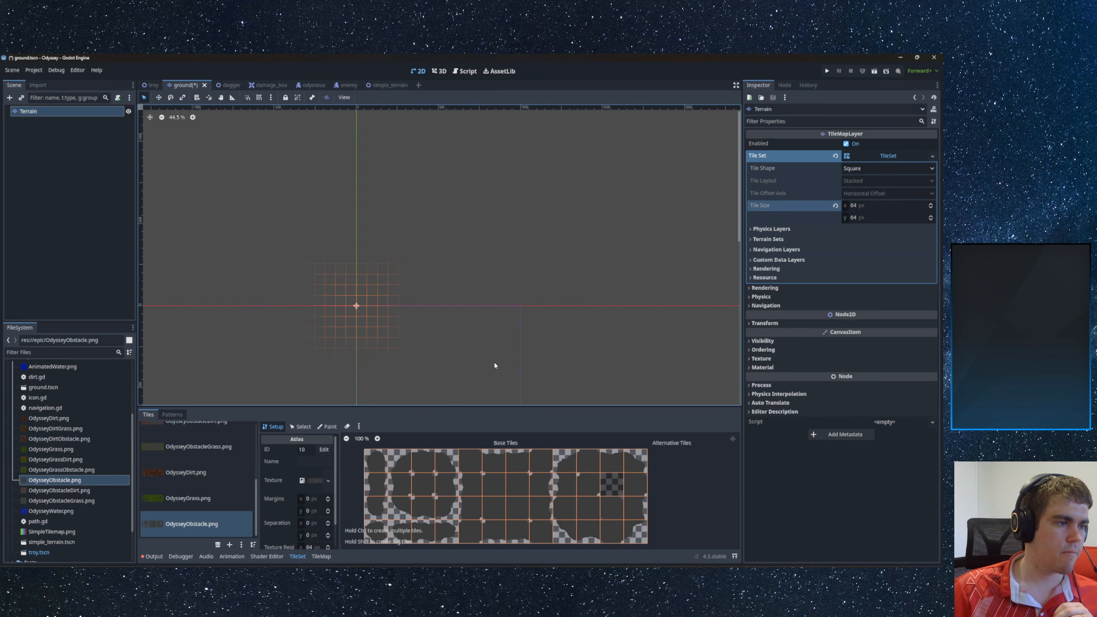
middle_drag(495, 366, 455, 281)
scroll(215, 480, up, 8)
click(197, 439)
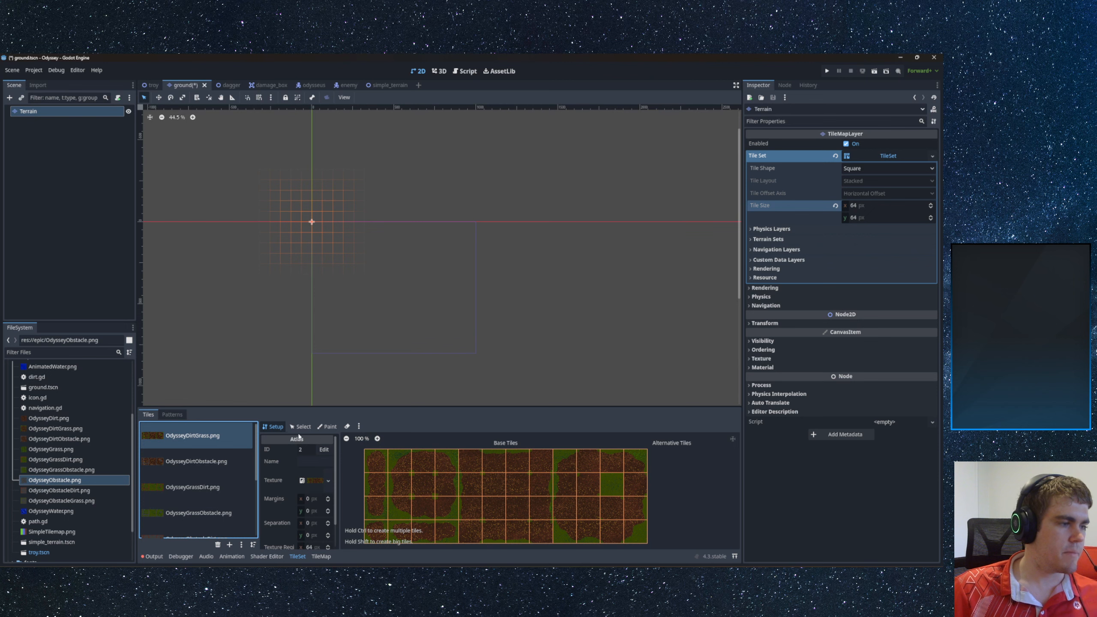
click(331, 427)
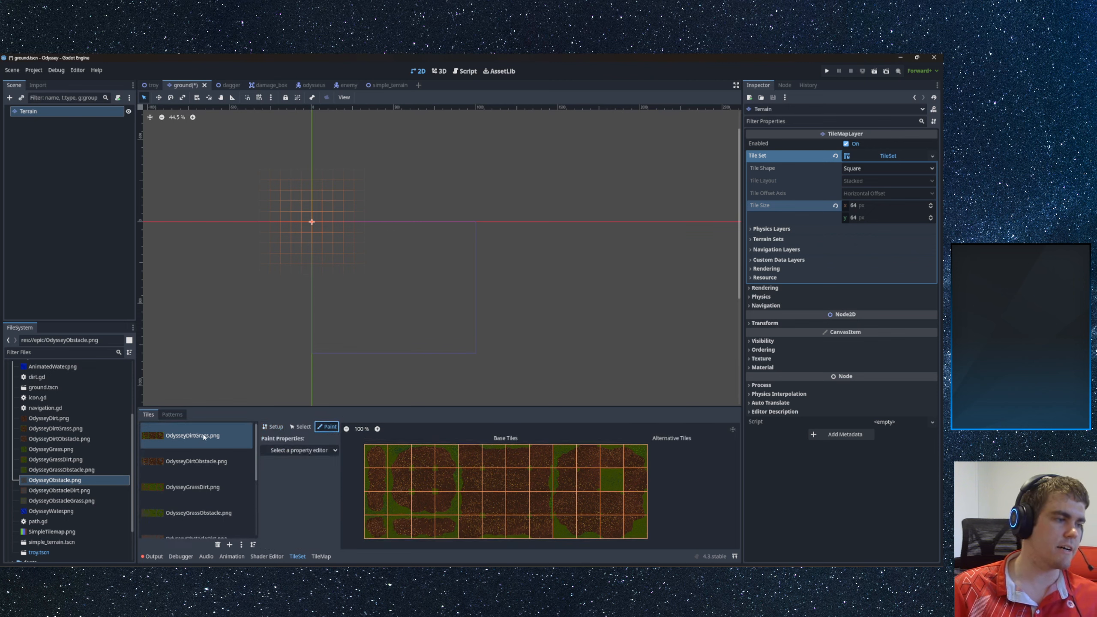
click(299, 450)
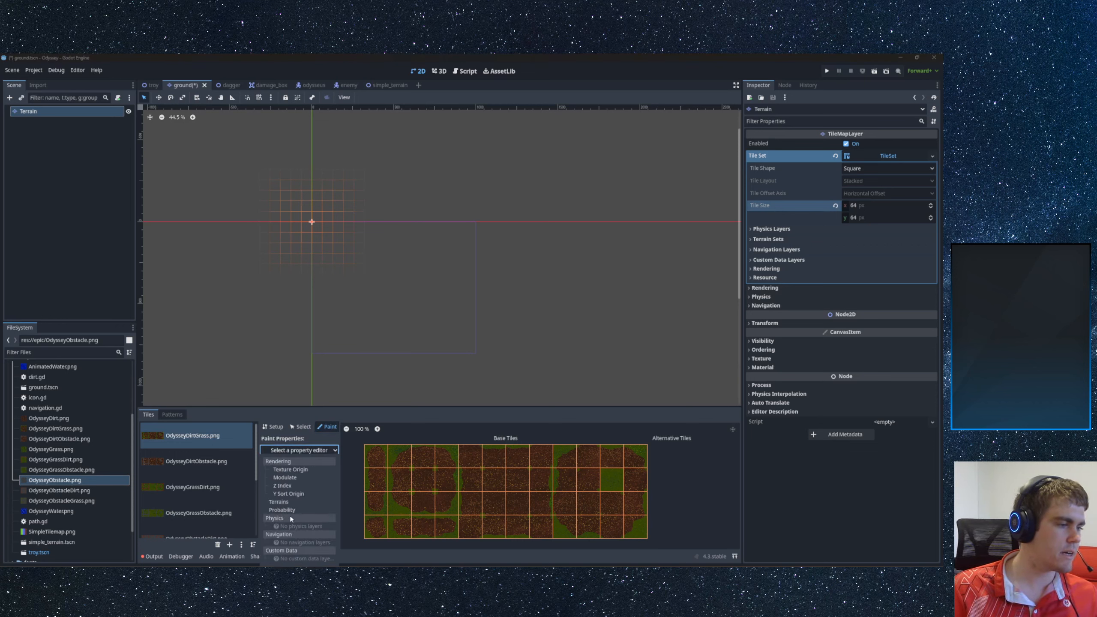
click(280, 502)
click(324, 474)
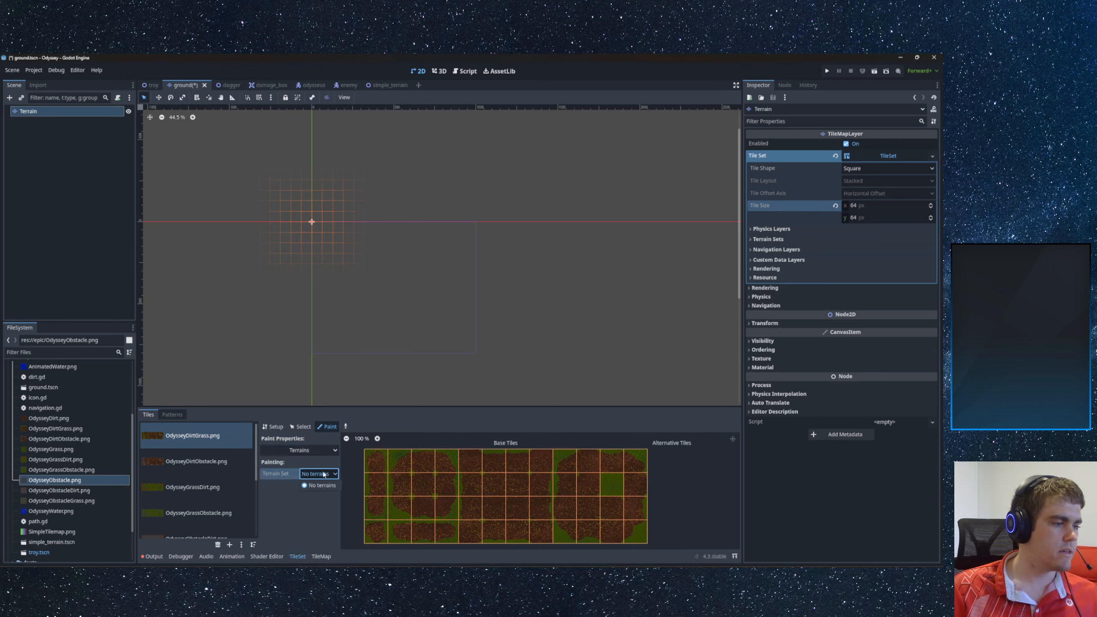
click(324, 473)
click(299, 450)
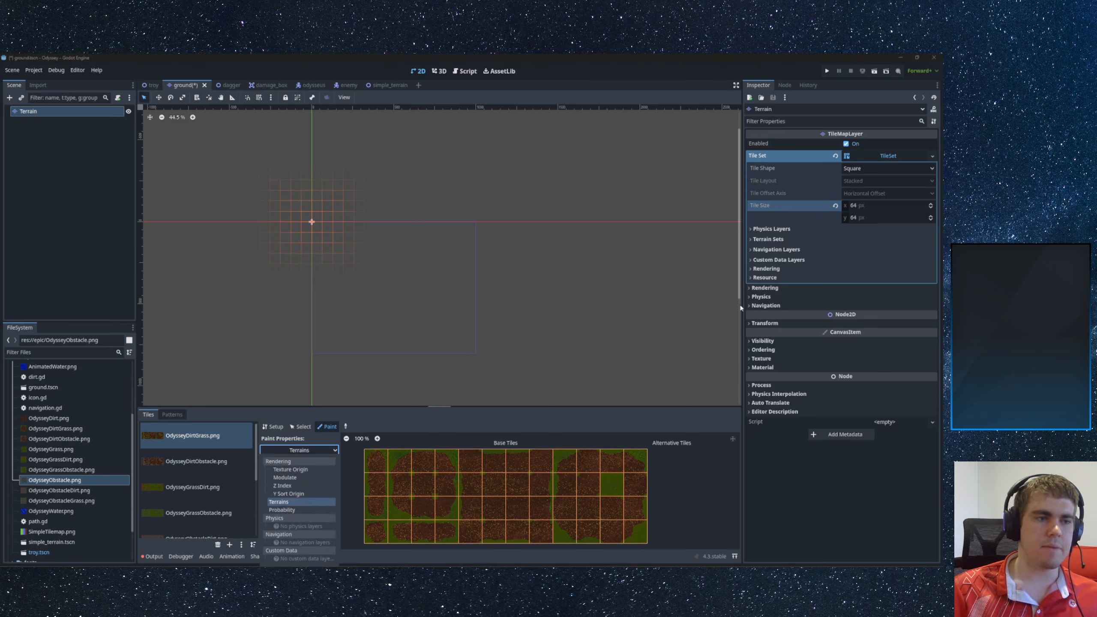
- Add a terrain set to the TileSet with the Match Corners and Sides mode and expand its list of terrains
click(767, 240)
click(768, 239)
click(862, 252)
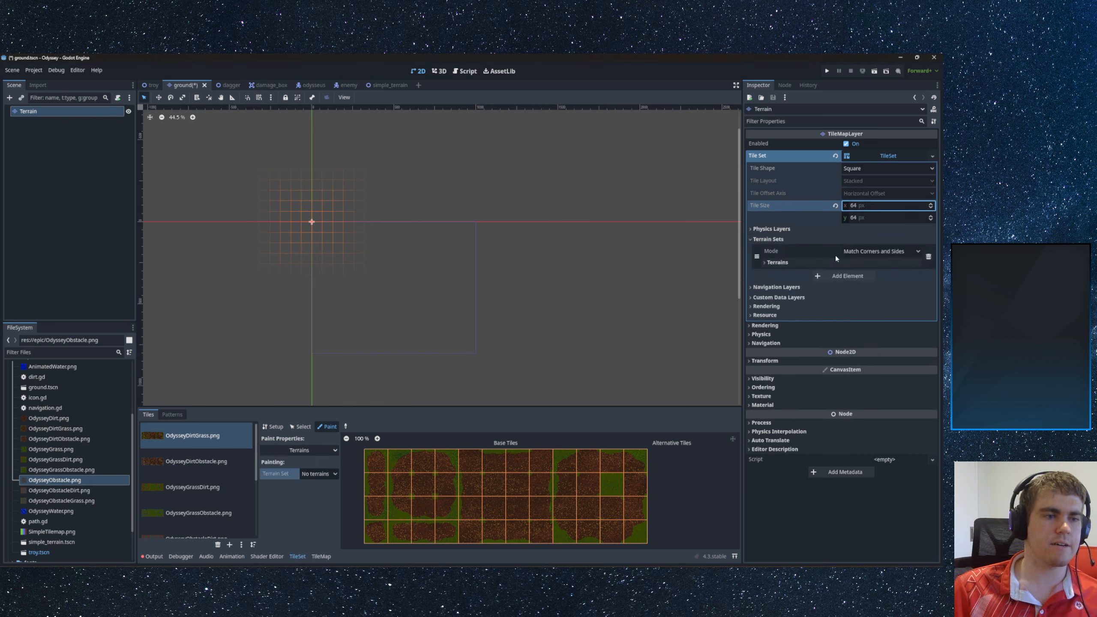
click(867, 252)
click(805, 264)
click(765, 265)
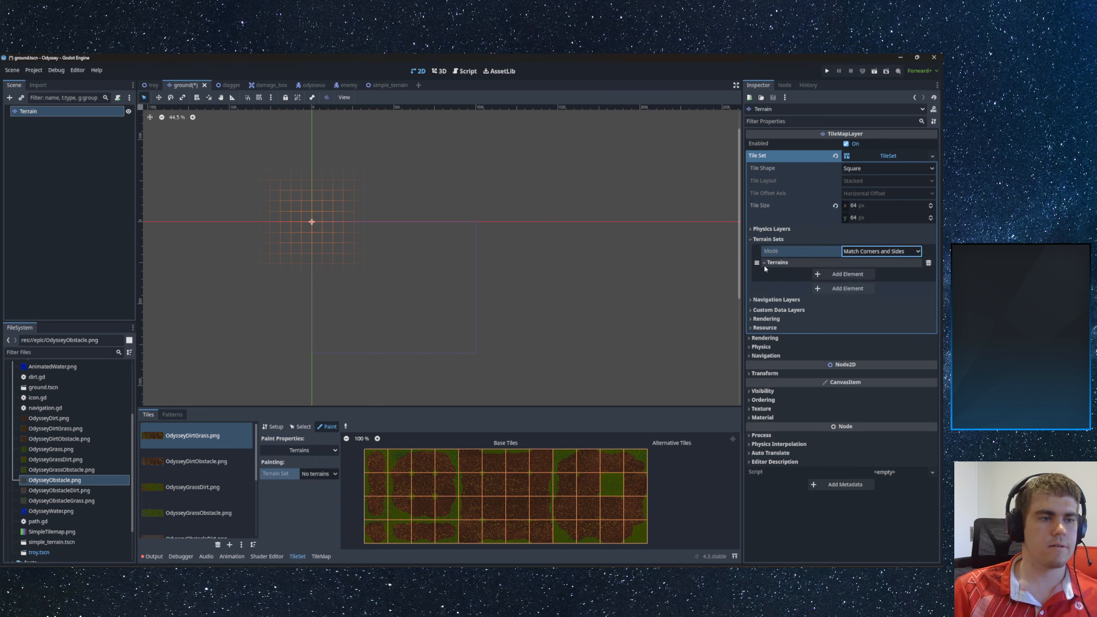
- Add a first terrain to the terrain set and name it Grass
click(847, 274)
click(873, 274)
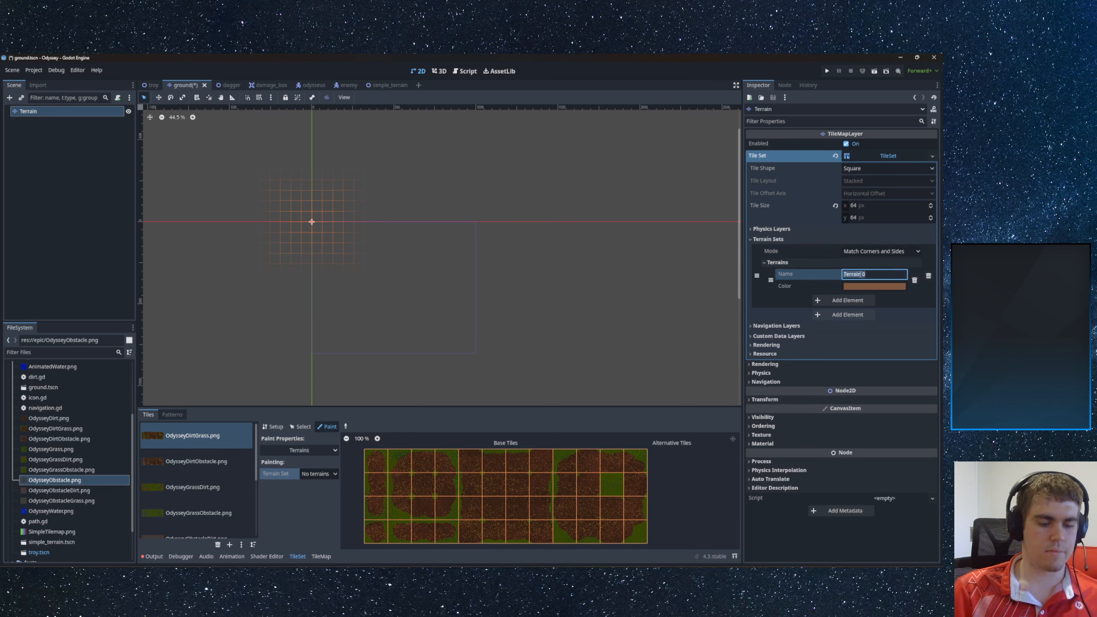
text(Grass)
key(Return)
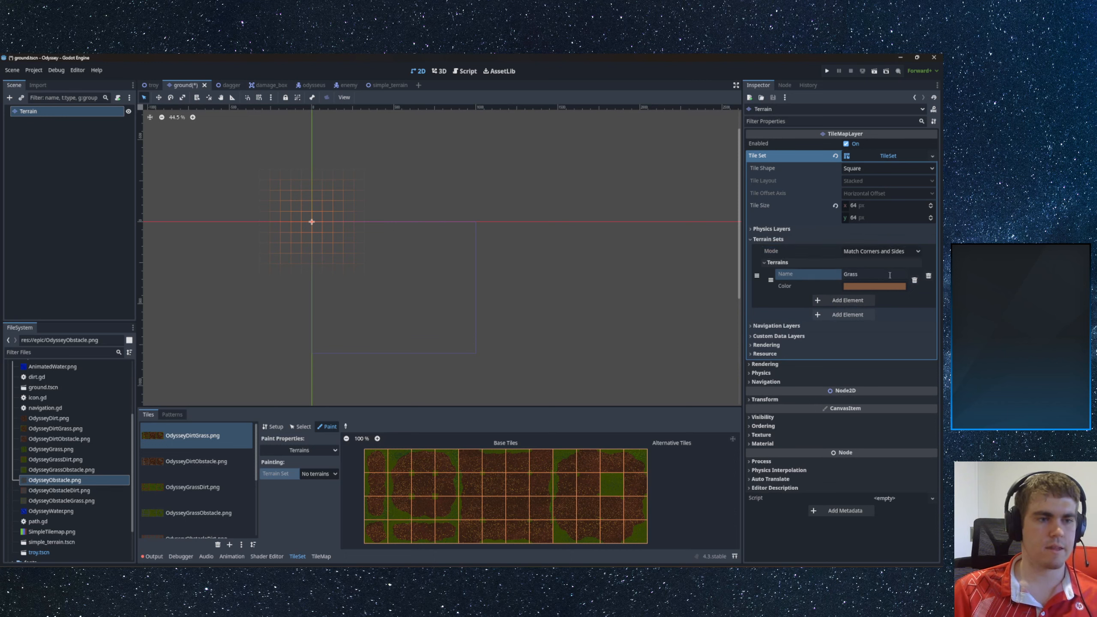
- Add a second terrain to the terrain set and name it Dirt
click(847, 300)
click(862, 301)
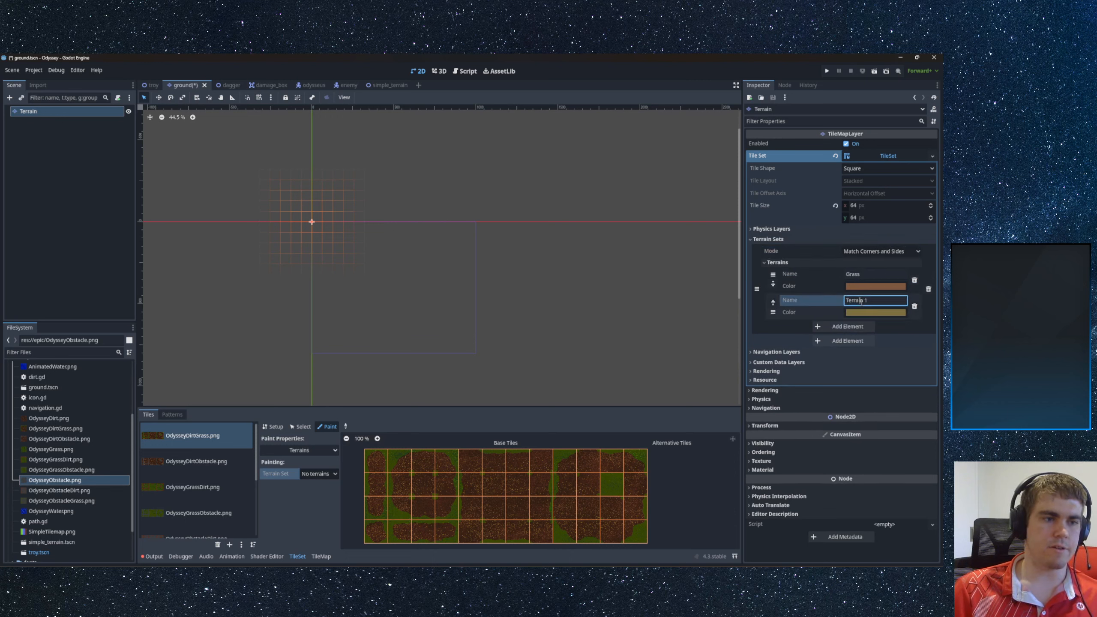
key(Return)
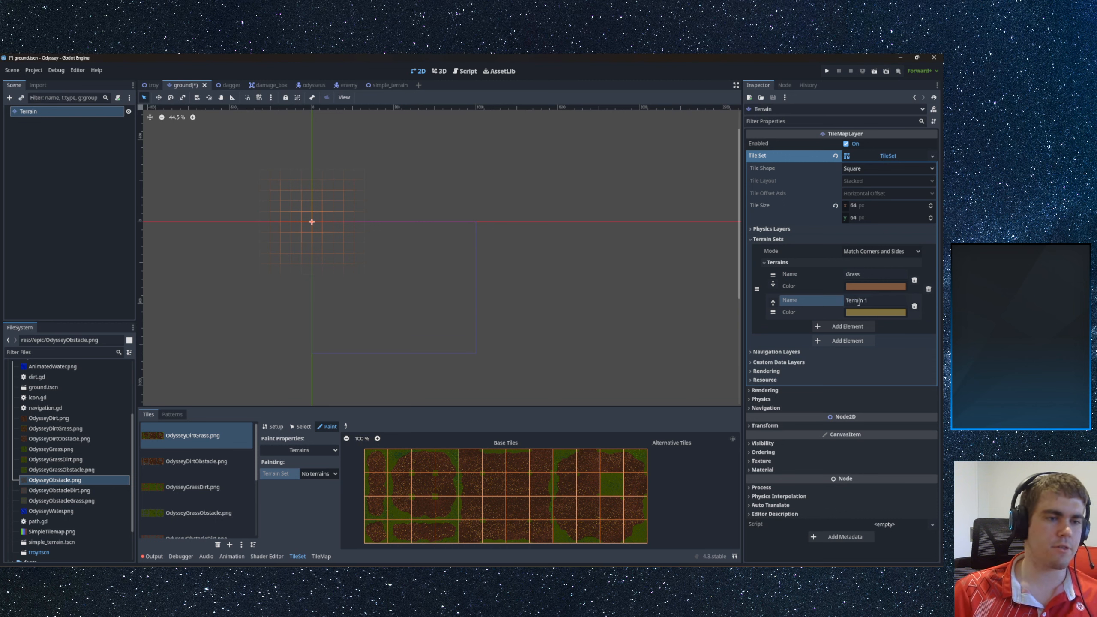
double_click(859, 302)
click(861, 301)
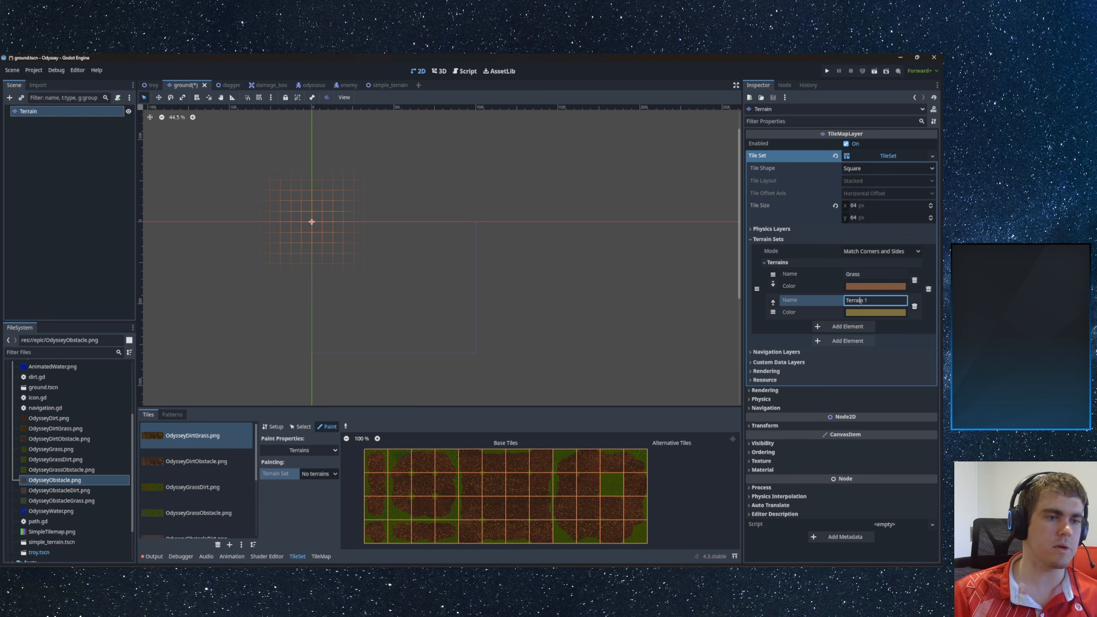
key(ctrl+a)
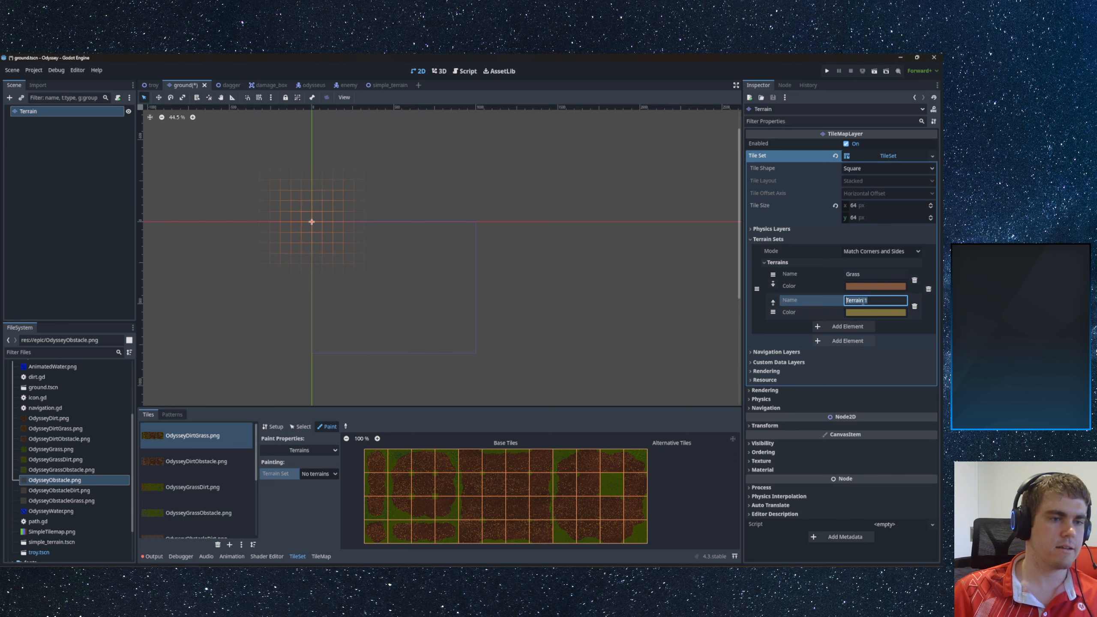
text(Dirt)
key(Return)
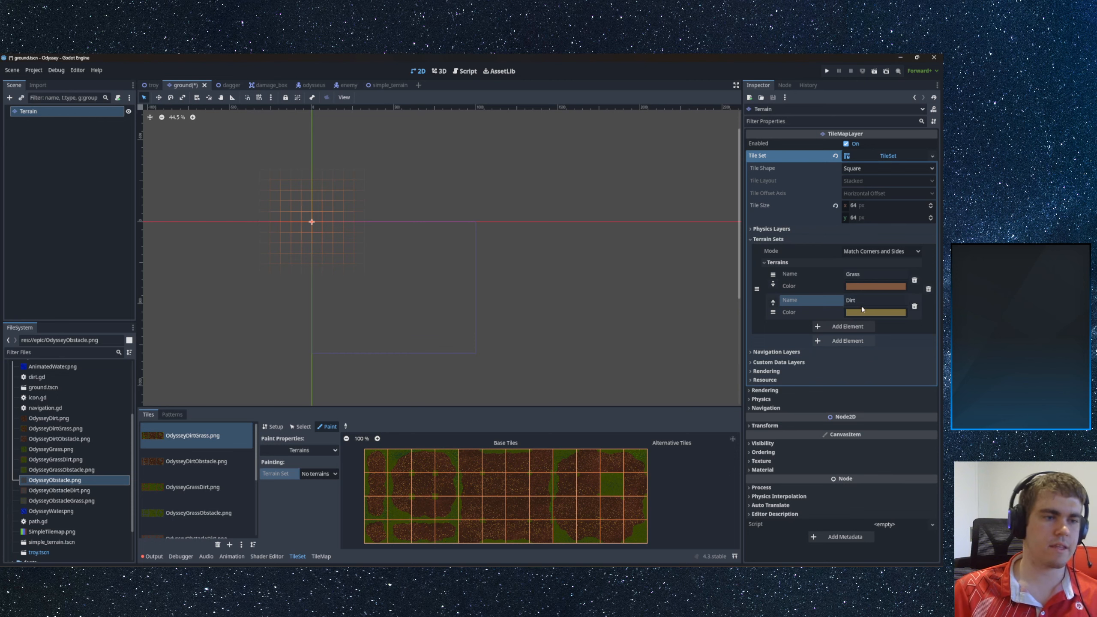
- Add a third terrain to the terrain set and name it Obstacle
click(848, 326)
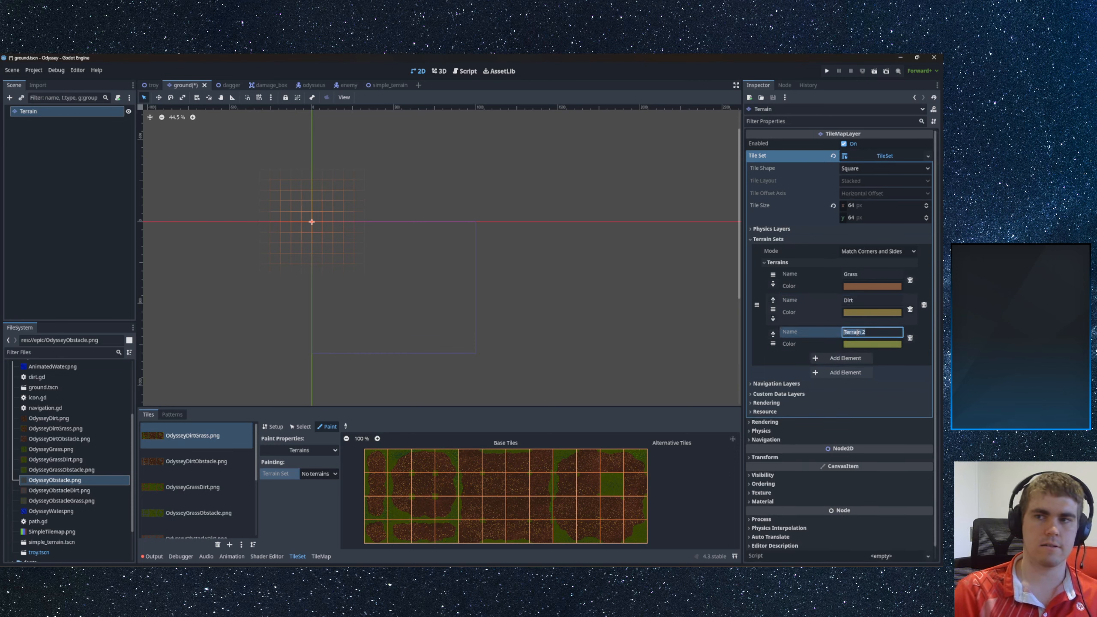
text(Obstacle)
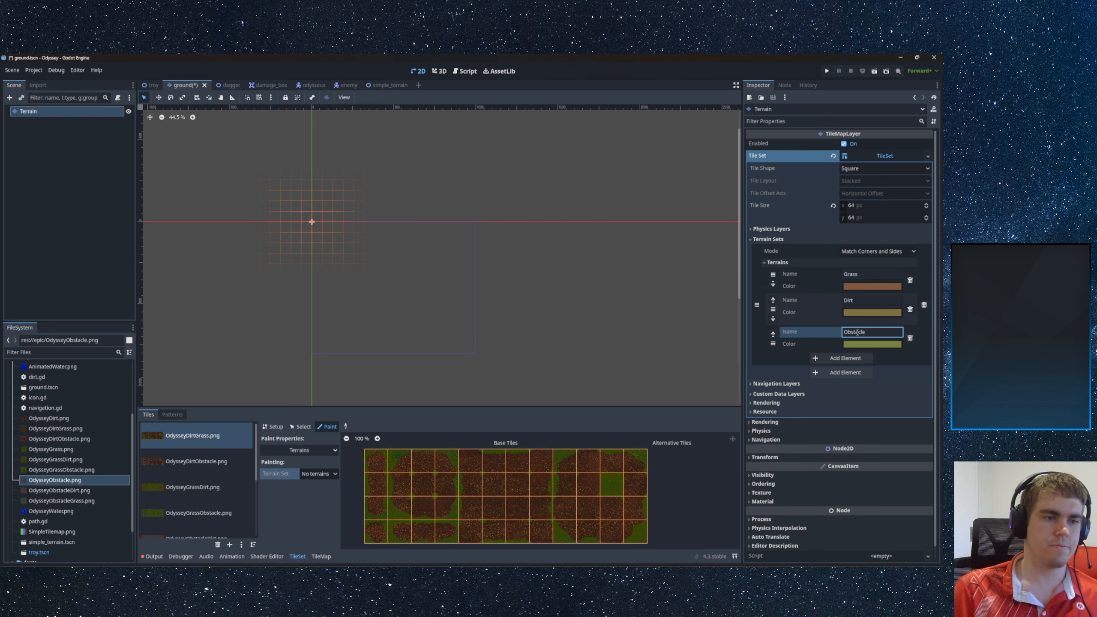
key(Return)
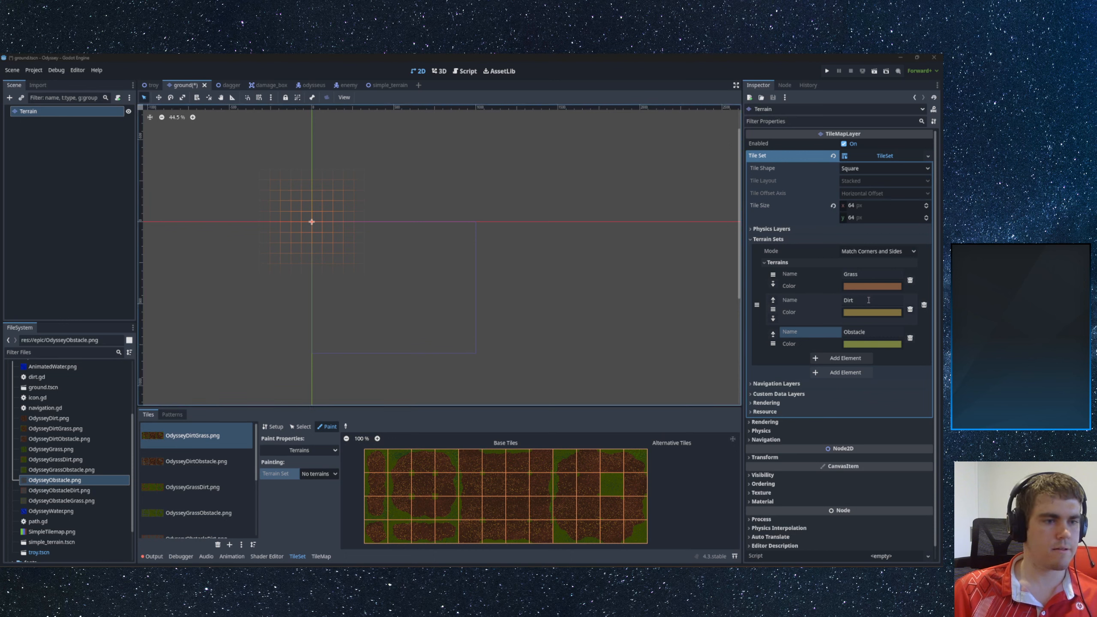
- Set the terrain colours to red (#b9002a) for Grass, blue for Dirt and green (#00923f) for Obstacle
click(868, 286)
drag(880, 353, 920, 363)
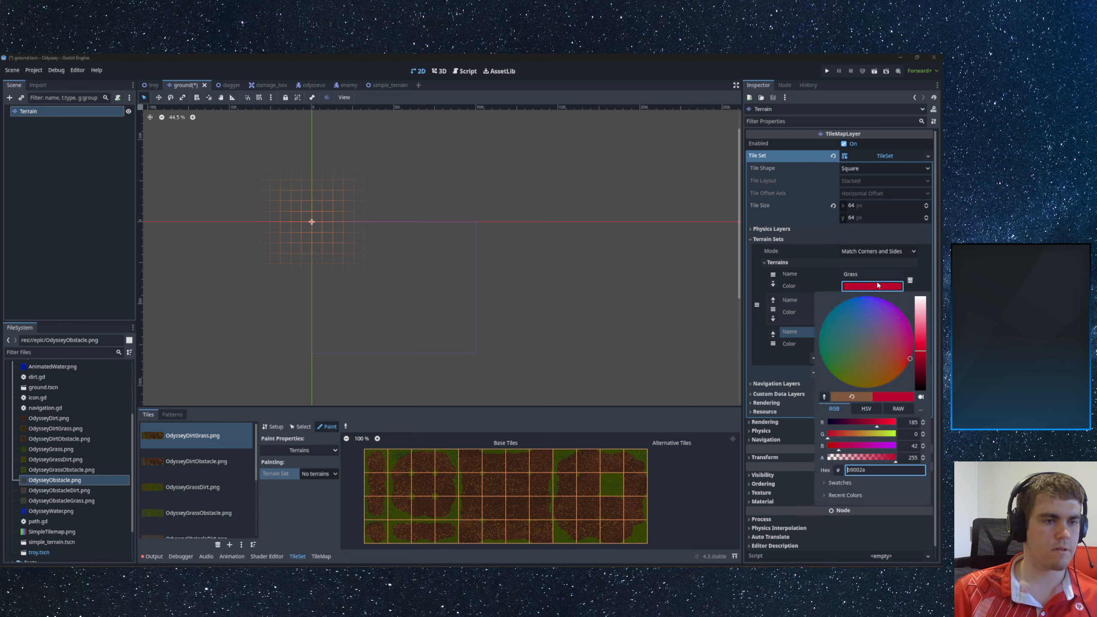
click(864, 312)
click(863, 312)
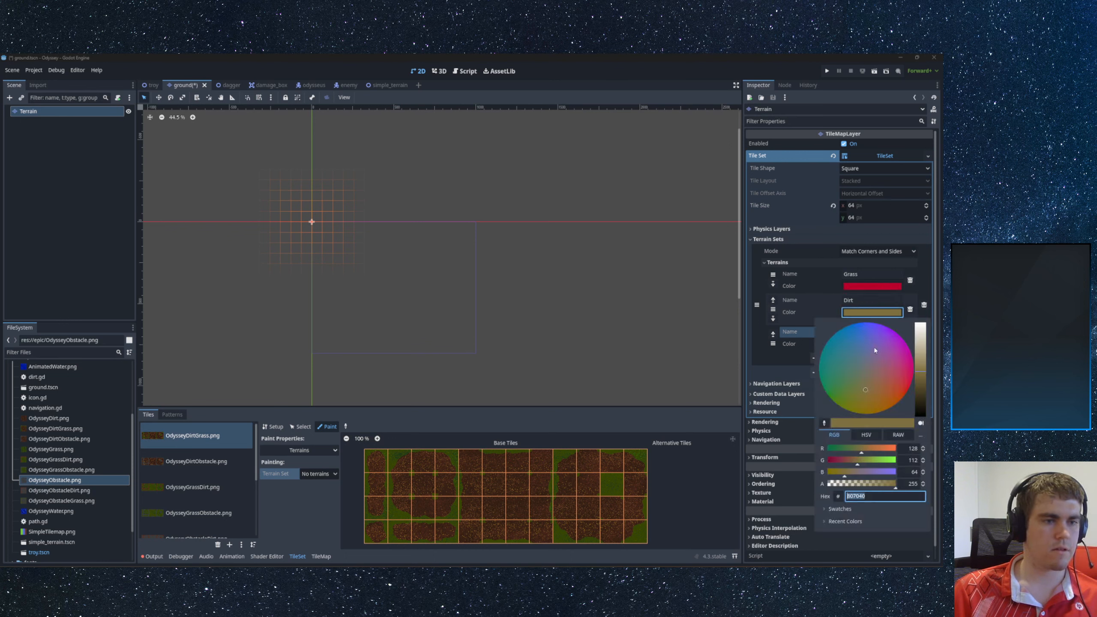
click(864, 312)
click(868, 343)
drag(842, 408, 810, 432)
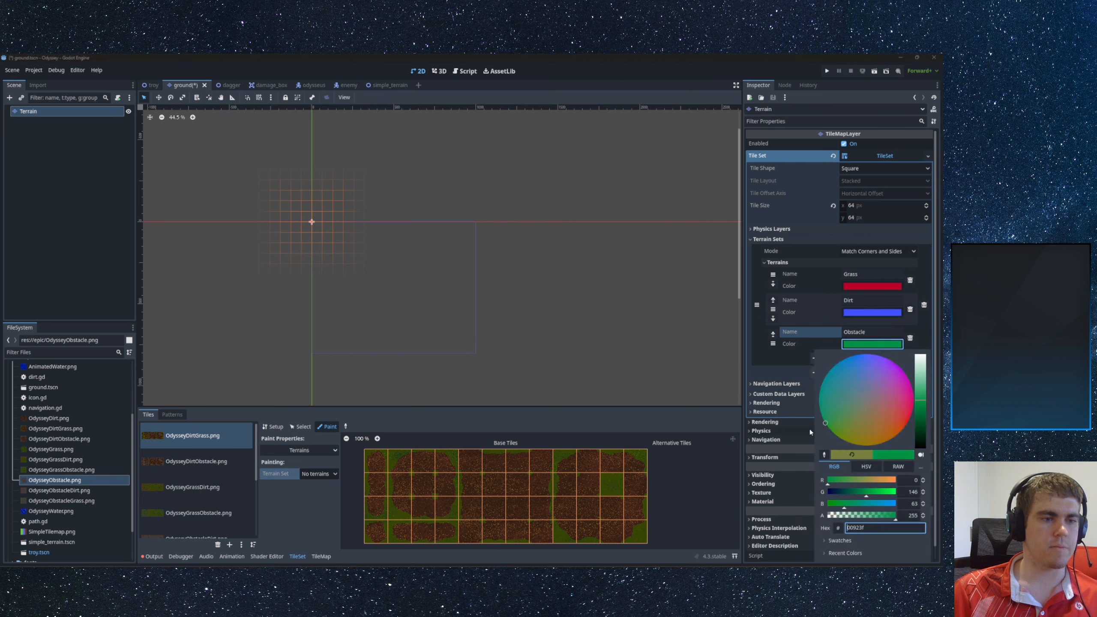
click(867, 345)
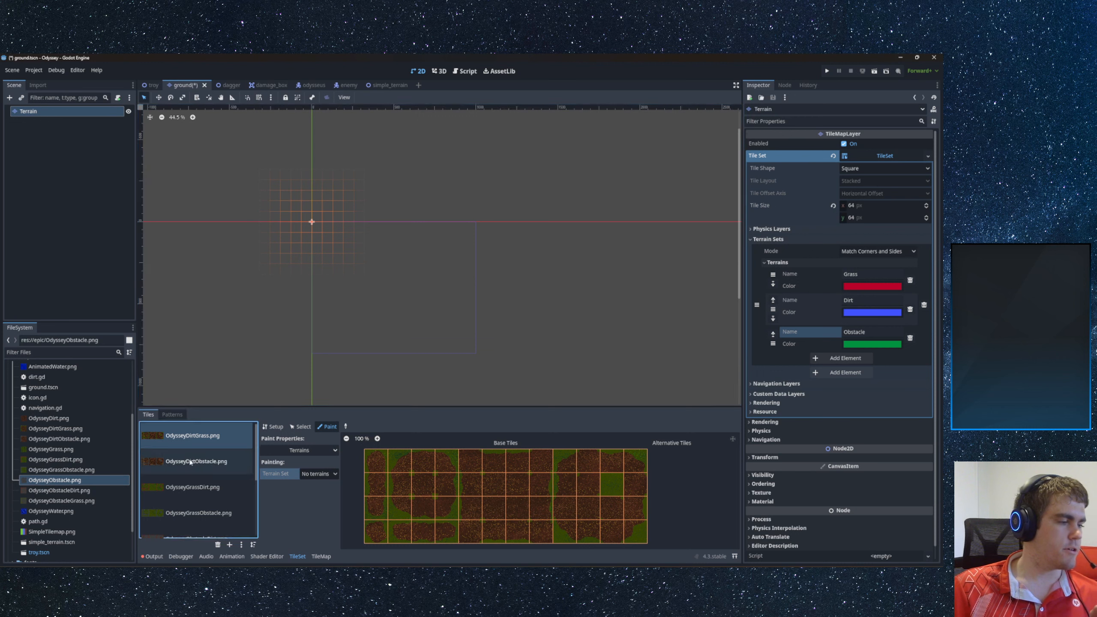
- Assign all OdysseyDirtGrass.png tiles except the plain grass one to Terrain Set 0, with Dirt as the painting terrain
click(320, 474)
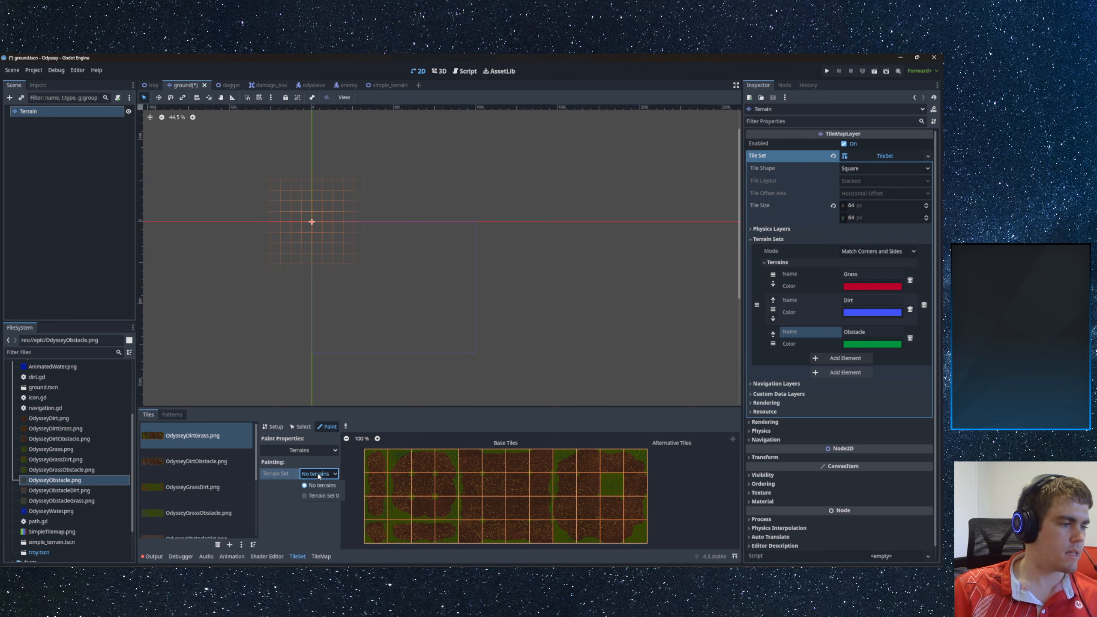
click(320, 495)
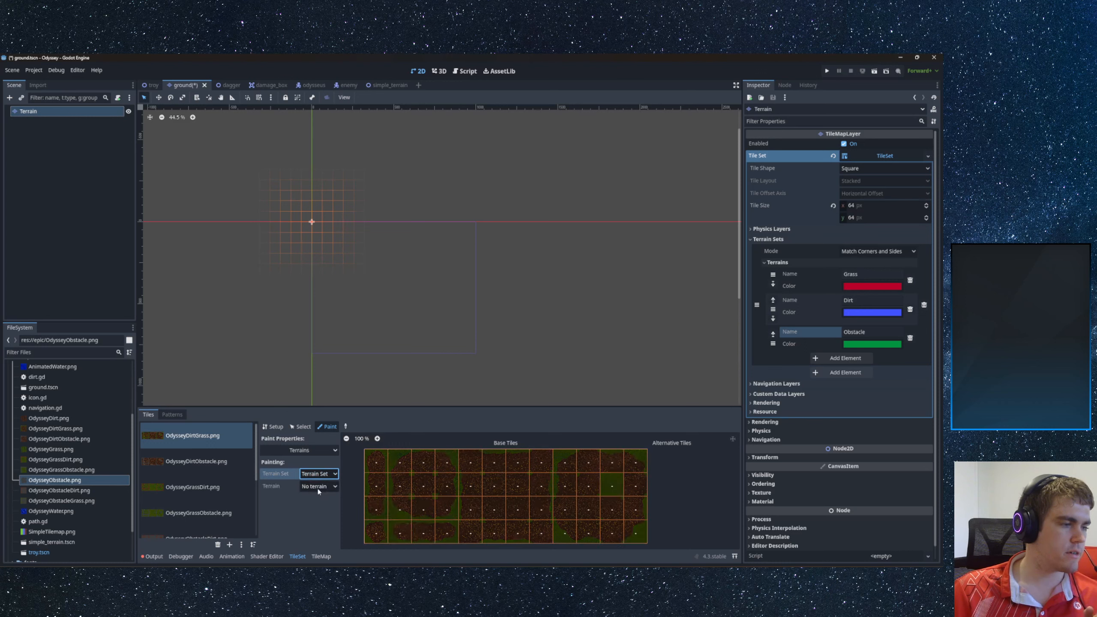
click(319, 488)
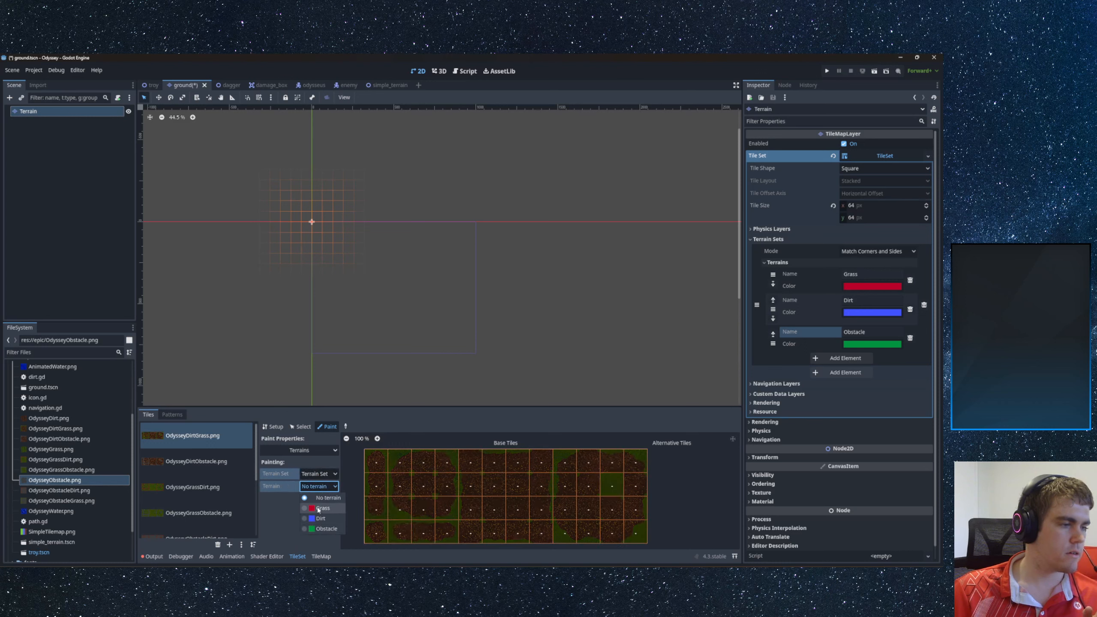
click(318, 486)
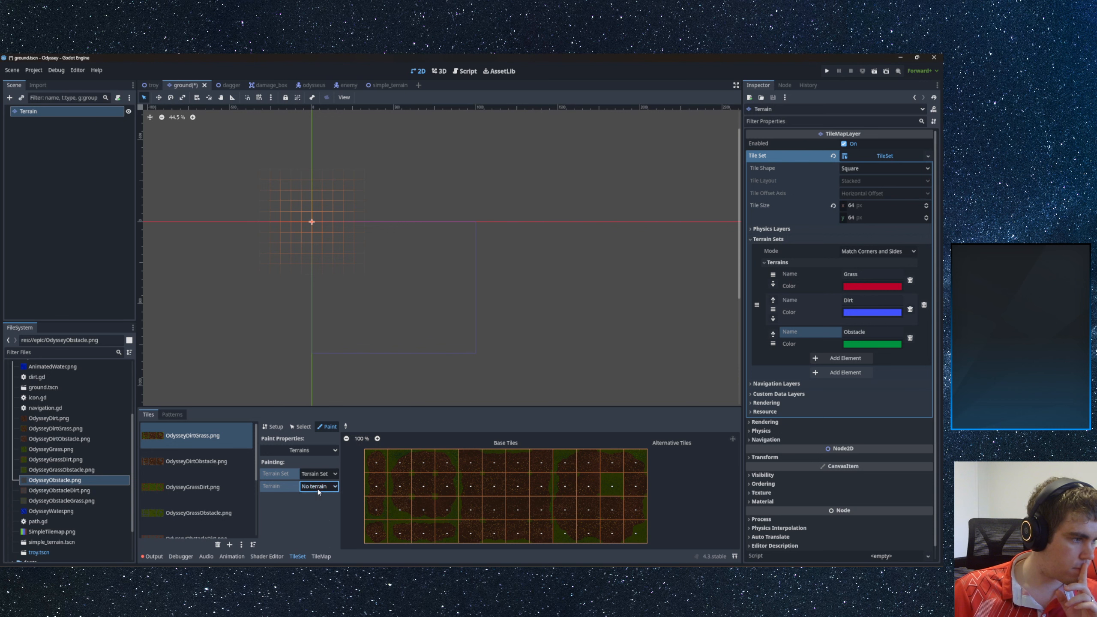
click(320, 474)
click(320, 476)
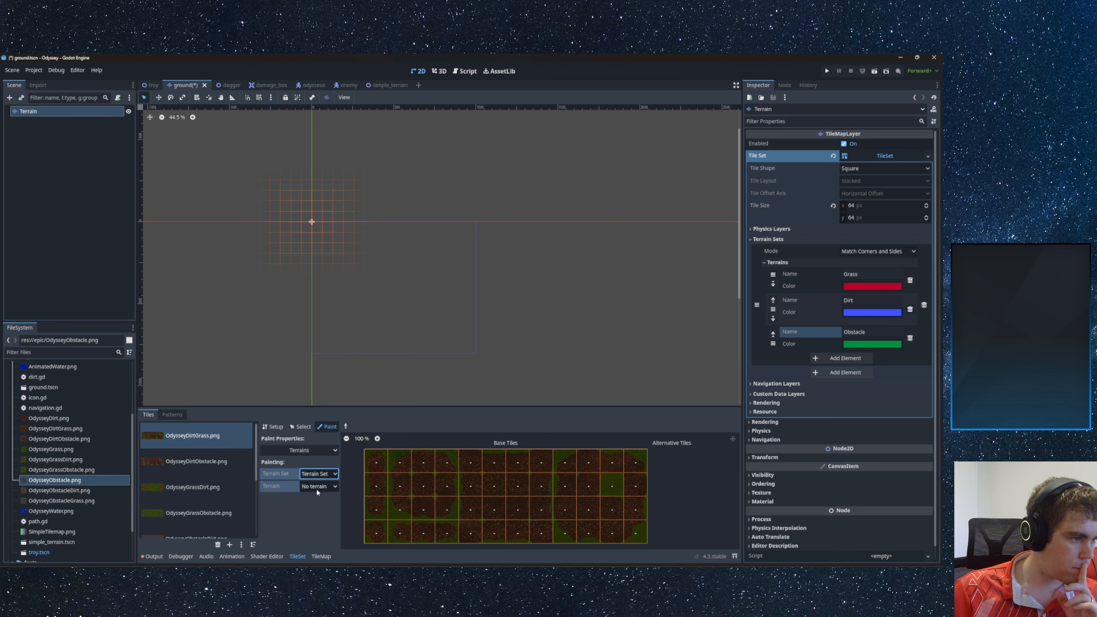
click(319, 486)
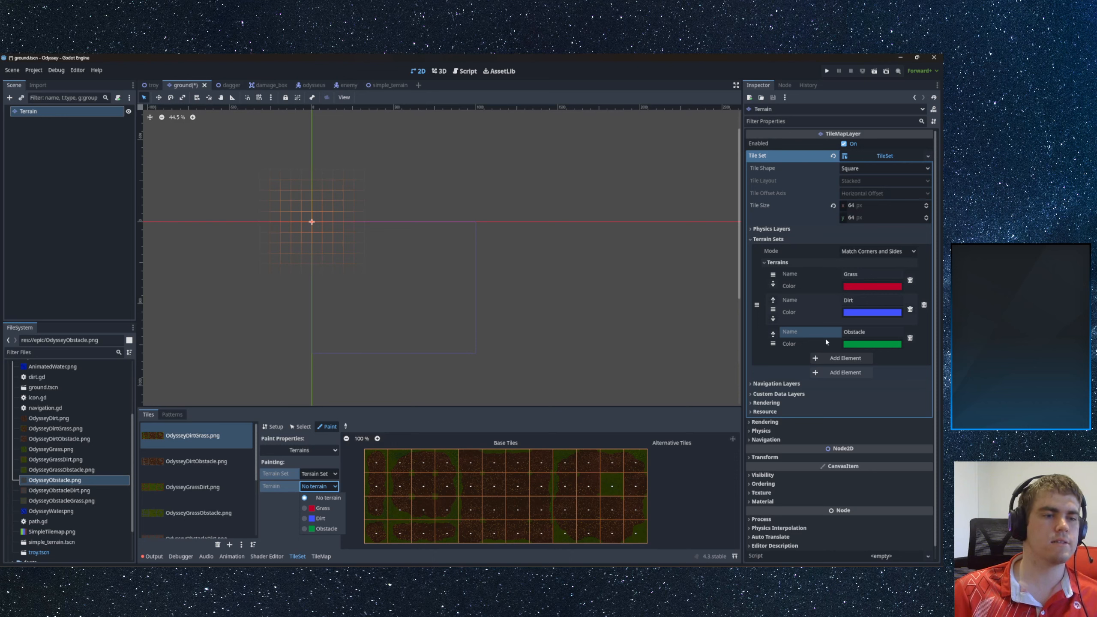
click(320, 519)
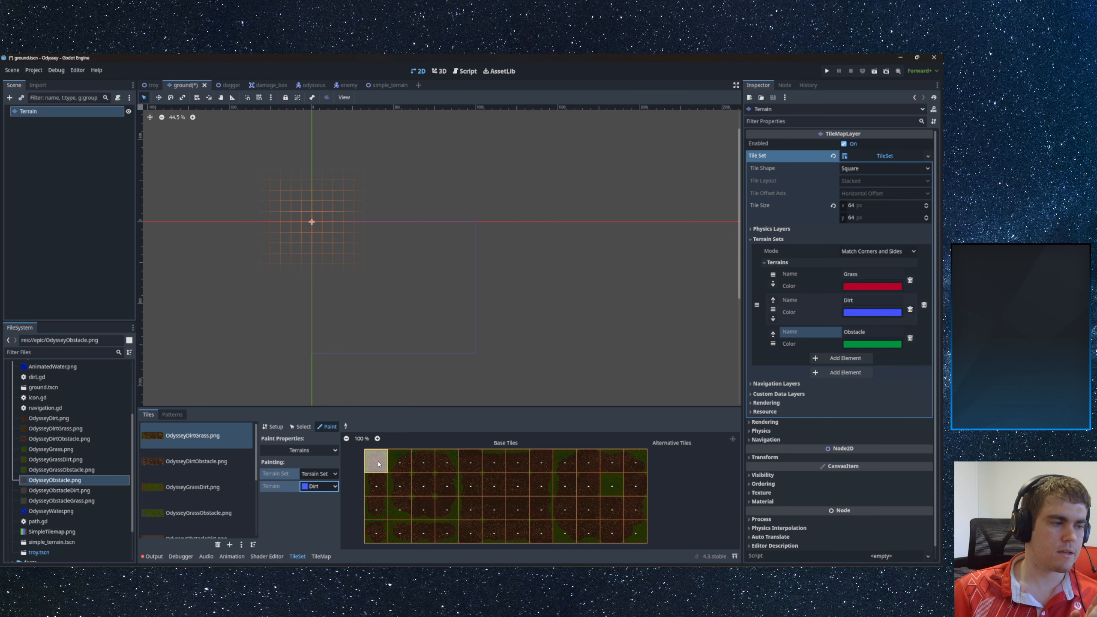
mouse_move(378, 464)
mouse_down()
mouse_move(642, 465)
mouse_move(640, 482)
mouse_move(412, 486)
mouse_move(378, 510)
mouse_move(630, 509)
mouse_move(588, 542)
mouse_move(370, 532)
mouse_up()
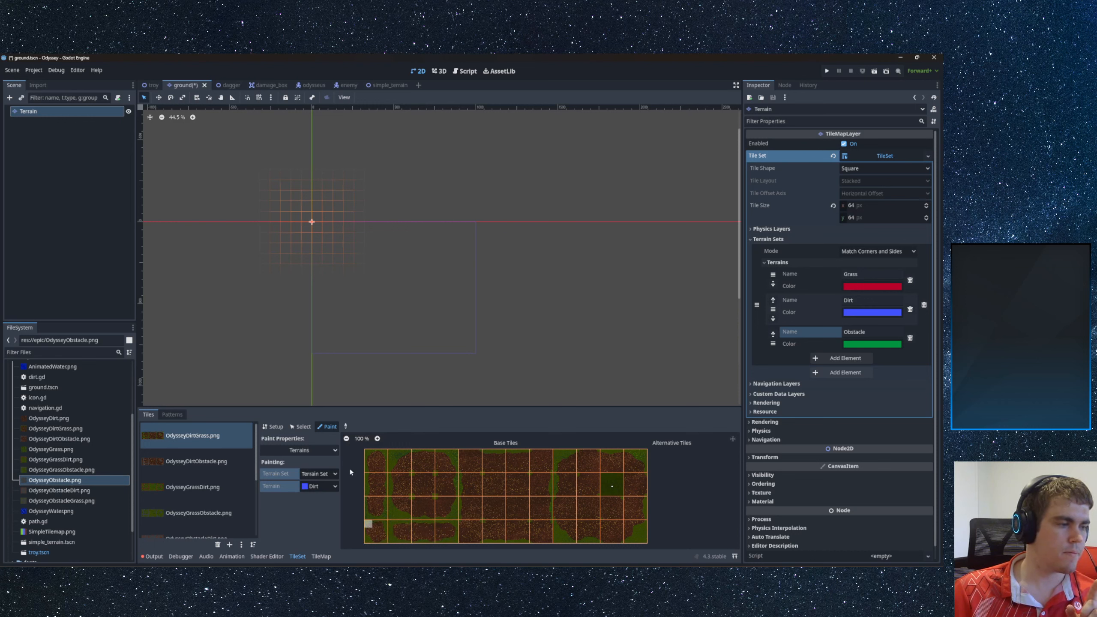
- Paint the Dirt terrain bits on the narrow column, single tile, narrow row and 3×3 patch of the first 4×4 tile block
drag(378, 472, 377, 509)
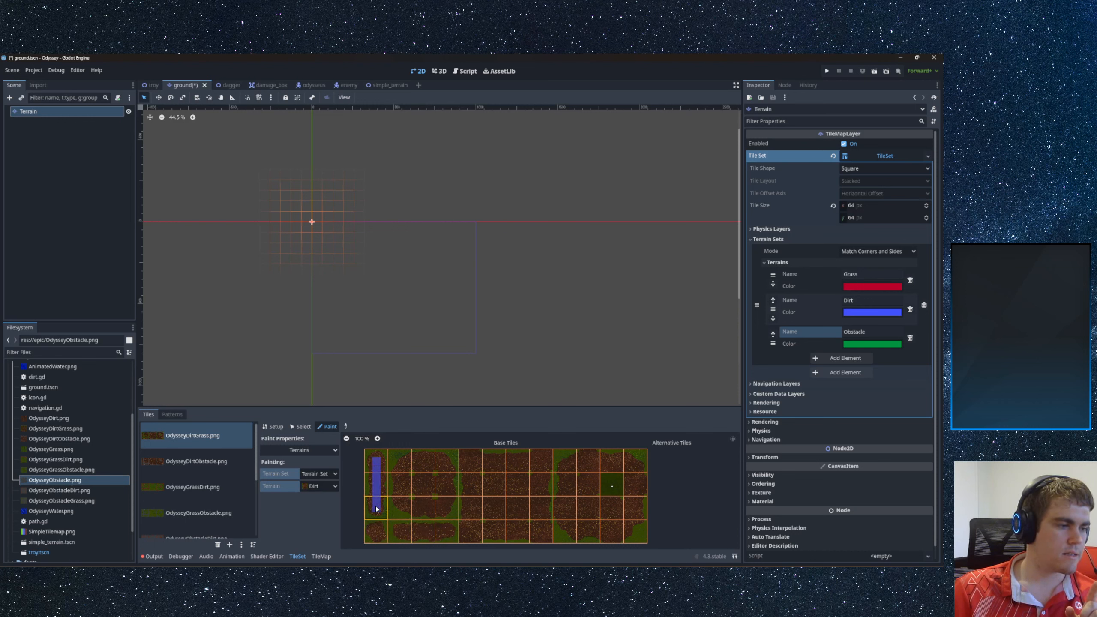
click(377, 531)
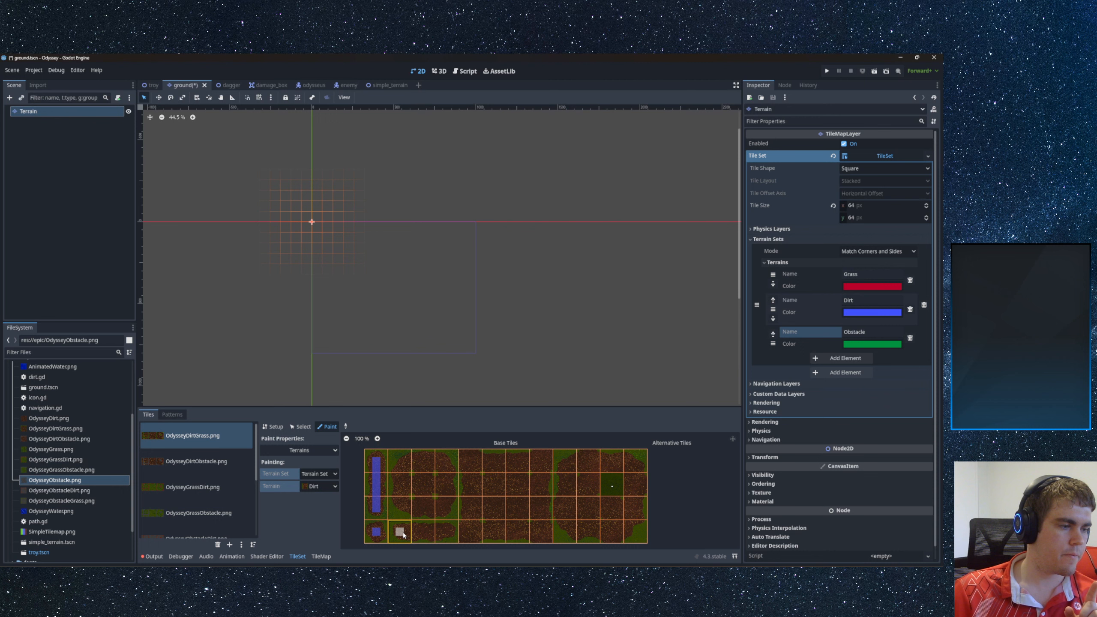
mouse_move(403, 535)
mouse_down()
mouse_move(448, 533)
mouse_move(400, 507)
mouse_move(401, 469)
mouse_move(448, 462)
mouse_move(447, 504)
mouse_move(422, 497)
mouse_move(421, 454)
mouse_move(406, 486)
mouse_up()
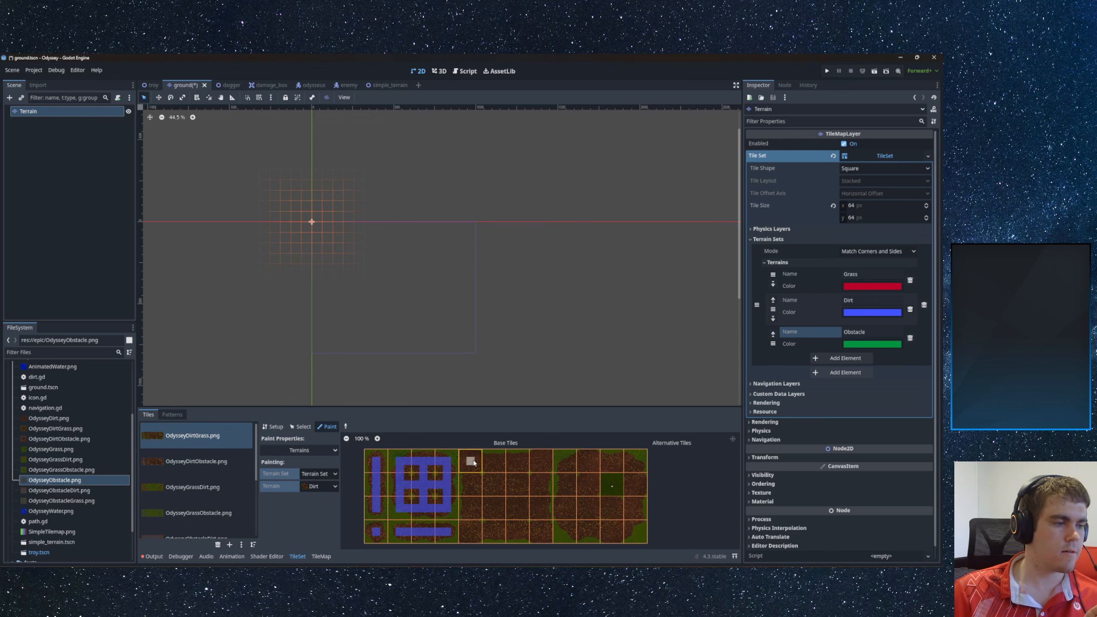
- Paint the Dirt terrain bits throughout the middle 4×4 tile block, including the connections at its outer corners, leaving the grassy parts unpainted
mouse_move(473, 461)
mouse_down()
mouse_move(473, 532)
mouse_move(538, 532)
mouse_move(542, 506)
mouse_move(543, 465)
mouse_move(478, 466)
mouse_move(474, 489)
mouse_move(536, 490)
mouse_up()
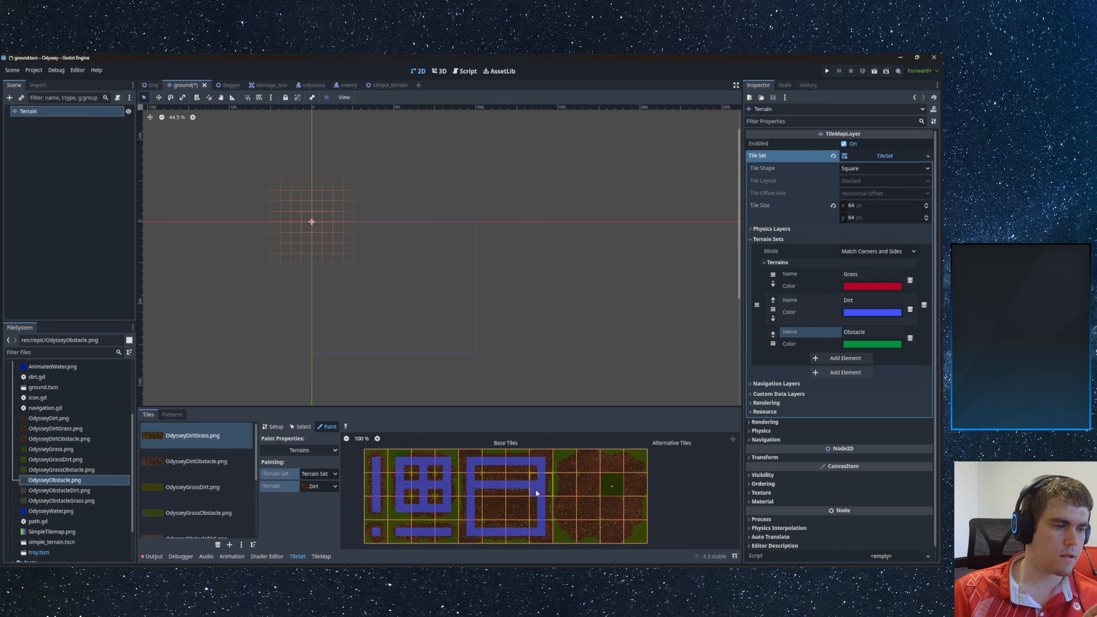
mouse_move(475, 500)
mouse_down()
mouse_move(535, 508)
mouse_move(478, 510)
mouse_move(503, 525)
mouse_move(519, 510)
mouse_move(519, 474)
mouse_up()
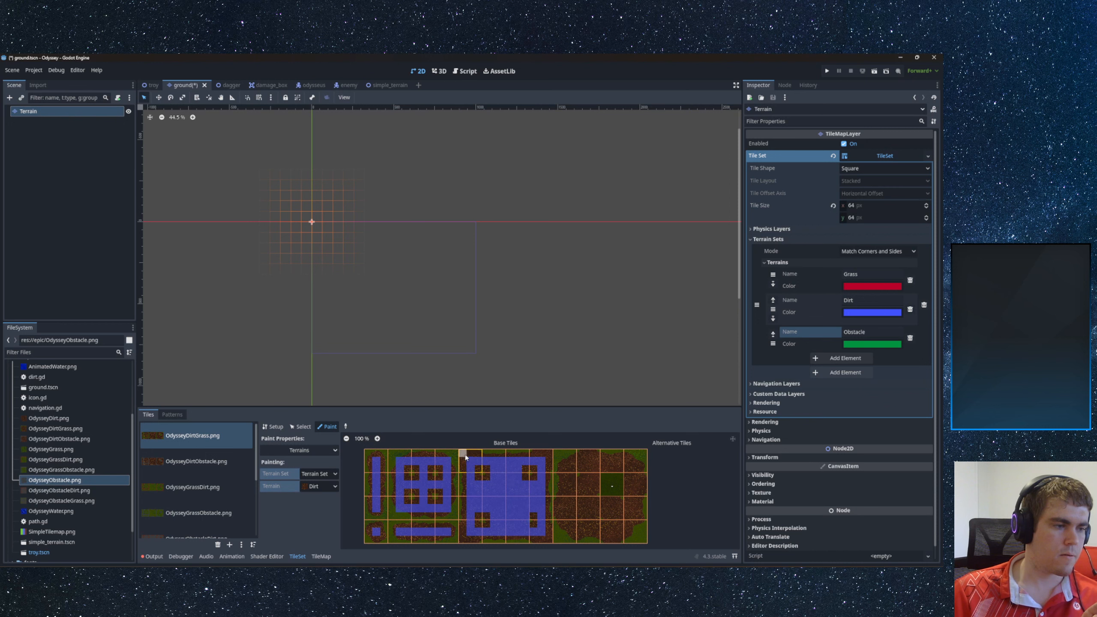
drag(463, 467, 542, 456)
drag(510, 534, 538, 542)
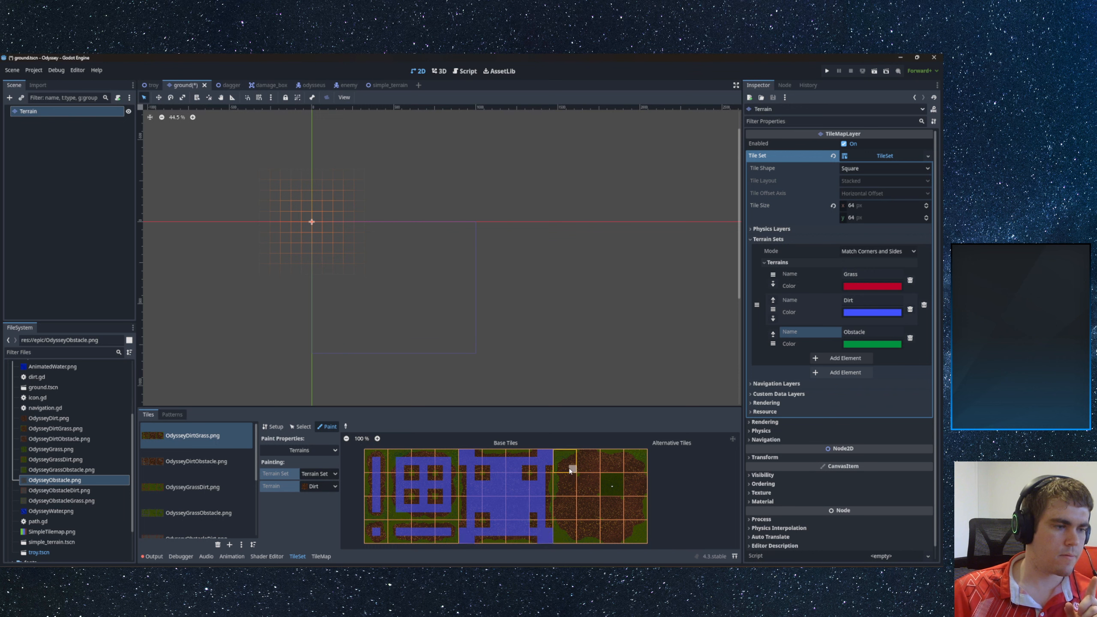
- Enlarge the tile editor and paint Dirt on the last 4×4 tile block, including its edge connections, leaving the grassy borders and corners unpainted
mouse_move(564, 482)
mouse_down()
mouse_move(565, 532)
mouse_move(635, 532)
mouse_move(635, 462)
mouse_move(564, 459)
mouse_move(570, 465)
mouse_up()
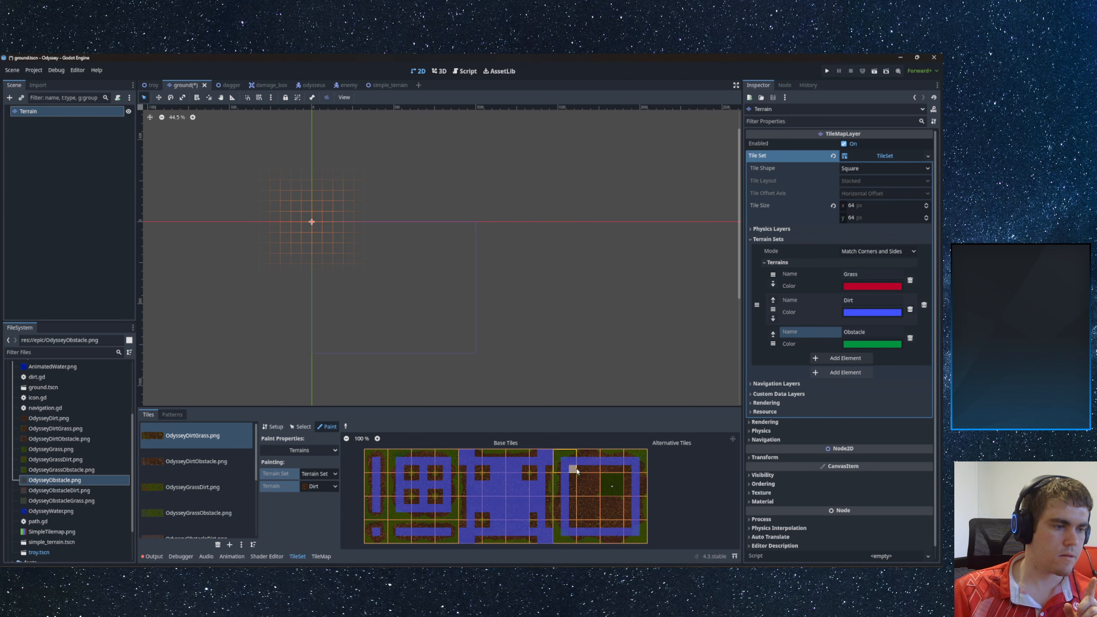
scroll(587, 480, up, 9)
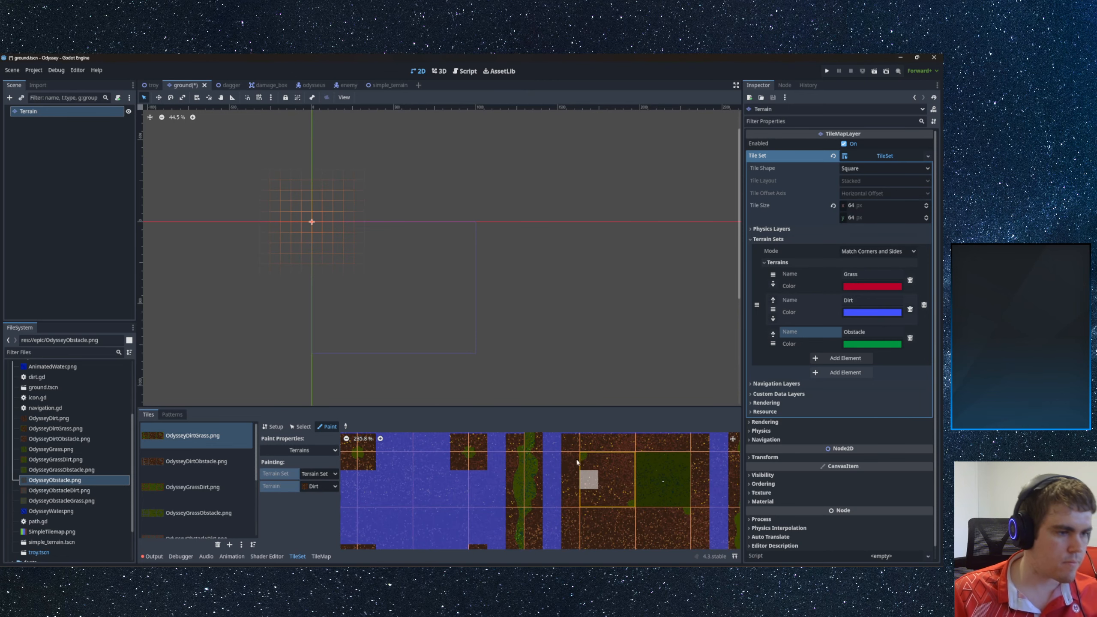
drag(538, 406, 538, 205)
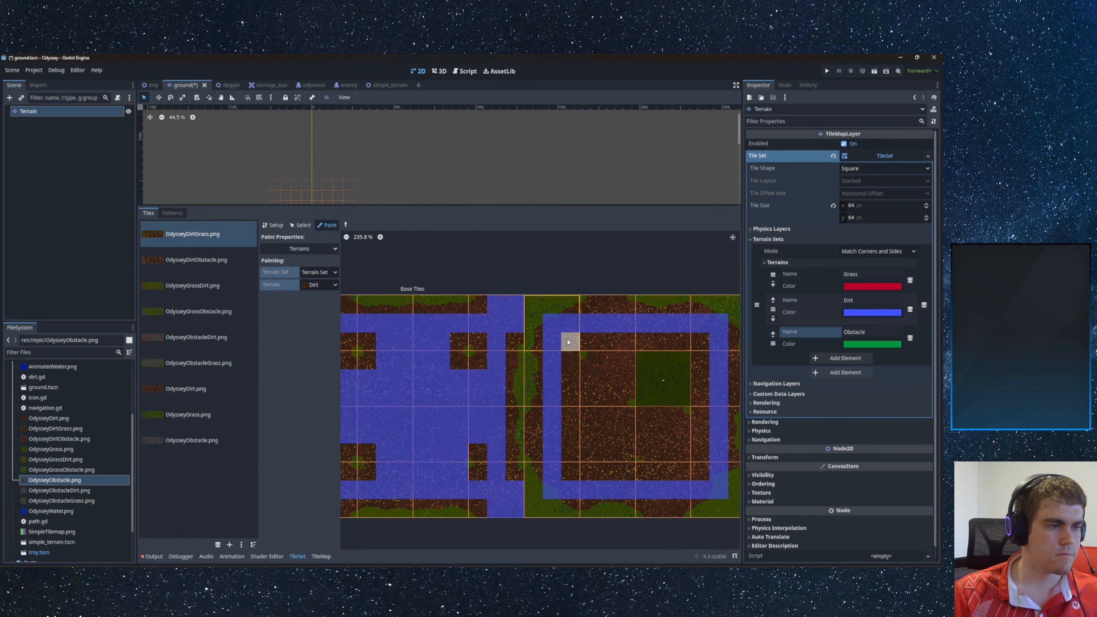
mouse_move(584, 476)
mouse_down()
mouse_move(705, 466)
mouse_move(699, 367)
mouse_move(644, 343)
mouse_move(578, 343)
mouse_move(608, 380)
mouse_move(574, 380)
mouse_move(607, 395)
mouse_move(593, 394)
mouse_move(624, 363)
mouse_up()
mouse_move(585, 446)
mouse_down()
mouse_move(588, 422)
mouse_move(628, 449)
mouse_move(591, 457)
mouse_move(644, 415)
mouse_move(661, 419)
mouse_move(670, 455)
mouse_move(681, 453)
mouse_move(678, 431)
mouse_up()
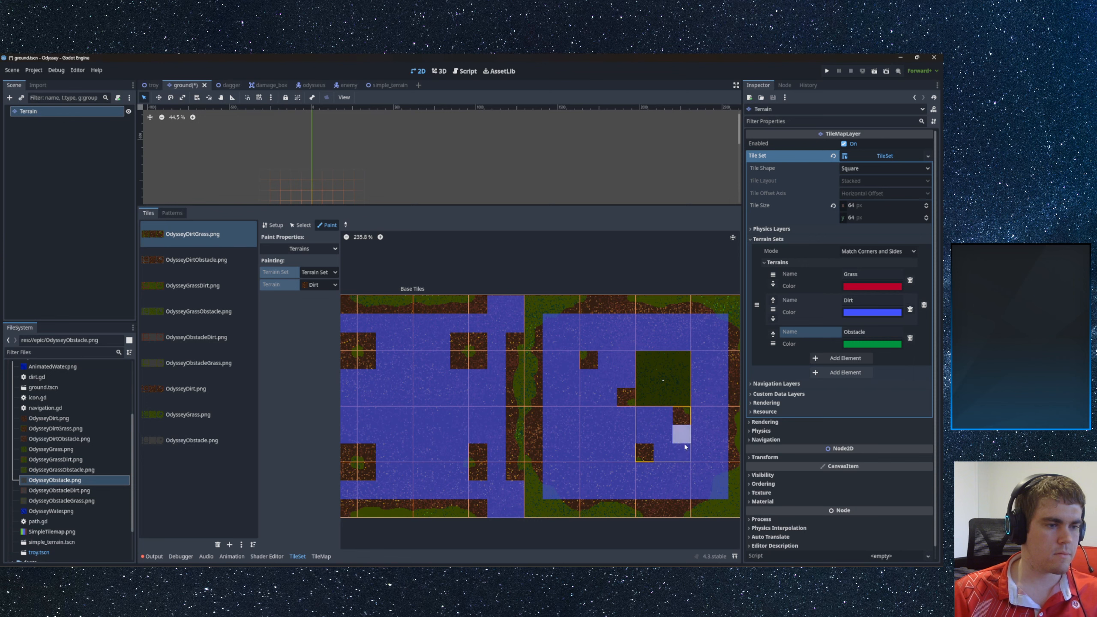
click(610, 298)
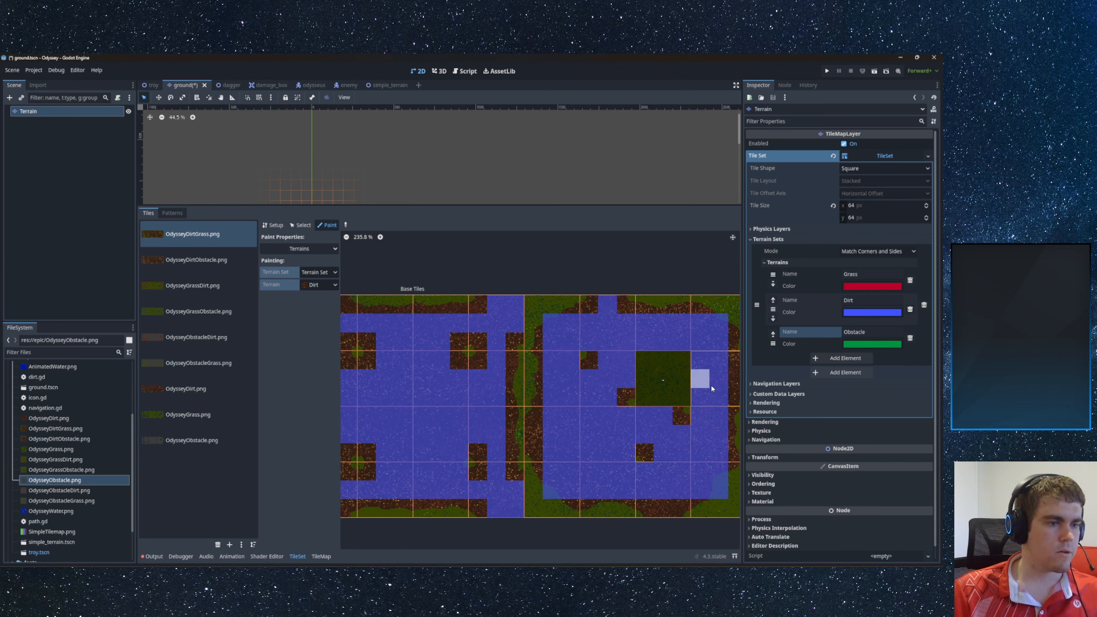
click(734, 379)
middle_drag(648, 396, 552, 387)
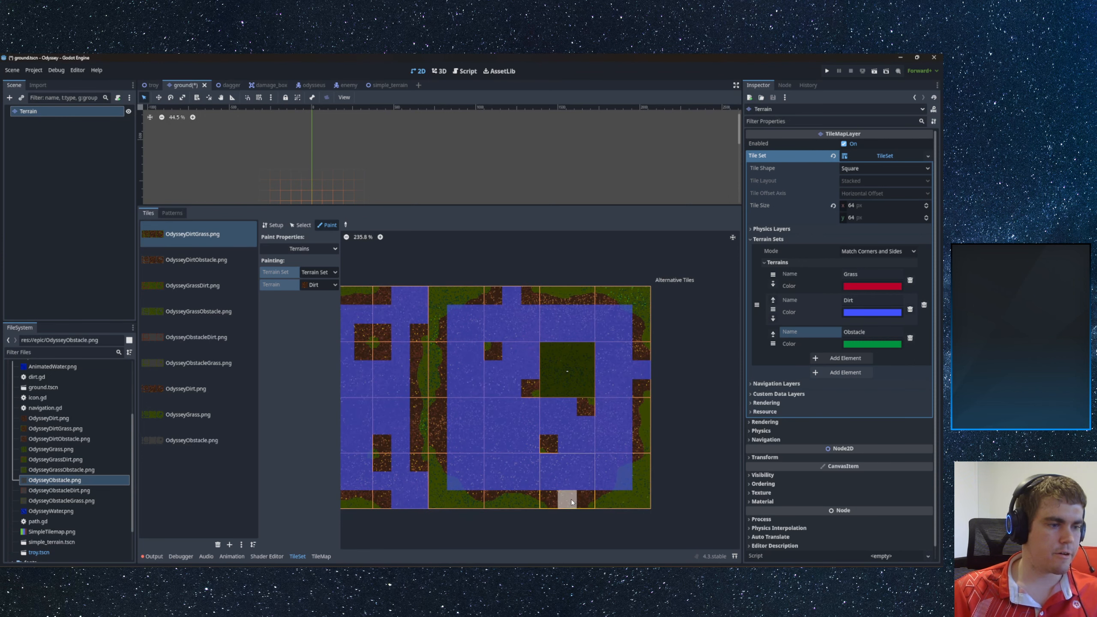
middle_drag(476, 405, 533, 416)
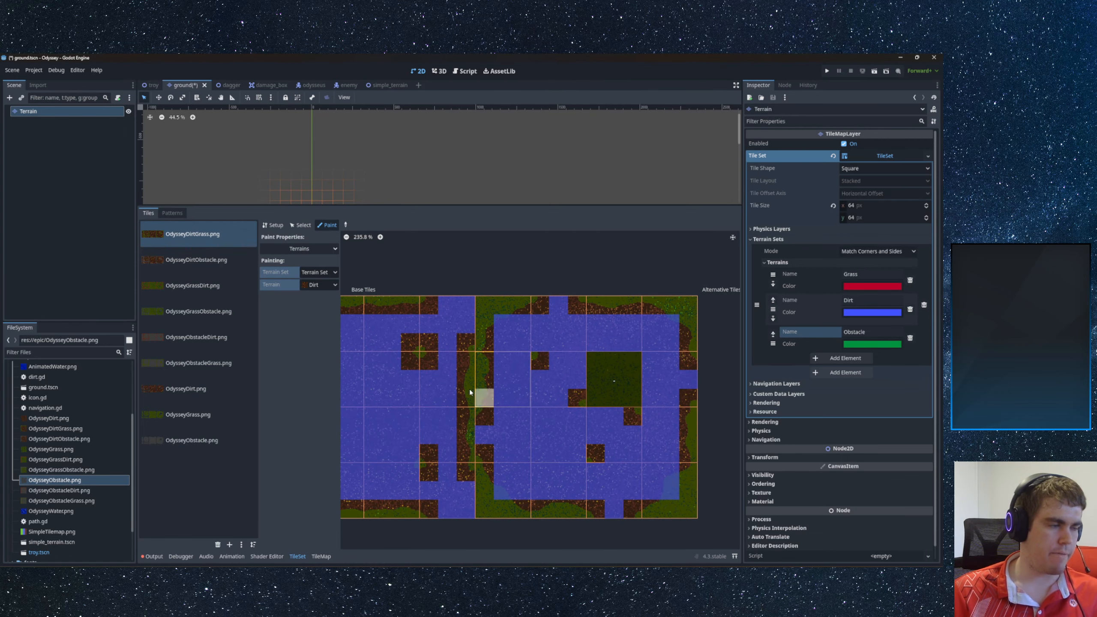
- Switch the painting terrain to Grass and paint the grassy outer bits around the dirt shapes in the first 4×4 tile block
click(320, 285)
click(331, 329)
middle_drag(409, 343, 597, 336)
middle_drag(449, 333, 582, 348)
click(321, 285)
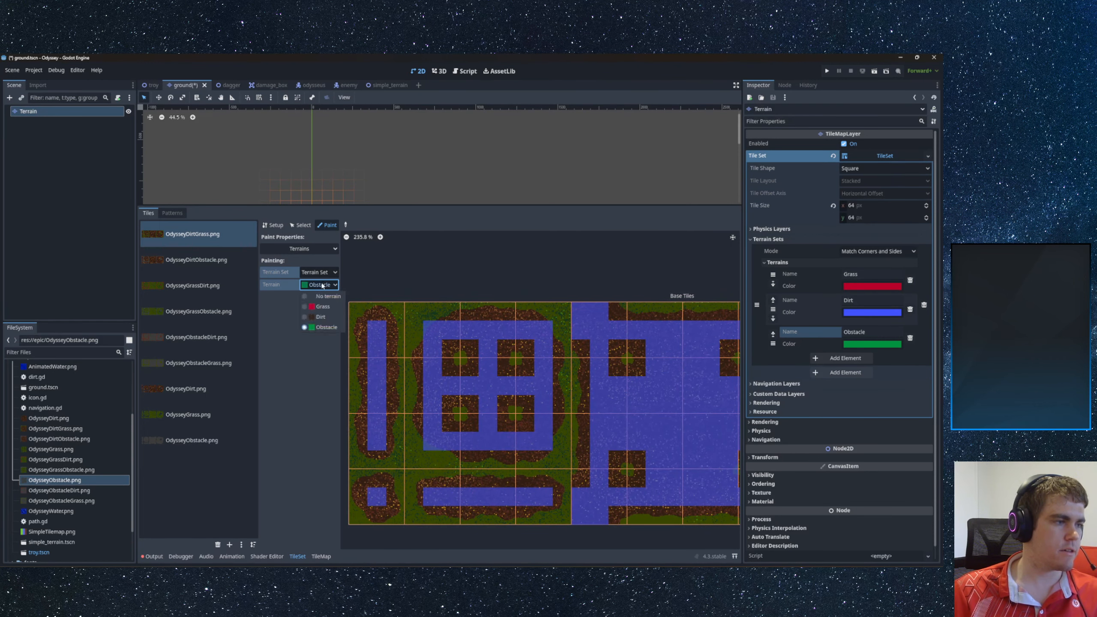
click(323, 306)
mouse_move(357, 311)
mouse_down()
mouse_move(394, 313)
mouse_move(396, 339)
mouse_up()
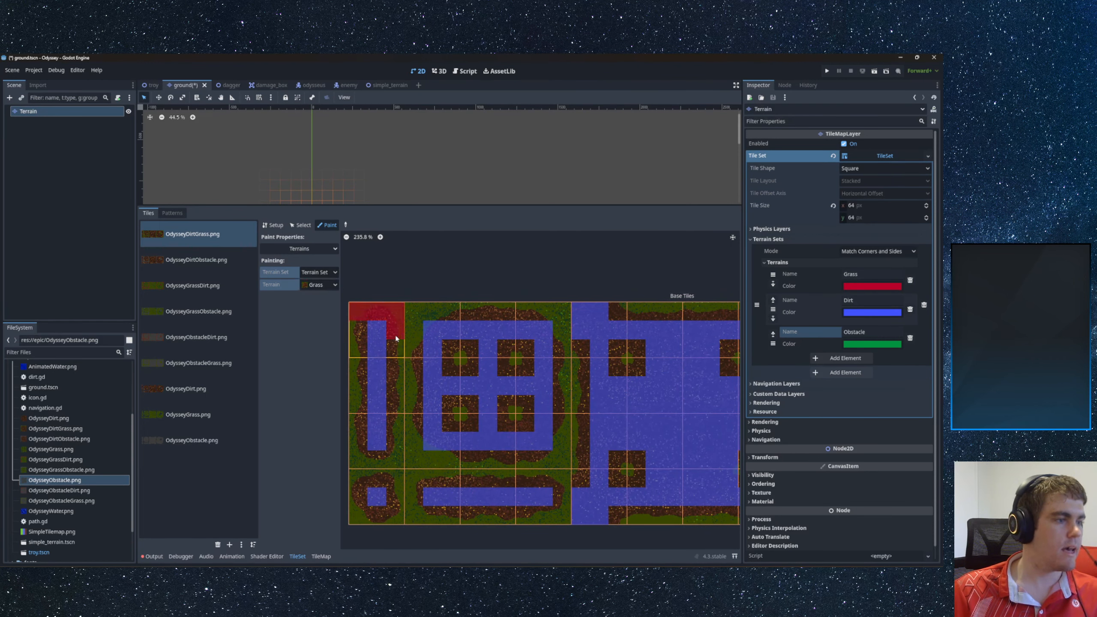
mouse_move(395, 385)
mouse_down()
mouse_move(396, 449)
mouse_move(366, 459)
mouse_move(358, 328)
mouse_up()
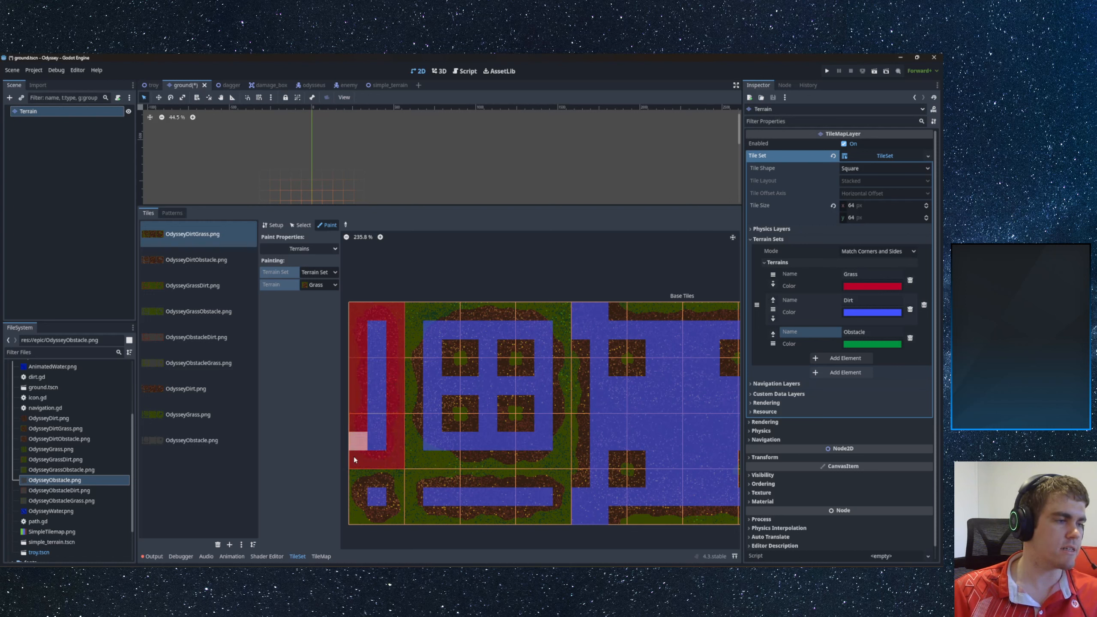
mouse_move(357, 485)
mouse_down()
mouse_move(359, 512)
mouse_move(393, 502)
mouse_move(411, 512)
mouse_move(412, 312)
mouse_move(561, 313)
mouse_move(562, 482)
mouse_move(447, 518)
mouse_move(494, 481)
mouse_move(435, 464)
mouse_up()
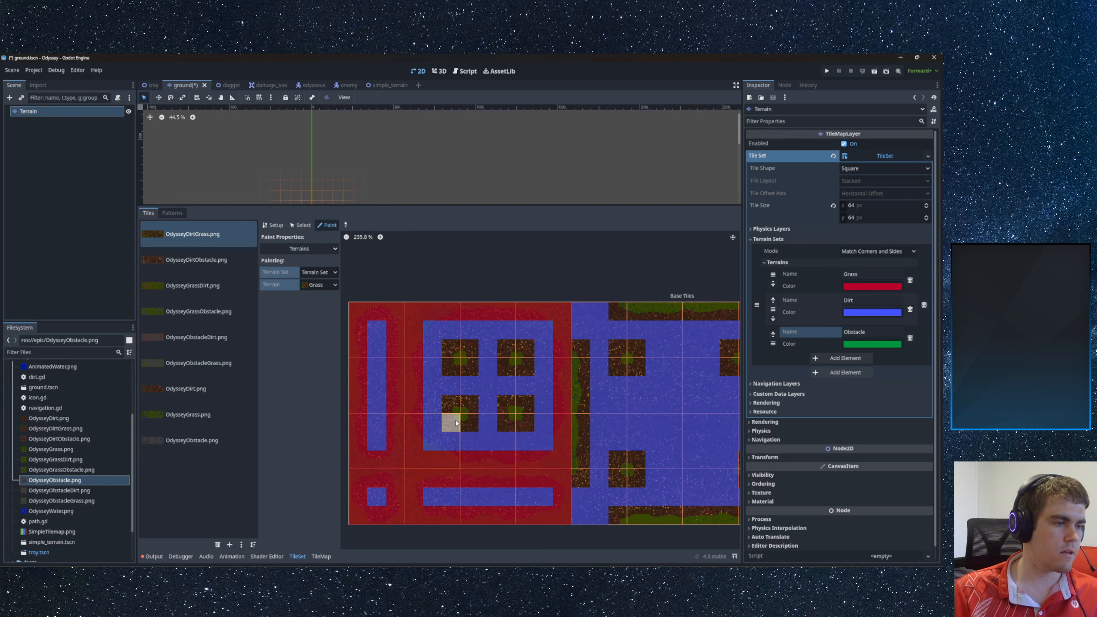
- Paint Grass on the four inner corner squares of the first block's 3×3 dirt patch
drag(464, 413, 452, 412)
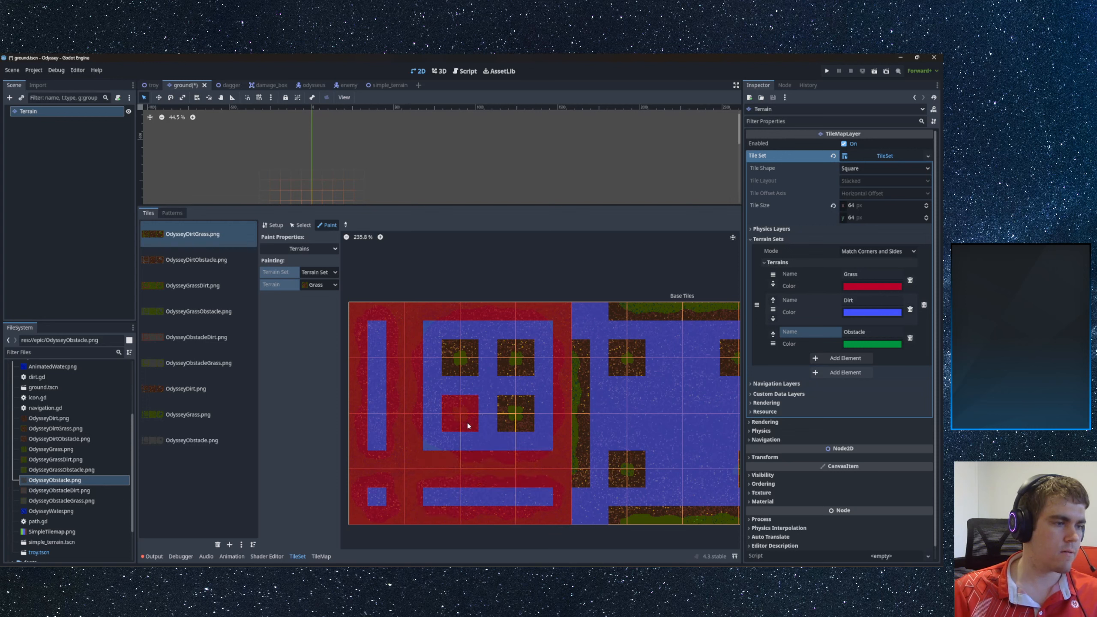
click(508, 408)
click(514, 422)
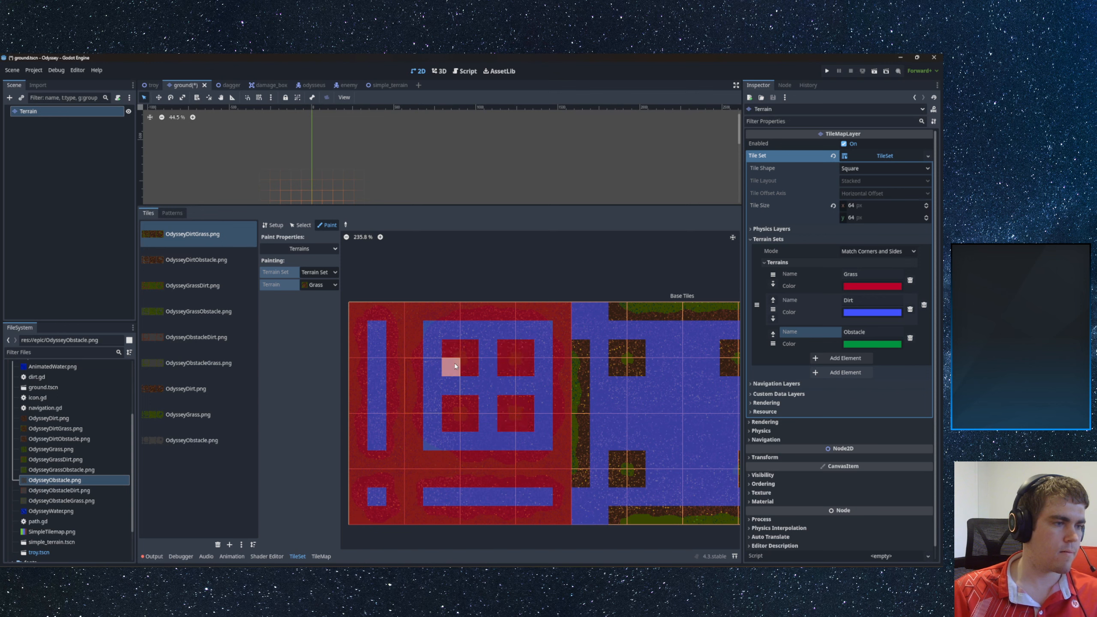
- Paint the Grass terrain bits on the edges and inner corner squares of the middle 4×4 tile block
middle_drag(592, 392, 428, 388)
mouse_move(418, 348)
mouse_down()
mouse_move(415, 474)
mouse_move(471, 471)
mouse_move(454, 476)
mouse_up()
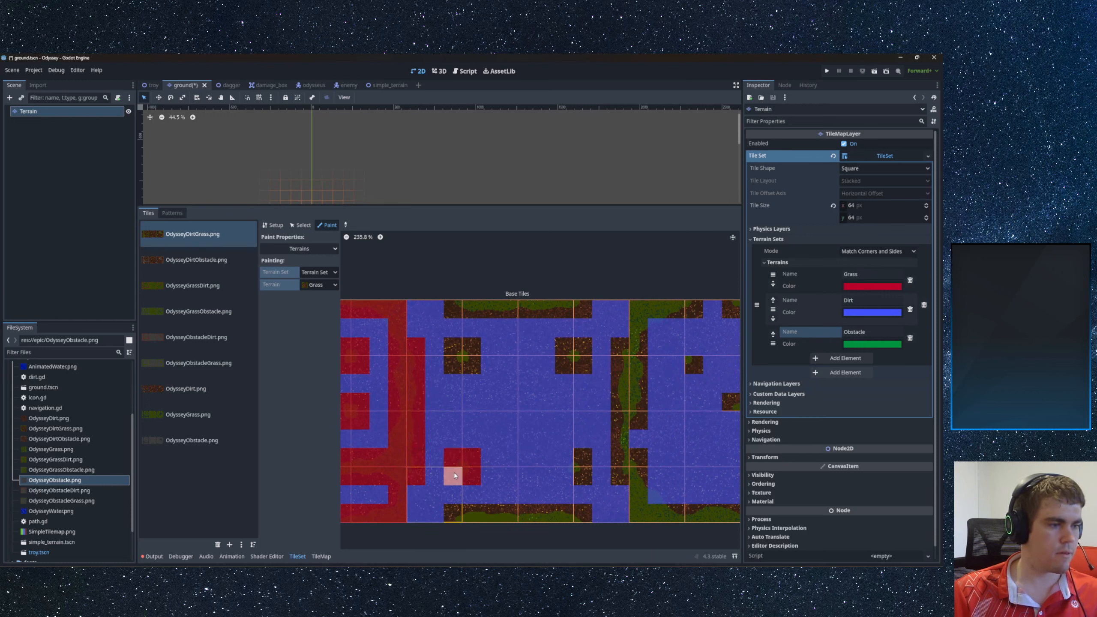
drag(450, 343, 471, 360)
drag(453, 307, 586, 309)
click(565, 354)
mouse_move(582, 364)
mouse_down()
mouse_move(600, 346)
mouse_move(618, 400)
mouse_move(619, 473)
mouse_move(584, 461)
mouse_move(583, 509)
mouse_move(447, 514)
mouse_up()
- Paint Grass on the borders and the remaining inner corner bits of the last 4×4 tile block, skipping the plain grass tile
middle_drag(586, 455, 431, 450)
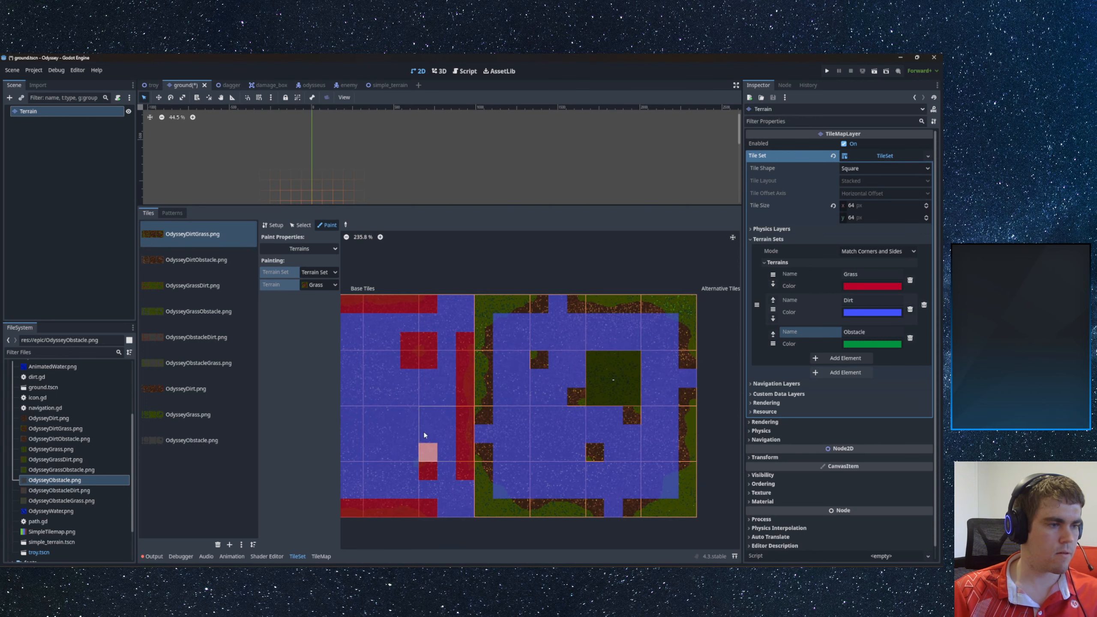
mouse_move(484, 415)
mouse_down()
mouse_move(486, 326)
mouse_move(512, 305)
mouse_move(688, 308)
mouse_move(687, 506)
mouse_move(489, 510)
mouse_up()
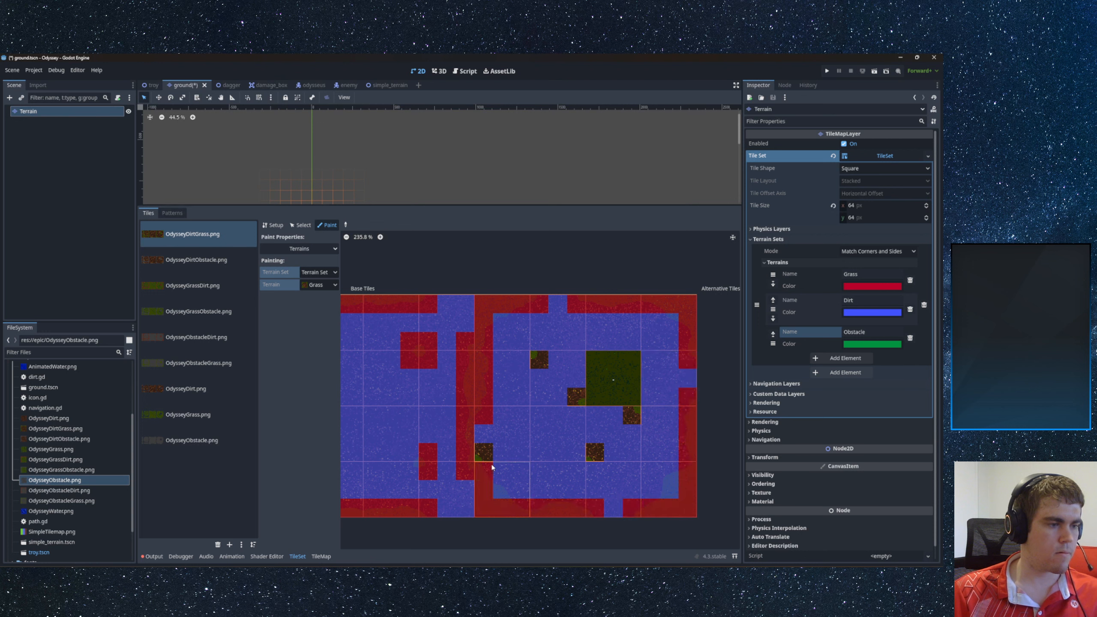
click(483, 452)
click(577, 396)
click(540, 360)
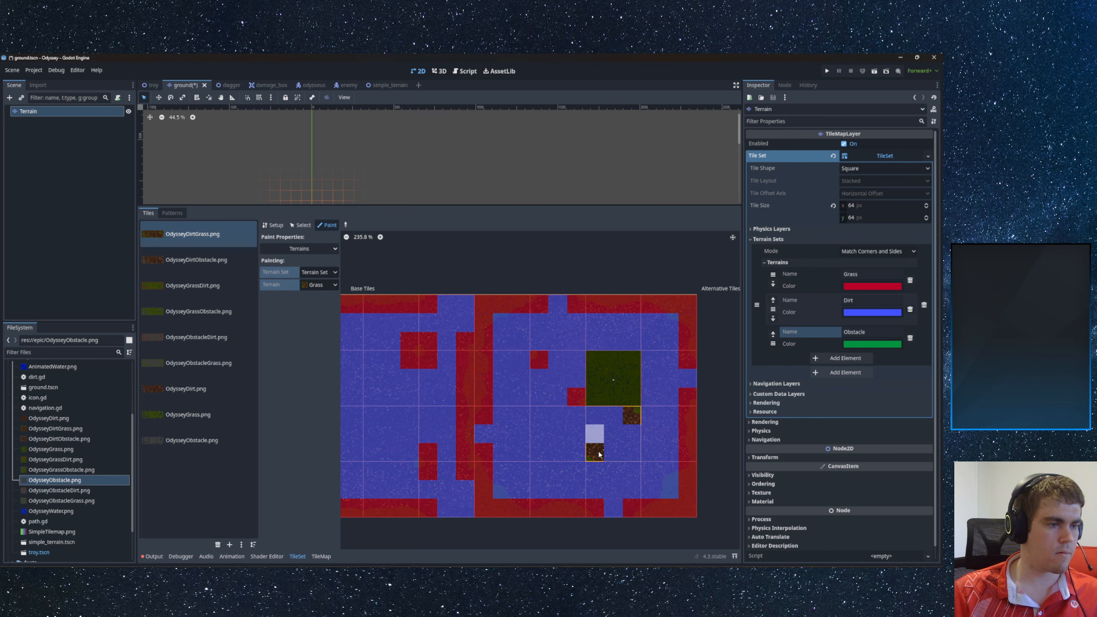
click(597, 452)
click(631, 416)
- Examine the painted Grass and Dirt bits across the whole OdysseyDirtGrass.png atlas
middle_drag(466, 399, 665, 367)
middle_drag(412, 384, 601, 391)
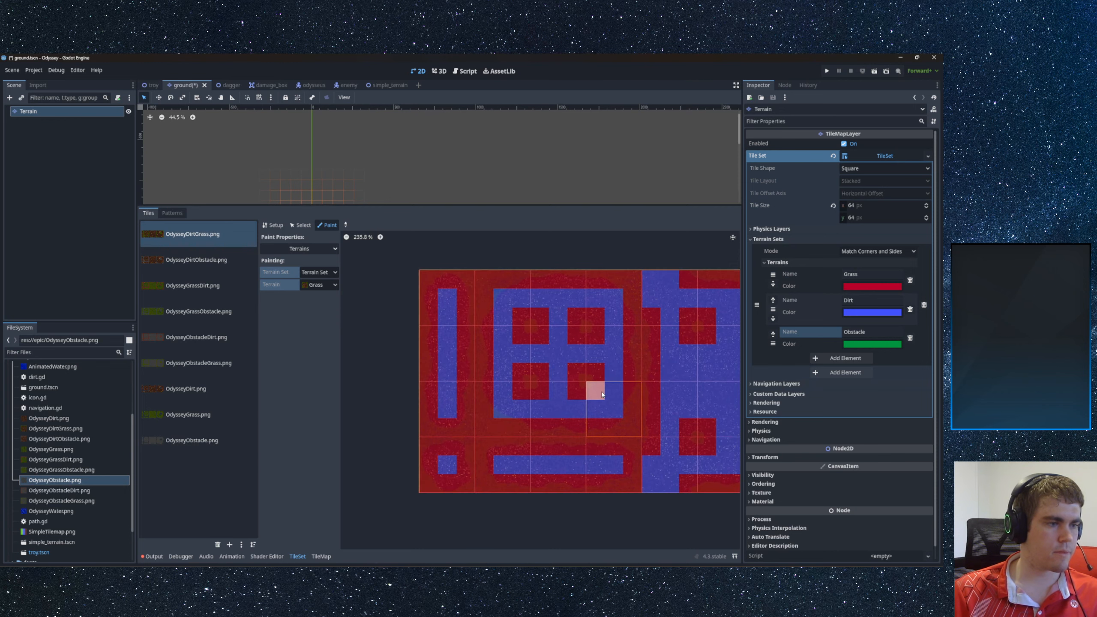
scroll(602, 392, down, 5)
middle_drag(675, 382, 561, 378)
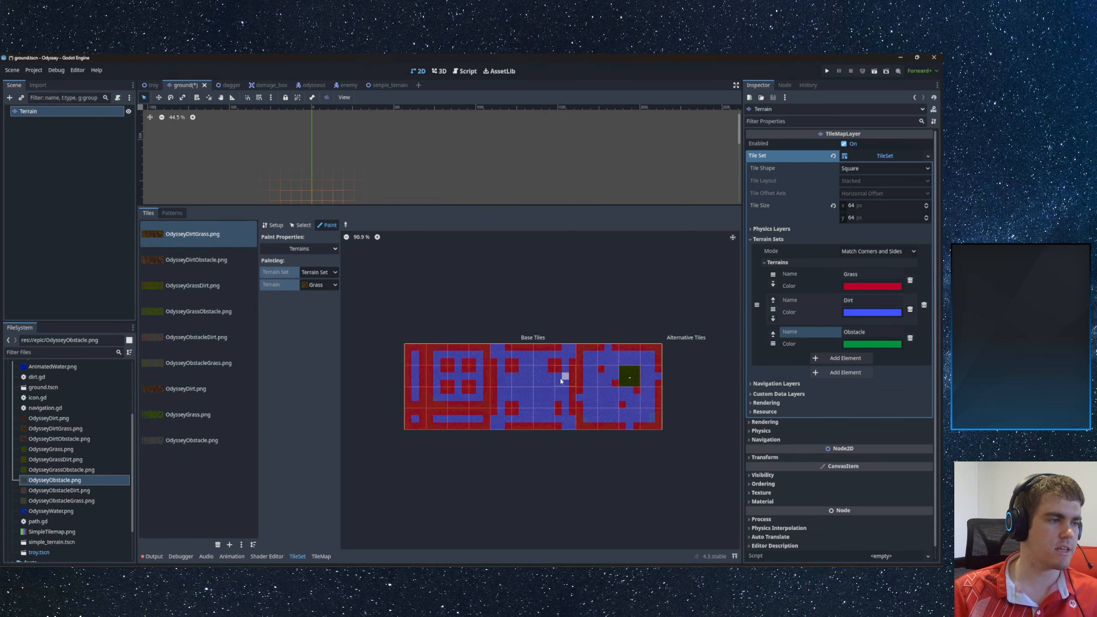
click(332, 251)
click(332, 252)
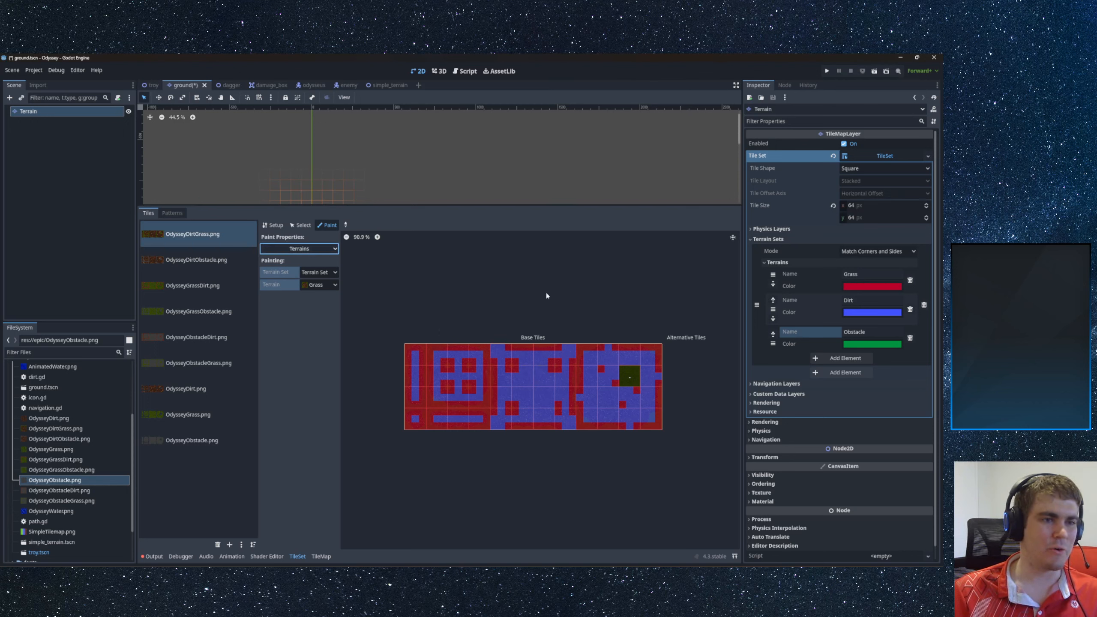
scroll(477, 346, up, 5)
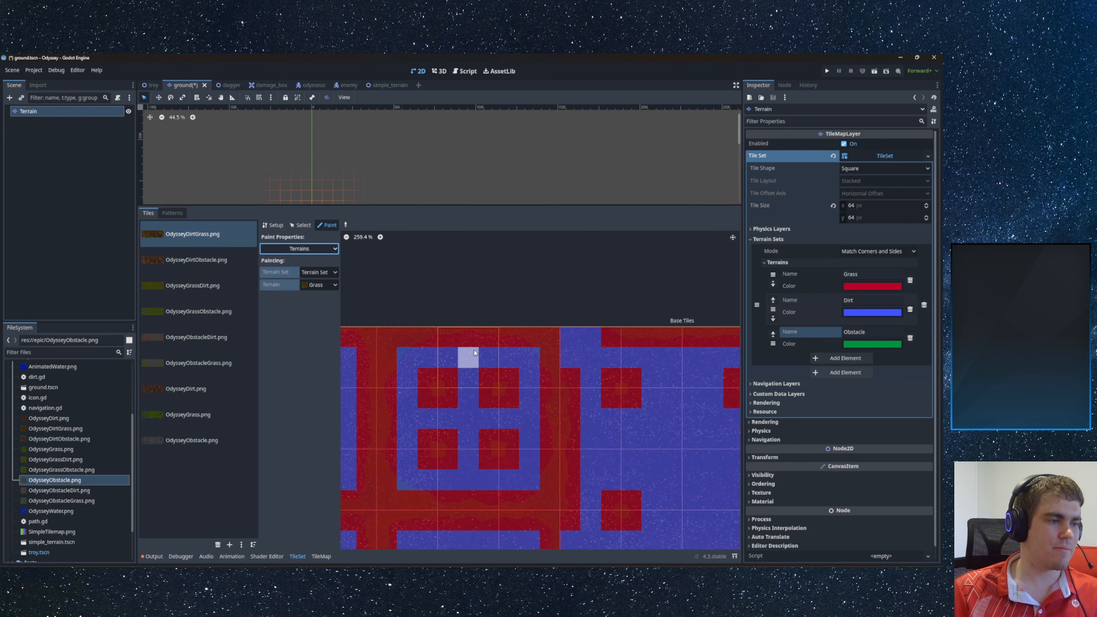
- Add a navigation layer to the TileSet and choose Navigation Layer 0 as the property to paint on the OdysseyDirtGrass.png atlas
scroll(474, 352, down, 3)
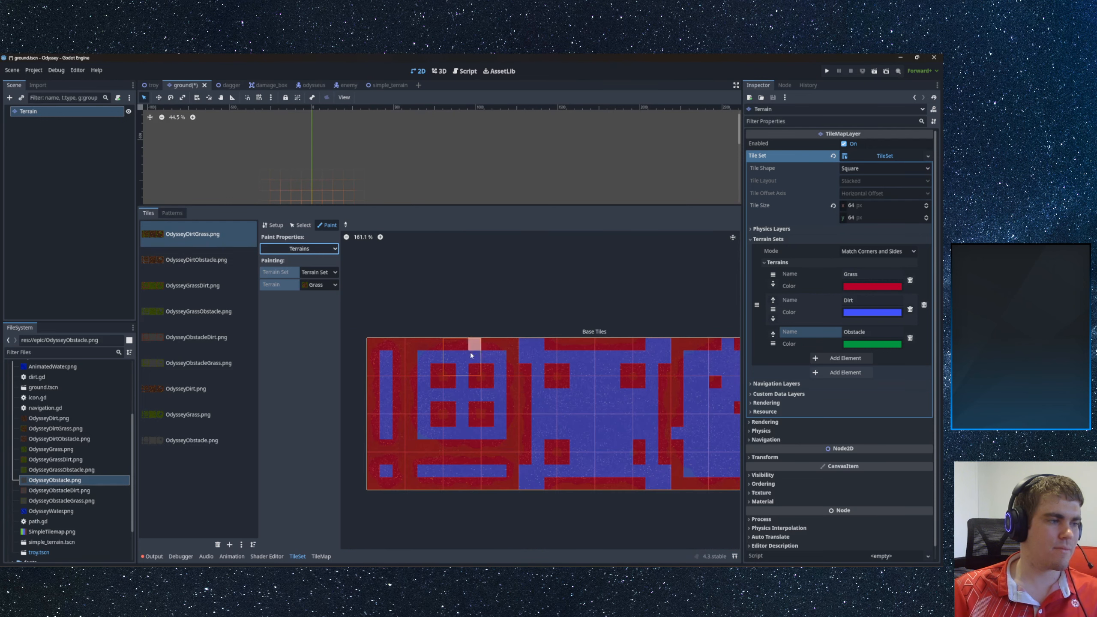
click(761, 240)
click(756, 250)
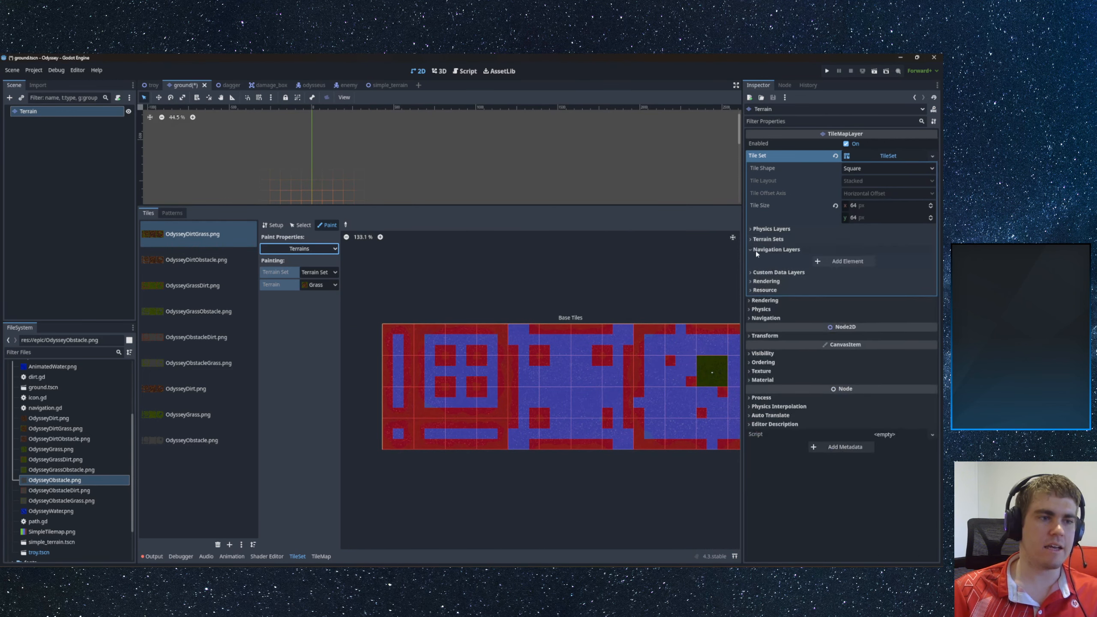
click(840, 262)
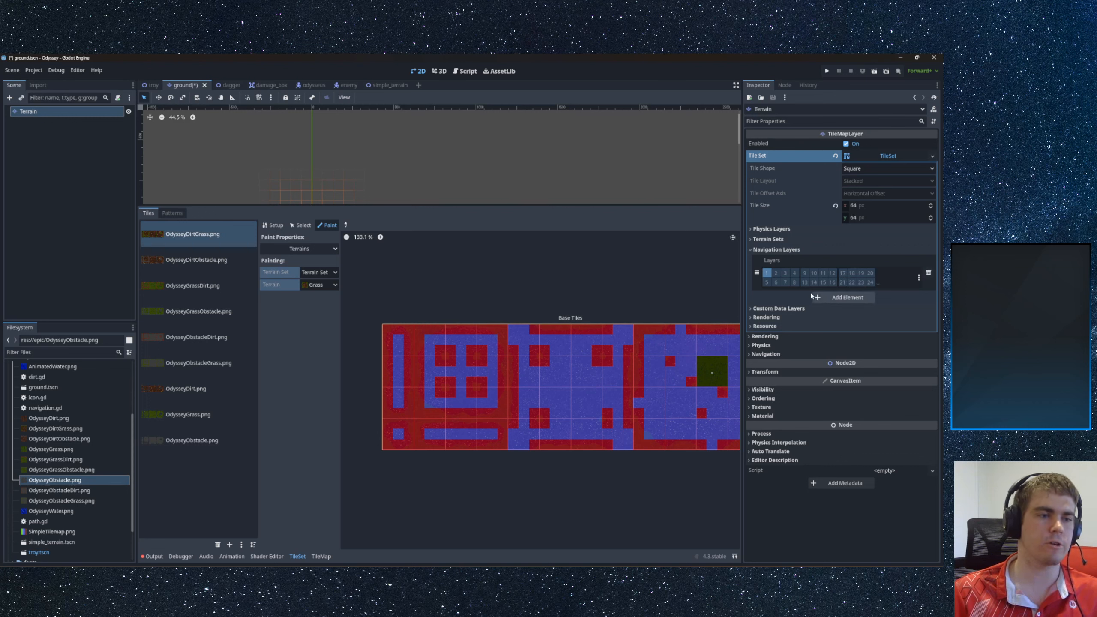
click(288, 250)
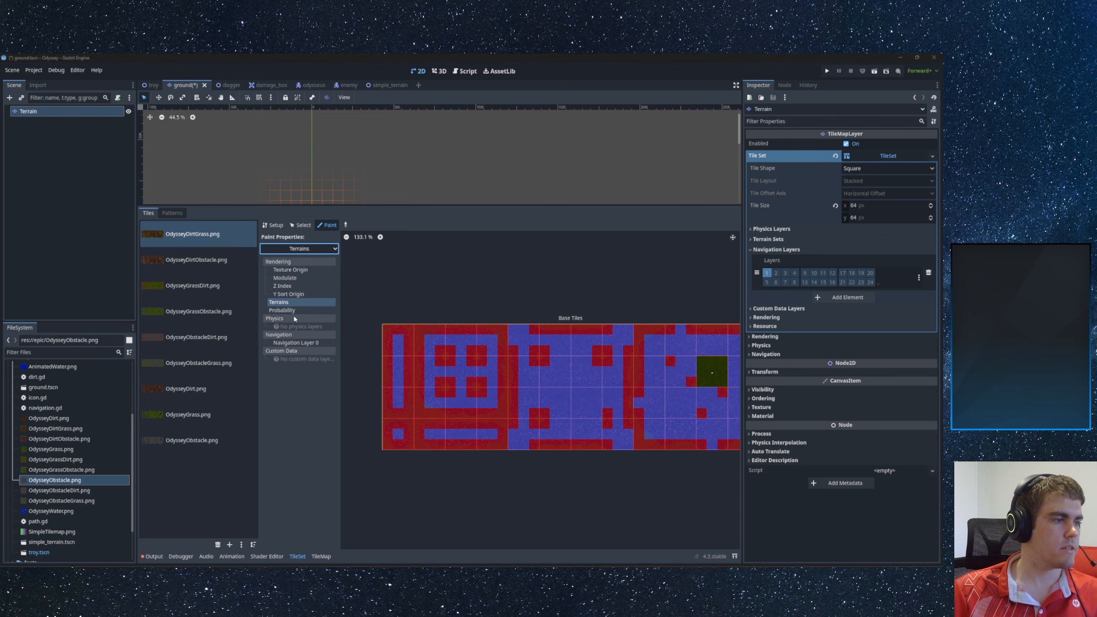
click(296, 343)
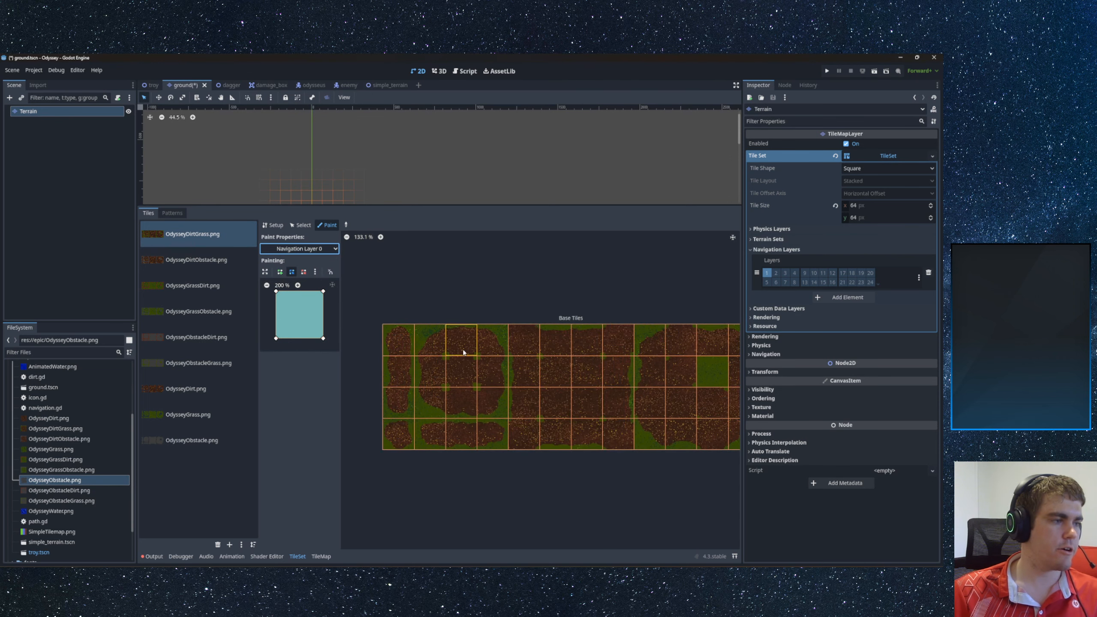
scroll(392, 336, down, 4)
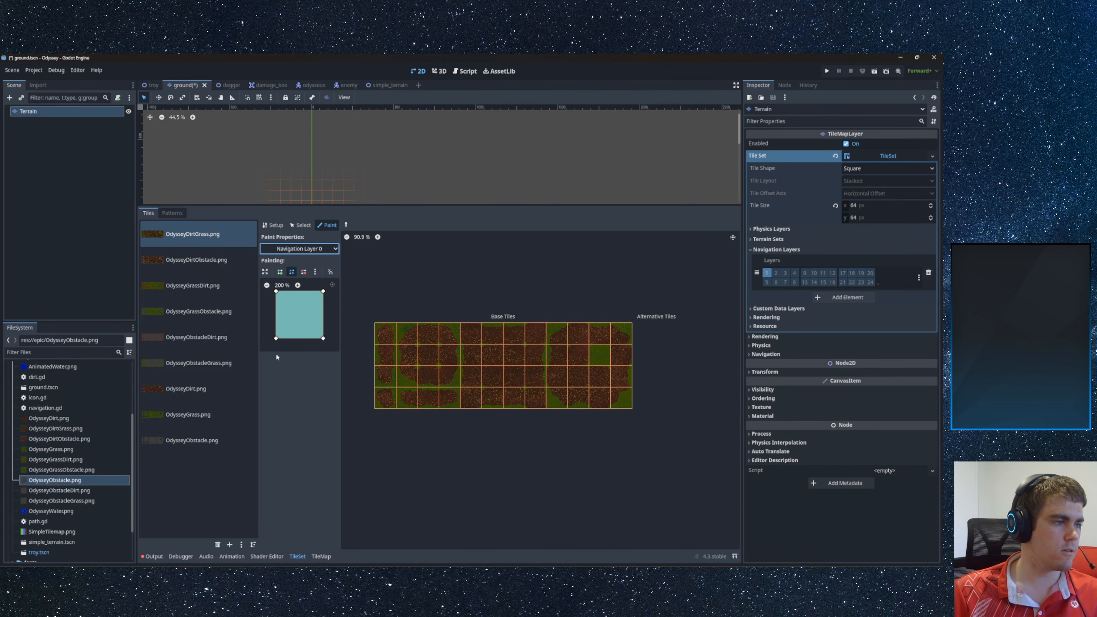
- Paint Navigation Layer 0 onto all OdysseyDirtGrass.png tiles and remove the solid grass tile from the atlas
mouse_move(377, 330)
mouse_down()
mouse_move(604, 335)
mouse_move(573, 354)
mouse_move(388, 357)
mouse_move(626, 397)
mouse_move(382, 398)
mouse_up()
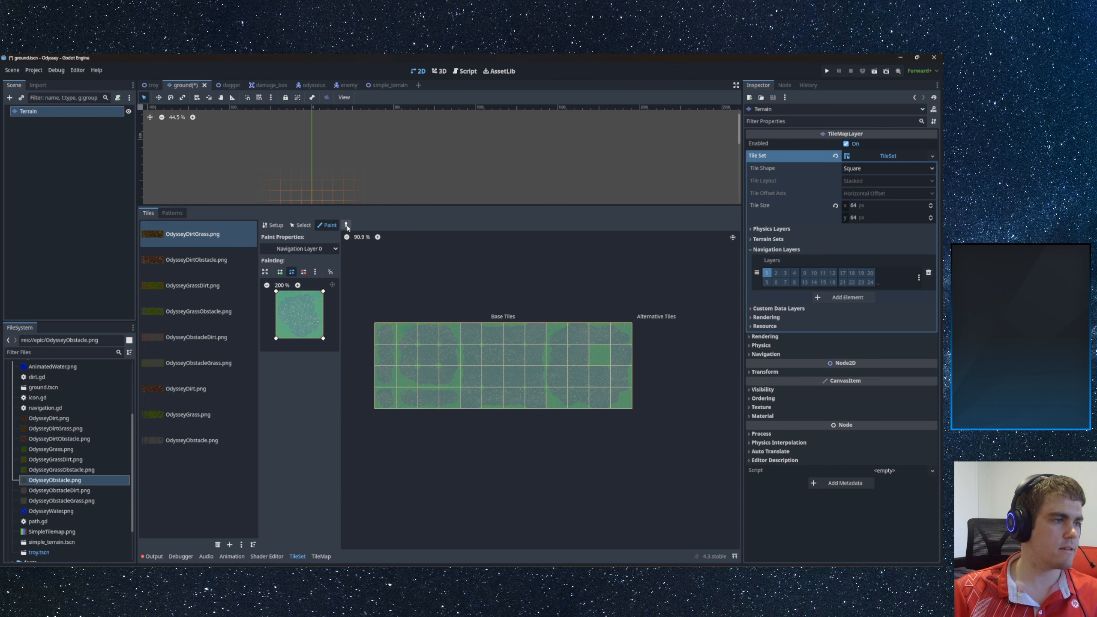
click(273, 225)
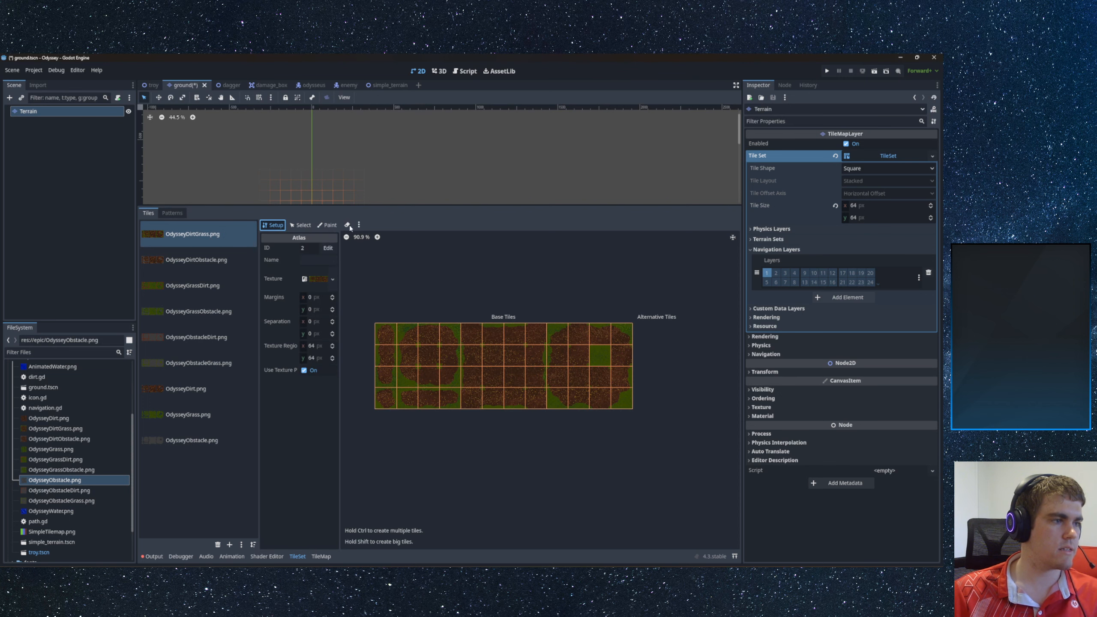
click(327, 225)
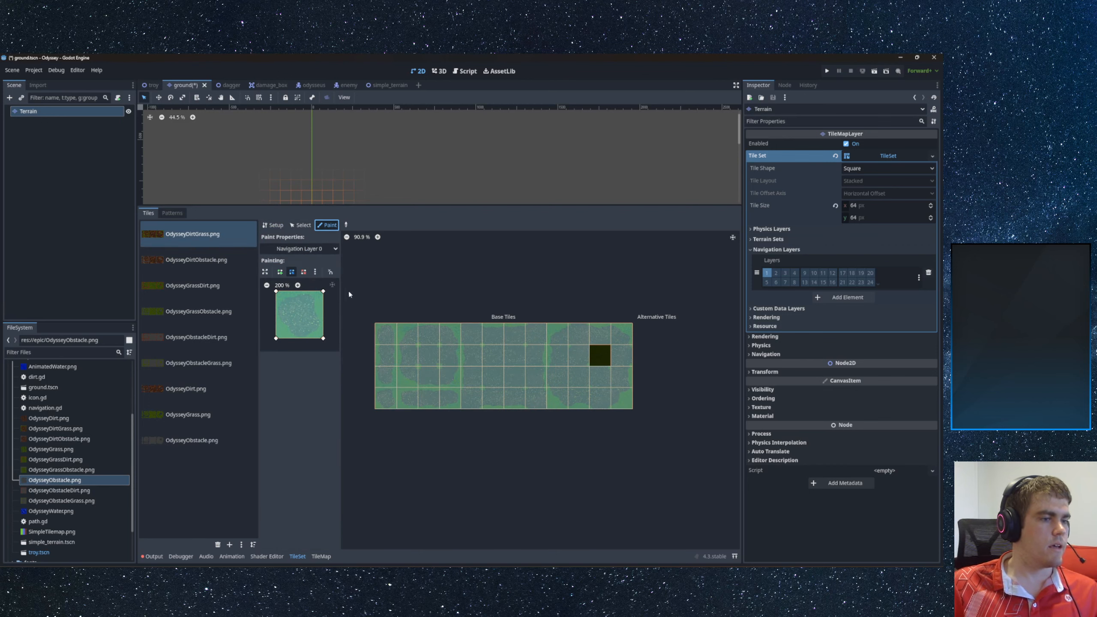
- Examine the terrain painting of the OdysseyDirtGrass.png tiles
scroll(515, 345, up, 4)
scroll(515, 345, down, 2)
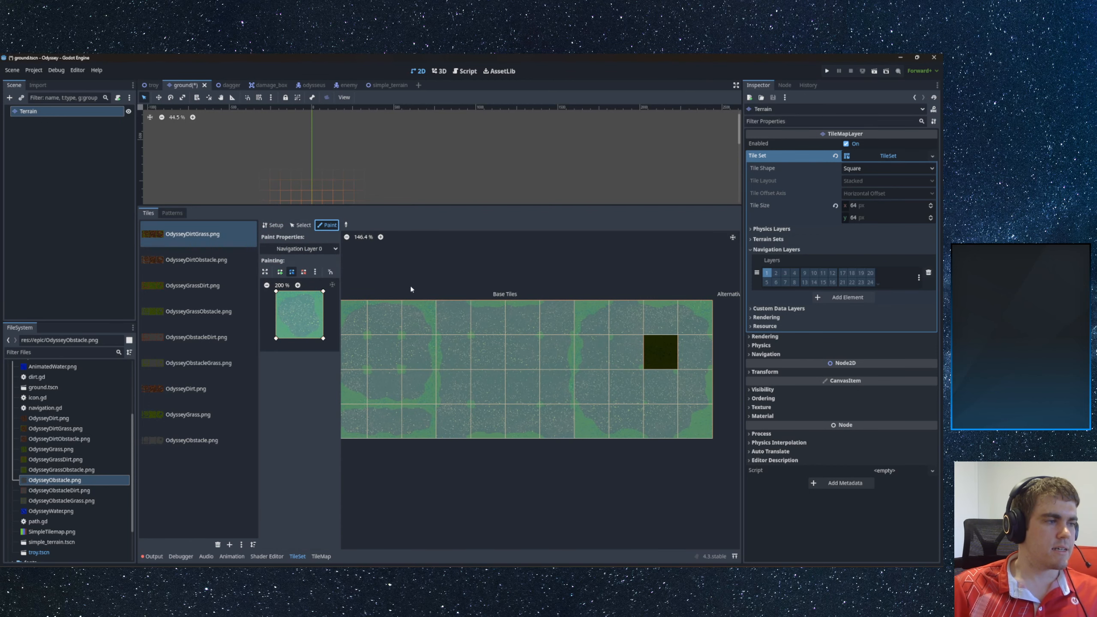
click(310, 249)
click(280, 303)
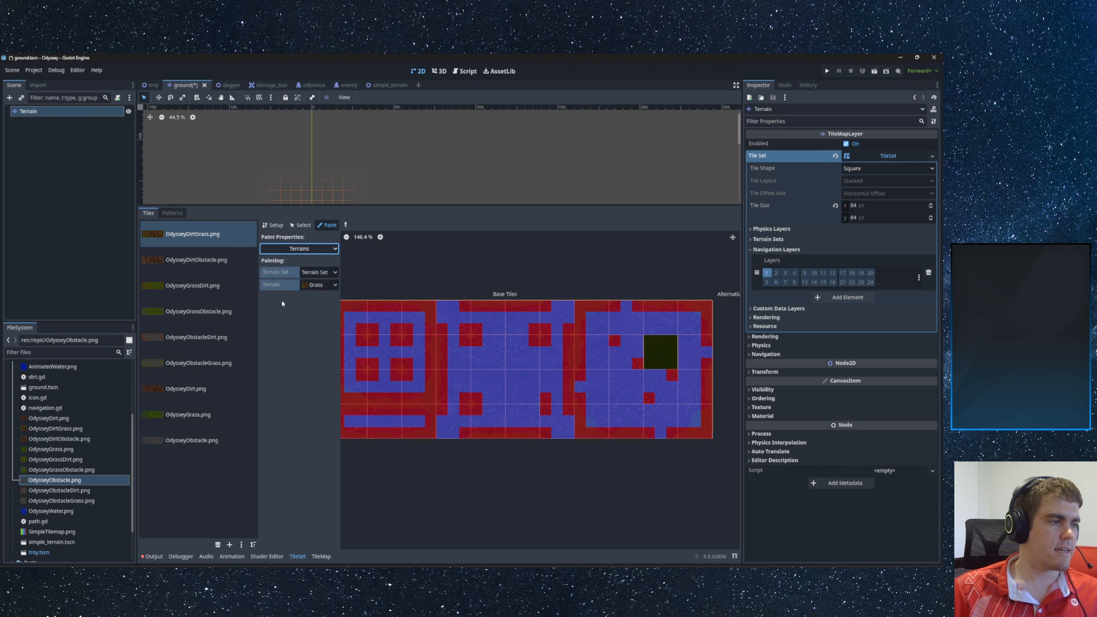
scroll(445, 324, down, 3)
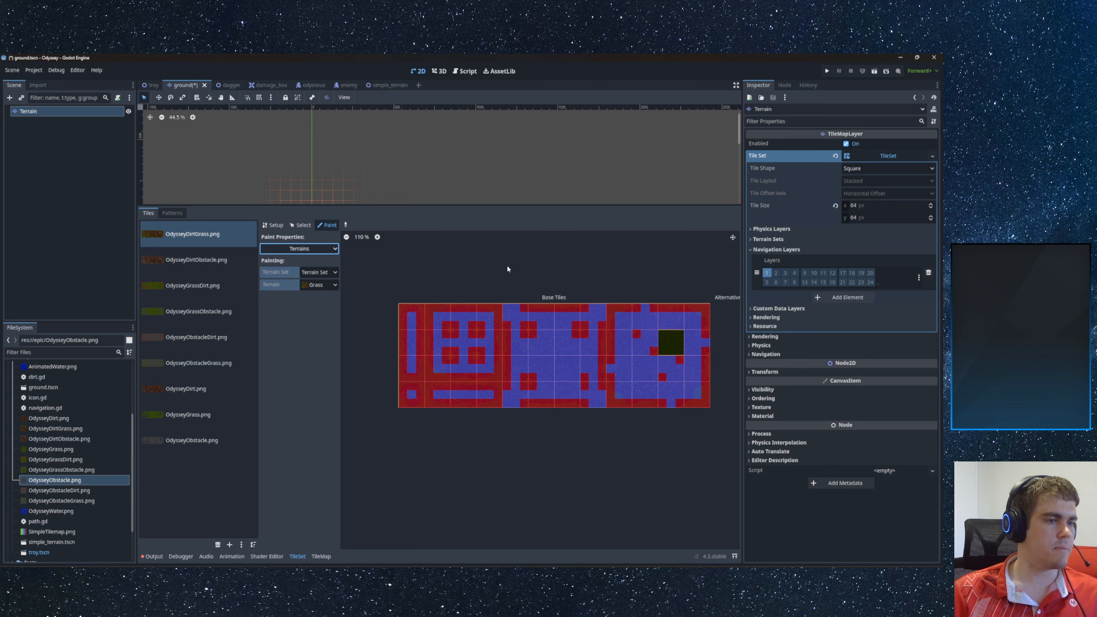
middle_drag(364, 149, 456, 146)
middle_drag(375, 172, 399, 134)
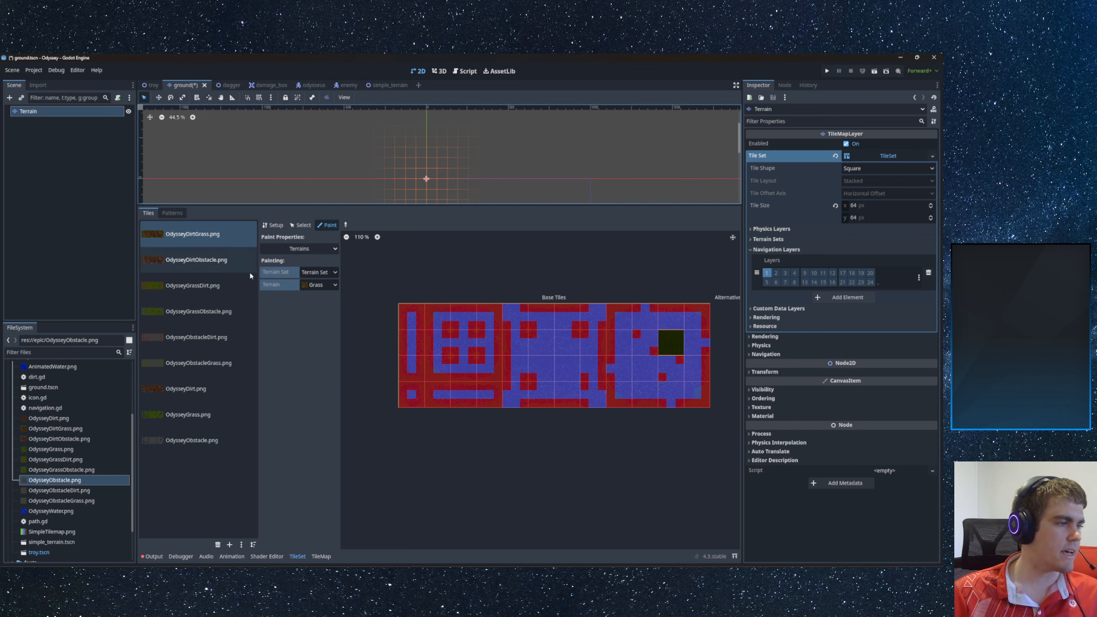
- Paint Navigation Layer 0 onto all OdysseyGrassDirt.png tiles and remove the solid dirt tile from the atlas
click(211, 288)
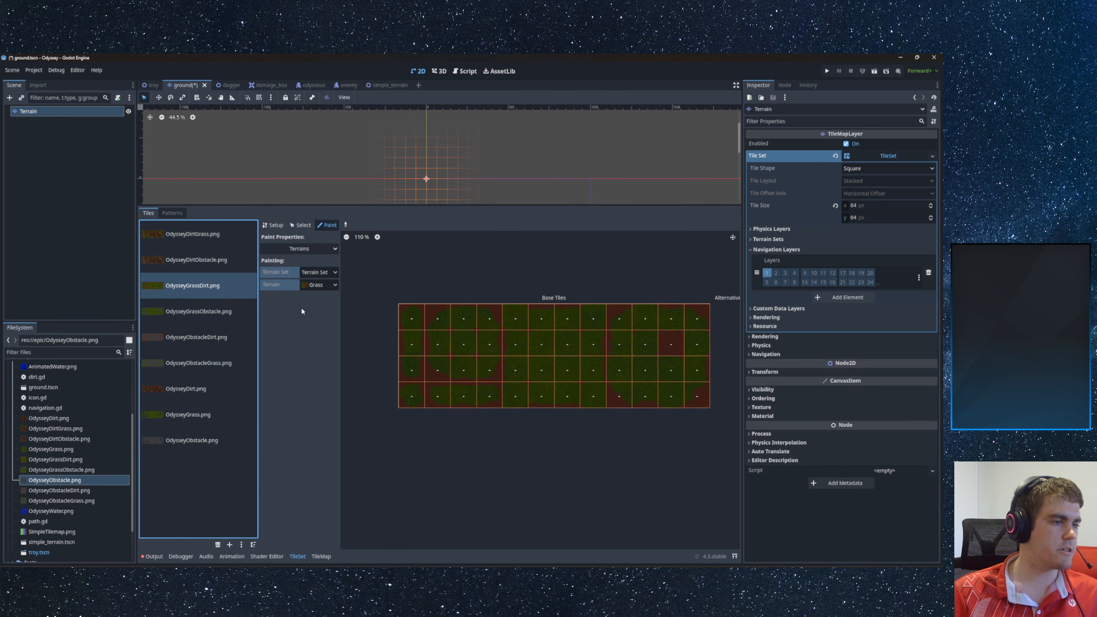
click(324, 250)
click(295, 342)
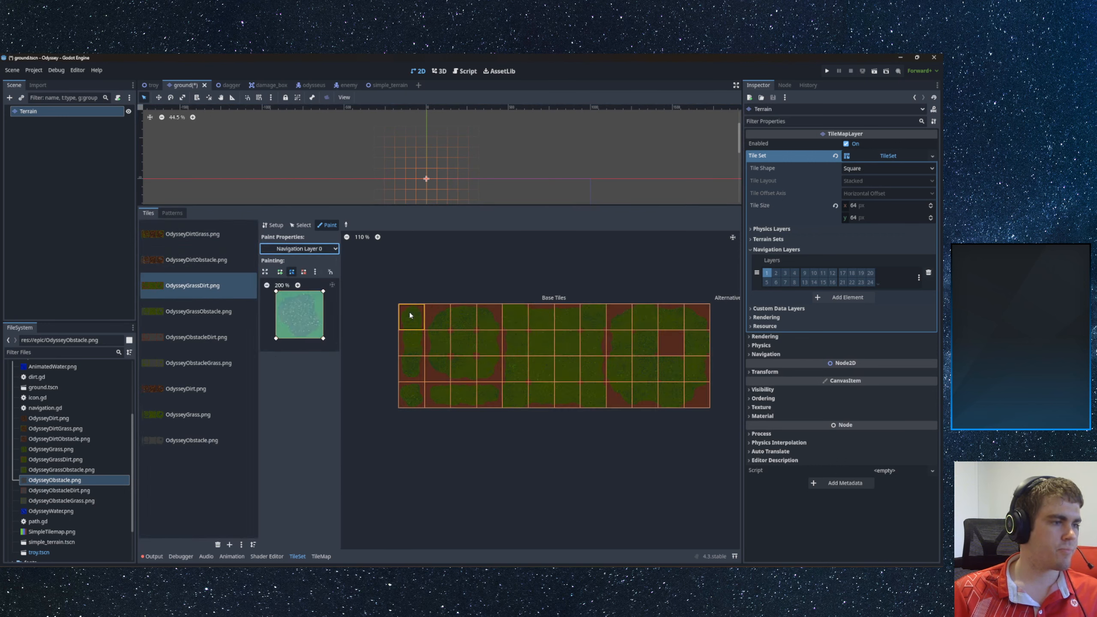
drag(411, 316, 704, 323)
click(269, 225)
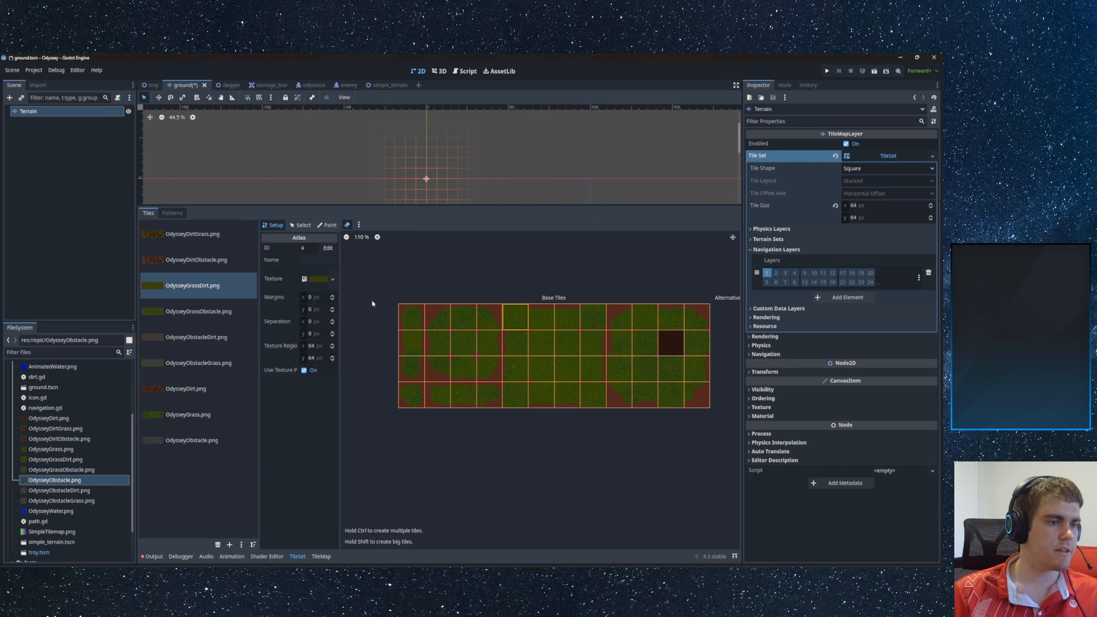
click(327, 225)
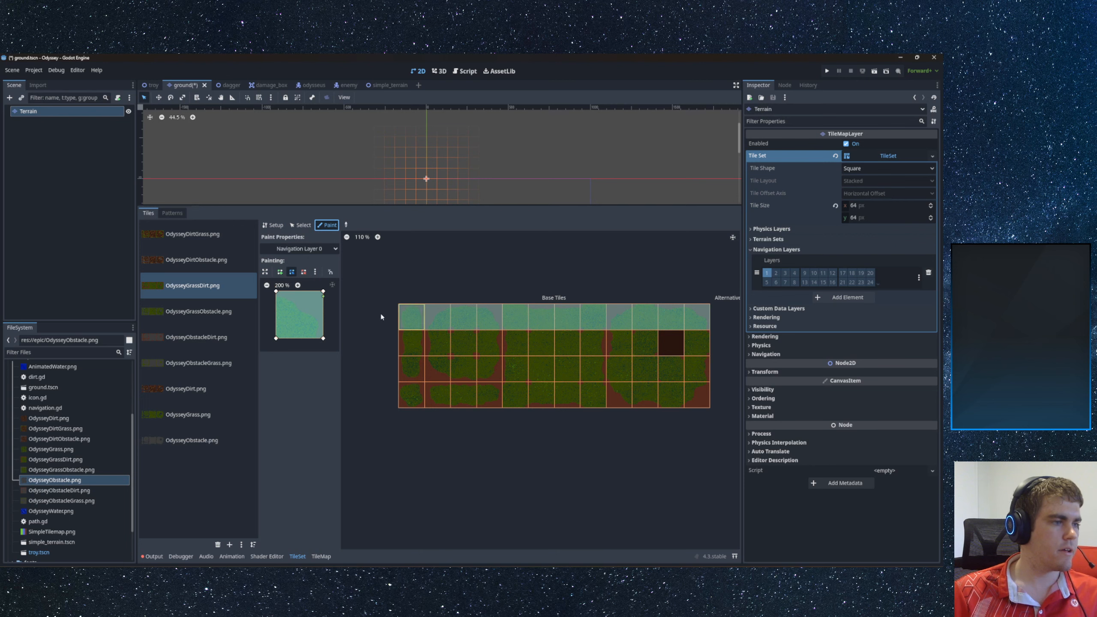
mouse_move(408, 341)
mouse_down()
mouse_move(698, 372)
mouse_move(384, 375)
mouse_move(688, 401)
mouse_move(453, 311)
mouse_move(603, 353)
mouse_up()
middle_drag(444, 259, 432, 260)
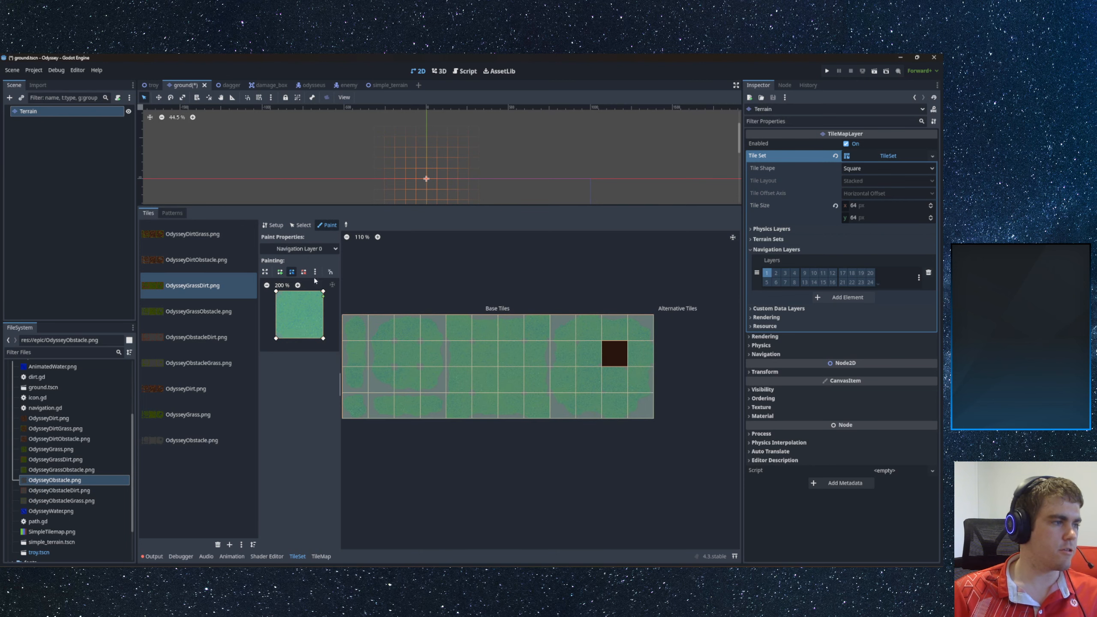
- Assign the terrain set to all tiles of the OdysseyGrassDirt.png atlas
click(199, 286)
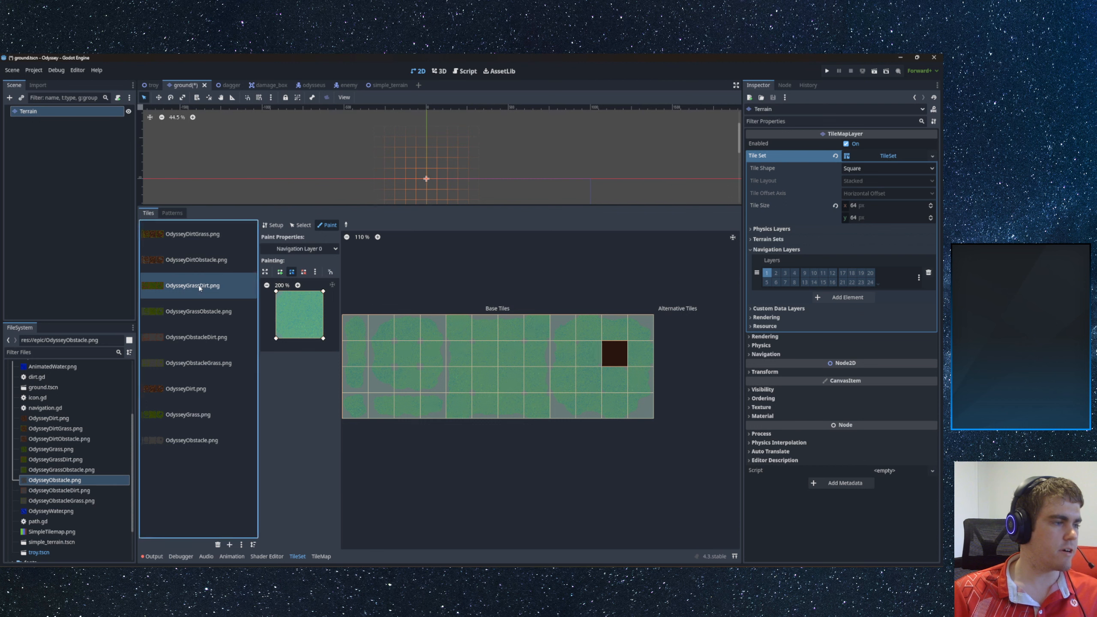
click(303, 249)
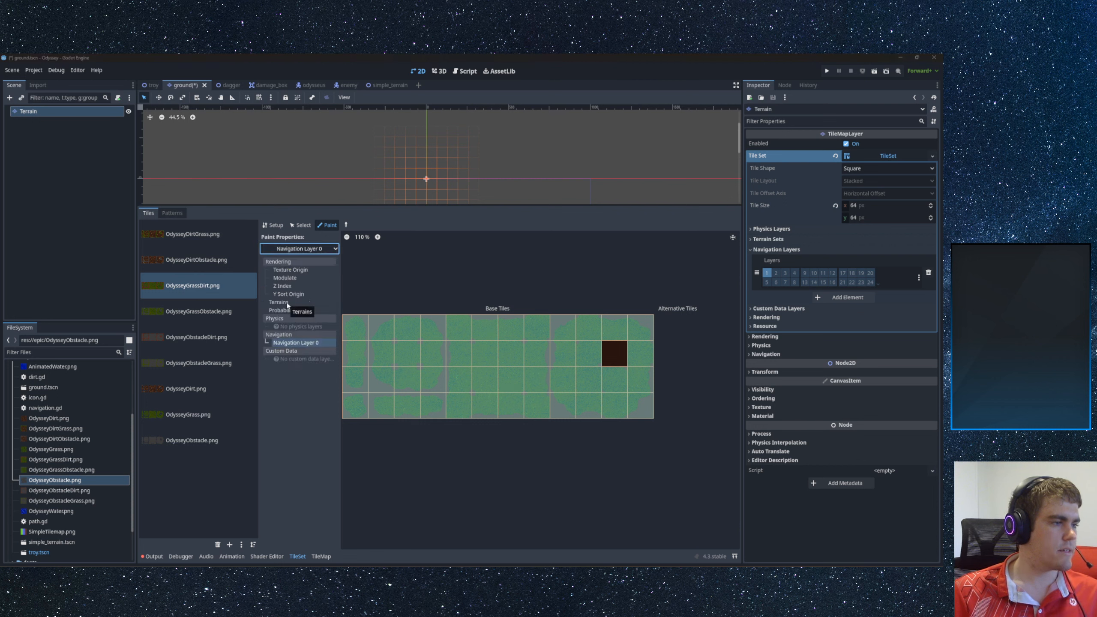
click(288, 305)
mouse_move(360, 329)
mouse_down()
mouse_move(638, 336)
mouse_move(358, 373)
mouse_move(607, 385)
mouse_move(554, 411)
mouse_move(352, 407)
mouse_move(362, 336)
mouse_up()
scroll(361, 328, up, 5)
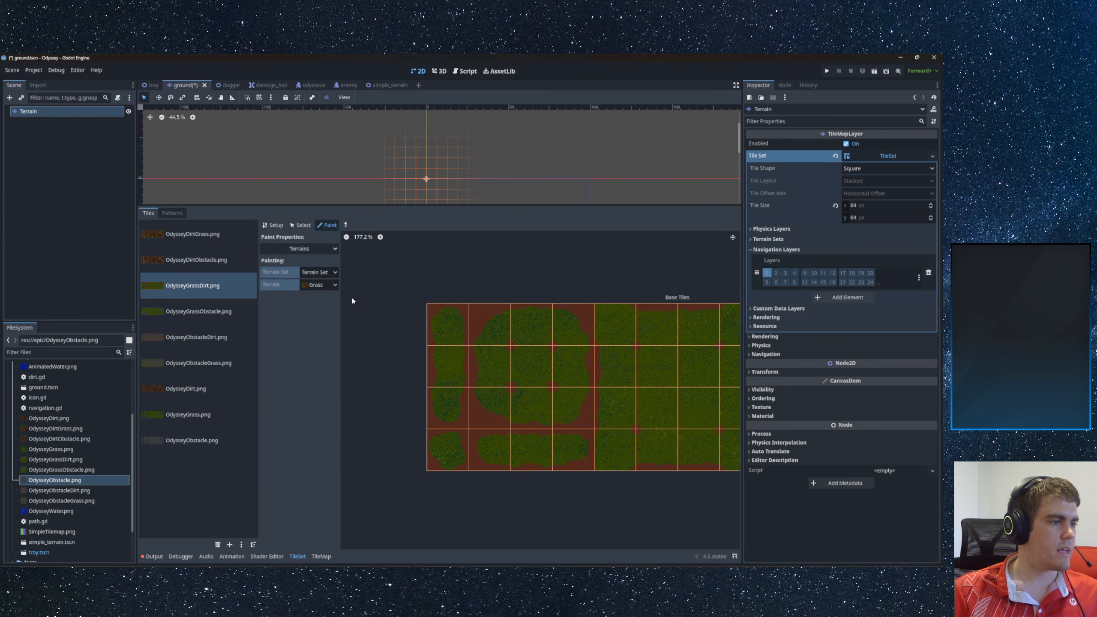
- Paint the Grass terrain on the centers and connecting edges of the tiles in the first four columns of OdysseyGrassDirt.png
click(327, 286)
click(321, 306)
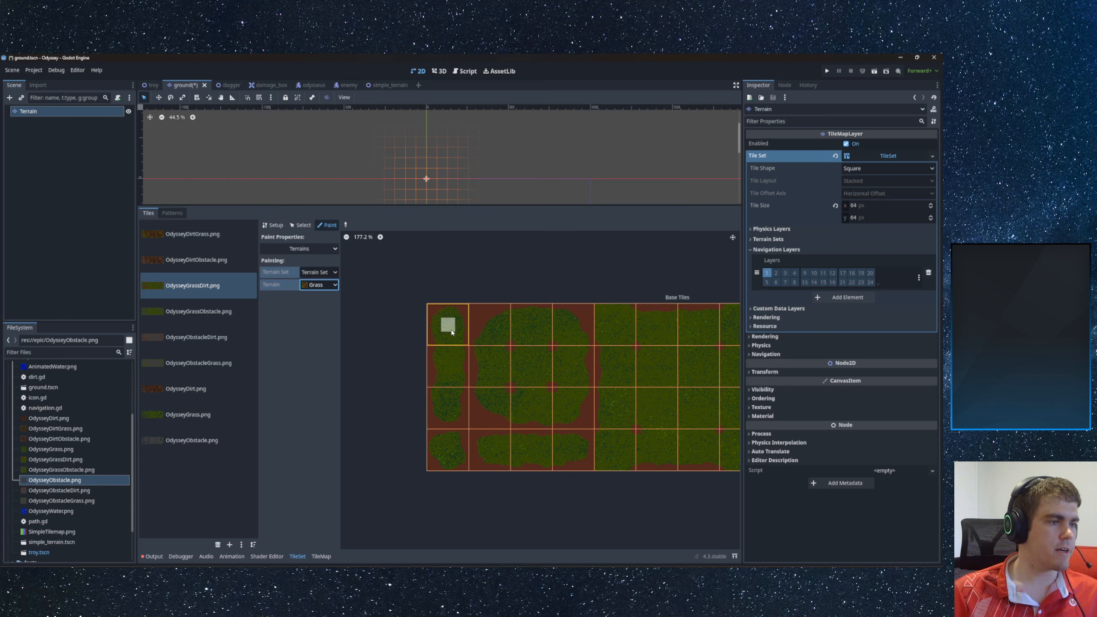
drag(443, 319, 448, 404)
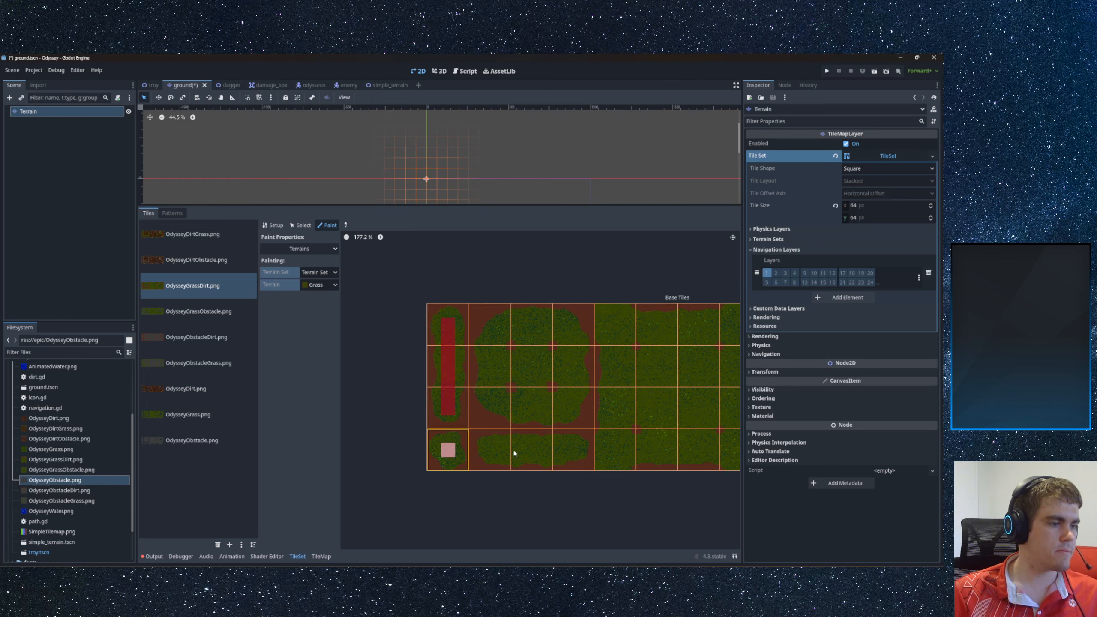
drag(493, 452, 571, 457)
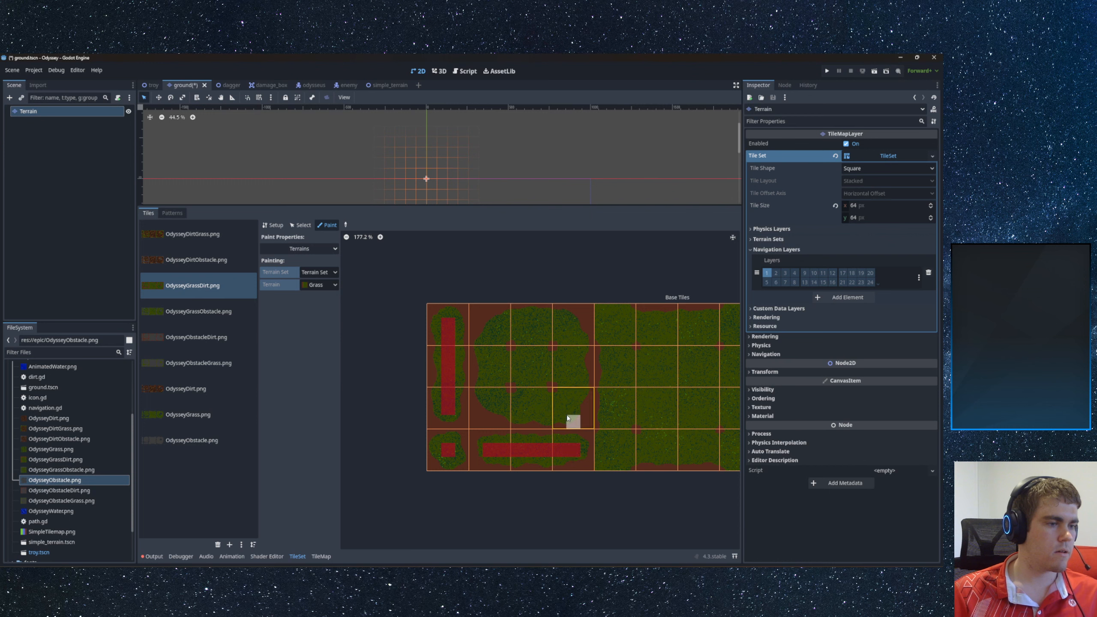
mouse_move(570, 410)
mouse_down()
mouse_move(569, 329)
mouse_move(490, 343)
mouse_move(489, 409)
mouse_move(559, 409)
mouse_up()
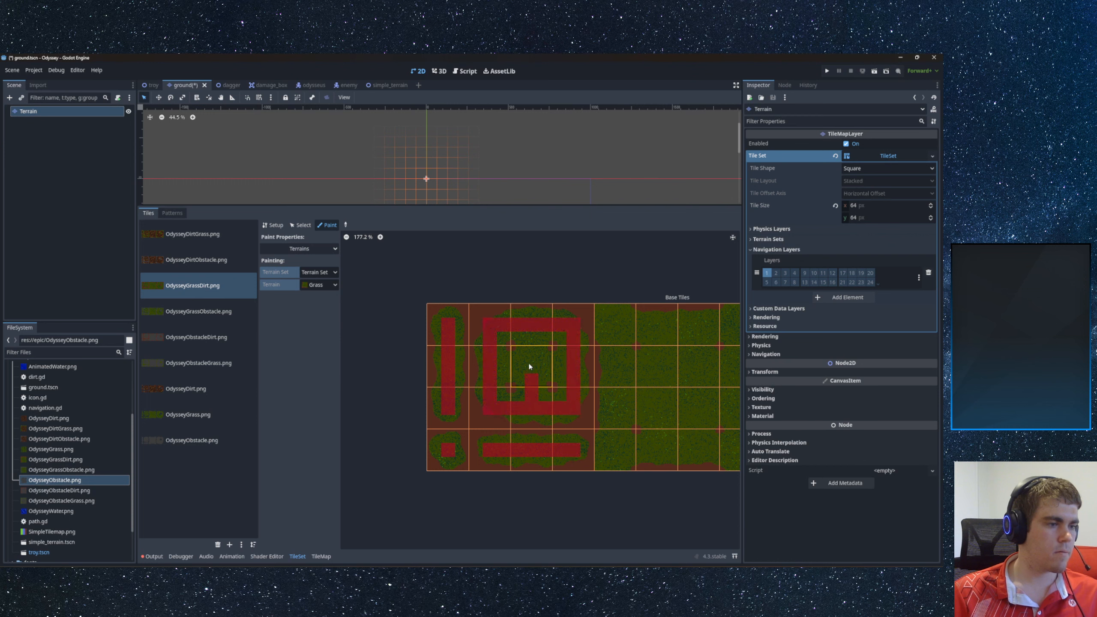
drag(503, 368, 521, 369)
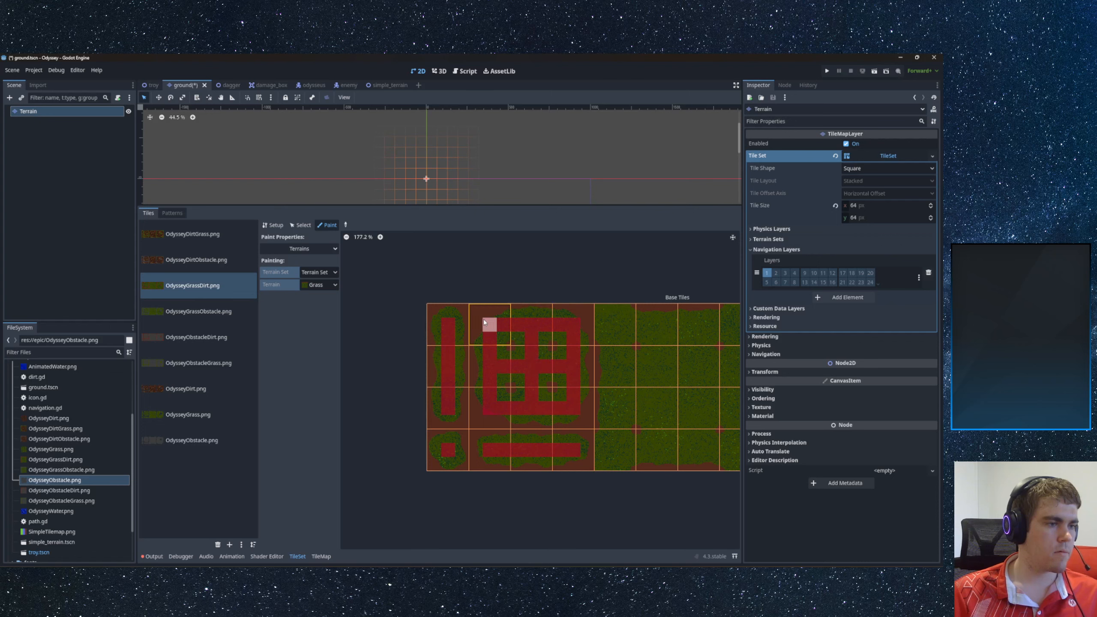
- Paint Grass on the centers, connecting edges and fully grassy corners of the middle 4×4 block, skipping its four inner dirt notches
middle_drag(532, 356, 433, 359)
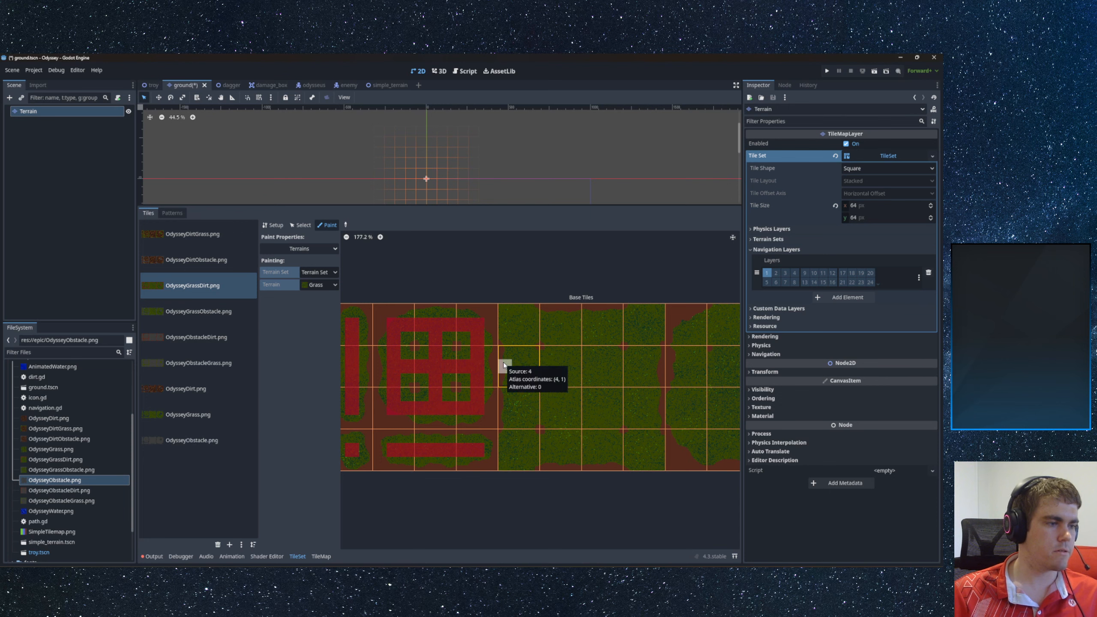
middle_drag(503, 365, 404, 368)
drag(442, 322, 443, 399)
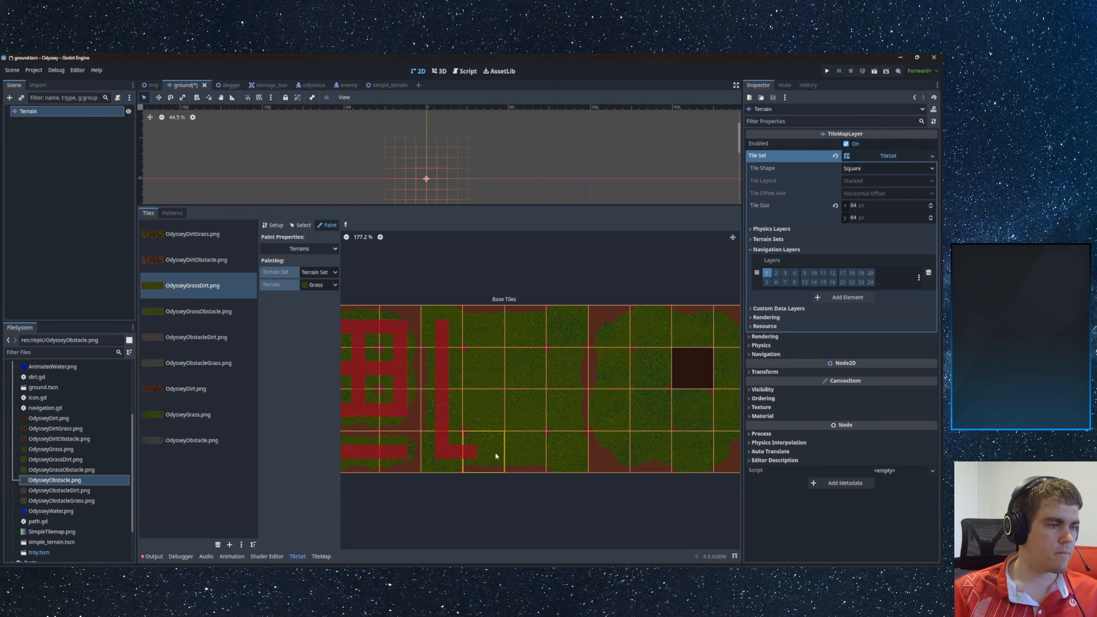
mouse_move(496, 456)
mouse_down()
mouse_move(561, 453)
mouse_move(566, 421)
mouse_move(567, 341)
mouse_move(448, 325)
mouse_move(482, 339)
mouse_move(482, 447)
mouse_move(504, 334)
mouse_up()
drag(513, 398, 521, 446)
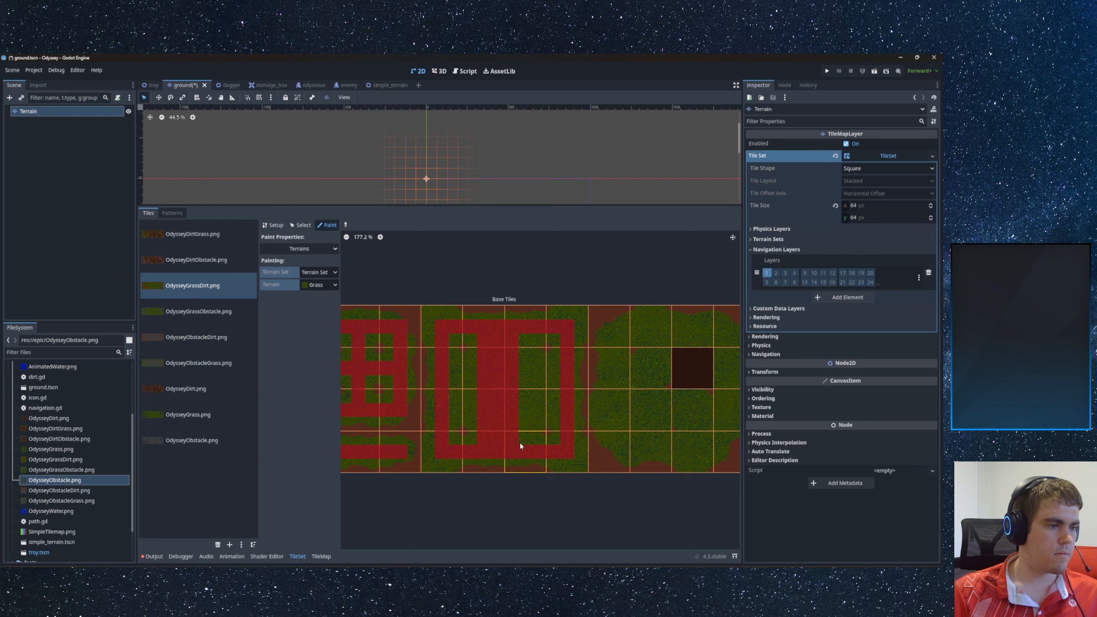
mouse_move(464, 362)
mouse_down()
mouse_move(453, 367)
mouse_move(558, 368)
mouse_move(512, 387)
mouse_move(560, 397)
mouse_up()
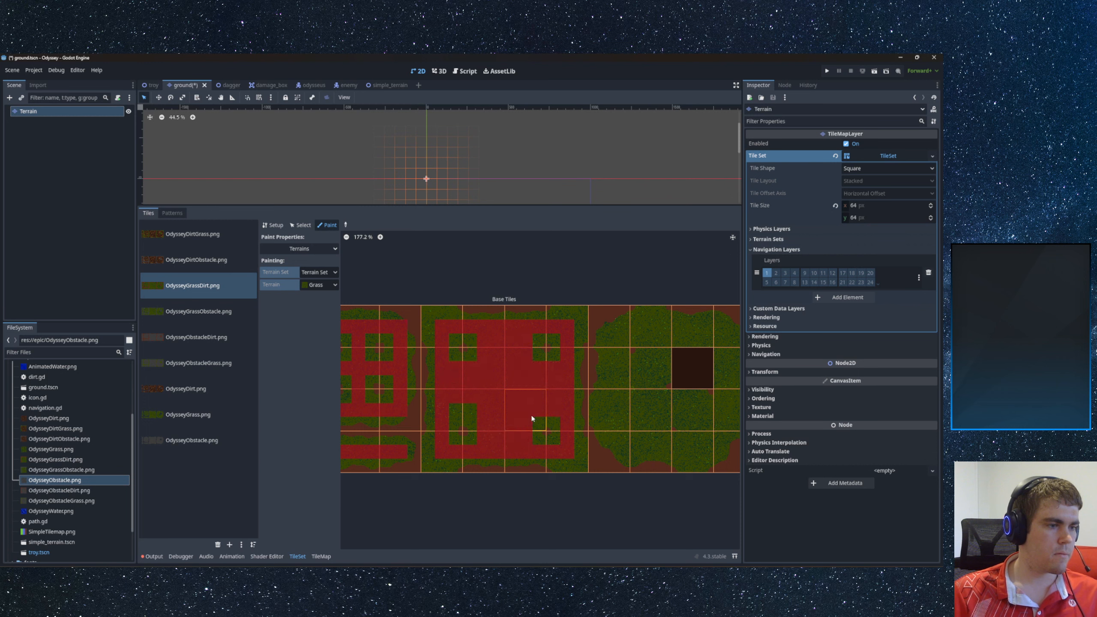
- Extend the Grass terrain to the grassy outer edges and corners of the middle 4×4 block
drag(441, 313, 427, 330)
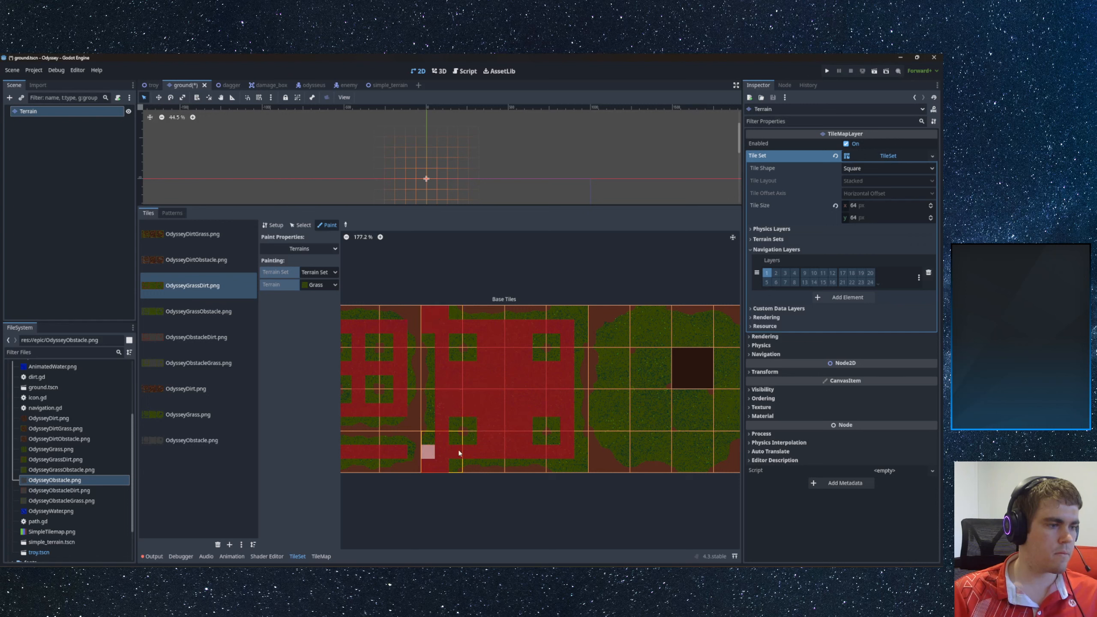
drag(581, 464, 581, 451)
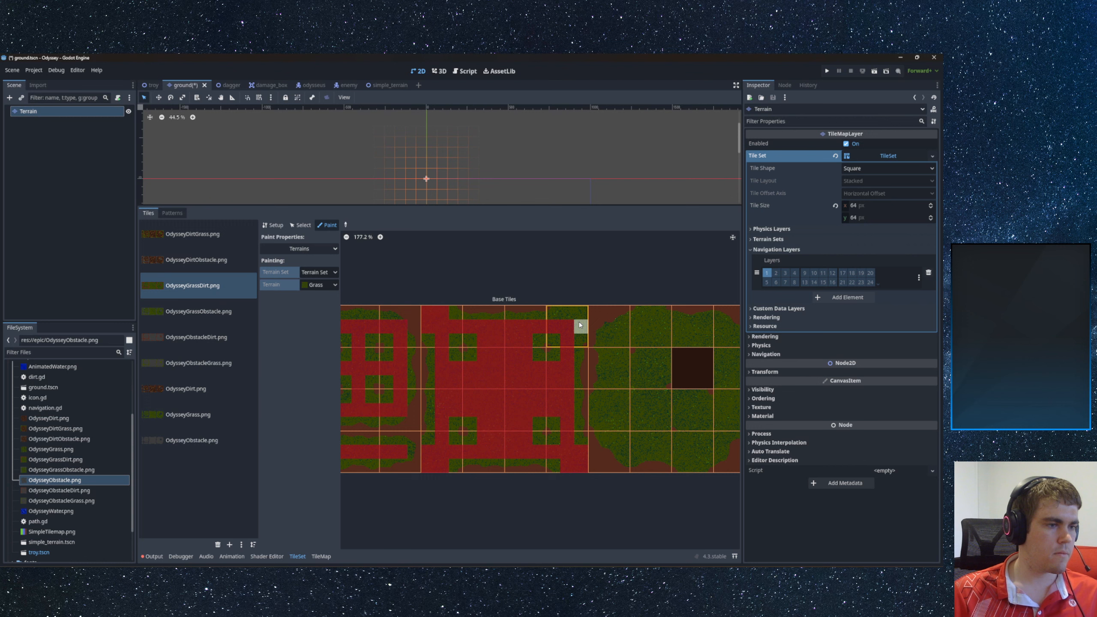
drag(581, 326, 572, 315)
- Paint the Dirt terrain on the middle block's top edge, upper inner notches and left edge
click(319, 285)
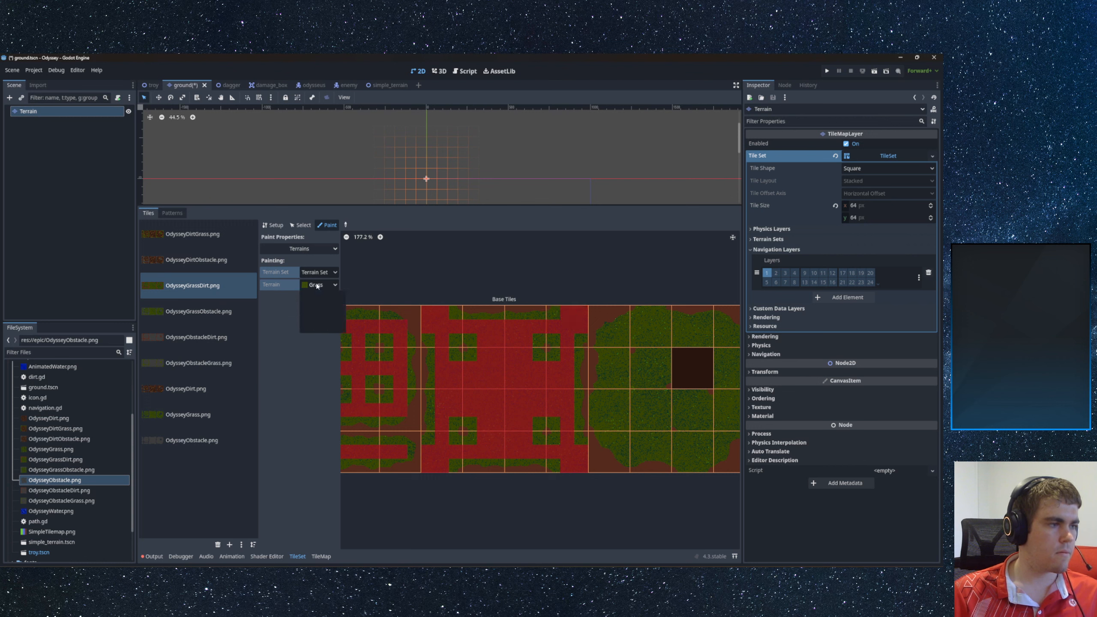
click(318, 317)
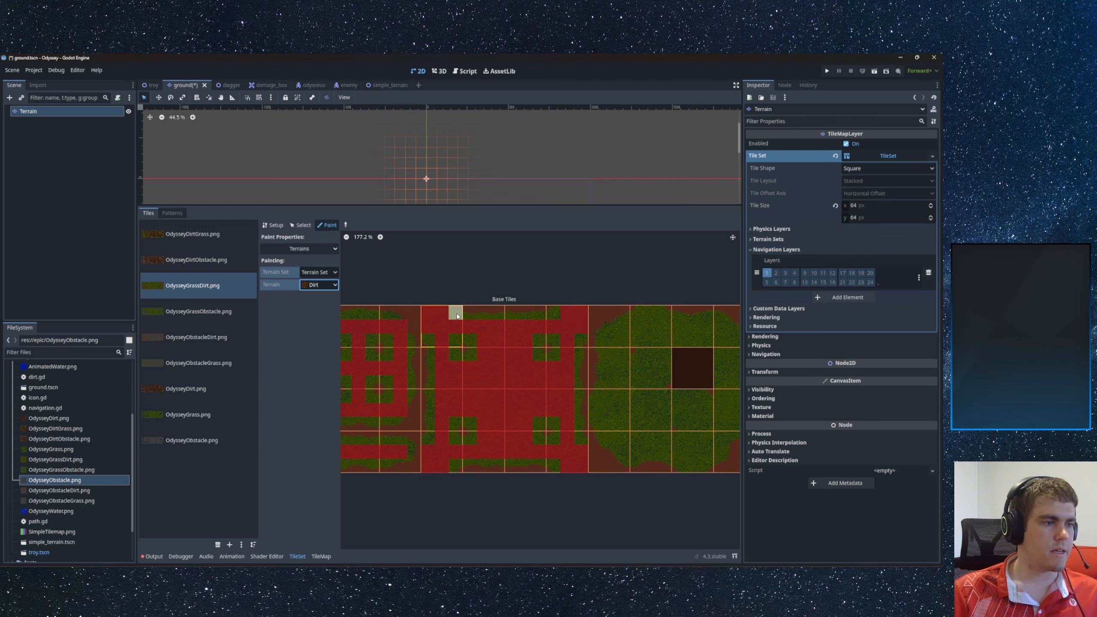
mouse_move(453, 312)
mouse_down()
mouse_move(541, 312)
mouse_move(550, 328)
mouse_move(539, 355)
mouse_up()
mouse_move(457, 341)
mouse_down()
mouse_move(468, 341)
mouse_move(459, 351)
mouse_move(428, 338)
mouse_move(427, 437)
mouse_up()
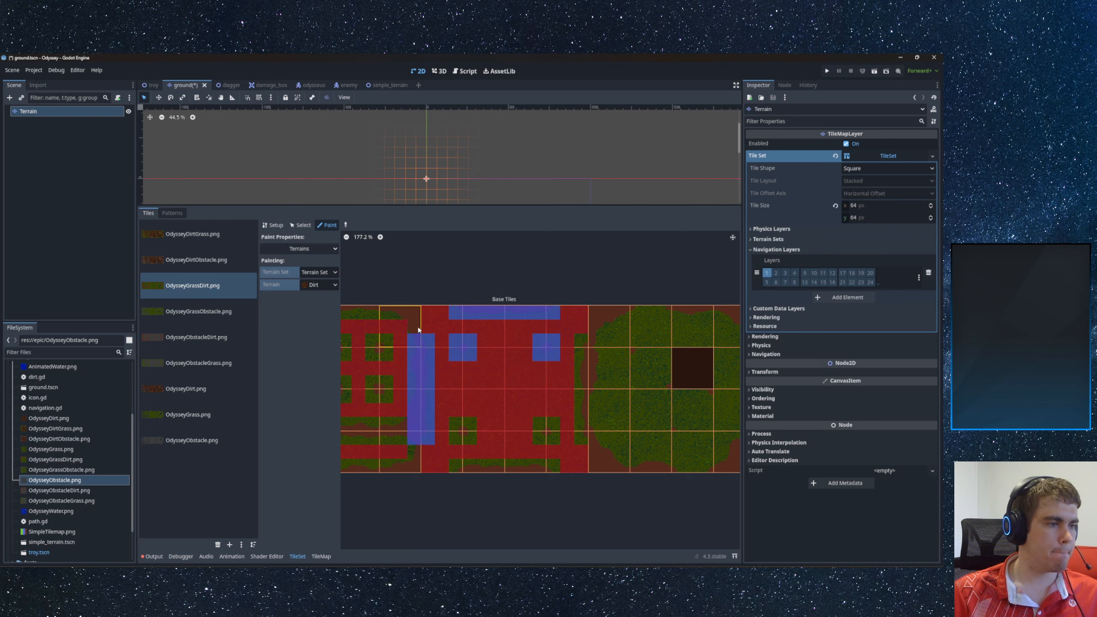
- Paint Dirt around the 3×3 block and the horizontal strip below it, and around the first-column tiles
drag(419, 329, 381, 311)
middle_drag(389, 314, 578, 324)
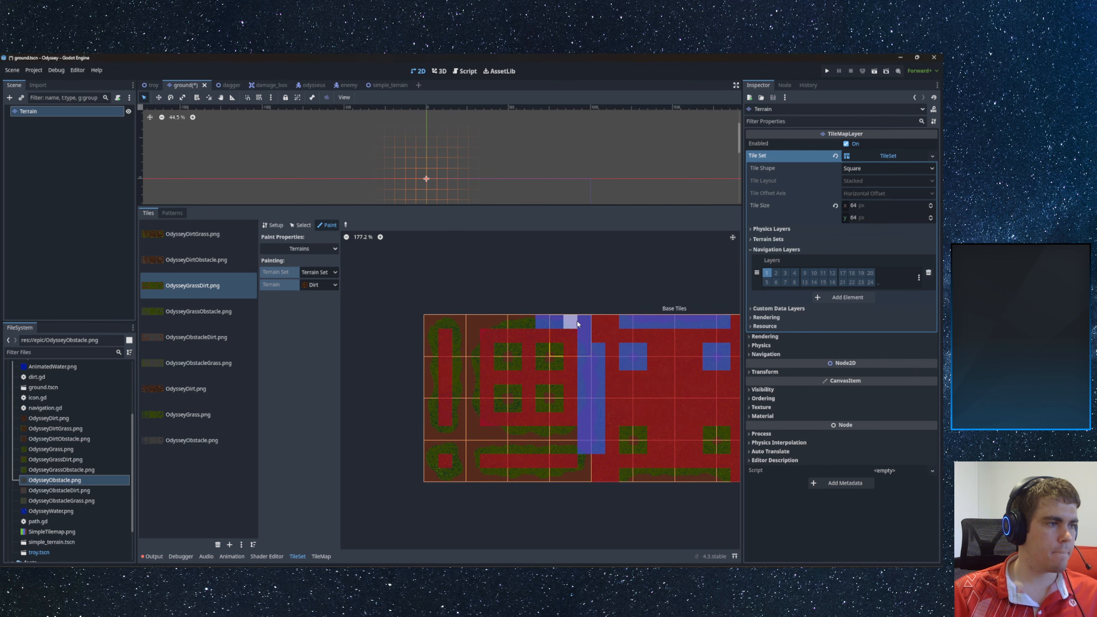
mouse_move(578, 324)
mouse_down()
mouse_move(493, 321)
mouse_move(471, 341)
mouse_up()
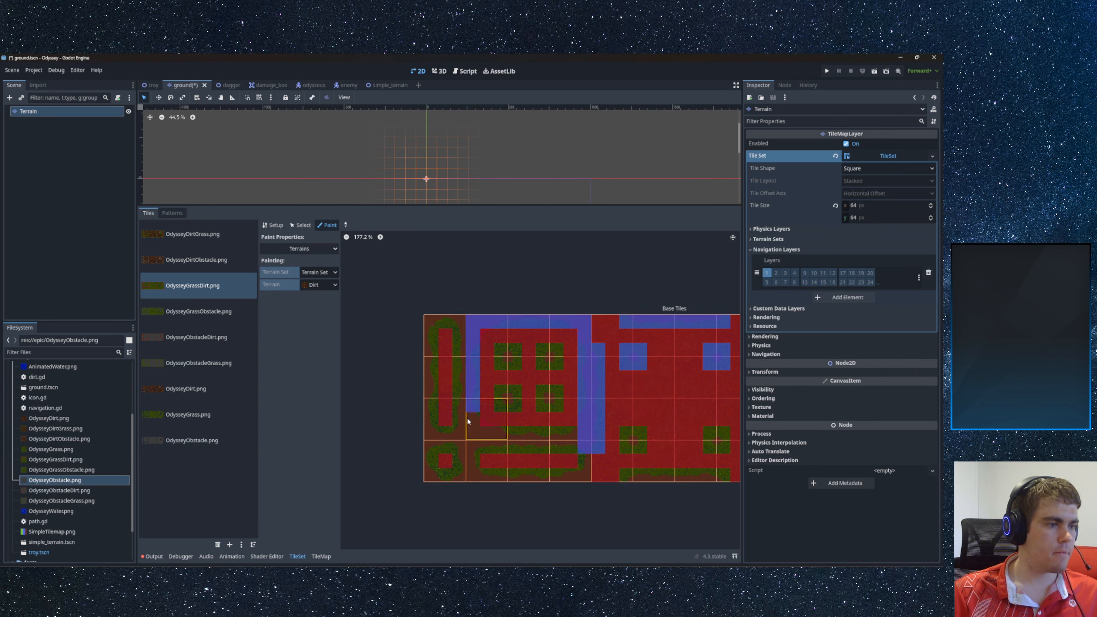
mouse_move(482, 436)
mouse_down()
mouse_move(579, 433)
mouse_move(463, 447)
mouse_move(470, 467)
mouse_move(578, 476)
mouse_up()
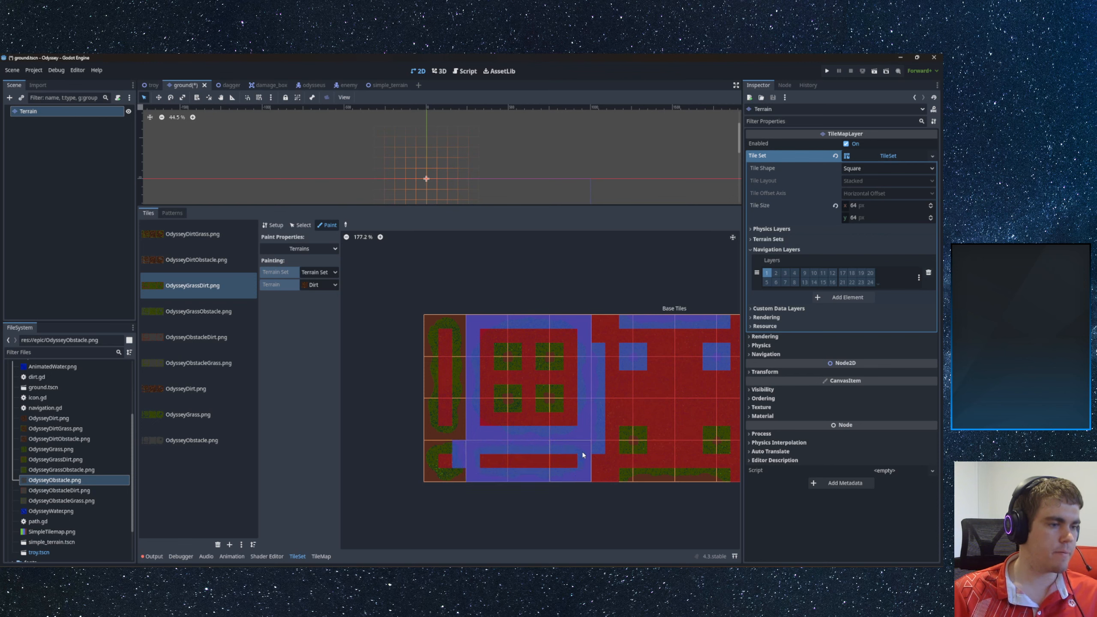
middle_drag(512, 399, 535, 386)
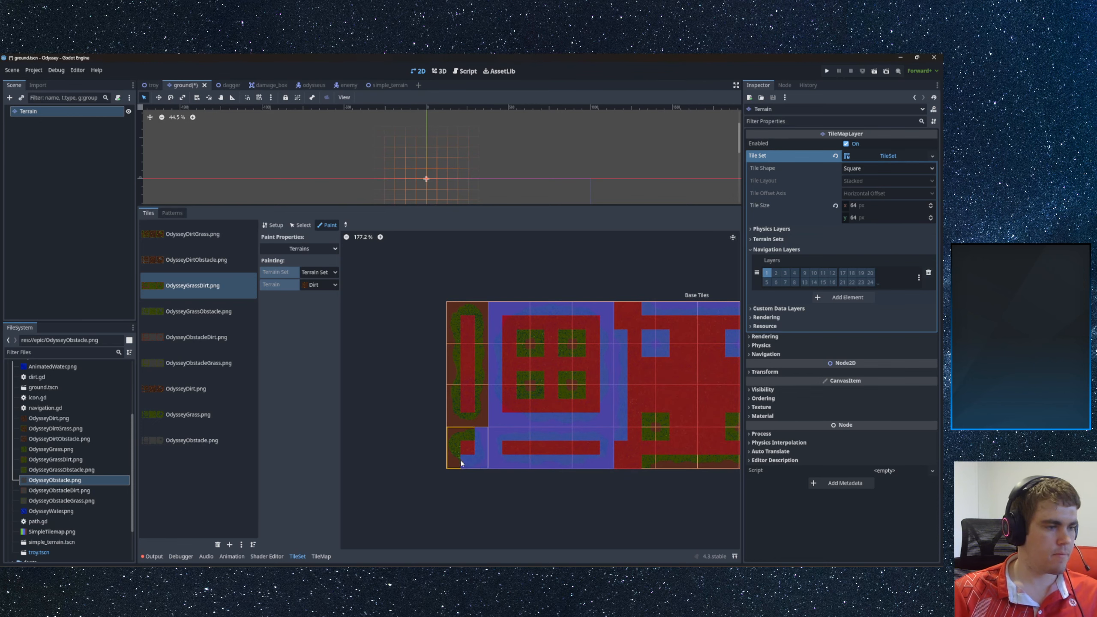
mouse_move(473, 427)
mouse_down()
mouse_move(482, 311)
mouse_move(454, 317)
mouse_move(454, 420)
mouse_up()
- Paint Dirt on the middle 4×4 block's lower inner notches, bottom edge and right edge, and on the last block's lower-left edge
middle_drag(682, 417, 460, 401)
drag(427, 403, 436, 405)
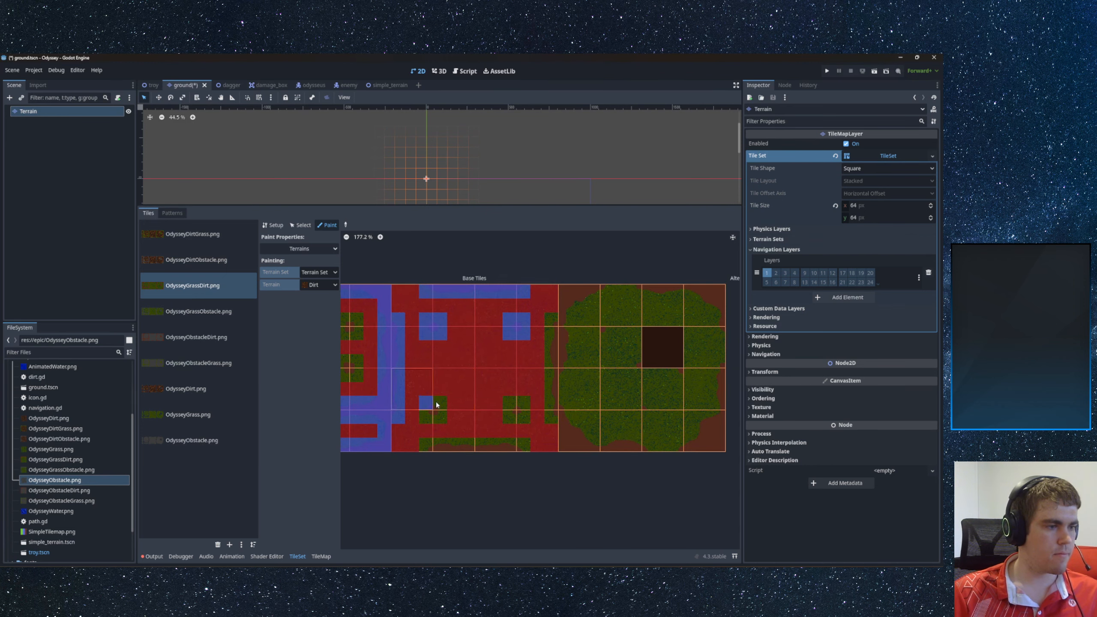
click(516, 406)
drag(436, 448, 516, 446)
middle_drag(552, 420, 496, 414)
drag(496, 314, 500, 340)
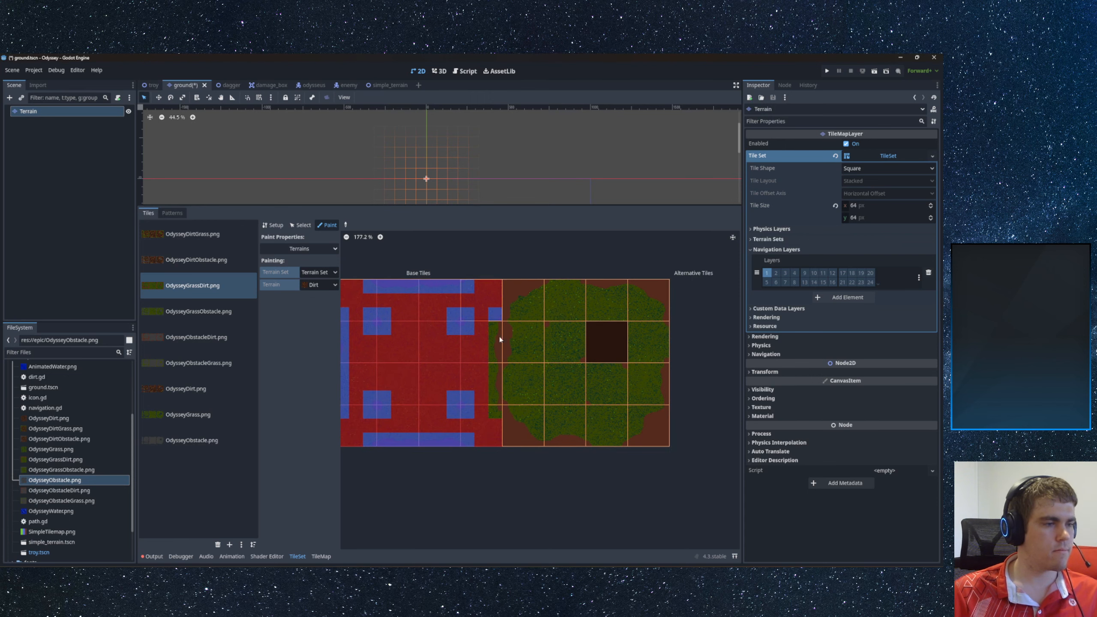
drag(510, 437, 509, 412)
- Paint the Grass terrain around the grassy interior of the outer ring of tiles in the last 4×4 block
click(317, 285)
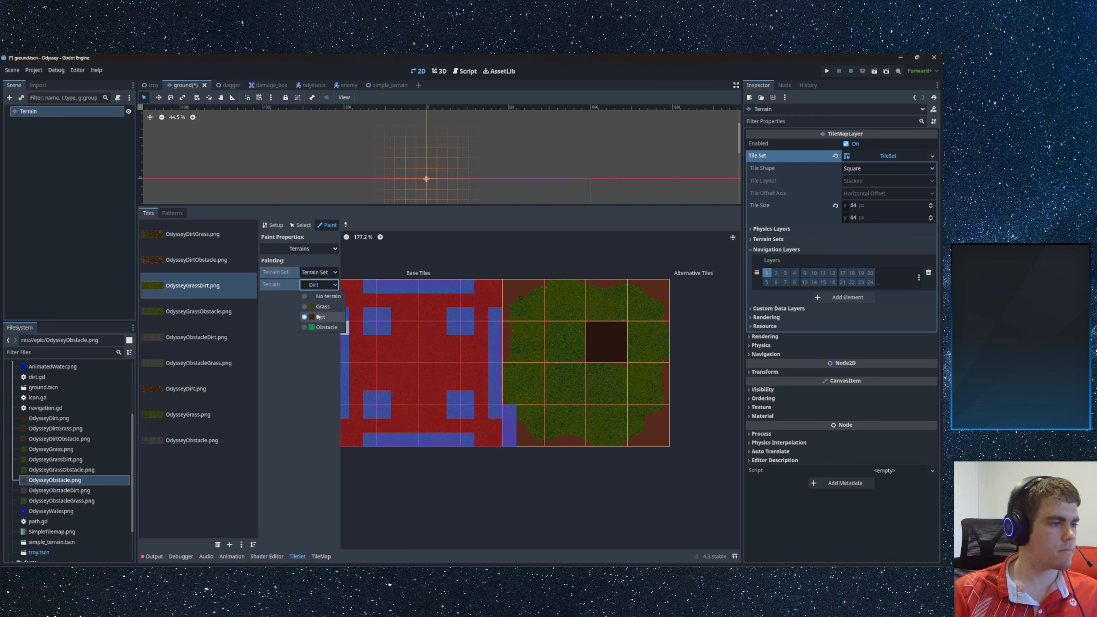
click(320, 324)
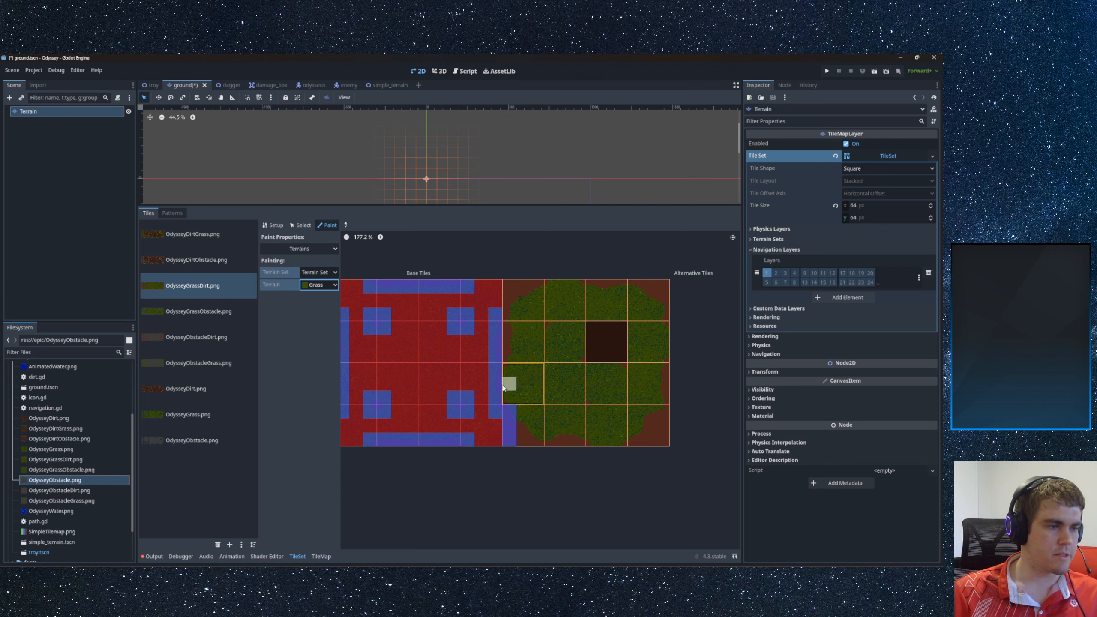
click(525, 386)
mouse_move(545, 302)
mouse_down()
mouse_move(632, 303)
mouse_move(649, 314)
mouse_move(647, 426)
mouse_move(537, 426)
mouse_move(526, 406)
mouse_move(535, 409)
mouse_move(535, 312)
mouse_move(538, 418)
mouse_move(535, 312)
mouse_move(634, 314)
mouse_up()
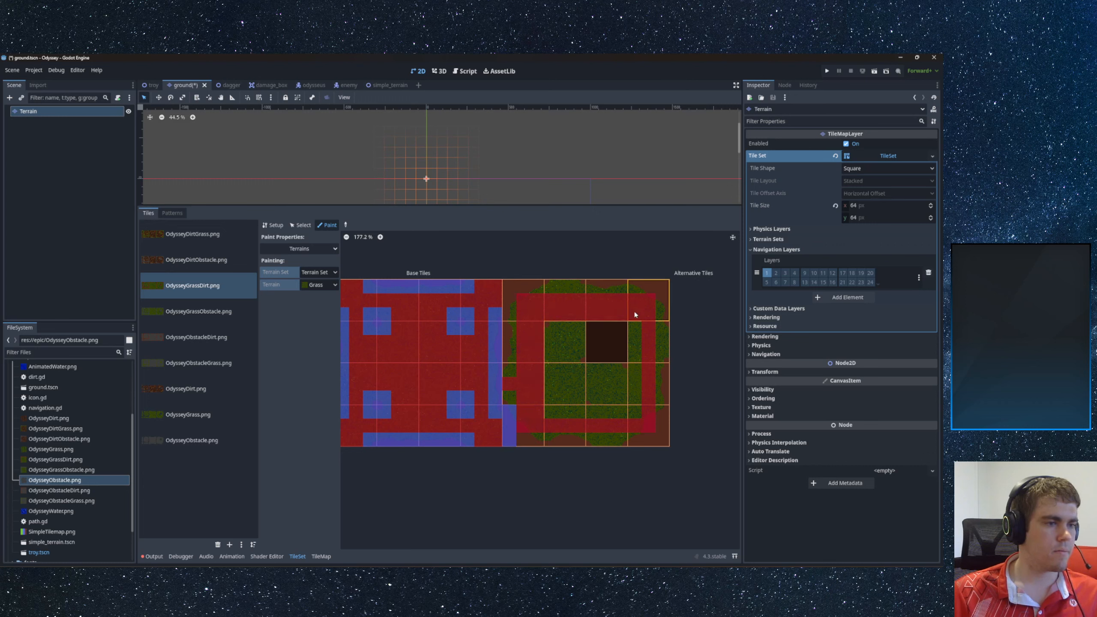
drag(640, 373, 637, 404)
click(624, 416)
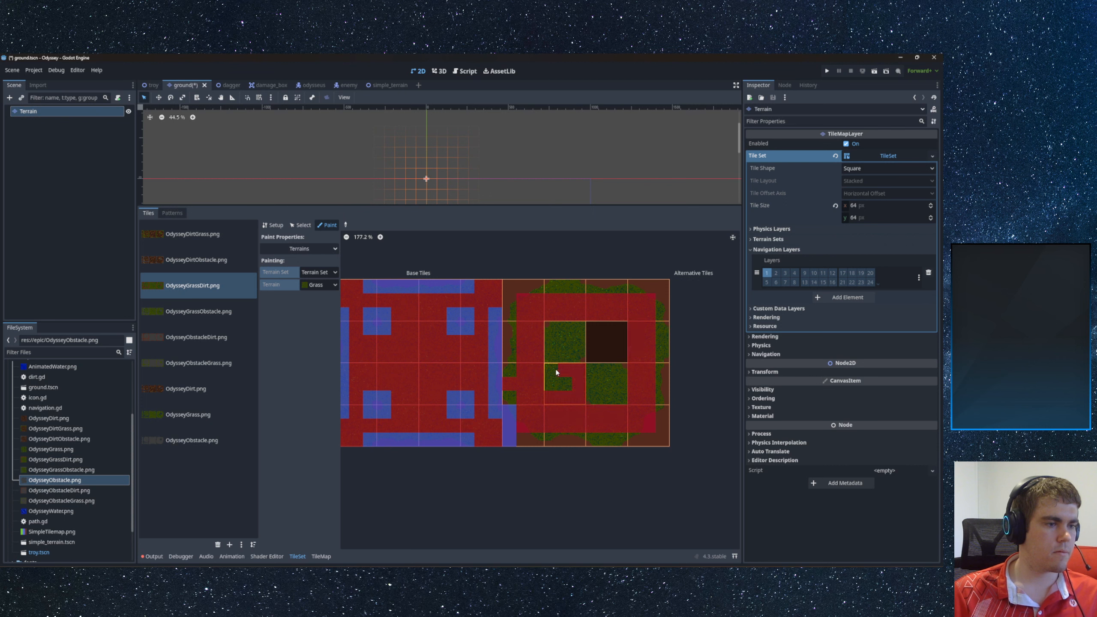
- Fill the inner tiles of the last 4×4 block with Grass, skipping their dirt corner notches and the empty tile
click(548, 343)
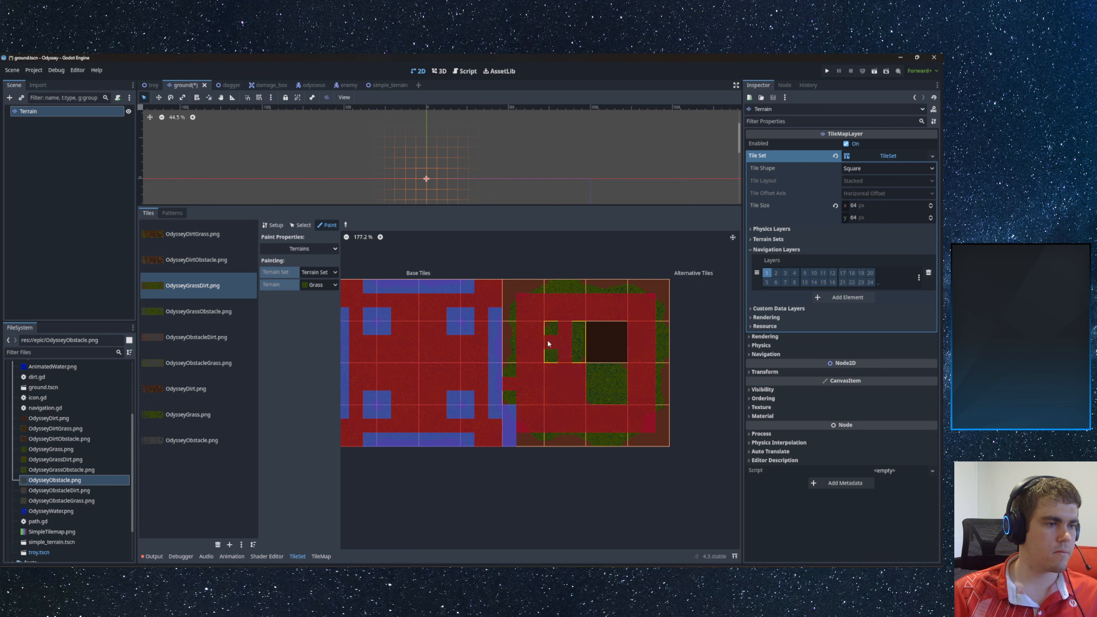
click(552, 358)
click(593, 375)
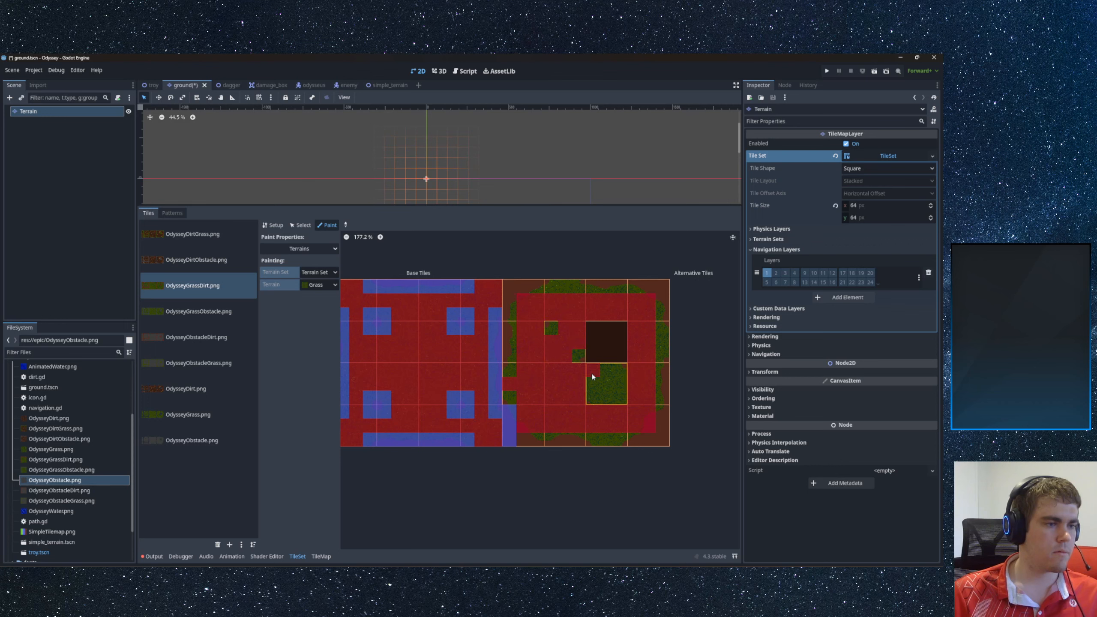
click(618, 385)
- Extend Grass to the connecting edges on the right, top and bottom sides of the last 4×4 block
middle_drag(606, 398, 571, 389)
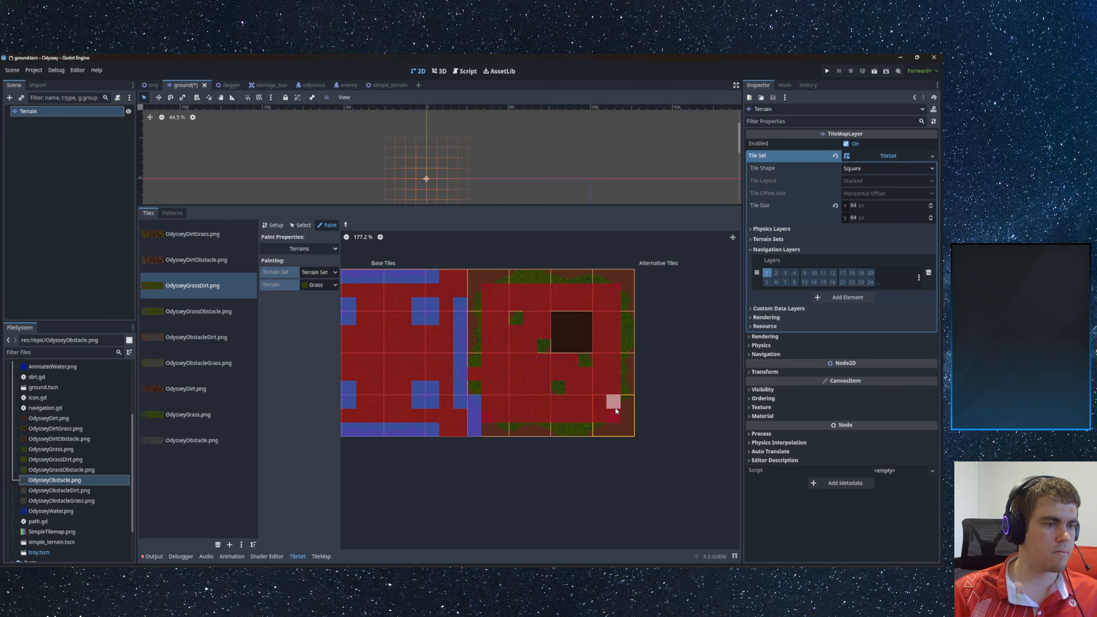
click(627, 333)
click(531, 277)
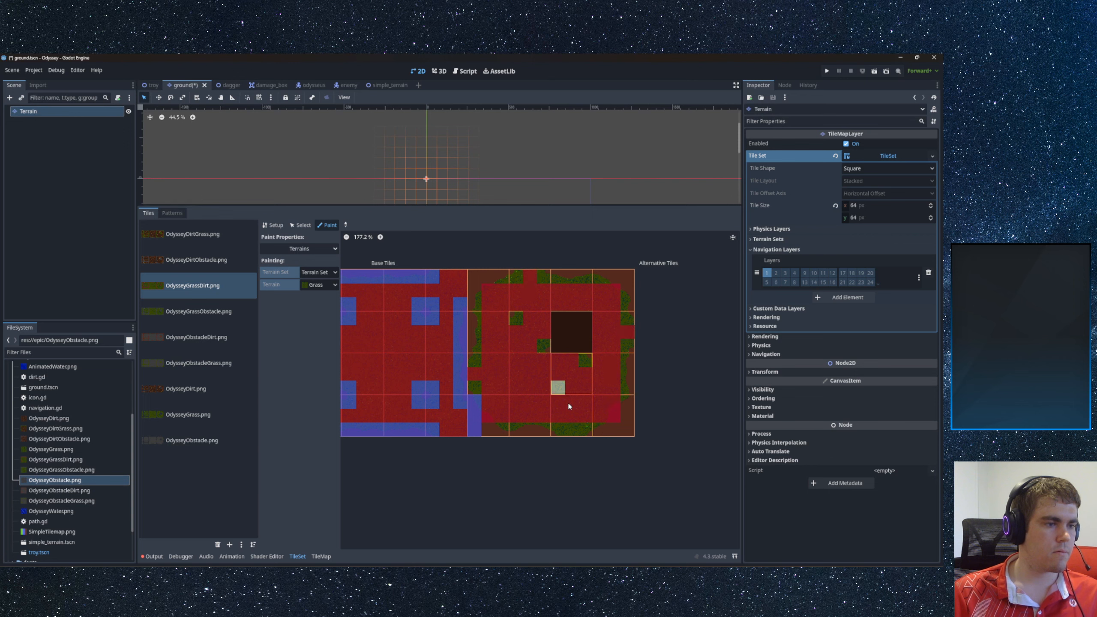
click(571, 429)
middle_drag(499, 363, 567, 363)
- Paint Dirt around the last 4×4 block's border and on its inner notches, and Grass on its bottom connecting edge
click(320, 285)
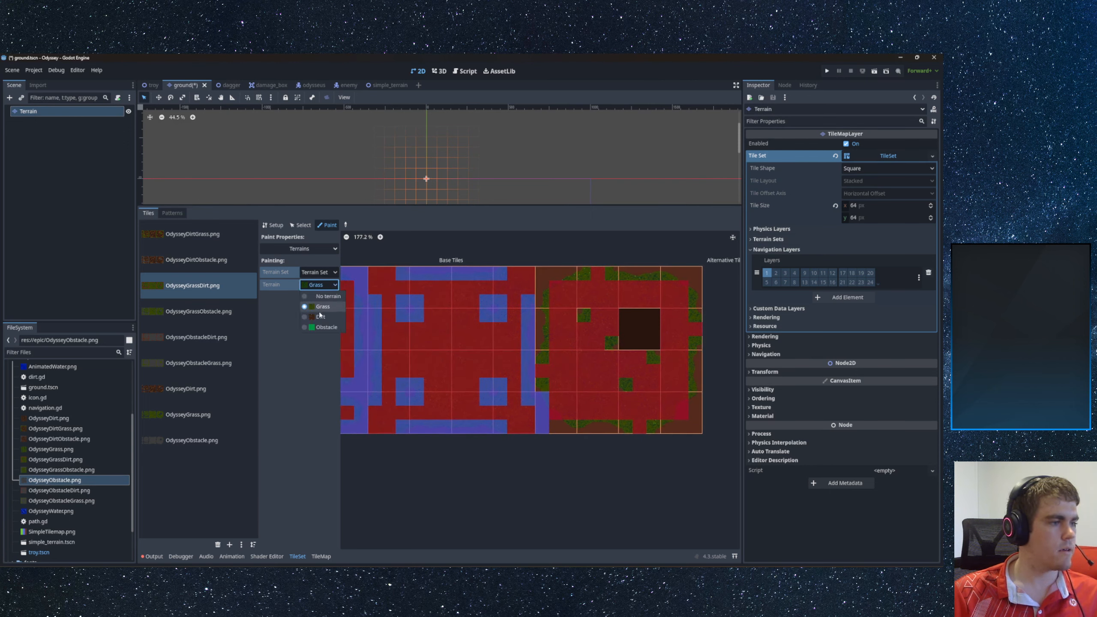
click(317, 311)
mouse_move(551, 358)
mouse_down()
mouse_move(541, 311)
mouse_move(558, 274)
mouse_move(576, 294)
mouse_up()
mouse_move(540, 384)
mouse_down()
mouse_move(571, 427)
mouse_move(681, 433)
mouse_move(697, 314)
mouse_up()
mouse_move(690, 274)
mouse_down()
mouse_move(617, 271)
mouse_move(622, 323)
mouse_move(582, 312)
mouse_move(627, 389)
mouse_up()
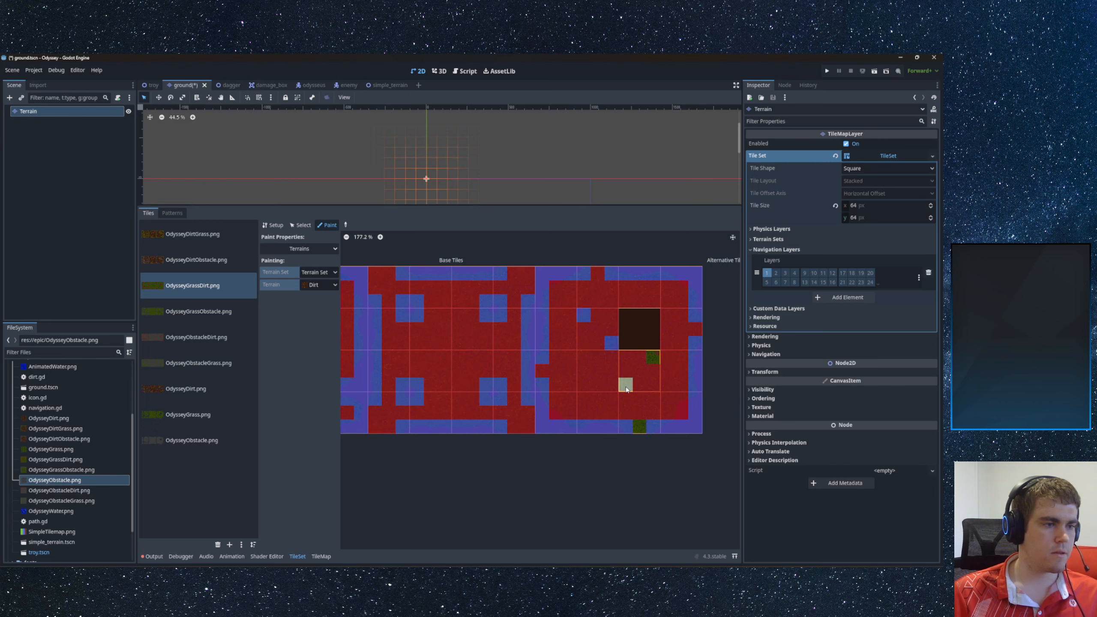
click(651, 361)
click(319, 284)
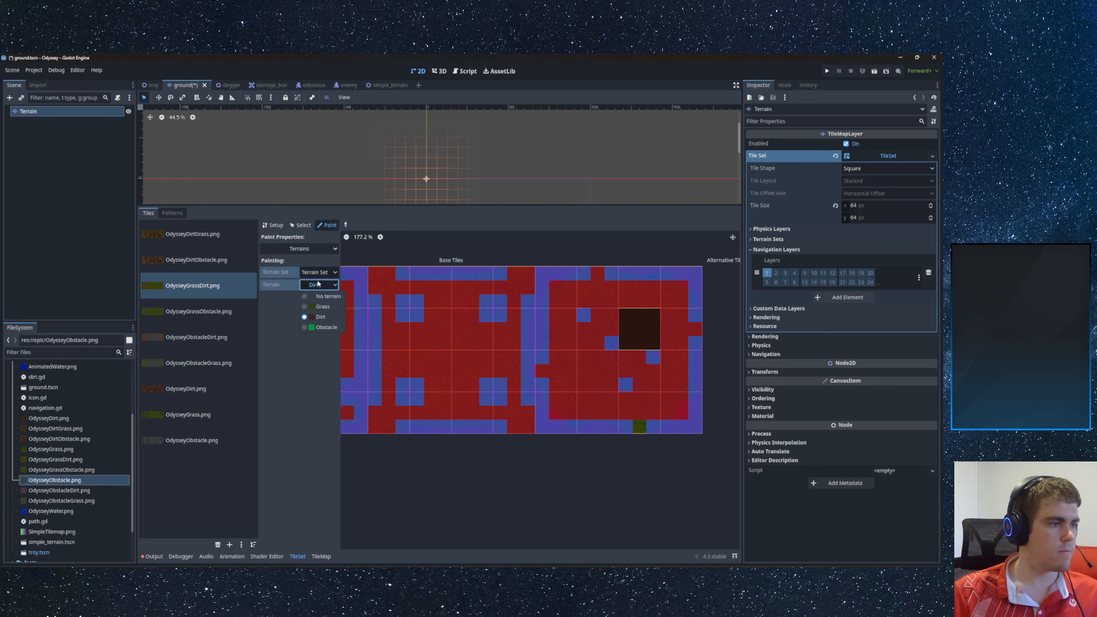
click(321, 306)
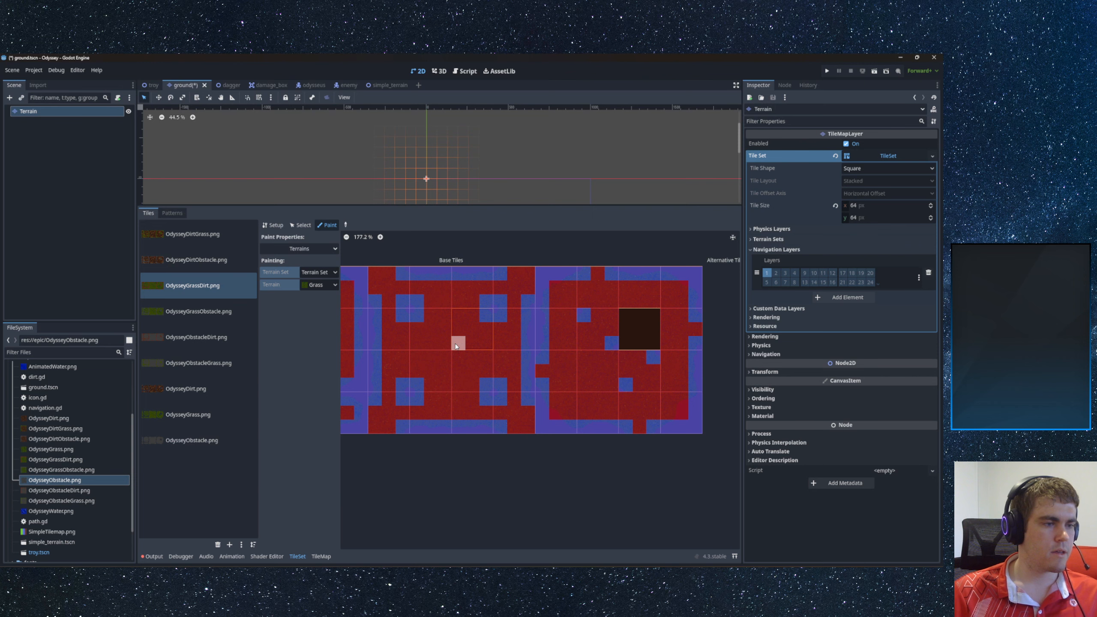
- Examine the terrain set and terrain values of the tiles in the 3×3 block, including its center tile
click(273, 225)
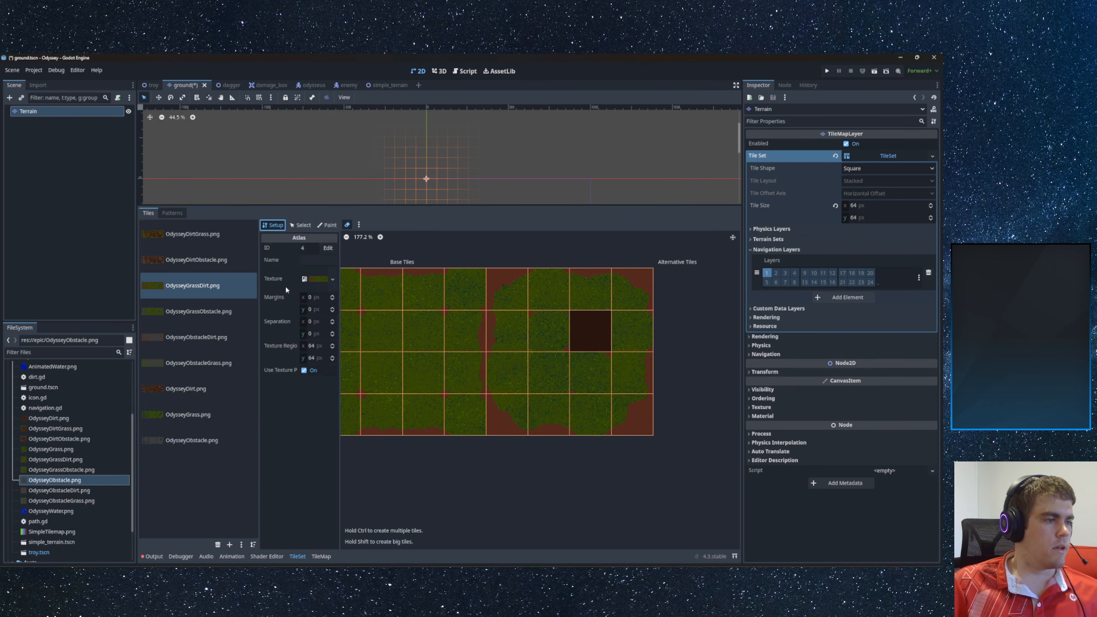
scroll(518, 342, down, 4)
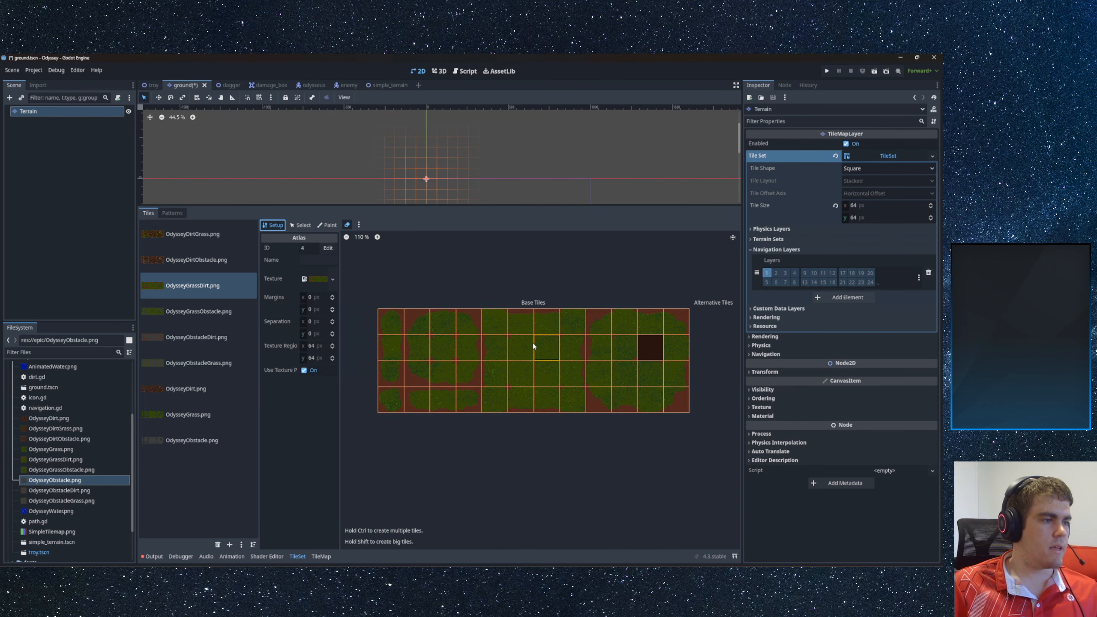
scroll(534, 344, down, 1)
scroll(450, 352, up, 2)
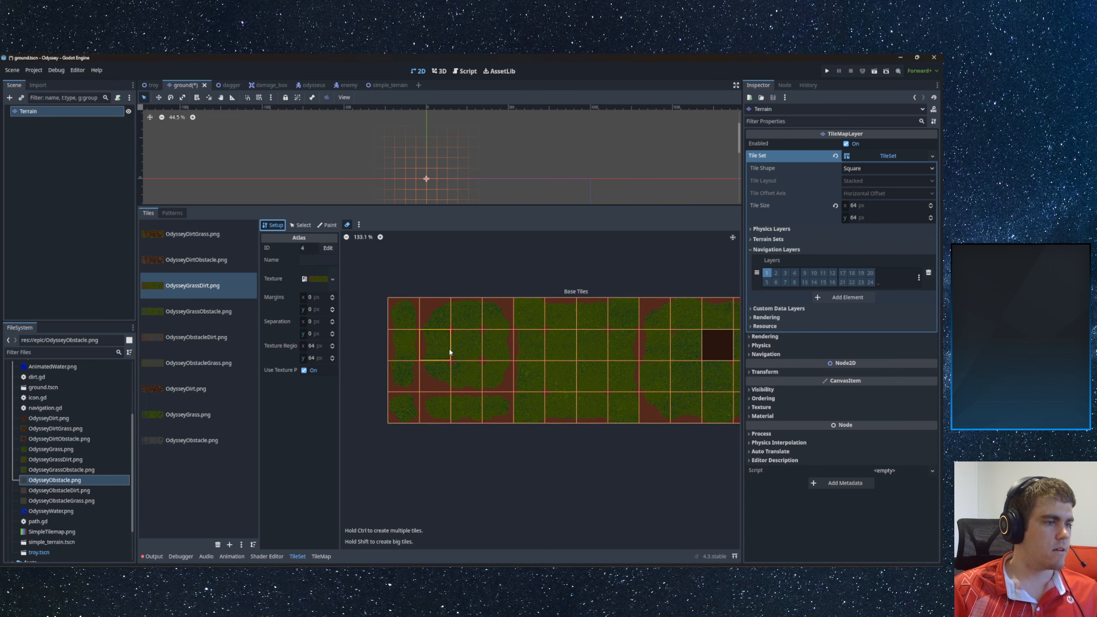
click(304, 225)
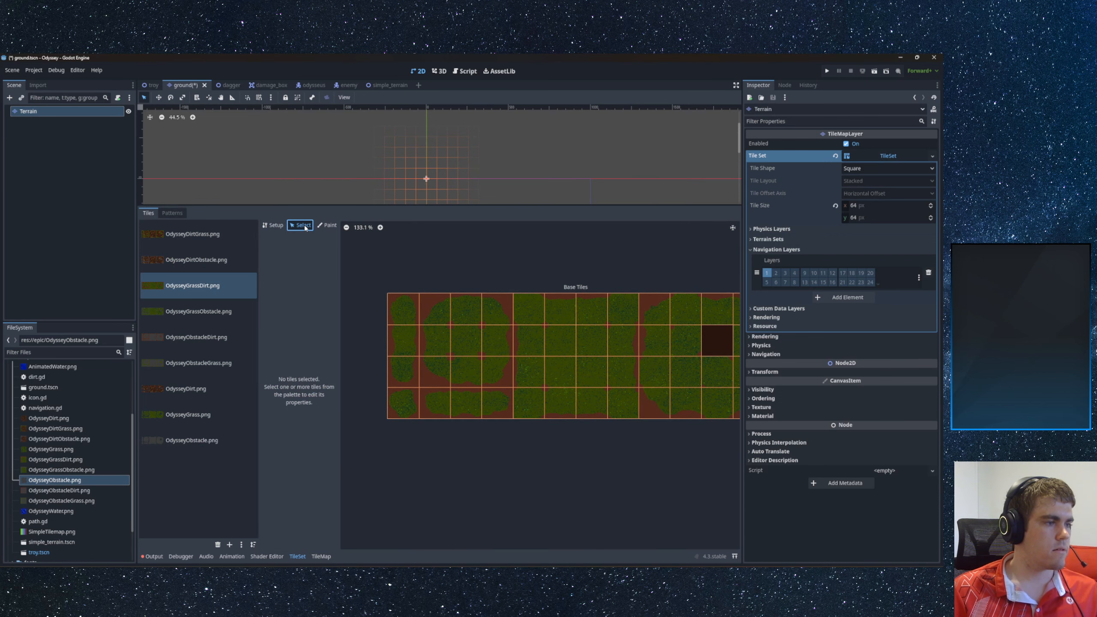
click(406, 314)
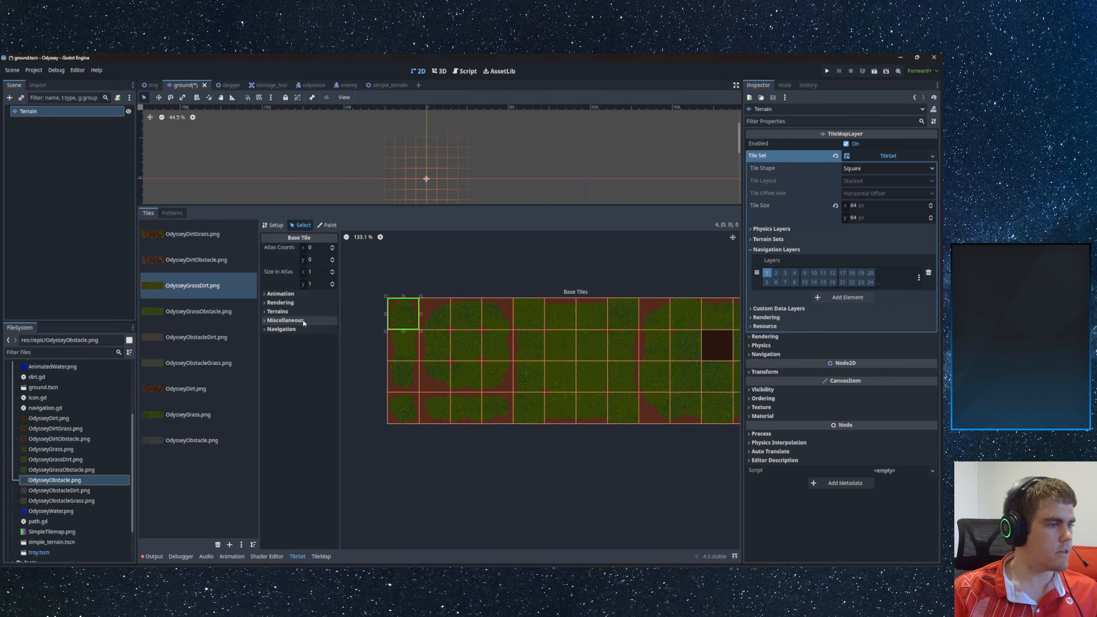
click(279, 312)
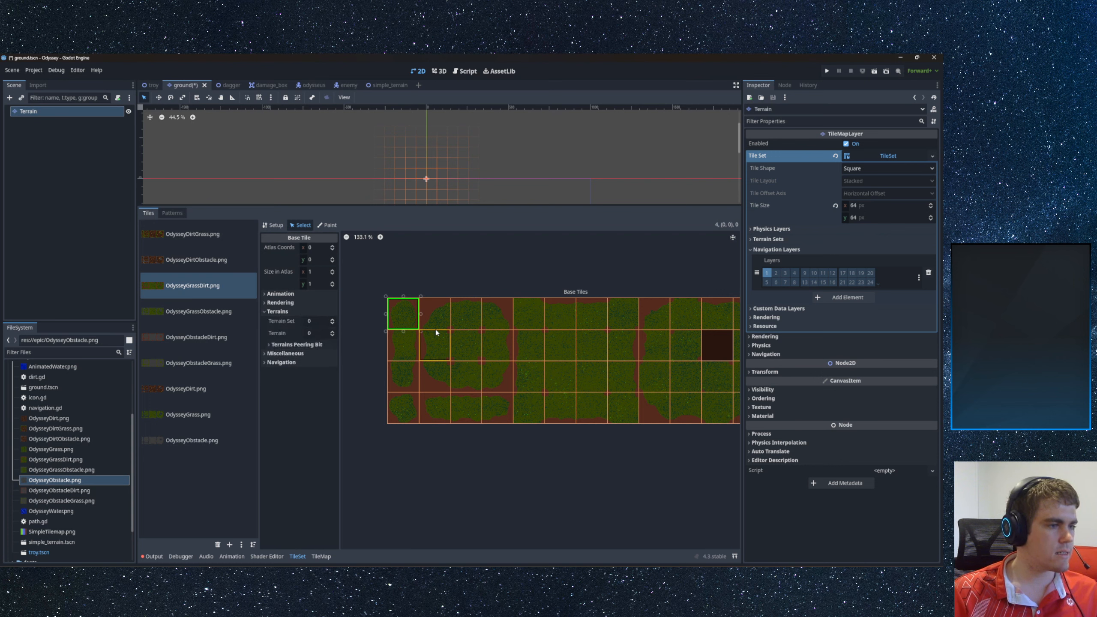
click(435, 339)
click(462, 345)
click(319, 321)
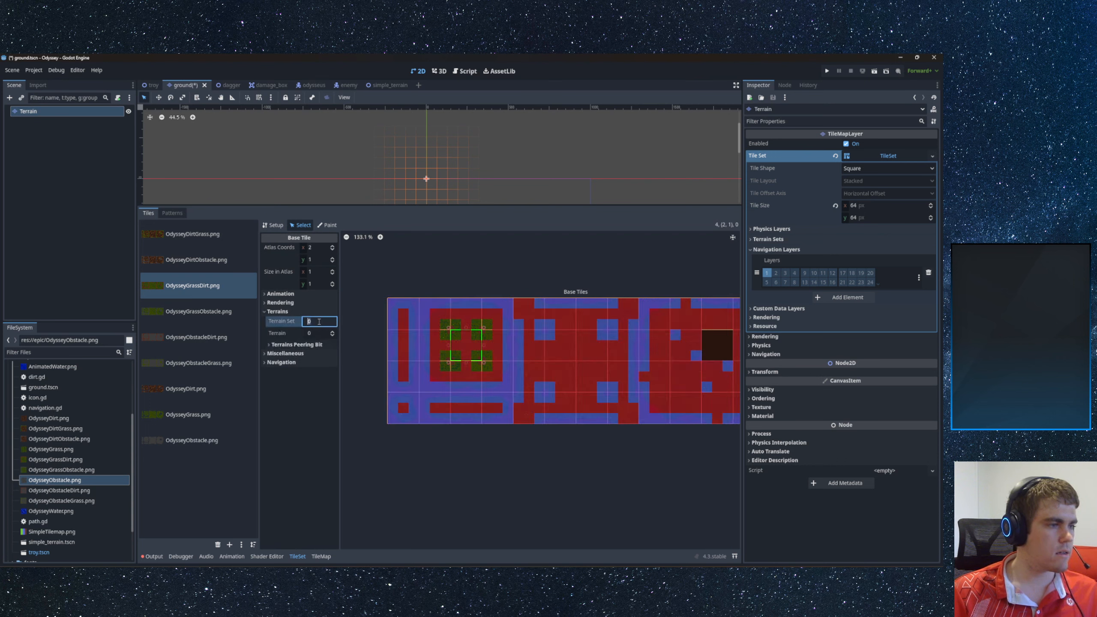
click(318, 335)
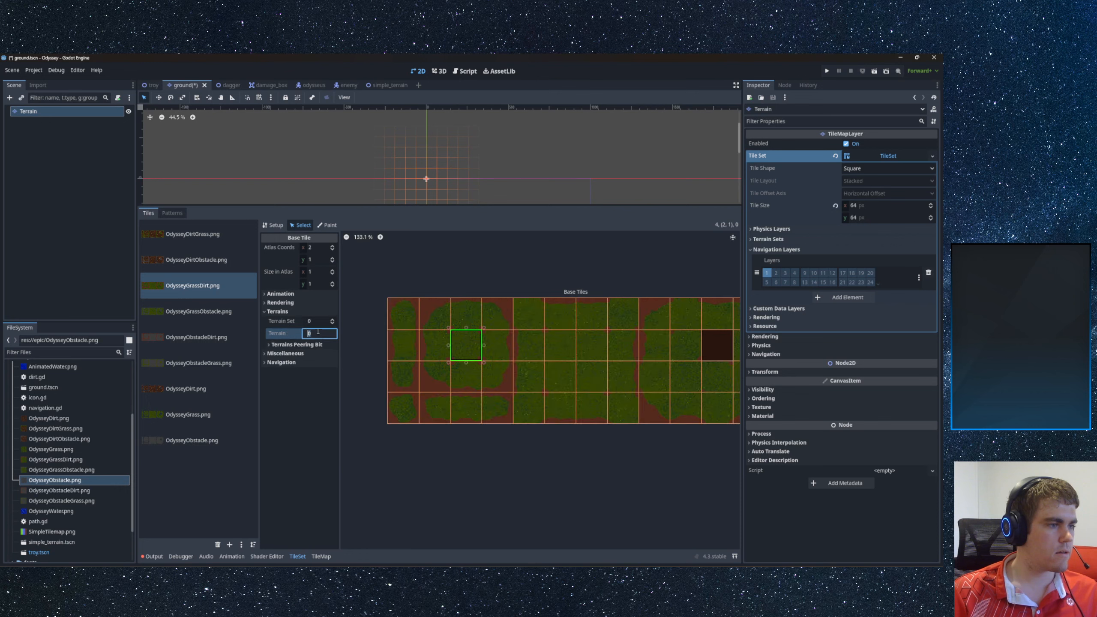
click(320, 323)
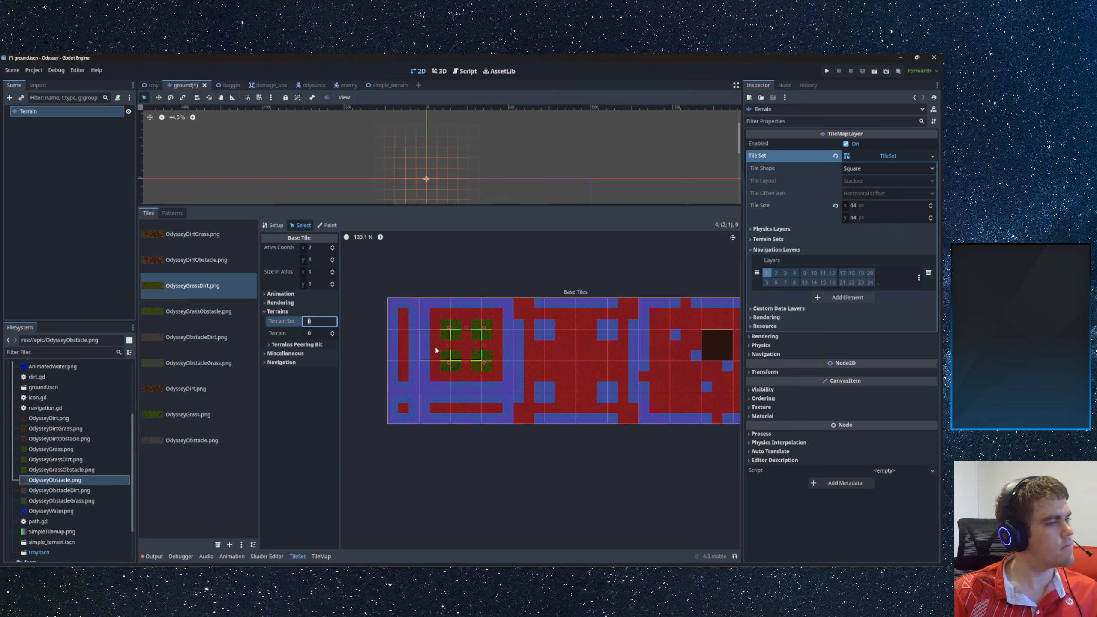
scroll(480, 354, up, 3)
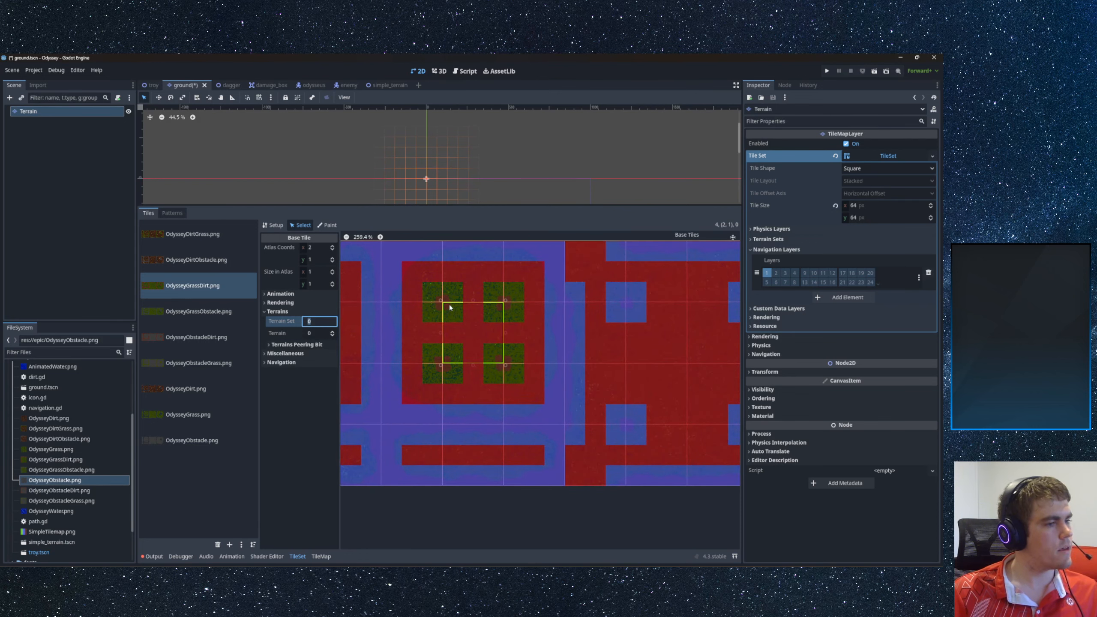
scroll(450, 307, down, 3)
- Paint the Dirt terrain on the four unpainted inner corner areas of the 3×3 block
click(327, 224)
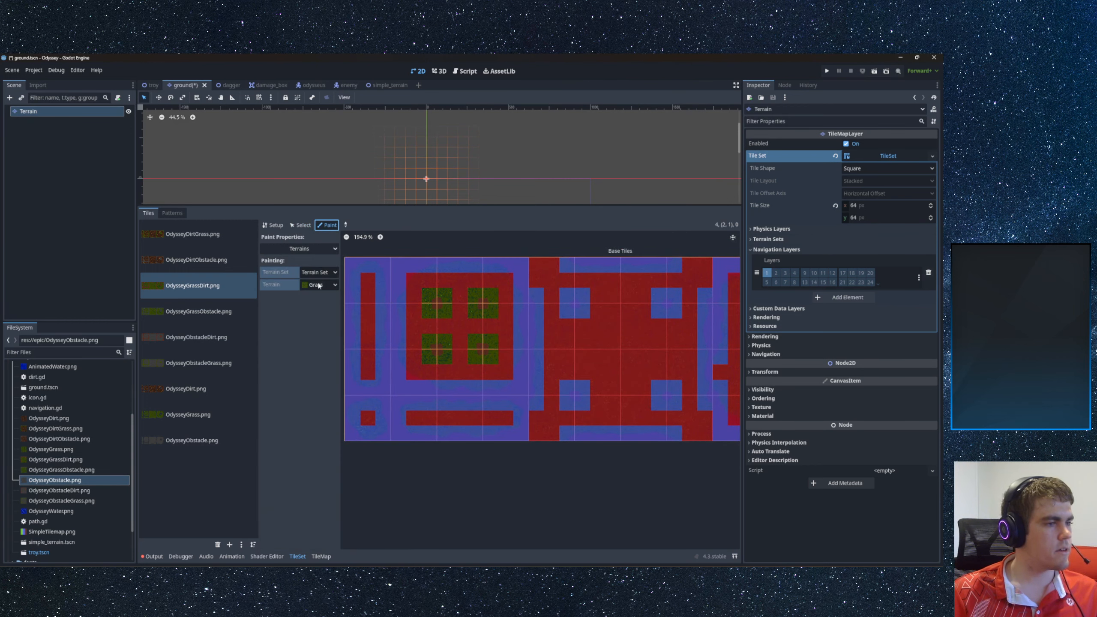
click(318, 286)
click(319, 318)
click(431, 302)
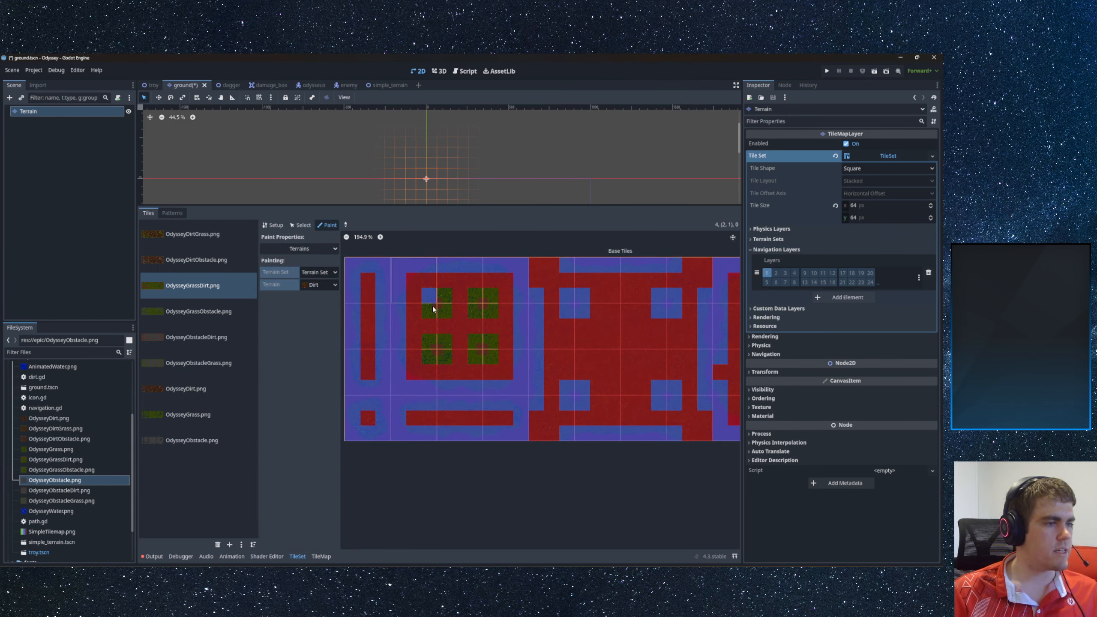
drag(434, 308, 444, 299)
click(491, 295)
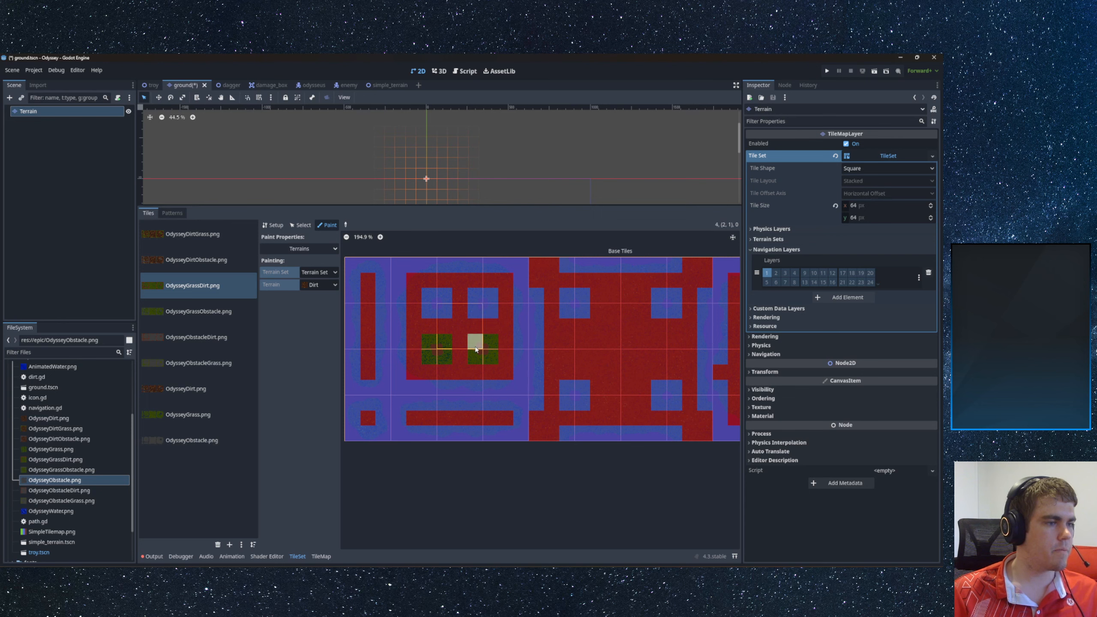
drag(433, 349, 433, 357)
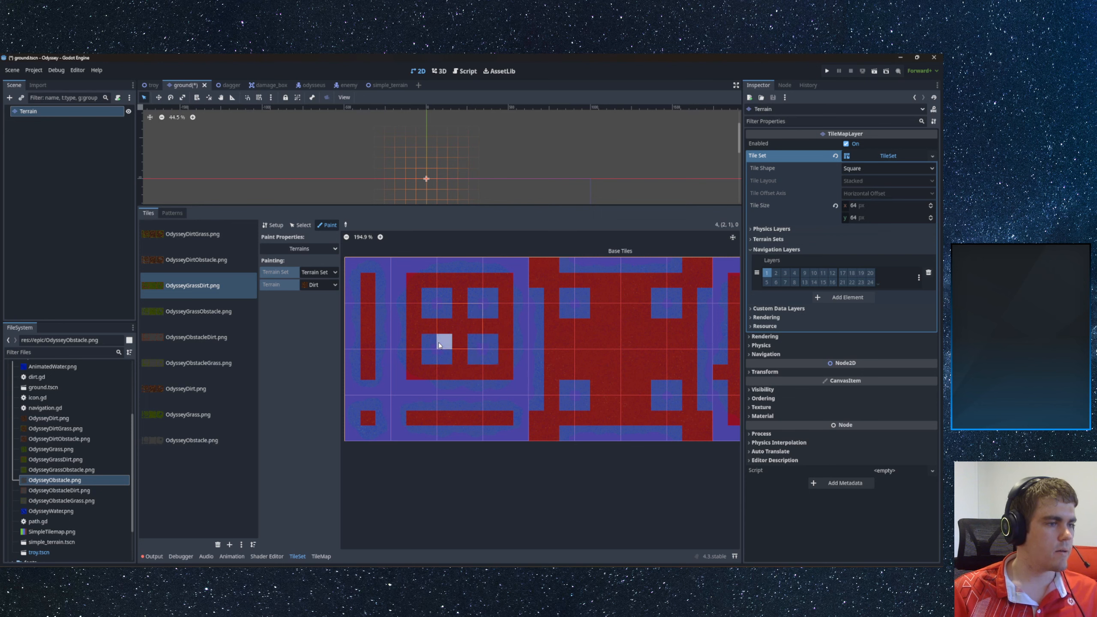
- Review the OdysseyGrassDirt terrain layout and compare it with the OdysseyDirtGrass and OdysseyGrass atlases
middle_drag(552, 322, 435, 314)
mouse_move(612, 313)
middle_down()
mouse_move(470, 311)
mouse_move(655, 299)
middle_up()
middle_drag(425, 309, 588, 319)
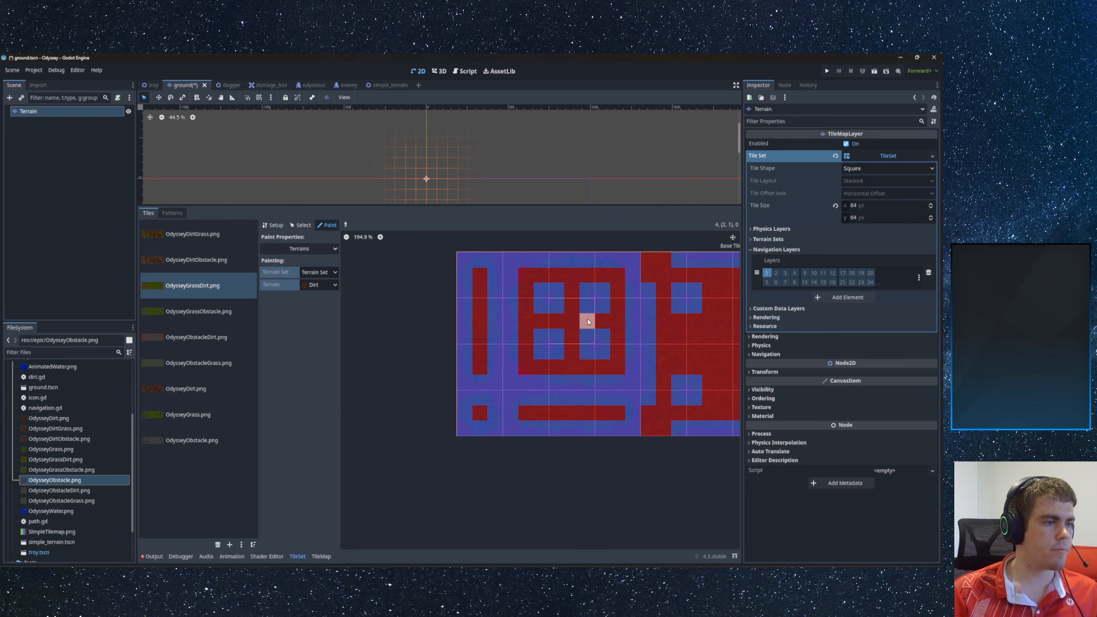
scroll(436, 313, down, 4)
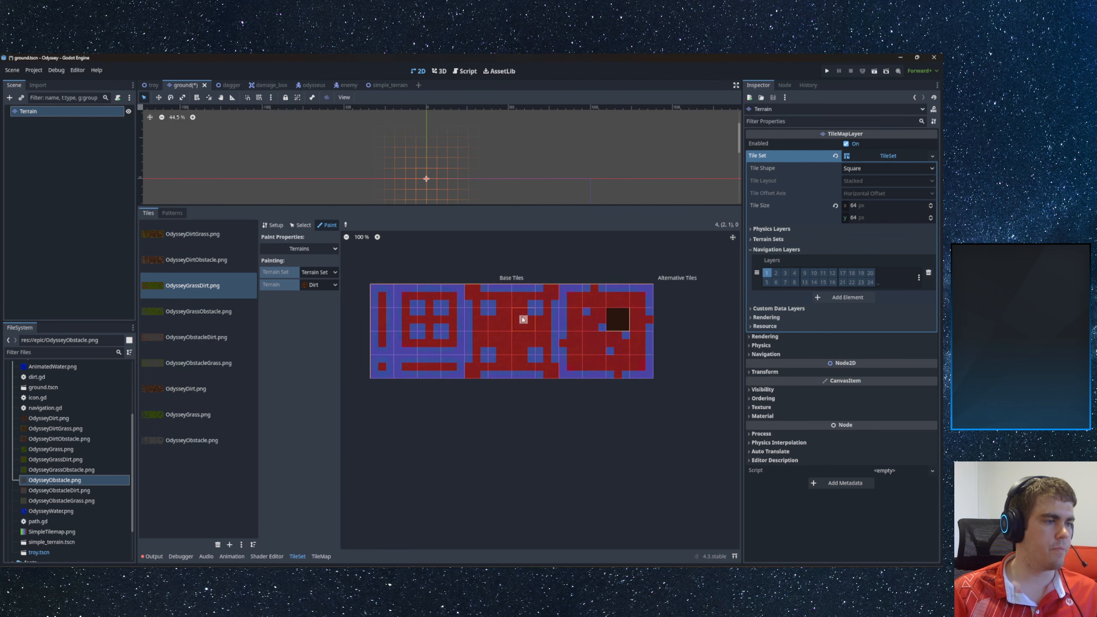
click(195, 236)
click(194, 291)
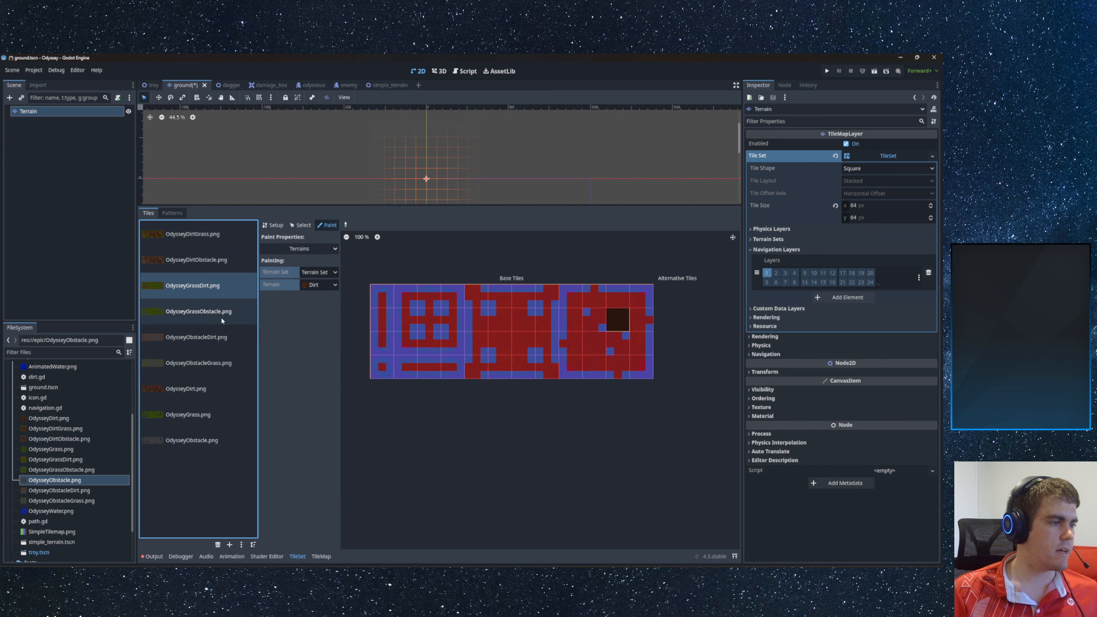
click(188, 417)
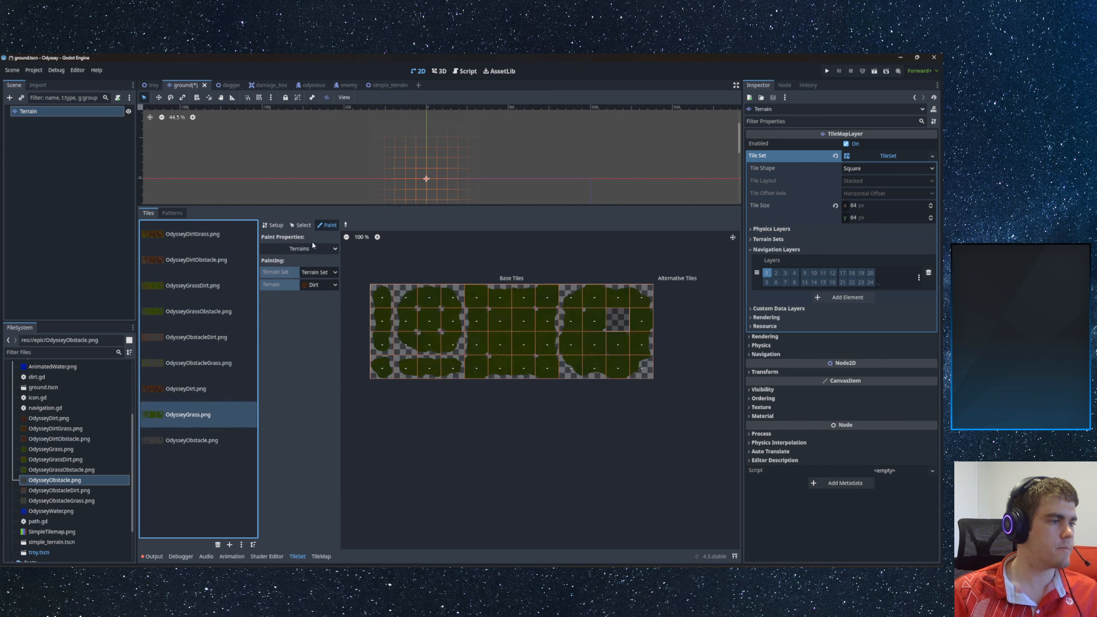
click(208, 287)
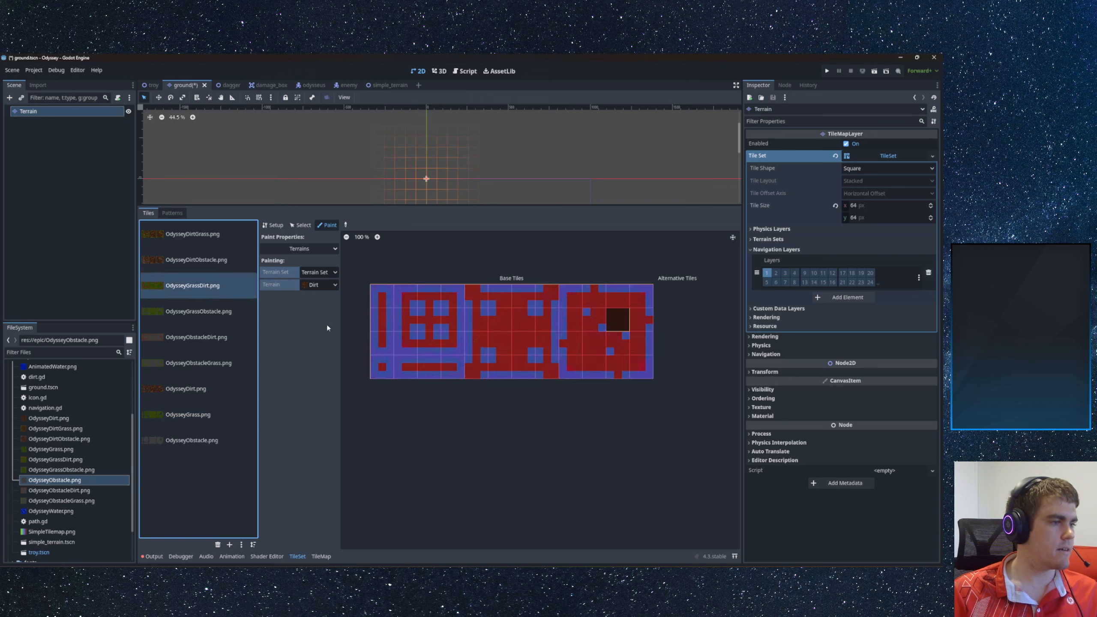
- Paint Navigation Layer 0 on the tiles of the OdysseyDirt atlas
click(335, 249)
click(295, 342)
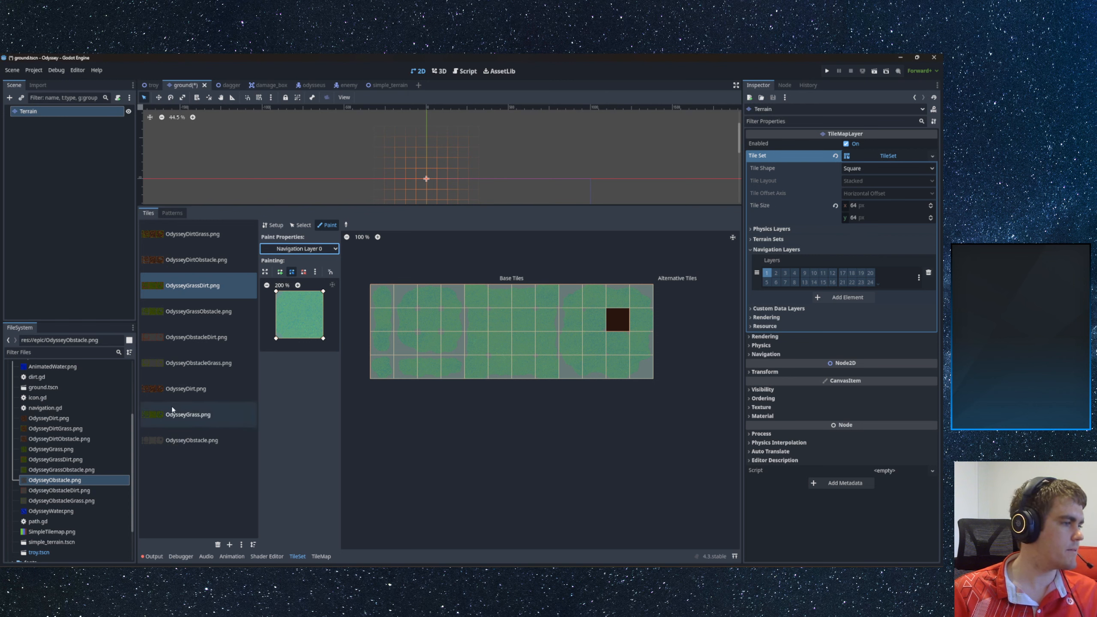
click(251, 382)
mouse_move(384, 302)
mouse_down()
mouse_move(635, 297)
mouse_move(384, 344)
mouse_move(671, 359)
mouse_move(382, 367)
mouse_up()
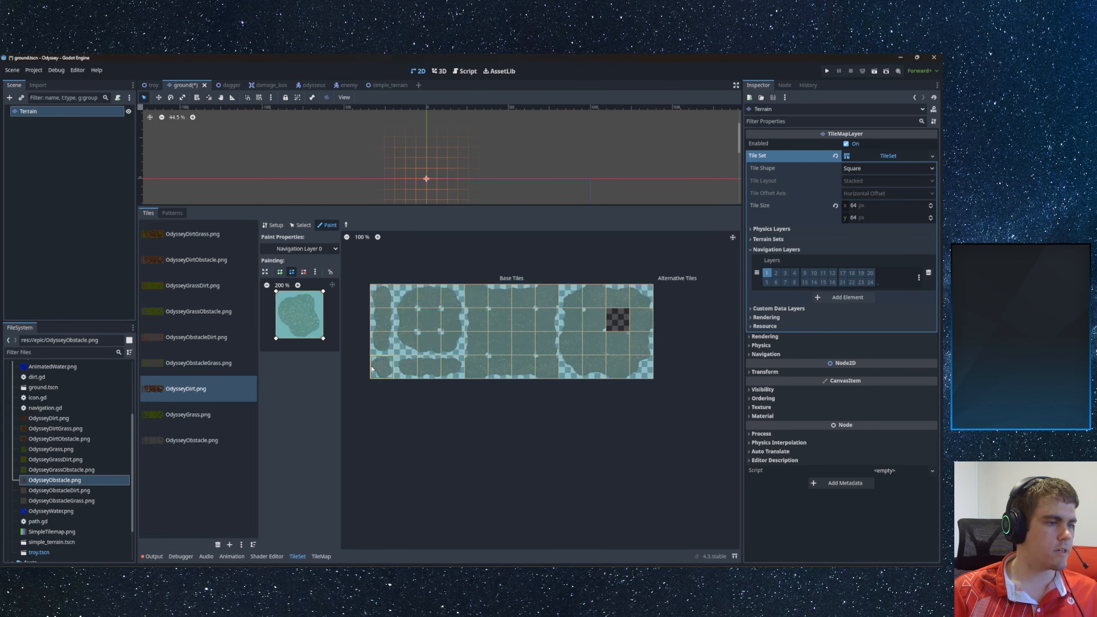
- Paint Navigation Layer 0 on the tiles of the OdysseyGrass atlas
click(199, 414)
mouse_move(383, 299)
mouse_down()
mouse_move(599, 301)
mouse_move(595, 320)
mouse_move(389, 344)
mouse_move(640, 344)
mouse_move(382, 367)
mouse_up()
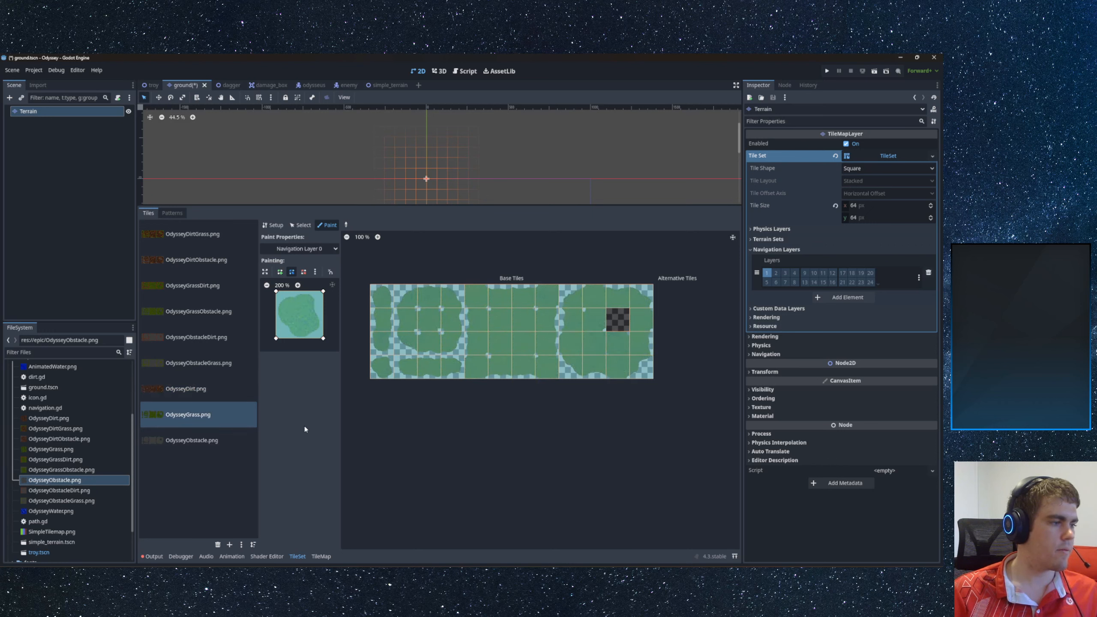
- Assign the terrain set with the Dirt terrain in the OdysseyDirt atlas and paint Dirt on its narrow strips and 3×3 block
click(207, 394)
click(285, 250)
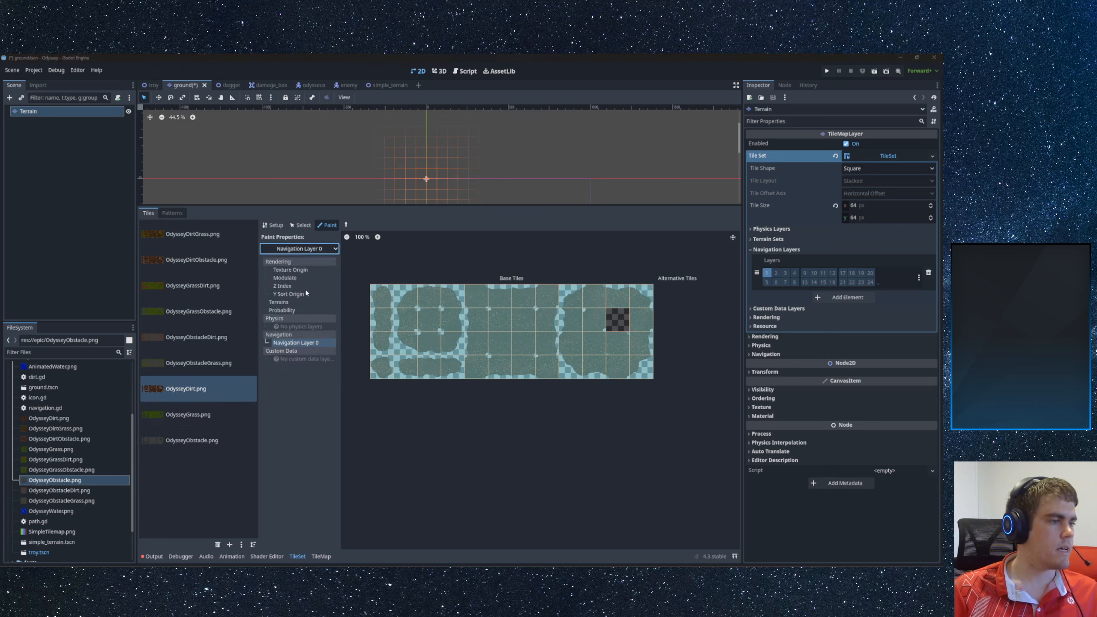
click(282, 302)
mouse_move(383, 297)
mouse_down()
mouse_move(641, 320)
mouse_move(371, 329)
mouse_move(634, 344)
mouse_move(471, 367)
mouse_move(406, 343)
mouse_move(386, 311)
mouse_move(389, 384)
mouse_move(474, 388)
mouse_move(481, 292)
mouse_move(421, 292)
mouse_move(417, 352)
mouse_move(452, 354)
mouse_move(448, 323)
mouse_move(424, 324)
mouse_move(478, 327)
mouse_up()
- Paint the Dirt terrain across the middle 4×4 block of OdysseyDirt, including its four outer corners and excluding the inner notches
scroll(386, 307, up, 3)
mouse_move(514, 290)
mouse_down()
mouse_move(517, 386)
mouse_move(609, 387)
mouse_move(607, 294)
mouse_move(527, 292)
mouse_move(541, 297)
mouse_move(544, 370)
mouse_move(553, 377)
mouse_move(554, 298)
mouse_move(567, 316)
mouse_move(569, 367)
mouse_move(579, 357)
mouse_up()
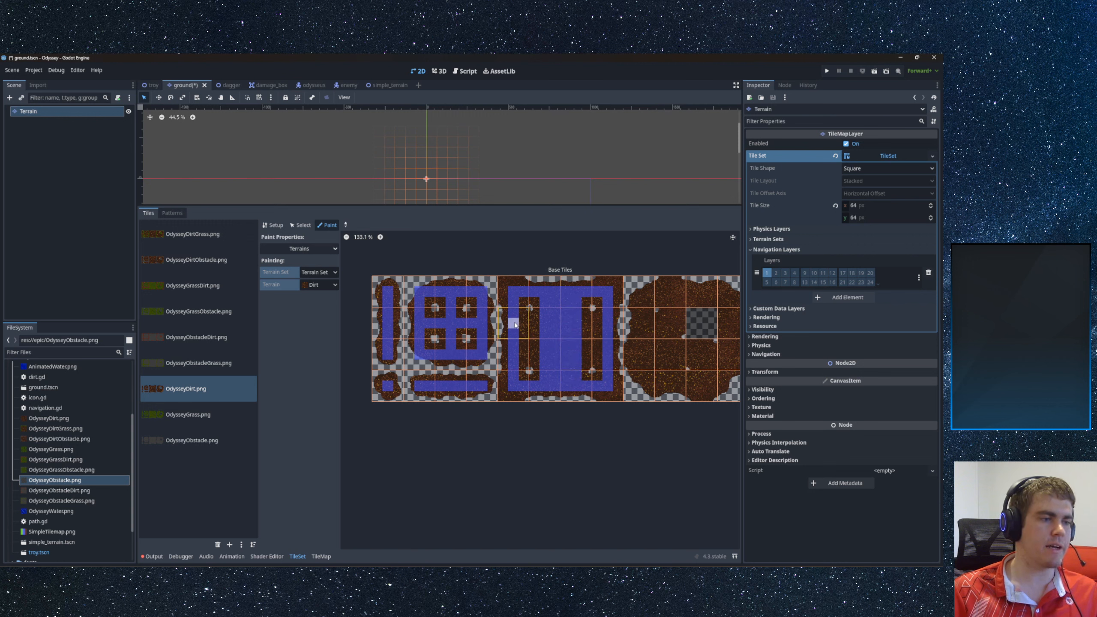
mouse_move(515, 322)
mouse_down()
mouse_move(599, 326)
mouse_move(524, 336)
mouse_move(534, 347)
mouse_move(598, 345)
mouse_move(574, 358)
mouse_up()
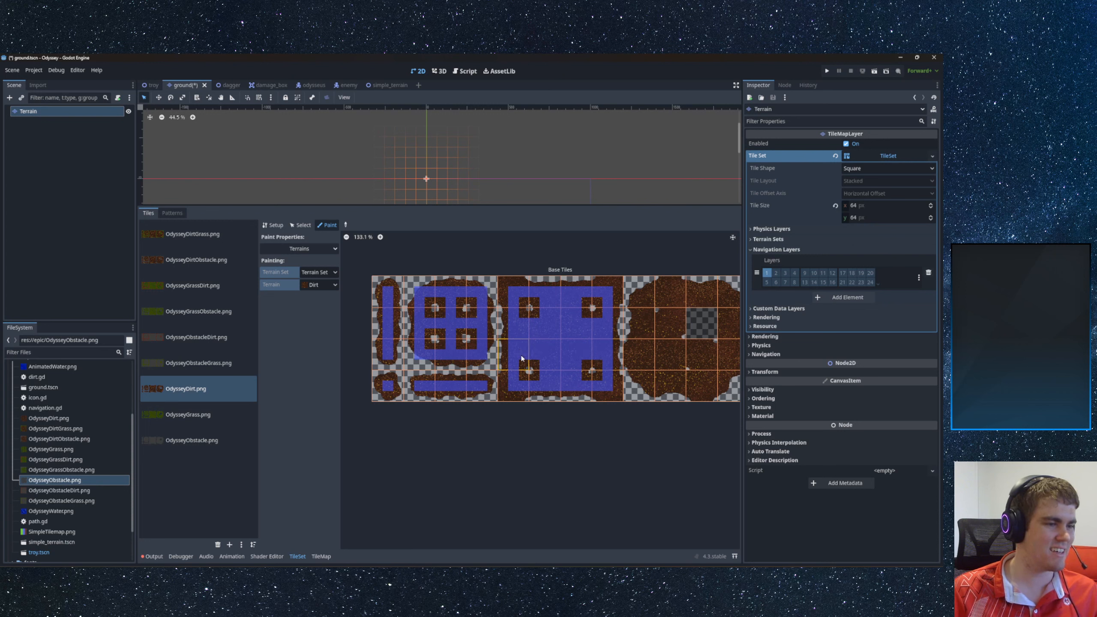
click(505, 282)
click(613, 282)
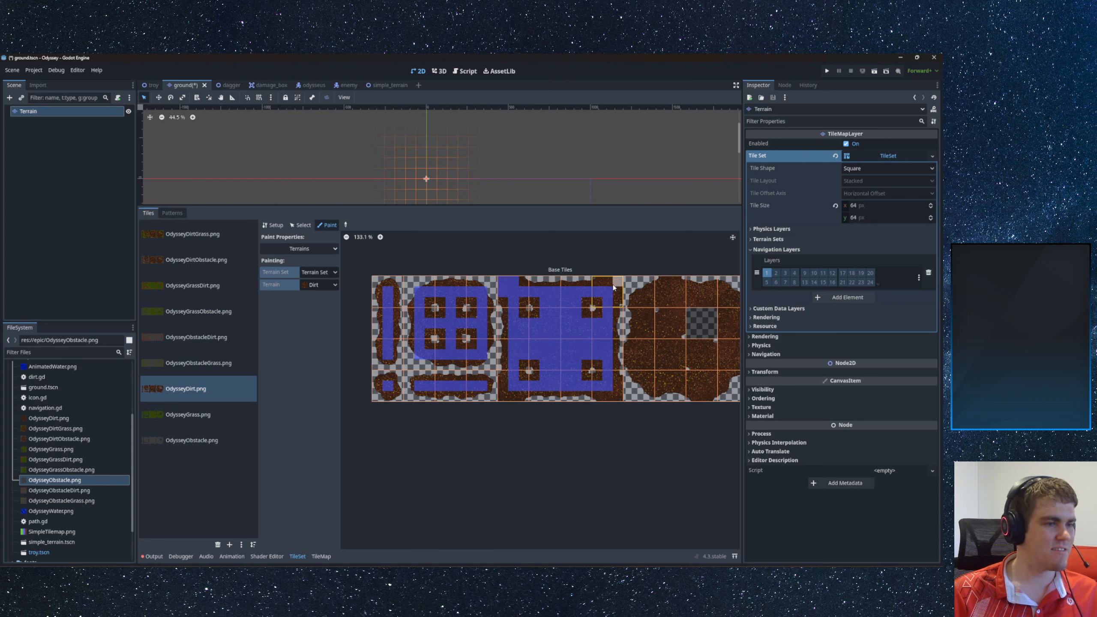
click(620, 397)
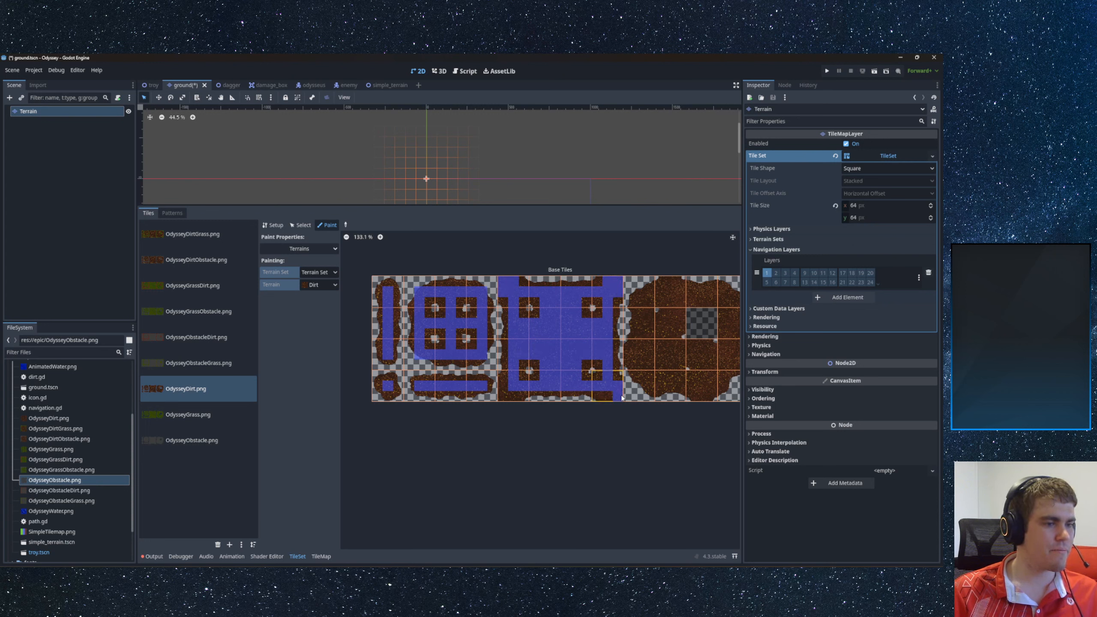
click(506, 396)
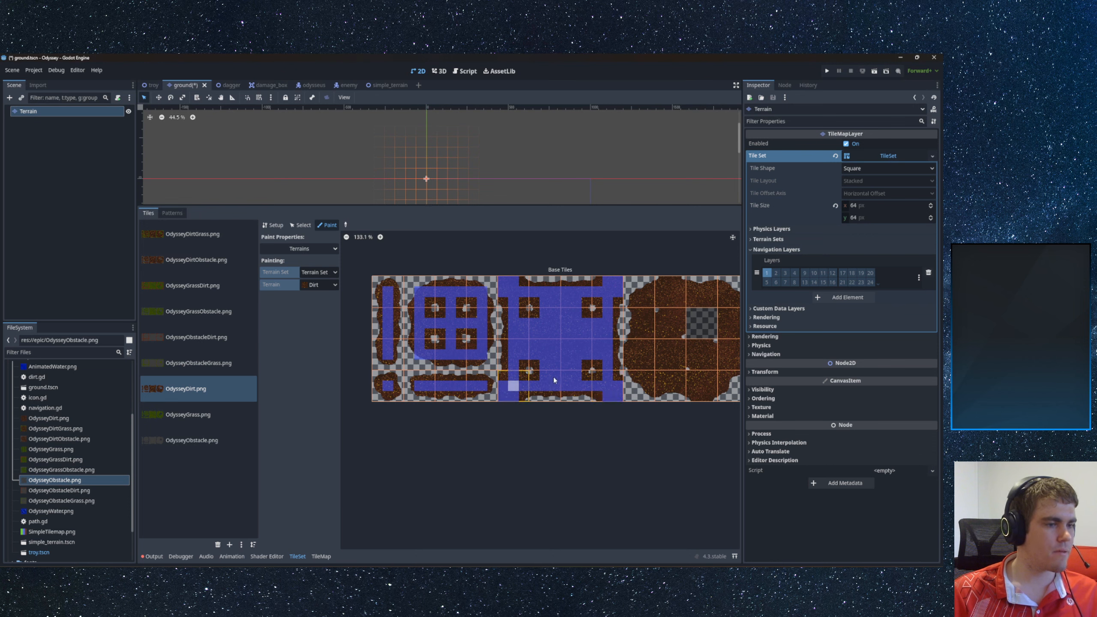
- Paint the Dirt terrain on the last 4×4 block of OdysseyDirt, skipping the notches, and review the atlas
middle_drag(612, 333, 473, 328)
mouse_move(499, 286)
mouse_down()
mouse_move(501, 383)
mouse_move(595, 382)
mouse_move(593, 289)
mouse_move(501, 286)
mouse_move(530, 281)
mouse_move(604, 320)
mouse_up()
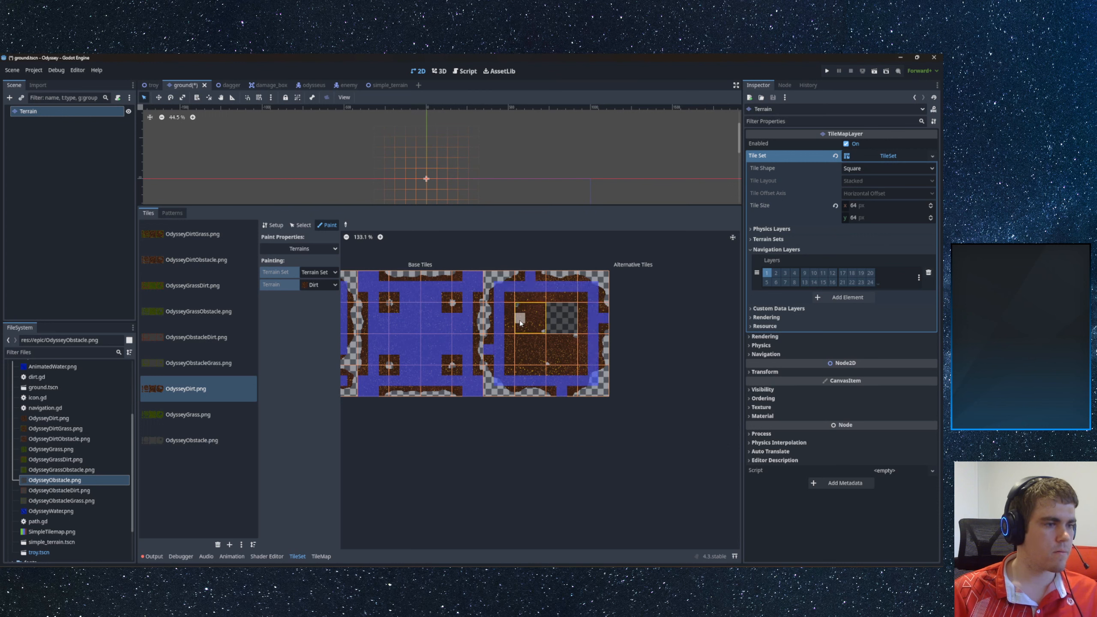
mouse_move(519, 320)
mouse_down()
mouse_move(501, 313)
mouse_move(501, 375)
mouse_move(586, 371)
mouse_move(590, 303)
mouse_move(544, 287)
mouse_move(501, 312)
mouse_move(530, 327)
mouse_move(532, 346)
mouse_move(521, 348)
mouse_move(535, 342)
mouse_move(520, 354)
mouse_move(535, 361)
mouse_move(542, 344)
mouse_move(563, 364)
mouse_up()
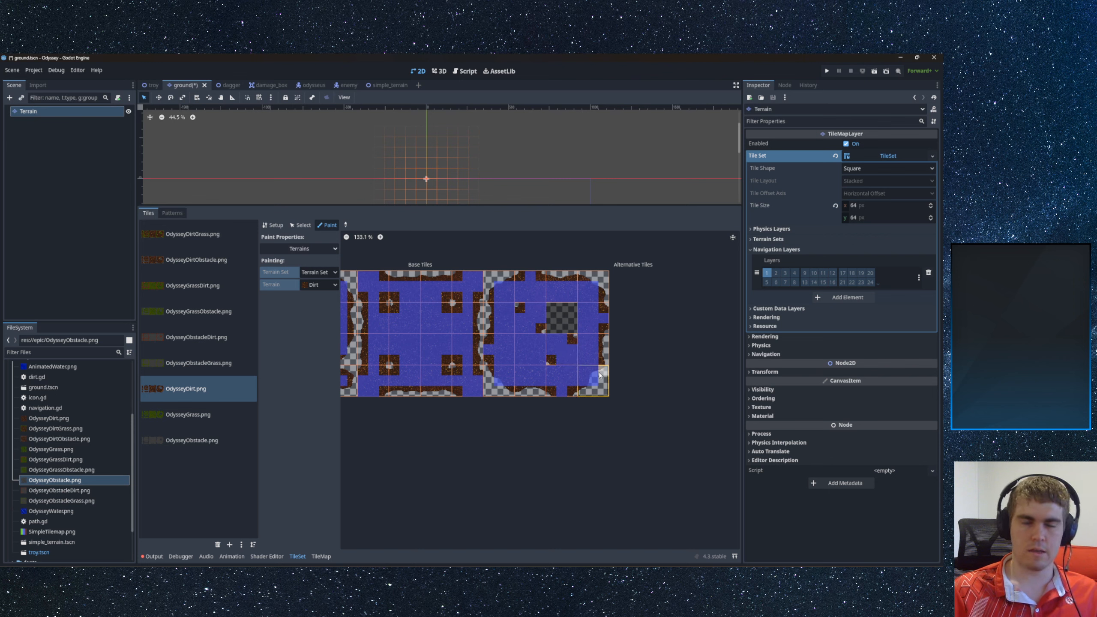
mouse_move(519, 369)
middle_down()
mouse_move(497, 352)
mouse_move(608, 340)
middle_up()
mouse_move(430, 343)
middle_down()
mouse_move(531, 351)
mouse_move(424, 351)
middle_up()
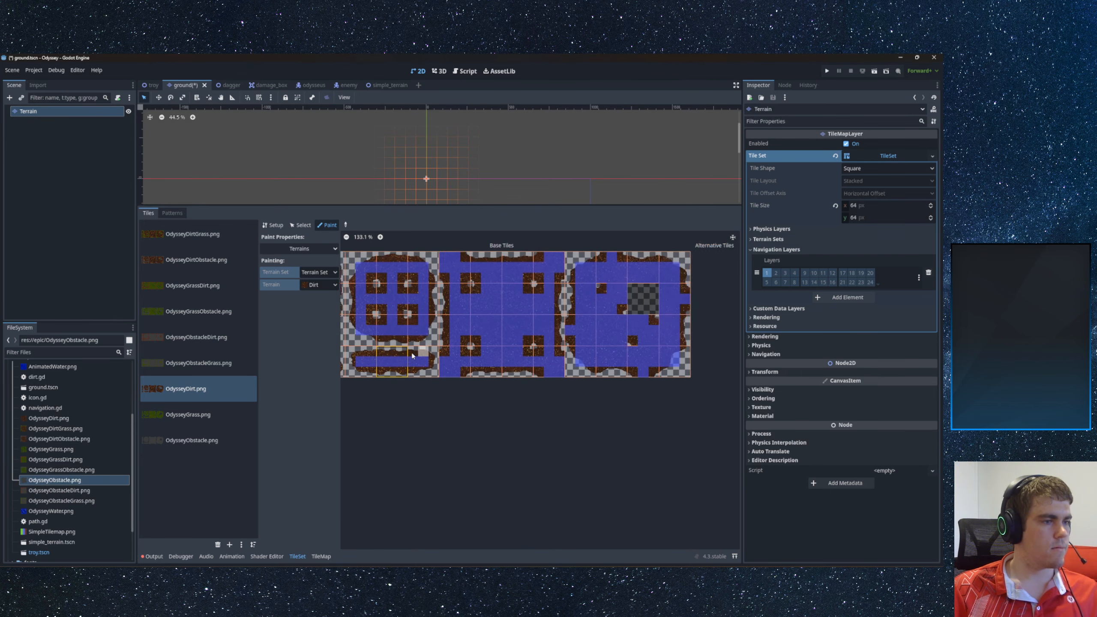
mouse_move(529, 351)
middle_down()
mouse_move(485, 355)
mouse_move(582, 351)
middle_up()
- Assign the terrain set with the Grass terrain to all tiles of the OdysseyGrass atlas
click(209, 415)
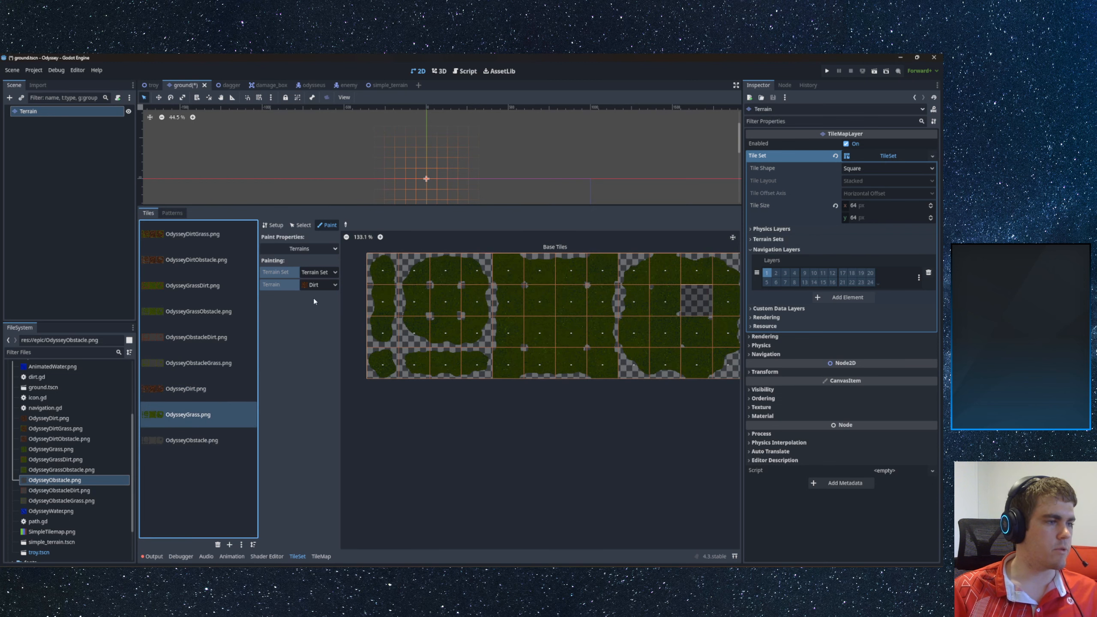
click(319, 284)
click(322, 306)
scroll(393, 292, down, 2)
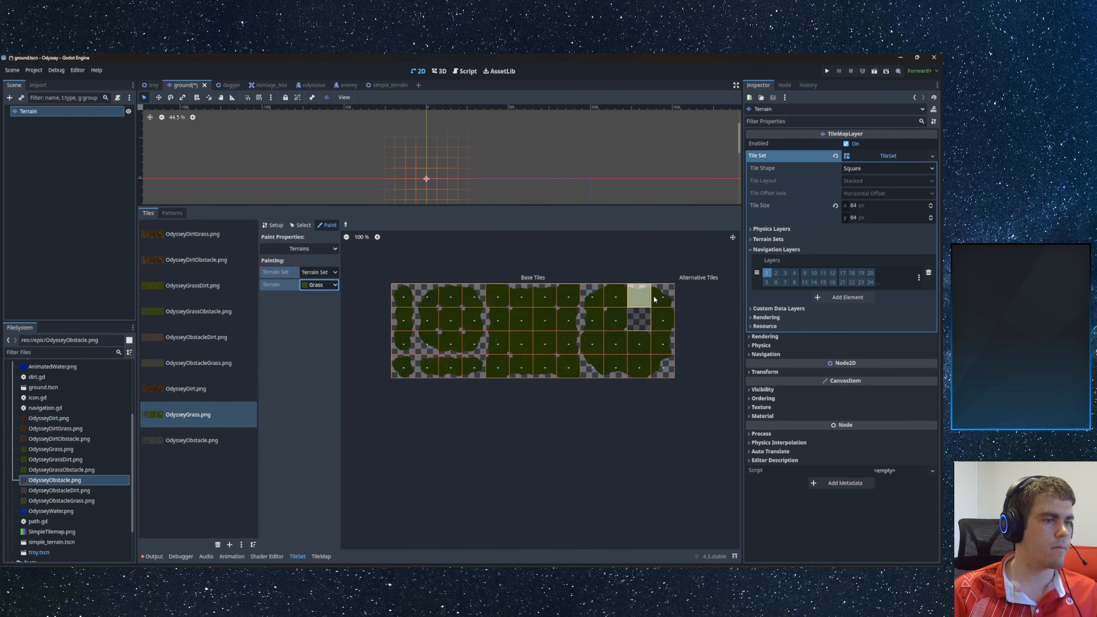
mouse_move(664, 297)
mouse_down()
mouse_move(419, 297)
mouse_move(407, 319)
mouse_move(614, 303)
mouse_move(404, 344)
mouse_move(648, 372)
mouse_move(402, 368)
mouse_up()
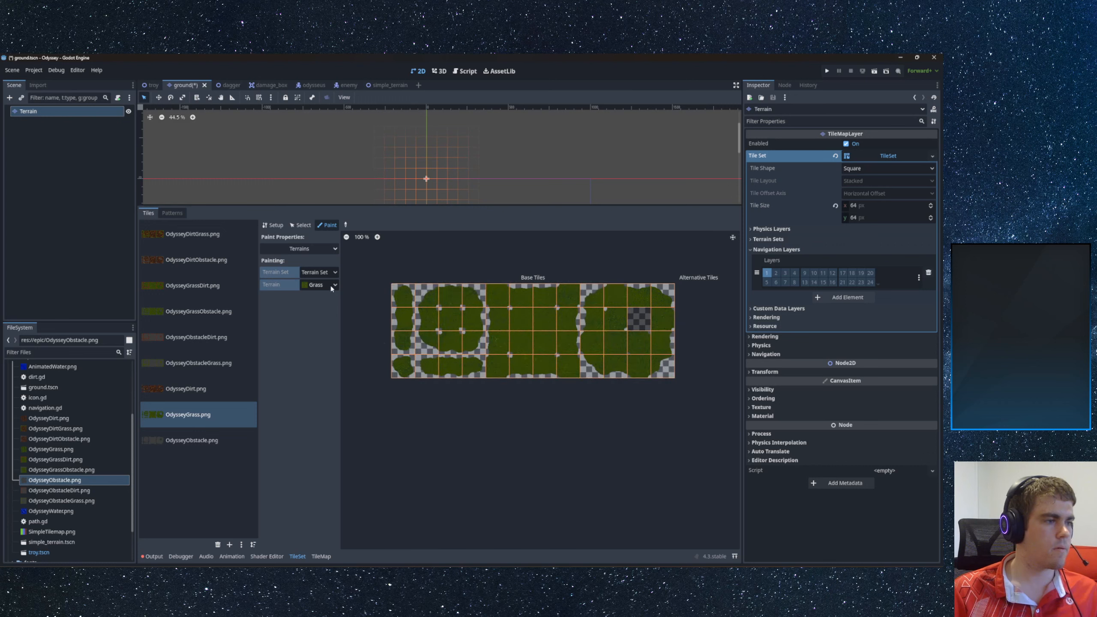
- Paint the Grass terrain bits on the vertical strip, single tile, horizontal strip and 3×3 block of OdysseyGrass
click(406, 343)
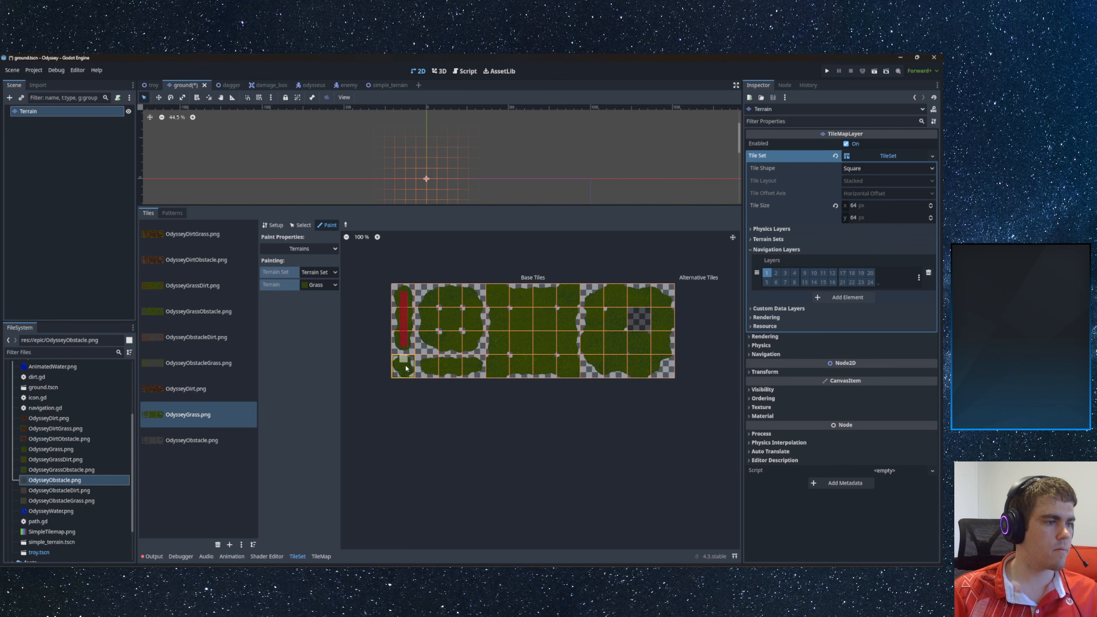
drag(432, 367, 475, 367)
click(451, 342)
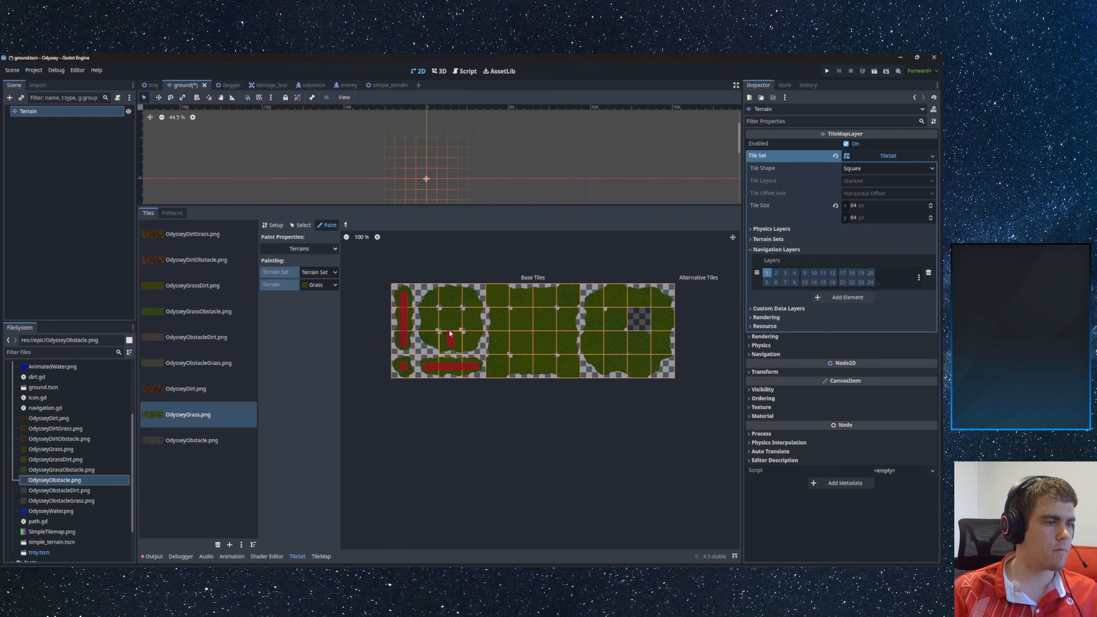
mouse_move(428, 295)
mouse_down()
mouse_move(482, 298)
mouse_move(475, 345)
mouse_move(434, 344)
mouse_move(426, 297)
mouse_move(428, 319)
mouse_move(464, 321)
mouse_up()
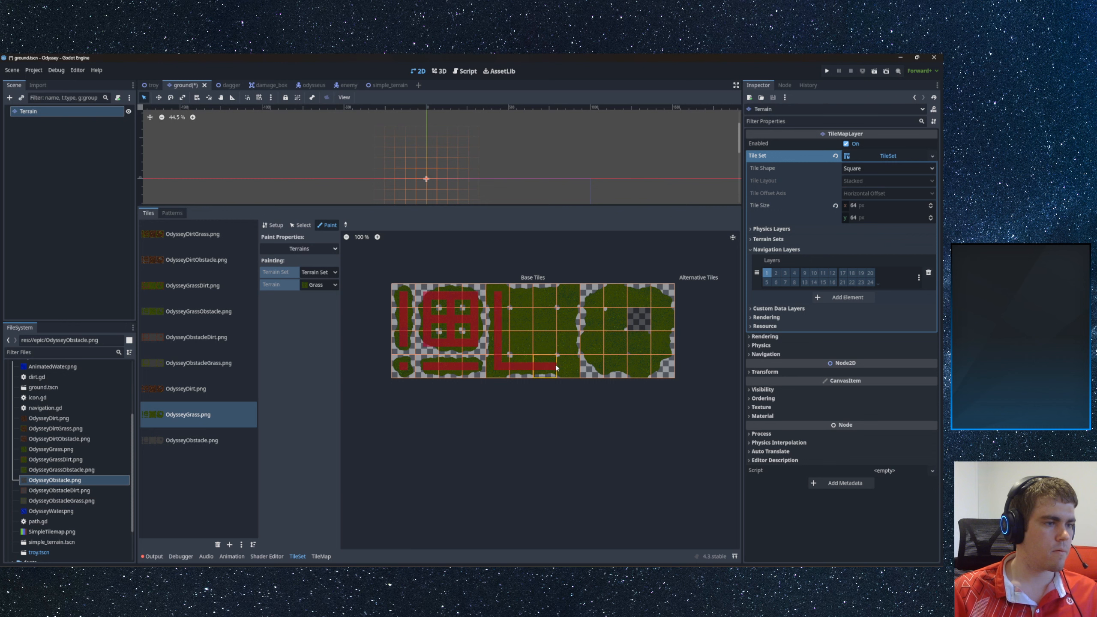
- Paint the Grass terrain around the perimeter of the middle 4×4 block of OdysseyGrass, including its outer corners
drag(557, 367, 567, 366)
mouse_move(568, 305)
mouse_down()
mouse_move(500, 296)
mouse_move(498, 376)
mouse_up()
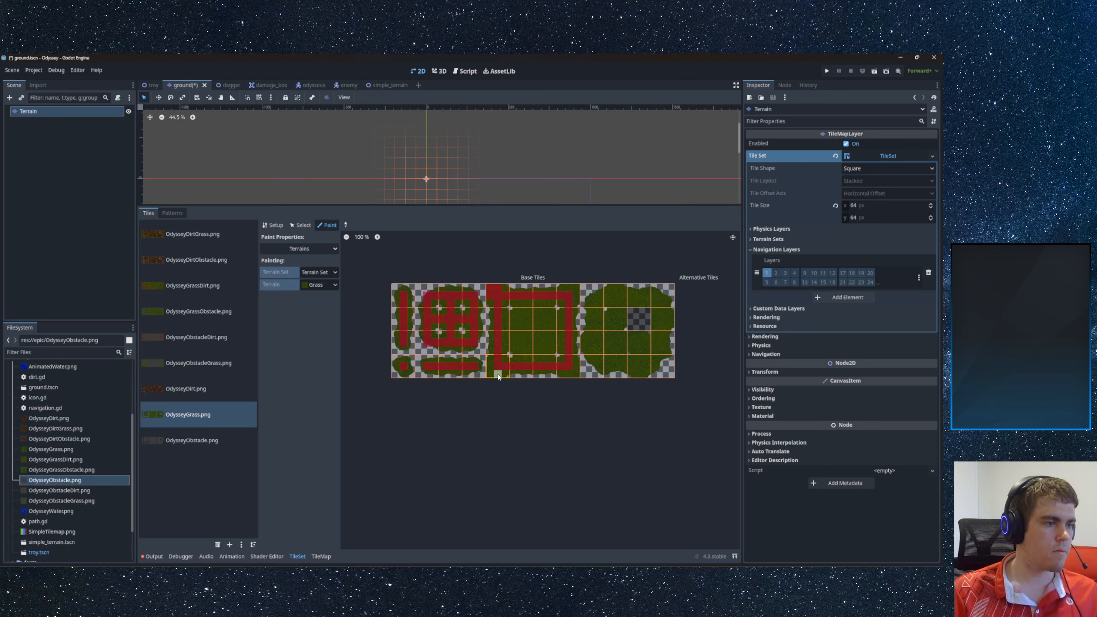
right_click(490, 359)
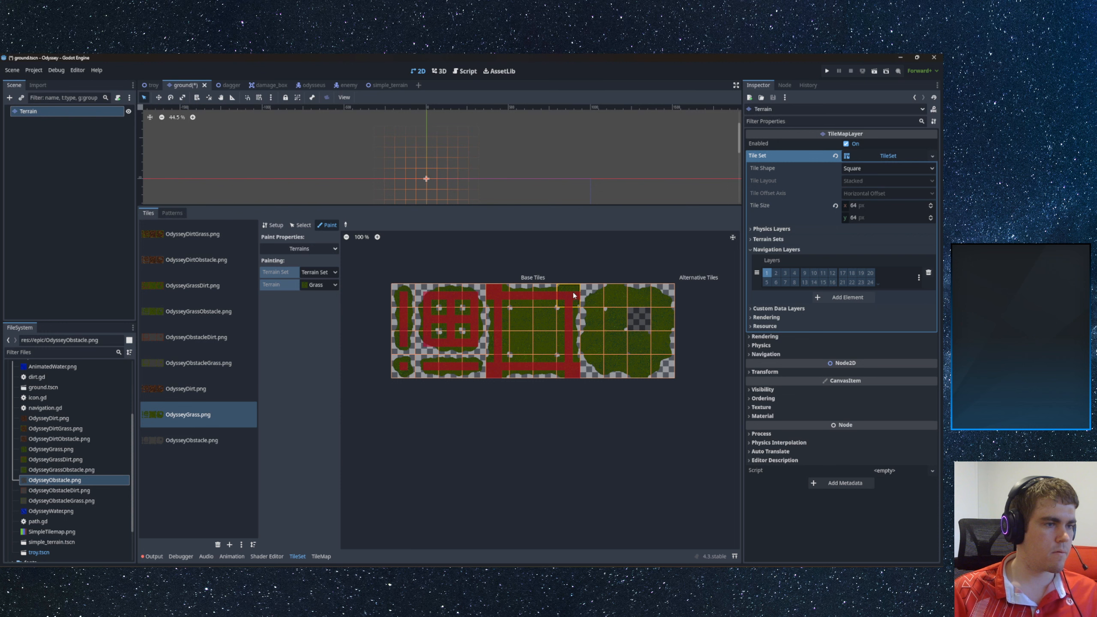
- Paint the Grass terrain on the last 4×4 block of OdysseyGrass, including its edge connections but not the notched corners
mouse_move(594, 313)
mouse_down()
mouse_move(595, 366)
mouse_move(651, 369)
mouse_move(662, 328)
mouse_move(661, 298)
mouse_move(596, 299)
mouse_move(633, 303)
mouse_move(656, 347)
mouse_up()
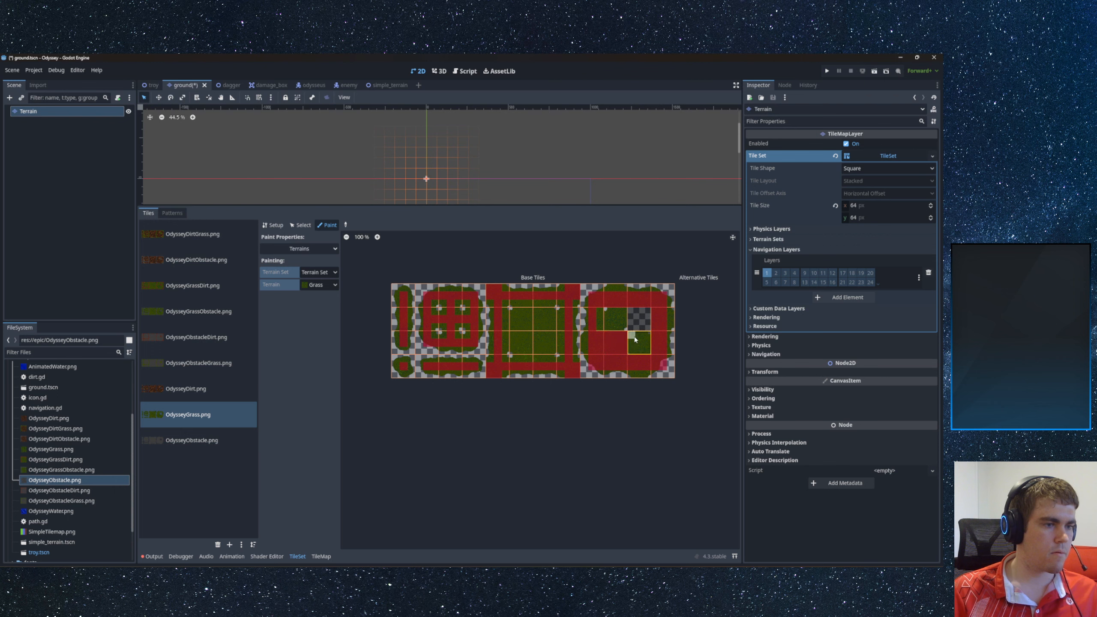
drag(634, 337, 647, 350)
scroll(647, 352, up, 5)
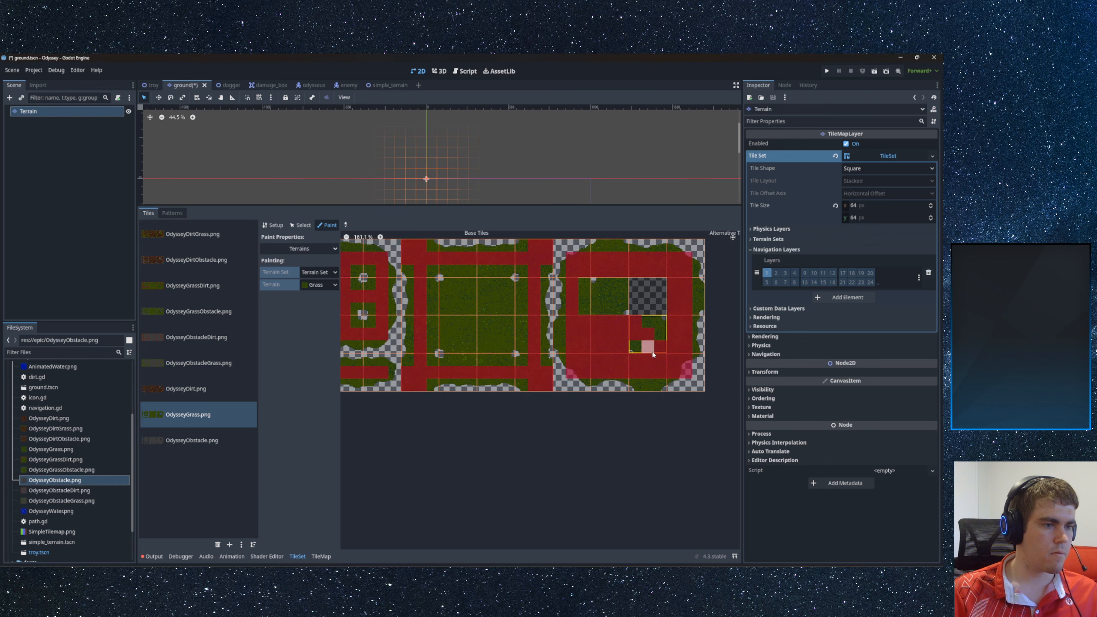
scroll(653, 354, up, 6)
middle_drag(610, 303, 610, 404)
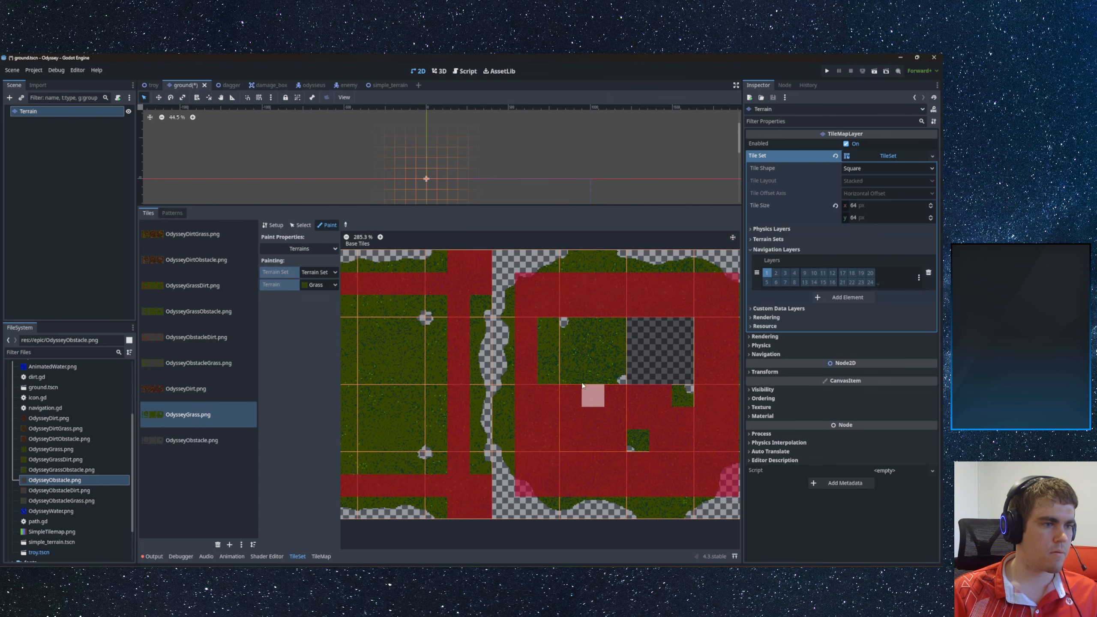
drag(548, 328, 550, 375)
mouse_move(586, 326)
mouse_down()
mouse_move(592, 379)
mouse_move(614, 330)
mouse_up()
mouse_move(694, 377)
middle_down()
mouse_move(555, 364)
mouse_move(520, 374)
middle_up()
middle_drag(595, 362, 705, 351)
click(680, 337)
click(534, 245)
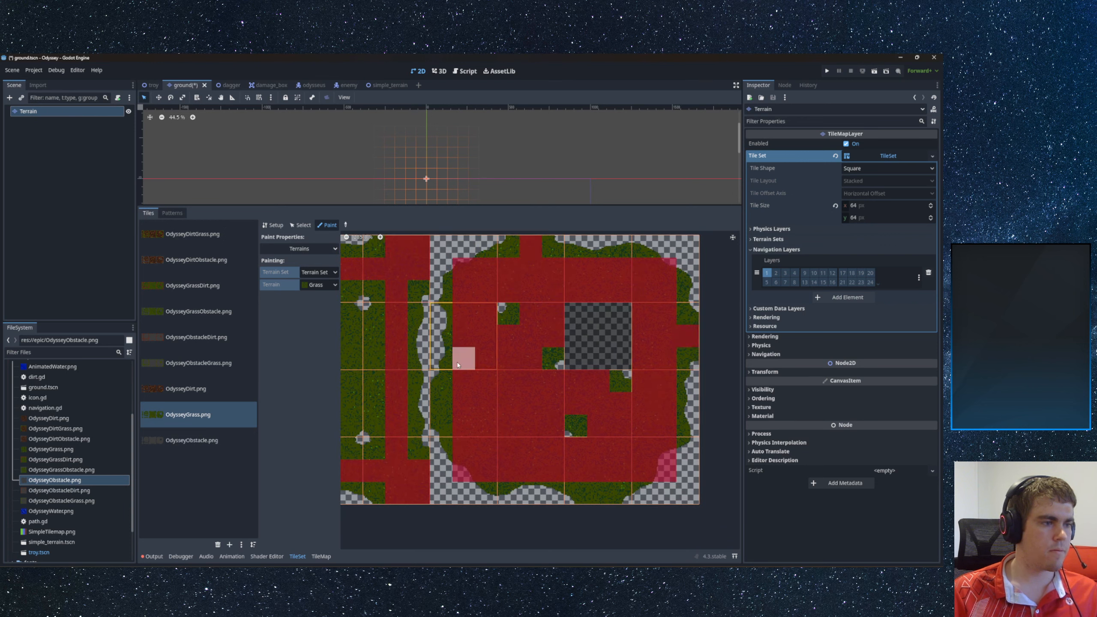
click(435, 405)
- Fill the interior of OdysseyGrass's middle 4×4 block with the Grass terrain, leaving the four notched areas unpainted
middle_drag(582, 360, 734, 363)
scroll(604, 375, down, 5)
middle_drag(603, 375, 574, 353)
drag(545, 315, 553, 393)
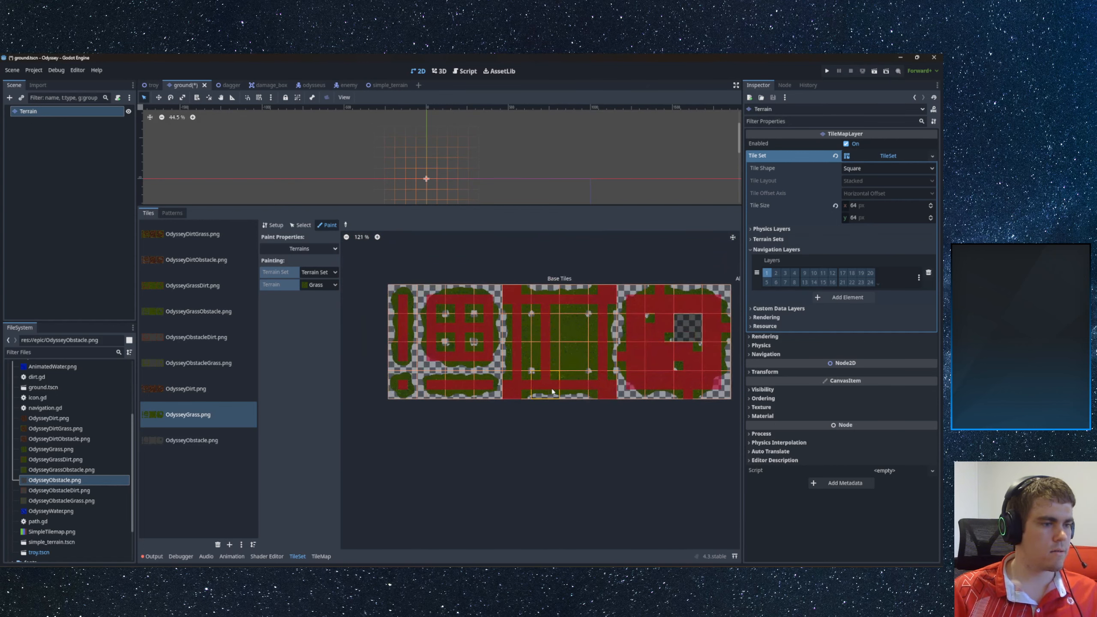
mouse_move(557, 315)
mouse_down()
mouse_move(573, 346)
mouse_move(568, 395)
mouse_move(579, 368)
mouse_move(574, 294)
mouse_up()
drag(518, 332, 601, 332)
mouse_move(535, 343)
mouse_down()
mouse_move(602, 343)
mouse_move(537, 359)
mouse_up()
scroll(562, 355, up, 5)
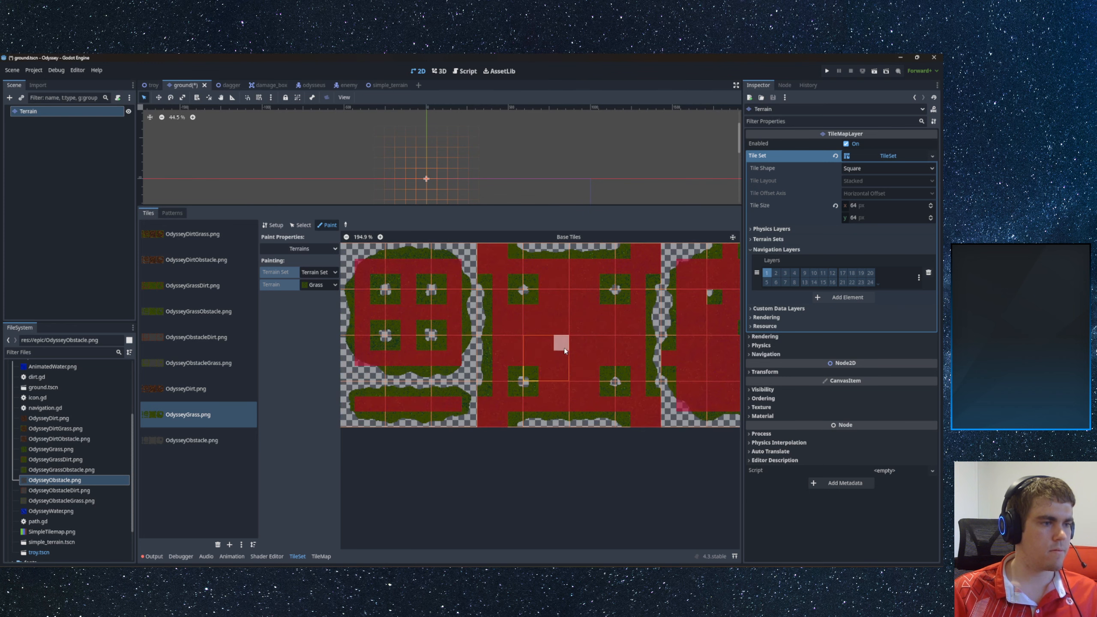
mouse_move(562, 350)
middle_down()
mouse_move(468, 346)
mouse_move(573, 349)
middle_up()
middle_drag(433, 348, 532, 350)
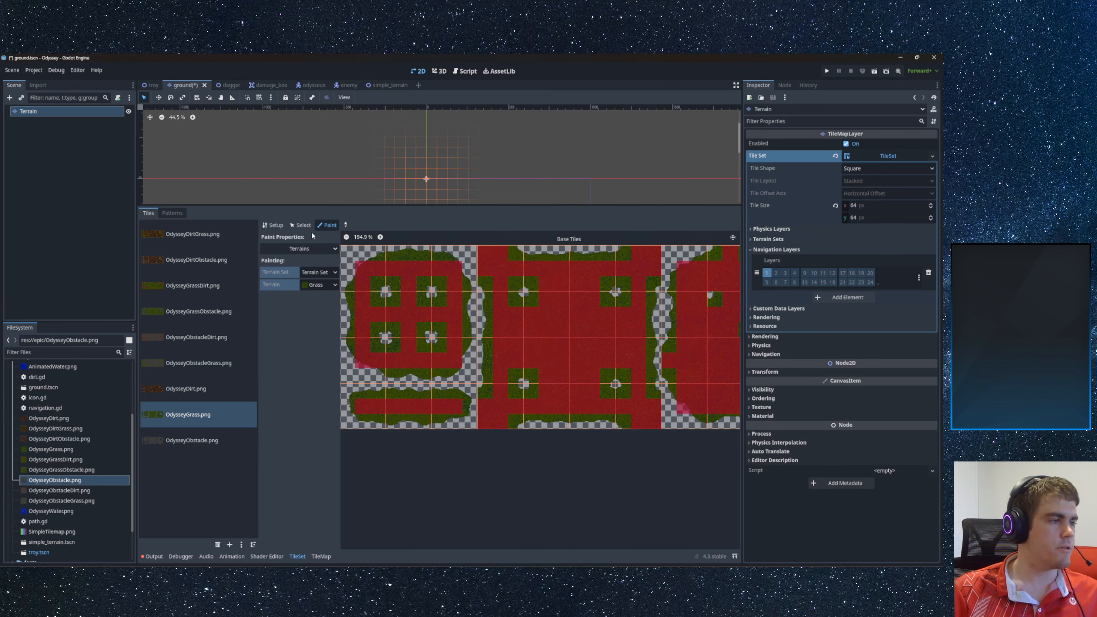
click(301, 225)
click(327, 225)
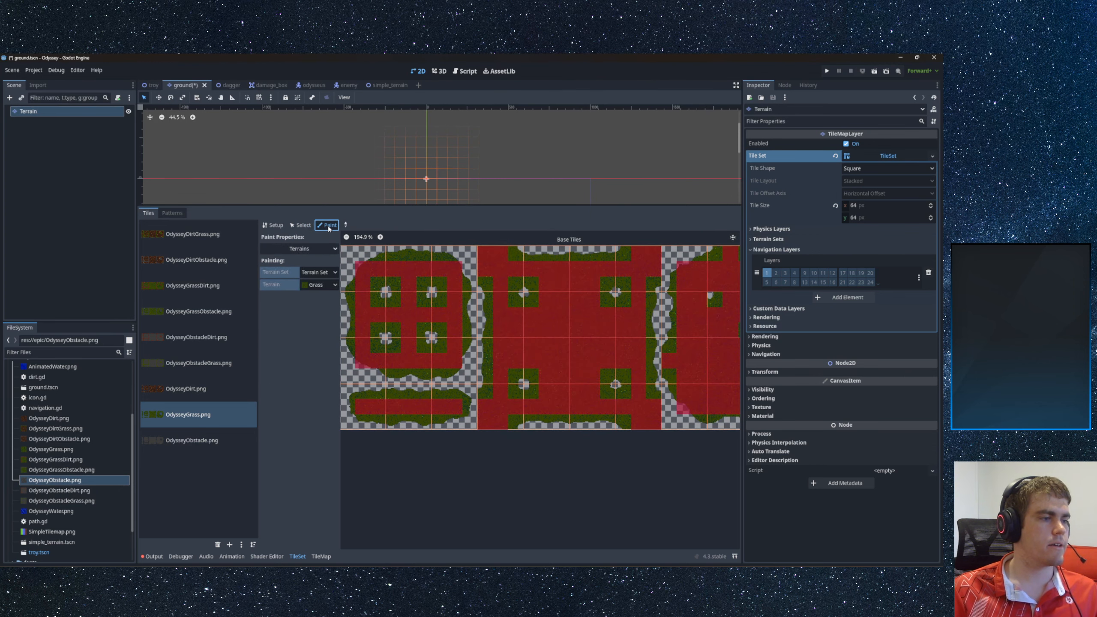
click(305, 226)
click(327, 225)
click(302, 225)
click(328, 225)
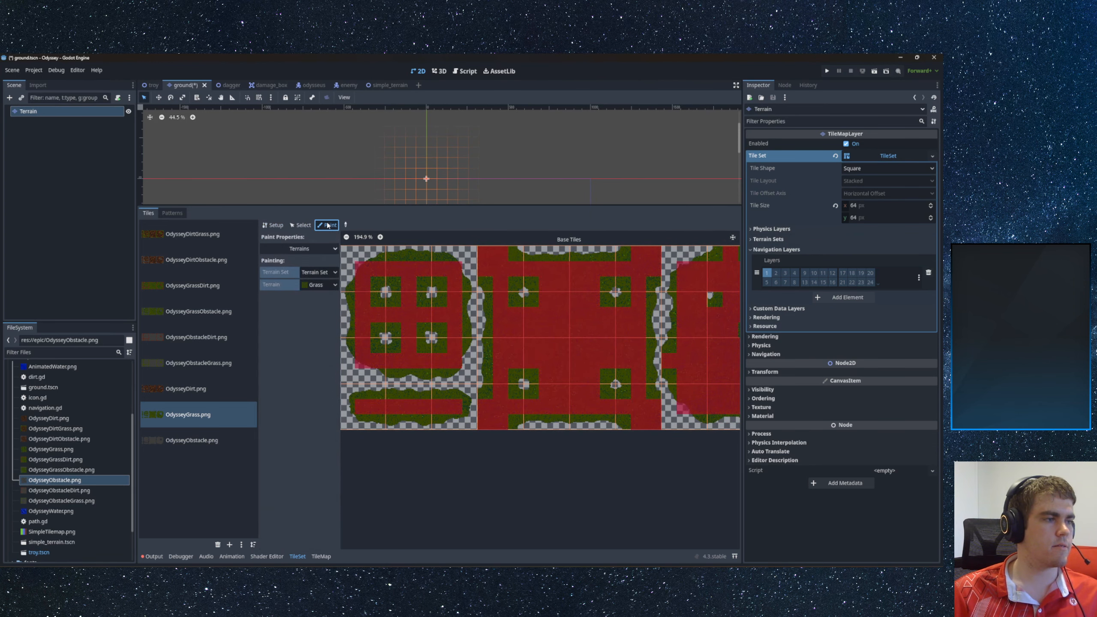
- Check which terrains are available for painting on the tile map
click(321, 556)
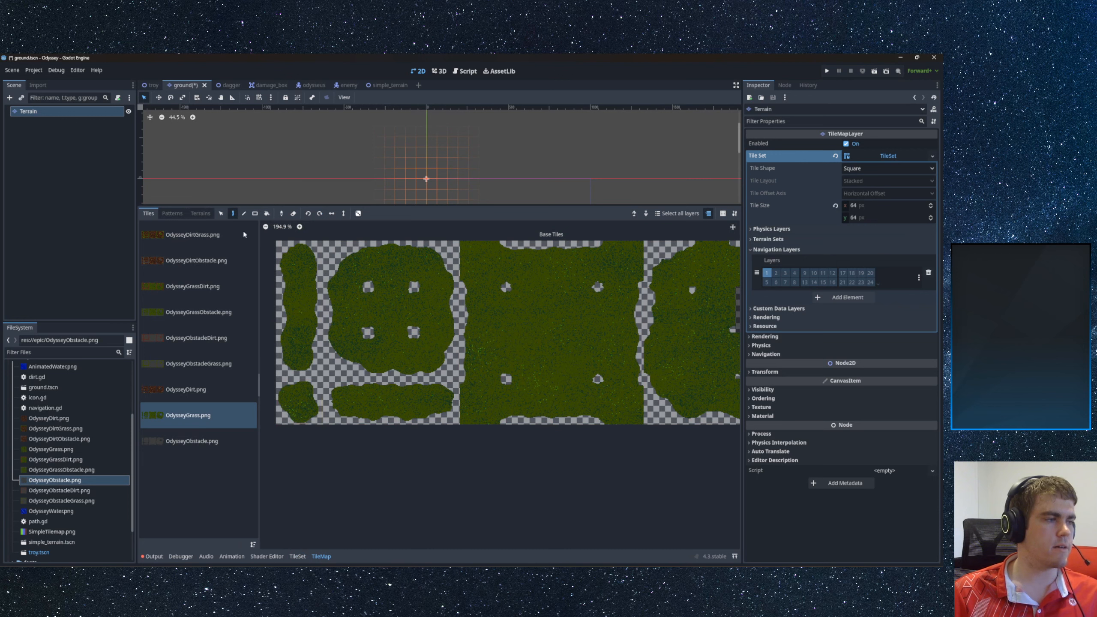
click(196, 213)
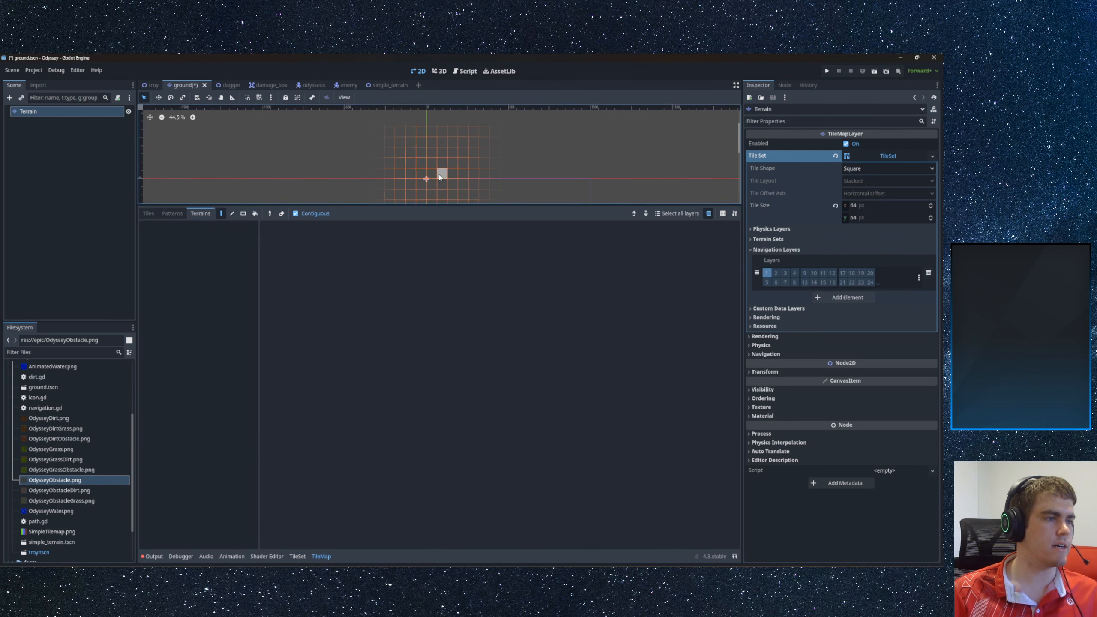
middle_drag(439, 174, 365, 147)
scroll(367, 158, down, 2)
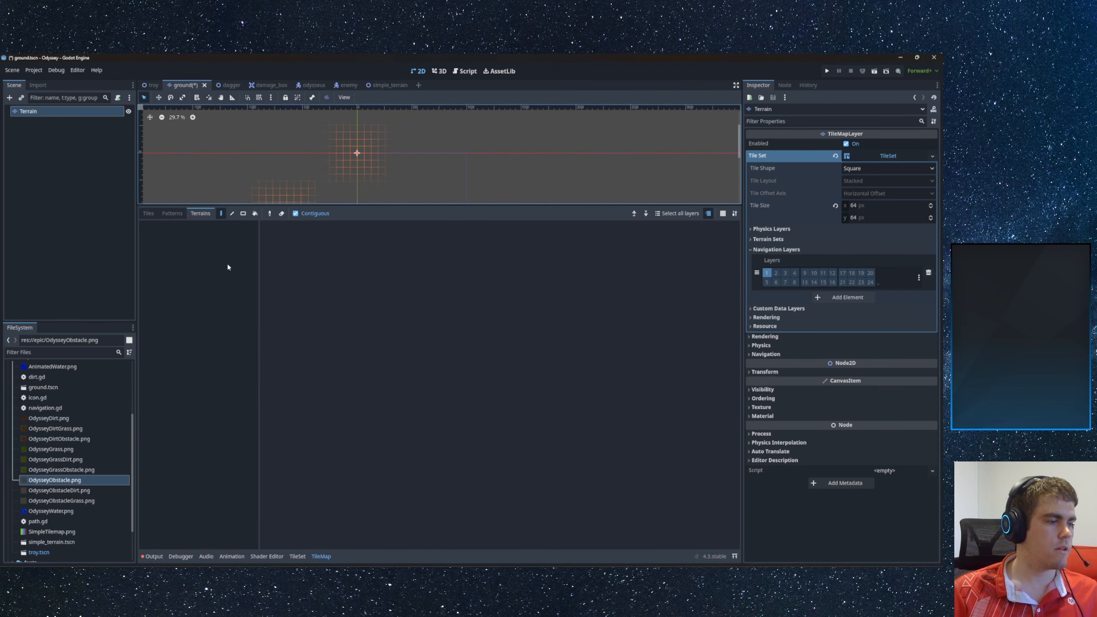
click(152, 214)
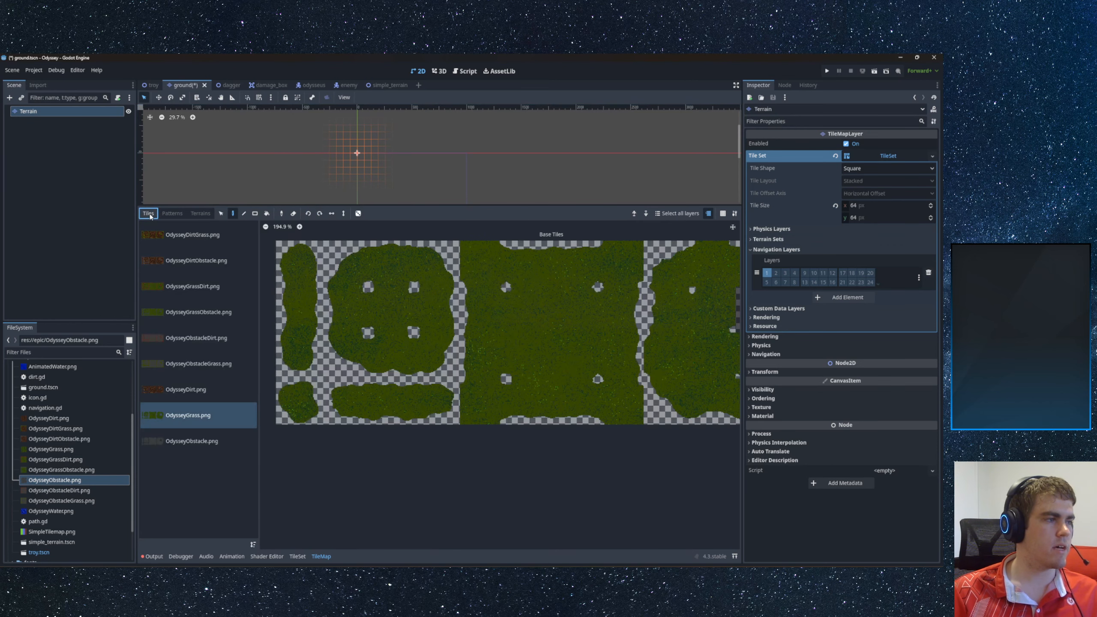
click(210, 214)
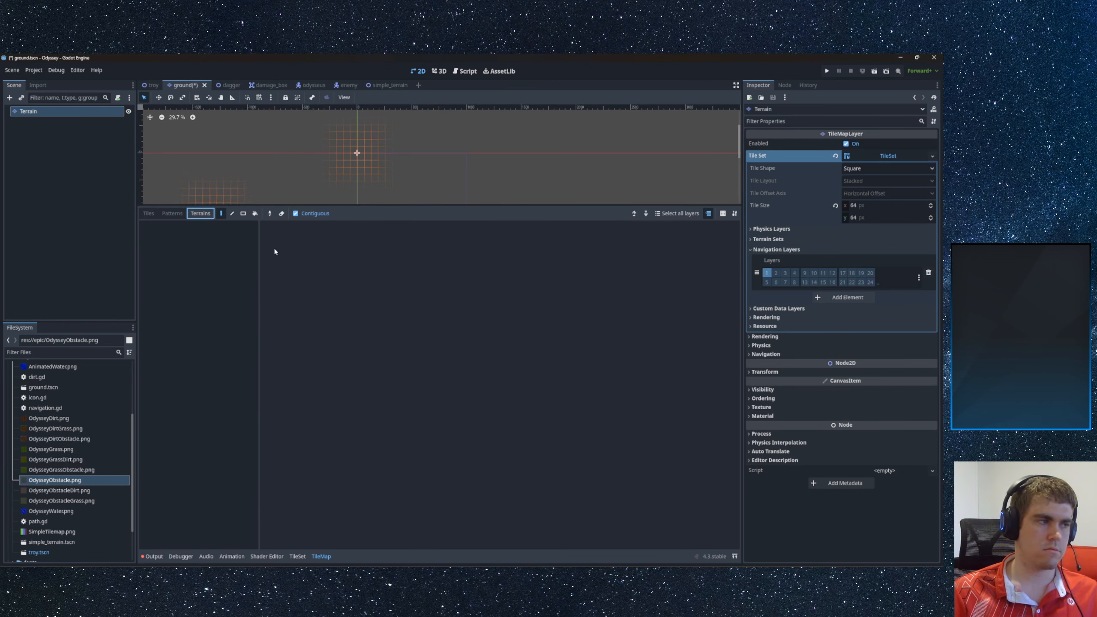
click(203, 247)
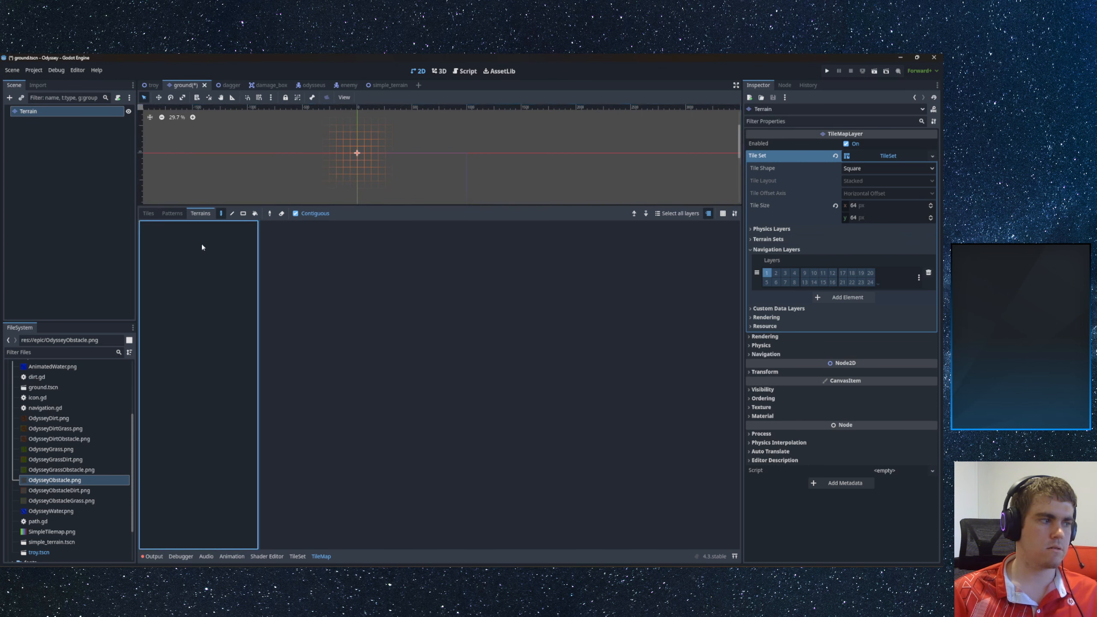
- Save the ground scene and return to the tile set editor
key(ctrl+s)
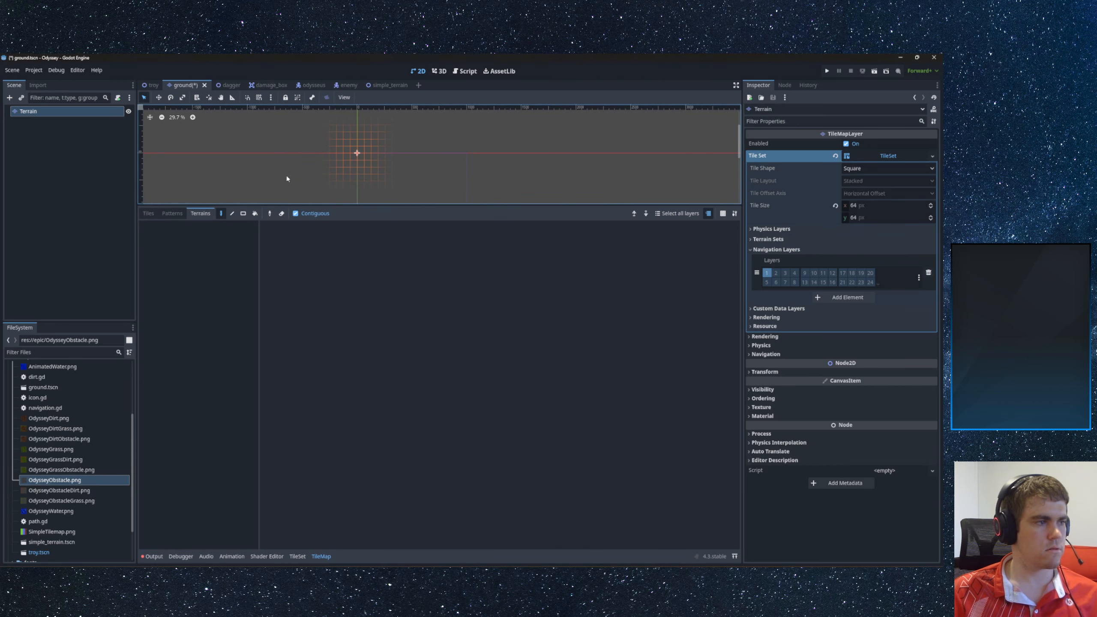
click(148, 213)
click(297, 557)
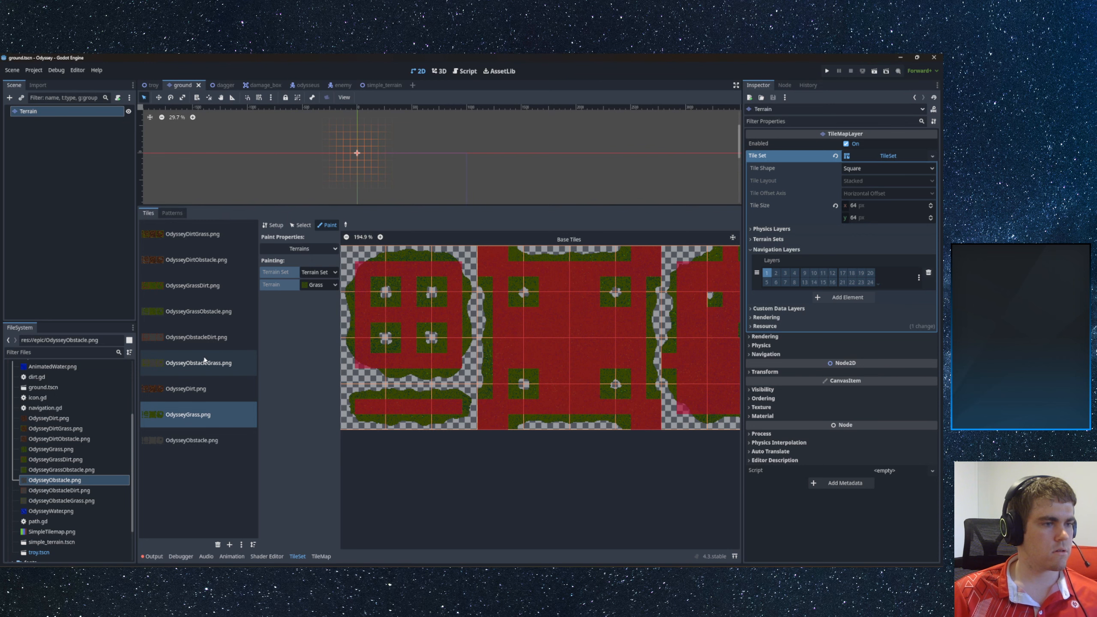
- Check the terrains available for painting in the tile map editor
click(273, 225)
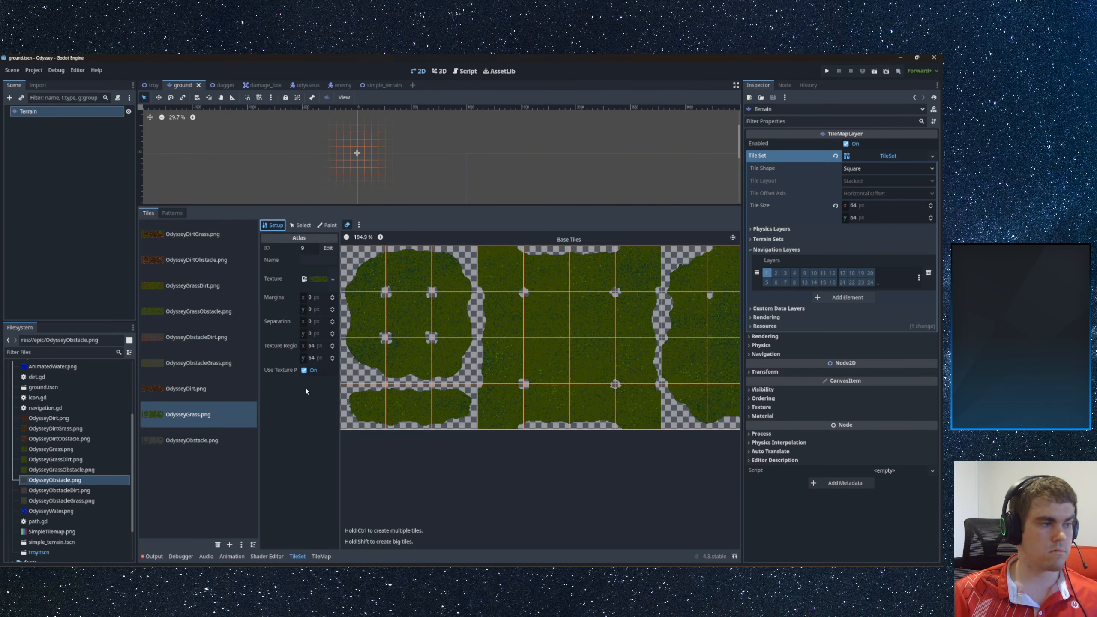
click(330, 556)
click(200, 214)
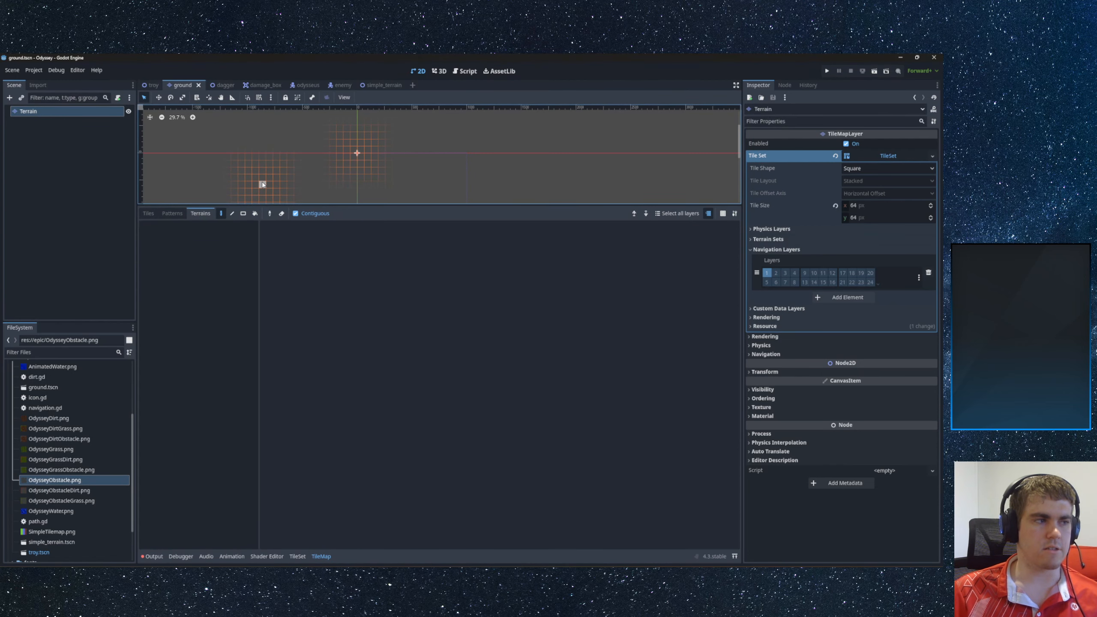
- Test-run the project, close the game and recheck the tile map's terrain list
key(F5)
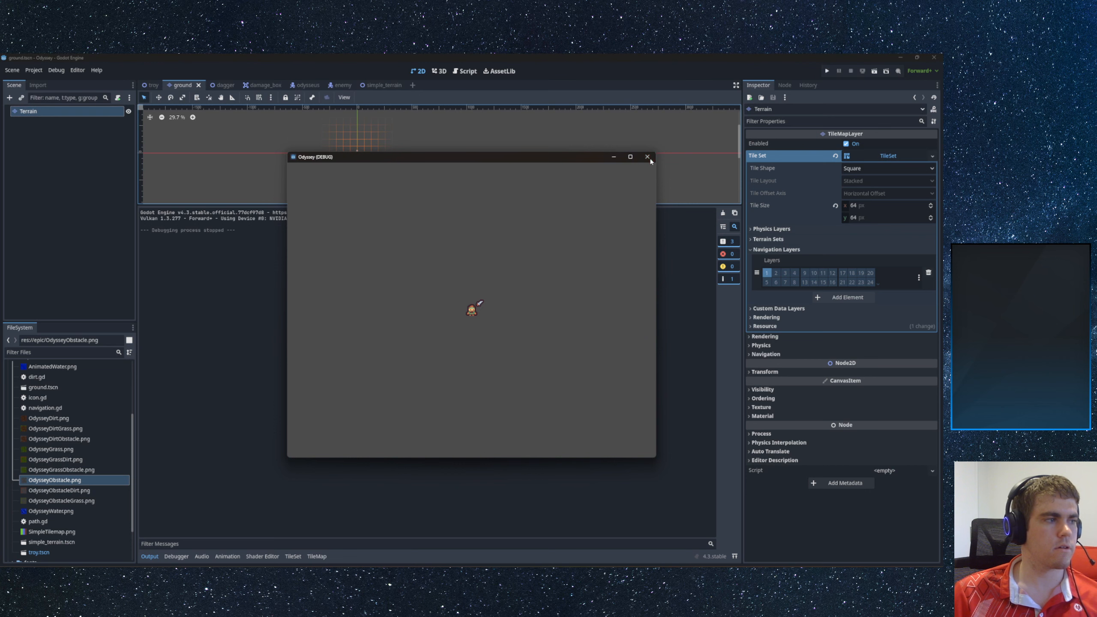
click(647, 157)
click(317, 556)
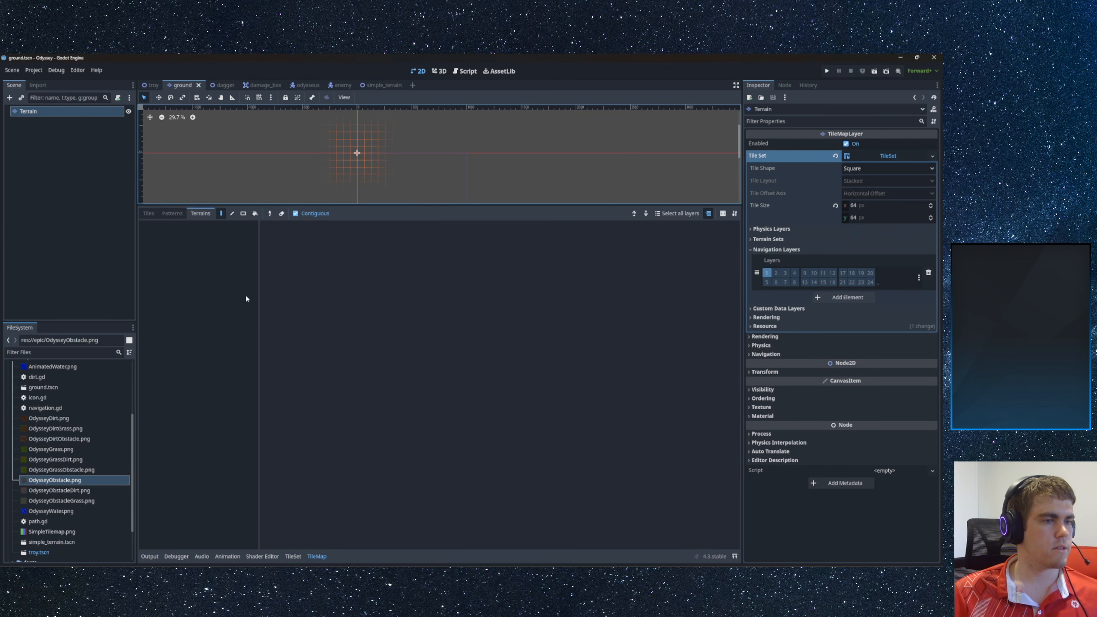
click(233, 270)
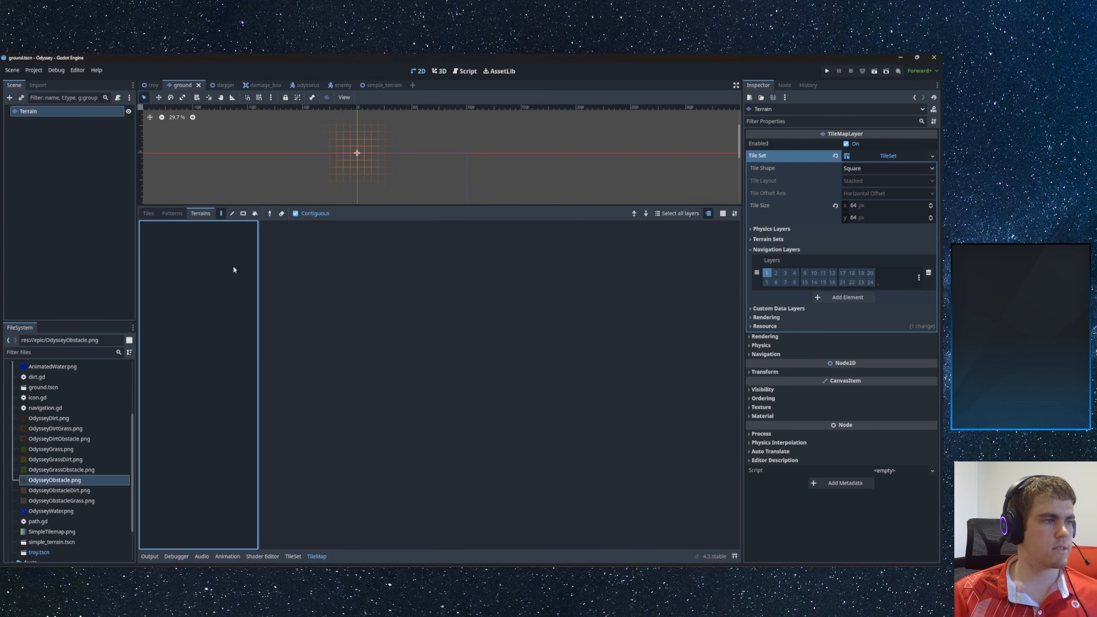
click(691, 213)
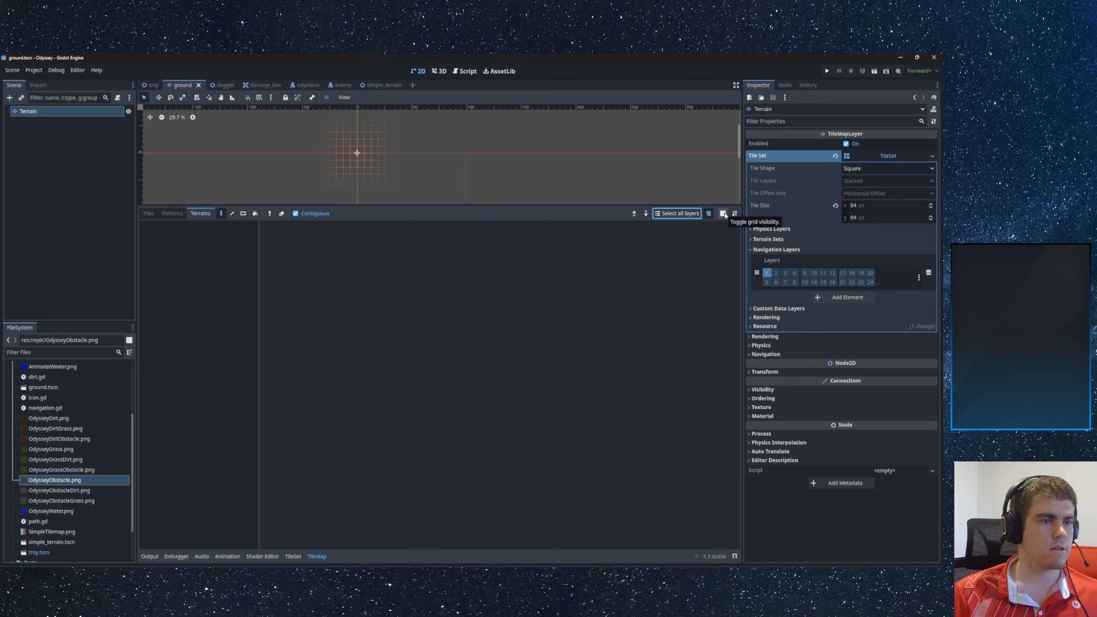
- Reselect the Terrain node and enlarge the 2D viewport by shrinking the tile map editor
click(50, 113)
scroll(359, 159, up, 6)
scroll(359, 162, up, 5)
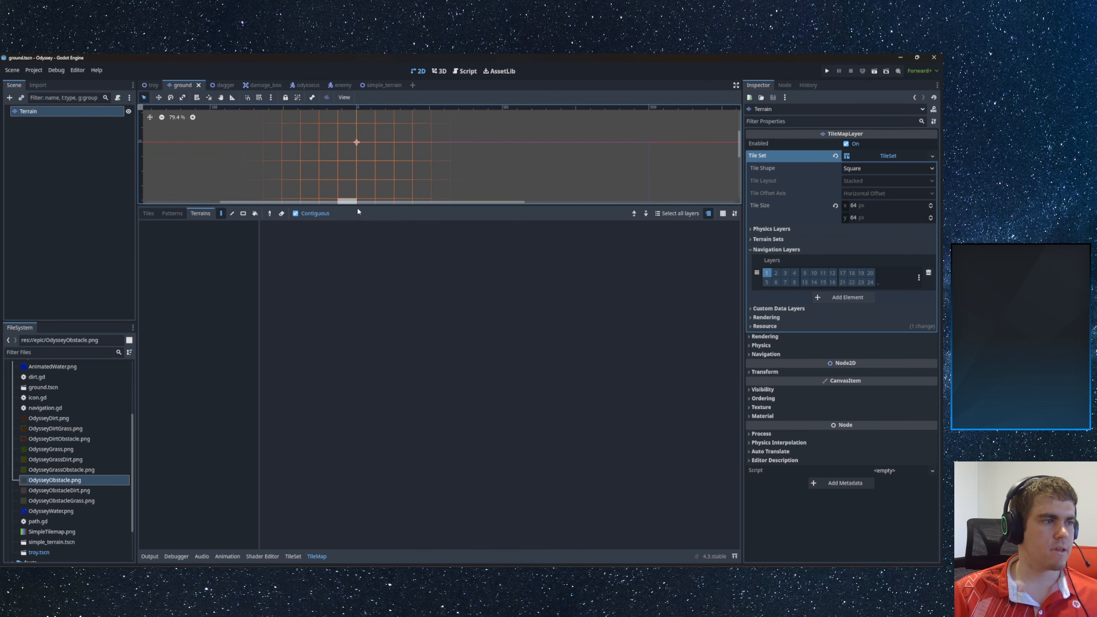
drag(358, 210, 159, 418)
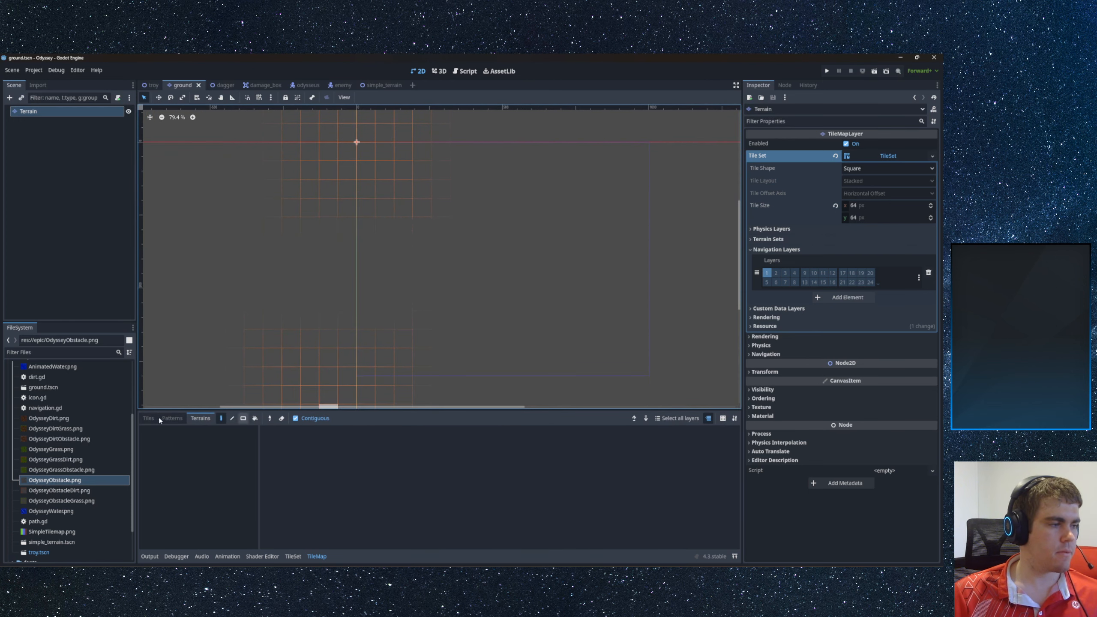
- Try painting a single OdysseyGrass tile freehand across the map, and undo the strokes
click(156, 418)
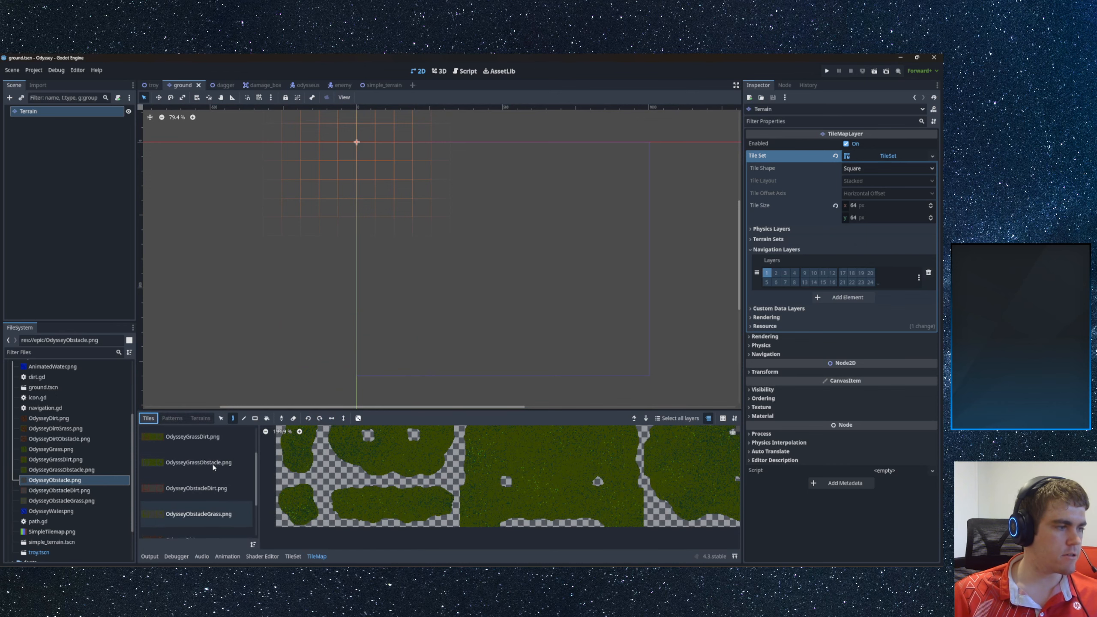
scroll(212, 465, up, 1)
click(483, 457)
mouse_move(330, 226)
mouse_down()
mouse_move(347, 226)
mouse_move(348, 302)
mouse_move(464, 285)
mouse_up()
scroll(465, 285, up, 5)
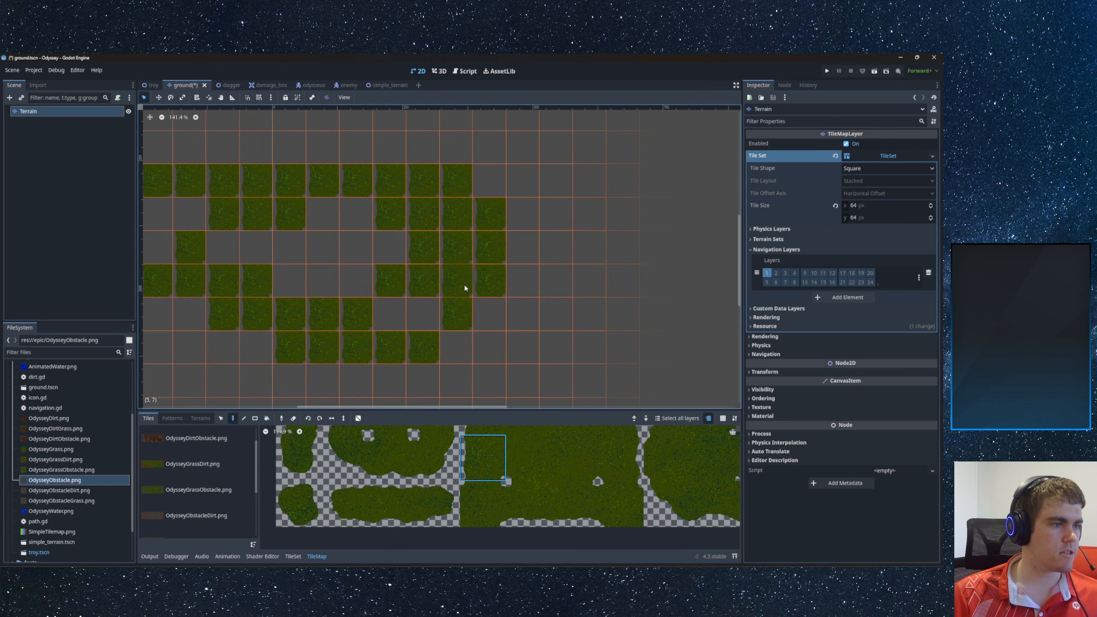
key(ctrl+z)
- Compare the tile map's available tile sources with its terrain list
click(200, 418)
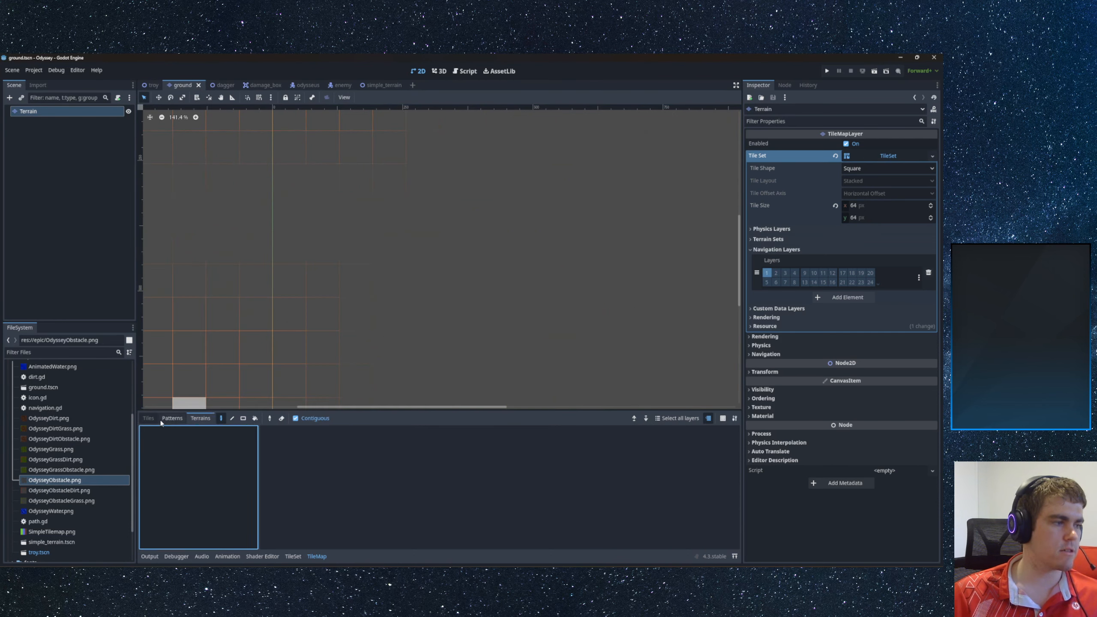
click(148, 418)
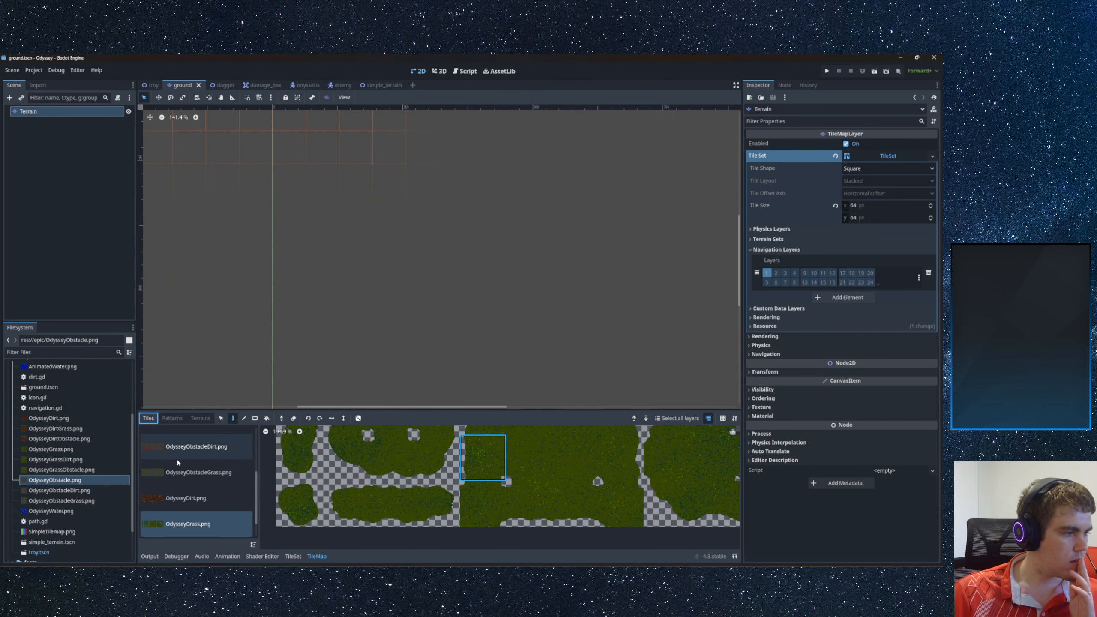
click(200, 418)
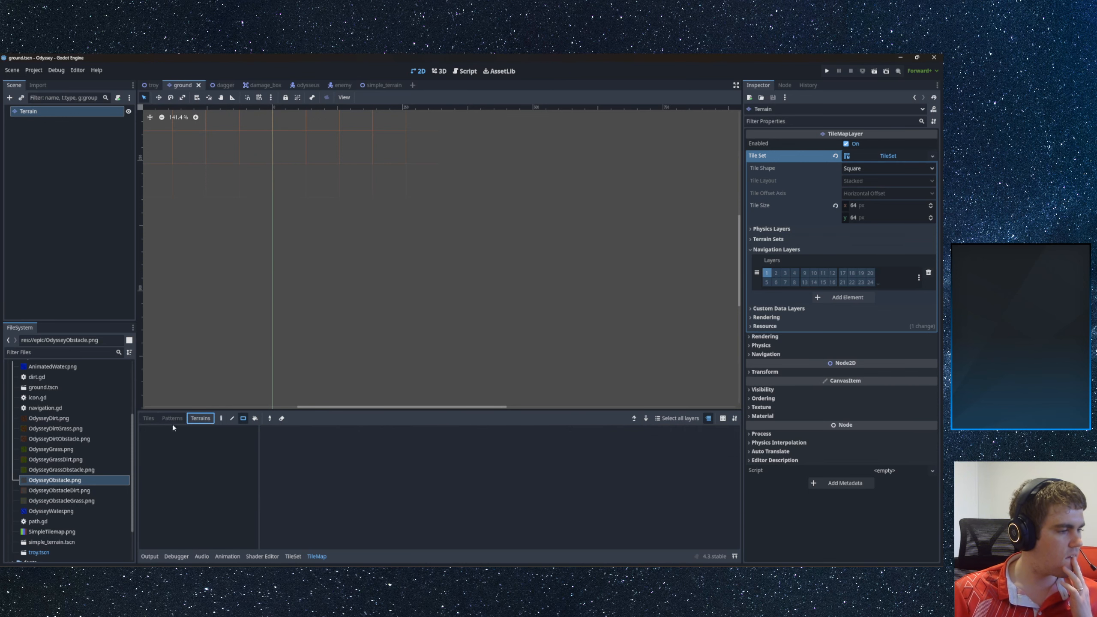
click(221, 418)
scroll(399, 276, down, 10)
middle_drag(340, 265, 469, 271)
scroll(469, 270, down, 3)
- Hide the tile grid in the 2D viewport
click(669, 419)
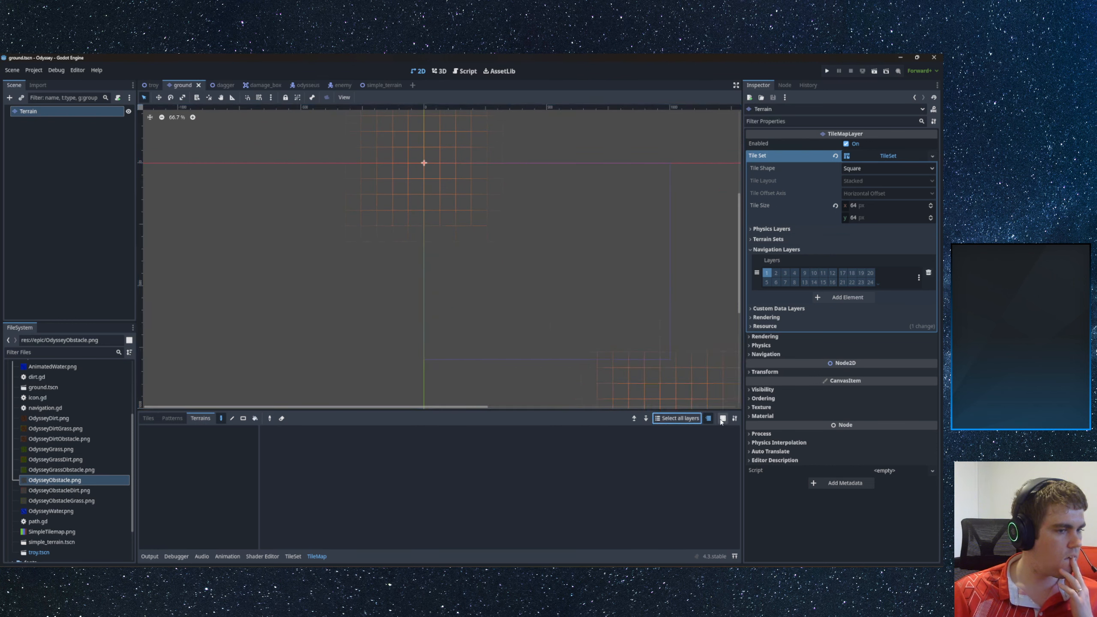
click(722, 419)
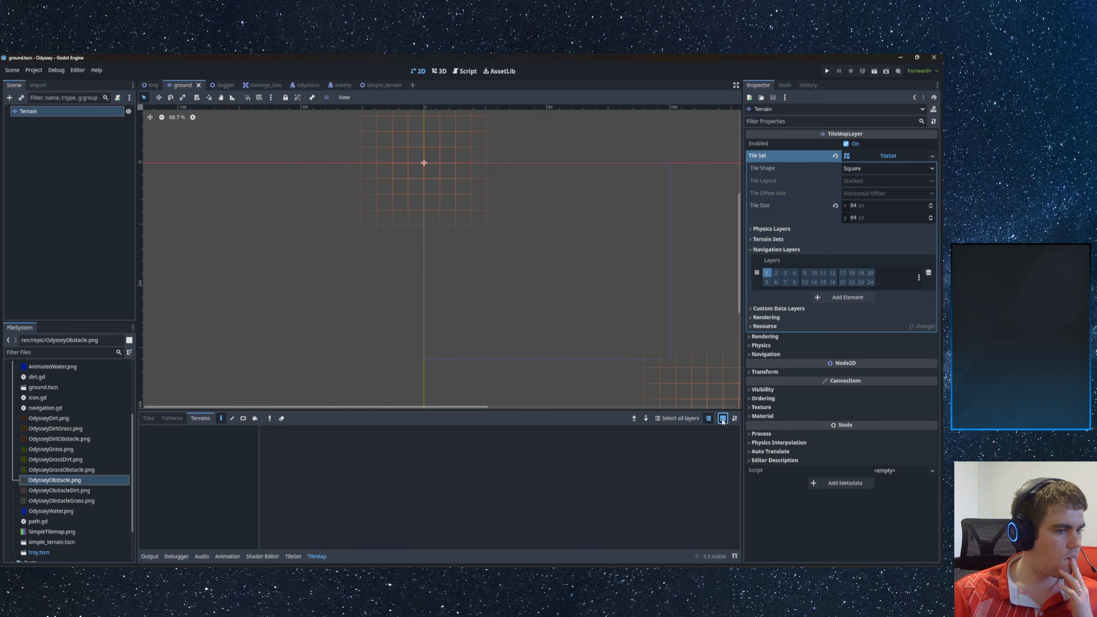
click(723, 418)
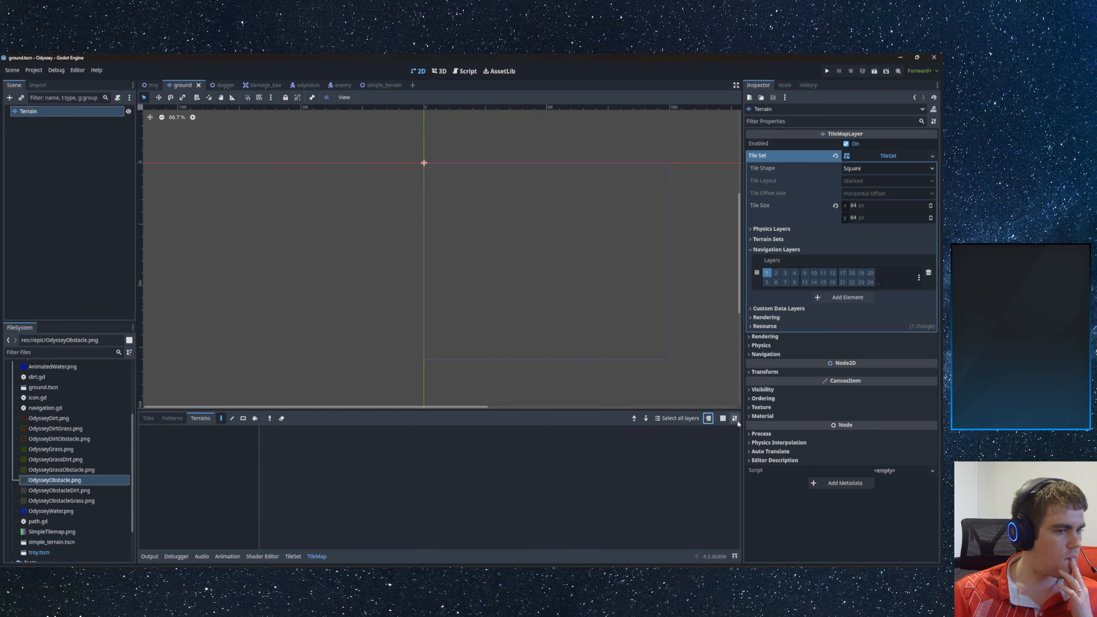
click(736, 421)
middle_drag(477, 317, 422, 319)
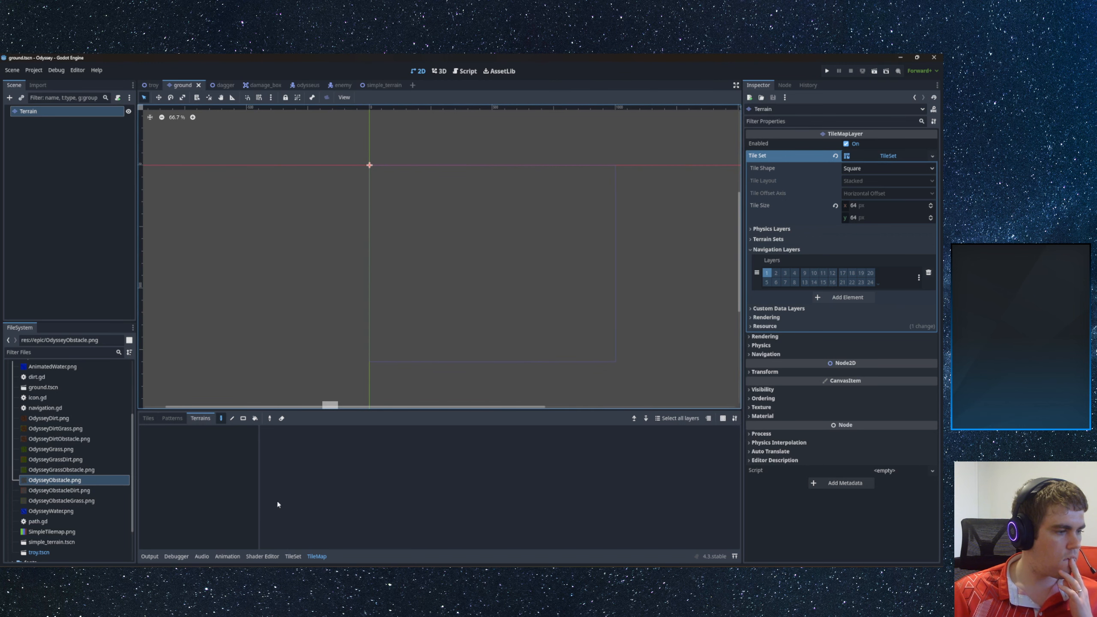
- Review the tile set's atlas list and the terrains defined in its terrain set
click(293, 556)
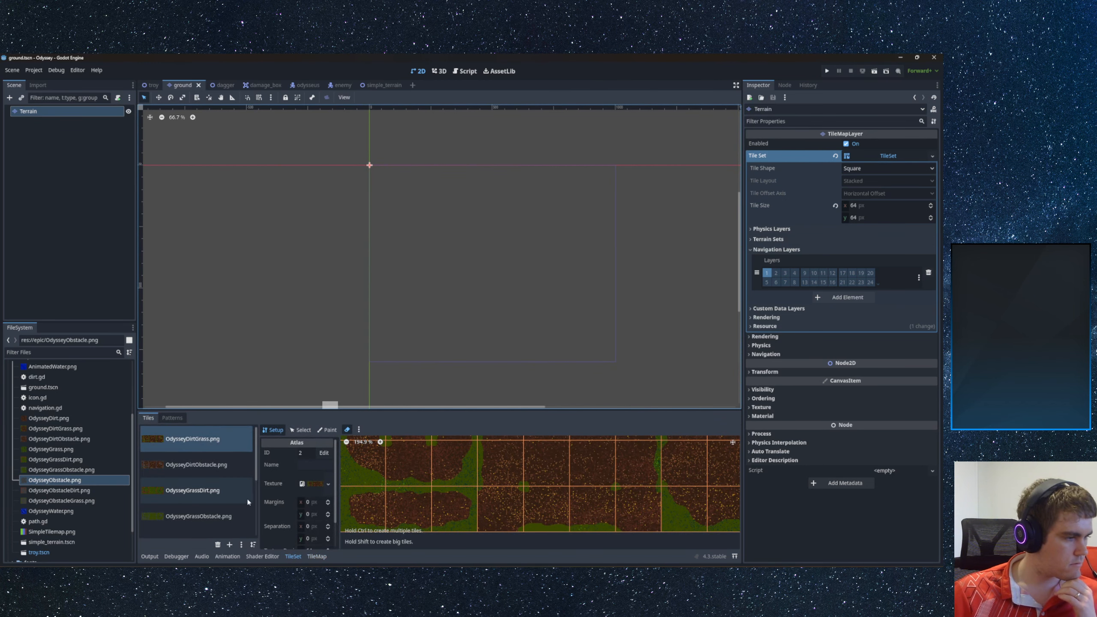
scroll(198, 471, down, 5)
scroll(199, 469, up, 5)
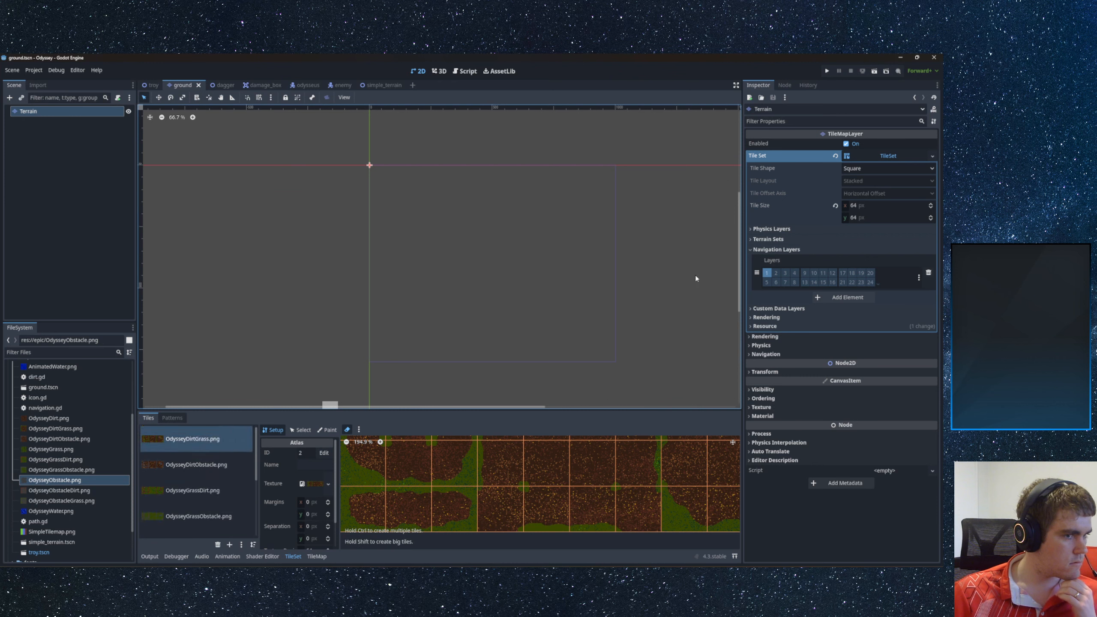
click(773, 238)
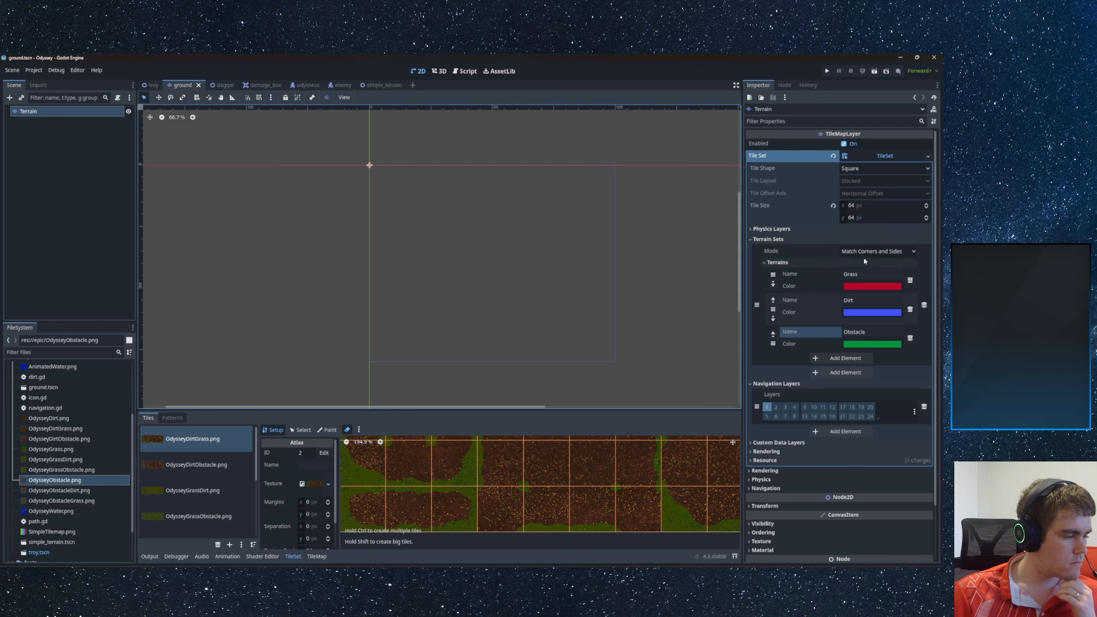
- Name the OdysseyDirtGrass atlas "DirtGrass" in its setup properties
click(320, 465)
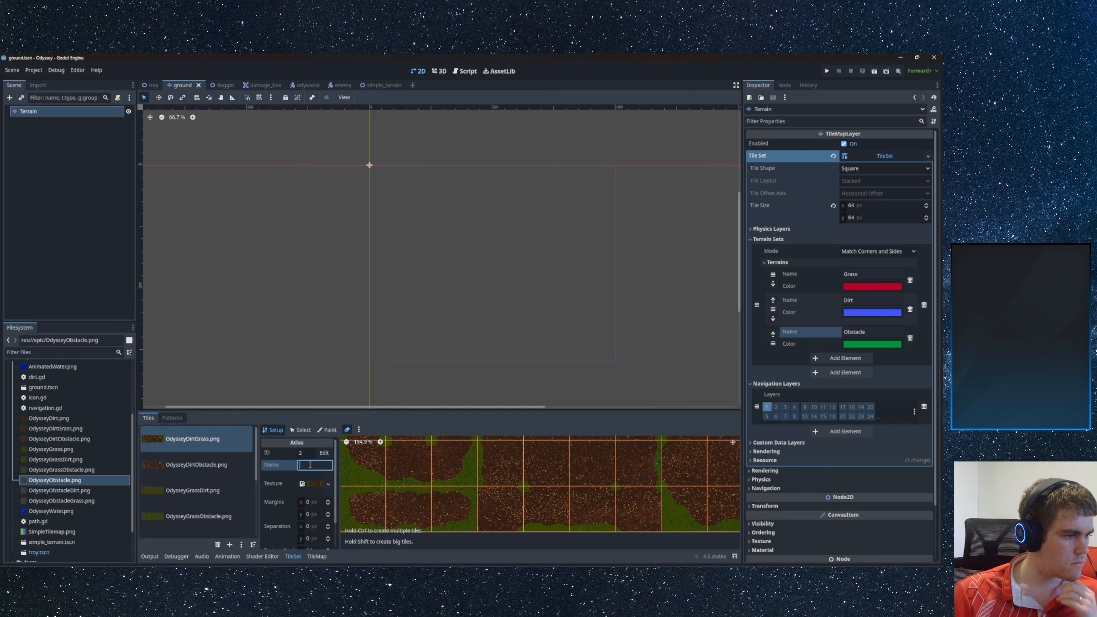
text(Dirt)
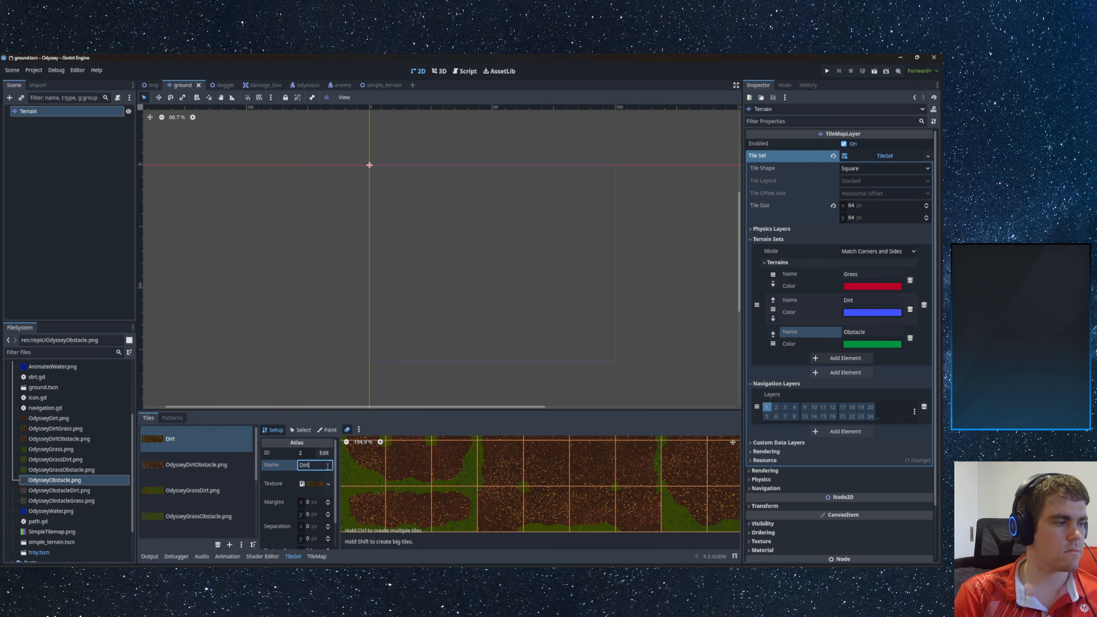
text(Grass)
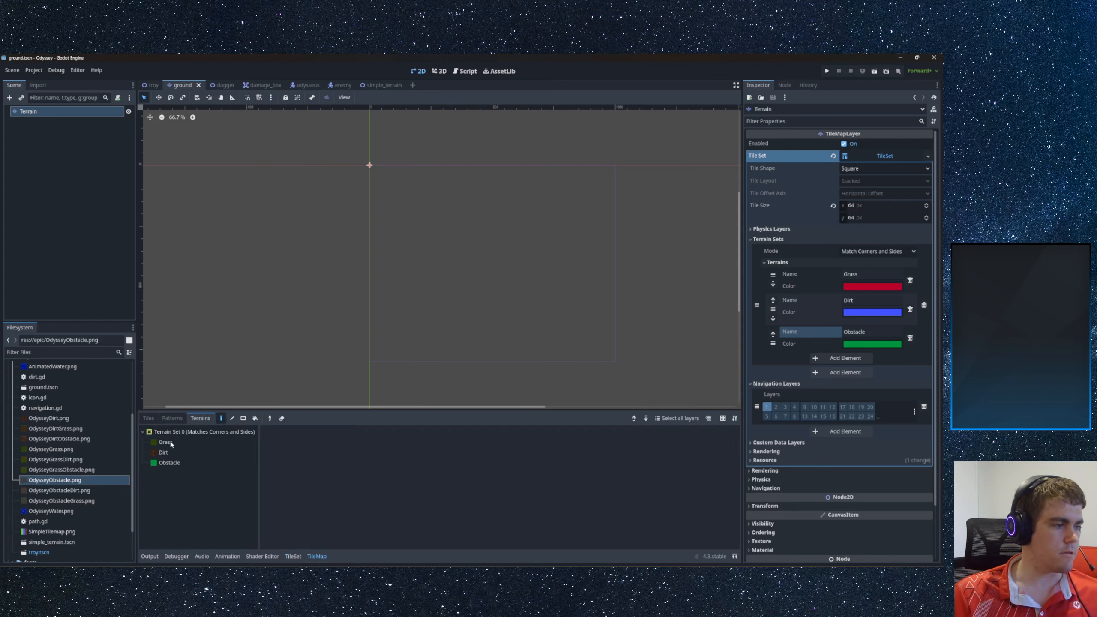
- Paint several freehand patches of the Grass terrain on the empty map to test autotiling
click(168, 444)
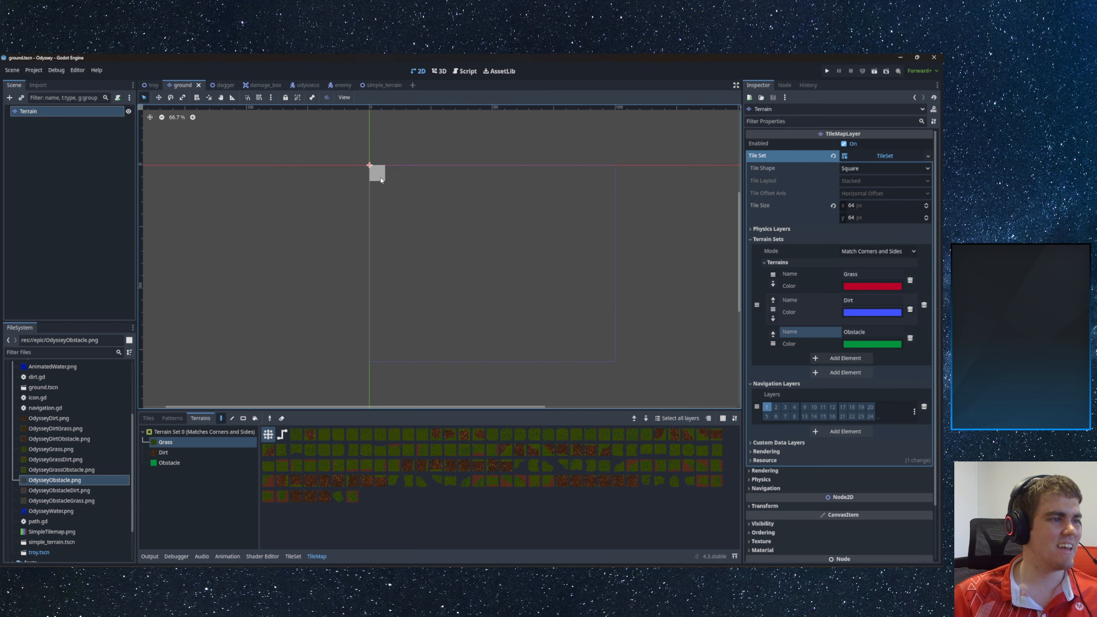
drag(380, 178, 461, 184)
mouse_move(554, 219)
mouse_down()
mouse_move(397, 187)
mouse_move(436, 191)
mouse_move(417, 242)
mouse_up()
mouse_move(514, 233)
mouse_down()
mouse_move(497, 264)
mouse_move(502, 319)
mouse_move(472, 308)
mouse_move(462, 289)
mouse_up()
- Paint winding Dirt terrain strokes across the grass patches and inspect the transitions between them
click(159, 452)
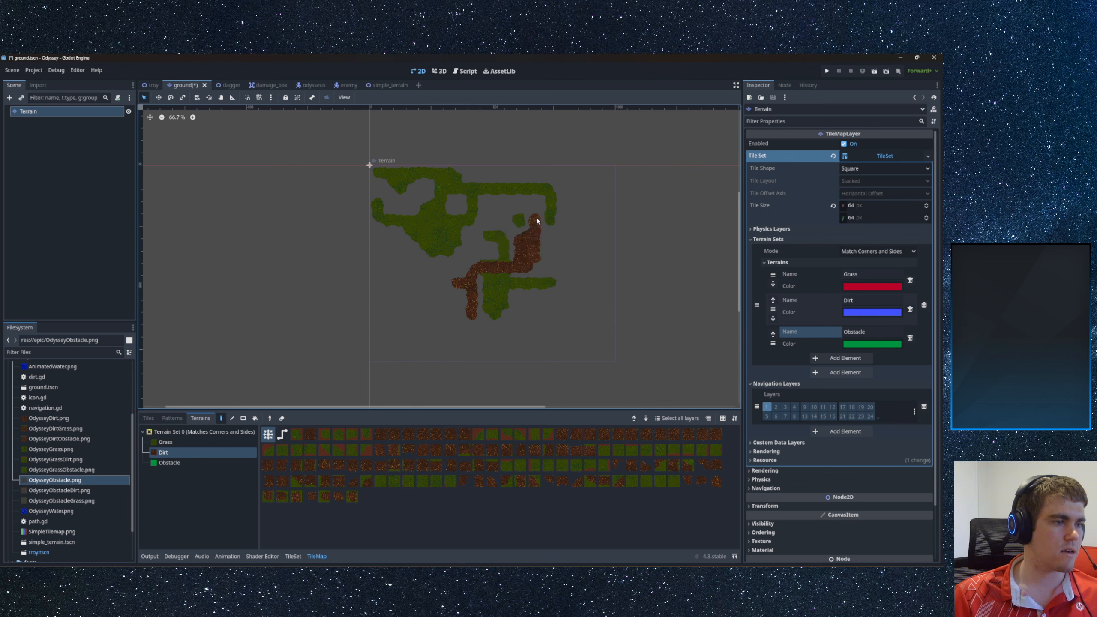
mouse_move(537, 221)
mouse_down()
mouse_move(528, 196)
mouse_move(466, 191)
mouse_move(429, 216)
mouse_move(421, 176)
mouse_move(477, 246)
mouse_up()
scroll(478, 245, up, 2)
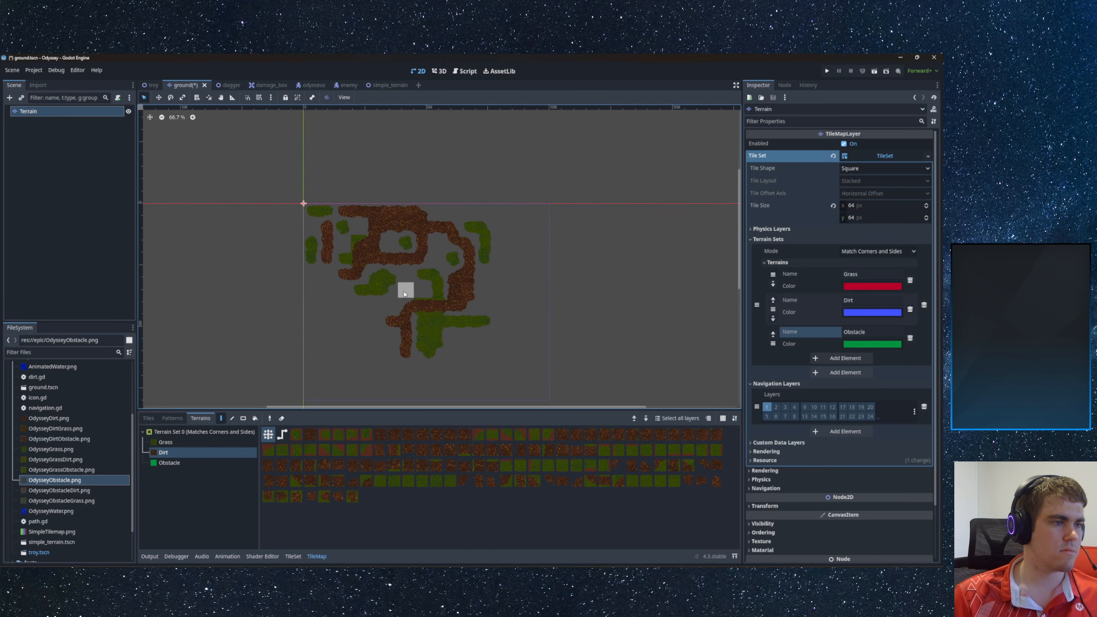
scroll(406, 288, up, 2)
scroll(459, 331, up, 5)
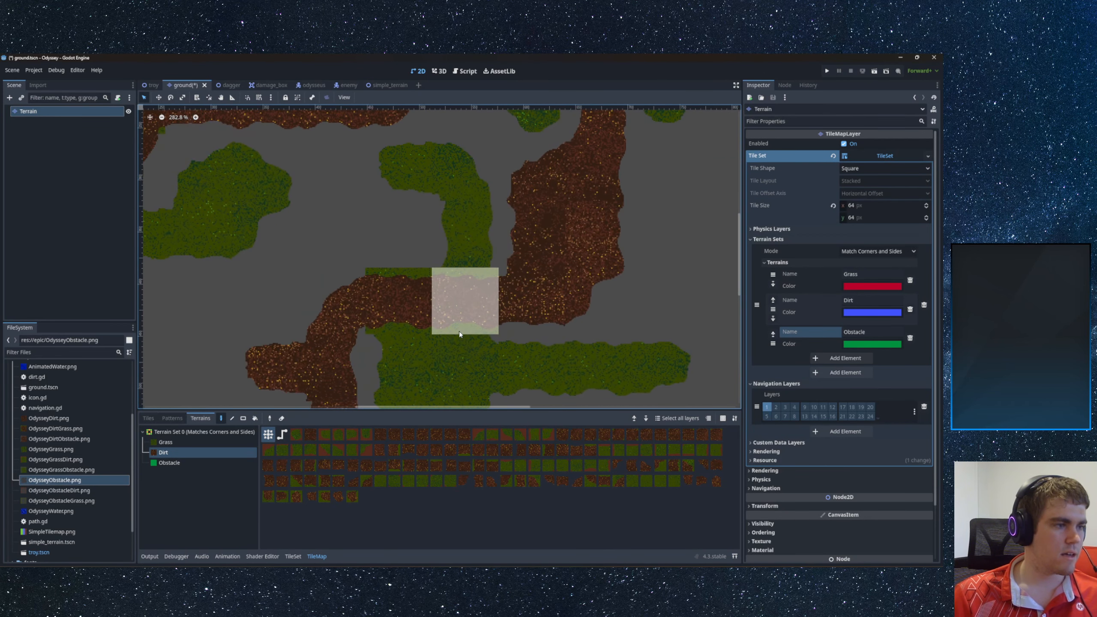
scroll(390, 295, down, 6)
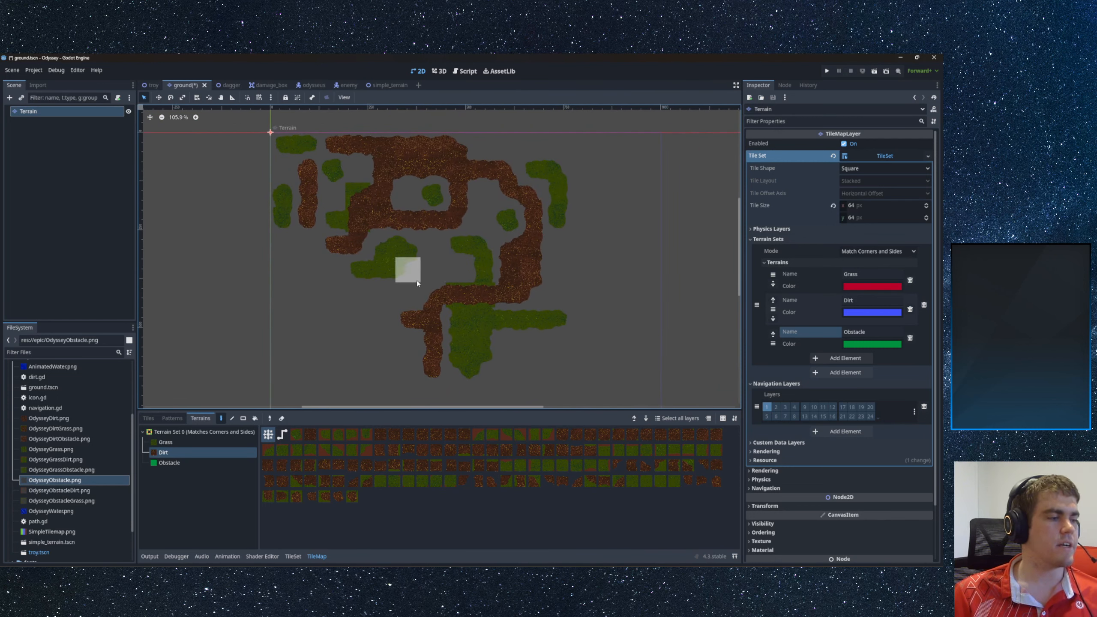
- Fill a large rectangle with the Grass terrain, covering the test patches and the game viewport outline
click(171, 443)
key(r)
scroll(334, 253, down, 3)
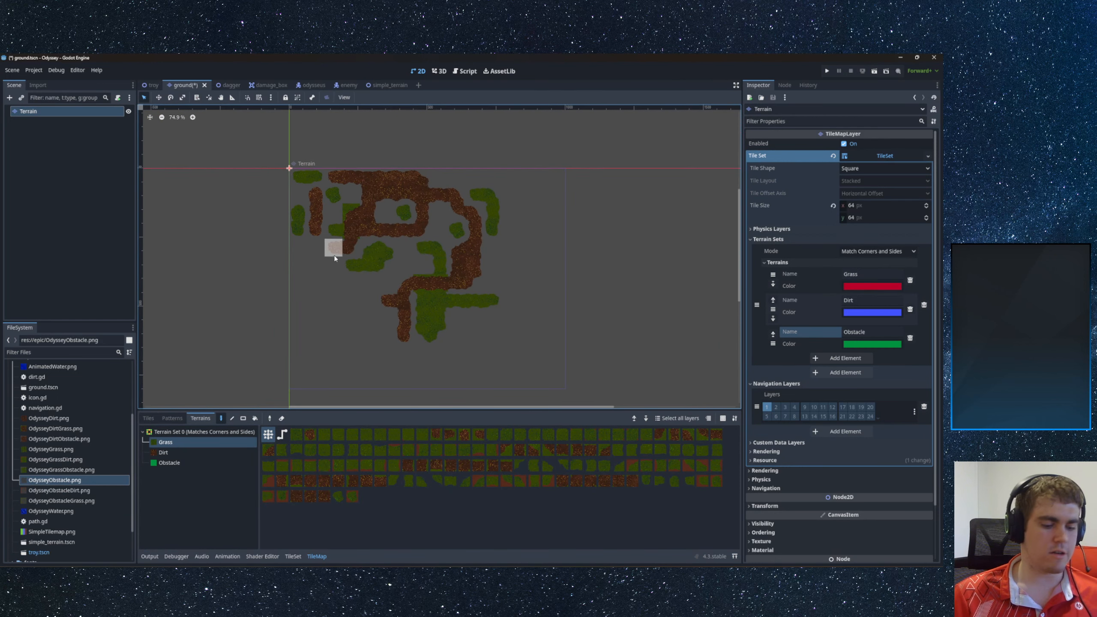
drag(283, 171, 551, 372)
scroll(346, 294, up, 4)
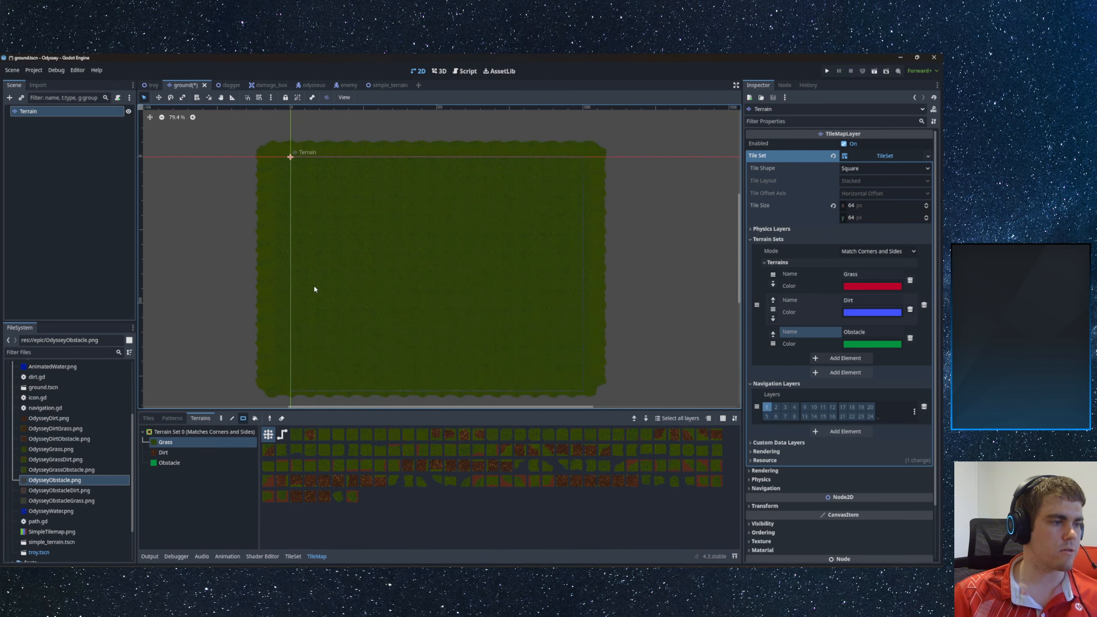
middle_drag(548, 352, 309, 277)
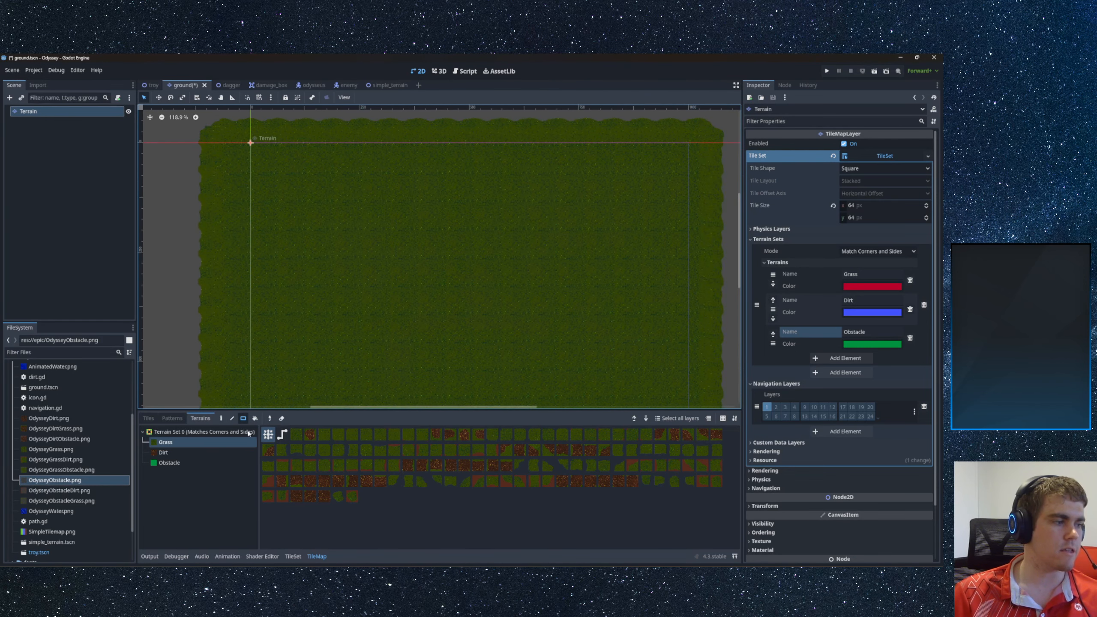
- Try filling a small rectangle of Dirt terrain within the grass, inspect its tiles, and undo it
click(179, 453)
drag(352, 214, 490, 278)
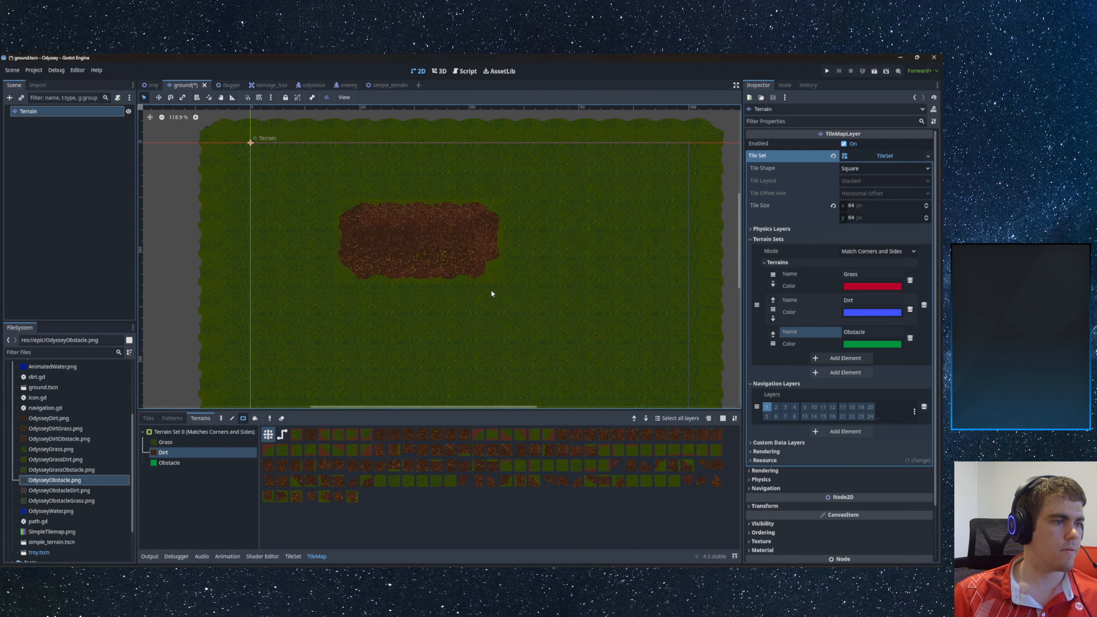
scroll(490, 277, up, 7)
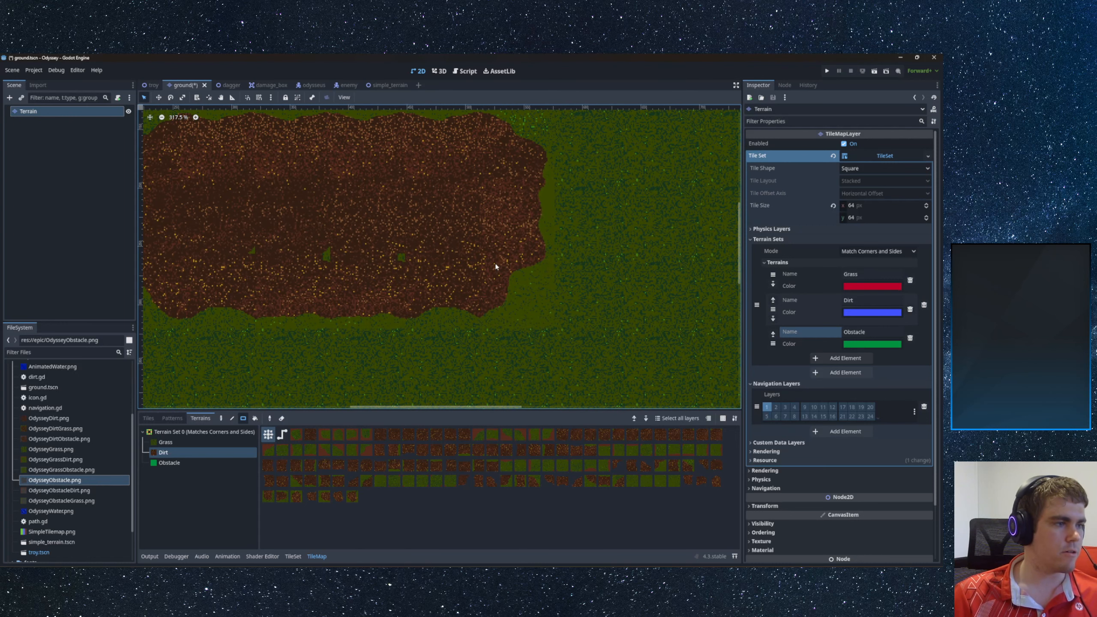
middle_drag(496, 267, 654, 311)
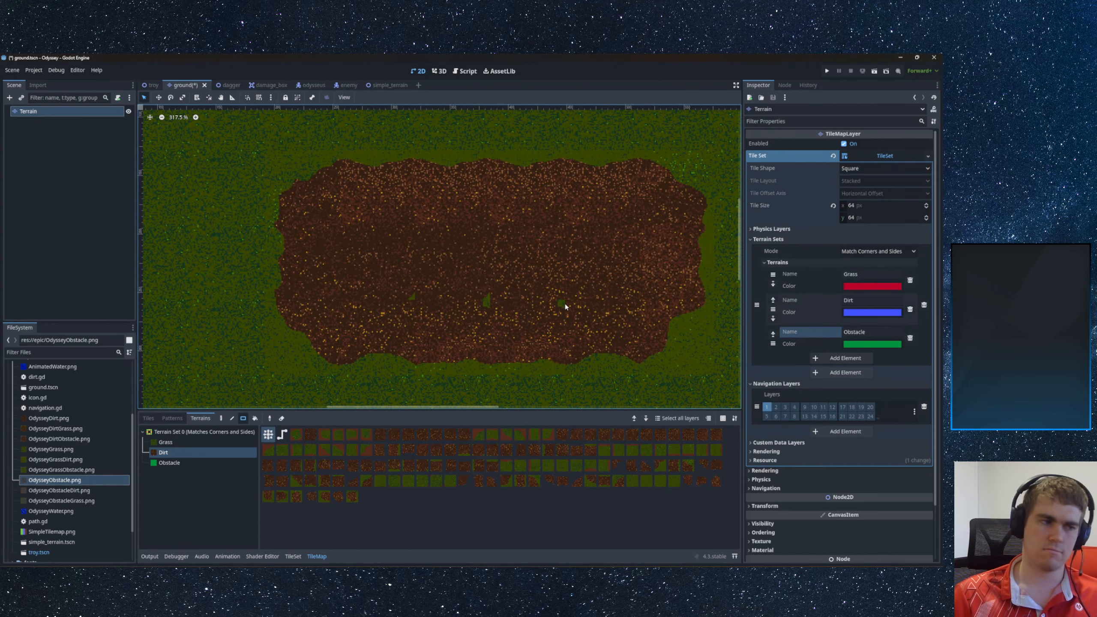
scroll(565, 305, down, 5)
key(ctrl+z)
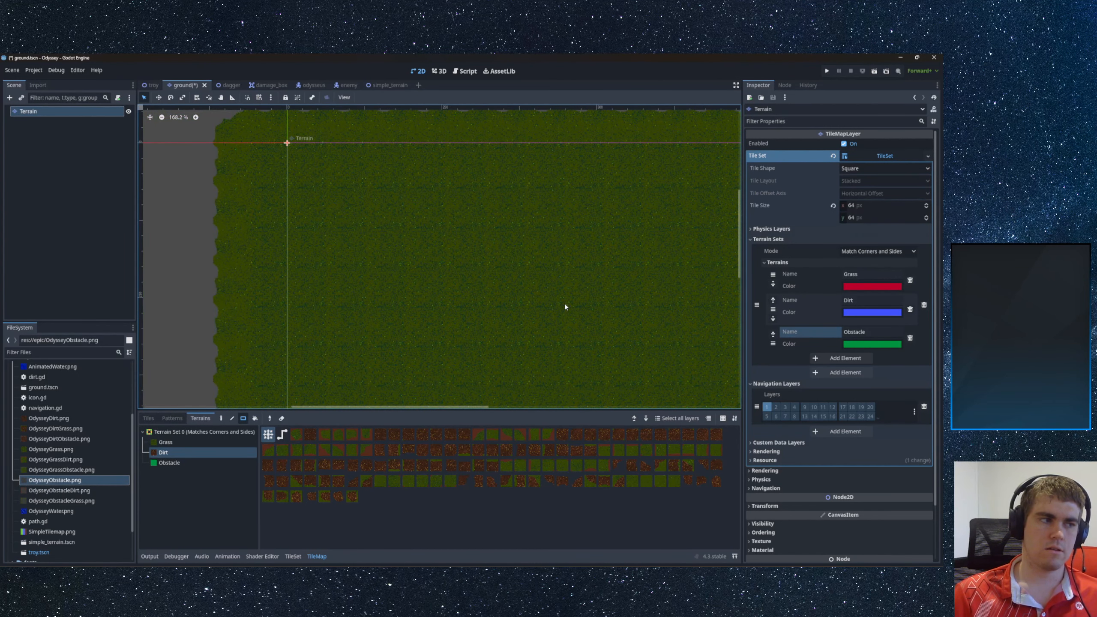
- Paint broad freehand strokes of the Dirt terrain across the large grass area
click(220, 418)
mouse_move(378, 203)
mouse_down()
mouse_move(497, 243)
mouse_move(504, 289)
mouse_move(574, 320)
mouse_move(526, 259)
mouse_move(557, 272)
mouse_move(590, 255)
mouse_move(603, 313)
mouse_move(595, 325)
mouse_up()
middle_drag(595, 325, 427, 312)
mouse_move(459, 283)
mouse_down()
mouse_move(457, 313)
mouse_move(417, 336)
mouse_move(318, 348)
mouse_move(502, 368)
mouse_move(371, 362)
mouse_move(416, 378)
mouse_up()
middle_drag(416, 378, 402, 267)
mouse_move(402, 267)
mouse_down()
mouse_move(372, 285)
mouse_move(449, 283)
mouse_move(426, 314)
mouse_move(558, 323)
mouse_move(359, 328)
mouse_up()
- Paint freehand Grass terrain strokes through the dirt patch to test the transitions in the other direction
click(182, 442)
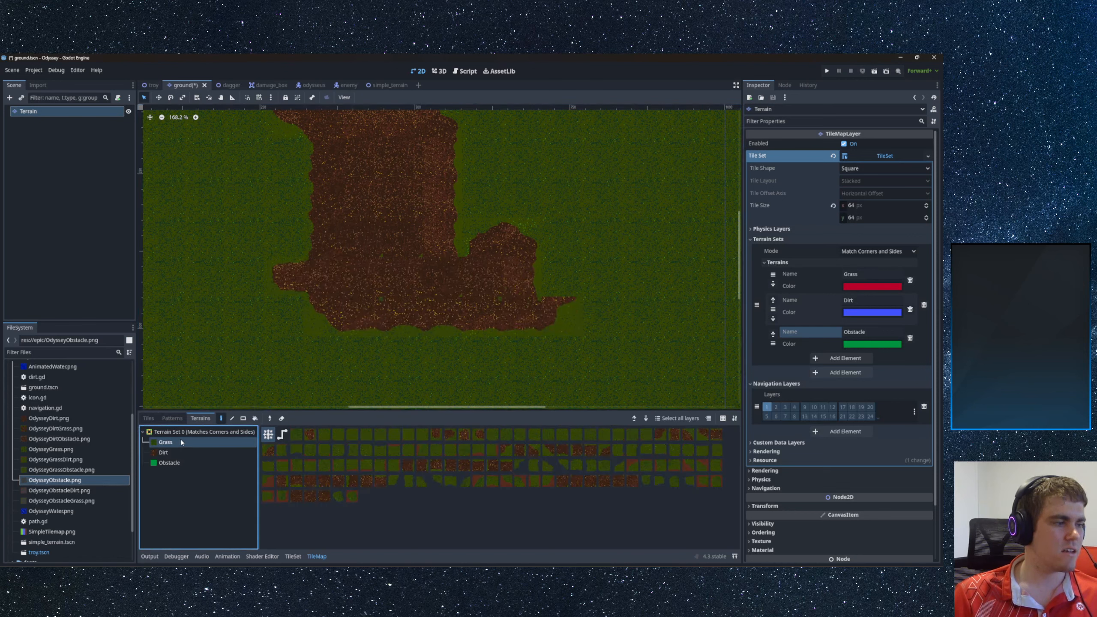
mouse_move(360, 265)
mouse_down()
mouse_move(386, 230)
mouse_move(424, 229)
mouse_move(399, 171)
mouse_move(365, 180)
mouse_up()
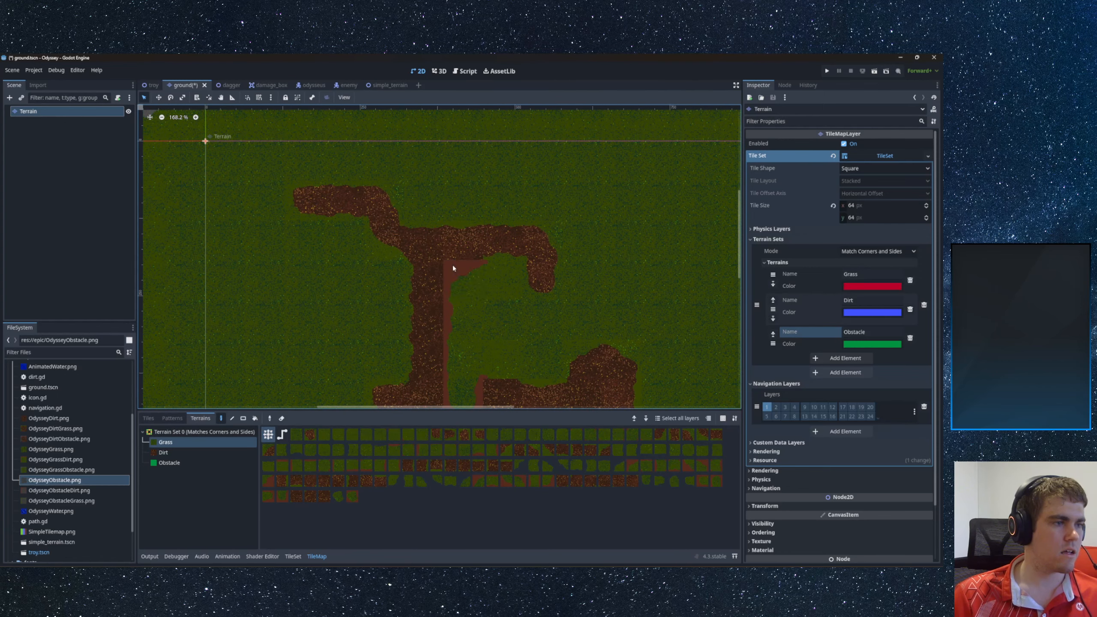
mouse_move(452, 268)
mouse_down()
mouse_move(424, 279)
mouse_move(421, 238)
mouse_up()
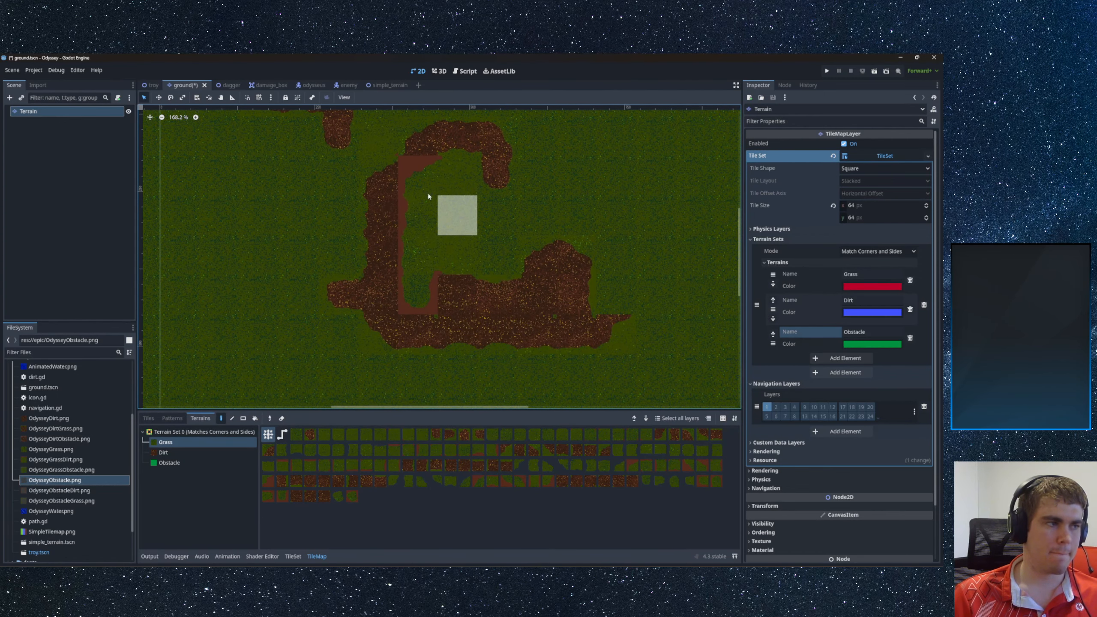
mouse_move(428, 196)
mouse_down()
mouse_move(436, 208)
mouse_move(377, 253)
mouse_up()
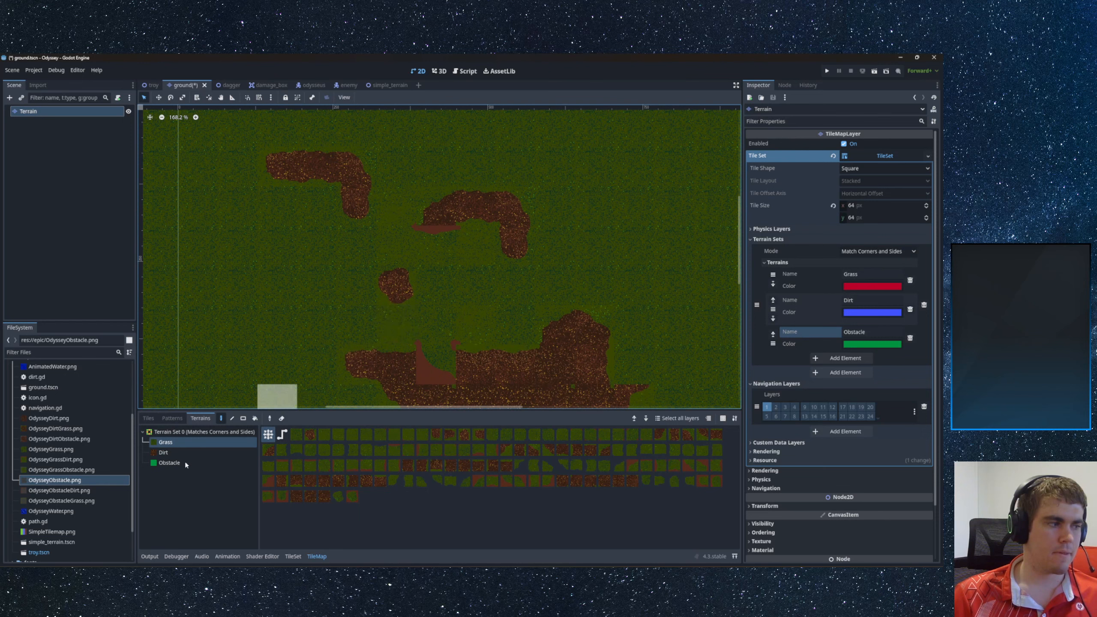
- Paint the Dirt terrain back over the broken-up patches and examine the transitions along its edge up close
click(164, 453)
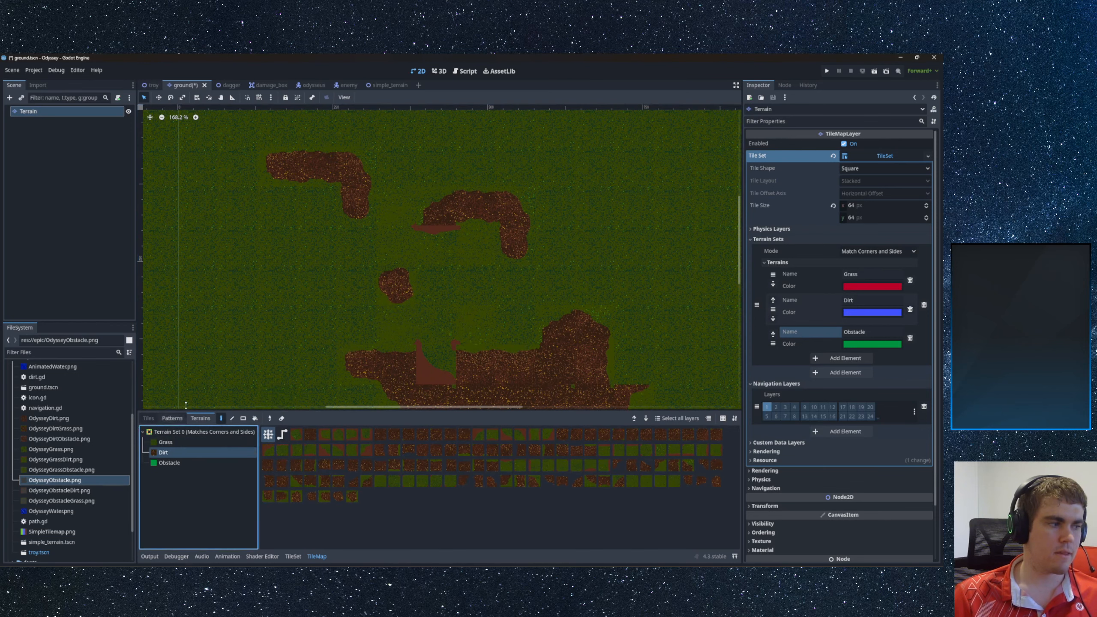
mouse_move(424, 179)
mouse_down()
mouse_move(422, 216)
mouse_move(539, 258)
mouse_move(592, 304)
mouse_move(588, 351)
mouse_move(432, 364)
mouse_up()
middle_drag(417, 367, 401, 254)
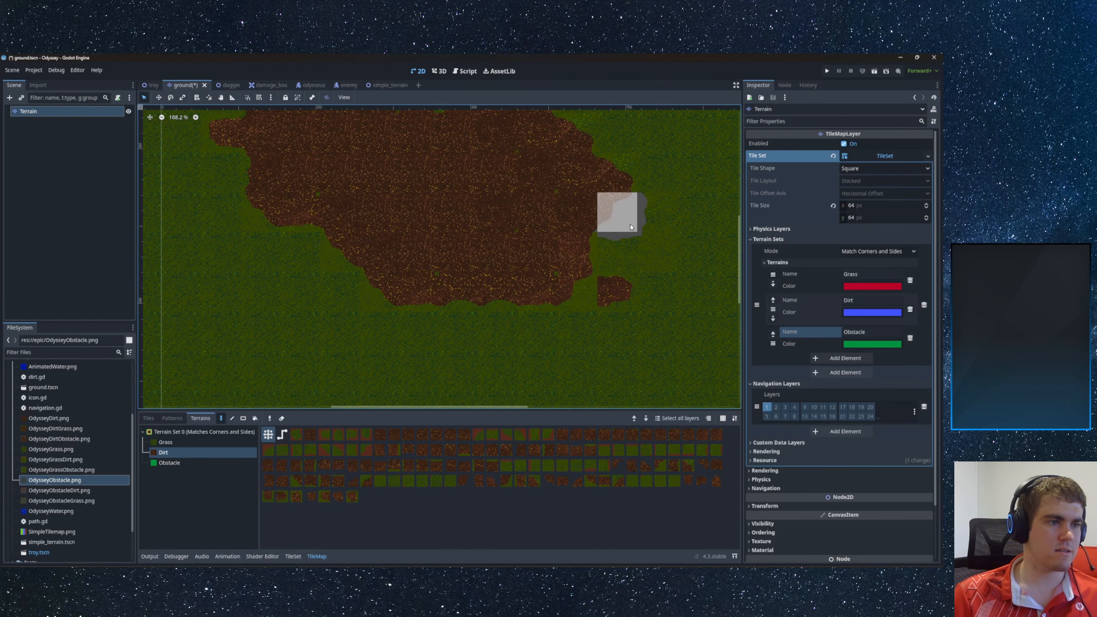
scroll(631, 221, up, 6)
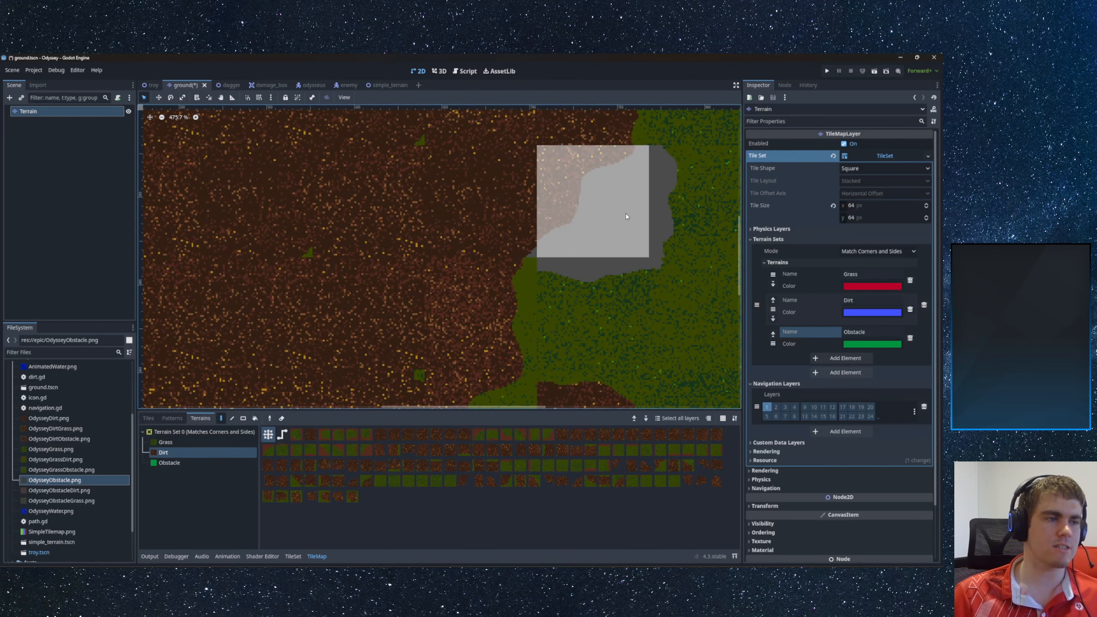
middle_drag(626, 213, 461, 265)
scroll(463, 249, down, 7)
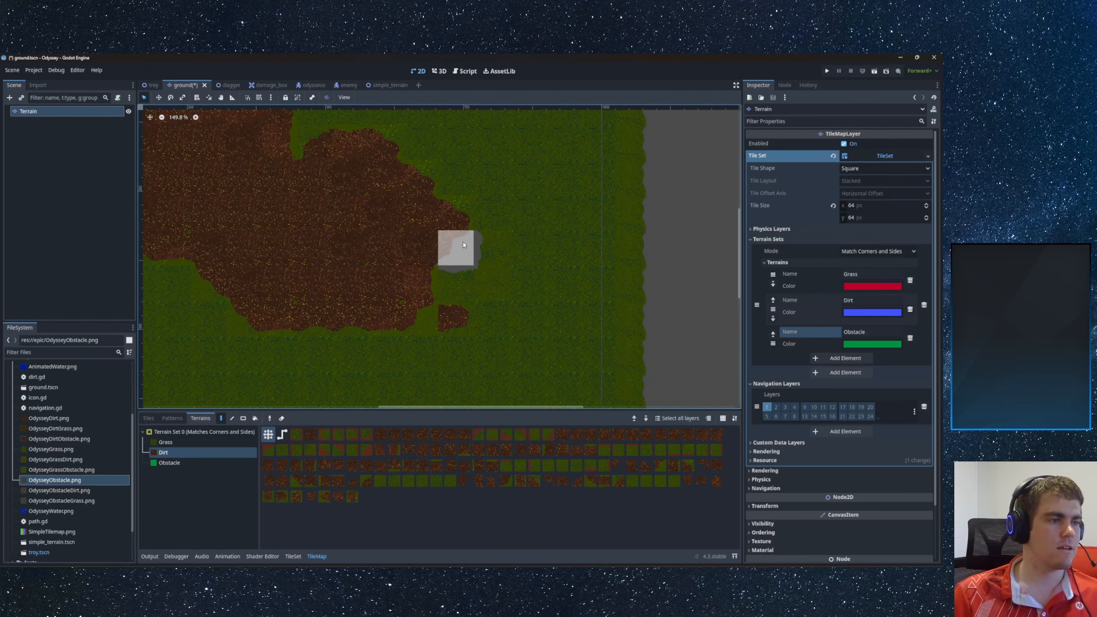
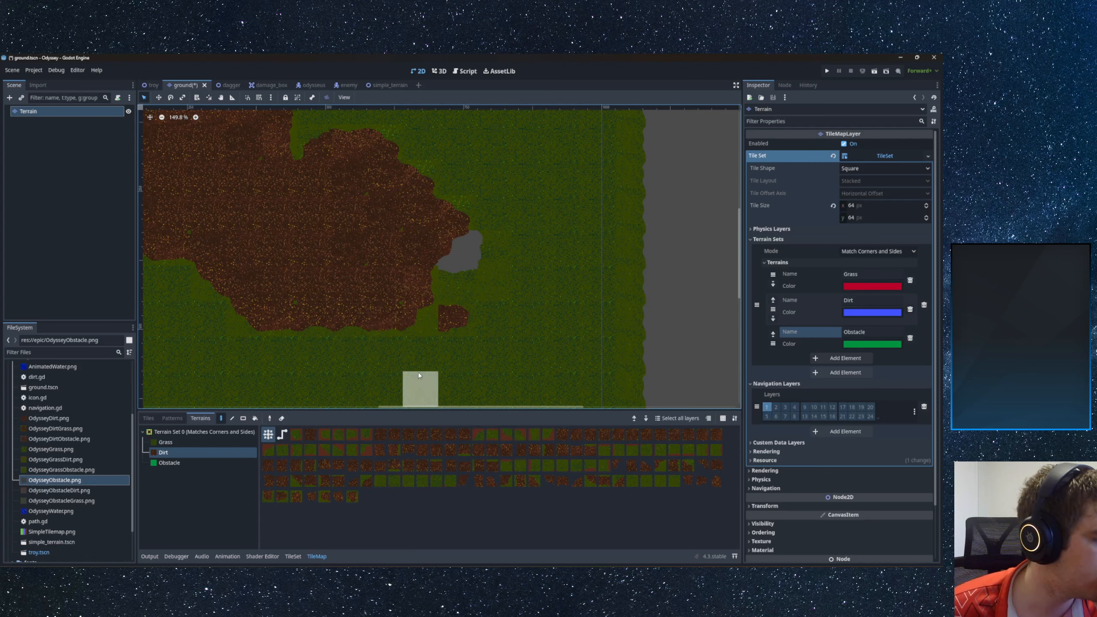
- Examine the terrain peering bits painted on the DirtGrass atlas in the TileSet editor
click(292, 557)
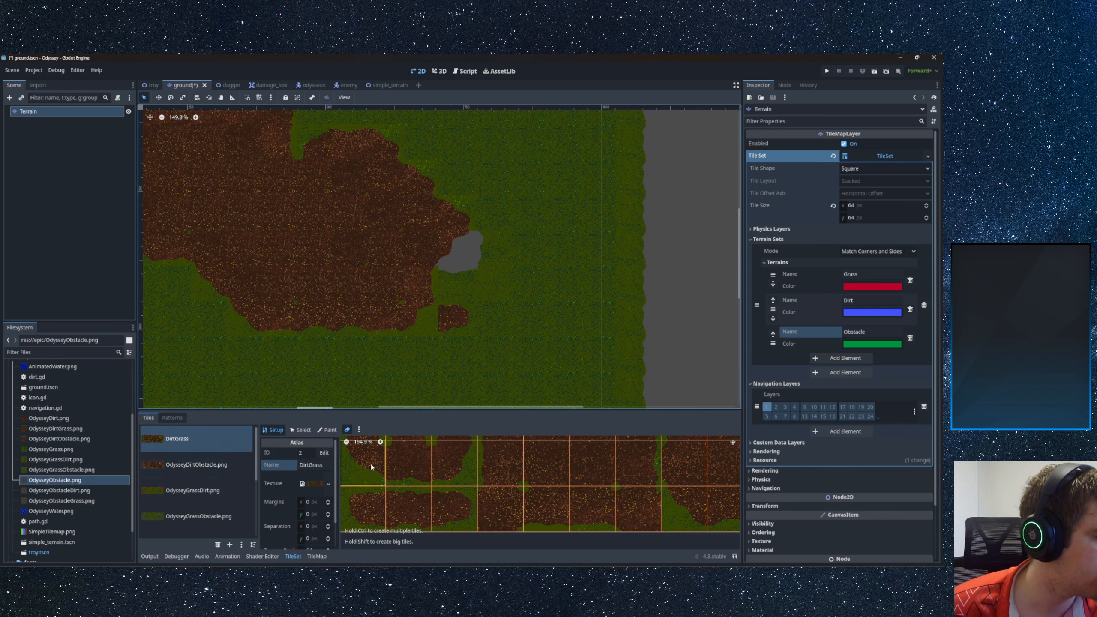
scroll(390, 470, down, 5)
middle_drag(390, 470, 451, 488)
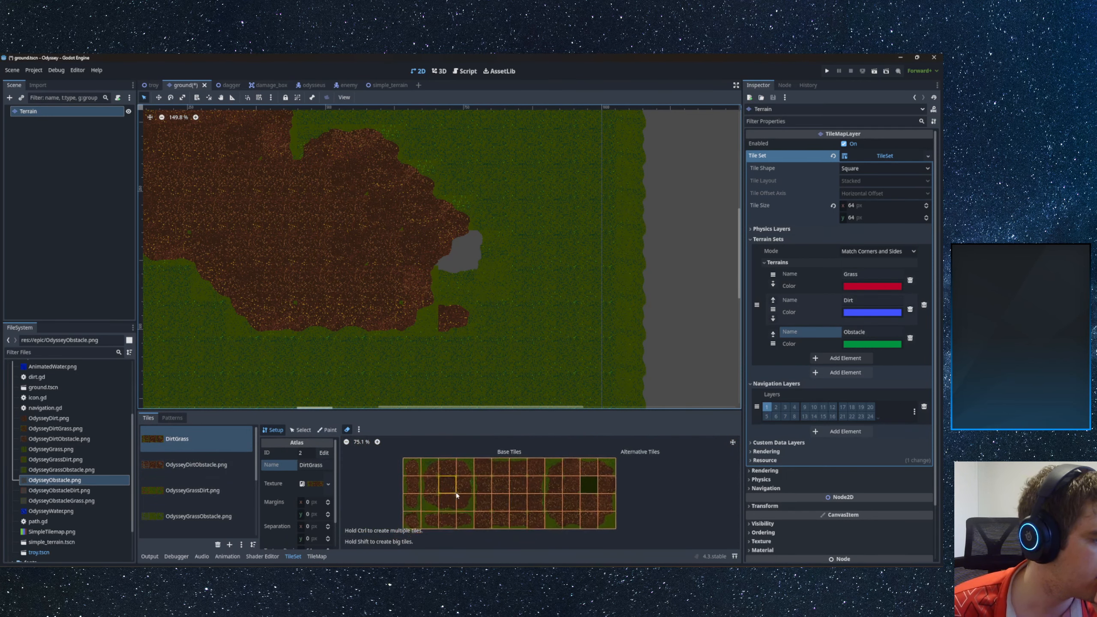
click(327, 429)
scroll(489, 492, up, 5)
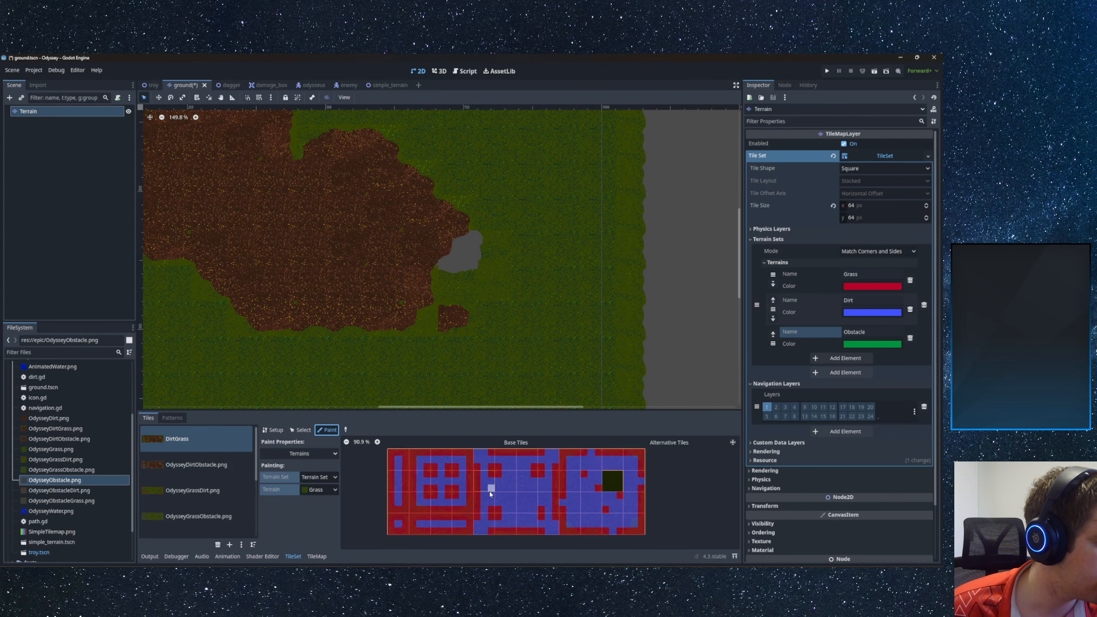
scroll(526, 496, down, 4)
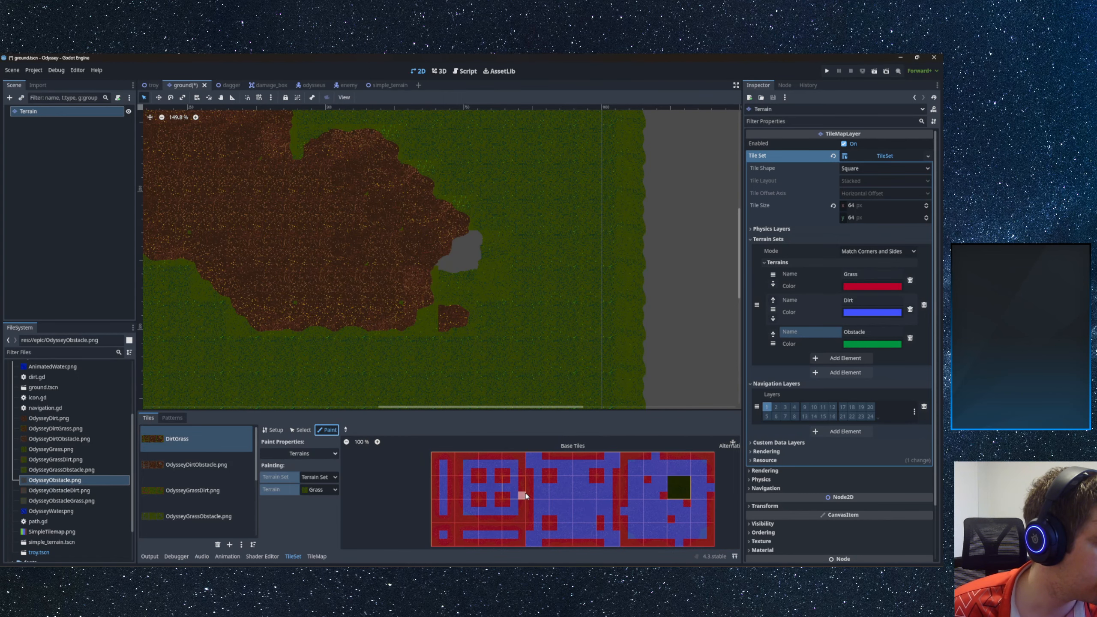
middle_drag(506, 338, 550, 265)
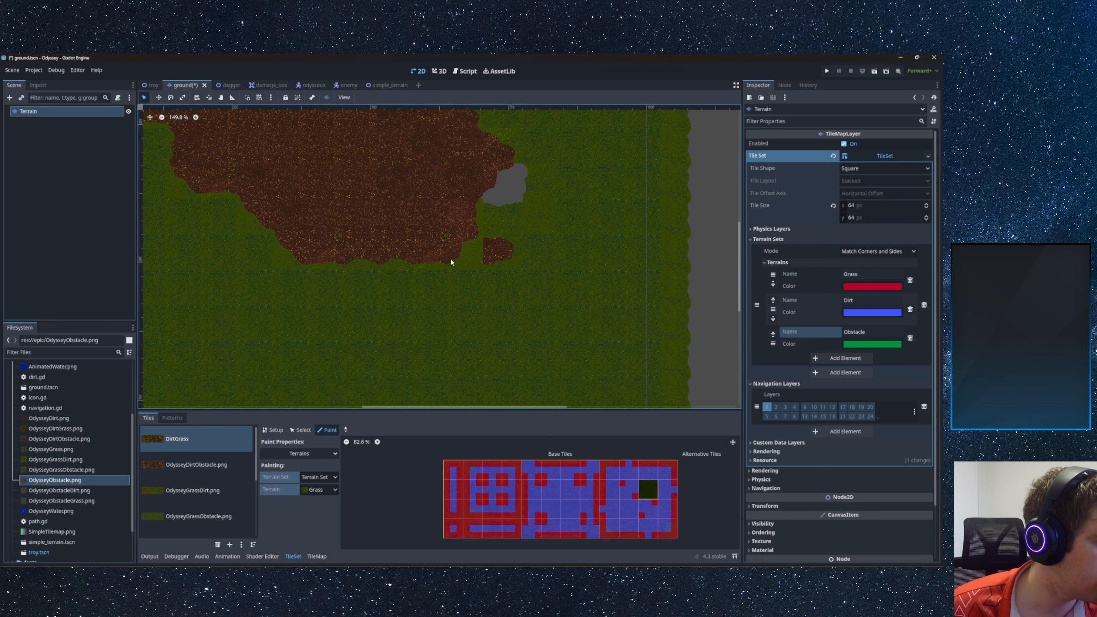
click(56, 70)
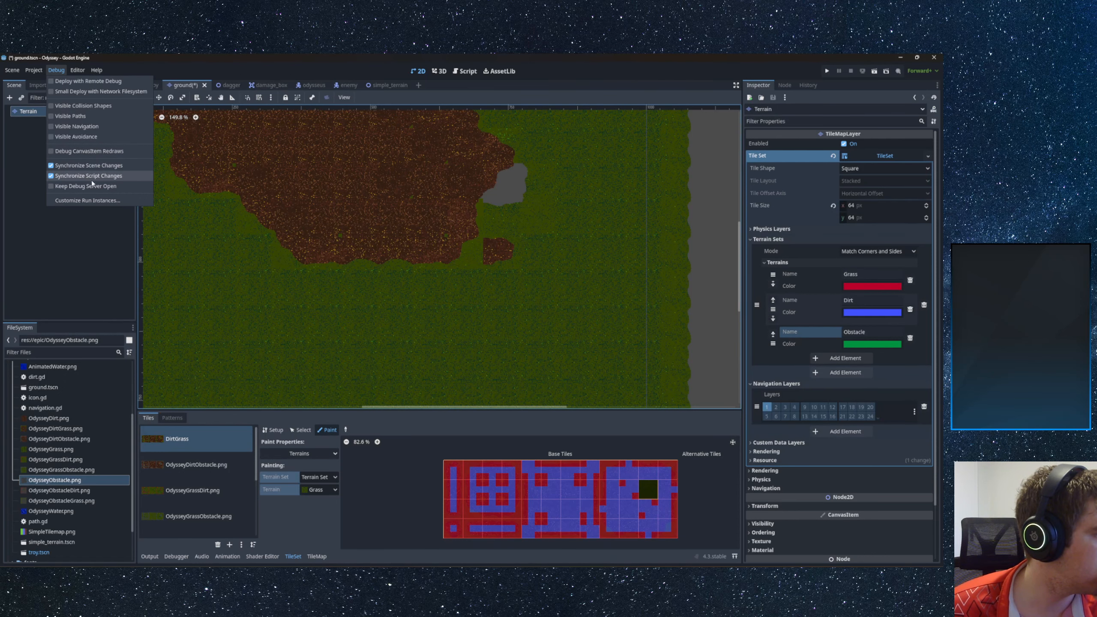
click(337, 267)
- Paint the Dirt terrain over the empty hole at the edge of the dirt patch
middle_drag(318, 241, 309, 299)
scroll(363, 275, up, 6)
middle_drag(492, 274, 455, 297)
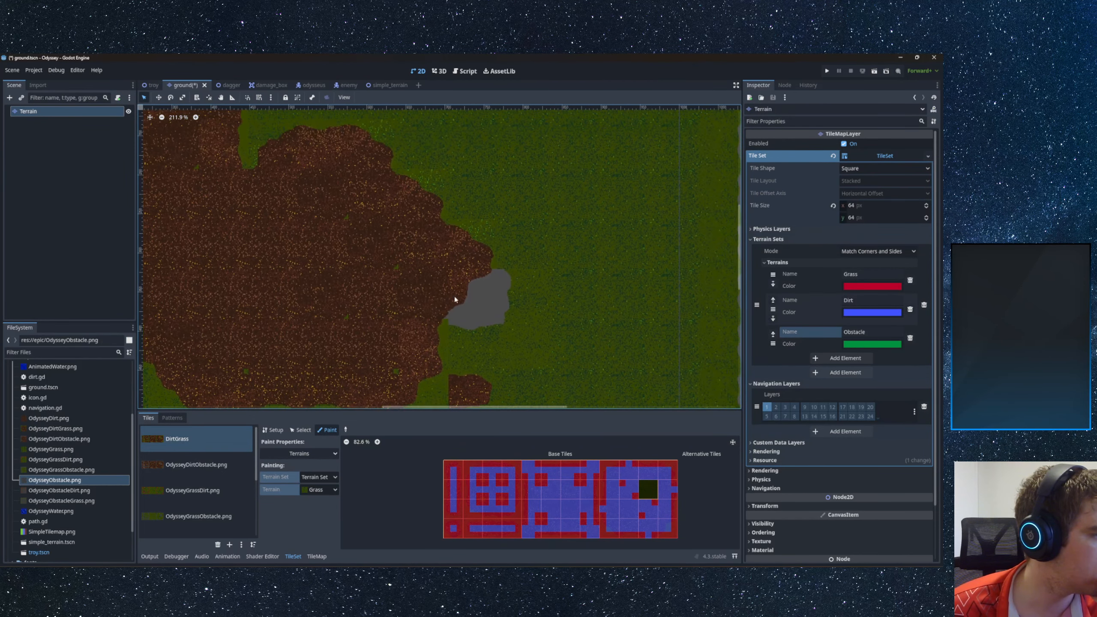
click(175, 419)
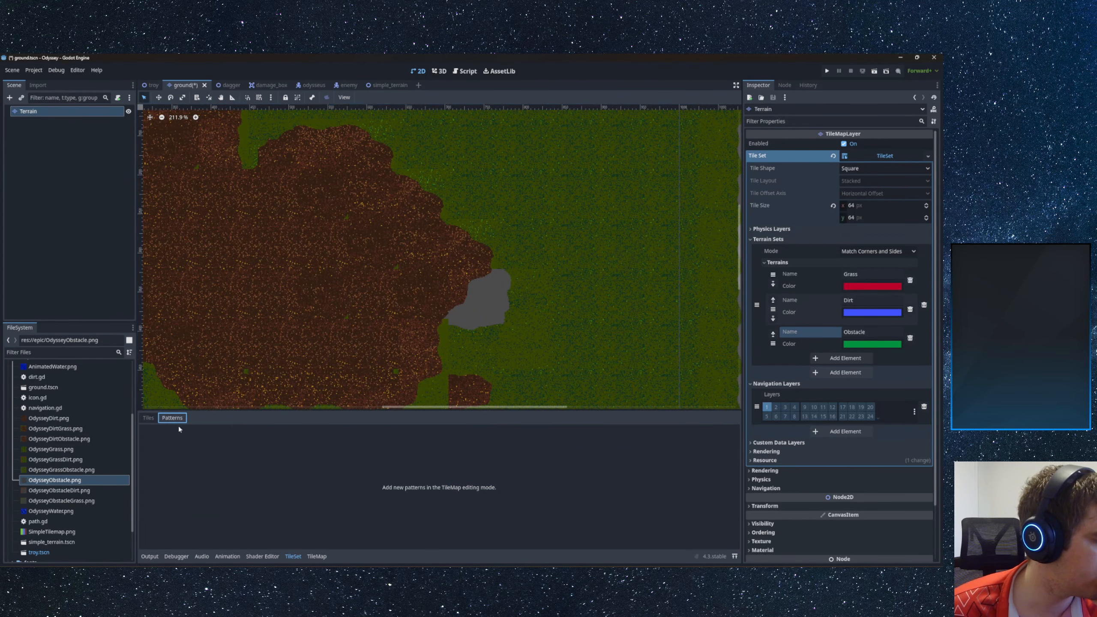
click(320, 556)
click(177, 453)
click(171, 463)
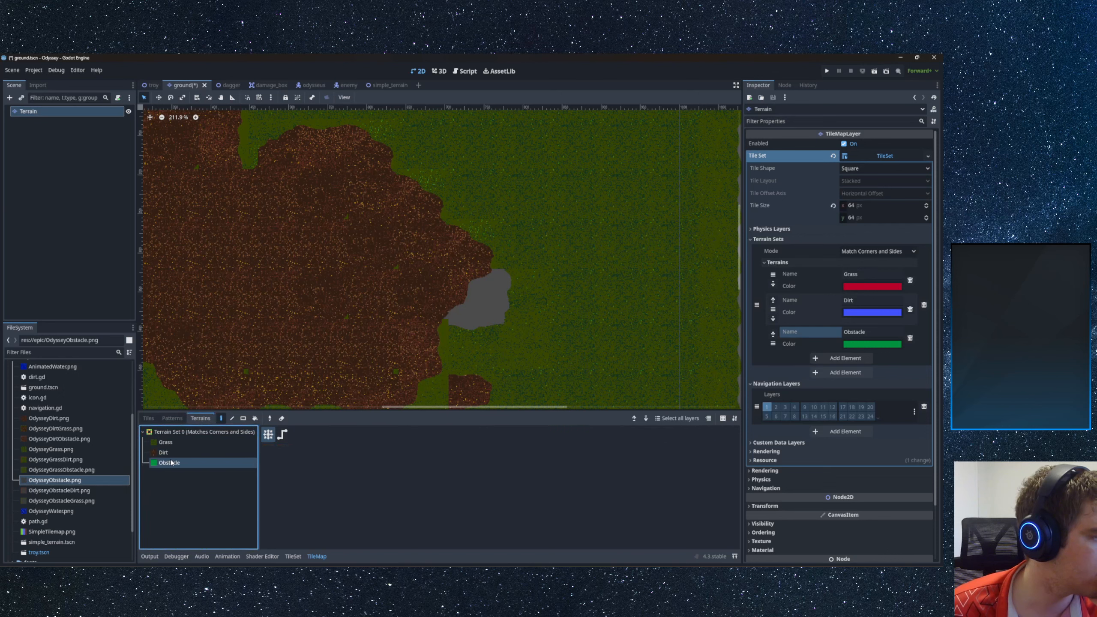
click(180, 453)
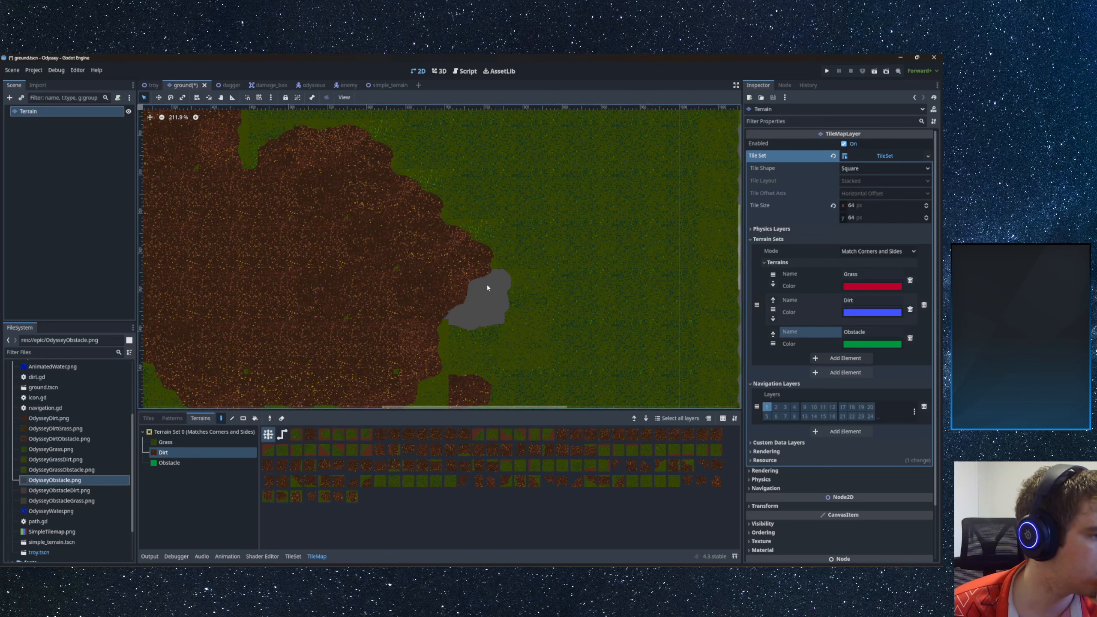
click(527, 304)
click(475, 307)
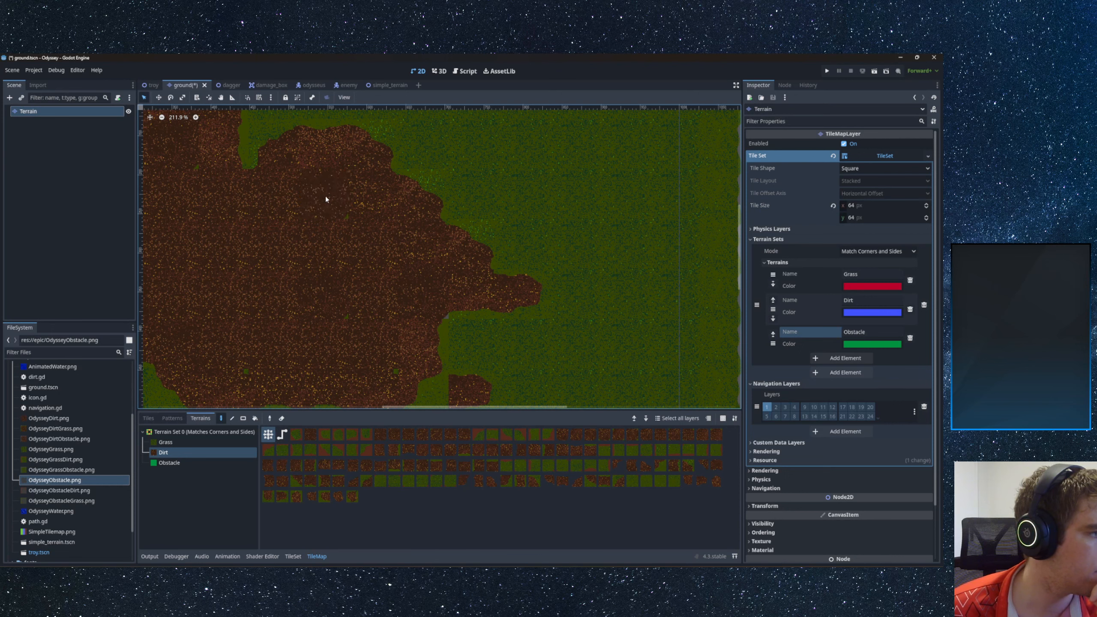
- Repaint interior cells of the dirt patch with the Dirt terrain several times to compare the tiles chosen
drag(333, 196, 327, 200)
middle_drag(329, 203, 480, 271)
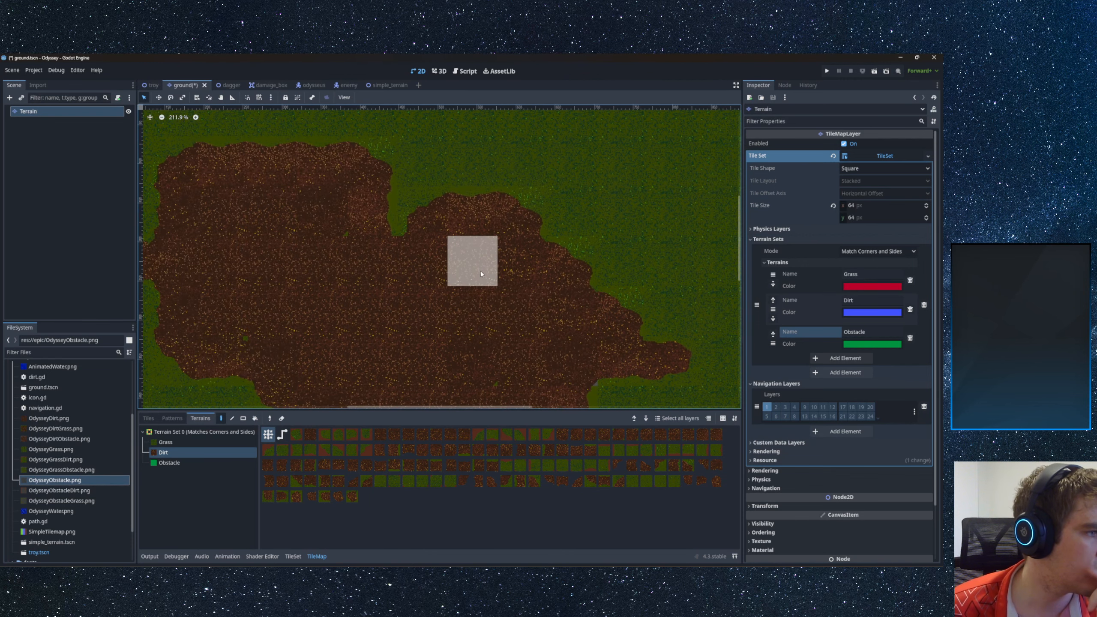
scroll(478, 266, up, 3)
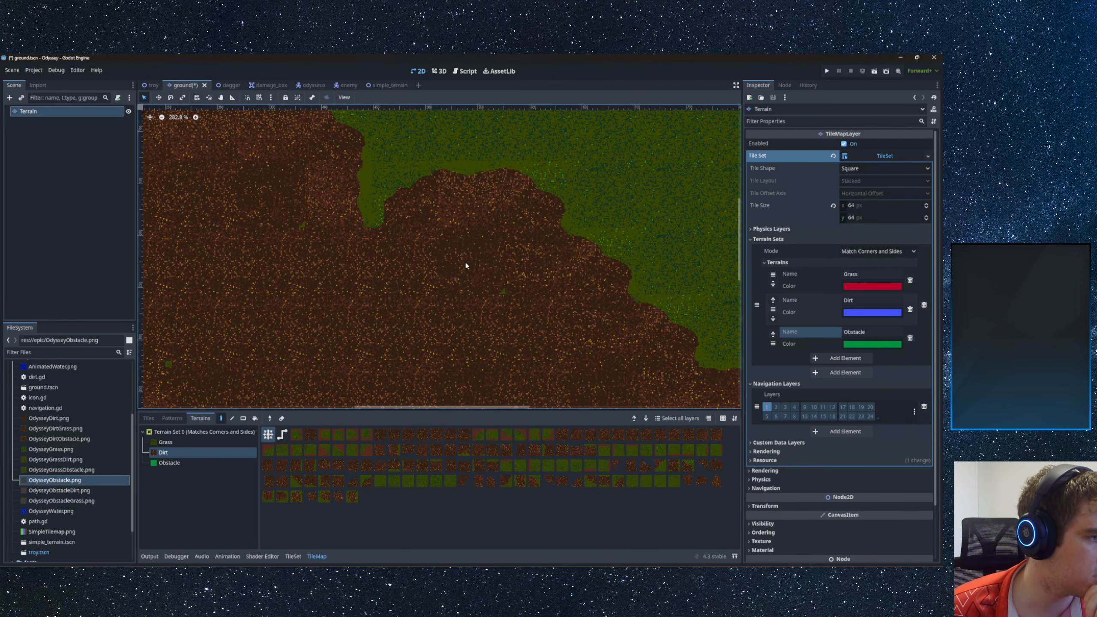
click(474, 264)
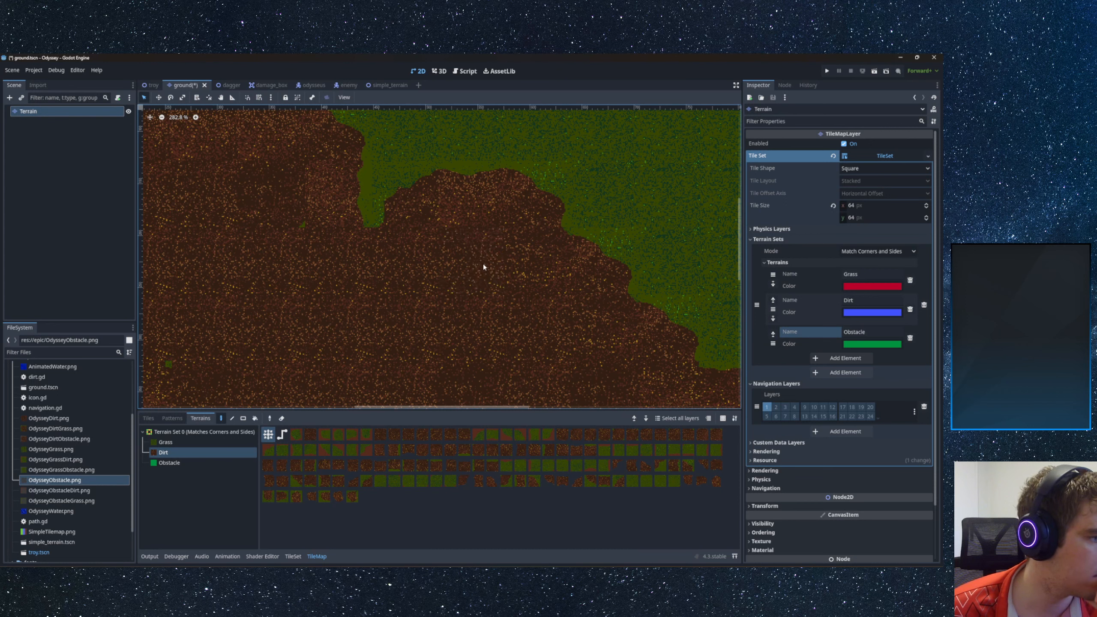
click(486, 264)
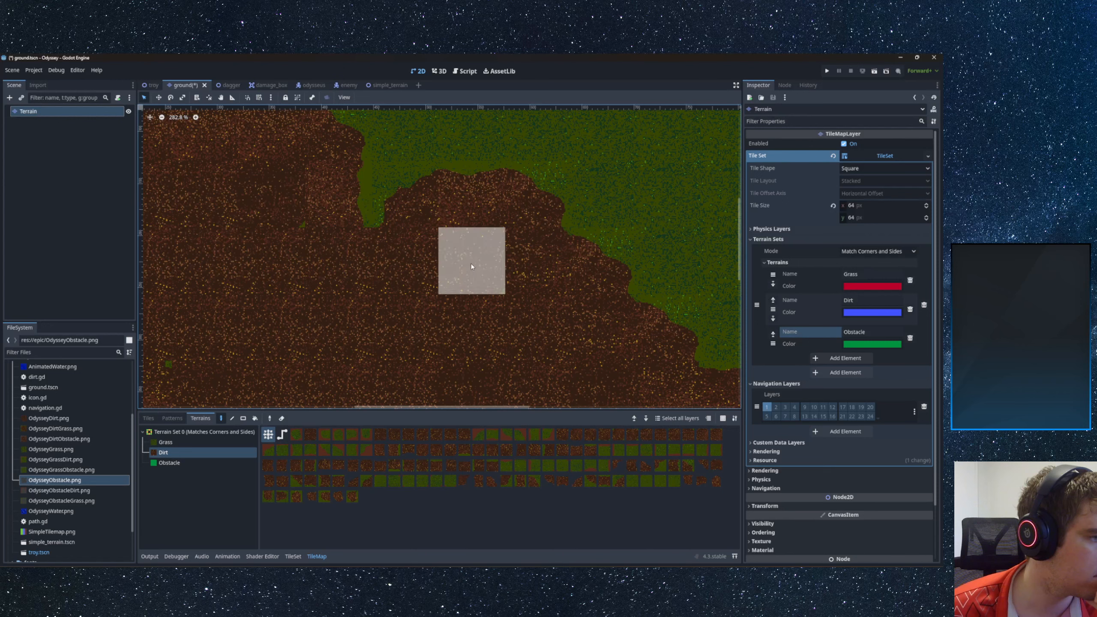
click(467, 253)
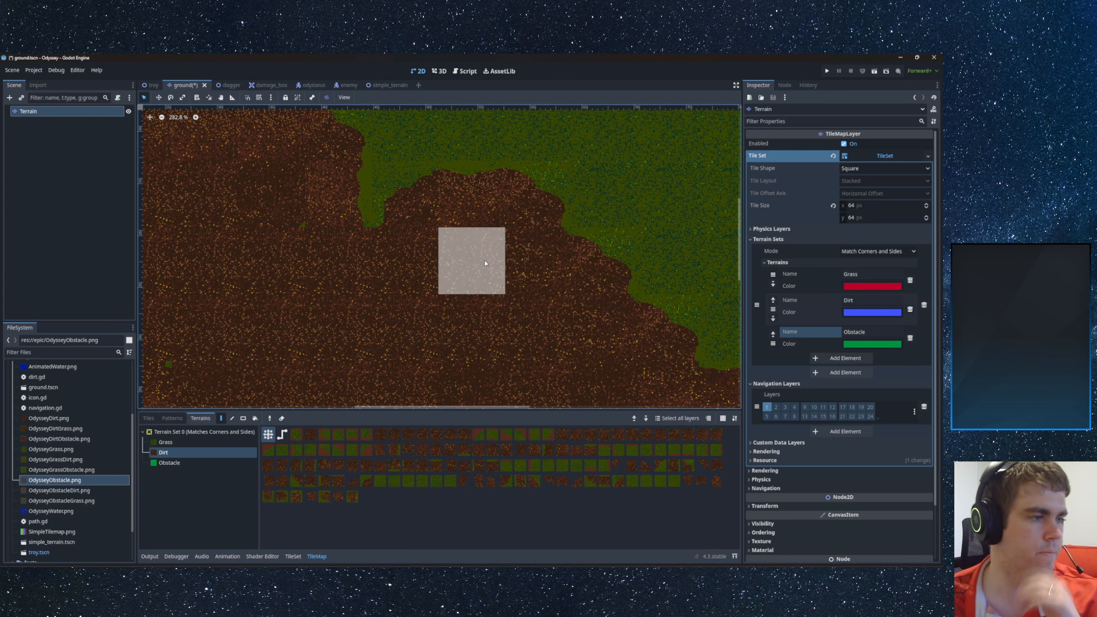
click(459, 267)
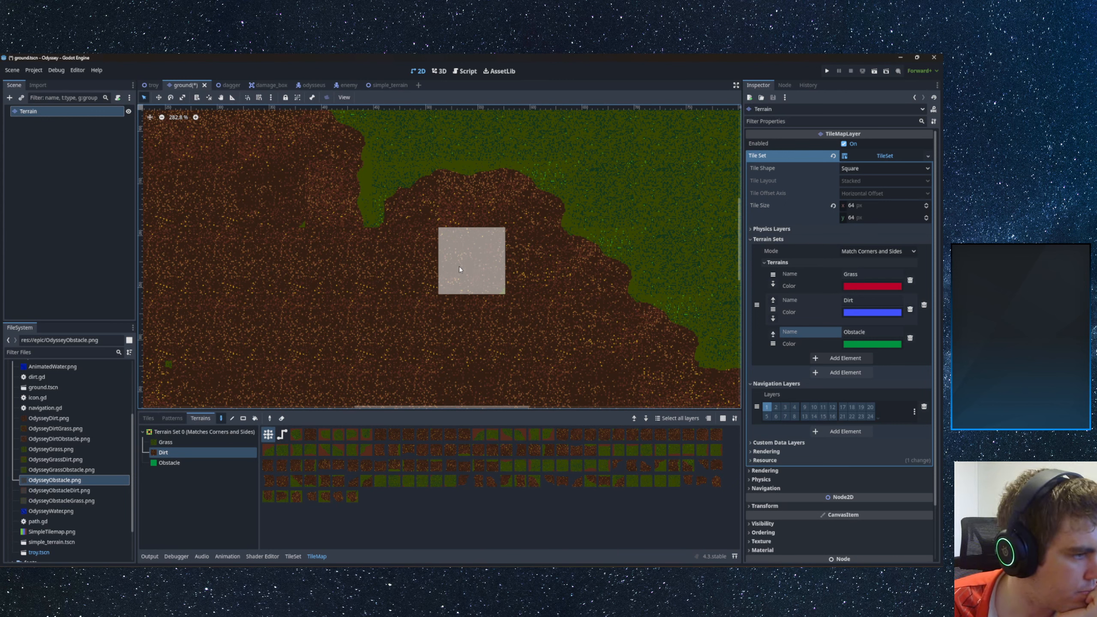
click(460, 284)
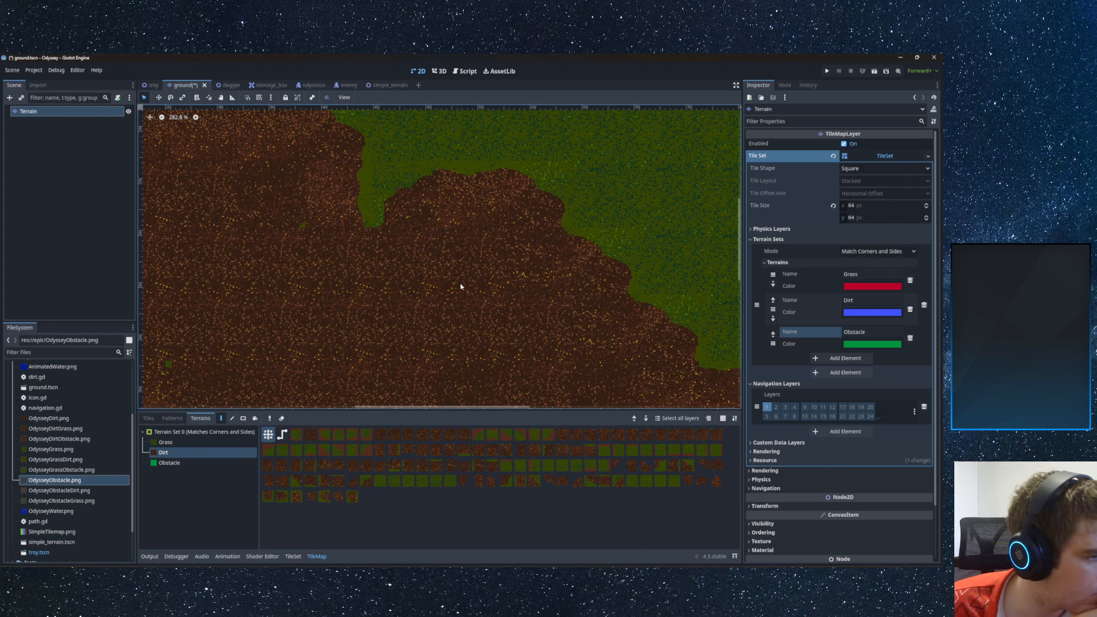
click(480, 266)
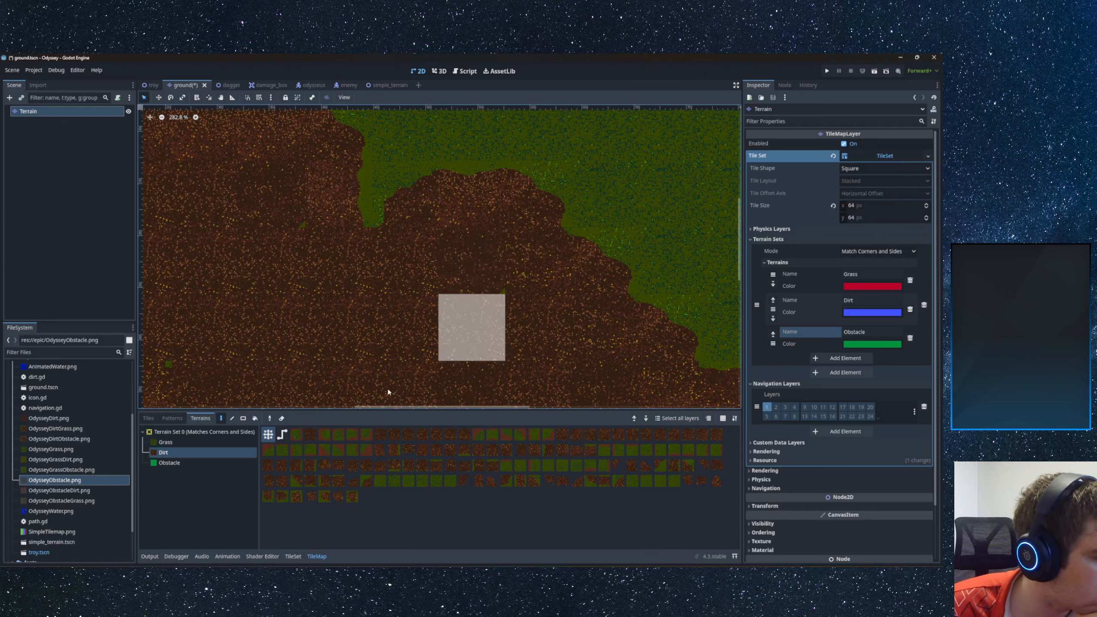
- Examine the terrain peering bits of the DirtGrass atlas again, looking closely at its central dirt tiles
click(292, 557)
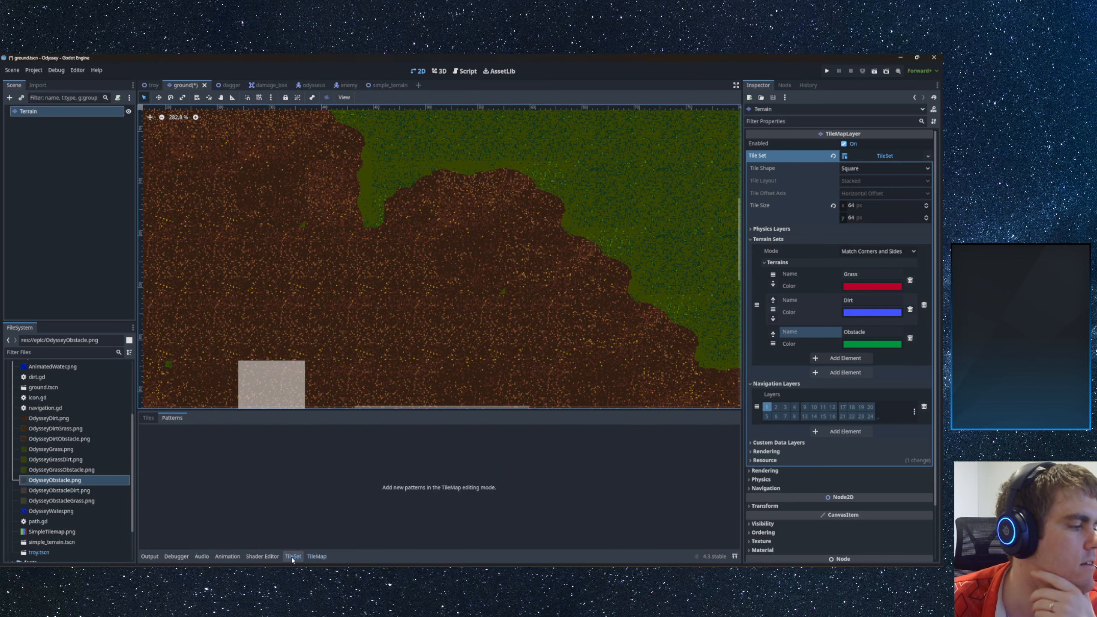
click(148, 417)
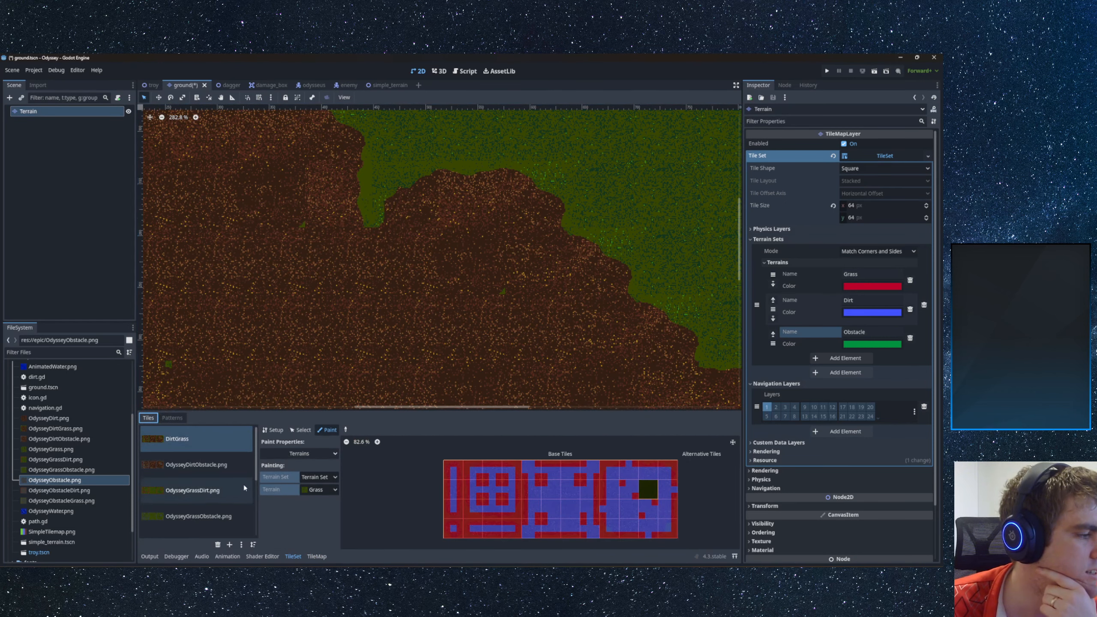
click(185, 466)
click(192, 439)
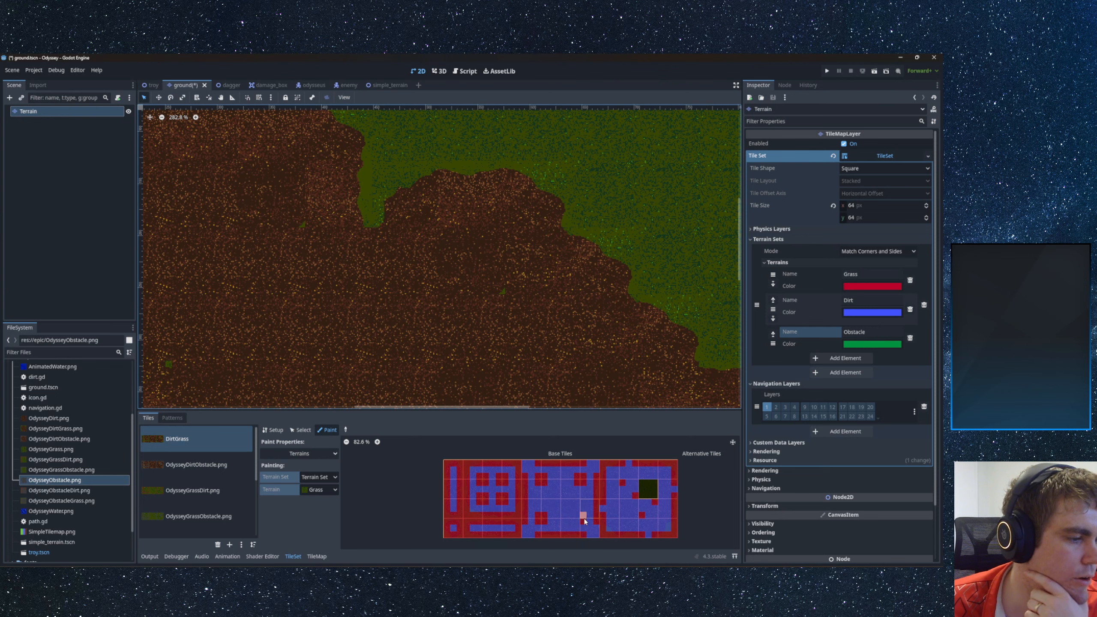
scroll(583, 521, up, 6)
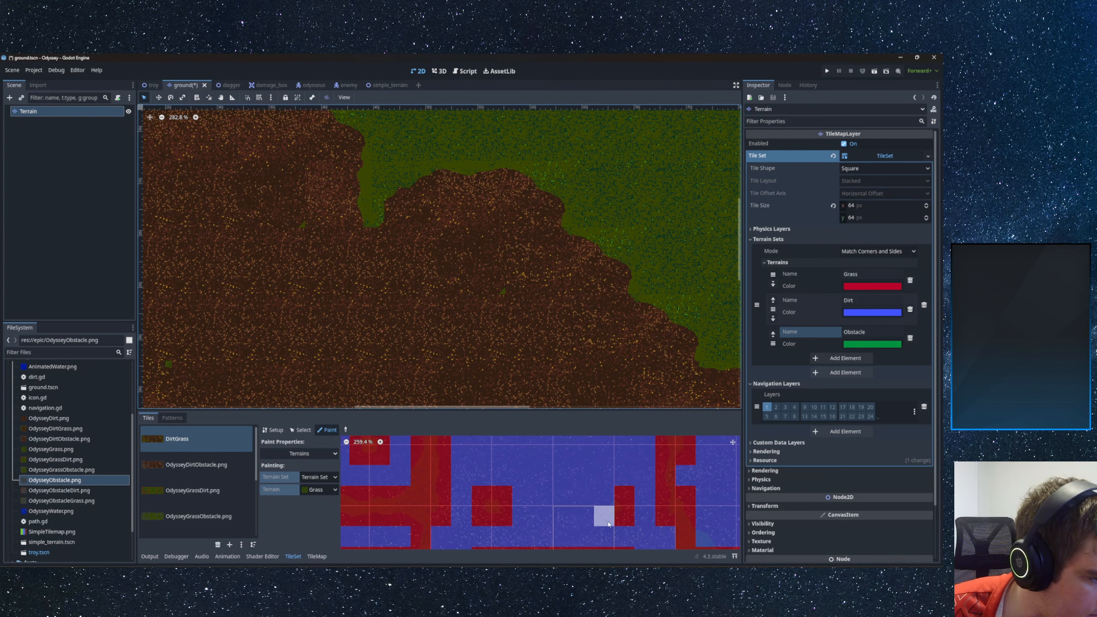
scroll(592, 521, down, 3)
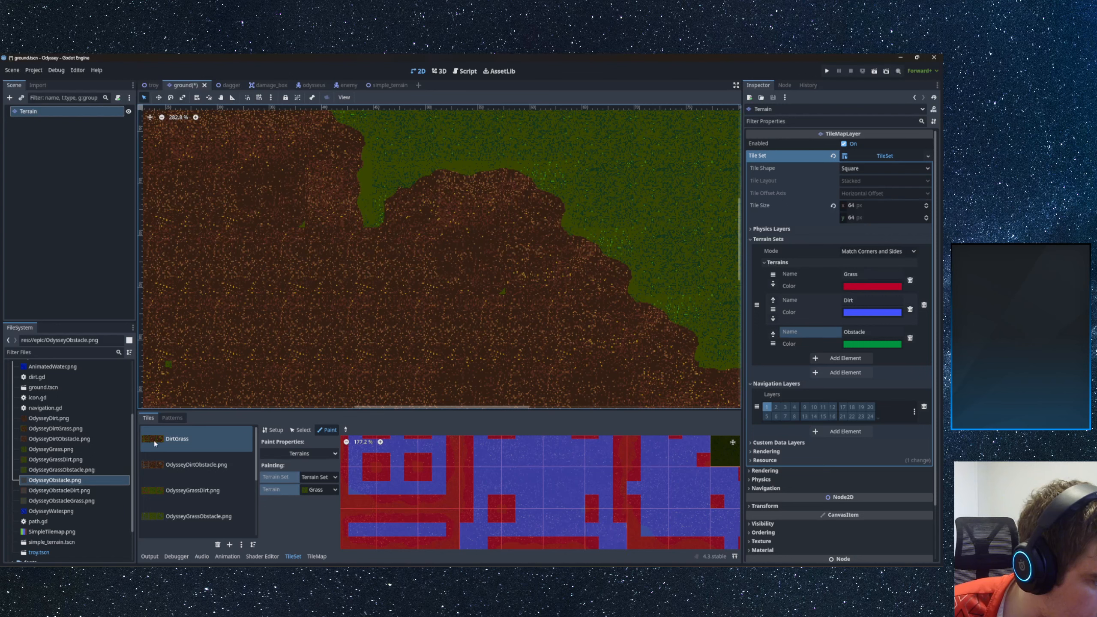
- Examine the peering bits of the DirtGrass atlas again while switching the painted terrain between Dirt and Grass
click(200, 451)
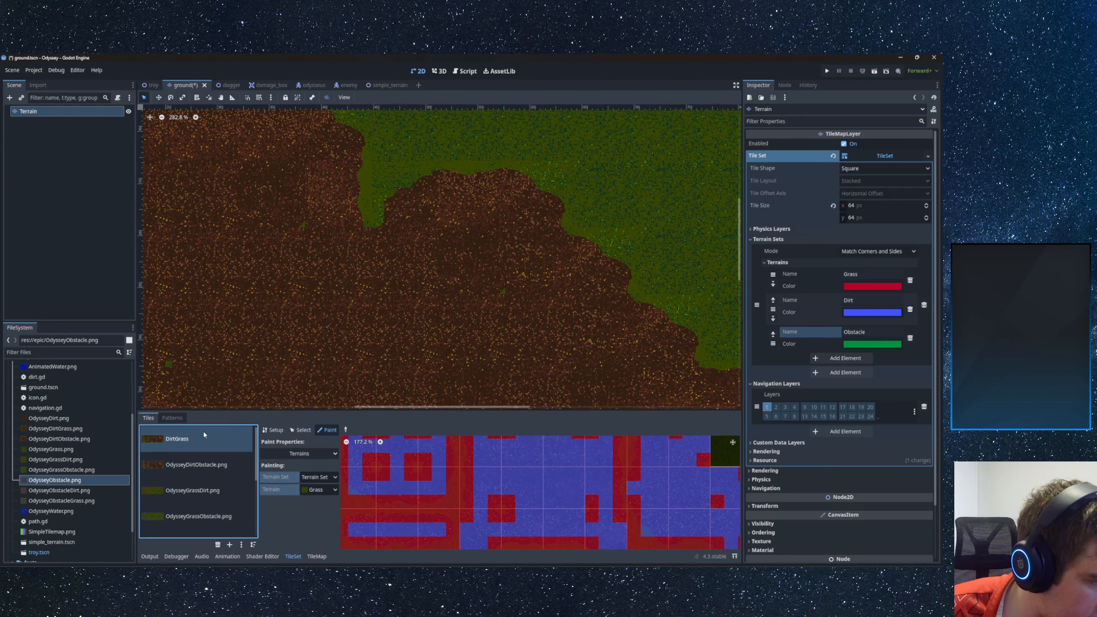
click(320, 490)
click(320, 515)
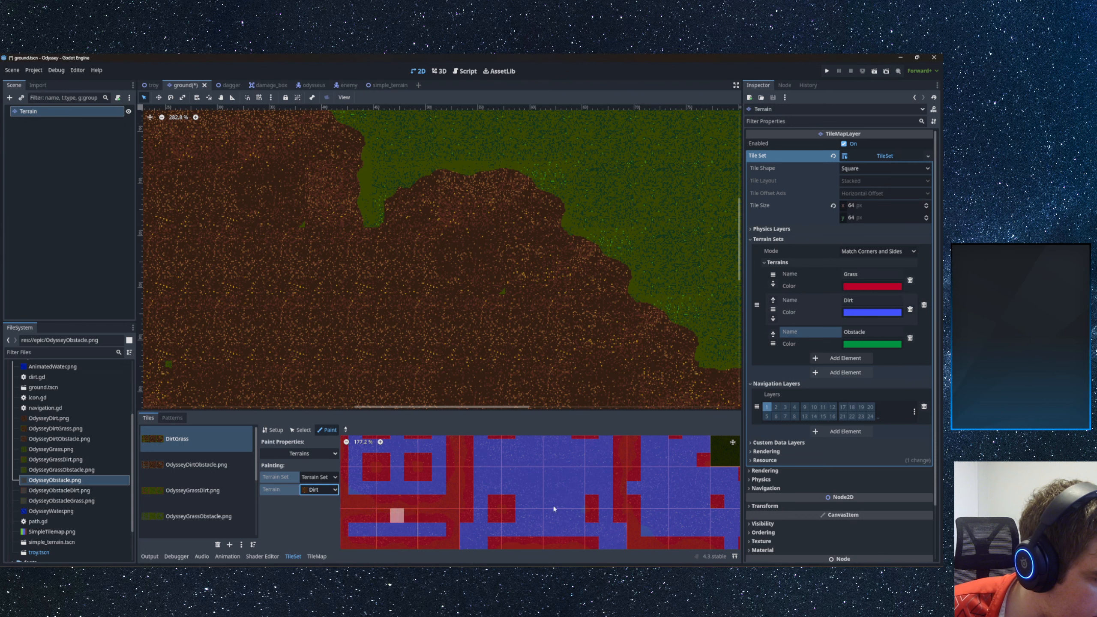
click(320, 490)
click(324, 515)
click(319, 490)
click(320, 503)
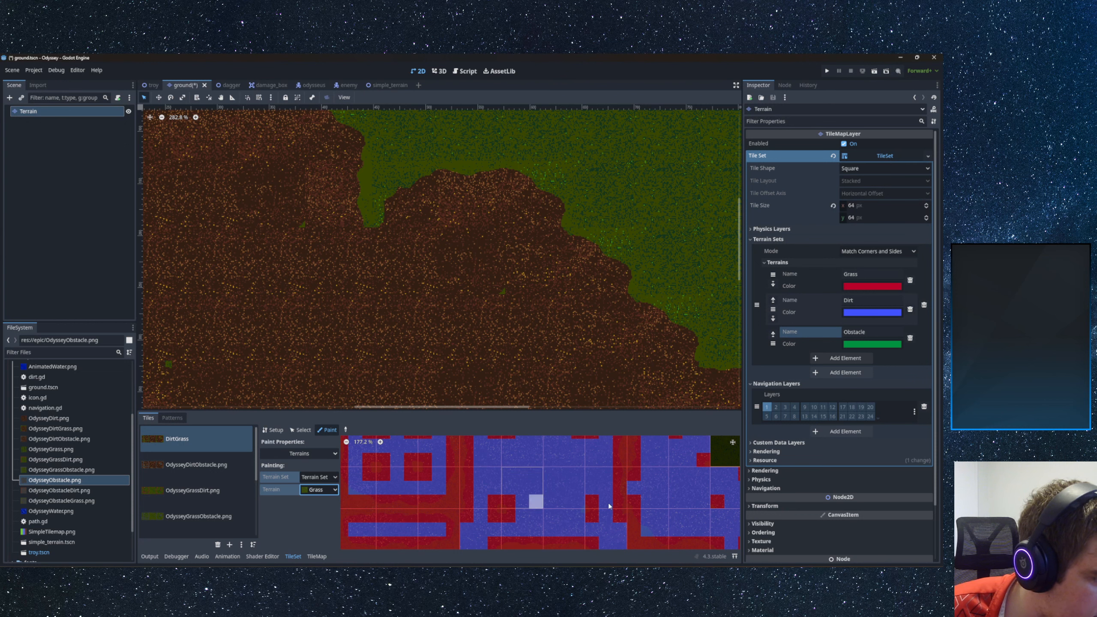
scroll(574, 506, down, 4)
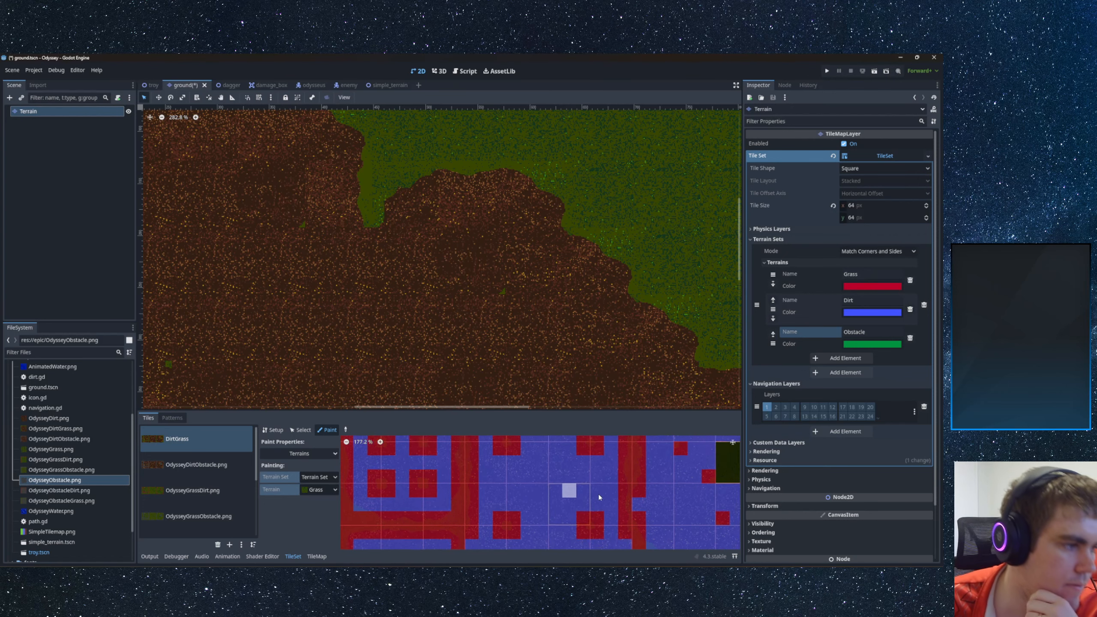
scroll(570, 490, down, 3)
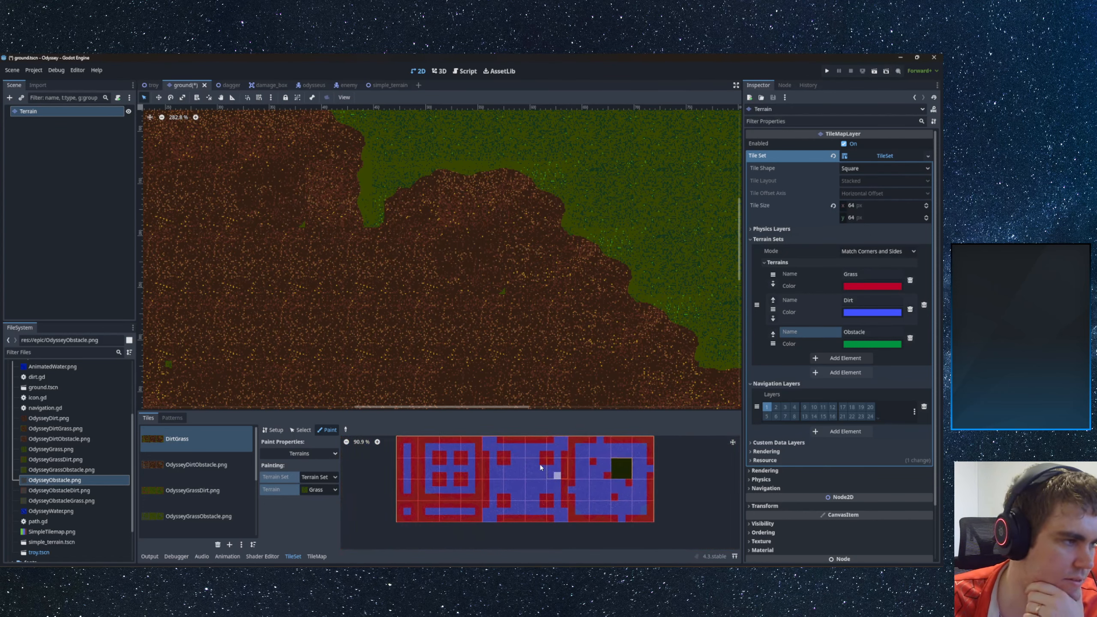
- Repaint interior cells of the dirt patch with the Dirt terrain and fill the grass notch in its upper edge
click(317, 557)
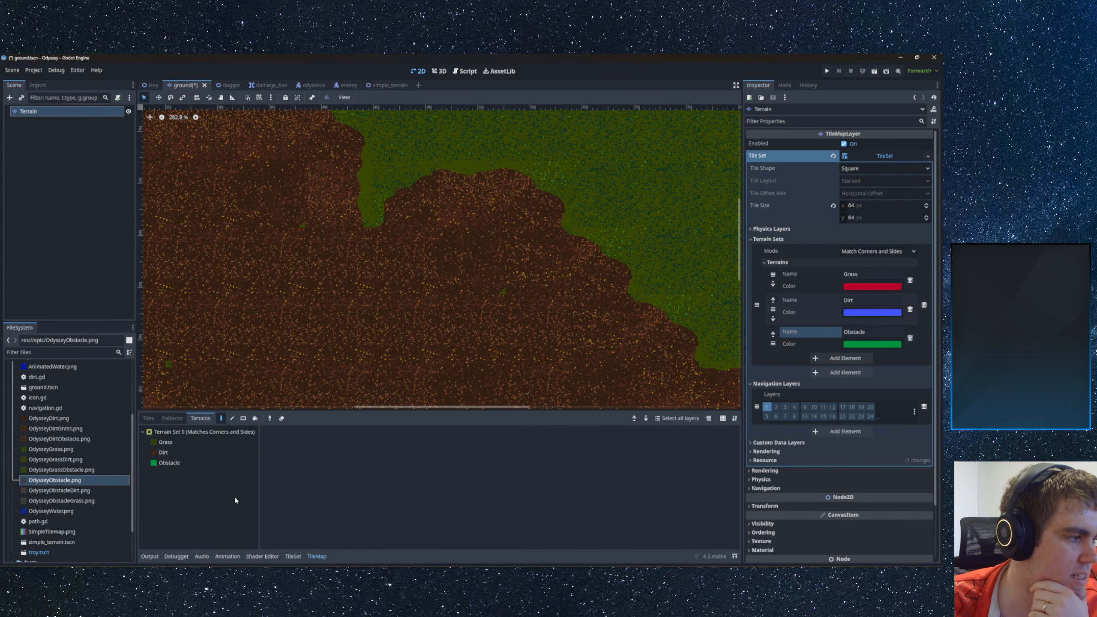
click(169, 453)
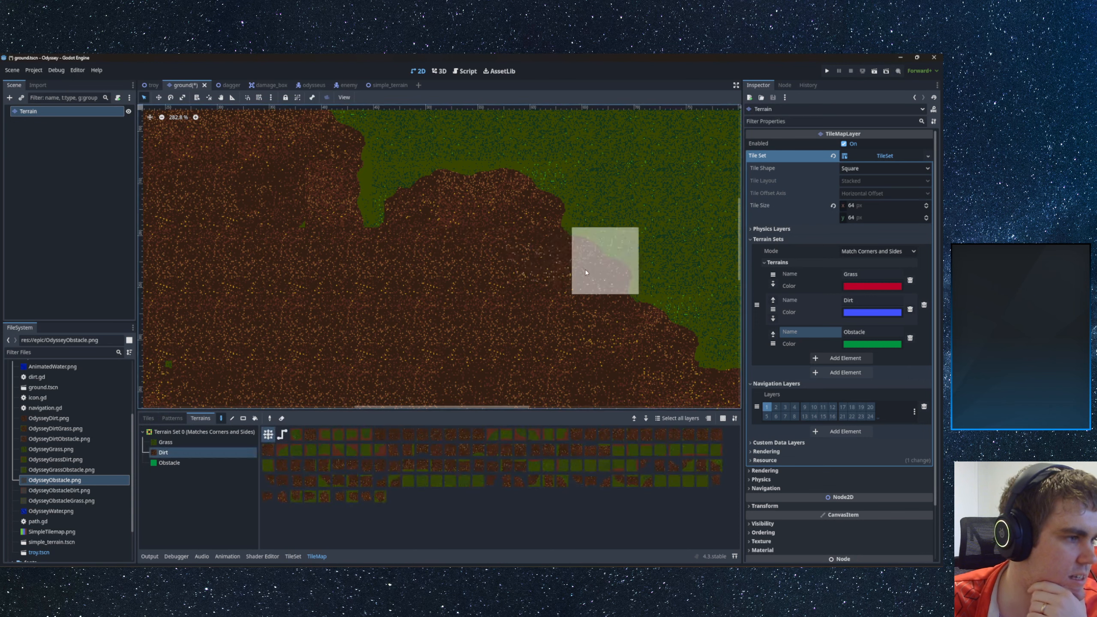
click(463, 271)
drag(463, 271, 434, 285)
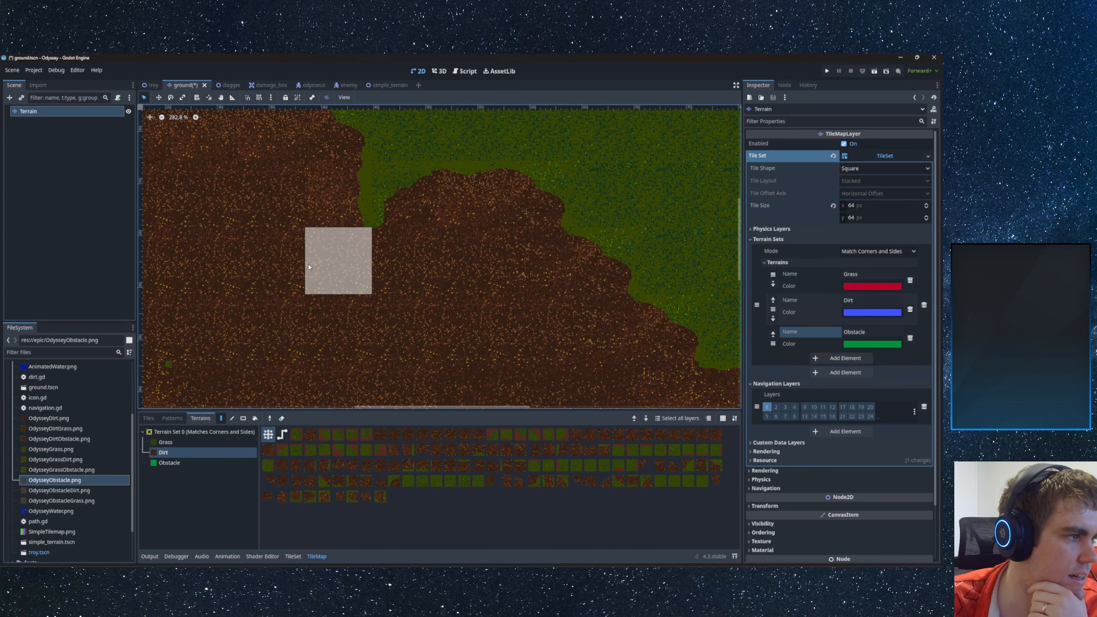
middle_drag(437, 264, 471, 336)
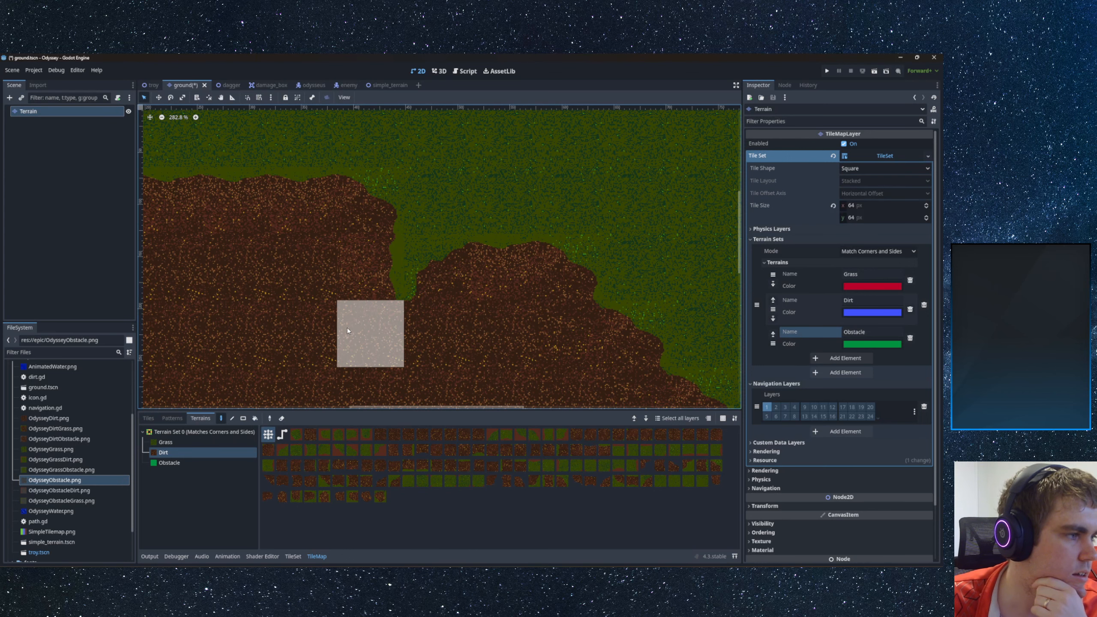
click(384, 273)
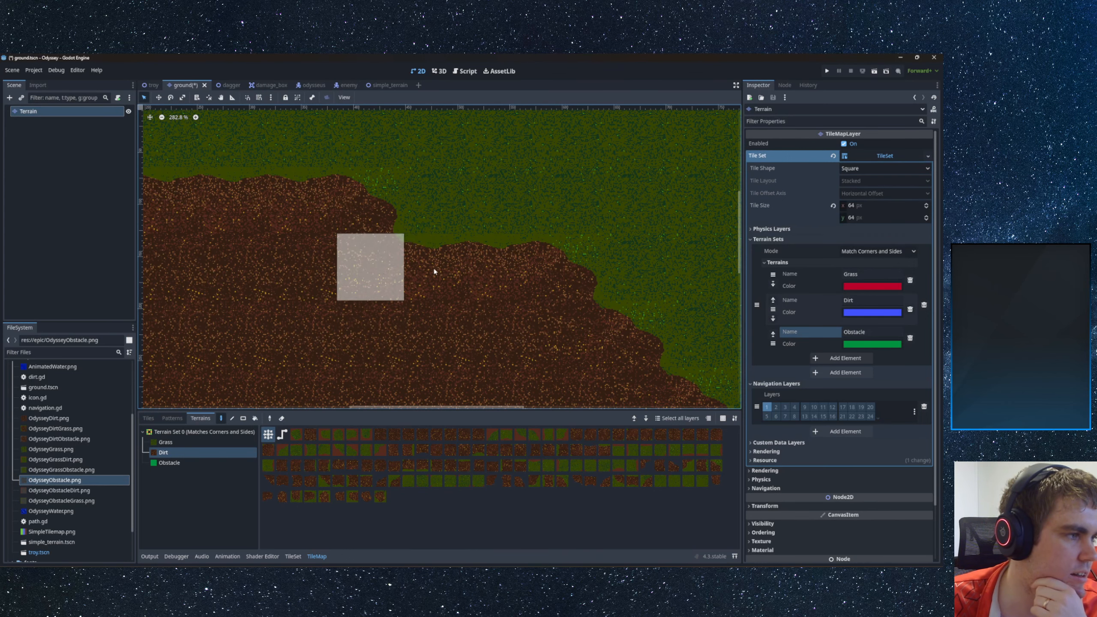
- Extend the dirt patch with a Dirt strip off its upper right side and broad strokes along its left and lower edges
scroll(430, 270, down, 3)
scroll(434, 270, down, 5)
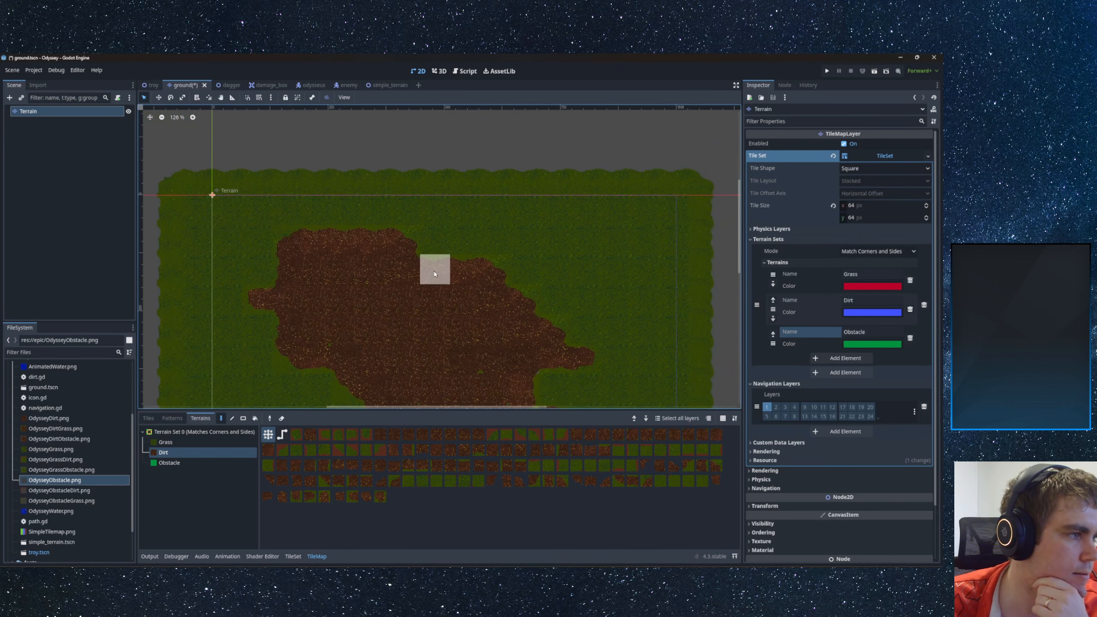
mouse_move(465, 264)
mouse_down()
mouse_move(611, 282)
mouse_move(584, 386)
mouse_up()
middle_drag(554, 318, 565, 147)
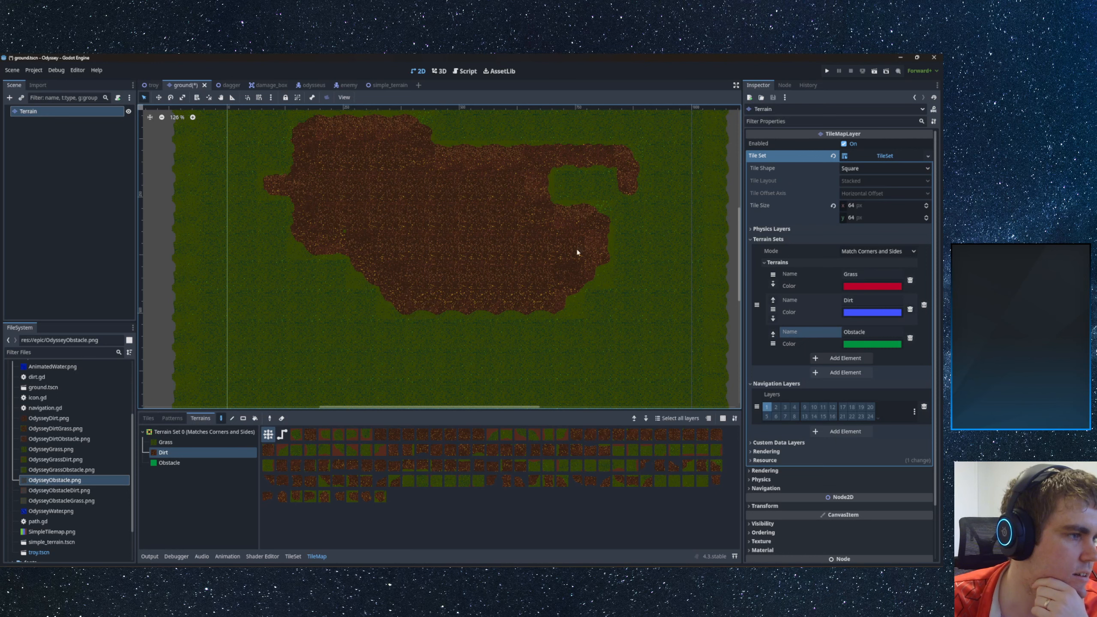
mouse_move(329, 228)
mouse_down()
mouse_move(370, 247)
mouse_move(298, 289)
mouse_move(412, 352)
mouse_move(457, 323)
mouse_move(403, 344)
mouse_move(551, 355)
mouse_move(582, 341)
mouse_move(620, 293)
mouse_up()
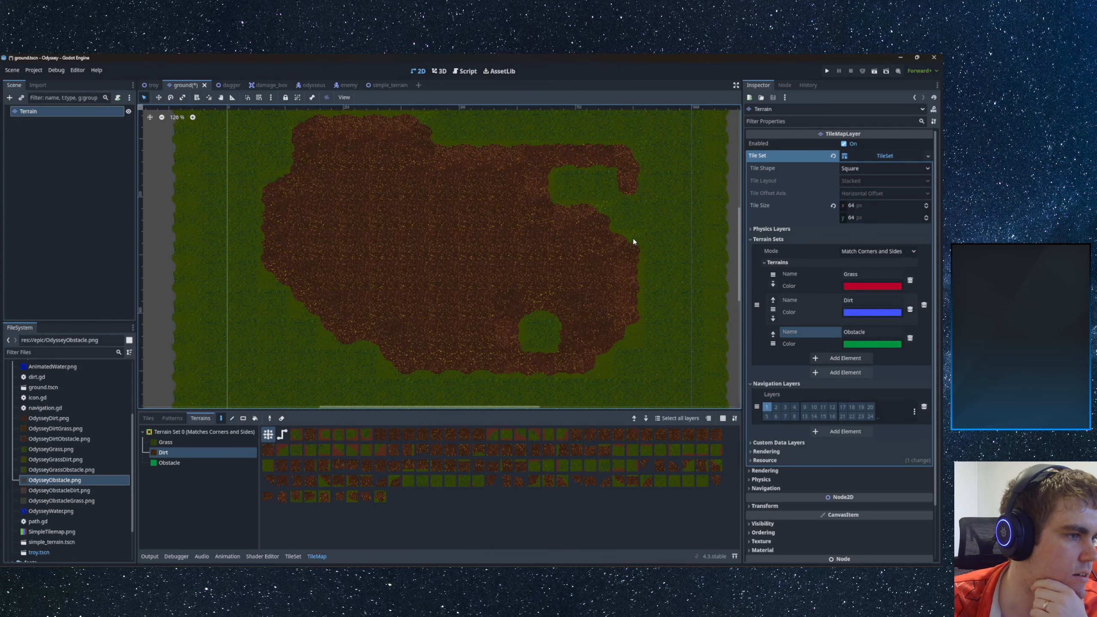
- Fill the grass pocket at the patch's upper right with Dirt and extend the patch's upper edge toward the map's top
drag(593, 185, 571, 182)
middle_drag(545, 216, 605, 264)
mouse_move(542, 184)
mouse_down()
mouse_move(537, 145)
mouse_move(606, 177)
mouse_up()
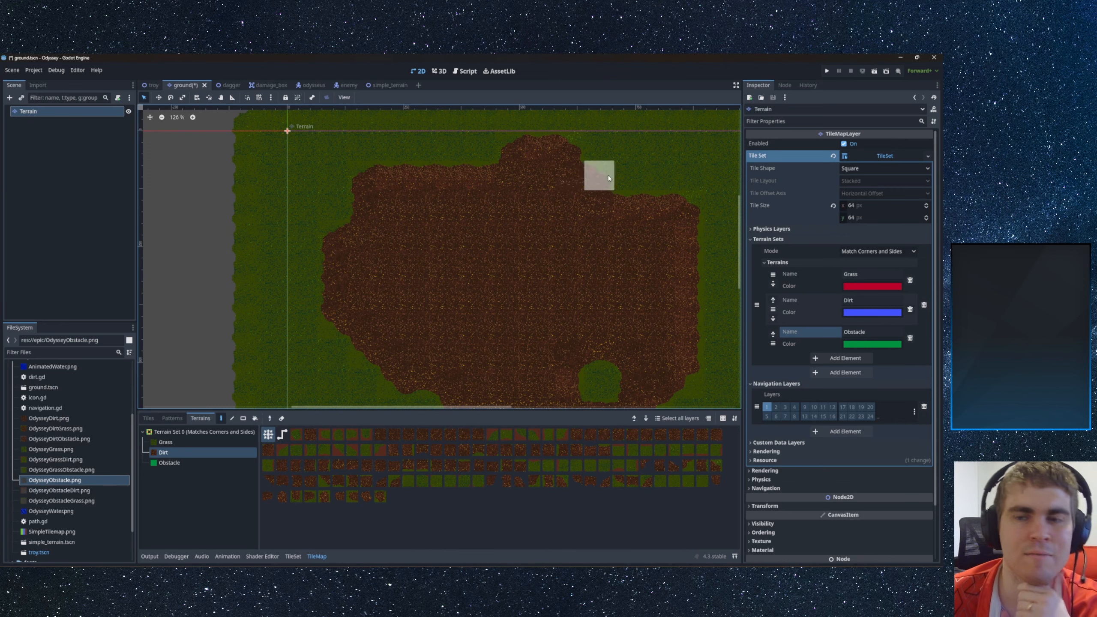
middle_drag(615, 174, 563, 224)
mouse_move(555, 199)
mouse_down()
mouse_move(631, 210)
mouse_move(566, 221)
mouse_move(610, 245)
mouse_up()
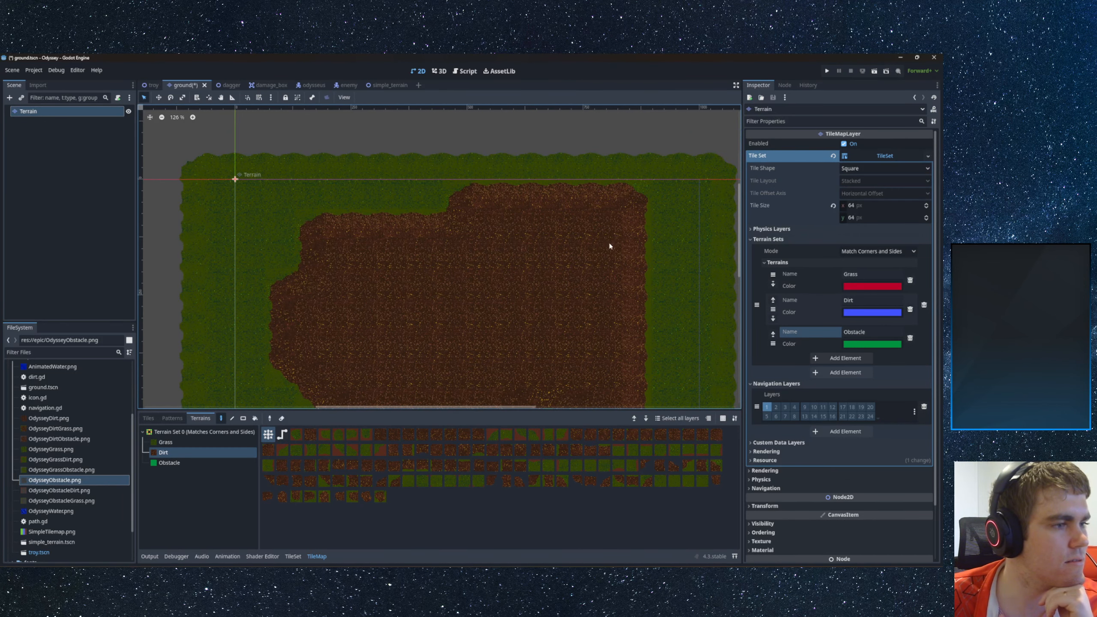
- Paint Dirt down the map's right side and continue it as a narrow path along the lower edge
middle_drag(610, 245, 417, 233)
drag(503, 197, 492, 310)
mouse_move(500, 336)
middle_down()
mouse_move(486, 317)
mouse_move(463, 131)
middle_up()
middle_drag(446, 202, 477, 253)
click(459, 206)
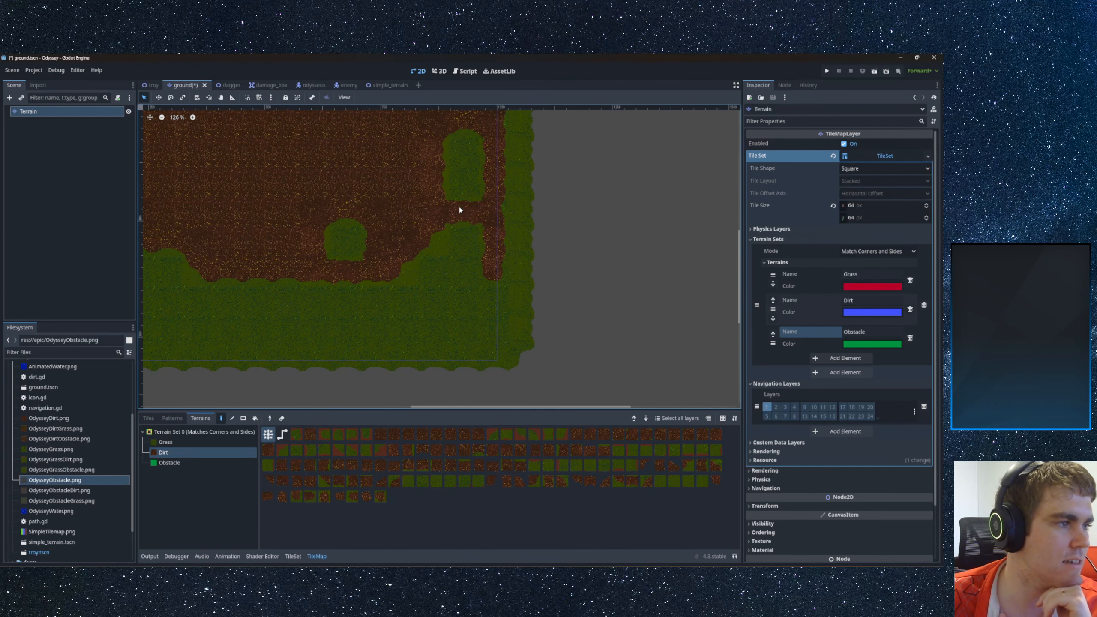
mouse_move(458, 203)
mouse_down()
mouse_move(468, 297)
mouse_move(391, 329)
mouse_up()
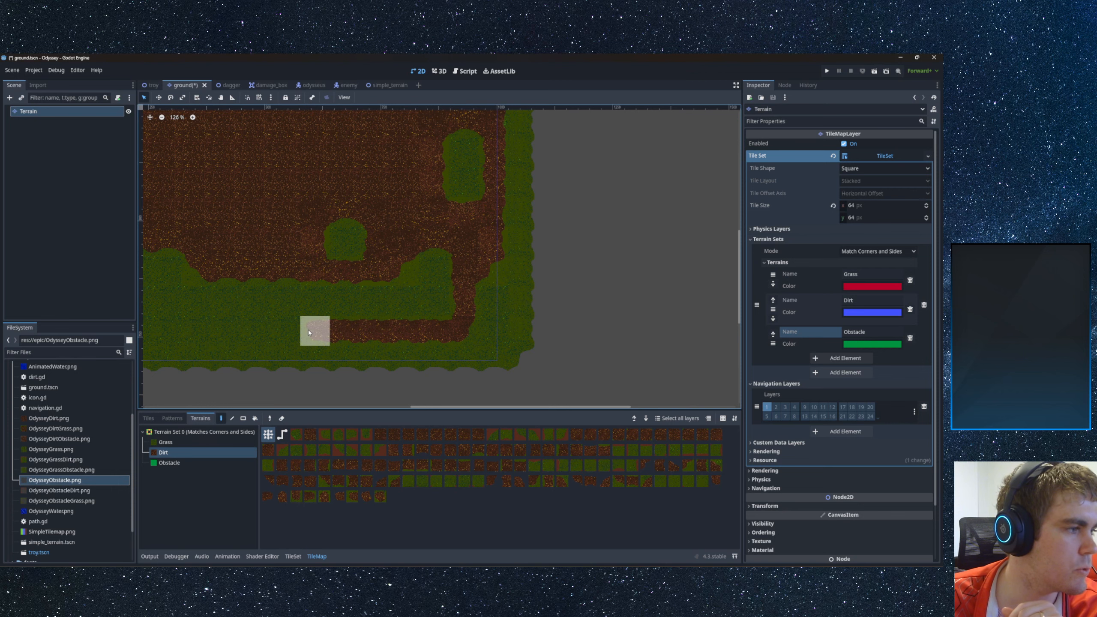
- Lengthen the lower dirt path, connect it to the main patch, and fill most of the grass between them with Dirt
middle_drag(309, 329, 533, 310)
drag(533, 310, 401, 312)
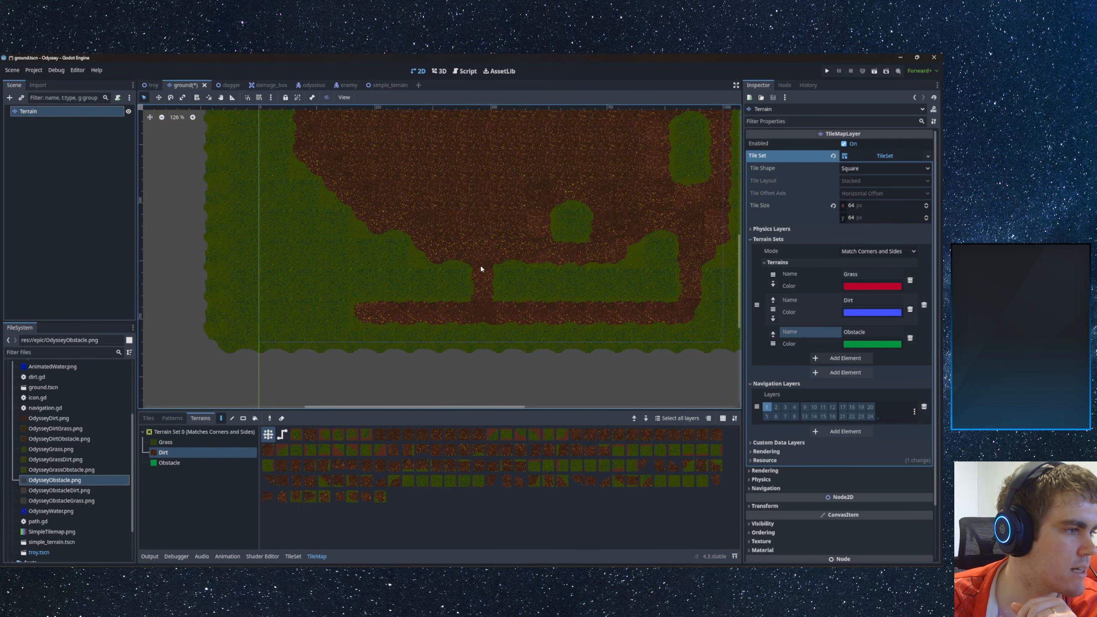
drag(481, 268, 571, 289)
middle_drag(610, 289, 553, 298)
drag(482, 290, 603, 292)
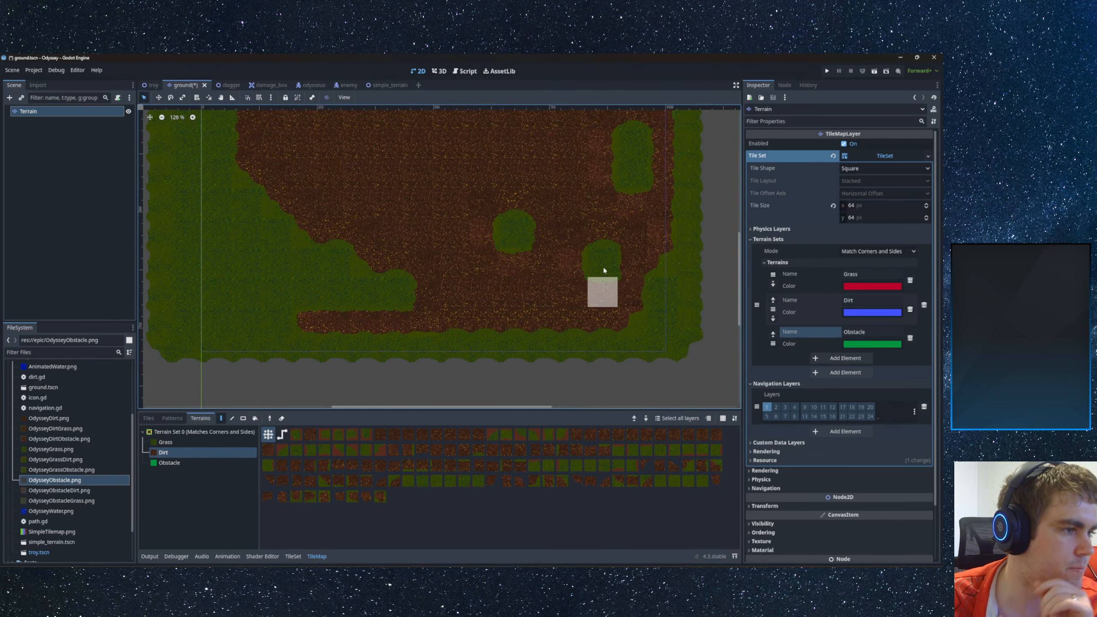
- Paint an irregular island of Grass terrain in the middle of the dirt patch and enlarge it upward
click(165, 442)
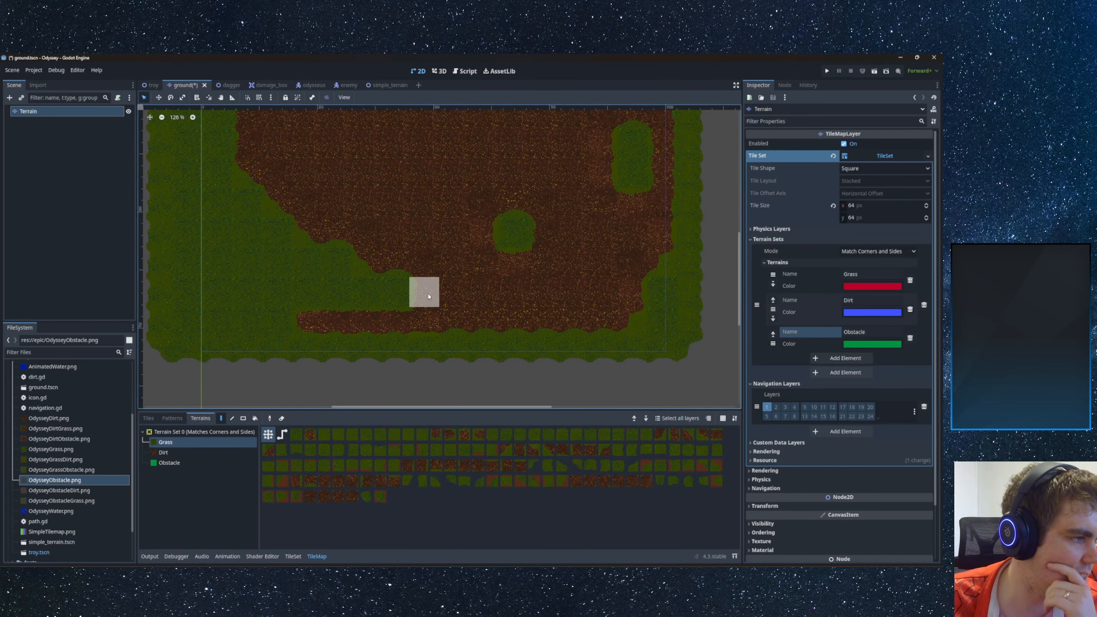
mouse_move(430, 188)
mouse_down()
mouse_move(336, 184)
mouse_move(437, 192)
mouse_up()
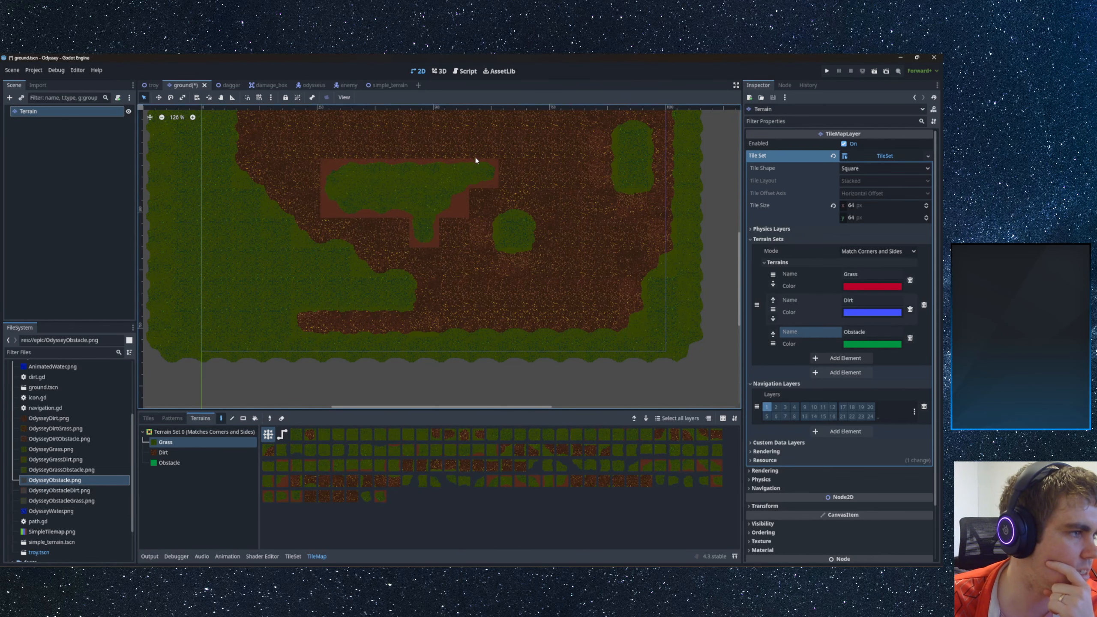
drag(475, 158, 512, 154)
middle_drag(511, 158, 561, 282)
drag(534, 273, 465, 262)
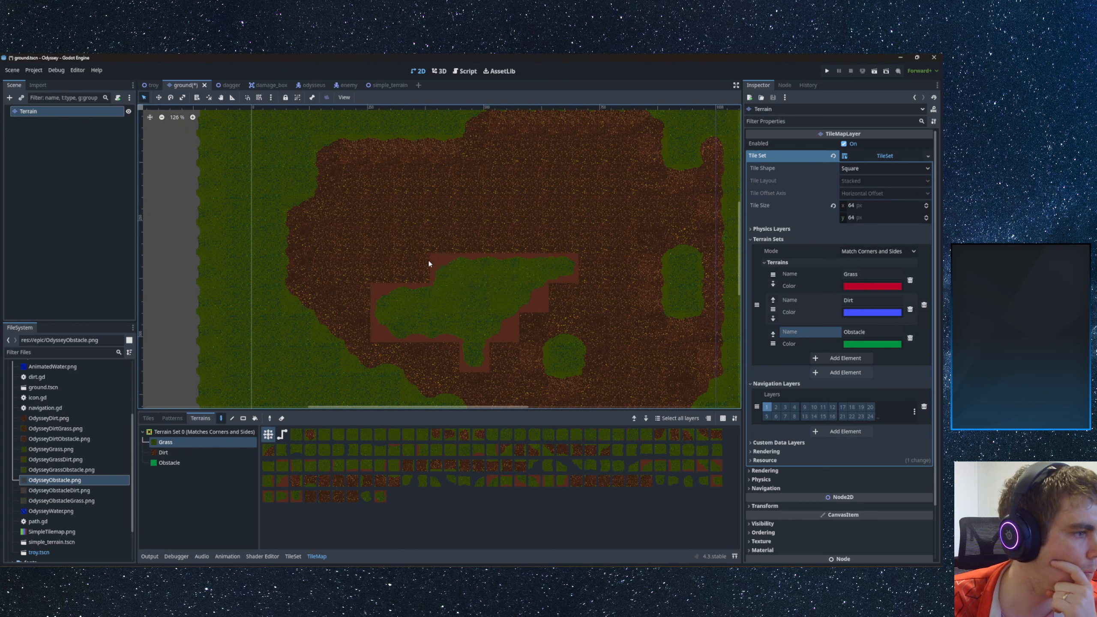
mouse_move(397, 267)
mouse_down()
mouse_move(425, 219)
mouse_move(460, 247)
mouse_up()
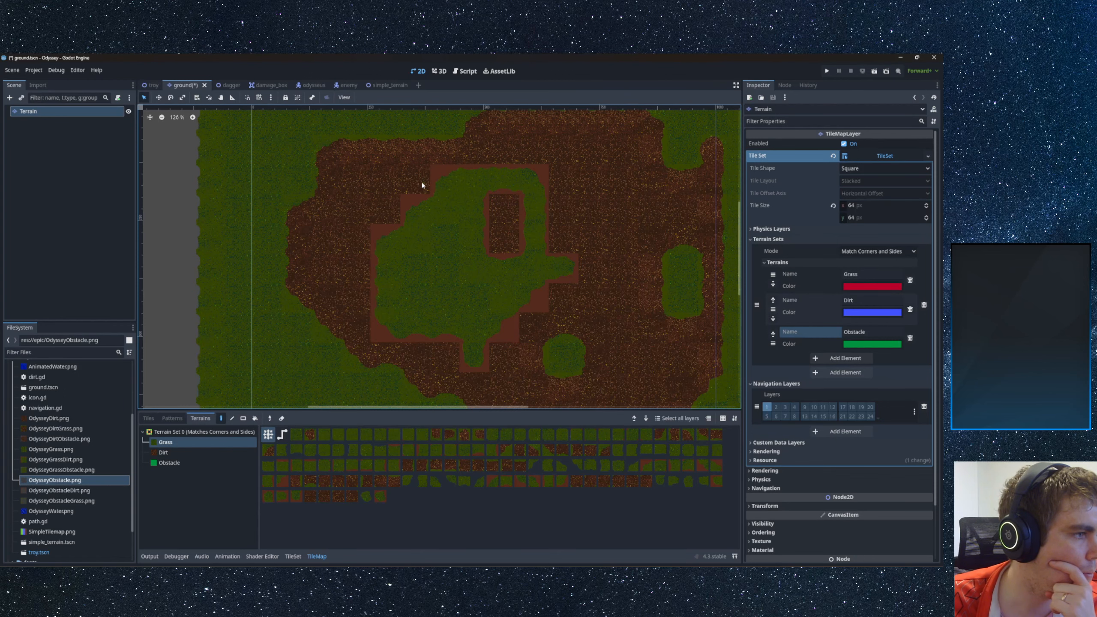
- Paint Grass over the upper and left parts of the dirt patch to join the island with the surrounding grass
mouse_move(361, 198)
mouse_down()
mouse_move(412, 196)
mouse_move(336, 326)
mouse_move(569, 343)
mouse_move(517, 287)
mouse_move(531, 193)
mouse_up()
mouse_move(563, 215)
middle_down()
mouse_move(502, 276)
mouse_move(471, 242)
middle_up()
mouse_move(471, 234)
mouse_down()
mouse_move(419, 238)
mouse_move(566, 235)
mouse_move(422, 237)
mouse_move(237, 264)
mouse_move(276, 236)
mouse_up()
middle_drag(276, 296, 336, 172)
mouse_move(309, 209)
mouse_down()
mouse_move(350, 161)
mouse_move(399, 318)
mouse_move(425, 320)
mouse_up()
scroll(371, 262, down, 3)
scroll(369, 260, down, 1)
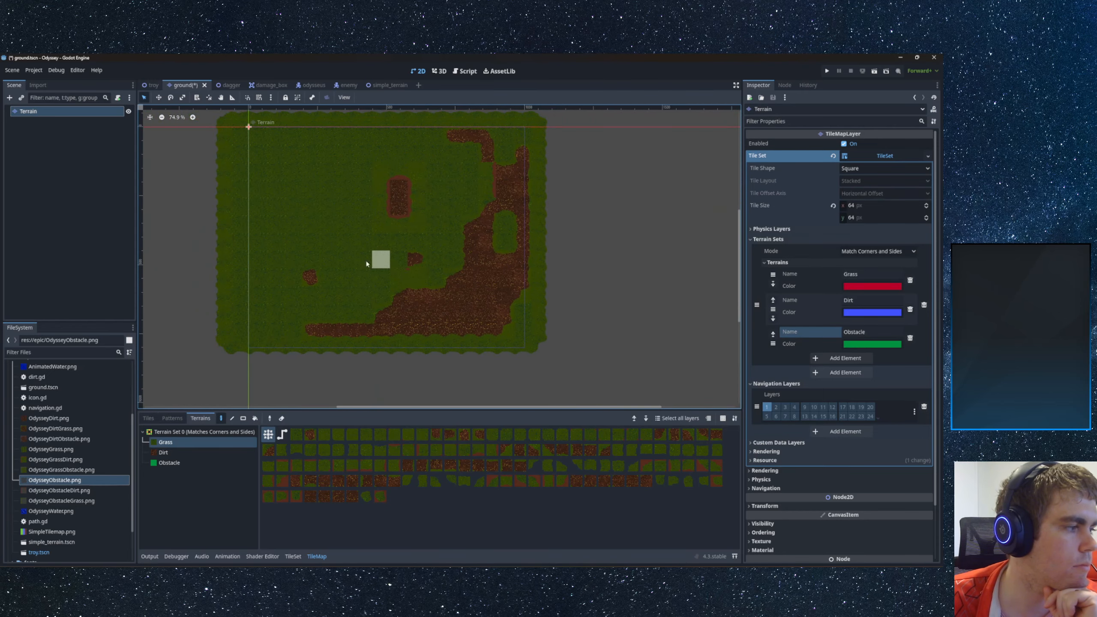
- Cover the remaining dirt with a rectangle of Grass terrain and enlarge the grass area well beyond the existing map
middle_drag(368, 260, 442, 315)
key(r)
mouse_move(312, 184)
mouse_down()
mouse_move(604, 409)
mouse_move(605, 397)
mouse_up()
scroll(455, 247, down, 2)
scroll(455, 250, down, 6)
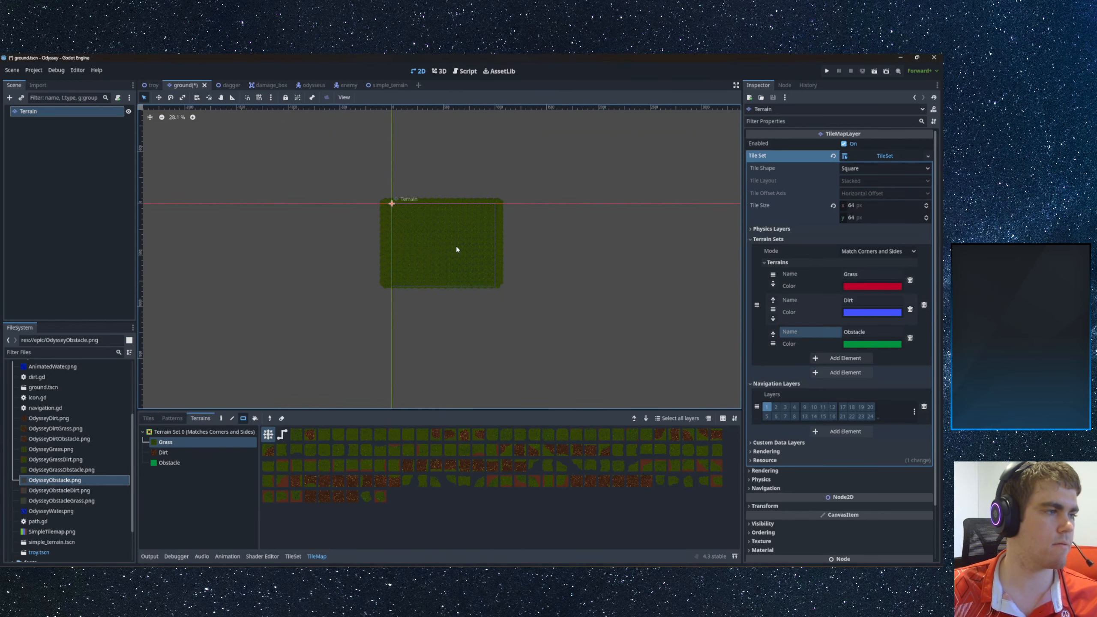
drag(324, 130, 643, 381)
drag(578, 337, 577, 338)
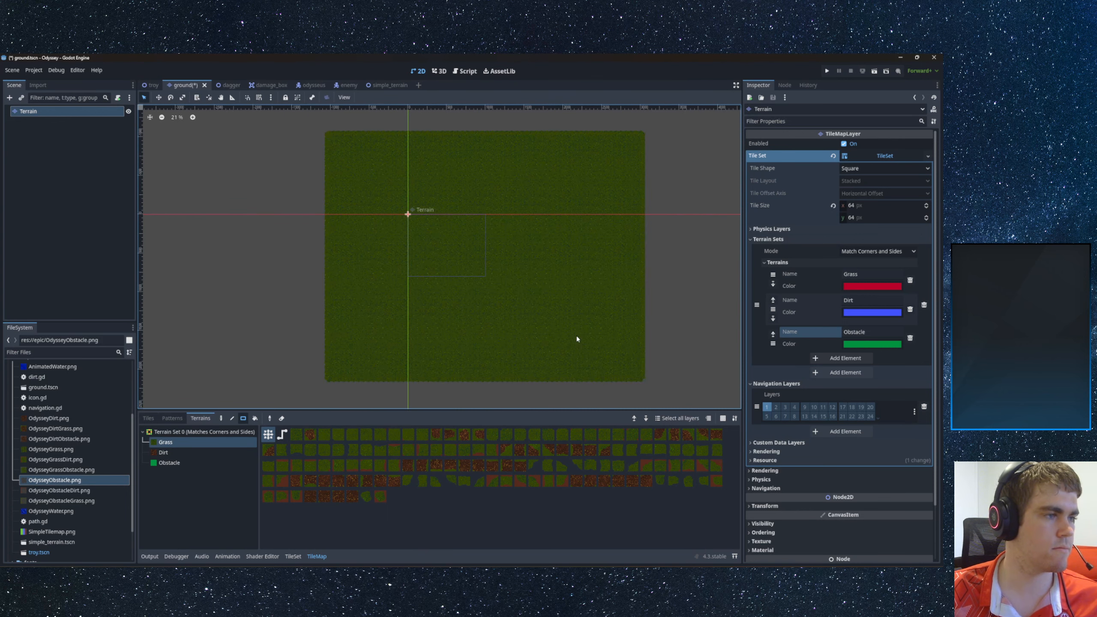
- Fill a still larger rectangle around the map with the Grass terrain to widen the ground on all sides
scroll(482, 291, up, 6)
scroll(481, 288, up, 16)
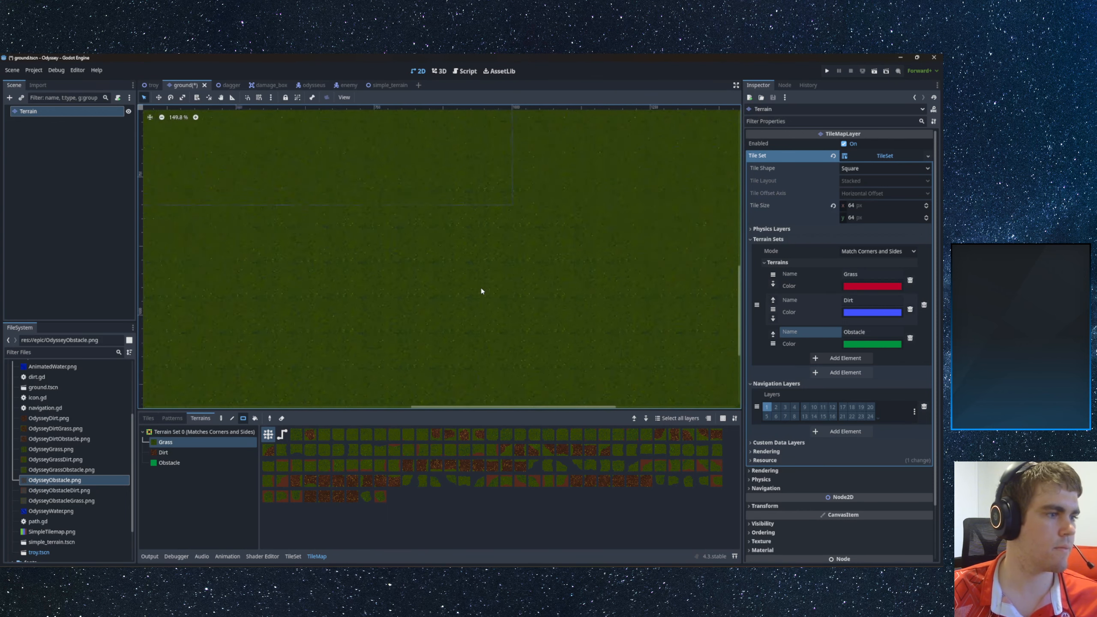
scroll(481, 288, down, 18)
middle_drag(451, 294, 490, 279)
scroll(425, 265, down, 6)
scroll(424, 268, down, 4)
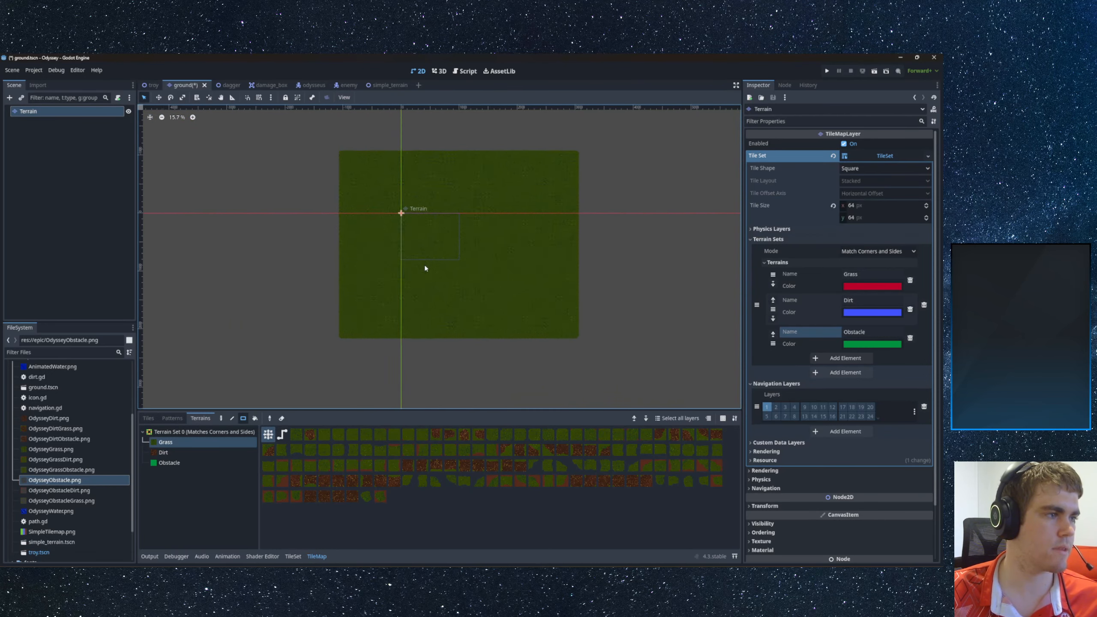
drag(279, 126, 687, 388)
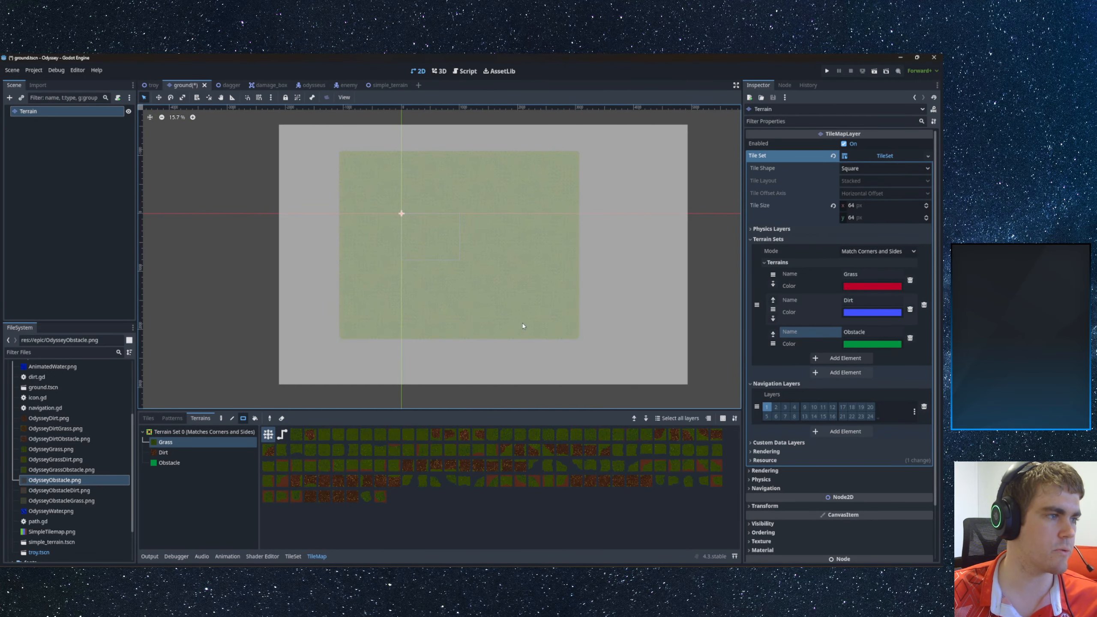
mouse_move(320, 173)
mouse_down()
mouse_move(278, 142)
mouse_move(654, 364)
mouse_up()
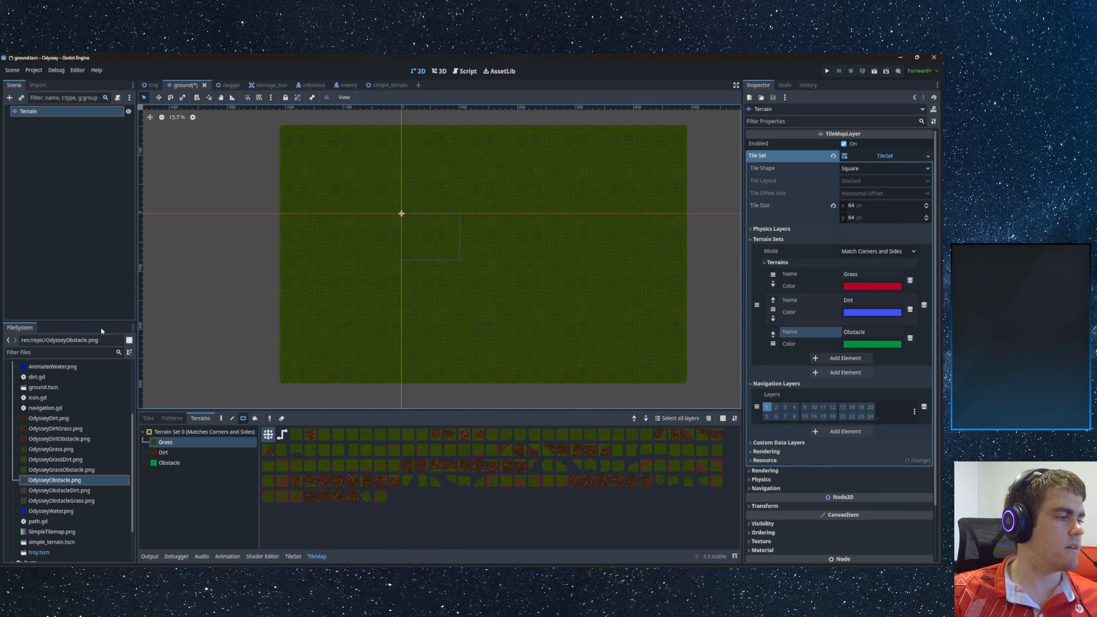
- Assign Terrain Set 0 to all tiles of the OdysseyDirtObstacle.png atlas in the TileSet editor
click(168, 463)
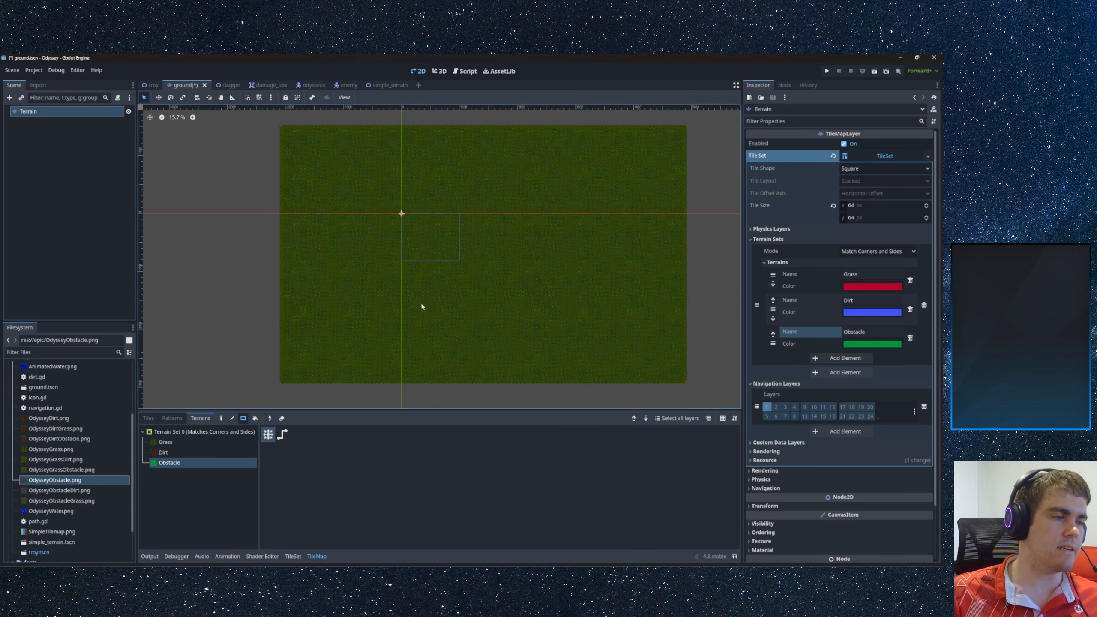
scroll(436, 282, up, 3)
click(293, 557)
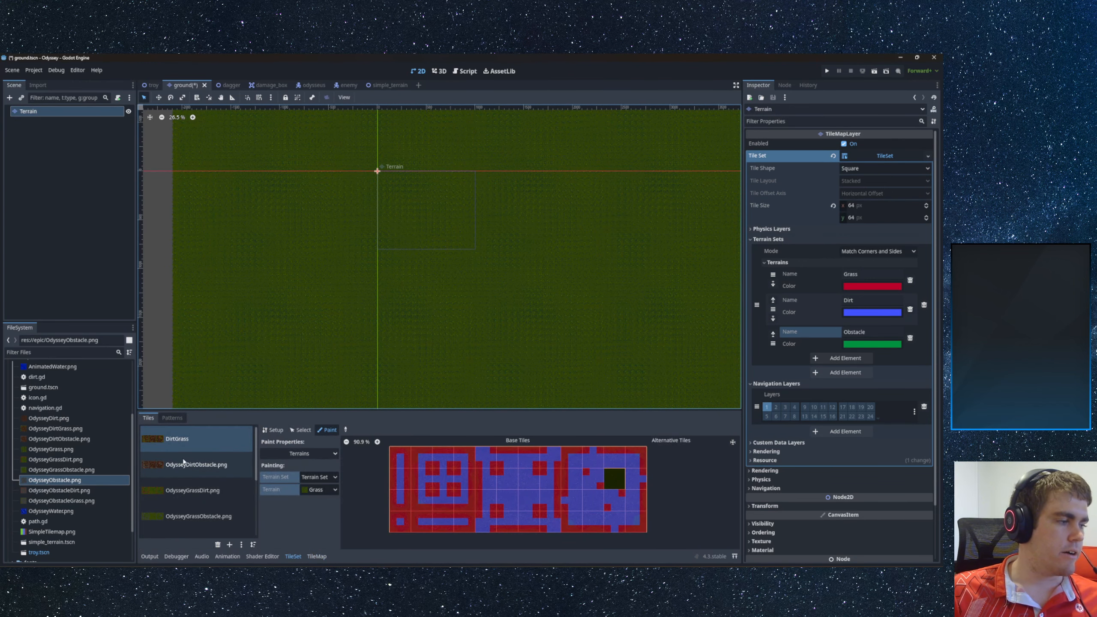
scroll(187, 459, down, 3)
scroll(207, 458, up, 3)
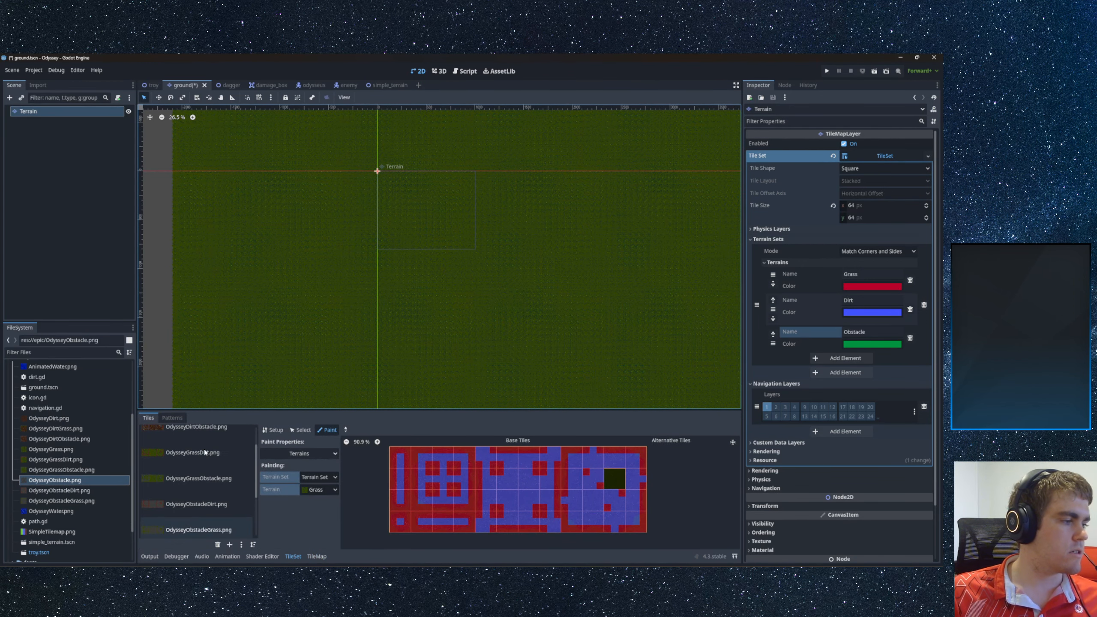
click(198, 466)
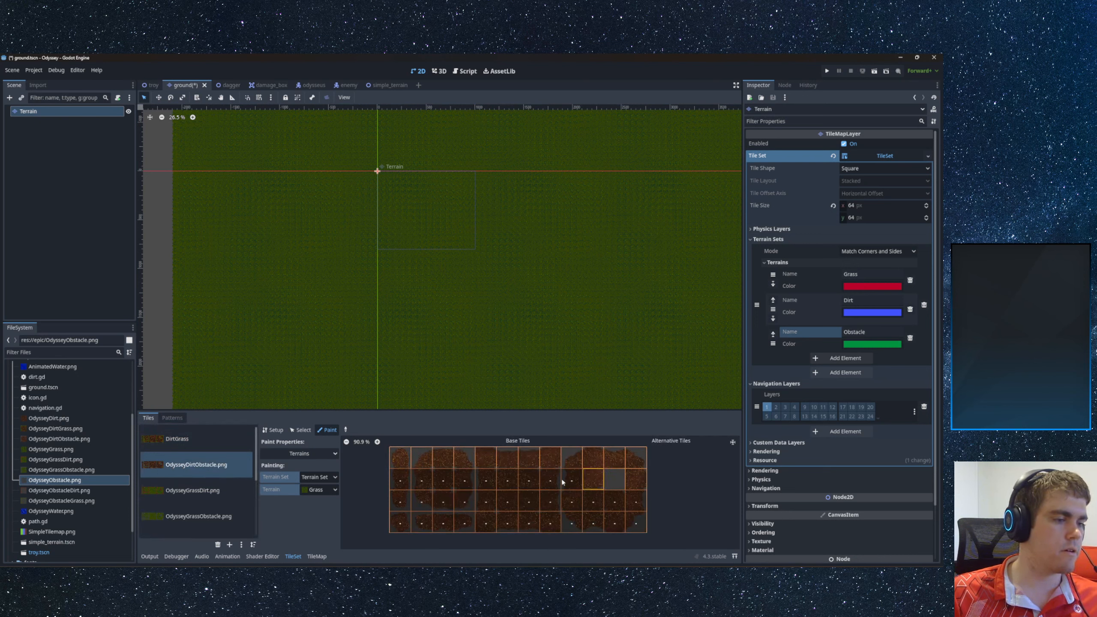
mouse_move(562, 483)
mouse_down()
mouse_move(387, 498)
mouse_move(637, 513)
mouse_move(505, 524)
mouse_move(400, 518)
mouse_up()
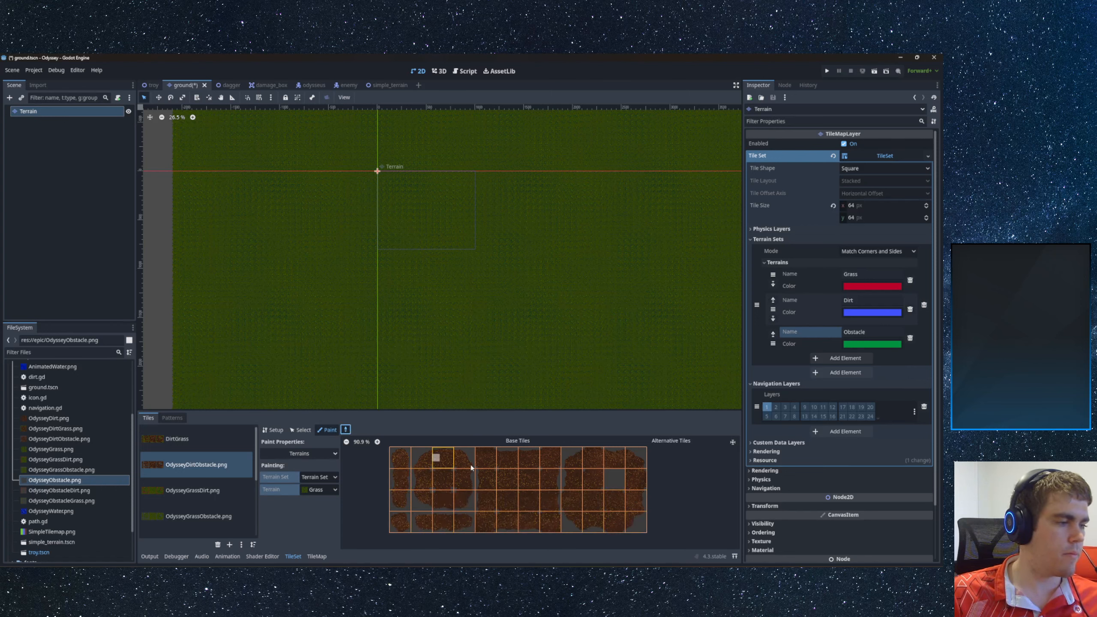
- Remove the empty tile in the last block of the OdysseyDirtObstacle.png atlas and return to terrain painting
click(271, 430)
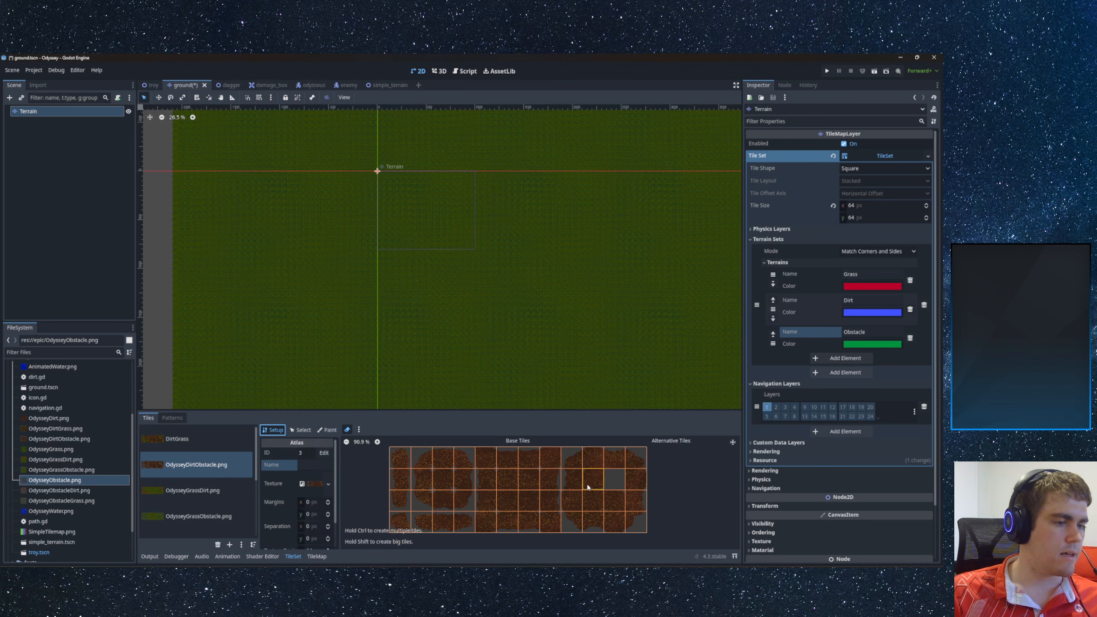
click(608, 483)
click(330, 430)
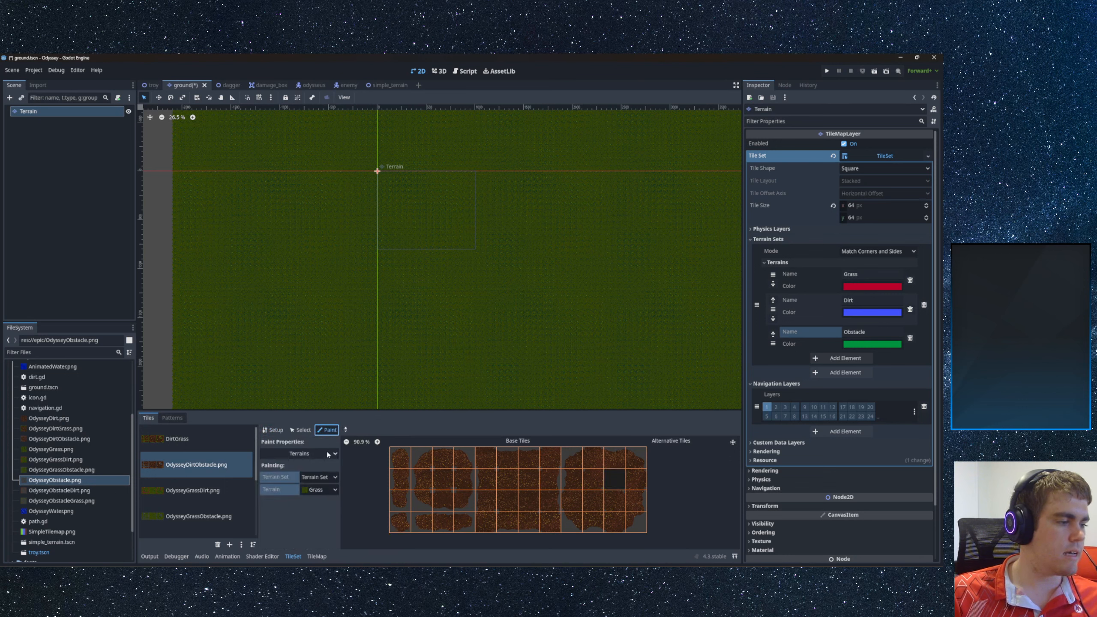
- Paint Dirt terrain along the atlas's single-width tiles: the first column and the separate bottom row
click(323, 490)
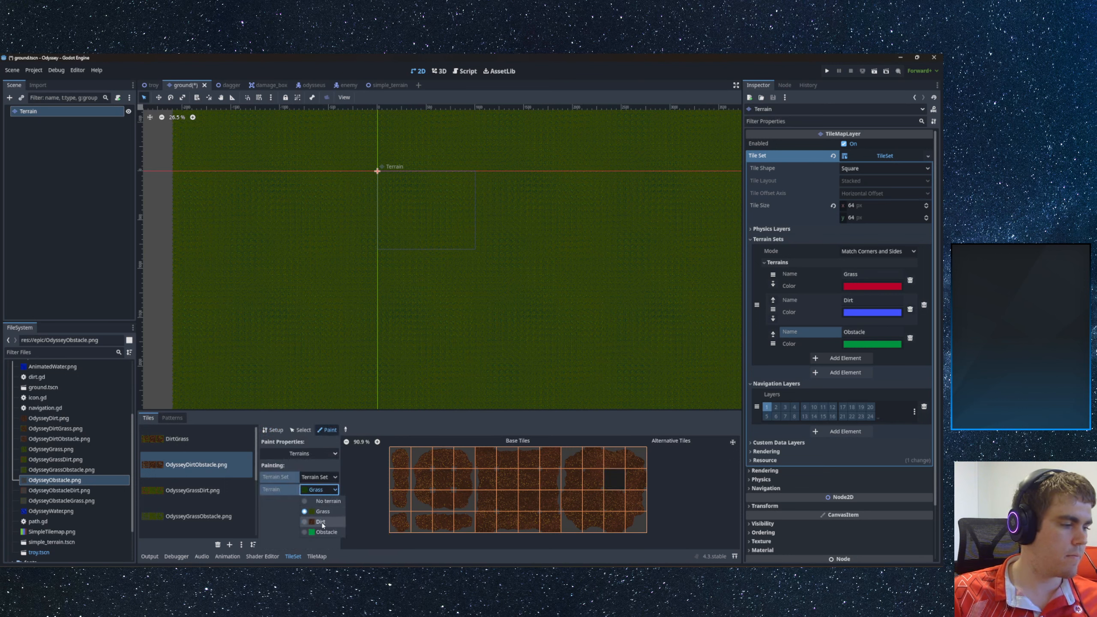
click(322, 522)
drag(400, 456, 401, 498)
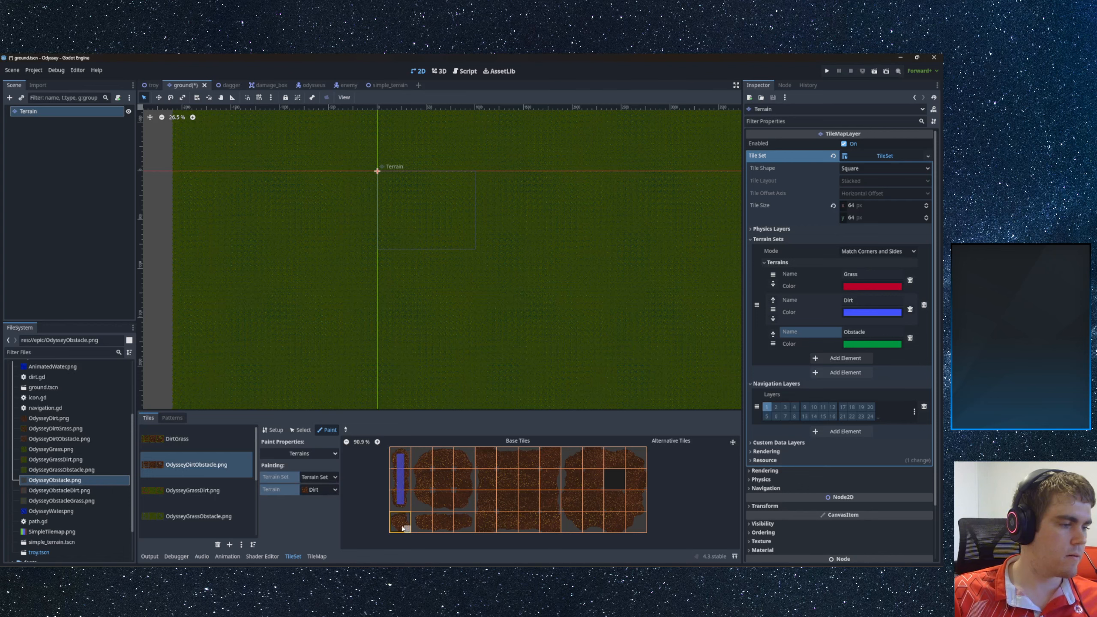
click(427, 525)
drag(424, 525, 462, 525)
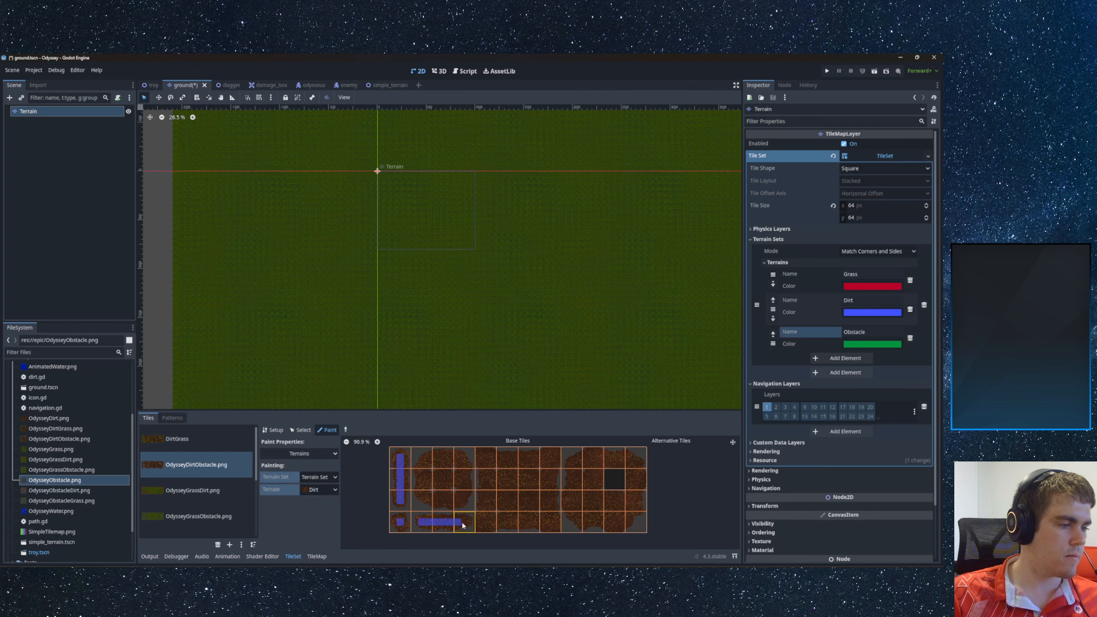
- Paint Dirt on the centres and connecting sides of the atlas's 3×3 block, leaving the inner corner bits unpainted
scroll(449, 492, up, 5)
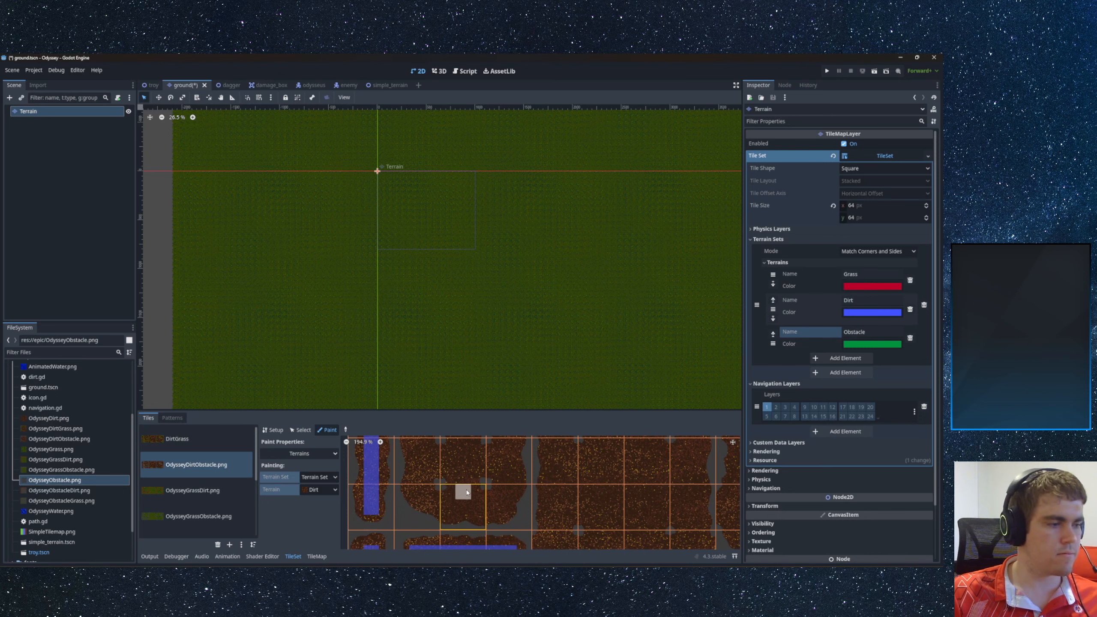
mouse_move(376, 487)
mouse_down()
mouse_move(466, 487)
mouse_move(435, 495)
mouse_up()
middle_drag(435, 495, 445, 542)
drag(431, 445, 432, 526)
middle_drag(420, 493, 427, 495)
mouse_move(388, 449)
mouse_down()
mouse_move(483, 450)
mouse_move(483, 519)
mouse_move(463, 498)
mouse_move(394, 491)
mouse_up()
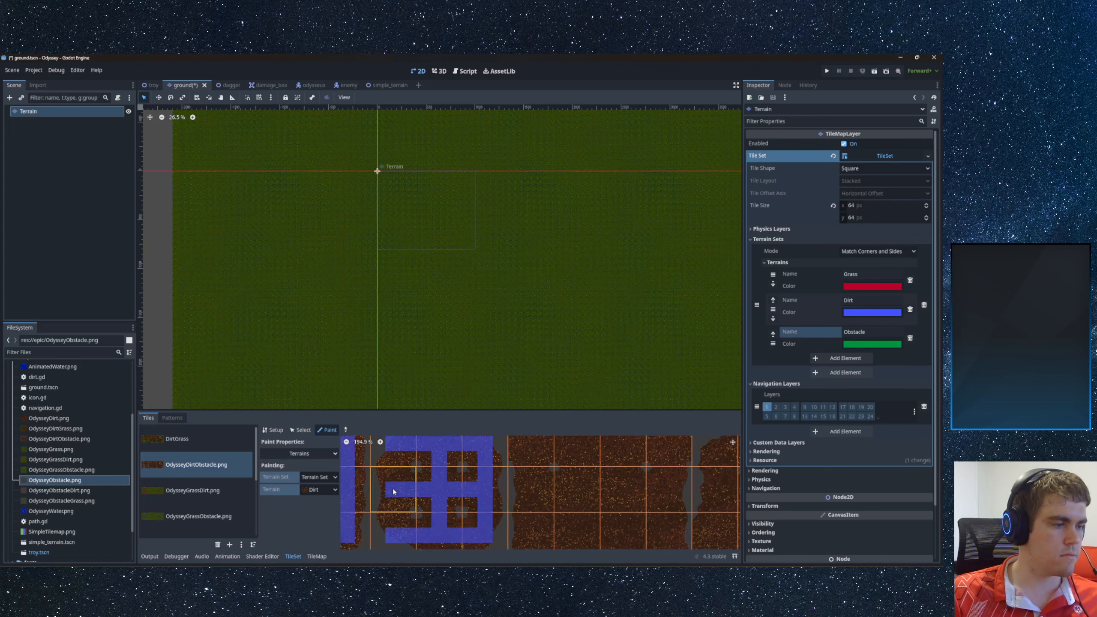
- Paint Dirt across the interior of the middle 4×4 block, leaving the corner bits around its four inner junctions unpainted
scroll(444, 497, down, 4)
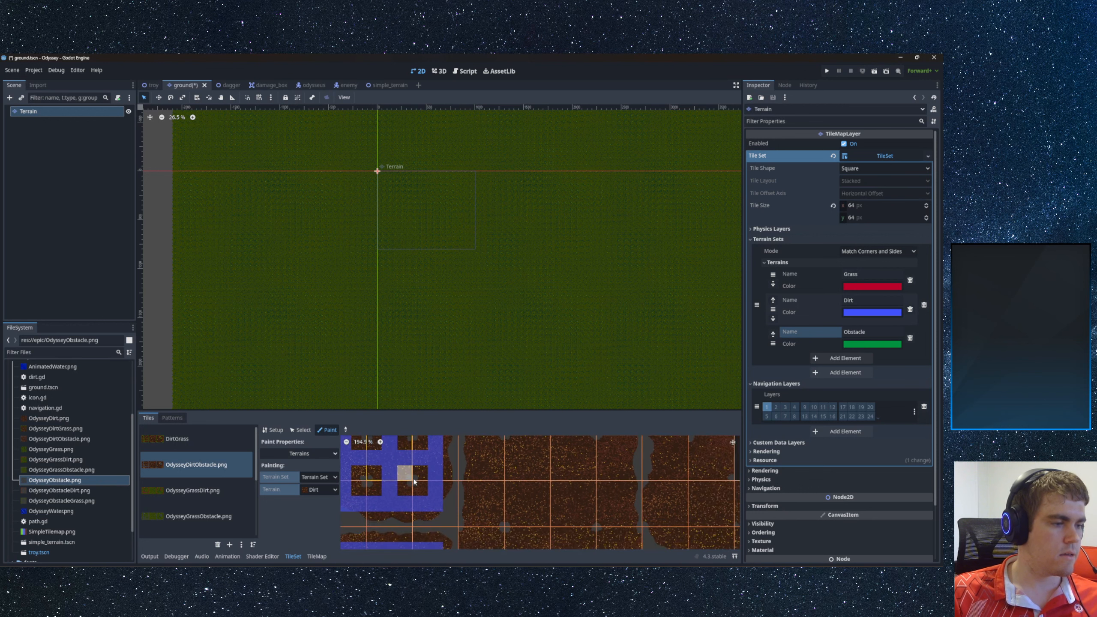
scroll(454, 484, down, 2)
mouse_move(448, 469)
mouse_down()
mouse_move(449, 537)
mouse_move(513, 535)
mouse_move(512, 471)
mouse_move(449, 471)
mouse_up()
scroll(490, 488, up, 3)
mouse_move(504, 499)
middle_down()
mouse_move(441, 475)
mouse_move(454, 479)
middle_up()
right_click(477, 447)
mouse_move(474, 481)
mouse_down()
mouse_move(387, 476)
mouse_move(386, 493)
mouse_move(490, 501)
mouse_move(376, 512)
mouse_move(483, 523)
mouse_up()
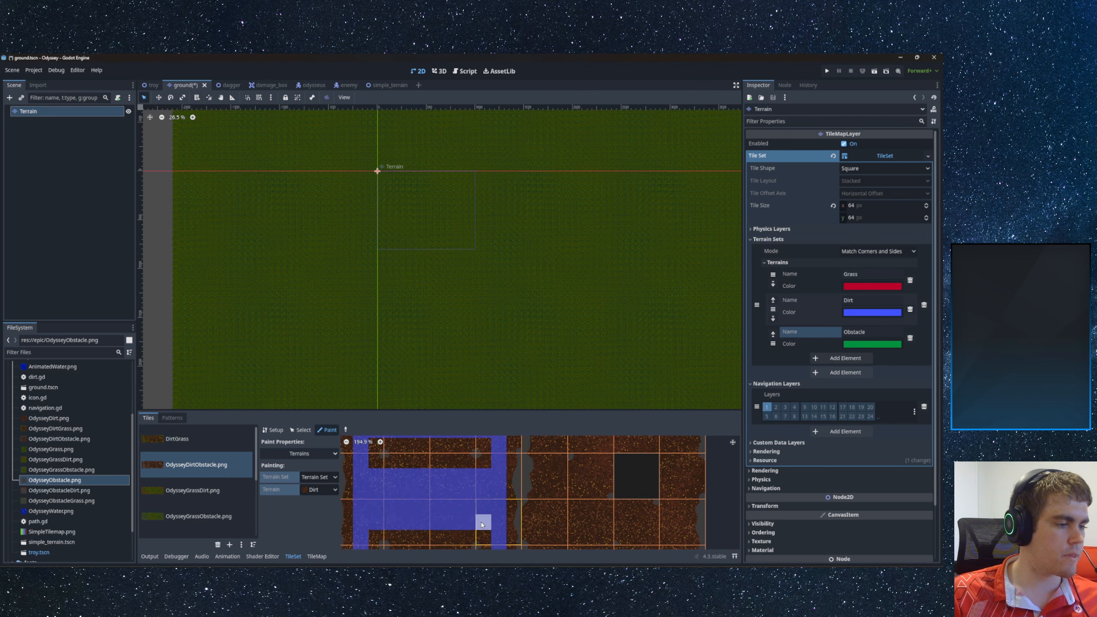
mouse_move(423, 479)
middle_down()
mouse_move(426, 494)
mouse_move(426, 482)
middle_up()
mouse_move(411, 449)
mouse_down()
mouse_move(443, 471)
mouse_move(455, 448)
mouse_up()
middle_drag(426, 495, 427, 433)
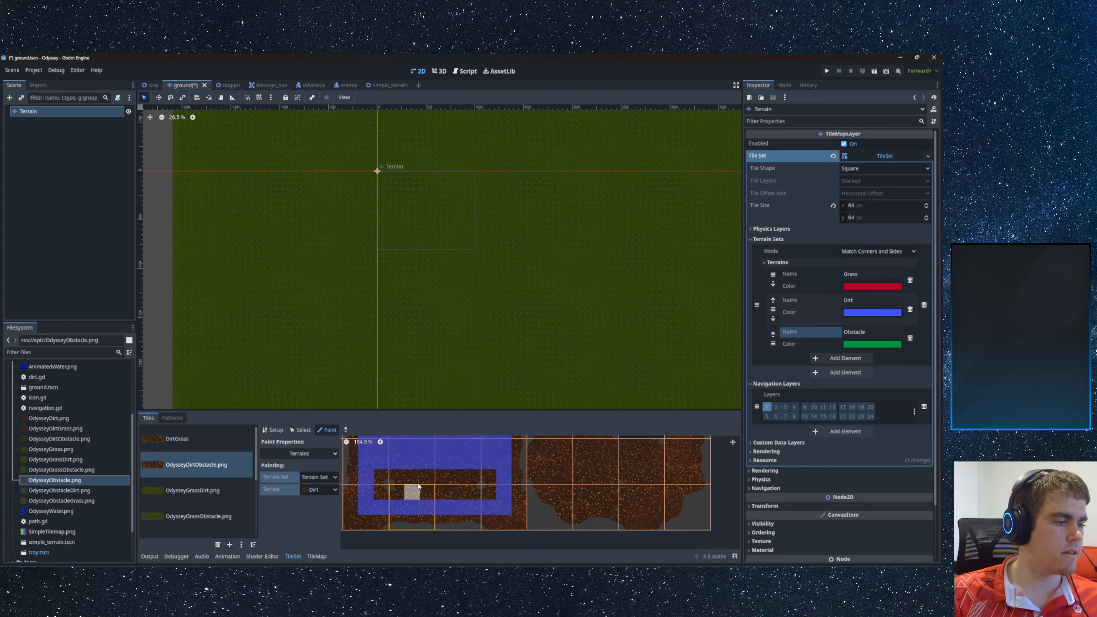
mouse_move(413, 473)
mouse_down()
mouse_move(419, 498)
mouse_move(447, 479)
mouse_move(457, 493)
mouse_up()
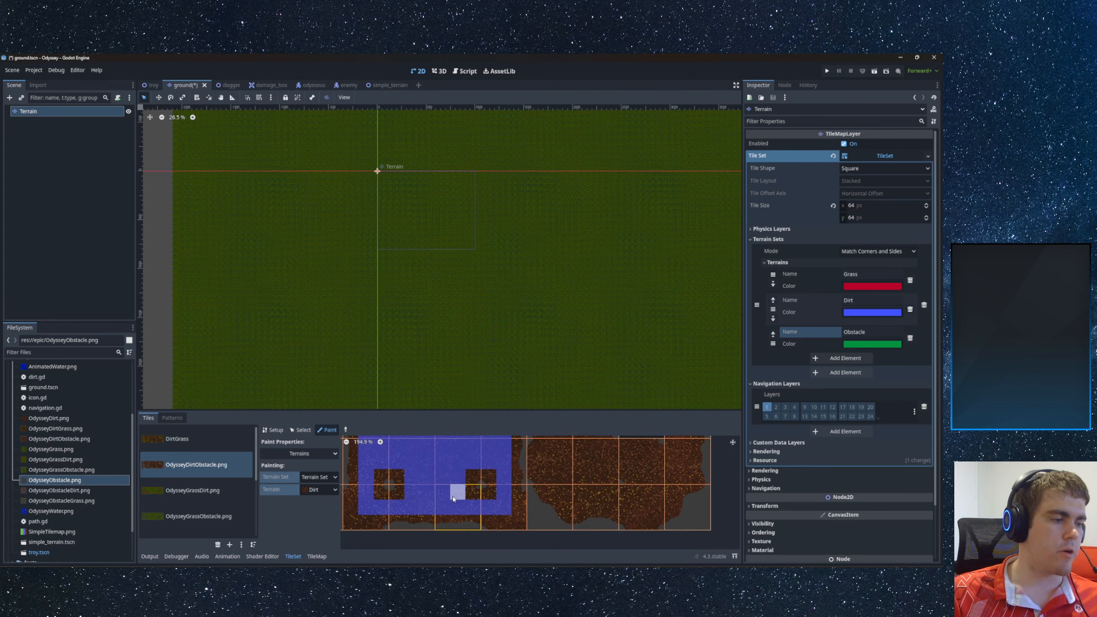
- Extend the Dirt terrain to the connecting bits at the outer corners of the middle 4×4 block
middle_drag(414, 492, 432, 500)
scroll(434, 480, down, 4)
scroll(435, 481, down, 4)
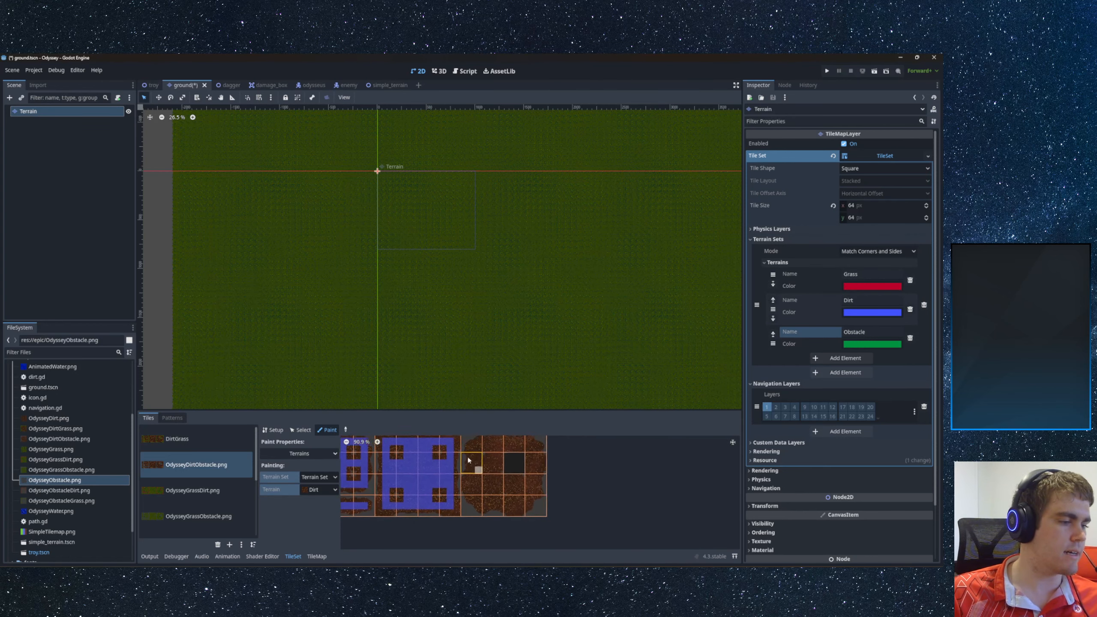
scroll(447, 497, up, 5)
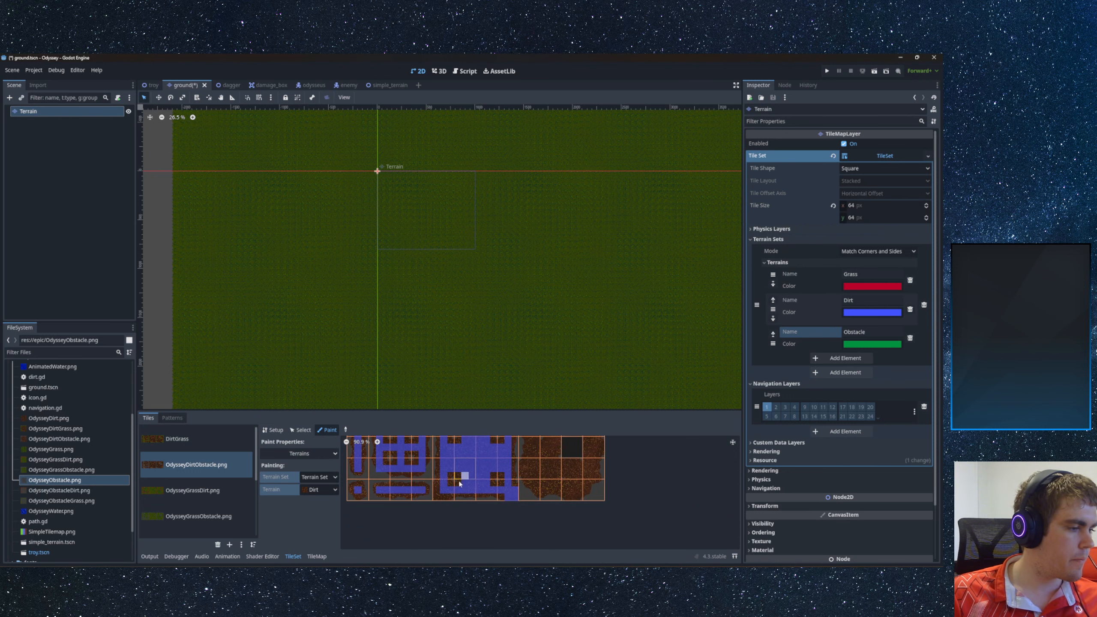
middle_drag(451, 477, 440, 519)
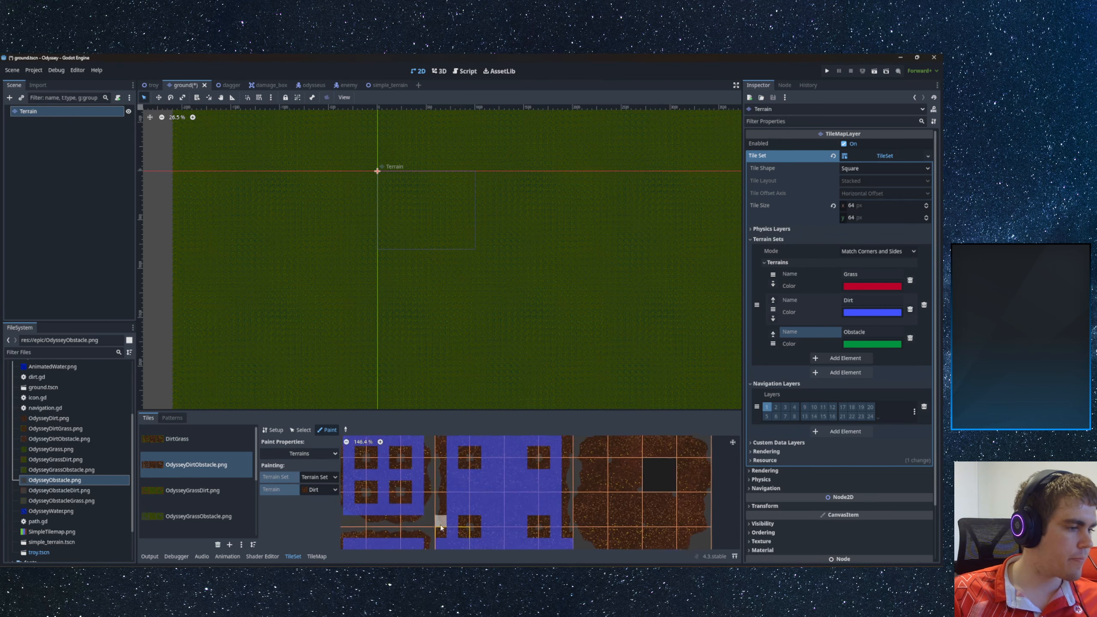
middle_drag(449, 444, 449, 498)
drag(440, 478, 452, 468)
middle_drag(519, 477, 447, 469)
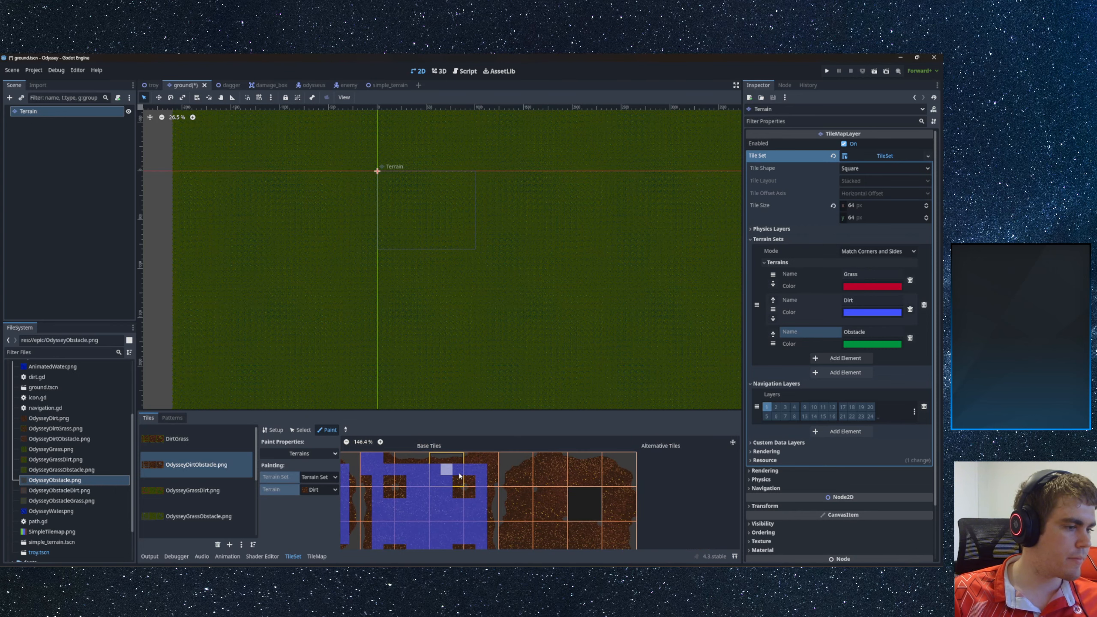
drag(482, 461, 486, 459)
- Paint Dirt over the last 4×4 block, including its outward connections, leaving the rocky edge and corner bits unpainted
middle_drag(497, 479, 440, 450)
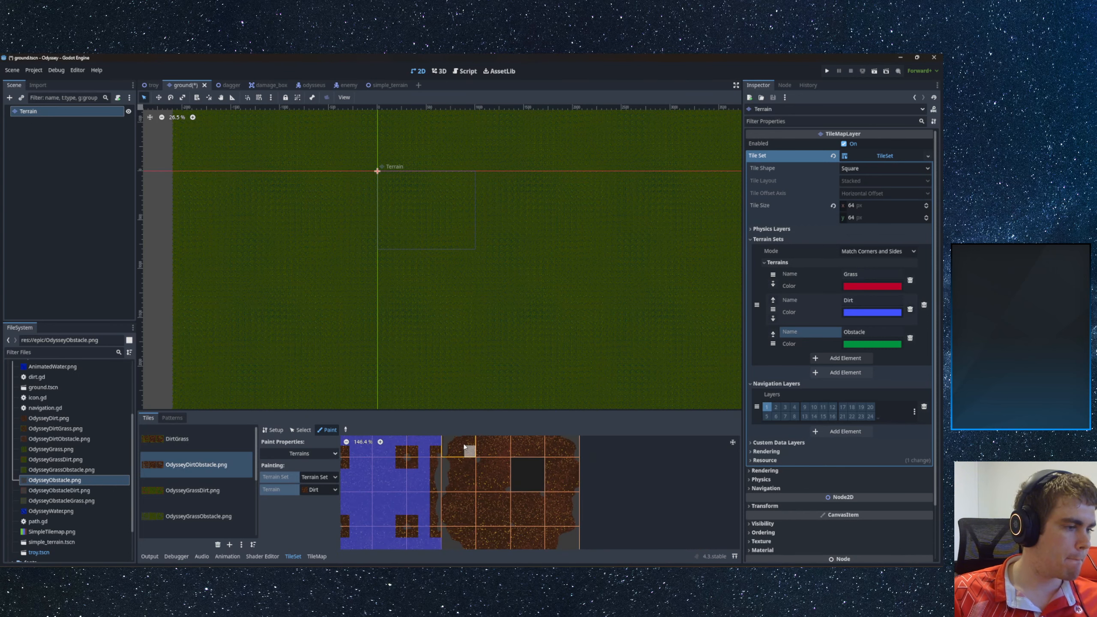
mouse_move(460, 442)
mouse_down()
mouse_move(456, 539)
mouse_move(561, 539)
mouse_move(558, 445)
mouse_move(451, 445)
mouse_up()
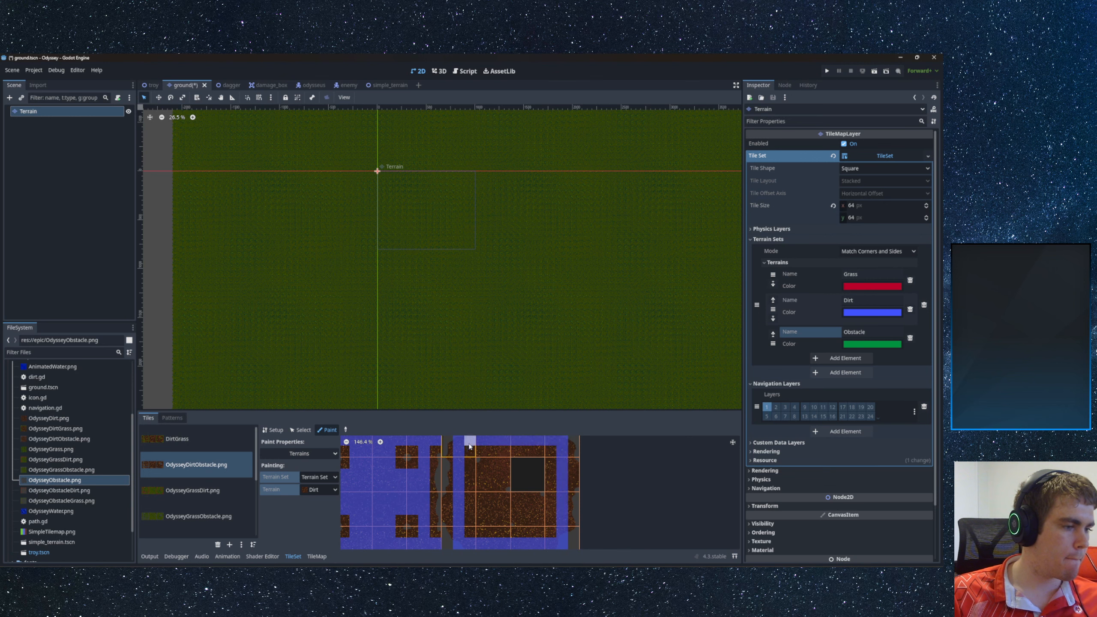
mouse_move(549, 492)
mouse_down()
mouse_move(550, 541)
mouse_move(473, 531)
mouse_move(469, 484)
mouse_move(465, 520)
mouse_up()
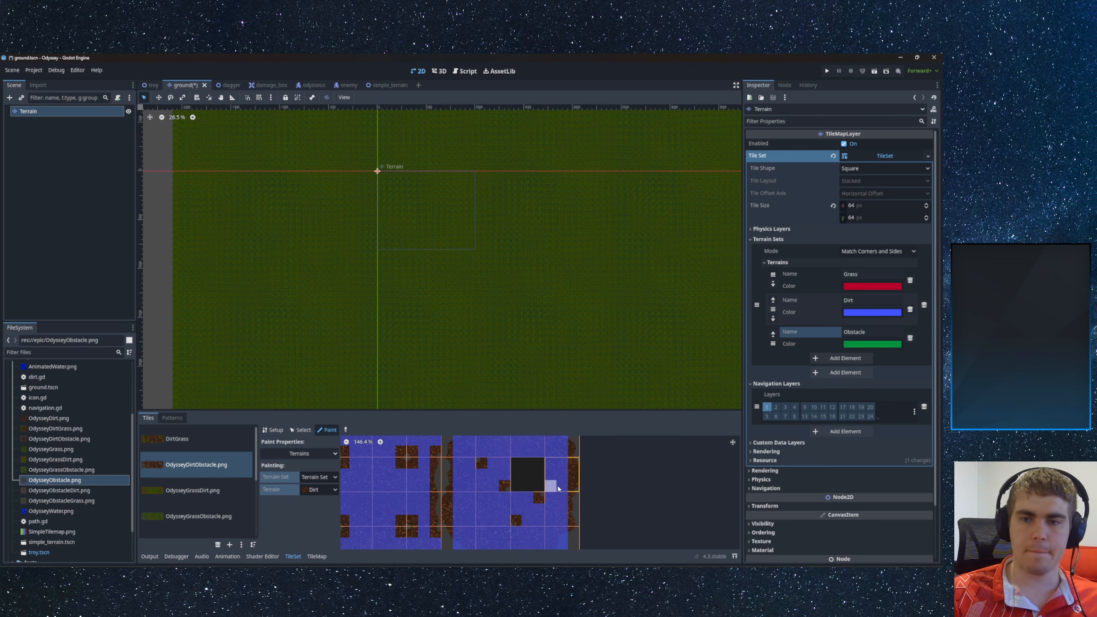
scroll(562, 480, down, 2)
middle_drag(566, 480, 519, 504)
click(522, 475)
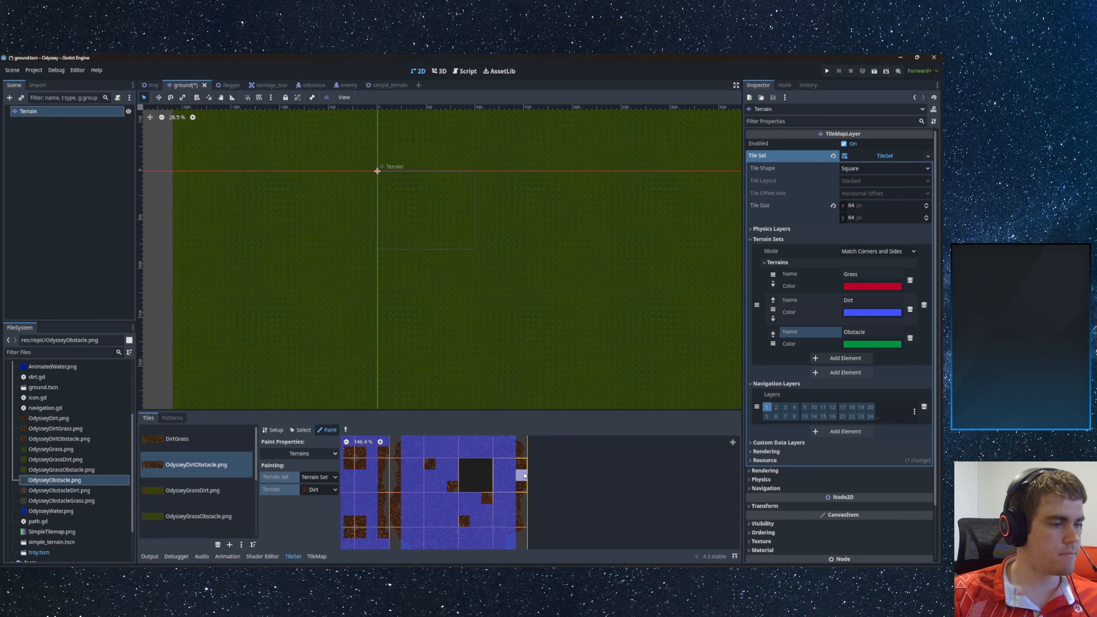
middle_drag(499, 464, 549, 514)
mouse_move(468, 514)
middle_down()
mouse_move(496, 491)
mouse_move(475, 485)
mouse_move(475, 464)
middle_up()
click(474, 497)
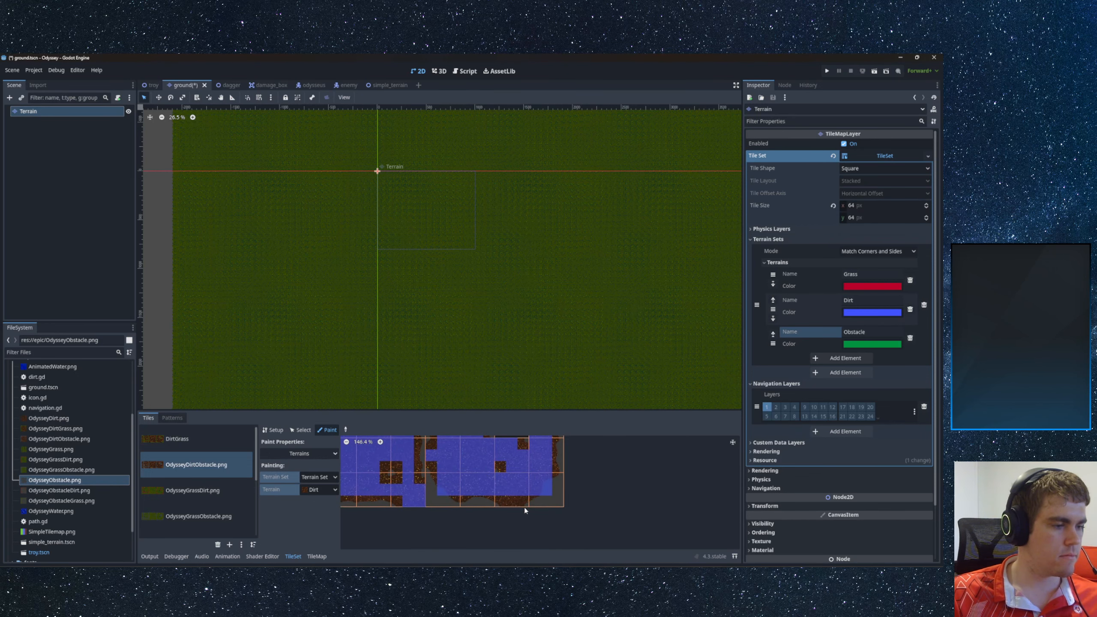
- Paint Obstacle terrain on the unpainted edge and inner corner bits of the last 4×4 block
scroll(513, 501, down, 6)
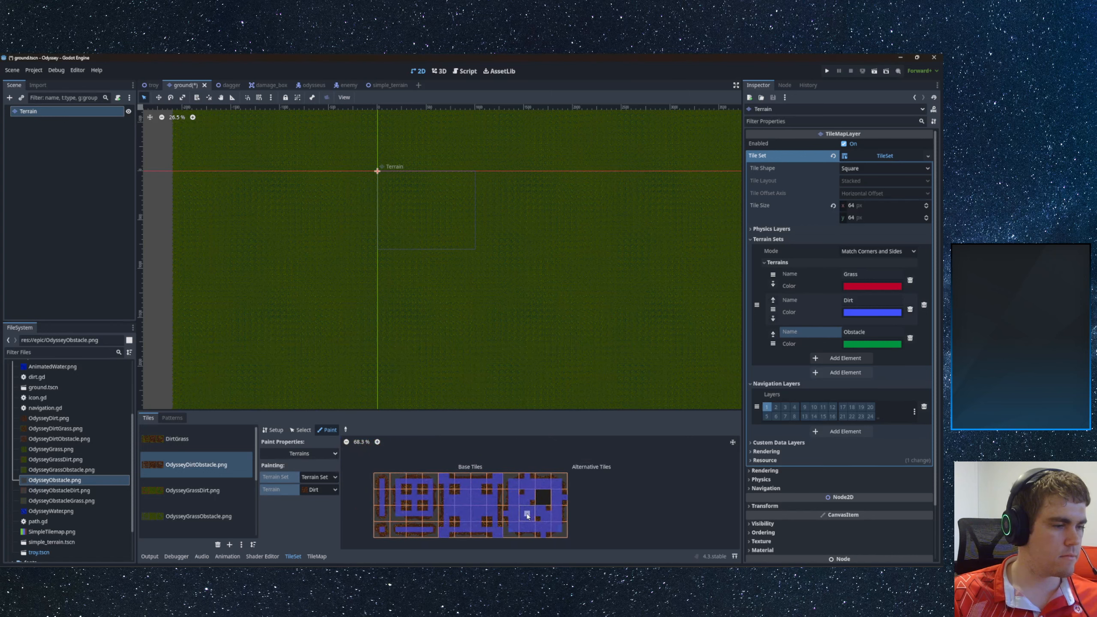
click(327, 491)
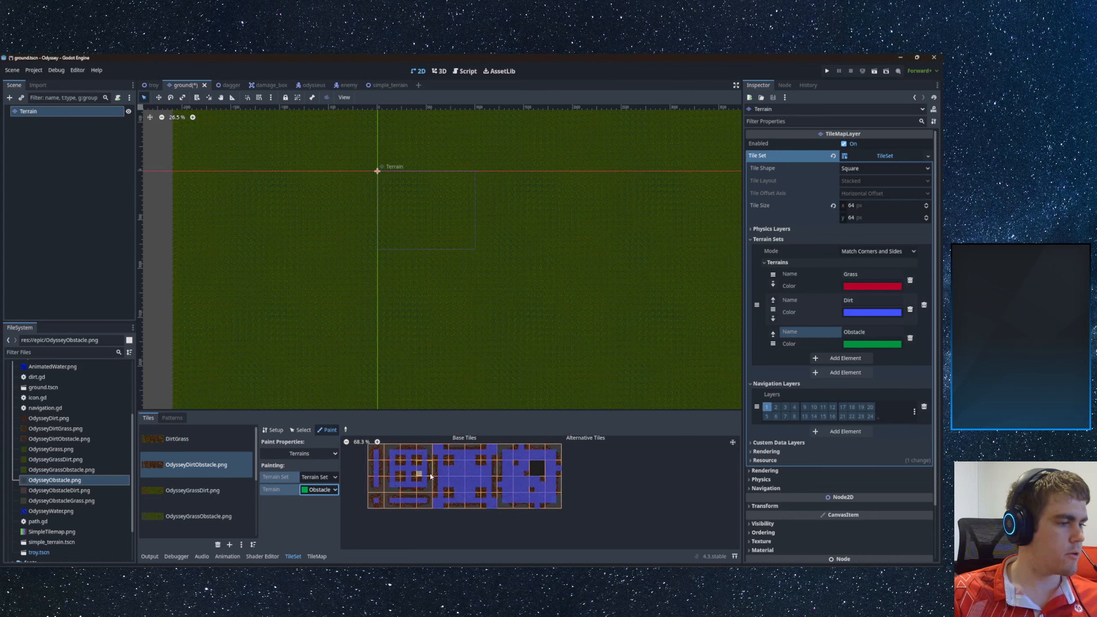
scroll(430, 473, up, 5)
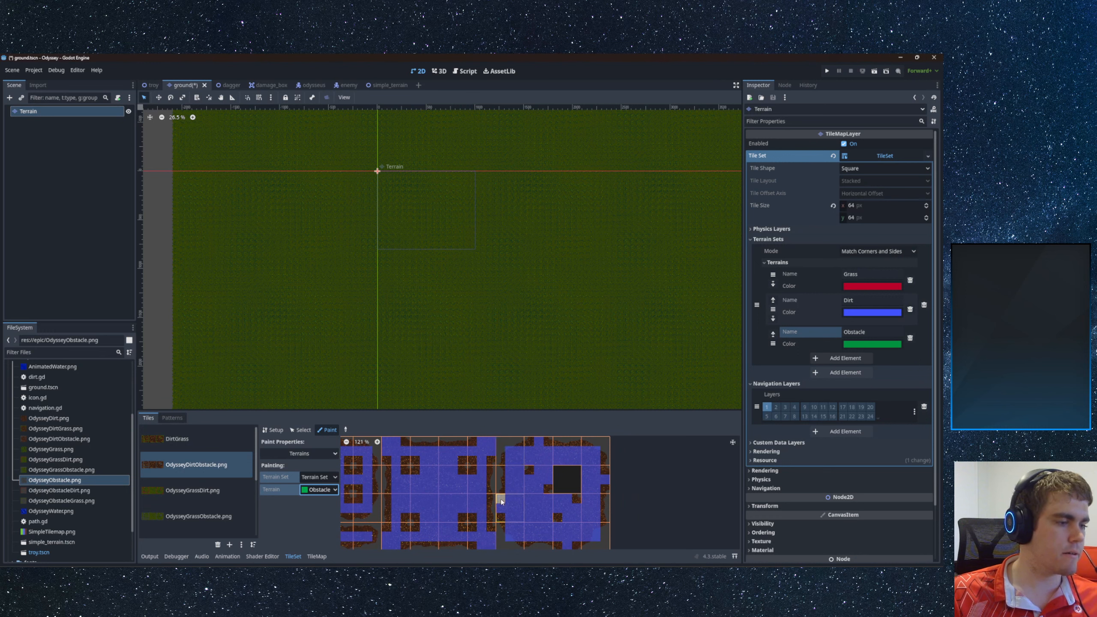
mouse_move(501, 500)
mouse_down()
mouse_move(503, 448)
mouse_move(604, 447)
mouse_move(606, 548)
mouse_up()
scroll(578, 536, down, 2)
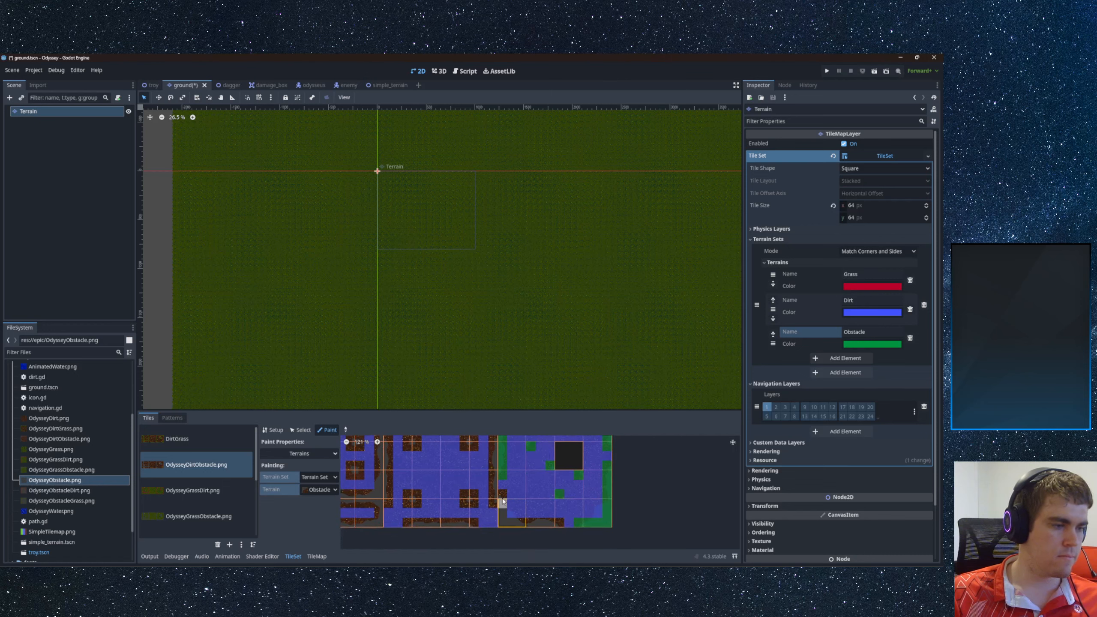
mouse_move(503, 501)
mouse_down()
mouse_move(505, 521)
mouse_move(540, 524)
mouse_up()
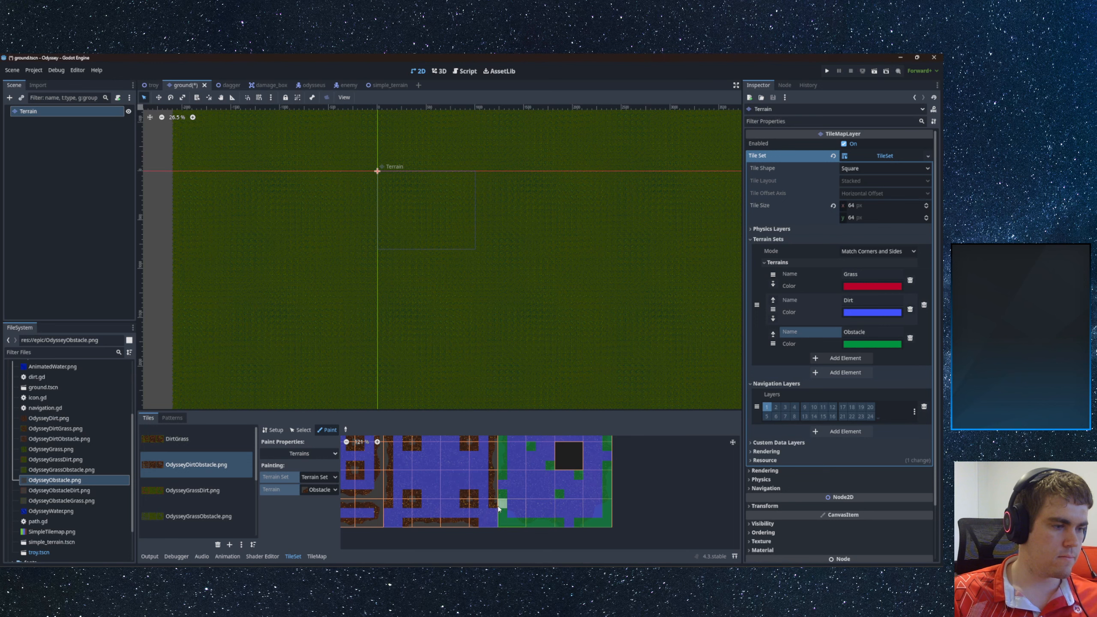
- Paint Obstacle terrain on the outer edges and the four inner corner gaps of the middle 4×4 block
middle_drag(499, 508, 543, 506)
drag(537, 495, 537, 450)
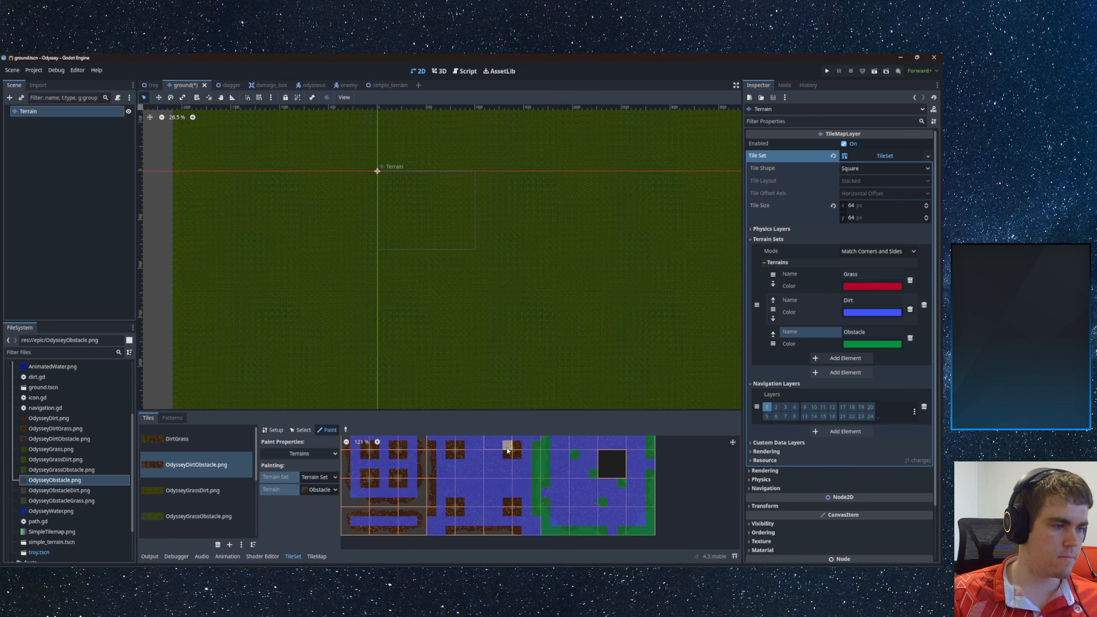
click(509, 454)
click(509, 511)
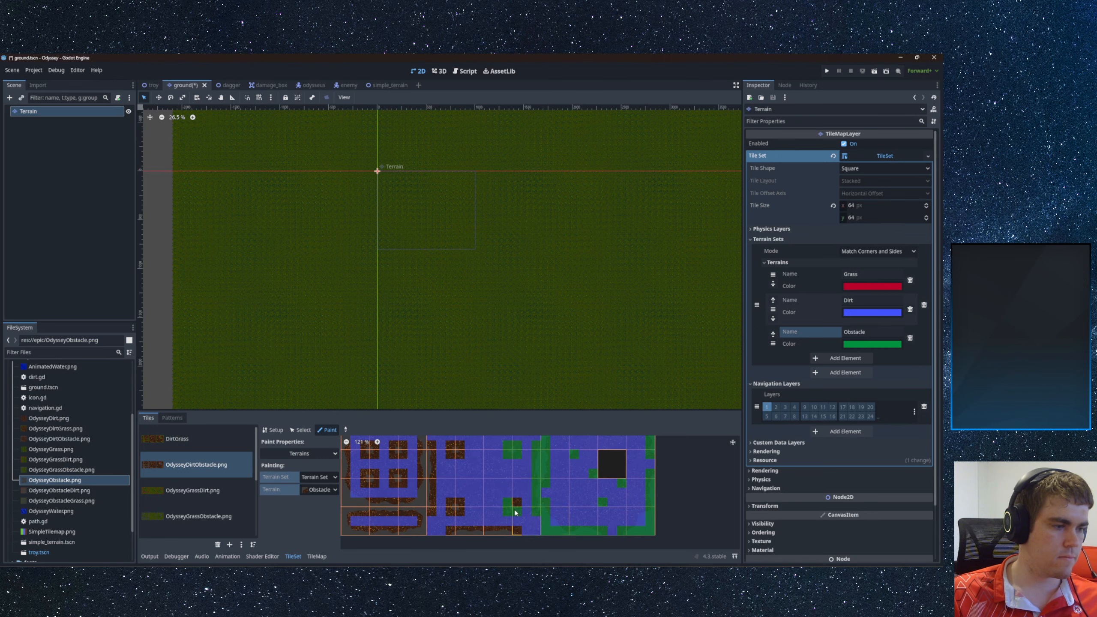
click(457, 508)
scroll(459, 482, up, 2)
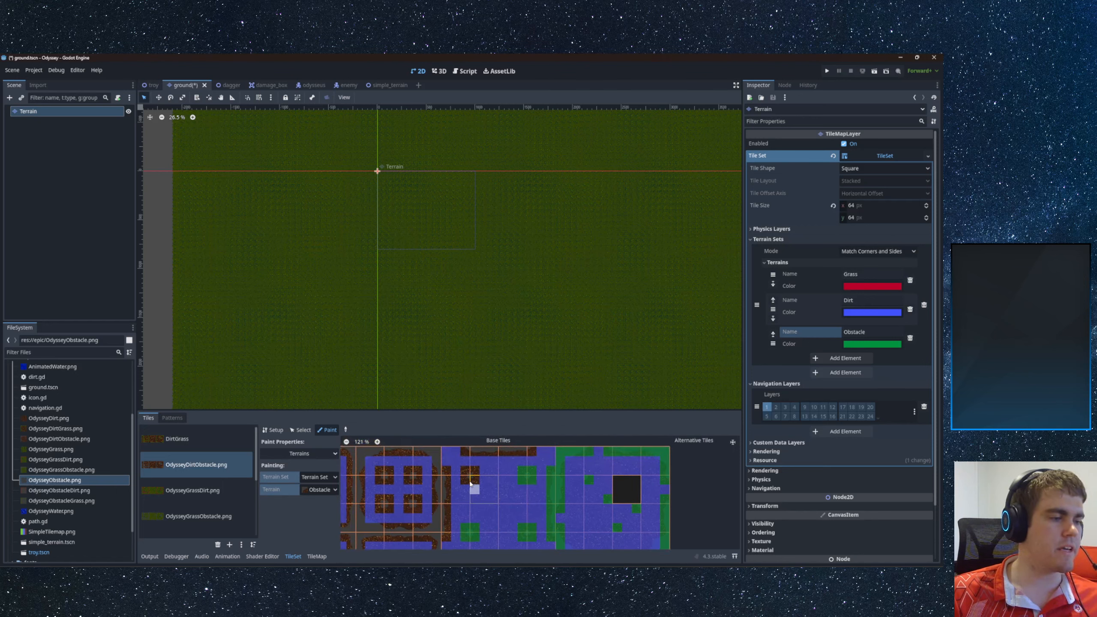
mouse_move(468, 454)
mouse_down()
mouse_move(521, 453)
mouse_move(468, 473)
mouse_move(470, 507)
mouse_up()
- Fill the unpainted bits of the 3×3 block with Obstacle and paint the upper edge of the row below it
scroll(531, 452, down, 2)
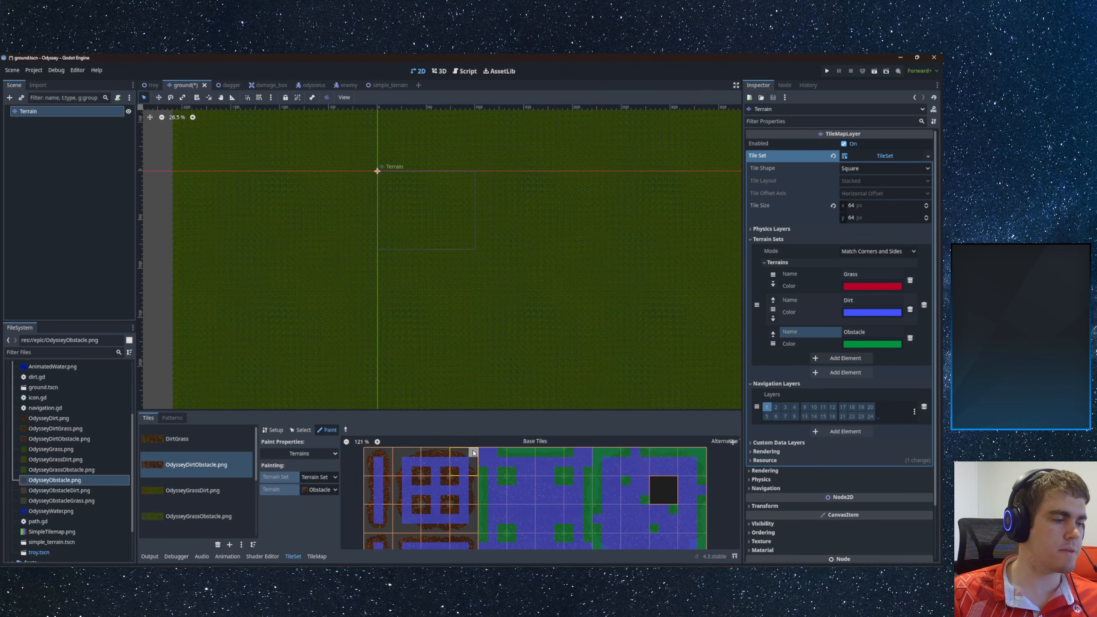
mouse_move(474, 453)
mouse_down()
mouse_move(475, 520)
mouse_move(397, 528)
mouse_move(399, 452)
mouse_move(449, 454)
mouse_move(446, 470)
mouse_move(422, 473)
mouse_move(424, 500)
mouse_move(475, 503)
mouse_up()
middle_drag(474, 504, 485, 461)
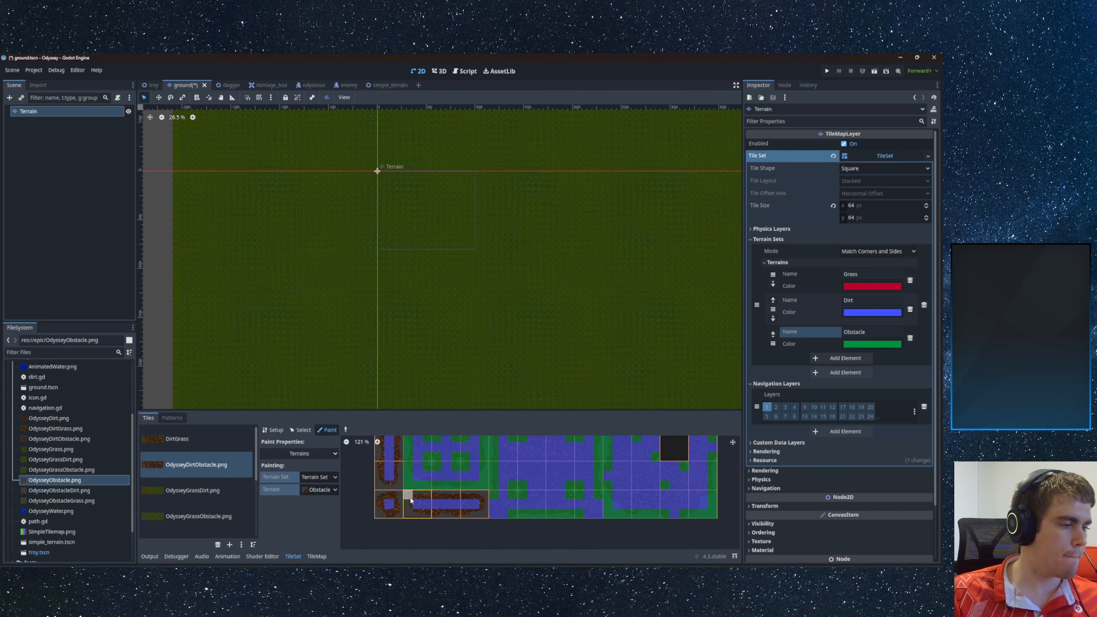
drag(408, 495, 490, 508)
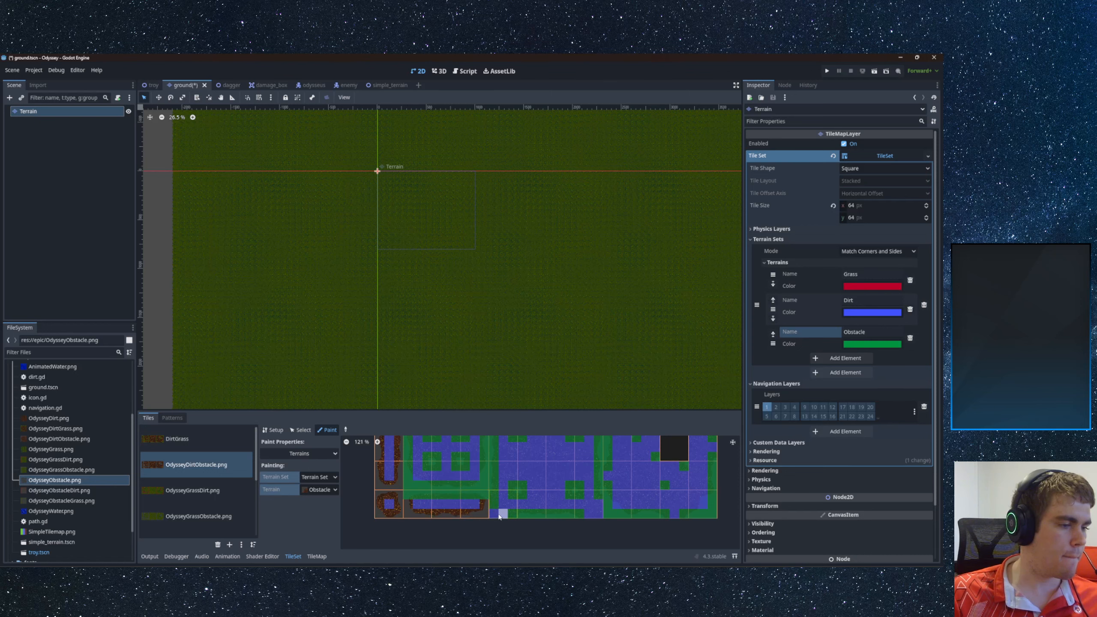
click(321, 490)
click(320, 513)
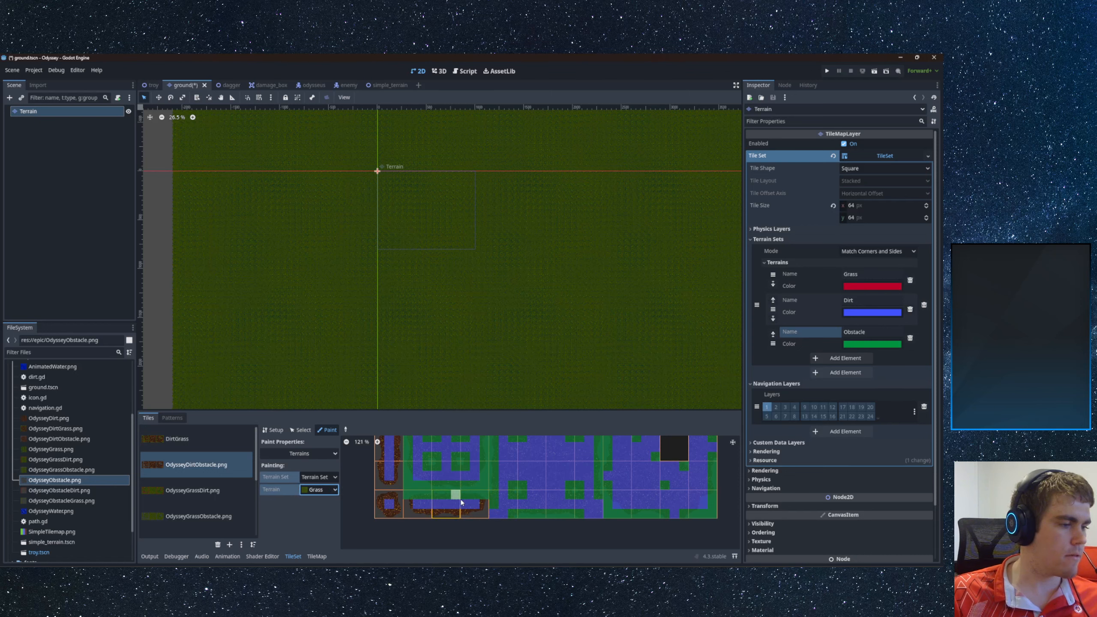
click(320, 490)
click(317, 521)
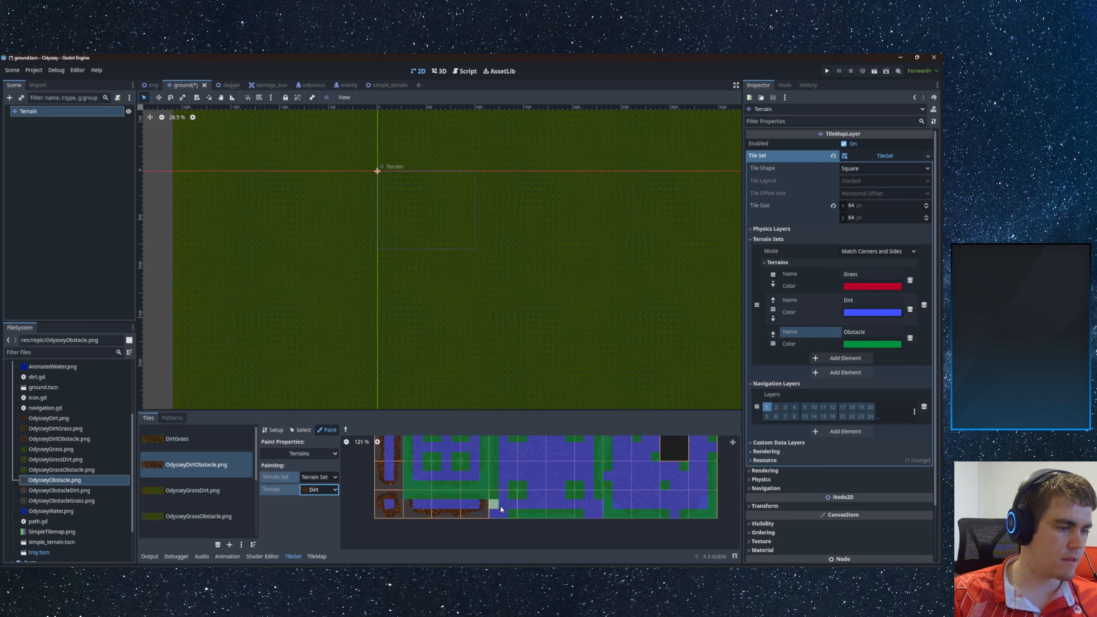
click(318, 477)
click(320, 477)
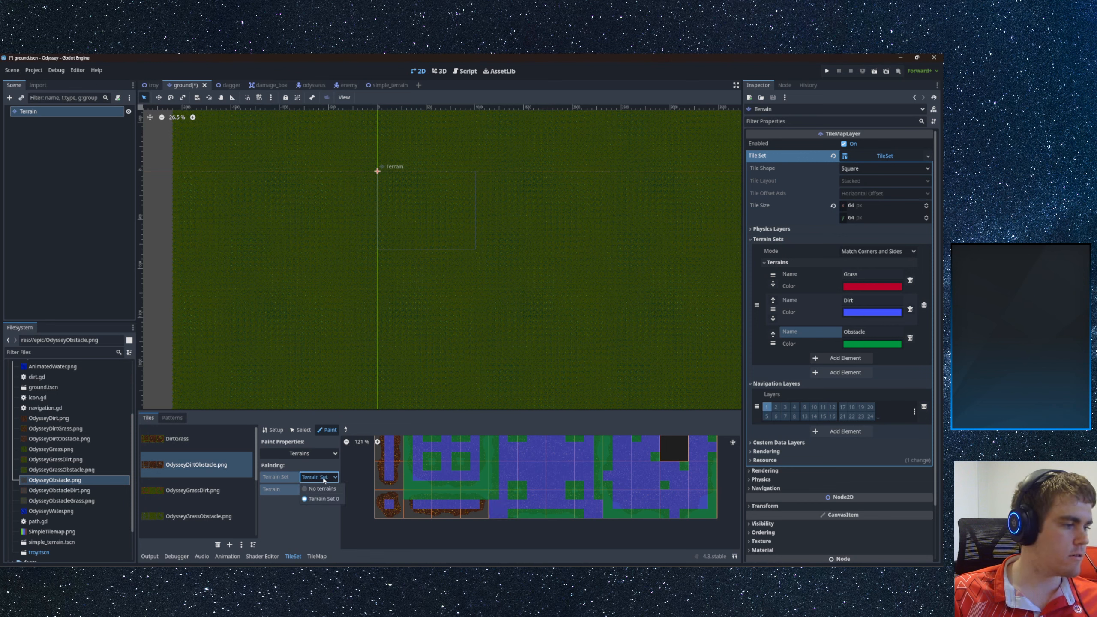
- Paint Obstacle terrain on the remaining rocky edge bits of the lower row, the lone corner tile and the first column
click(319, 490)
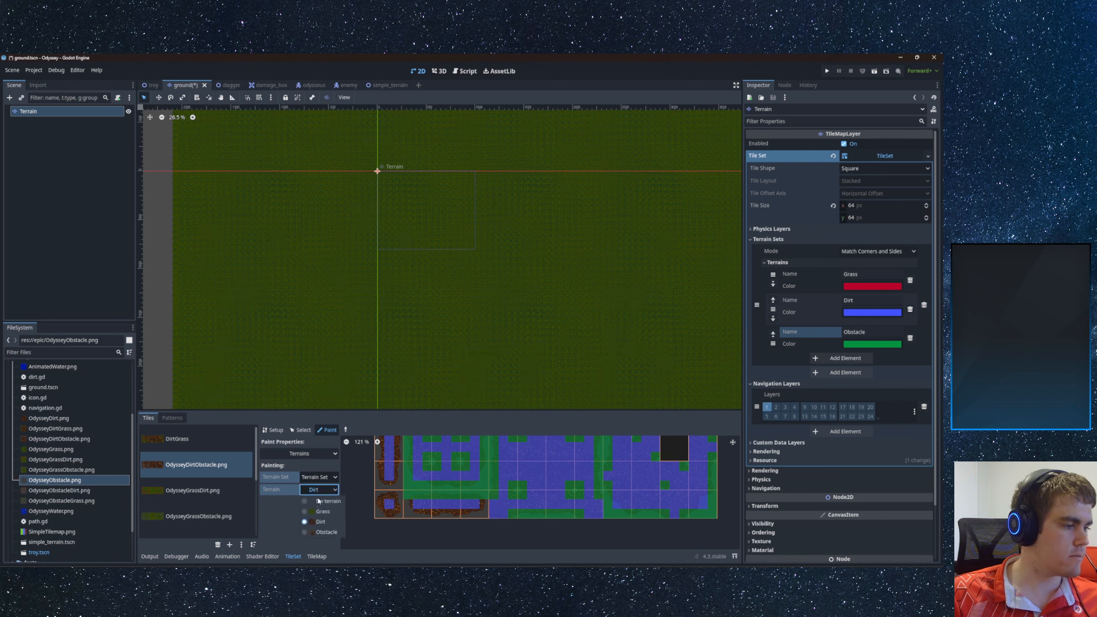
click(320, 532)
mouse_move(482, 516)
mouse_down()
mouse_move(405, 513)
mouse_move(399, 494)
mouse_up()
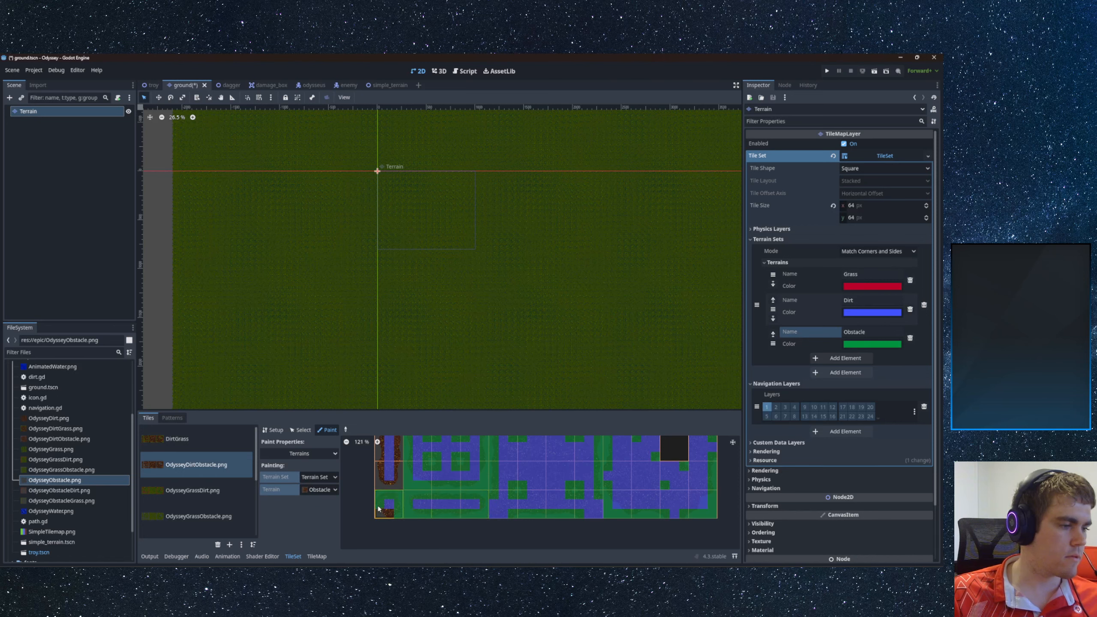
scroll(389, 498, up, 2)
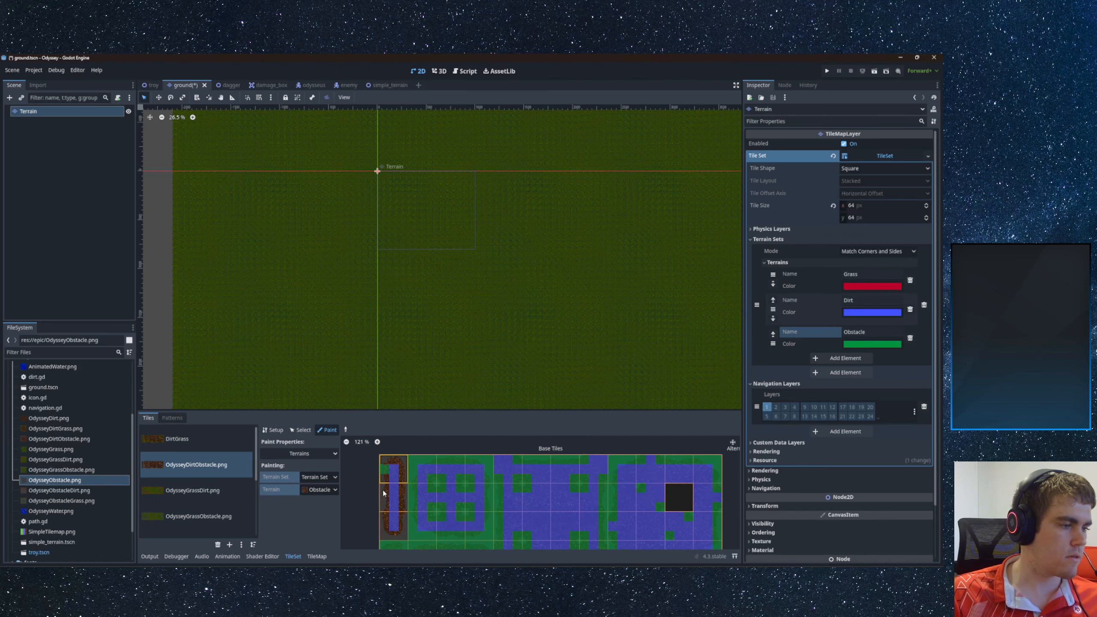
mouse_move(383, 493)
mouse_down()
mouse_move(381, 535)
mouse_move(404, 463)
mouse_up()
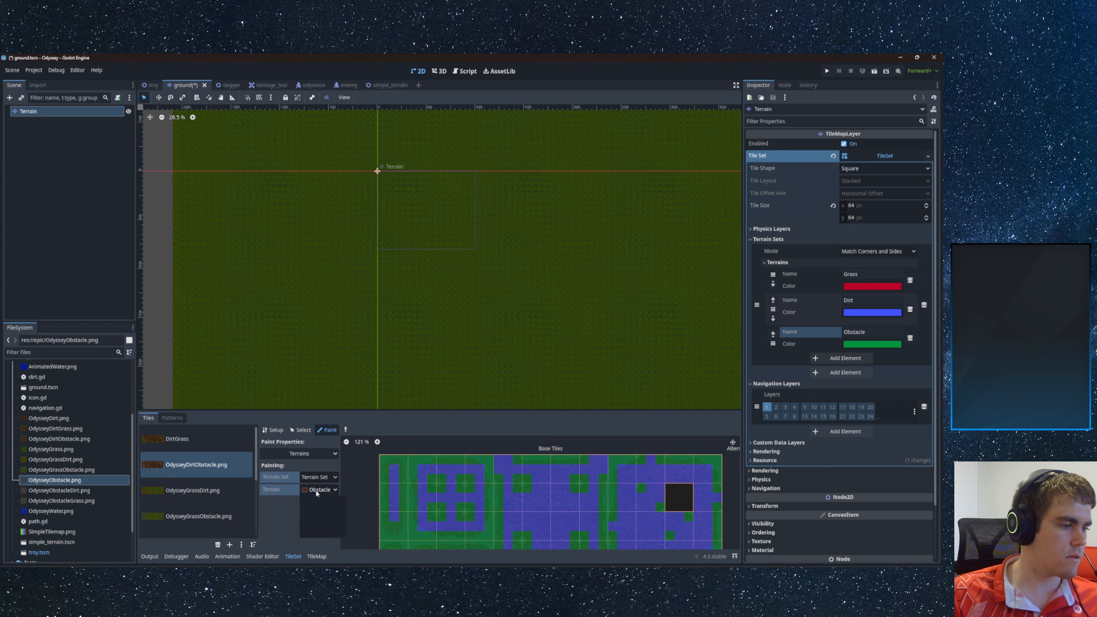
click(320, 490)
click(320, 511)
click(395, 524)
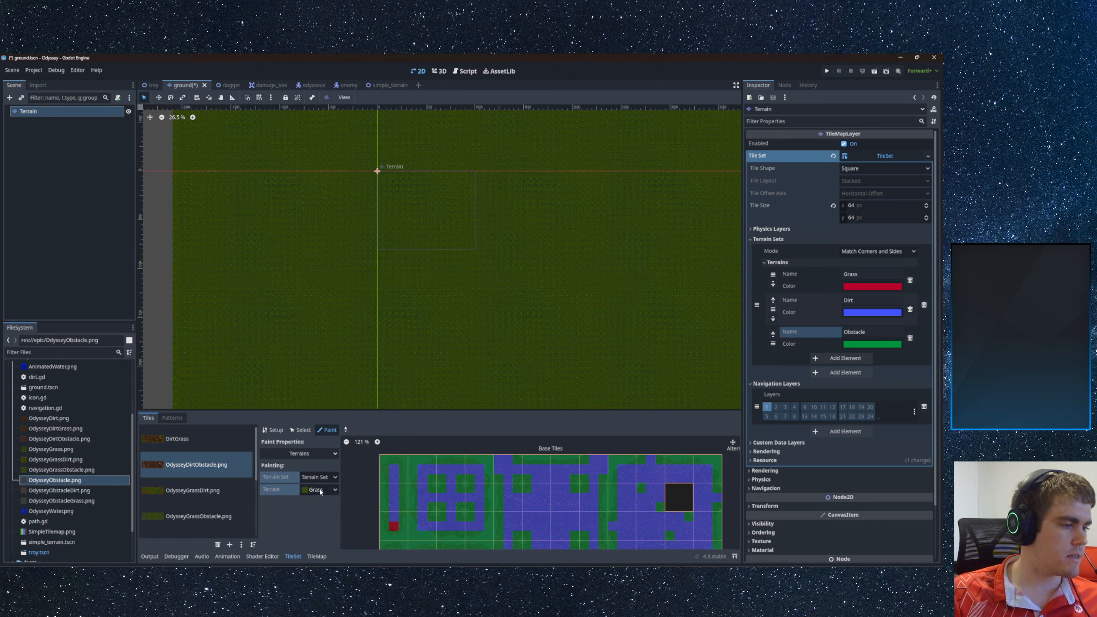
- Paint Dirt on the lowest centre-line bit of the first column and save the scene
click(320, 490)
click(321, 522)
click(394, 525)
middle_drag(471, 510, 514, 497)
scroll(461, 494, down, 2)
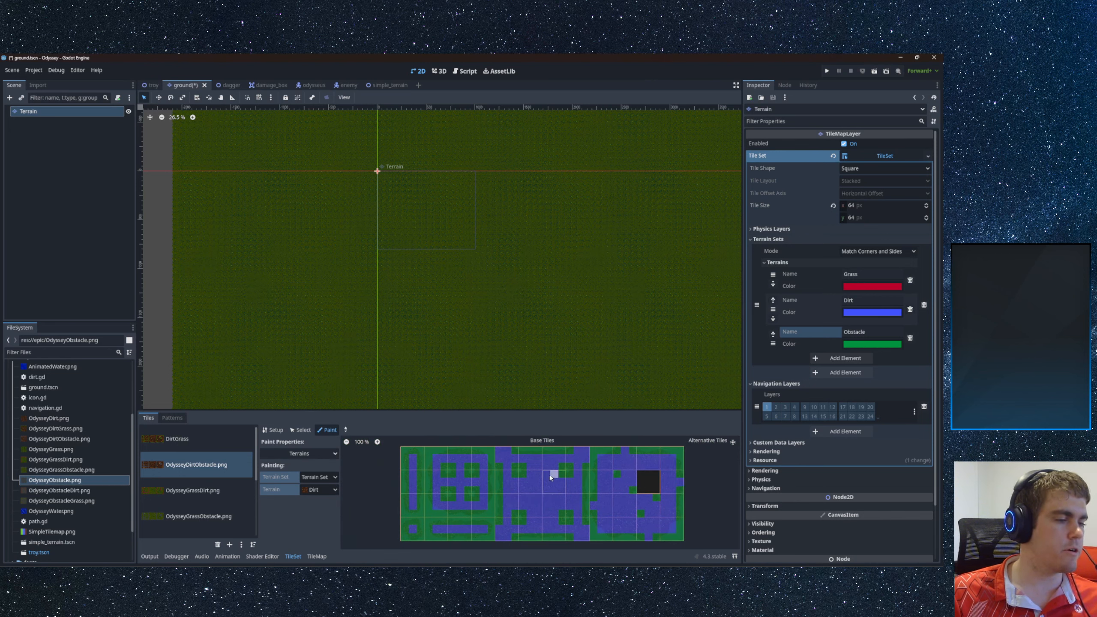
key(ctrl+s)
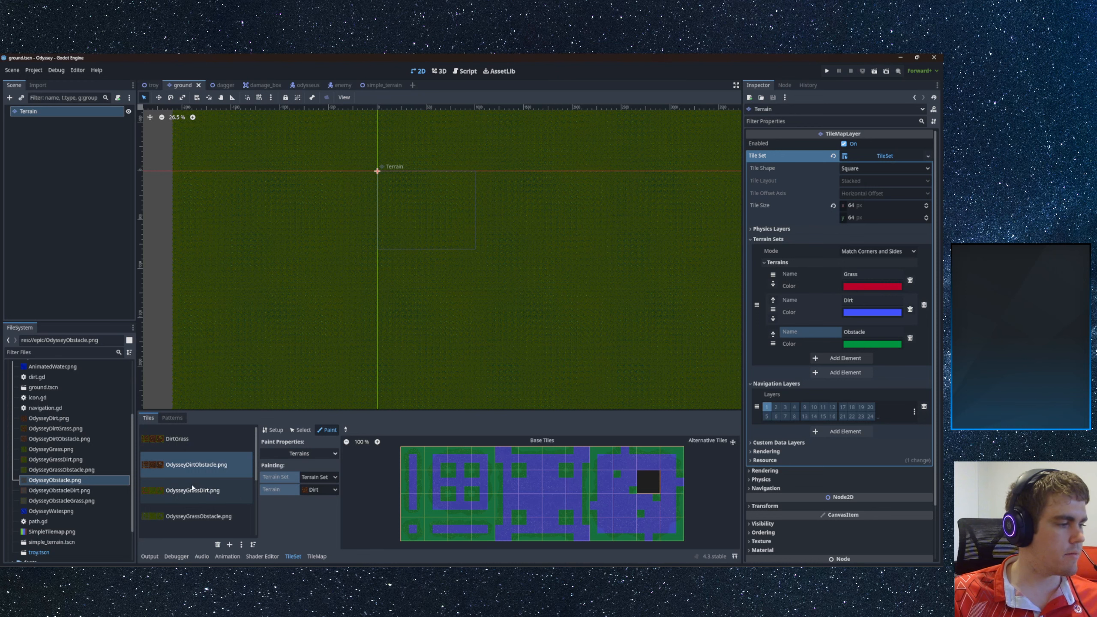
- Remove the tile at the empty slot in the last block of the OdysseyGrassObstacle.png atlas and return to terrain painting
scroll(191, 484, down, 1)
click(196, 503)
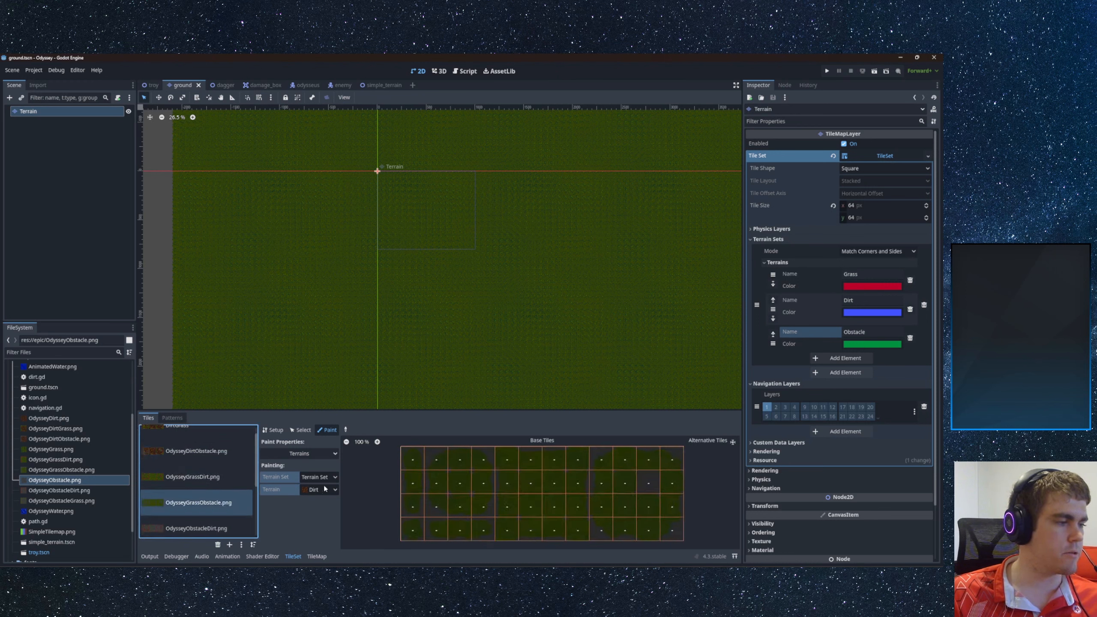
click(273, 429)
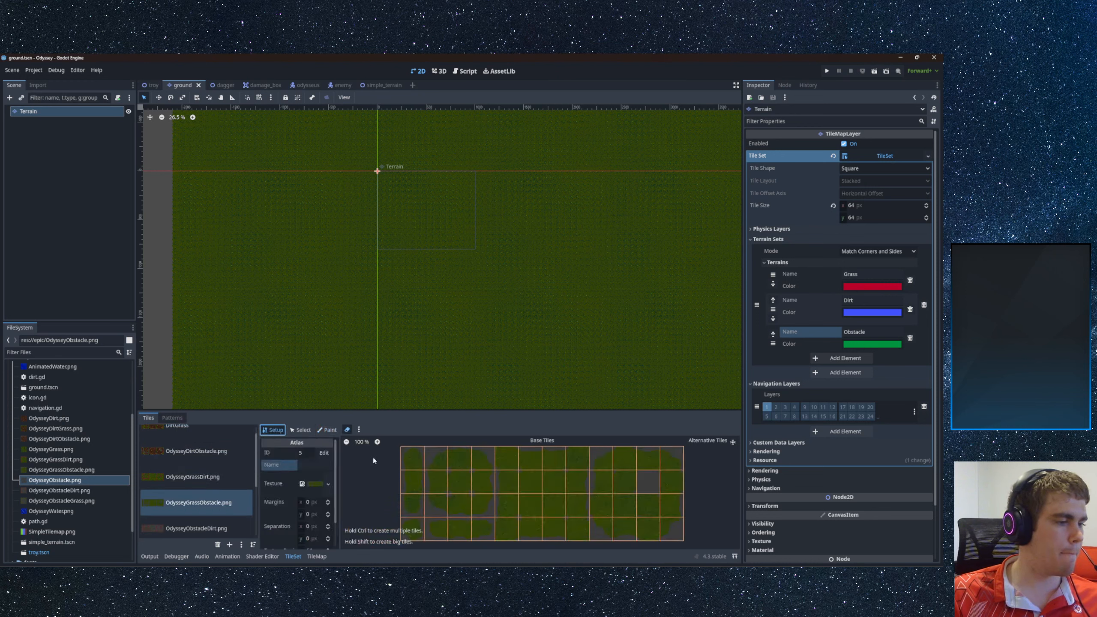
click(648, 482)
click(327, 430)
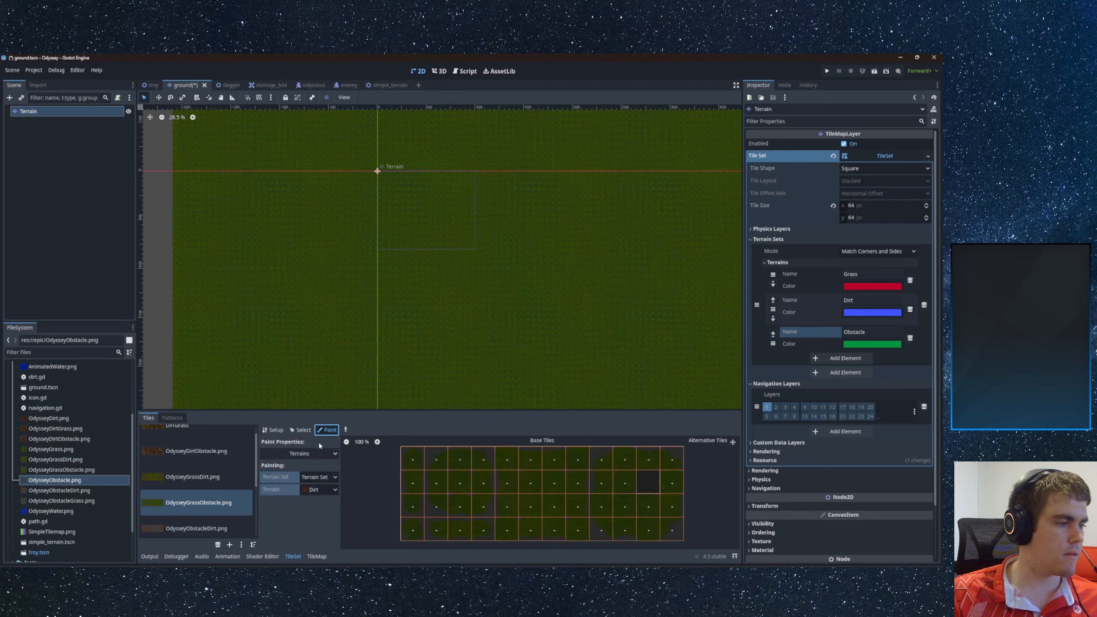
- Choose the Grass terrain and assign Terrain Set 0 to all tiles of the OdysseyGrassObstacle atlas
click(319, 489)
click(319, 502)
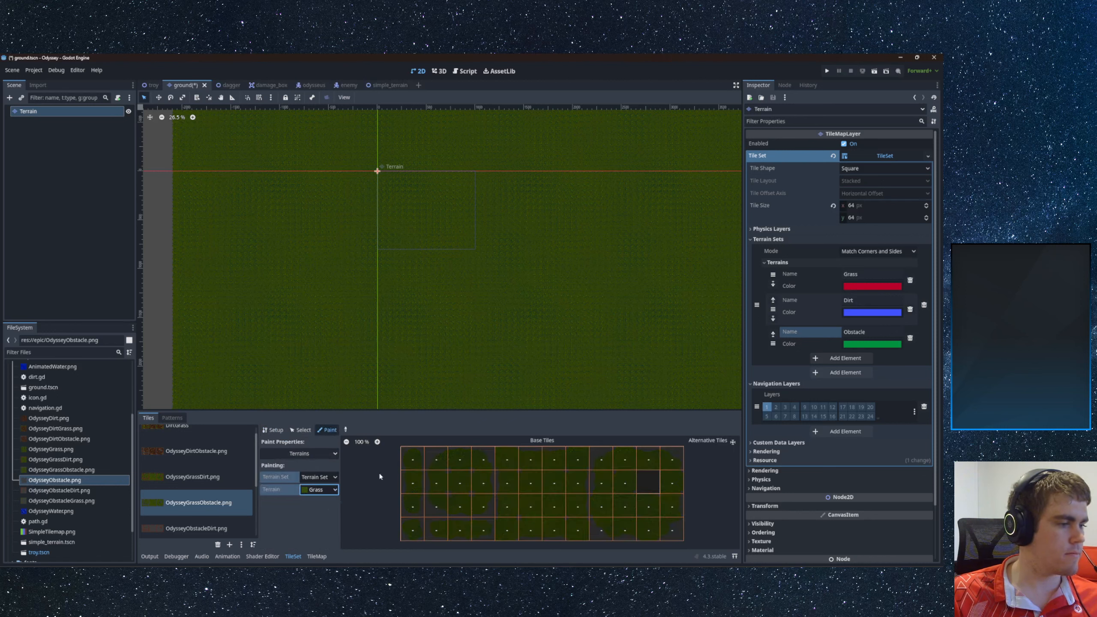
drag(412, 459, 507, 459)
mouse_move(581, 461)
mouse_down()
mouse_move(561, 482)
mouse_move(408, 502)
mouse_move(691, 521)
mouse_move(371, 534)
mouse_up()
- Paint Grass along the first column, lone tile and lower row, and as a connected grid through the 3×3 block
drag(413, 459, 415, 507)
click(413, 529)
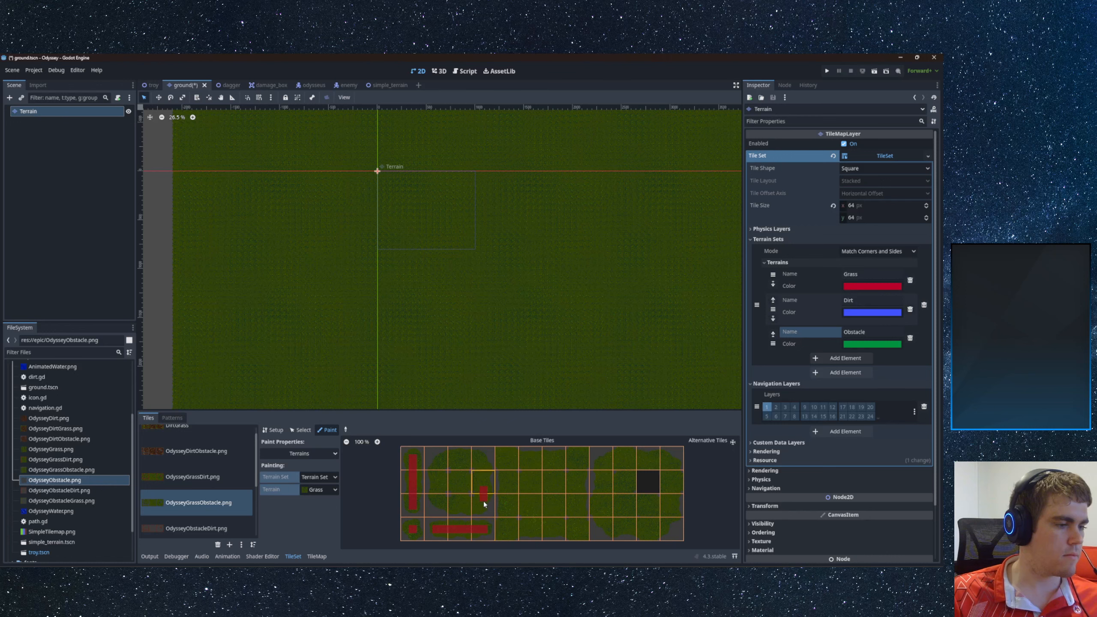
mouse_move(484, 460)
mouse_down()
mouse_move(440, 461)
mouse_move(438, 504)
mouse_move(478, 506)
mouse_move(459, 454)
mouse_move(459, 501)
mouse_move(469, 493)
mouse_up()
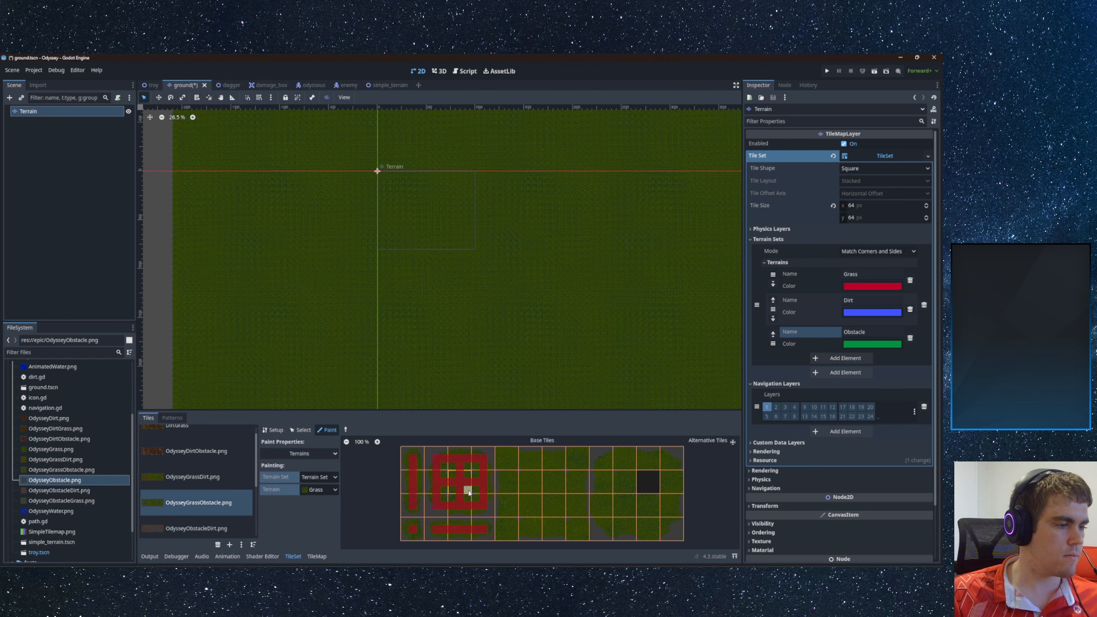
- Paint Grass over the middle 4×4 block, including its outward corner connections, leaving the four inner corner gaps unpainted
scroll(469, 494, up, 5)
middle_drag(533, 503, 408, 474)
scroll(407, 475, down, 3)
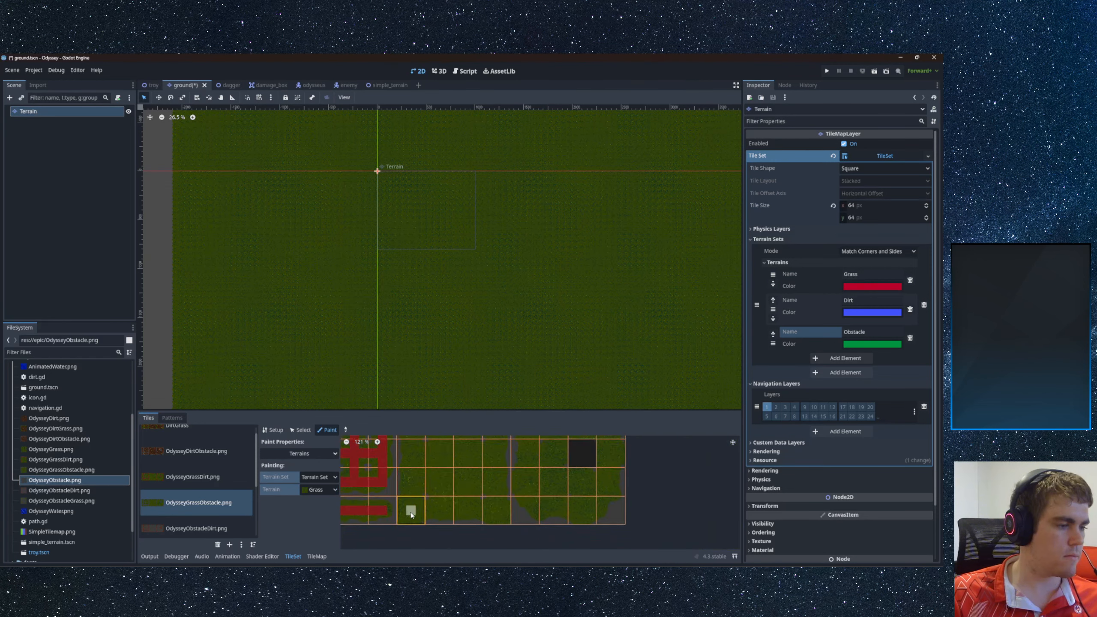
drag(486, 477, 423, 480)
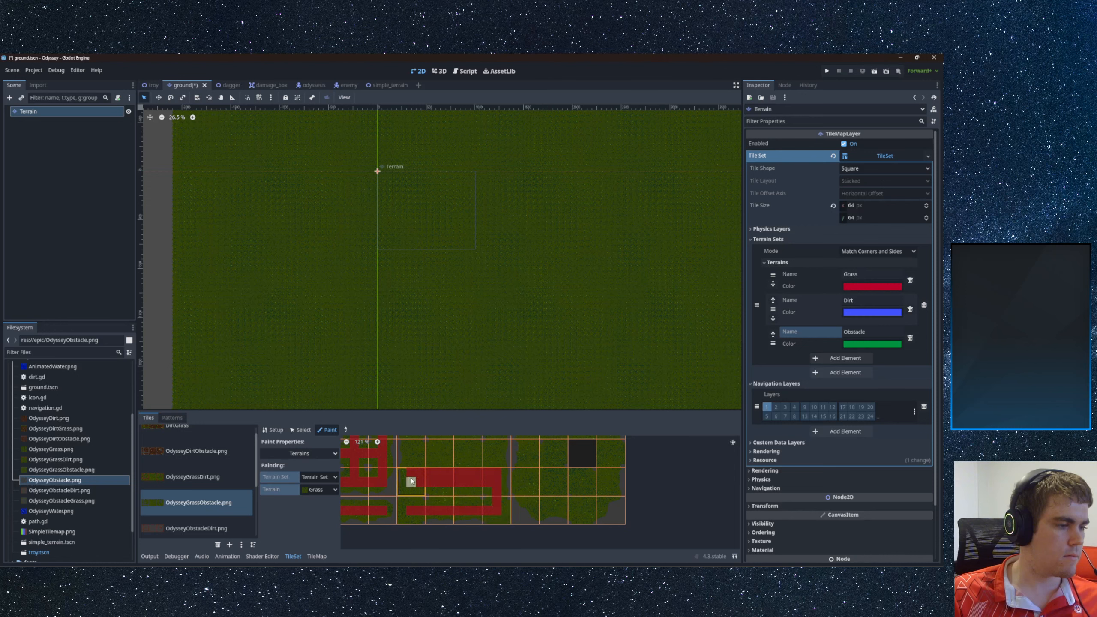
scroll(415, 503, up, 1)
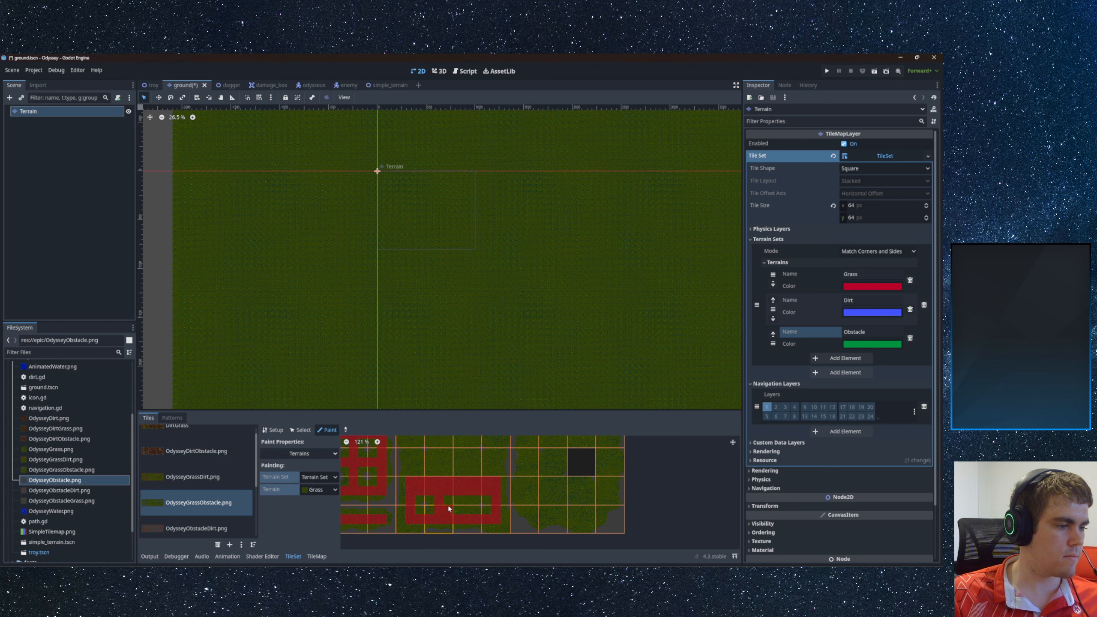
scroll(456, 504, up, 4)
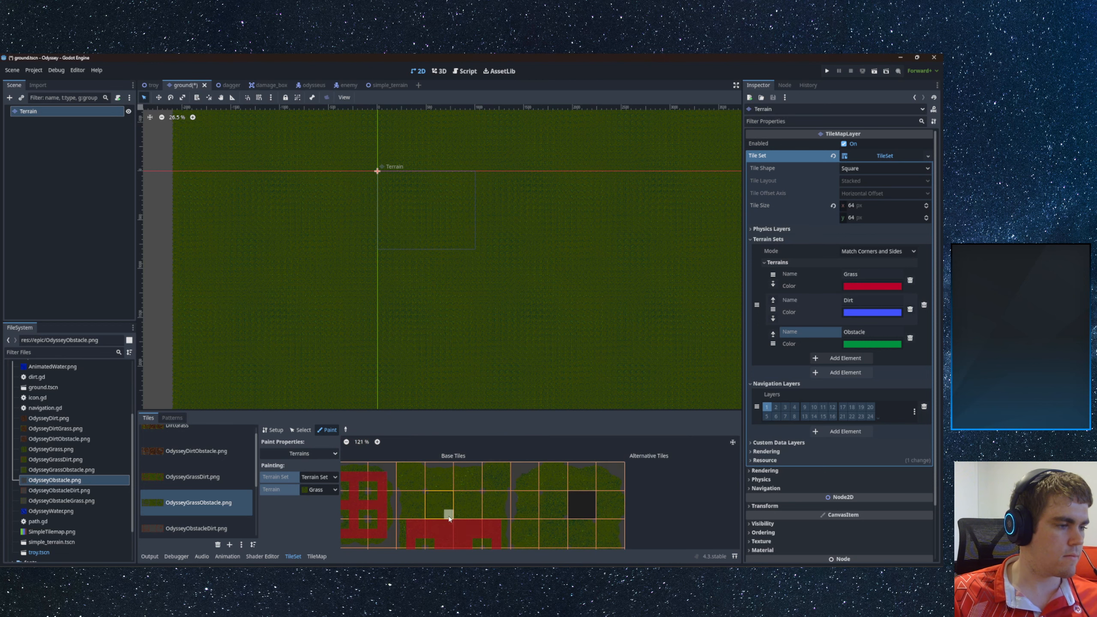
drag(439, 520, 444, 479)
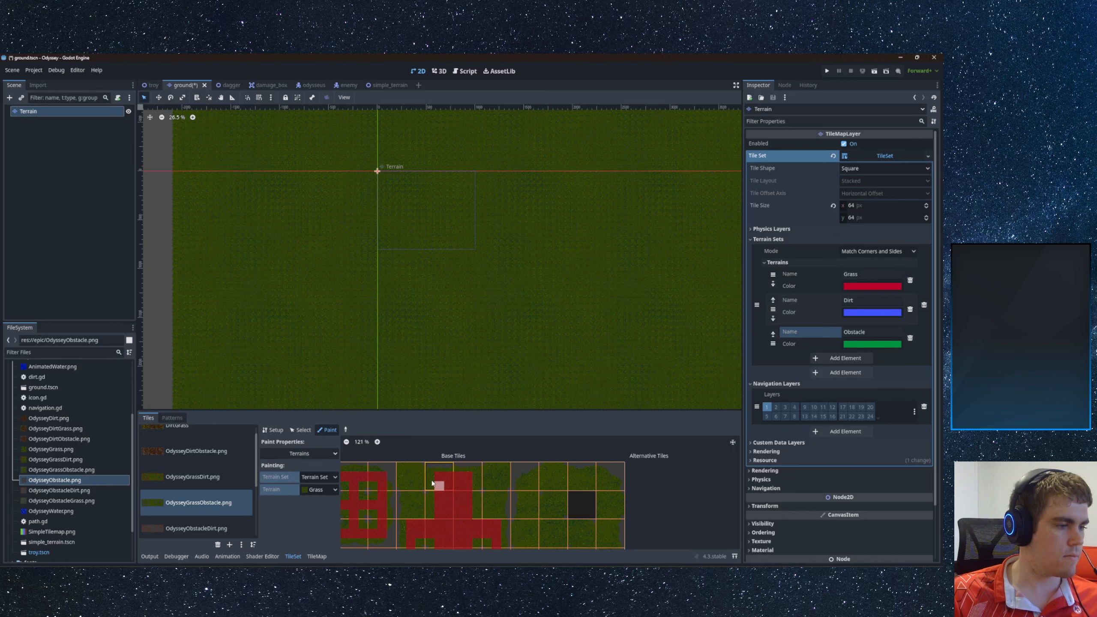
mouse_move(413, 478)
mouse_down()
mouse_move(482, 480)
mouse_move(496, 490)
mouse_move(495, 526)
mouse_up()
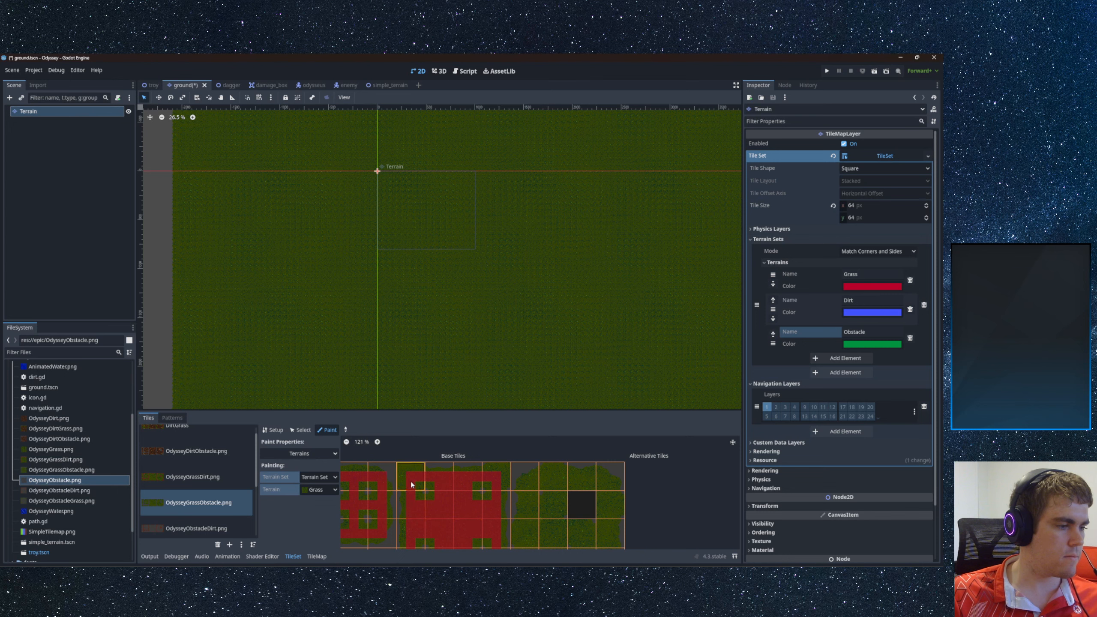
mouse_move(464, 514)
middle_down()
mouse_move(456, 476)
mouse_move(448, 521)
middle_up()
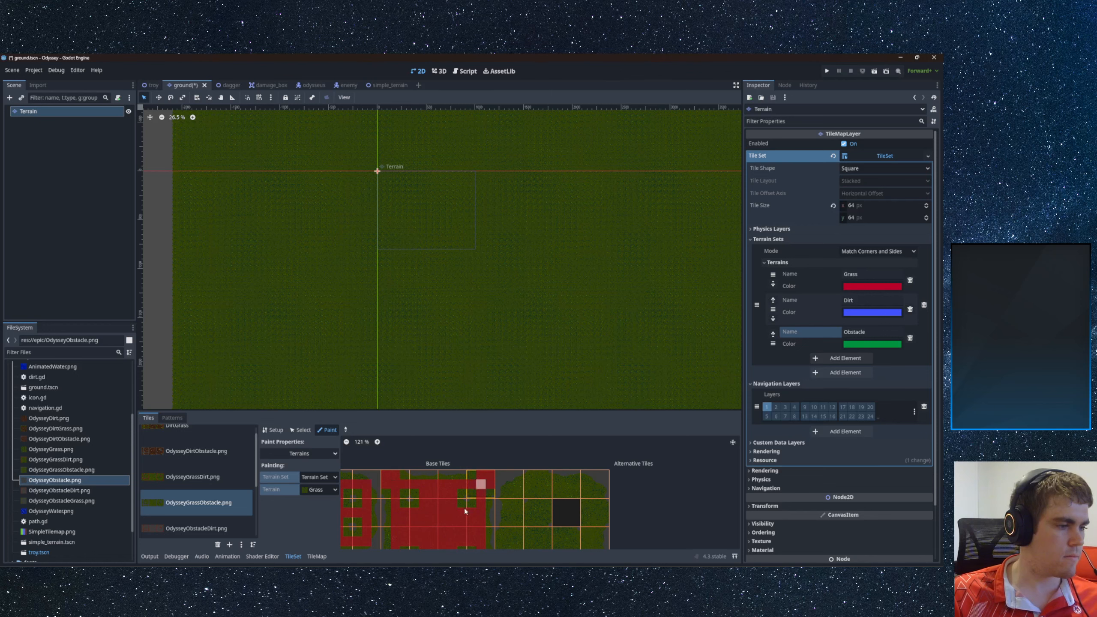
middle_drag(465, 508, 454, 476)
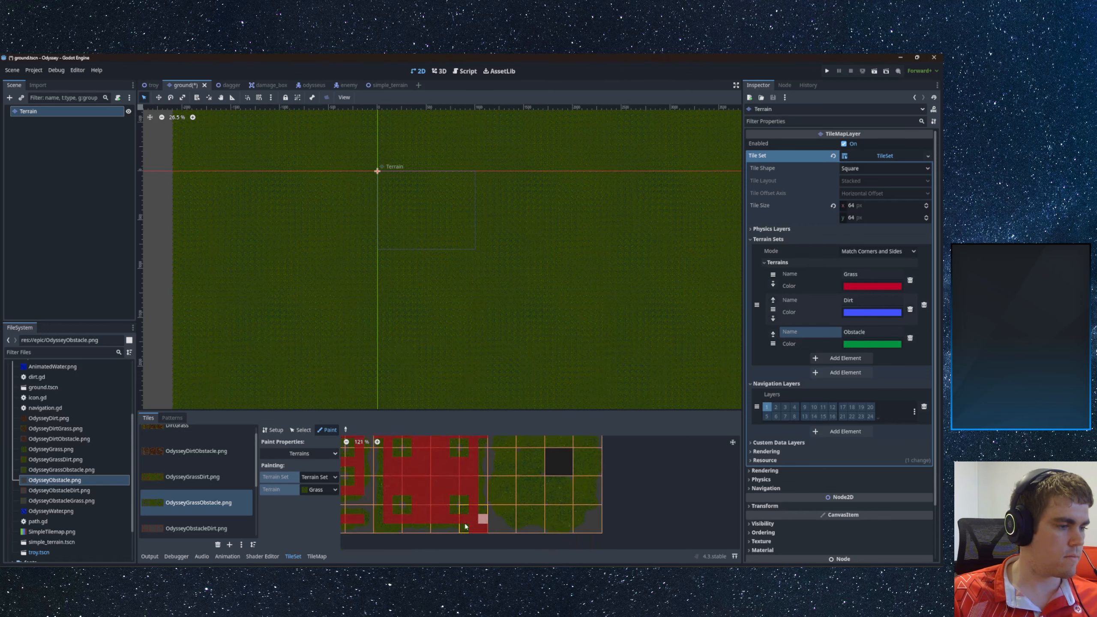
middle_drag(399, 504, 426, 493)
- Paint Grass around the outer ring of tiles in the last 4×4 block, leaving the rocky edge bits unpainted
middle_drag(528, 491, 443, 504)
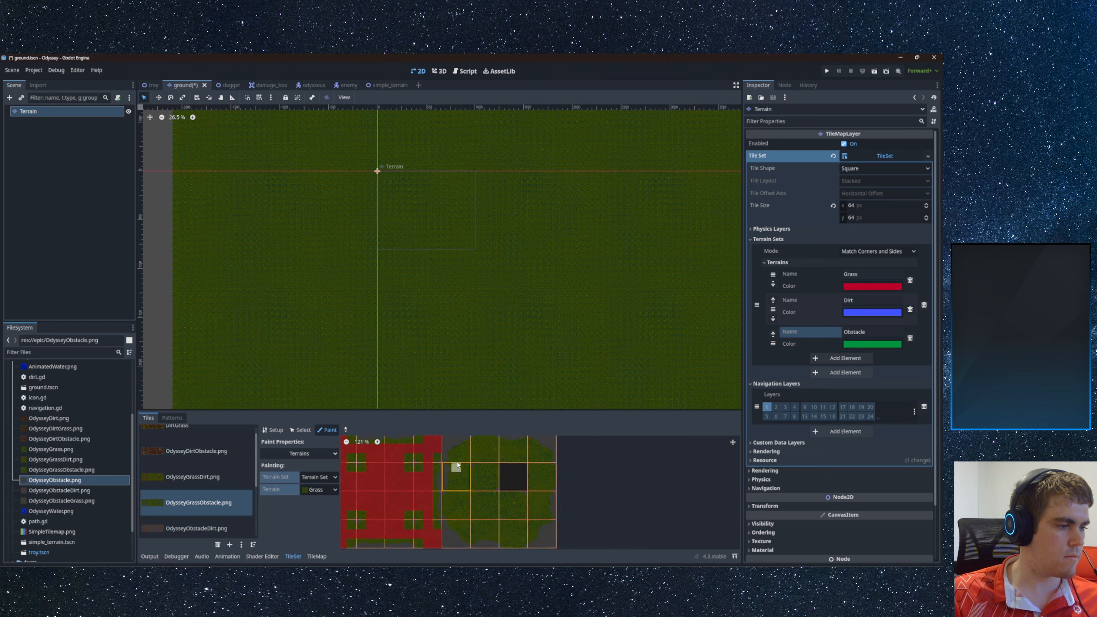
mouse_move(461, 450)
mouse_down()
mouse_move(464, 526)
mouse_move(517, 536)
mouse_move(543, 508)
mouse_move(544, 455)
mouse_move(462, 449)
mouse_up()
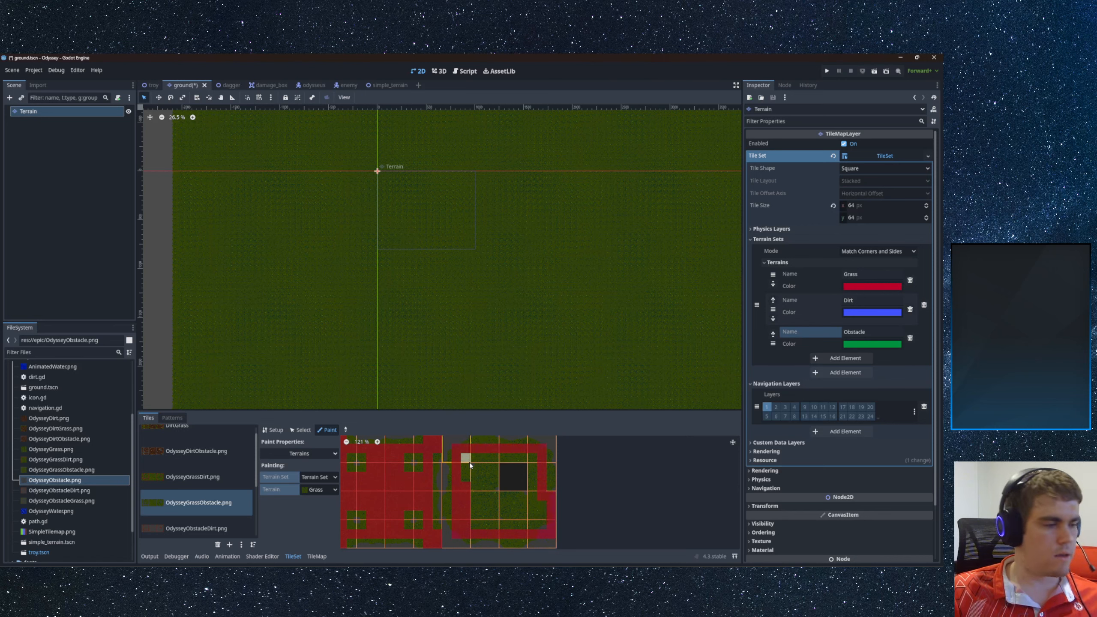
drag(536, 463, 535, 492)
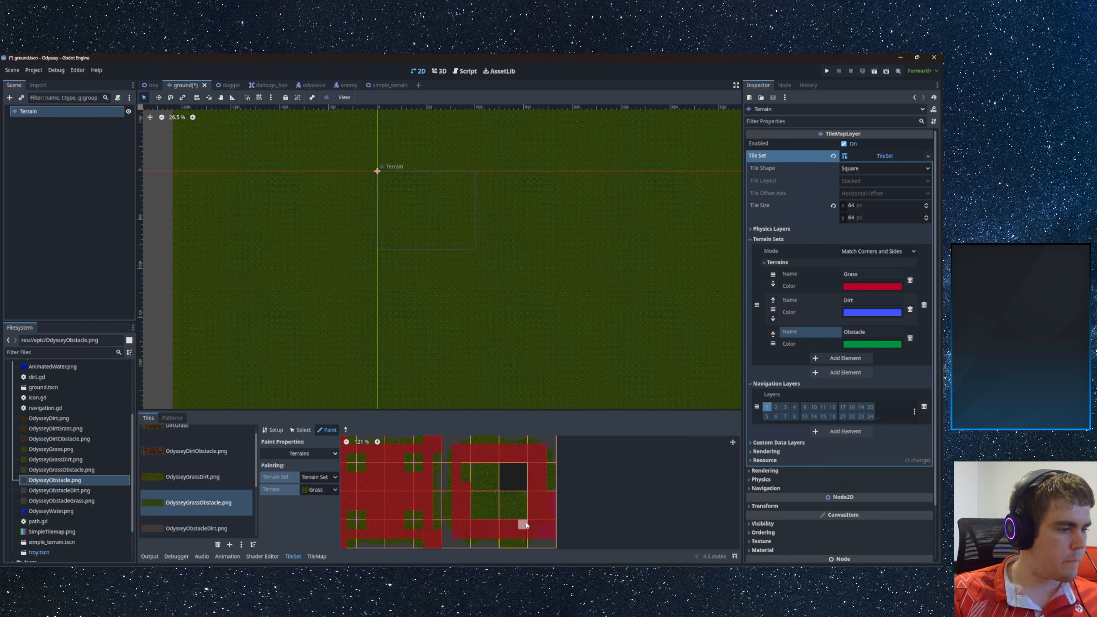
- Fill the interior and outward connections of the last 4×4 block with Grass, leaving the inner corner bits around the hole unpainted
scroll(505, 496, up, 4)
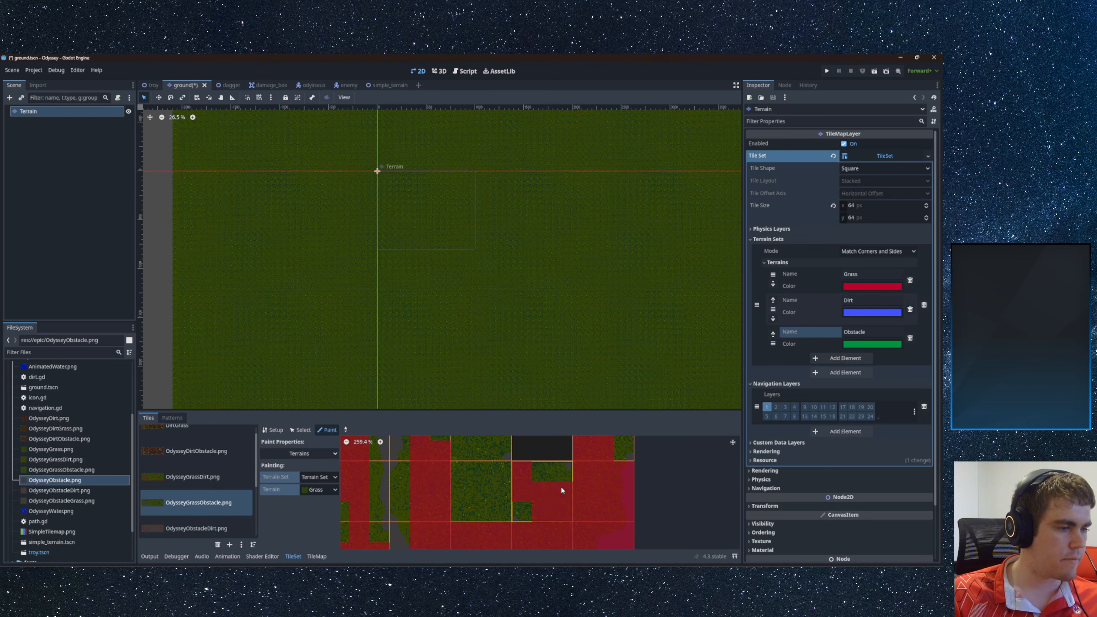
mouse_move(560, 487)
mouse_down()
mouse_move(542, 470)
mouse_move(502, 490)
mouse_move(478, 473)
mouse_move(503, 516)
mouse_up()
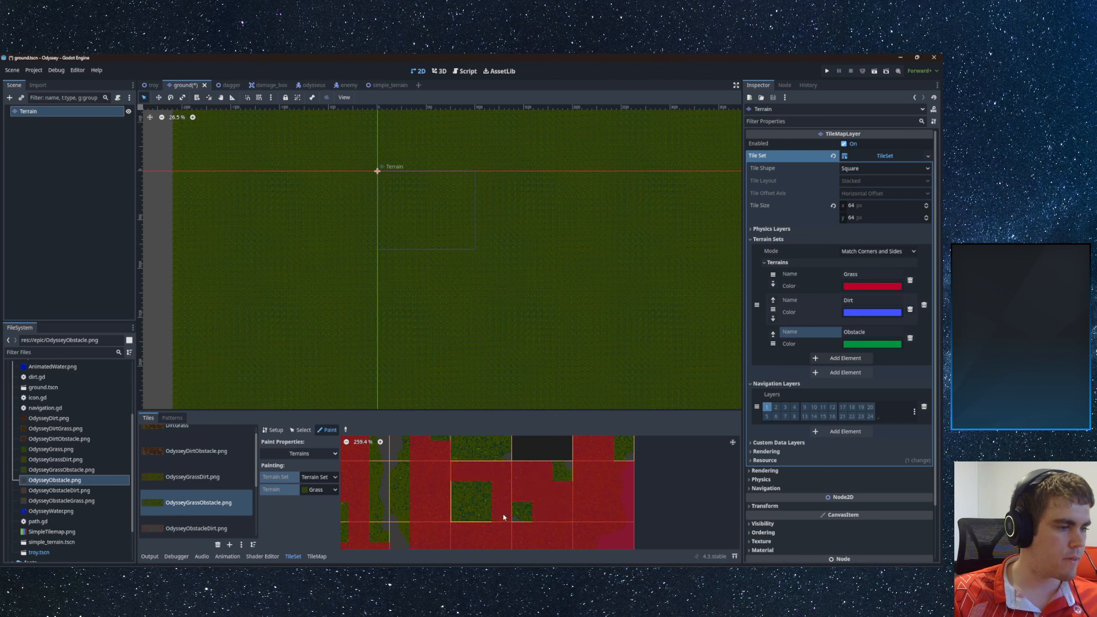
middle_drag(468, 463, 480, 511)
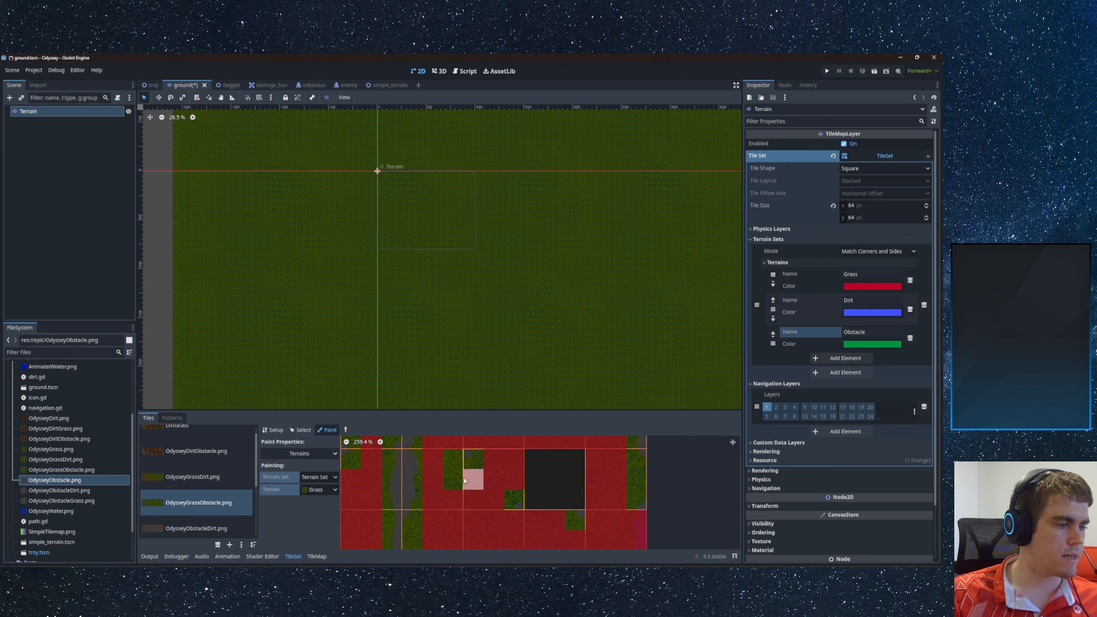
drag(453, 459, 453, 481)
scroll(463, 473, down, 2)
scroll(469, 497, down, 3)
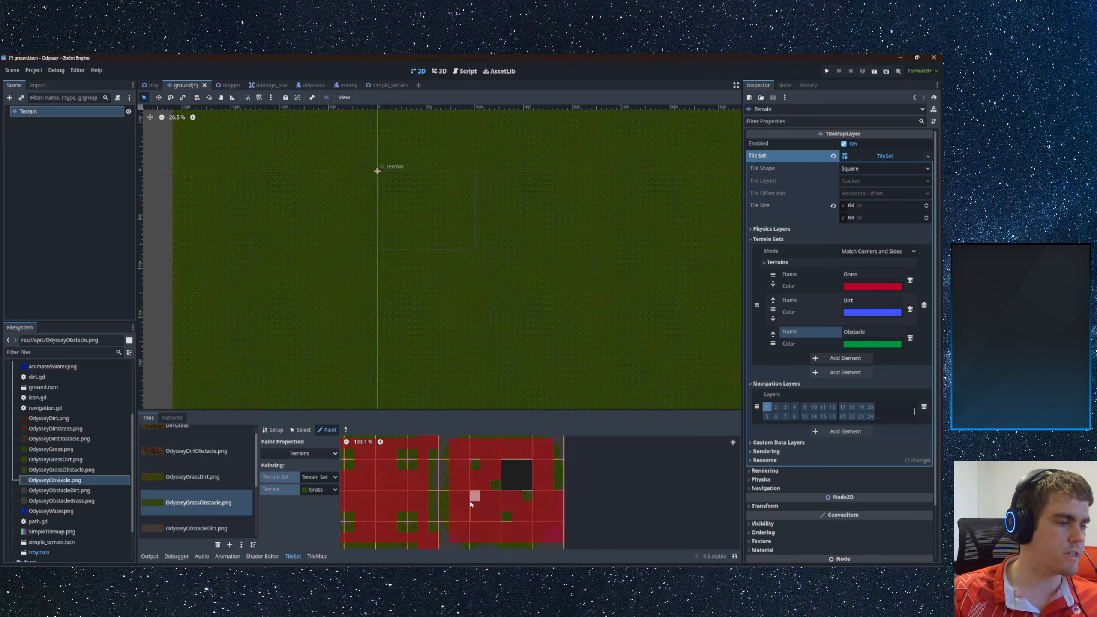
click(516, 534)
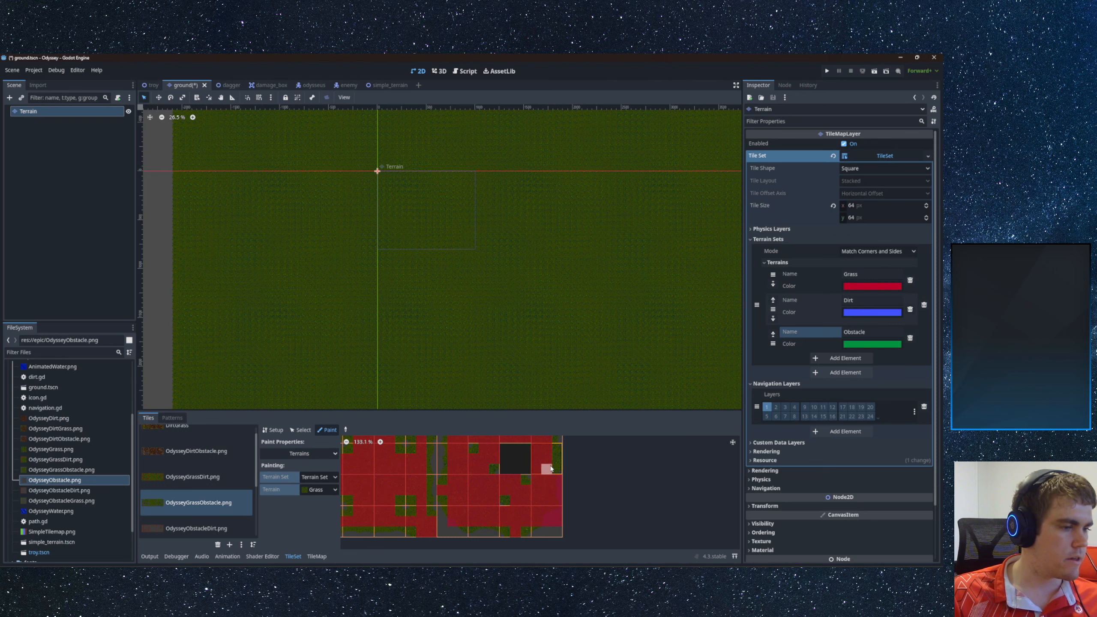
click(557, 459)
middle_drag(510, 443, 486, 430)
- Paint Obstacle on the unpainted inner corner bits around the hole in the last 4×4 block
click(319, 489)
click(322, 532)
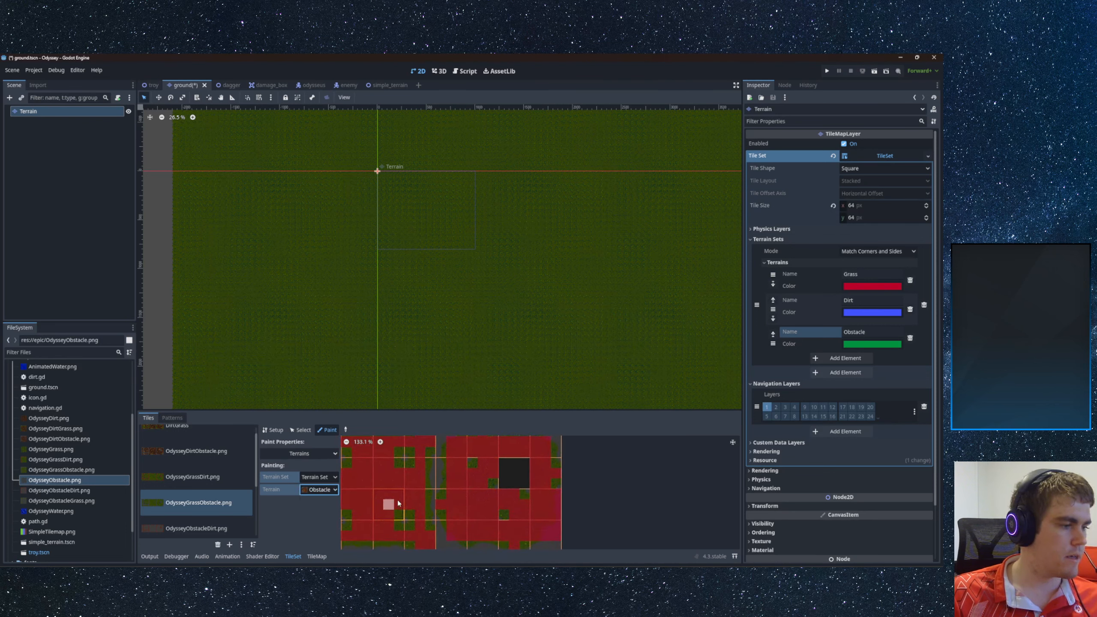
middle_drag(462, 499, 477, 482)
click(486, 447)
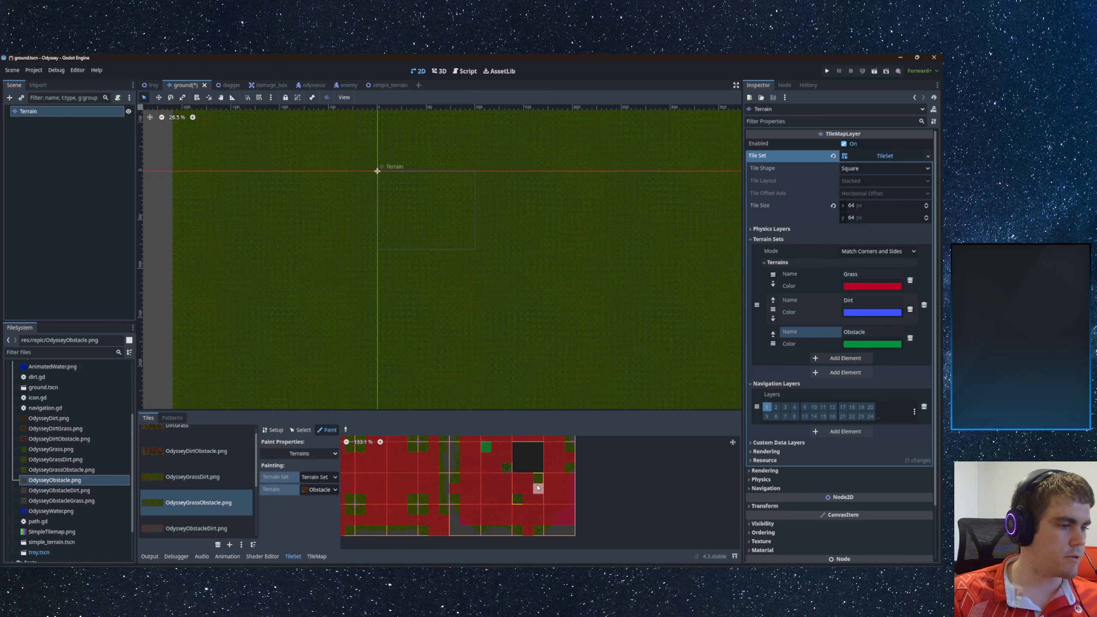
click(568, 468)
mouse_move(590, 493)
middle_down()
mouse_move(551, 520)
mouse_move(556, 491)
middle_up()
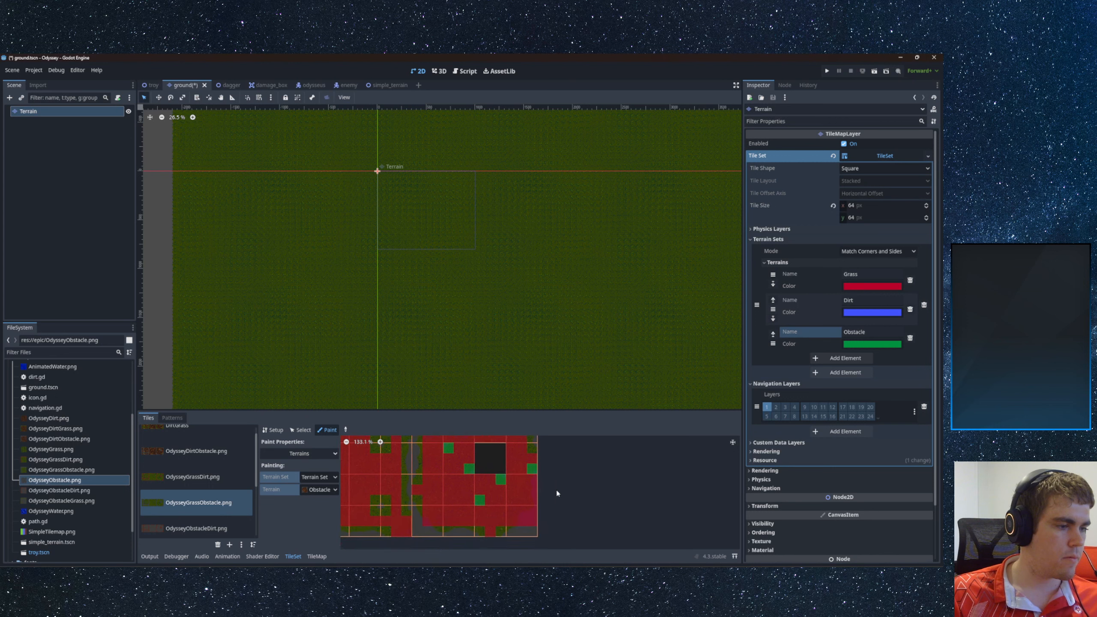
- Paint Obstacle along the rocky outer edge bits of the last 4×4 block, skipping the Grass connections
mouse_move(533, 476)
mouse_down()
mouse_move(533, 531)
mouse_move(424, 532)
mouse_move(423, 502)
mouse_up()
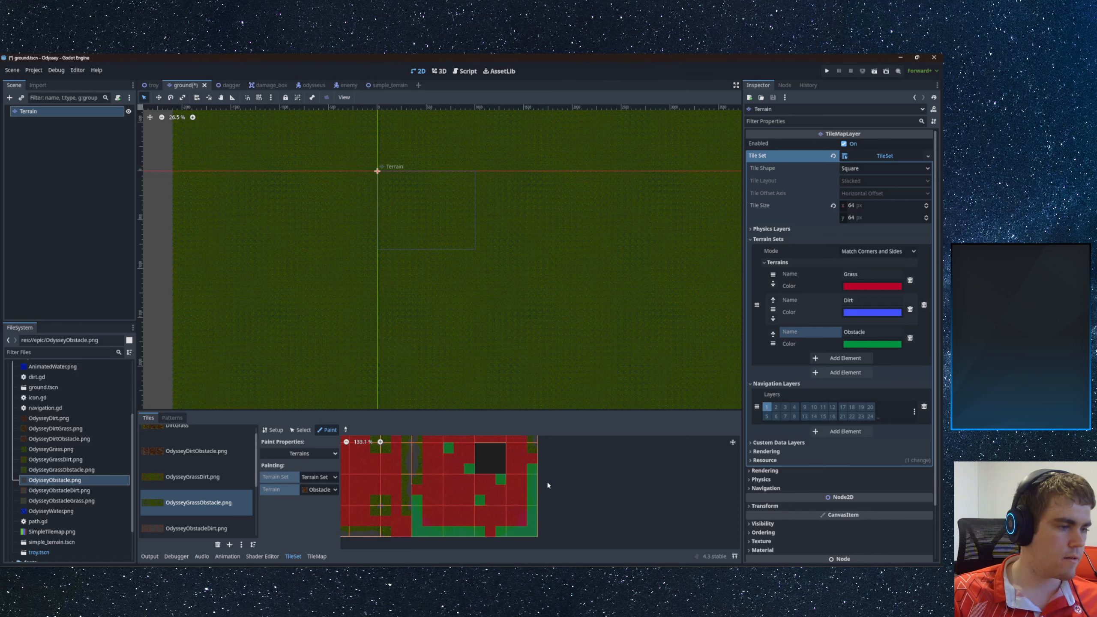
middle_drag(536, 482, 536, 515)
mouse_move(533, 480)
mouse_down()
mouse_move(533, 451)
mouse_move(417, 454)
mouse_move(416, 517)
mouse_up()
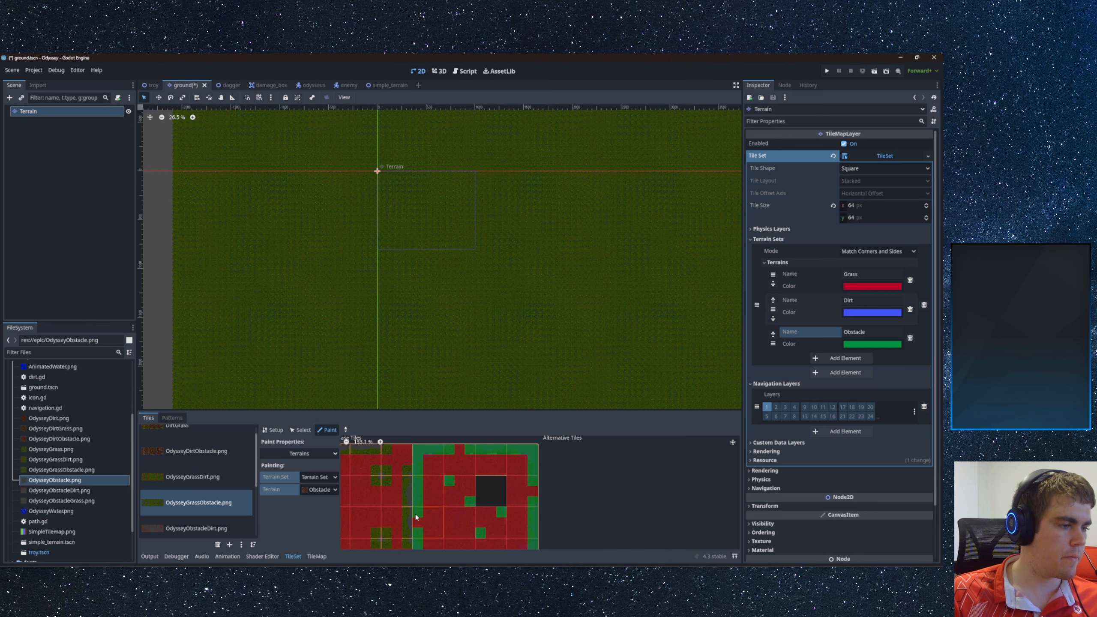
- Paint Obstacle on the side and lower edge gaps and the lower inner corner gaps of the middle 4×4 block
middle_drag(439, 491, 501, 470)
drag(470, 450, 470, 521)
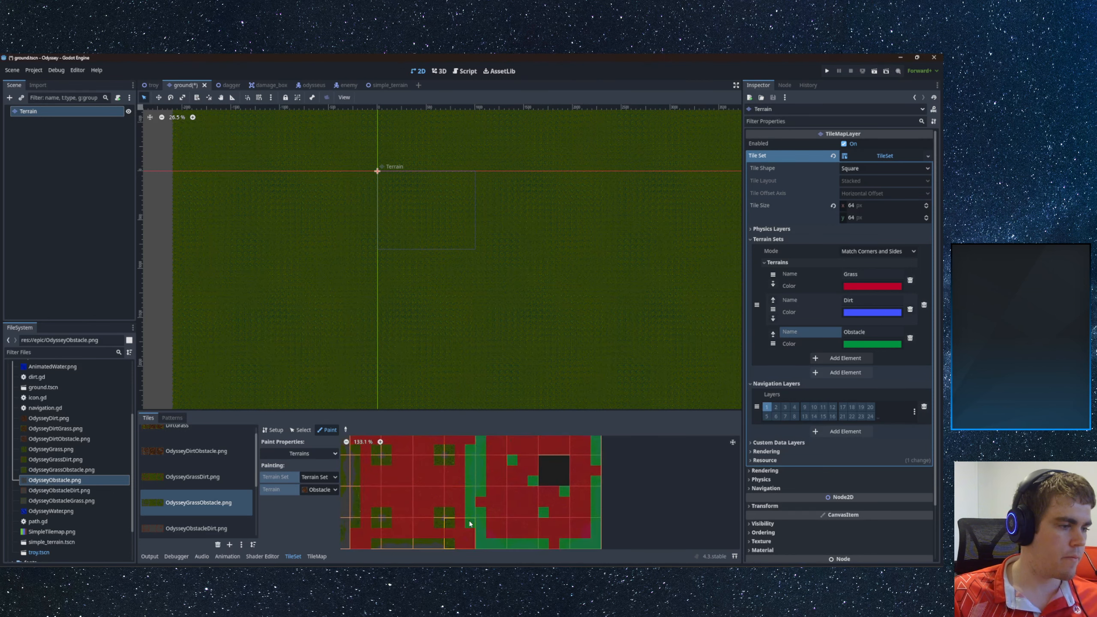
mouse_move(470, 524)
middle_down()
mouse_move(482, 498)
mouse_move(492, 500)
middle_up()
mouse_move(495, 502)
mouse_down()
mouse_move(420, 498)
mouse_move(420, 473)
mouse_move(495, 470)
mouse_up()
middle_drag(455, 470, 555, 513)
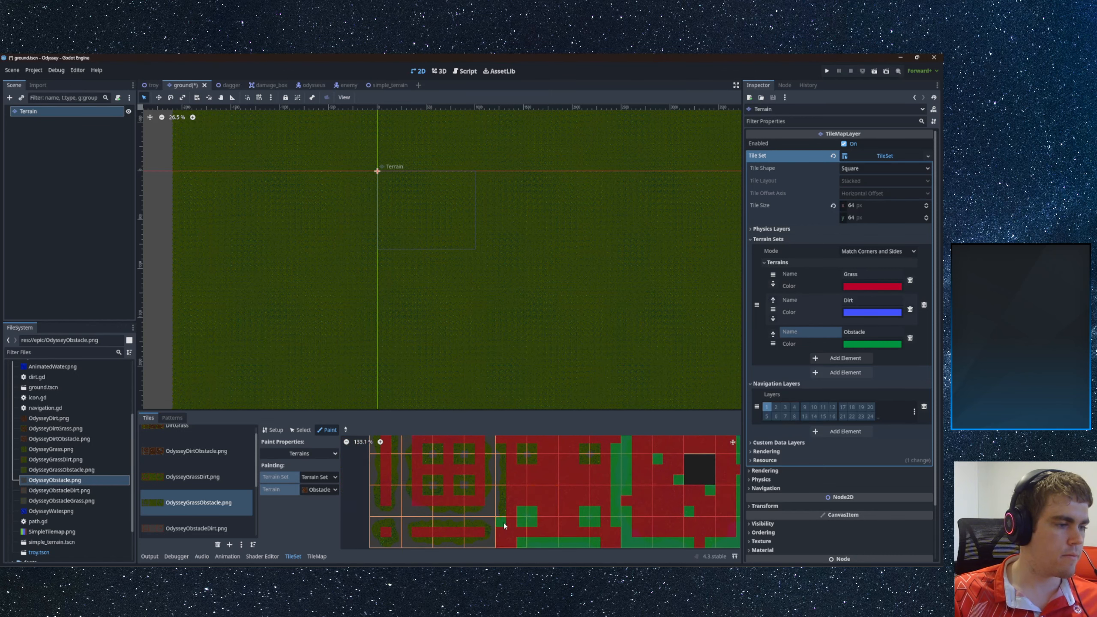
drag(501, 461, 501, 451)
- Paint Obstacle along the upper edge and in the upper inner corner gaps of the middle 4×4 block
middle_drag(502, 451, 485, 487)
drag(504, 463, 578, 467)
drag(507, 496, 515, 495)
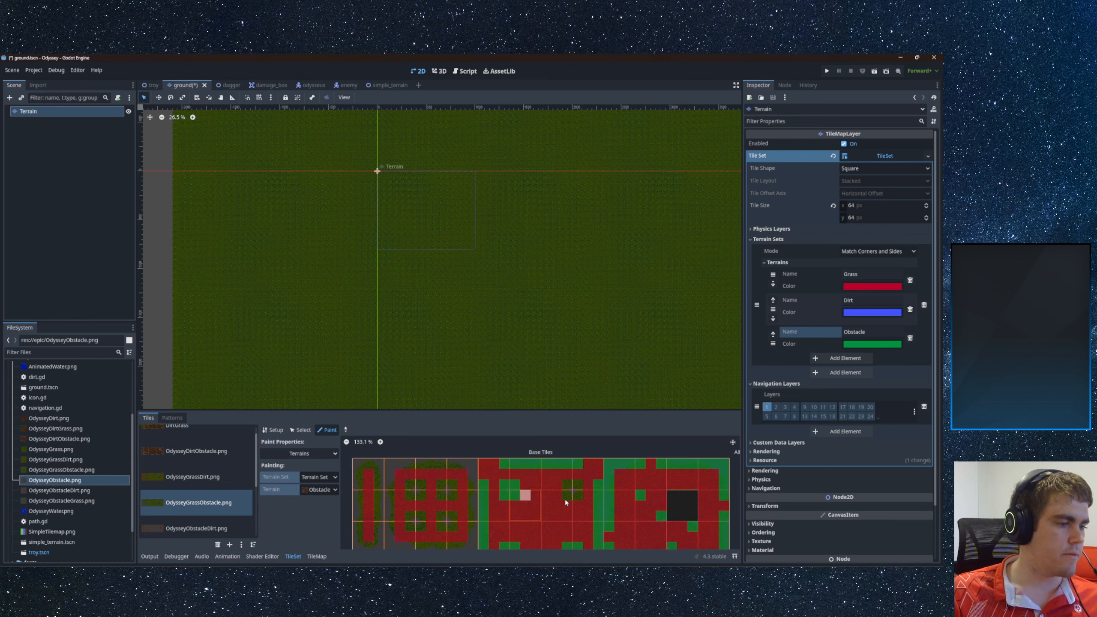
middle_drag(574, 500, 531, 481)
drag(523, 469, 533, 468)
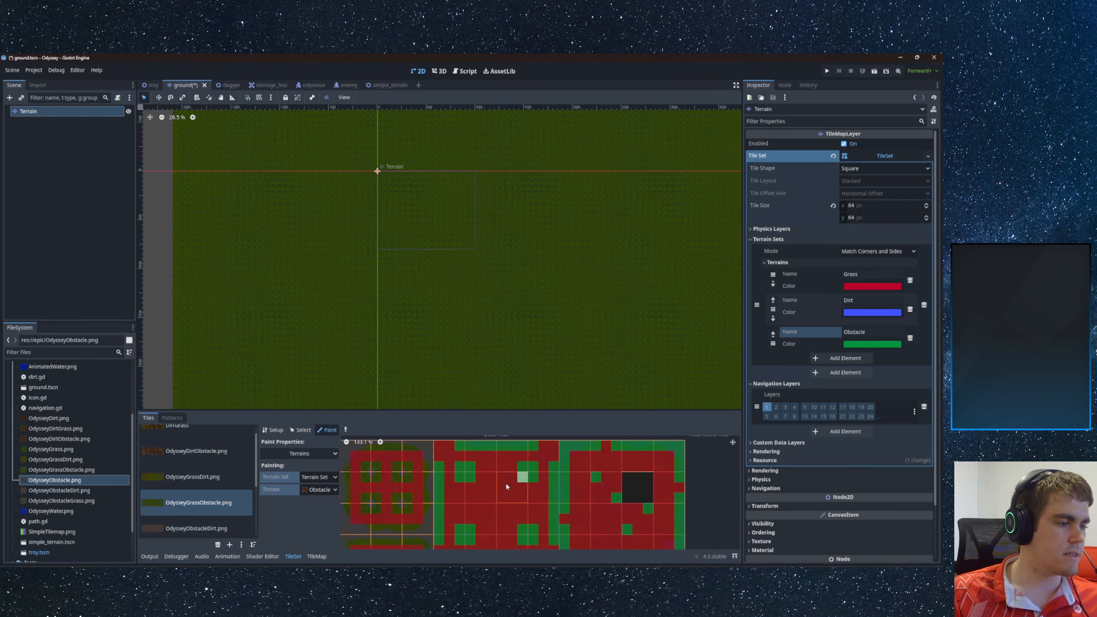
- Fill every remaining bit around the first column, lone tile, lower row and 3×3 block with Obstacle
mouse_move(467, 475)
middle_down()
mouse_move(530, 465)
mouse_move(499, 471)
middle_up()
drag(498, 446, 501, 494)
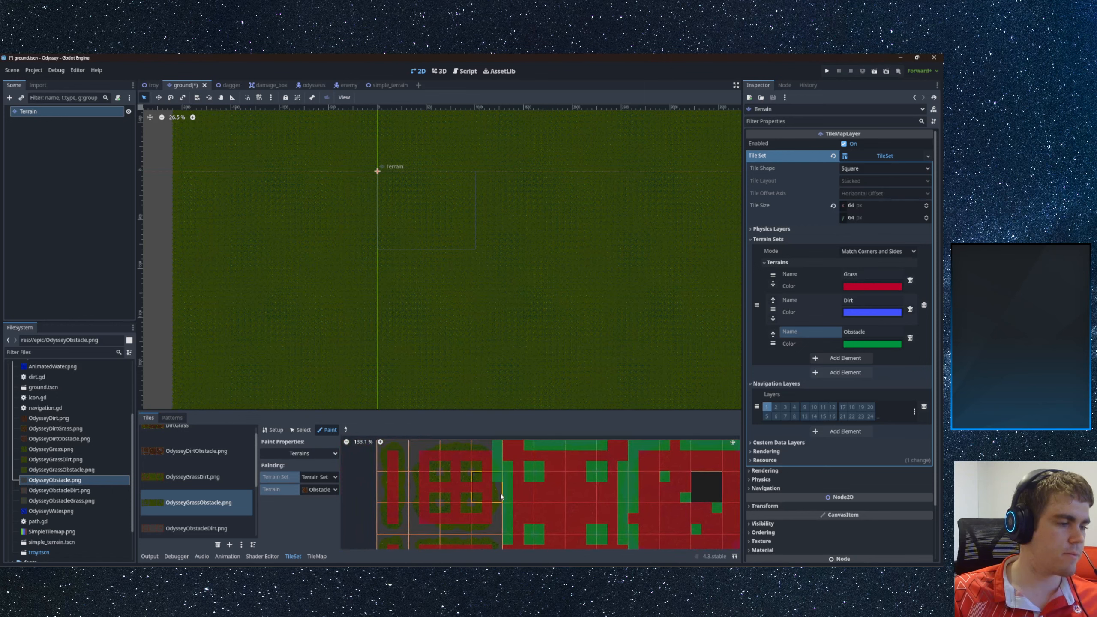
middle_drag(499, 532, 503, 466)
mouse_move(501, 471)
mouse_down()
mouse_move(502, 492)
mouse_move(418, 489)
mouse_move(417, 471)
mouse_move(497, 472)
mouse_up()
middle_drag(438, 477, 481, 477)
drag(449, 473, 452, 481)
mouse_move(467, 473)
middle_down()
mouse_move(468, 522)
mouse_move(452, 520)
middle_up()
mouse_move(445, 534)
mouse_down()
mouse_move(426, 531)
mouse_move(427, 469)
mouse_move(441, 450)
mouse_move(444, 535)
mouse_move(504, 532)
mouse_move(453, 519)
mouse_move(457, 468)
mouse_move(534, 453)
mouse_move(478, 466)
mouse_move(477, 498)
mouse_move(493, 475)
mouse_move(520, 479)
mouse_move(507, 509)
mouse_up()
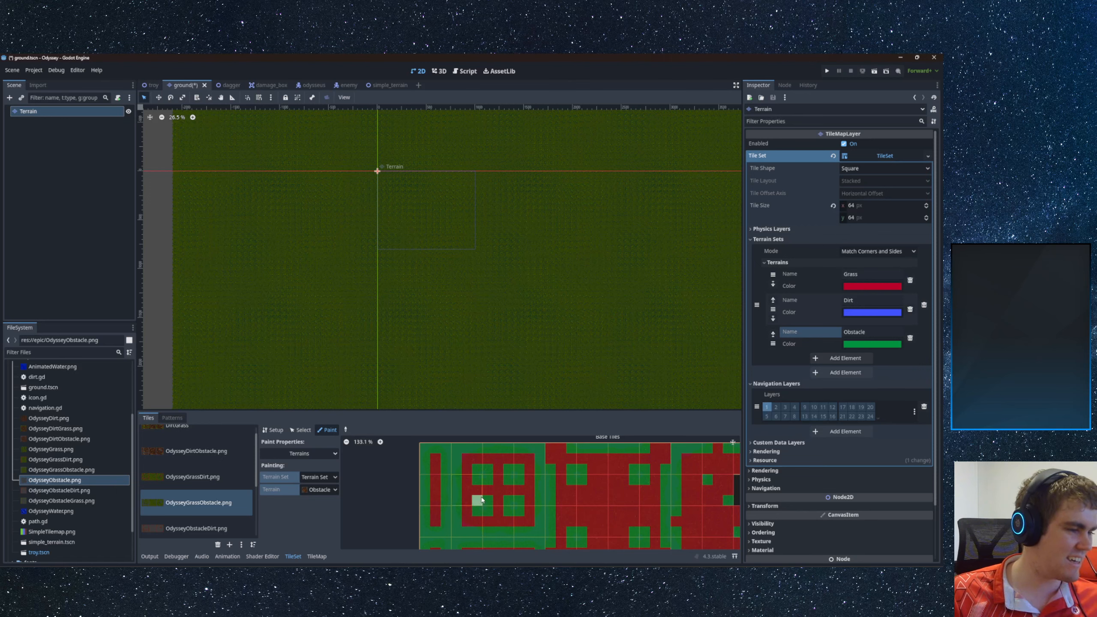
scroll(484, 504, down, 3)
middle_drag(496, 477, 479, 483)
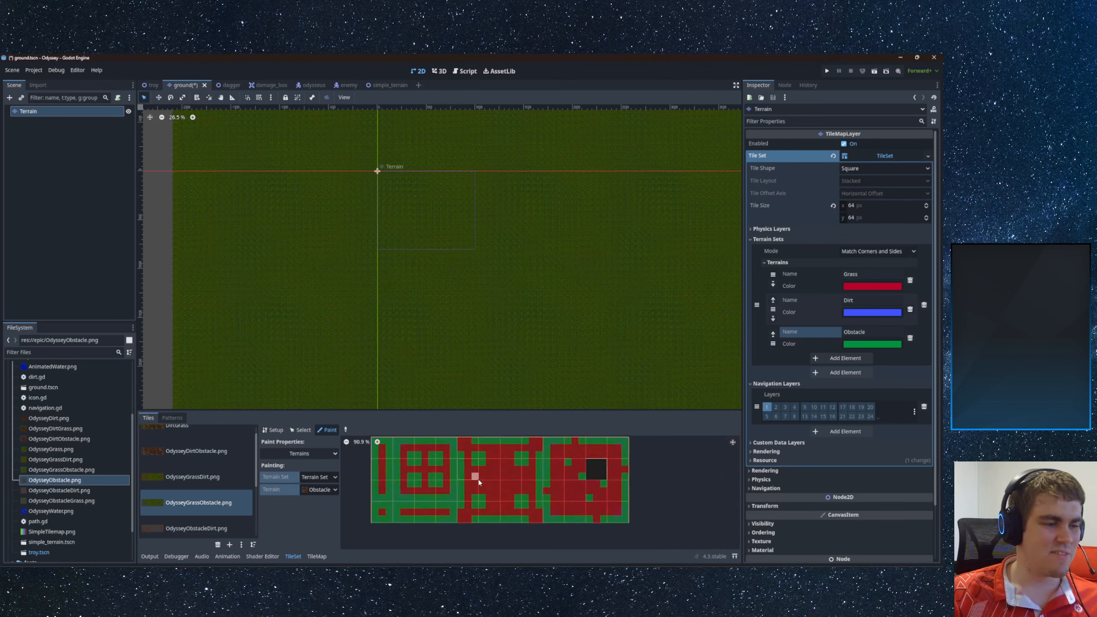
scroll(604, 482, up, 7)
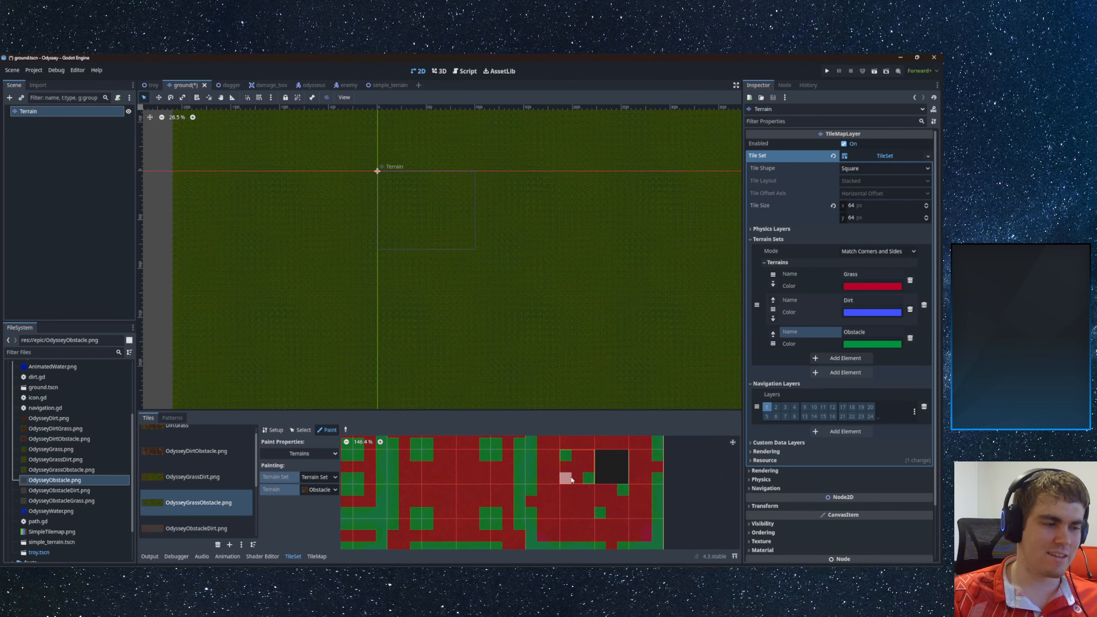
scroll(603, 483, down, 7)
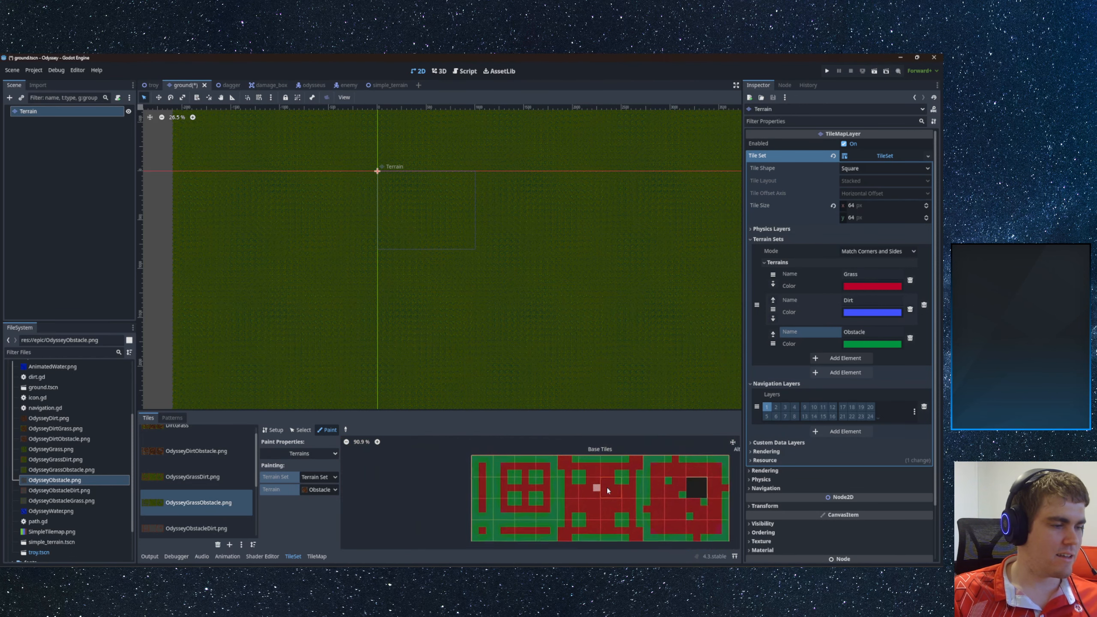
middle_drag(607, 488, 517, 484)
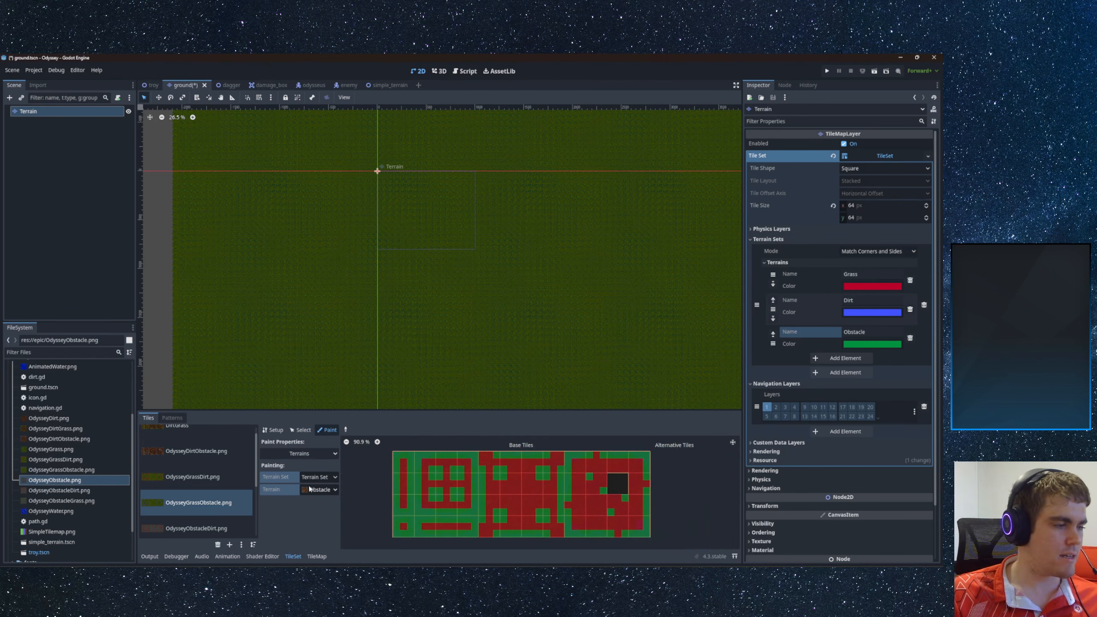
- Assign the Obstacle terrain to the tiles of the OdysseyObstacleDirt atlas
scroll(183, 513, down, 4)
click(202, 450)
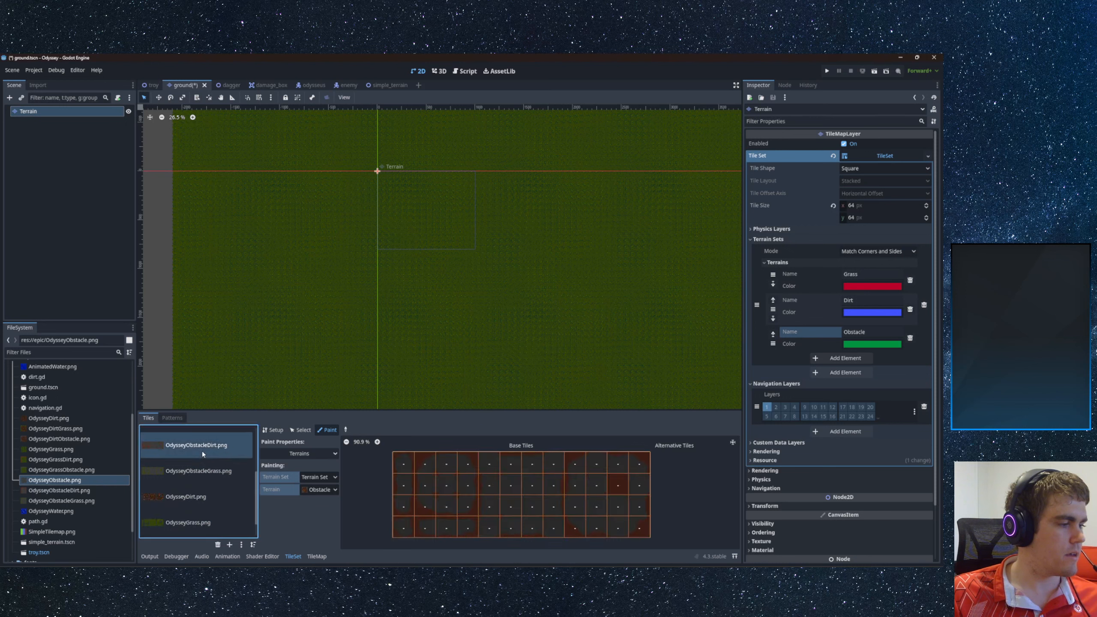
click(320, 490)
click(322, 531)
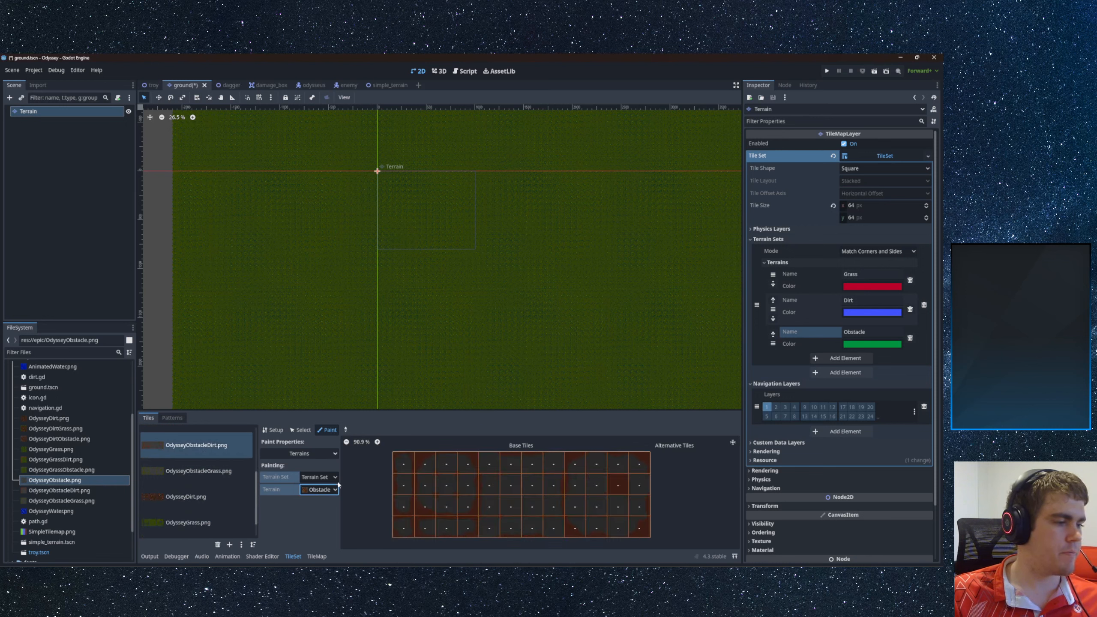
mouse_move(402, 460)
mouse_down()
mouse_move(597, 463)
mouse_move(640, 484)
mouse_move(376, 486)
mouse_move(618, 509)
mouse_move(513, 530)
mouse_up()
- Remove the plain dirt tile inside the last 4×4 block from the atlas and return to terrain painting
click(272, 430)
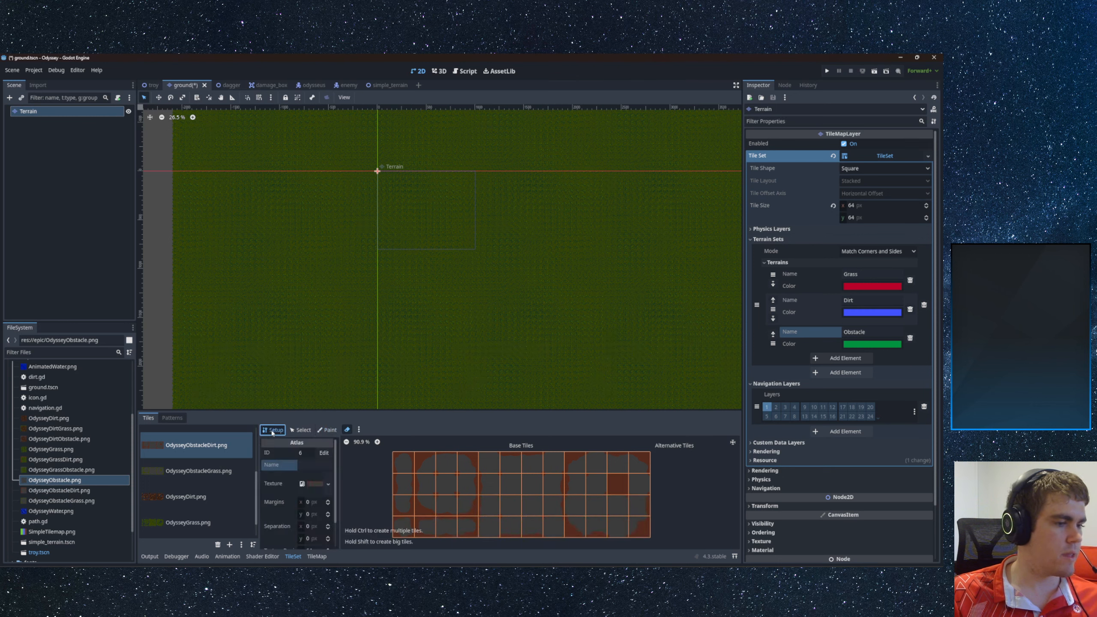
click(617, 485)
click(327, 430)
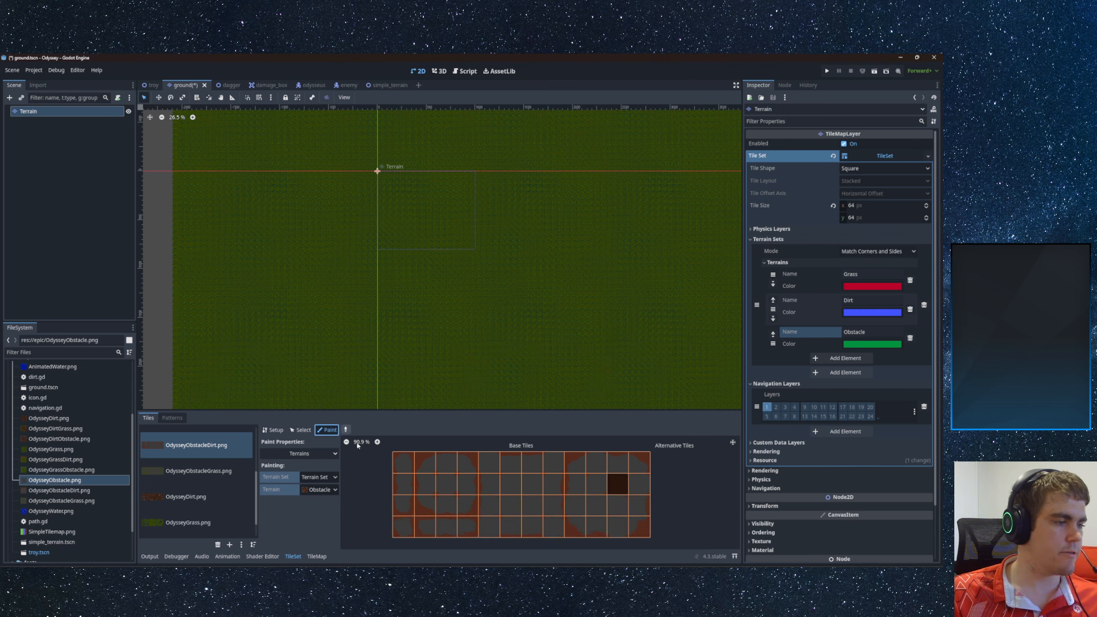
- Paint Obstacle along the first column, lone tile and lower row, and as a connected grid through the 3×3 block of OdysseyObstacleDirt
scroll(451, 479, up, 1)
mouse_move(398, 456)
mouse_down()
mouse_move(398, 506)
mouse_move(424, 537)
mouse_move(448, 510)
mouse_move(448, 459)
mouse_move(428, 456)
mouse_move(423, 485)
mouse_up()
click(398, 537)
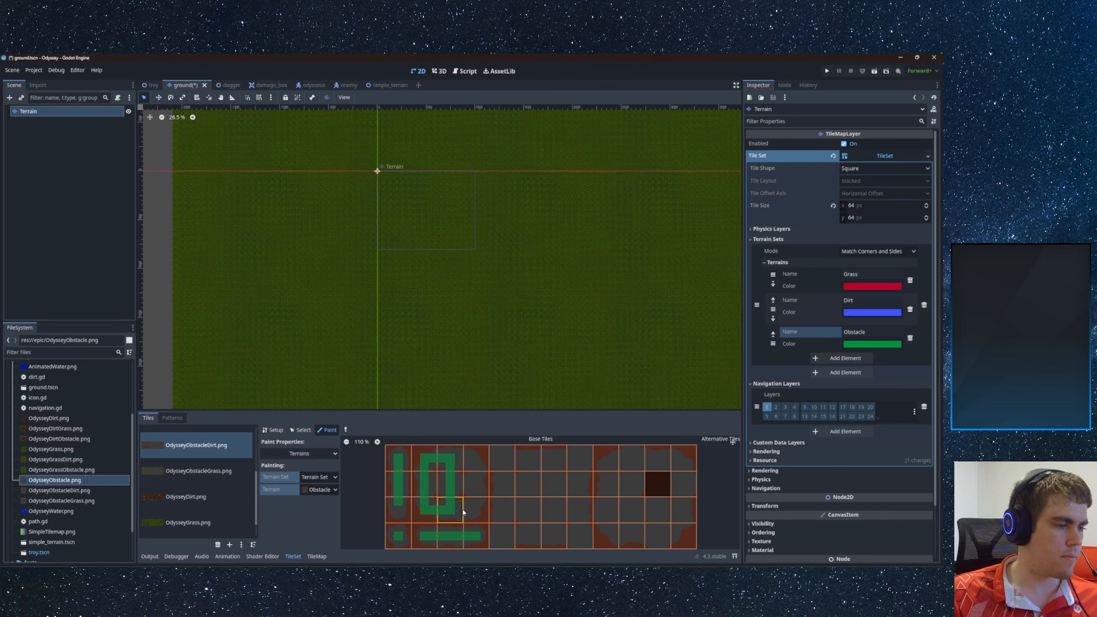
mouse_move(474, 460)
mouse_down()
mouse_move(458, 460)
mouse_move(474, 482)
mouse_move(474, 532)
mouse_up()
- Paint Obstacle over the middle 4×4 block, including its outward corner connections, leaving the four inner corner gaps unpainted
scroll(513, 481, right, 1)
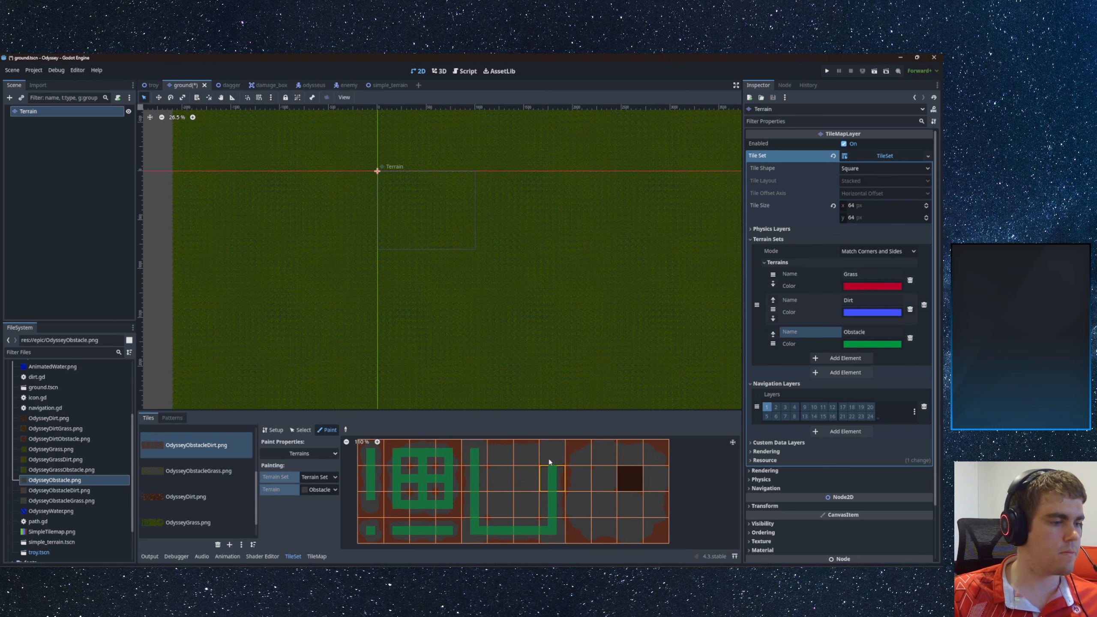
mouse_move(549, 461)
mouse_down()
mouse_move(522, 449)
mouse_move(484, 454)
mouse_move(518, 480)
mouse_move(524, 526)
mouse_move(517, 497)
mouse_up()
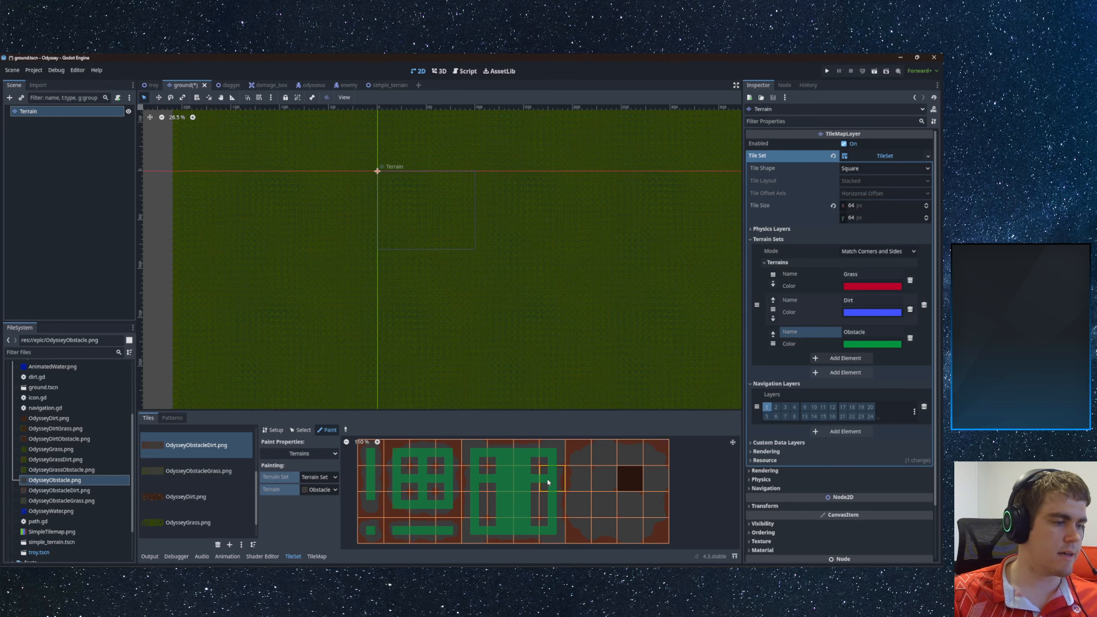
click(544, 507)
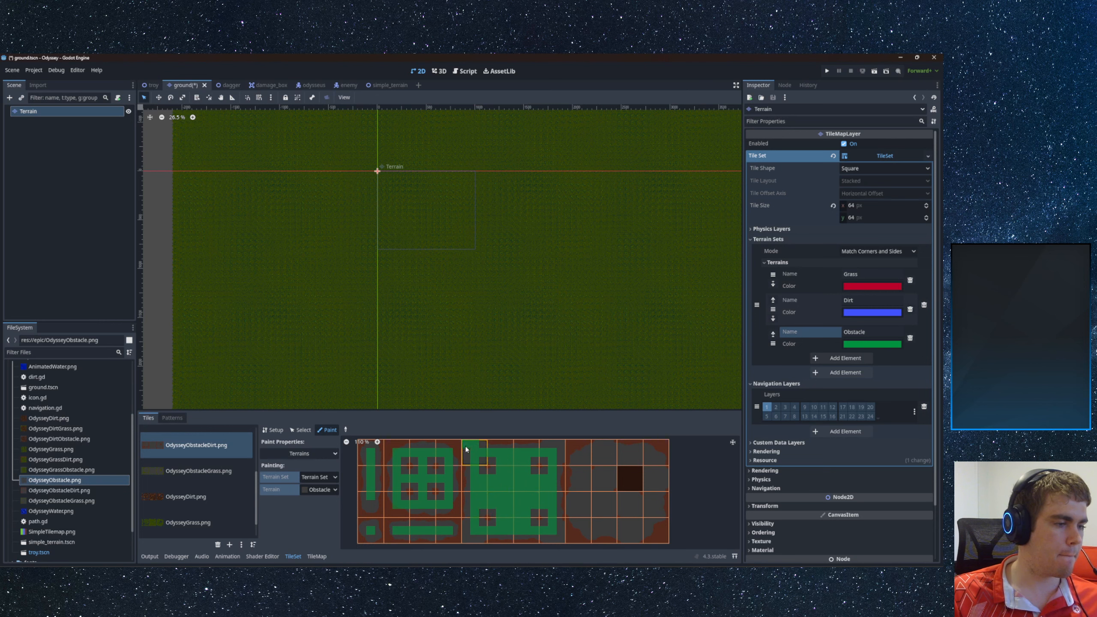
scroll(560, 459, down, 2)
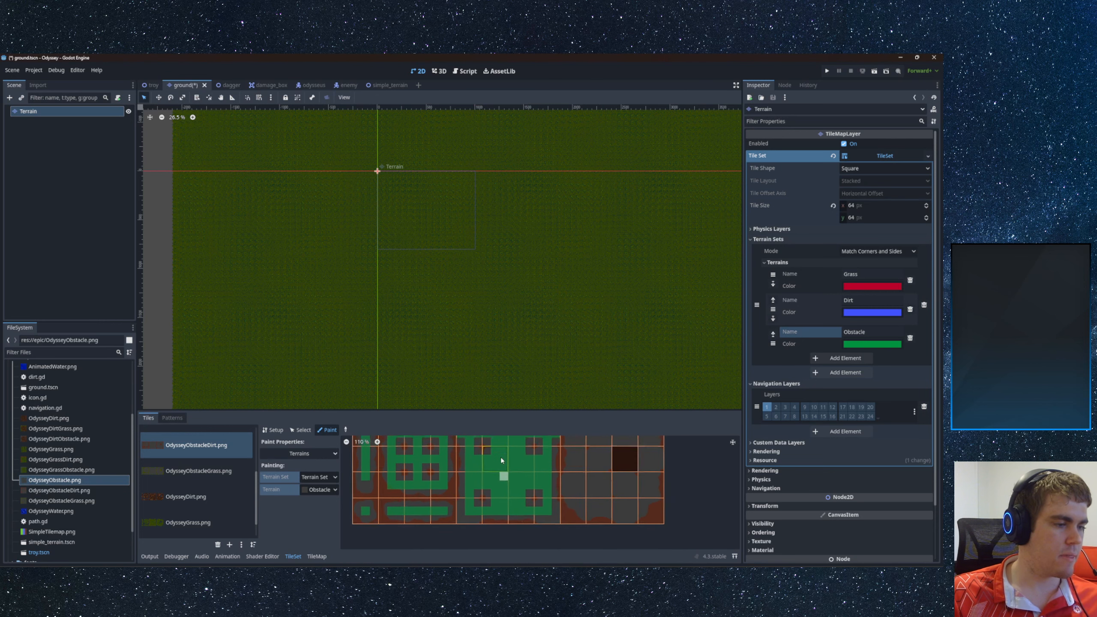
drag(549, 501, 553, 496)
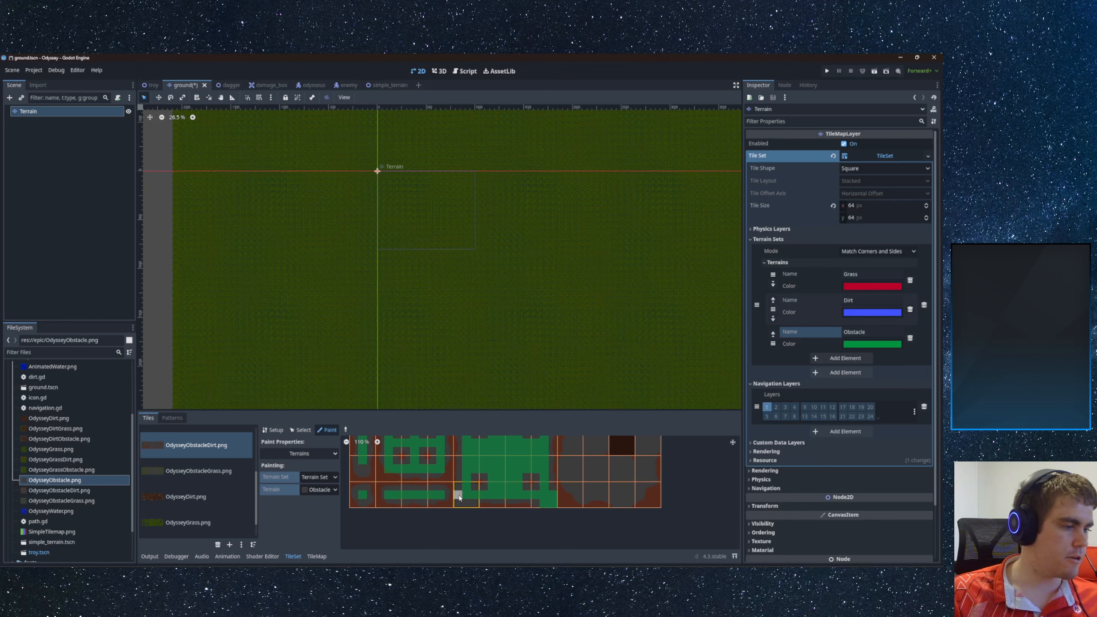
drag(458, 496, 467, 503)
- Paint Obstacle around the ring of outer tiles in the last 4×4 block and across its row below the hole
middle_drag(523, 488, 434, 526)
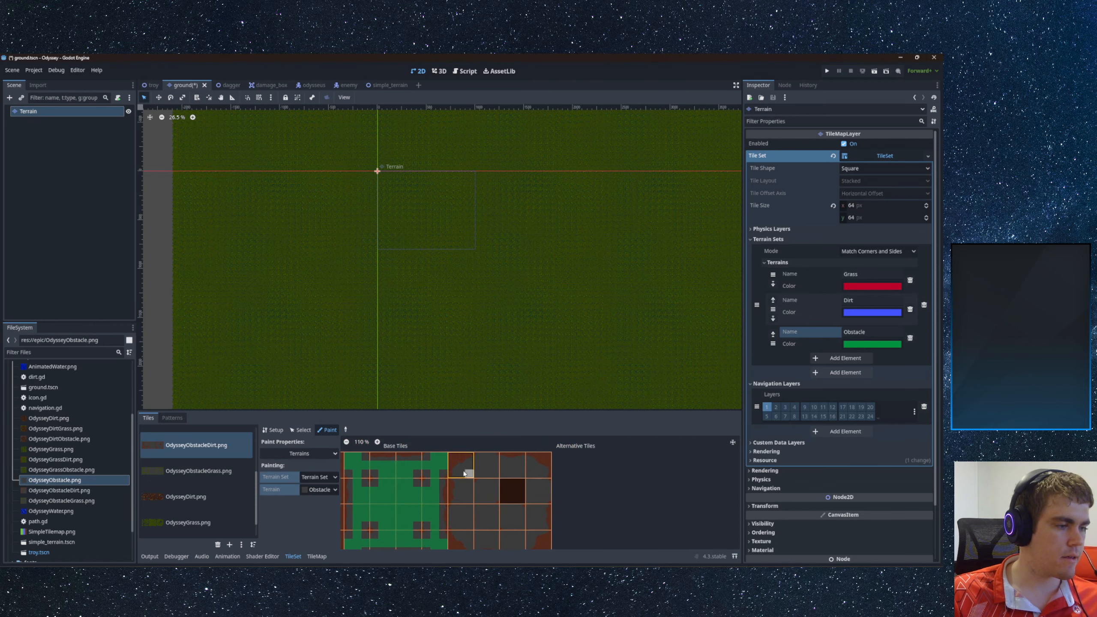
mouse_move(461, 466)
mouse_down()
mouse_move(459, 528)
mouse_move(461, 466)
mouse_move(527, 464)
mouse_move(537, 532)
mouse_up()
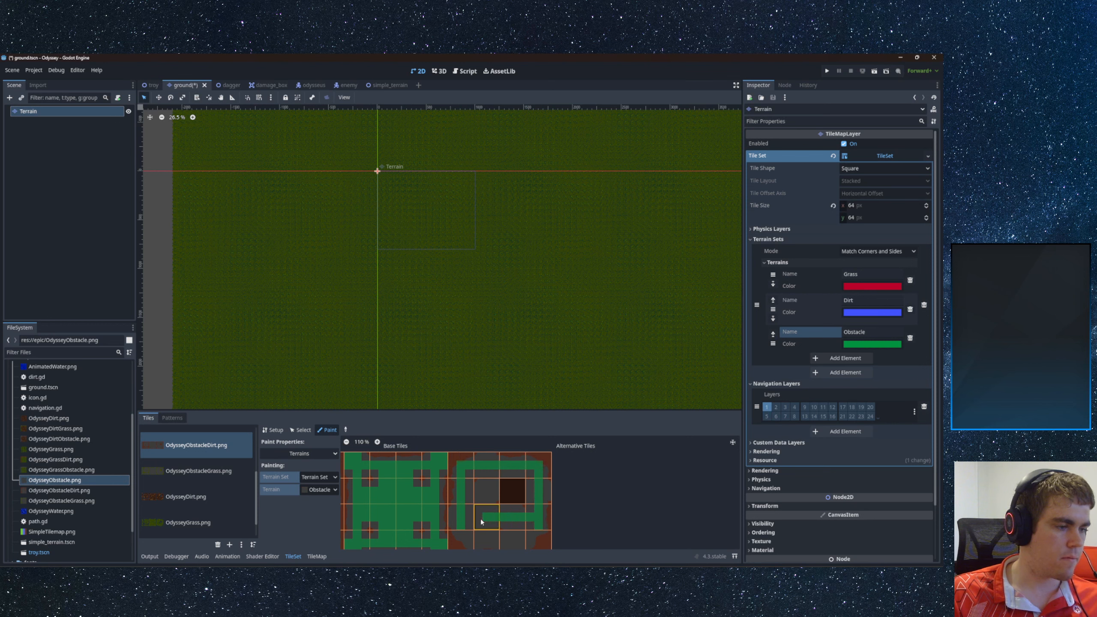
middle_drag(468, 521, 460, 478)
mouse_move(488, 476)
mouse_down()
mouse_move(451, 483)
mouse_move(454, 506)
mouse_move(523, 503)
mouse_up()
- Fill the interior of the last 4×4 block with Obstacle, leaving the inner corner bits around the hole unpainted
scroll(495, 497, up, 8)
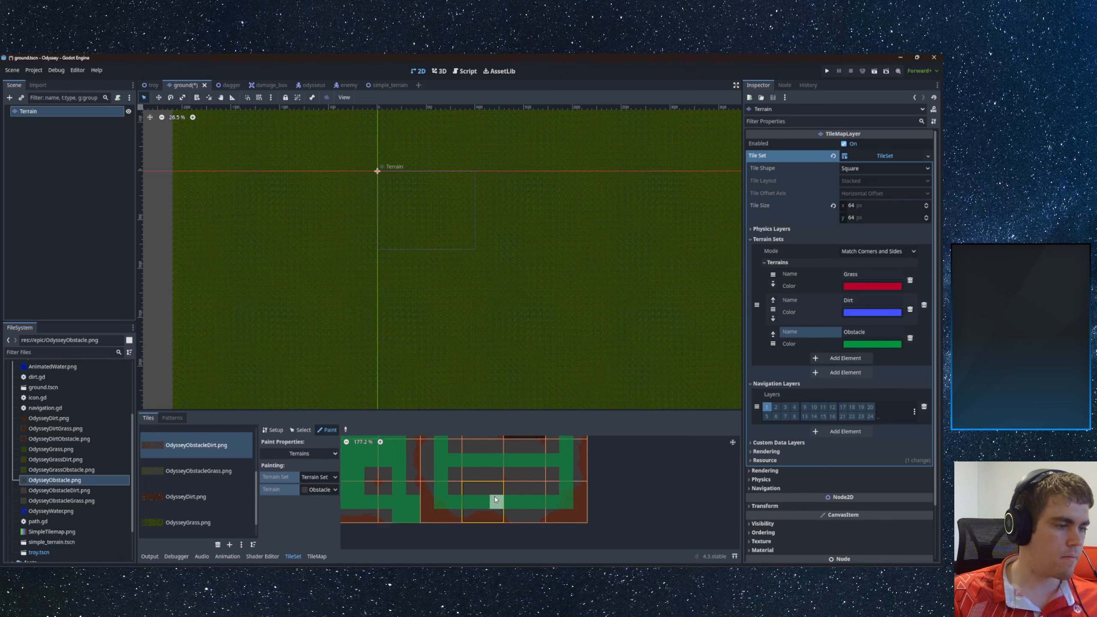
mouse_move(444, 480)
mouse_down()
mouse_move(500, 478)
mouse_move(497, 459)
mouse_up()
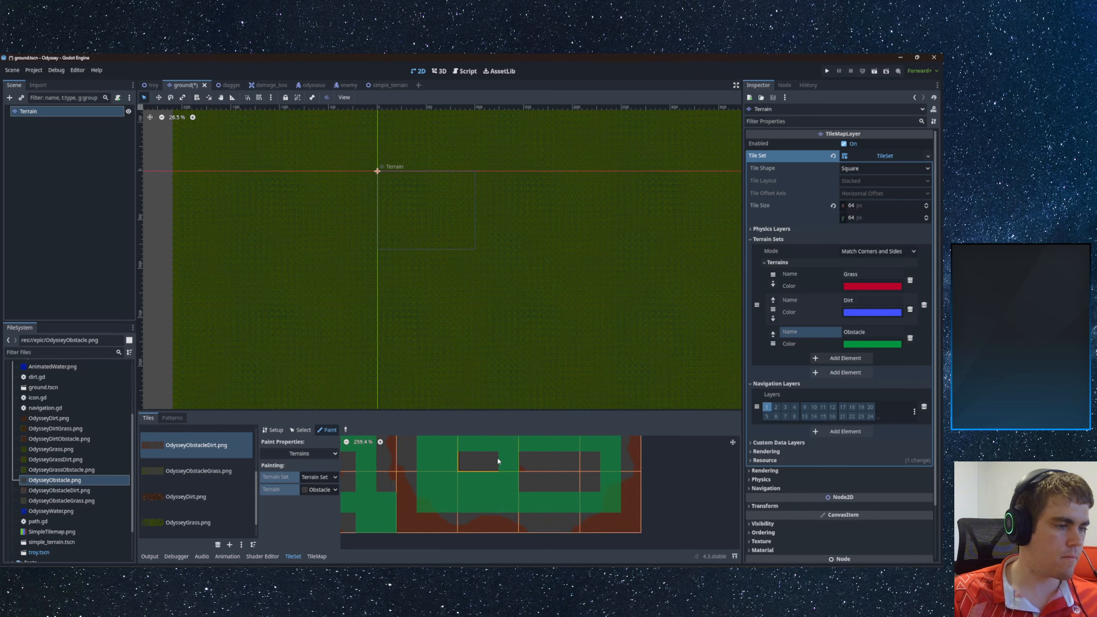
middle_drag(470, 452, 463, 516)
drag(460, 487, 481, 486)
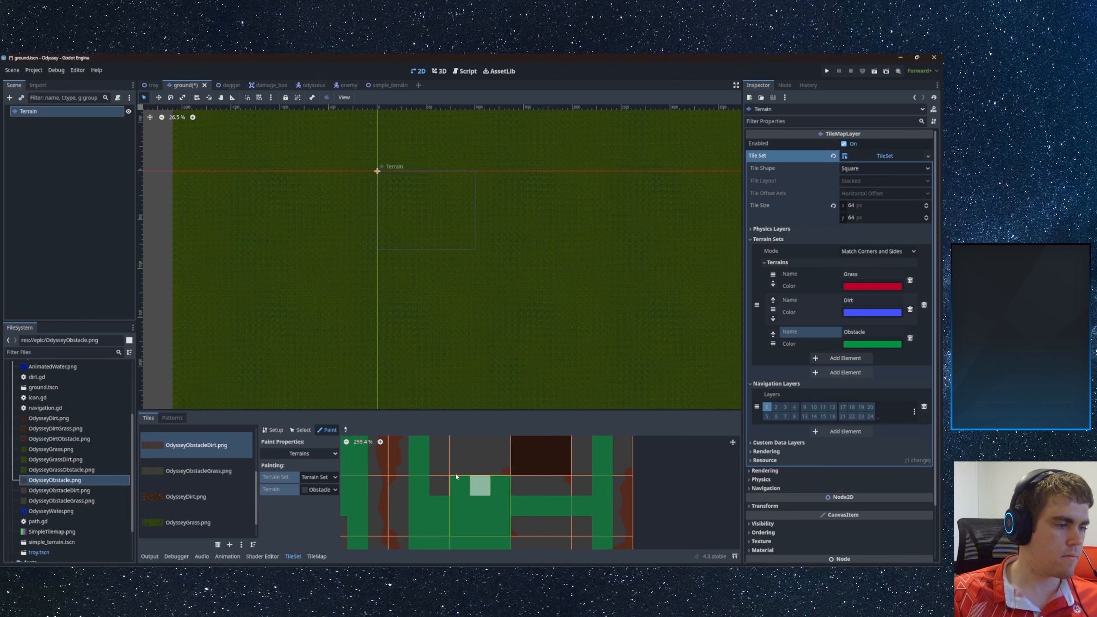
middle_drag(457, 474, 475, 524)
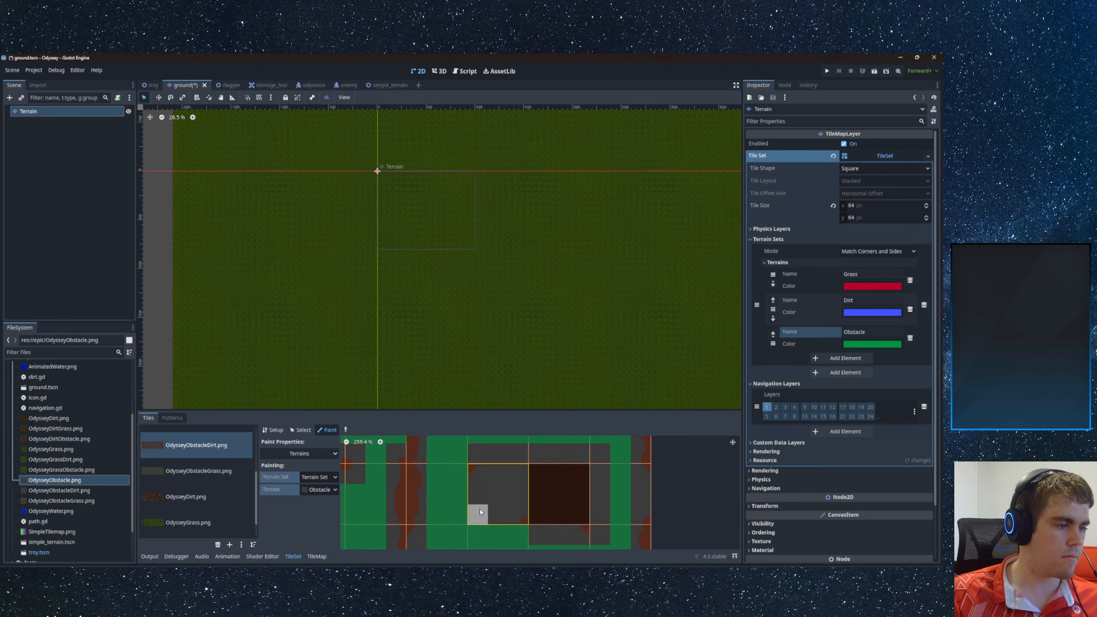
mouse_move(497, 498)
mouse_down()
mouse_move(518, 474)
mouse_move(478, 450)
mouse_move(599, 454)
mouse_move(598, 517)
mouse_up()
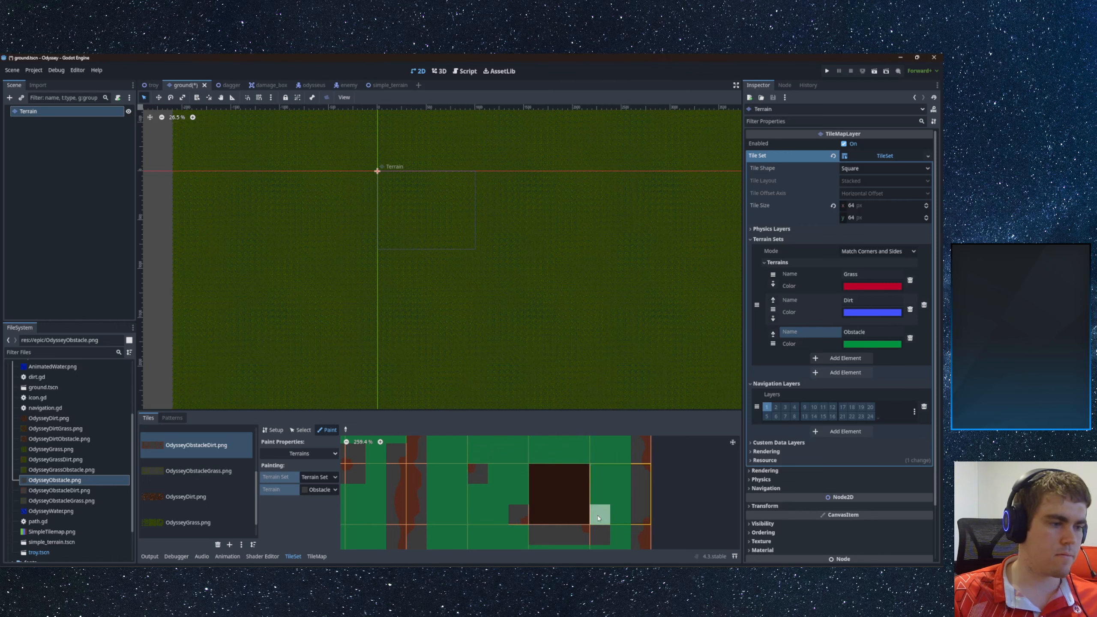
middle_drag(598, 518, 595, 477)
click(596, 496)
mouse_move(555, 498)
mouse_down()
mouse_move(537, 499)
mouse_move(577, 530)
mouse_up()
- Paint the remaining Obstacle bits below and beside the hole in the last 4×4 block of OdysseyObstacleDirt
middle_drag(577, 531, 544, 473)
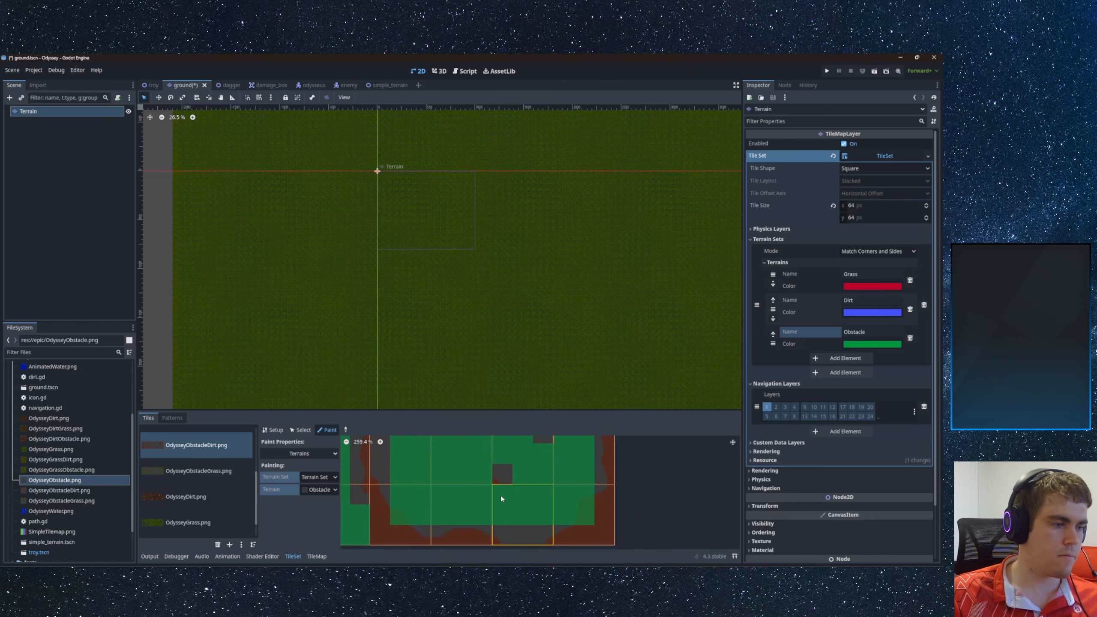
mouse_move(509, 514)
middle_down()
mouse_move(535, 500)
mouse_move(517, 526)
middle_up()
click(549, 521)
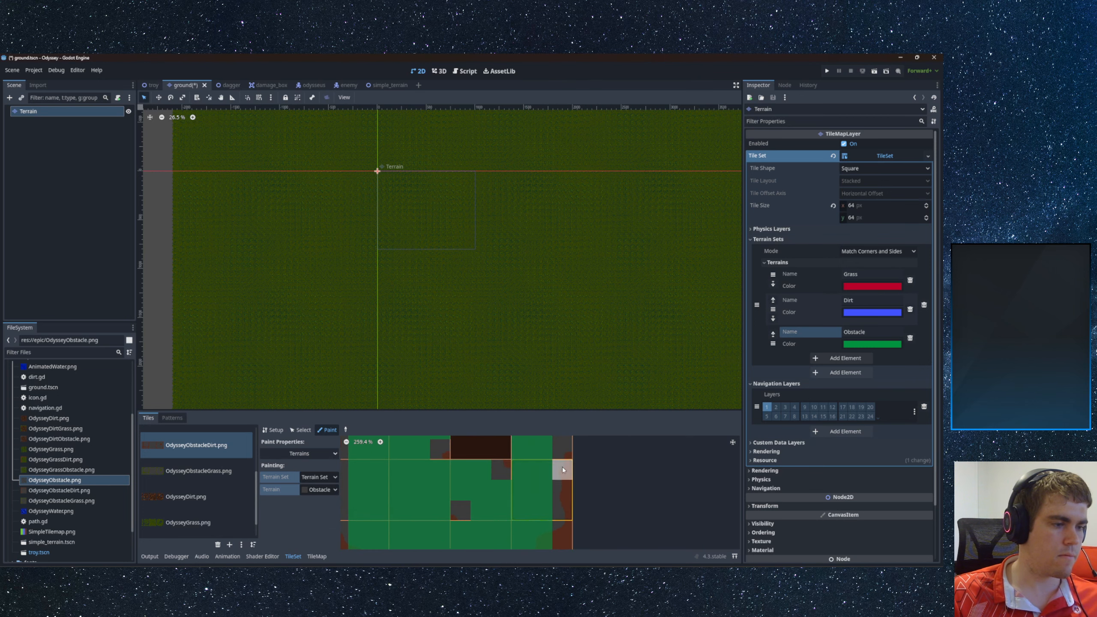
middle_drag(562, 467, 545, 518)
scroll(556, 481, down, 5)
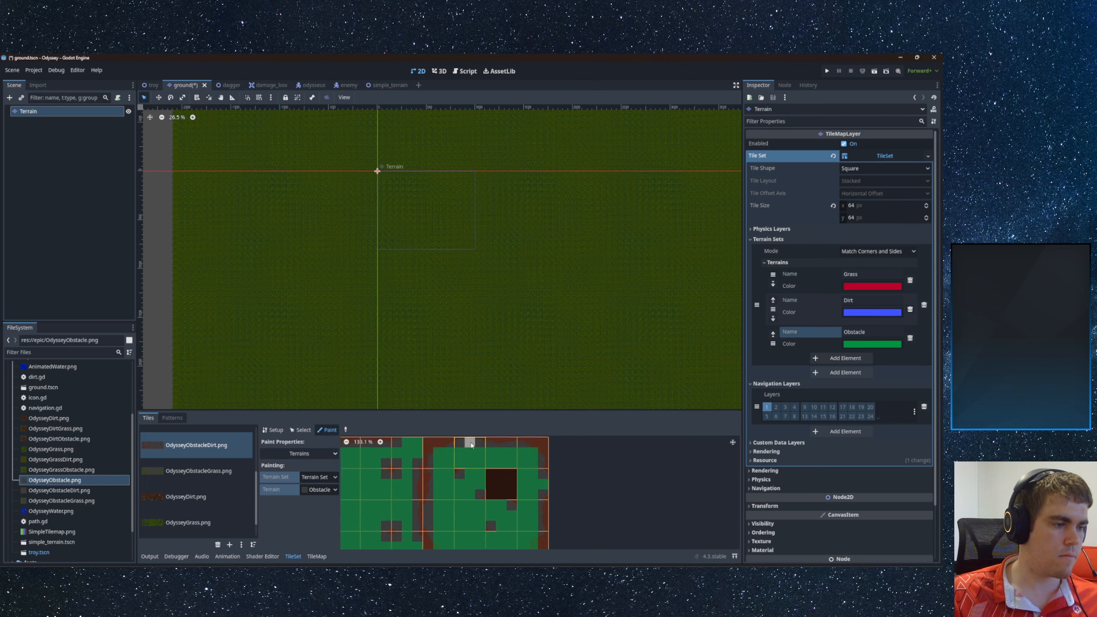
middle_drag(451, 495, 484, 459)
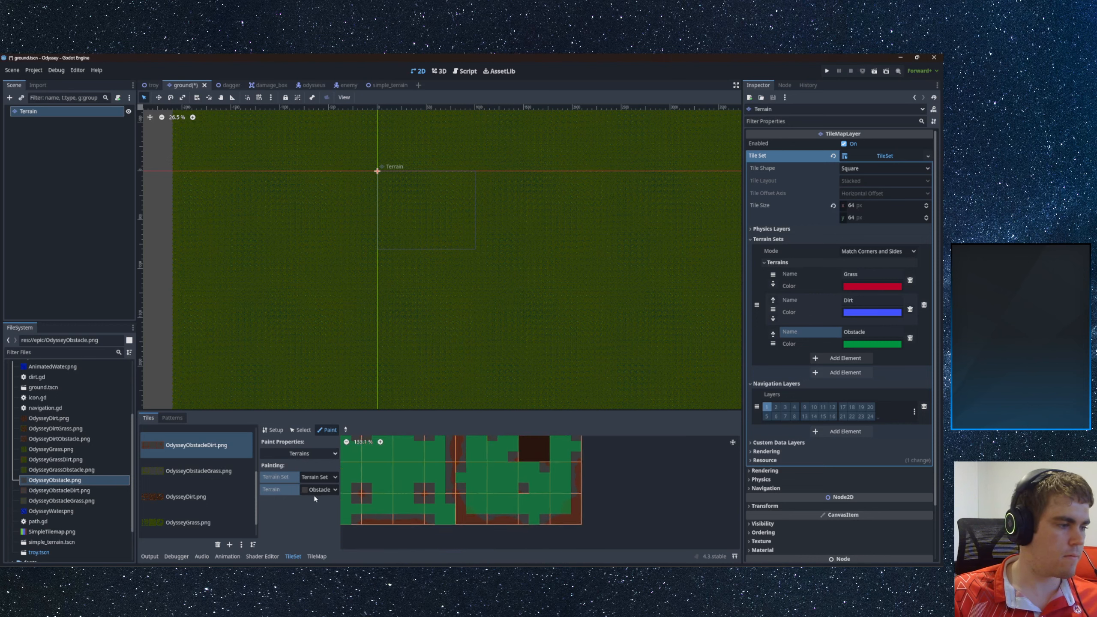
- Paint Dirt along the outer border of the last 4×4 block and on the four inner corner bits around its hole
click(319, 490)
click(320, 522)
mouse_move(462, 487)
mouse_down()
mouse_move(485, 521)
mouse_move(570, 520)
mouse_move(578, 459)
mouse_up()
middle_drag(578, 459, 583, 487)
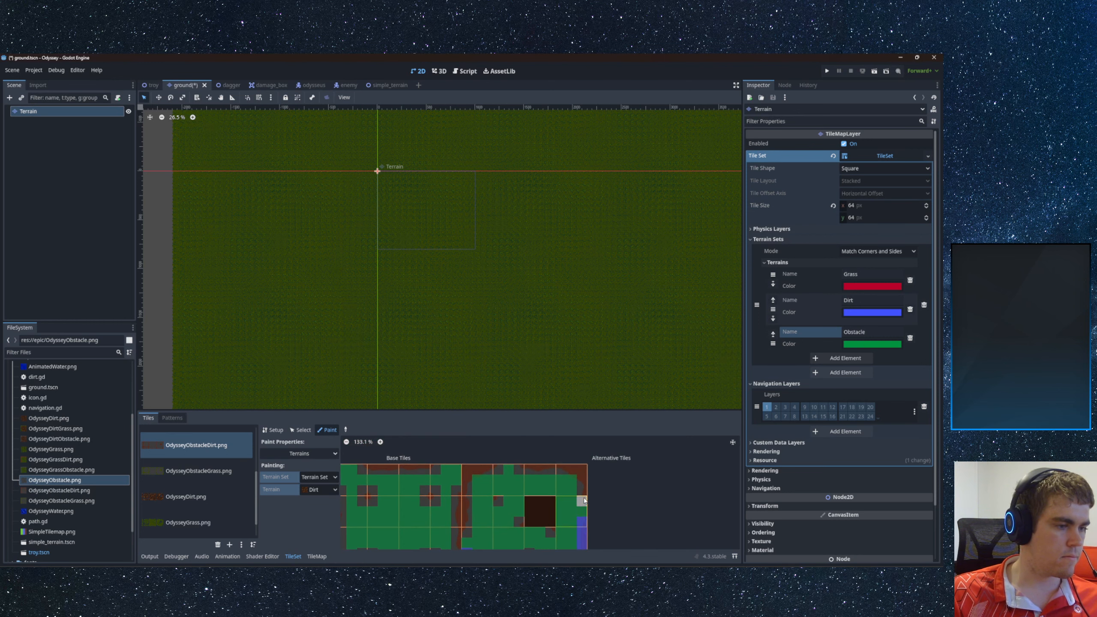
mouse_move(569, 468)
mouse_down()
mouse_move(471, 470)
mouse_move(464, 534)
mouse_up()
click(498, 503)
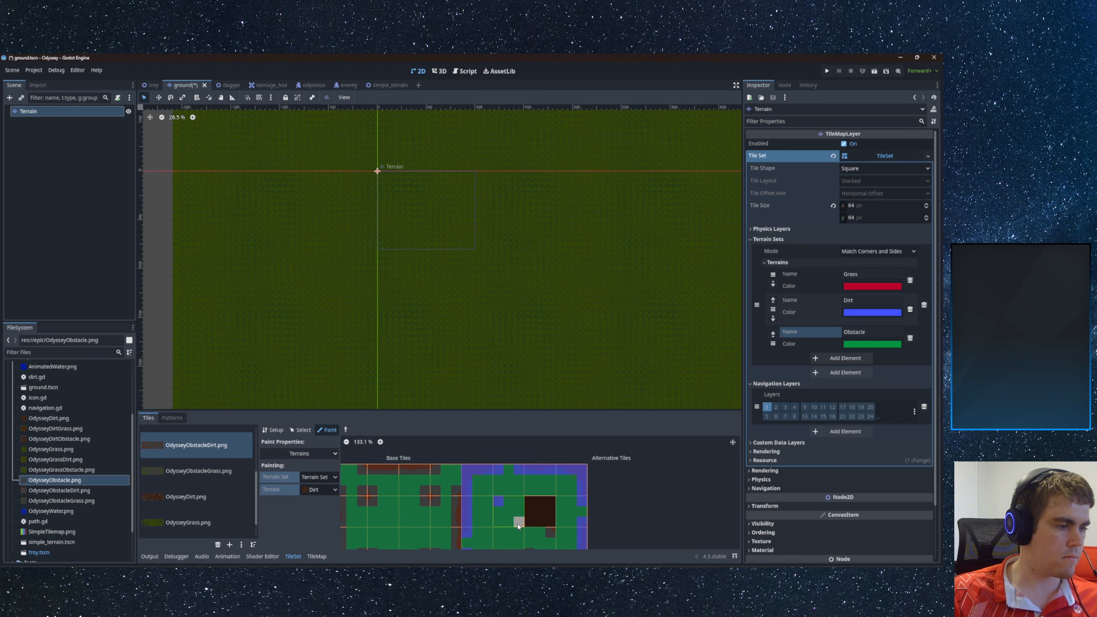
click(518, 523)
click(549, 532)
middle_drag(507, 511, 511, 474)
click(537, 514)
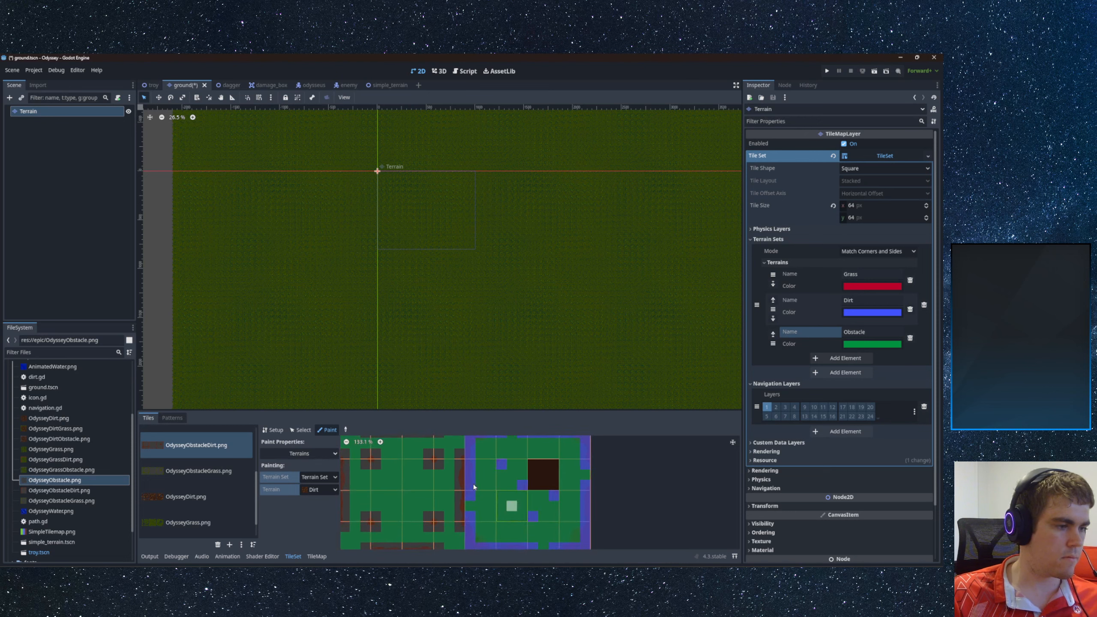
- Paint Dirt on the outer edge bits and the four inner corner gaps of the middle 4×4 block
drag(460, 459, 463, 525)
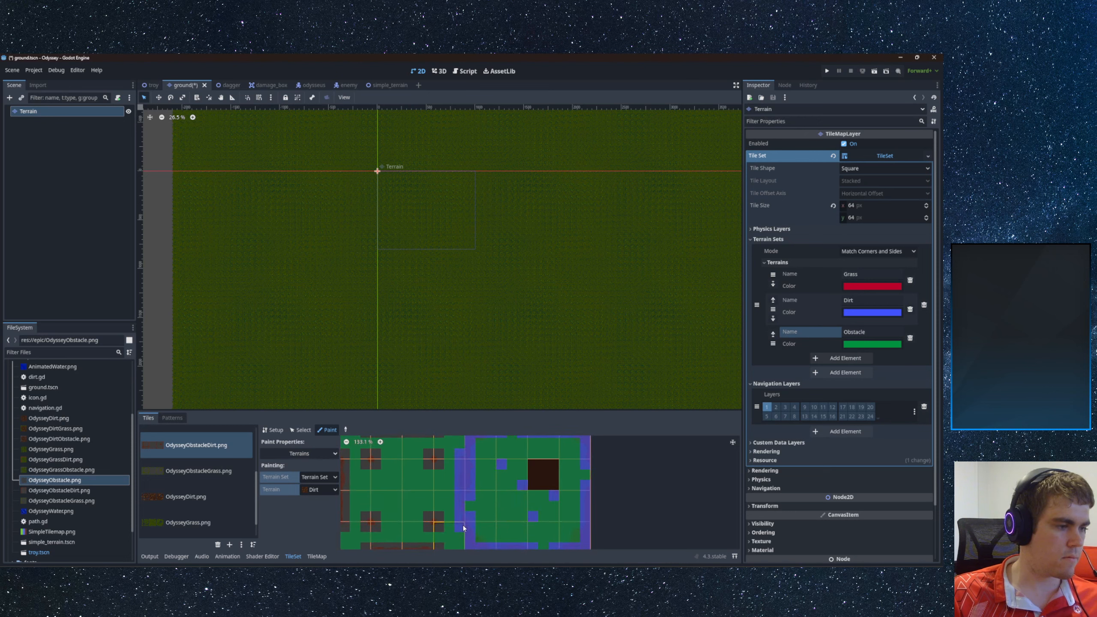
click(438, 519)
drag(428, 455, 438, 456)
drag(366, 454, 370, 463)
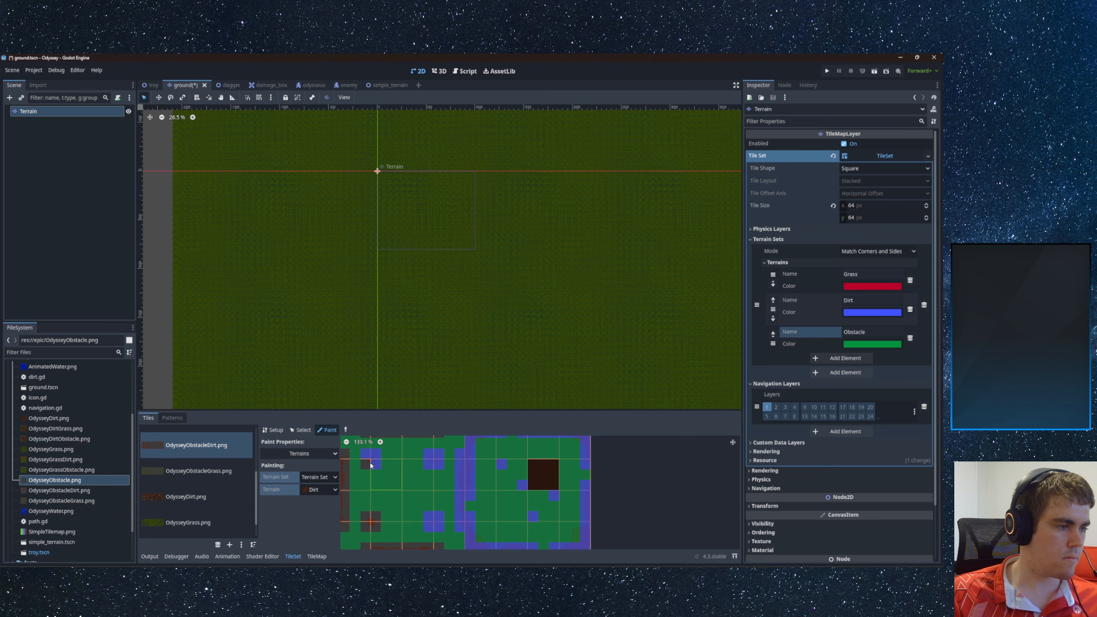
click(375, 523)
middle_drag(394, 529, 409, 490)
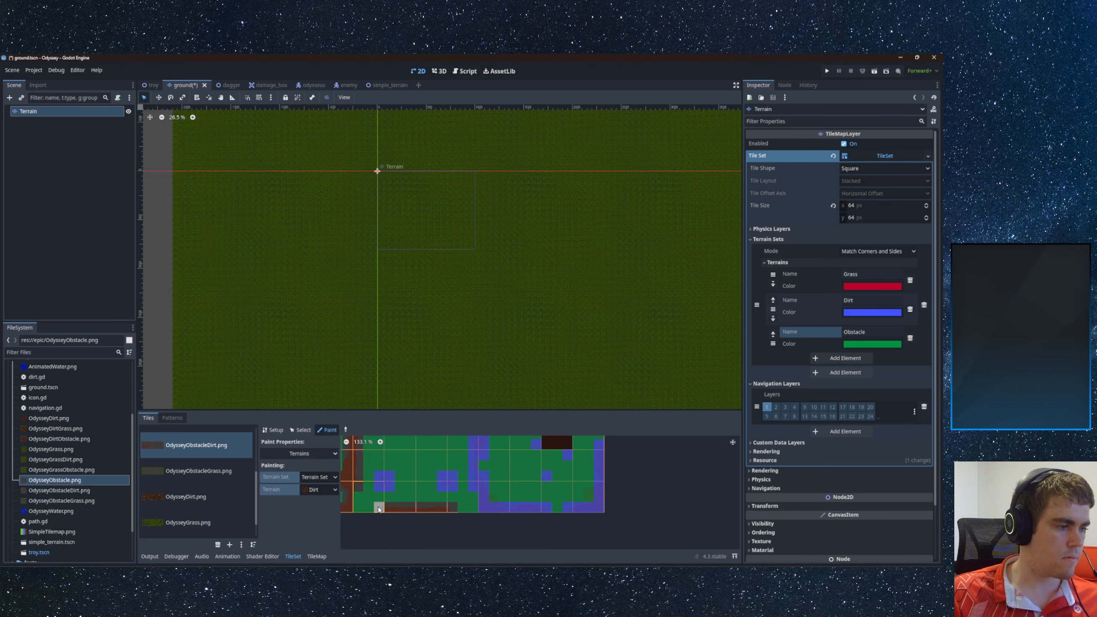
drag(379, 508, 454, 509)
middle_drag(402, 468, 415, 524)
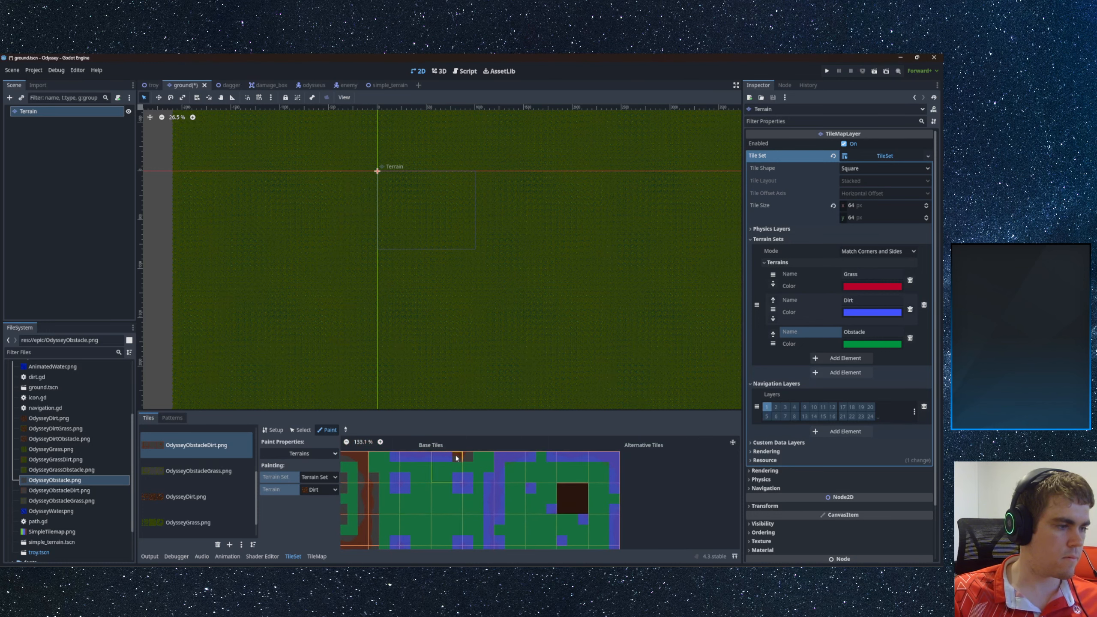
- Paint Dirt around the border of the 3×3 block and in the four gaps of its Obstacle grid
middle_drag(383, 489, 502, 506)
click(445, 449)
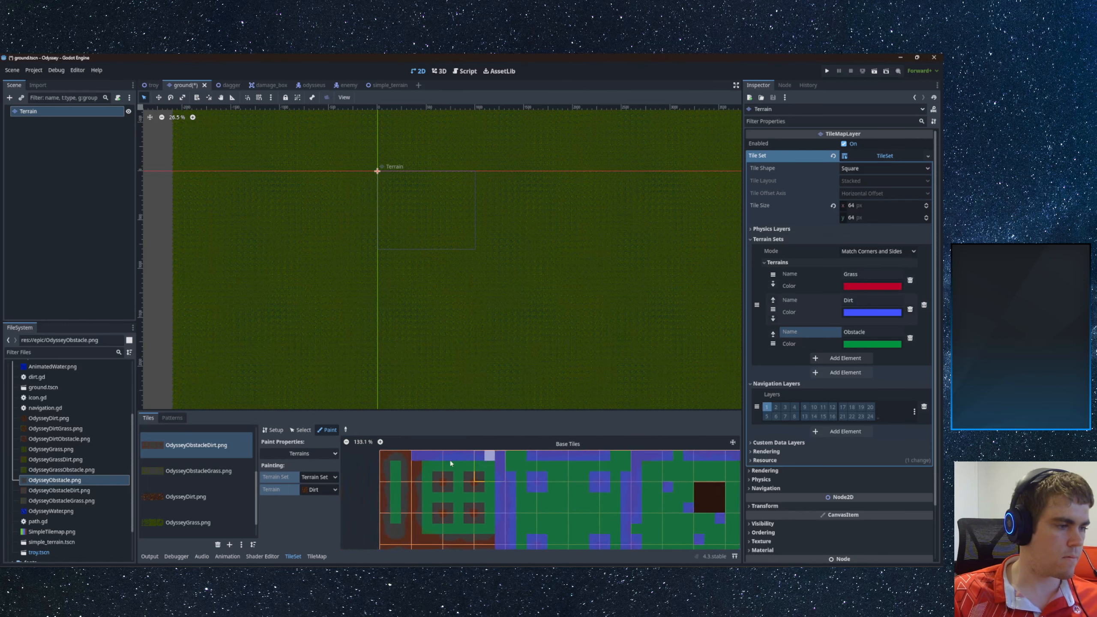
mouse_move(416, 475)
mouse_down()
mouse_move(426, 539)
mouse_move(474, 541)
mouse_up()
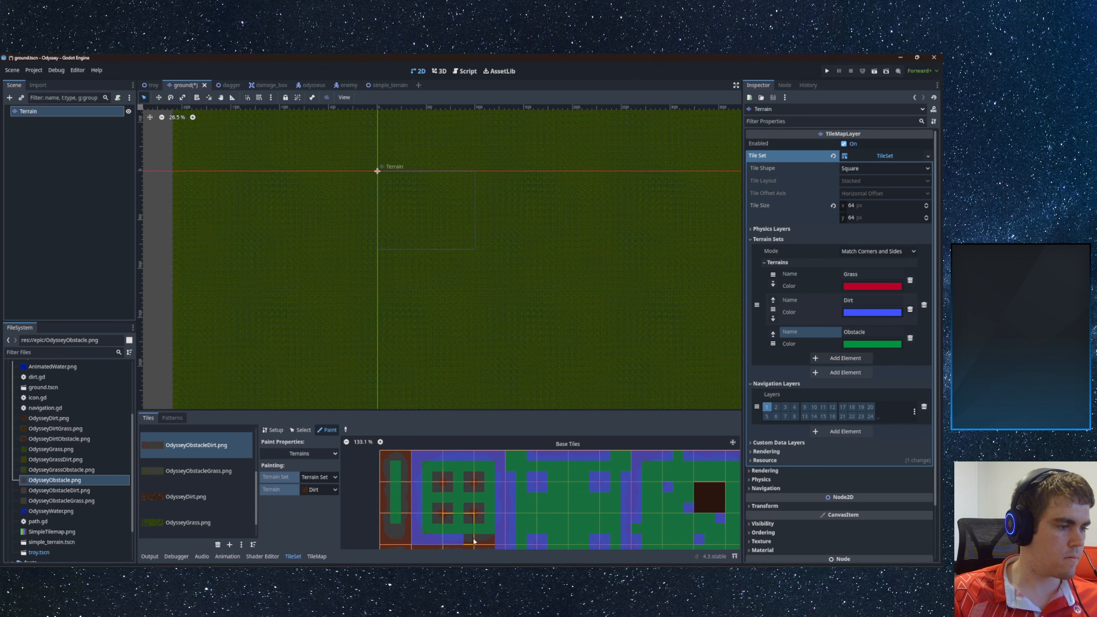
click(443, 512)
click(475, 511)
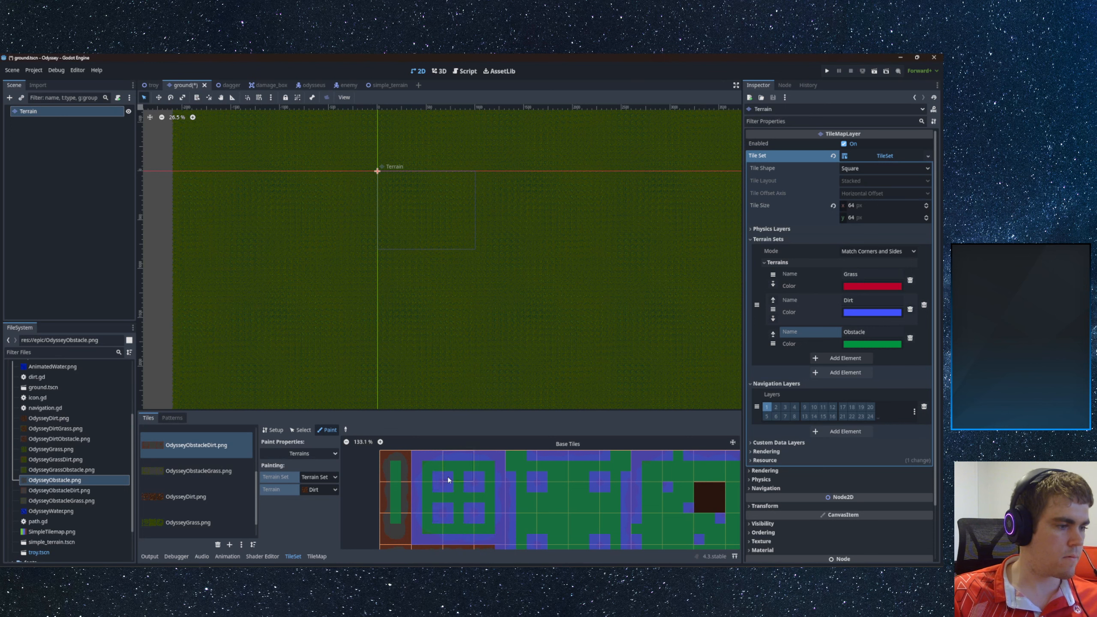
- Paint Dirt around the Obstacle strip in the lower row of three tiles, restoring Obstacle on the center bit of its last tile
scroll(450, 479, down, 3)
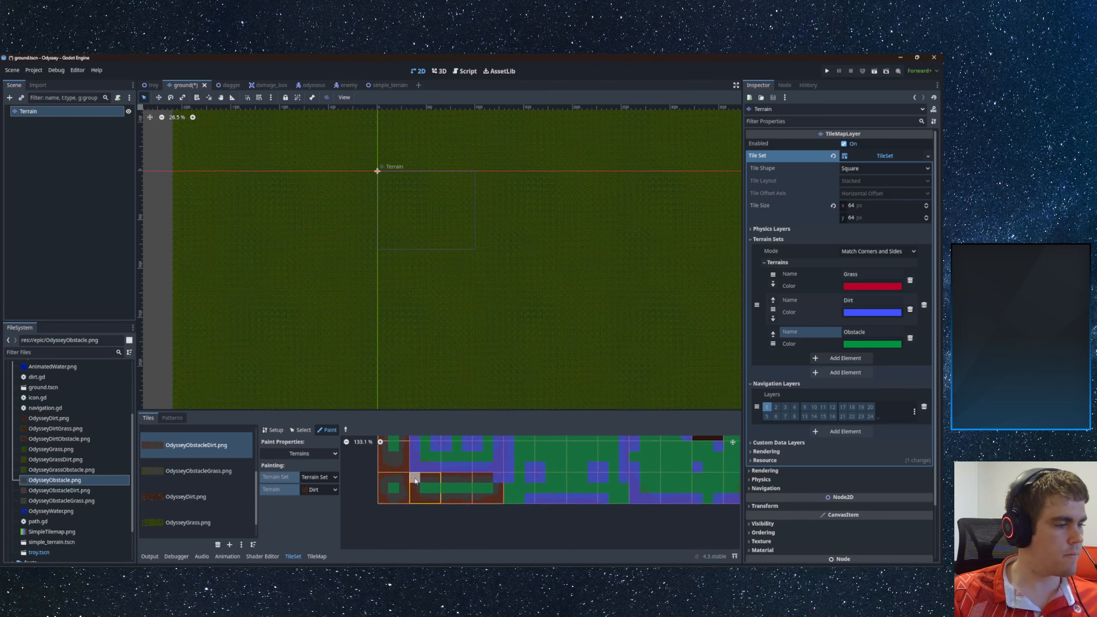
mouse_move(416, 480)
mouse_down()
mouse_move(487, 474)
mouse_move(497, 487)
mouse_move(413, 499)
mouse_move(409, 489)
mouse_up()
click(319, 489)
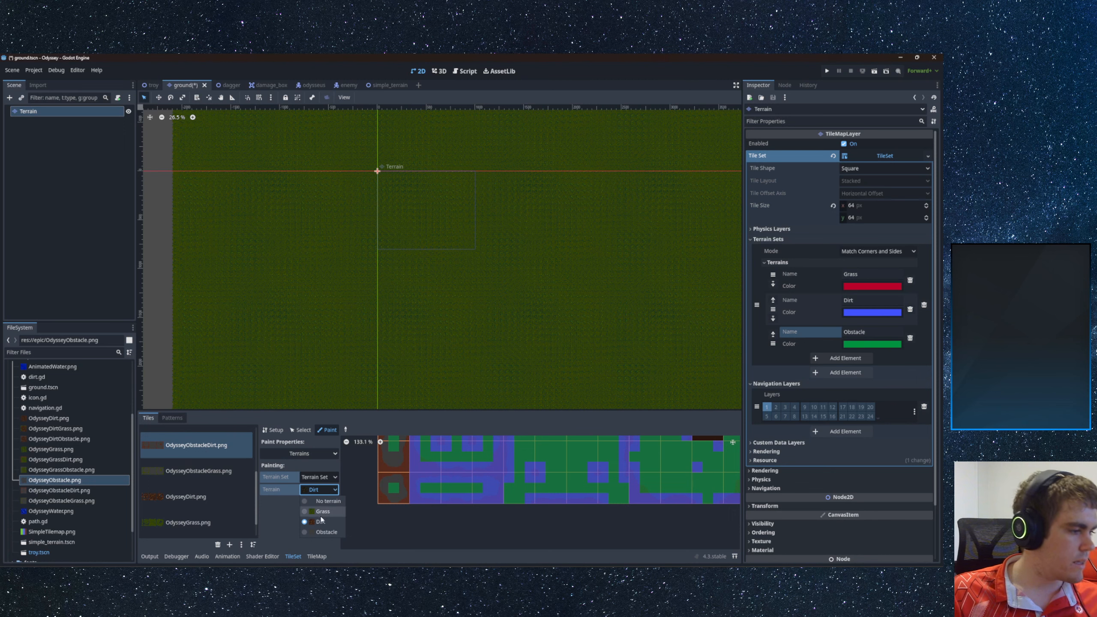
click(319, 508)
click(491, 487)
click(322, 490)
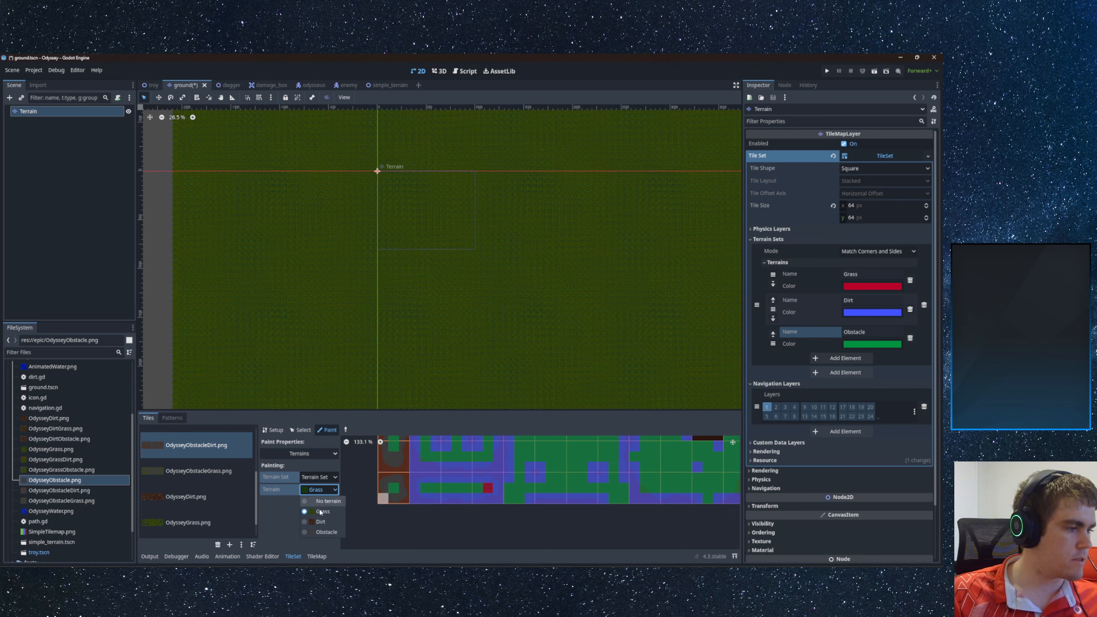
click(320, 531)
click(486, 492)
middle_drag(411, 470, 480, 490)
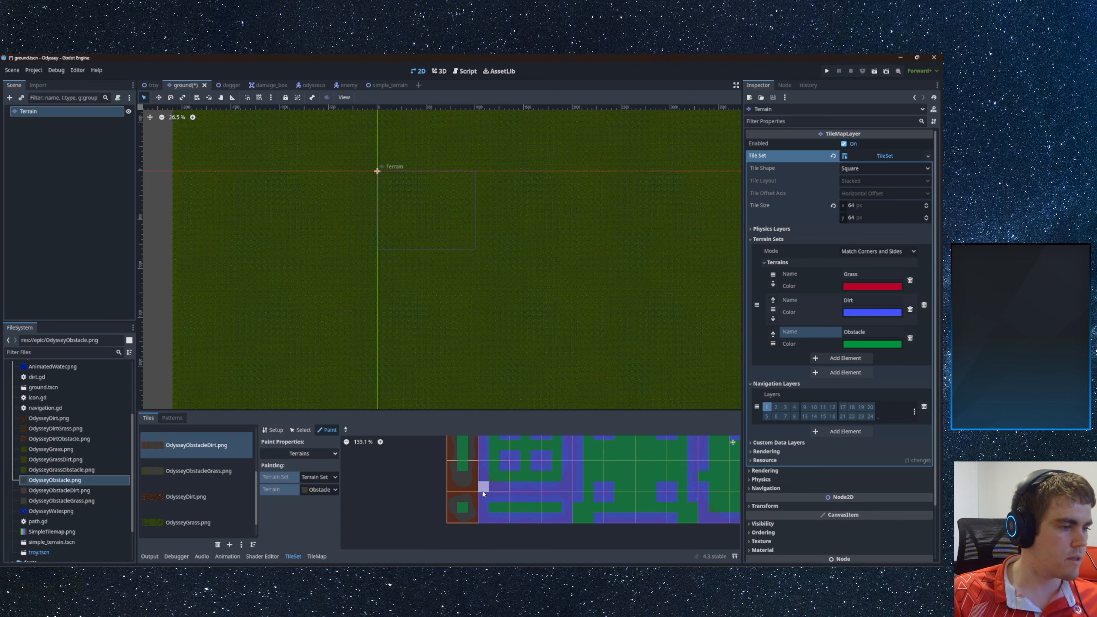
- Paint Dirt around the Obstacle bits of the lone tile and the first column of OdysseyObstacleDirt
click(320, 490)
click(320, 523)
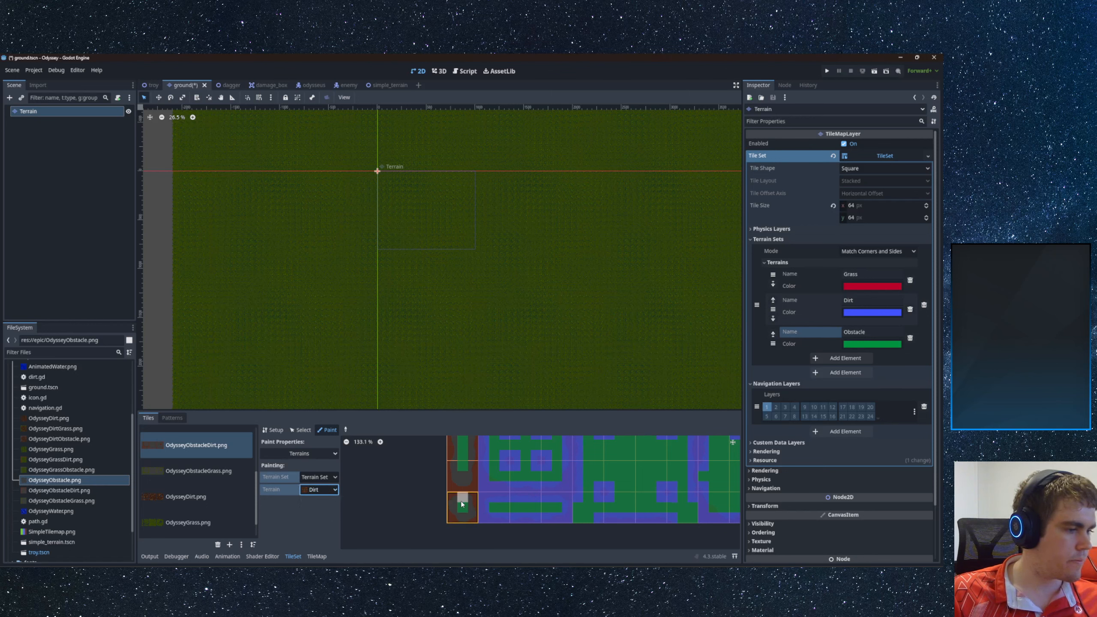
mouse_move(452, 497)
mouse_down()
mouse_move(473, 512)
mouse_move(451, 505)
mouse_up()
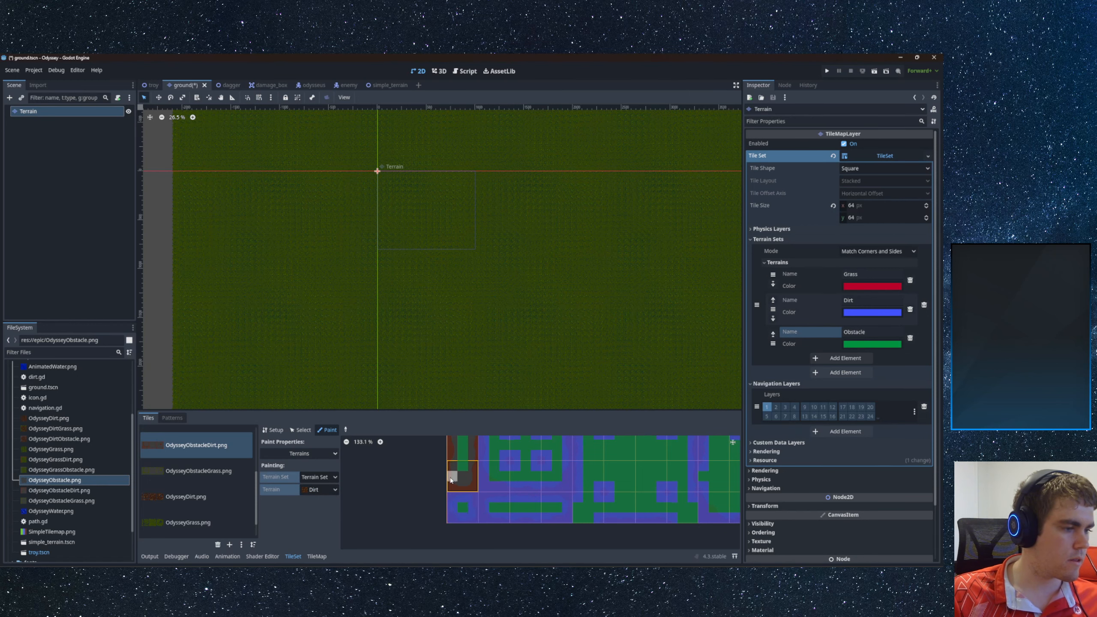
middle_drag(451, 466, 438, 528)
mouse_move(439, 466)
mouse_down()
mouse_move(438, 545)
mouse_move(459, 483)
mouse_move(450, 466)
mouse_up()
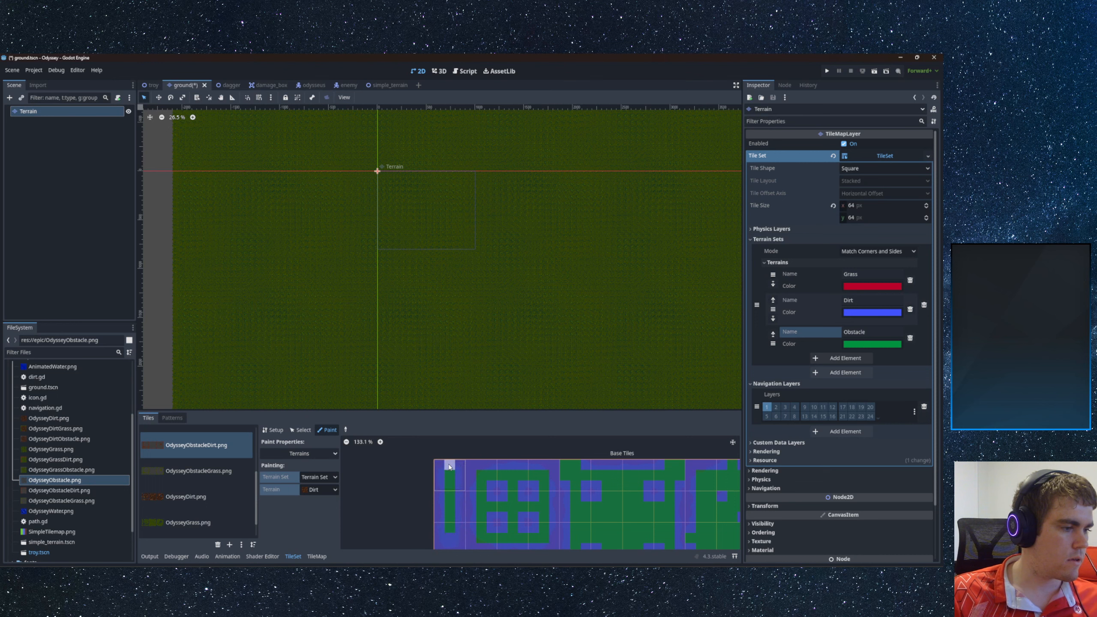
middle_drag(450, 497, 448, 452)
- Choose the Obstacle terrain for painting and assign all tiles of the OdysseyObstacle atlas to the terrain set
click(330, 490)
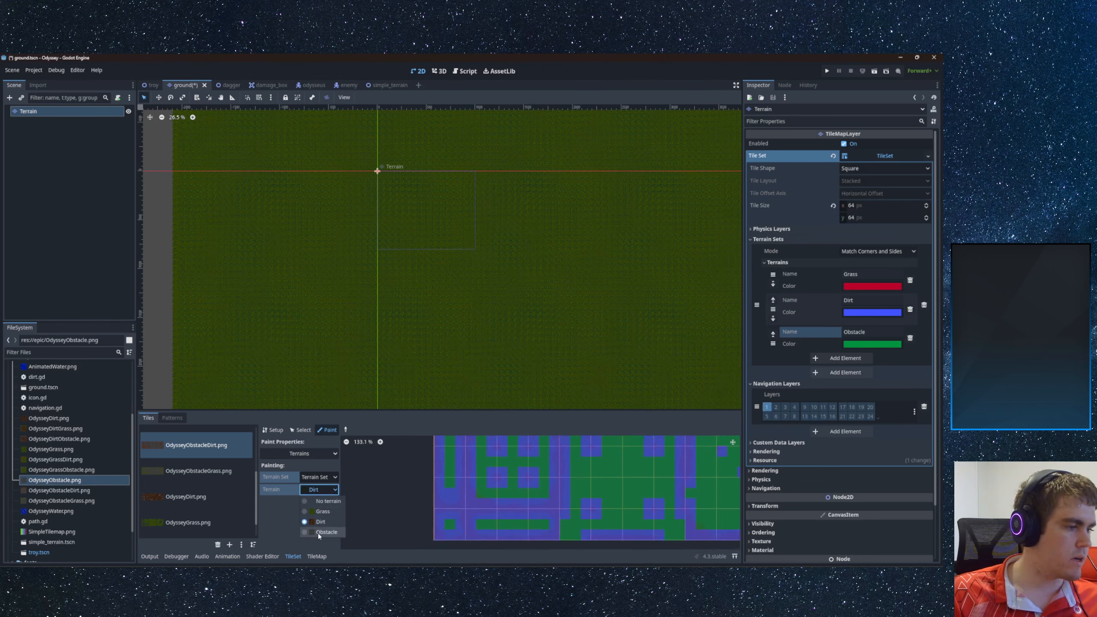
click(318, 533)
scroll(558, 480, down, 5)
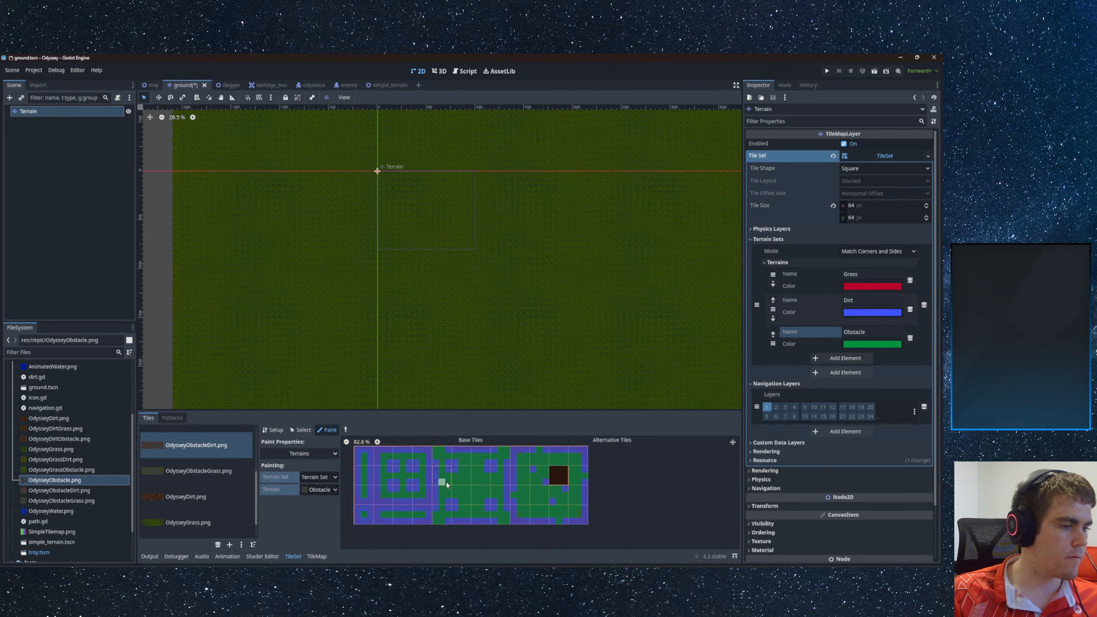
middle_drag(446, 482, 476, 490)
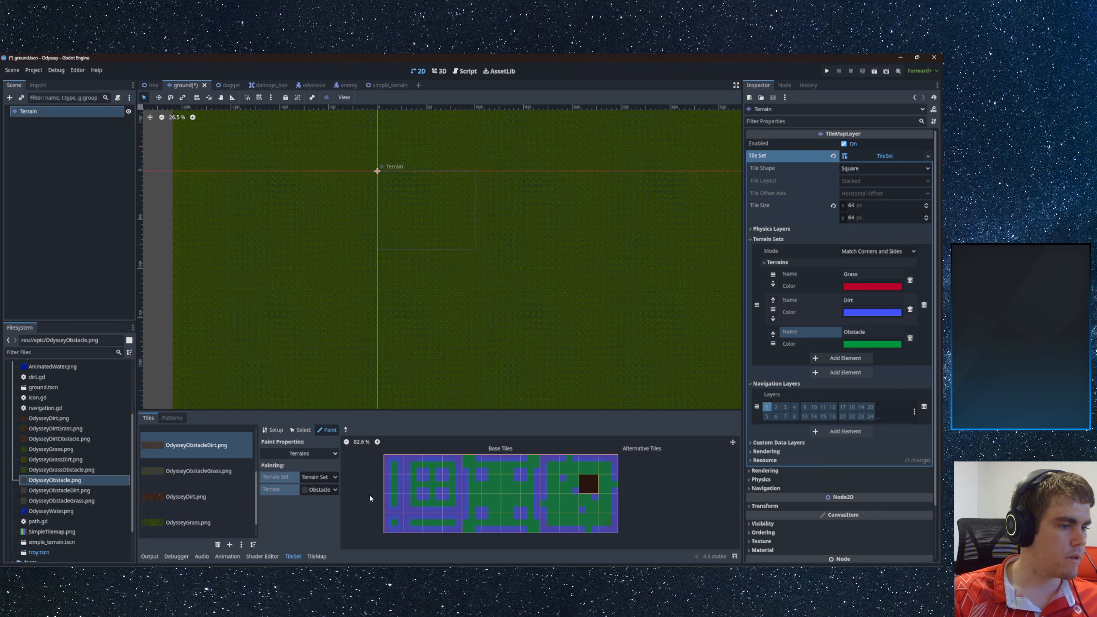
scroll(194, 482, down, 2)
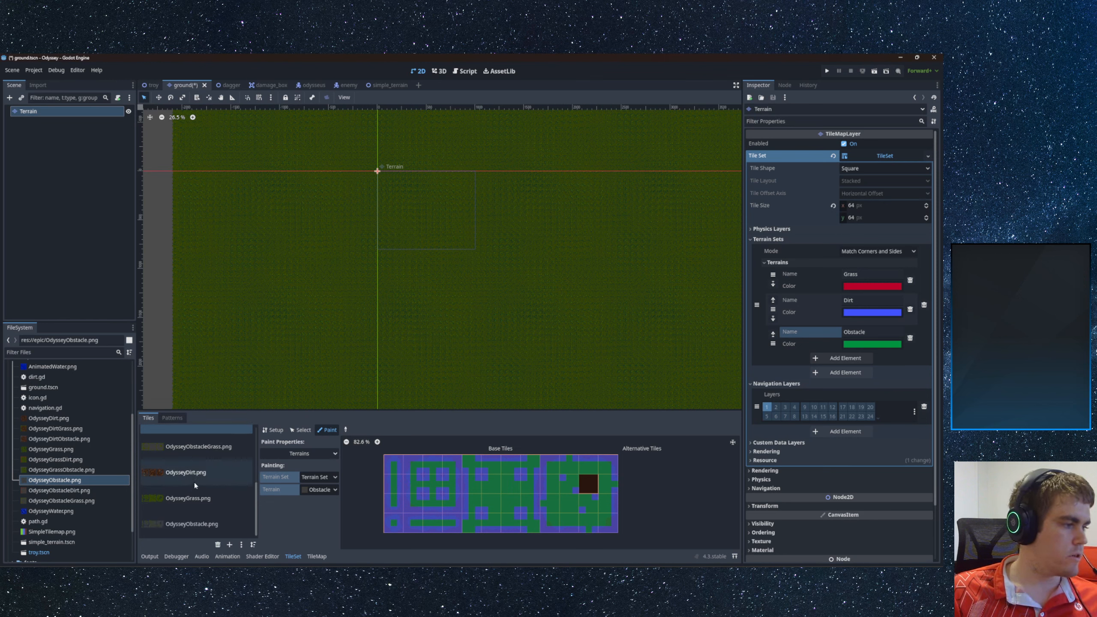
click(193, 523)
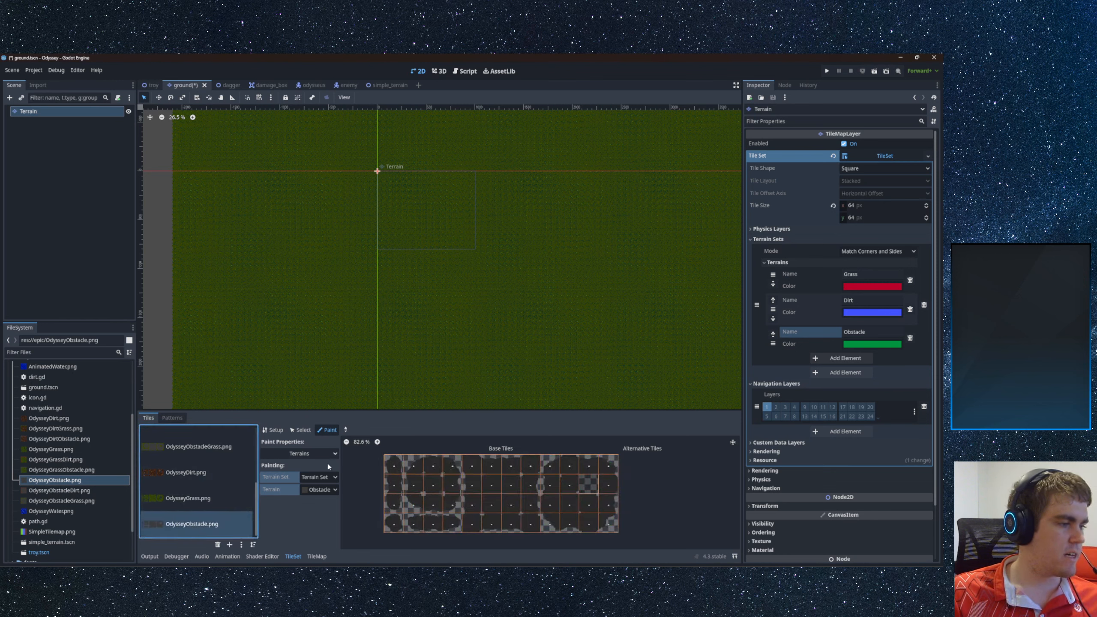
mouse_move(394, 465)
mouse_down()
mouse_move(609, 465)
mouse_move(395, 496)
mouse_move(601, 503)
mouse_move(396, 530)
mouse_up()
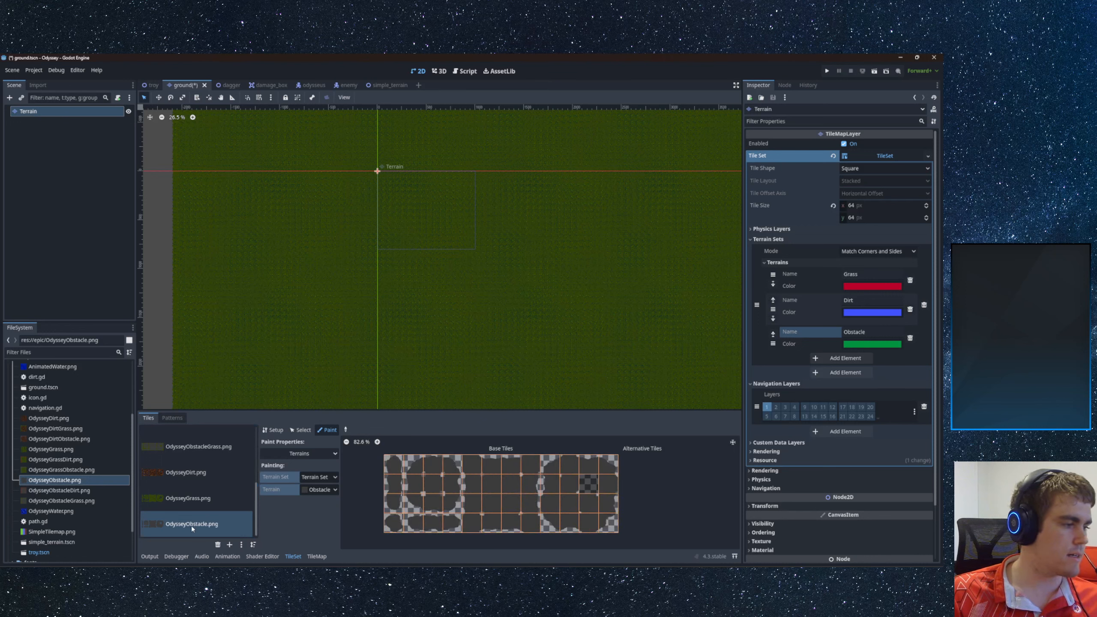
- Paint Obstacle bits on the first column, lone tile, lower row, 3×3 block and middle 4×4 block of OdysseyObstacle
click(308, 454)
click(315, 477)
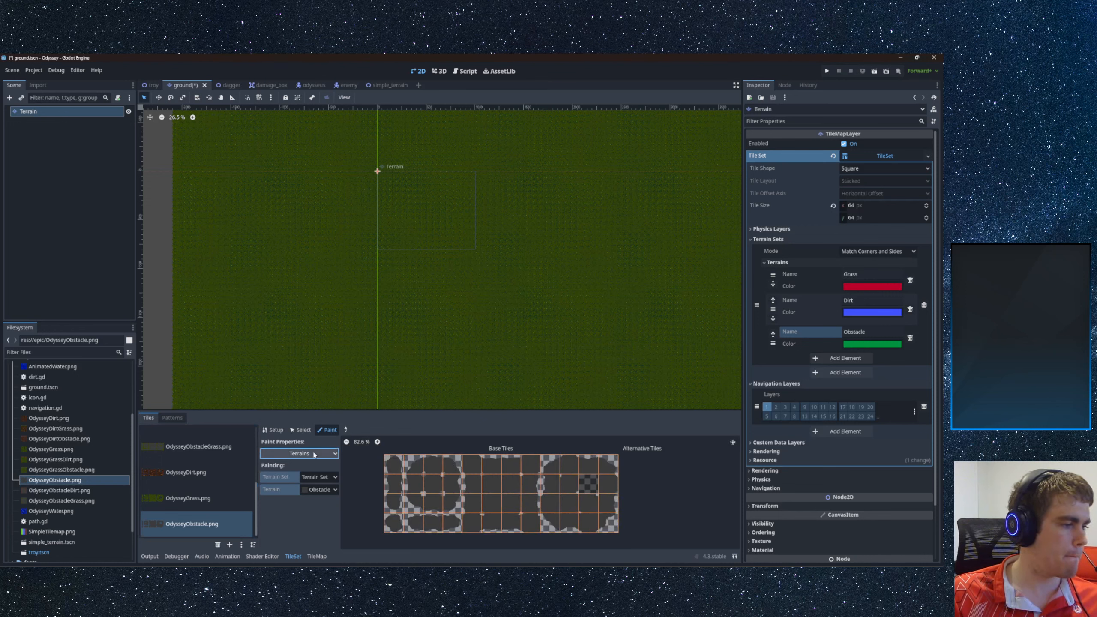
mouse_move(394, 462)
mouse_down()
mouse_move(394, 522)
mouse_move(451, 525)
mouse_move(453, 465)
mouse_move(415, 465)
mouse_move(414, 507)
mouse_move(451, 505)
mouse_move(418, 505)
mouse_move(449, 504)
mouse_move(450, 483)
mouse_move(418, 487)
mouse_move(432, 470)
mouse_move(512, 524)
mouse_move(532, 479)
mouse_move(474, 468)
mouse_move(537, 463)
mouse_move(522, 487)
mouse_move(475, 488)
mouse_up()
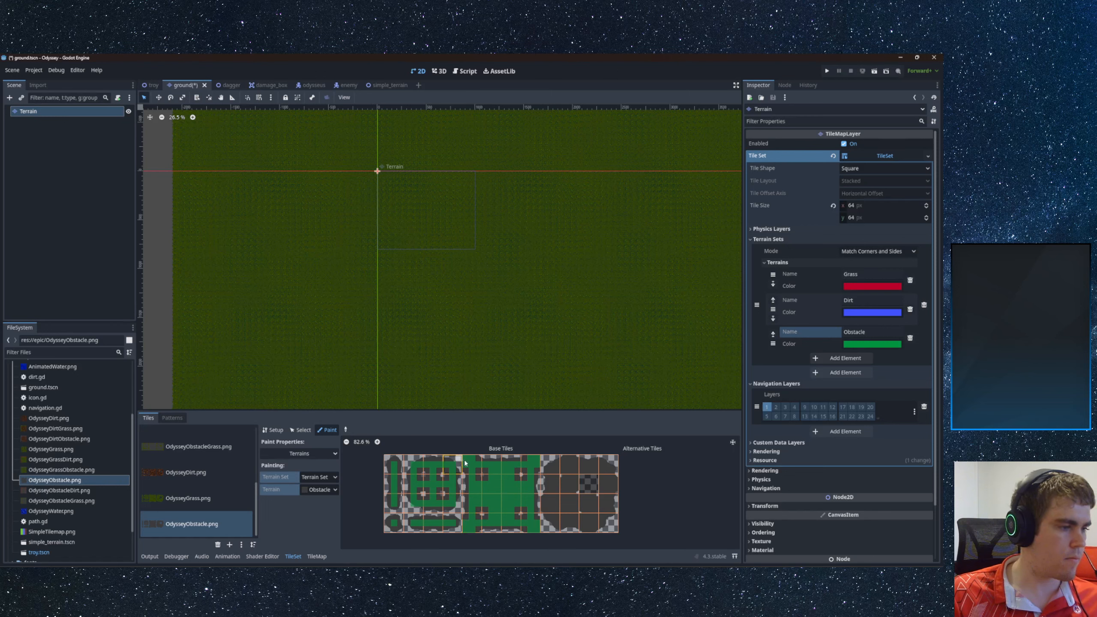
- Paint Obstacle around the ring of outer tiles in the last 4×4 block of OdysseyObstacle
middle_drag(551, 506, 479, 497)
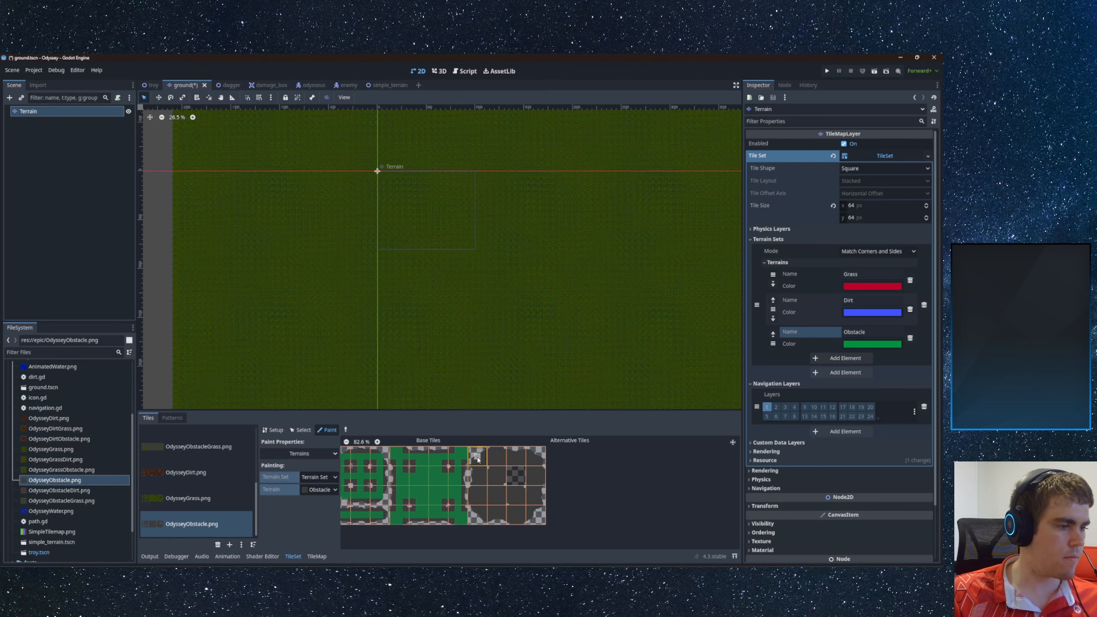
mouse_move(477, 456)
mouse_down()
mouse_move(479, 515)
mouse_move(526, 516)
mouse_move(537, 501)
mouse_move(535, 457)
mouse_move(482, 458)
mouse_move(551, 466)
mouse_up()
scroll(489, 464, up, 1)
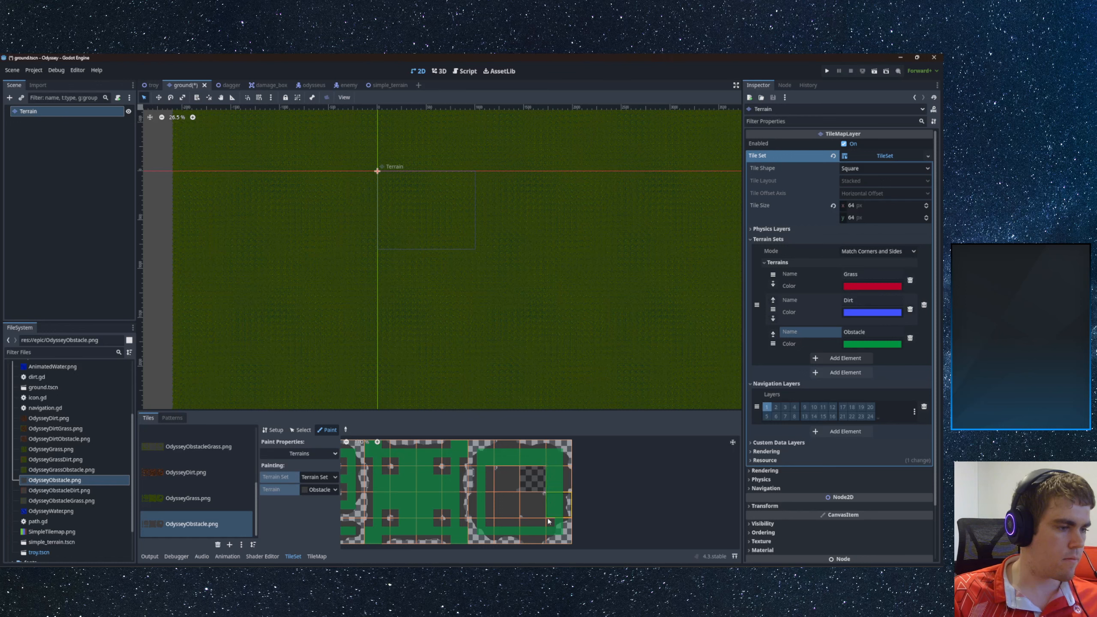
- Fill the interior of OdysseyObstacle's last 4×4 block with Obstacle, leaving the inner corner bits around the hole unpainted
mouse_move(549, 522)
mouse_down()
mouse_move(493, 522)
mouse_move(490, 476)
mouse_move(516, 471)
mouse_move(506, 518)
mouse_move(499, 496)
mouse_move(514, 505)
mouse_move(499, 488)
mouse_move(515, 480)
mouse_move(536, 507)
mouse_up()
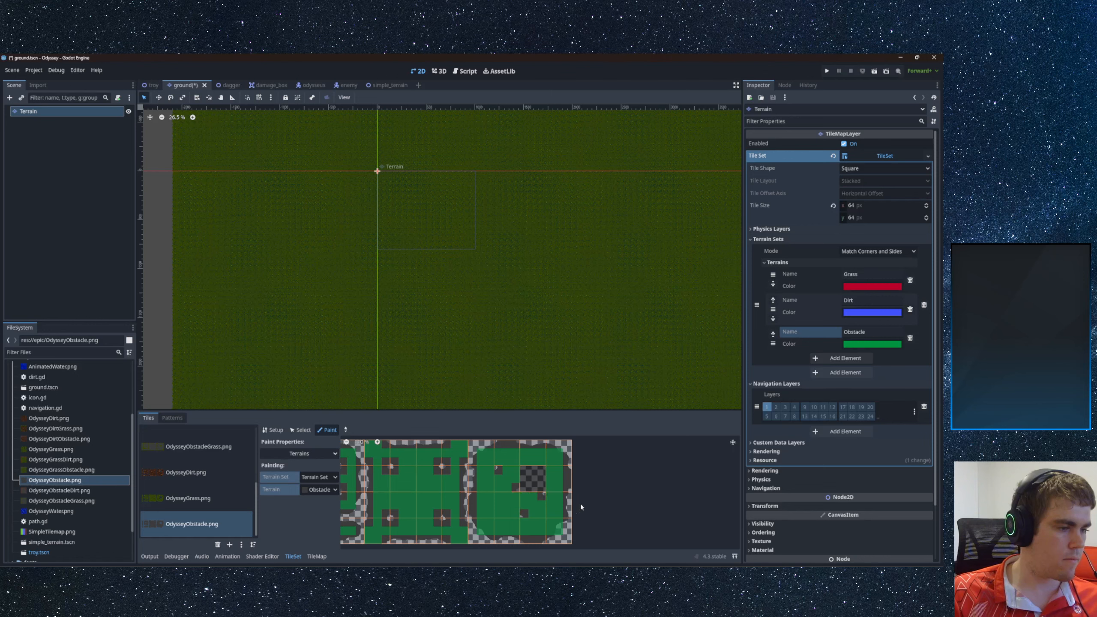
middle_drag(581, 507, 567, 508)
click(554, 480)
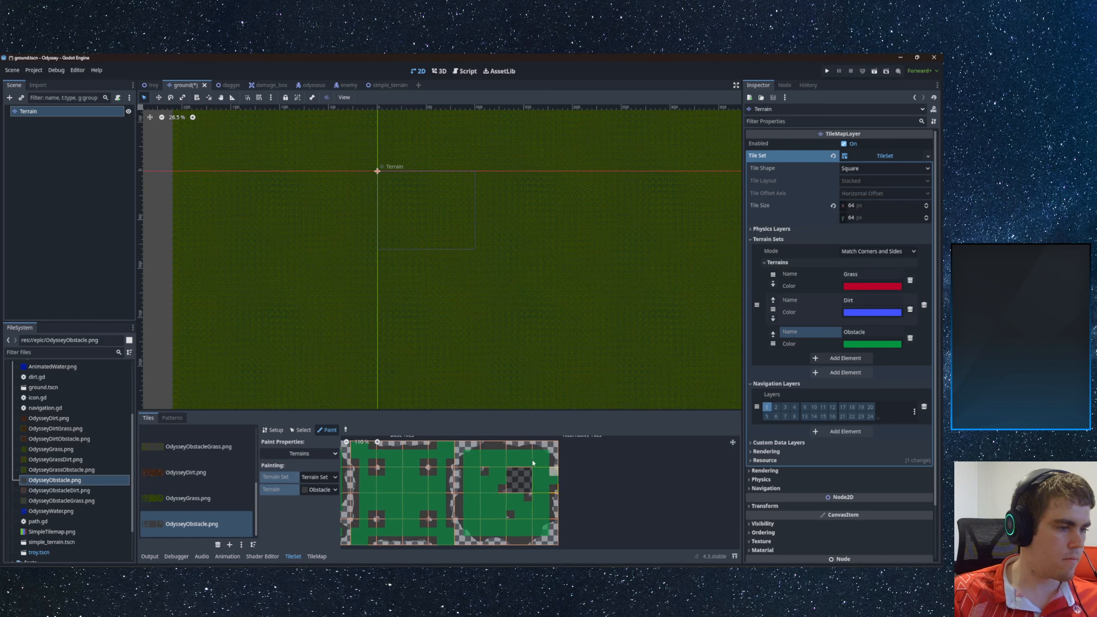
click(460, 507)
click(520, 541)
middle_drag(475, 498, 480, 485)
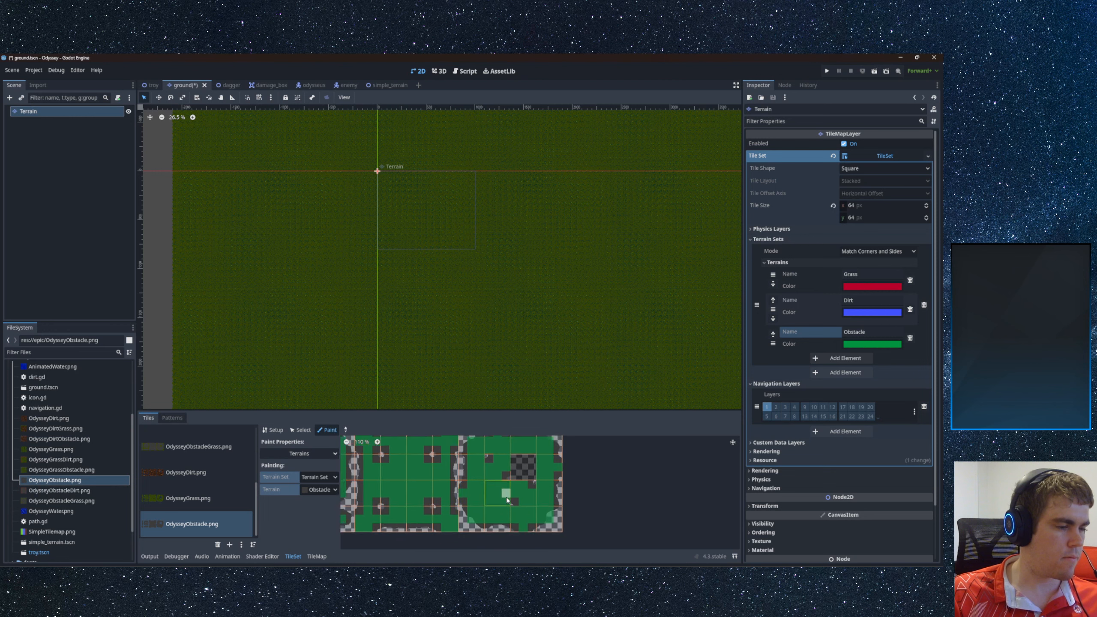
scroll(510, 500, down, 5)
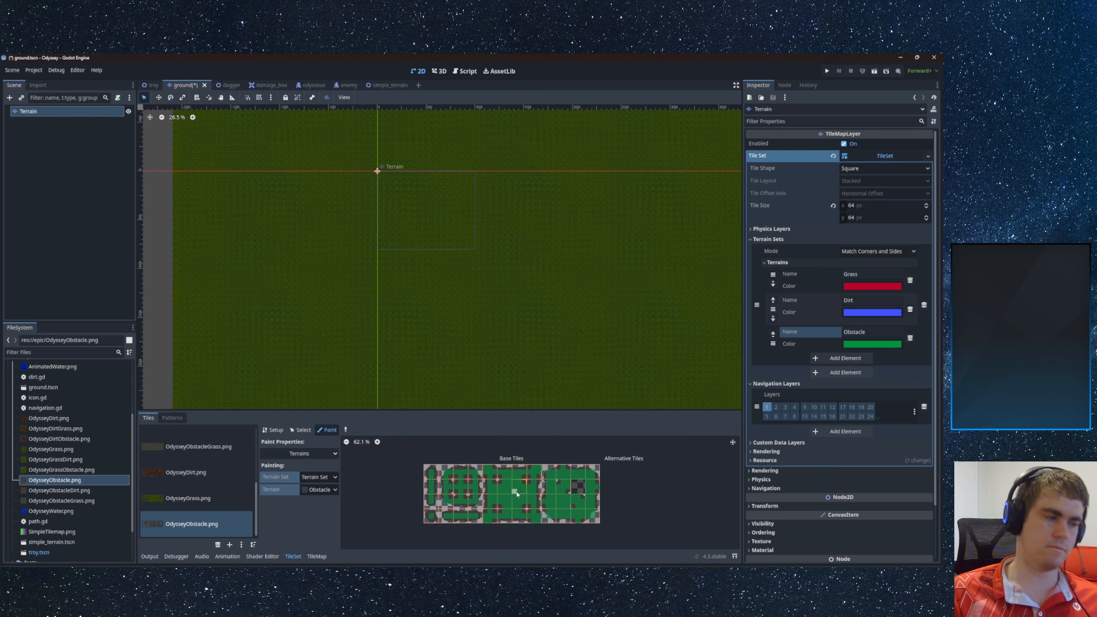
scroll(504, 484, up, 3)
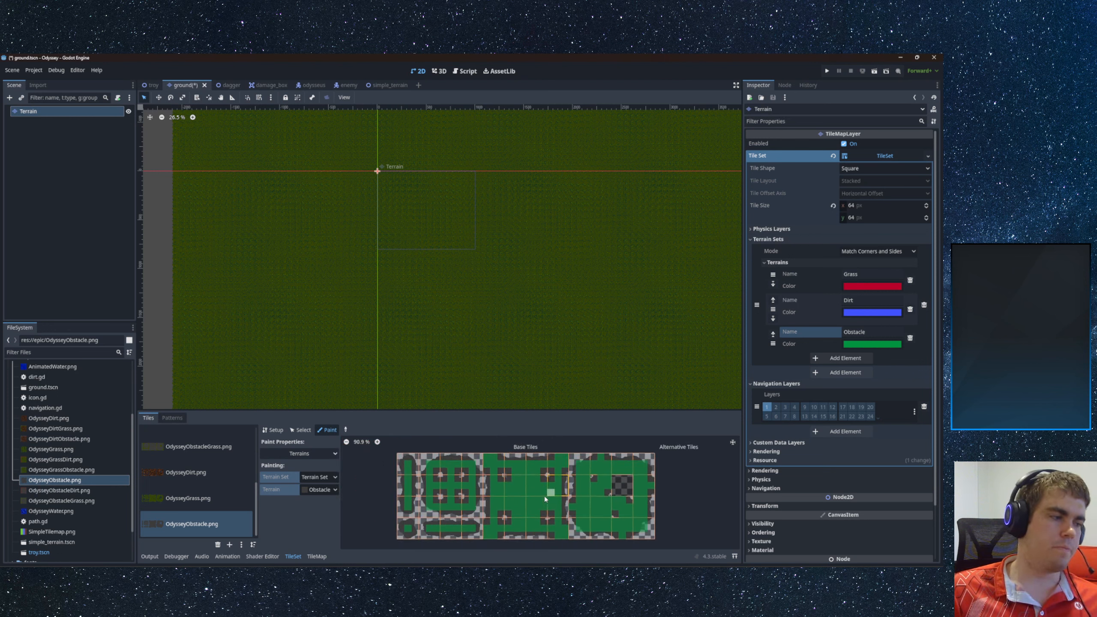
middle_drag(544, 496, 501, 483)
scroll(446, 477, down, 3)
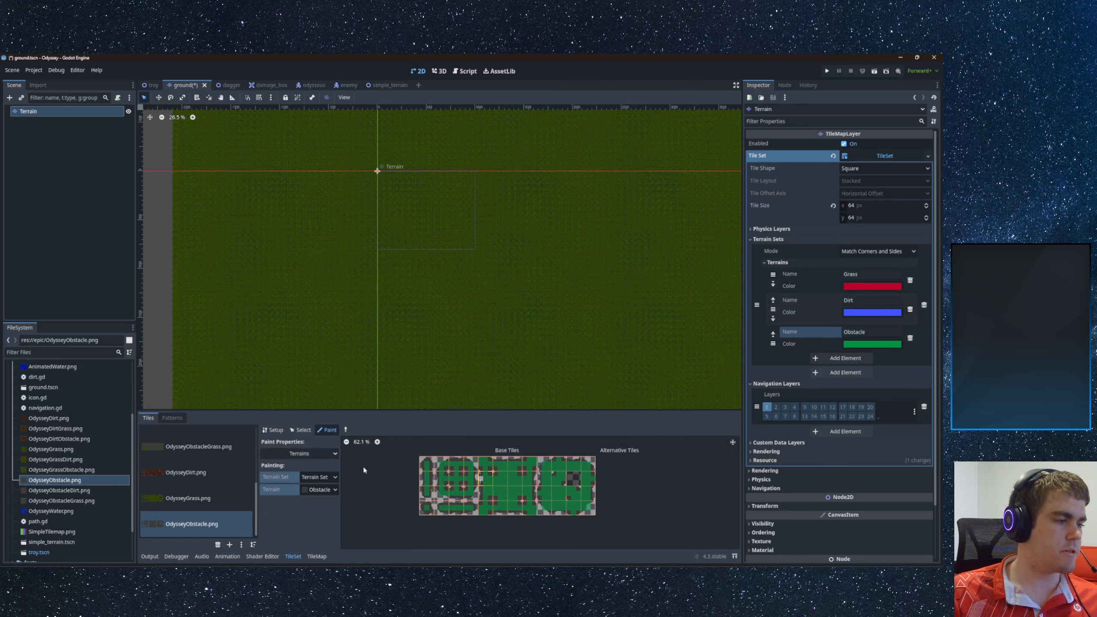
- Add a physics layer to the Terrain node's tile set and save the ground scene
click(299, 453)
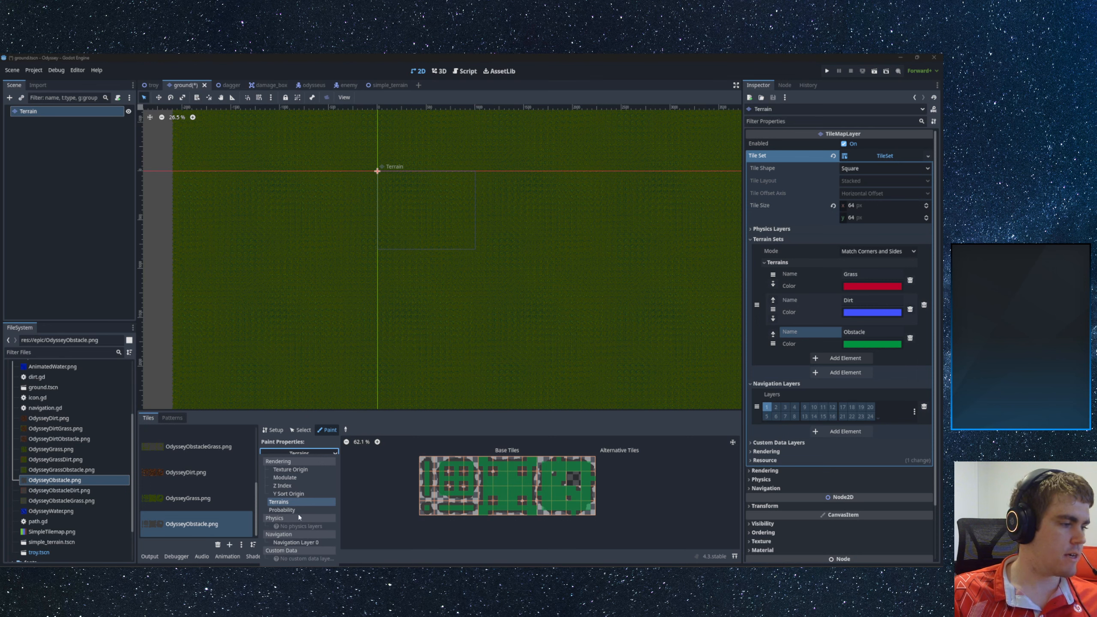
click(745, 245)
click(768, 239)
click(772, 229)
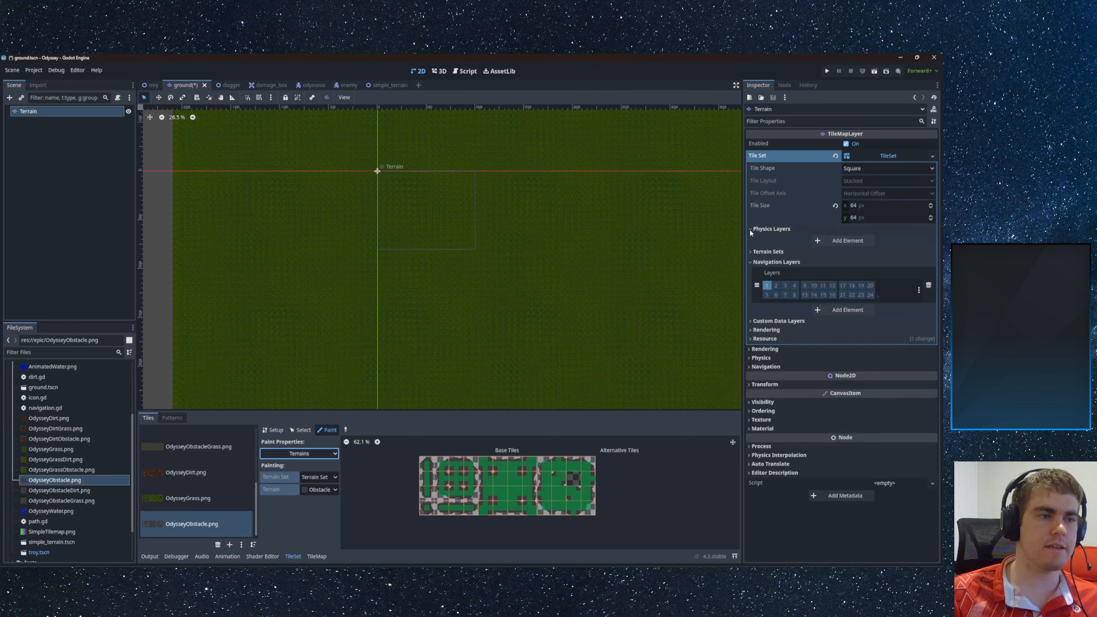
click(828, 240)
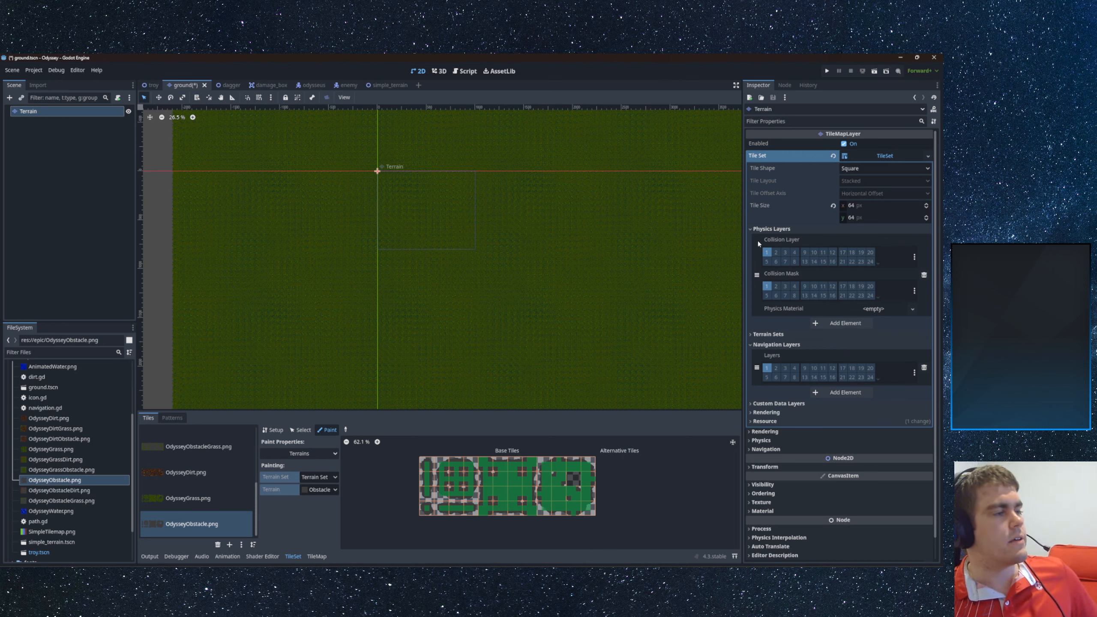
key(ctrl+s)
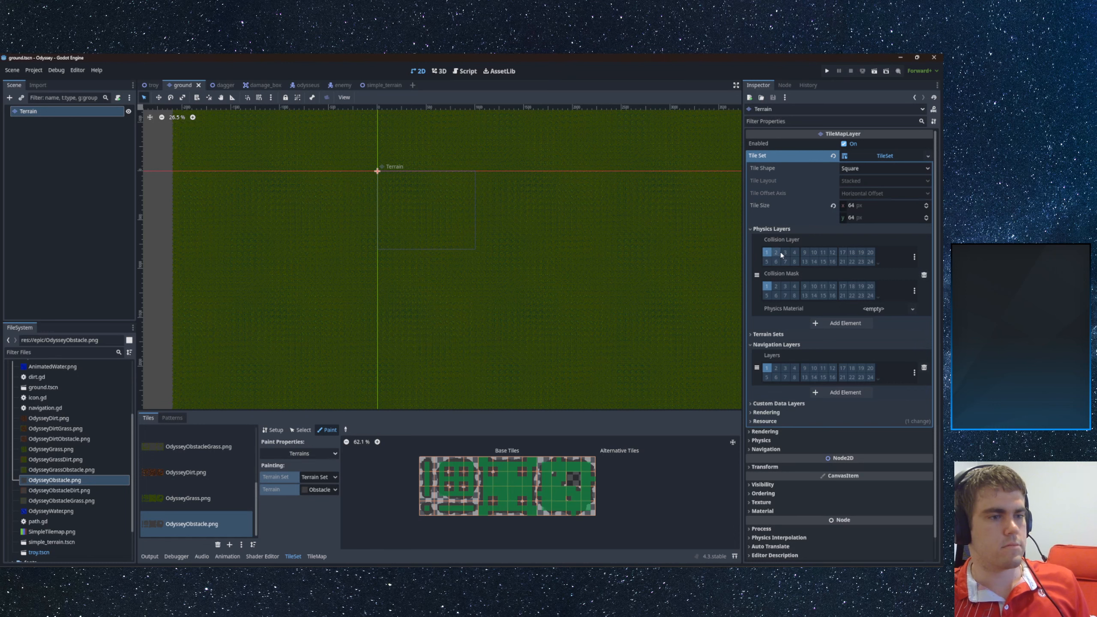
- Set the physics layer's collision mask to layer 2 only, with collision layer 1 enabled, and open the mask's list of named layers
click(768, 253)
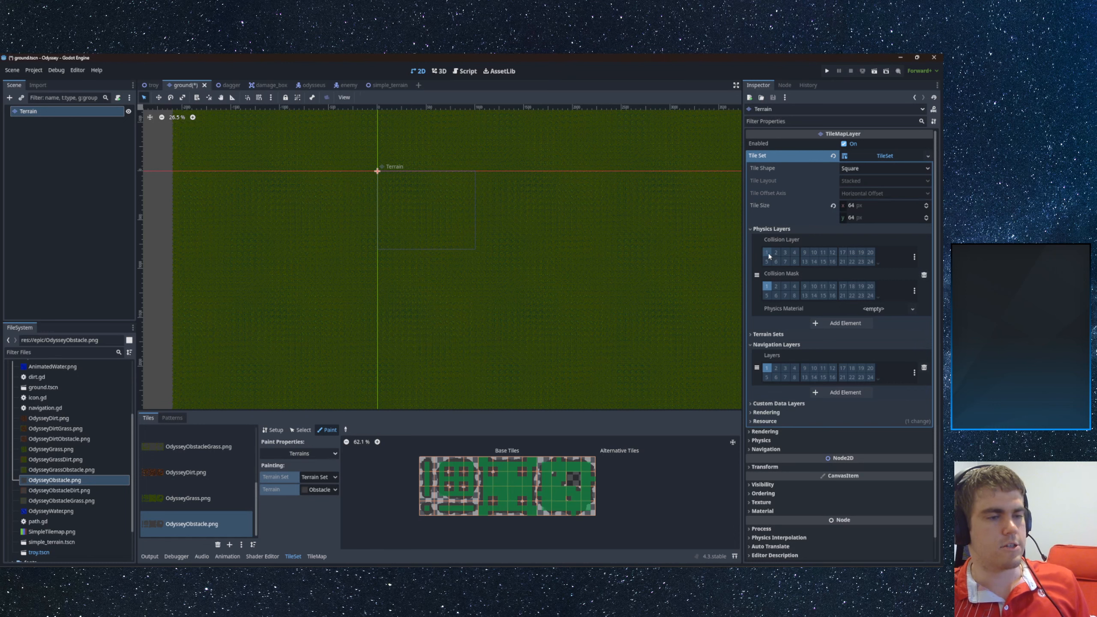
click(776, 287)
click(768, 288)
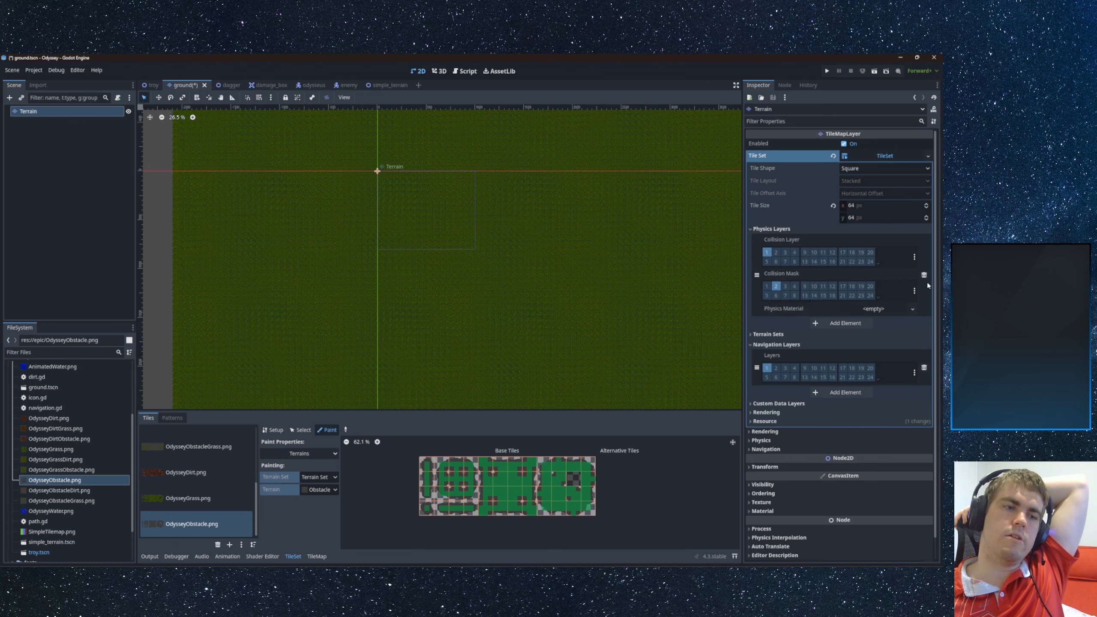
click(914, 291)
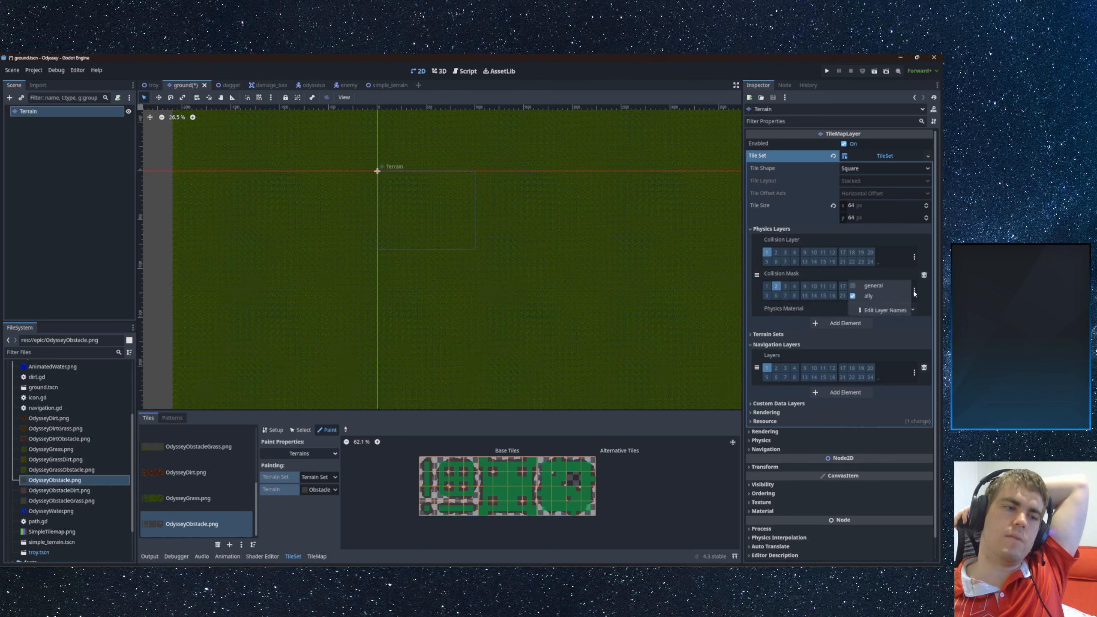
- Name 2D physics layer 3 "enemy" in the project's layer names and close the project settings
click(884, 310)
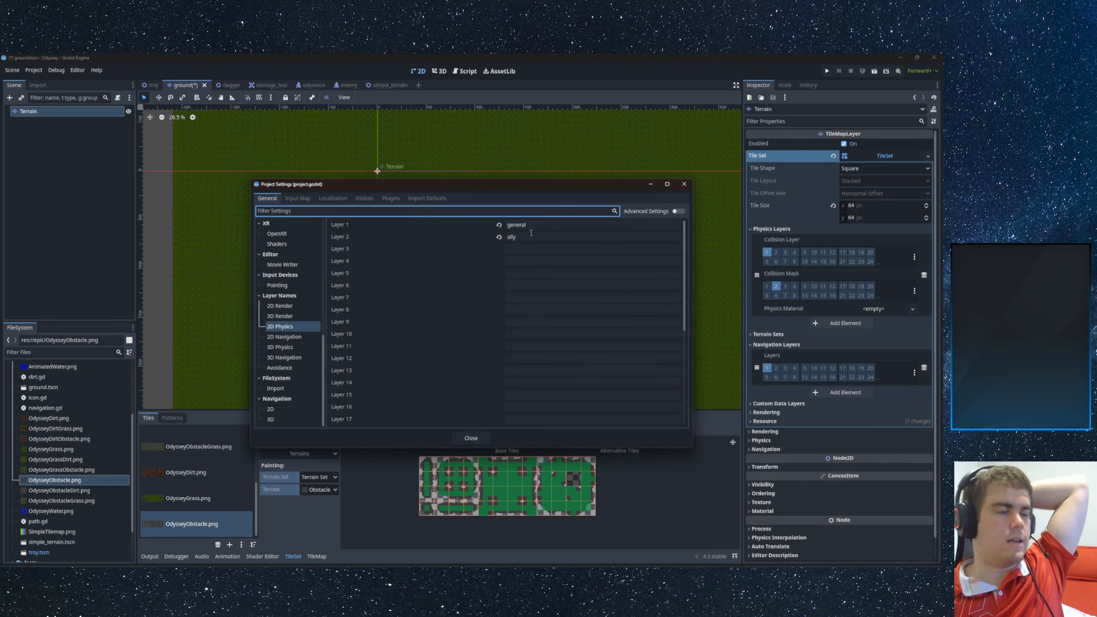
click(557, 249)
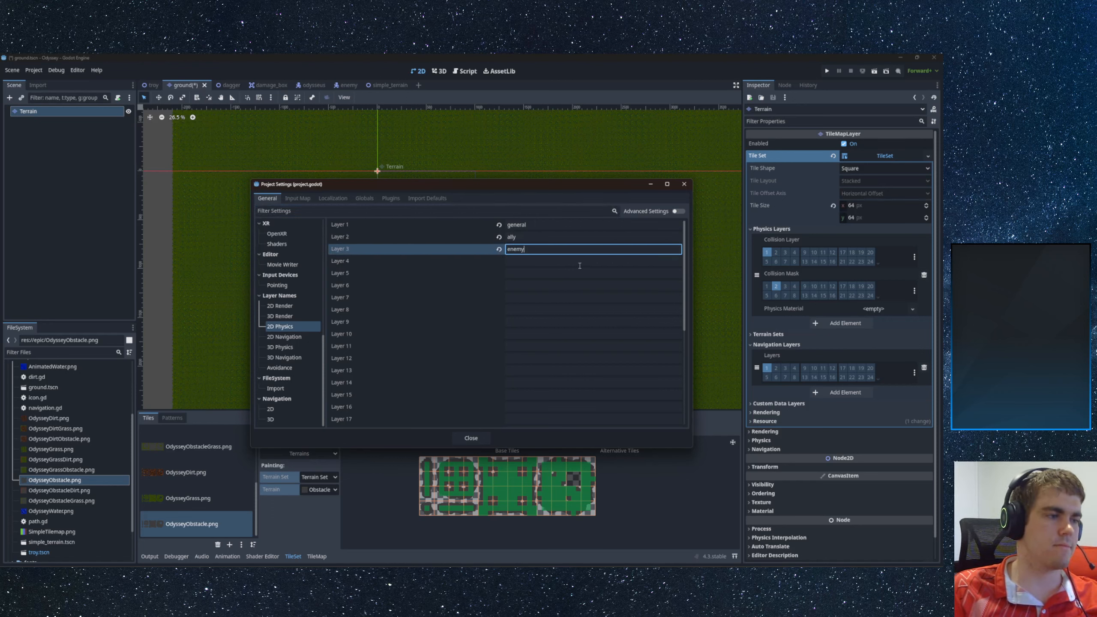
click(472, 438)
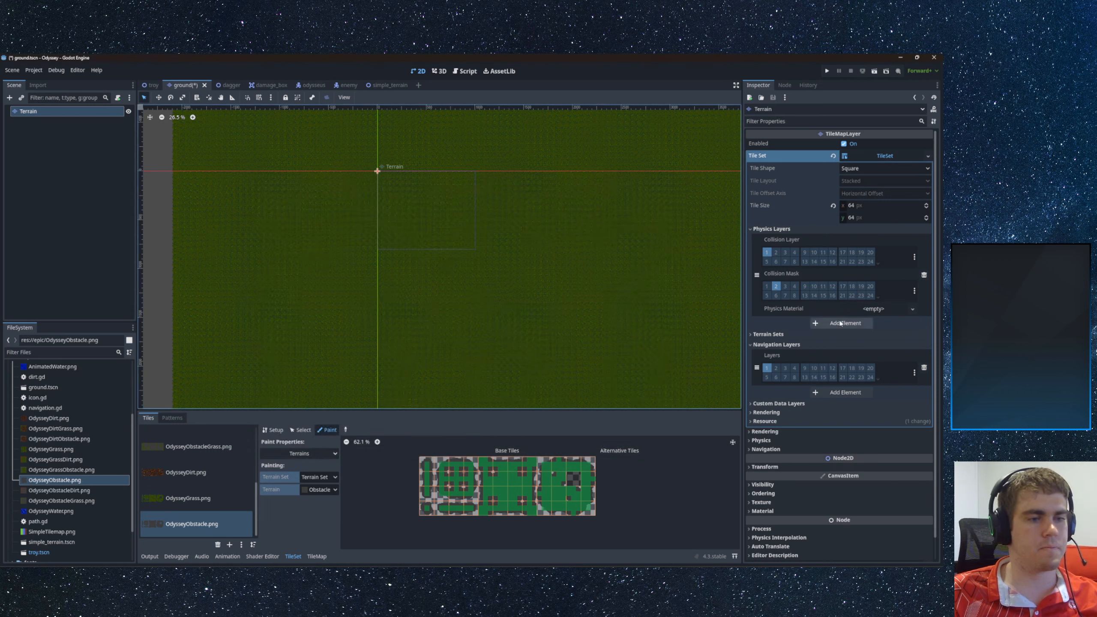
- Add layers 1 and 3 to the tile set's collision mask and save the ground scene
click(768, 287)
click(785, 288)
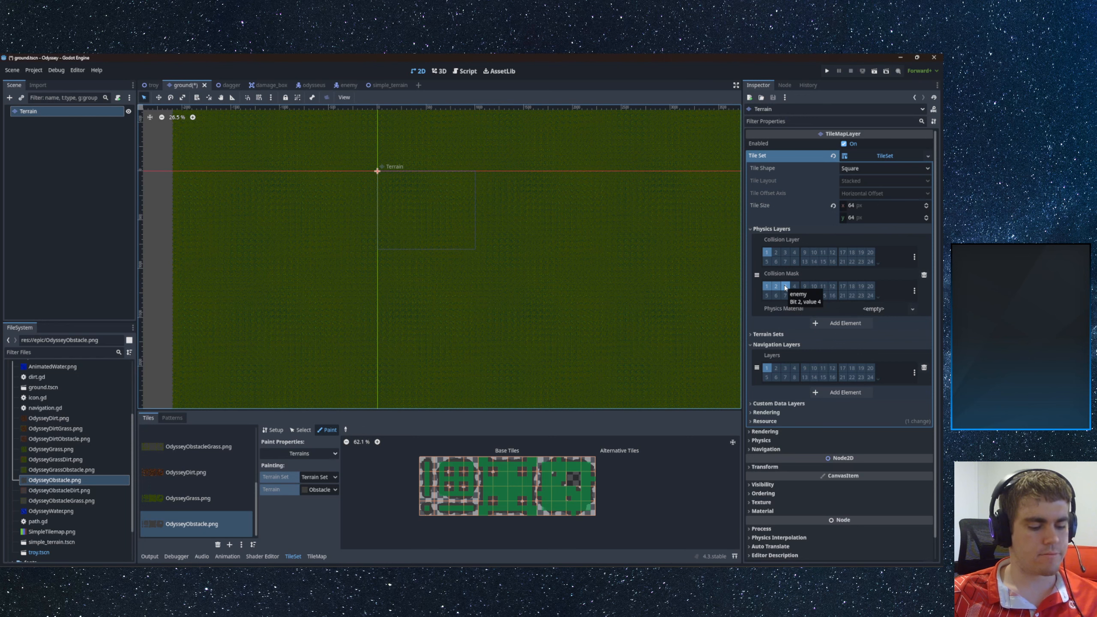
key(ctrl+s)
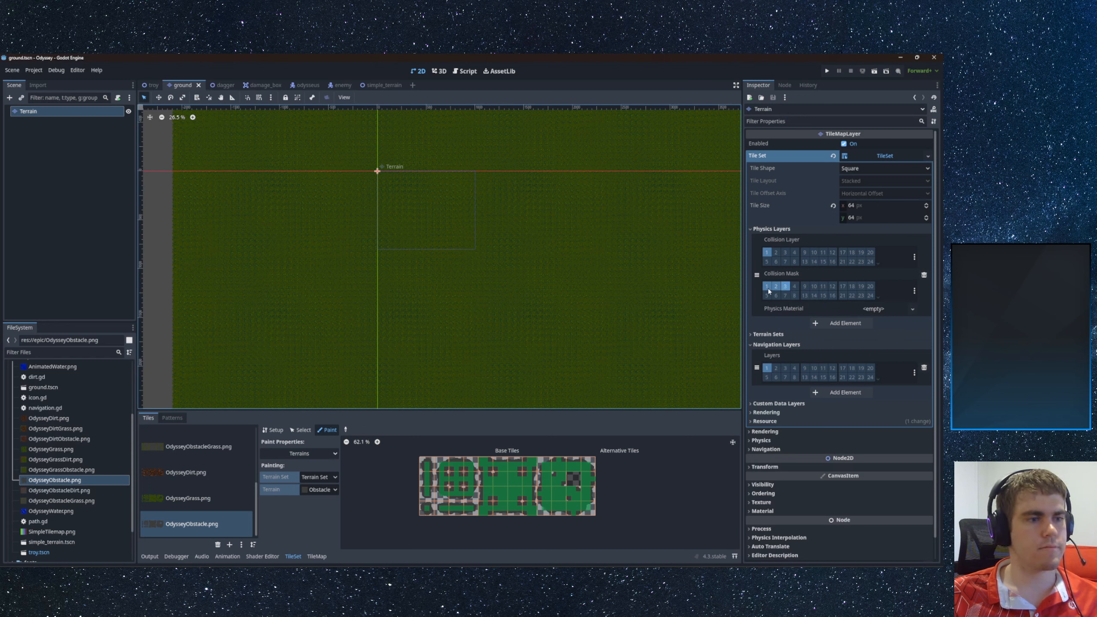
- Clear layers 1, 2 and 3 from the tile set's collision mask and save the ground scene
click(768, 288)
click(785, 288)
click(777, 287)
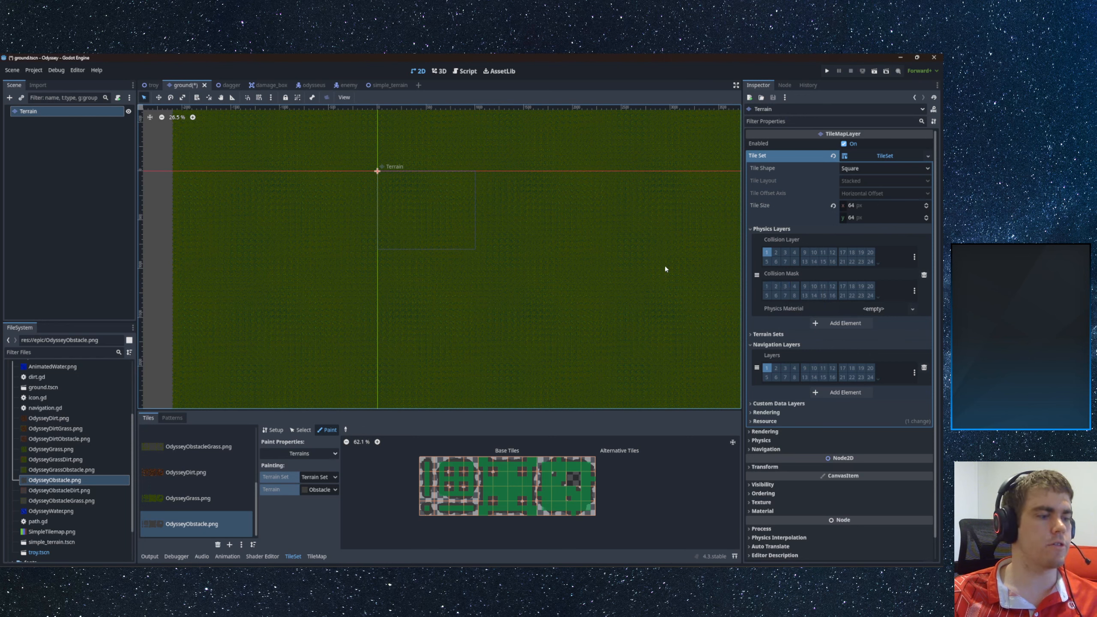
key(ctrl+s)
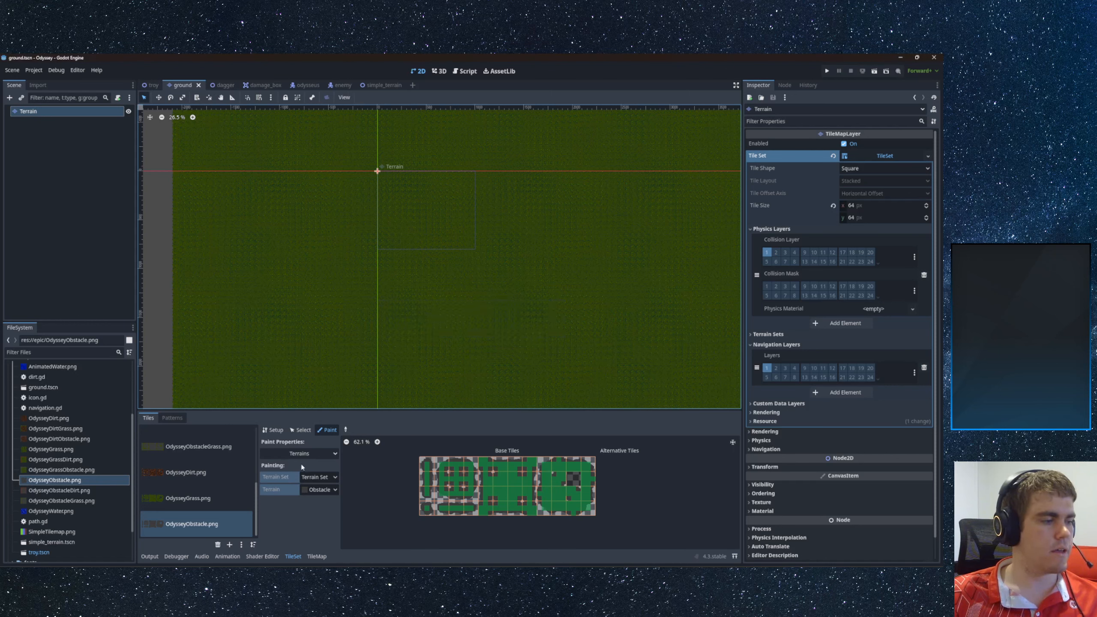
- Paint the full-square Physics Layer 0 collision polygon onto all tiles of the OdysseyObstacle.png atlas
click(299, 453)
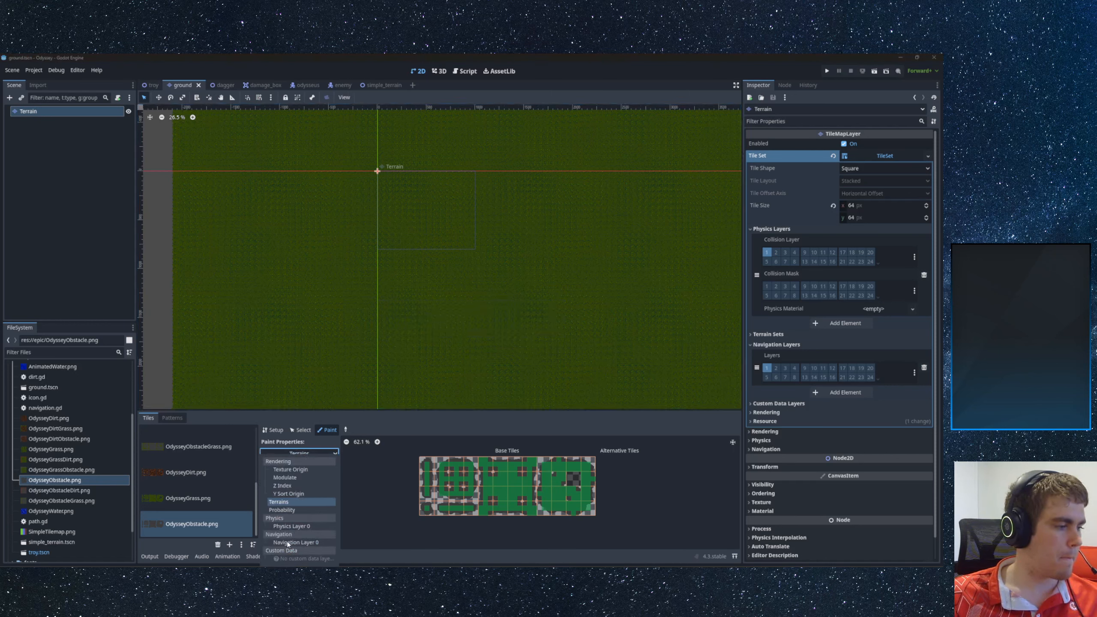
click(291, 526)
scroll(430, 490, up, 4)
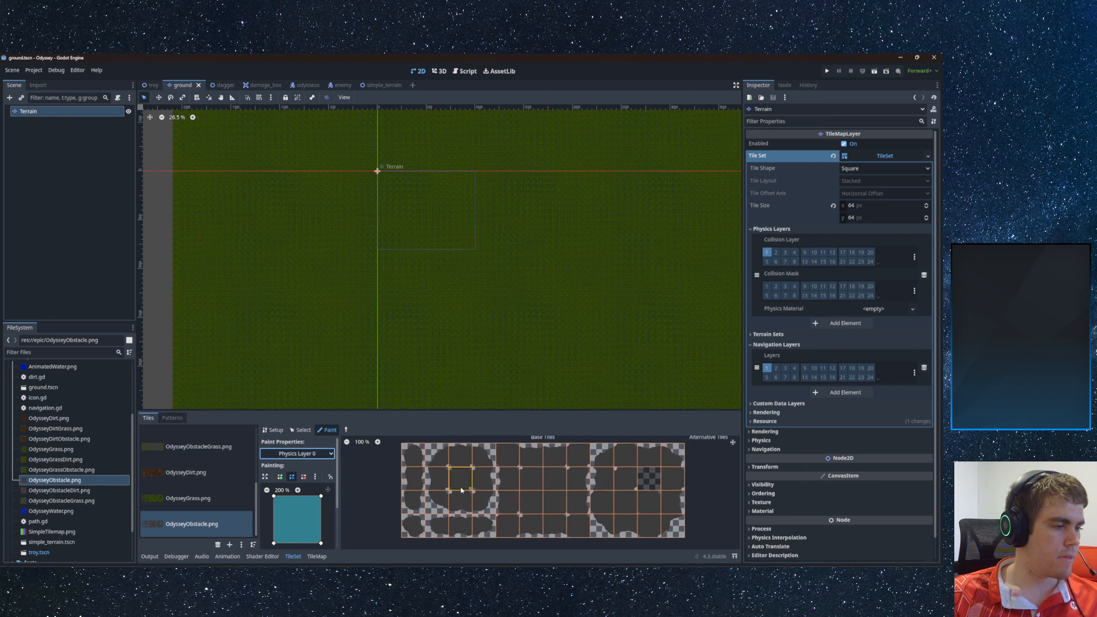
mouse_move(405, 453)
mouse_down()
mouse_move(406, 509)
mouse_move(501, 526)
mouse_move(667, 525)
mouse_move(492, 502)
mouse_move(460, 476)
mouse_move(665, 477)
mouse_move(581, 453)
mouse_move(413, 452)
mouse_up()
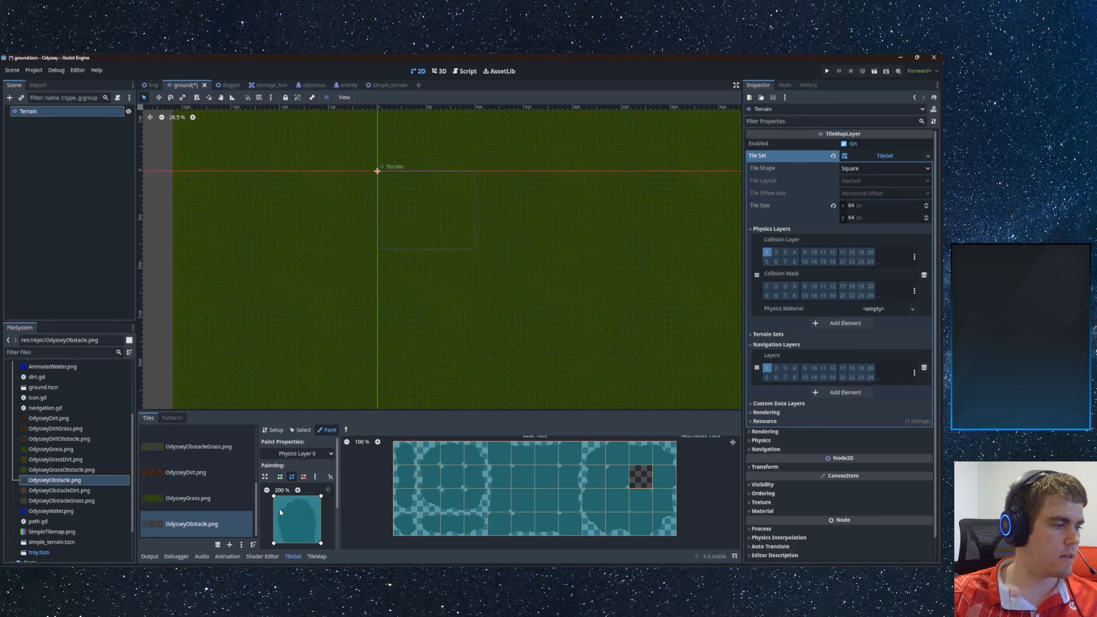
- Narrow the collision polygon to fit the rock's sides and upper edge and paint it on atlas tile (0, 0)
drag(274, 497, 308, 501)
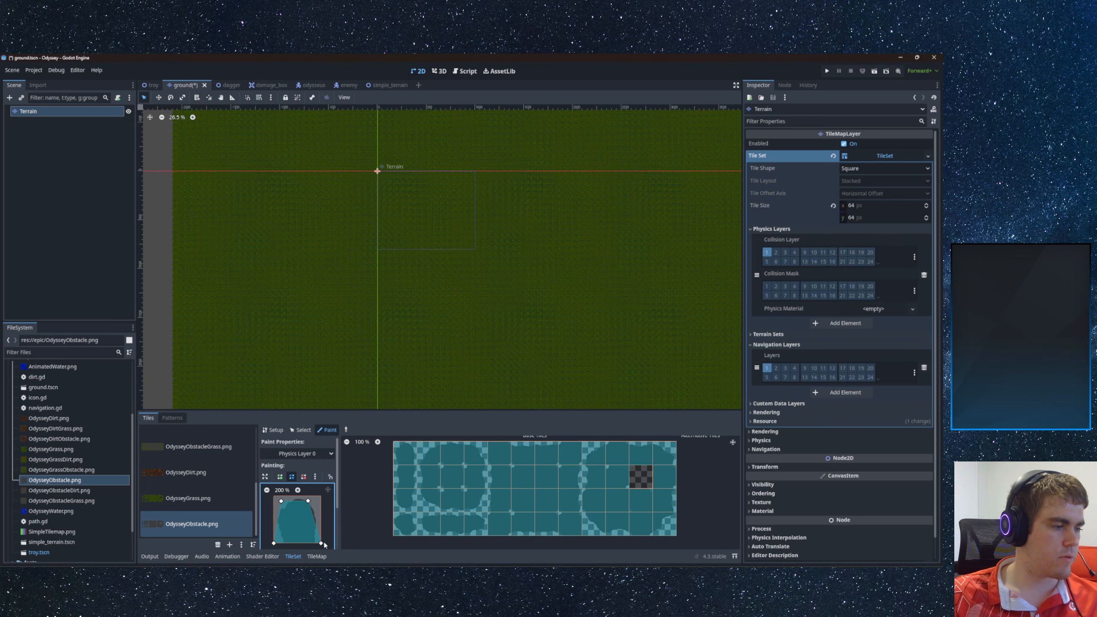
drag(320, 545, 284, 544)
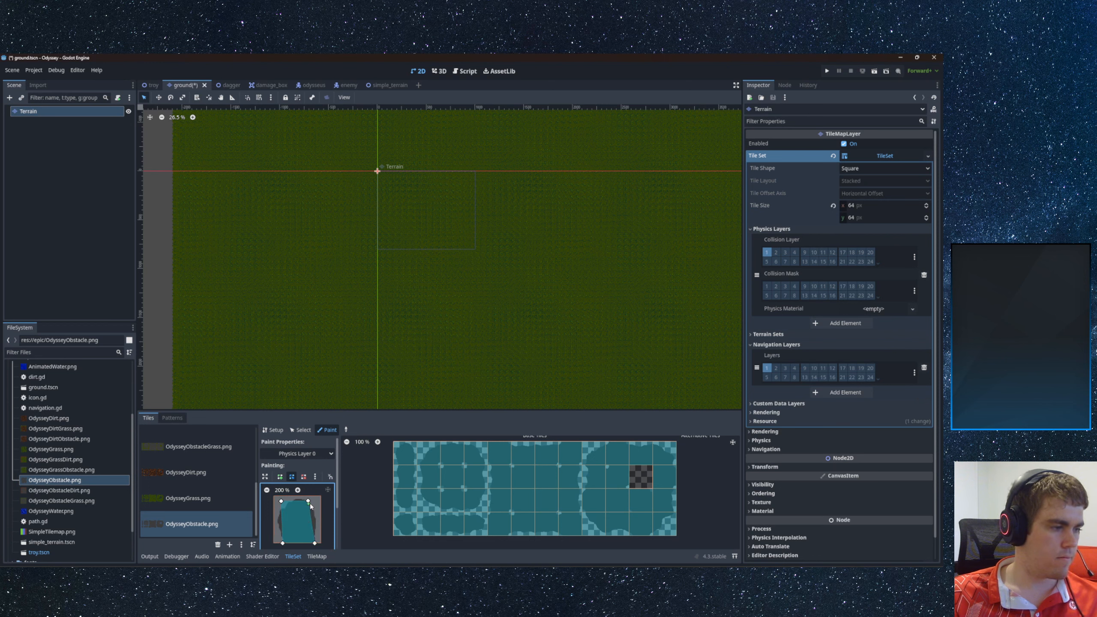
drag(310, 506, 283, 502)
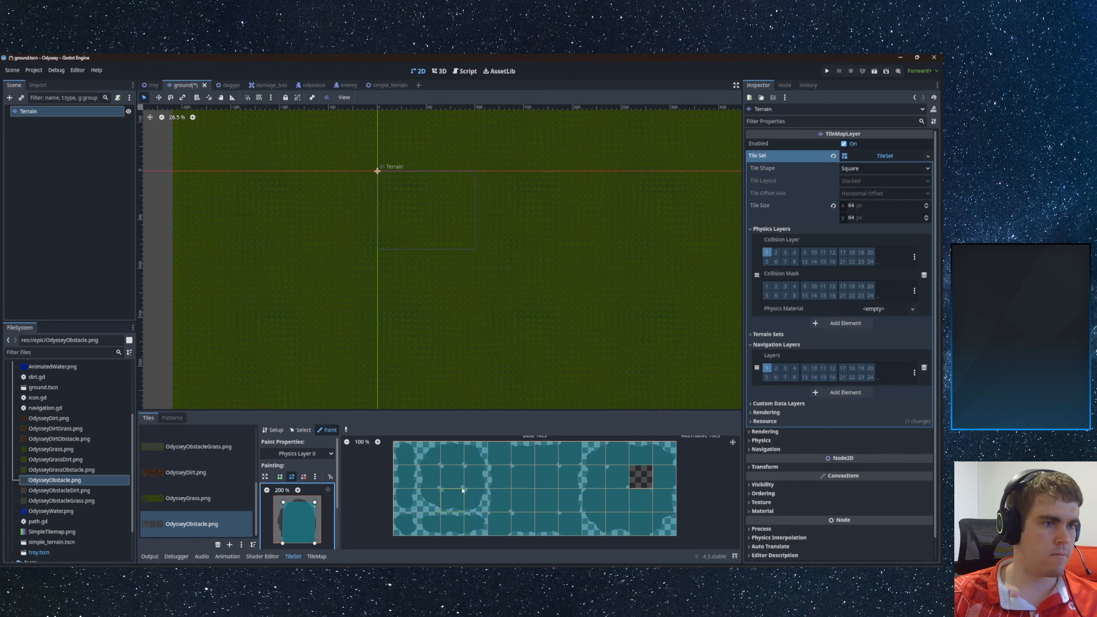
click(405, 453)
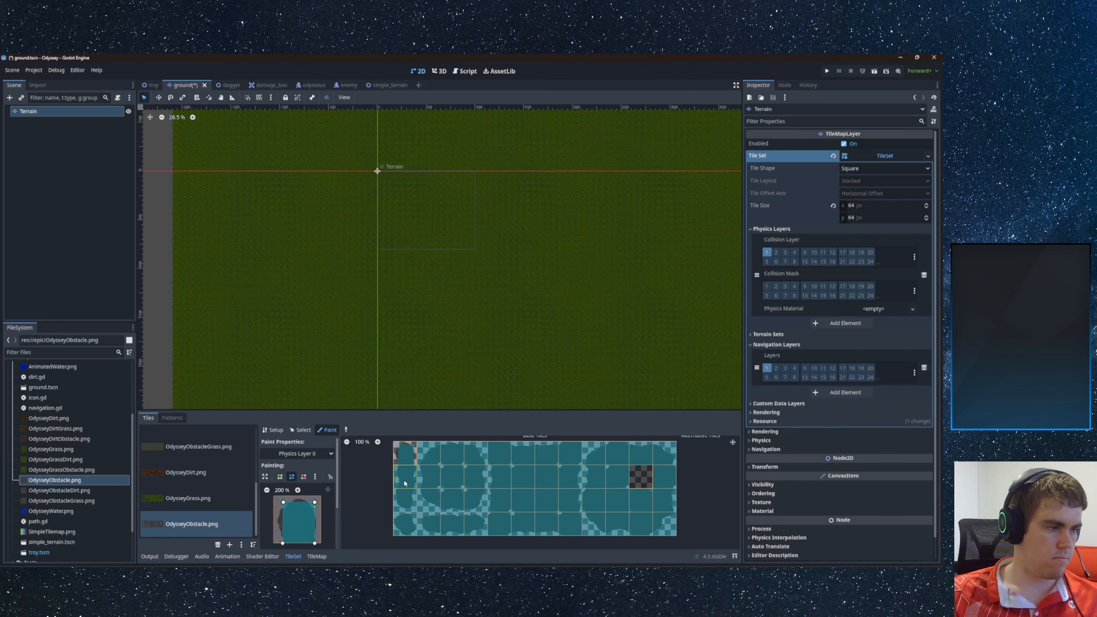
- Refit the collision polygon to the second and third tiles of the atlas's first column, painting each shape on its tile
click(405, 483)
drag(316, 503, 283, 496)
click(404, 479)
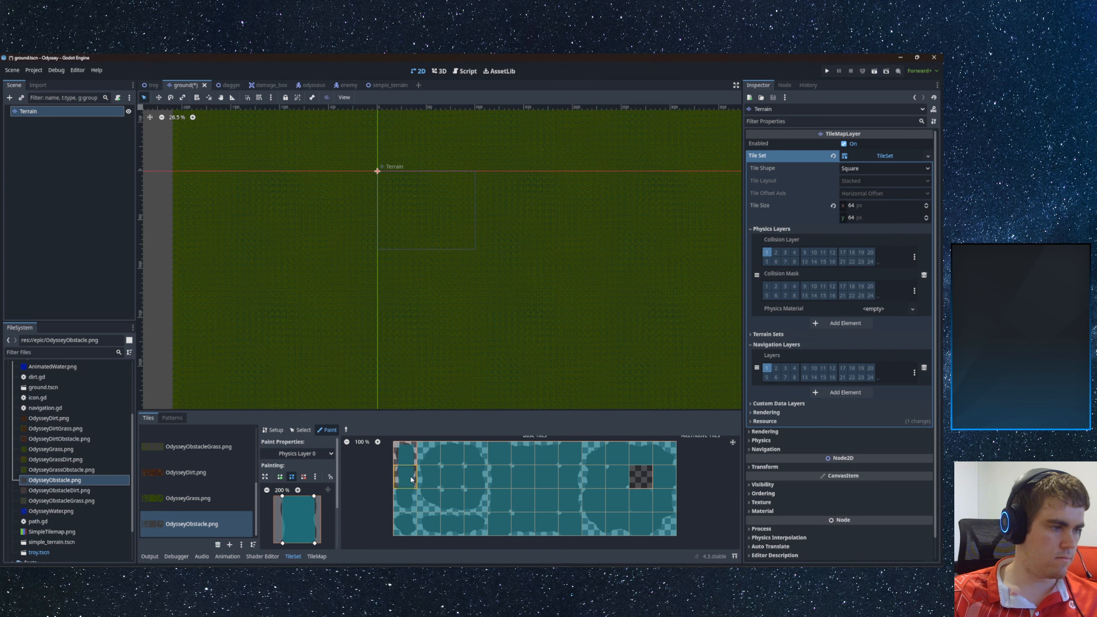
click(404, 502)
mouse_move(283, 544)
mouse_down()
mouse_move(283, 527)
mouse_move(312, 529)
mouse_up()
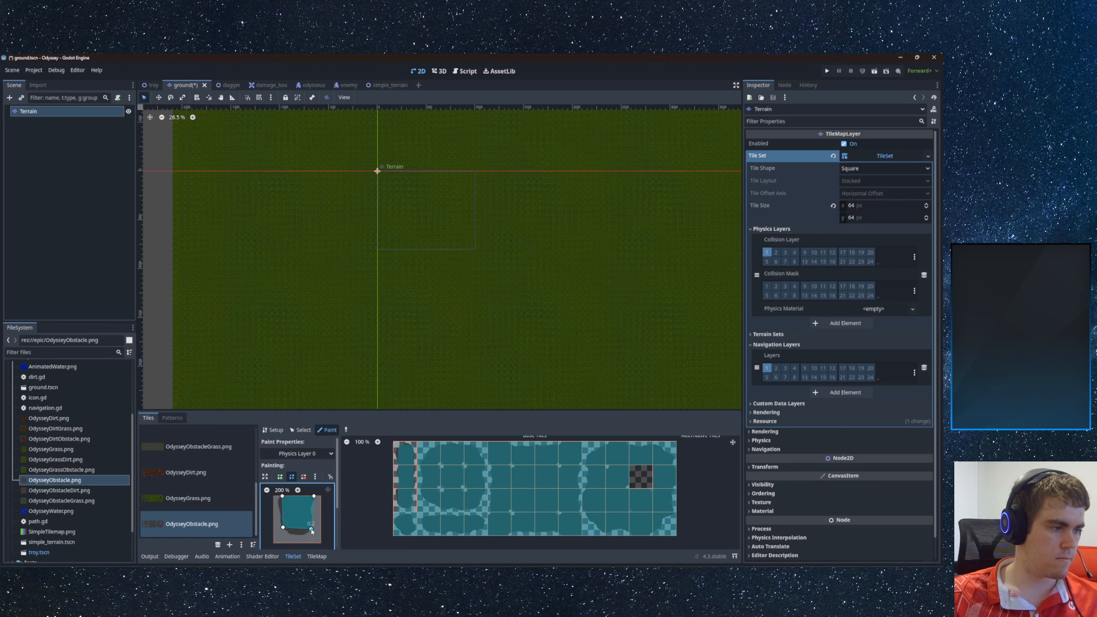
click(405, 501)
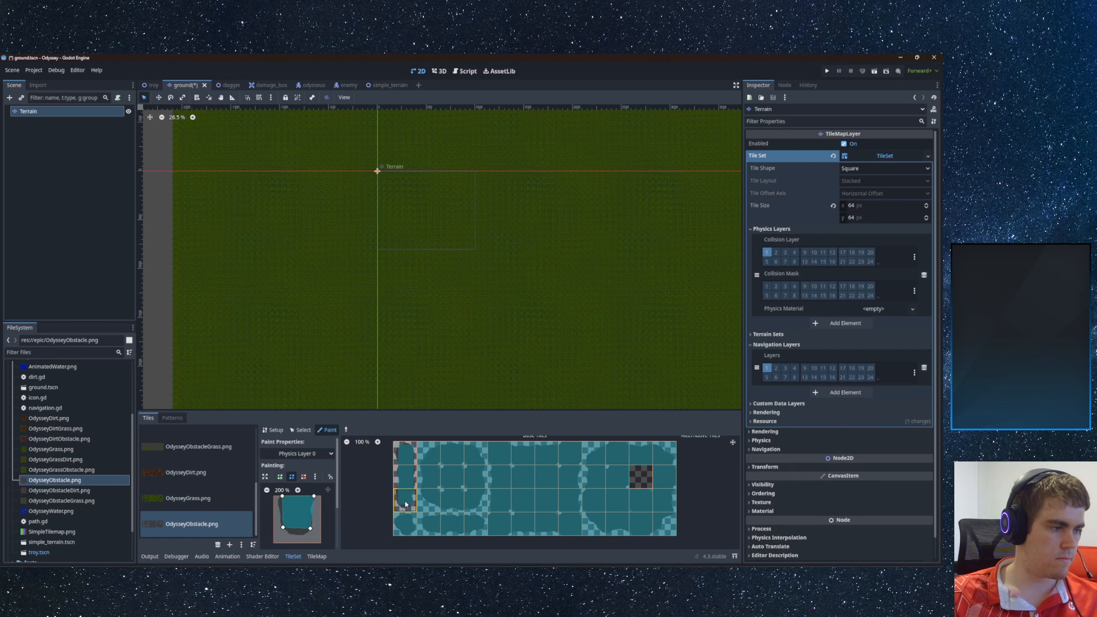
- Fit the collision polygon to the first three tiles of the atlas's last row, painting each tile in turn
click(406, 528)
drag(283, 498, 312, 505)
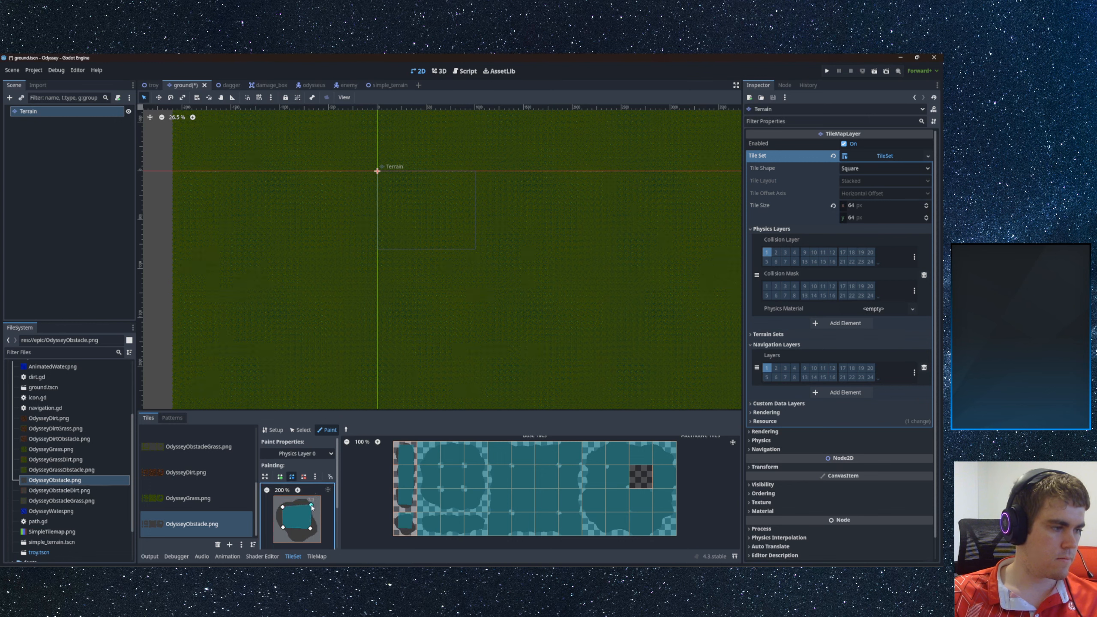
click(429, 525)
drag(311, 505, 289, 535)
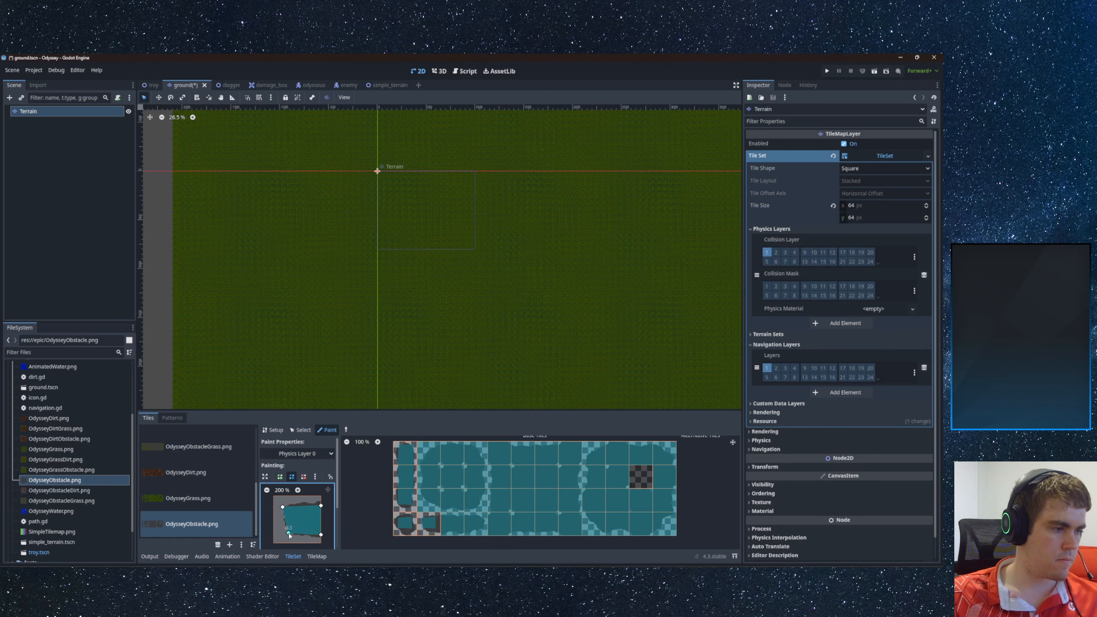
click(448, 531)
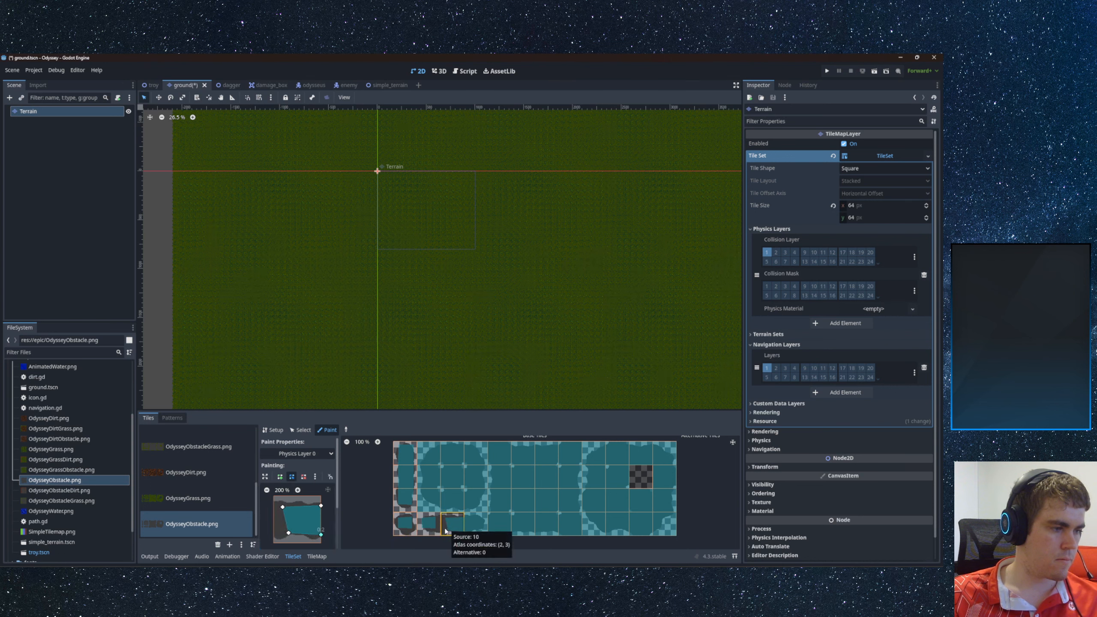
click(446, 531)
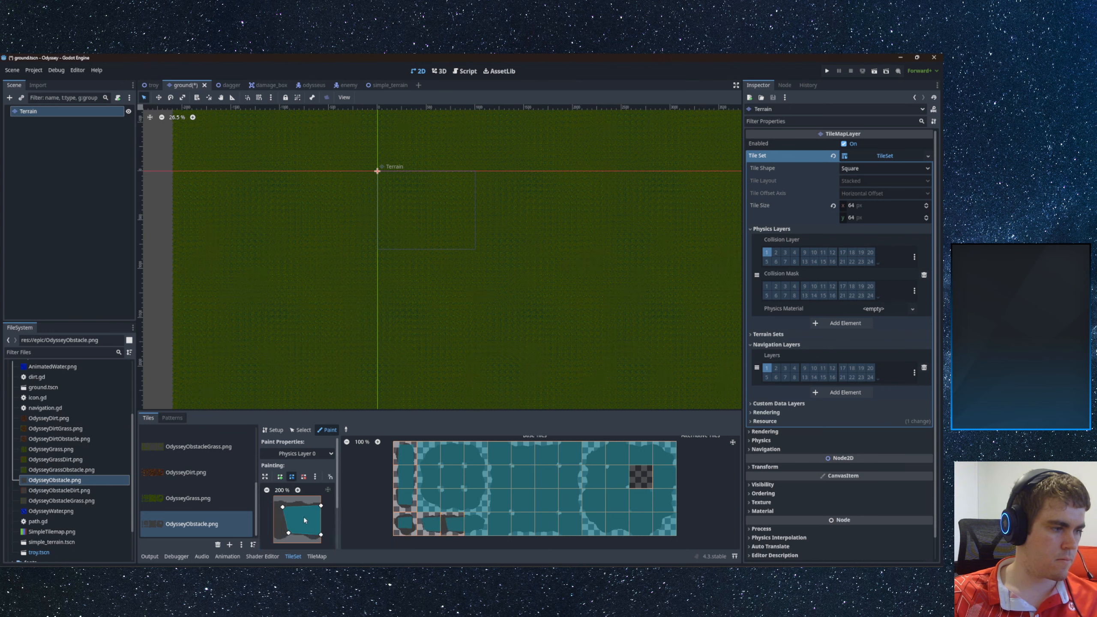
drag(282, 507, 275, 536)
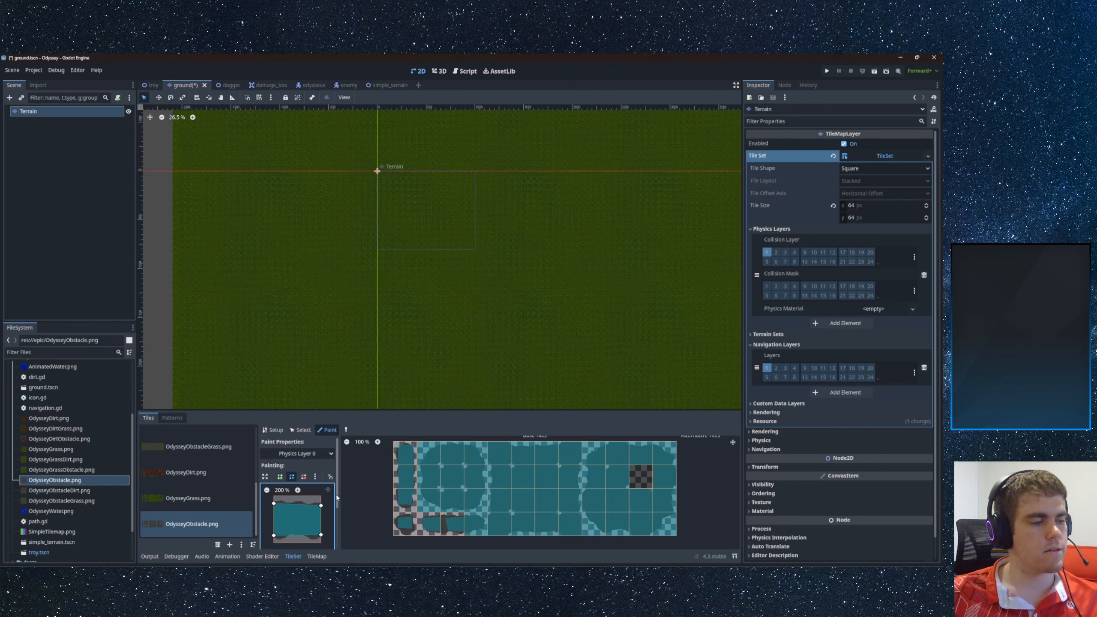
scroll(464, 522, up, 3)
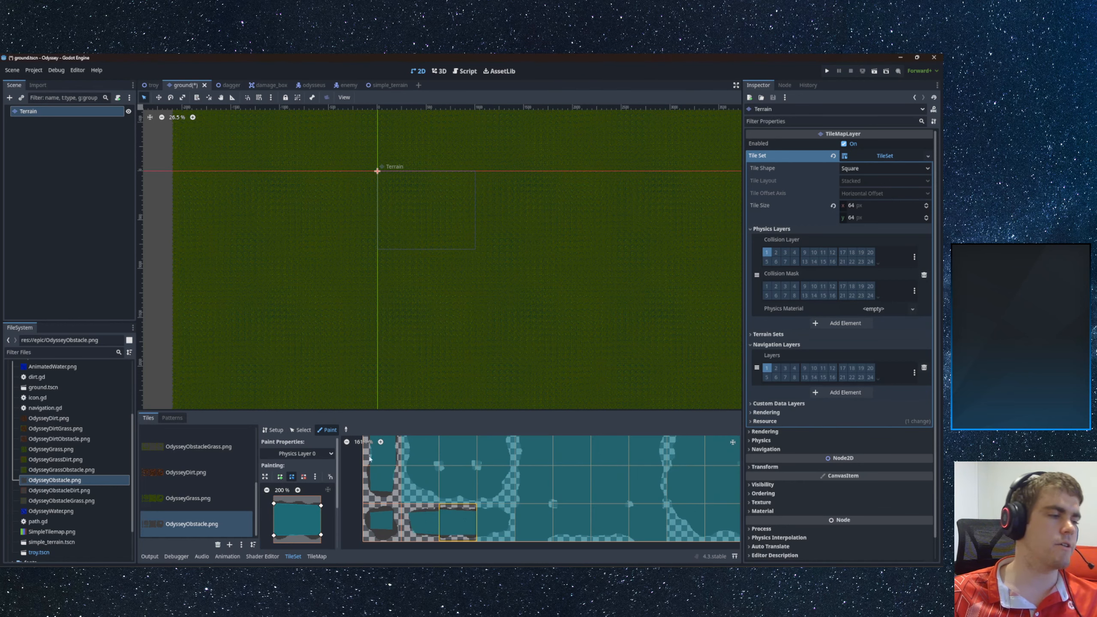
click(273, 429)
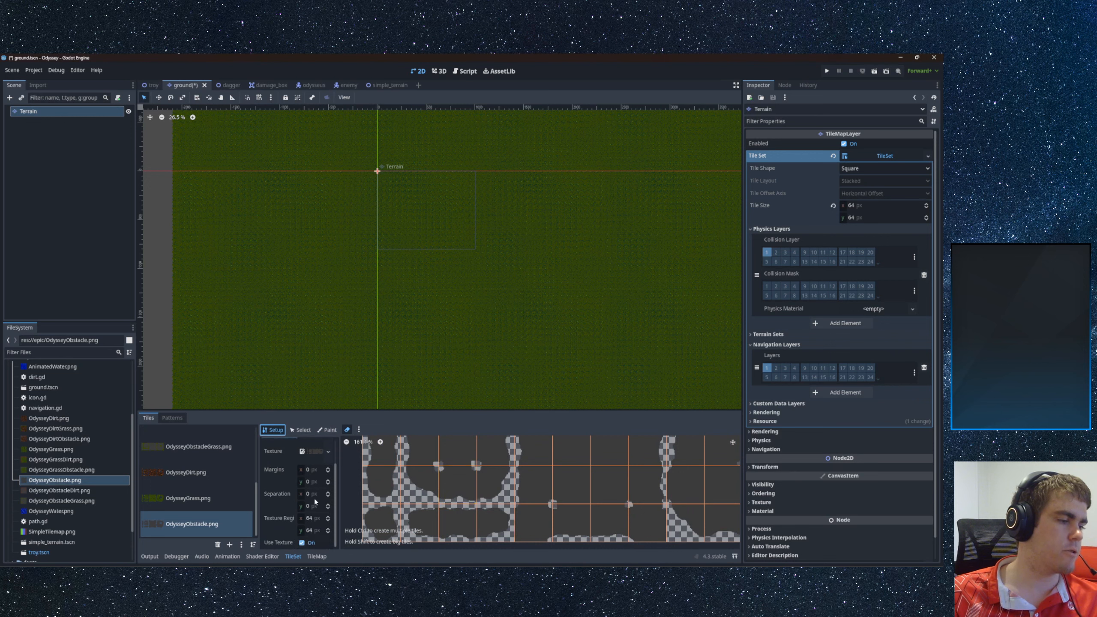
click(297, 434)
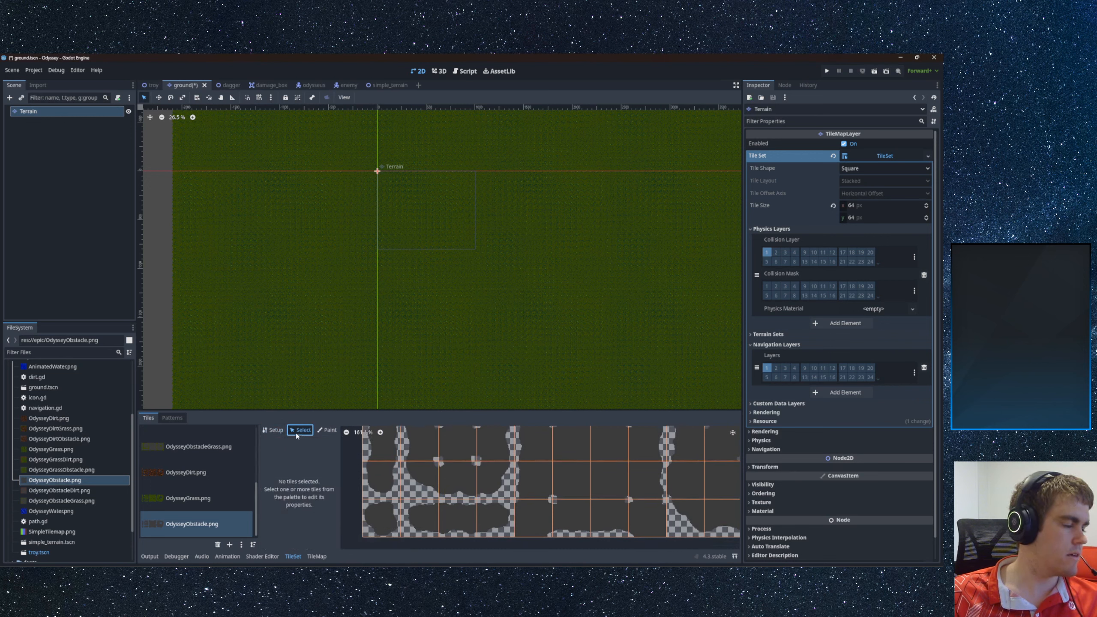
click(271, 430)
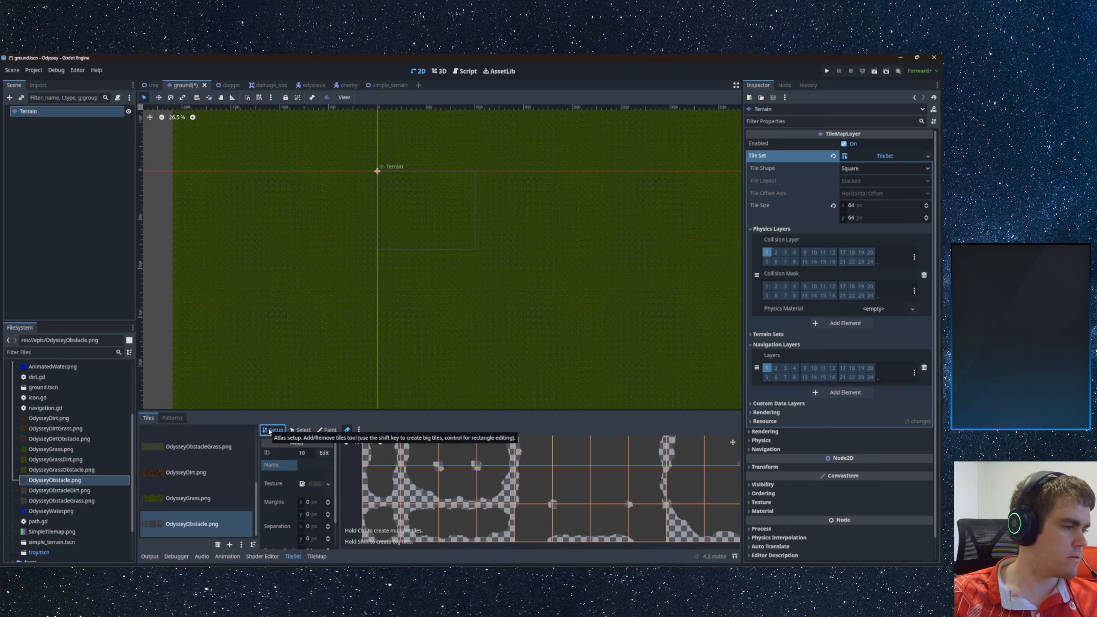
click(328, 484)
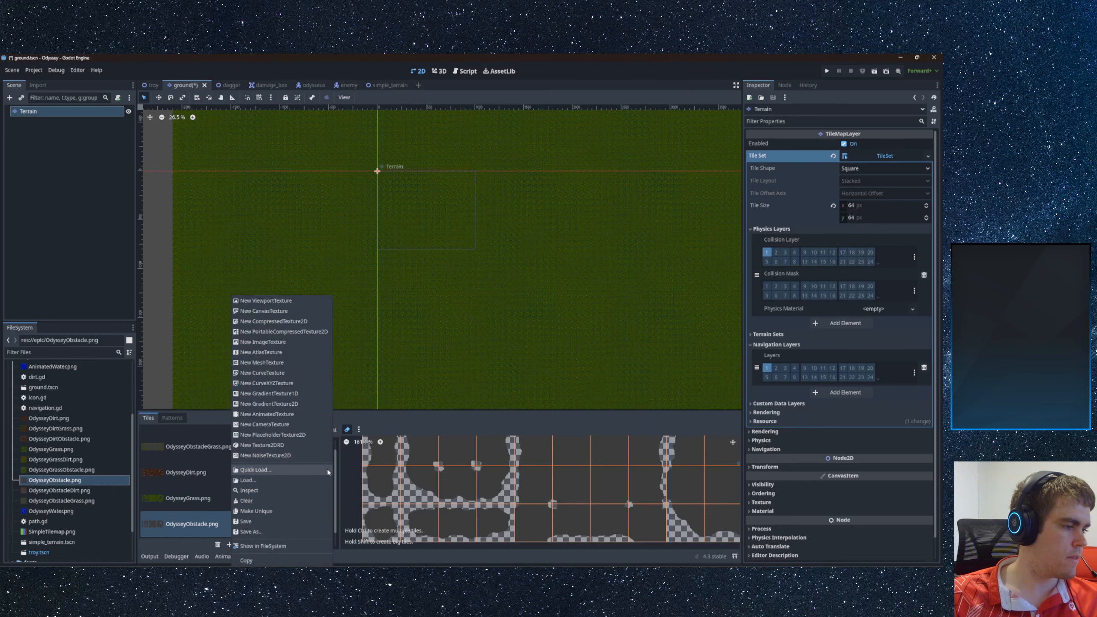
click(370, 421)
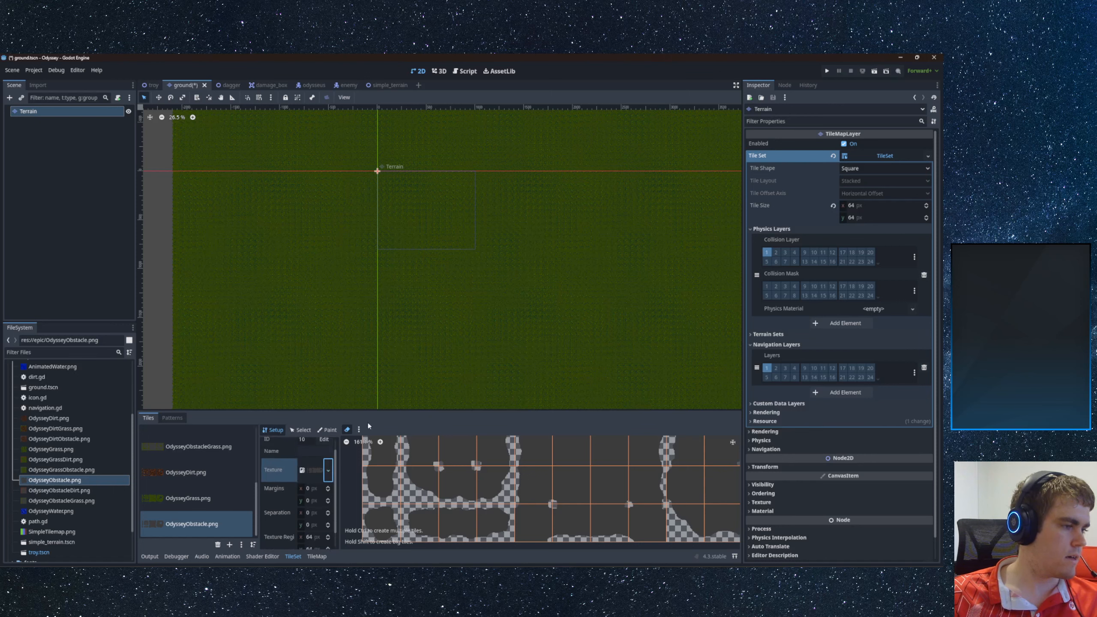
scroll(319, 477, up, 2)
- Select the three atlas tiles from (1, 3) to (3, 3) for editing their properties together
click(303, 430)
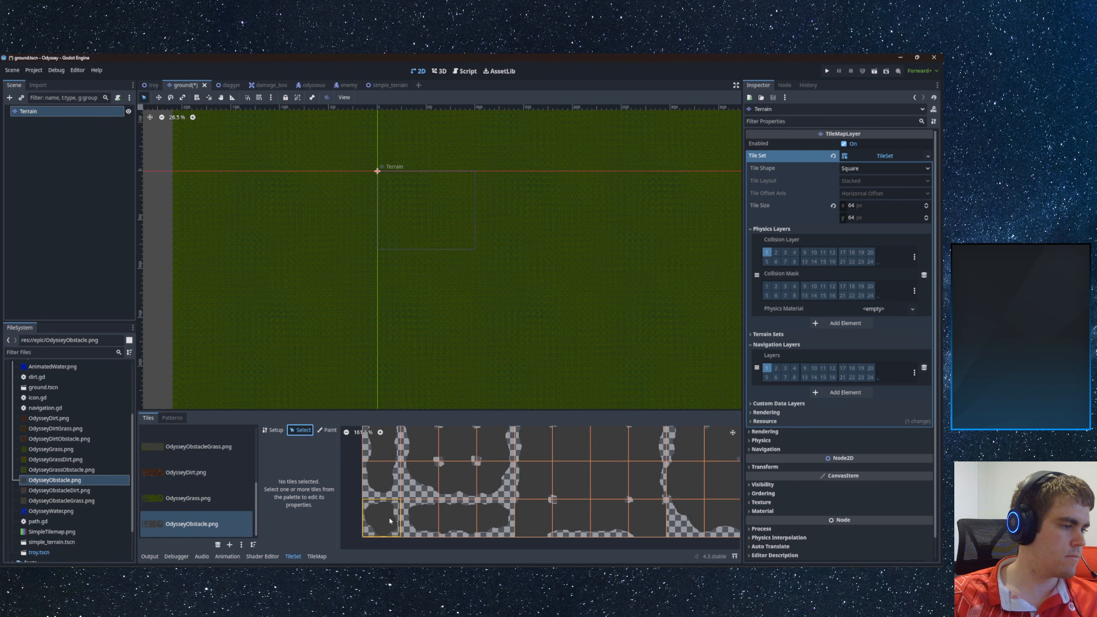
click(416, 521)
click(467, 521)
scroll(423, 514, down, 7)
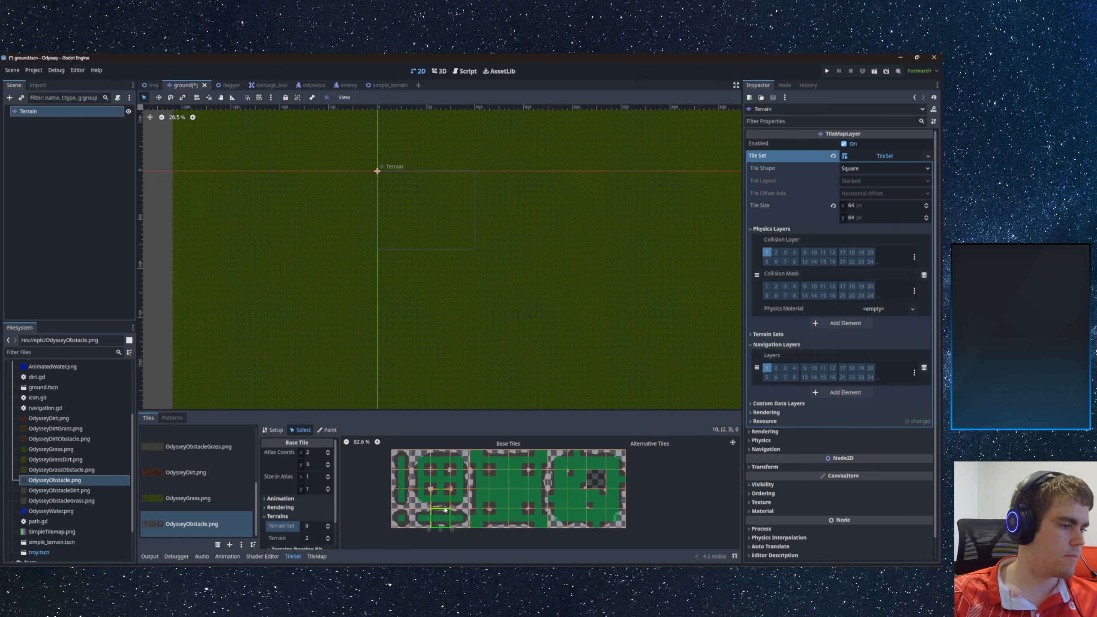
drag(421, 518, 465, 519)
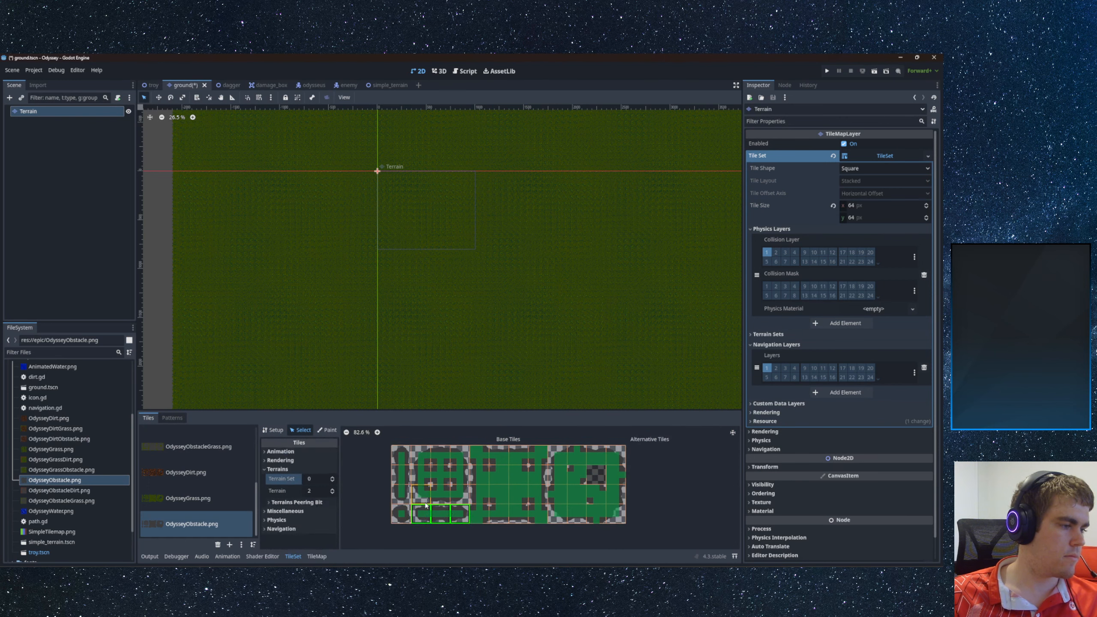
- Expand the selected tiles' Physics Layer 0 properties and examine their collision polygon and its settings
click(276, 520)
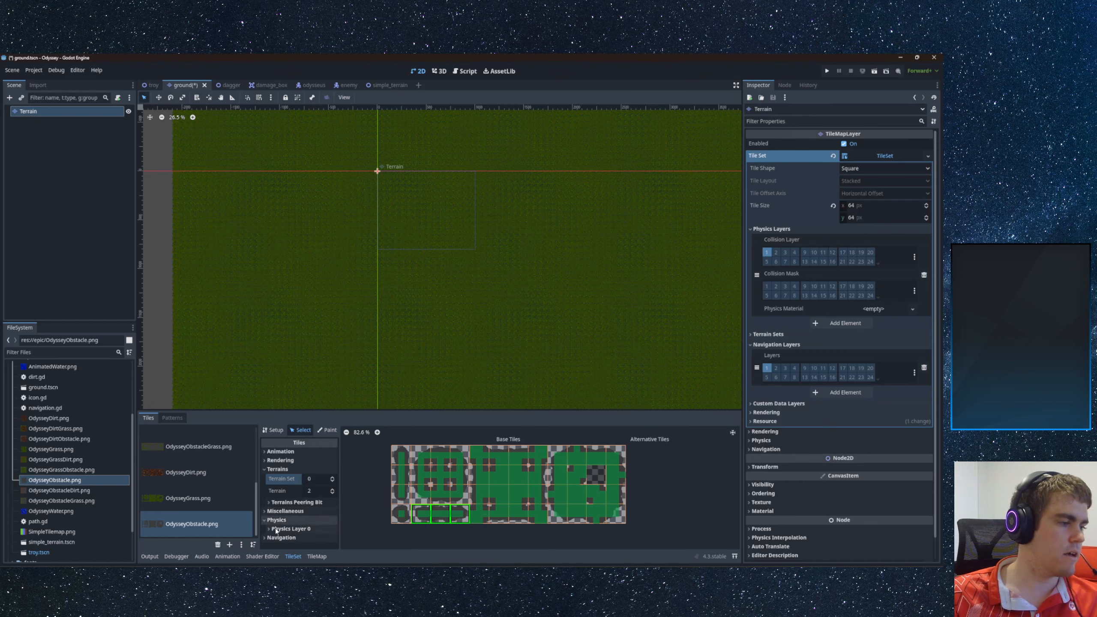
click(275, 528)
scroll(438, 515, up, 2)
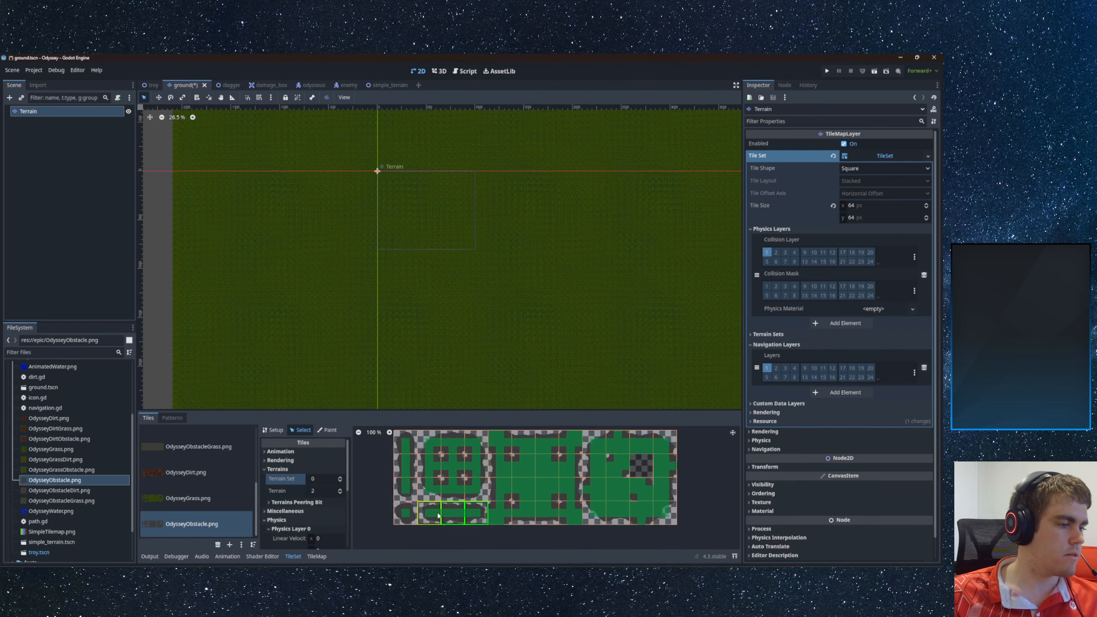
scroll(438, 516, up, 3)
scroll(313, 511, down, 5)
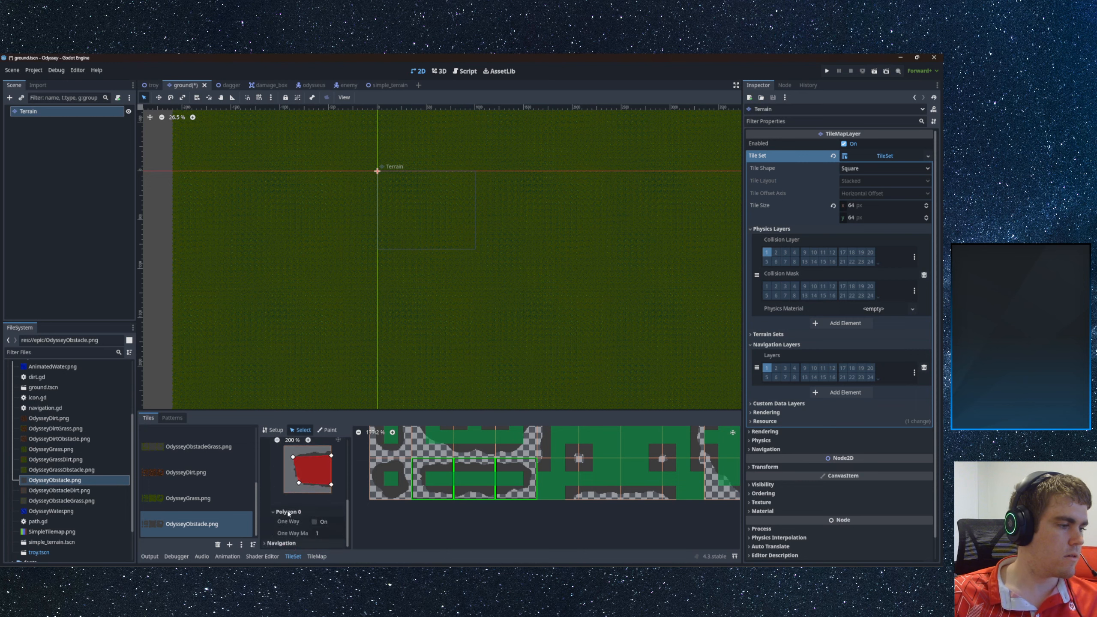
scroll(288, 521, down, 1)
scroll(308, 514, up, 3)
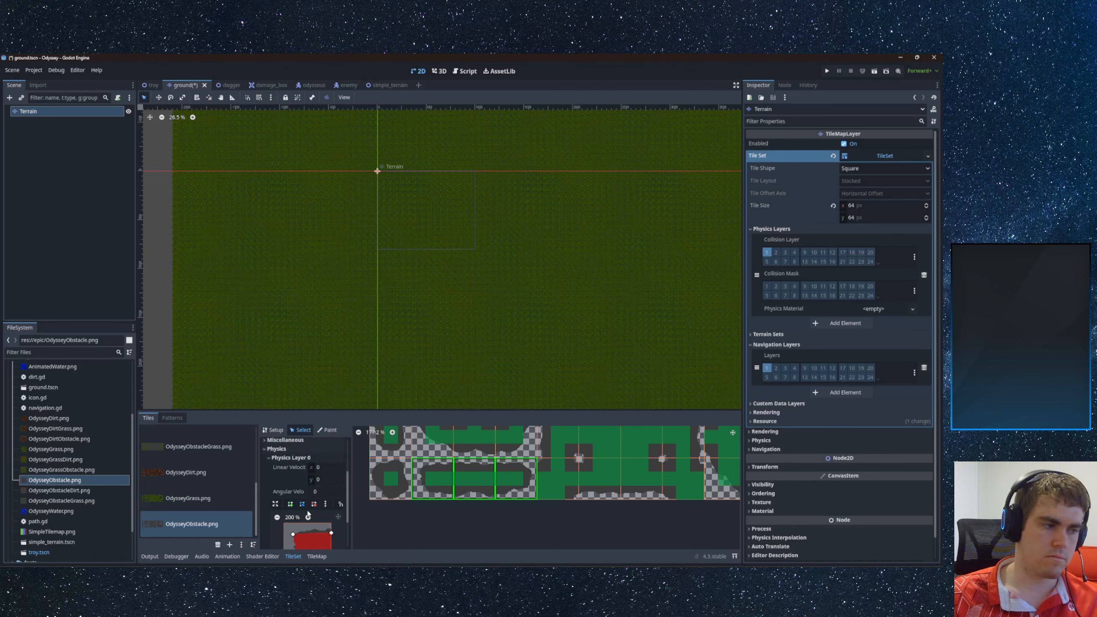
- Return to painting Physics Layer 0 and fit the collision polygon to the right end tile (3, 3) of the last row's horizontal strip
click(518, 479)
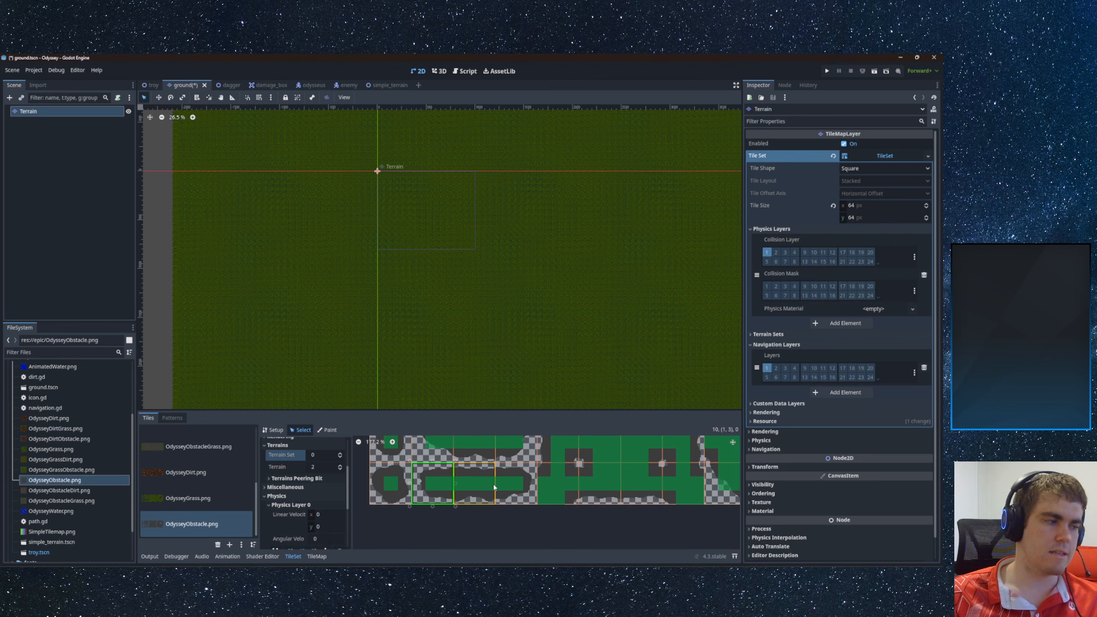
click(474, 483)
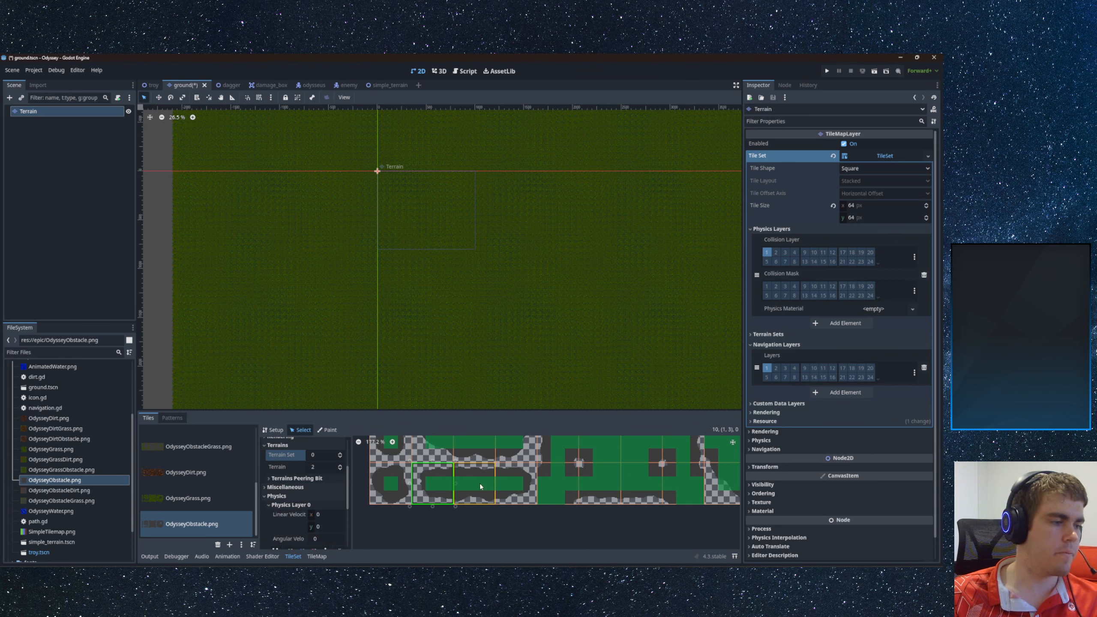
click(328, 430)
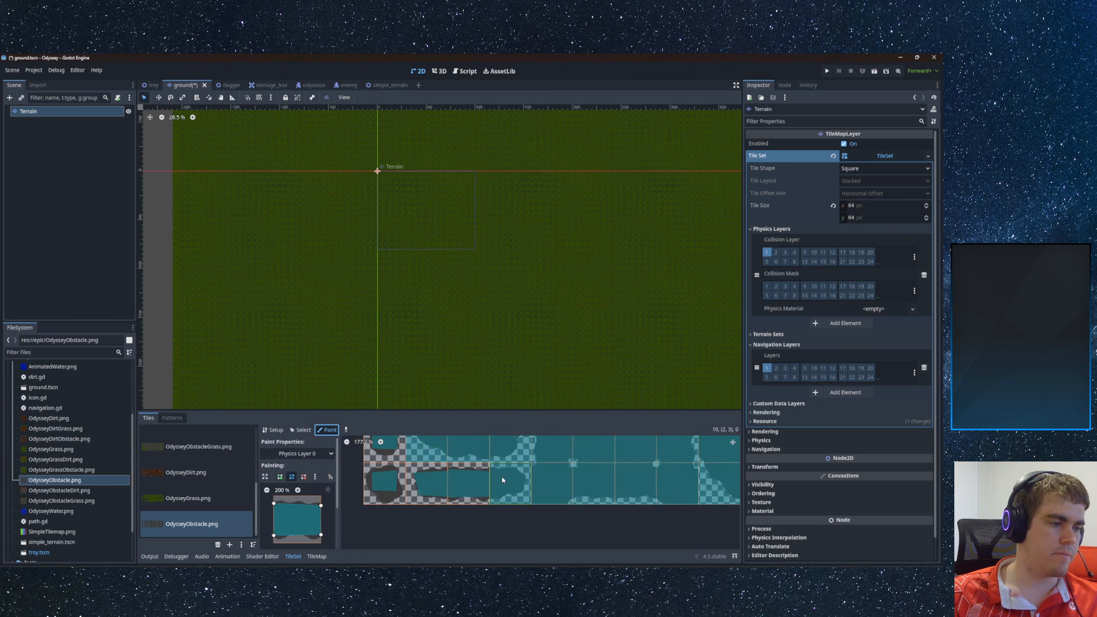
drag(320, 506, 312, 531)
middle_drag(489, 497, 474, 526)
scroll(497, 515, up, 3)
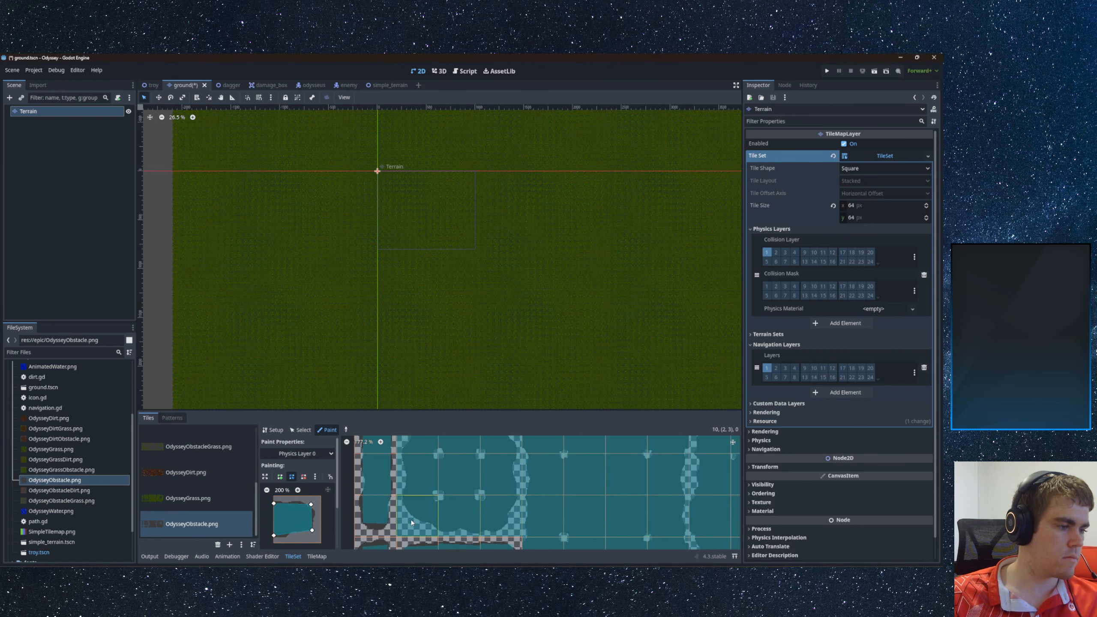
- Reshape the collision polygon into a diagonal corner shape and paint it on atlas tile (1, 2), the lower-left corner of the 3×3 block
drag(310, 530, 320, 535)
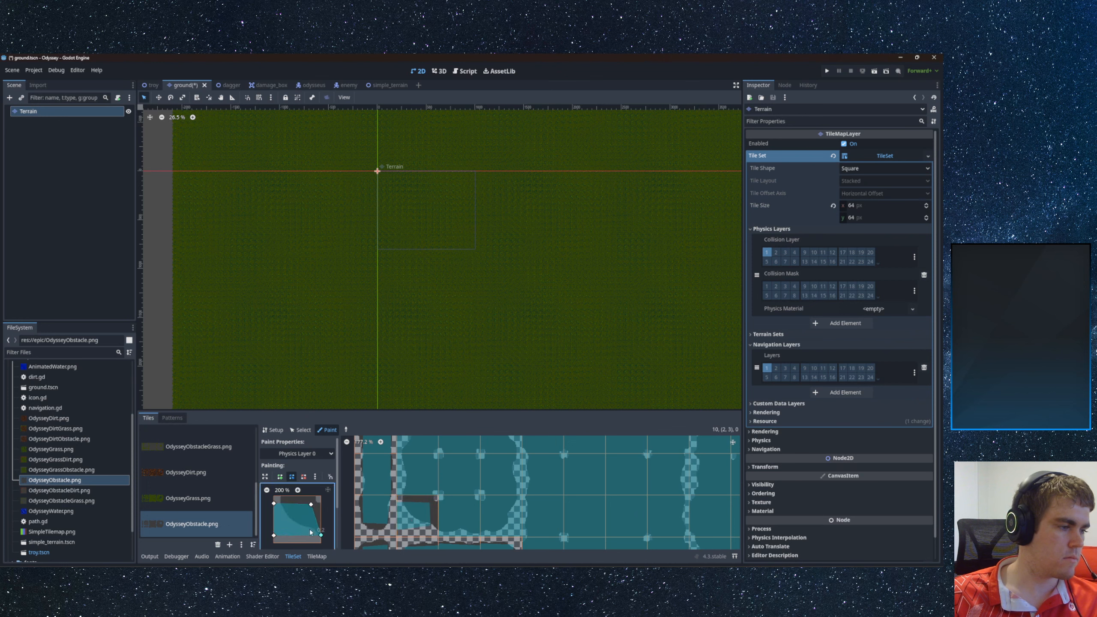
drag(275, 506, 321, 498)
drag(275, 536, 292, 527)
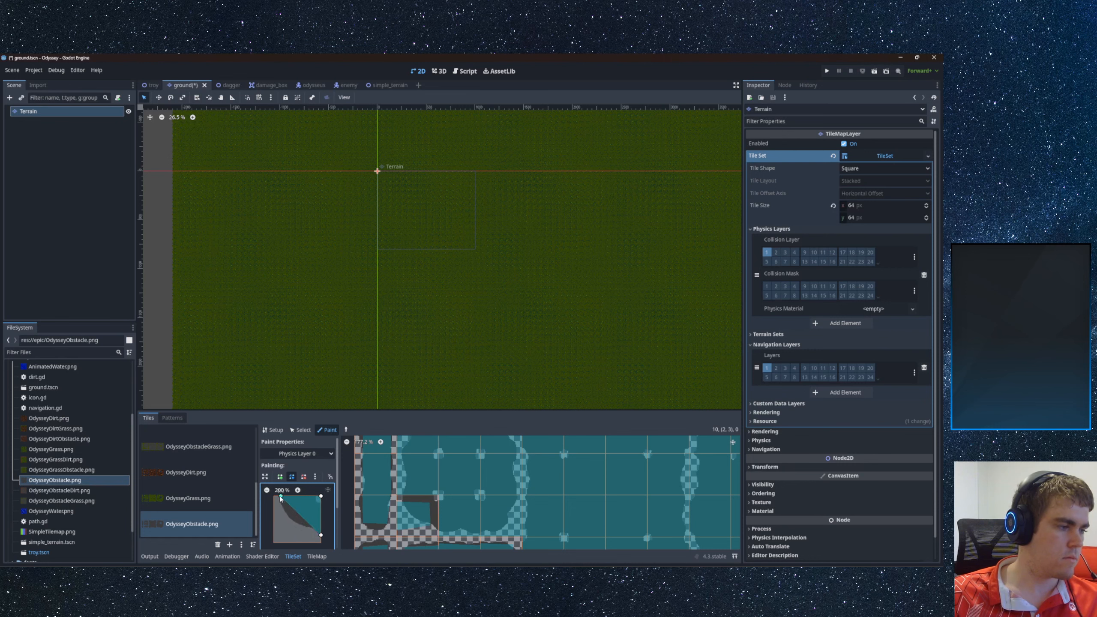
drag(280, 497, 274, 496)
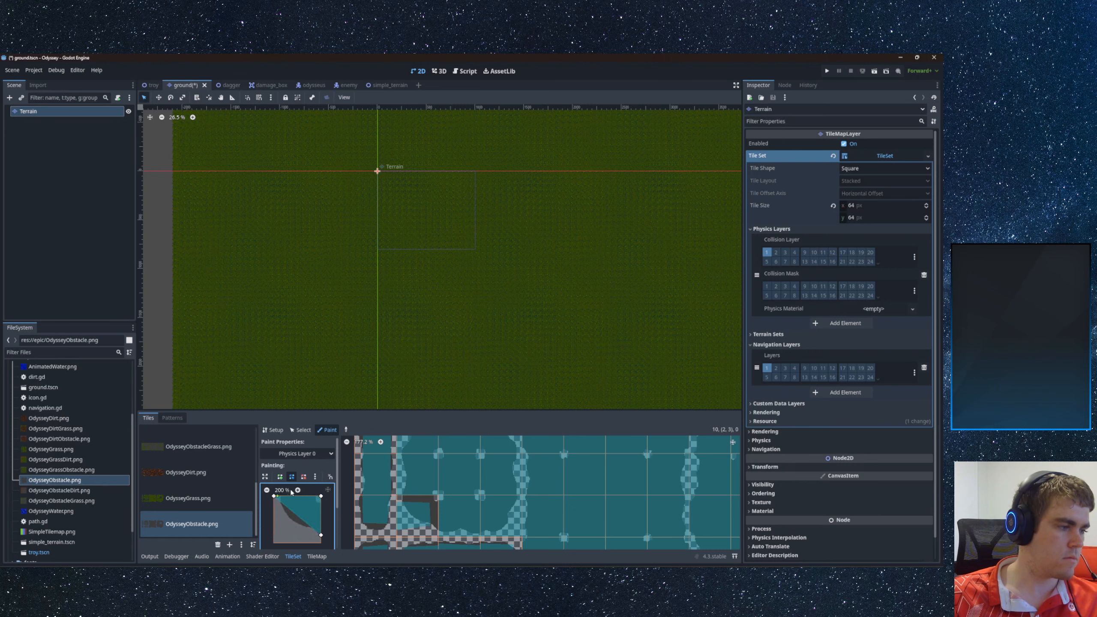
click(408, 521)
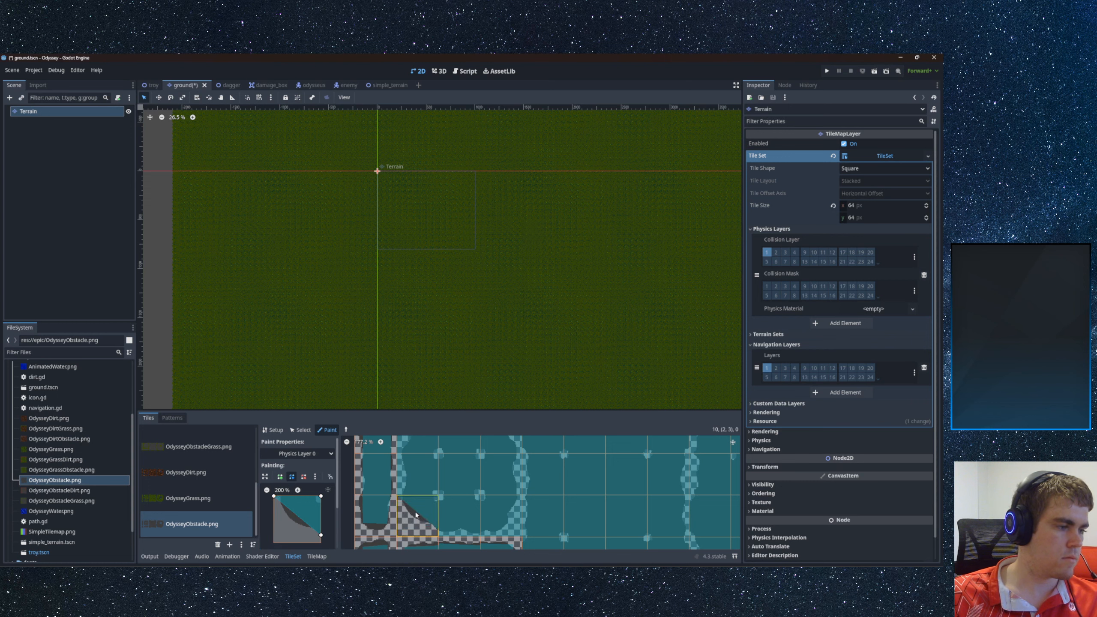
- Fit and paint collision polygons on the 3×3 block's bottom-middle tile (2, 2) and bottom-right tile (3, 2), cutting off the latter's outer corner
click(453, 520)
drag(288, 508, 274, 538)
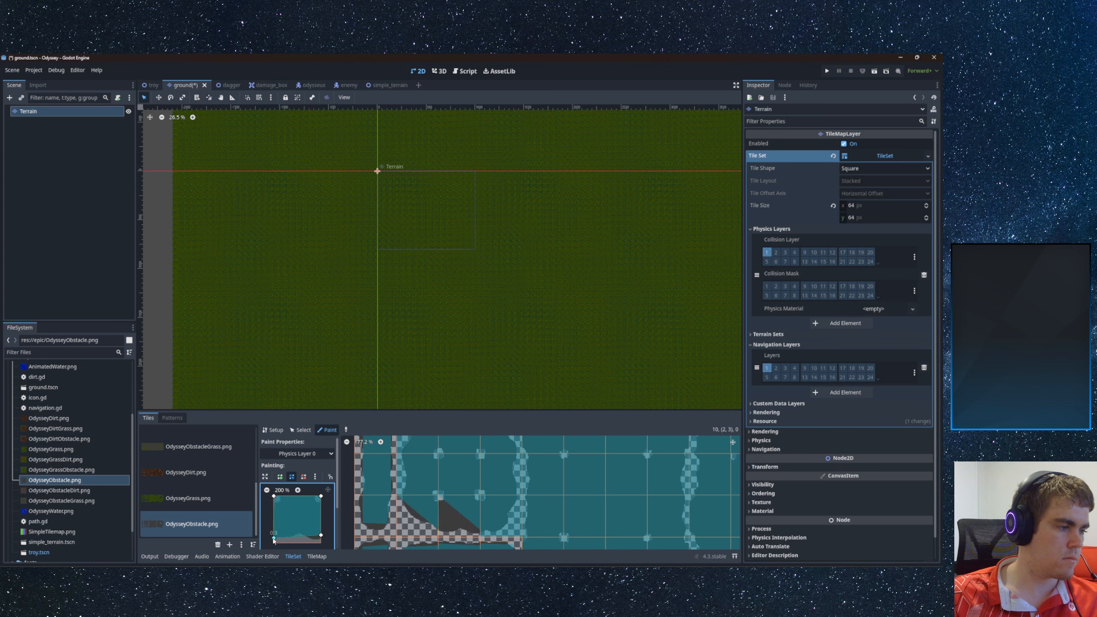
click(452, 517)
click(499, 520)
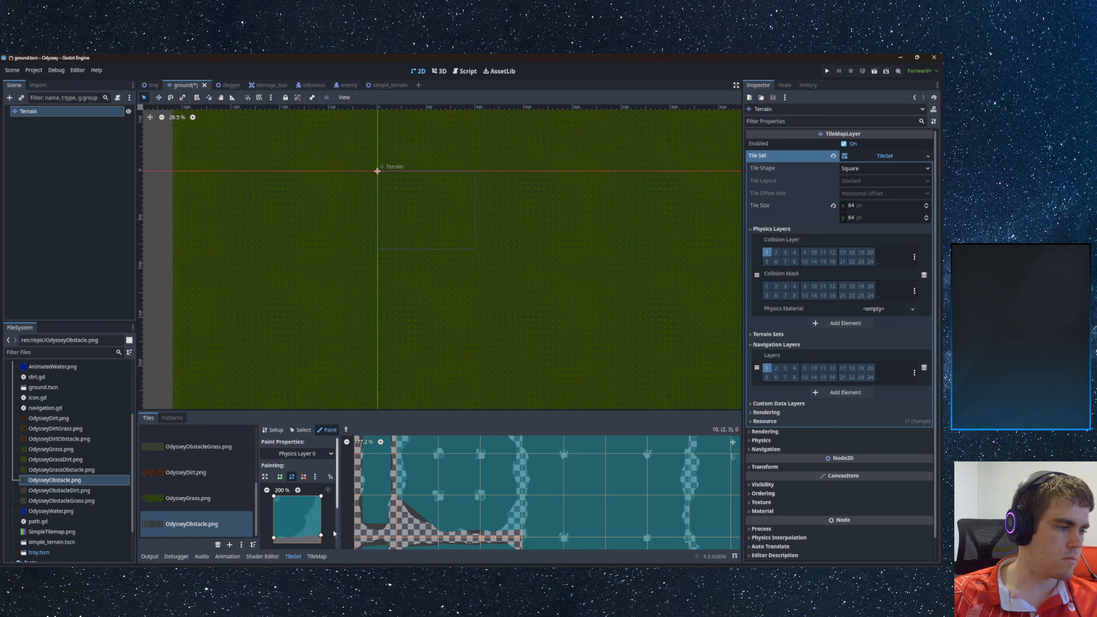
right_click(321, 535)
click(491, 515)
- Fit and paint collision polygons on the 3×3 block's right edge tile (3, 1) and its upper-right corner tile (3, 0)
click(504, 478)
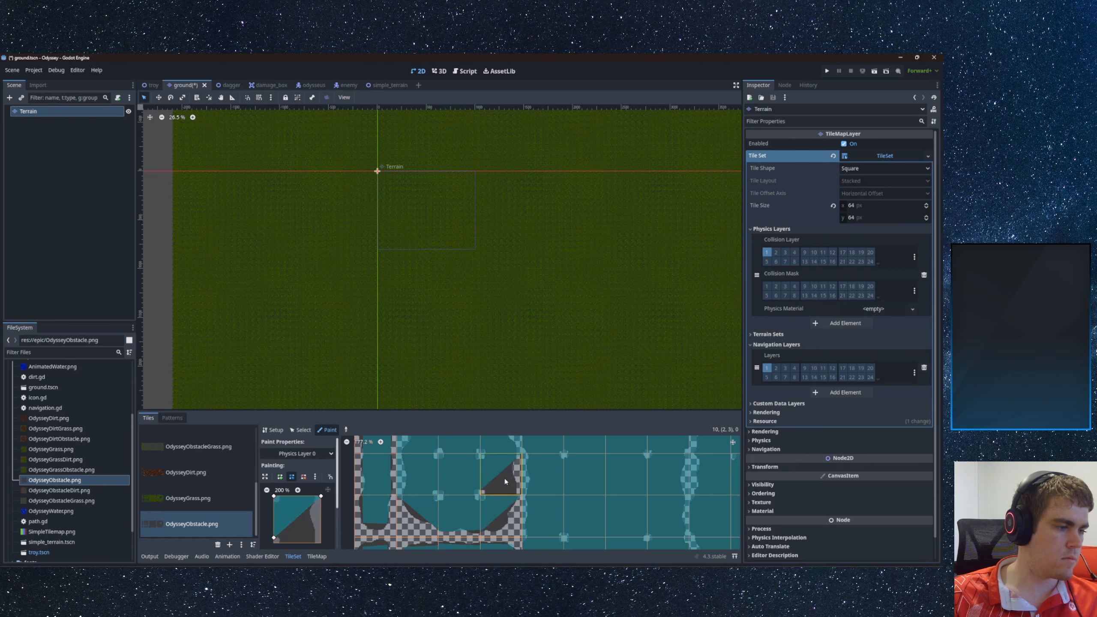
drag(296, 521, 316, 545)
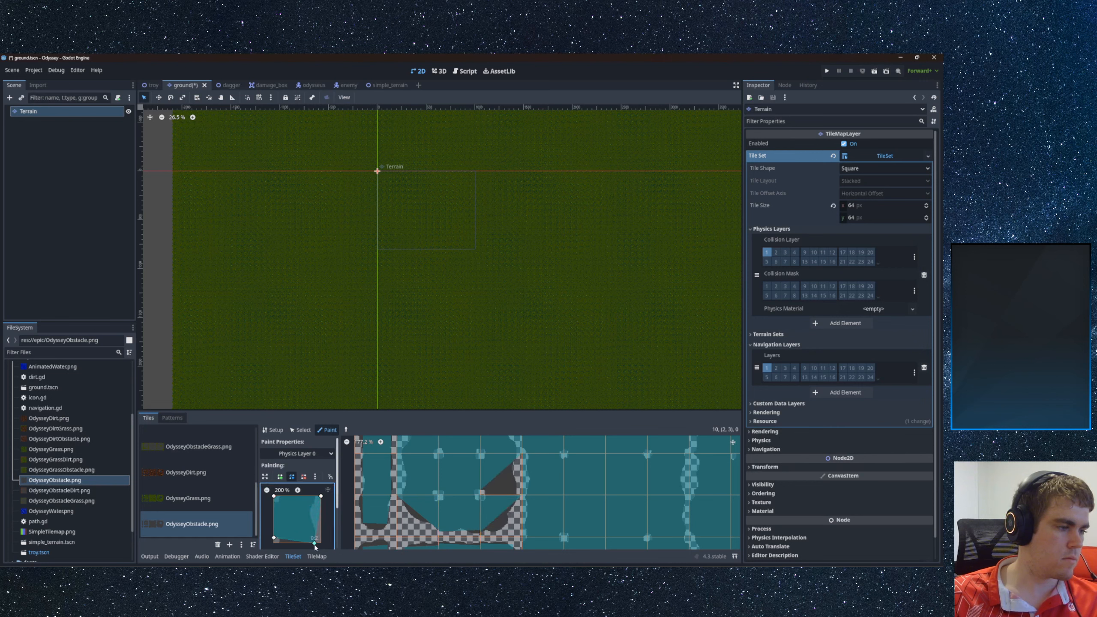
drag(321, 500, 314, 498)
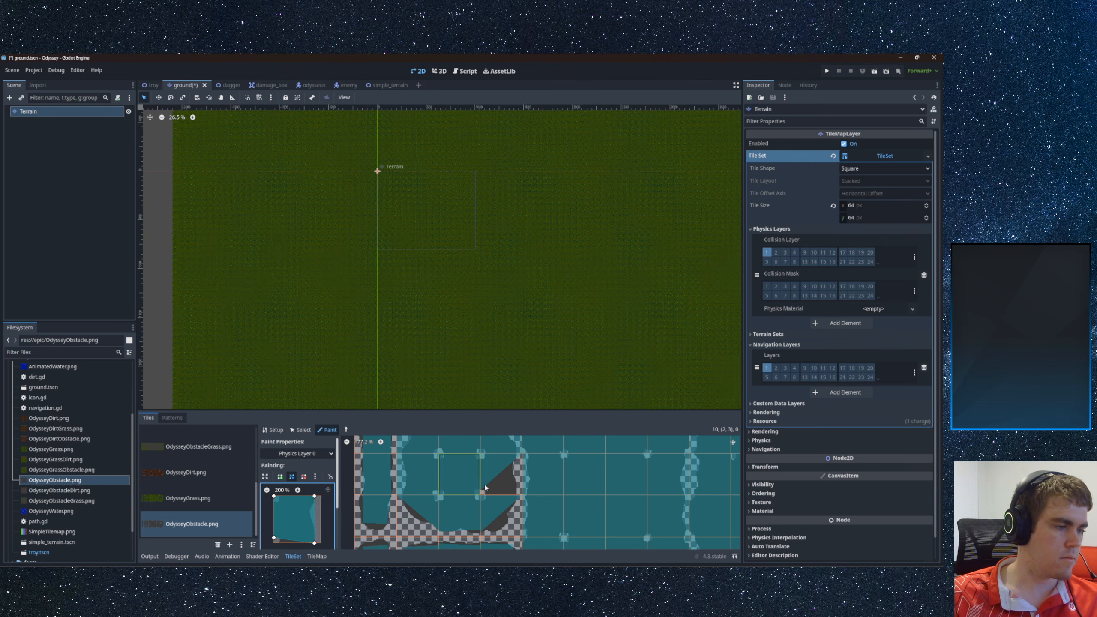
click(501, 474)
click(502, 445)
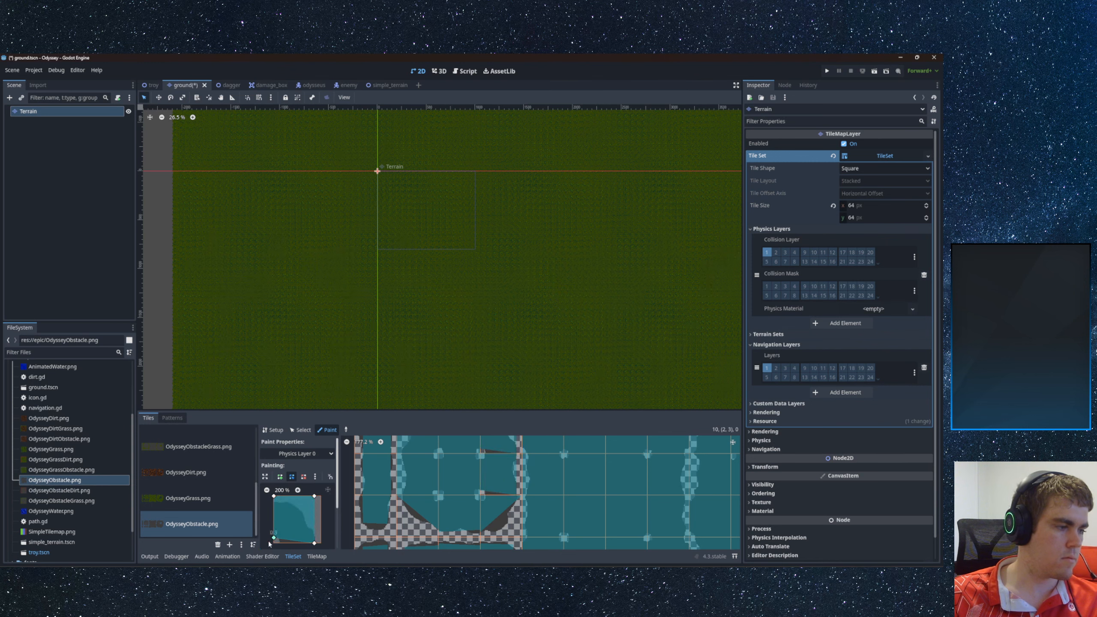
drag(274, 538, 274, 545)
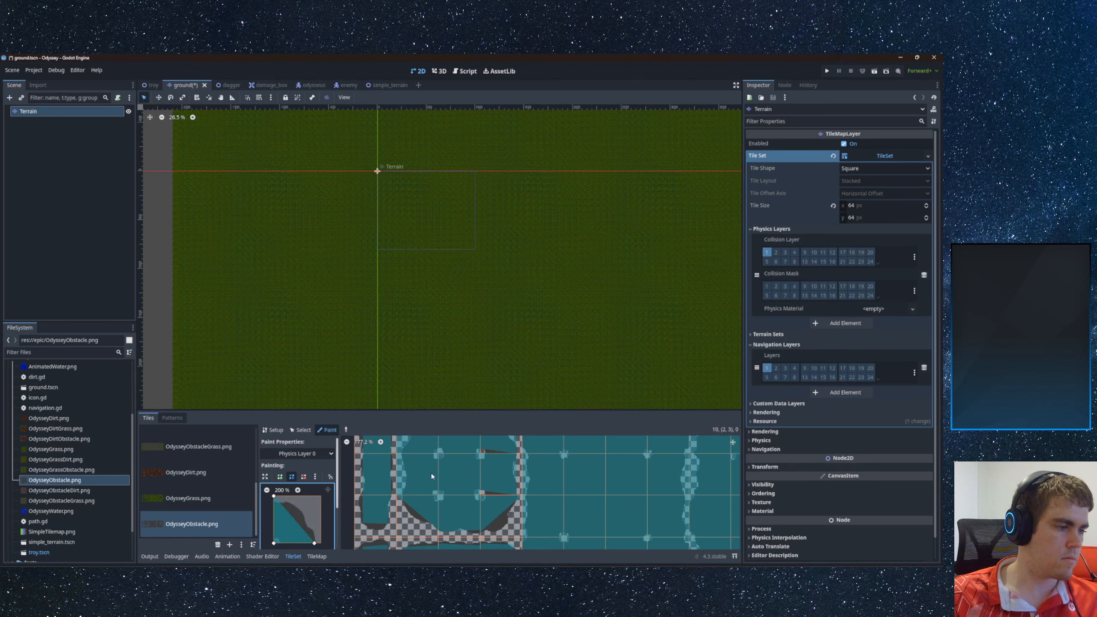
scroll(476, 495, up, 3)
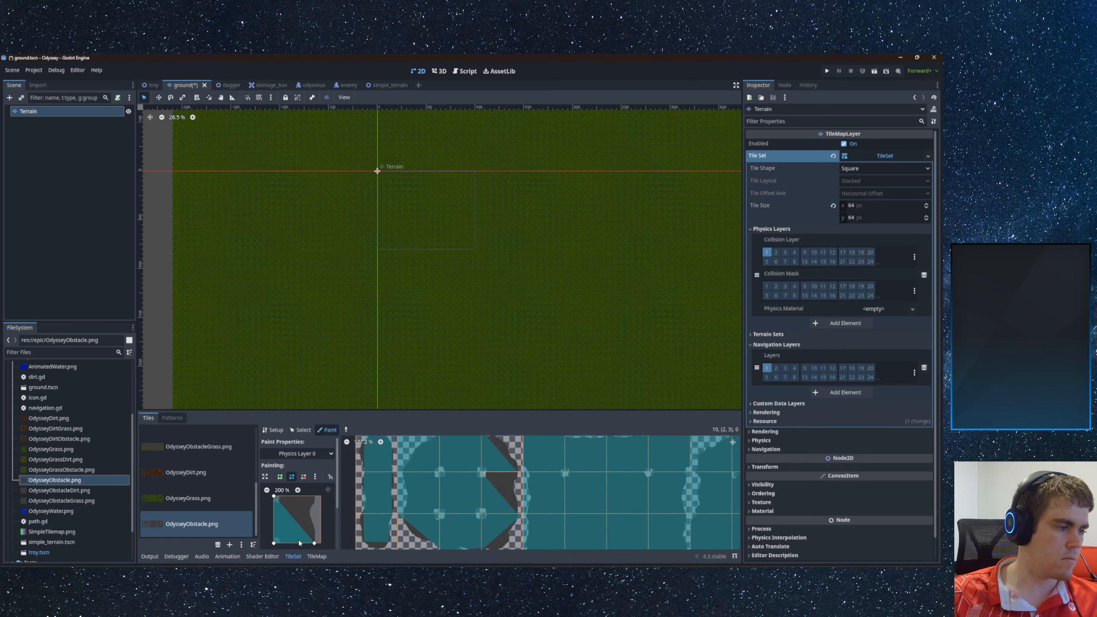
drag(292, 513, 316, 497)
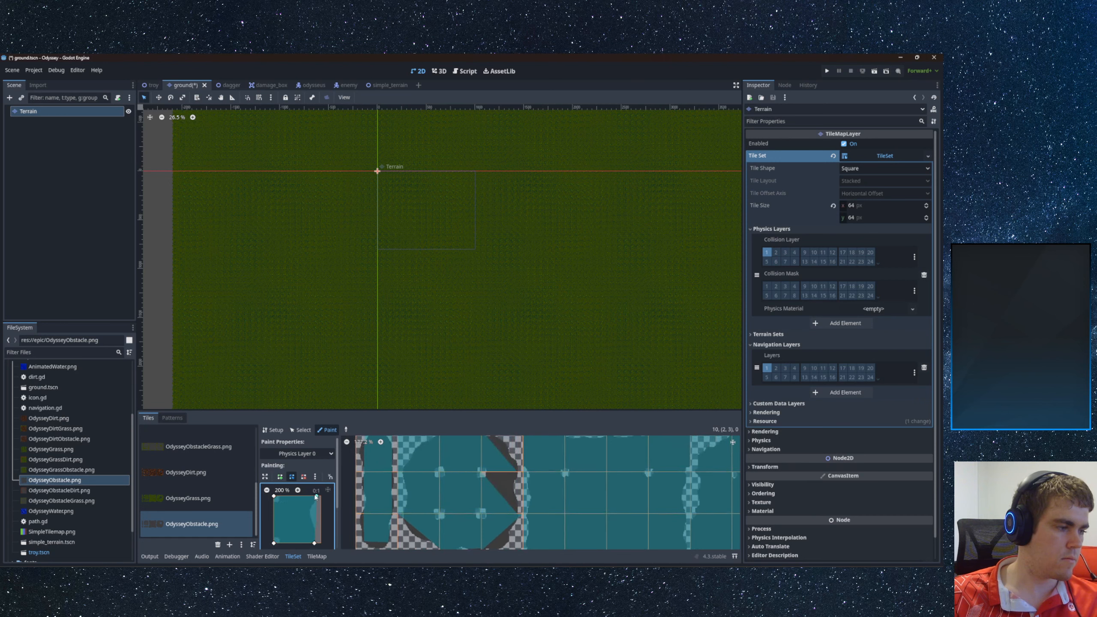
click(490, 493)
- Extend the collision polygon to the full tile width below the upper rim and paint it on the top-middle tile (2, 0)
click(463, 447)
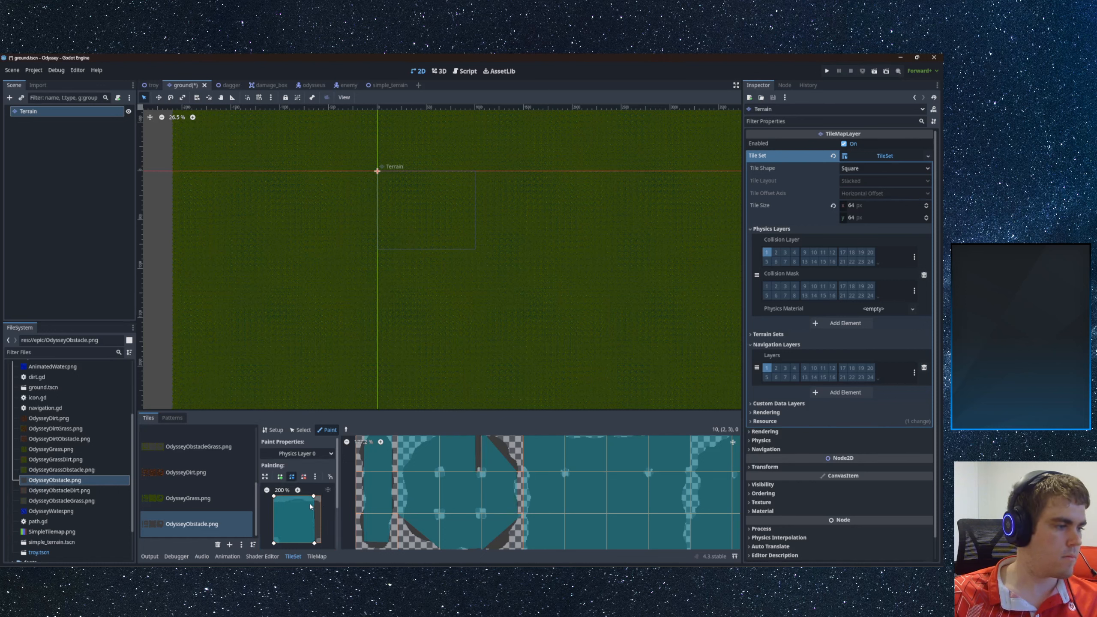
drag(314, 544, 321, 544)
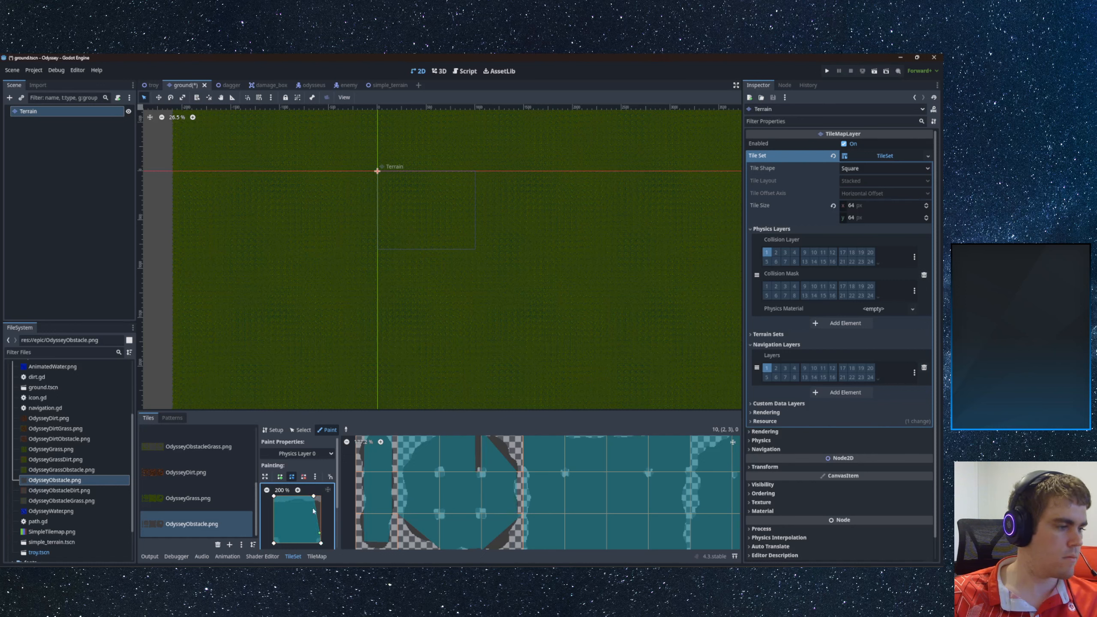
drag(313, 497, 320, 503)
click(460, 463)
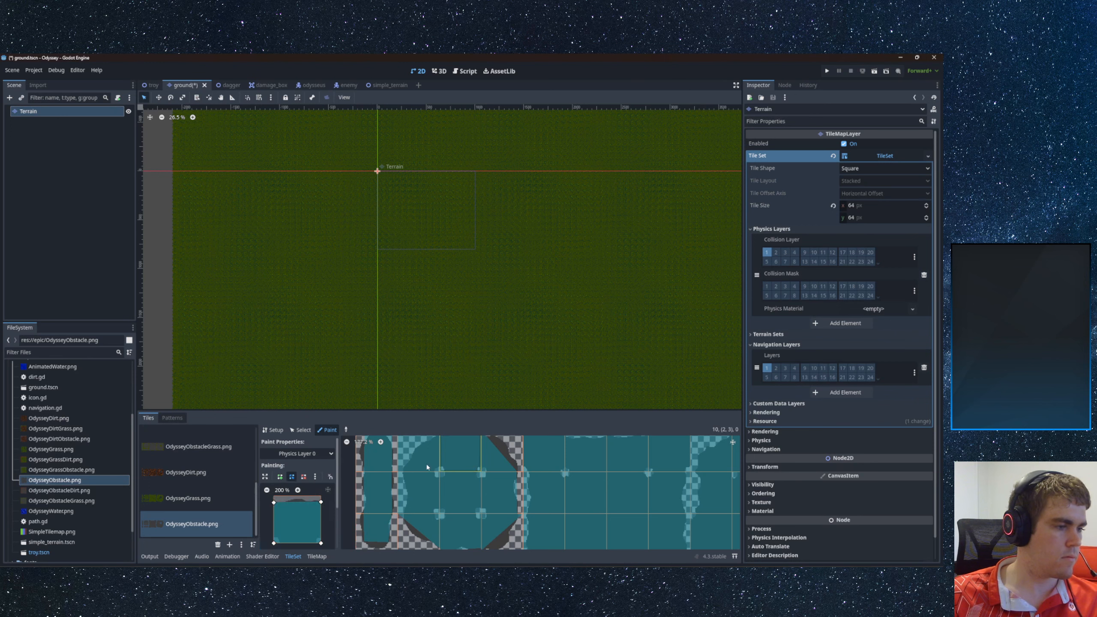
- Fit and paint collision polygons on the 3×3 block's upper-left corner tile (1, 0) and left edge tile (1, 1)
middle_drag(427, 464, 469, 486)
click(468, 485)
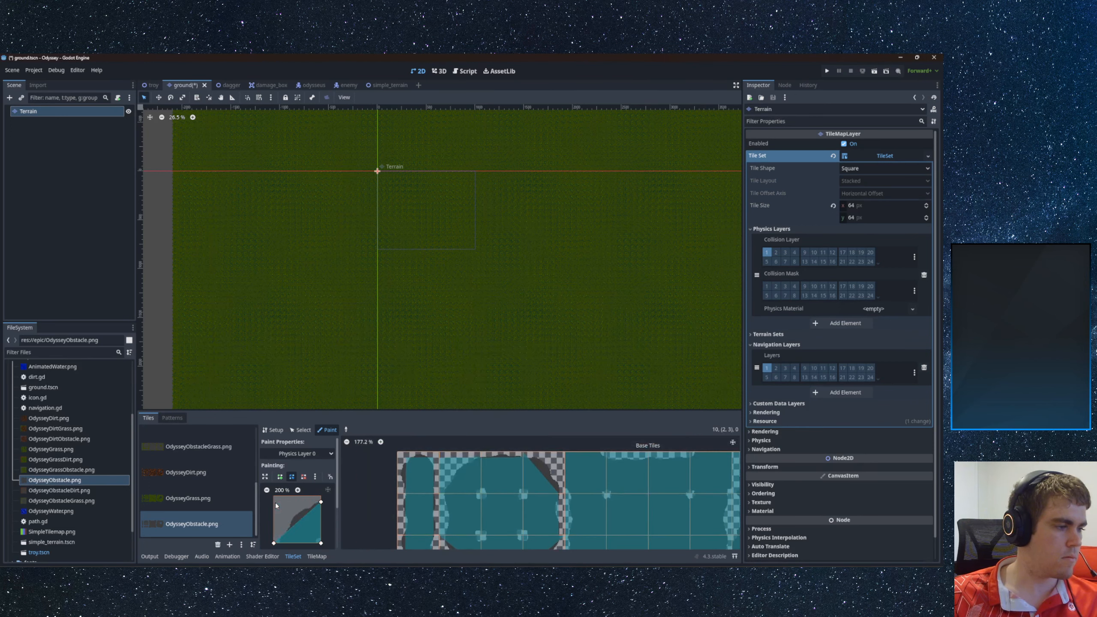
mouse_move(275, 503)
mouse_down()
mouse_move(322, 497)
mouse_move(298, 510)
mouse_move(279, 498)
mouse_up()
click(472, 477)
click(457, 511)
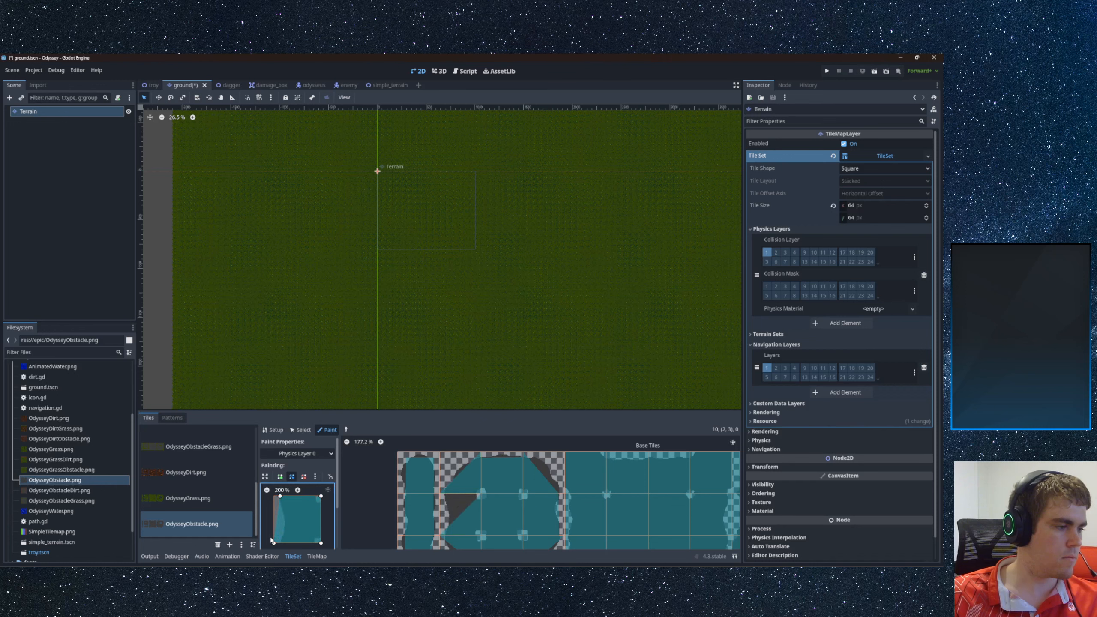
drag(274, 543, 280, 543)
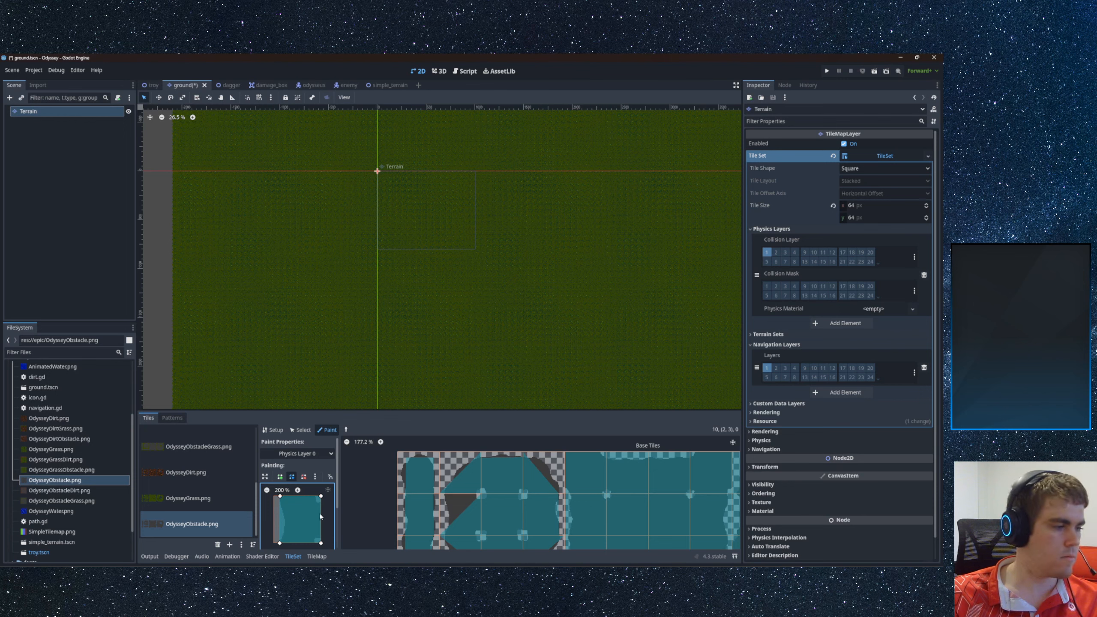
click(460, 513)
- Lower the collision polygon's upper edge to the obstacle rim and paint it on the top-row tiles (5, 0) and (6, 0)
middle_drag(460, 511, 427, 476)
scroll(427, 475, down, 3)
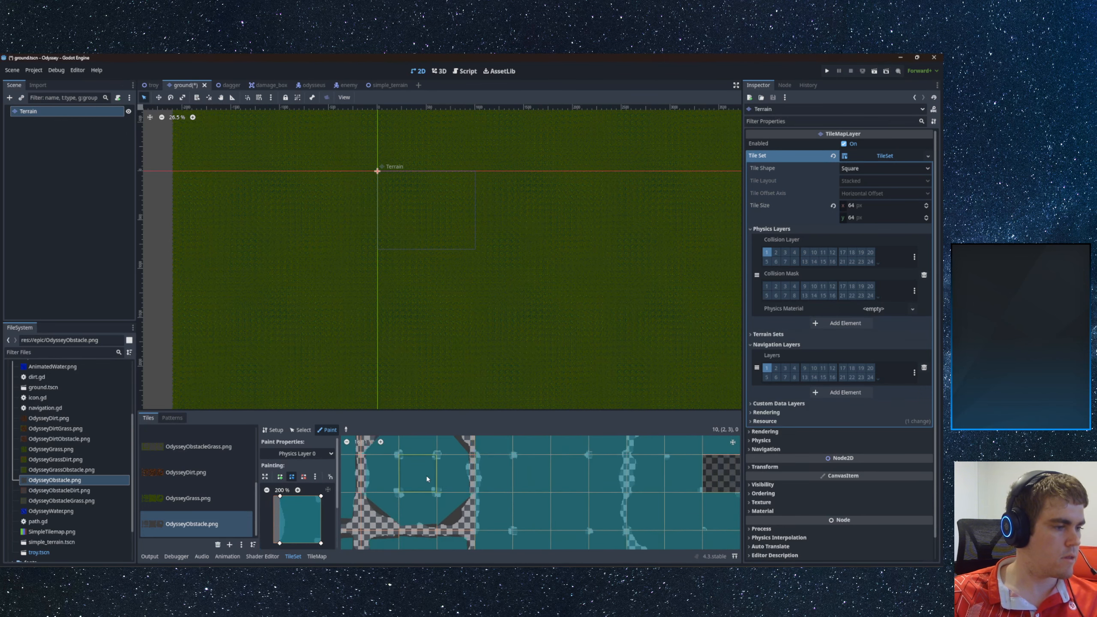
middle_drag(501, 492, 445, 493)
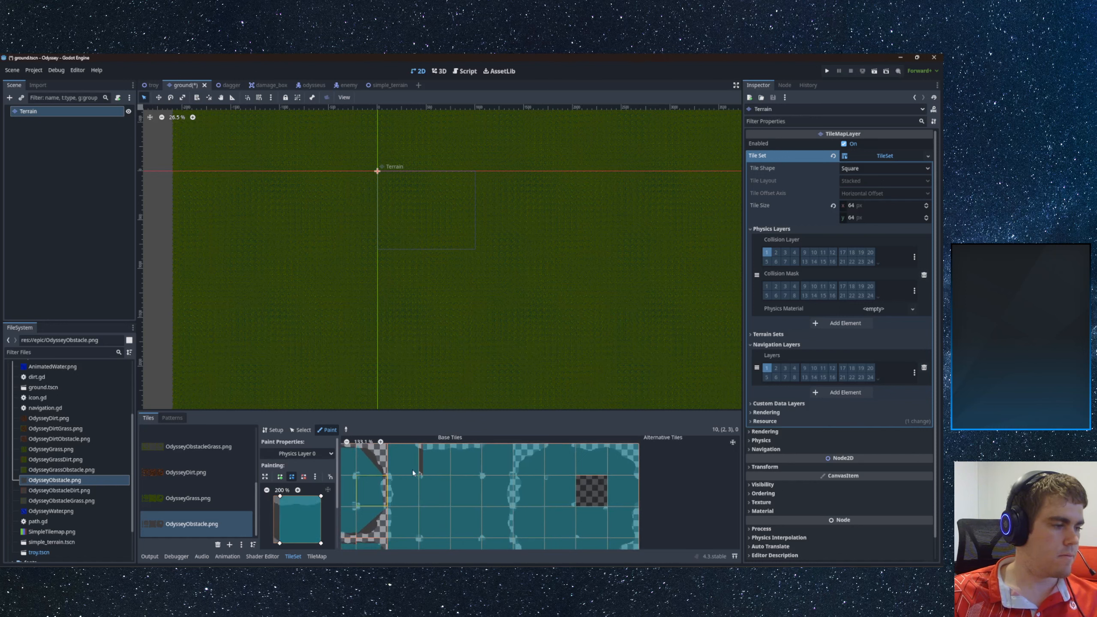
click(422, 459)
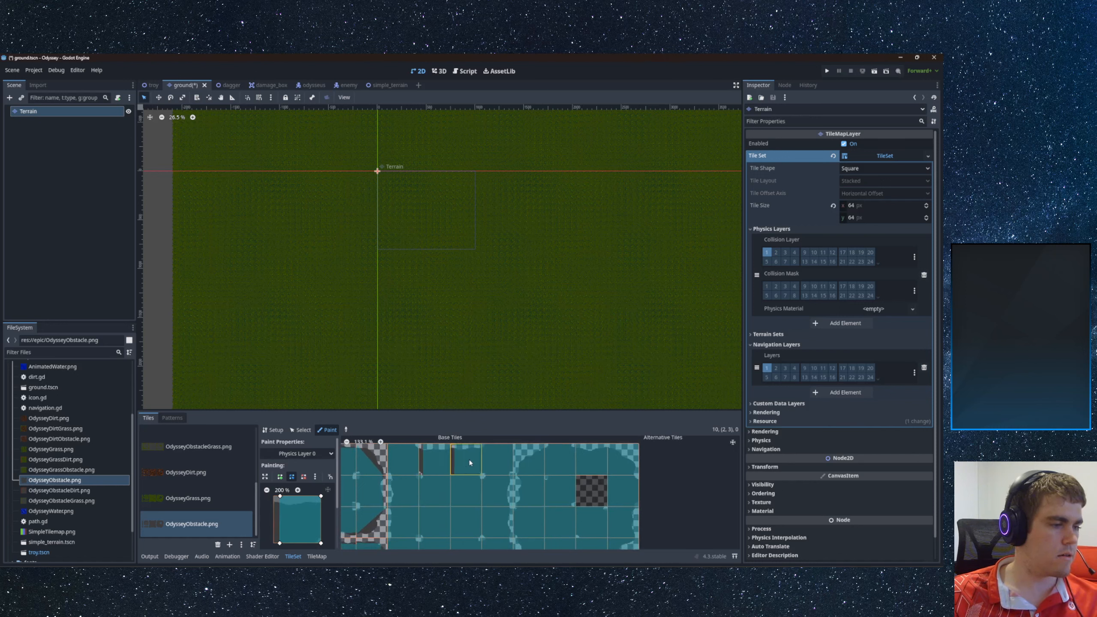
click(443, 458)
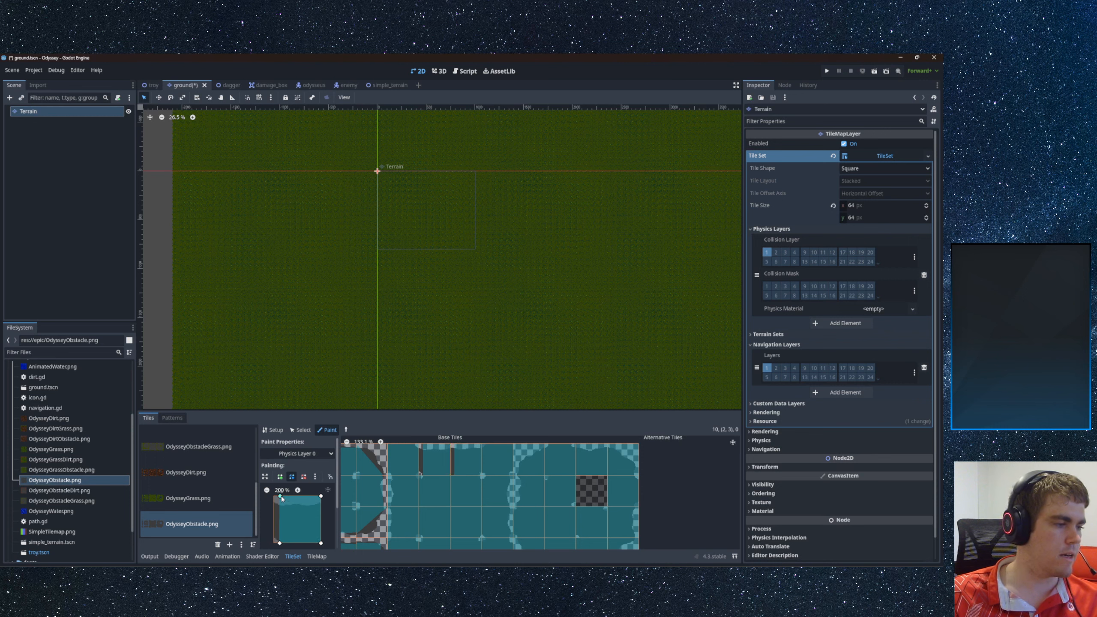
scroll(281, 501, down, 2)
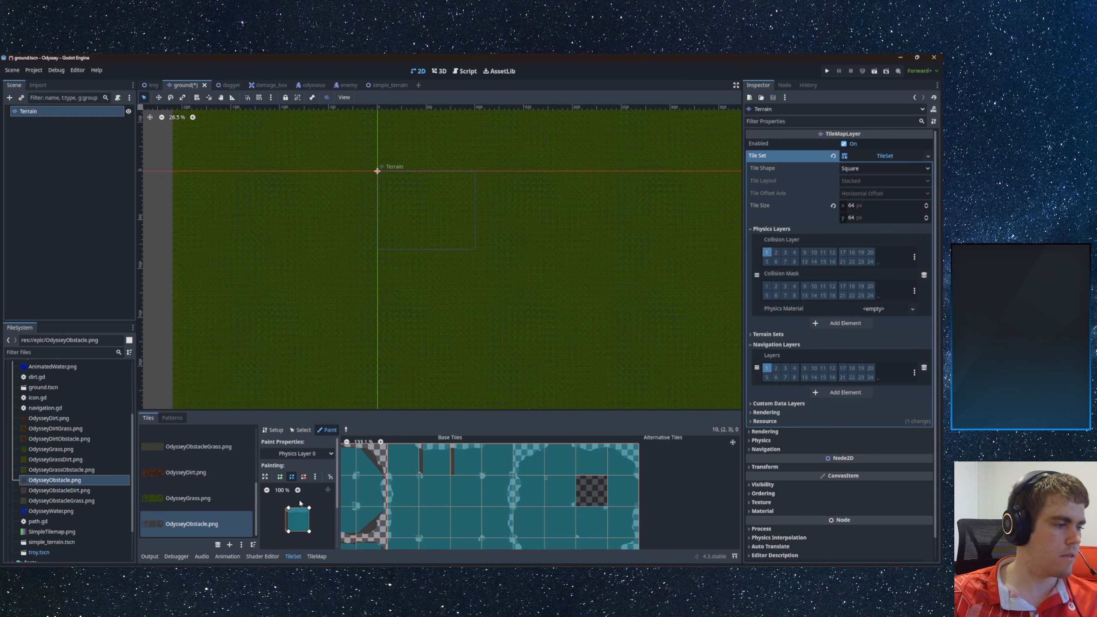
click(290, 514)
click(298, 490)
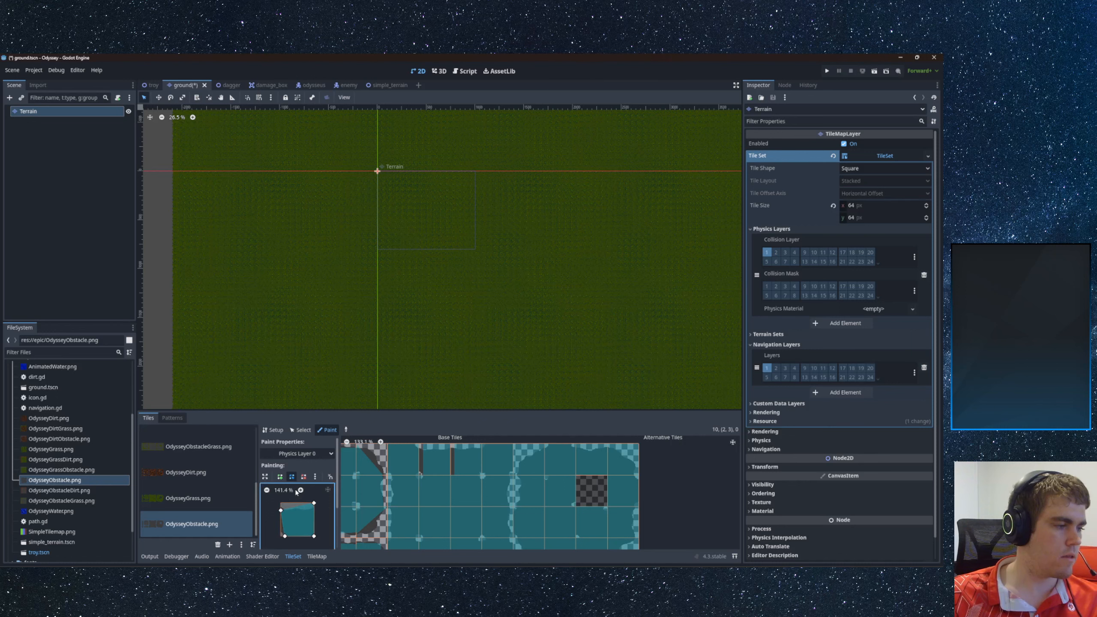
click(301, 491)
click(301, 491)
click(268, 492)
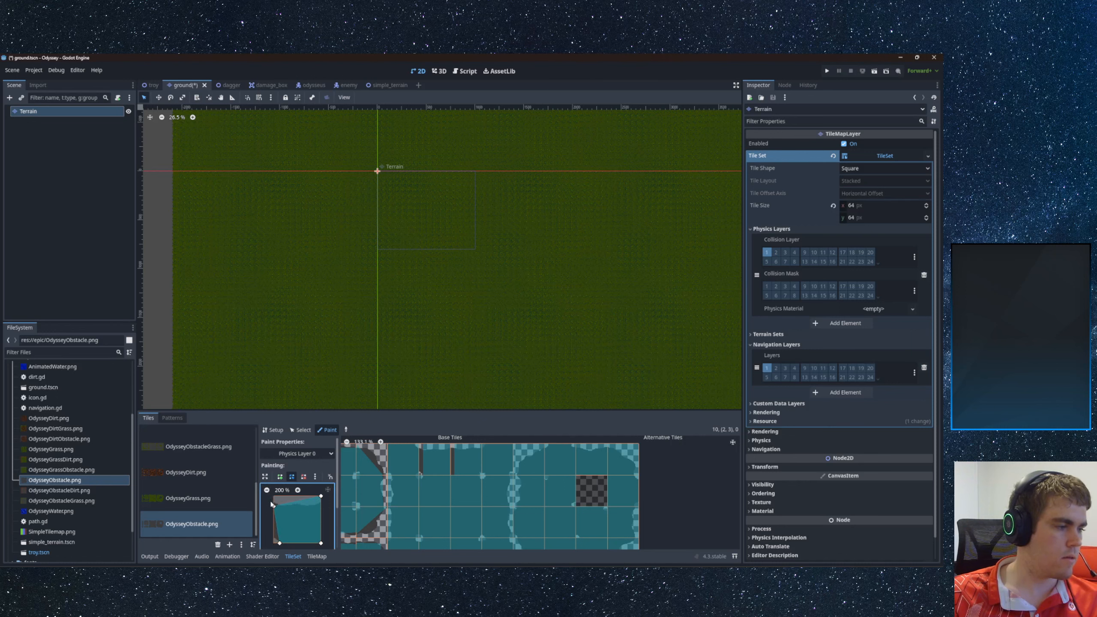
drag(276, 509, 286, 504)
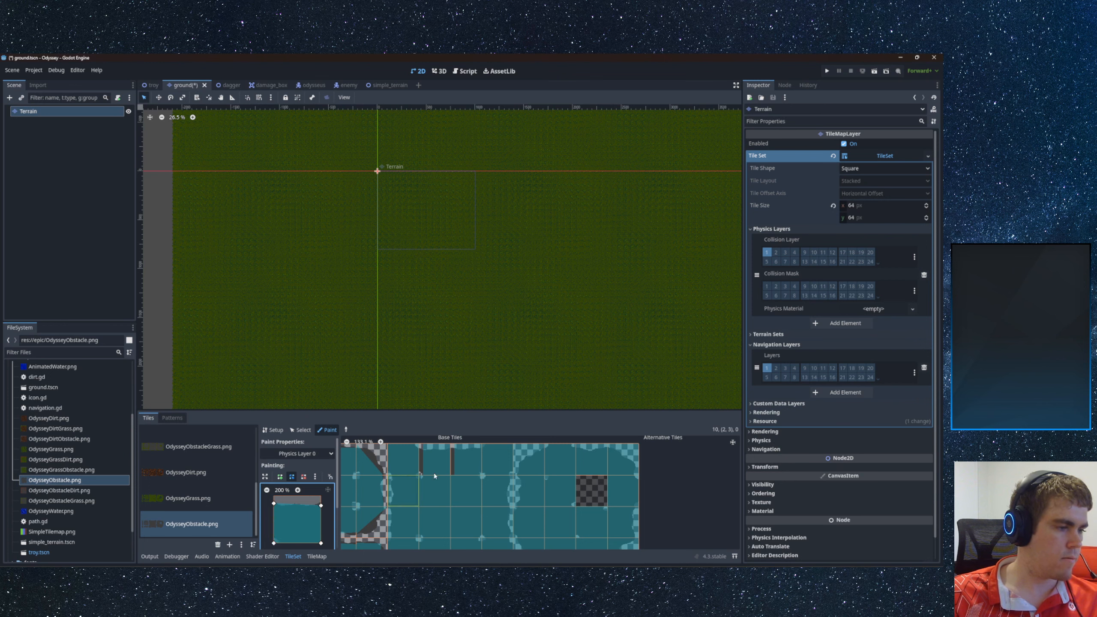
drag(438, 461, 465, 461)
- Inset the collision polygon's left side to the obstacle rim and paint it on the edge tile (4, 1)
click(411, 502)
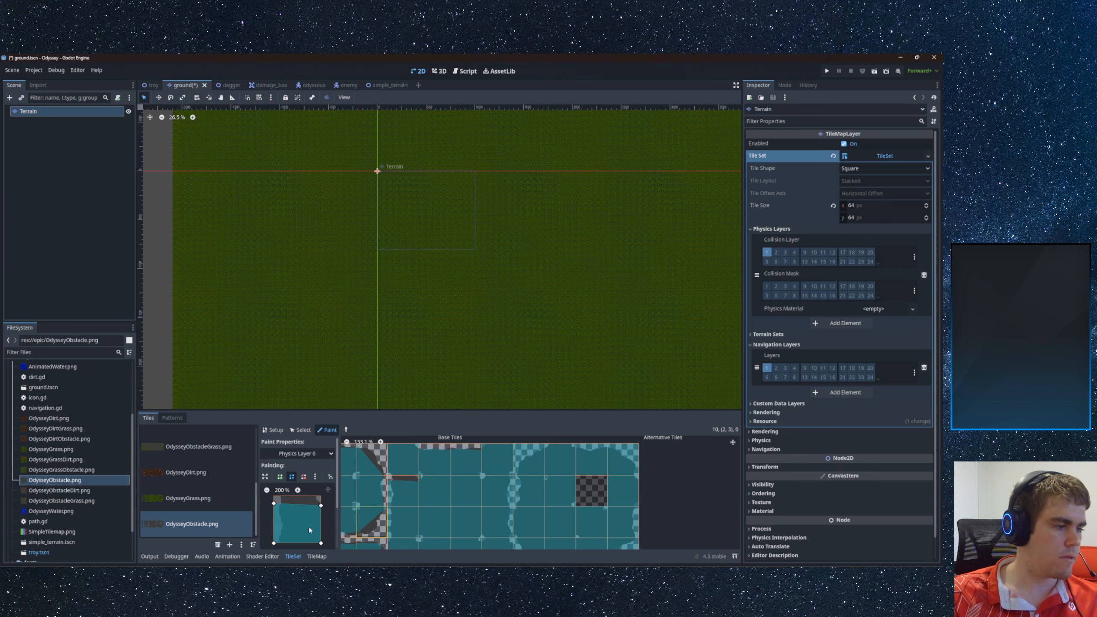
drag(322, 506, 281, 496)
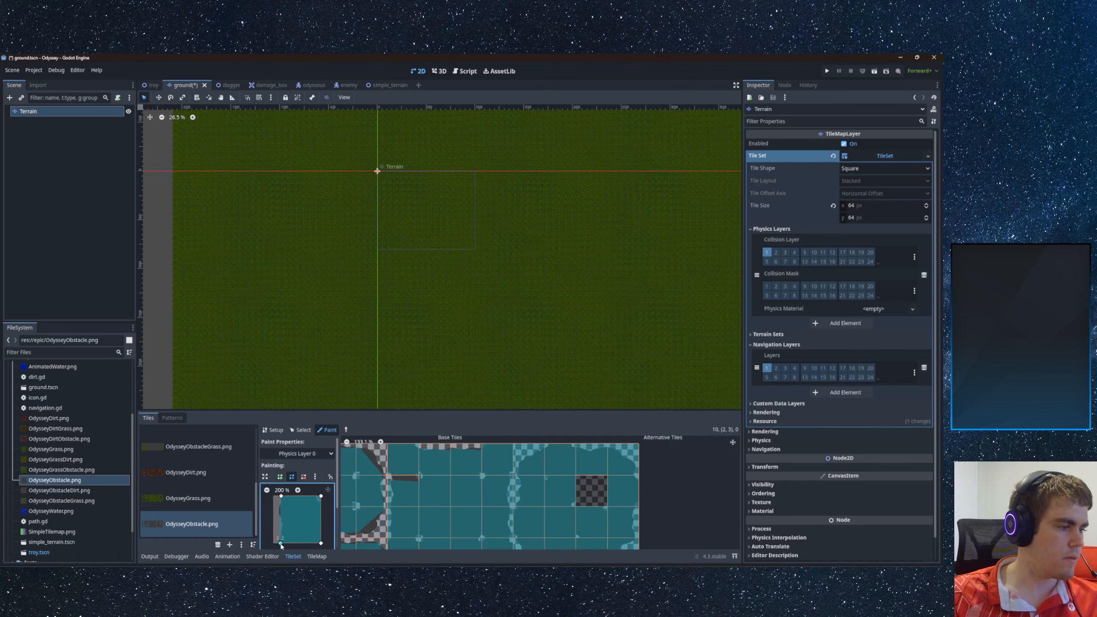
click(398, 491)
- Raise the collision polygon's lower edge to the obstacle rim at full tile width and paint it on bottom-row tiles (5, 3) and (6, 3)
middle_drag(446, 531, 379, 471)
click(373, 514)
drag(281, 543, 277, 542)
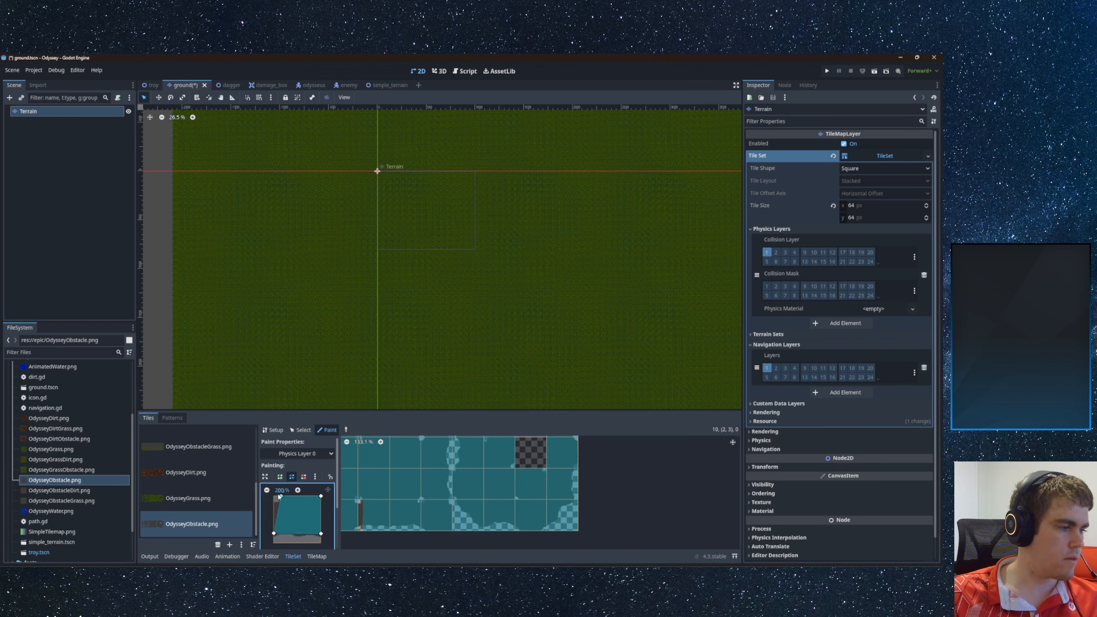
drag(284, 500, 278, 500)
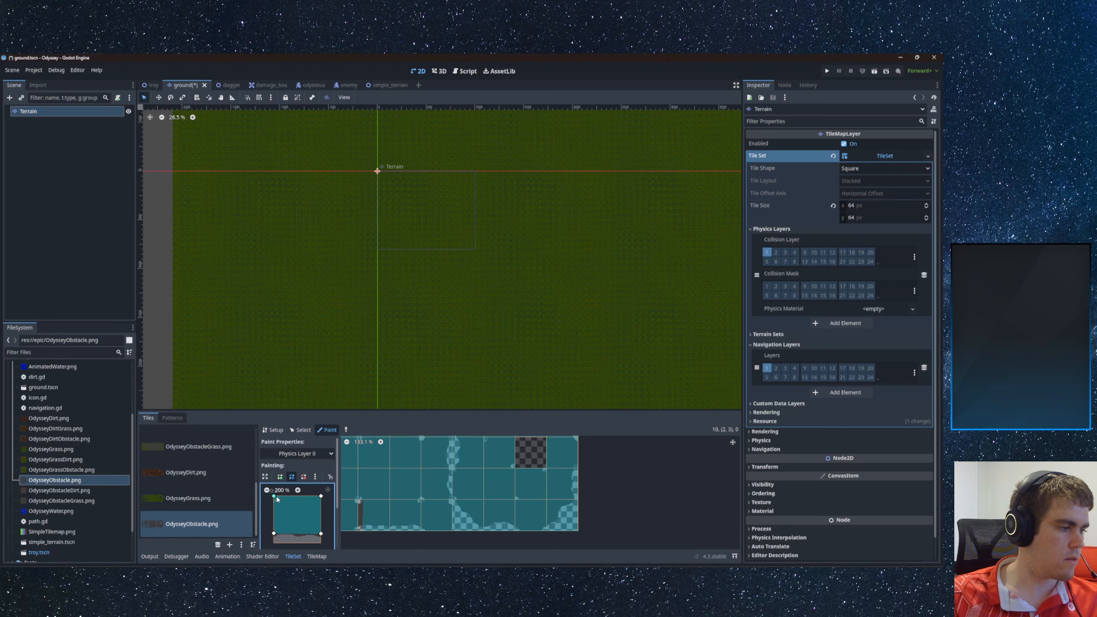
click(384, 522)
- Extend the collision polygon to the tile's bottom, inset its right side to the rim, and paint it on edge tiles (7, 1) and (7, 2)
click(434, 487)
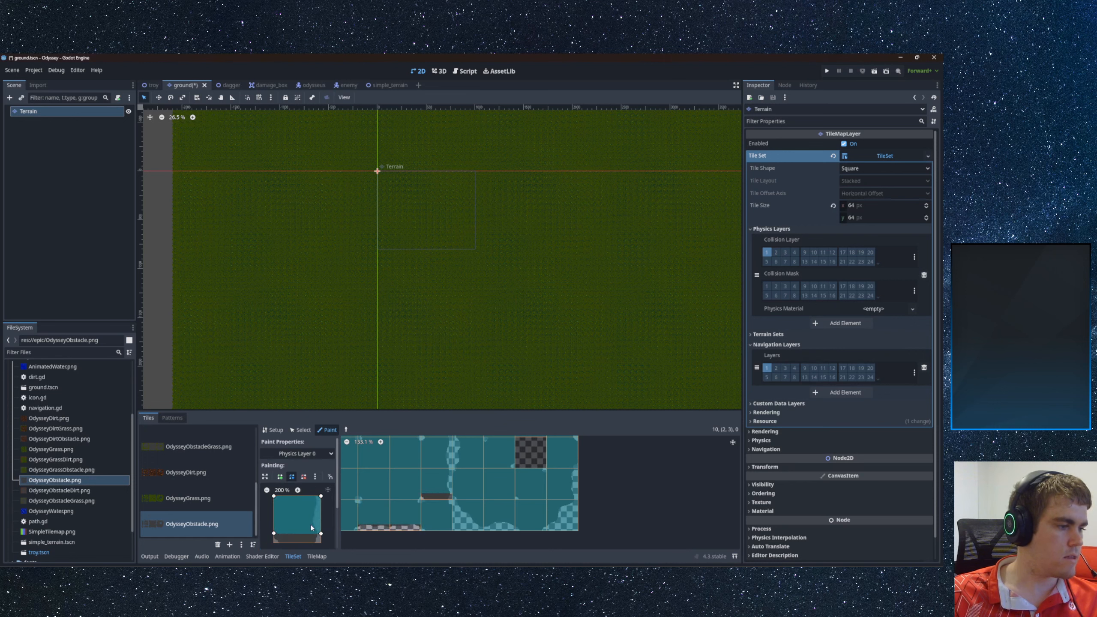
mouse_move(274, 533)
mouse_down()
mouse_move(274, 543)
mouse_move(315, 544)
mouse_up()
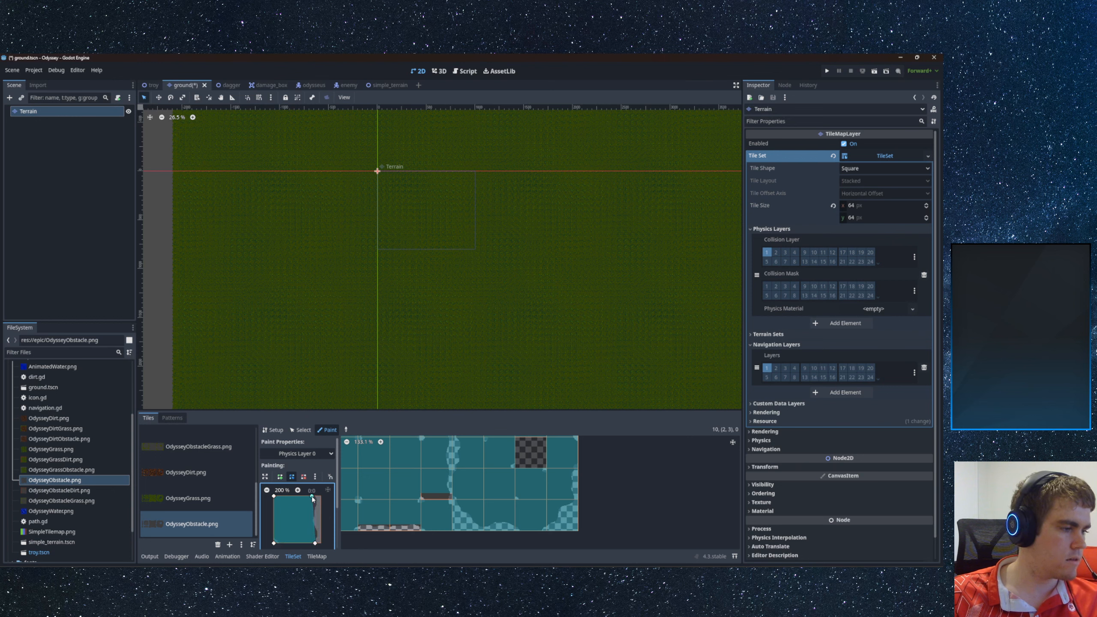
click(442, 487)
- Shape the collision polygon into a triangle without its upper-left point and paint it on the corner tile (8, 0)
middle_drag(401, 479, 372, 520)
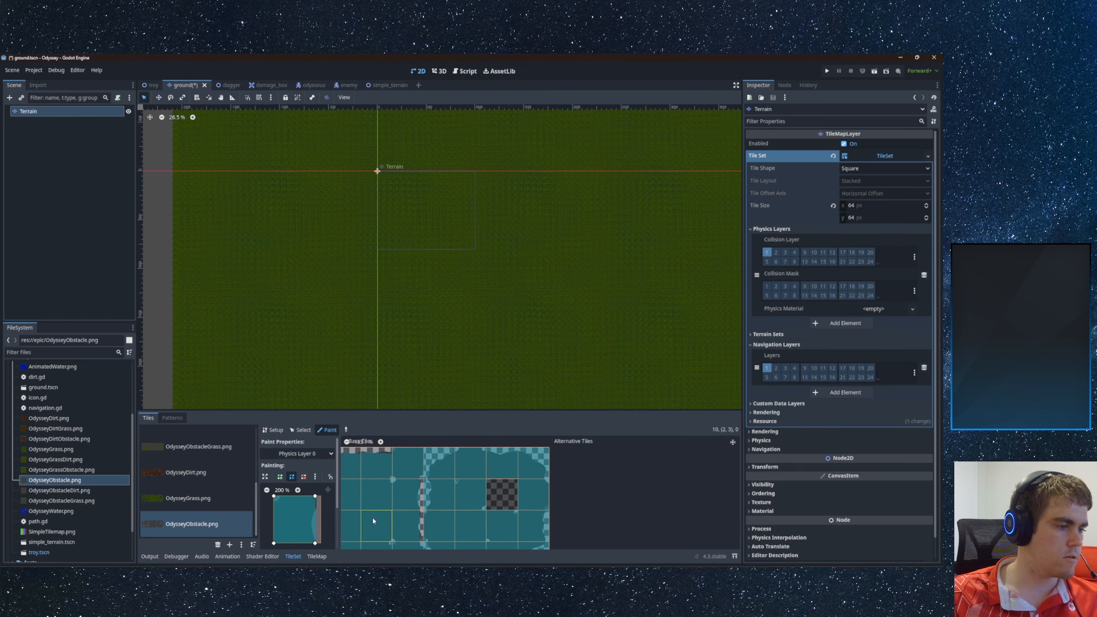
click(441, 469)
drag(316, 498, 321, 498)
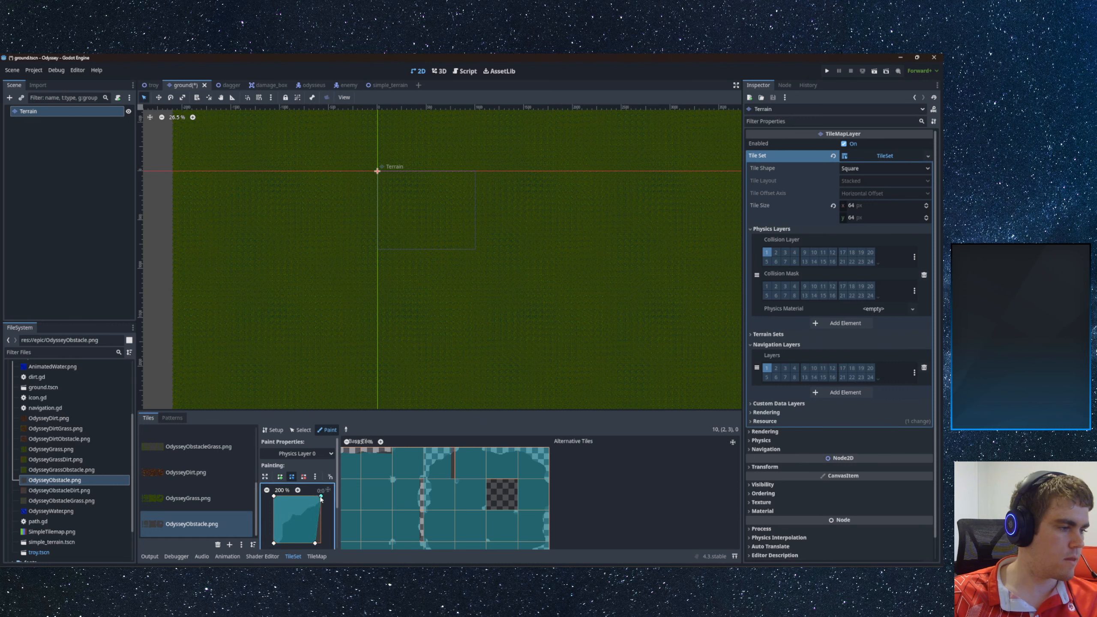
right_click(276, 498)
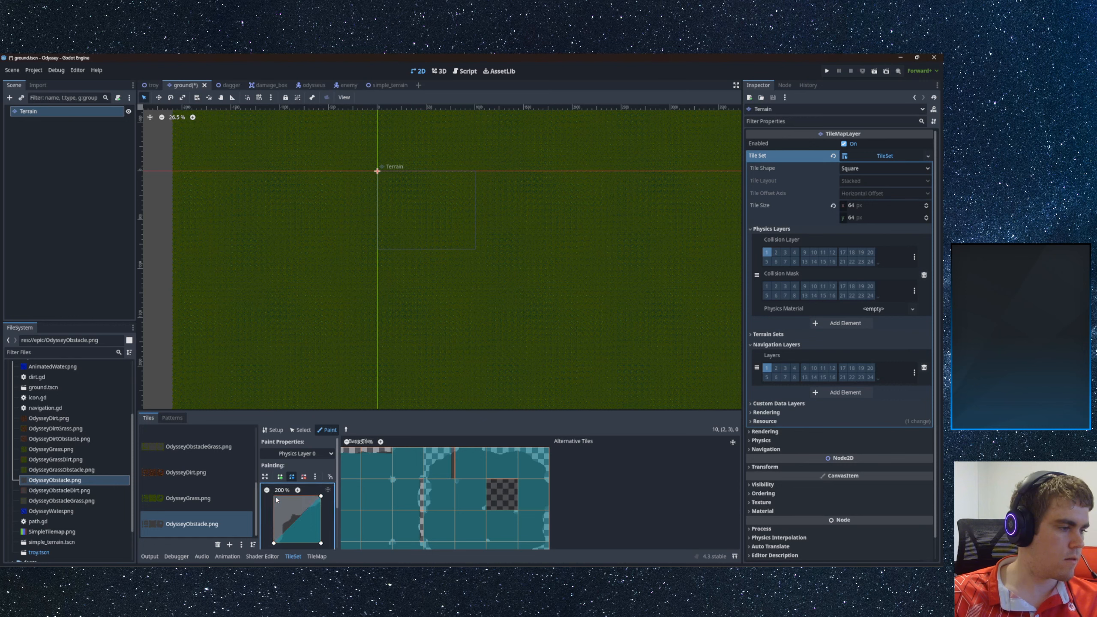
click(440, 475)
- Inset the collision polygon's left side to the obstacle rim and paint it on the left edge tiles (8, 1) and (8, 2)
click(439, 491)
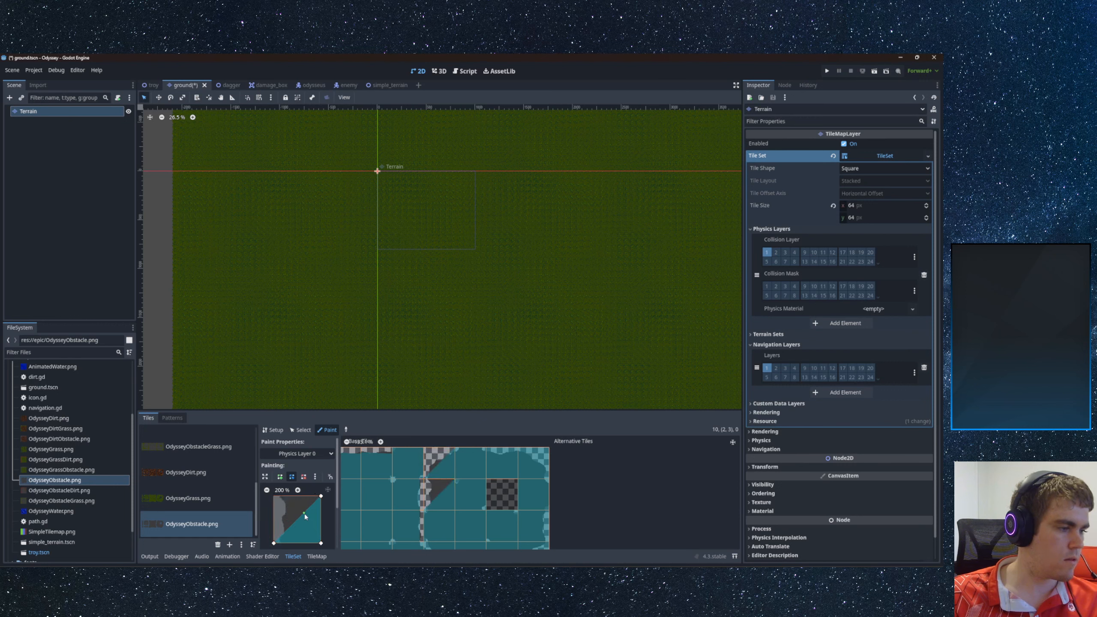
drag(305, 514, 284, 499)
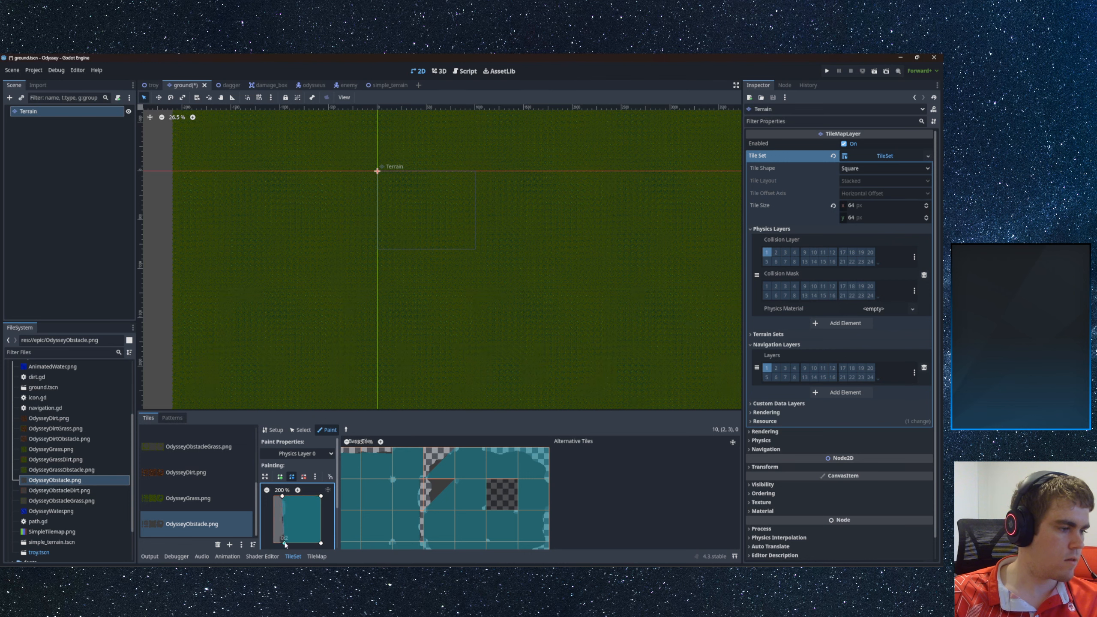
drag(440, 496, 440, 524)
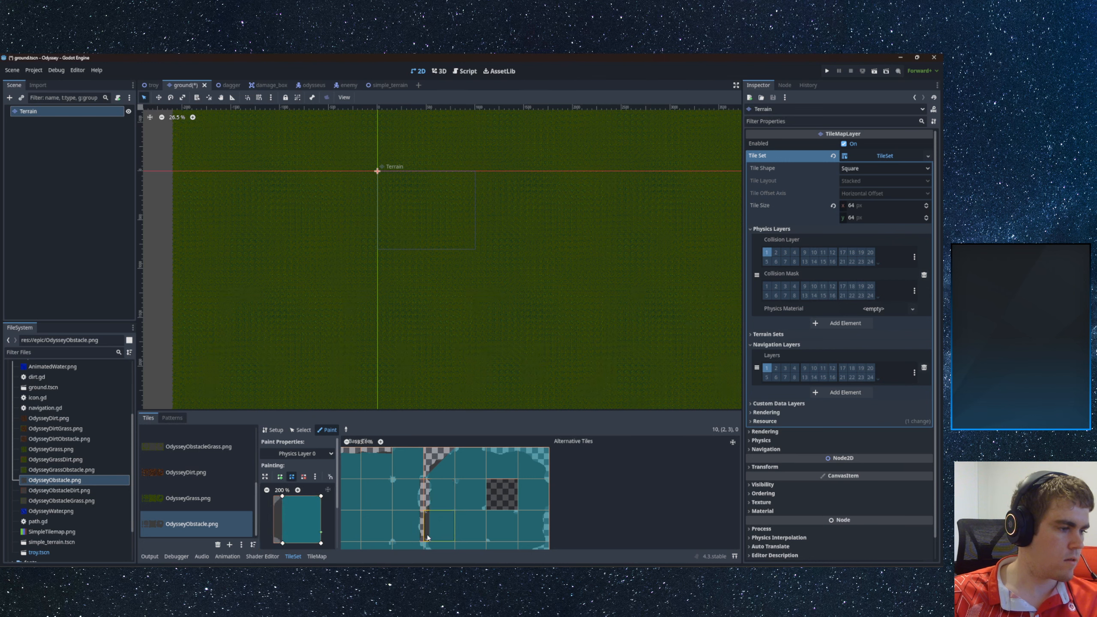
- Shape the collision polygon into a triangle without its lower-left point and paint it on the corner tile (8, 3)
middle_drag(439, 524, 432, 475)
click(432, 502)
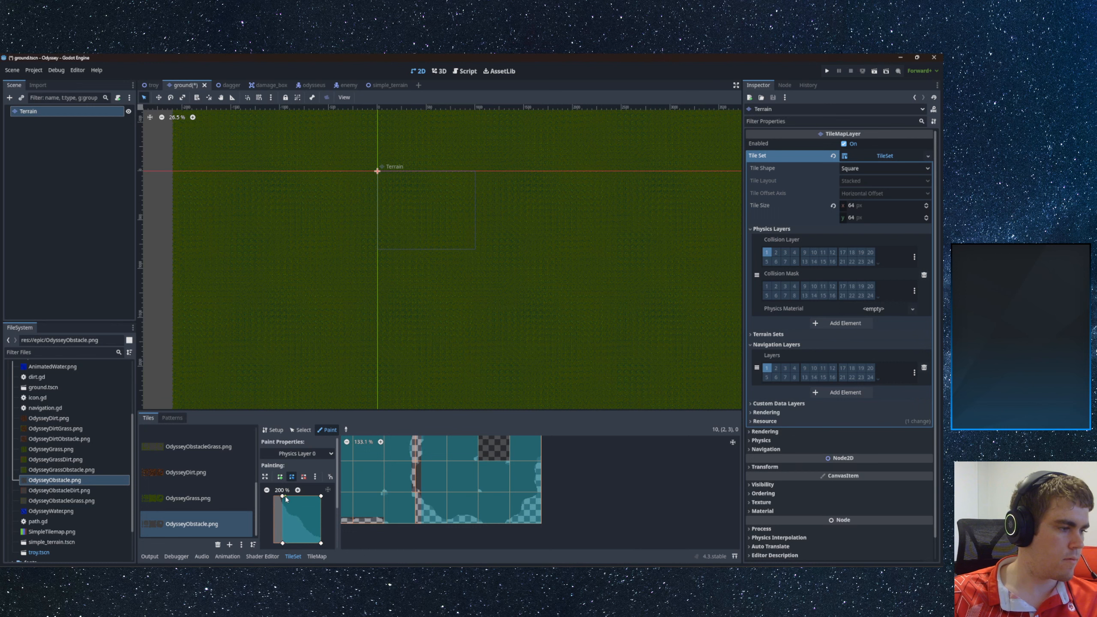
drag(283, 497, 273, 496)
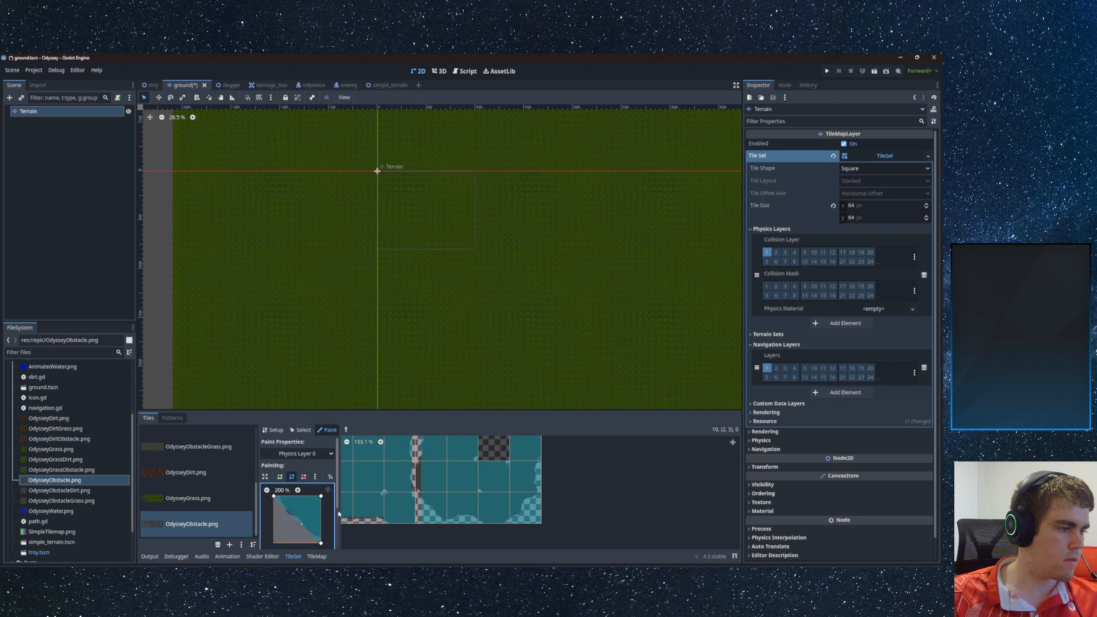
click(425, 507)
- Fit a full-width collision polygon above the lower rim and paint it on the bottom edge tiles (9, 3) and (10, 3)
middle_drag(444, 508, 414, 505)
click(427, 507)
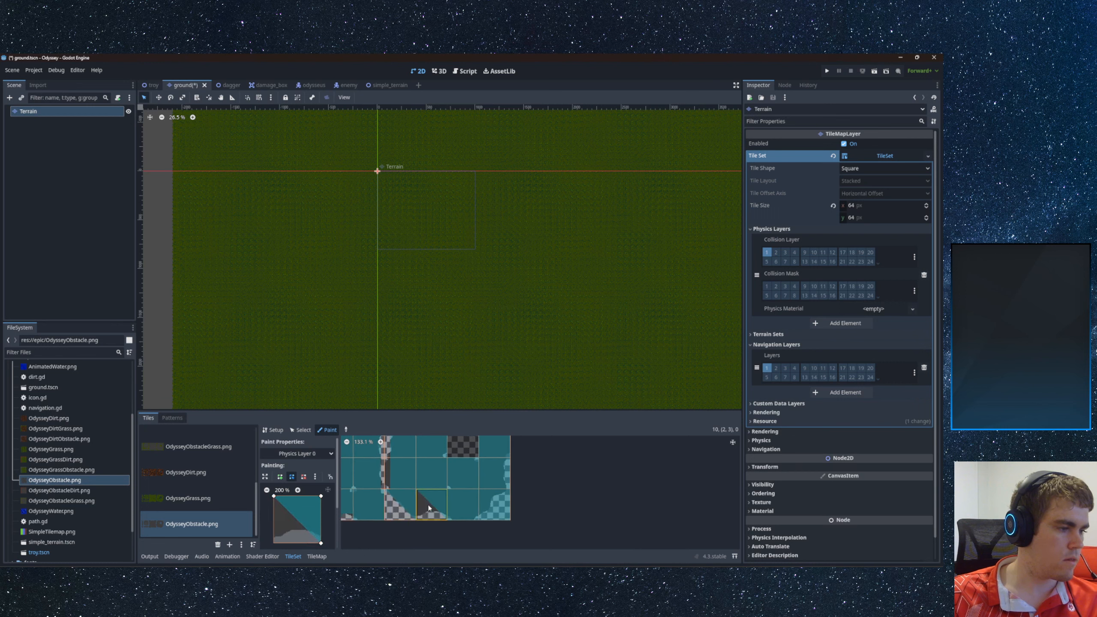
drag(274, 497, 273, 536)
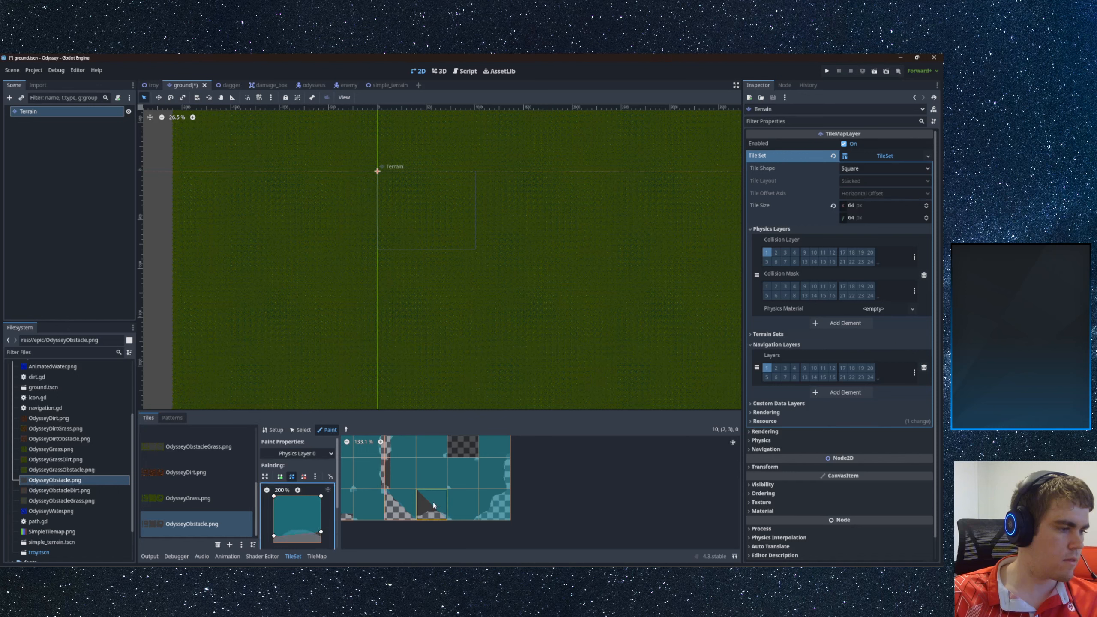
click(433, 506)
click(463, 507)
- Fit and paint collision polygons on the lower-right corner tile (11, 3) and the right edge tiles (11, 2) and (11, 1)
mouse_move(321, 532)
mouse_down()
mouse_move(320, 544)
mouse_move(273, 543)
mouse_up()
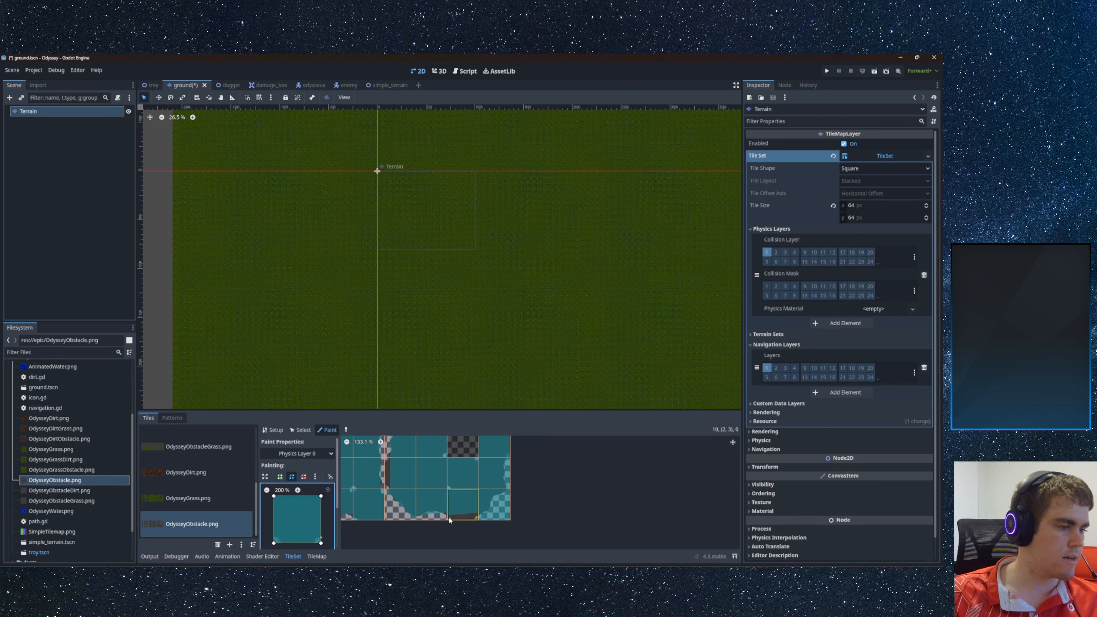
click(501, 508)
mouse_move(274, 496)
mouse_down()
mouse_move(321, 544)
mouse_move(309, 536)
mouse_up()
click(500, 474)
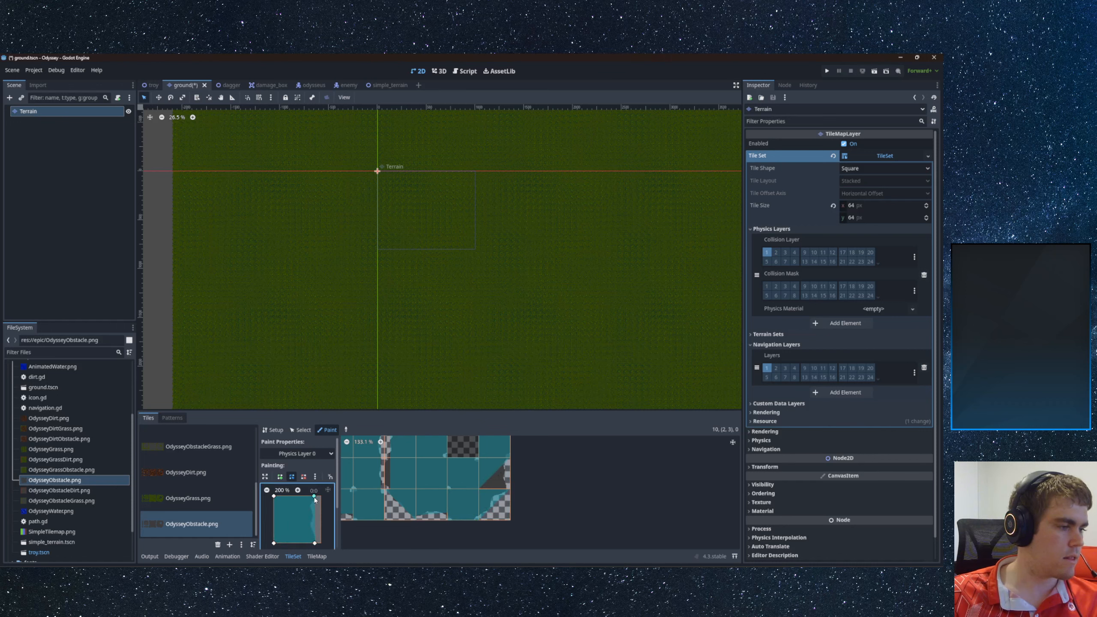
scroll(520, 526, up, 2)
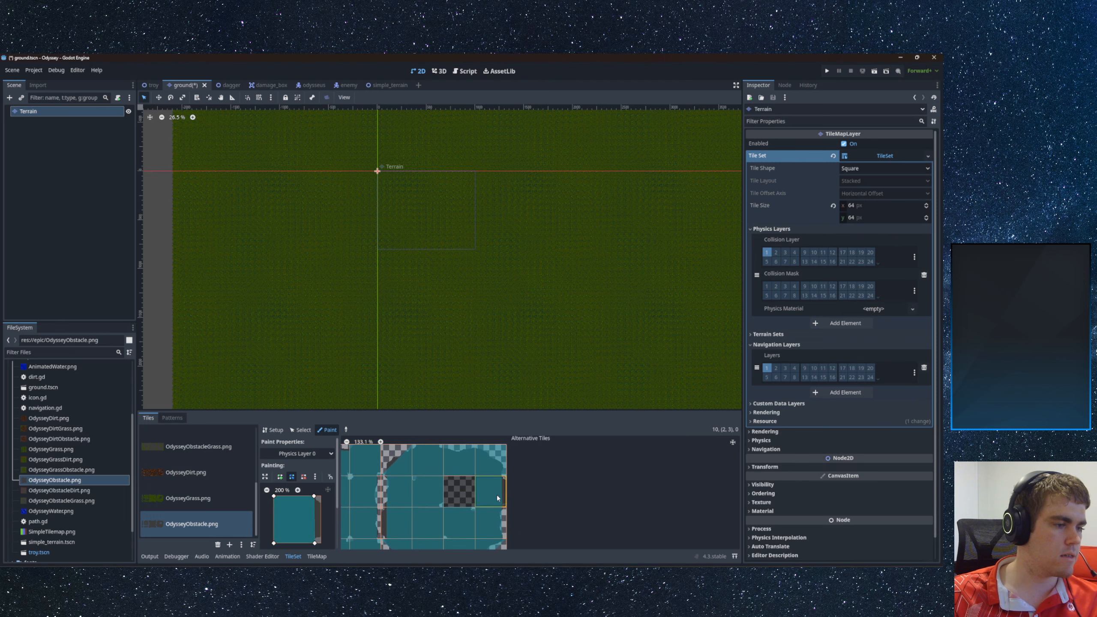
- Fit and paint collision polygons on the upper-right corner tile (11, 0) and the top edge tile (10, 0)
drag(315, 497, 320, 497)
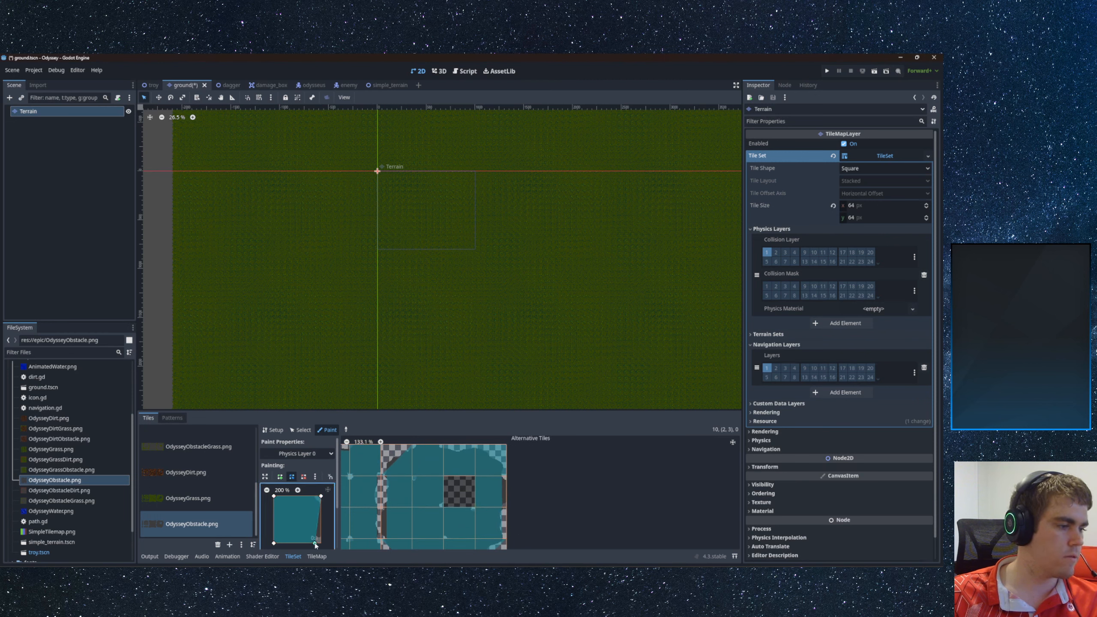
drag(315, 544, 321, 543)
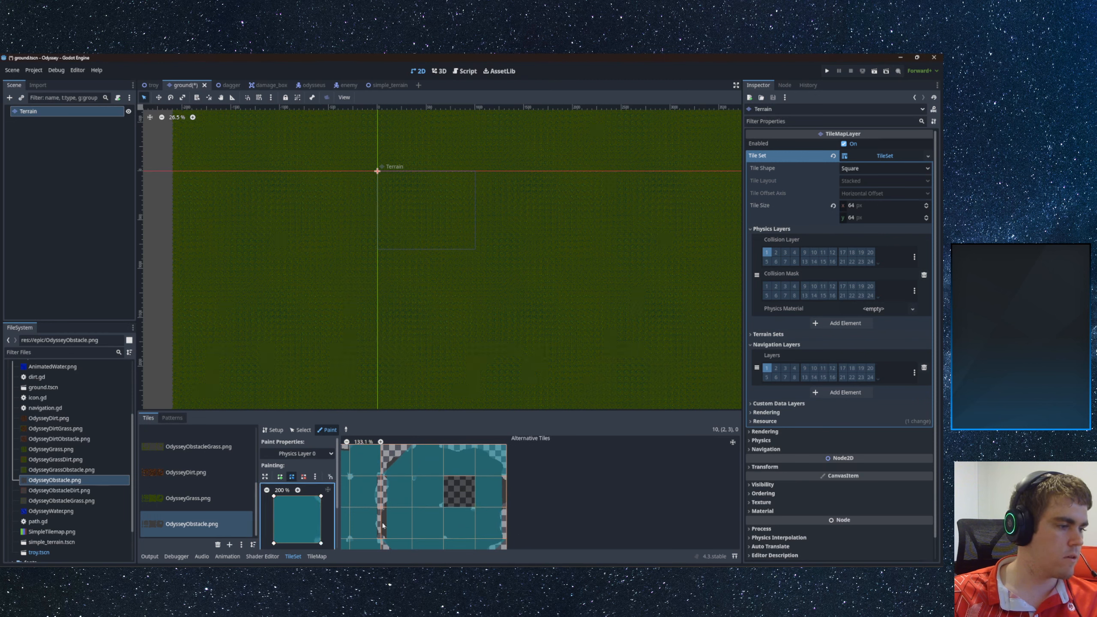
right_click(321, 497)
click(453, 461)
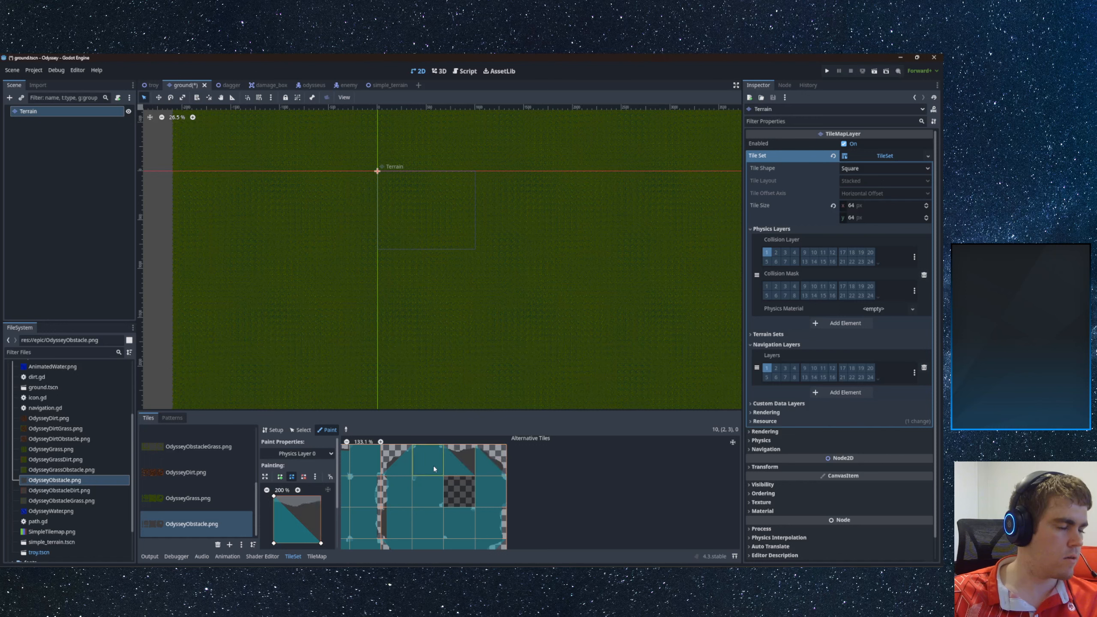
drag(309, 531, 321, 506)
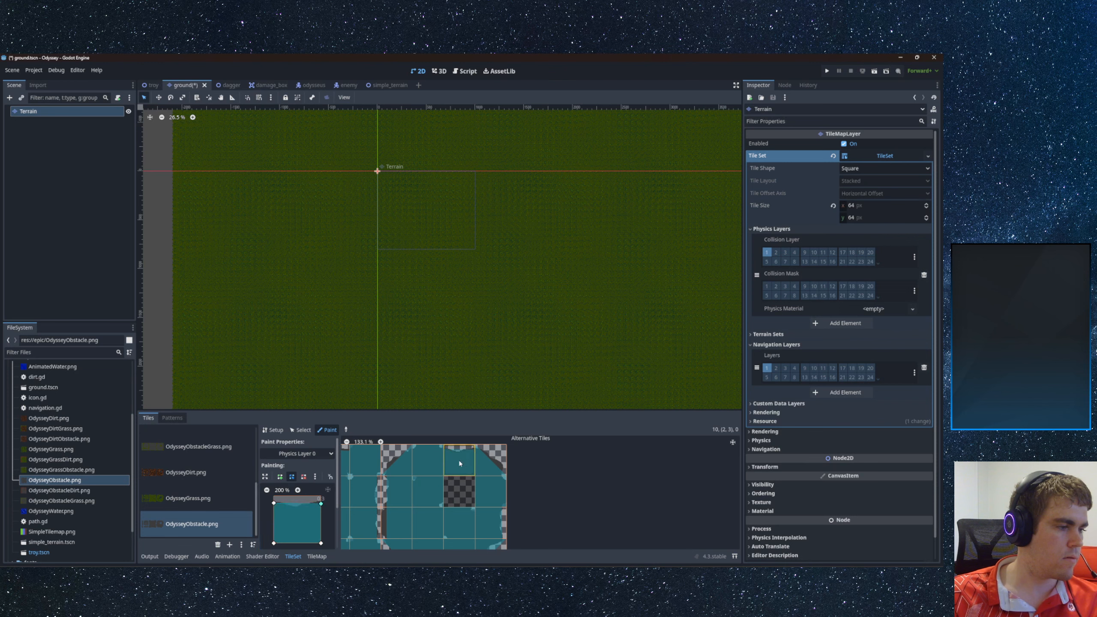
- Review the Physics Layer 0 collision coverage of the obstacle, grass, dirt and obstacle-grass tile sources
middle_drag(380, 487, 386, 480)
scroll(386, 481, down, 3)
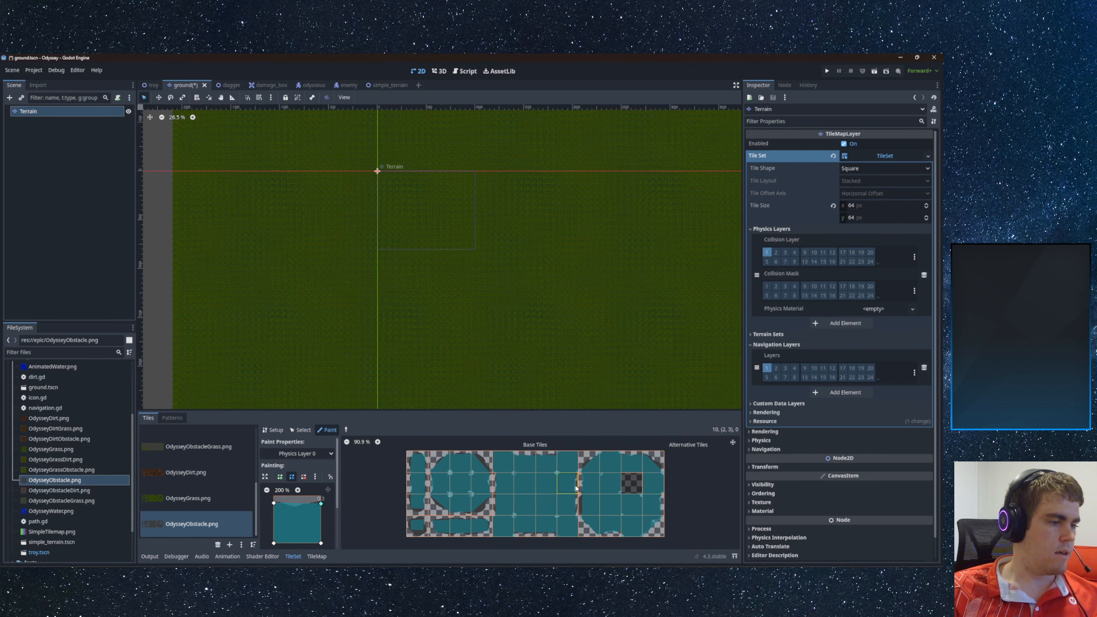
middle_drag(506, 480, 481, 471)
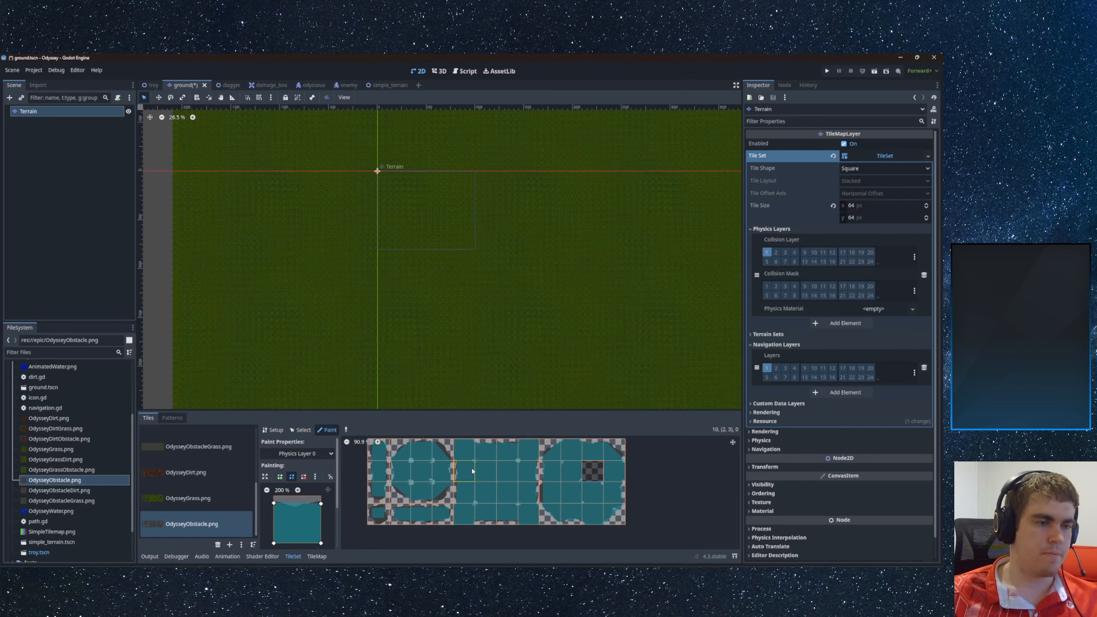
click(184, 501)
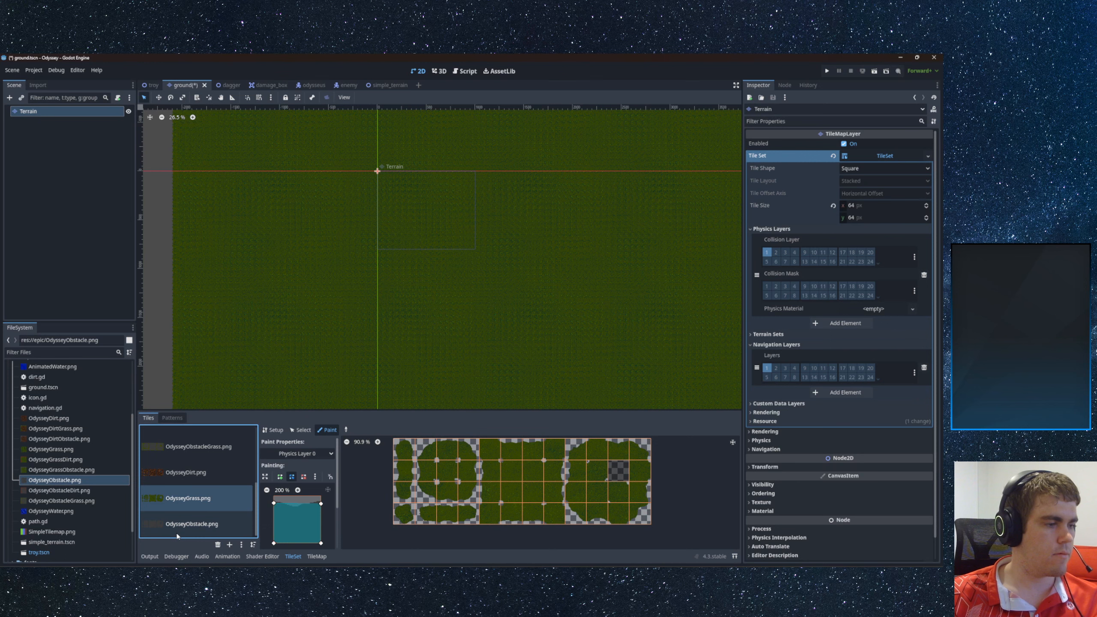
click(188, 524)
click(185, 503)
click(191, 474)
click(195, 452)
click(193, 474)
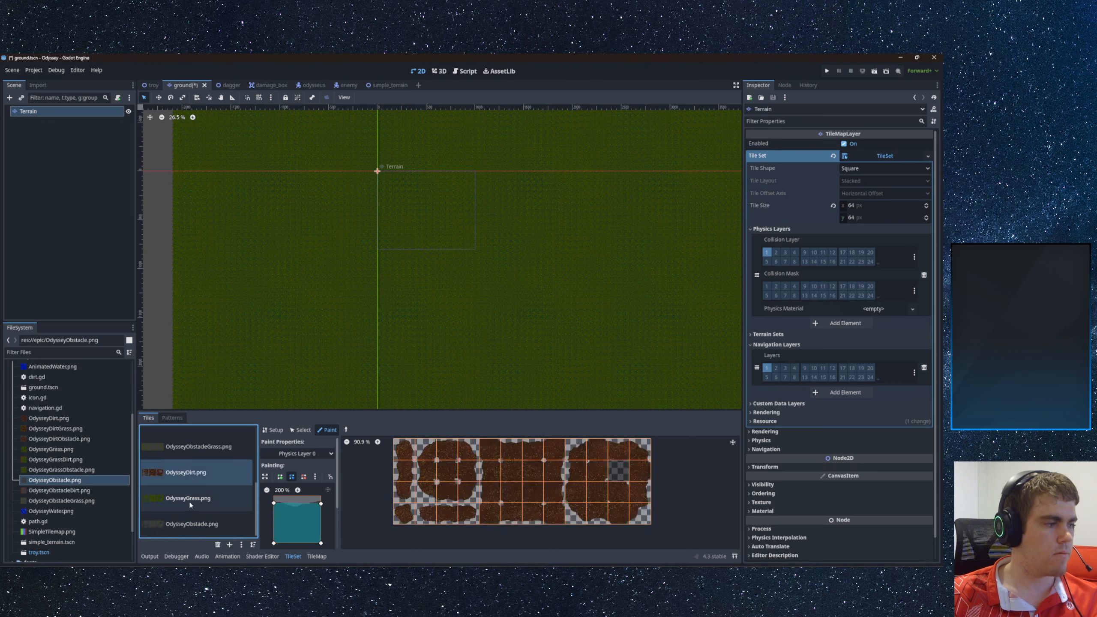
click(189, 503)
click(187, 526)
click(191, 502)
- Switch the painted property to Navigation Layer 0 and check the obstacle, grass, dirt, obstacle-grass and obstacle-dirt tile sources for navigation polygons
click(311, 454)
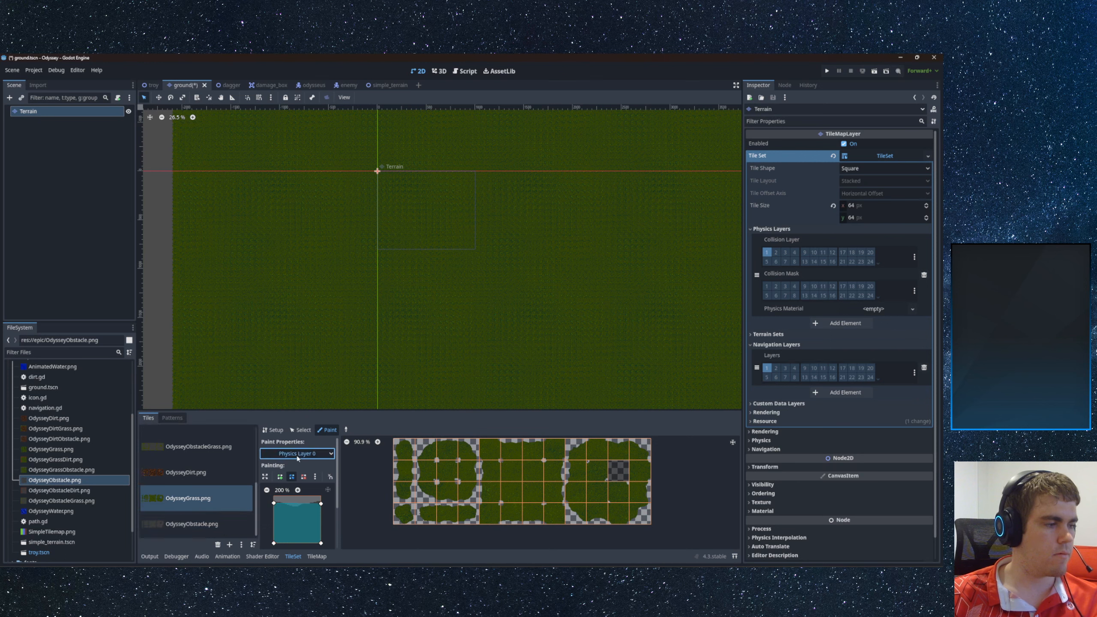
click(296, 542)
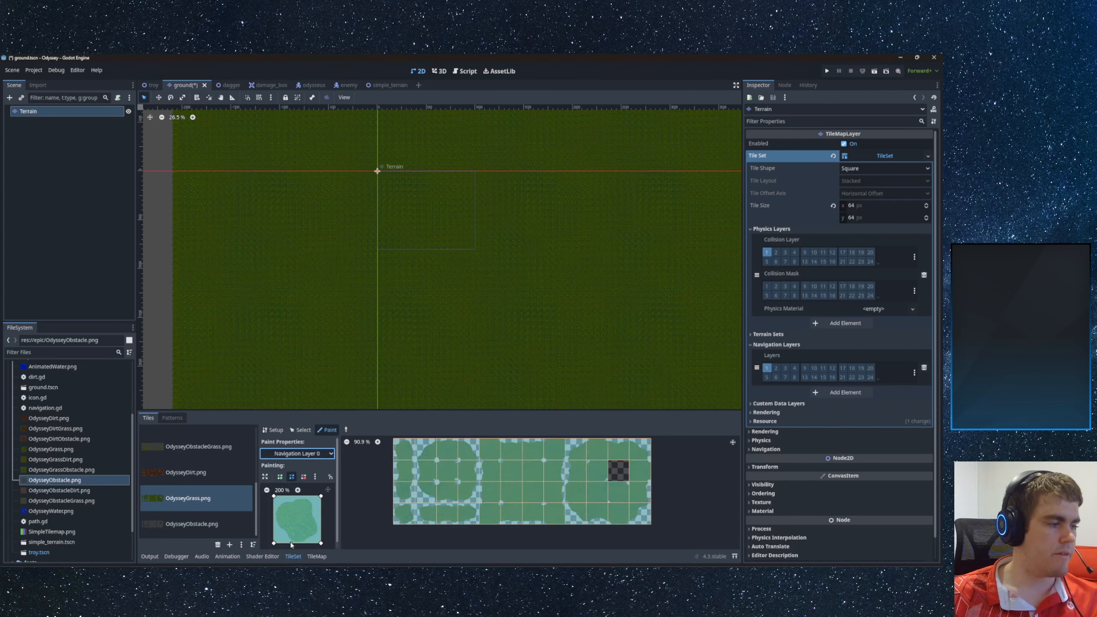
click(193, 524)
click(195, 501)
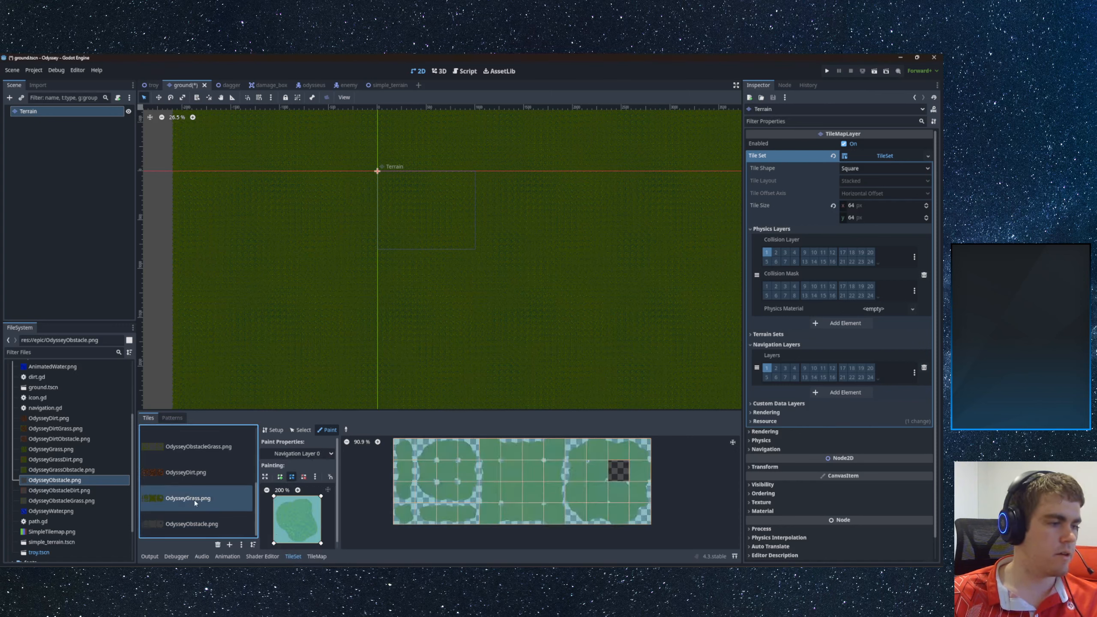
click(201, 472)
scroll(211, 473, up, 2)
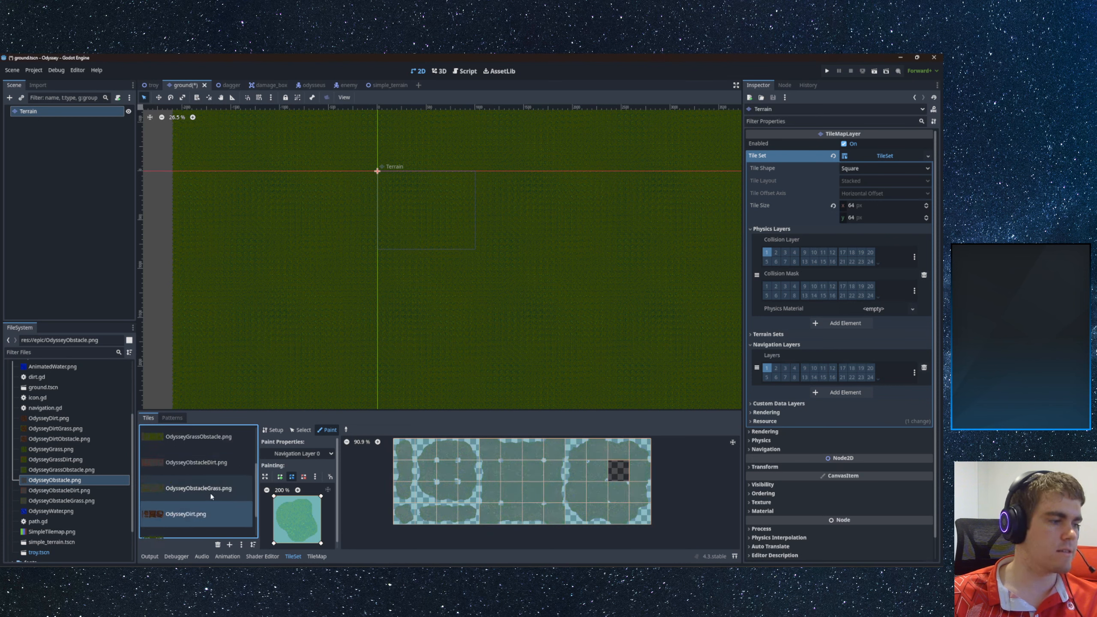
click(209, 493)
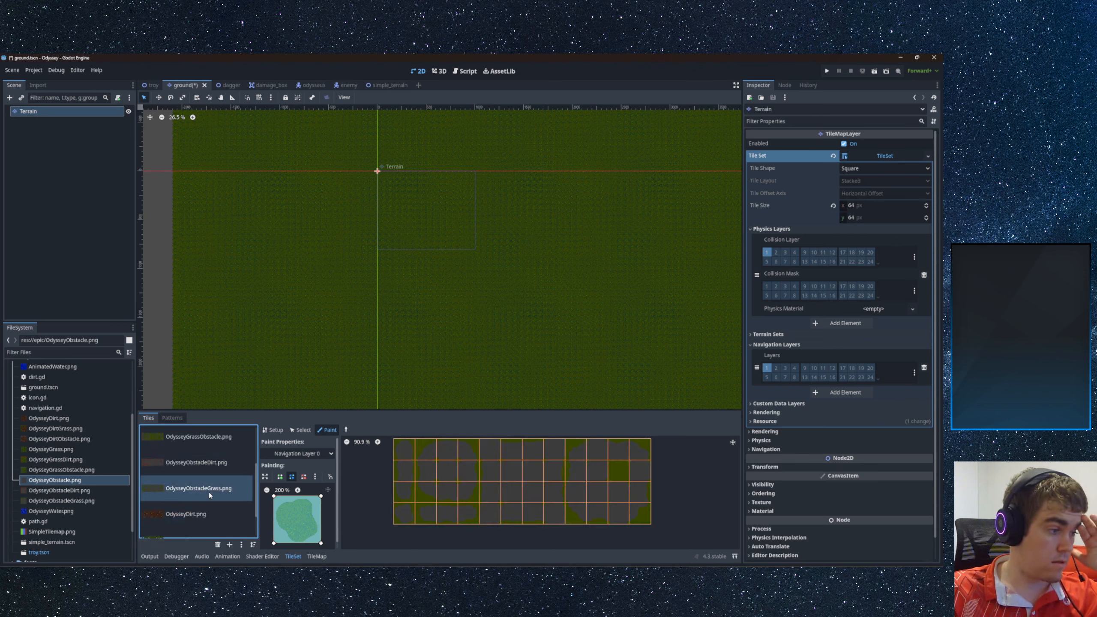
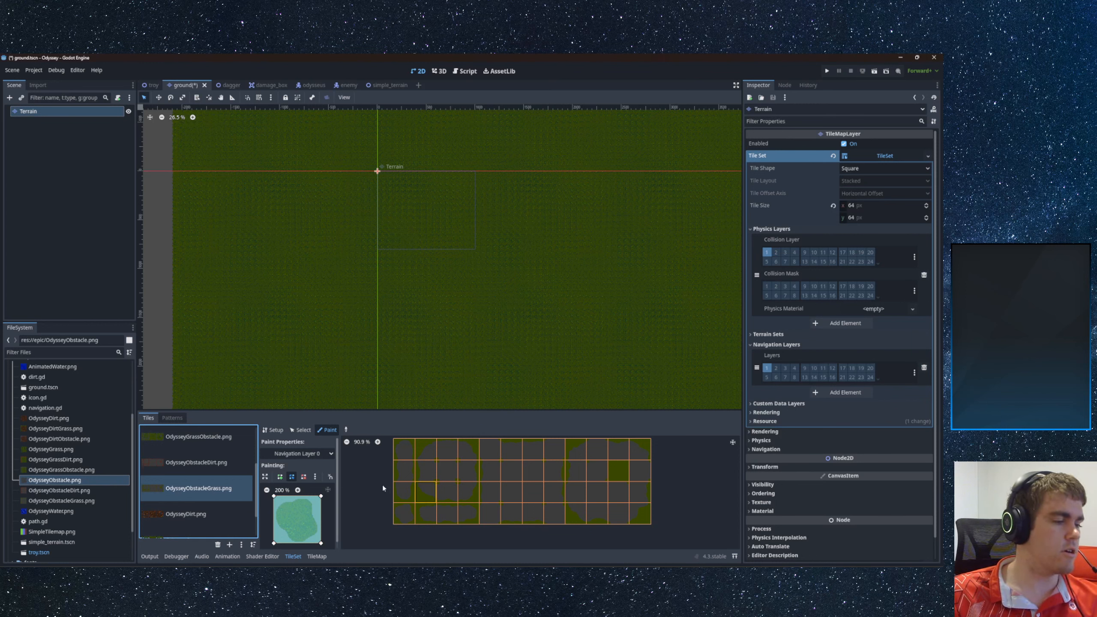
click(204, 464)
- Paint a full-tile Navigation Layer 0 polygon on all tiles of OdysseyGrassObstacle.png
scroll(209, 468, up, 2)
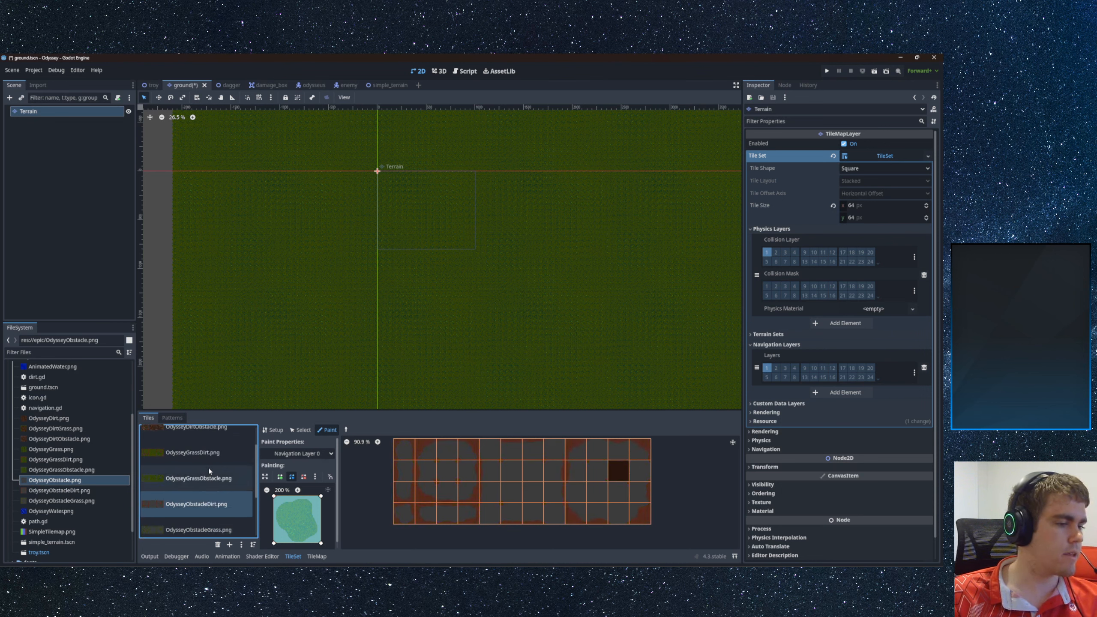
click(199, 494)
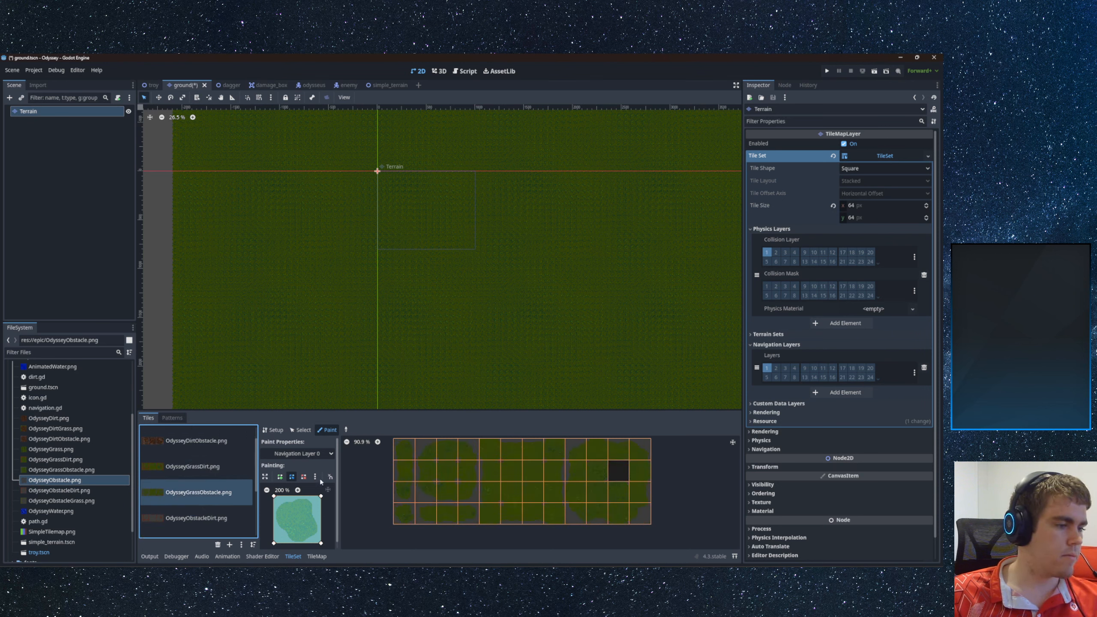
mouse_move(413, 455)
mouse_down()
mouse_move(404, 497)
mouse_move(538, 513)
mouse_move(640, 492)
mouse_move(422, 493)
mouse_move(475, 471)
mouse_move(640, 471)
mouse_move(506, 450)
mouse_move(411, 455)
mouse_up()
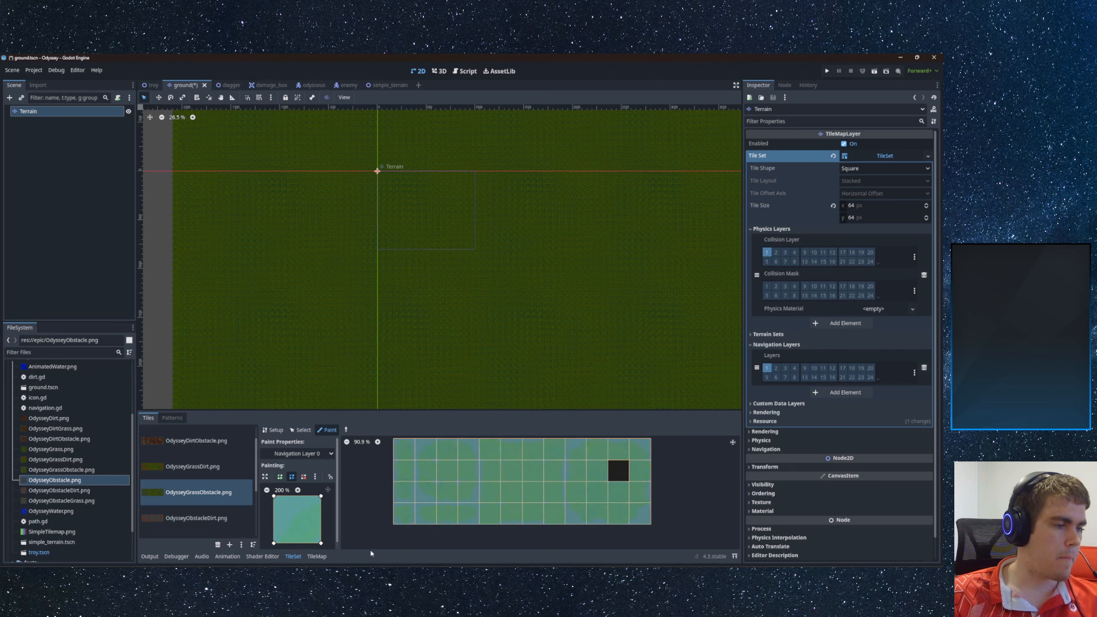
scroll(426, 480, up, 3)
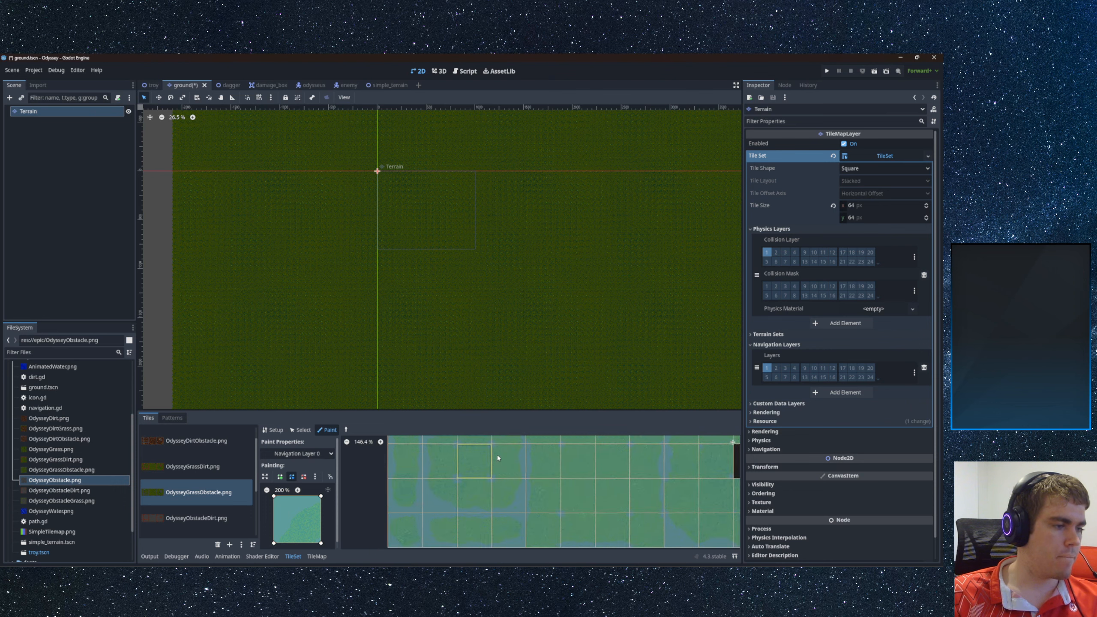
- Paint a full-tile Navigation Layer 0 polygon on all tiles of OdysseyDirtObstacle.png
scroll(440, 521, up, 2)
middle_drag(440, 521, 485, 500)
scroll(485, 500, down, 5)
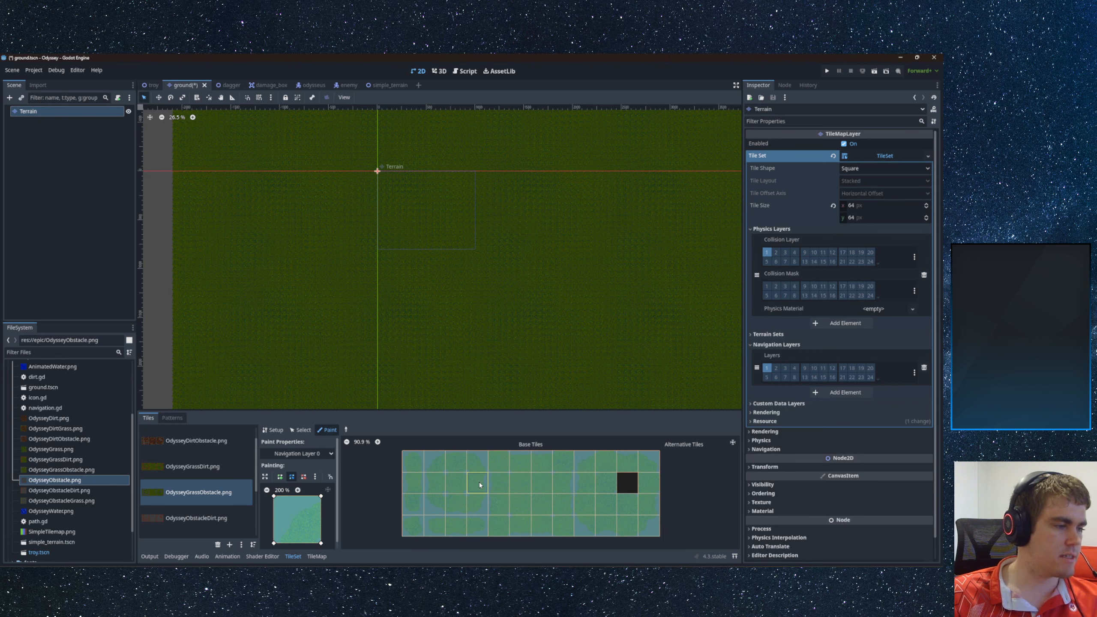
click(193, 468)
click(205, 442)
scroll(207, 475, up, 1)
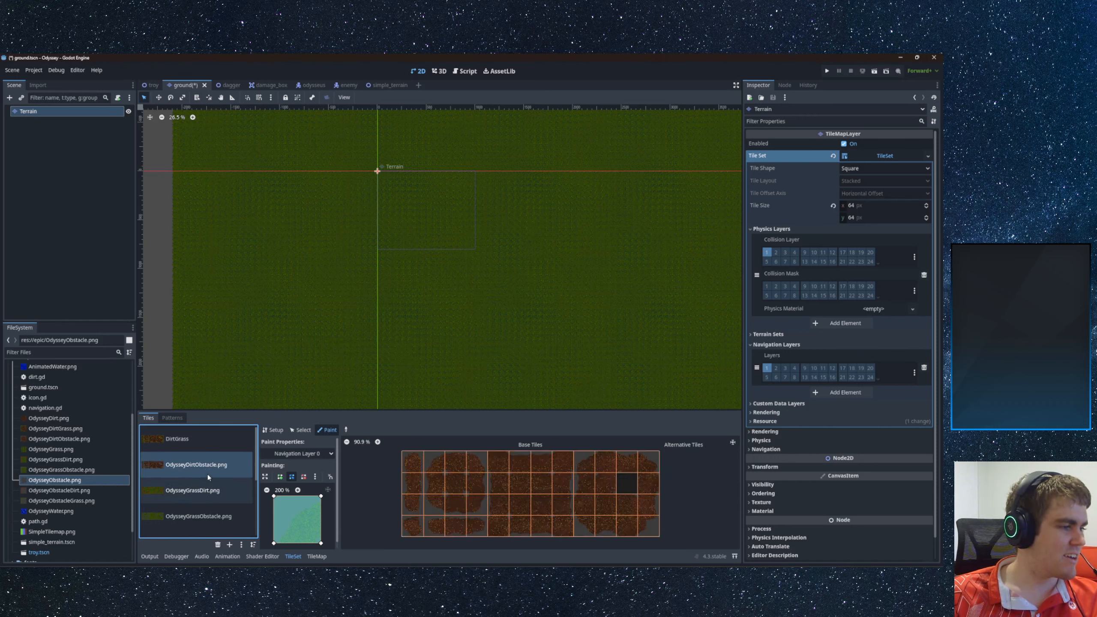
mouse_move(412, 462)
mouse_down()
mouse_move(592, 525)
mouse_move(583, 505)
mouse_move(410, 493)
mouse_move(648, 483)
mouse_move(399, 460)
mouse_up()
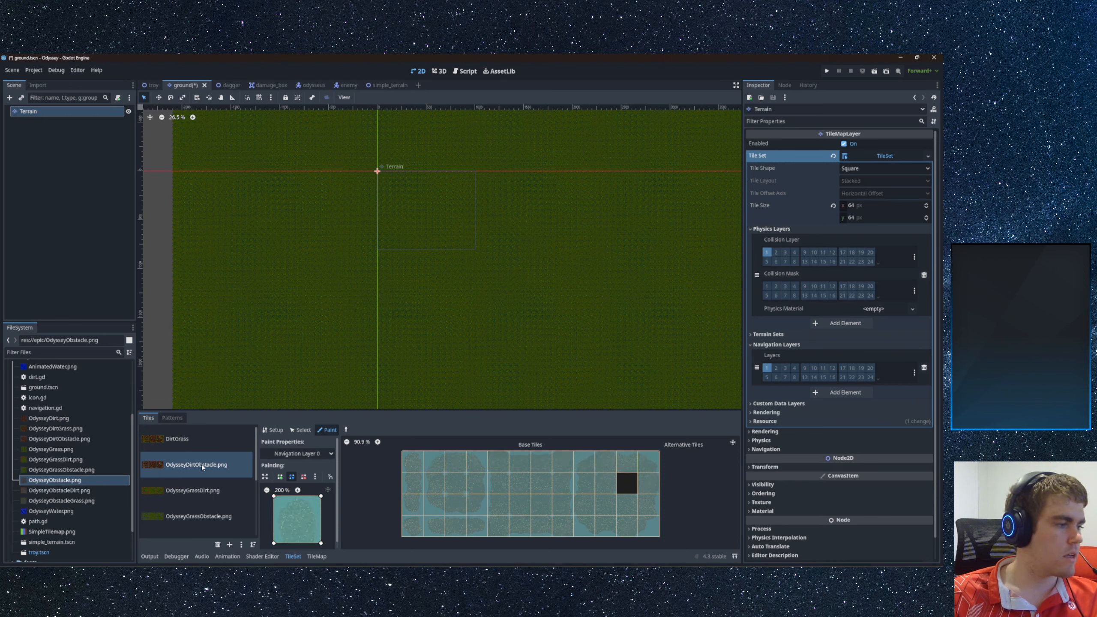
- Check the DirtGrass, OdysseyDirtObstacle.png and OdysseyGrassObstacle.png tile sources for Navigation Layer 0 polygons
click(186, 438)
click(189, 467)
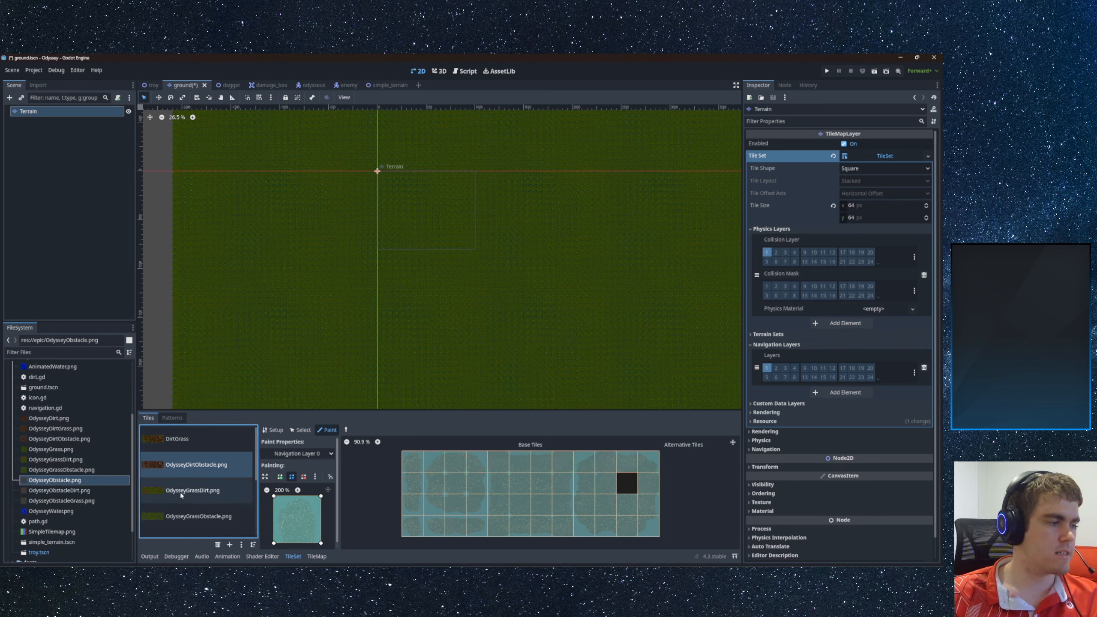
click(190, 514)
scroll(212, 478, down, 9)
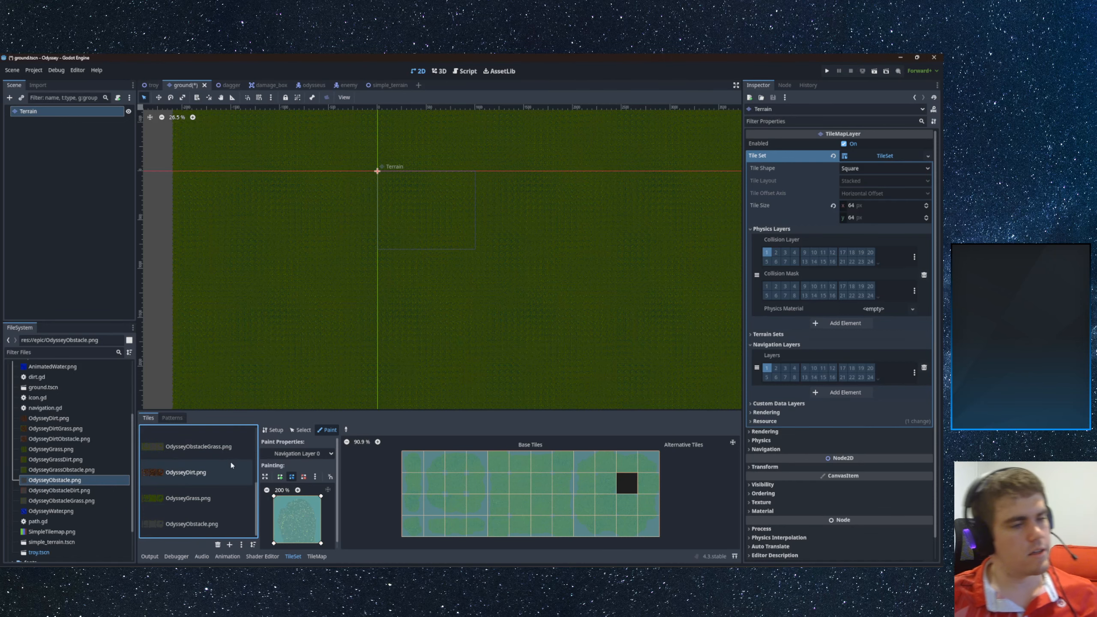
- Reselect the Terrain layer and paint a winding freehand Dirt terrain path on the grass in the map's western part
click(33, 140)
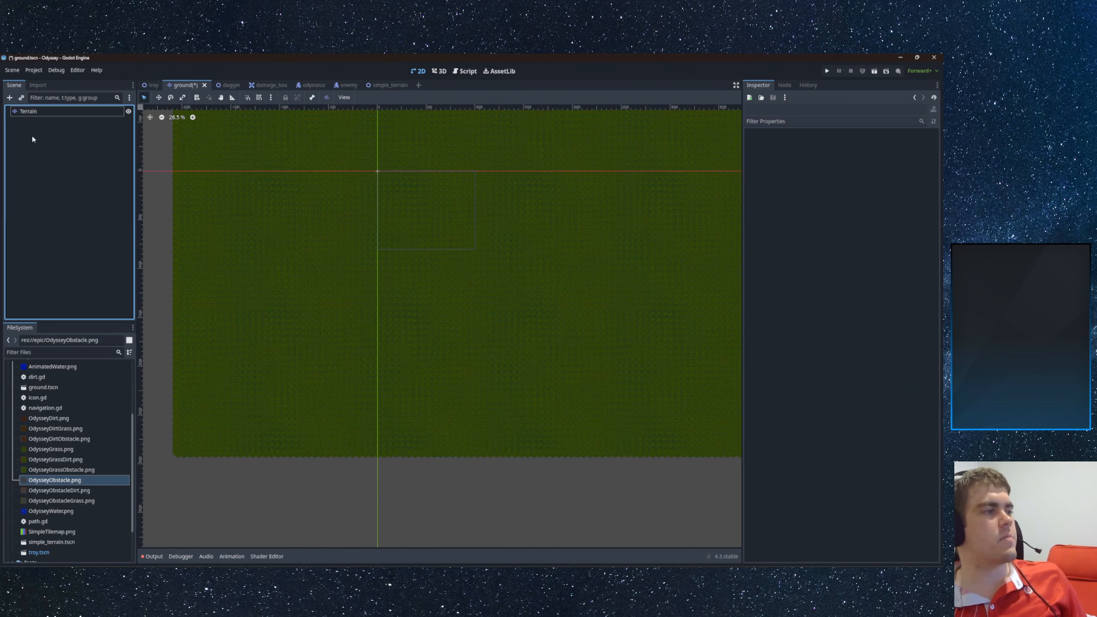
click(33, 113)
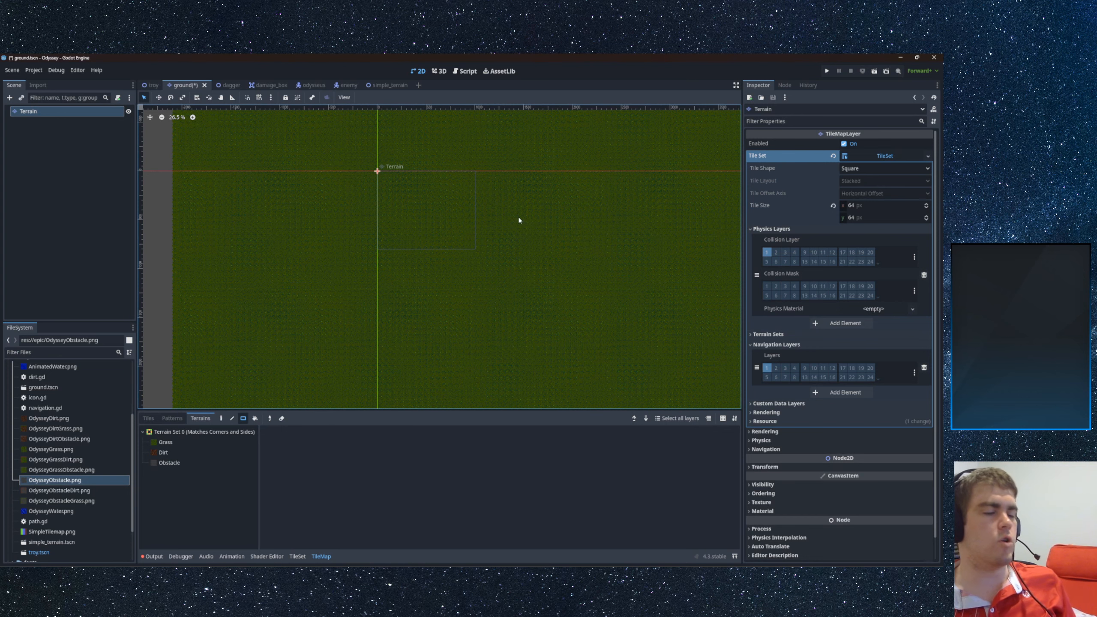
middle_drag(526, 265, 404, 267)
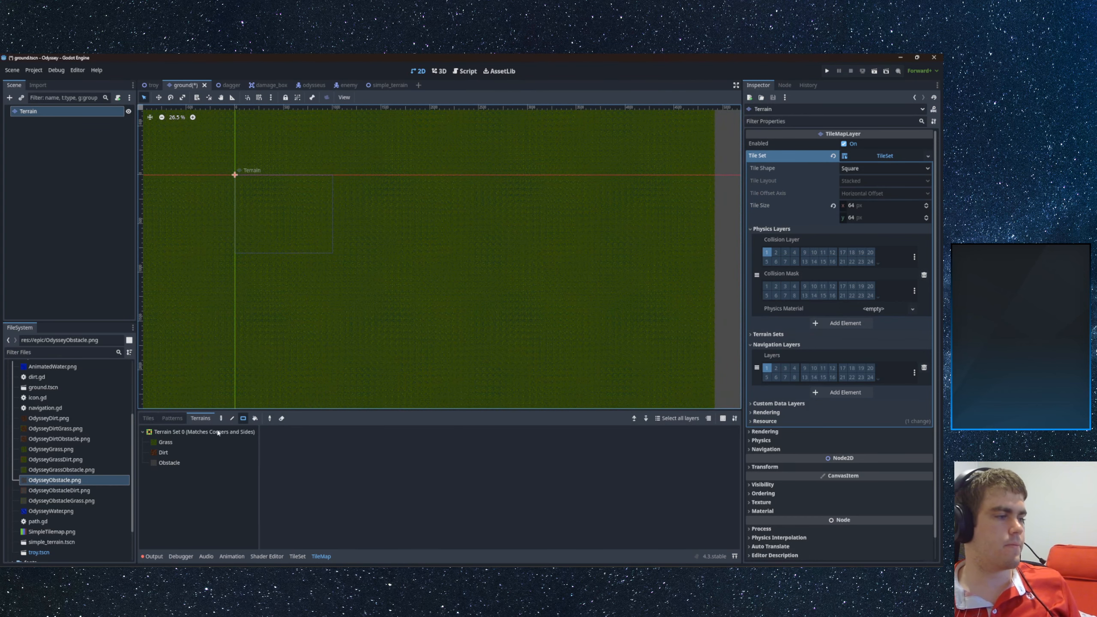
click(164, 453)
middle_drag(196, 236, 277, 201)
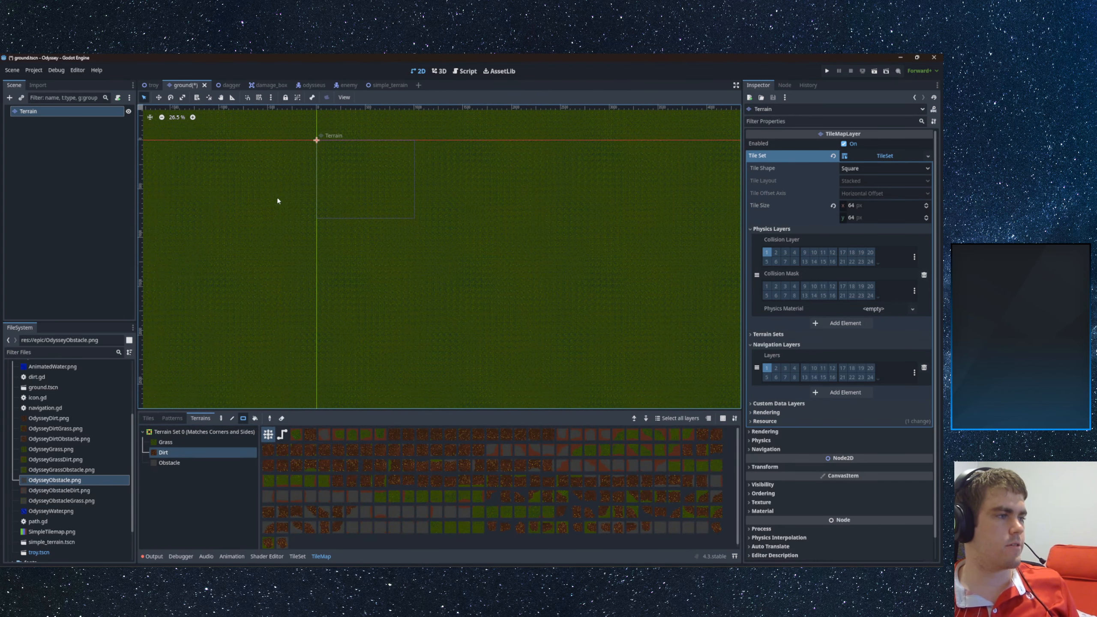
click(220, 418)
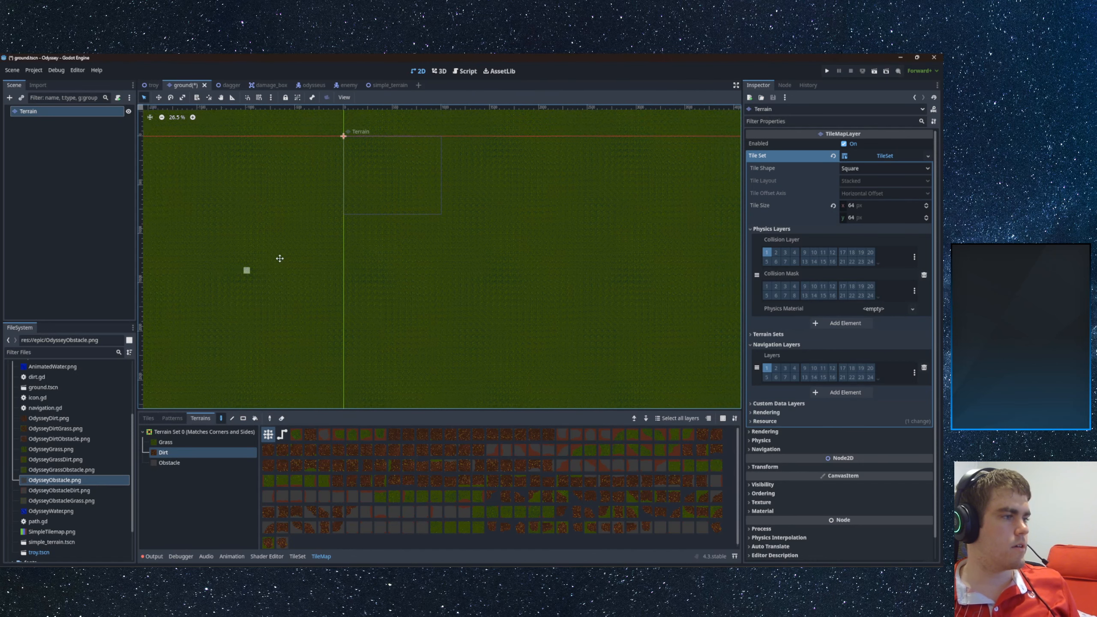
middle_drag(279, 257, 343, 243)
drag(263, 179, 297, 252)
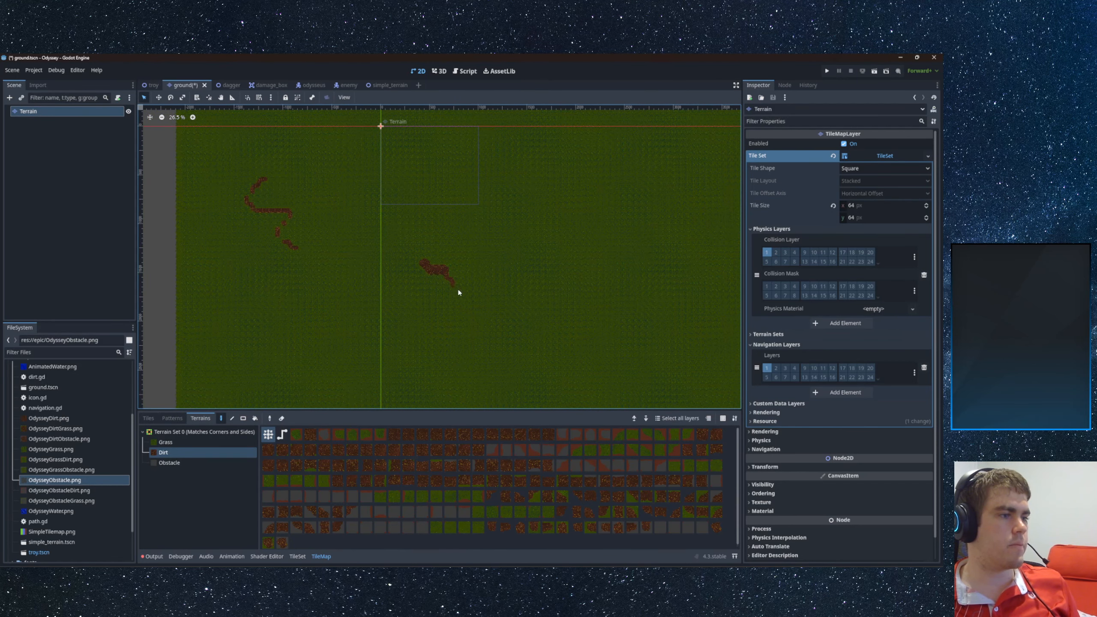
- Scatter irregular freehand Dirt terrain patches and short paths across the rest of the grass map
scroll(430, 303, up, 14)
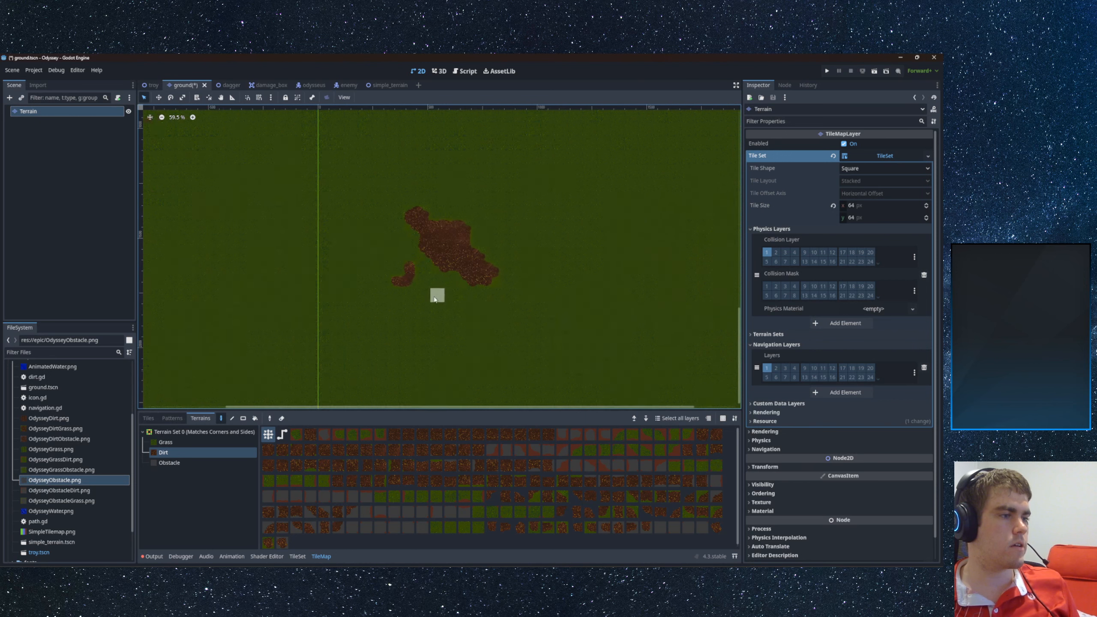
drag(479, 309, 489, 336)
middle_drag(592, 252, 484, 322)
mouse_move(532, 241)
mouse_down()
mouse_move(522, 216)
mouse_move(544, 236)
mouse_up()
mouse_move(484, 198)
middle_down()
mouse_move(494, 321)
mouse_move(515, 335)
middle_up()
mouse_move(499, 222)
mouse_down()
mouse_move(470, 227)
mouse_move(492, 260)
mouse_up()
mouse_move(291, 175)
mouse_down()
mouse_move(220, 230)
mouse_move(244, 225)
mouse_move(288, 251)
mouse_up()
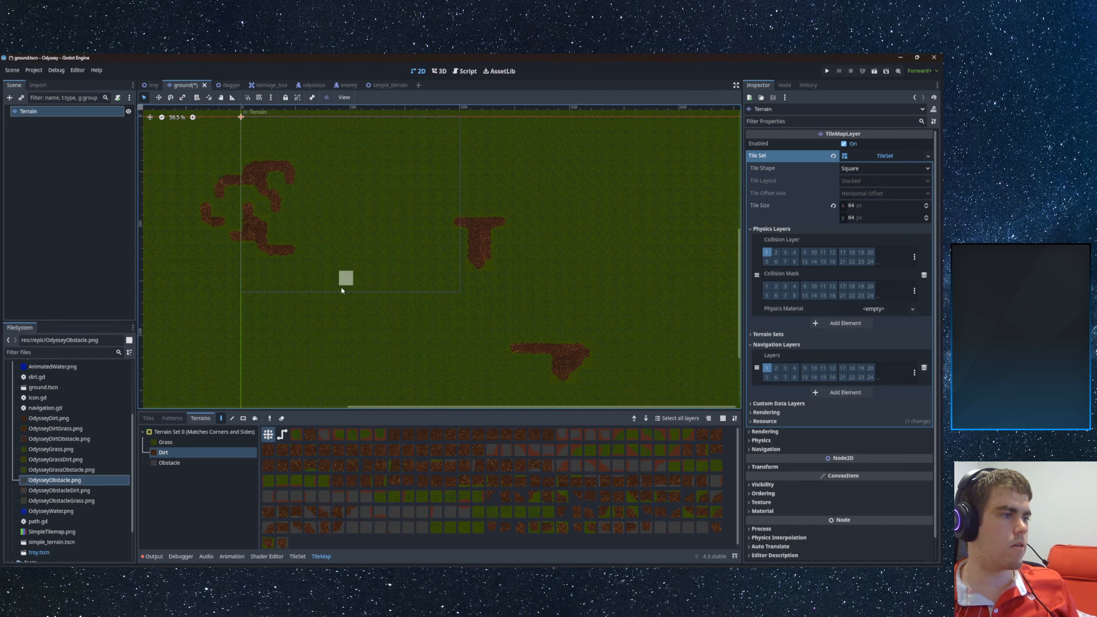
middle_drag(344, 285, 295, 355)
mouse_move(426, 181)
mouse_down()
mouse_move(534, 173)
mouse_move(534, 194)
mouse_up()
middle_drag(380, 162, 444, 305)
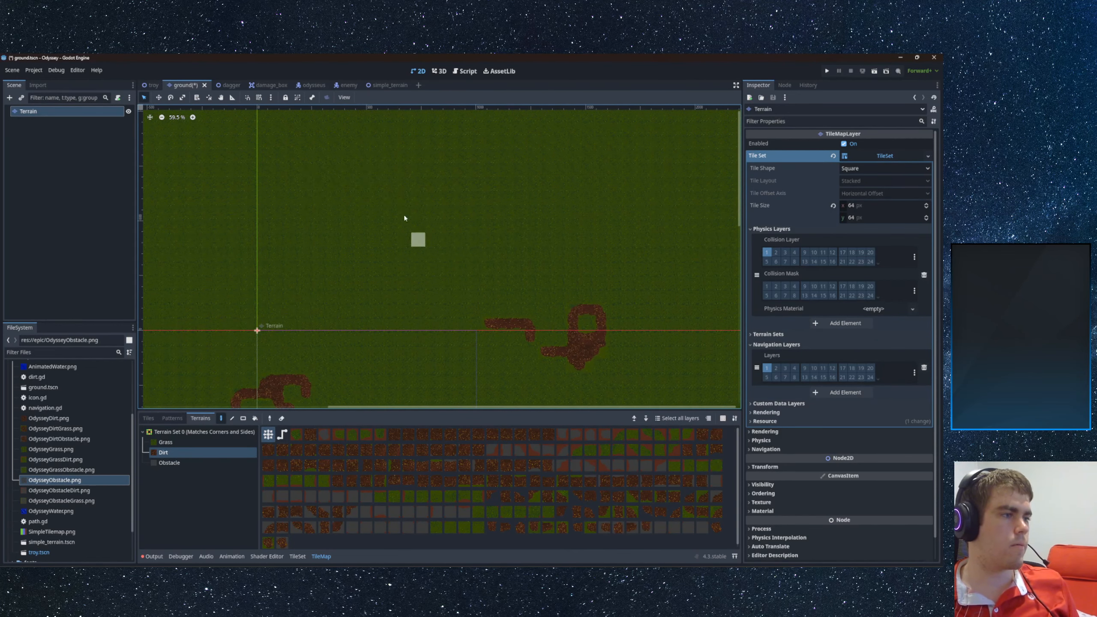
mouse_move(390, 199)
mouse_down()
mouse_move(358, 176)
mouse_move(362, 239)
mouse_up()
middle_drag(334, 249, 549, 351)
mouse_move(353, 190)
mouse_down()
mouse_move(340, 188)
mouse_move(350, 235)
mouse_move(367, 245)
mouse_up()
middle_drag(402, 288, 299, 256)
mouse_move(501, 187)
mouse_down()
mouse_move(529, 164)
mouse_move(572, 202)
mouse_up()
mouse_move(587, 272)
middle_down()
mouse_move(441, 250)
mouse_move(387, 224)
middle_up()
mouse_move(513, 196)
mouse_down()
mouse_move(472, 223)
mouse_move(571, 295)
mouse_up()
middle_drag(569, 327, 438, 112)
mouse_move(469, 256)
mouse_down()
mouse_move(503, 255)
mouse_move(506, 319)
mouse_move(517, 326)
mouse_up()
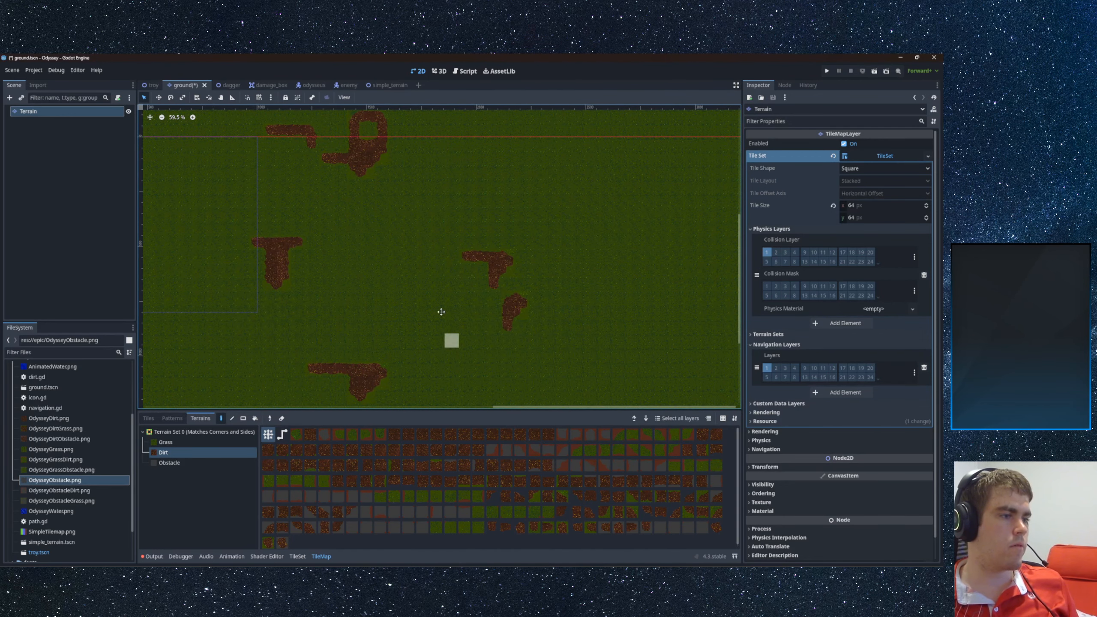
middle_drag(442, 313, 464, 186)
mouse_move(487, 312)
mouse_down()
mouse_move(468, 339)
mouse_move(503, 378)
mouse_up()
middle_drag(413, 347, 506, 207)
drag(473, 297, 443, 338)
mouse_move(458, 353)
mouse_down()
mouse_move(499, 359)
mouse_move(484, 367)
mouse_up()
middle_drag(374, 324, 556, 172)
mouse_move(456, 256)
mouse_down()
mouse_move(456, 245)
mouse_move(437, 267)
mouse_up()
middle_drag(345, 228, 504, 291)
mouse_move(406, 198)
mouse_down()
mouse_move(372, 204)
mouse_move(389, 231)
mouse_up()
middle_drag(359, 182, 439, 298)
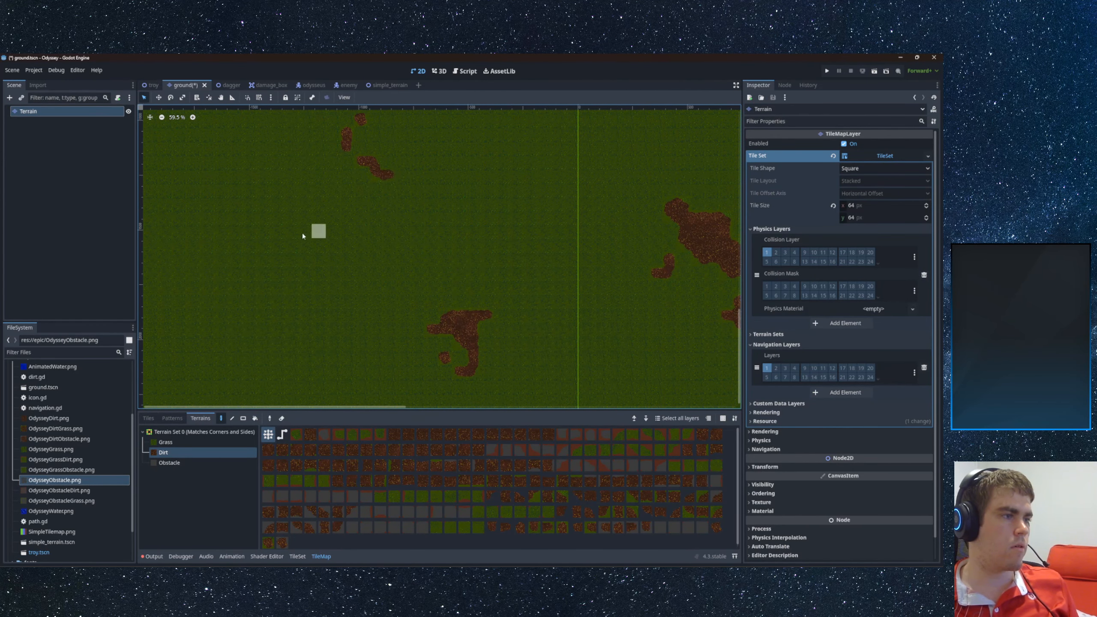
mouse_move(216, 282)
mouse_down()
mouse_move(196, 309)
mouse_move(216, 320)
mouse_move(247, 305)
mouse_up()
middle_drag(389, 237, 601, 191)
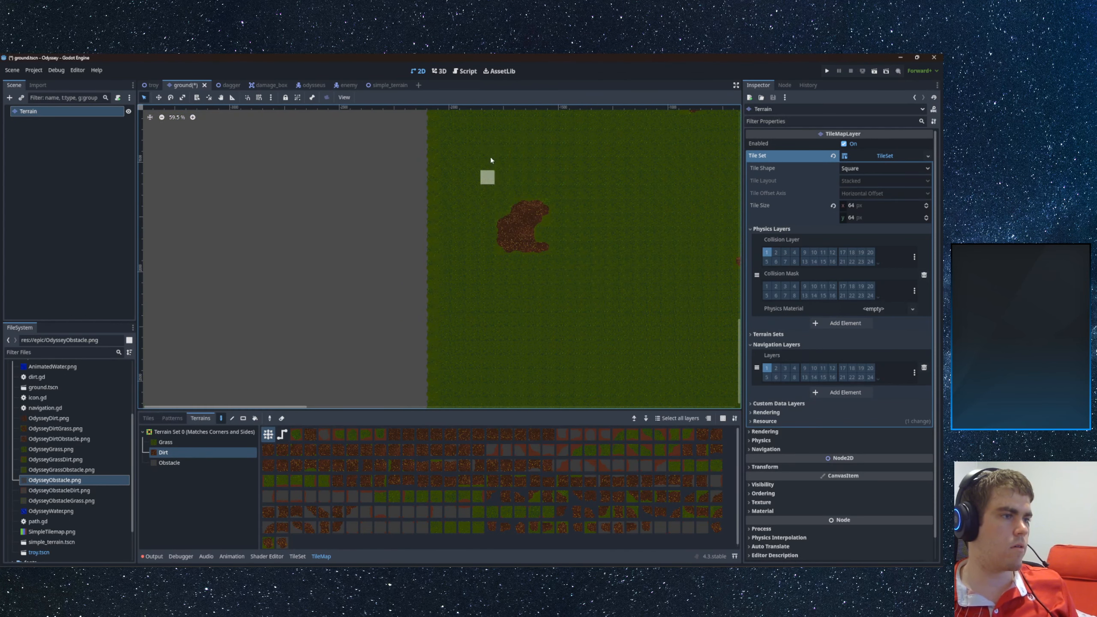
drag(516, 135, 507, 141)
middle_drag(516, 262, 452, 136)
mouse_move(507, 276)
mouse_down()
mouse_move(411, 286)
mouse_move(479, 291)
mouse_up()
middle_drag(563, 235, 302, 255)
drag(344, 185, 330, 210)
mouse_move(479, 304)
mouse_down()
mouse_move(429, 341)
mouse_move(495, 351)
mouse_up()
middle_drag(551, 228, 385, 326)
drag(427, 282, 442, 316)
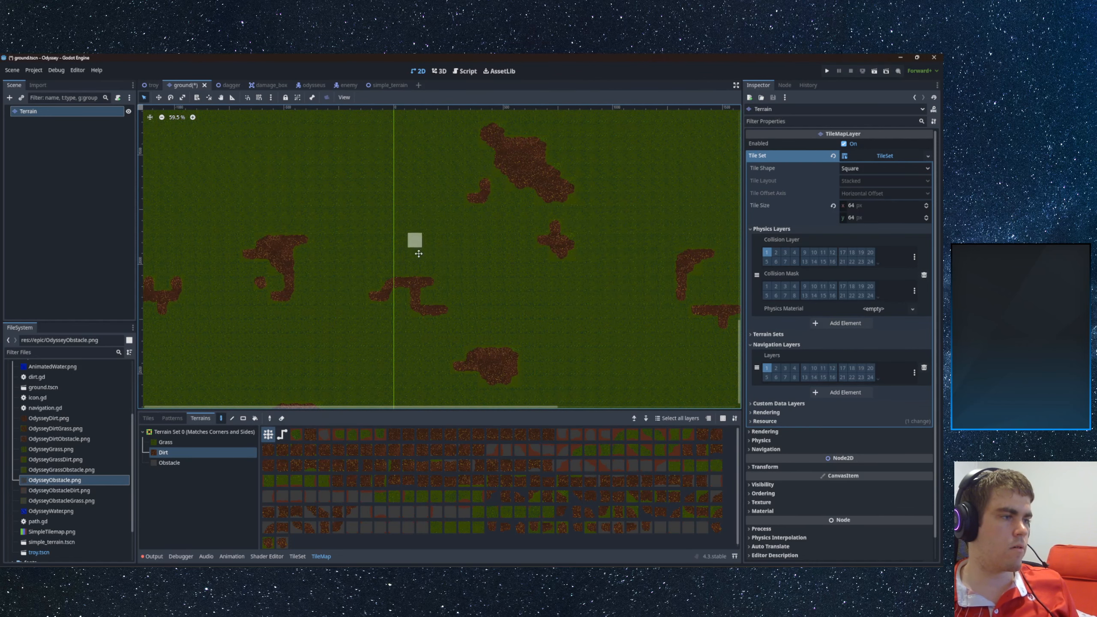
middle_drag(418, 246, 456, 367)
drag(424, 192, 389, 205)
middle_drag(436, 201, 309, 336)
mouse_move(439, 173)
mouse_down()
mouse_move(463, 172)
mouse_move(467, 160)
mouse_up()
drag(427, 202, 456, 218)
middle_drag(462, 182, 517, 343)
mouse_move(487, 206)
middle_down()
mouse_move(417, 316)
mouse_move(414, 152)
middle_up()
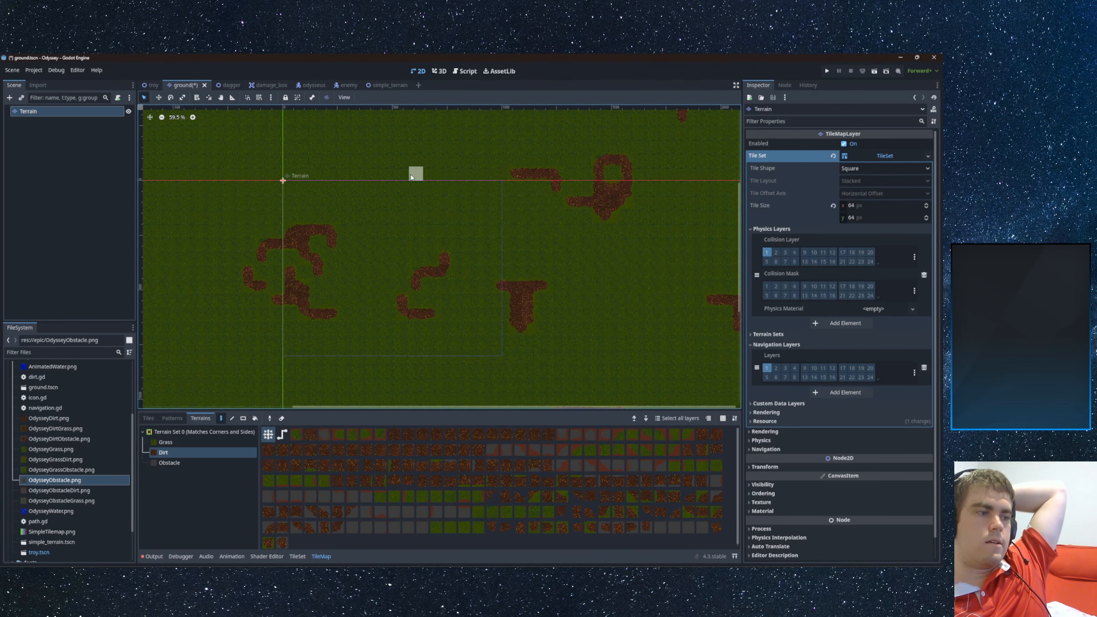
- Paint a large freehand Obstacle terrain area west of the origin's dirt paths and a separate single-cell obstacle southeast of it
click(193, 463)
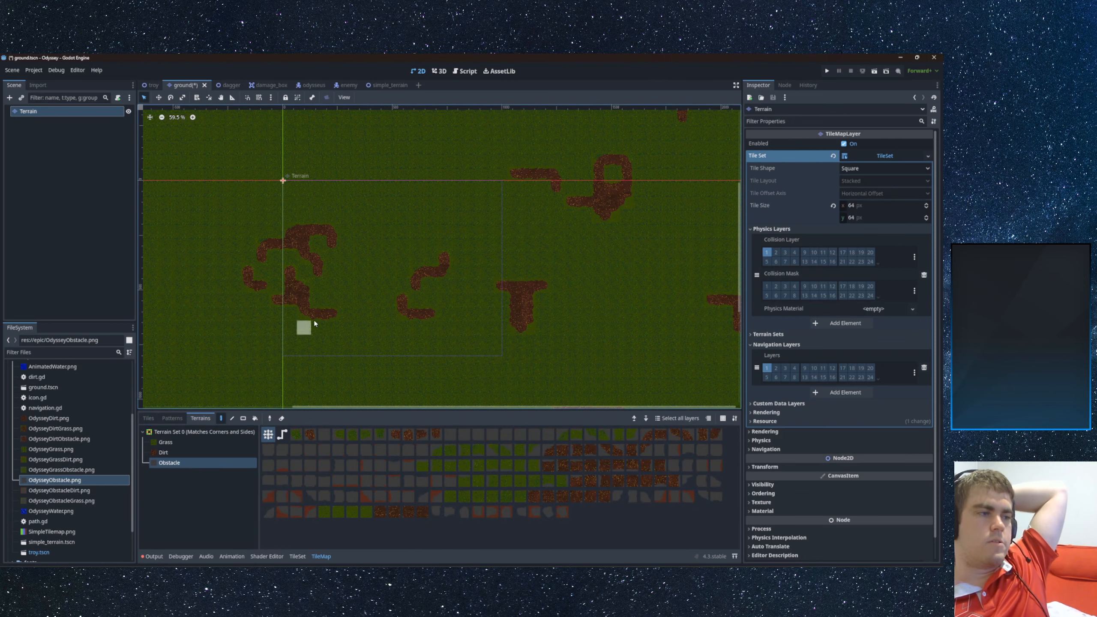
middle_drag(336, 296, 417, 252)
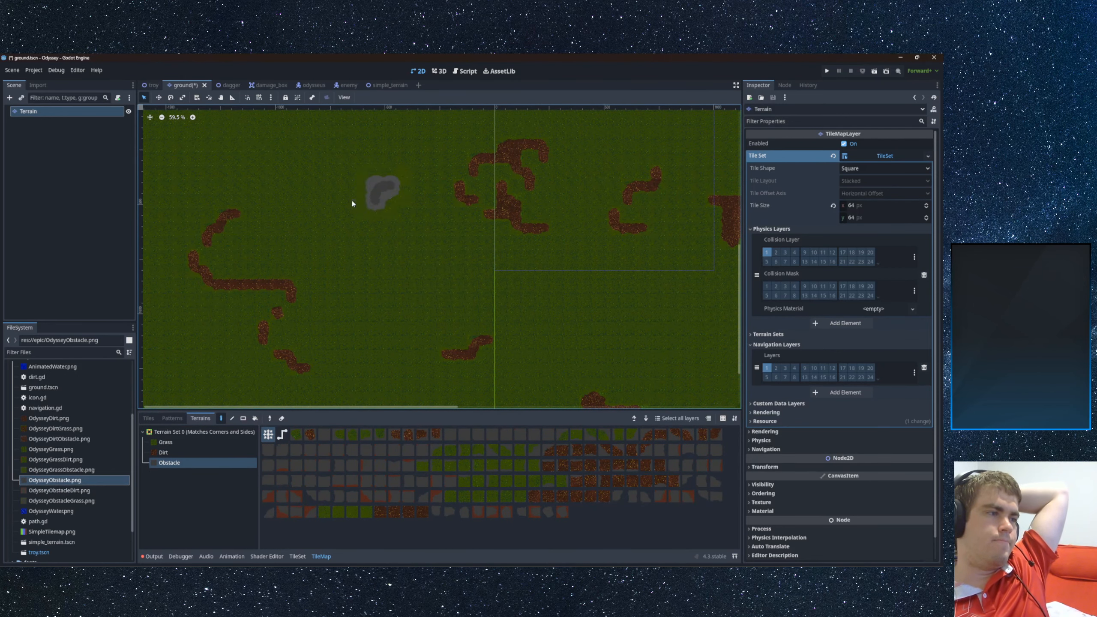
mouse_move(321, 254)
mouse_down()
mouse_move(367, 277)
mouse_move(427, 276)
mouse_up()
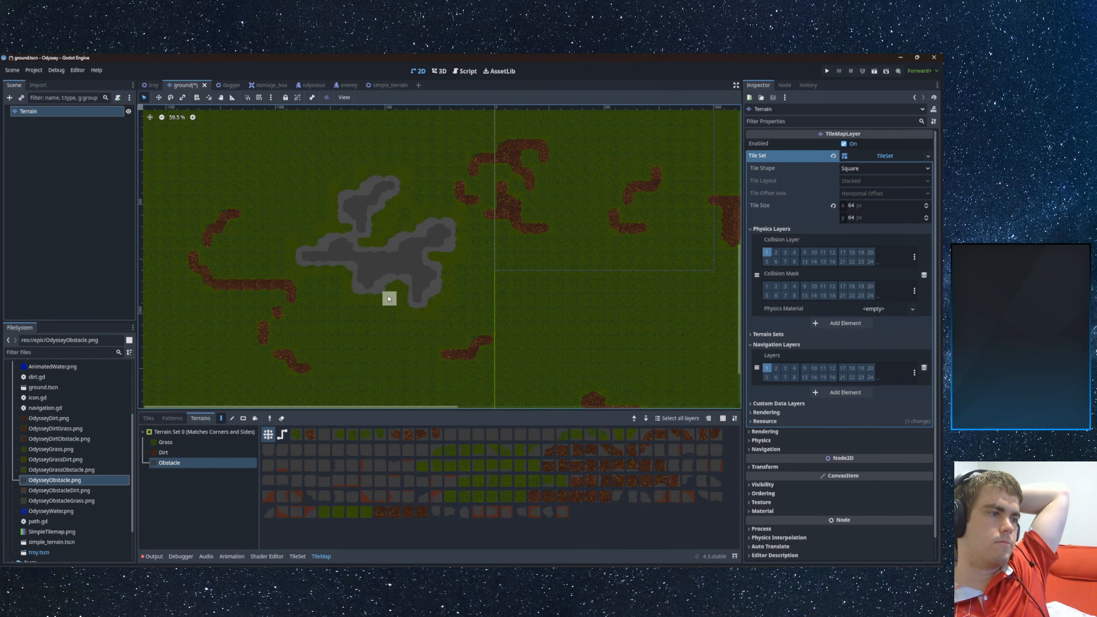
scroll(406, 294, up, 8)
scroll(410, 289, up, 8)
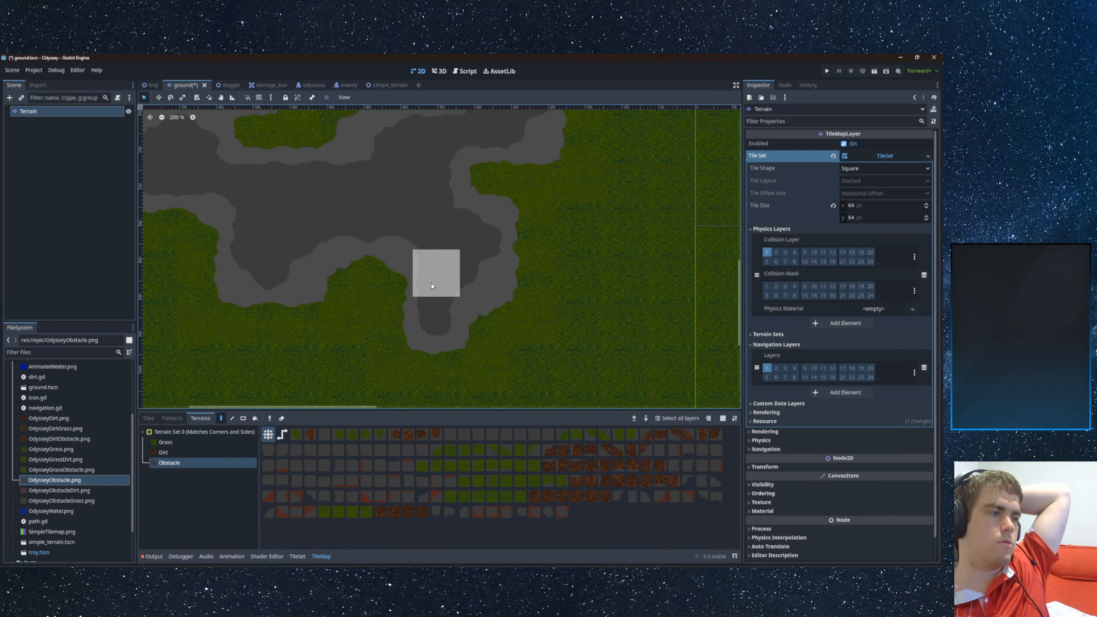
scroll(432, 283, down, 3)
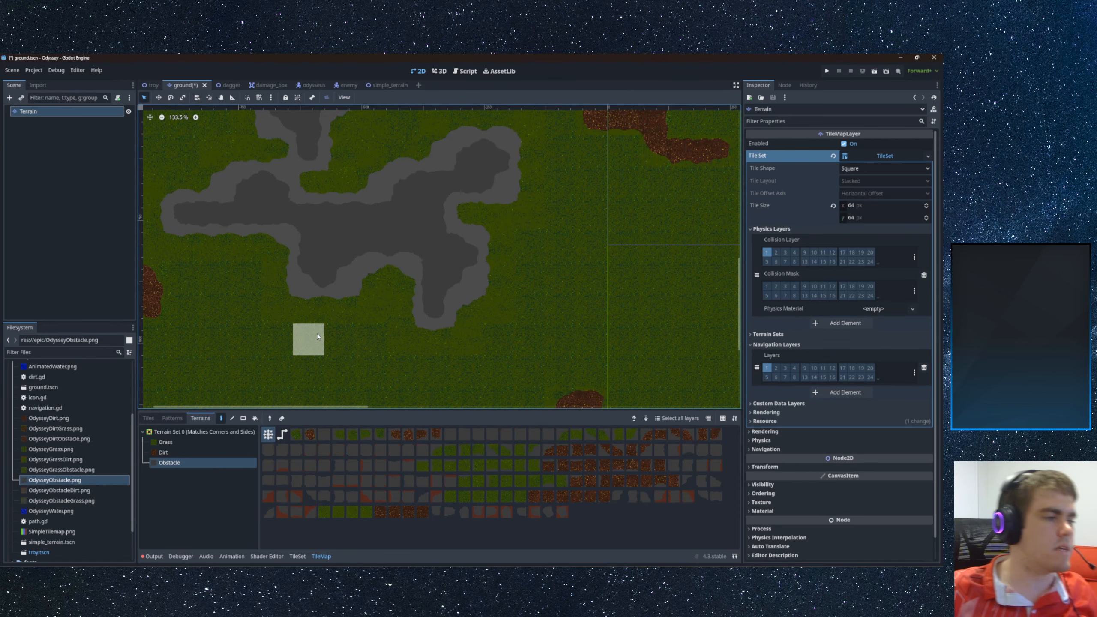
click(592, 275)
middle_drag(590, 306, 439, 291)
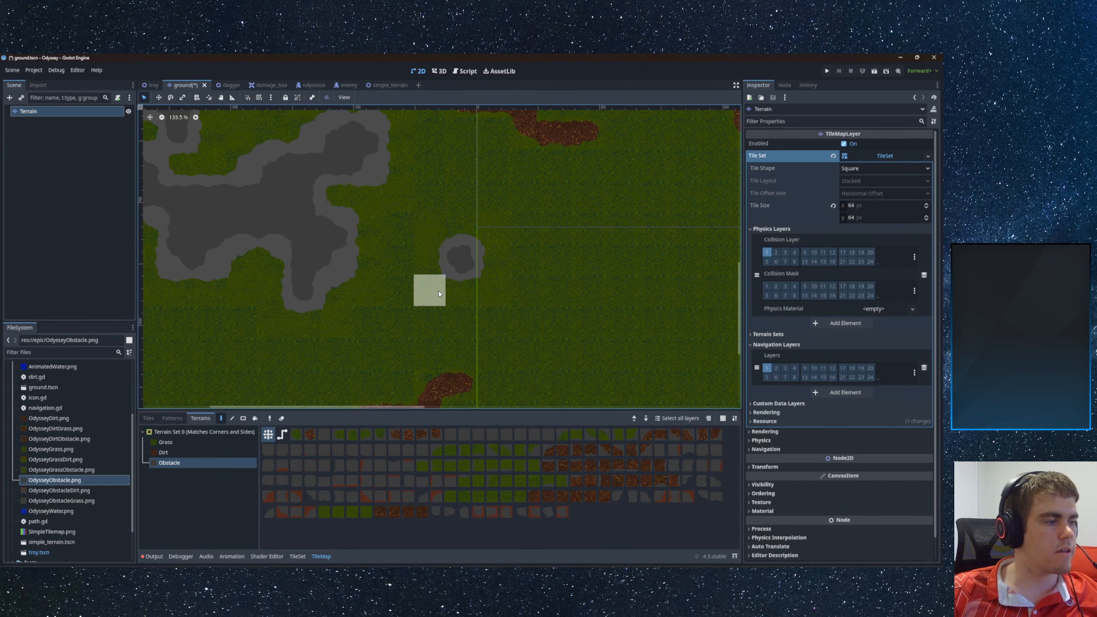
- Extend the southern part of the large obstacle area with Obstacle terrain in connect mode
click(269, 435)
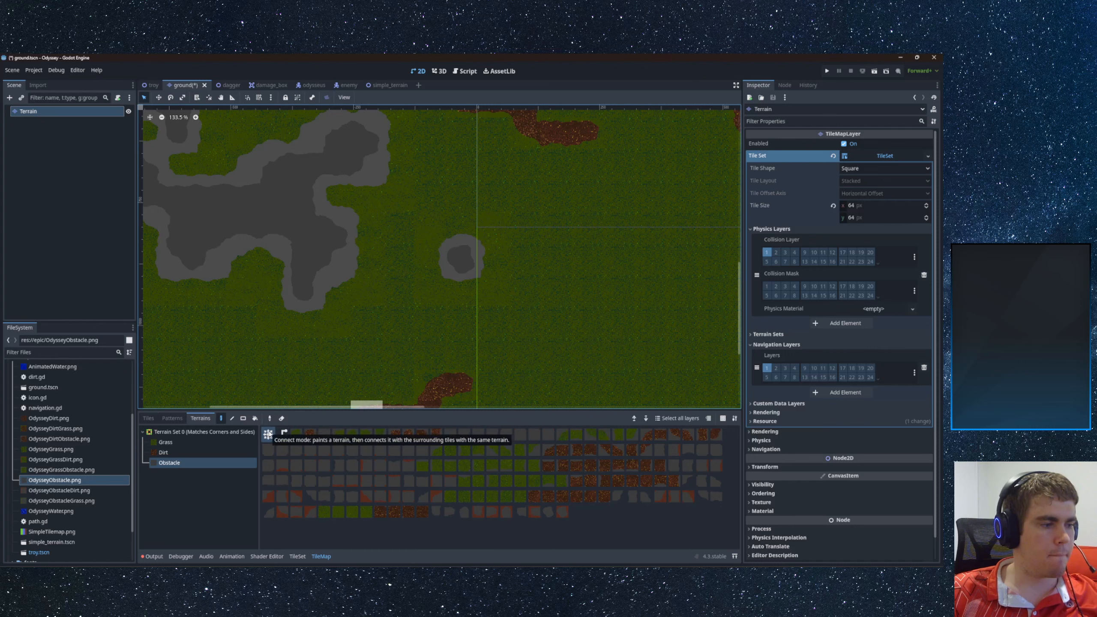
mouse_move(270, 259)
mouse_down()
mouse_move(203, 262)
mouse_move(243, 296)
mouse_up()
middle_drag(223, 308, 404, 303)
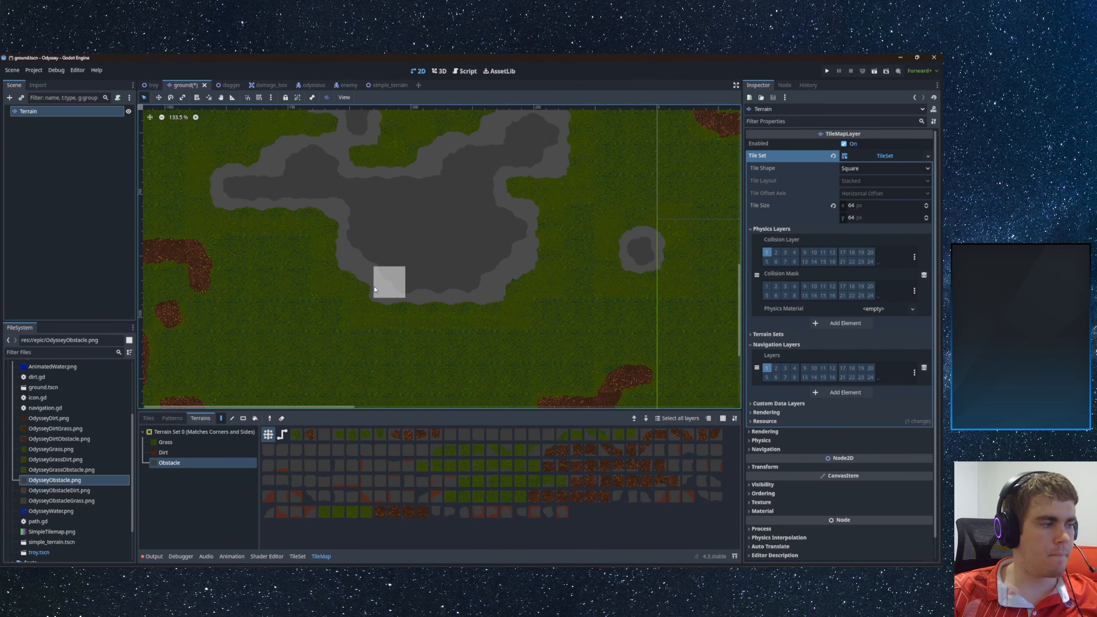
click(347, 289)
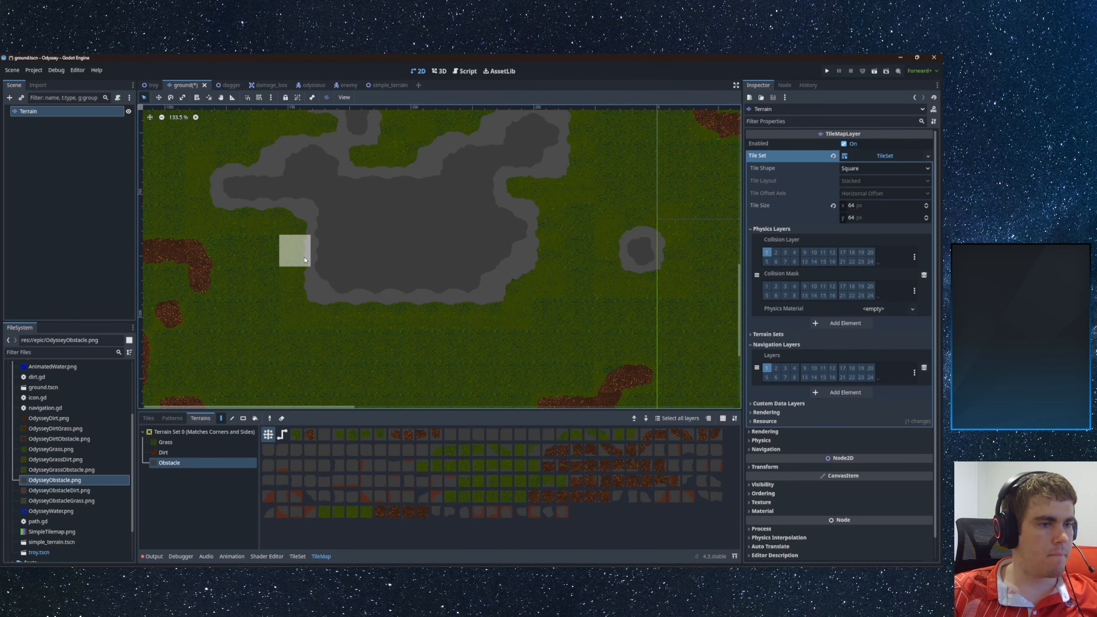
mouse_move(304, 258)
mouse_down()
mouse_move(338, 319)
mouse_move(462, 316)
mouse_up()
middle_drag(509, 344, 386, 317)
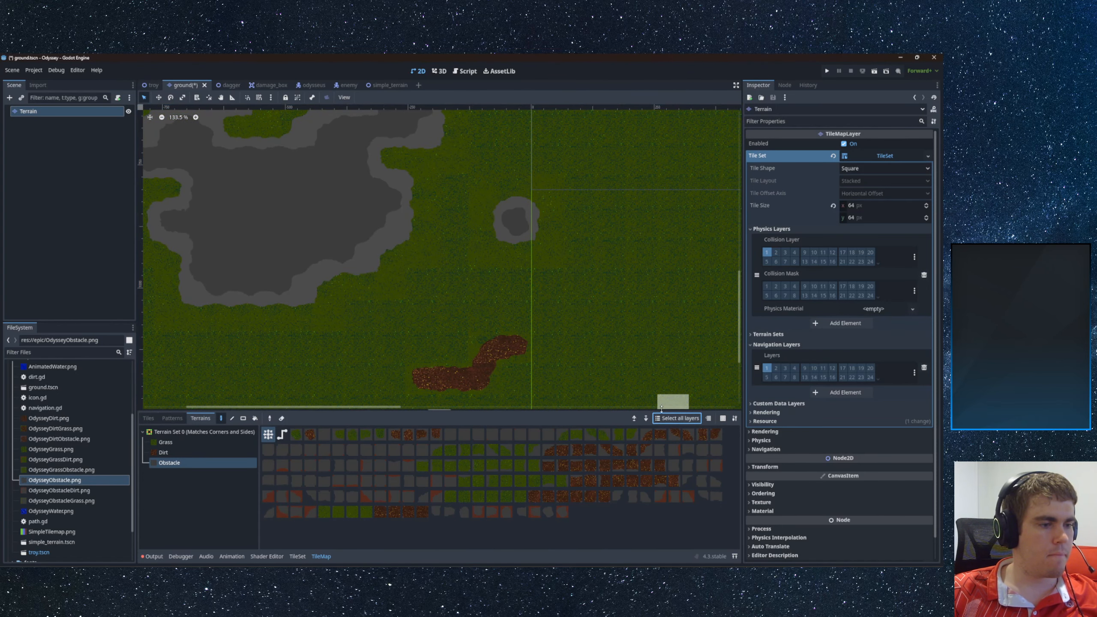
- Add Obstacle terrain between the large area and the single-cell obstacle, with one Dirt terrain cell just south of it
mouse_move(420, 284)
mouse_down()
mouse_move(489, 280)
mouse_move(456, 276)
mouse_up()
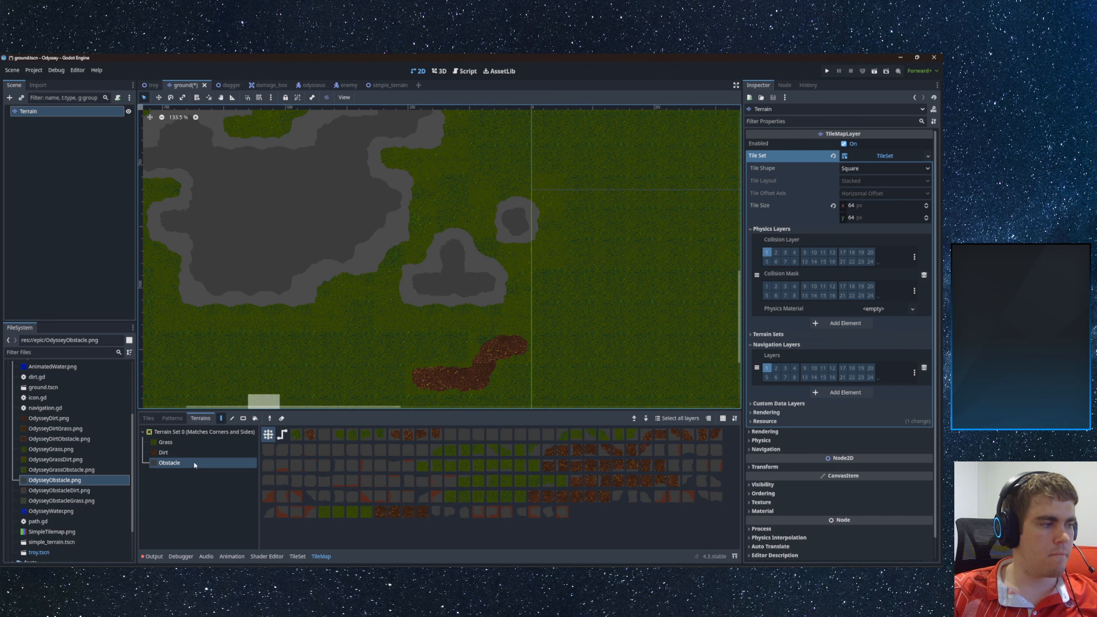
click(164, 453)
click(358, 317)
click(182, 460)
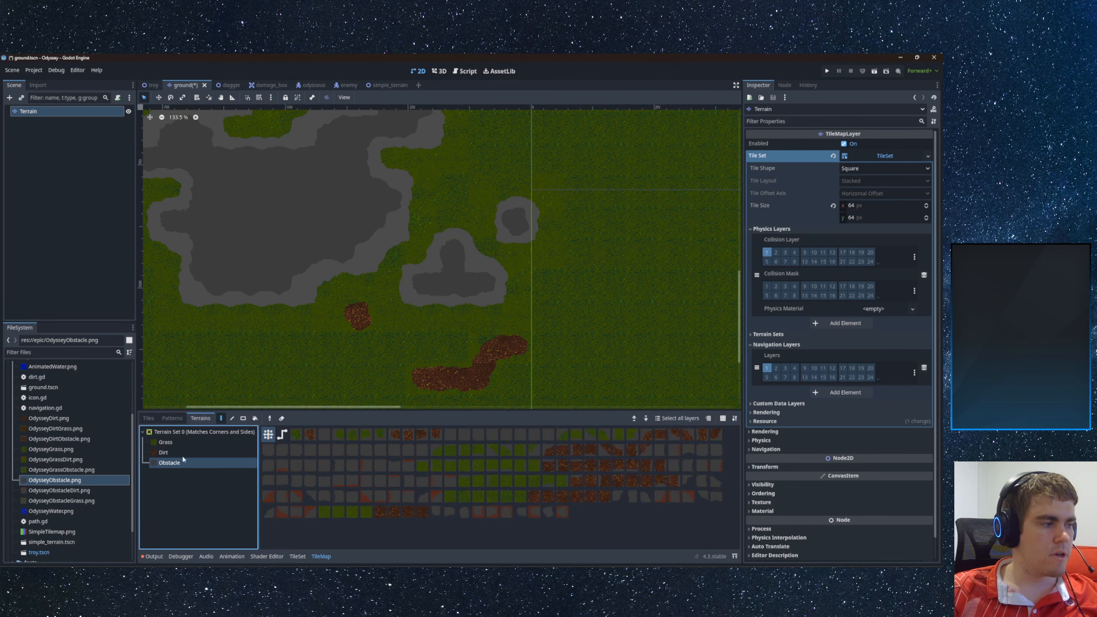
click(425, 234)
- Inspect the painted map at a wider scale and look through the tile sources for the OdysseyObstacleGrass atlas
mouse_move(353, 265)
middle_down()
mouse_move(382, 252)
mouse_move(399, 304)
mouse_move(730, 378)
middle_up()
scroll(395, 306, down, 10)
scroll(322, 293, down, 5)
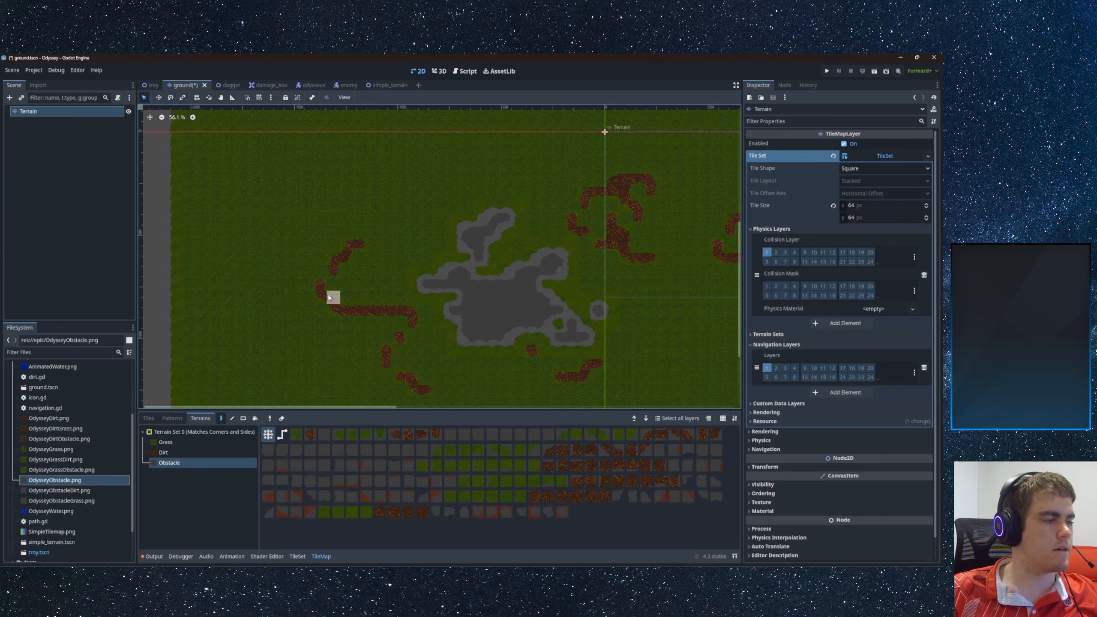
click(148, 418)
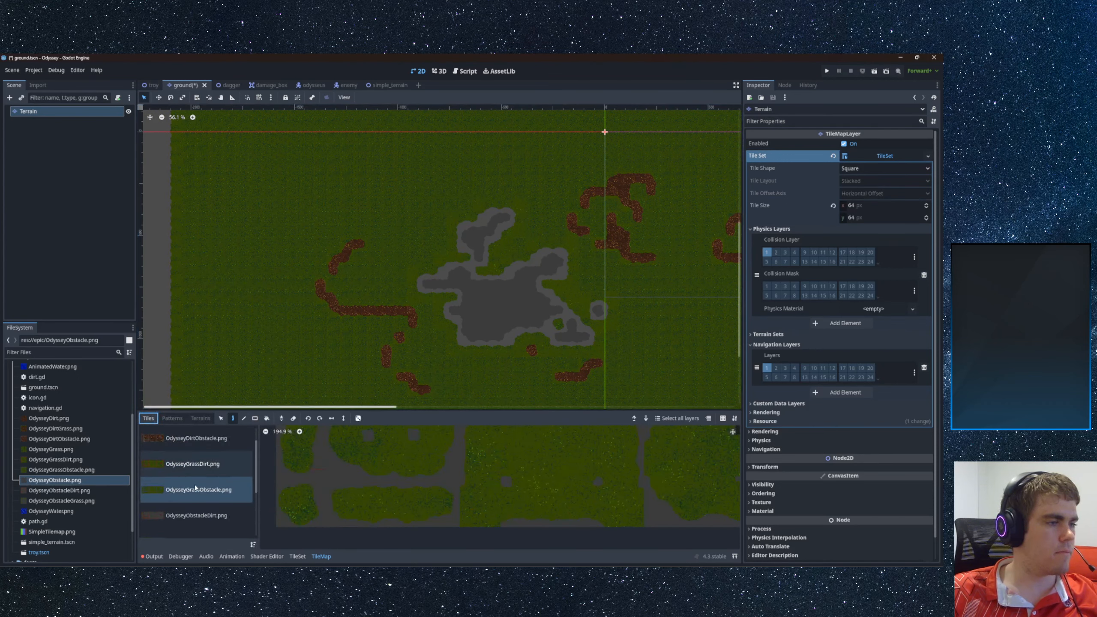
scroll(195, 484, down, 5)
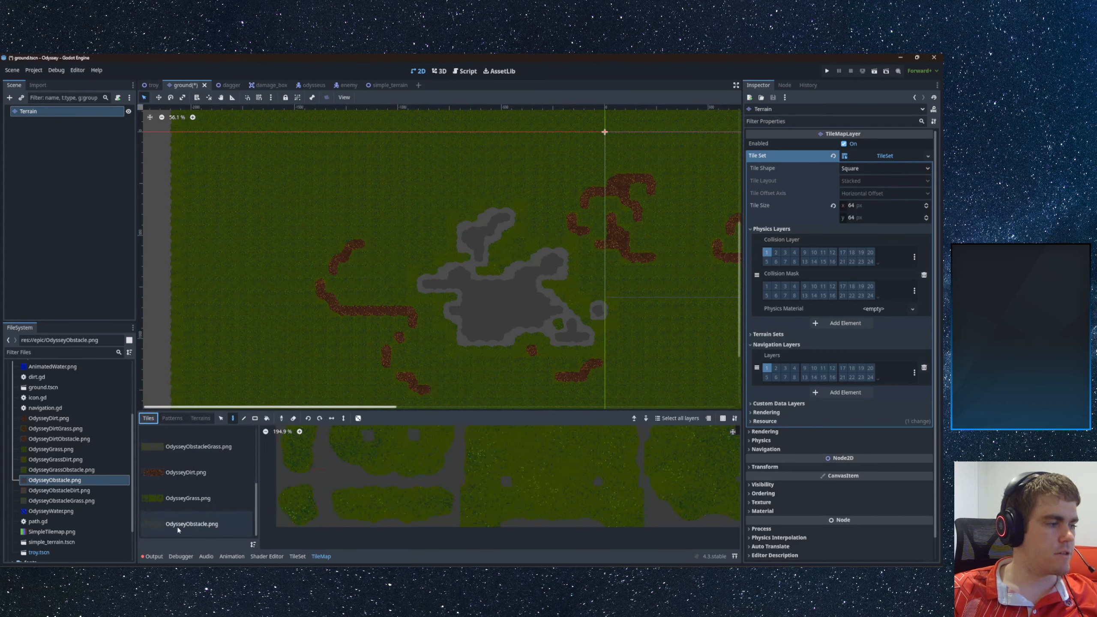
scroll(207, 489, up, 3)
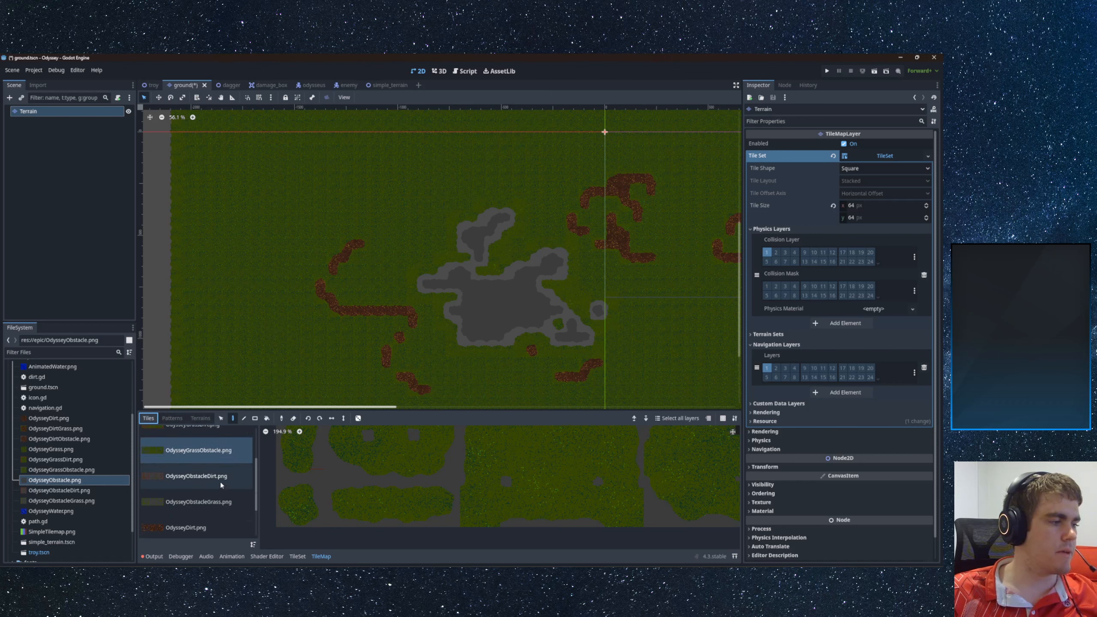
click(218, 487)
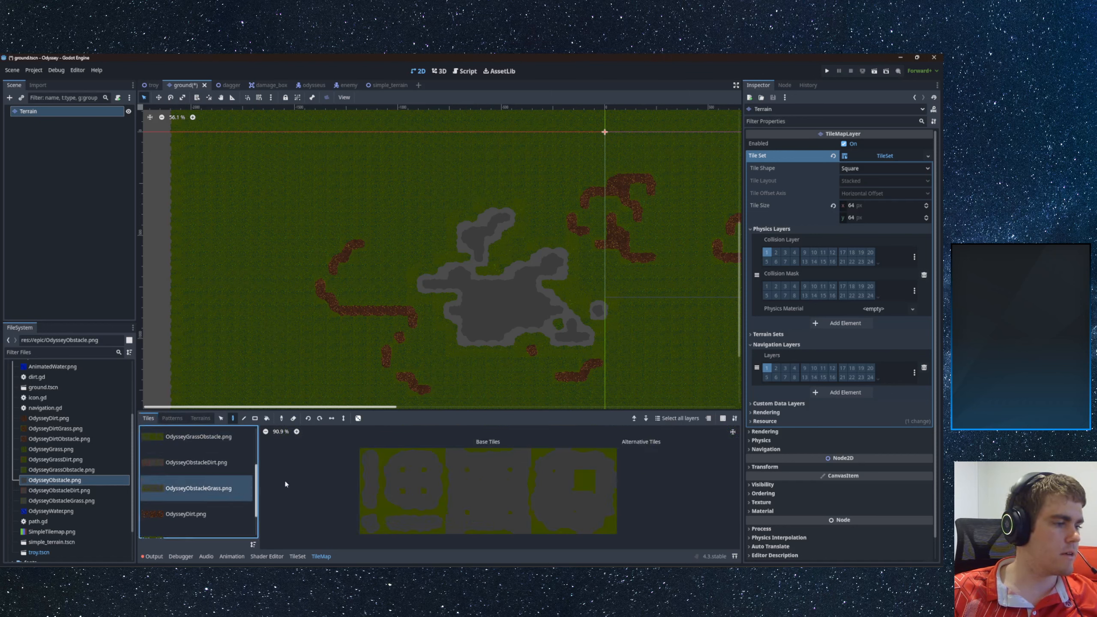
click(200, 418)
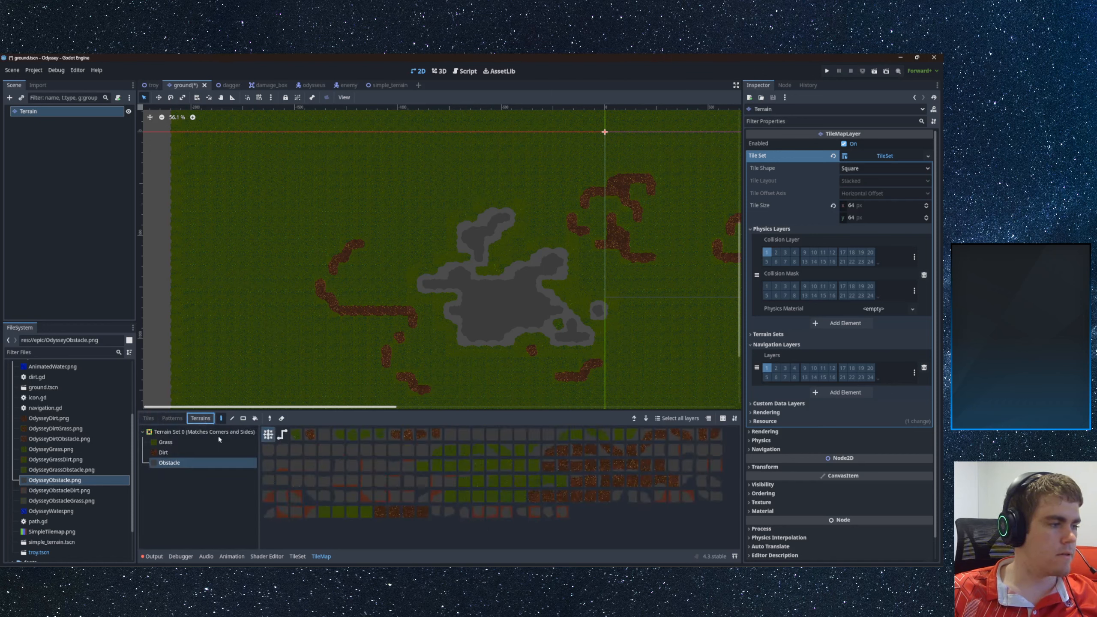
click(149, 418)
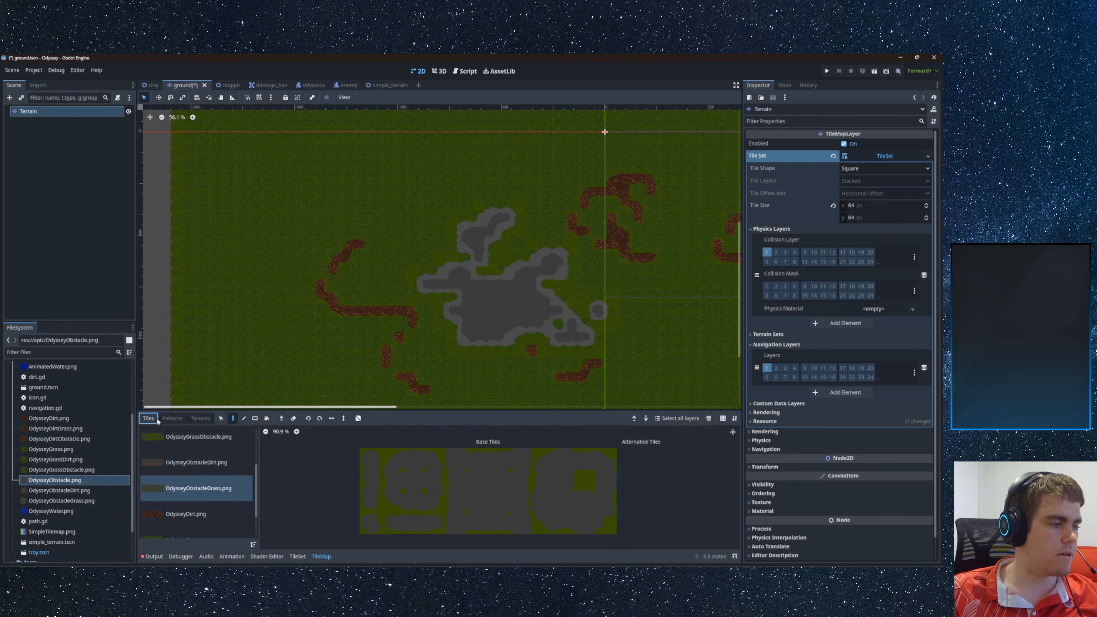
- Assign the terrain set to all tiles of the OdysseyObstacleGrass atlas in the tile set's Terrains paint property
click(297, 556)
scroll(208, 503, up, 2)
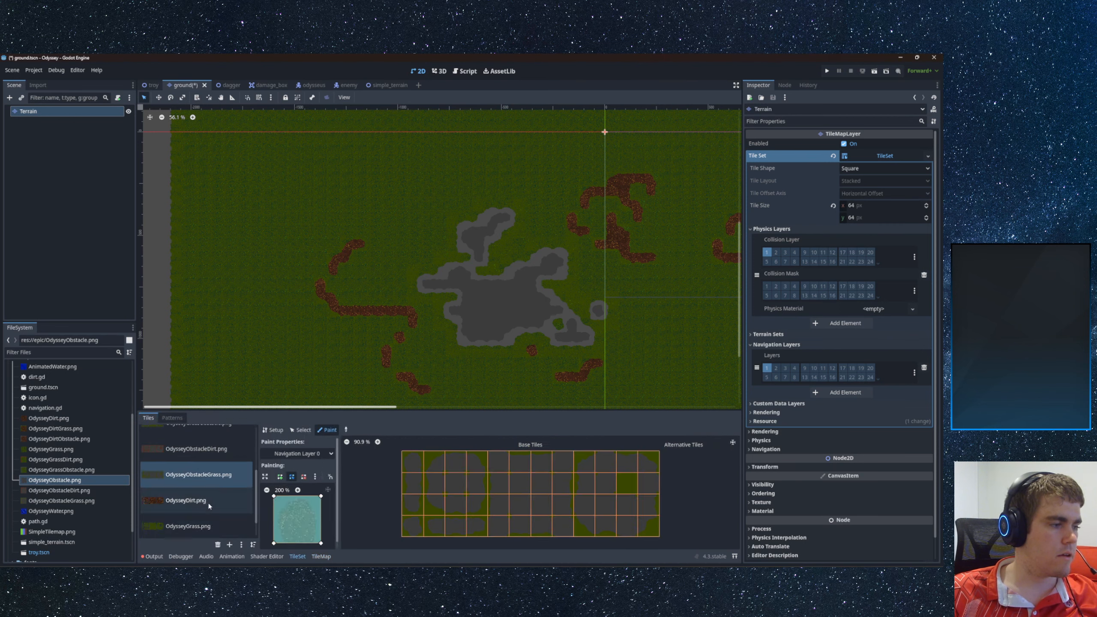
click(206, 474)
click(204, 453)
click(203, 476)
click(298, 453)
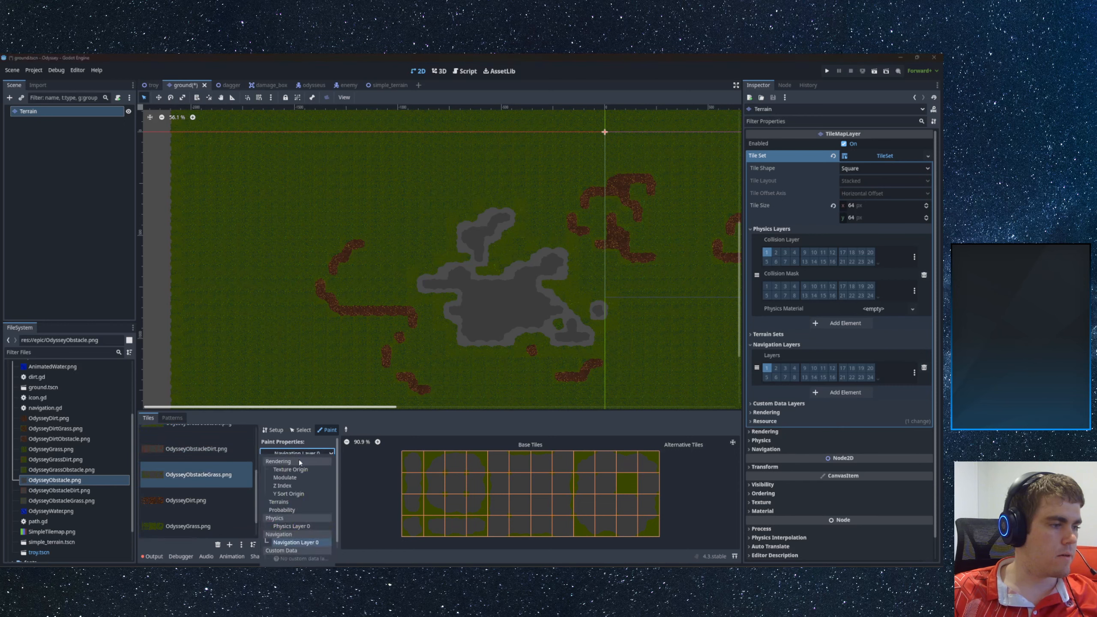
click(287, 501)
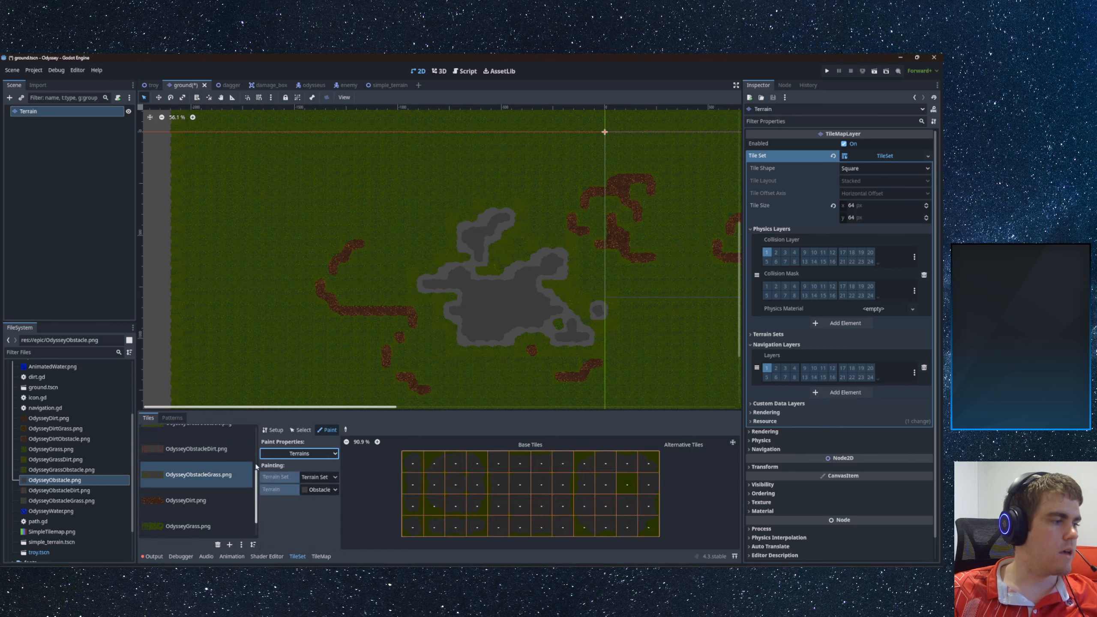
mouse_move(414, 462)
mouse_down()
mouse_move(651, 475)
mouse_move(480, 472)
mouse_move(480, 486)
mouse_move(627, 490)
mouse_move(450, 508)
mouse_move(510, 527)
mouse_move(630, 510)
mouse_up()
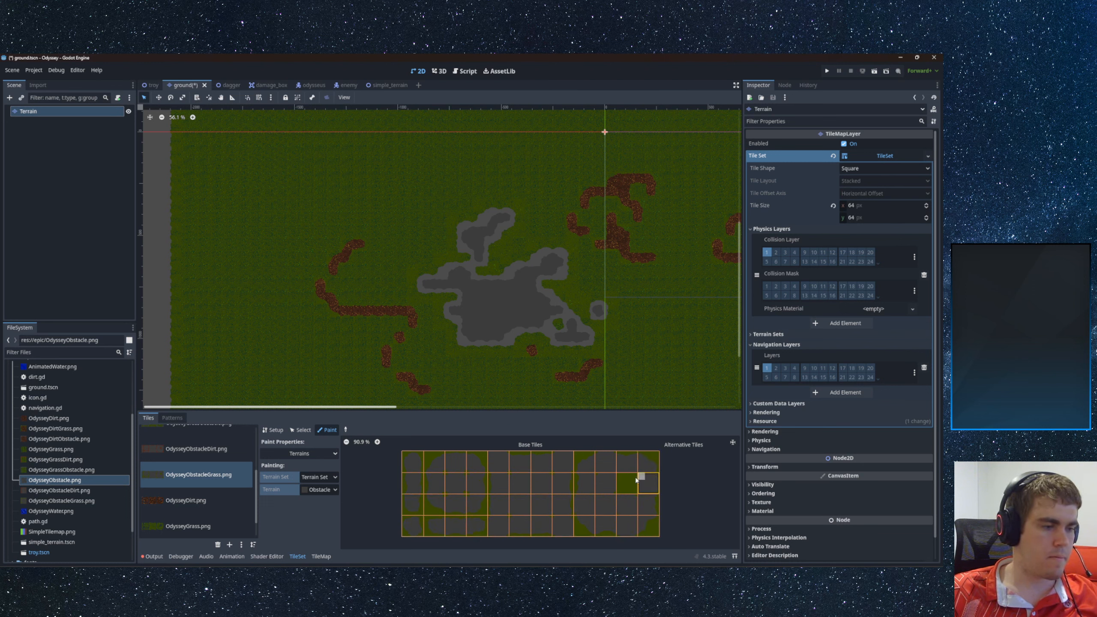
- Remove the plain grass tile in the second row, second-to-last column of the OdysseyObstacleGrass atlas and return to terrain painting
click(276, 431)
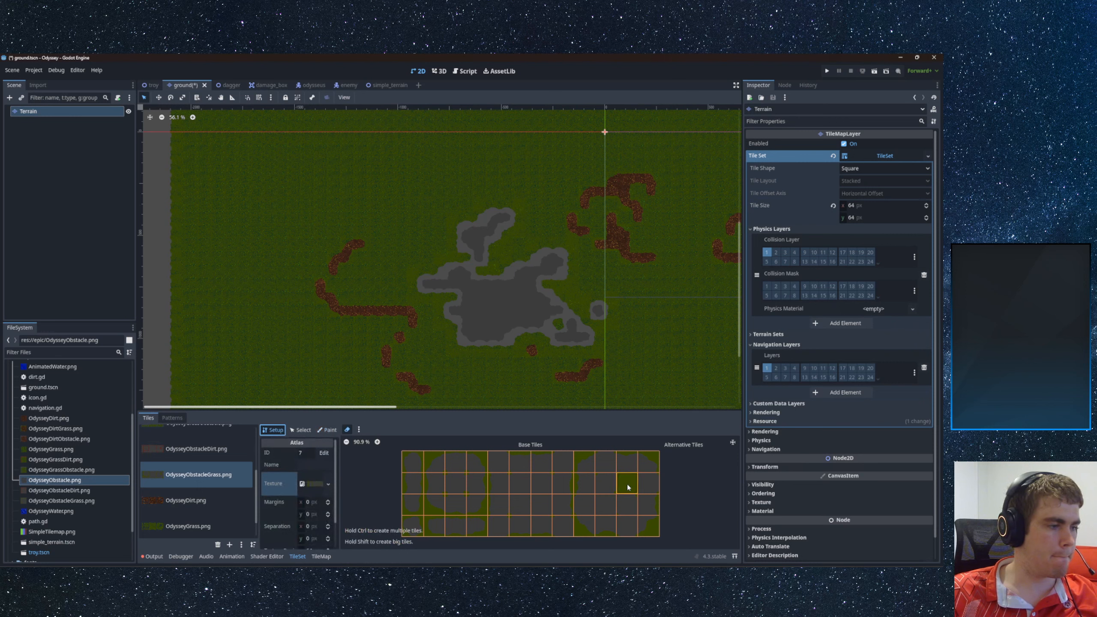
click(627, 483)
click(327, 429)
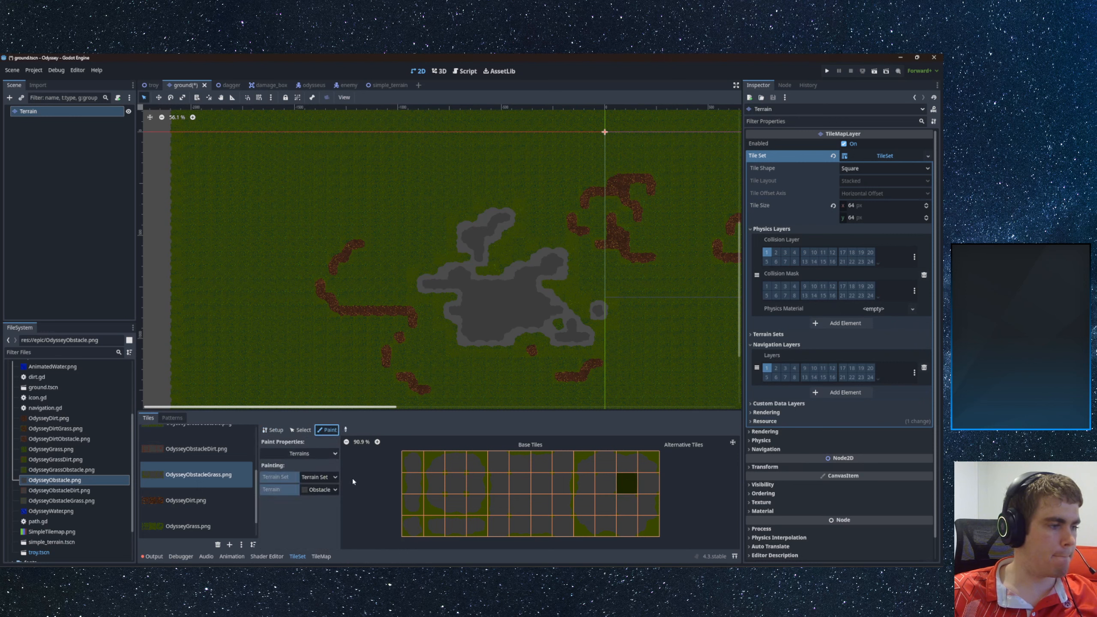
- Paint Obstacle terrain bits on the atlas's first four tile columns and around the inner border of the middle tile block
mouse_move(413, 465)
mouse_down()
mouse_move(414, 526)
mouse_move(477, 527)
mouse_move(477, 469)
mouse_move(436, 463)
mouse_move(435, 493)
mouse_move(453, 472)
mouse_move(446, 497)
mouse_move(474, 486)
mouse_up()
mouse_move(474, 485)
middle_down()
mouse_move(457, 481)
mouse_move(457, 457)
middle_up()
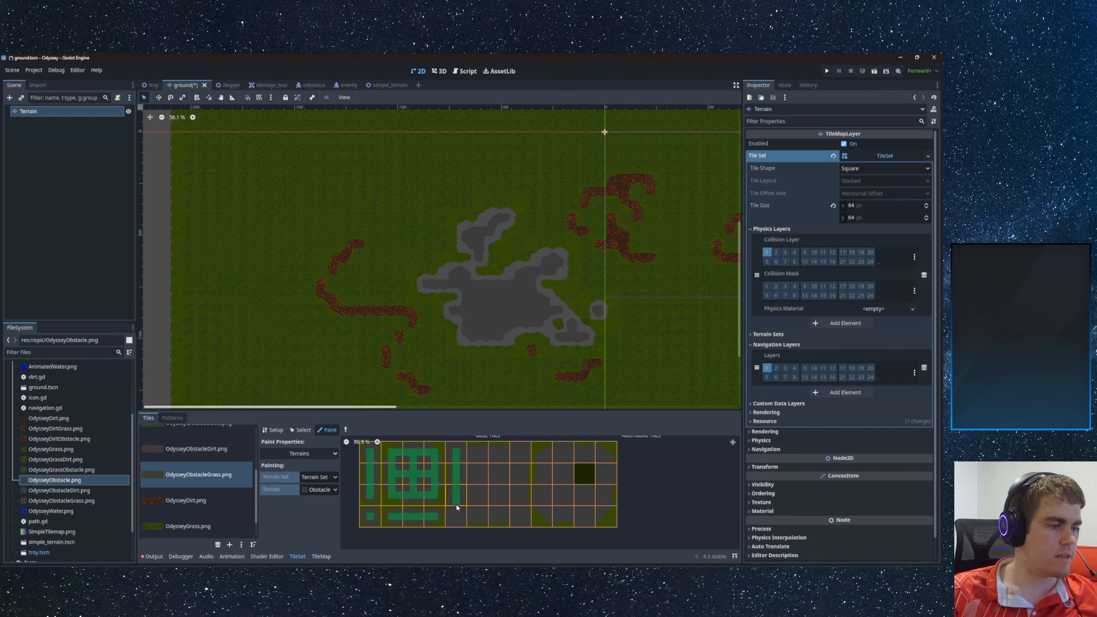
mouse_move(514, 513)
mouse_down()
mouse_move(519, 463)
mouse_move(462, 453)
mouse_up()
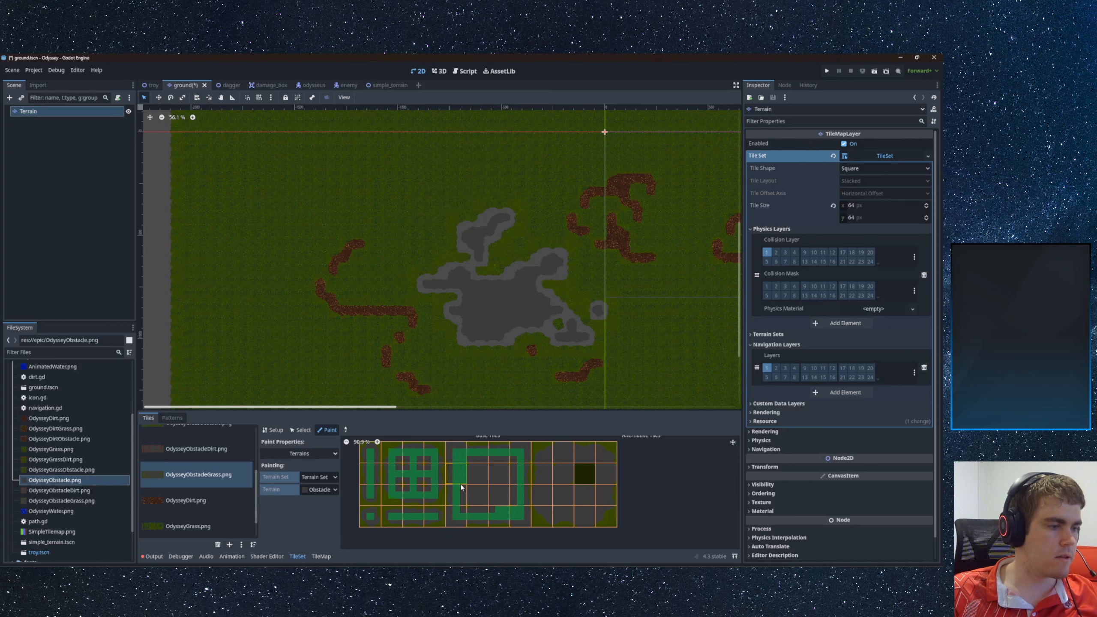
- Fill the lower part of the middle tile block with Obstacle bits, clearing the bits around its two grass corner spots
scroll(502, 511, up, 10)
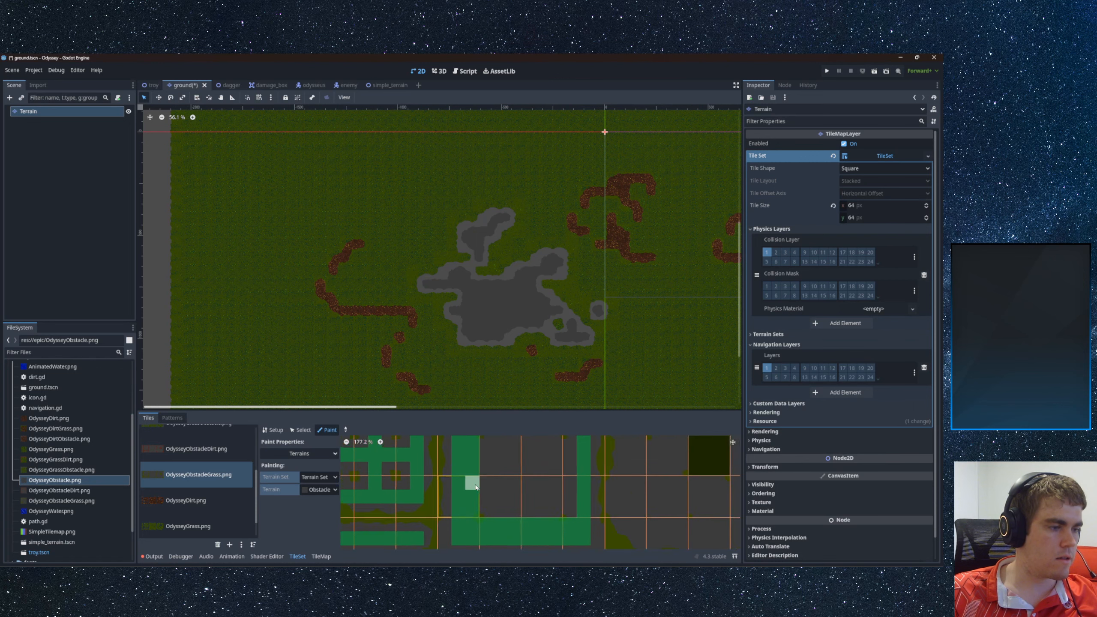
right_click(486, 530)
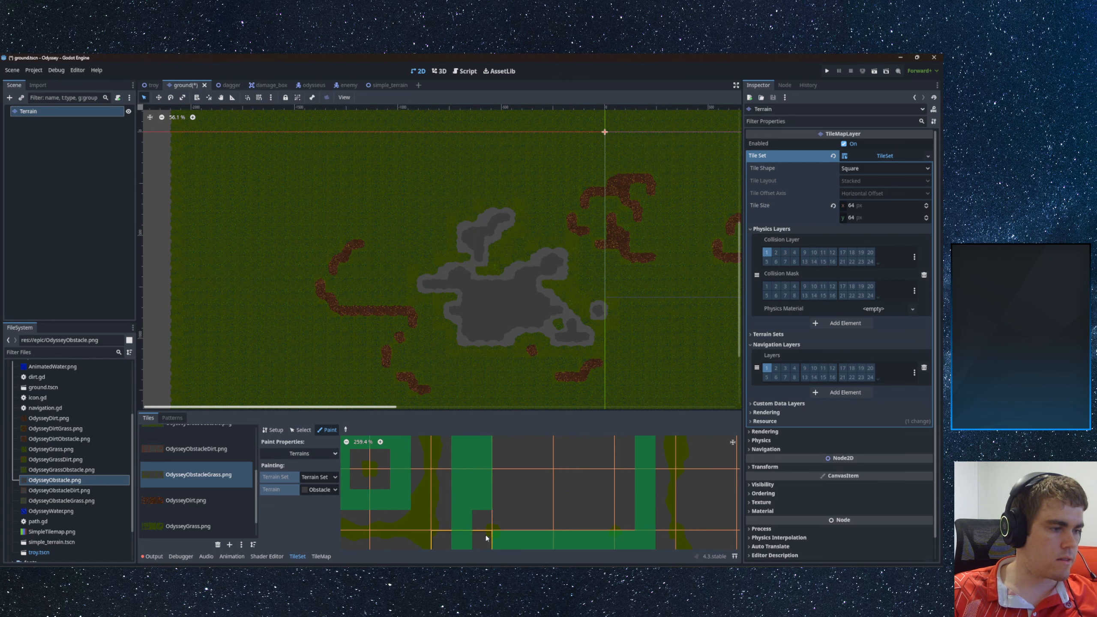
mouse_move(556, 501)
middle_down()
mouse_move(480, 470)
mouse_move(506, 512)
middle_up()
right_click(532, 507)
right_click(548, 508)
click(507, 515)
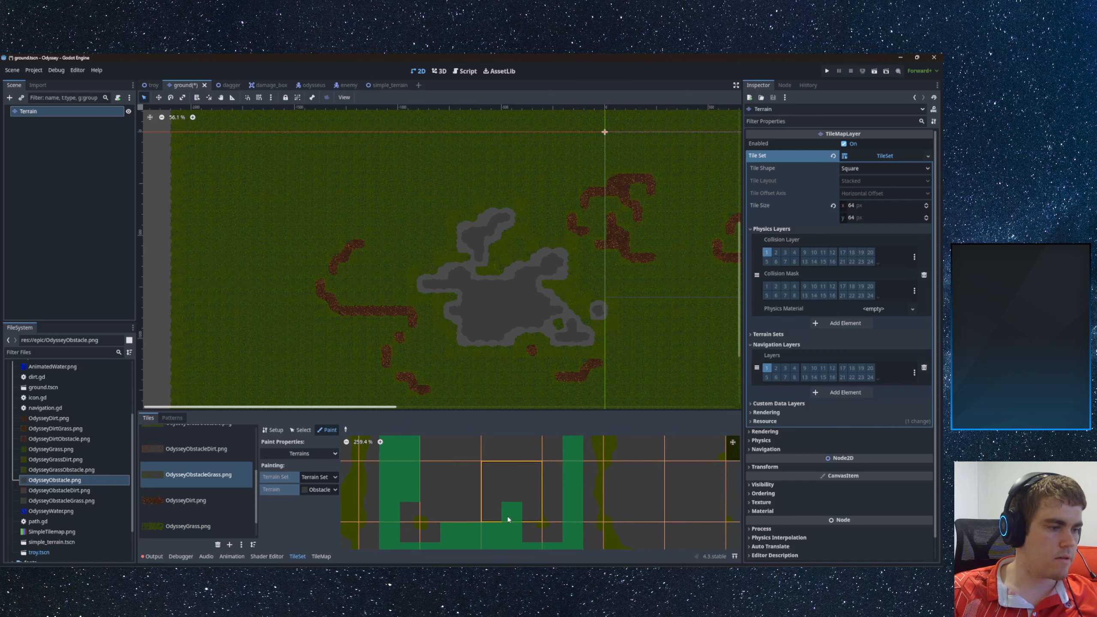
mouse_move(430, 472)
mouse_down()
mouse_move(552, 473)
mouse_move(426, 489)
mouse_move(450, 520)
mouse_move(491, 512)
mouse_up()
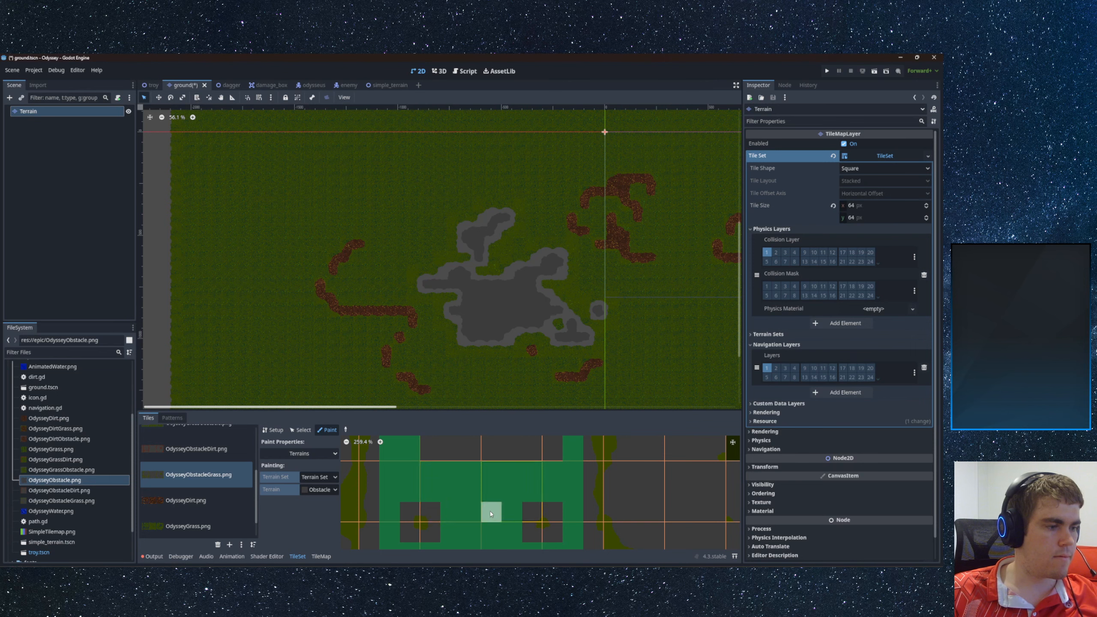
- Finish the upper part of the middle tile block with Obstacle bits, leaving its grass corner spots clear
scroll(484, 497, down, 5)
middle_drag(487, 481, 483, 531)
mouse_move(459, 519)
mouse_down()
mouse_move(458, 484)
mouse_move(469, 517)
mouse_move(486, 488)
mouse_move(467, 517)
mouse_up()
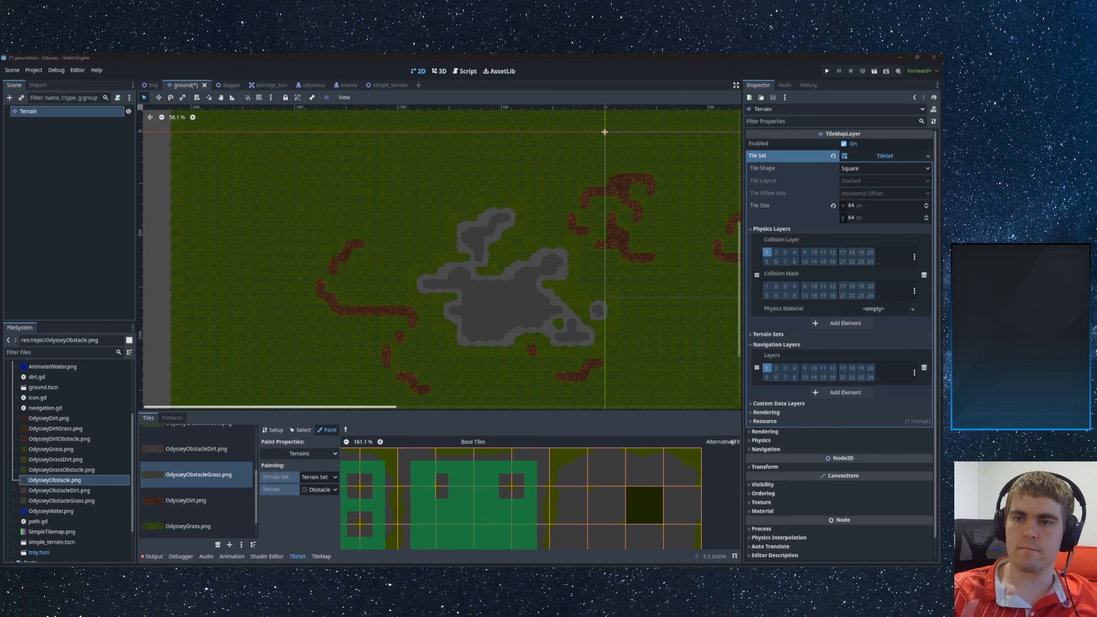
middle_drag(555, 498, 541, 465)
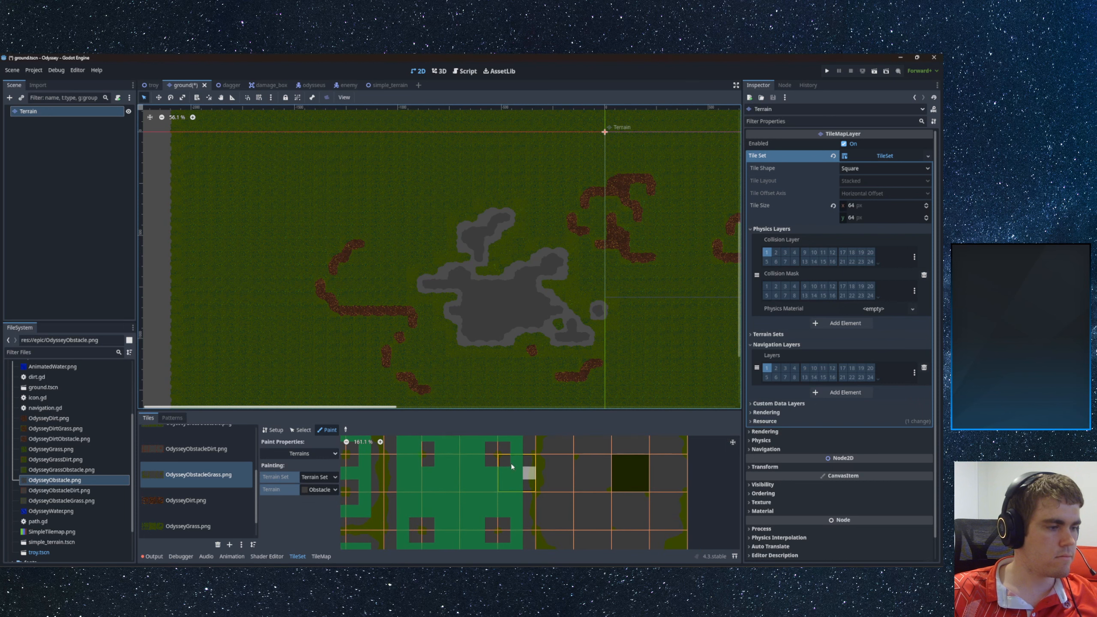
right_drag(418, 453, 415, 460)
- Paint a ring of Obstacle terrain bits around the inner border of the last four-column tile block
scroll(514, 479, down, 2)
mouse_move(572, 477)
middle_down()
mouse_move(458, 492)
mouse_move(450, 483)
middle_up()
scroll(451, 485, down, 1)
drag(418, 465, 498, 466)
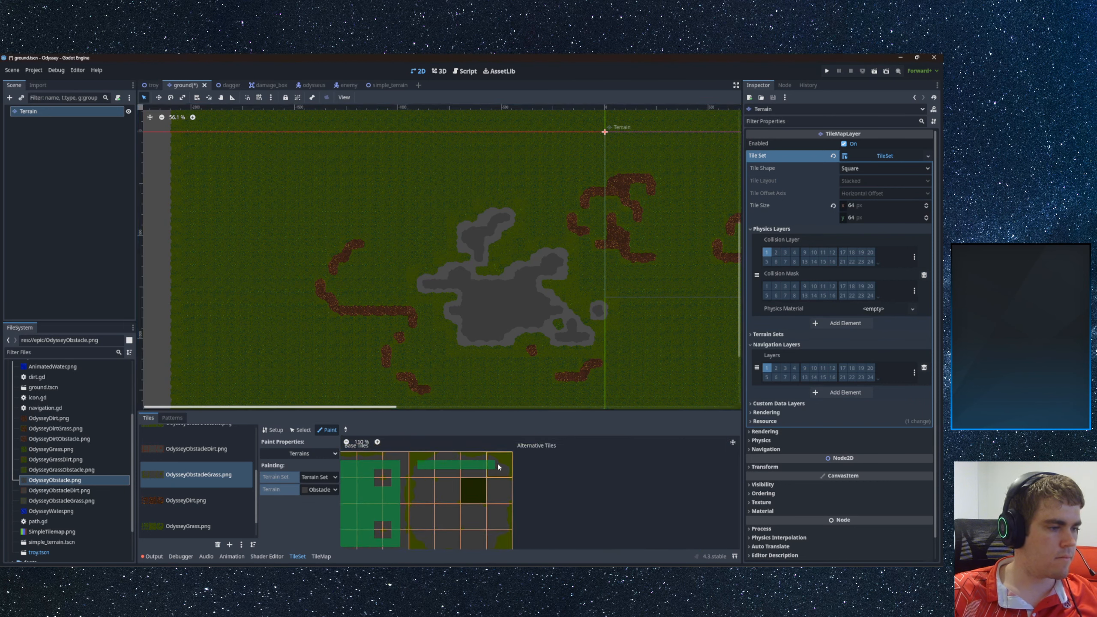
drag(501, 538, 422, 545)
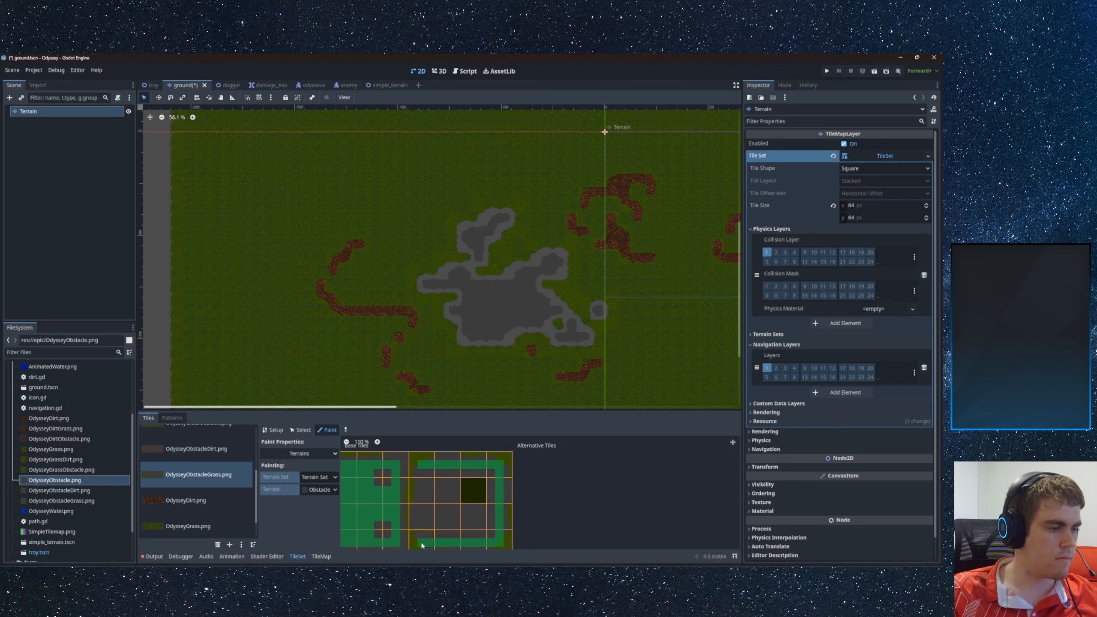
right_click(414, 508)
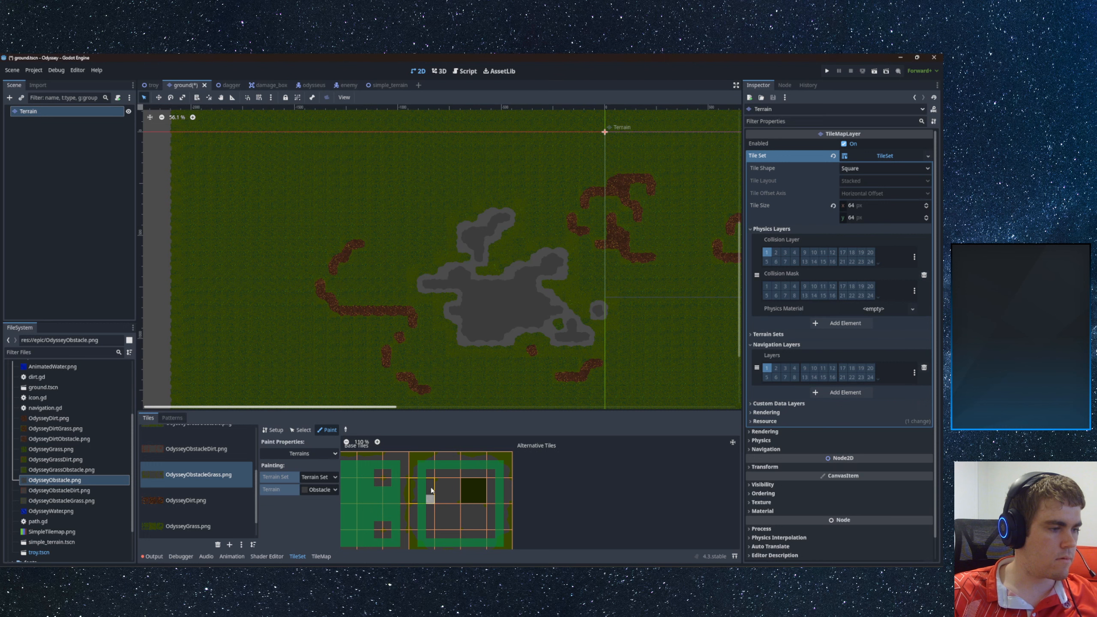
- Fill the interior of the last tile block with Obstacle bits, clearing the bits where the tiles show grass corners
mouse_move(431, 472)
mouse_down()
mouse_move(432, 529)
mouse_move(486, 537)
mouse_move(495, 473)
mouse_move(440, 472)
mouse_move(438, 497)
mouse_move(456, 497)
mouse_move(447, 487)
mouse_up()
scroll(446, 485, up, 11)
scroll(512, 504, up, 3)
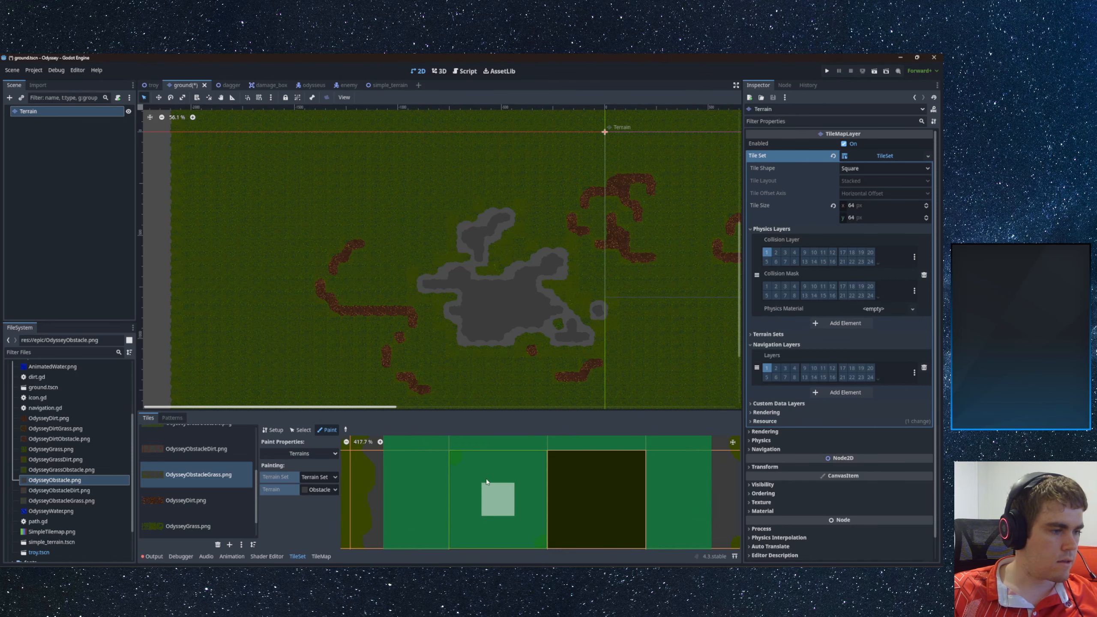
right_click(470, 471)
middle_drag(495, 498, 443, 450)
right_click(475, 483)
middle_drag(439, 509, 449, 461)
scroll(449, 462, down, 7)
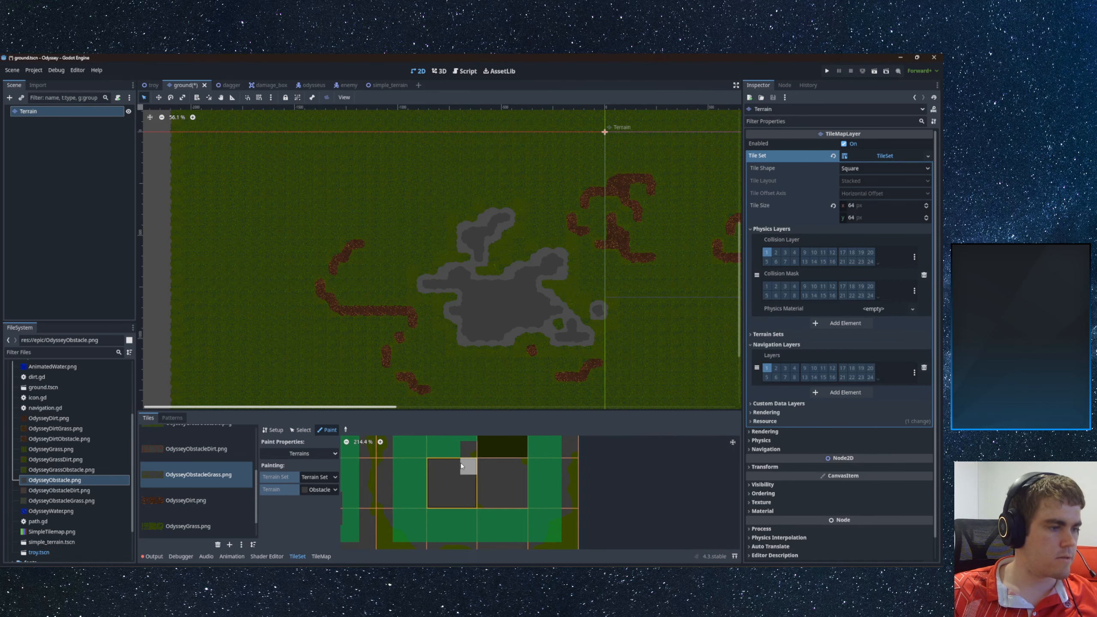
mouse_move(435, 467)
mouse_down()
mouse_move(479, 484)
mouse_move(462, 503)
mouse_move(502, 467)
mouse_up()
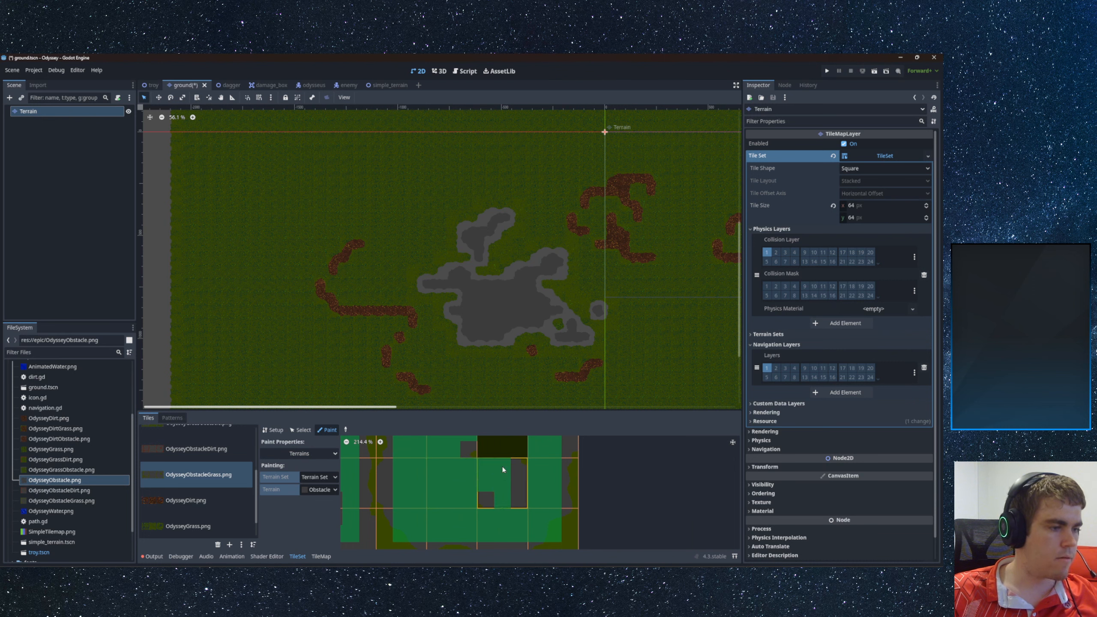
- Add the missing Obstacle bits on the outer edges of the middle and last tile blocks where the rock reaches the tile border
scroll(505, 494, down, 6)
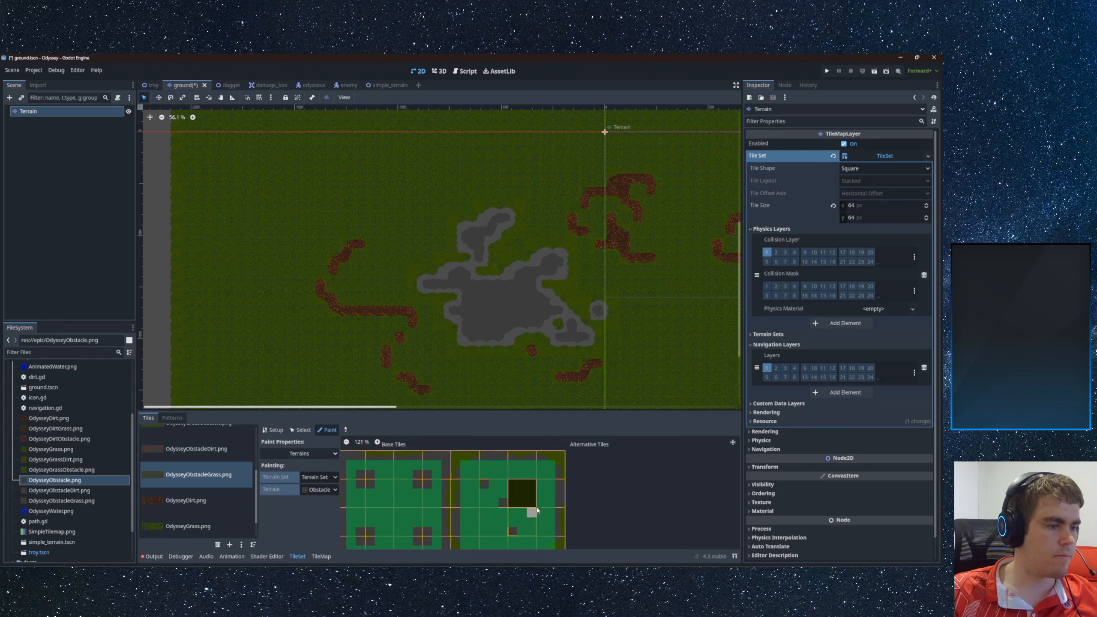
click(492, 457)
mouse_move(487, 498)
middle_down()
mouse_move(496, 455)
mouse_move(506, 519)
mouse_move(470, 519)
mouse_move(537, 489)
mouse_move(619, 502)
mouse_move(596, 508)
middle_up()
click(465, 479)
click(533, 519)
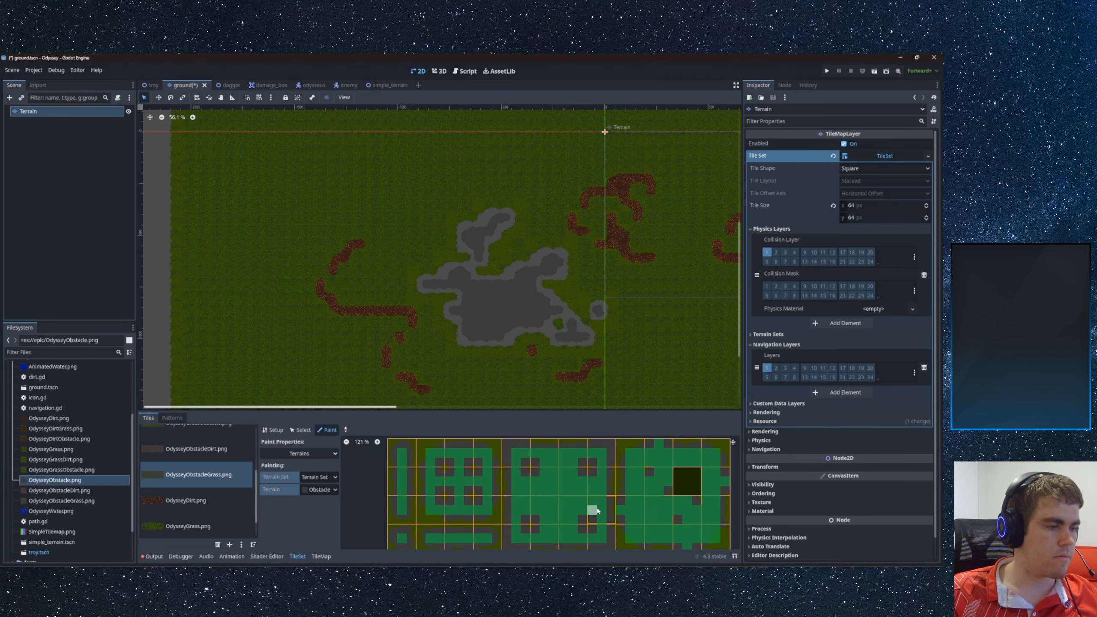
drag(525, 446, 520, 447)
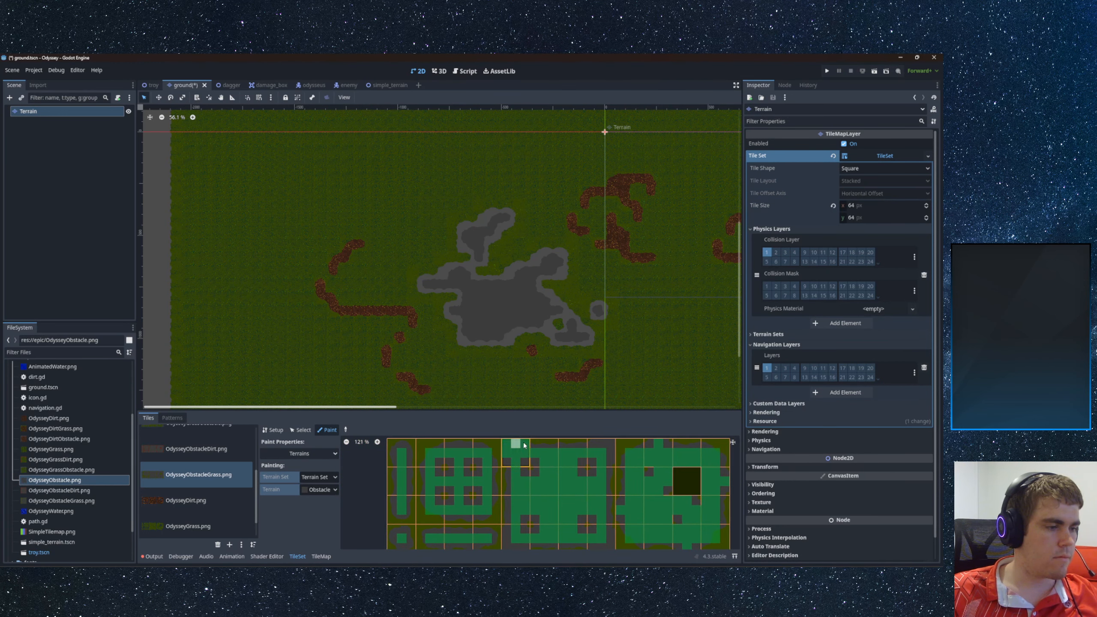
scroll(583, 458, down, 3)
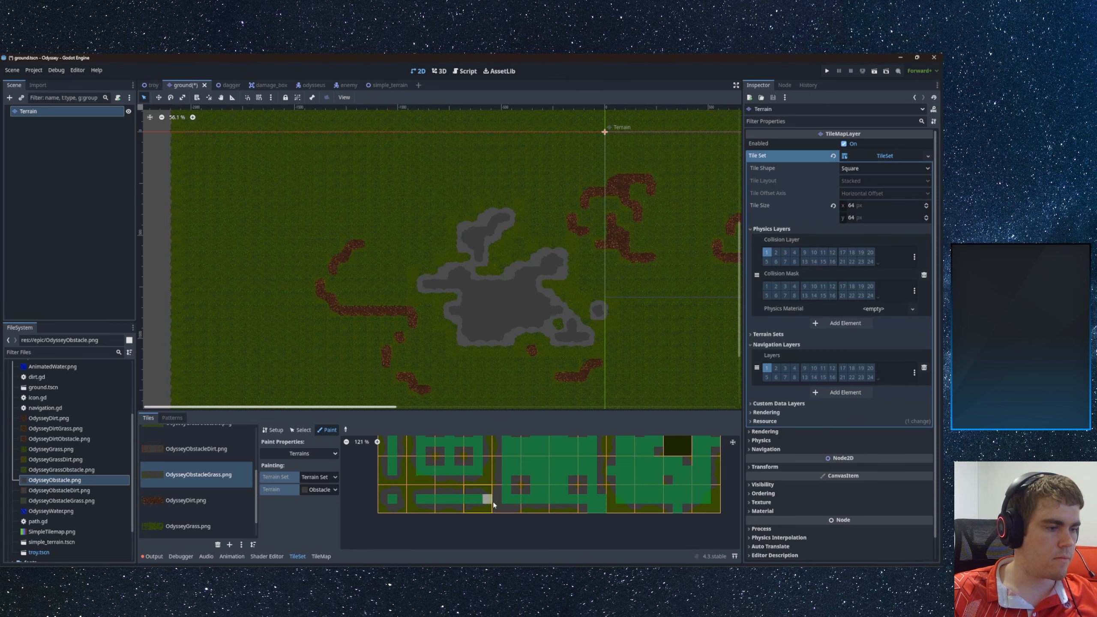
drag(496, 499, 497, 507)
ctrl+scroll(505, 501, down, 2)
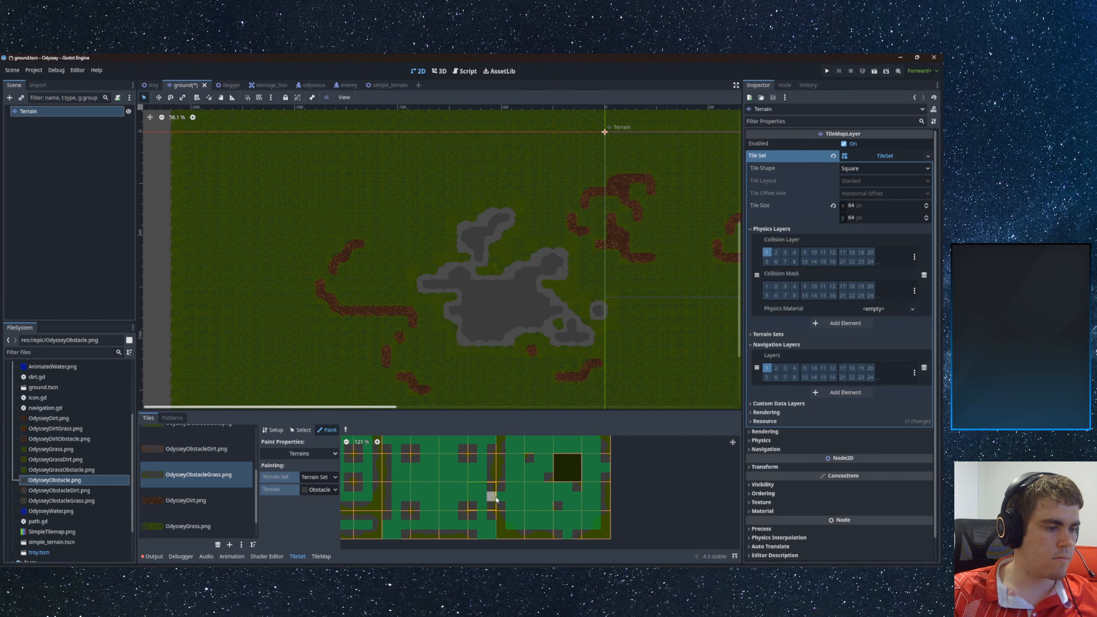
middle_drag(560, 509, 578, 489)
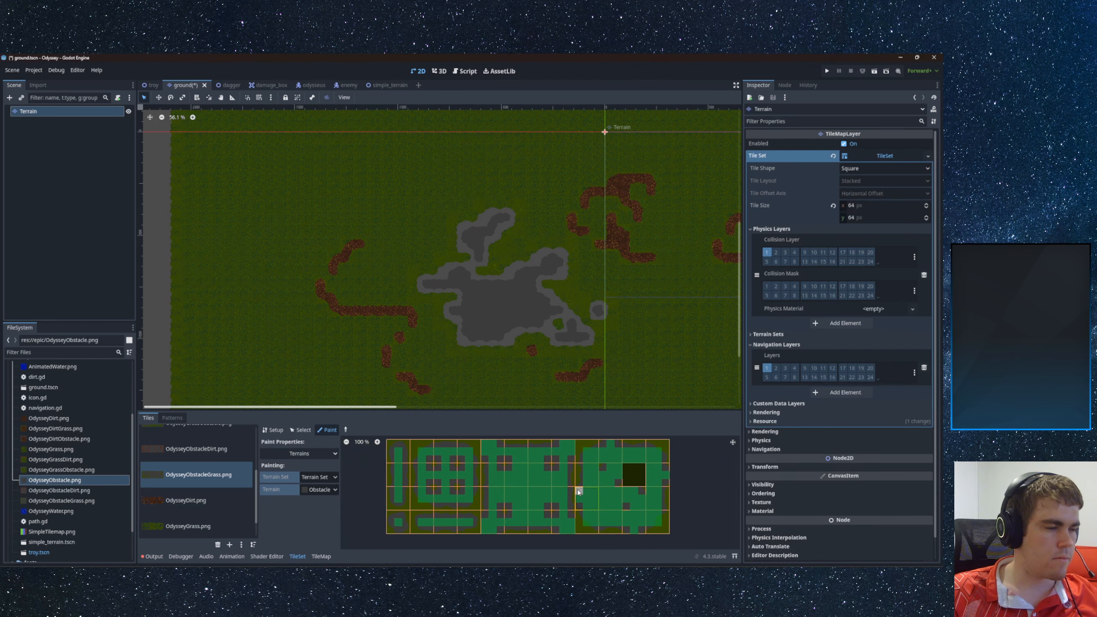
- Paint Grass terrain bits around the borders of the tiles in the first four-column block of OdysseyObstacleGrass
click(319, 489)
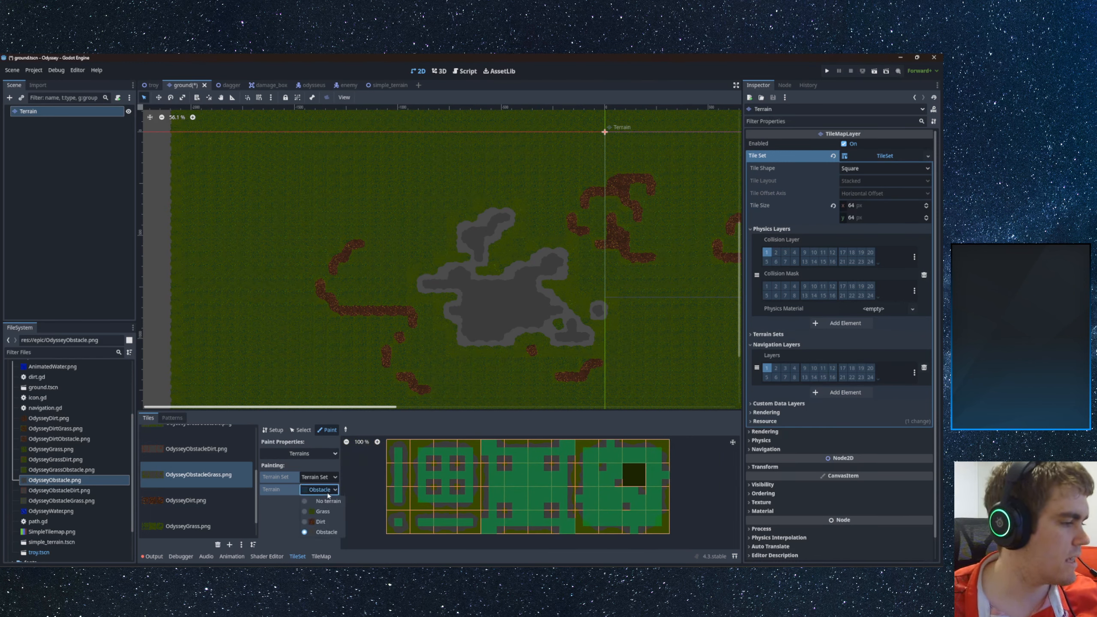
click(329, 514)
mouse_move(390, 445)
mouse_down()
mouse_move(390, 530)
mouse_move(406, 447)
mouse_move(408, 529)
mouse_move(476, 527)
mouse_move(413, 518)
mouse_move(413, 458)
mouse_up()
click(390, 483)
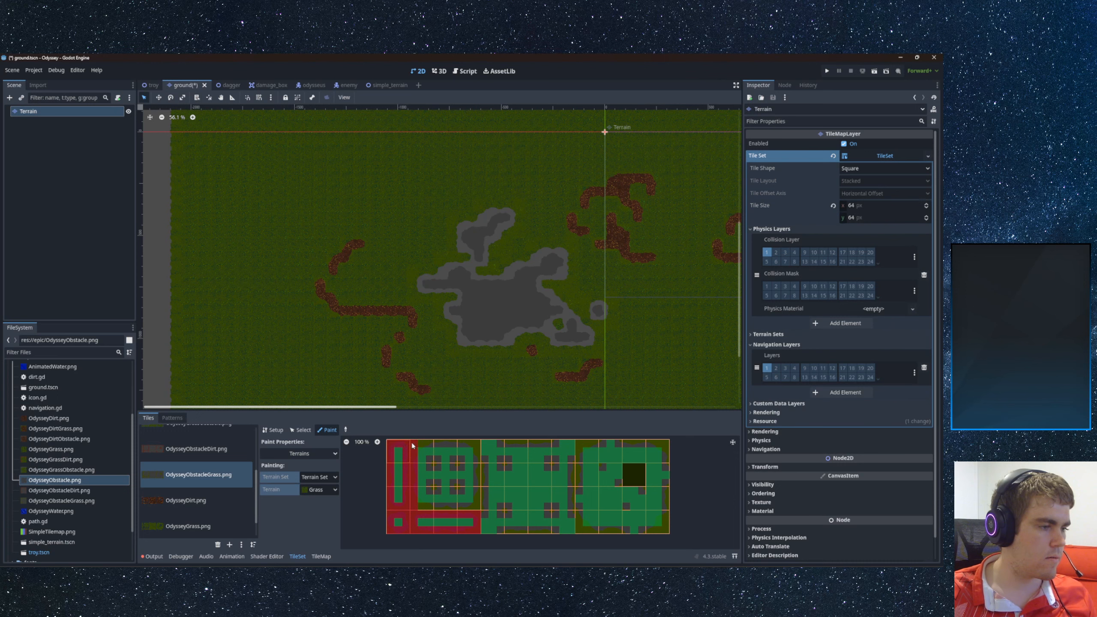
drag(480, 462, 479, 495)
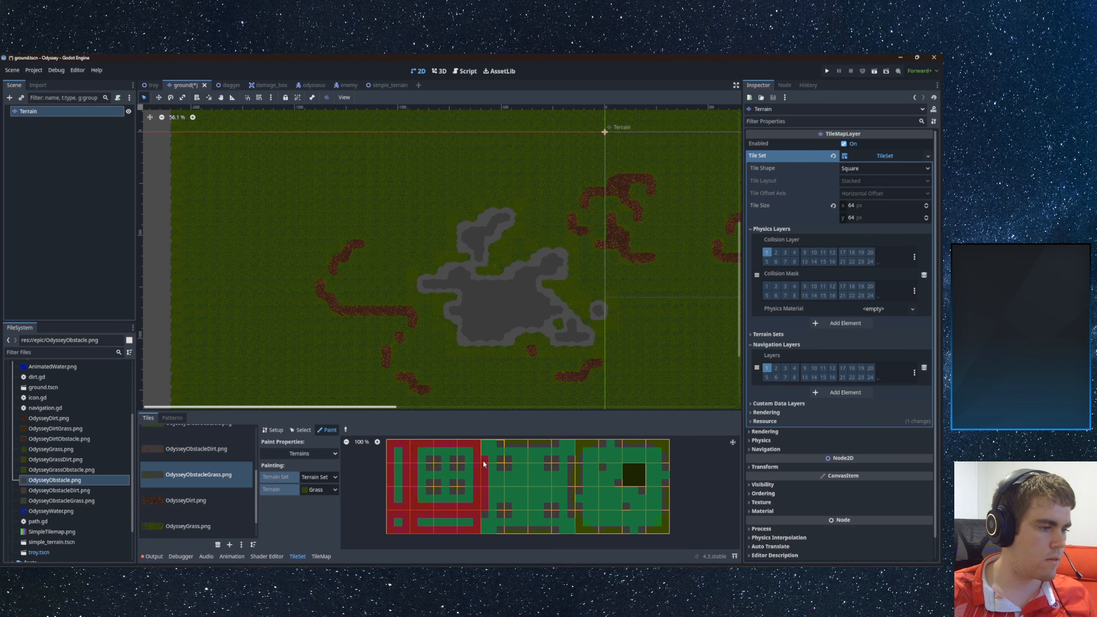
- Fill the four empty corner spots inside the first tile block with Grass bits
click(457, 485)
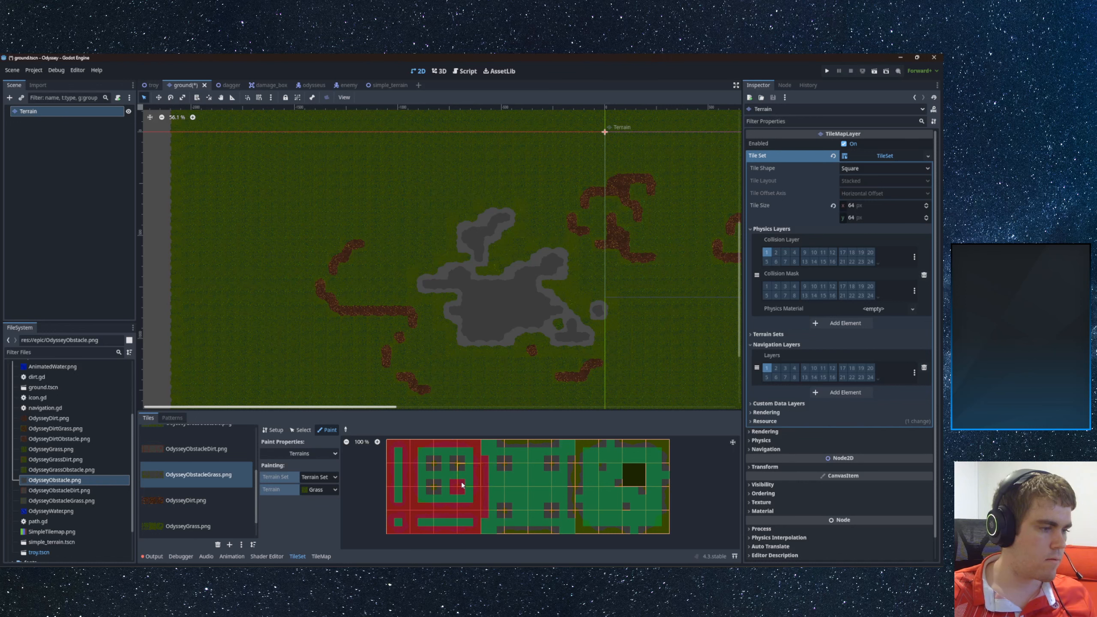
click(432, 491)
click(437, 483)
click(436, 462)
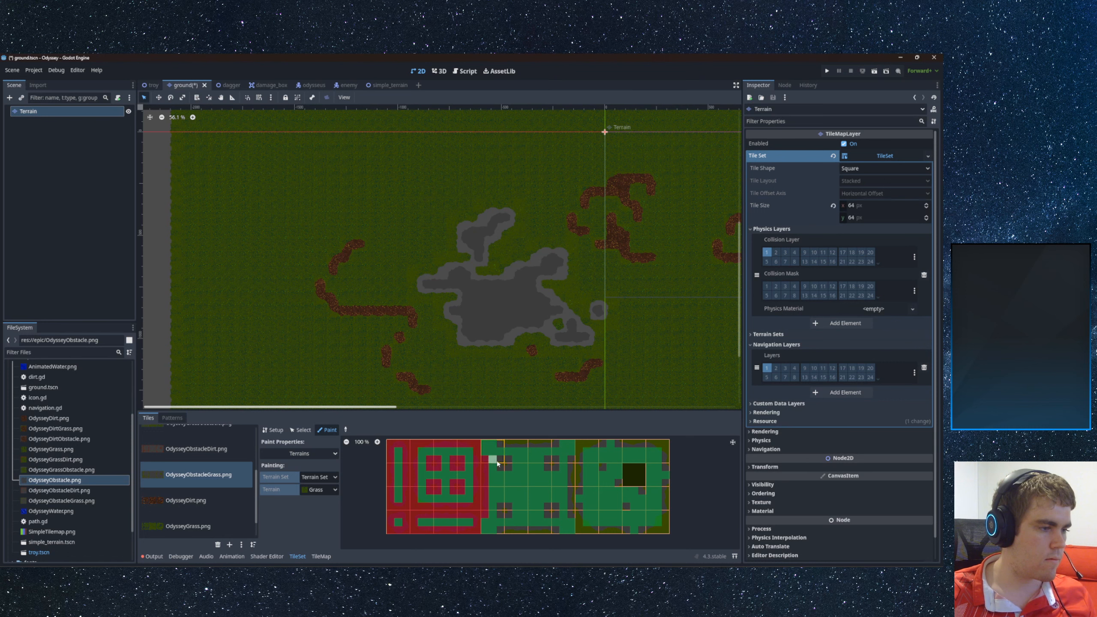
- Paint Grass bits on the middle block's four inner corner spots and the empty spots along its upper and lower edges
click(509, 461)
click(502, 513)
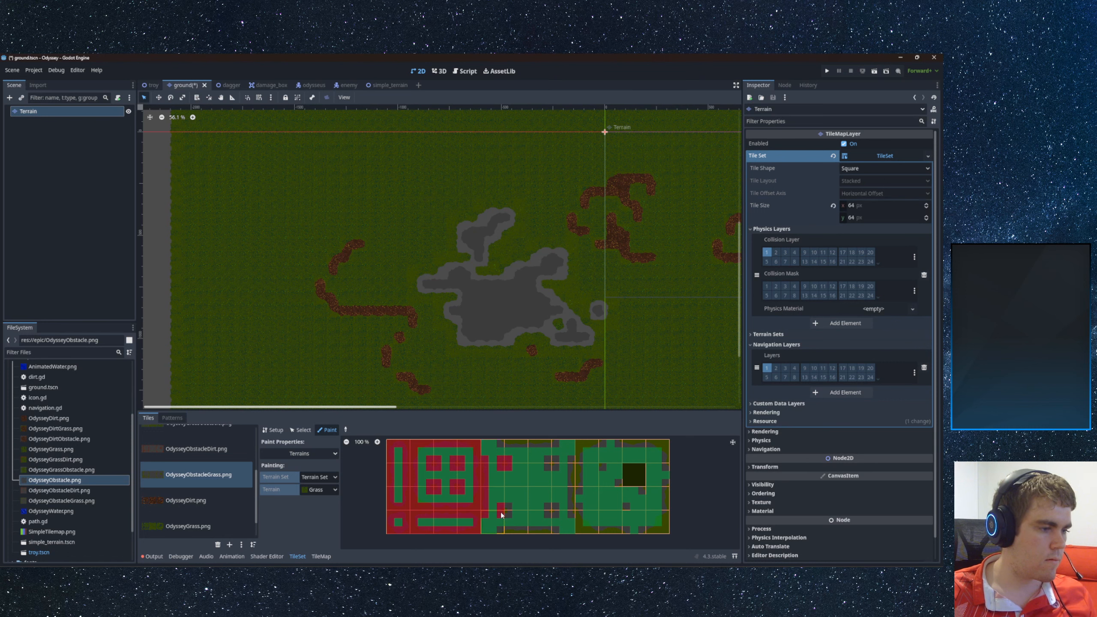
click(552, 511)
click(553, 462)
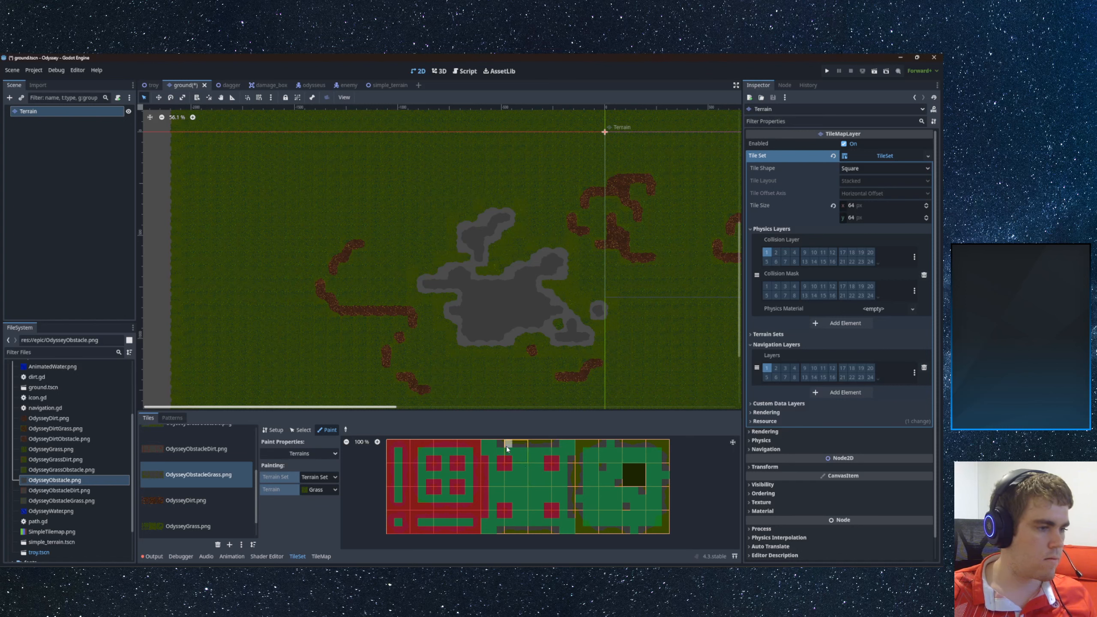
drag(516, 445, 551, 444)
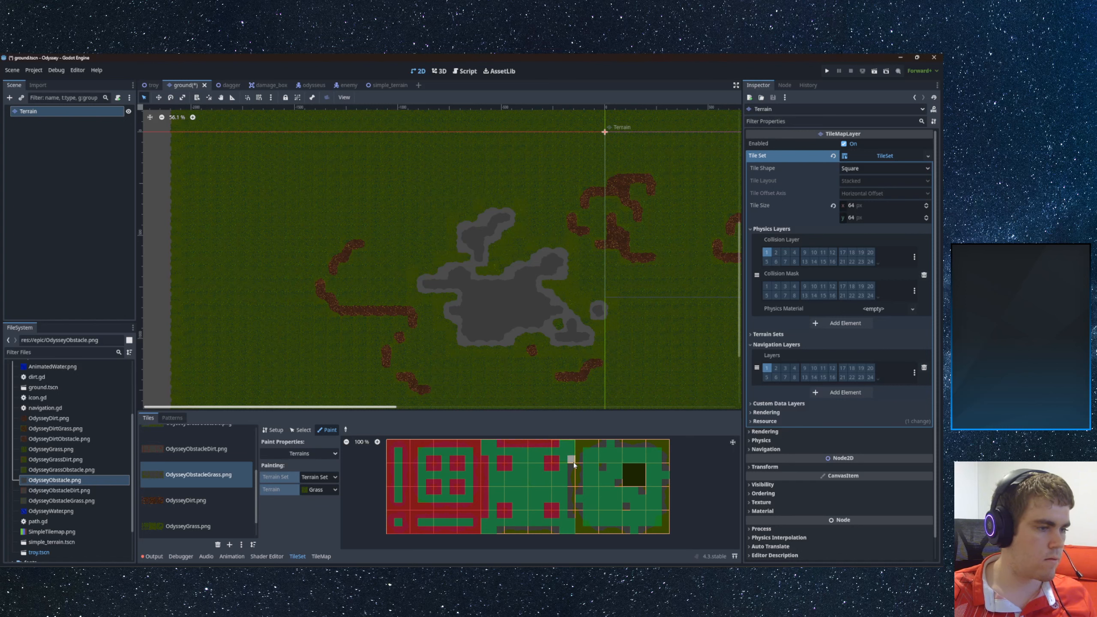
mouse_move(540, 532)
mouse_down()
mouse_move(557, 531)
mouse_move(507, 532)
mouse_up()
- Fill the remaining empty bits of the last tile block with Grass, around its outer border and at its inner corner spots
mouse_move(579, 524)
mouse_down()
mouse_move(664, 530)
mouse_move(669, 468)
mouse_up()
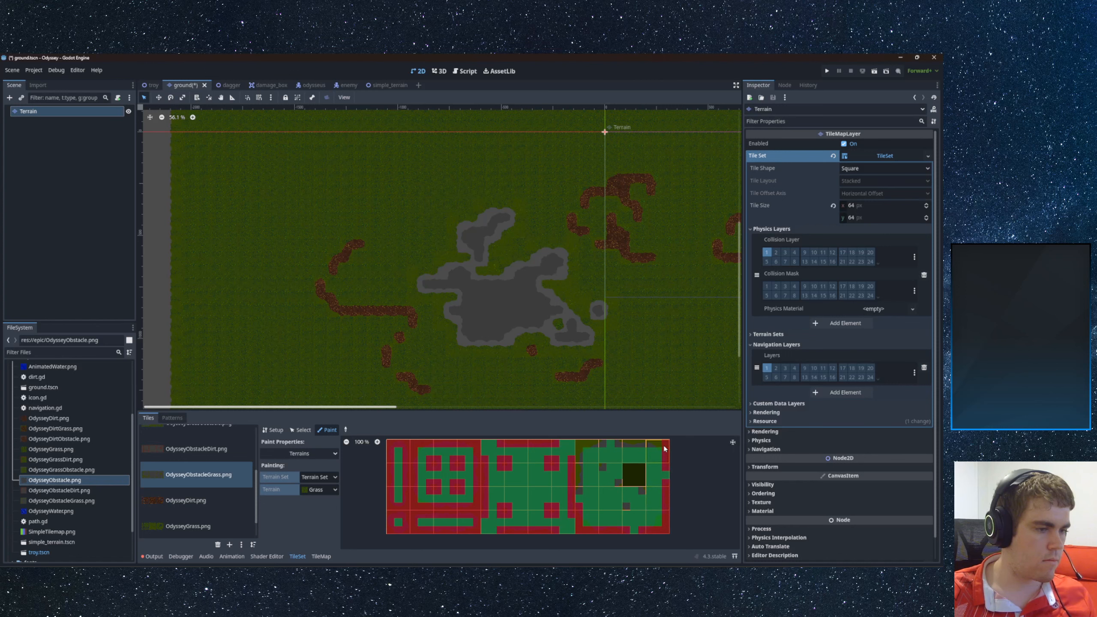
drag(600, 443, 583, 445)
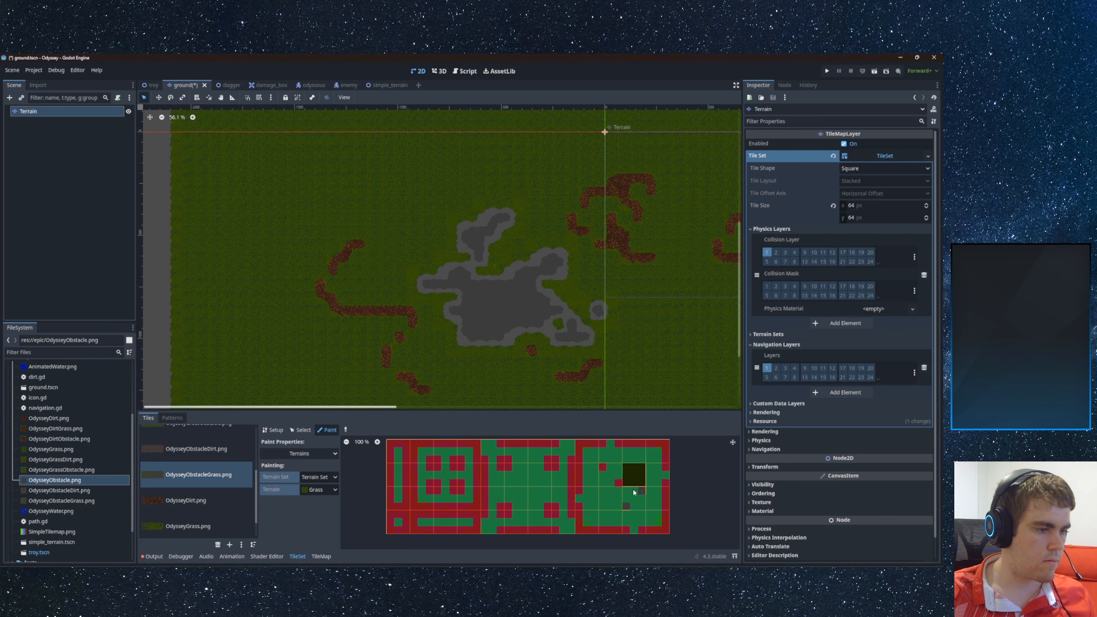
scroll(481, 482, down, 3)
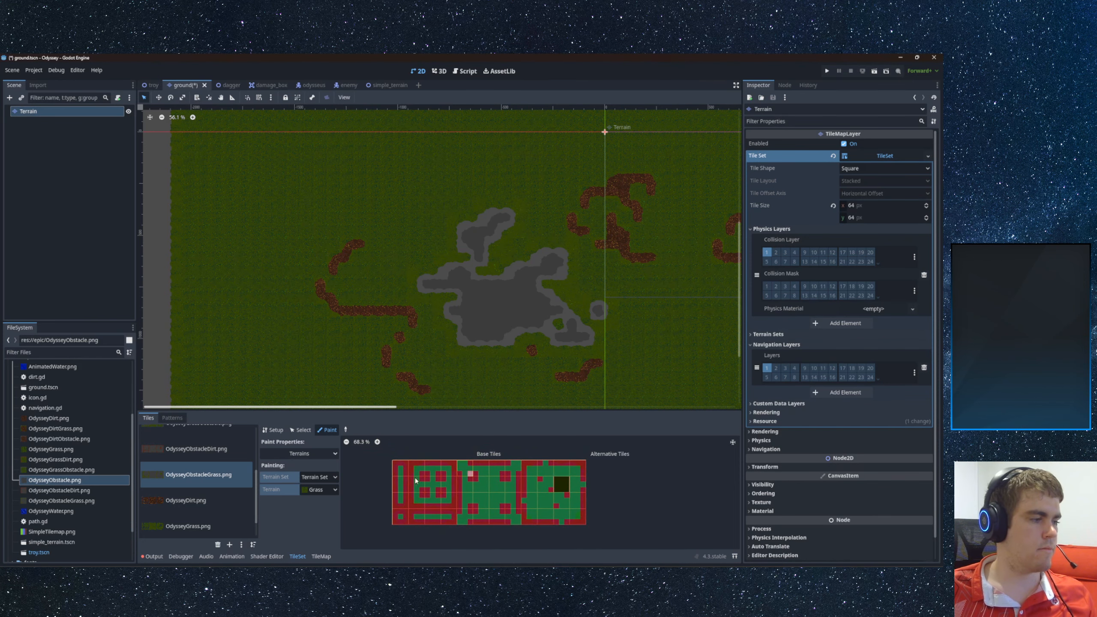
- Check the terrain bits painted on the other tile atlases, from OdysseyObstacleDirt and the plain tiles through to DirtGrass
click(205, 456)
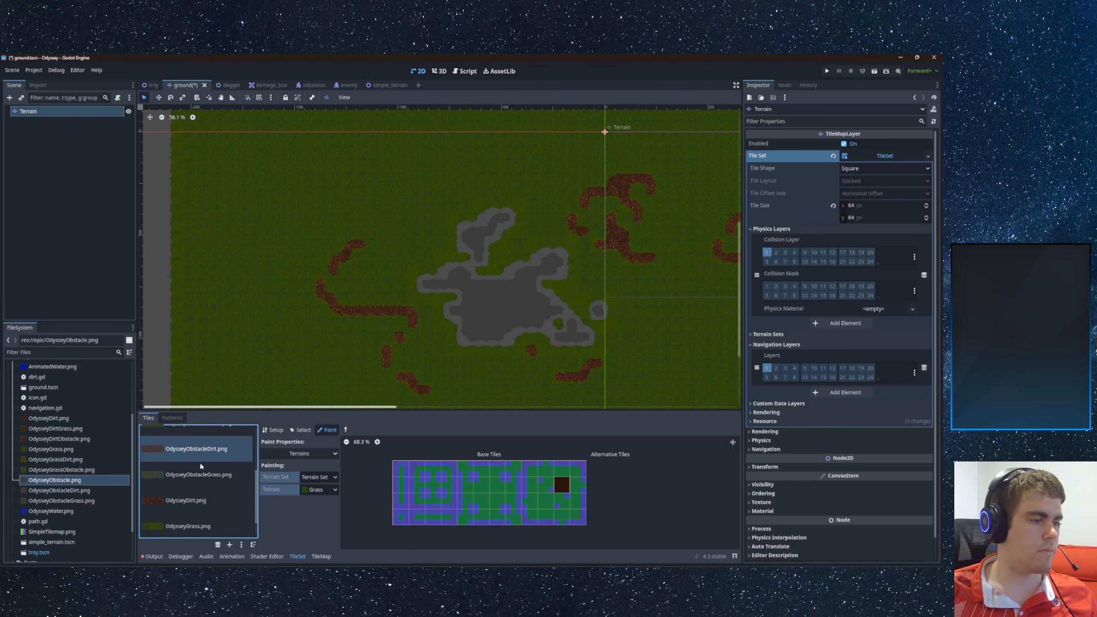
click(202, 503)
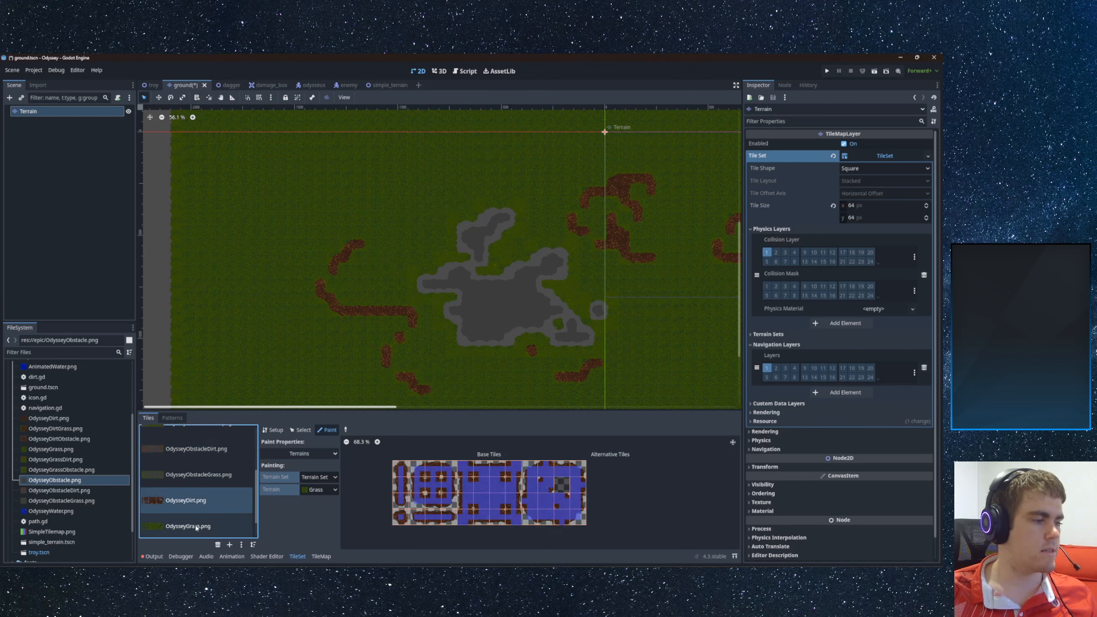
click(194, 525)
scroll(191, 522, down, 1)
click(191, 521)
scroll(192, 518, up, 4)
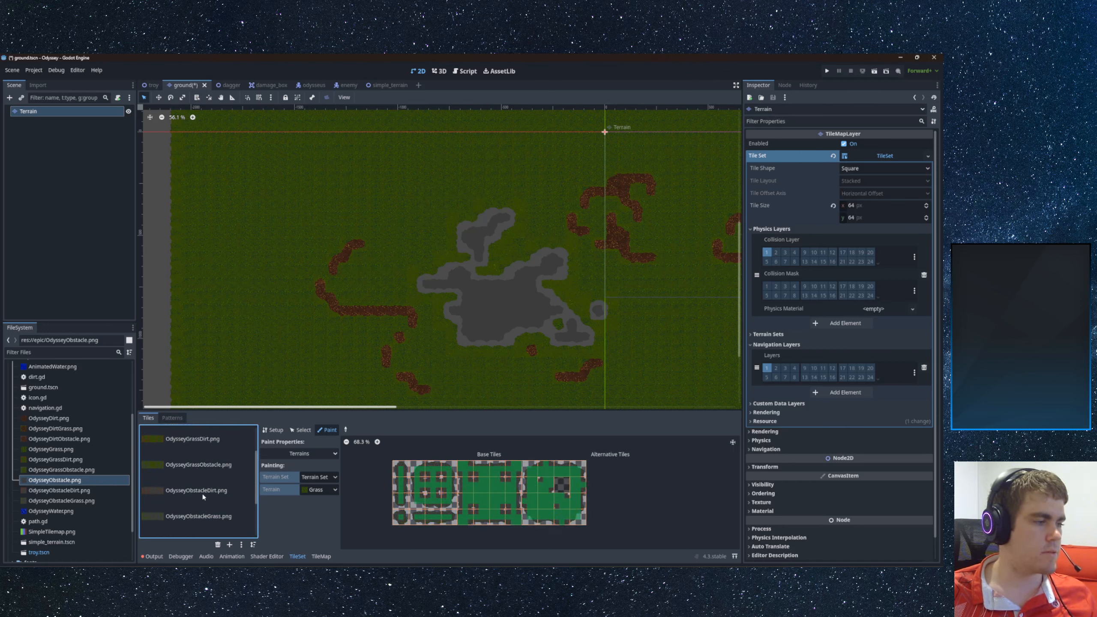
click(206, 478)
scroll(206, 478, up, 1)
click(206, 479)
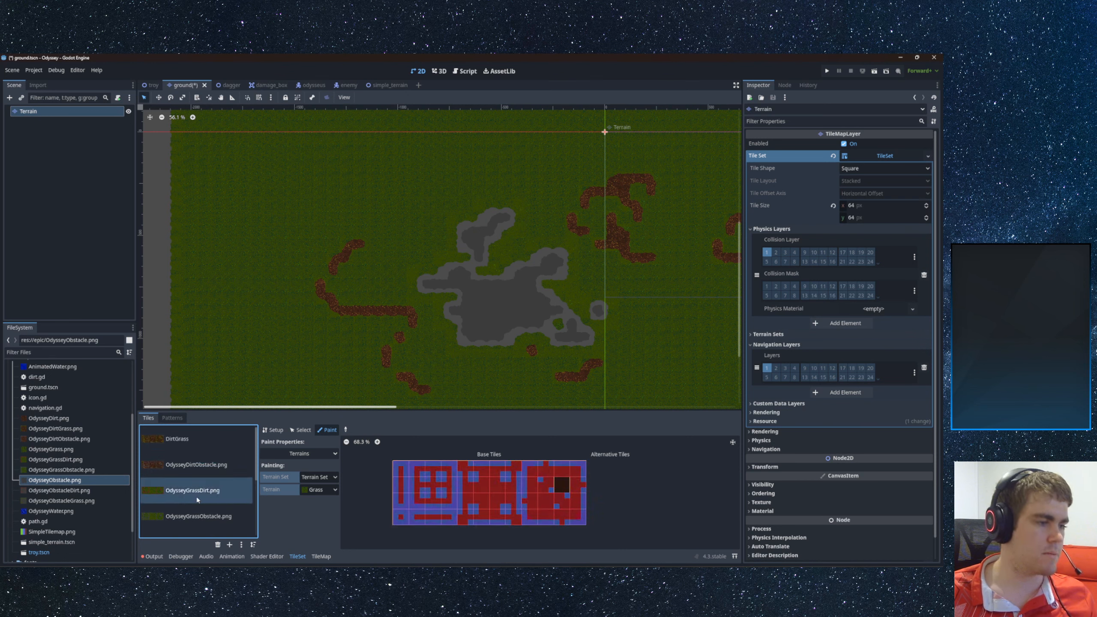
click(198, 469)
click(199, 439)
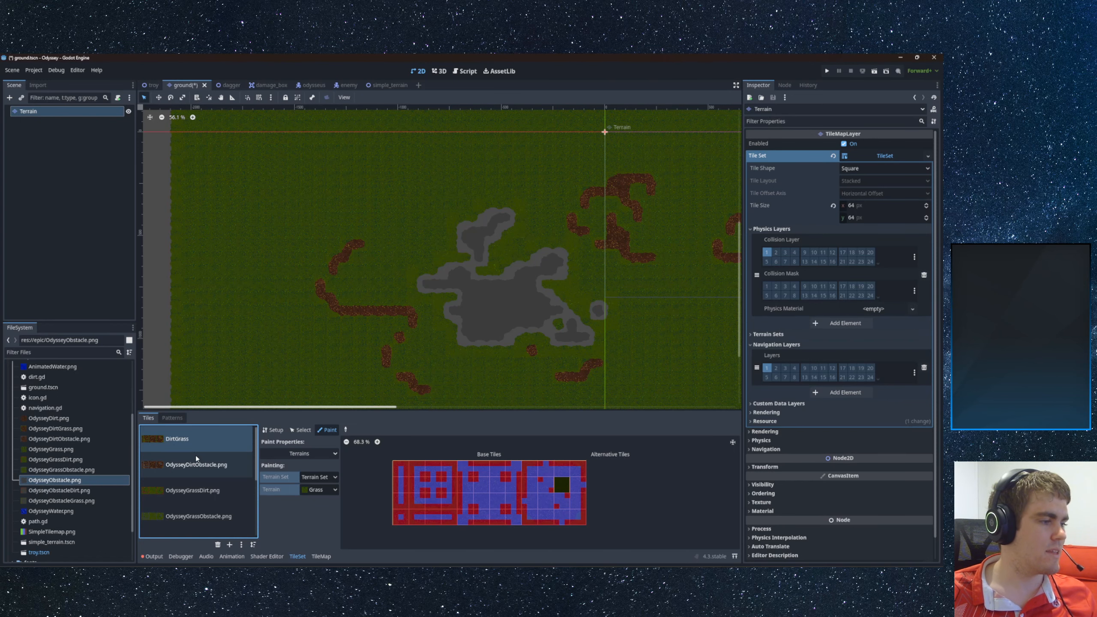
scroll(195, 456, down, 5)
- Paint Obstacle terrain on the map over and around the upper arm of the existing rock area
middle_drag(460, 313, 349, 317)
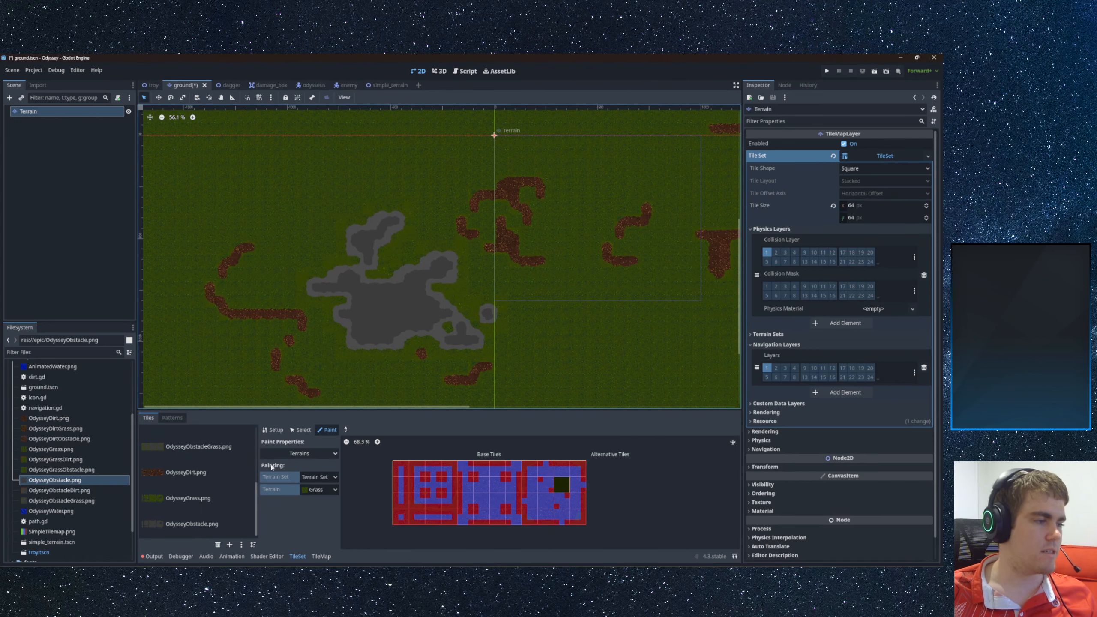
click(321, 556)
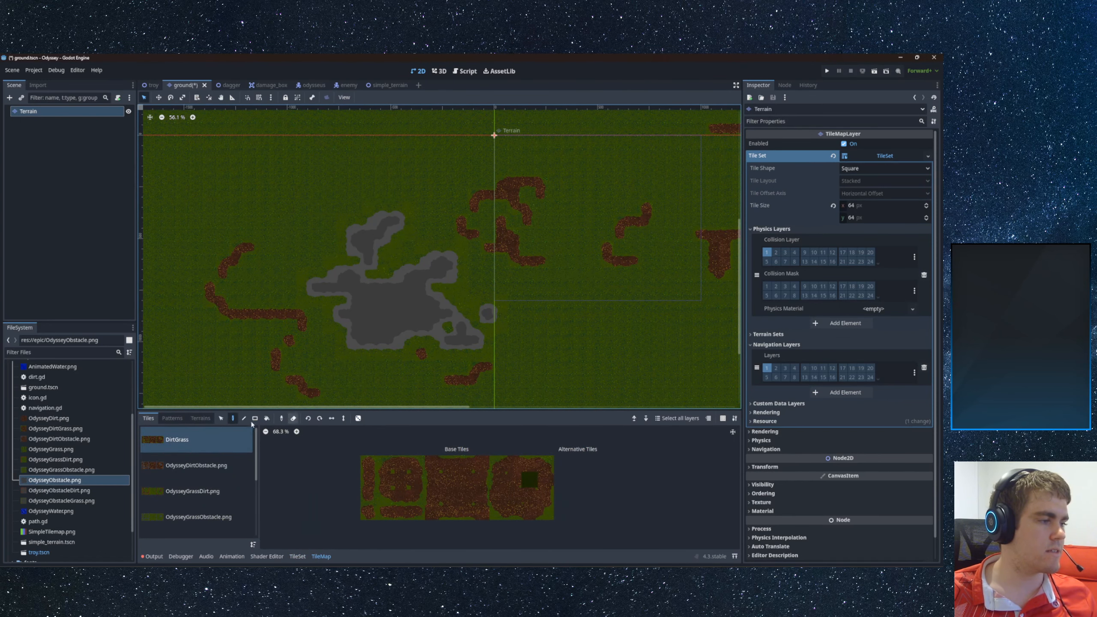
click(201, 418)
click(181, 463)
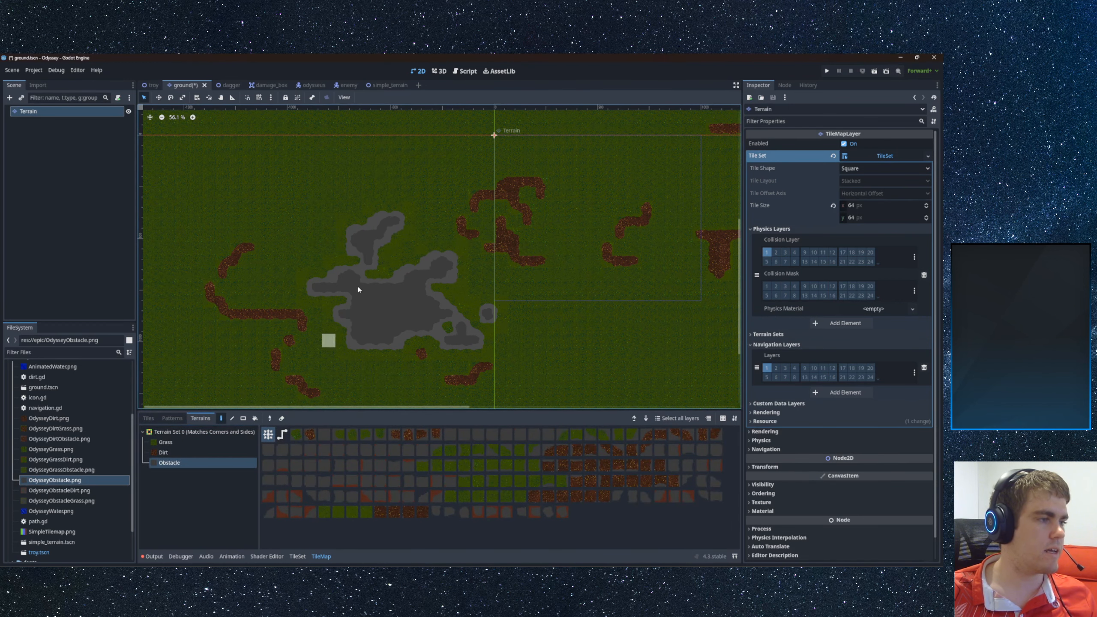
drag(354, 261, 410, 214)
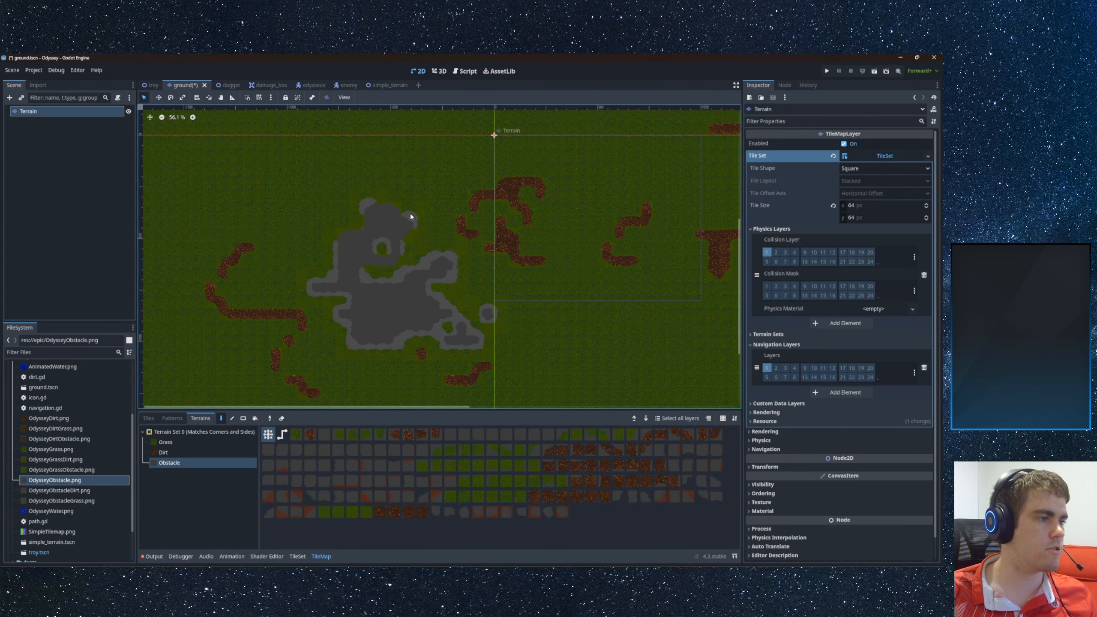
scroll(385, 209, up, 4)
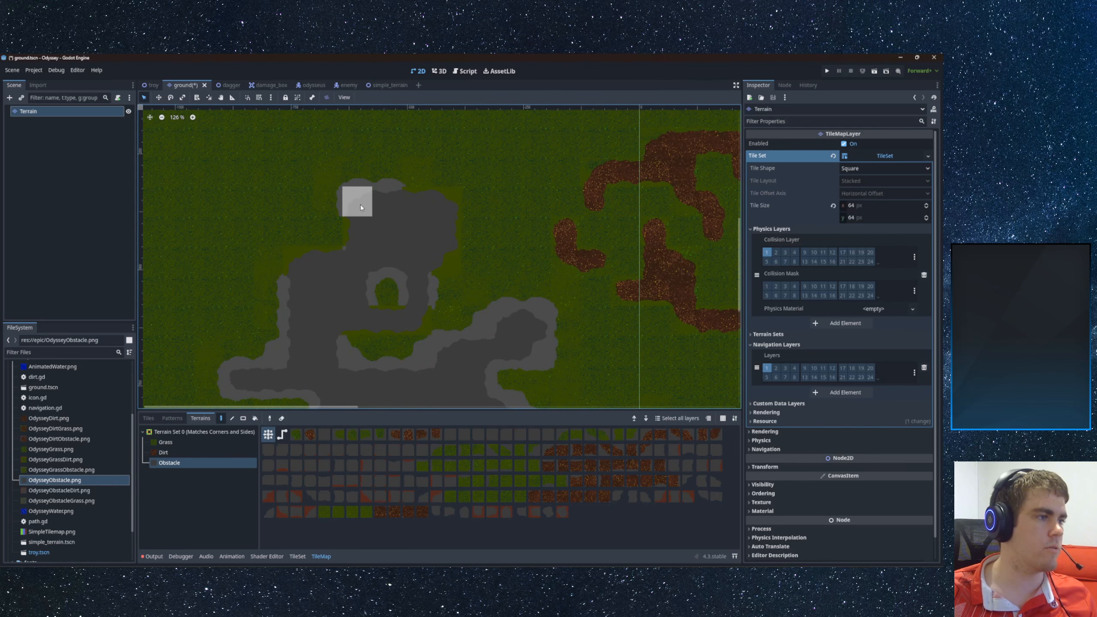
scroll(363, 206, up, 3)
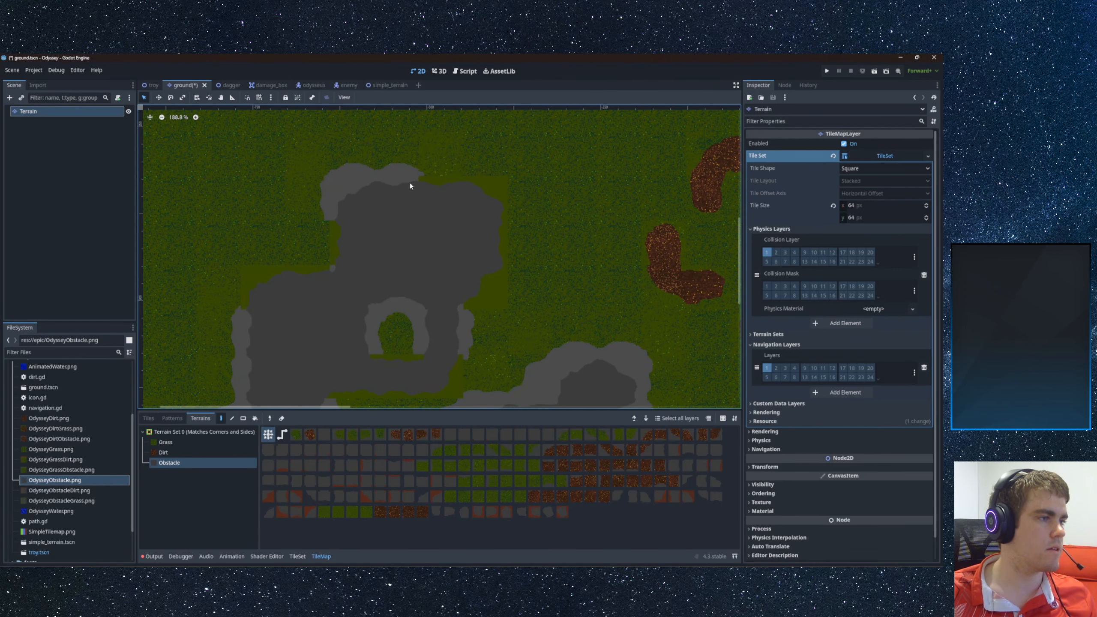
- Paint a new Obstacle patch in the grass northwest of the rock and extend it to join the main rock area
click(215, 191)
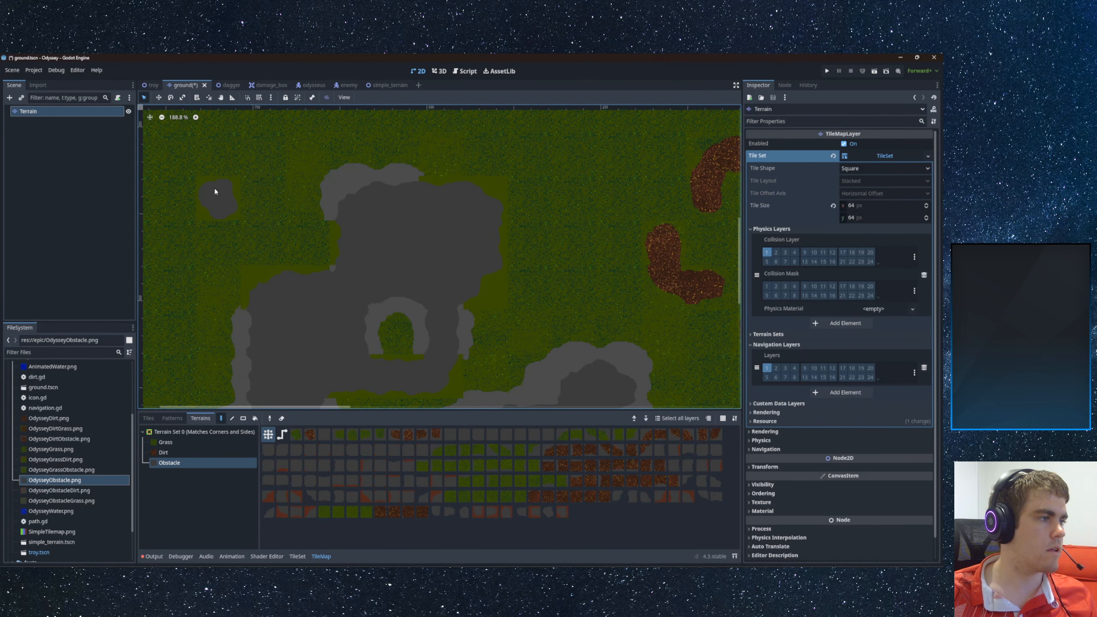
middle_drag(257, 158, 353, 234)
click(294, 205)
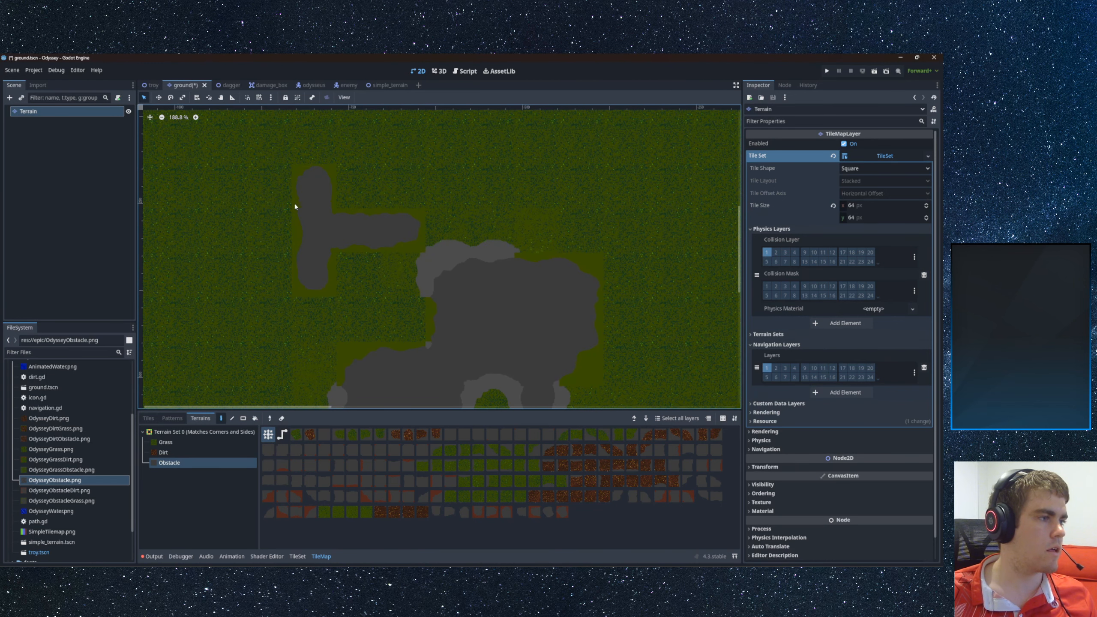
mouse_move(436, 271)
mouse_down()
mouse_move(379, 226)
mouse_move(542, 249)
mouse_up()
middle_drag(465, 337, 438, 234)
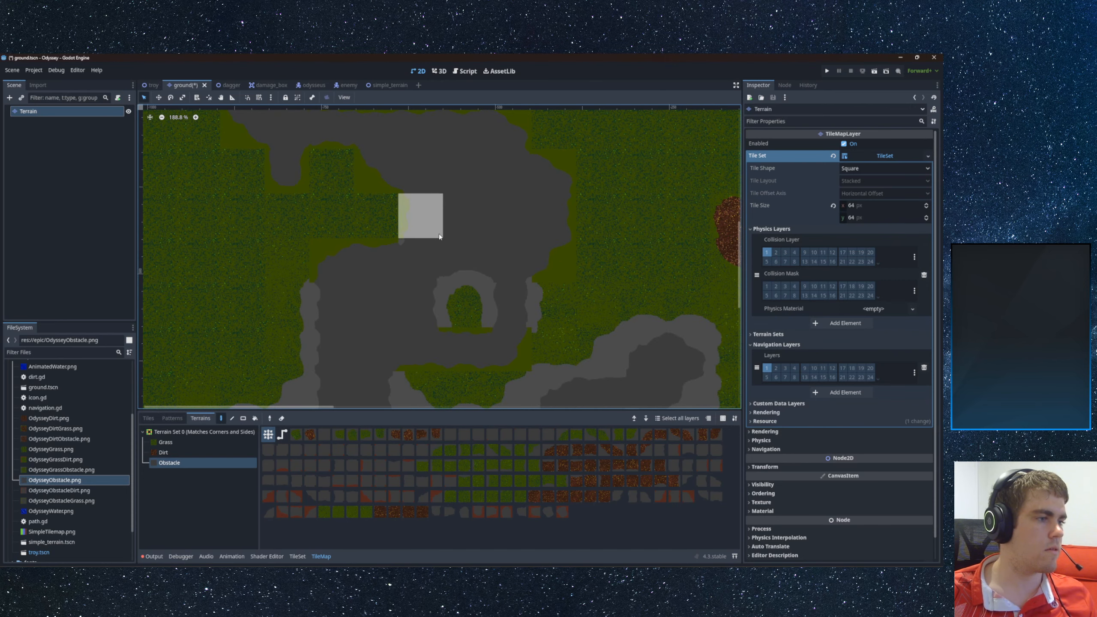
scroll(437, 234, down, 5)
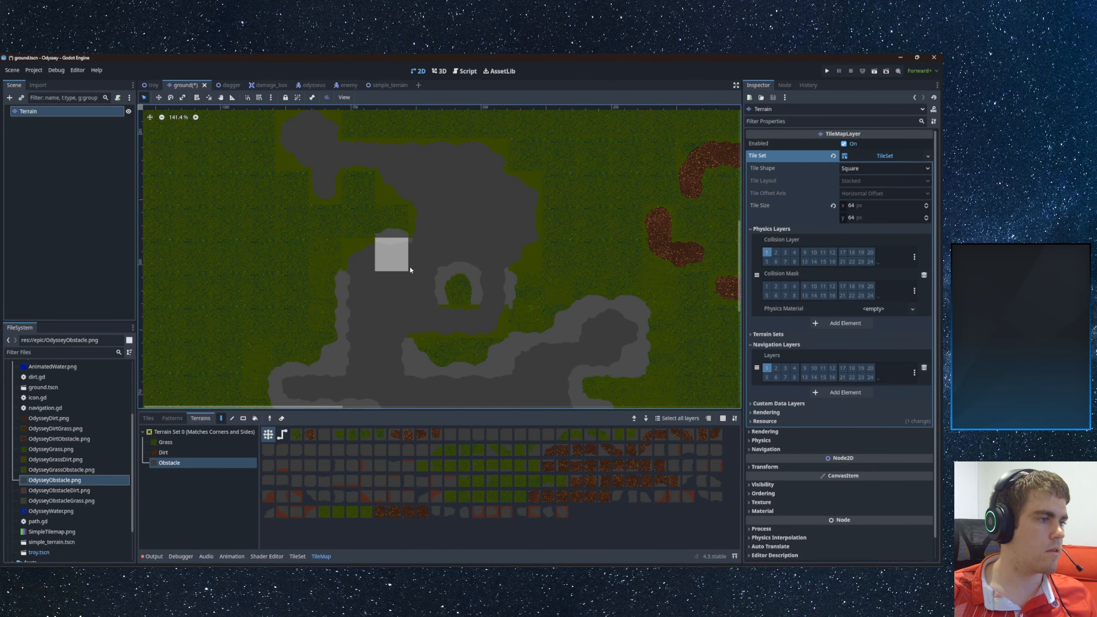
scroll(410, 267, up, 4)
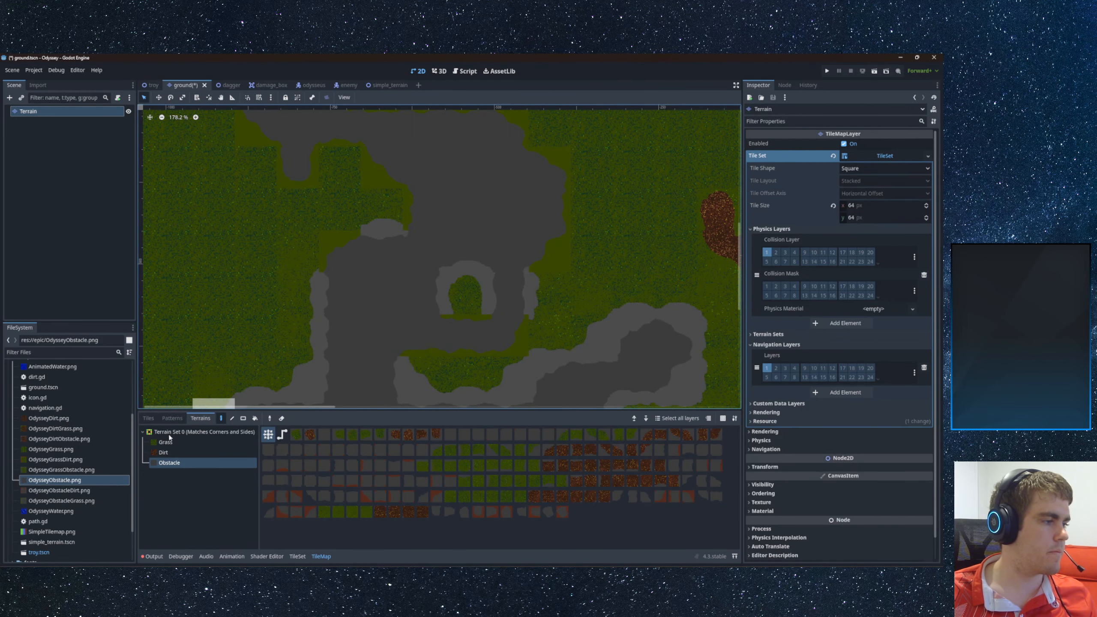
- Compare the terrain bits of the OdysseyGrassObstacle and OdysseyObstacleGrass atlases in the tile set
click(149, 418)
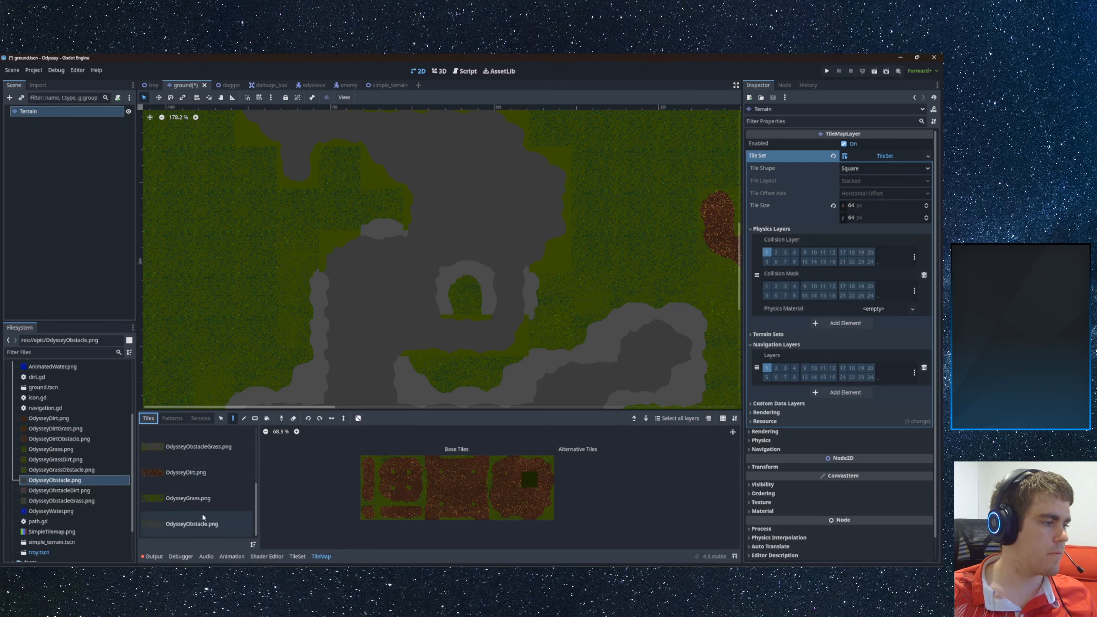
click(298, 557)
scroll(222, 517, down, 5)
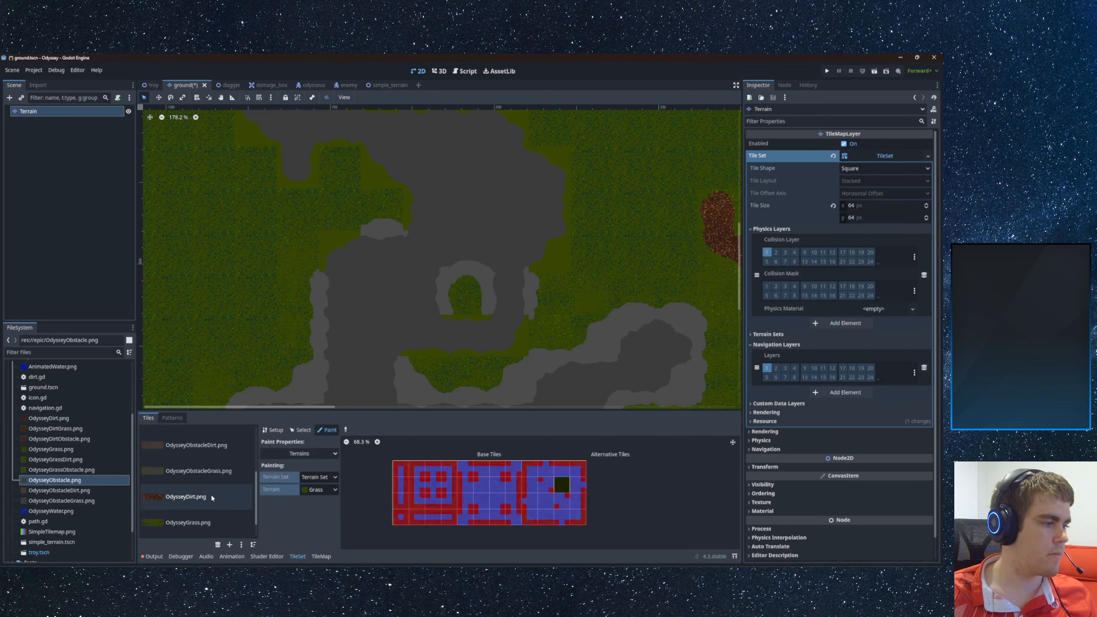
scroll(190, 510, up, 2)
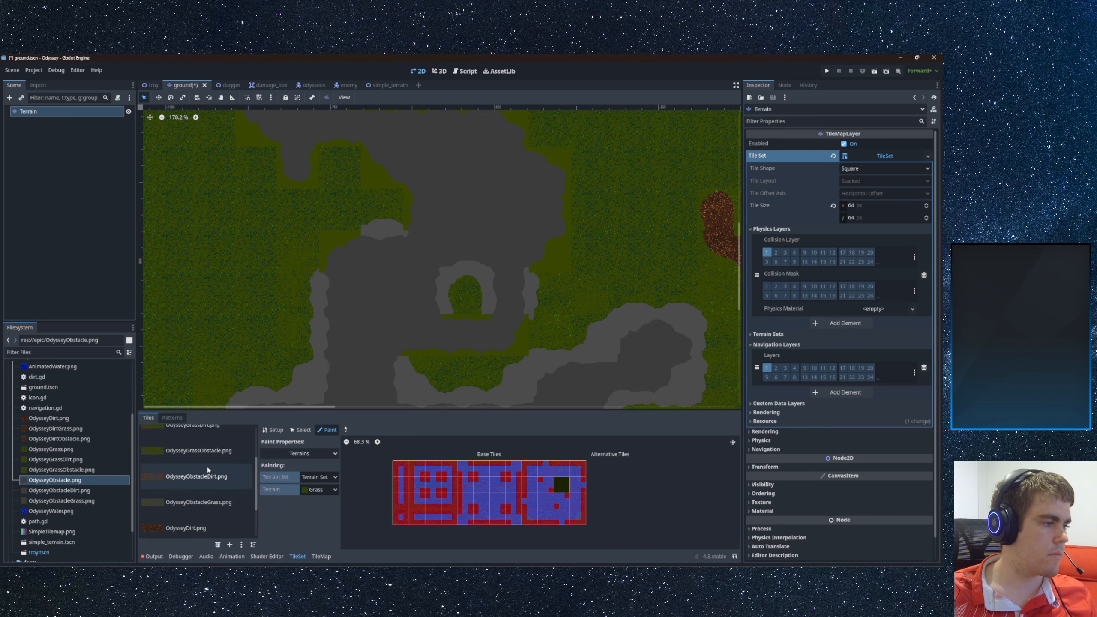
click(211, 456)
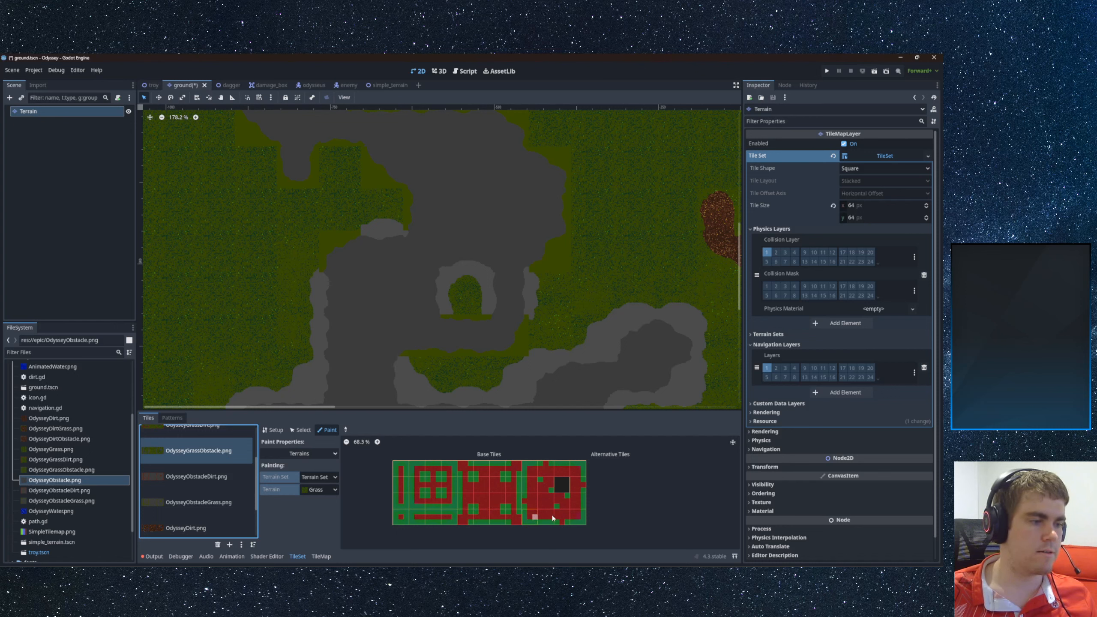
click(209, 502)
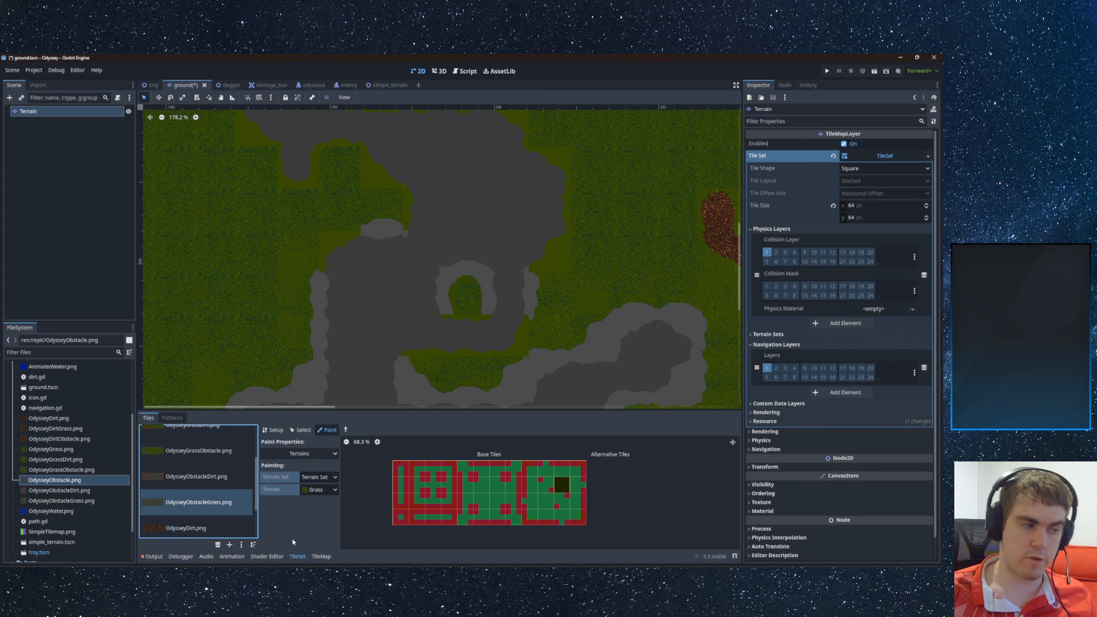
- Widen the rock area on the map by painting Obstacle terrain along its western side
click(321, 556)
click(200, 417)
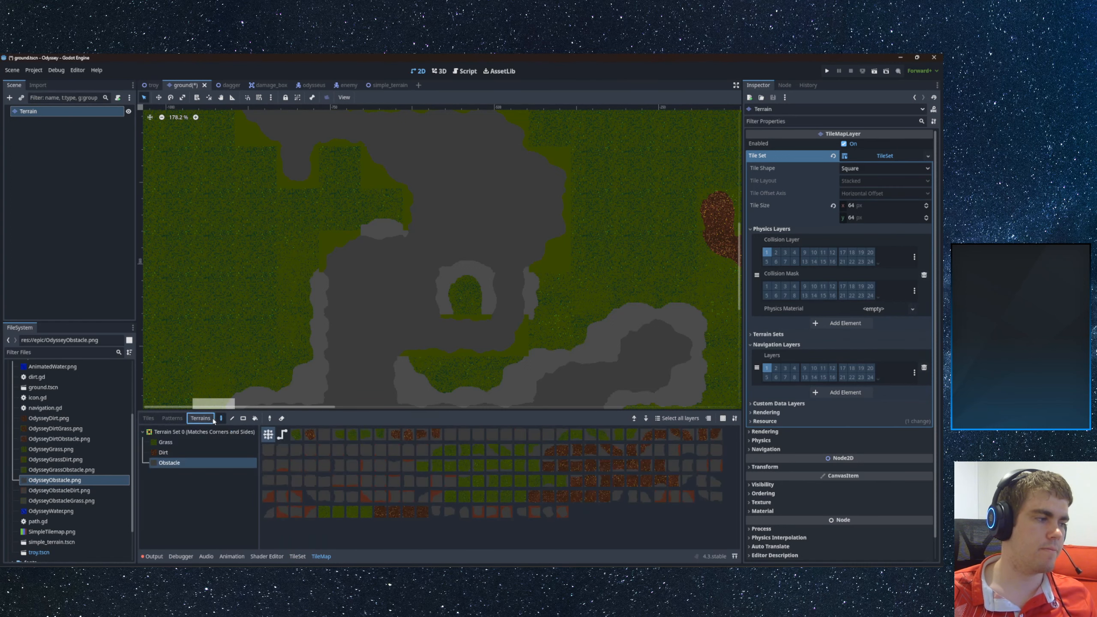
click(177, 464)
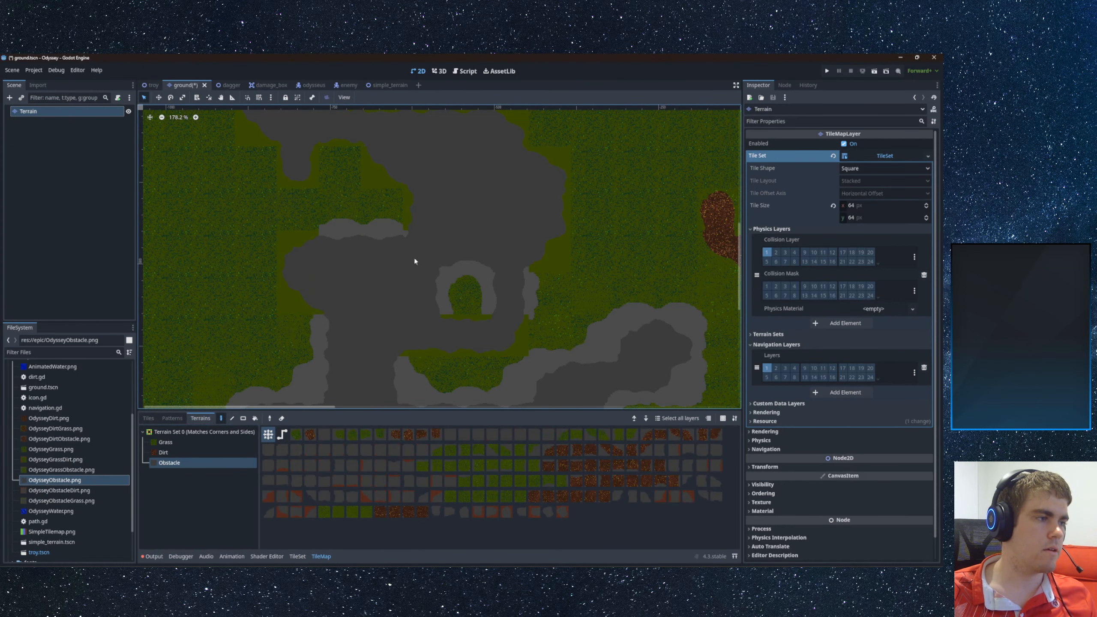
middle_drag(299, 324, 338, 235)
mouse_move(339, 235)
mouse_down()
mouse_move(272, 283)
mouse_move(452, 299)
mouse_move(326, 346)
mouse_move(405, 361)
mouse_up()
middle_drag(380, 374, 346, 269)
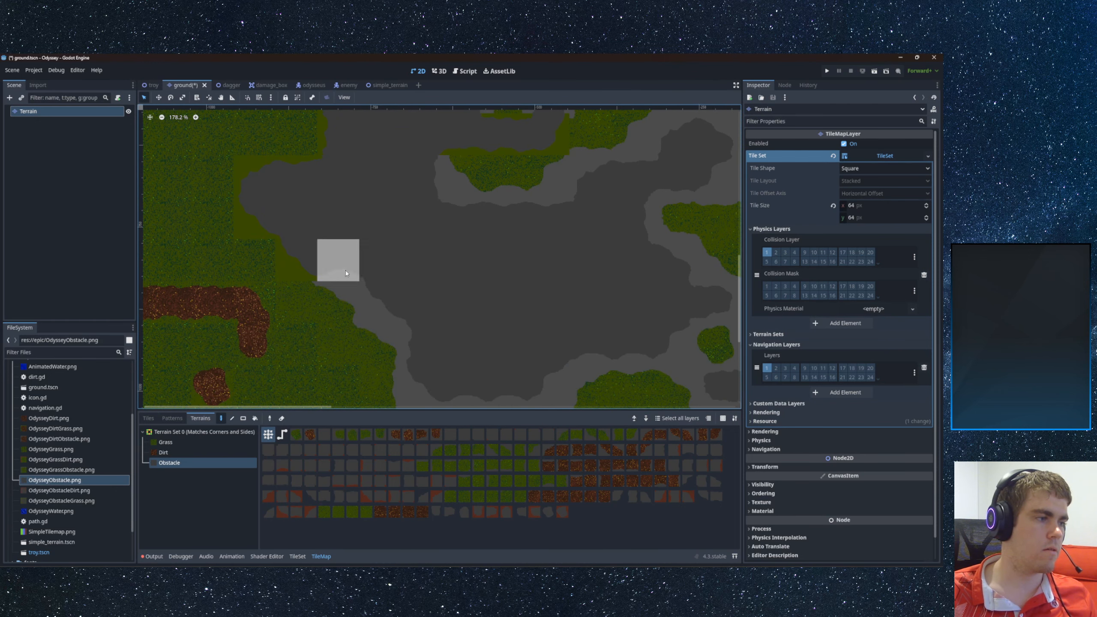
- Extend the rock area on the map by painting Obstacle terrain along its southern and eastern sides
middle_drag(421, 336, 395, 209)
mouse_move(395, 212)
mouse_down()
mouse_move(509, 262)
mouse_move(440, 311)
mouse_move(554, 252)
mouse_move(660, 228)
mouse_move(605, 256)
mouse_up()
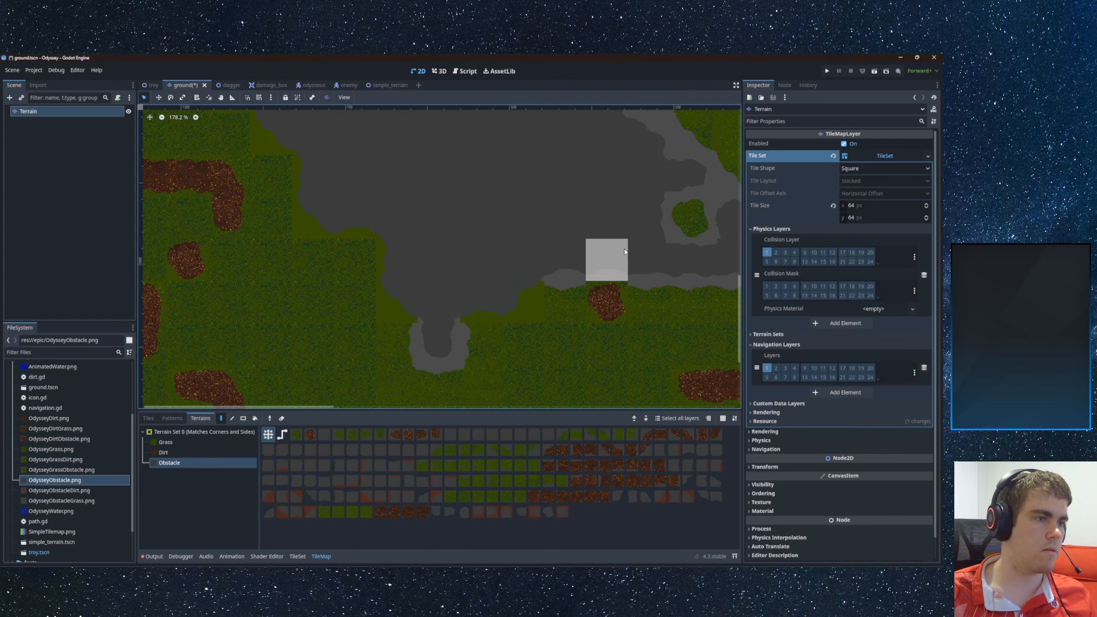
middle_drag(605, 256, 336, 295)
mouse_move(534, 281)
mouse_down()
mouse_move(483, 226)
mouse_move(383, 172)
mouse_up()
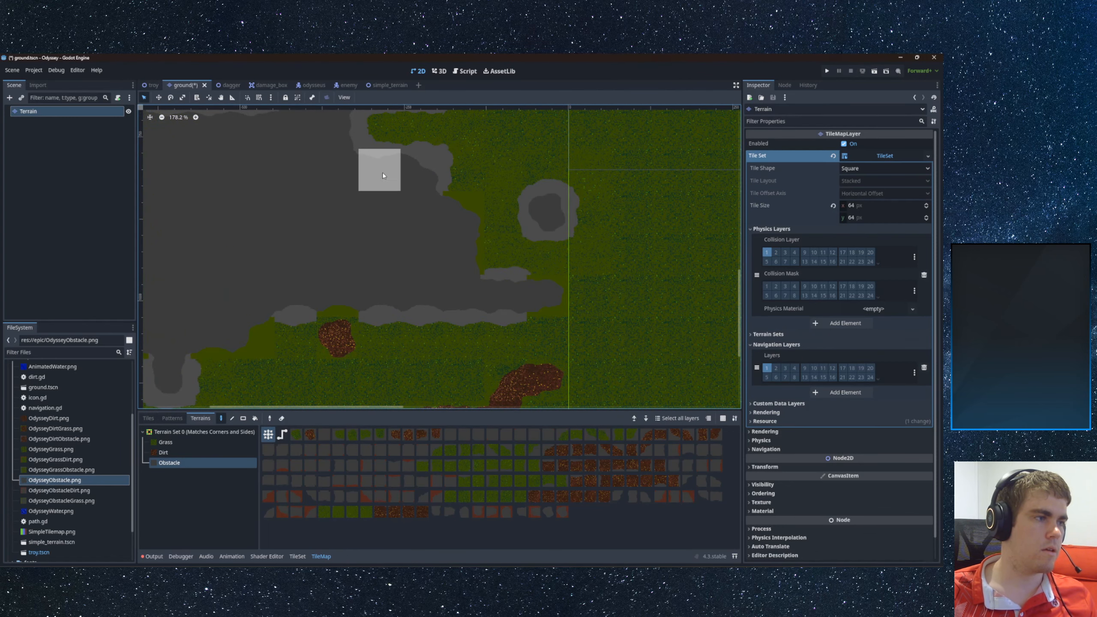
scroll(502, 341, down, 5)
mouse_move(504, 303)
mouse_down()
mouse_move(448, 282)
mouse_move(367, 275)
mouse_move(416, 253)
mouse_move(367, 272)
mouse_move(473, 228)
mouse_move(525, 255)
mouse_move(473, 326)
mouse_up()
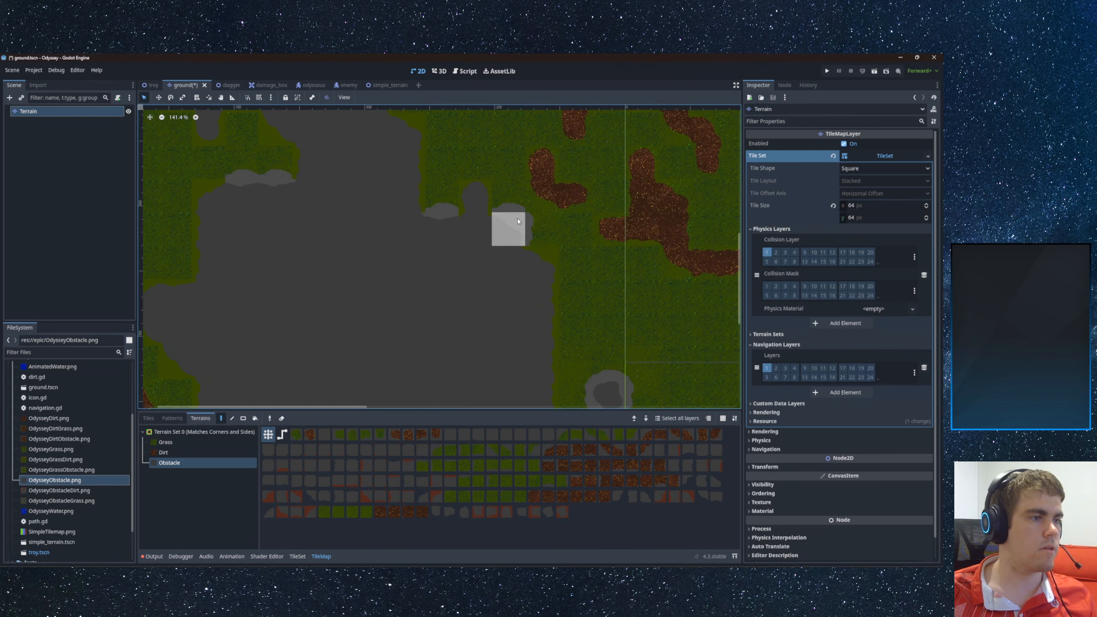
- Fill rectangular blocks of Obstacle terrain over the uneven northeastern edge and the lower part of the rock area
scroll(518, 218, up, 6)
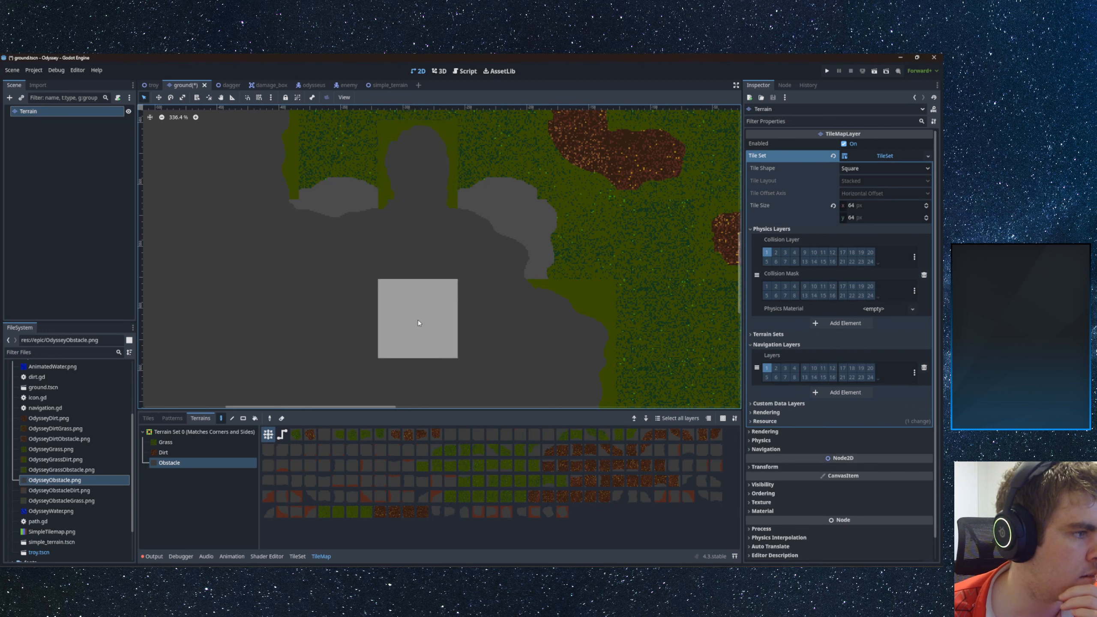
scroll(510, 247, down, 5)
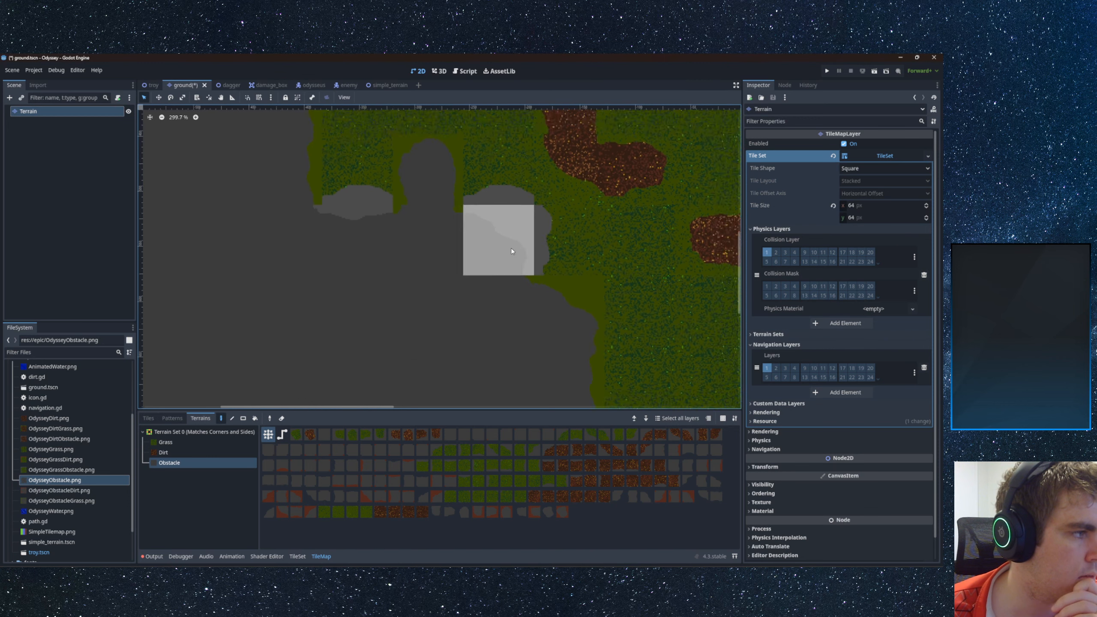
key(r)
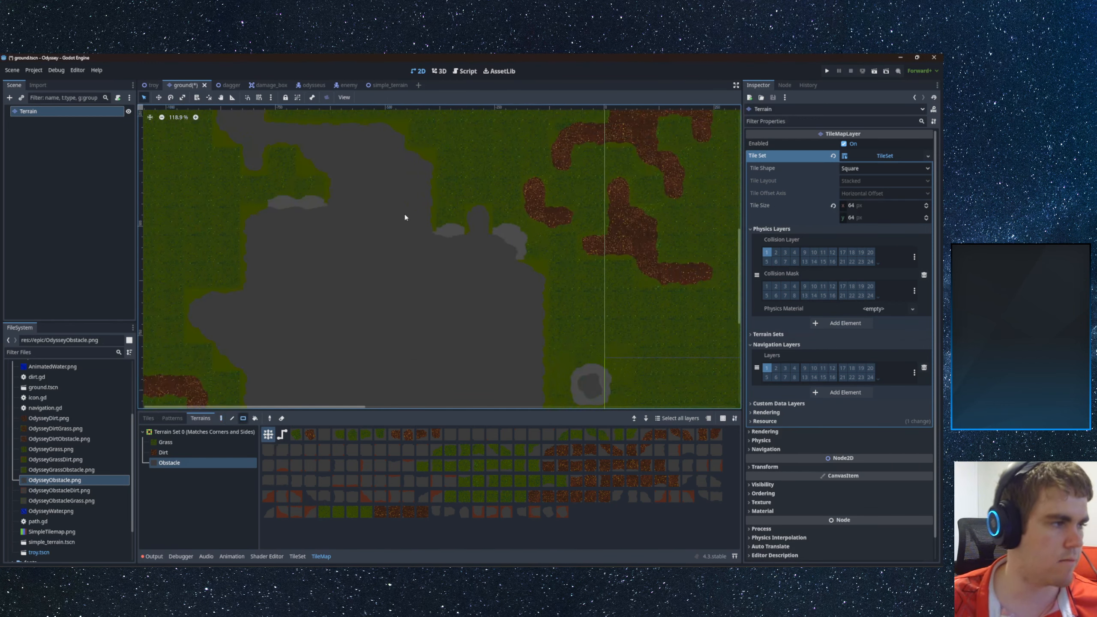
drag(269, 179, 520, 287)
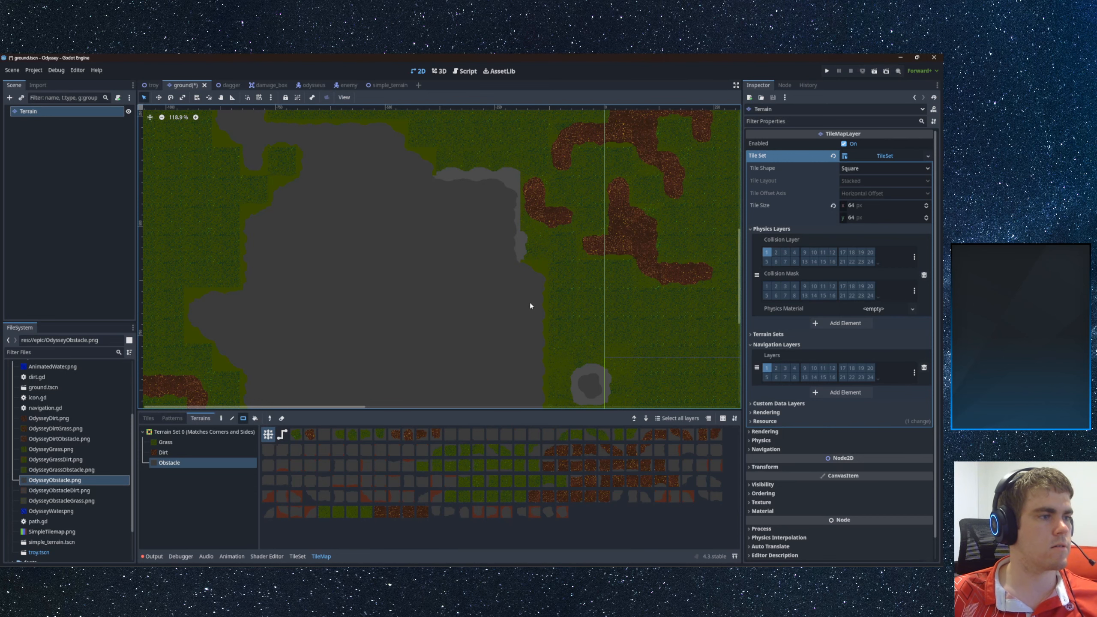
middle_drag(530, 303, 491, 292)
drag(354, 335, 544, 364)
middle_drag(531, 322, 534, 374)
scroll(474, 280, up, 8)
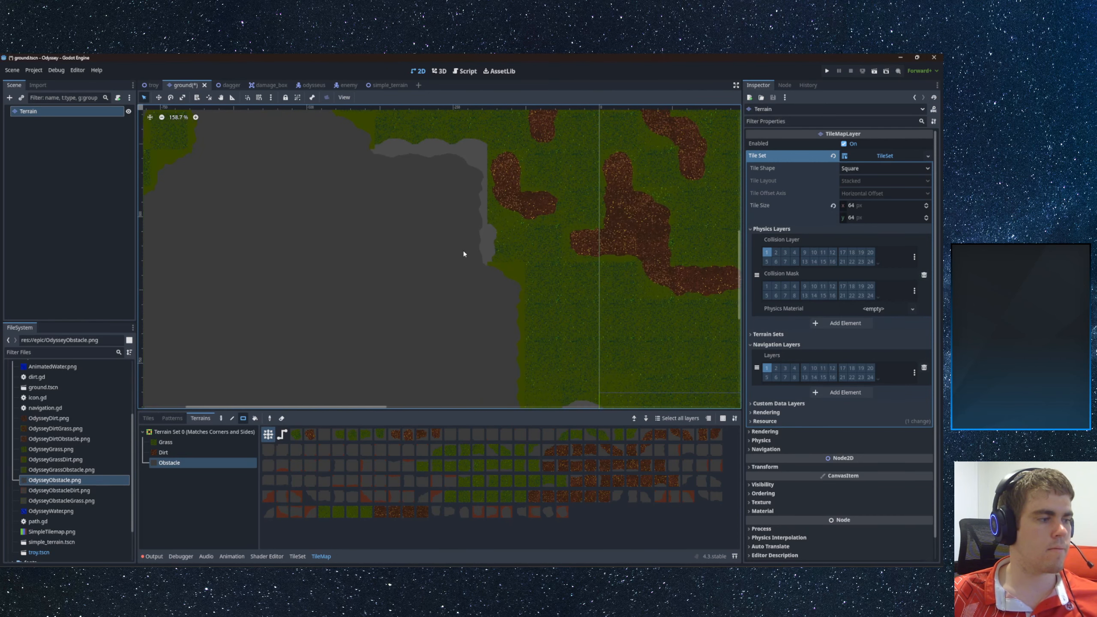
- Check the terrain bits of the OdysseyObstacleGrass atlas in the tile set against the lighter rock edges on the map
click(297, 557)
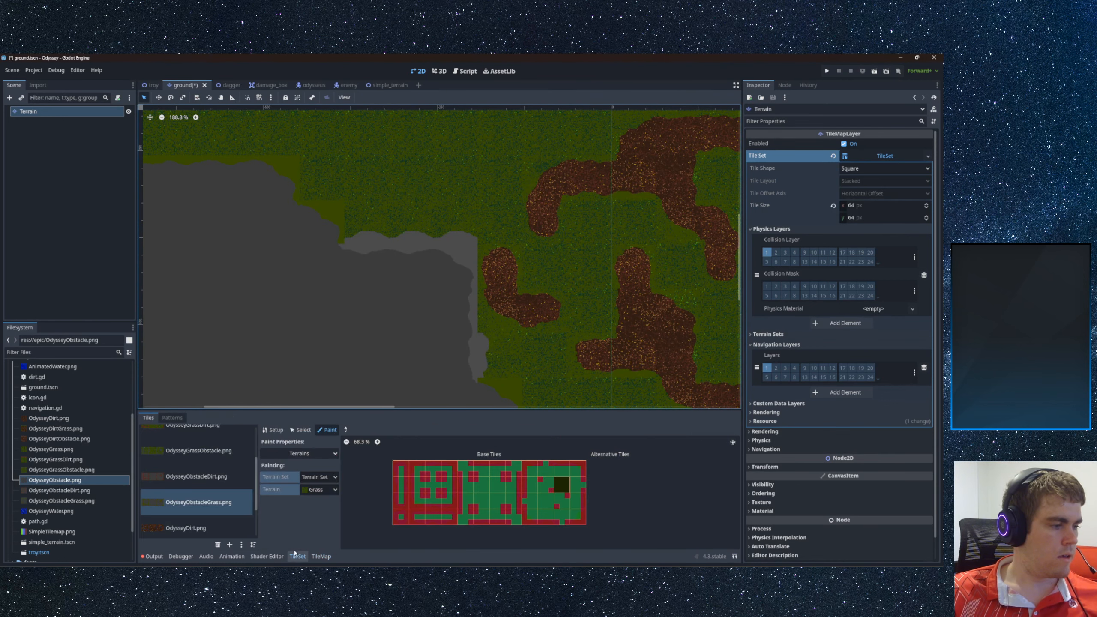
click(199, 504)
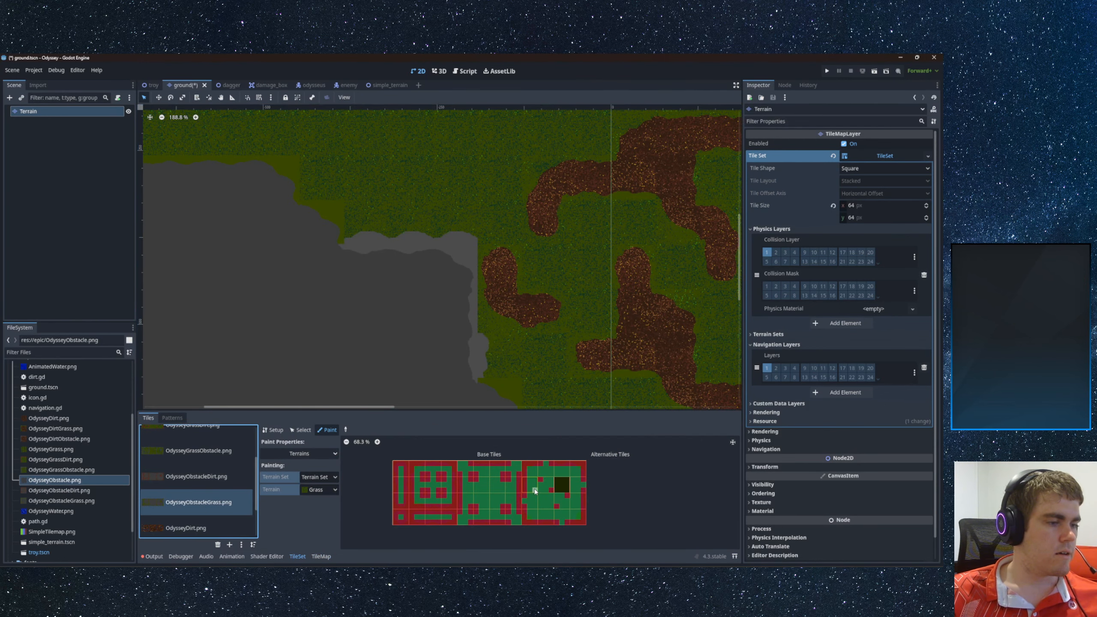
scroll(534, 490, up, 3)
scroll(536, 491, up, 2)
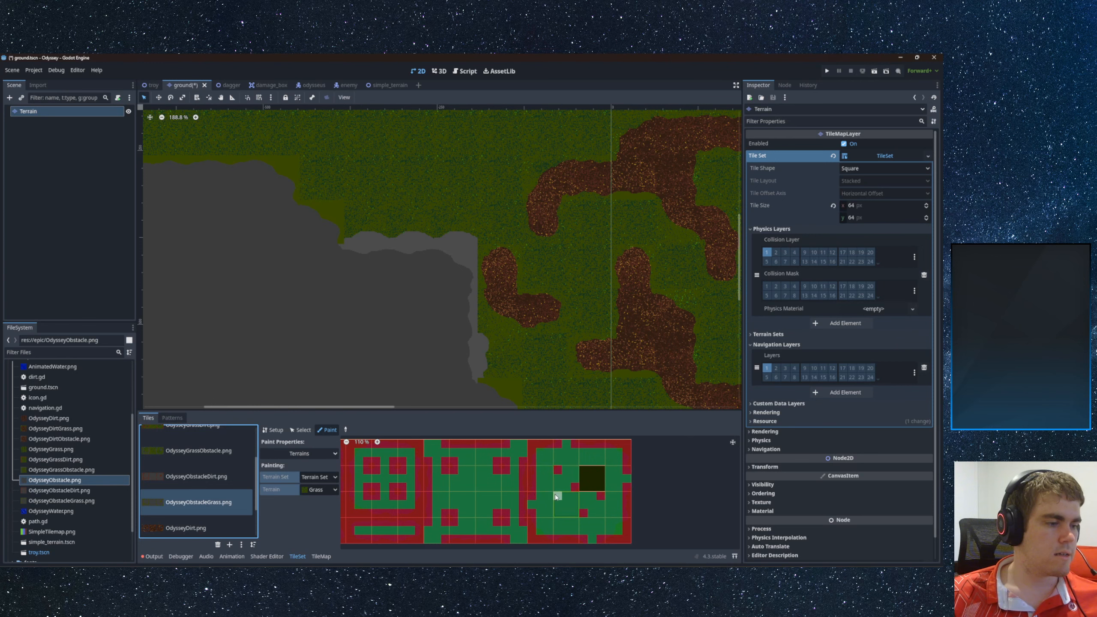
mouse_move(556, 497)
middle_down()
mouse_move(546, 516)
mouse_move(540, 492)
mouse_move(528, 517)
mouse_move(558, 502)
middle_up()
scroll(557, 503, down, 1)
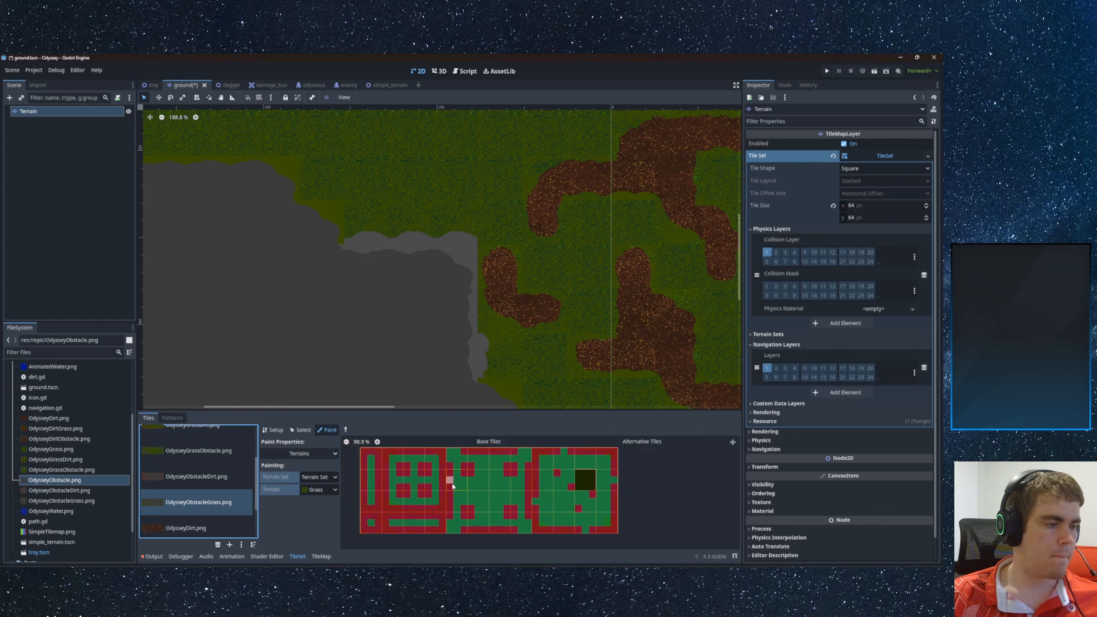
scroll(467, 476, up, 16)
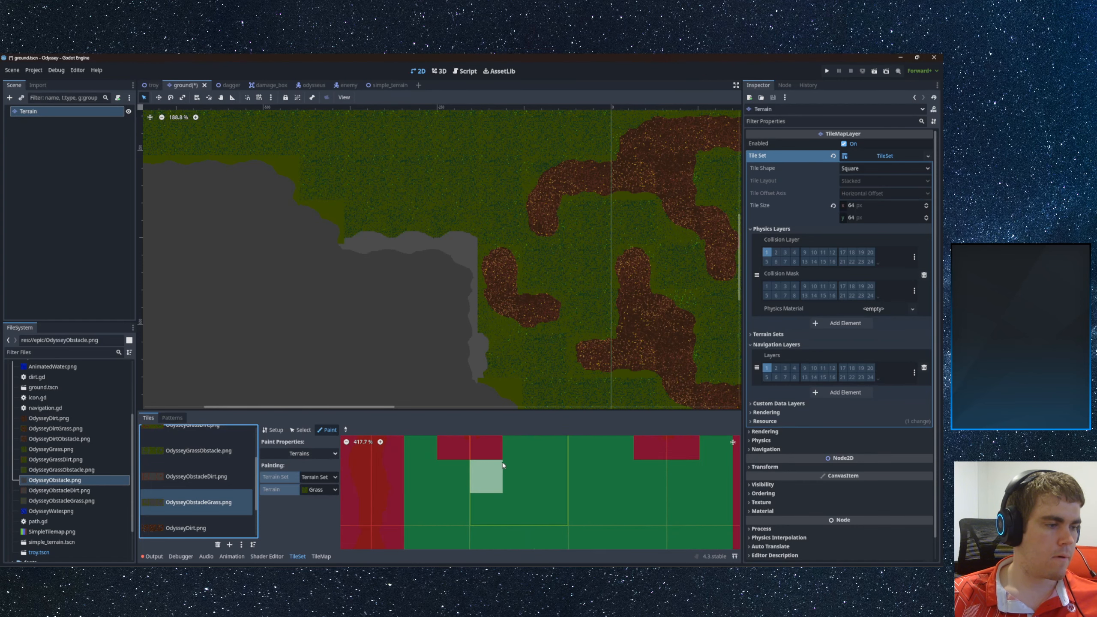
middle_drag(502, 462, 495, 506)
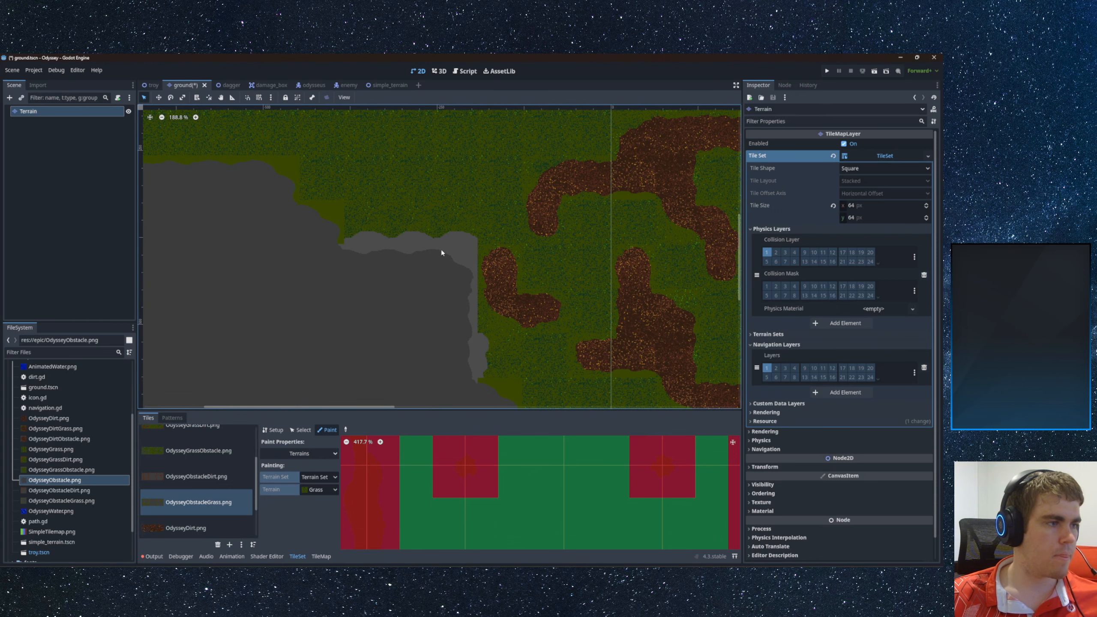
scroll(527, 452, down, 12)
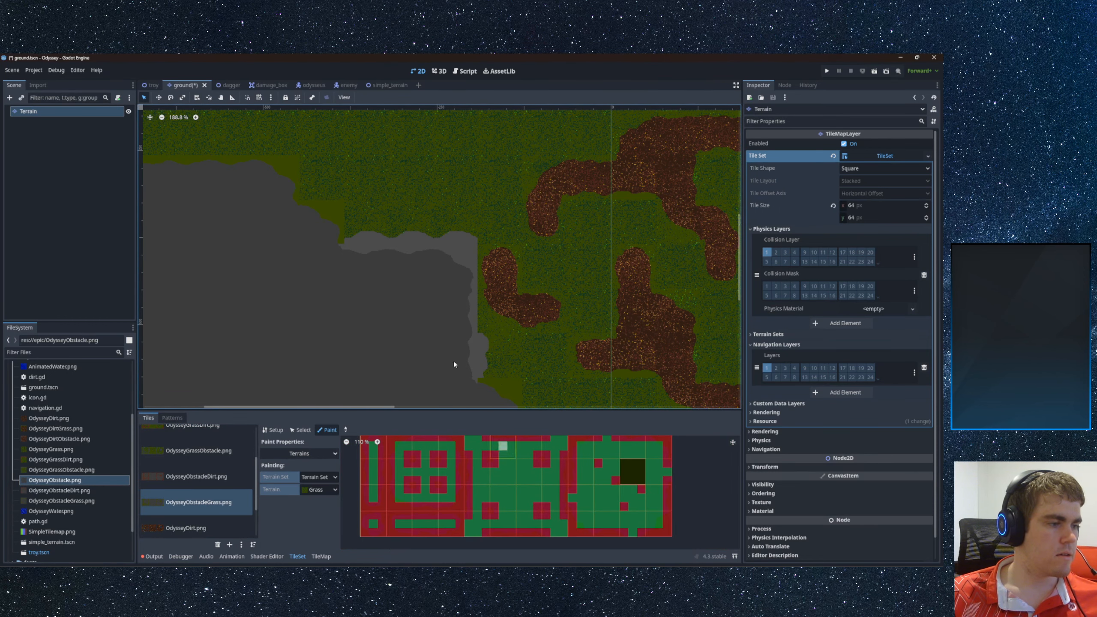
middle_drag(440, 327, 462, 340)
scroll(641, 468, up, 2)
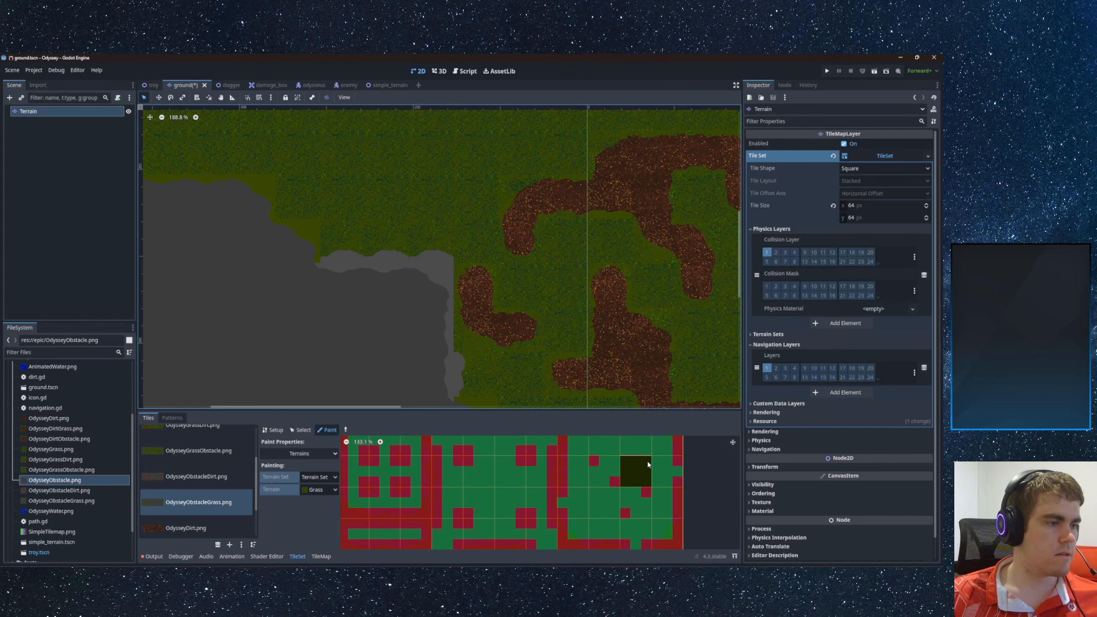
scroll(489, 298, down, 5)
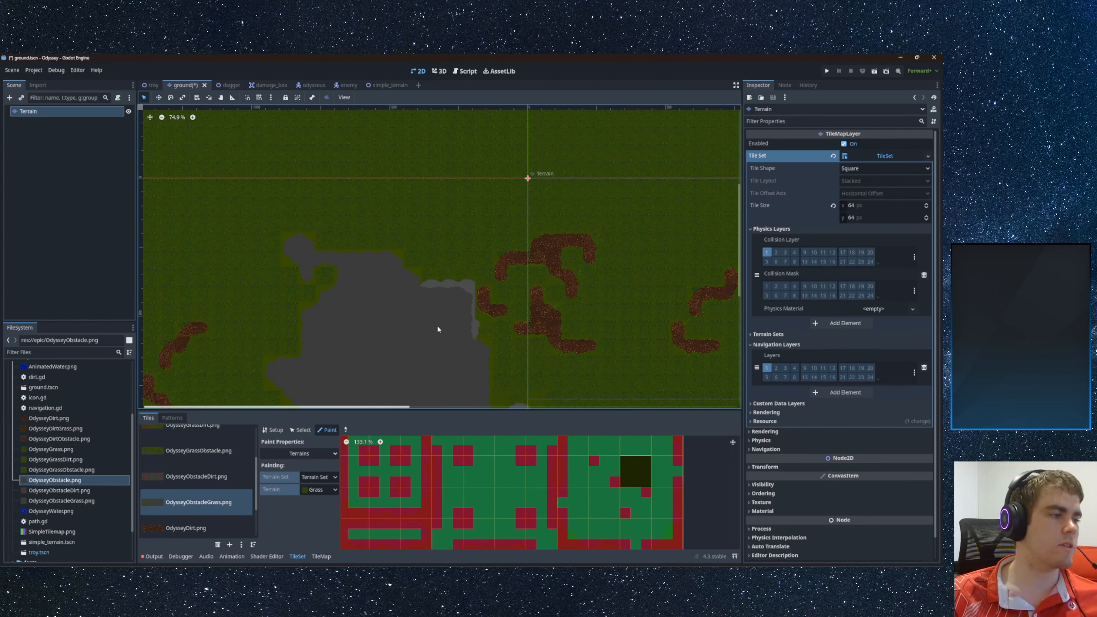
- Fill rectangles of Obstacle terrain around the rock area's southern tip and over the small rounded outcrop at its eastern end
middle_drag(437, 329, 435, 176)
click(320, 557)
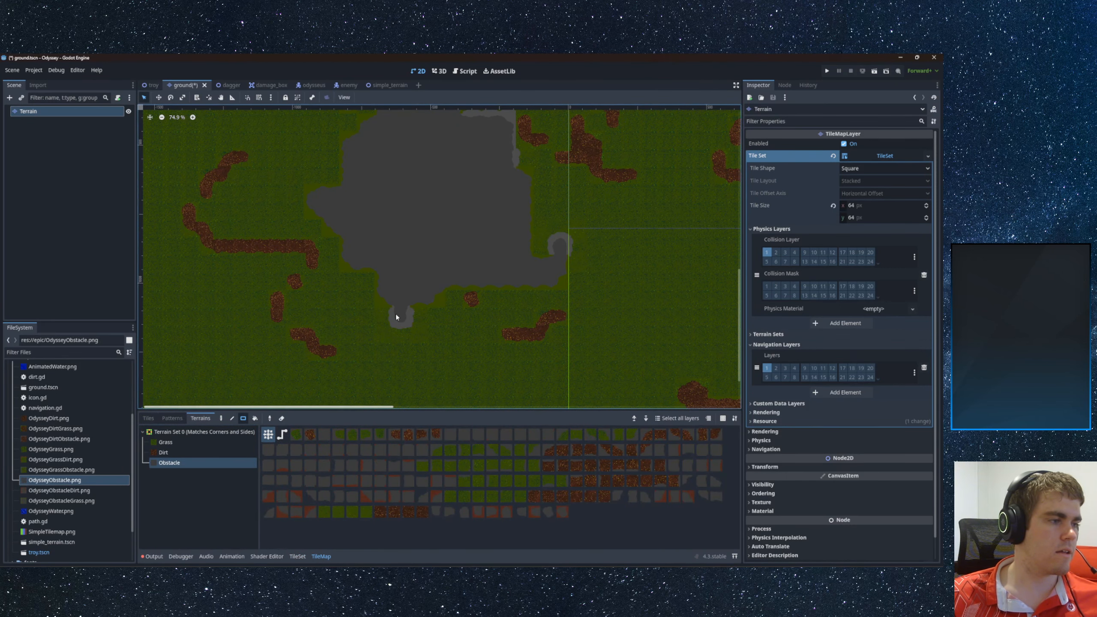
click(384, 323)
drag(363, 299, 417, 314)
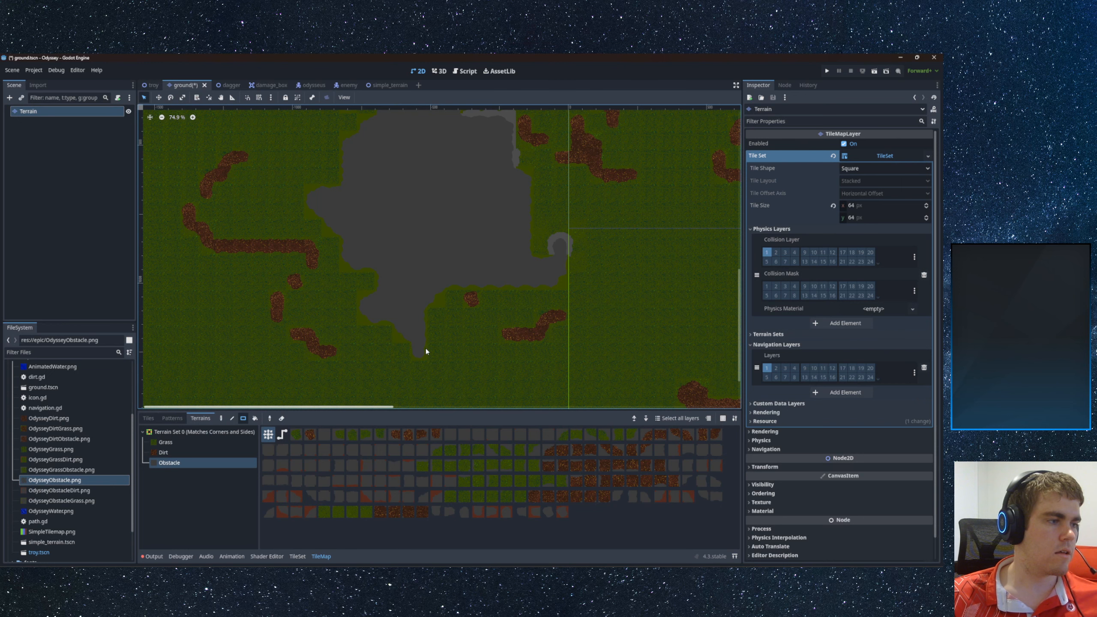
drag(420, 358, 420, 357)
middle_drag(481, 305, 398, 344)
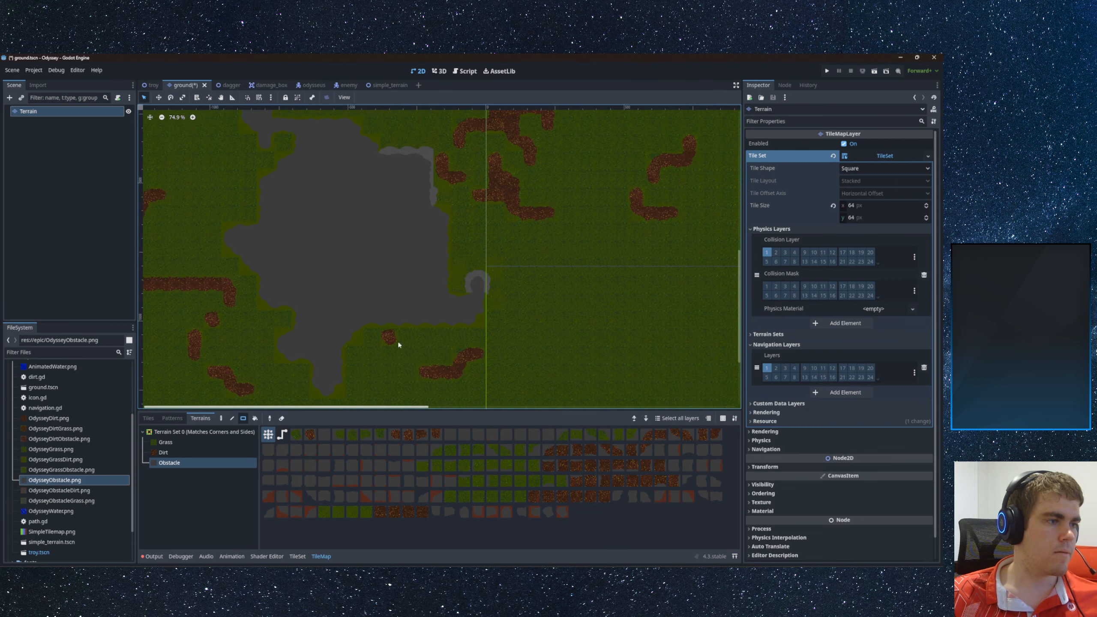
drag(447, 269, 490, 298)
- Cover the rock area's light-edged northeastern corner with a rectangle of Obstacle terrain and inspect the new border with the grass
middle_drag(463, 300, 421, 343)
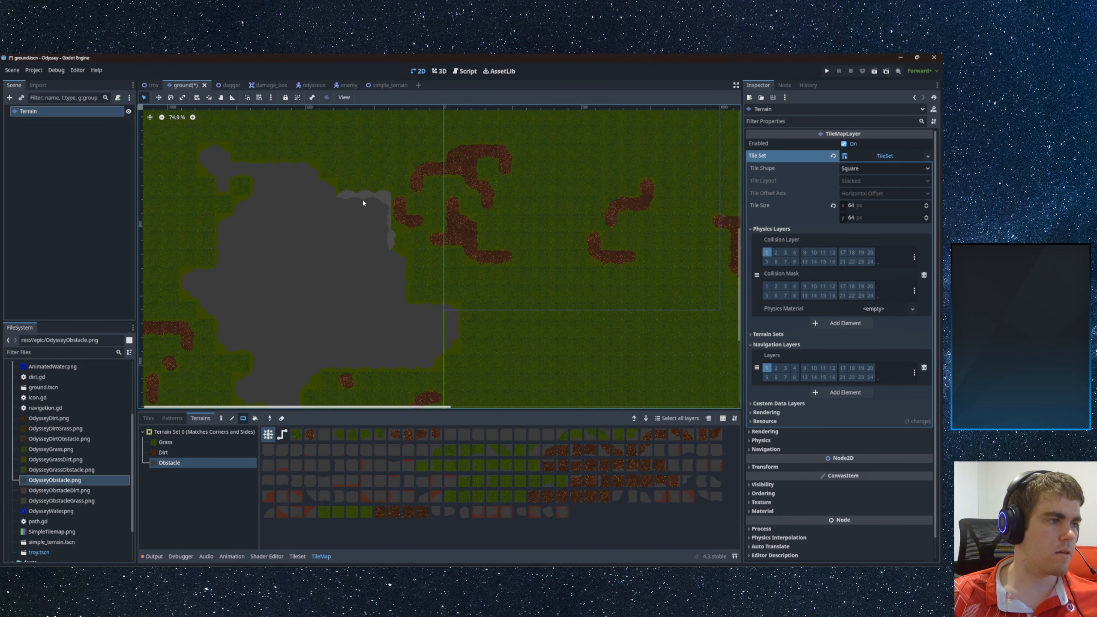
drag(346, 197, 422, 237)
middle_drag(421, 237, 389, 294)
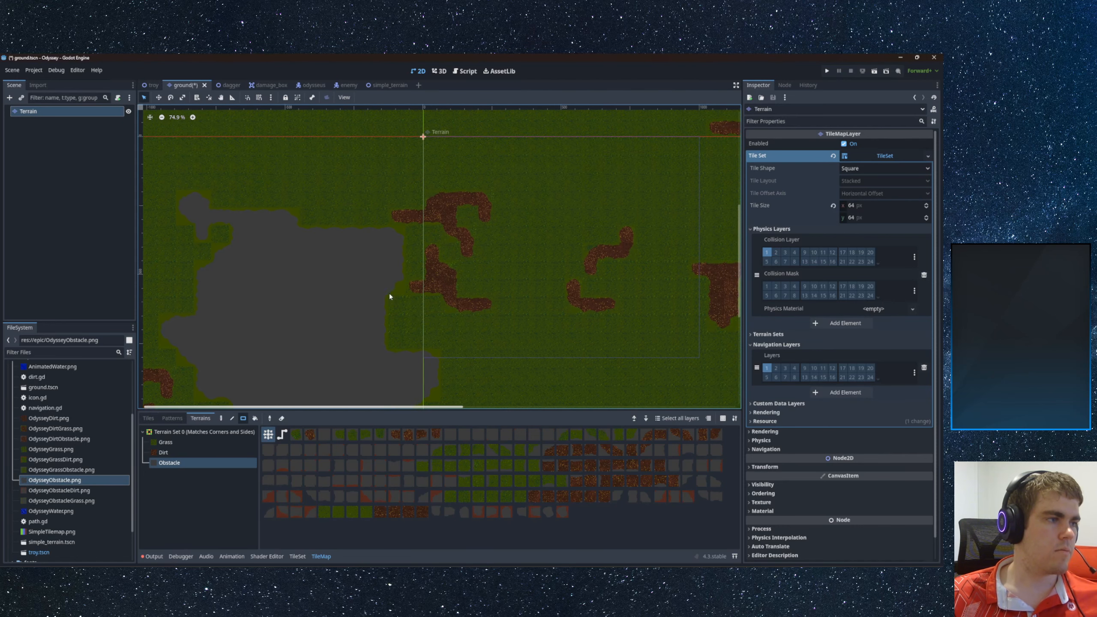
scroll(405, 225, up, 8)
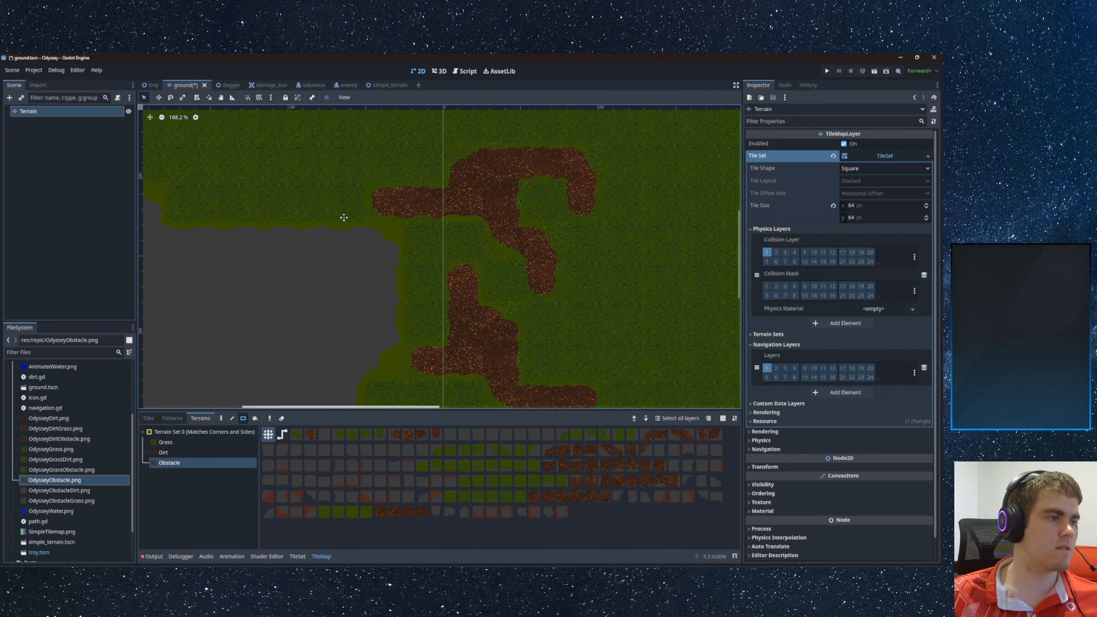
scroll(411, 217, up, 3)
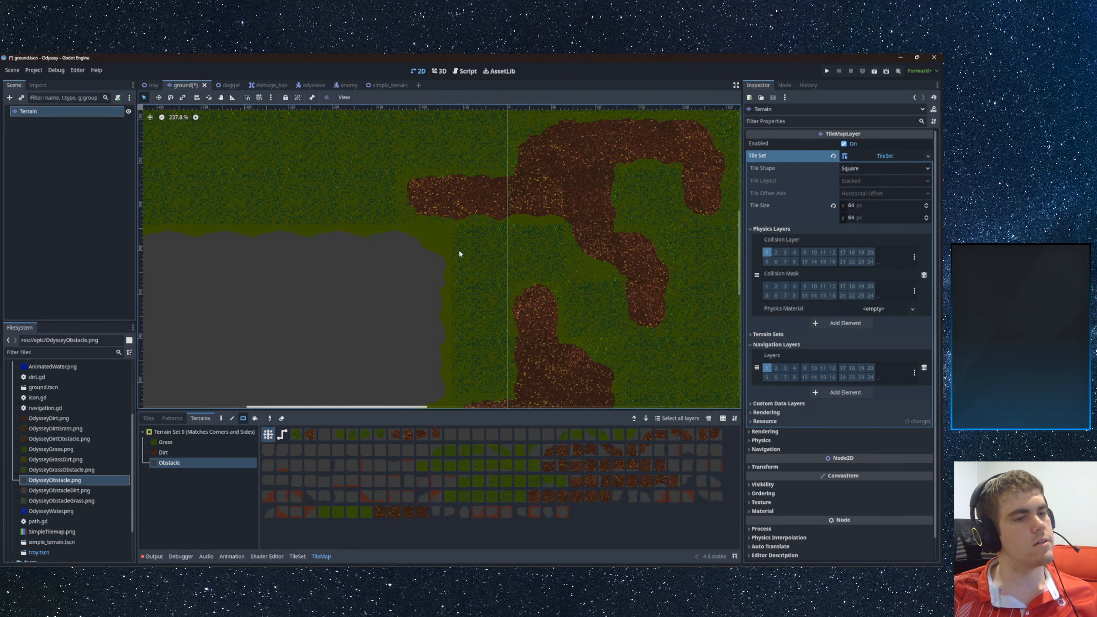
scroll(415, 255, down, 7)
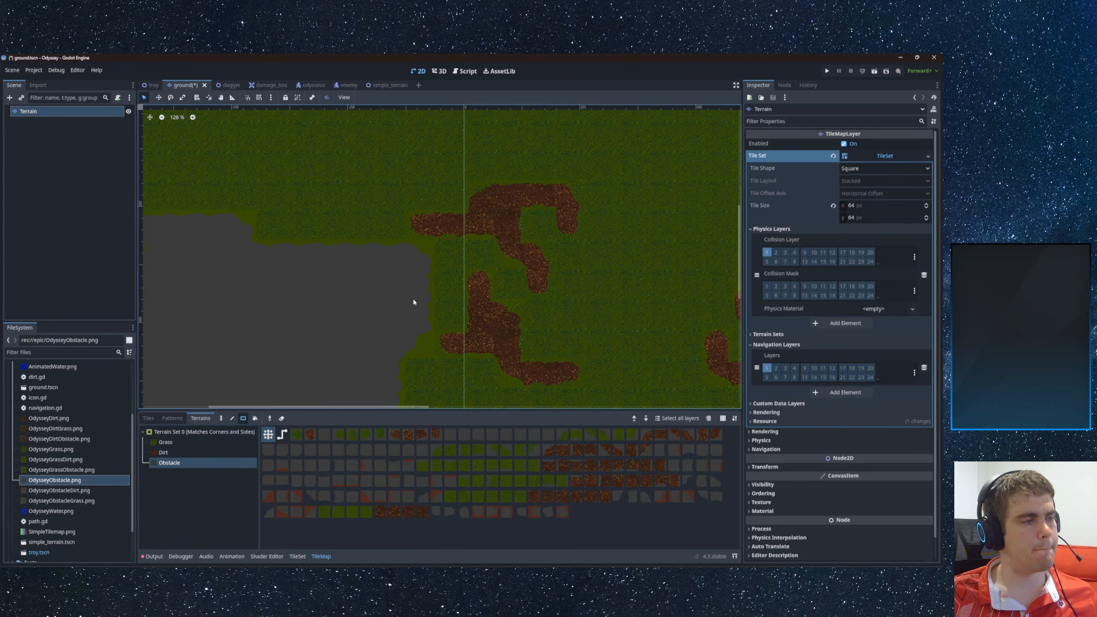
- Paint freehand Obstacle terrain onto the rock area's northern edge and add a separate patch in the grass north of it
click(221, 418)
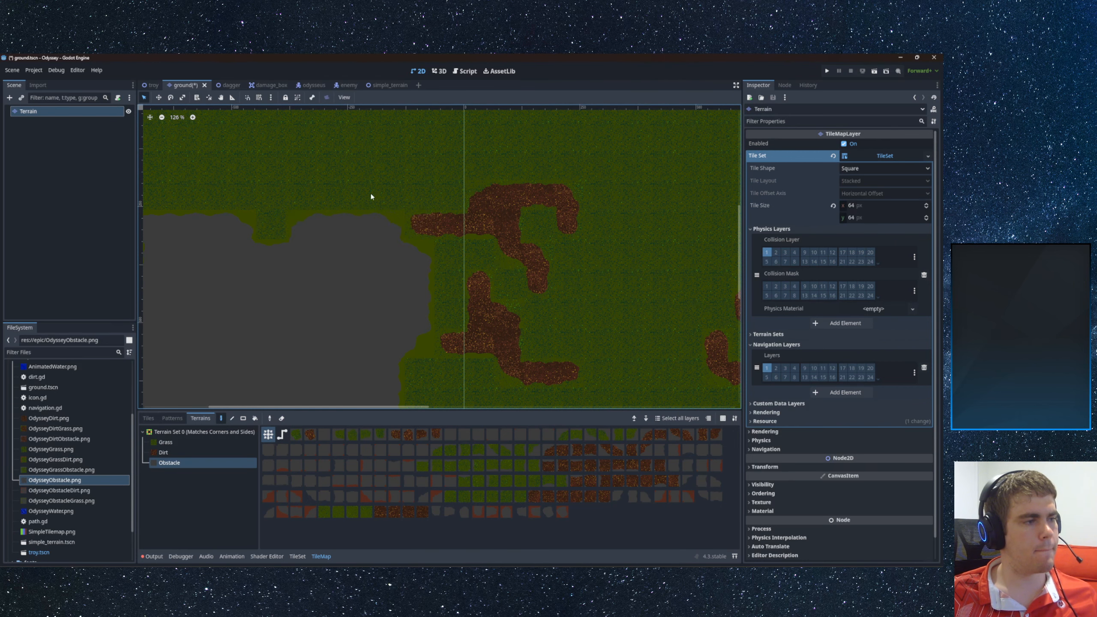
drag(307, 150, 330, 164)
mouse_move(331, 164)
middle_down()
mouse_move(407, 223)
mouse_move(507, 276)
middle_up()
mouse_move(359, 157)
mouse_down()
mouse_move(301, 168)
mouse_move(379, 150)
mouse_move(417, 217)
mouse_up()
middle_drag(417, 218, 216, 265)
- Paint several separate Obstacle patches in the grass northeast and east of the main rock area
scroll(283, 239, down, 13)
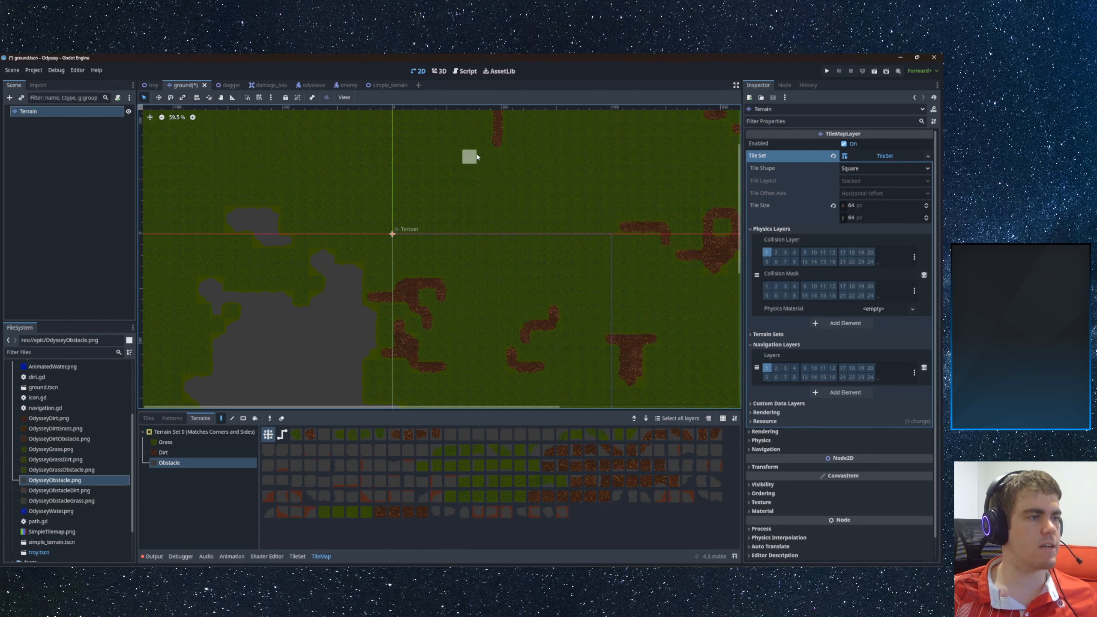
drag(473, 156, 447, 163)
middle_drag(476, 208, 427, 199)
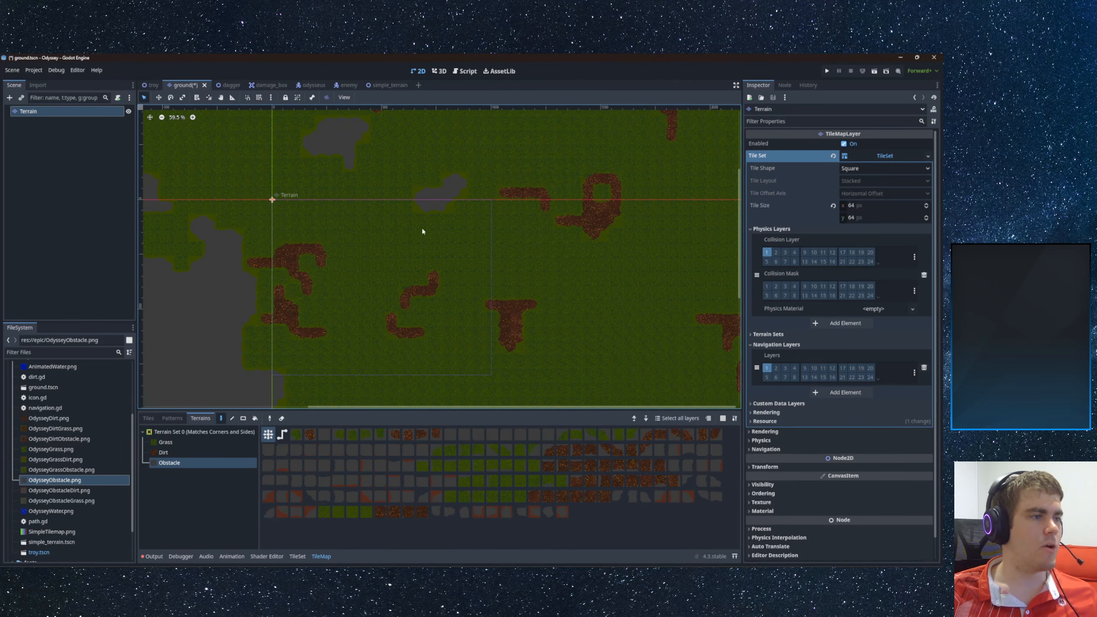
drag(423, 229, 418, 286)
click(417, 283)
middle_drag(451, 320, 378, 223)
drag(385, 289, 381, 289)
- Paint two more Obstacle patches in the grass southeast of the main rock area, around the large dirt patch
middle_drag(338, 313, 463, 250)
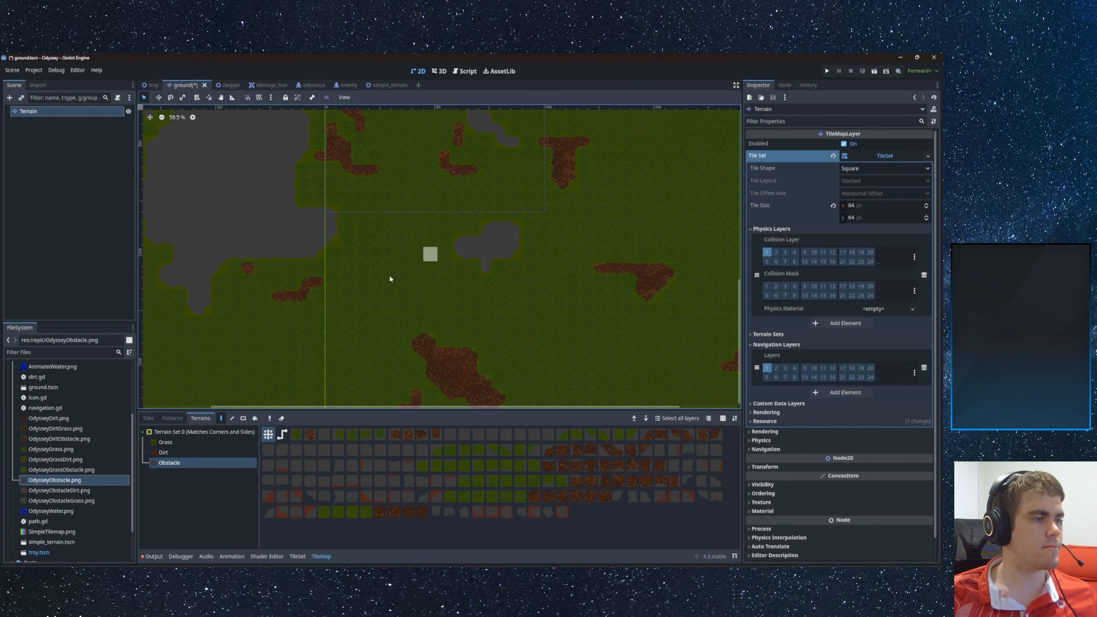
drag(361, 367, 376, 325)
middle_drag(500, 338, 351, 292)
drag(343, 292, 422, 280)
middle_drag(421, 278, 343, 358)
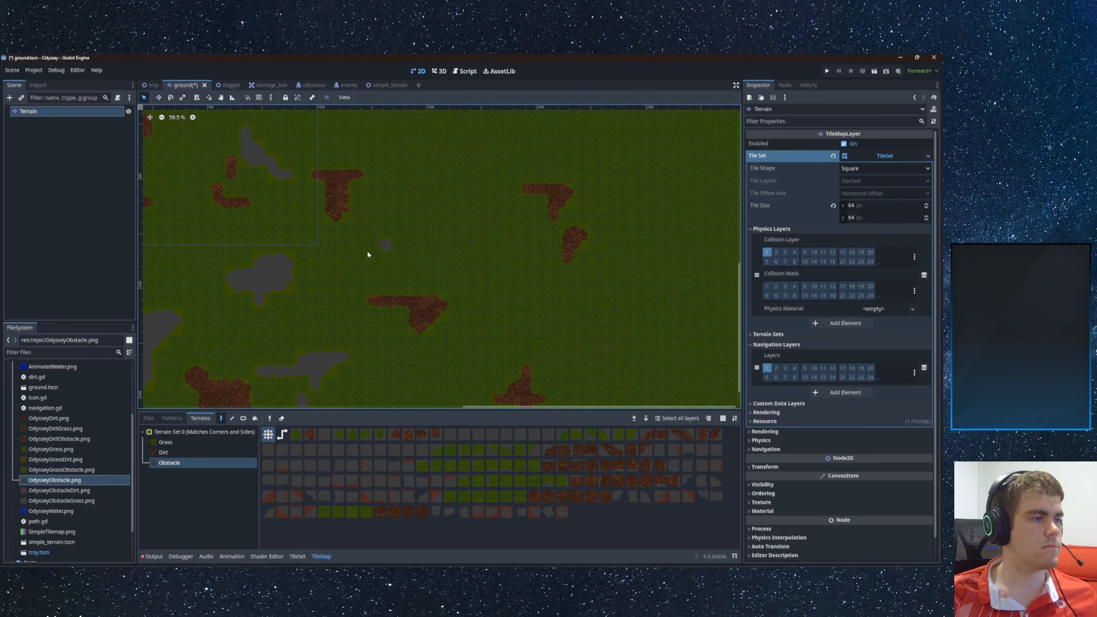
- Paint an Obstacle patch against the T-shaped dirt area and inspect the transition between rock and dirt
middle_drag(416, 262, 463, 306)
mouse_move(412, 244)
mouse_down()
mouse_move(449, 250)
mouse_move(433, 213)
mouse_up()
scroll(440, 222, up, 6)
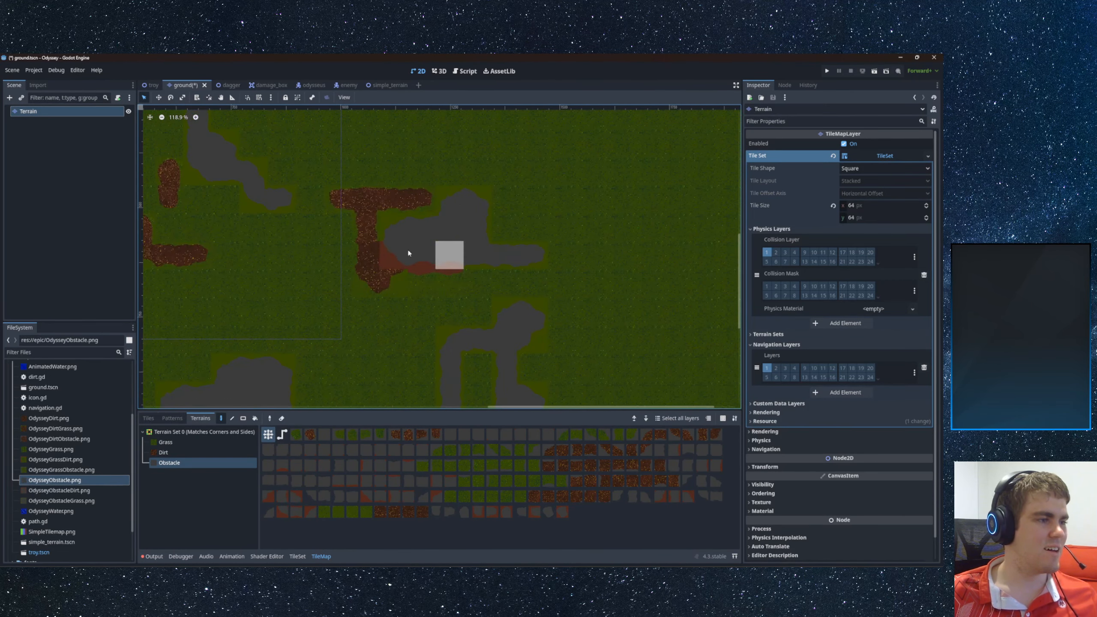
scroll(406, 247, down, 6)
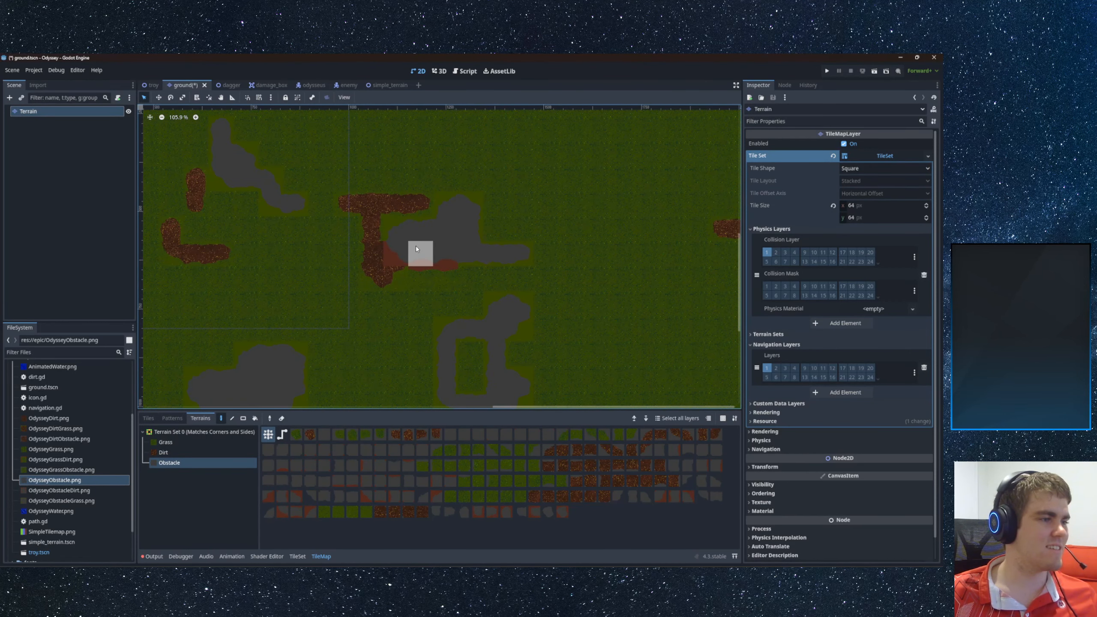
- Paint two Obstacle patches in the grass north of the T-shaped dirt area and survey the surrounding map
drag(463, 191, 469, 173)
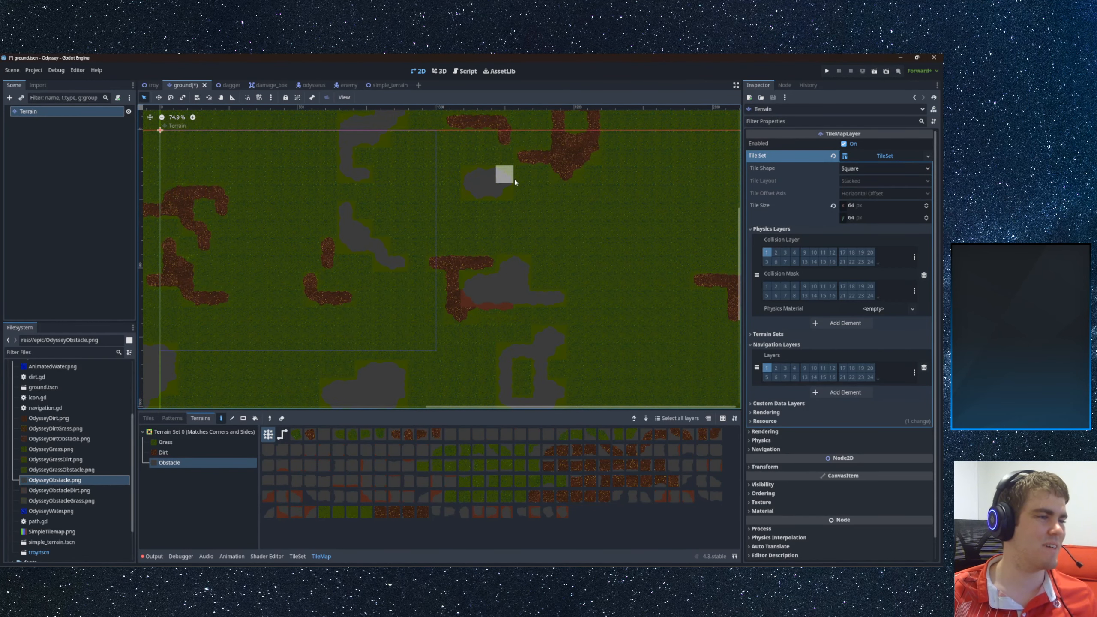
middle_drag(540, 192, 567, 218)
drag(500, 135, 545, 146)
middle_drag(426, 131, 560, 204)
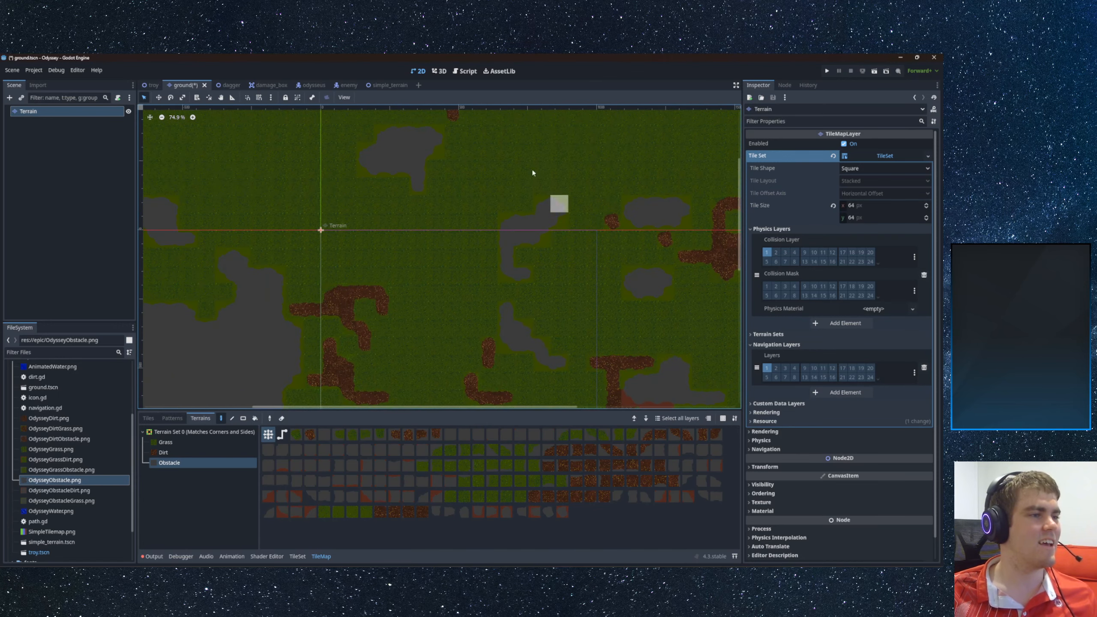
middle_drag(470, 186, 533, 177)
middle_drag(571, 227, 527, 172)
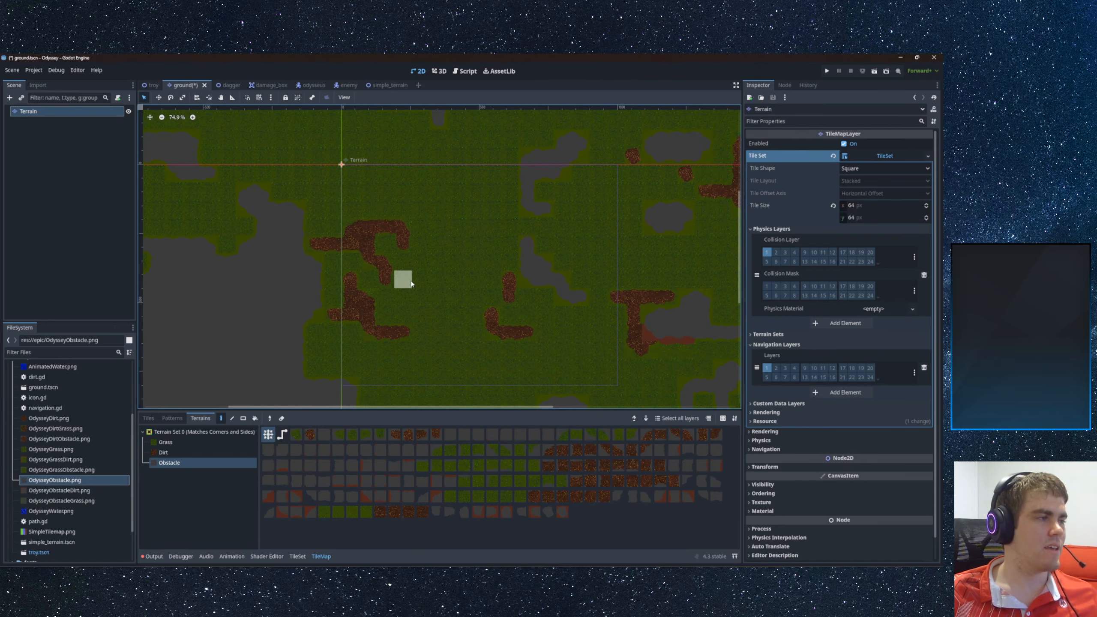
- Turn off Visible Collision Shapes and turn on Visible Navigation in the debug options, and save the ground scene
click(35, 70)
click(56, 70)
click(56, 70)
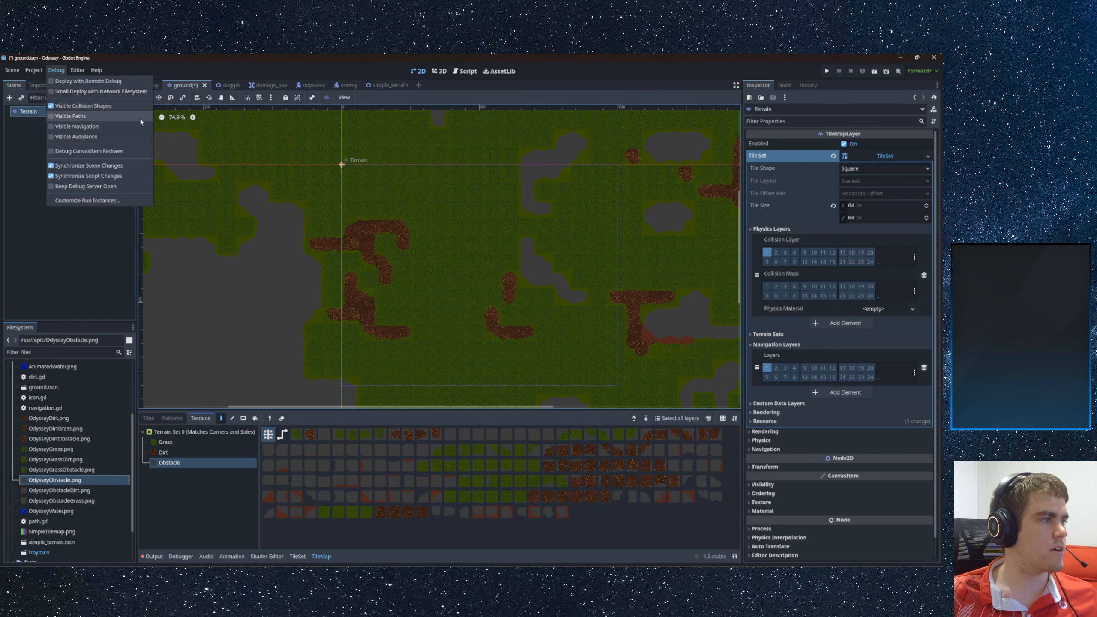
scroll(509, 199, down, 5)
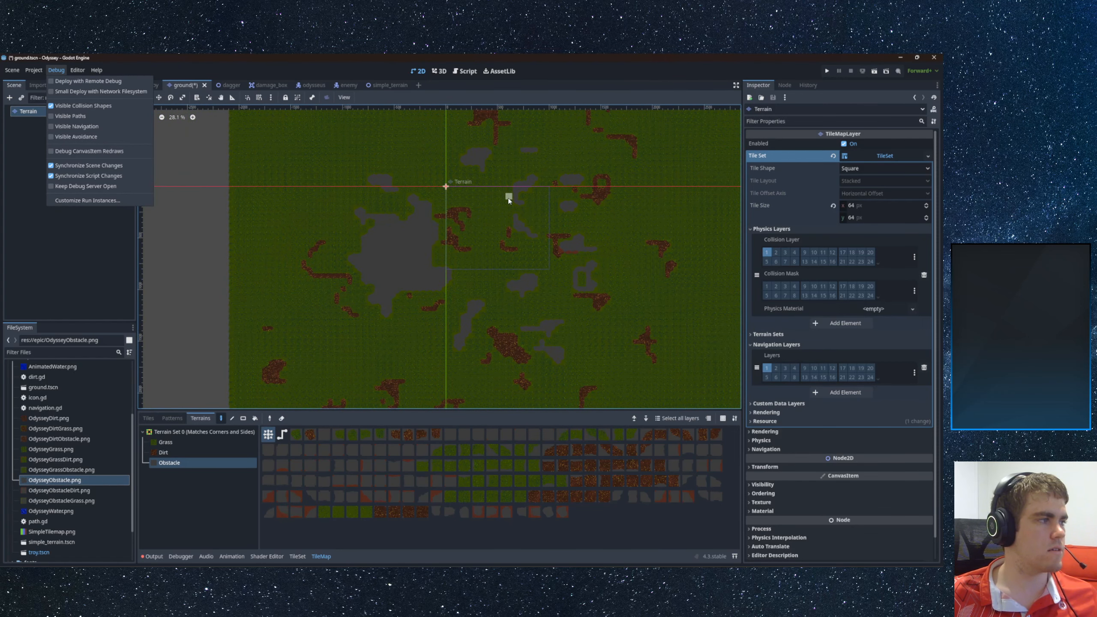
scroll(508, 200, up, 2)
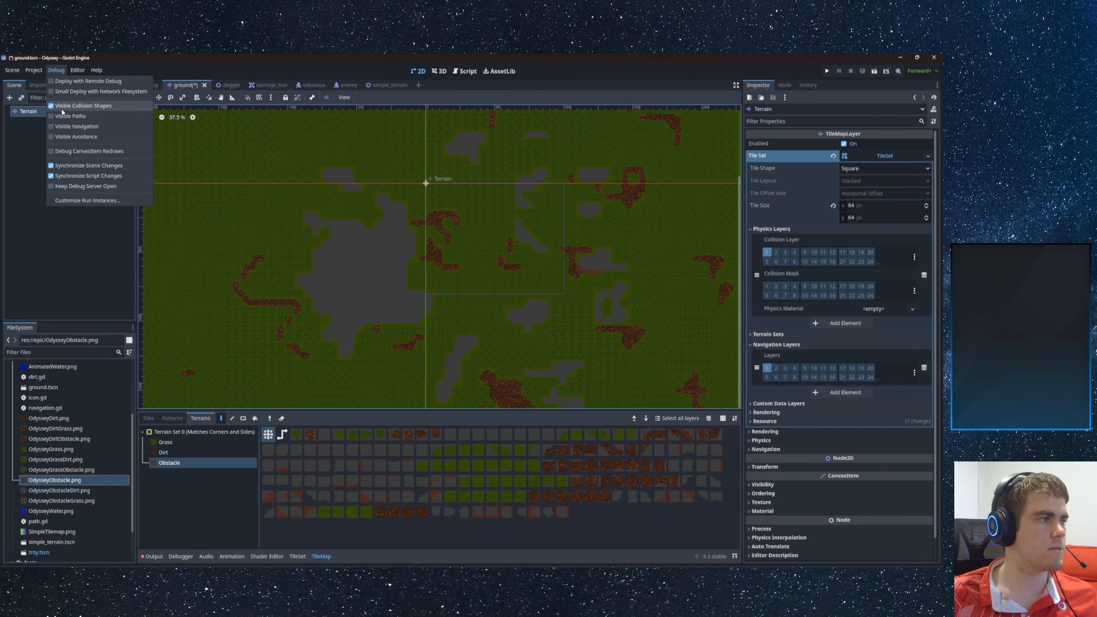
click(80, 105)
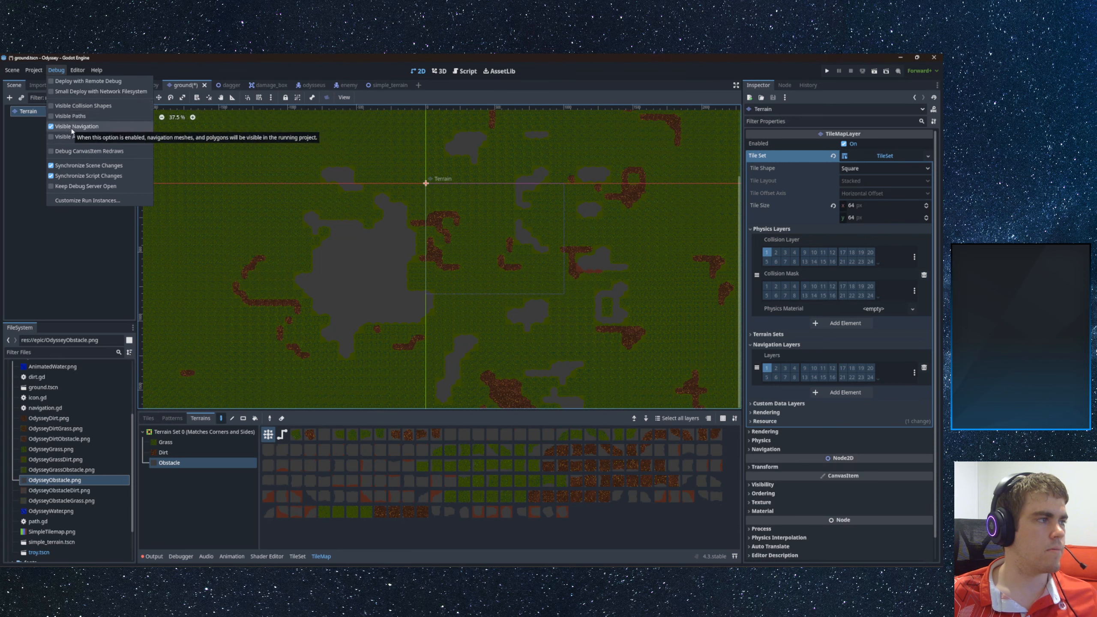
click(348, 61)
key(ctrl+s)
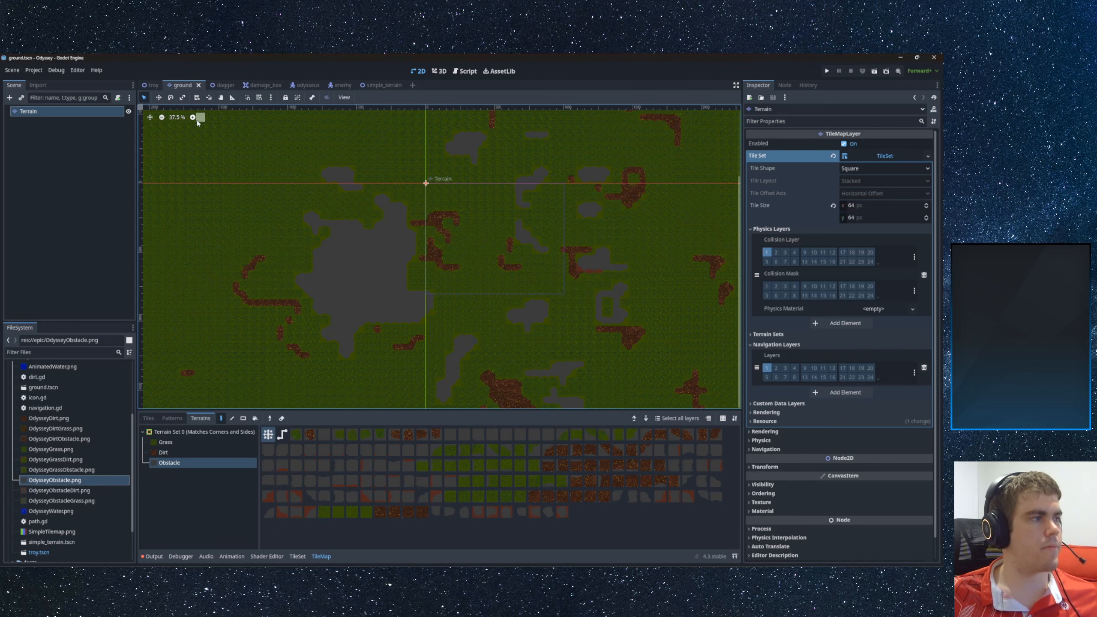
- Open the troy scene, bring its whole terrain map into view and run the project
scroll(70, 442, up, 5)
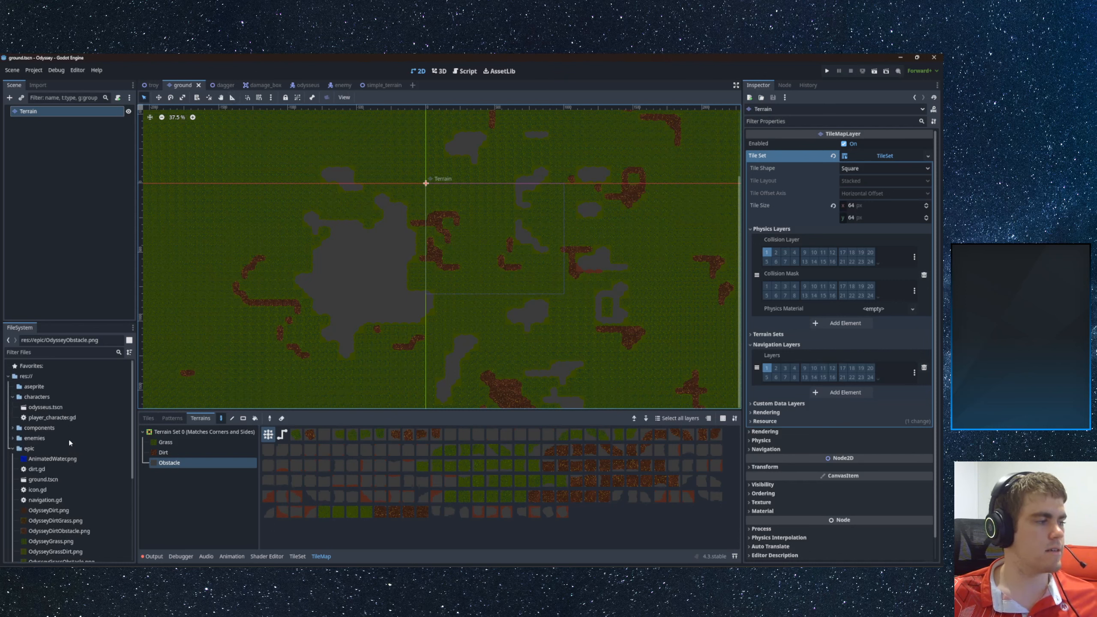
click(151, 84)
middle_drag(248, 191, 349, 231)
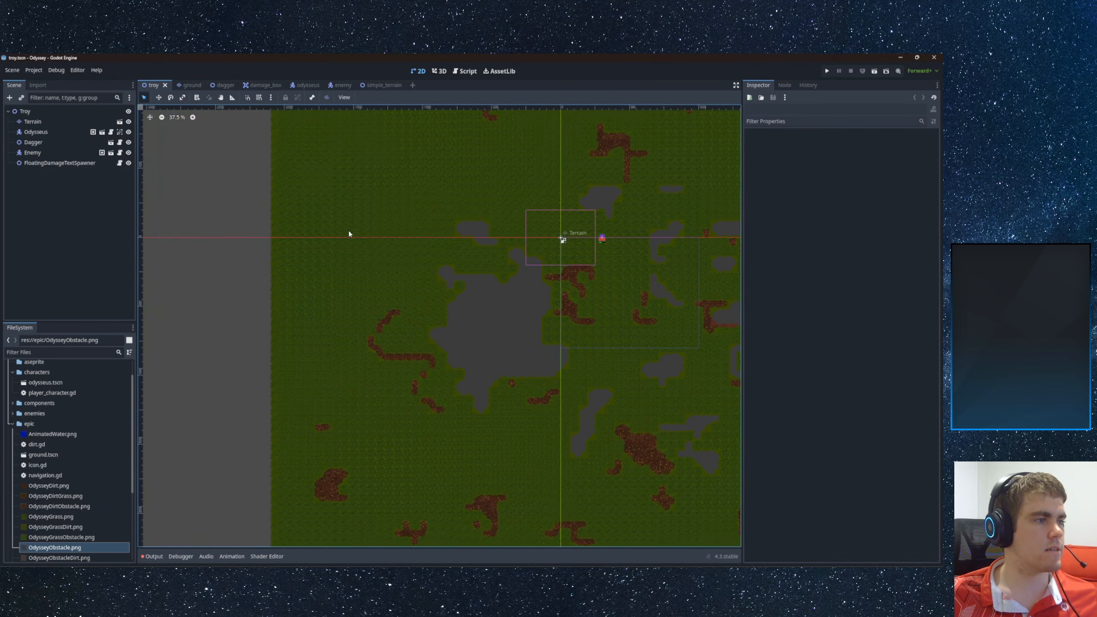
scroll(360, 233, down, 6)
scroll(392, 255, right, 2)
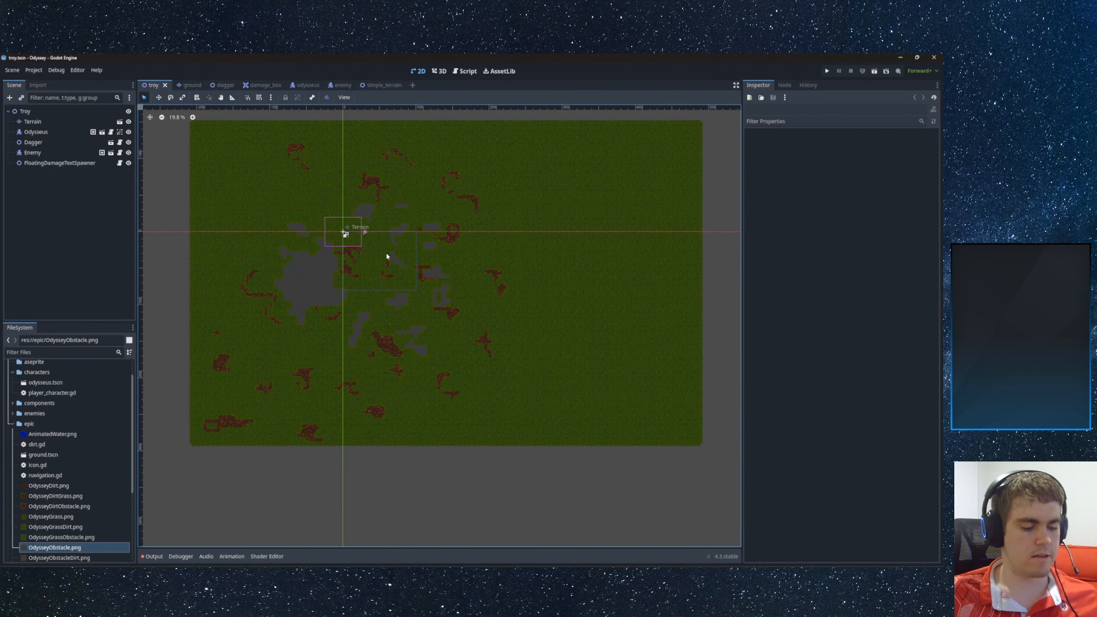
key(F5)
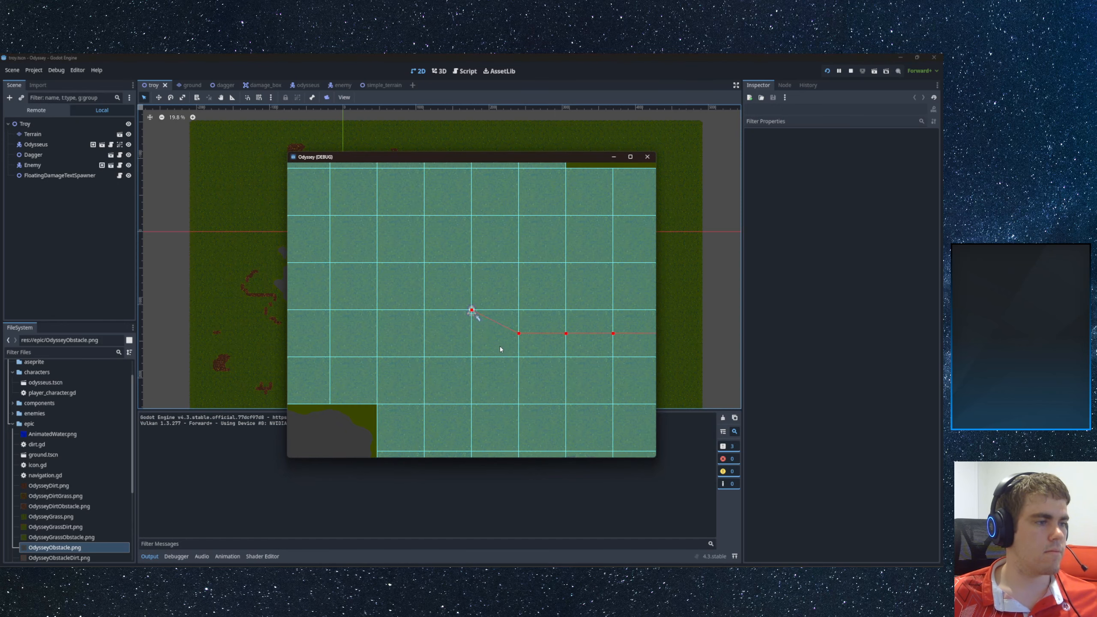
- Walk the character south and west along the edge of the main rock area to check the navigation mesh and enemy path
key(s)
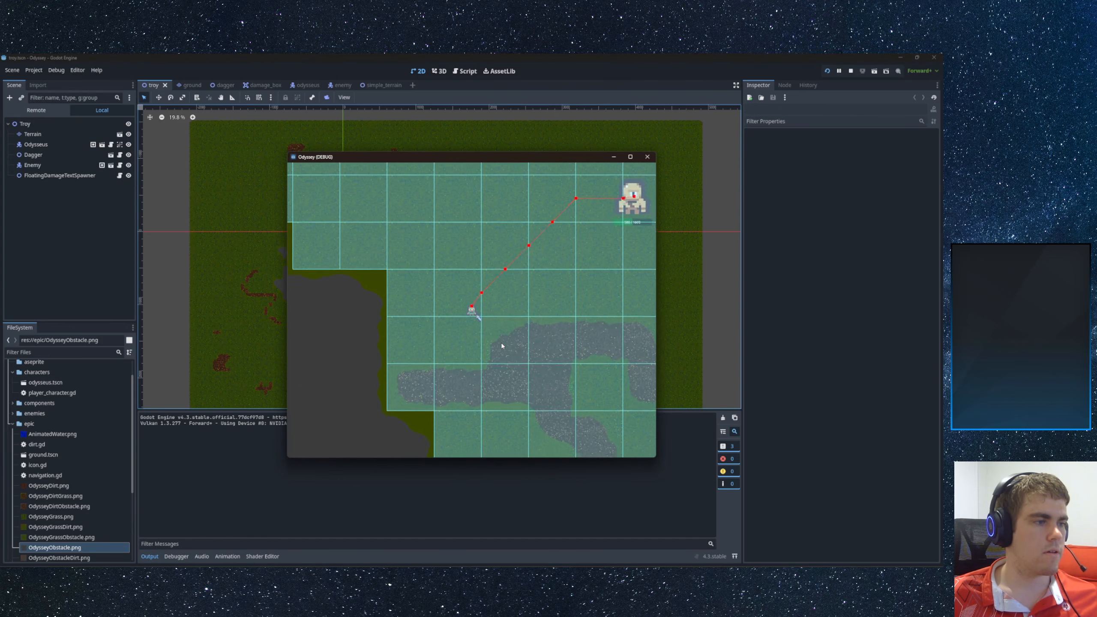
key(d)
key(a)
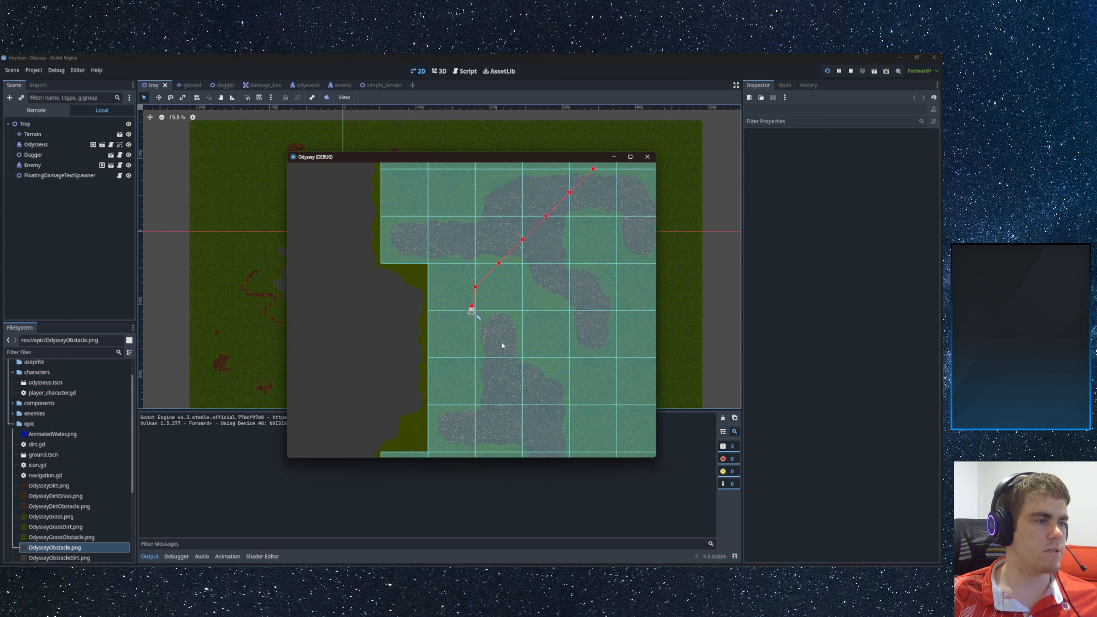
key(a)
key(a)
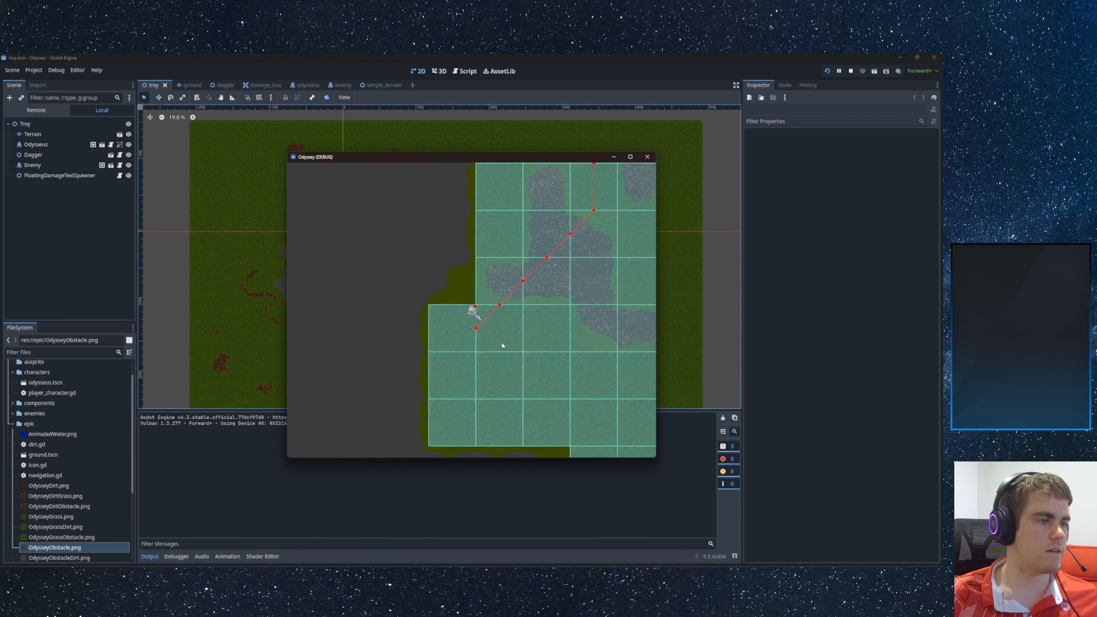
key(d)
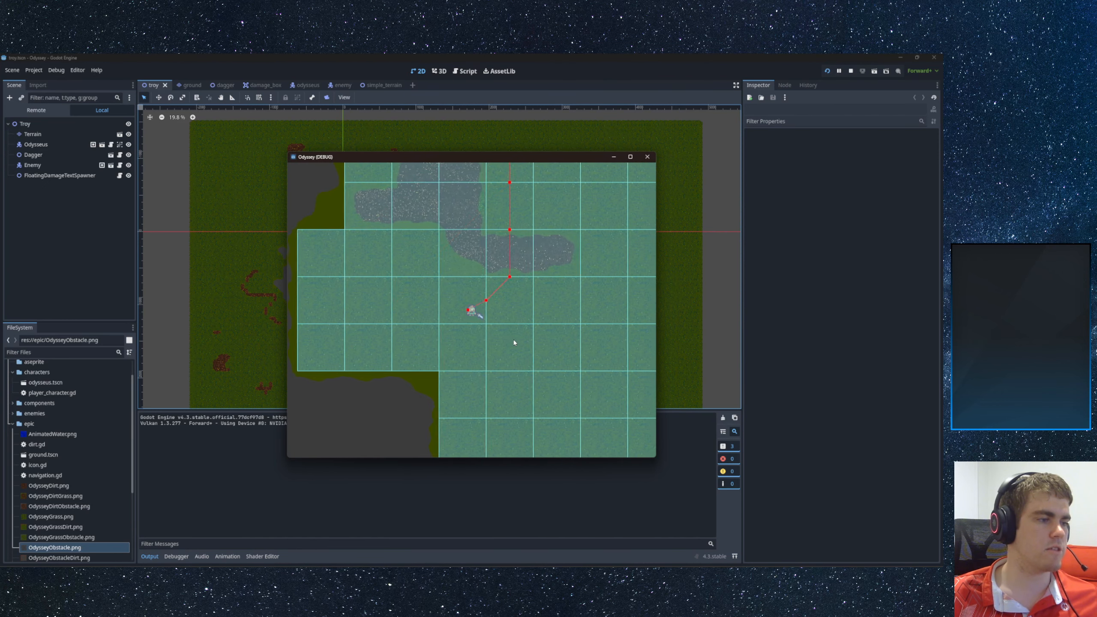
key(s)
key(a)
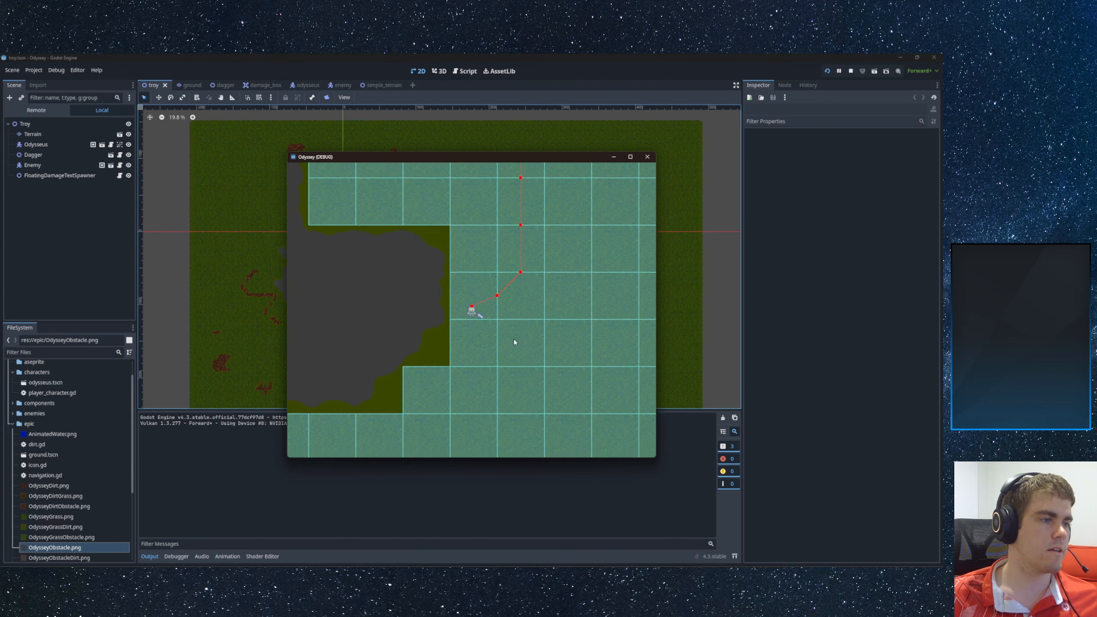
key(a)
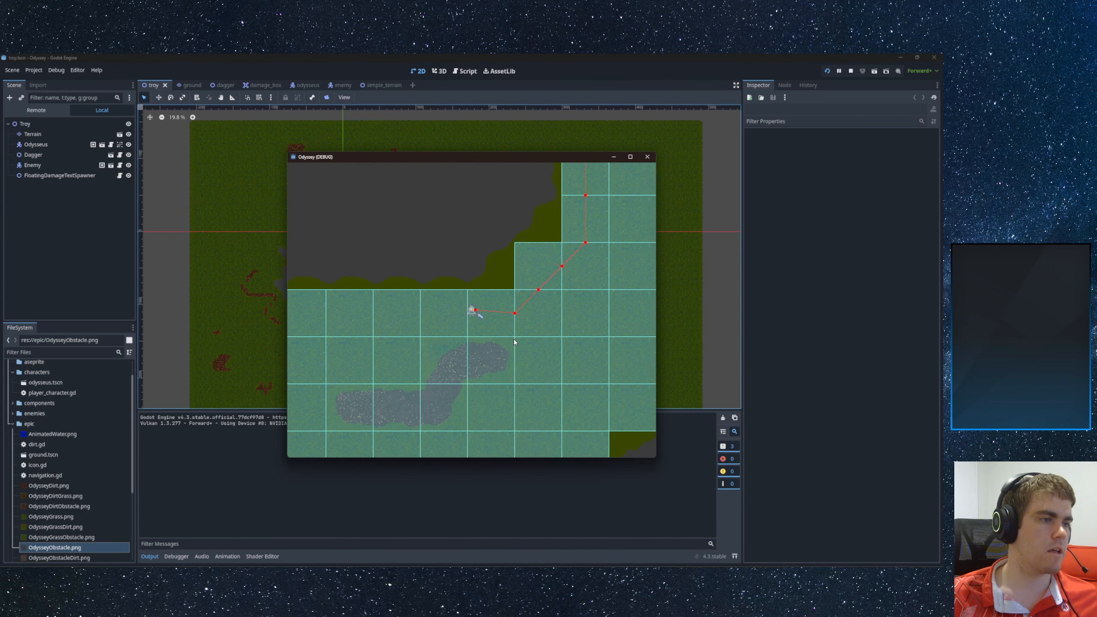
key(w)
key(a)
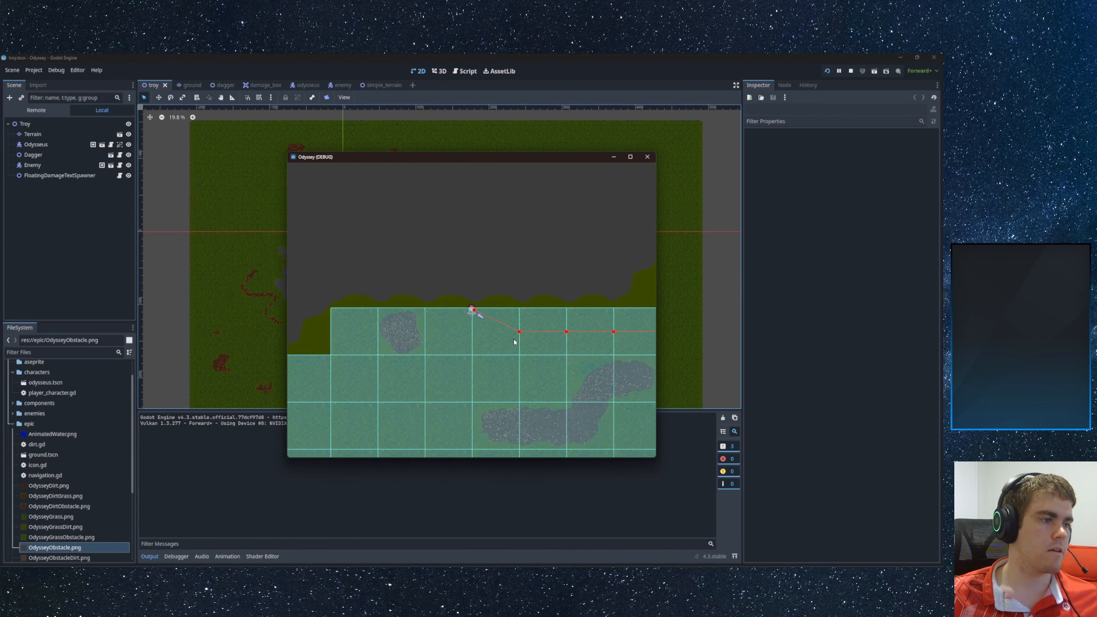
key(a)
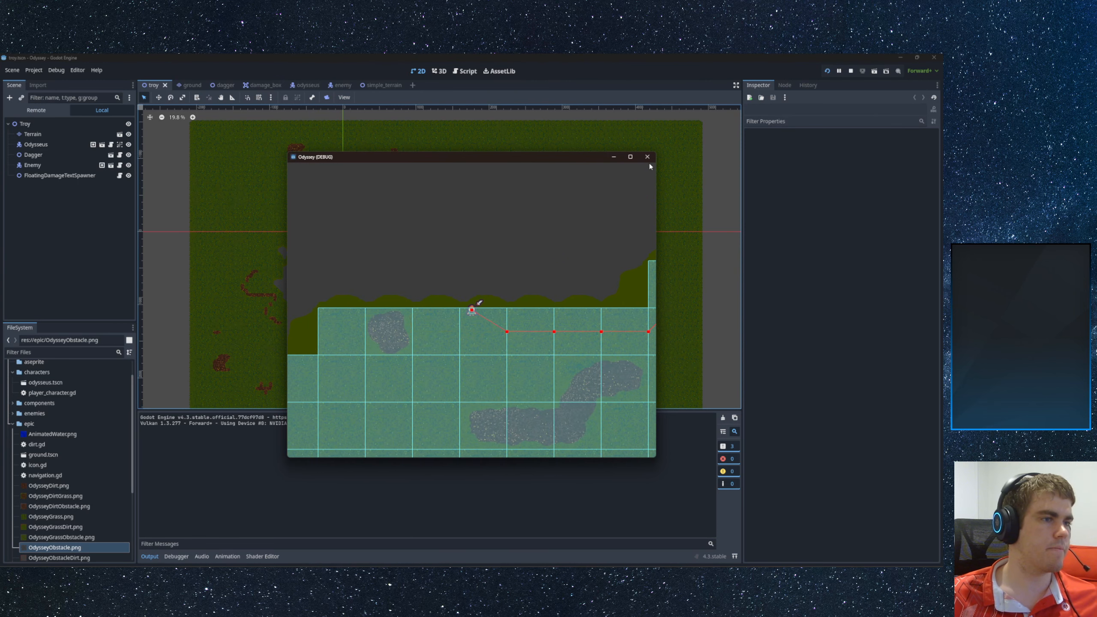
- Close the running game and open the Terrain node's ground scene for editing from the troy scene
click(647, 157)
scroll(479, 276, up, 8)
scroll(340, 242, up, 5)
middle_drag(282, 227, 487, 290)
scroll(487, 290, up, 6)
scroll(488, 291, up, 3)
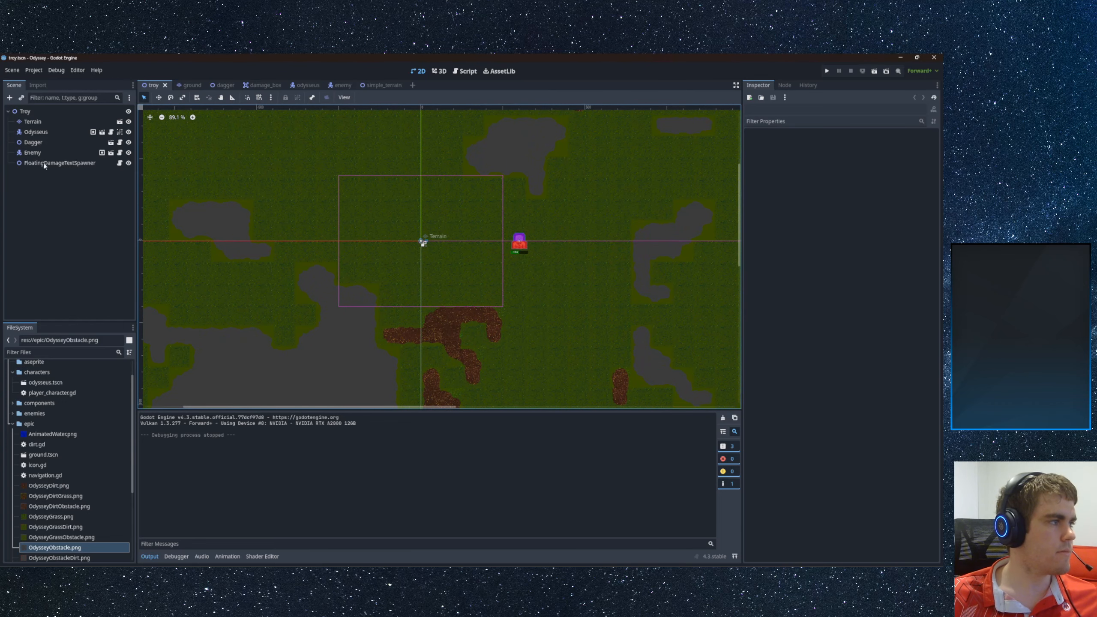
click(39, 121)
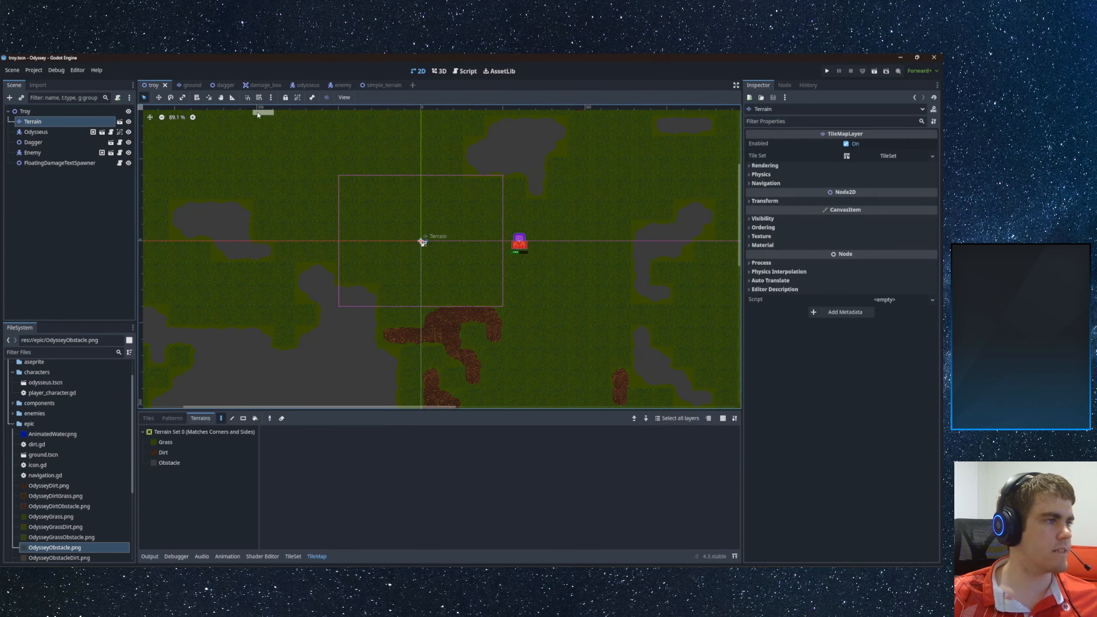
click(124, 123)
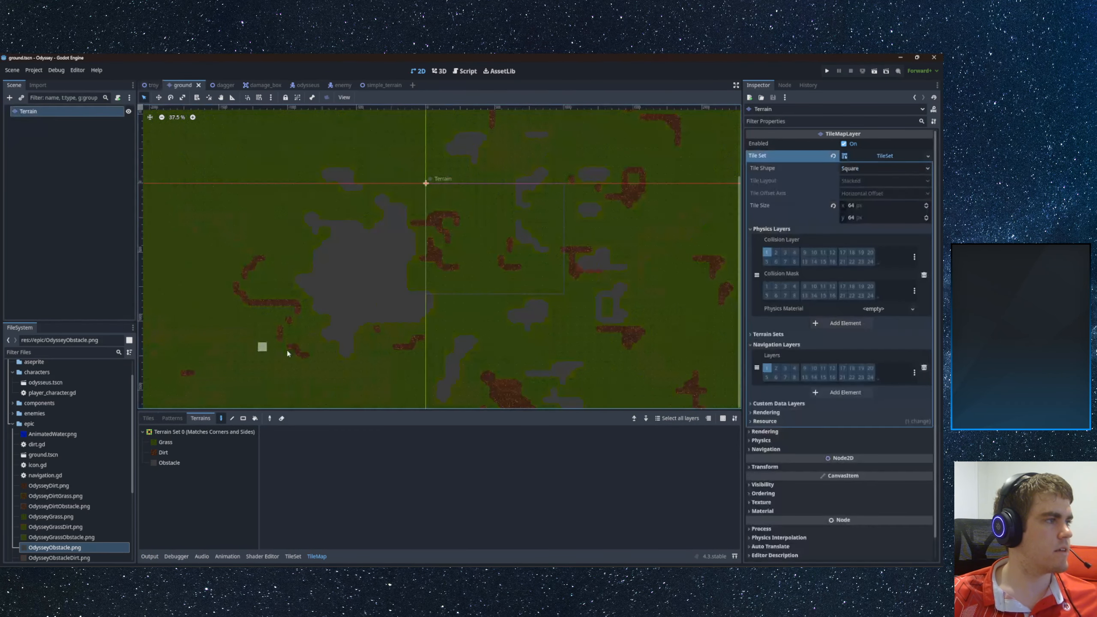
- Paint a ring-shaped Obstacle patch with an eastern arm over the dirt southeast of the origin, and run the project
click(169, 463)
scroll(436, 213, up, 2)
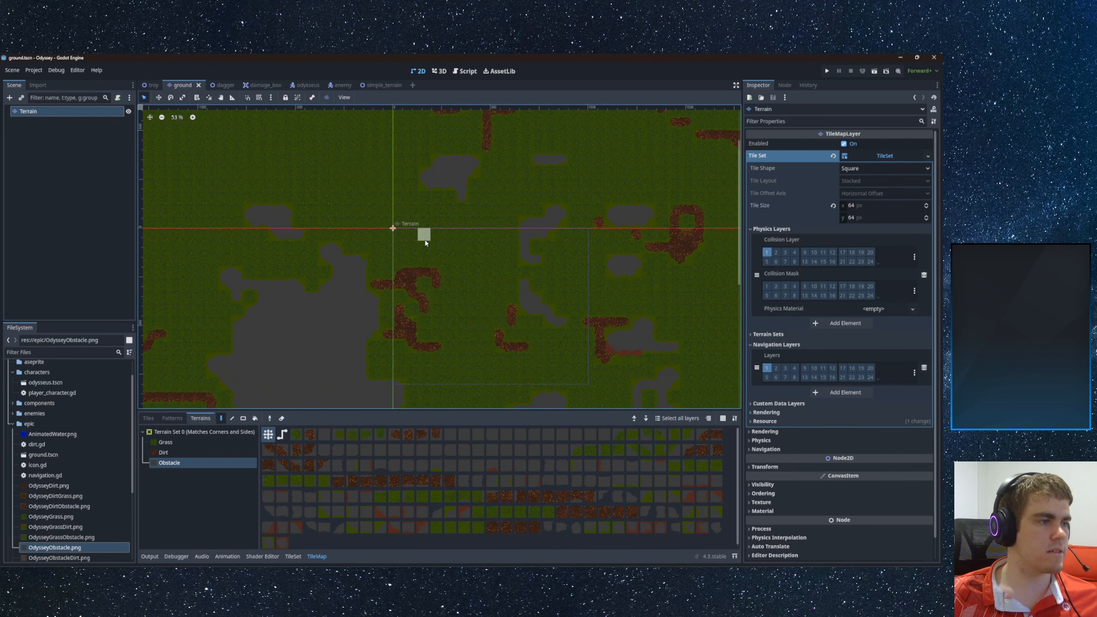
click(457, 277)
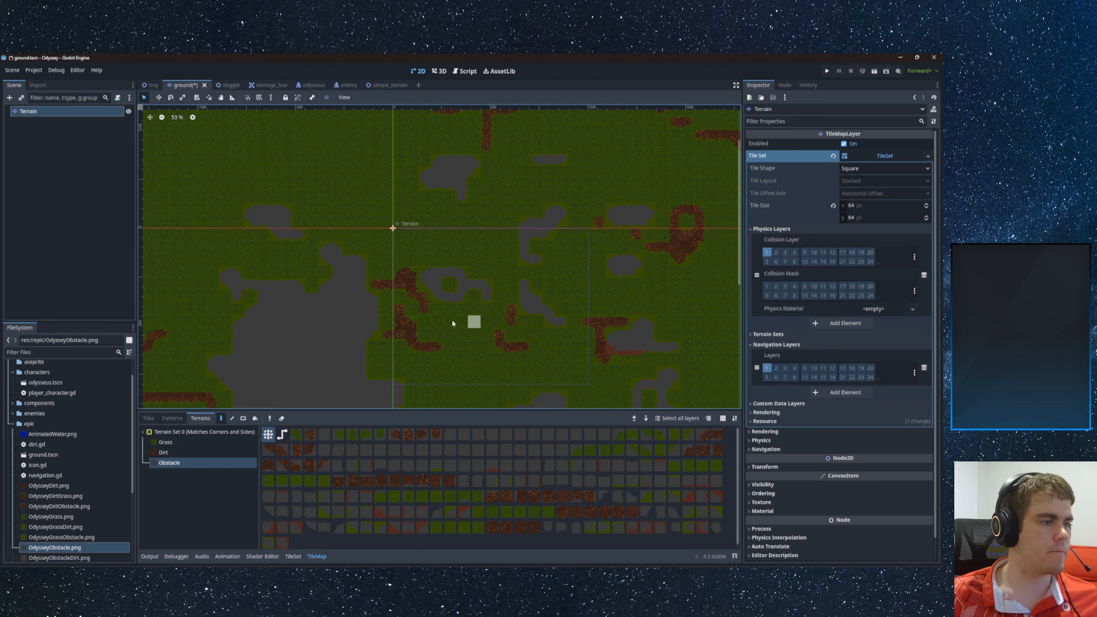
middle_drag(453, 323, 398, 318)
key(F5)
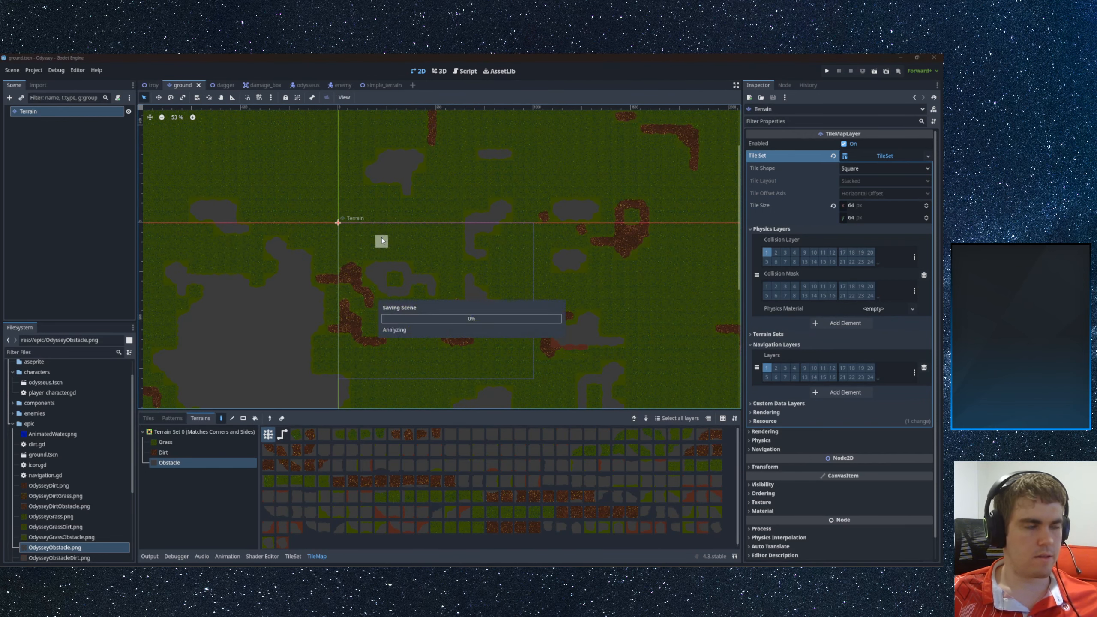
- Walk the character southeast over the dirt to the south side of the ring-shaped Obstacle patch
key(d)
key(s)
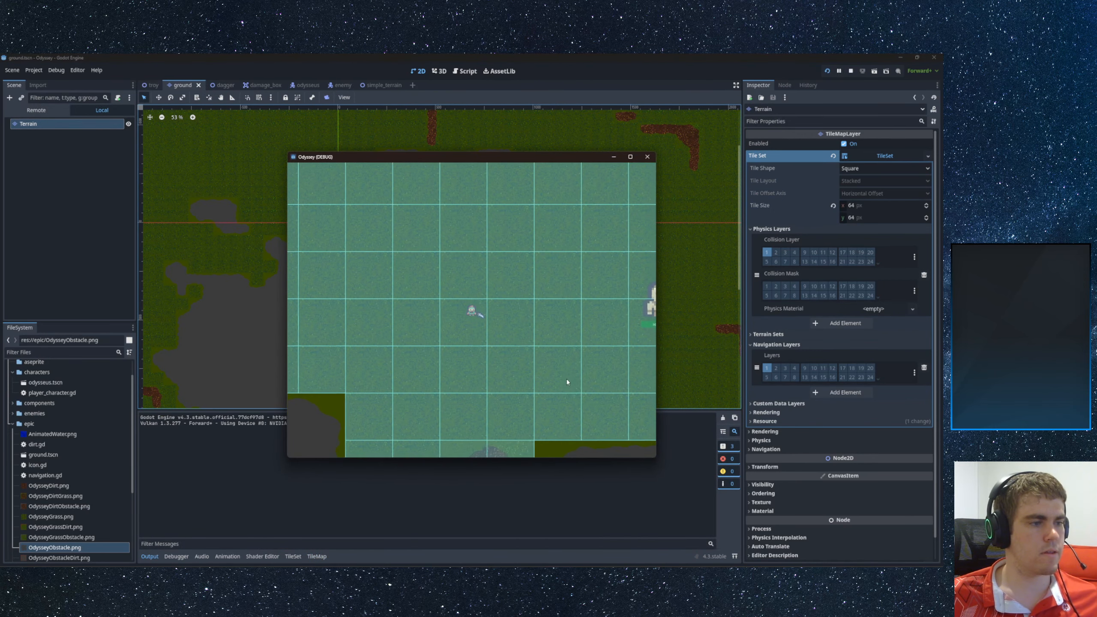
key(d)
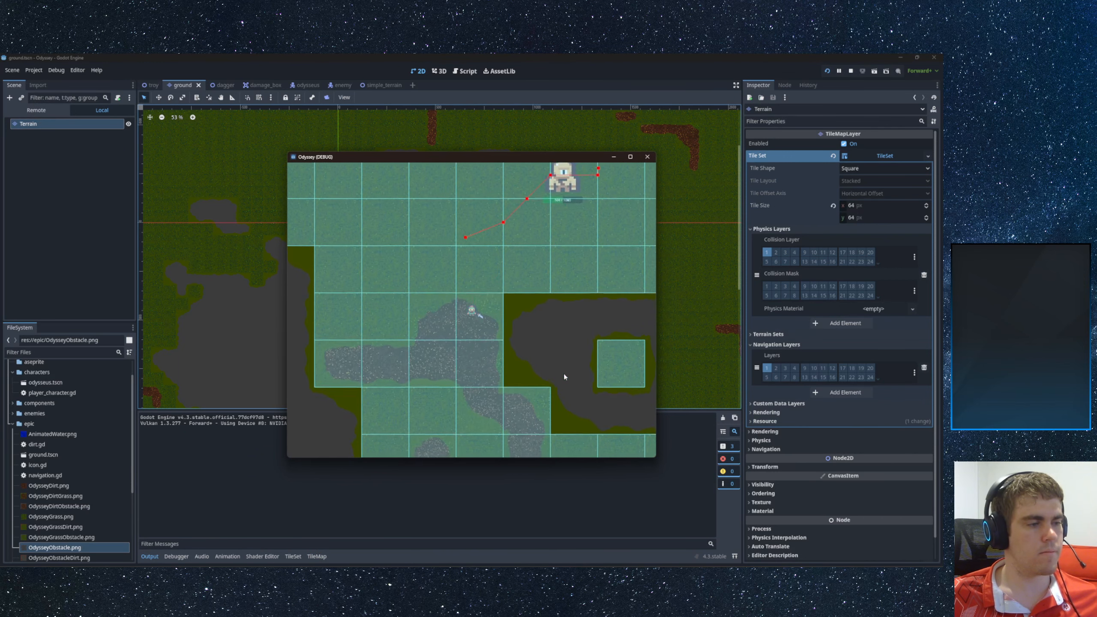
key(d)
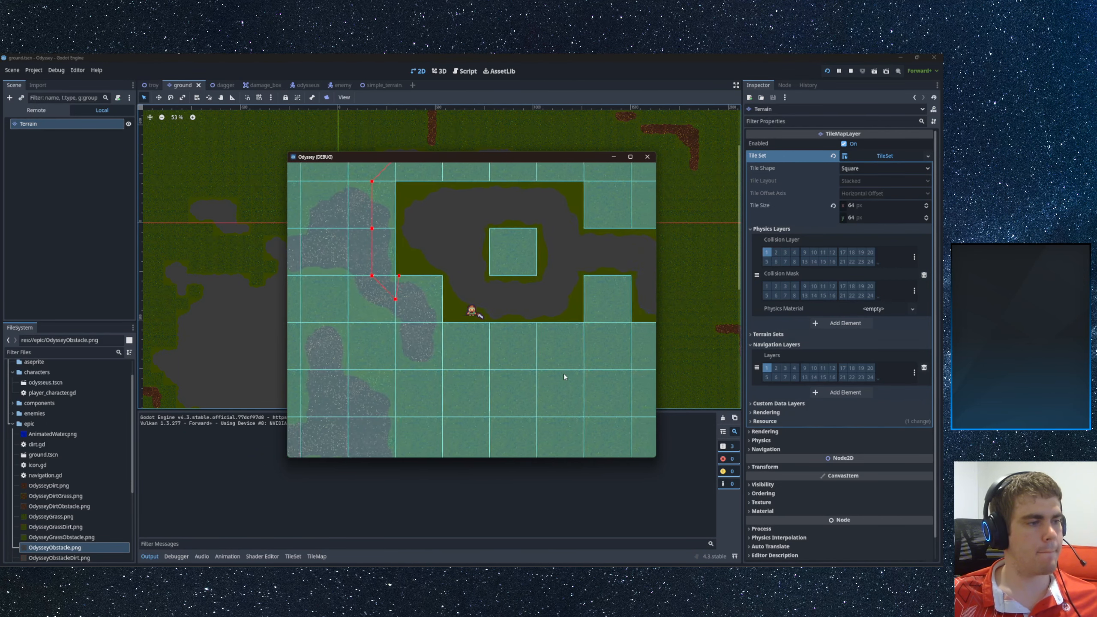
key(s)
key(d)
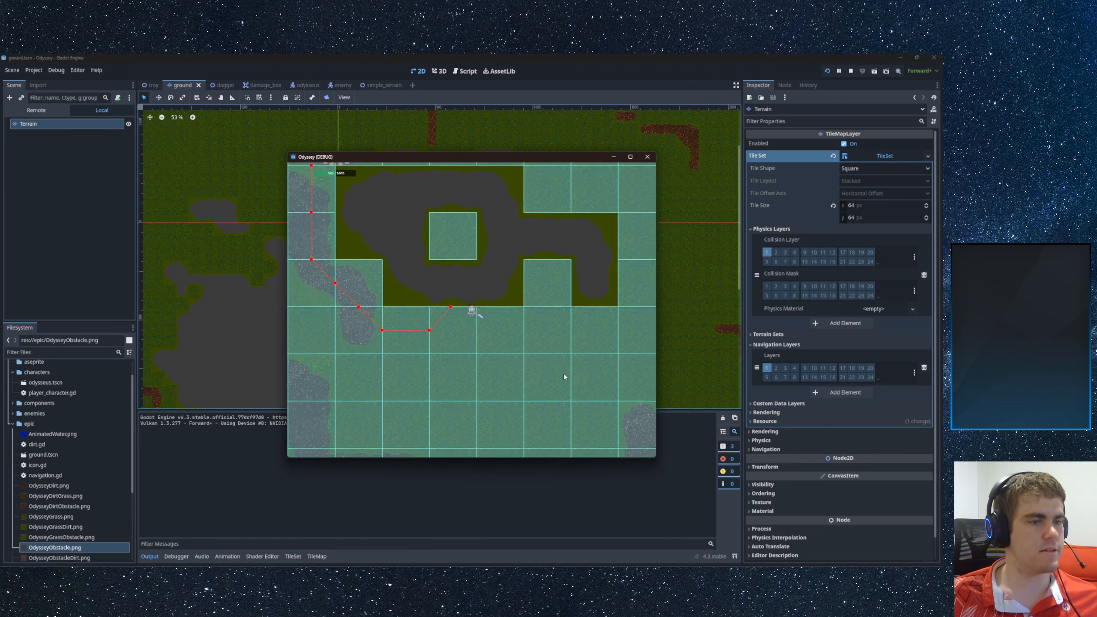
- Walk the character in and out of the Obstacle patch's southern edge to test its collision and the enemy's pathfinding
key(a)
key(w)
key(d)
key(s)
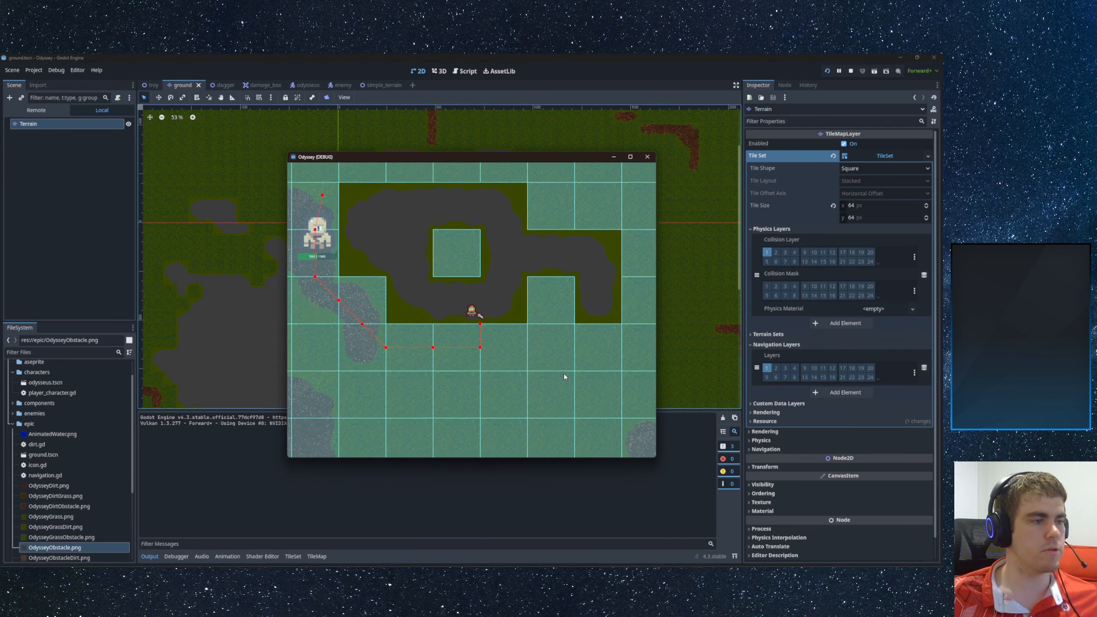
key(d)
key(s)
key(w)
key(a)
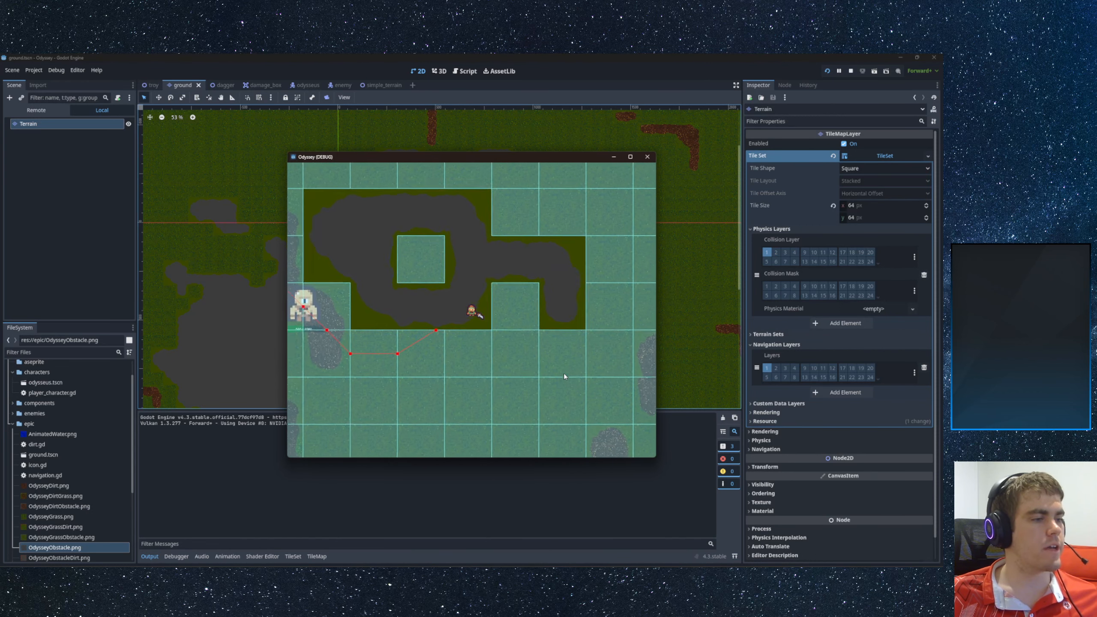
key(d)
key(s)
key(d)
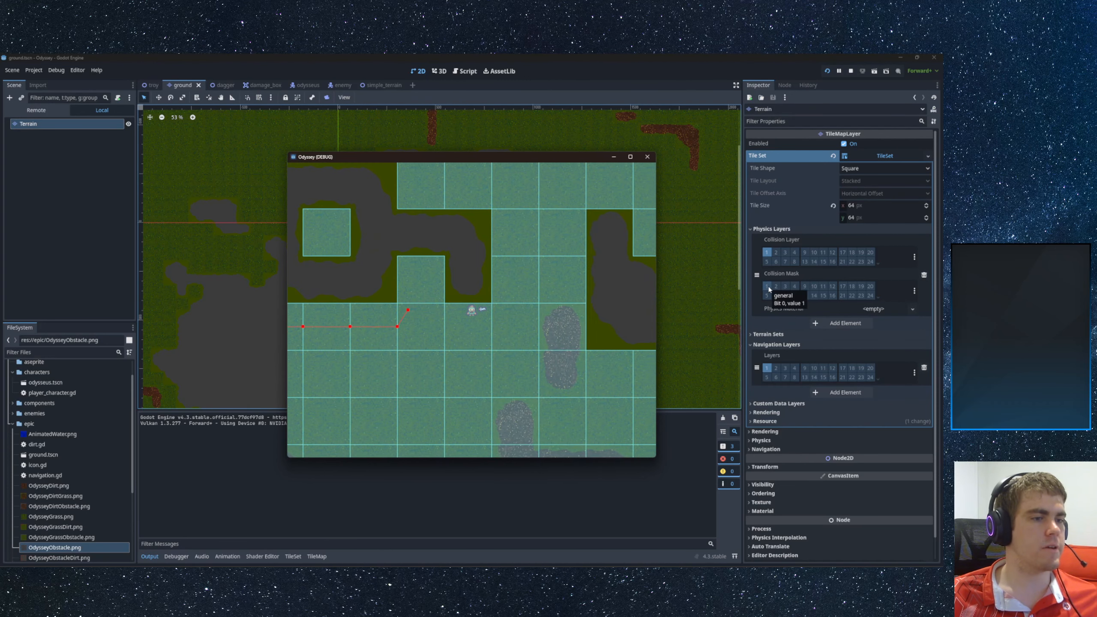
- Enable layers 1 and 2 in the tile set's collision mask and test the Obstacle patch's eastern arm in the running game
click(776, 287)
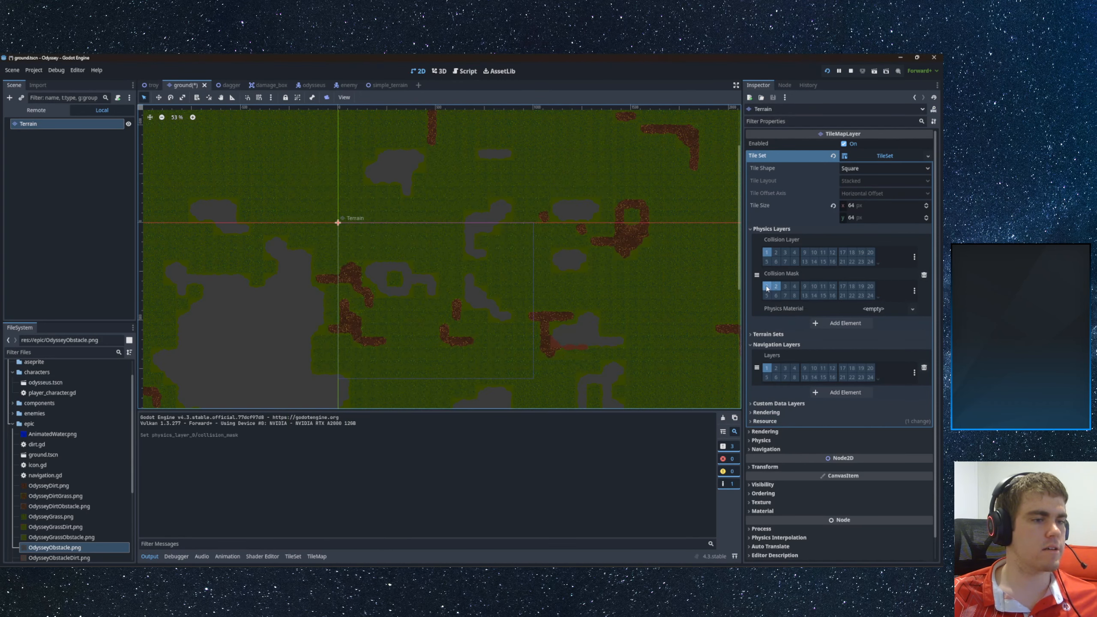
key(alt+Tab)
key(d)
key(w)
key(a)
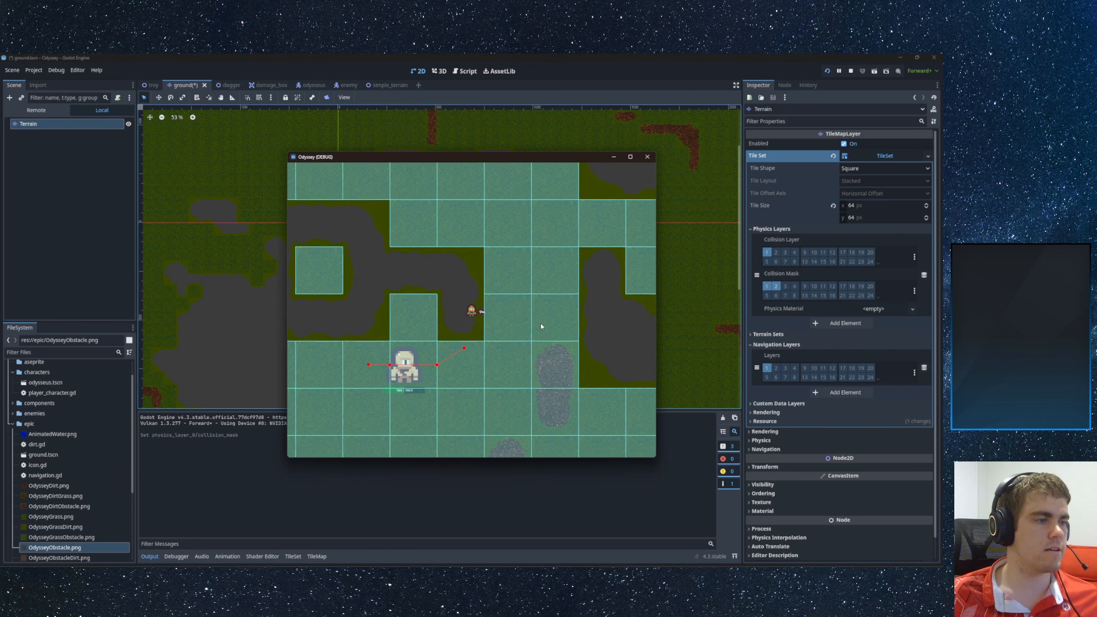
- Walk the character around the east and north sides of the Obstacle patch to its western edge, checking the enemy's path
key(d)
key(w)
key(a)
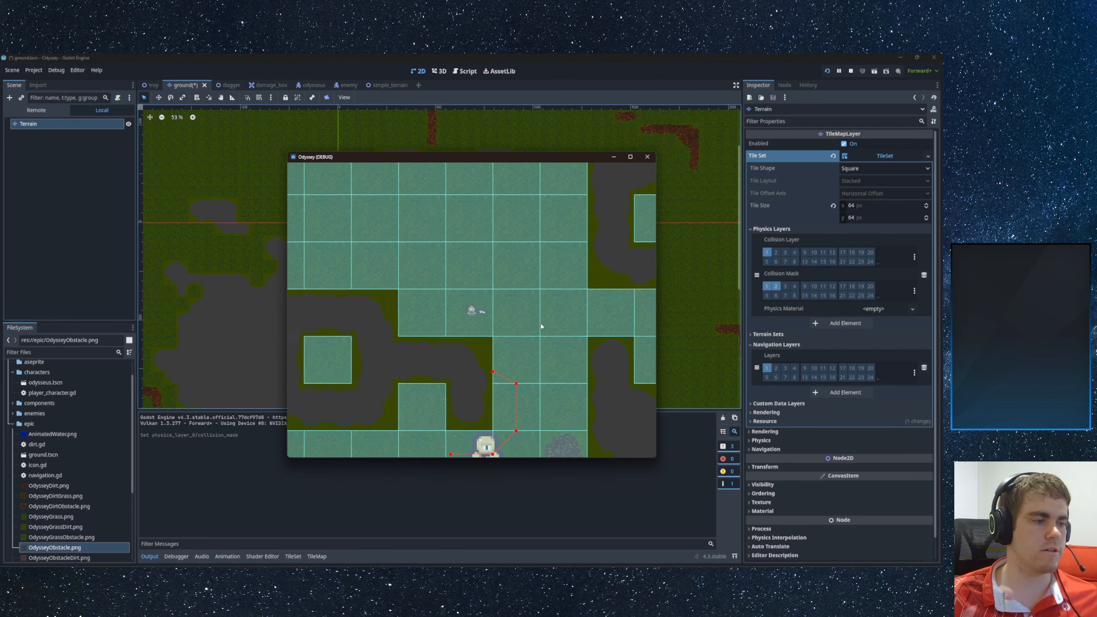
key(a)
key(w)
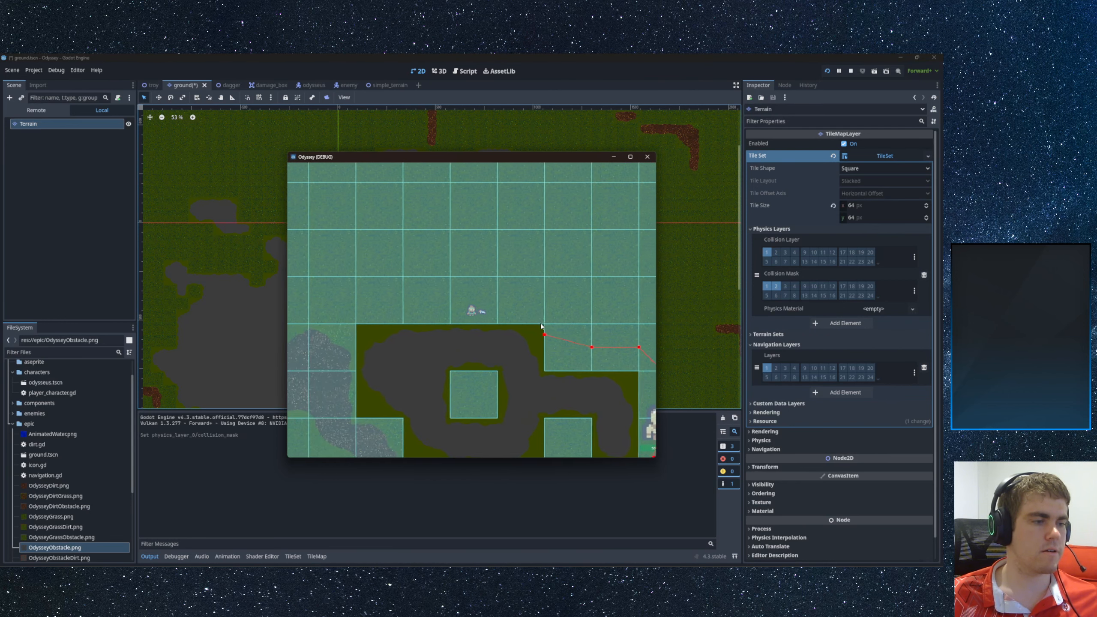
key(a)
key(s)
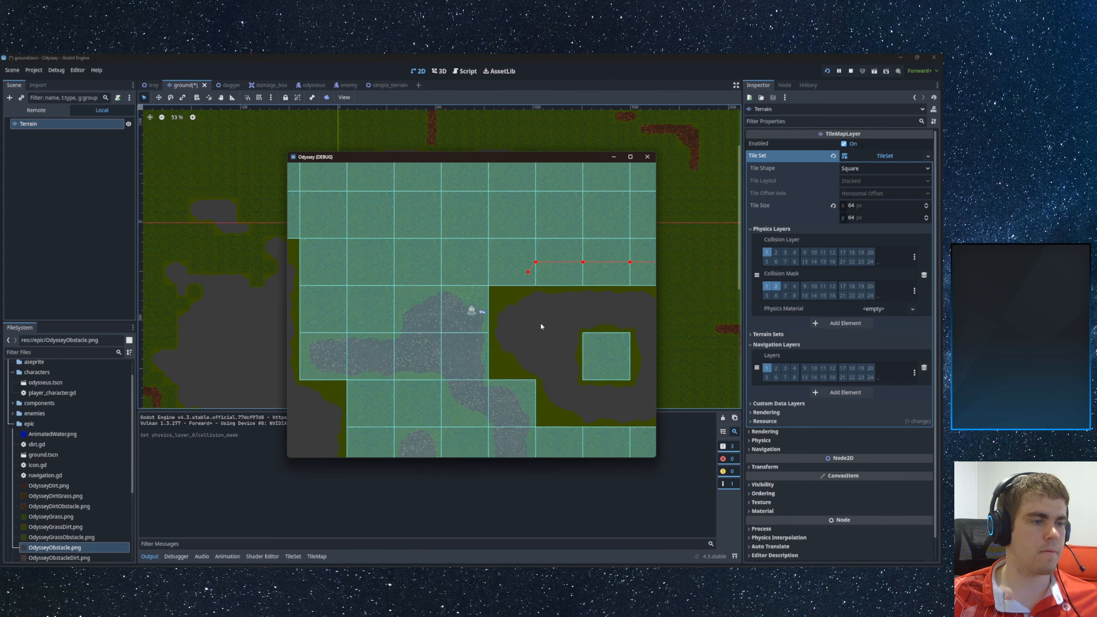
- Test collision along the south and west edges of the ring-shaped Obstacle patch, and close the running game
key(s)
key(d)
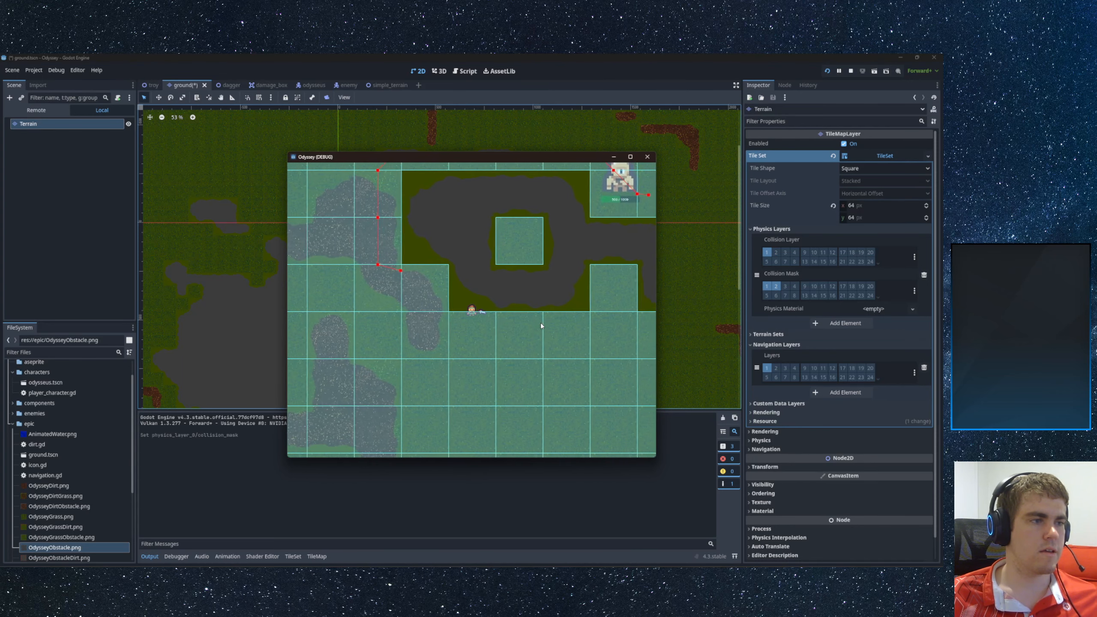
key(a)
key(w)
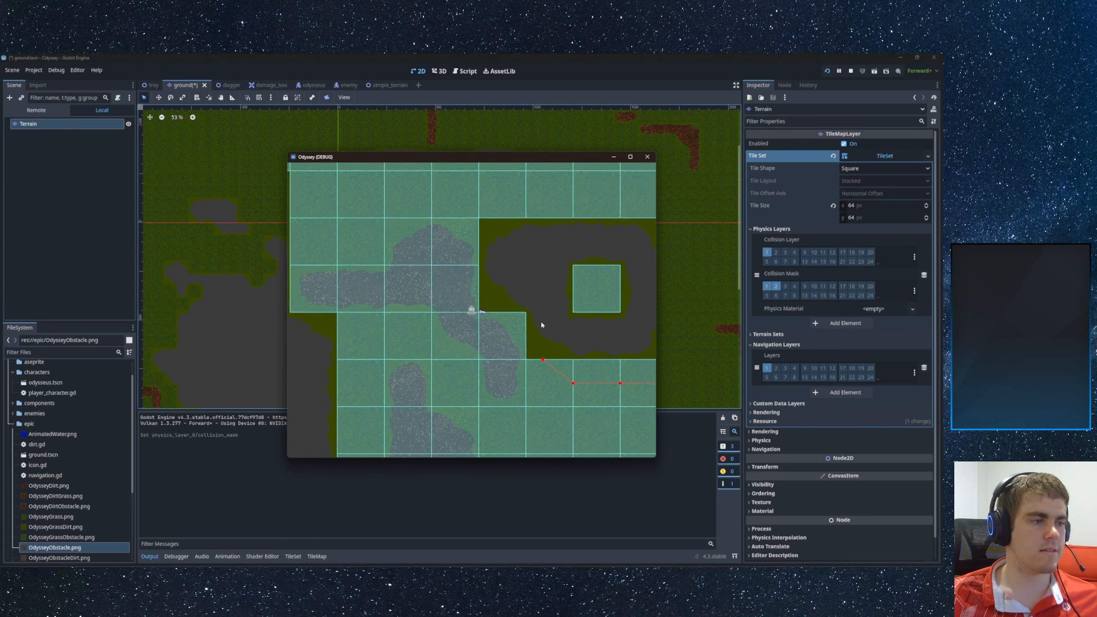
key(d)
click(647, 156)
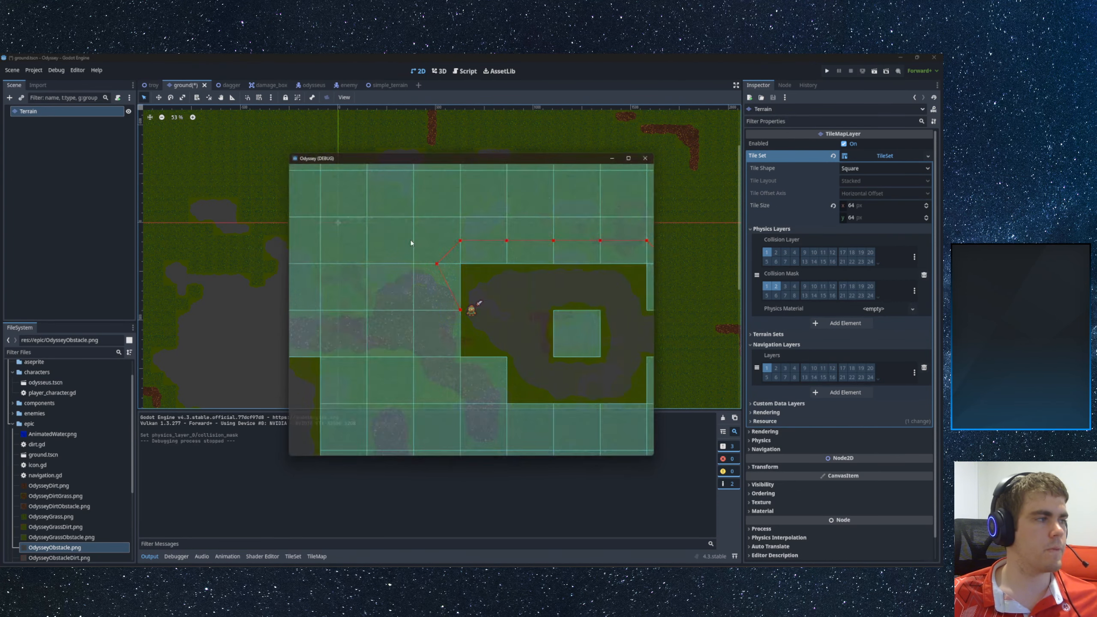
- Look over the painted terrain in the ground scene and save the scene
scroll(395, 266, up, 4)
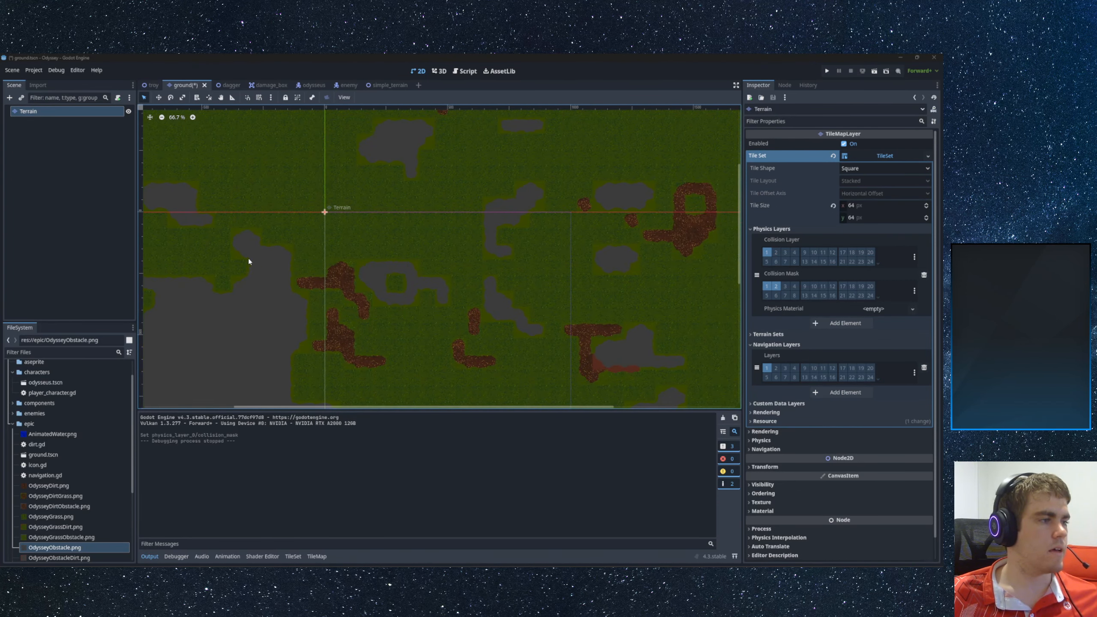
middle_drag(229, 273, 336, 292)
scroll(398, 290, up, 7)
scroll(382, 262, down, 13)
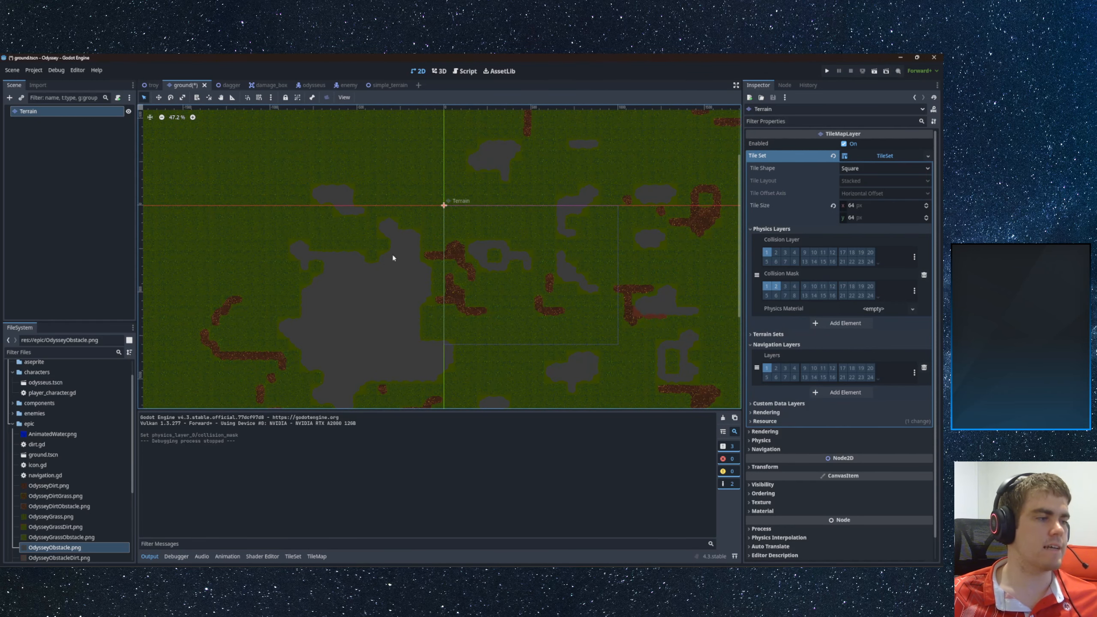
key(ctrl+s)
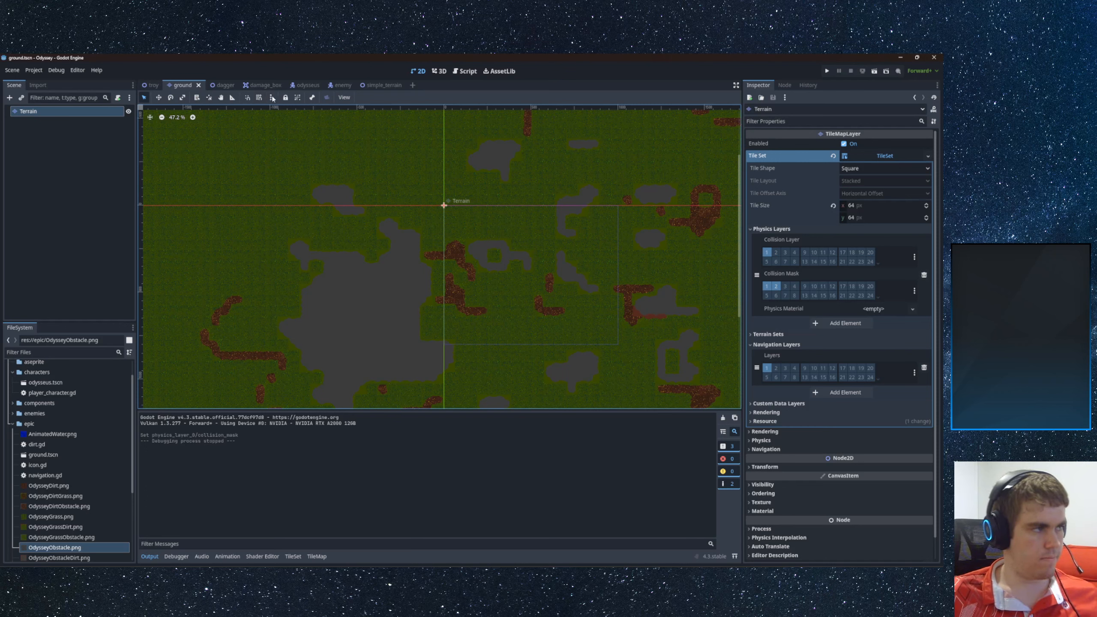
- Paint Physics Layer 0 collision onto all OdysseyObstacleGrass.png tiles in the tile set and save the scene
click(292, 557)
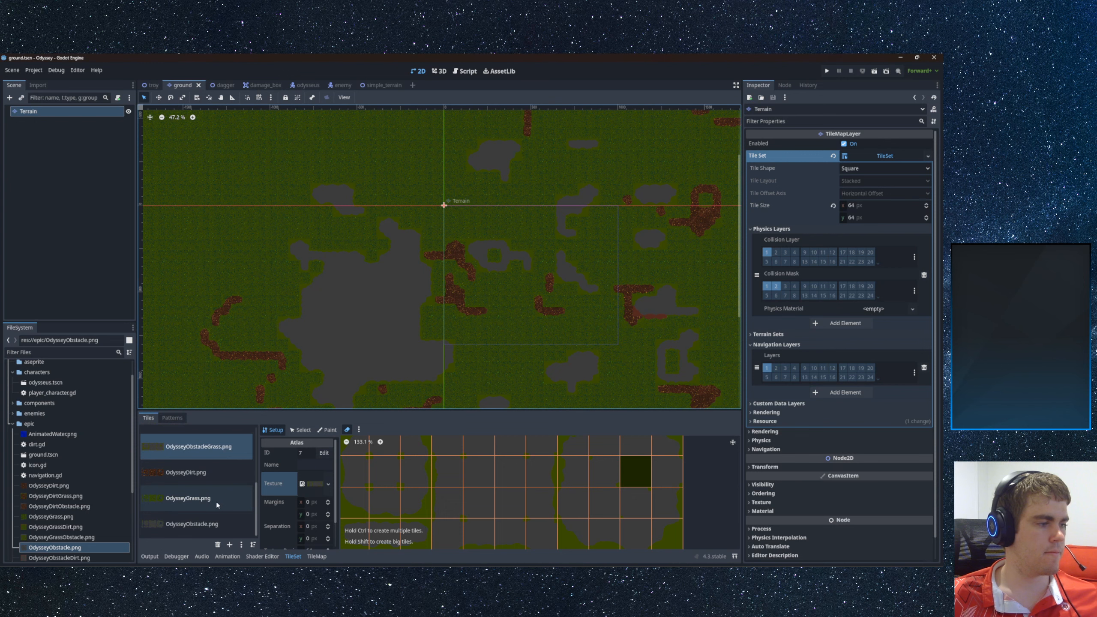
click(327, 430)
click(313, 454)
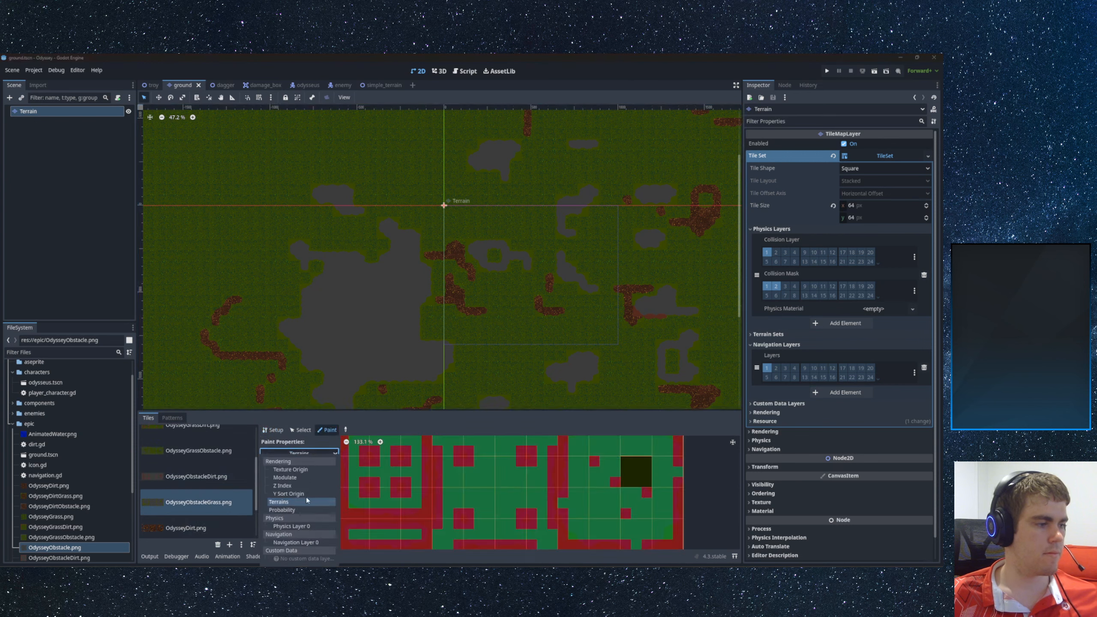
click(291, 526)
scroll(470, 490, down, 3)
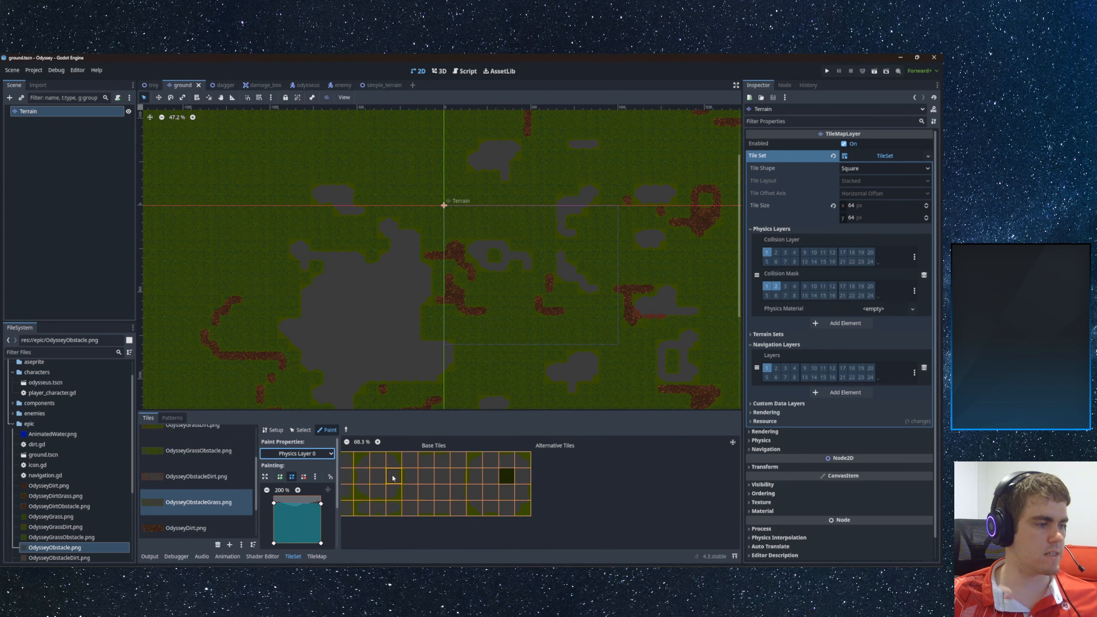
drag(322, 503, 321, 497)
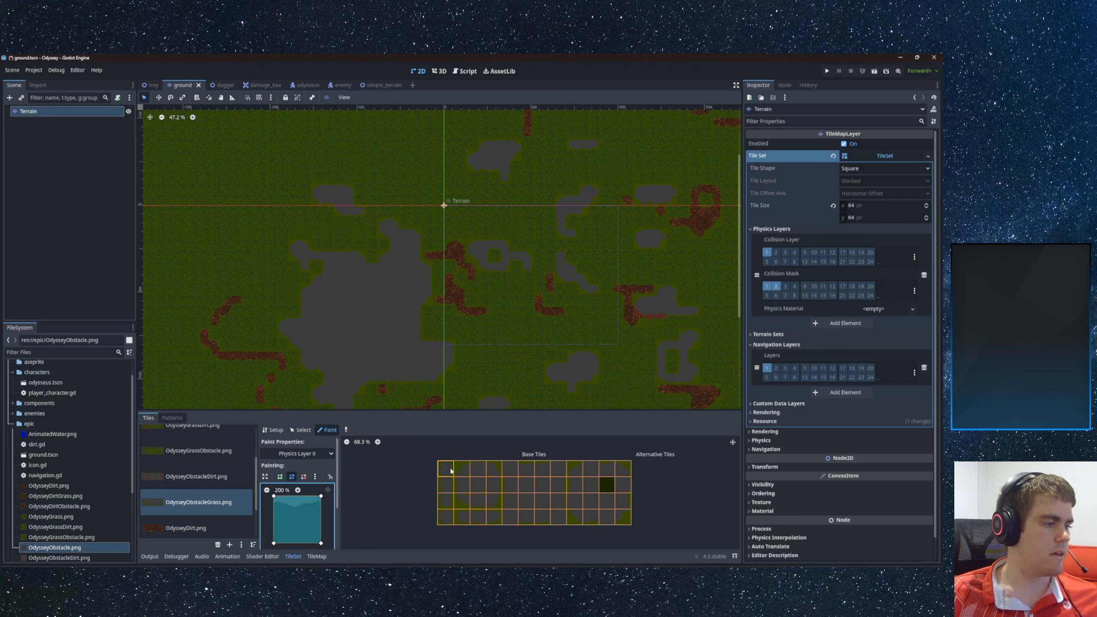
mouse_move(443, 468)
mouse_down()
mouse_move(628, 469)
mouse_move(481, 485)
mouse_move(447, 501)
mouse_move(625, 506)
mouse_move(443, 520)
mouse_up()
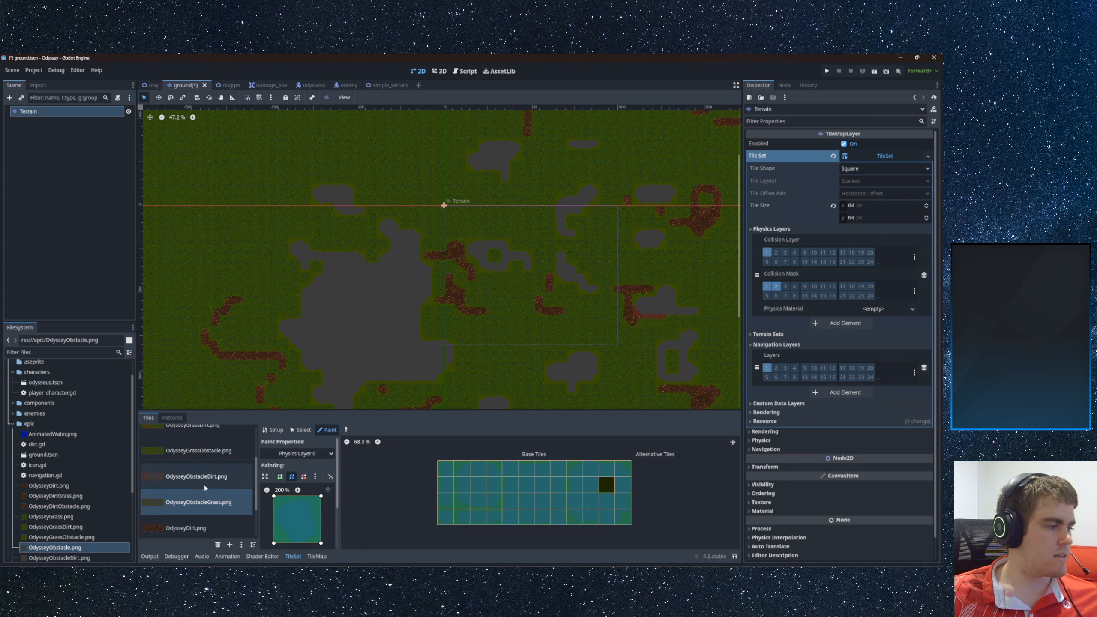
key(ctrl+s)
- Paint Physics Layer 0 collision onto all OdysseyObstacleDirt.png tiles and save the scene
click(233, 477)
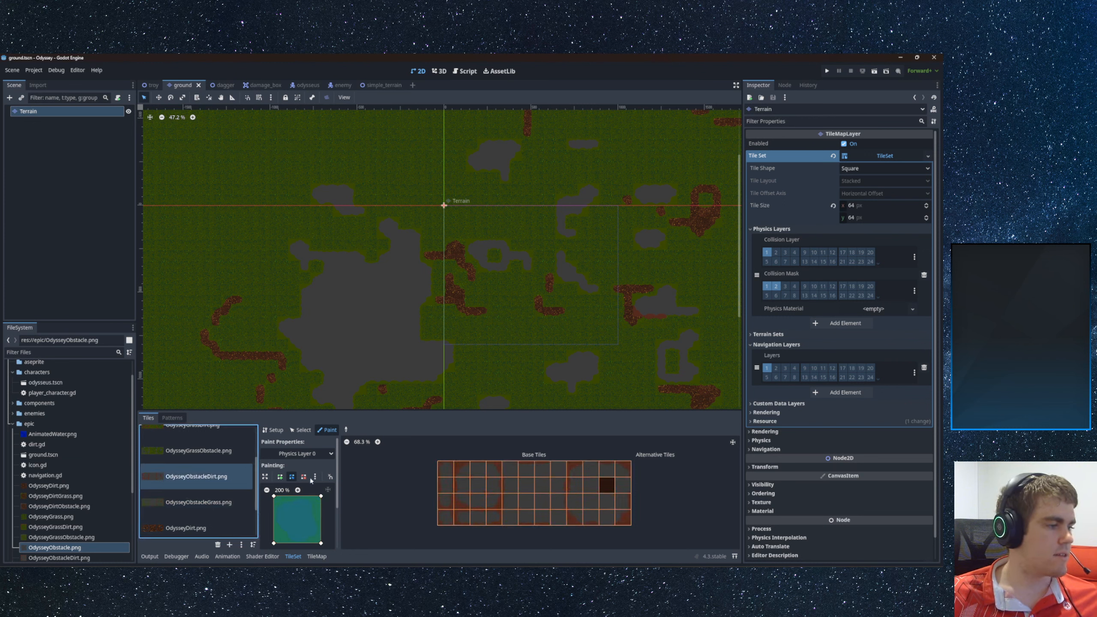
mouse_move(449, 471)
mouse_down()
mouse_move(621, 471)
mouse_move(458, 502)
mouse_move(566, 528)
mouse_move(403, 519)
mouse_up()
key(ctrl+s)
- Check the Physics Layer 0 collision on the OdysseyObstacle.png tiles and examine the enlarged collision polygon and its painting properties
scroll(214, 504, down, 2)
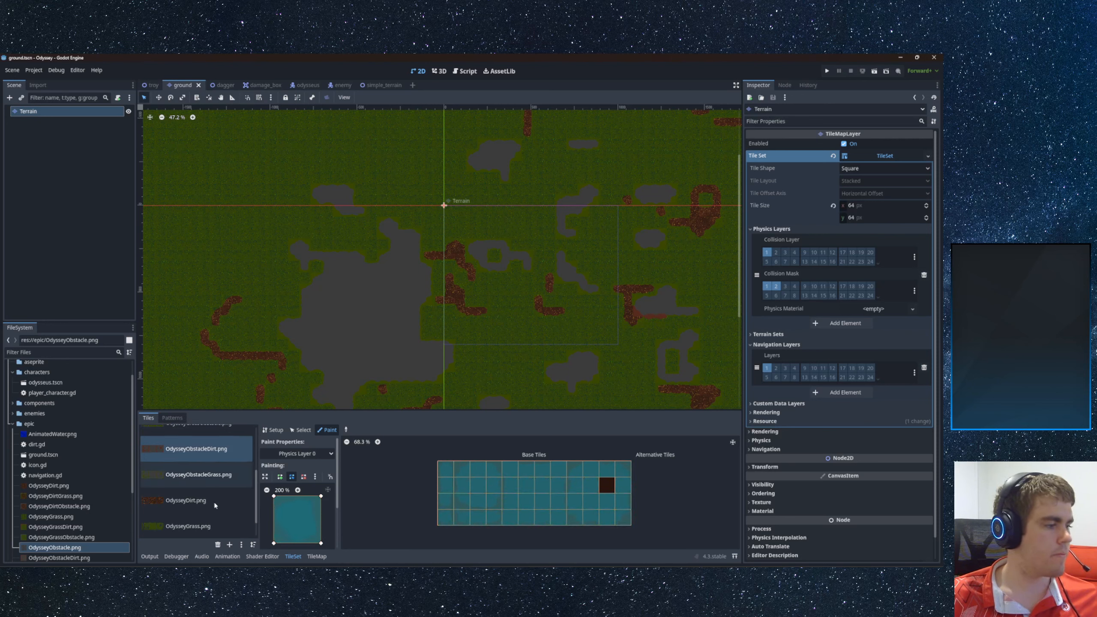
scroll(214, 503, up, 1)
click(201, 530)
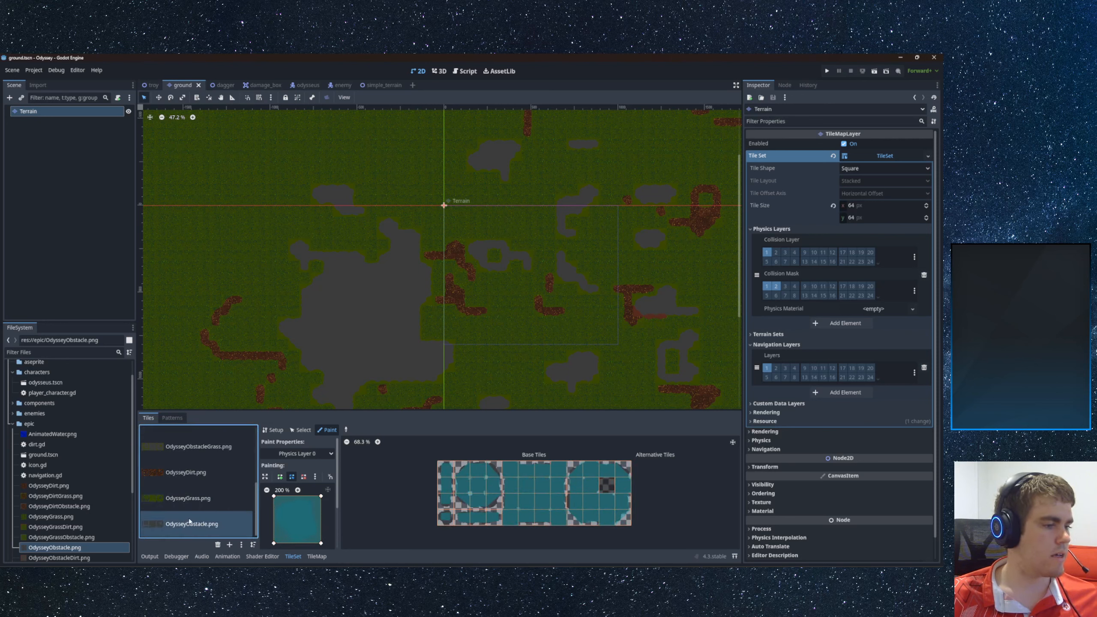
scroll(201, 504, up, 2)
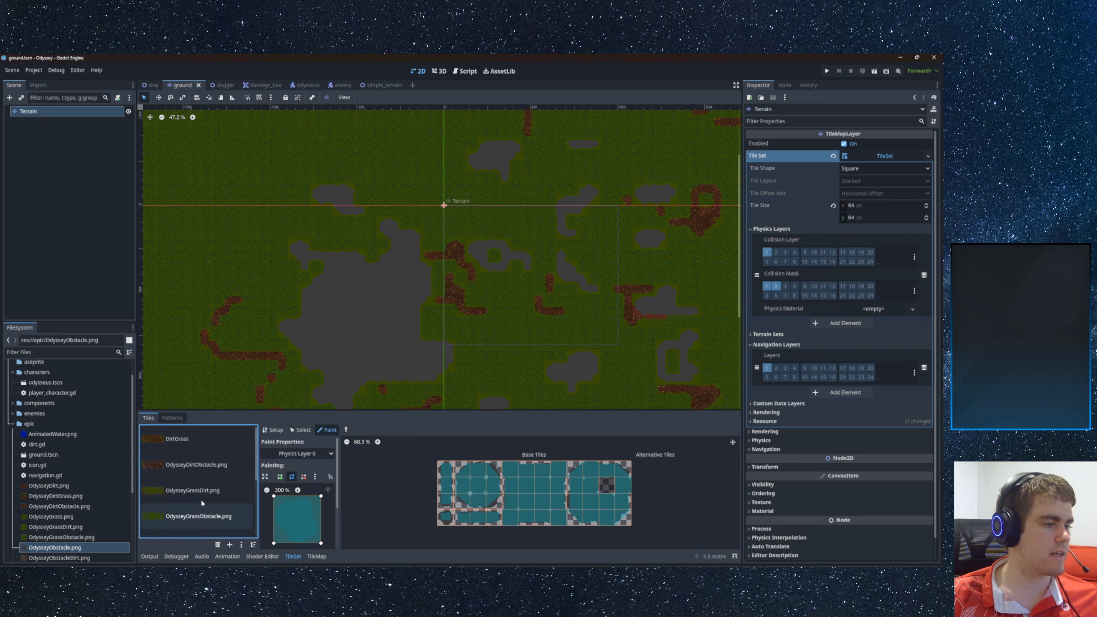
scroll(203, 502, down, 1)
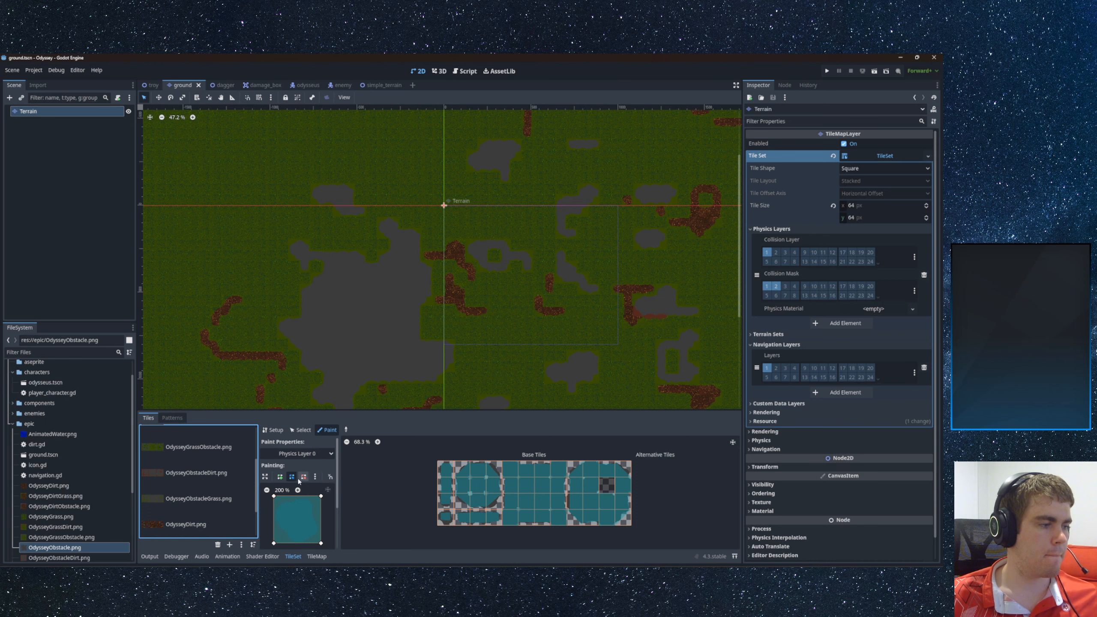
click(265, 476)
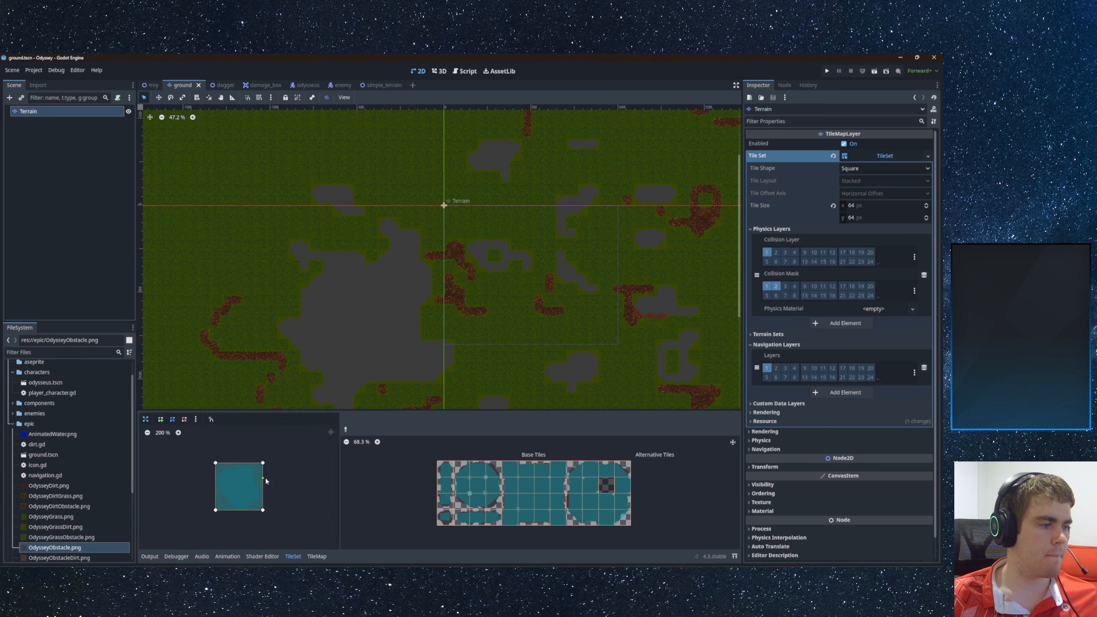
click(147, 420)
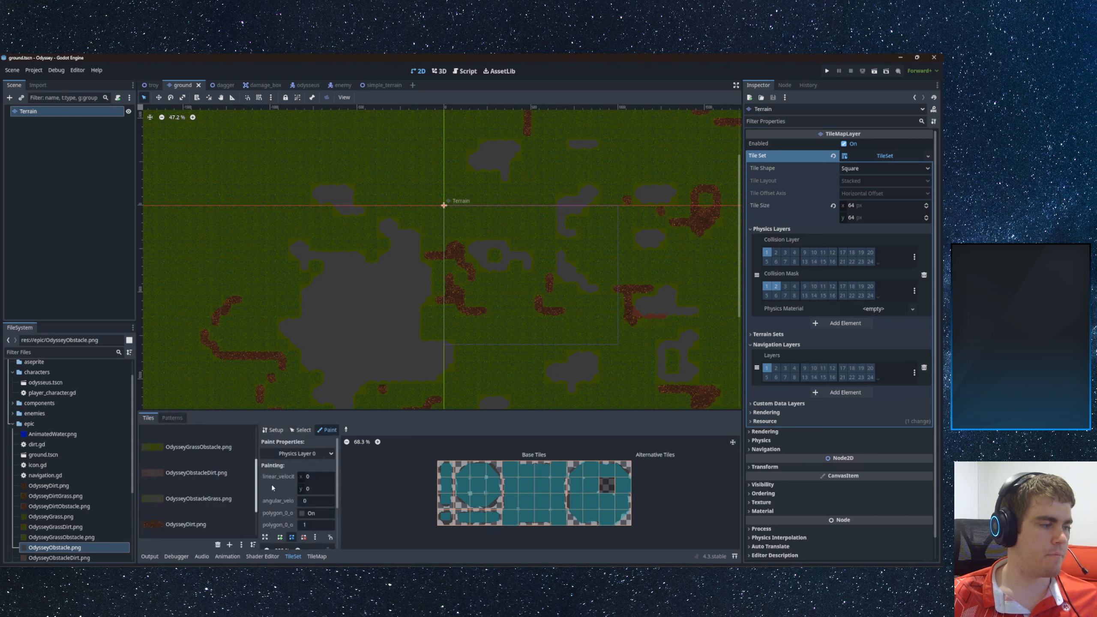
scroll(289, 487, up, 3)
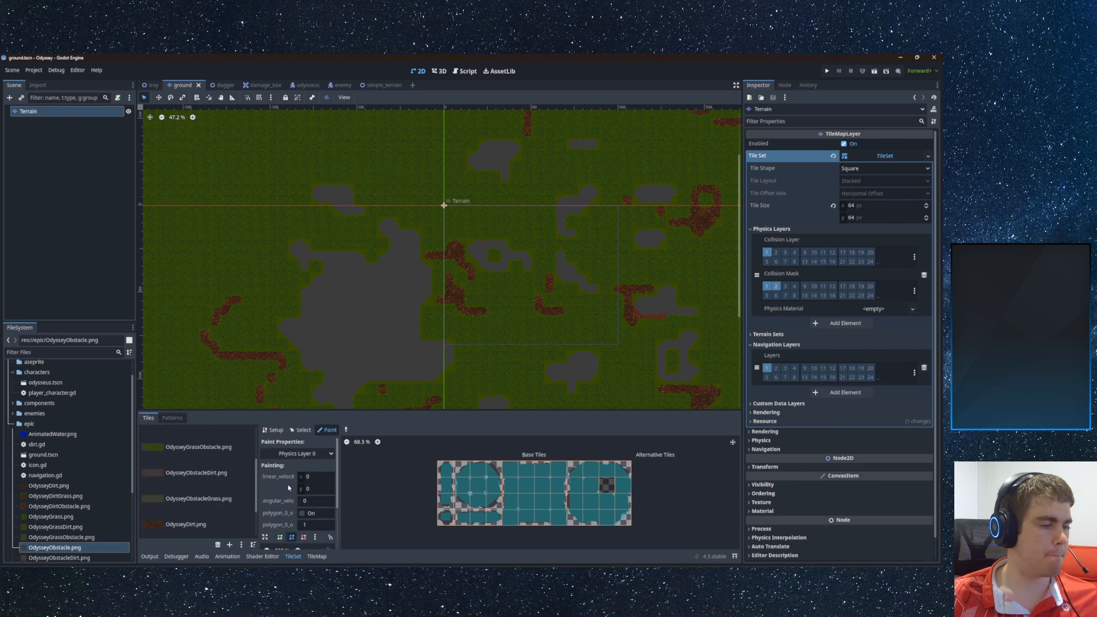
- Select all OdysseyObstacle.png tiles and inspect their Physics Layer 0 properties, including the Polygon 0 settings
click(300, 430)
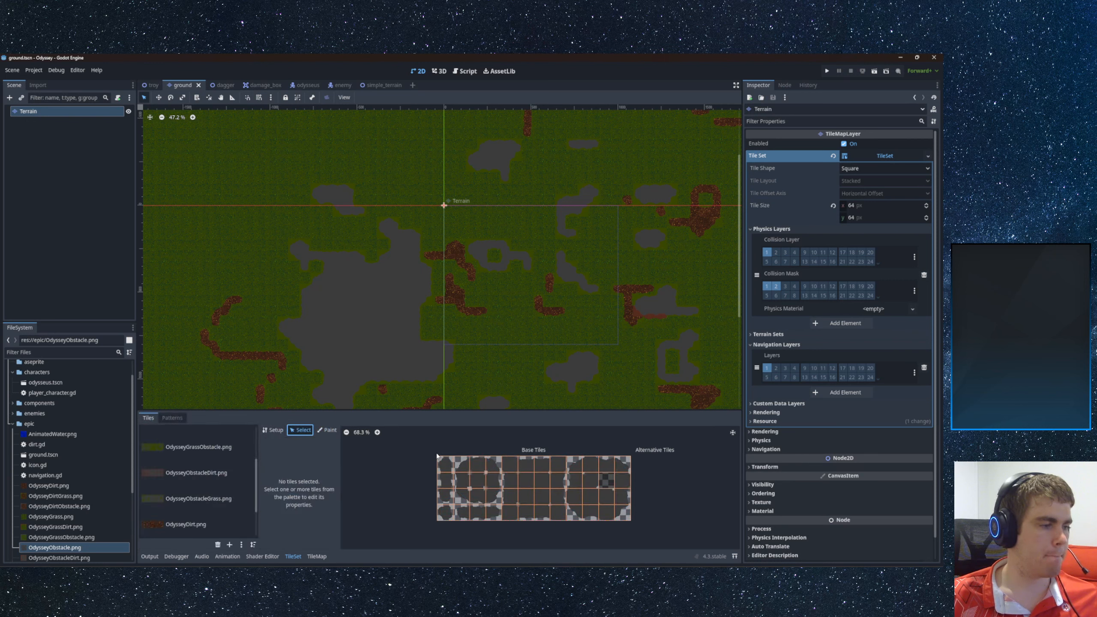
drag(446, 462, 630, 518)
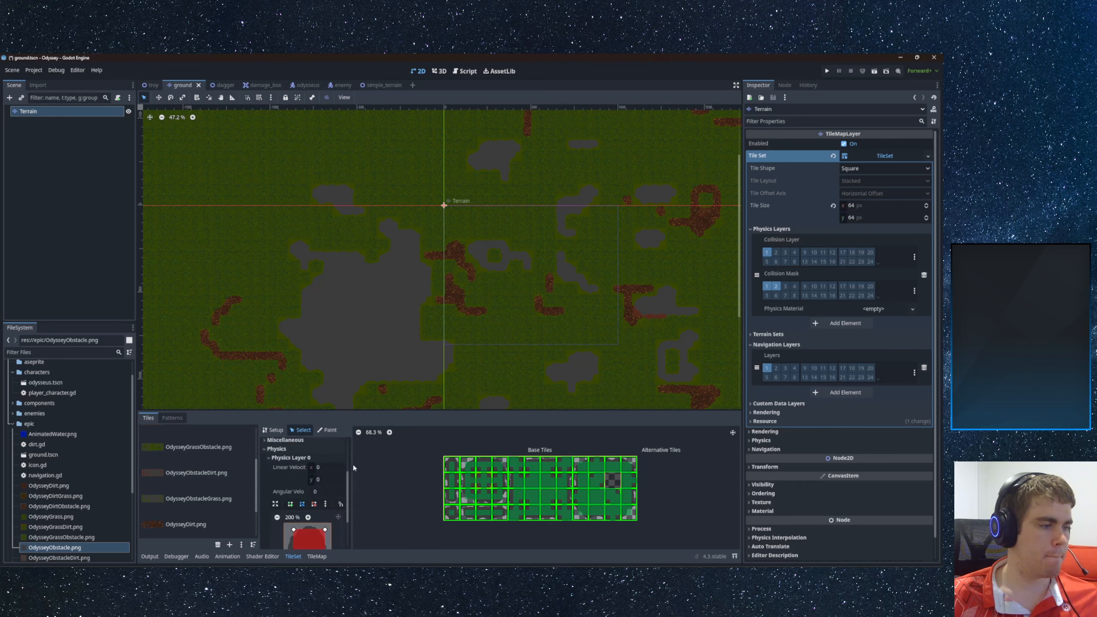
scroll(303, 489, down, 3)
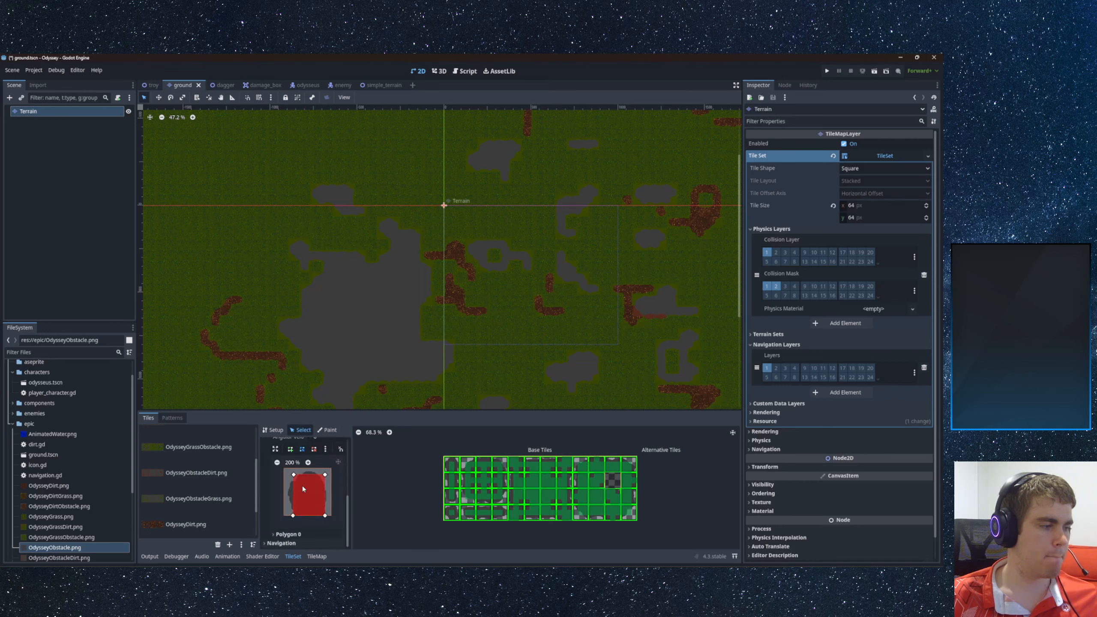
click(285, 534)
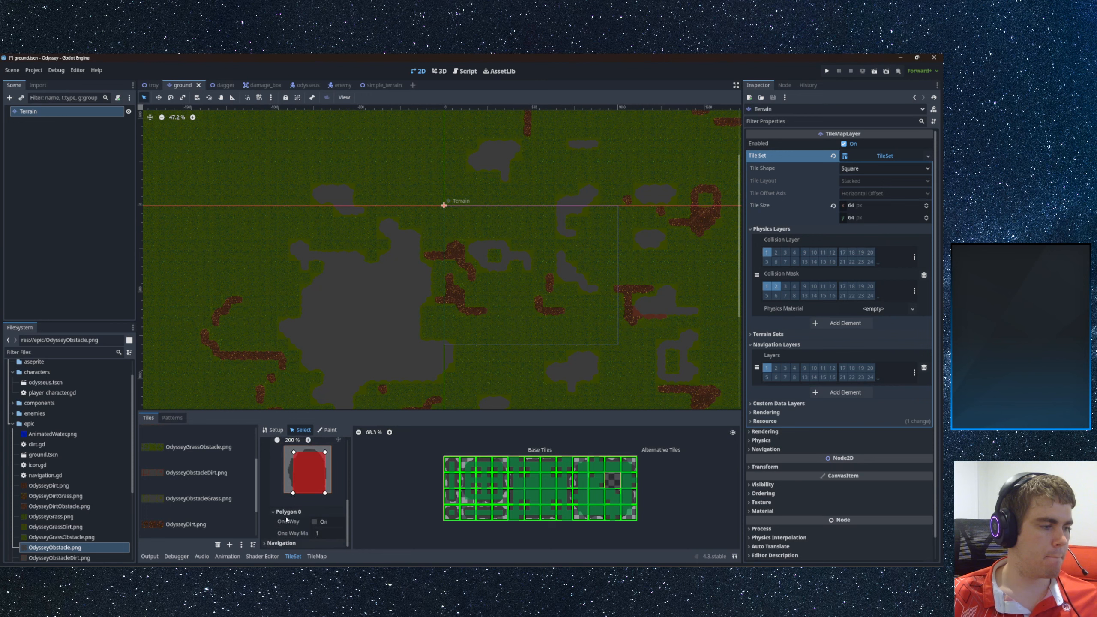
scroll(293, 513, up, 5)
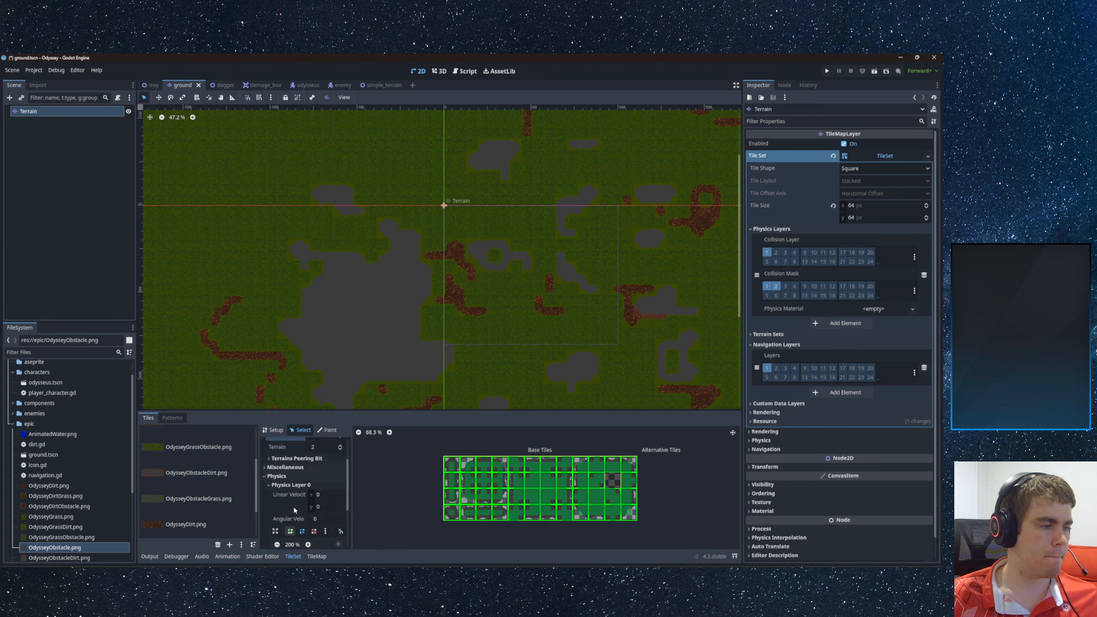
- Inspect the selected tiles' terrain peering bits and animation settings, including the available animation modes
click(297, 503)
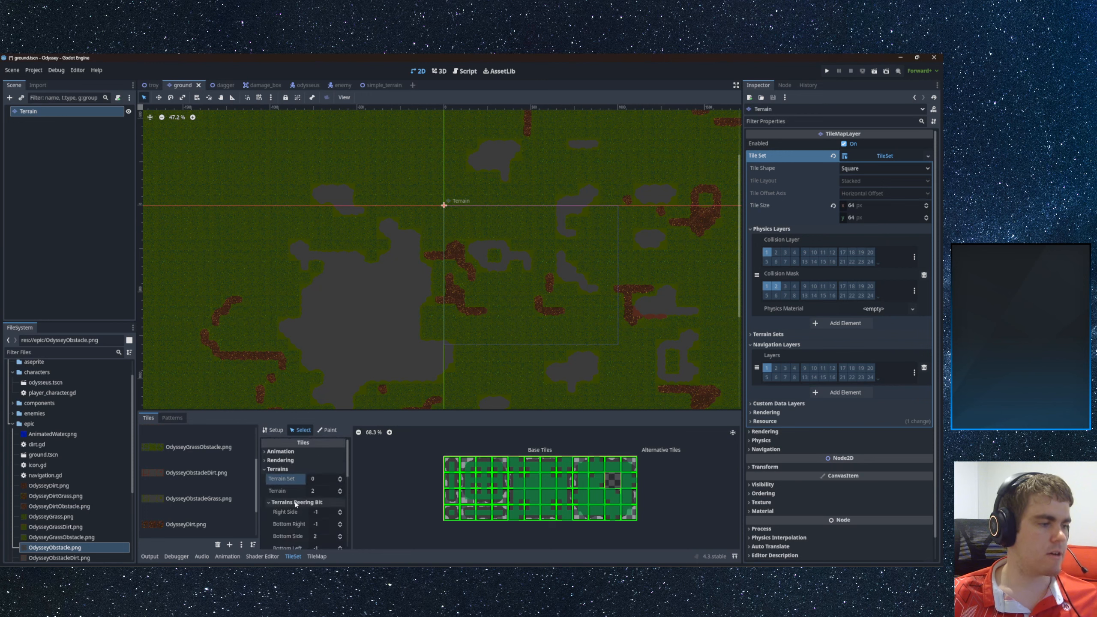
scroll(296, 504, down, 2)
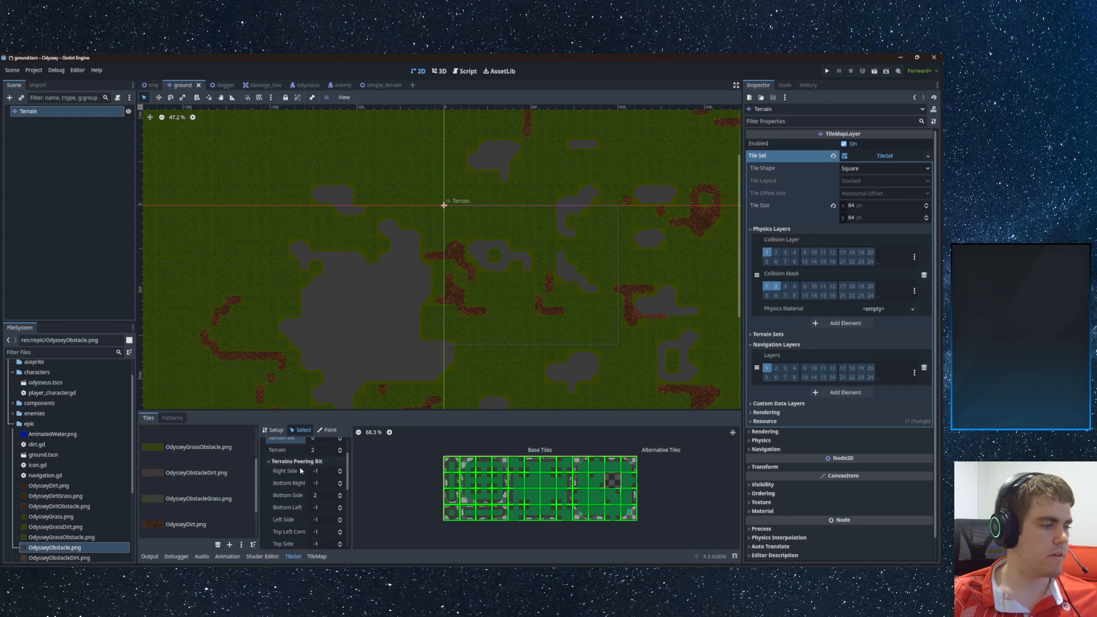
click(316, 462)
scroll(277, 471, up, 2)
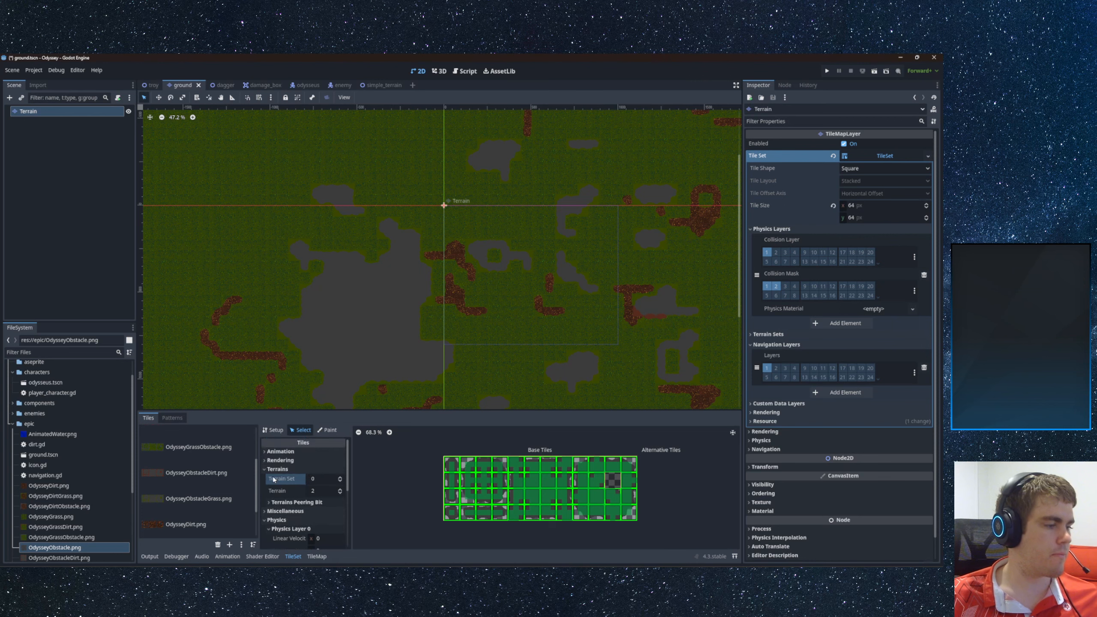
click(277, 469)
click(276, 452)
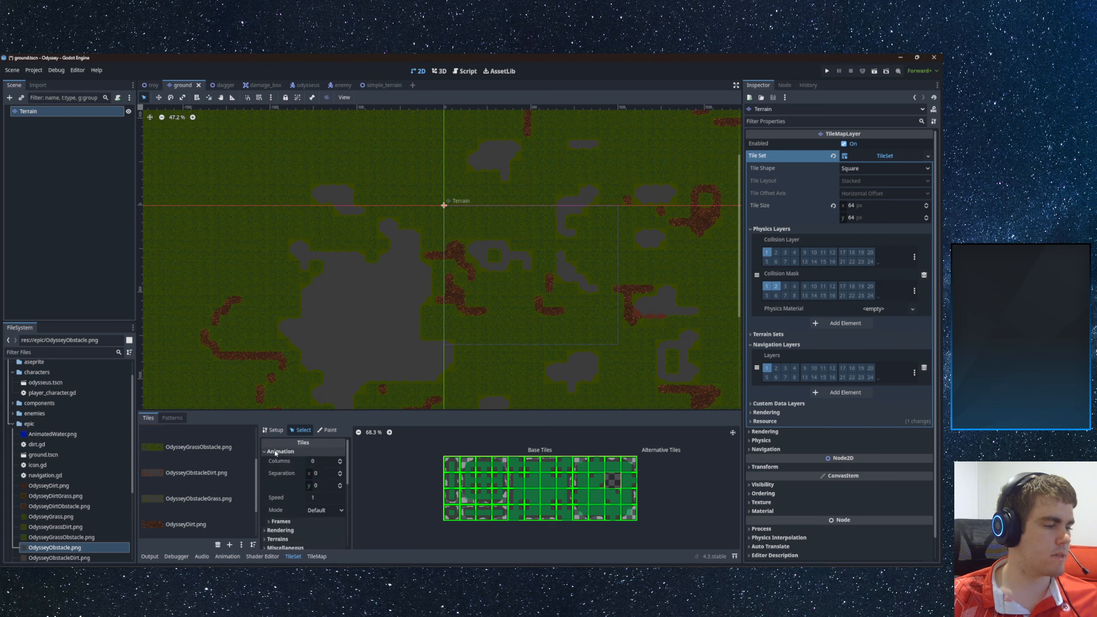
scroll(462, 484, up, 4)
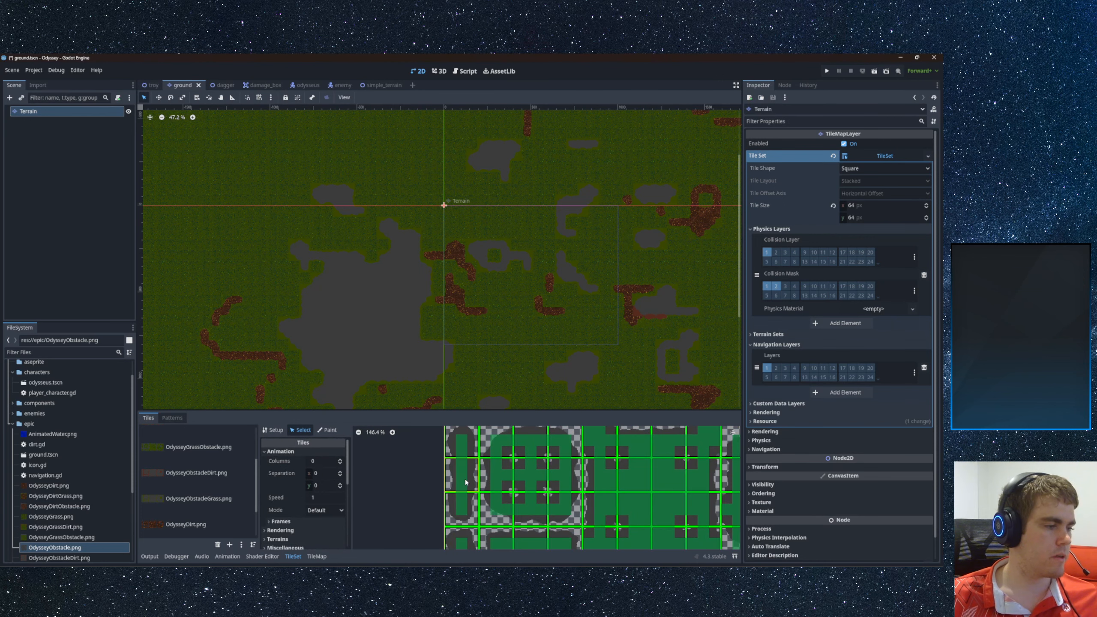
middle_drag(461, 534, 457, 495)
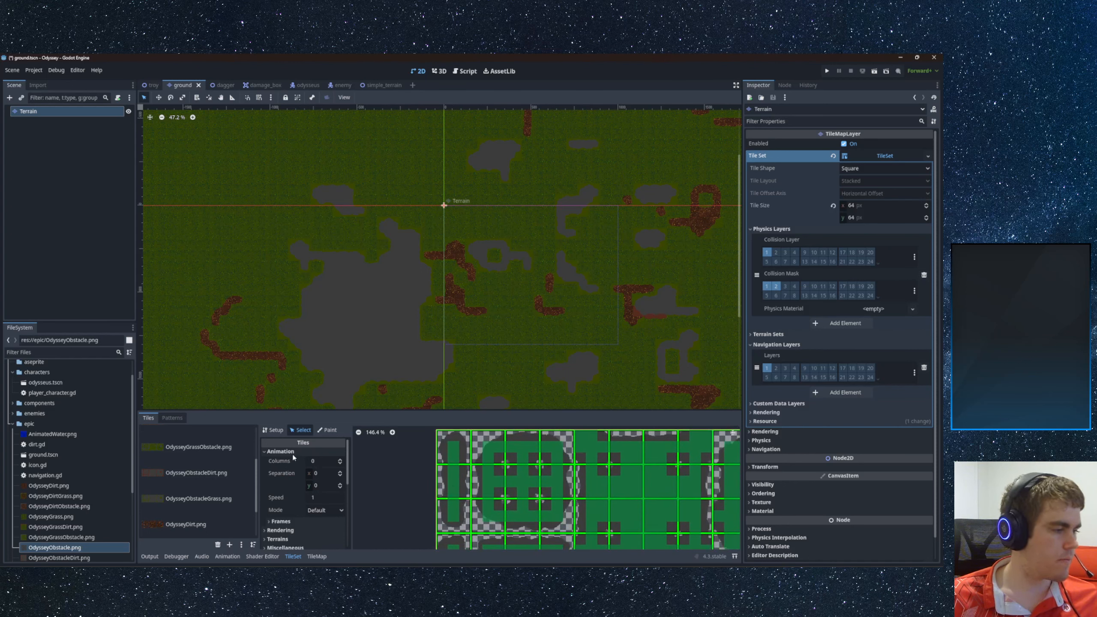
click(322, 511)
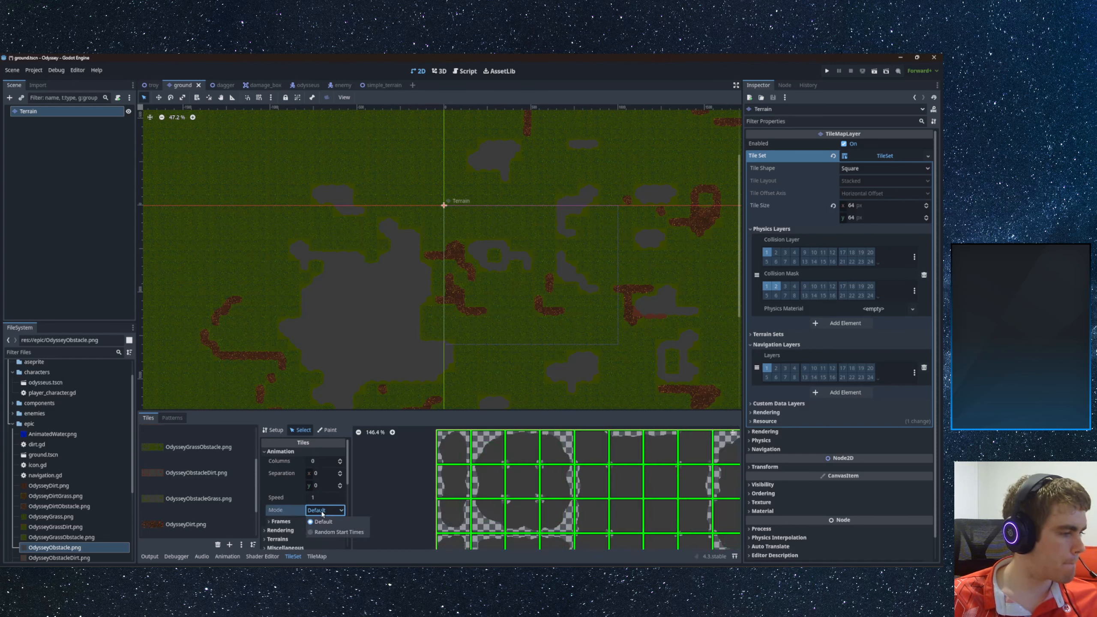
click(322, 515)
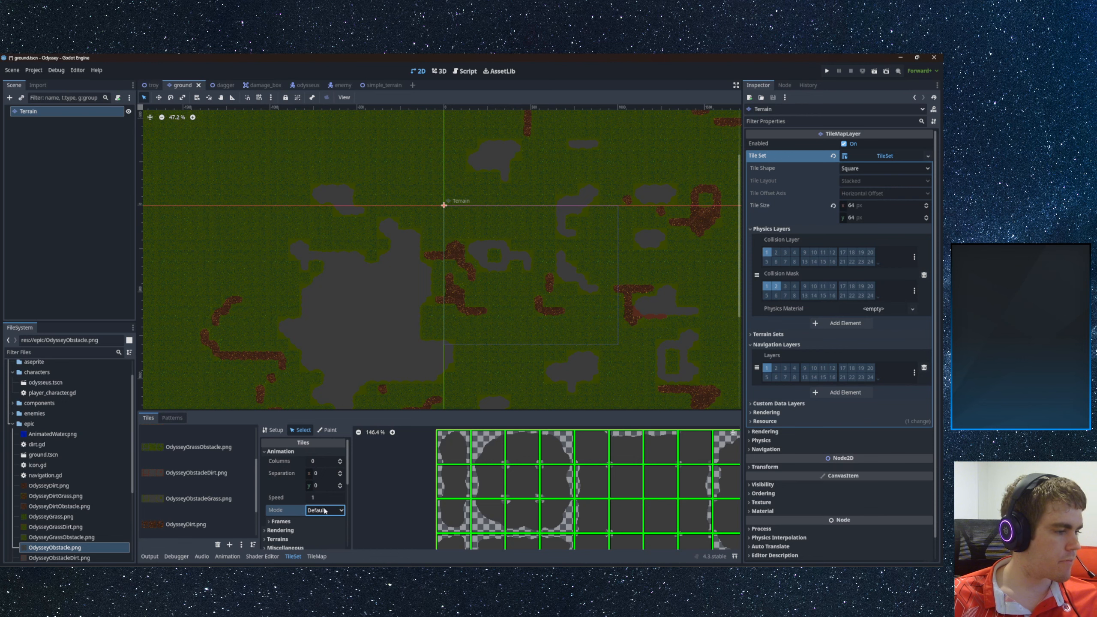
- Return the tile set to painting mode, run the game and walk the character southwest to the large Obstacle patch's edge
click(327, 430)
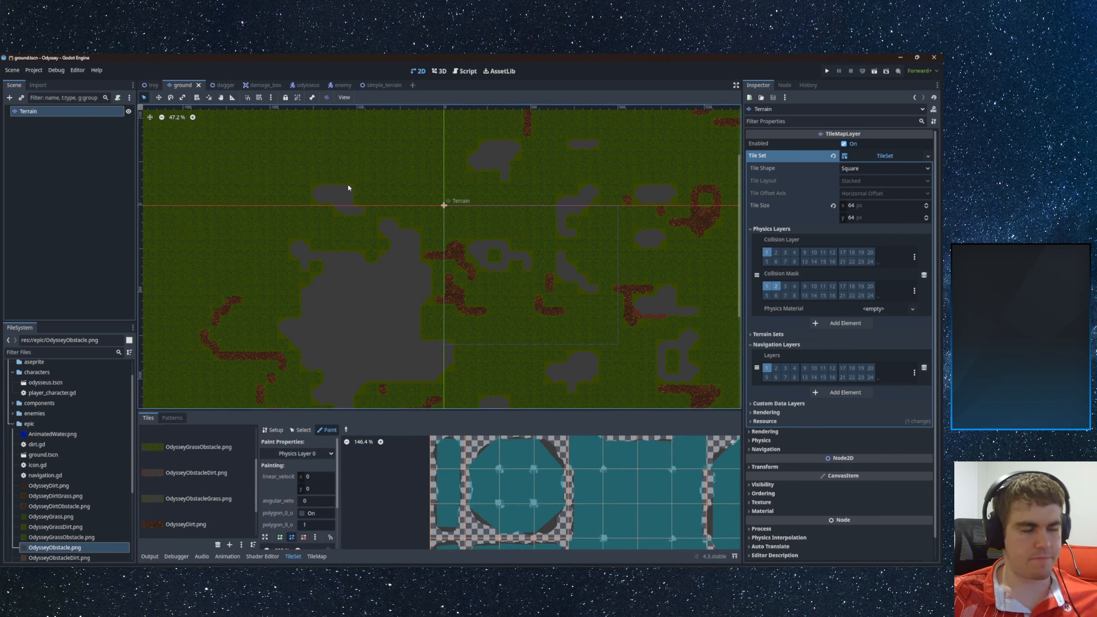
key(F5)
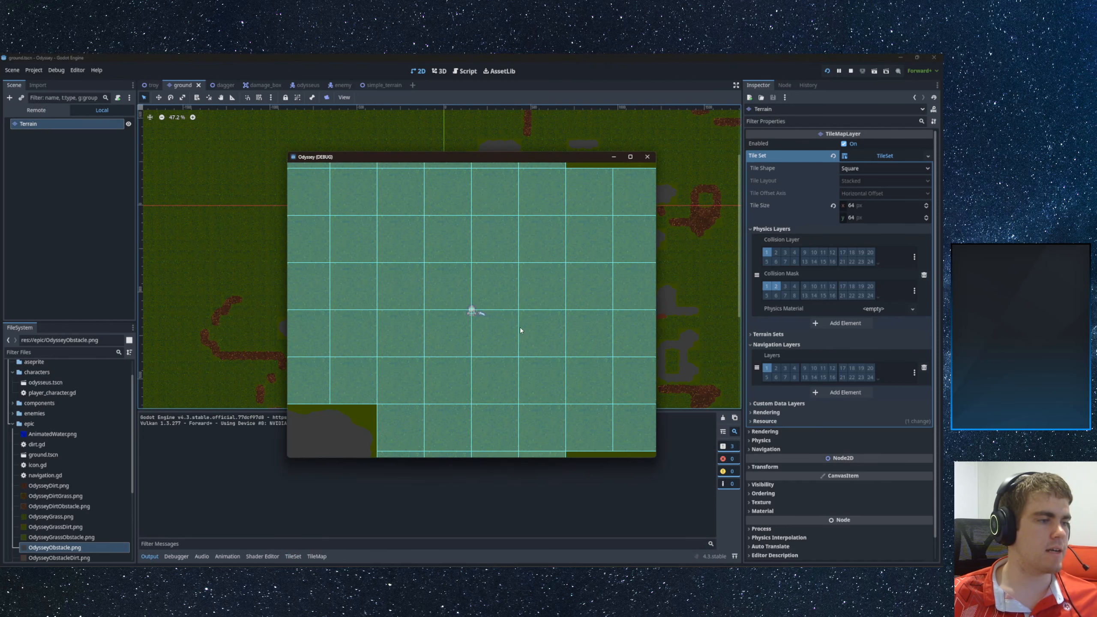
key(s)
key(a)
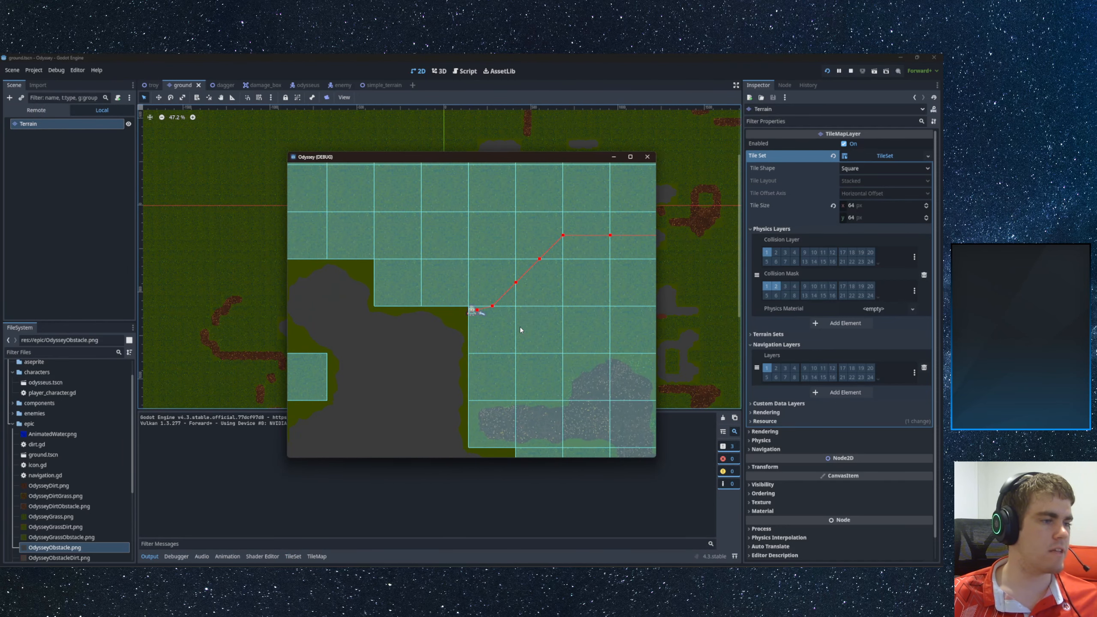
- Walk the character around the large Obstacle patch to test how the enemy navigates past its edges, and stop the game
key(w)
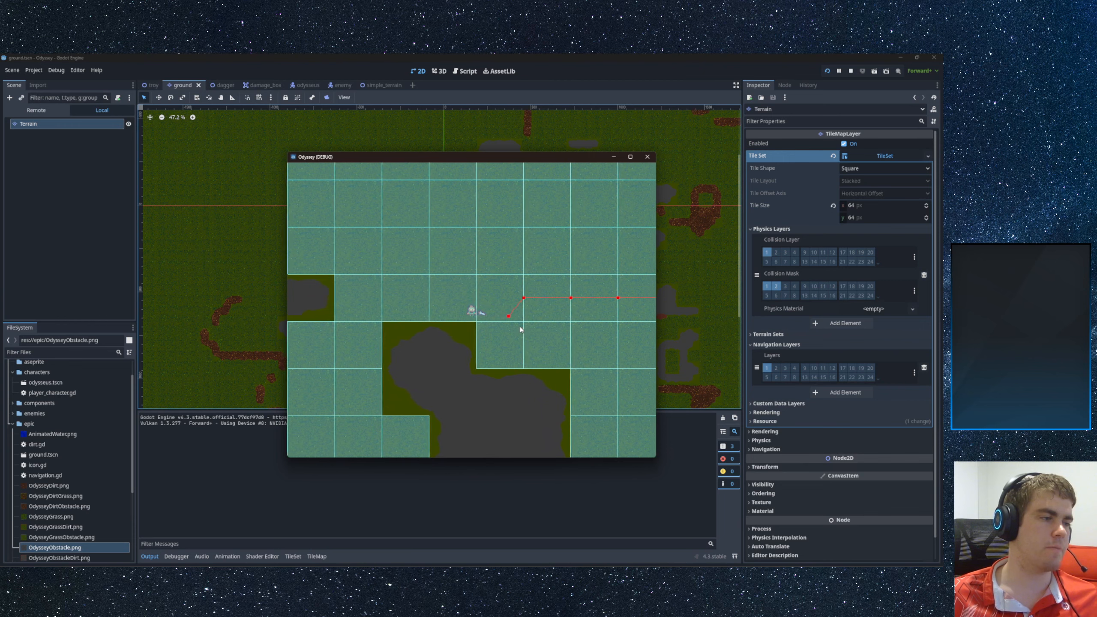
key(a)
key(s)
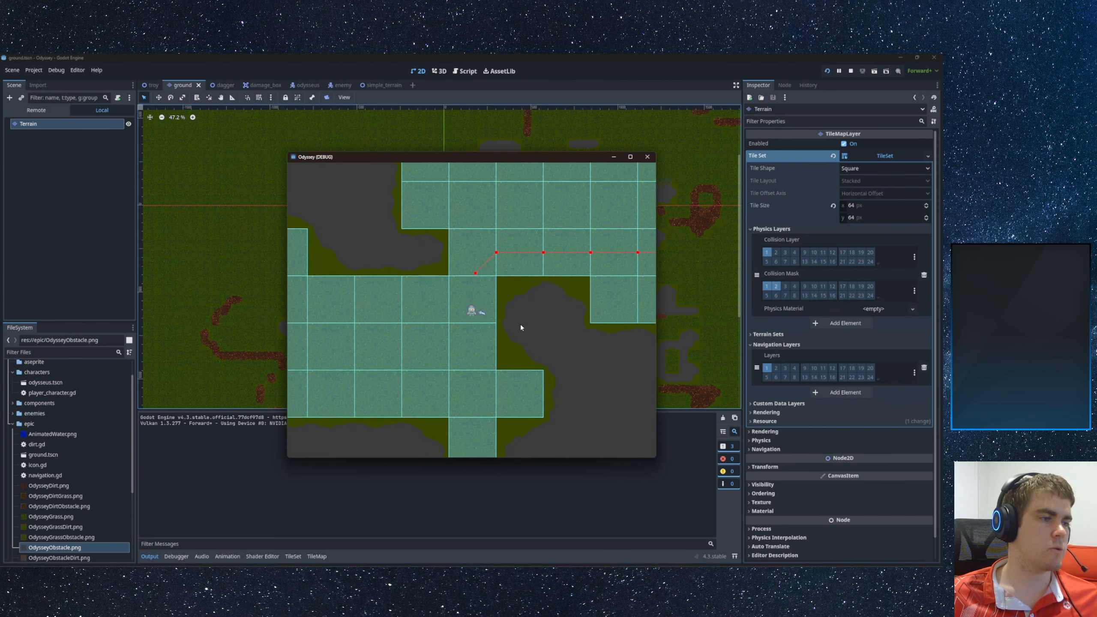
key(s)
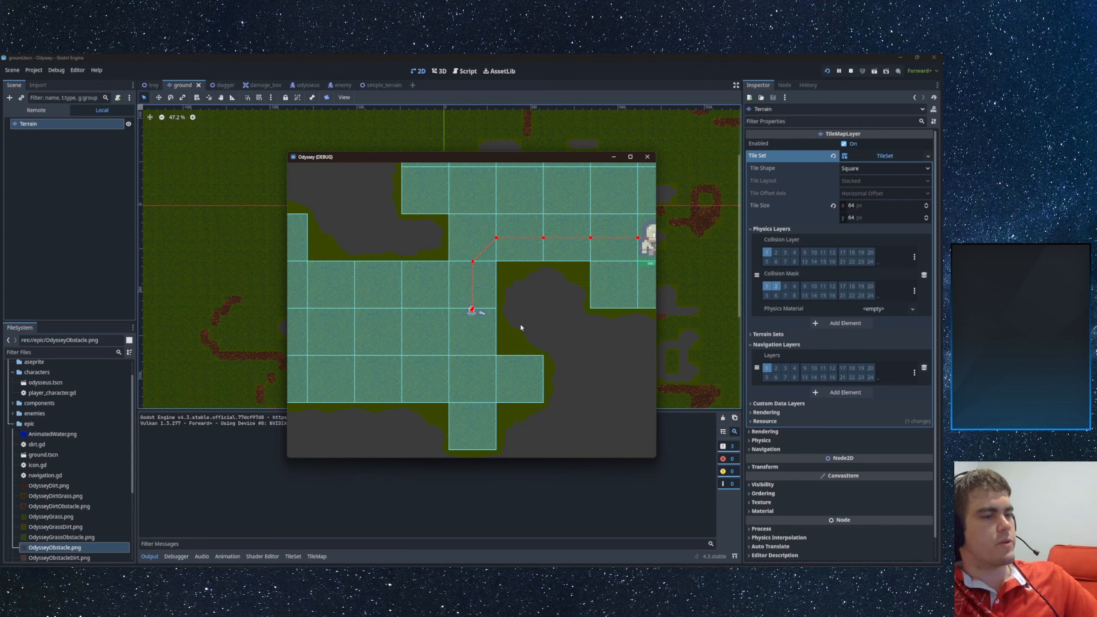
key(s)
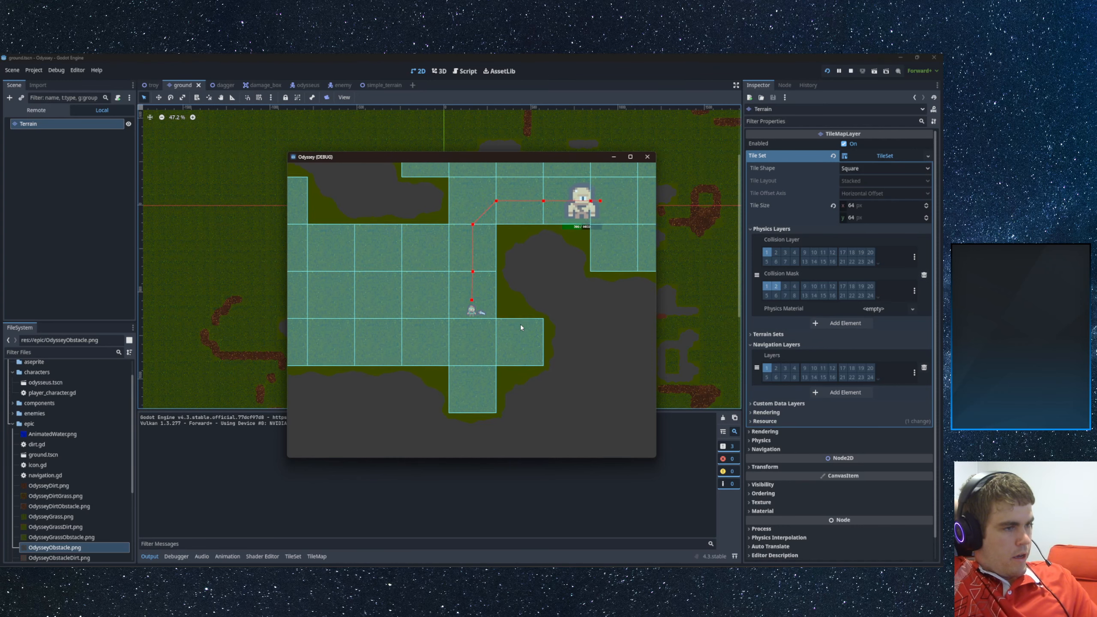
key(d)
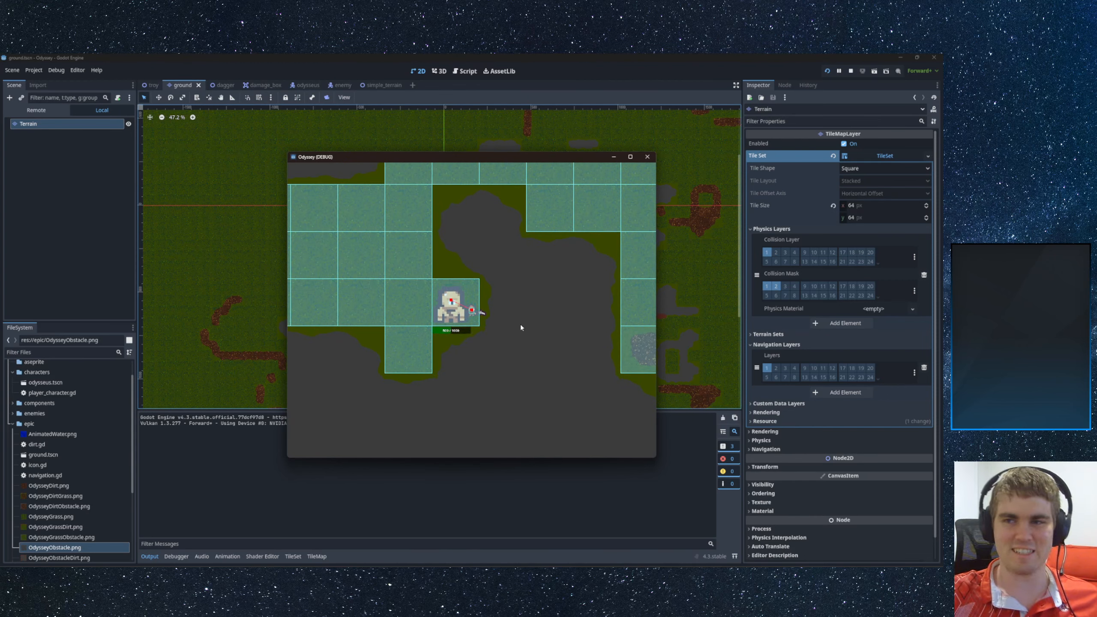
key(F8)
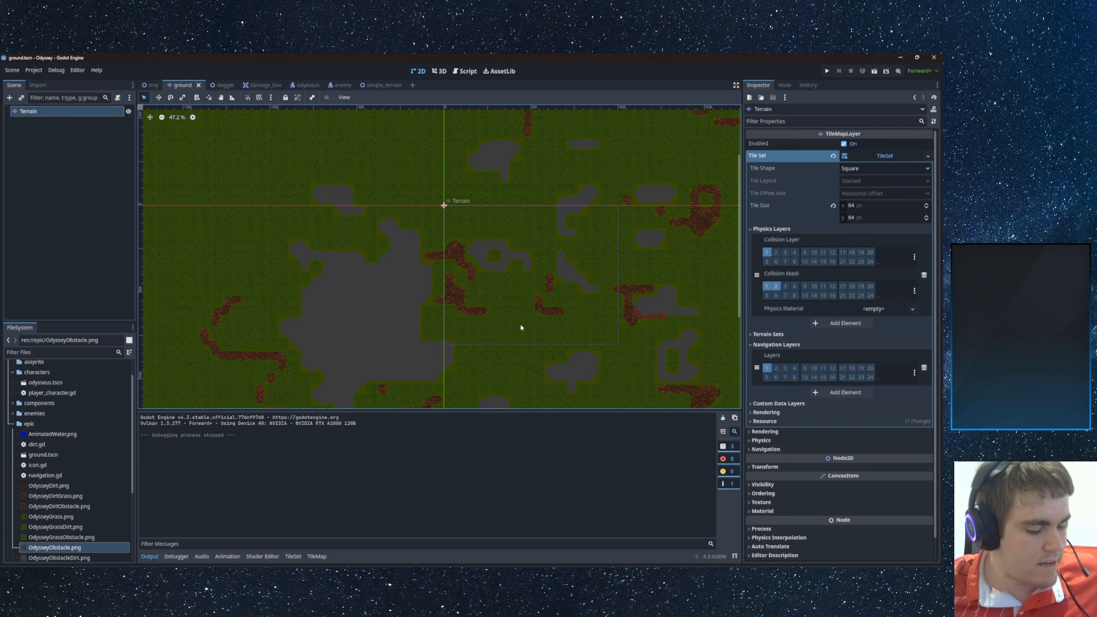
- Clear the enabled collision mask layers 1 and 2 of the Terrain tile set's physics layer and save the ground scene
scroll(493, 306, up, 3)
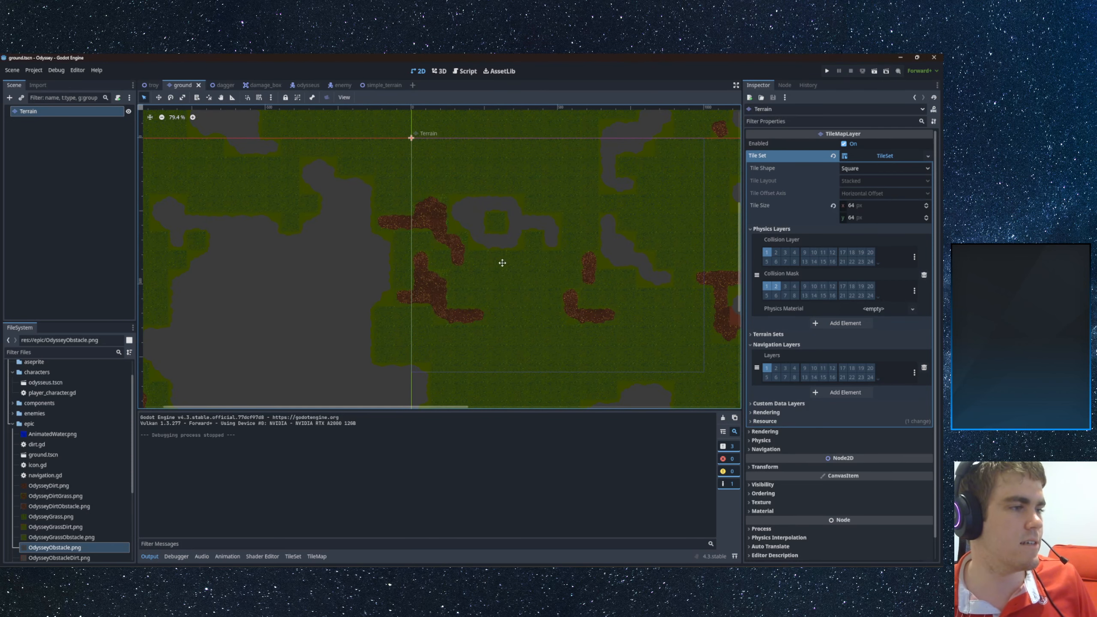
middle_drag(503, 262, 568, 321)
scroll(517, 280, up, 16)
scroll(518, 281, down, 17)
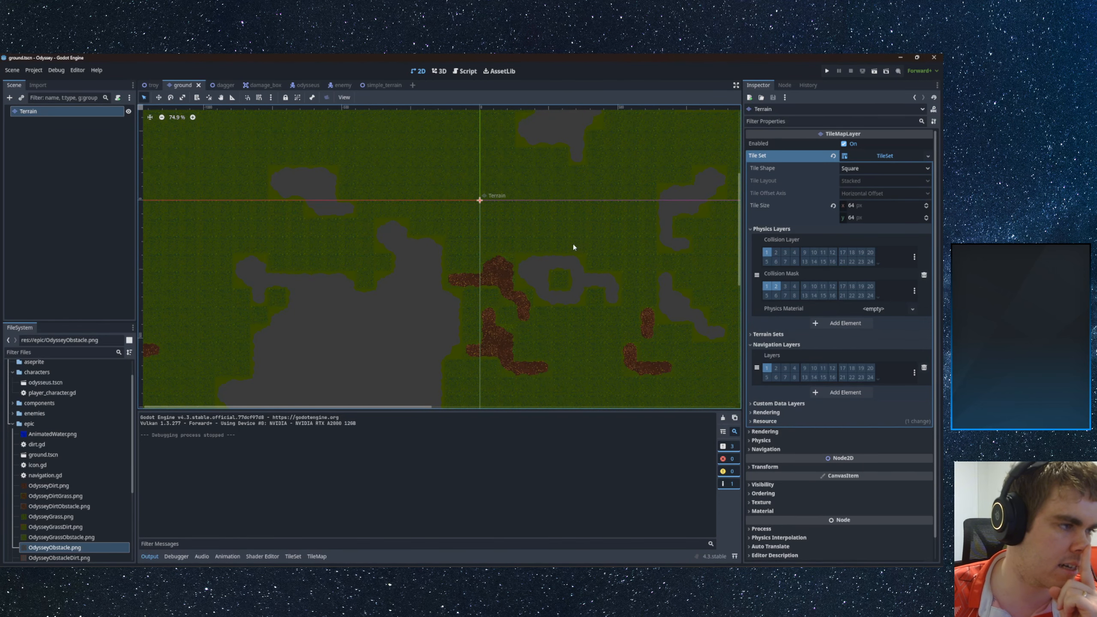
middle_drag(568, 248, 459, 228)
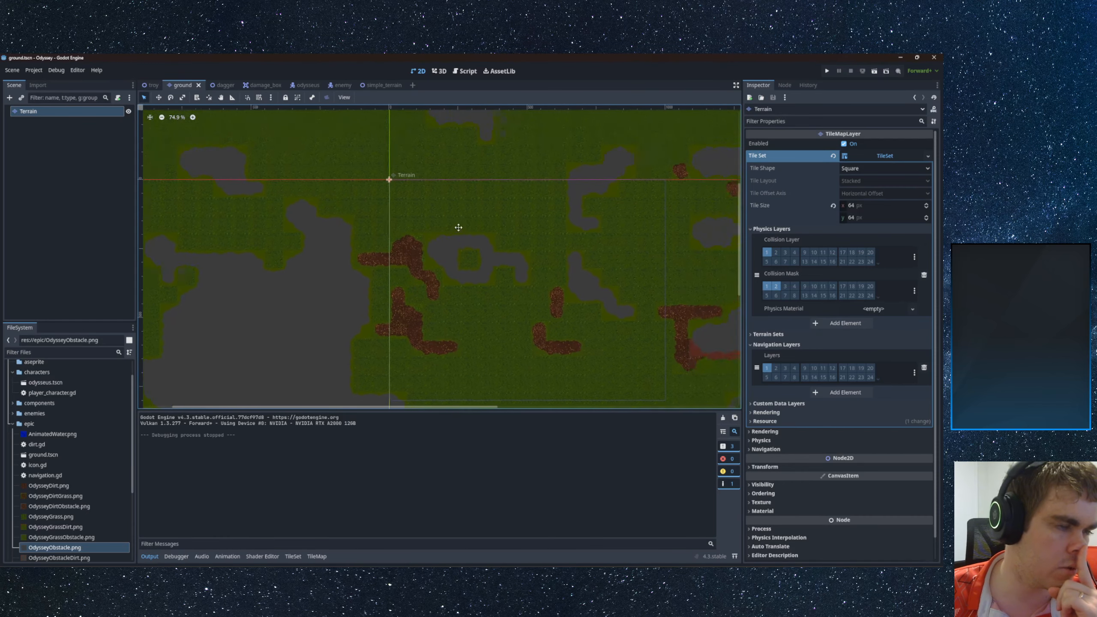
click(767, 287)
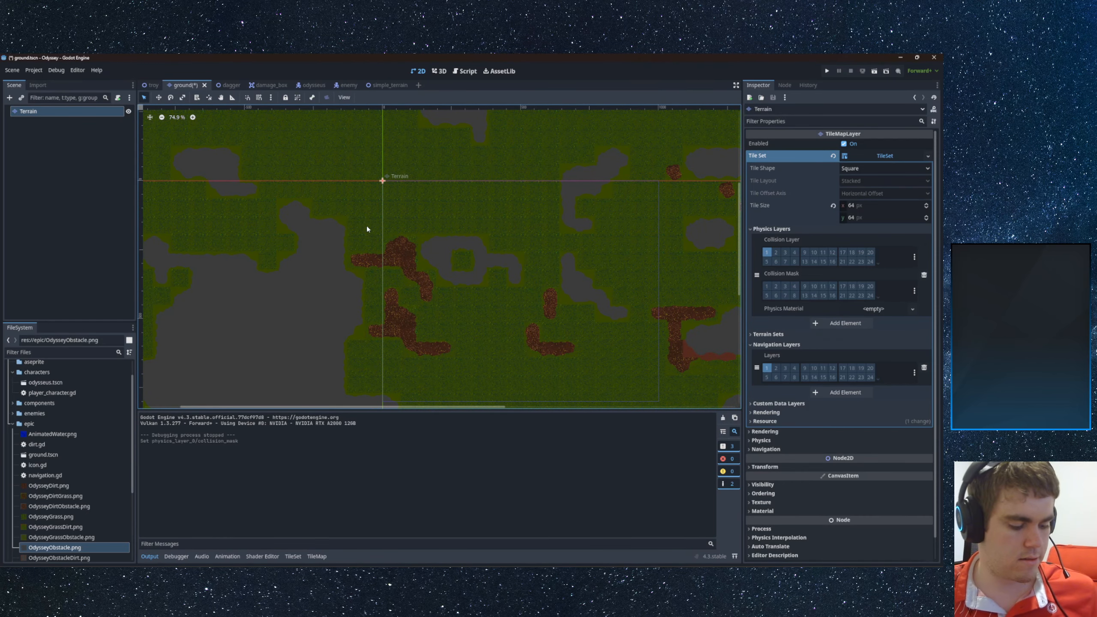
key(ctrl+s)
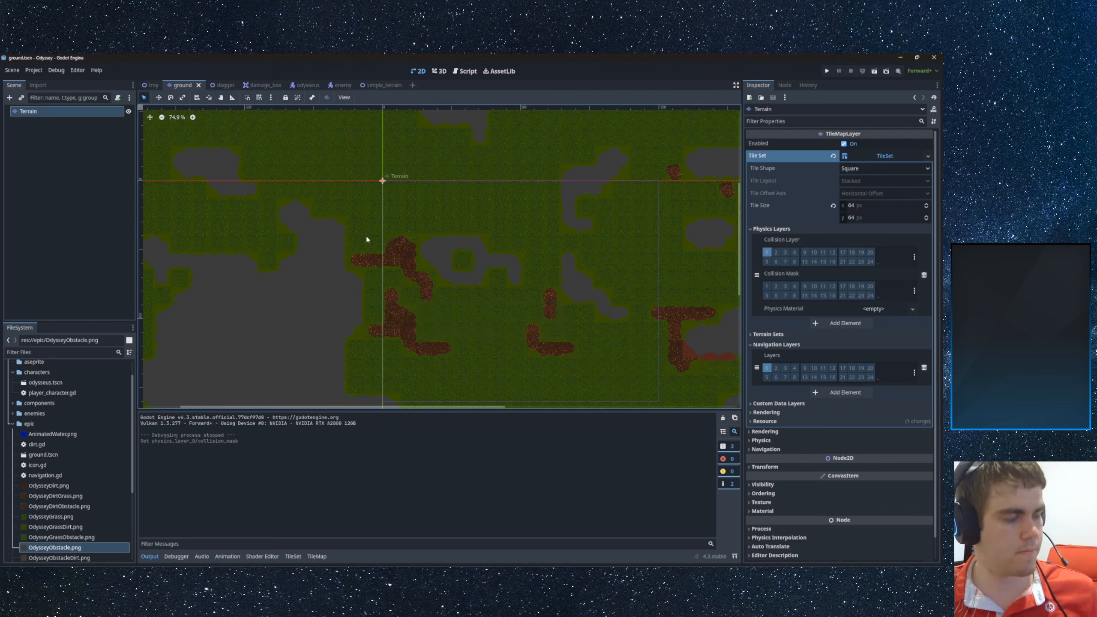
- Run the game and walk the character southwest against the Obstacle patch's edge to test collision without a mask
key(F5)
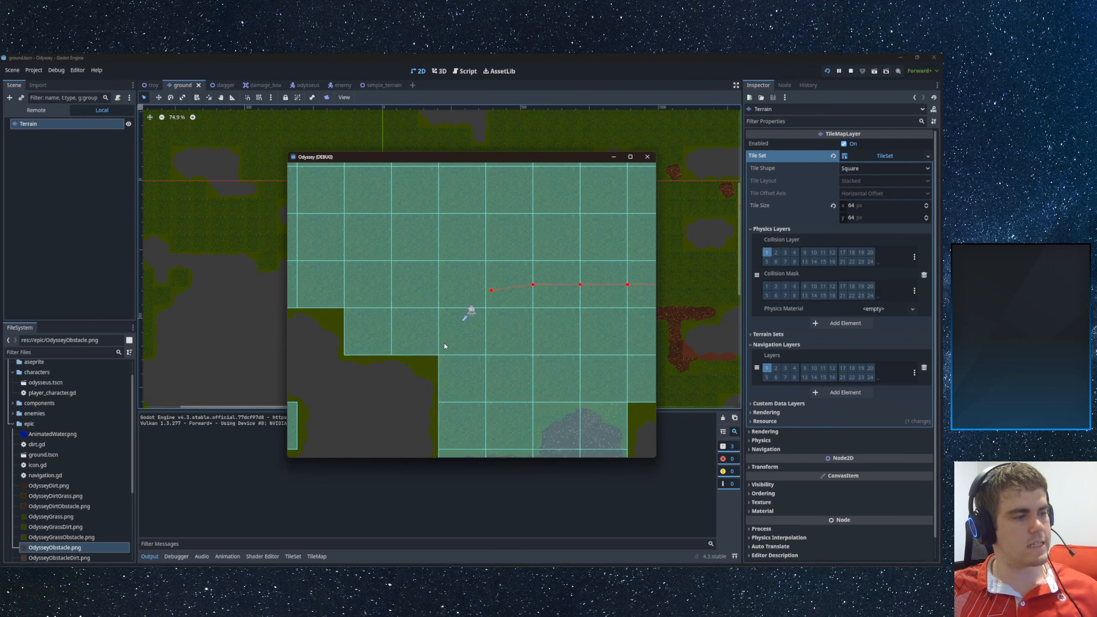
key(Left)
key(Down)
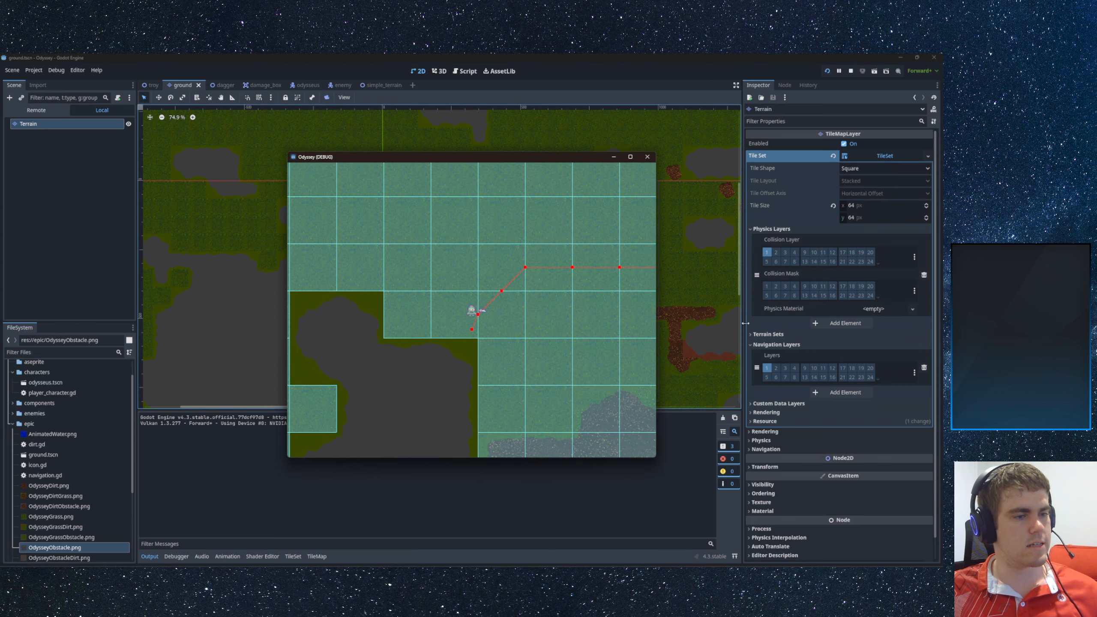
key(s)
key(w)
key(a)
key(s)
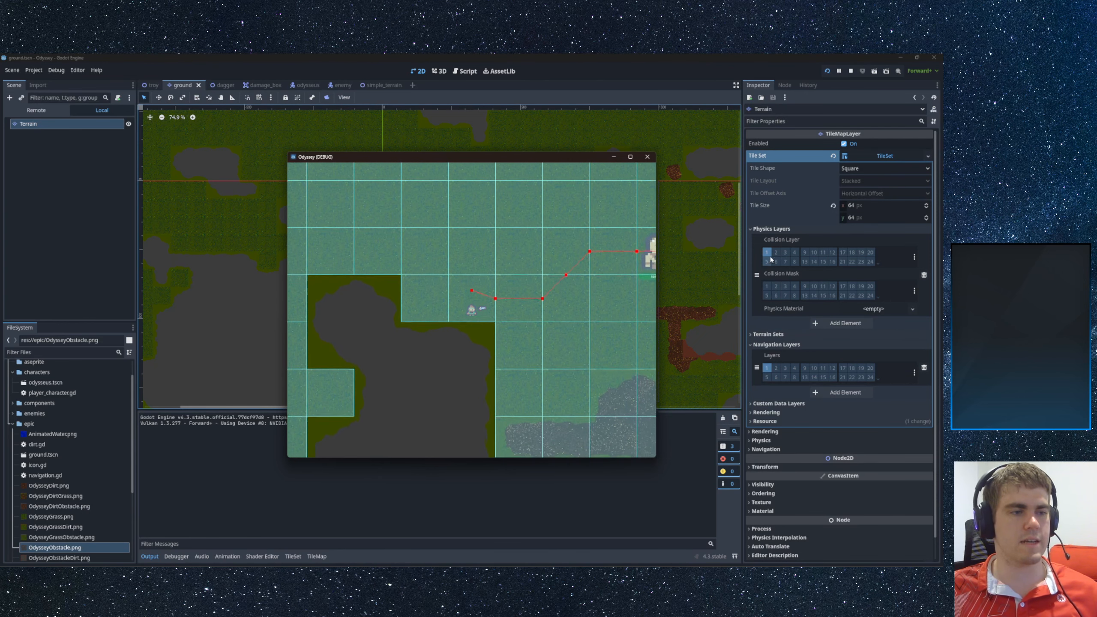
- Disable collision layer 1 of the tile set's physics layer, save, and walk the character across the Obstacle patch in the running game
click(768, 255)
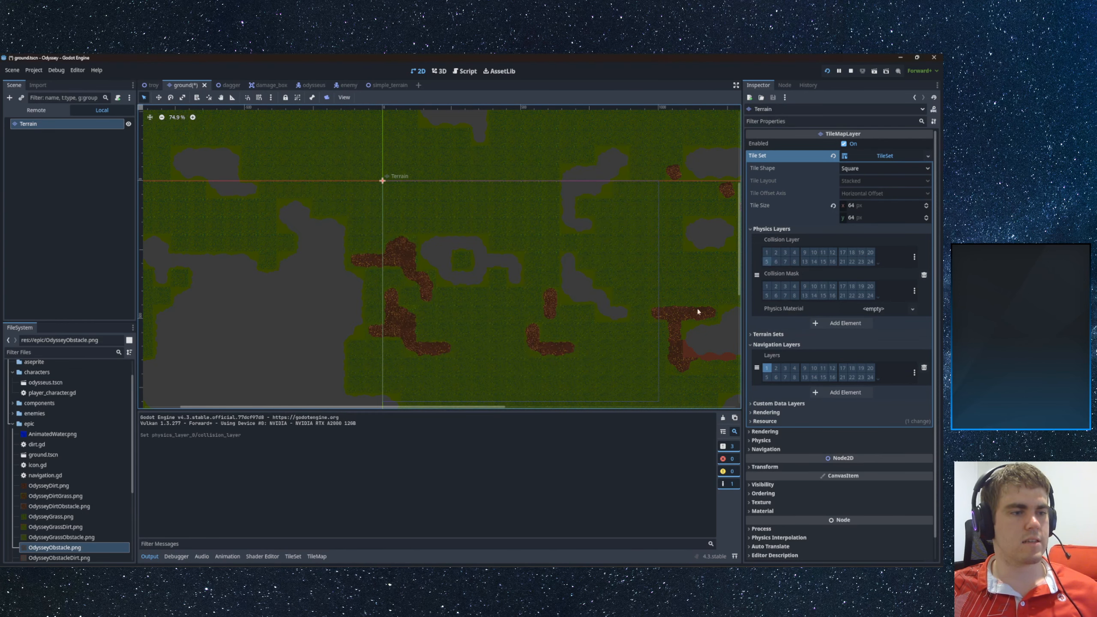
key(F5)
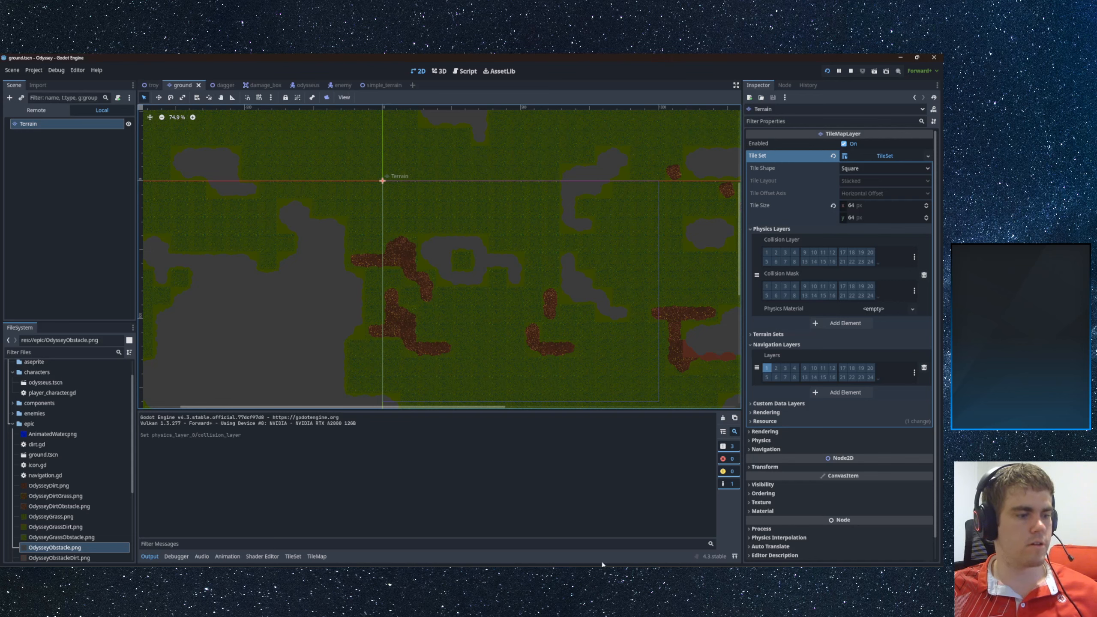
key(s)
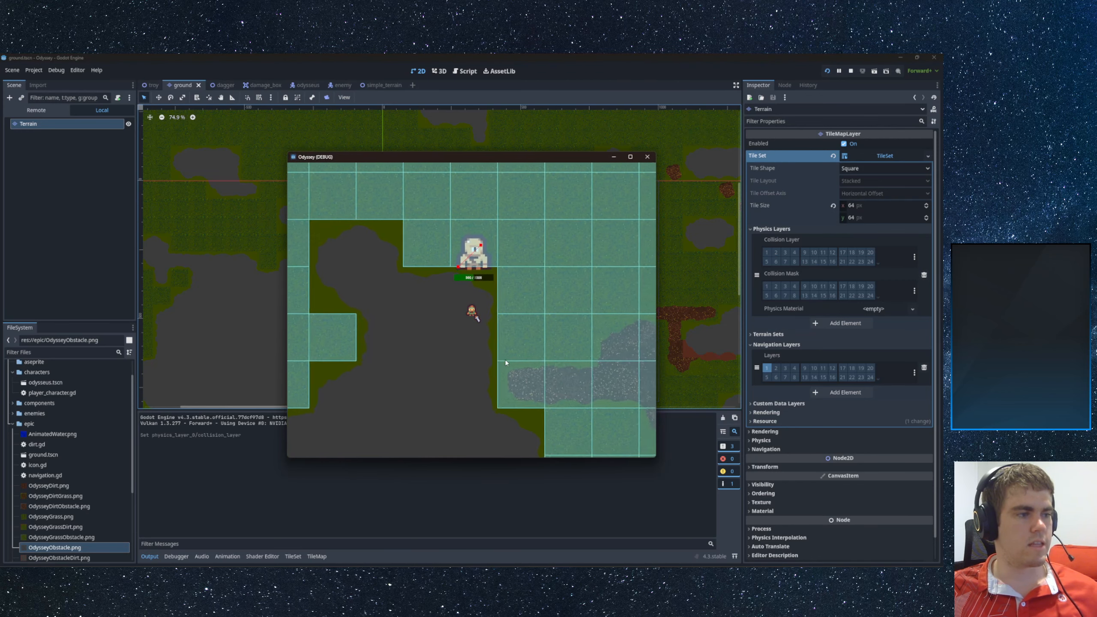
key(d)
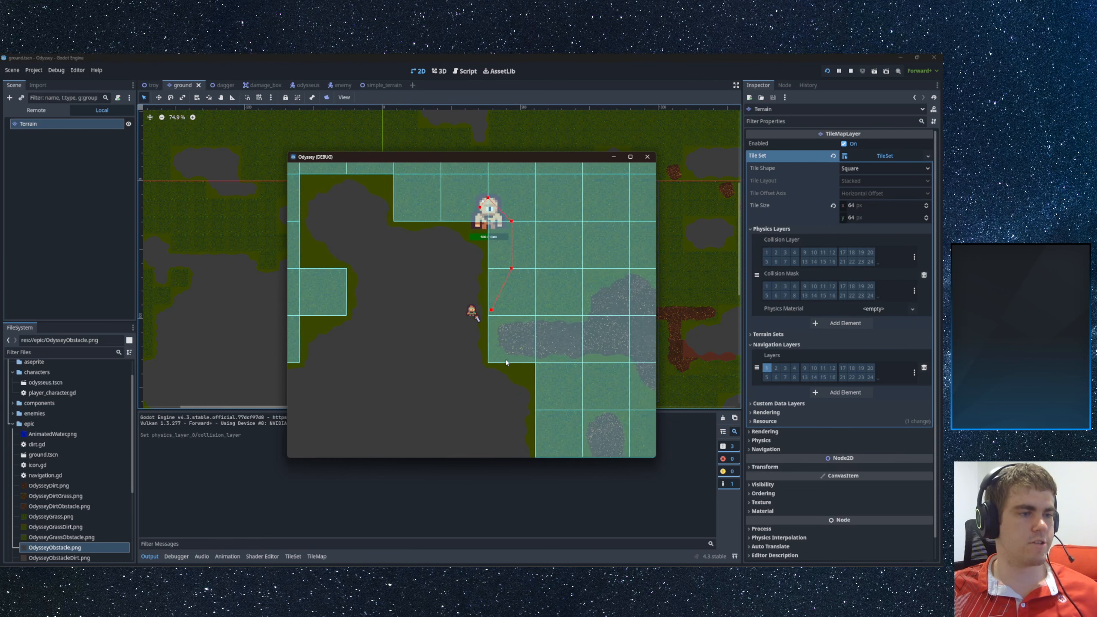
key(a)
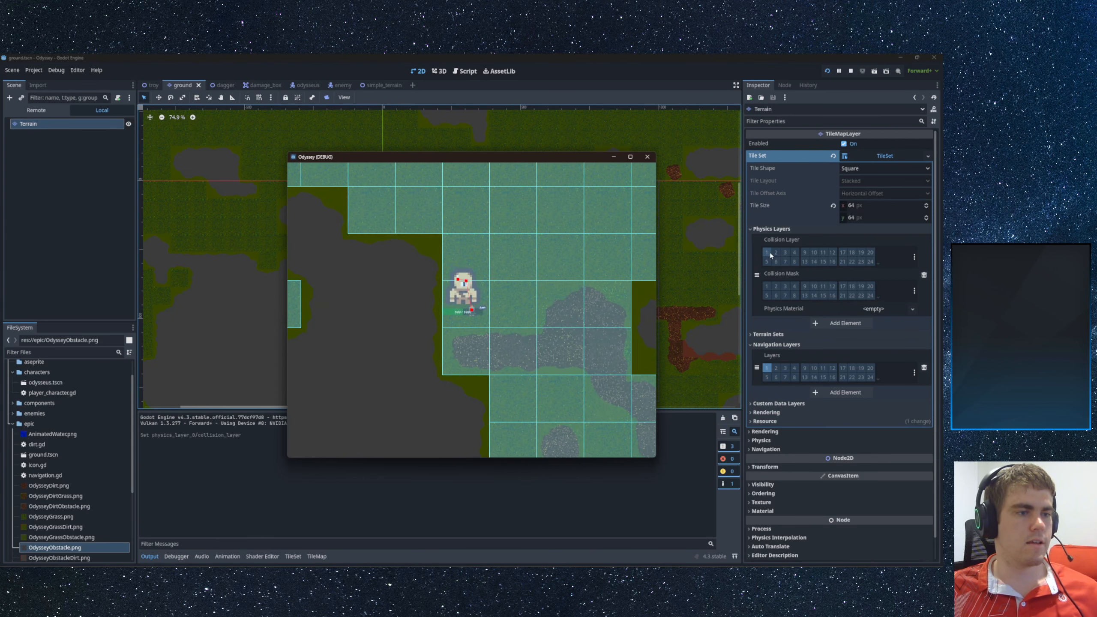
- Enable collision layer 1 and collision mask layers 1 and 2 on the tile set's physics layer and save the scene
click(767, 252)
click(768, 287)
click(776, 286)
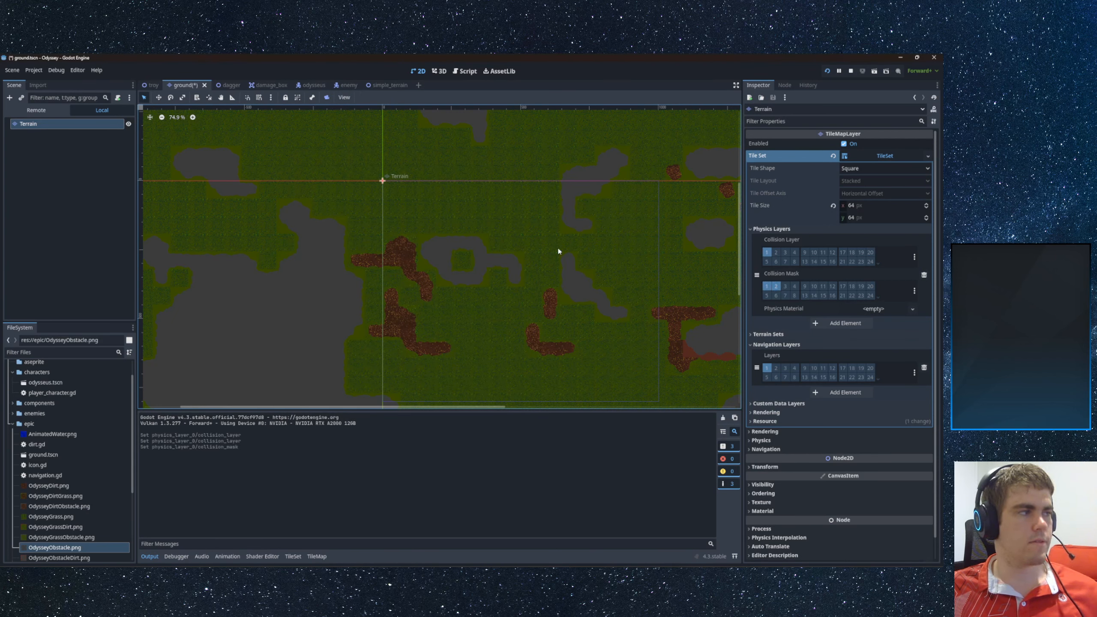
key(ctrl+s)
- Return to the running game and walk the character around the Obstacle patch to test collision and the enemy's pursuit path
key(alt+Tab)
key(a)
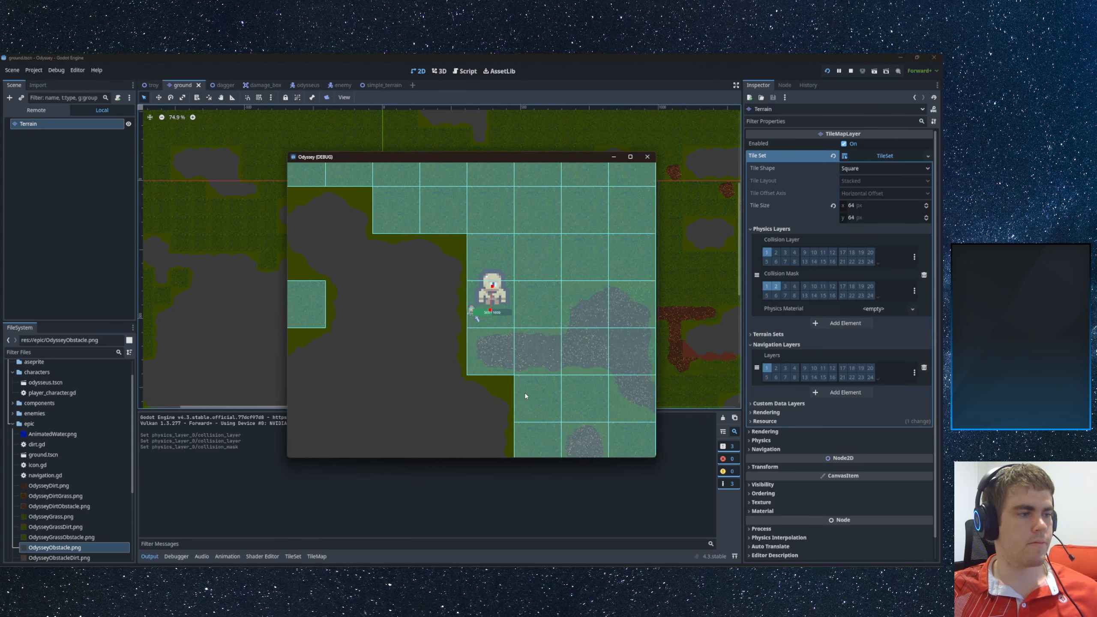
key(w)
key(d)
key(a)
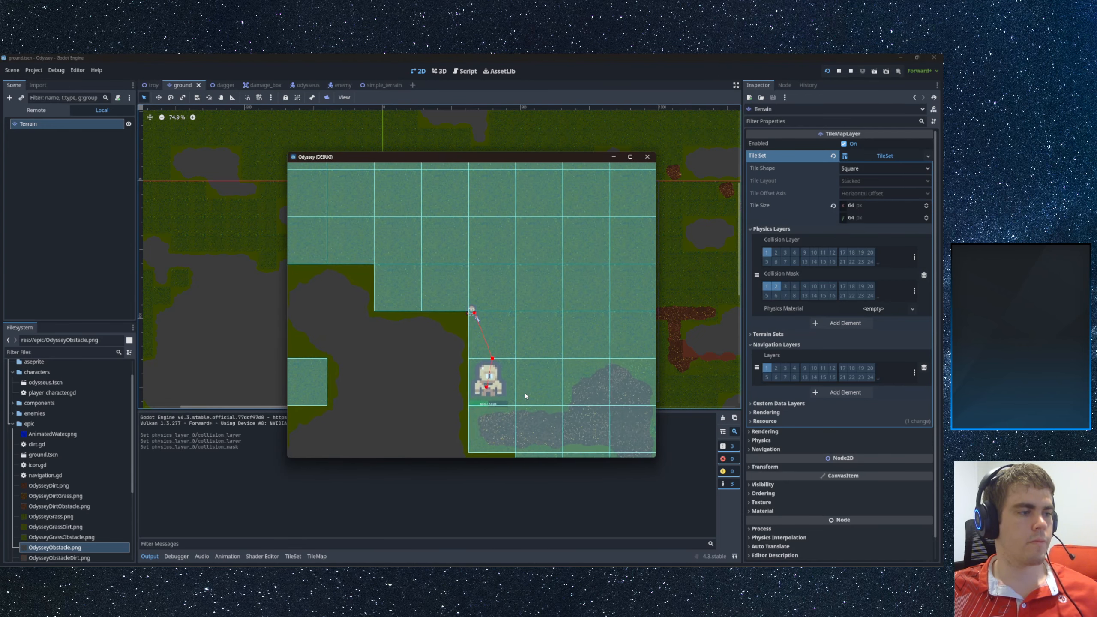
key(d)
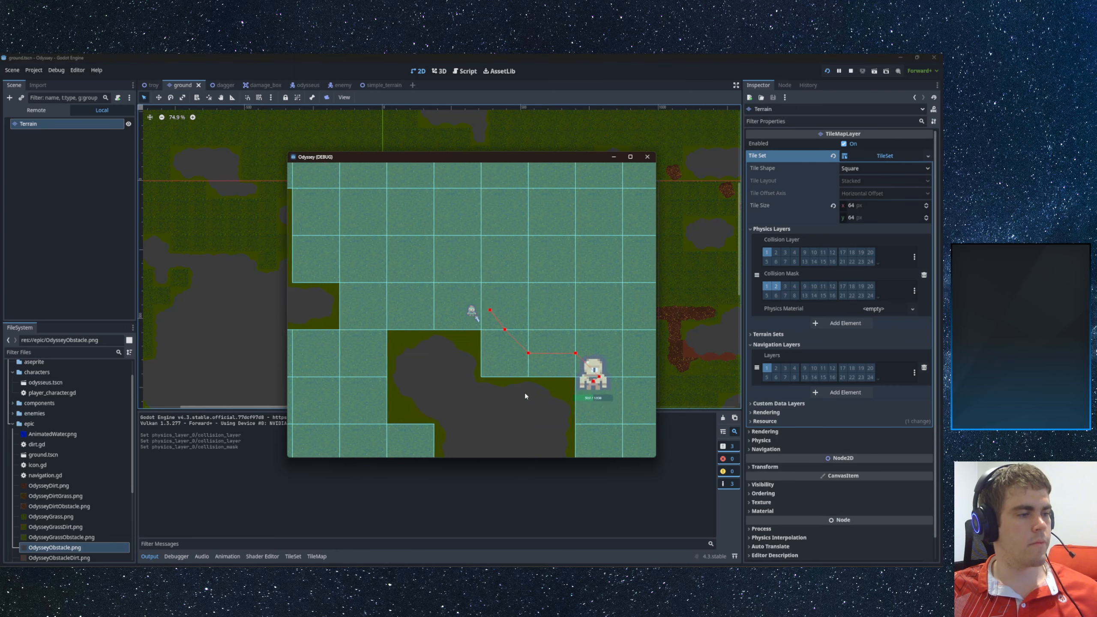
key(a)
key(s)
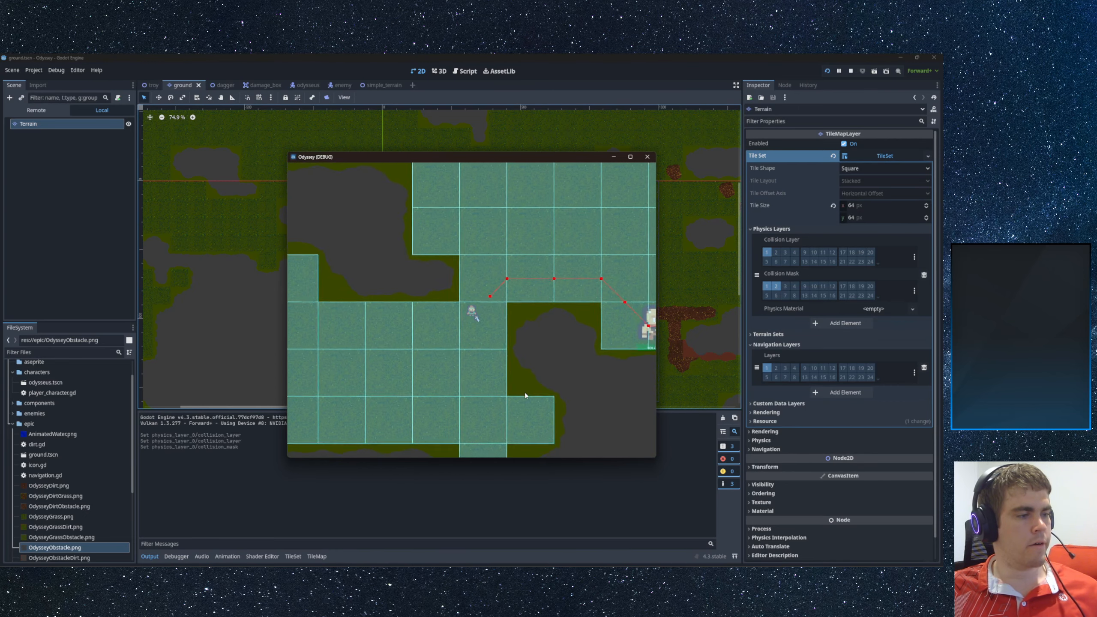
key(d)
key(w)
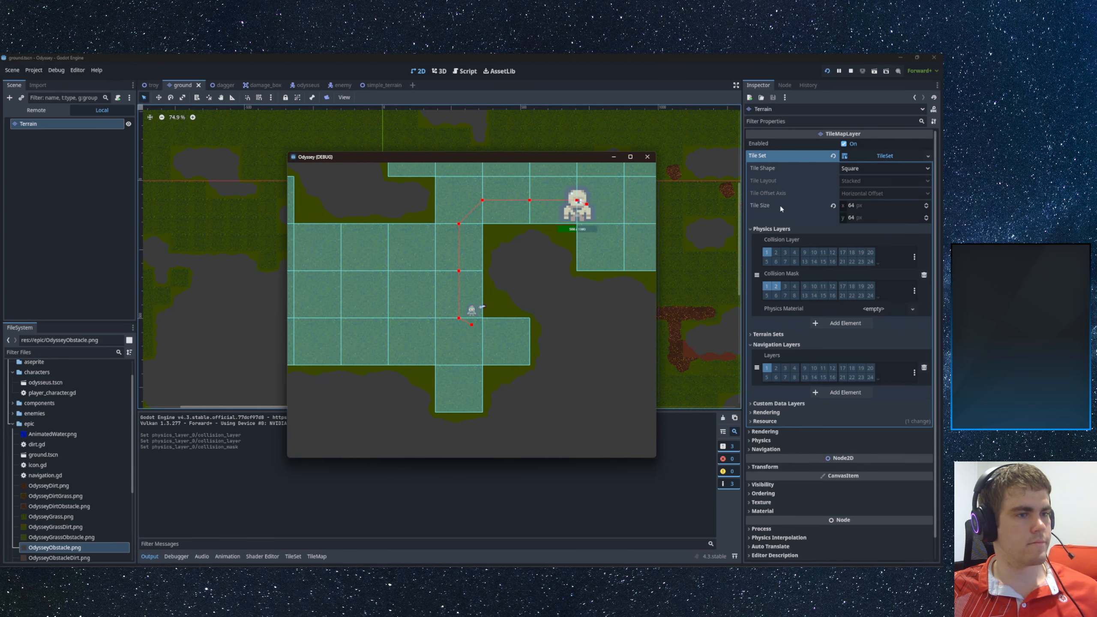
key(a)
key(s)
- Open the Enemy node's own scene from the troy scene for editing
click(154, 86)
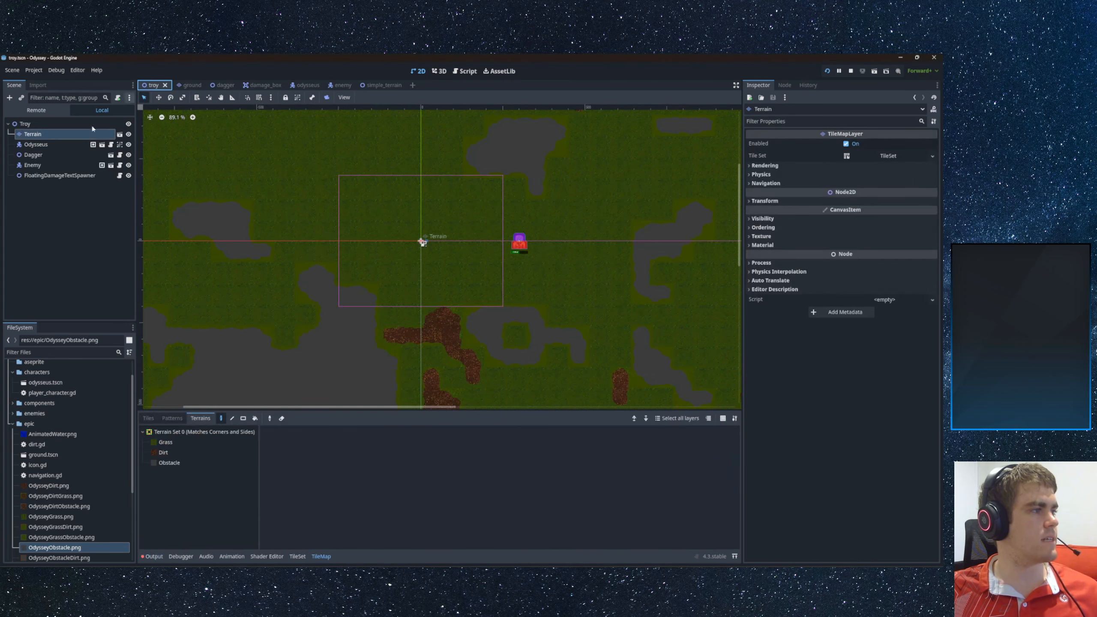
click(33, 164)
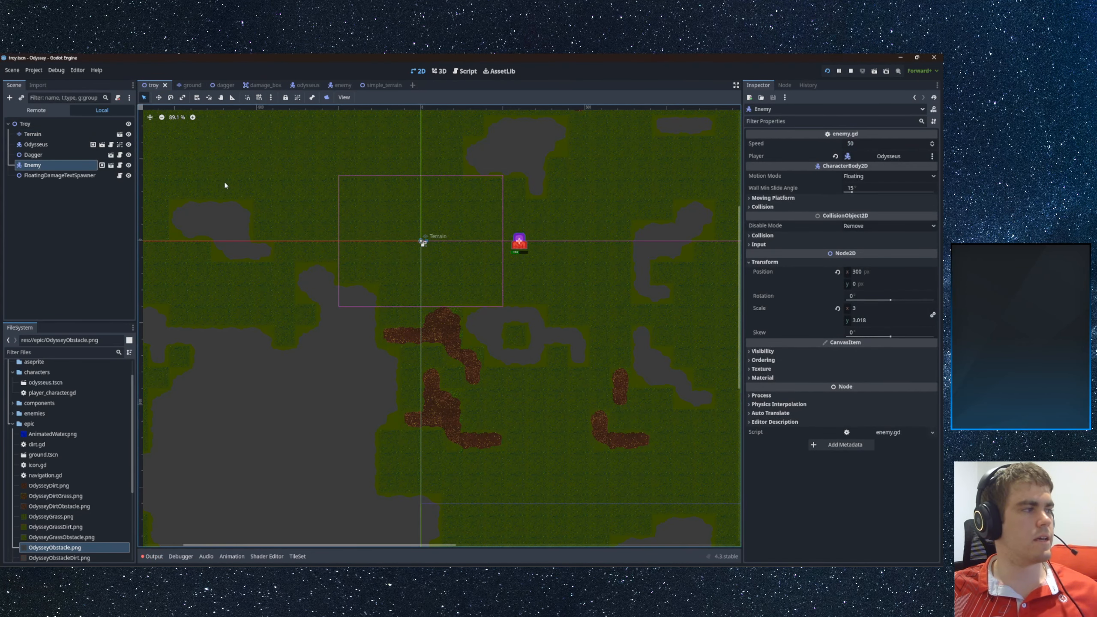
double_click(26, 165)
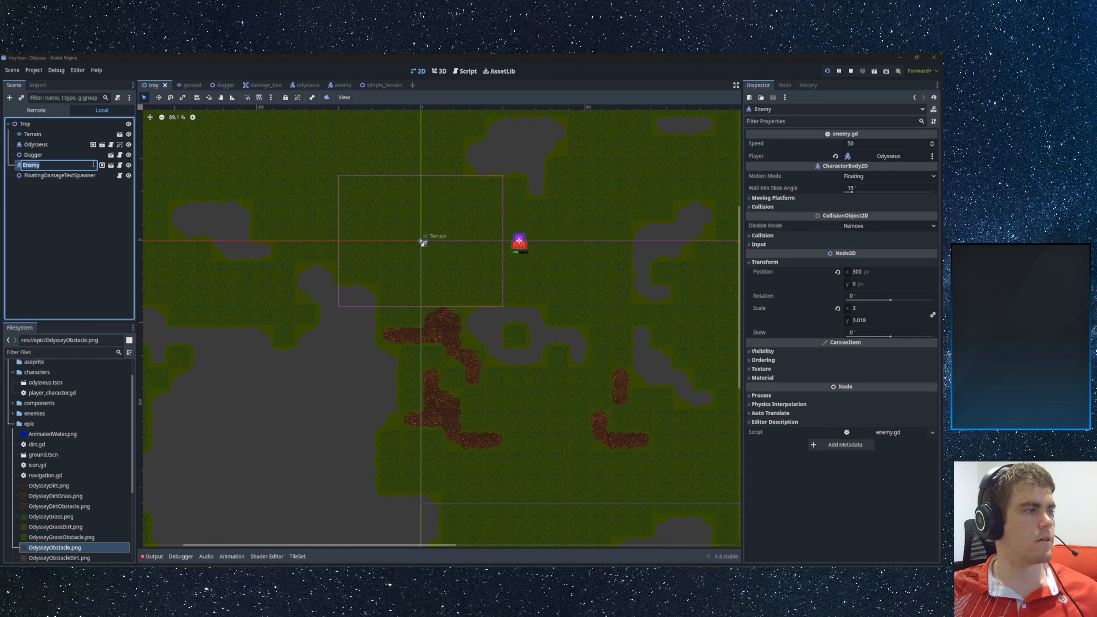
click(111, 165)
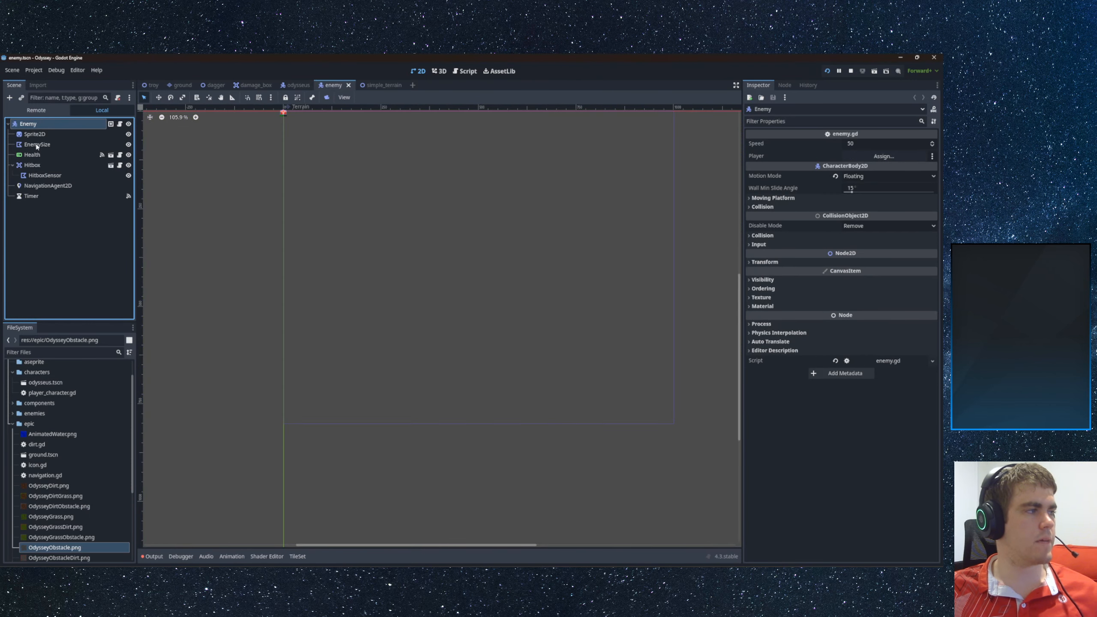
- Set the enemy NavigationAgent2D's Path Postprocessing to Corridorfunnel and save the enemy scene
click(43, 188)
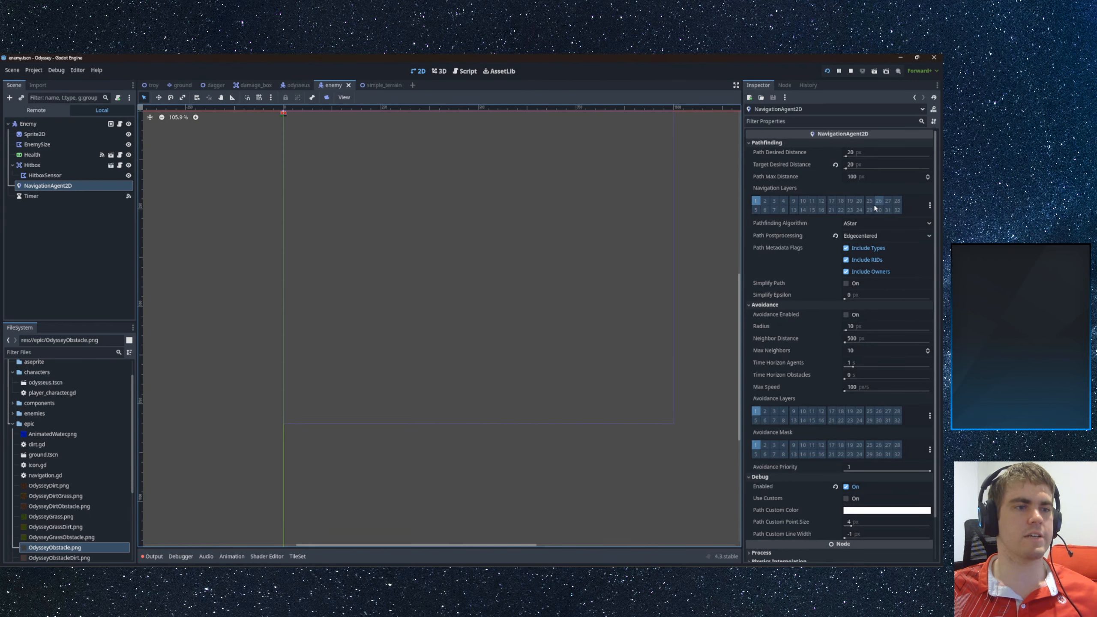
click(881, 235)
click(864, 247)
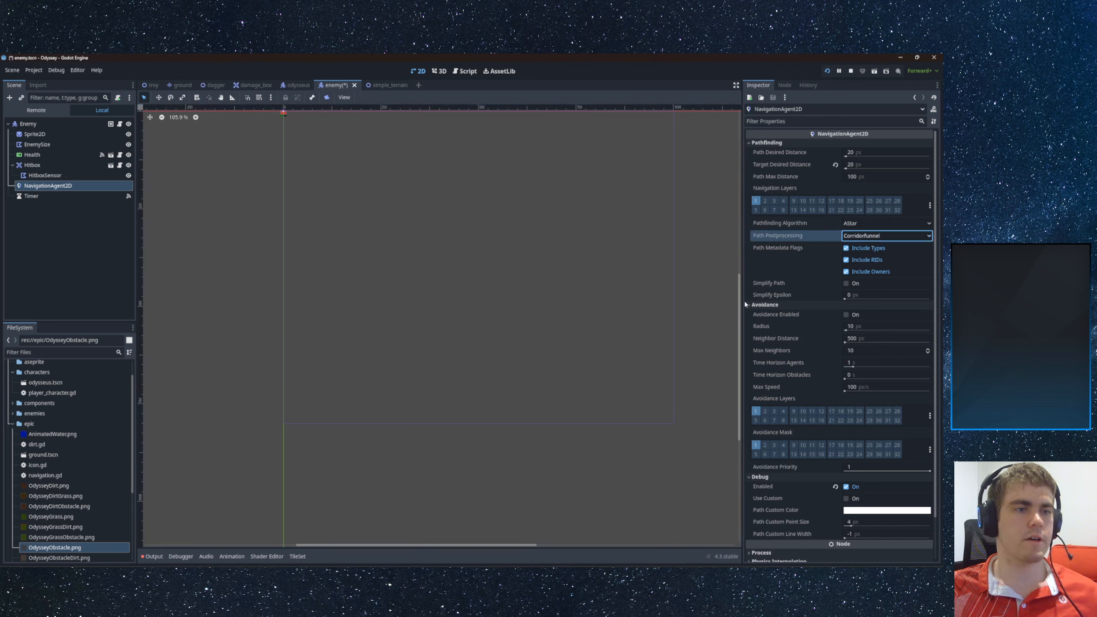
key(ctrl+s)
- Test the enemy's Corridorfunnel pathfinding in the running game by walking the character around the corners of the Obstacle patch
key(F5)
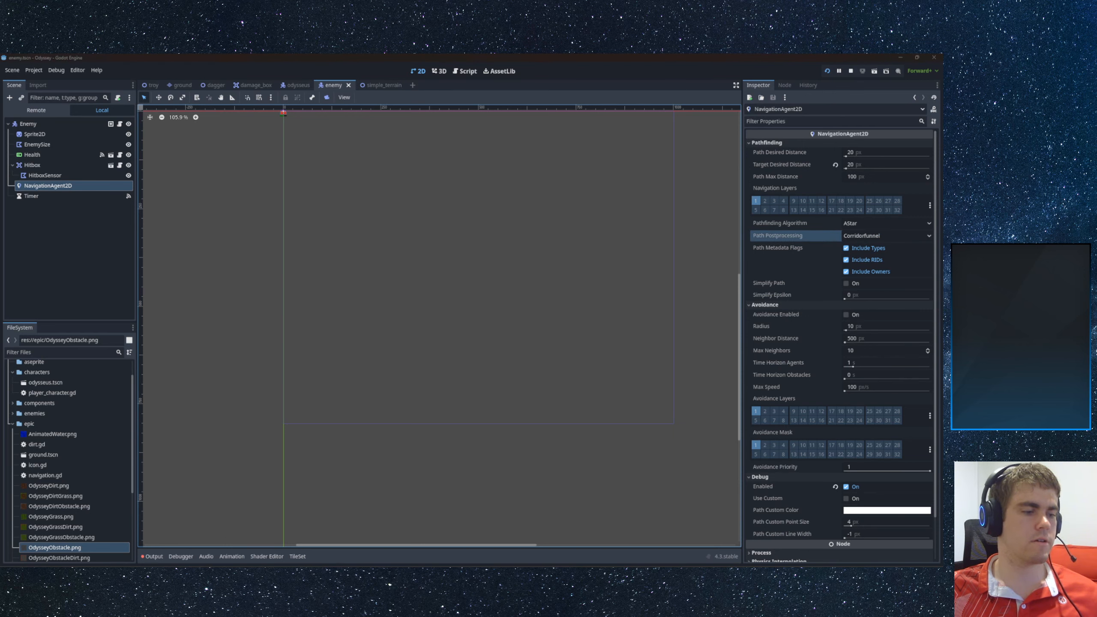
key(a)
key(w)
key(d)
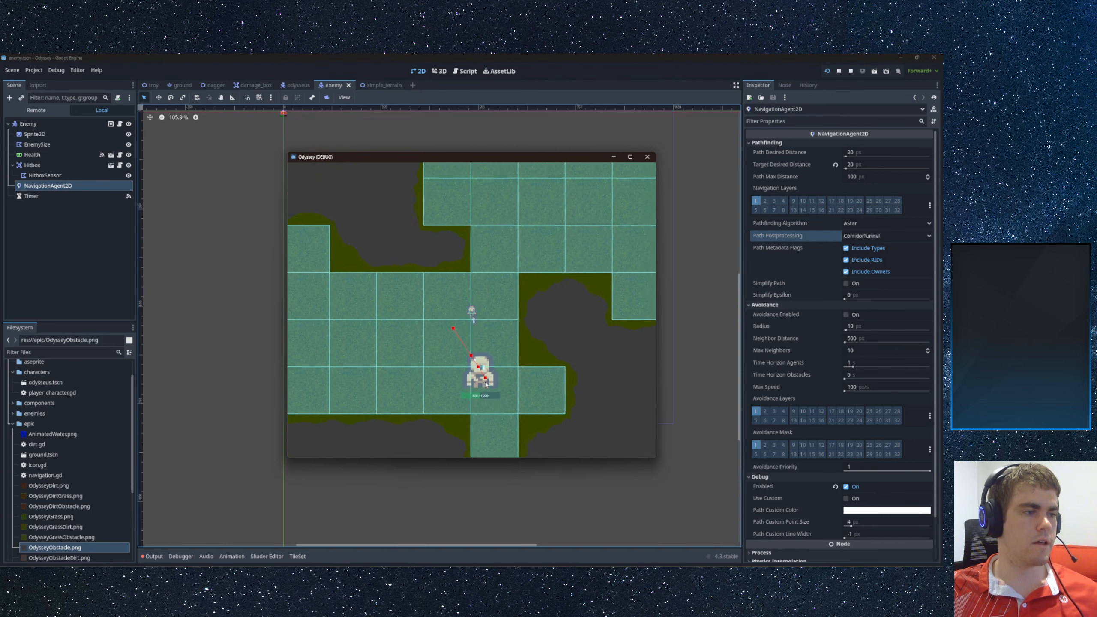
key(s)
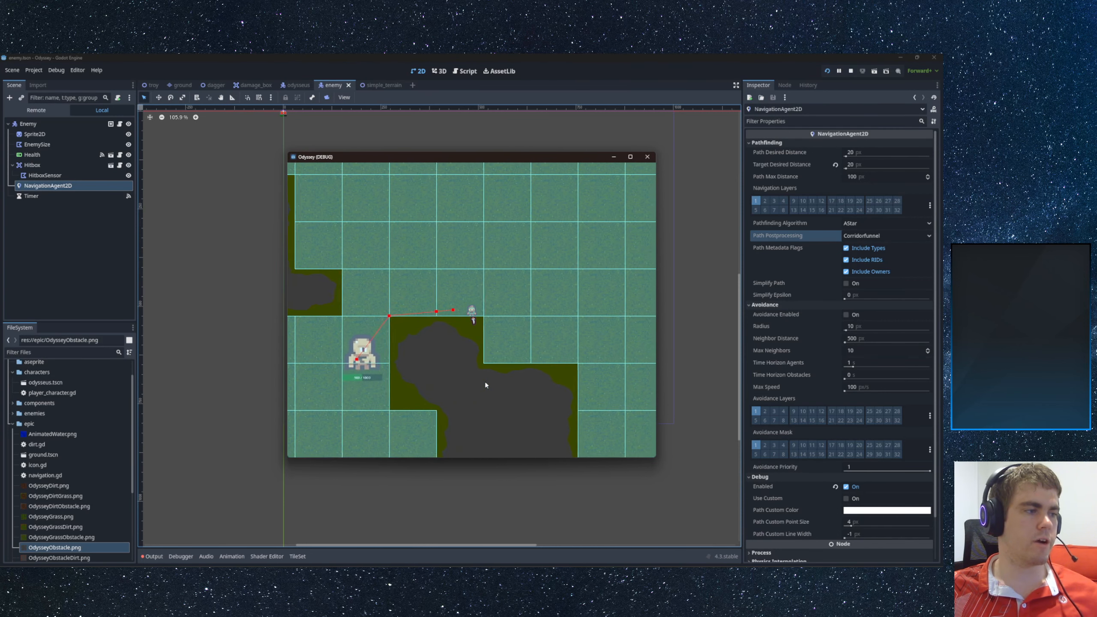
key(s)
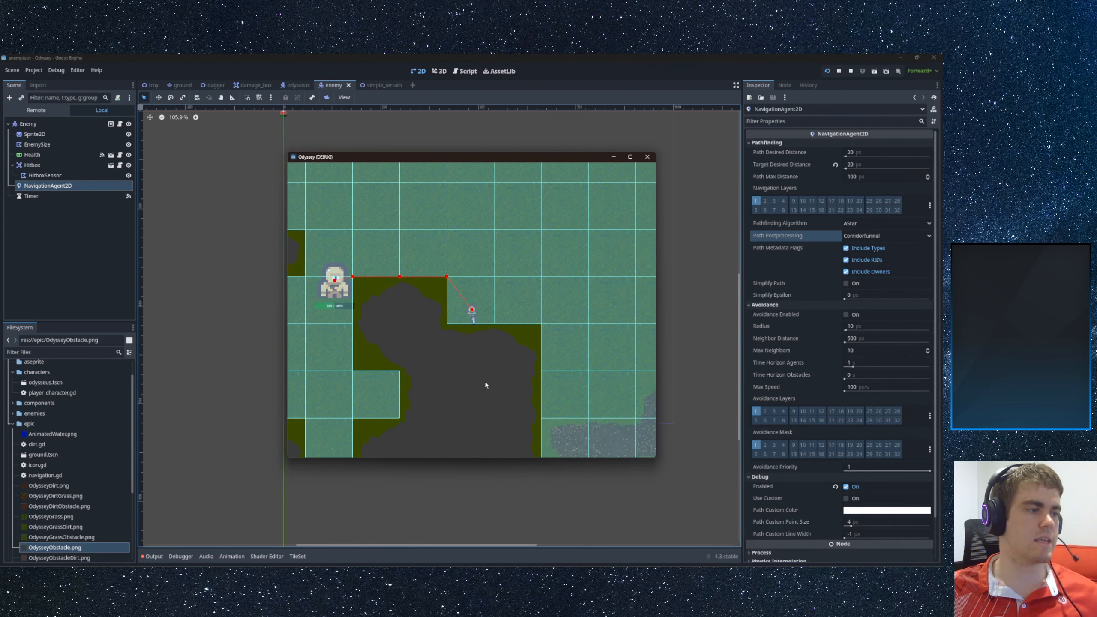
key(a)
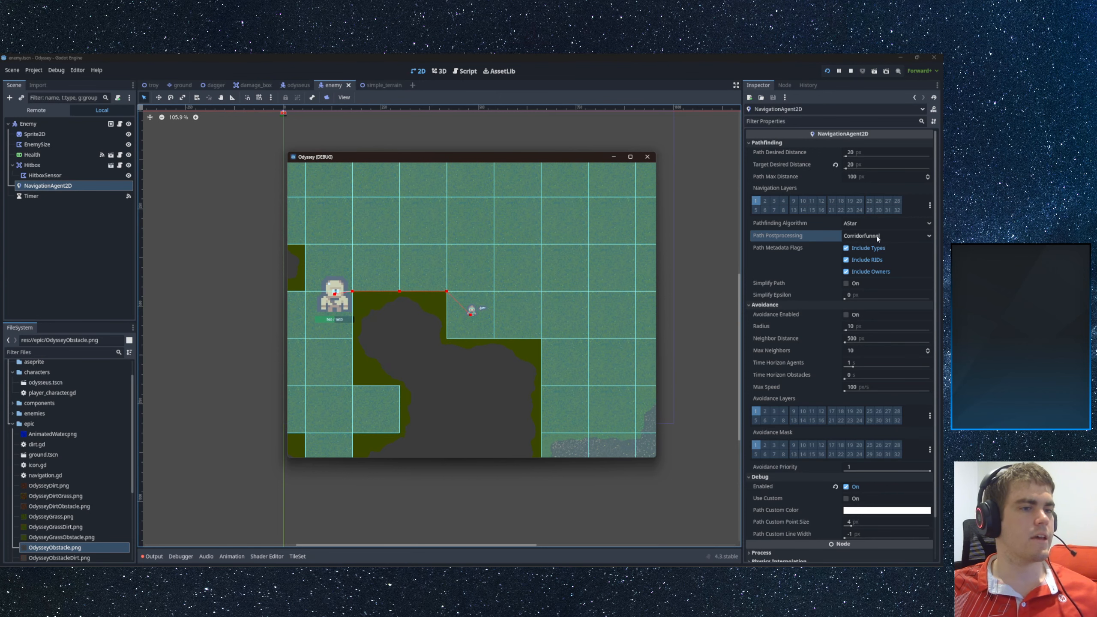
- Set the enemy NavigationAgent2D's Path Postprocessing back to Edgecentered and save the enemy scene
click(868, 237)
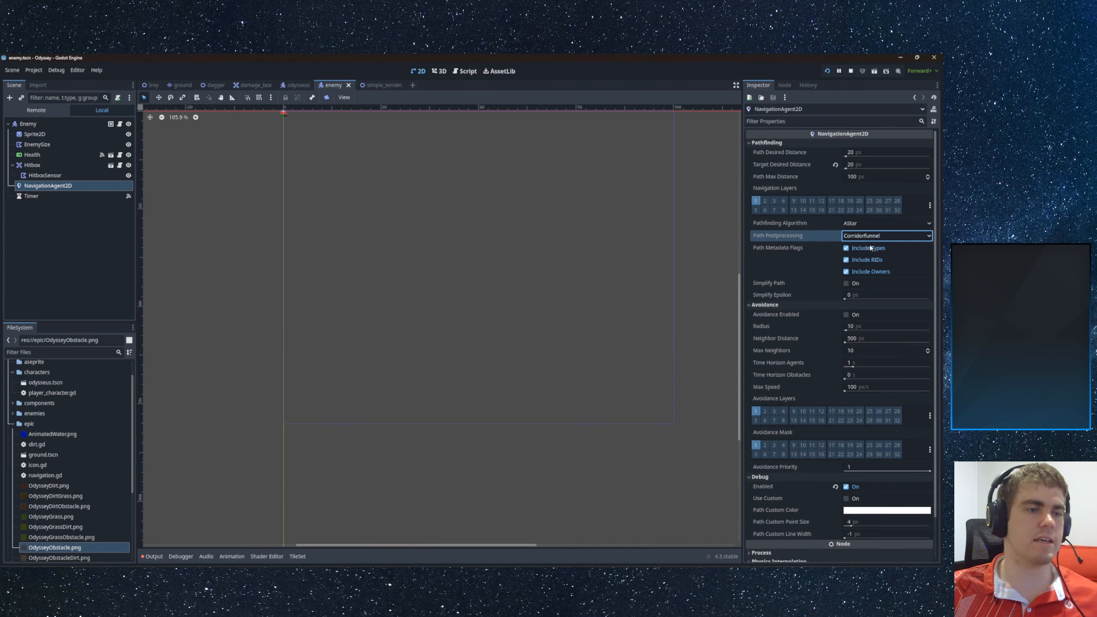
click(866, 260)
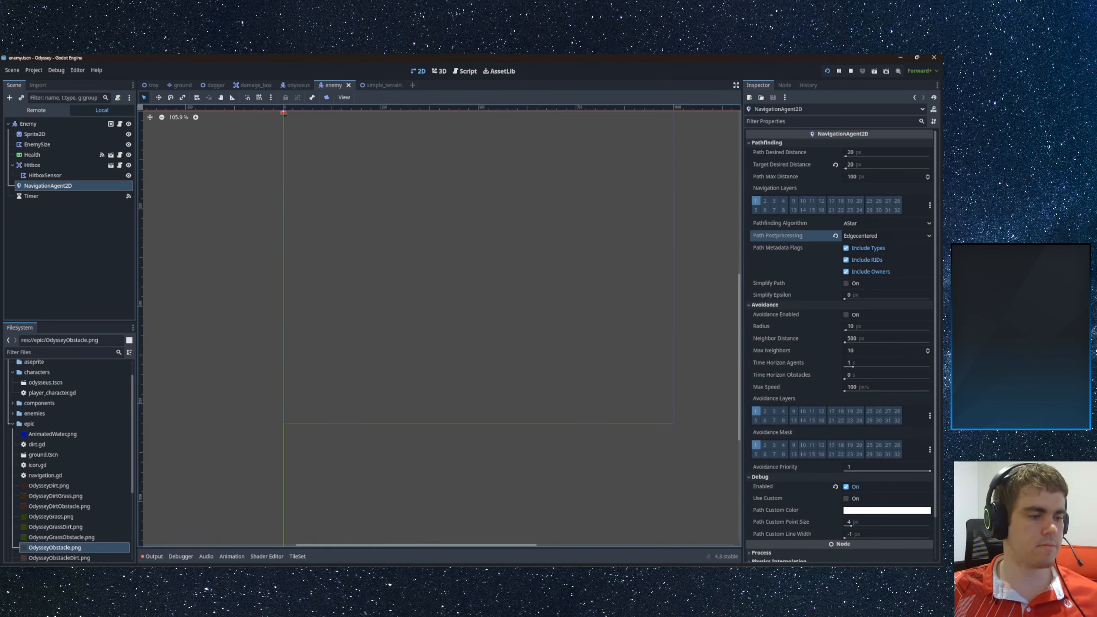
- Playtest the running Odyssey game, walking the player around the terrain obstacles to examine the enemy's navigation path
key(alt+Tab)
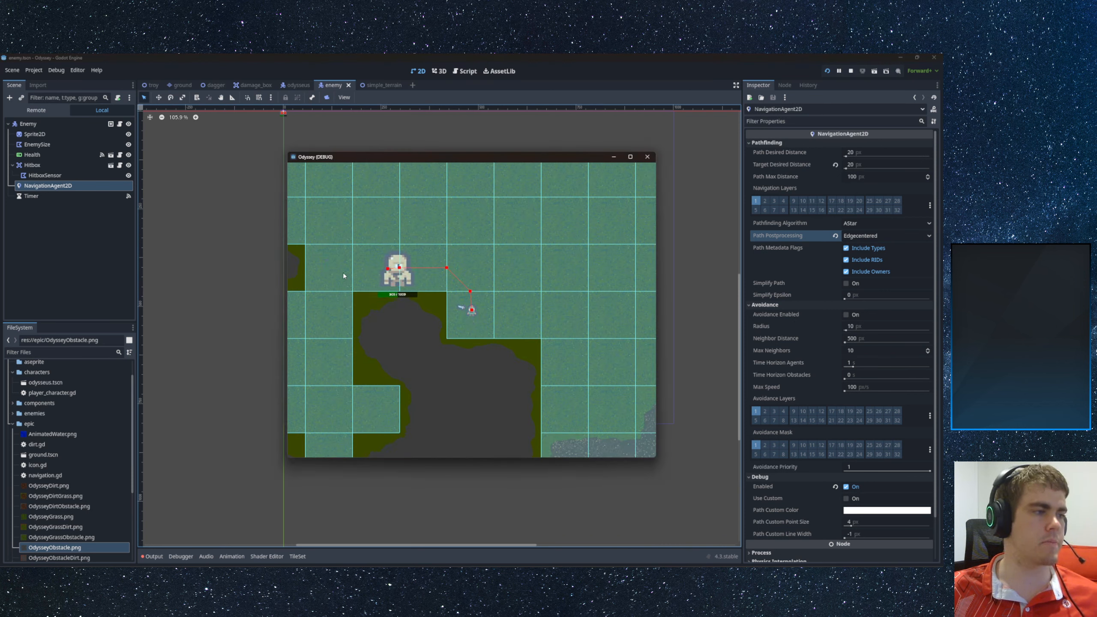
key(d)
key(s)
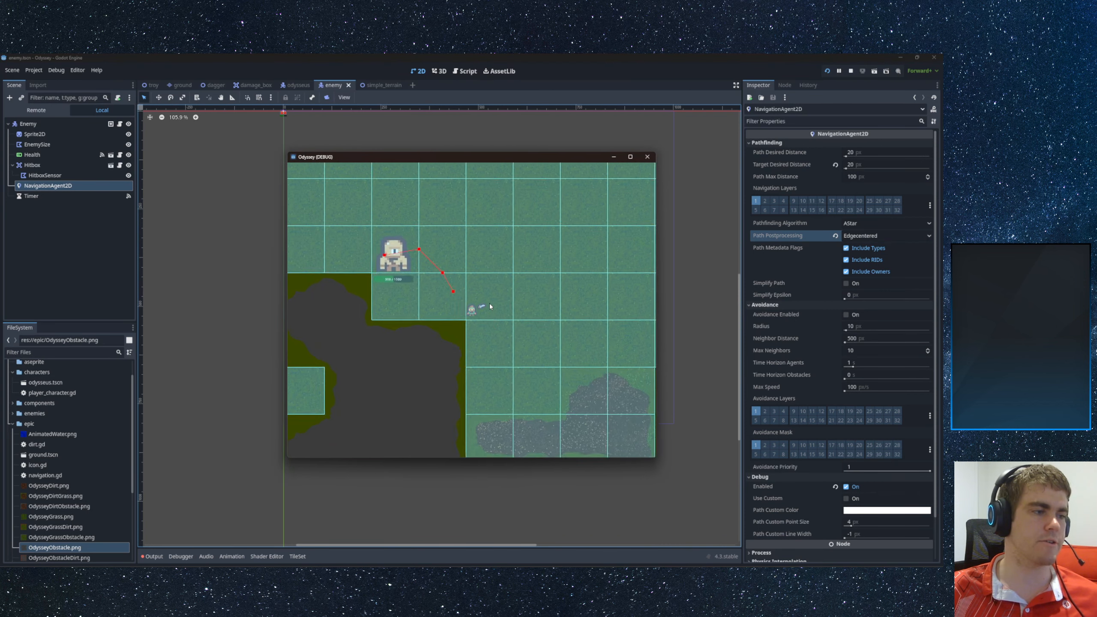
key(s)
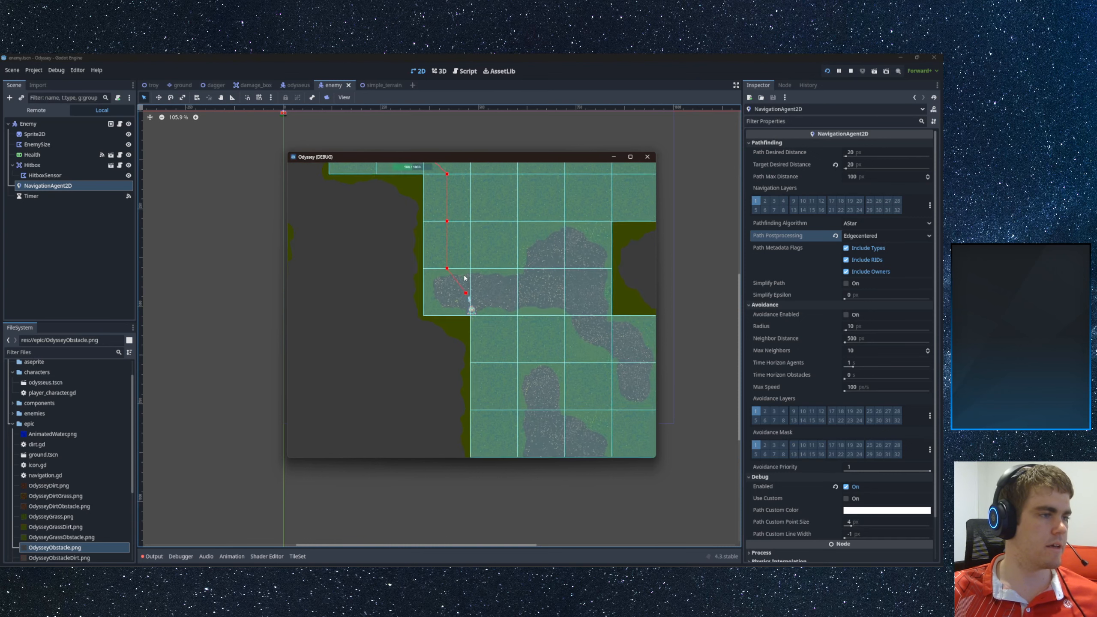
key(s)
key(d)
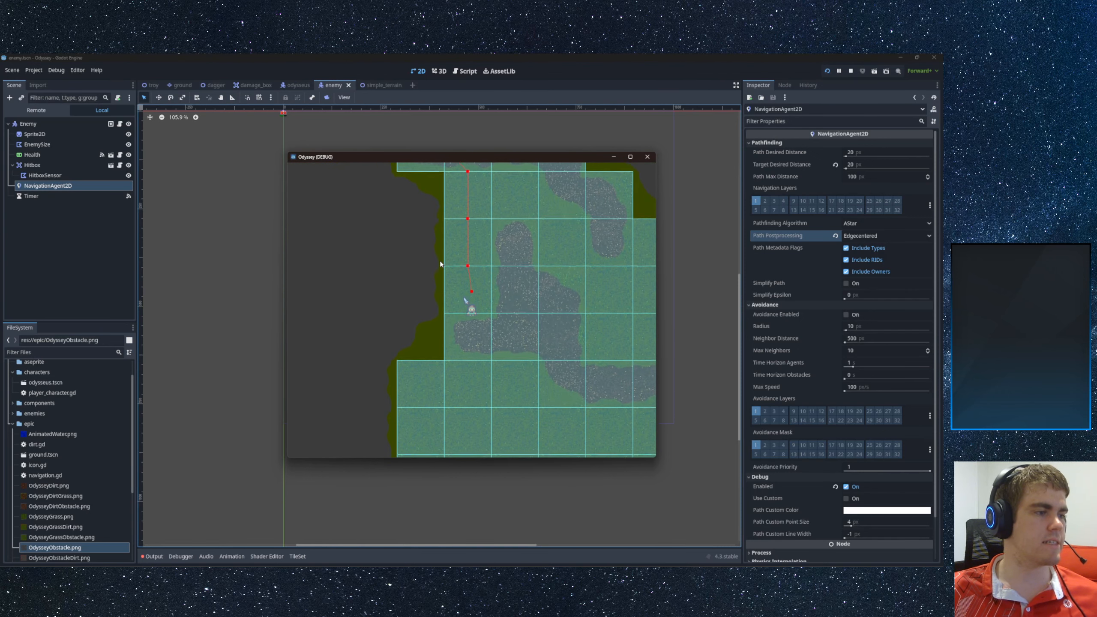
key(s)
key(a)
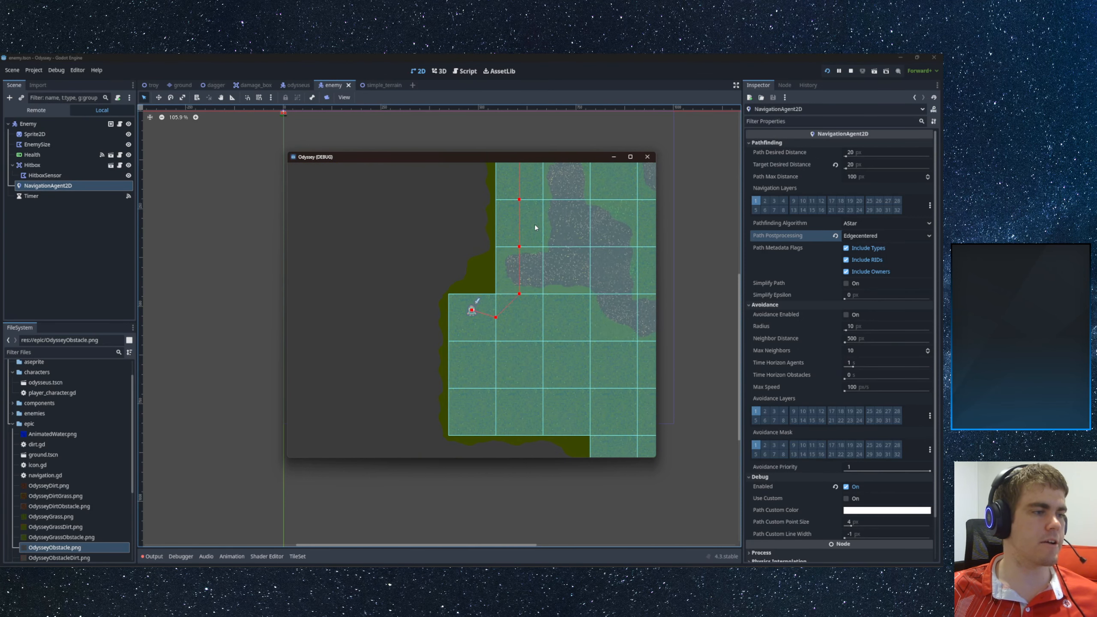
key(a)
key(w)
key(d)
key(s)
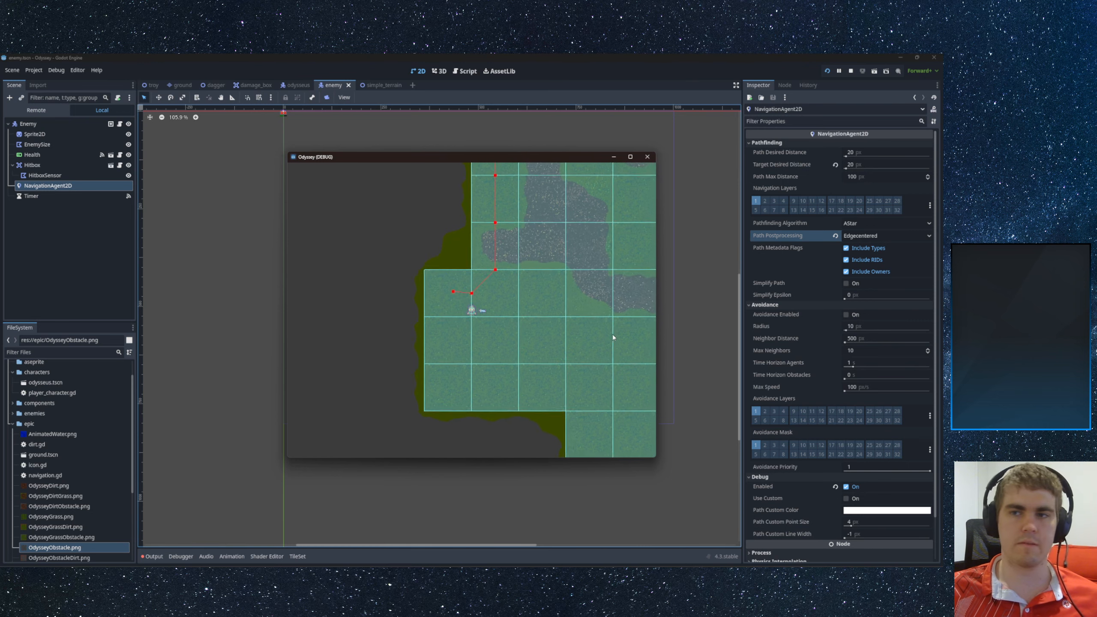
key(s)
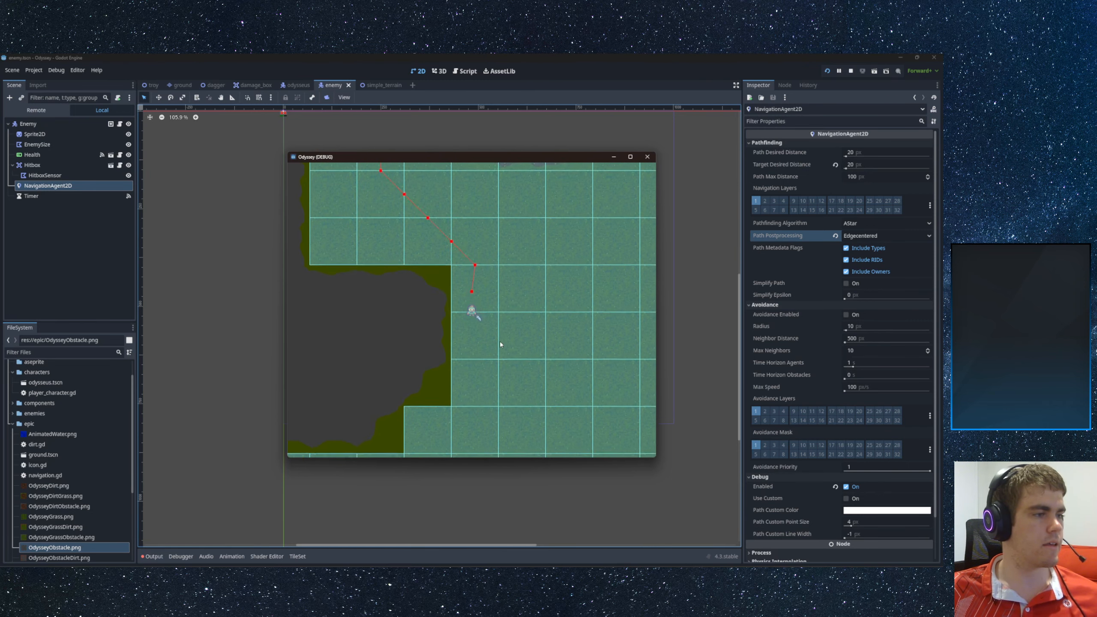
key(a)
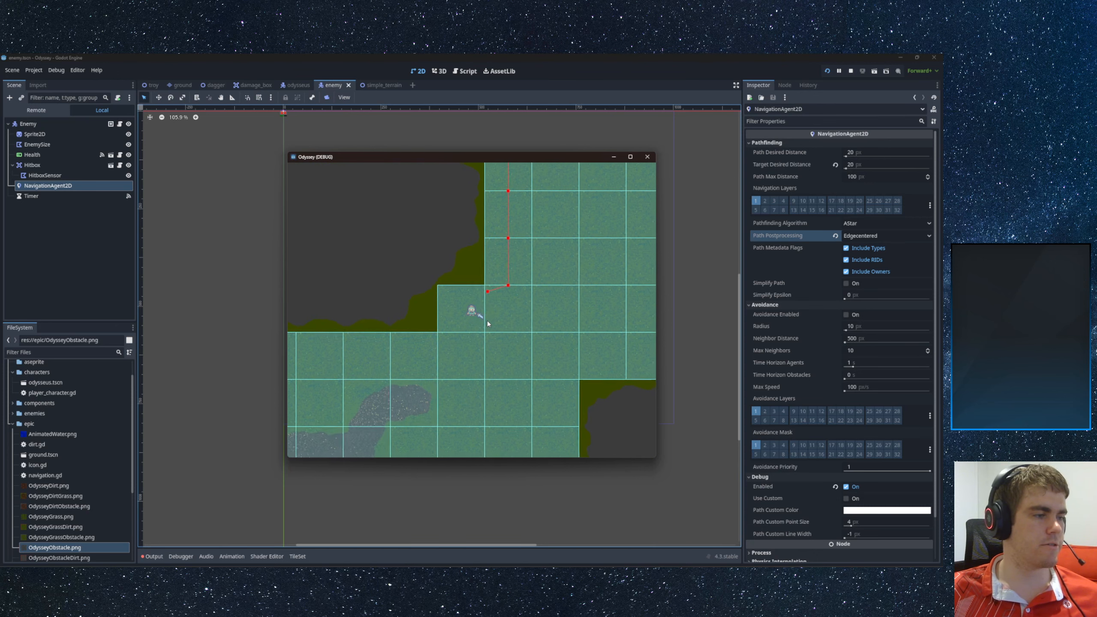
key(w)
key(a)
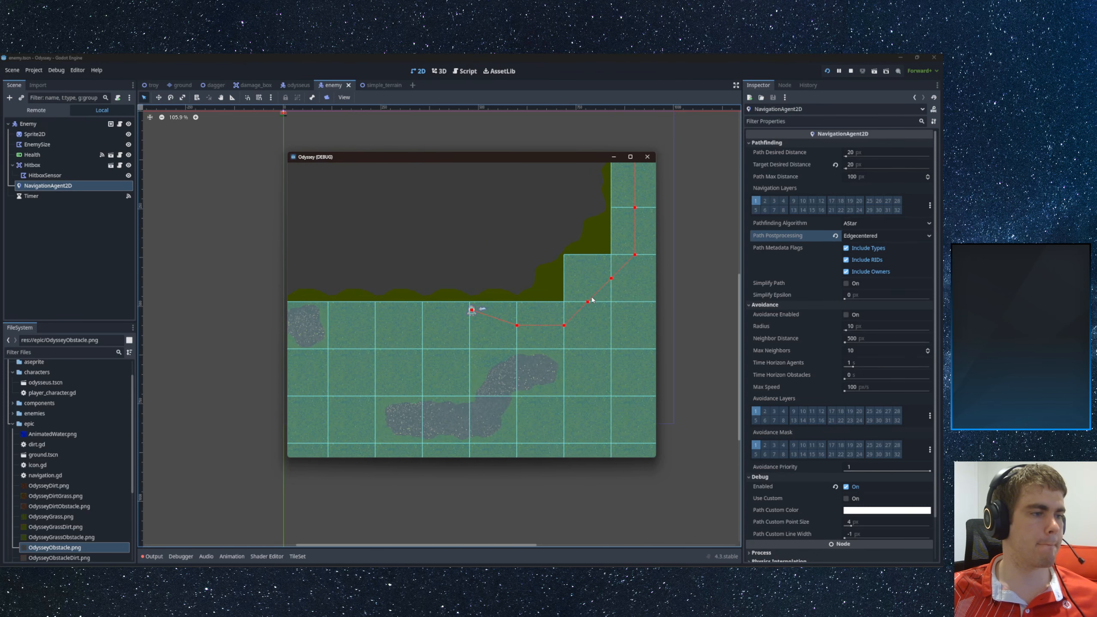
key(a)
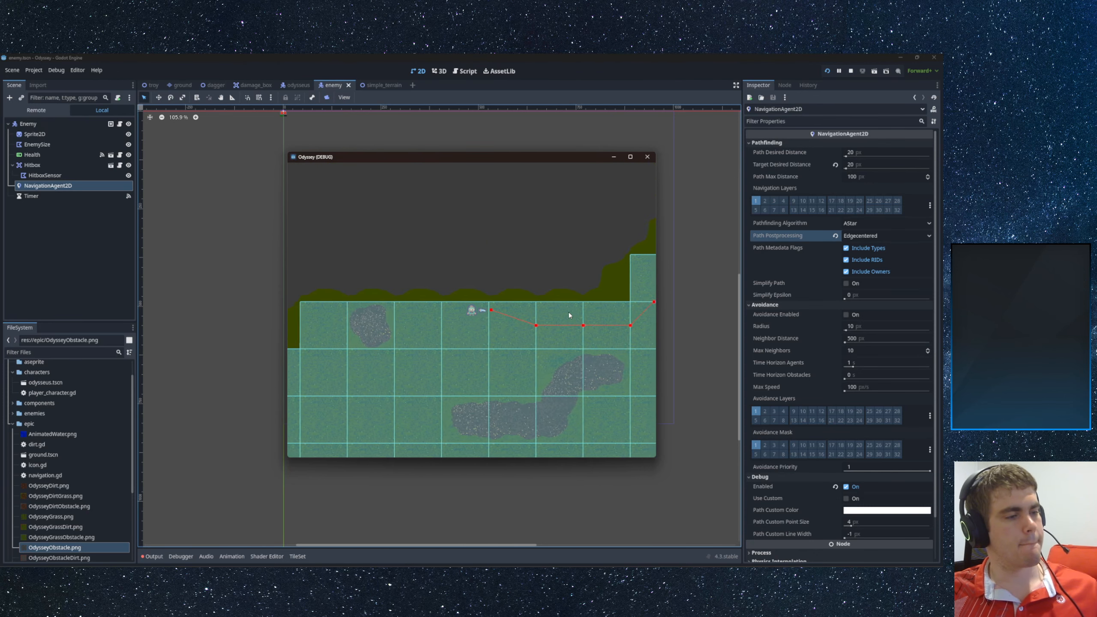
key(a)
key(s)
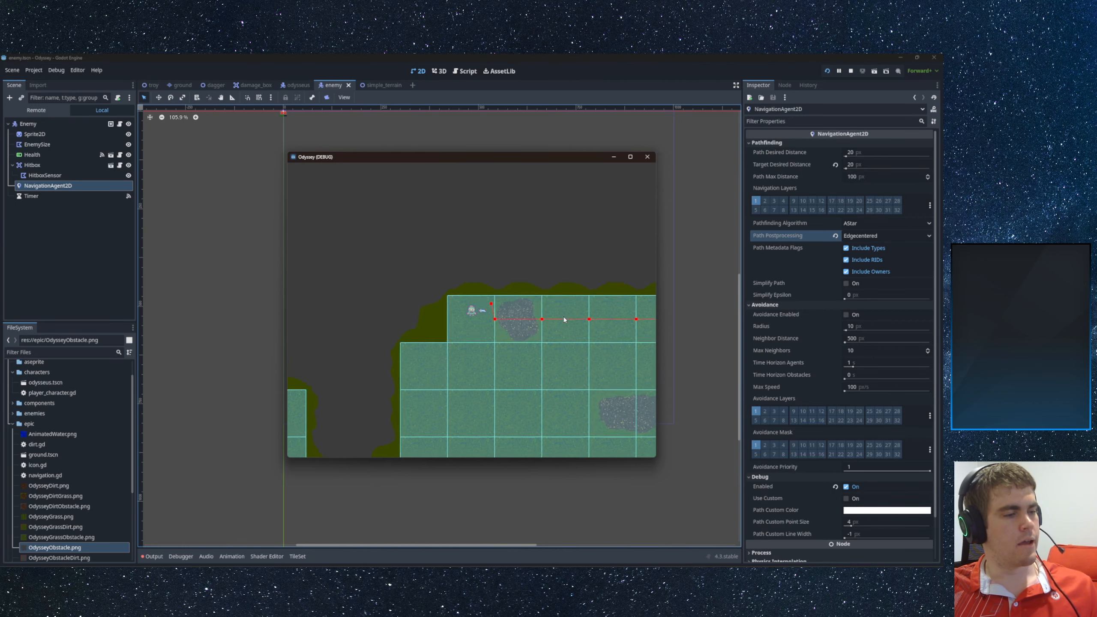
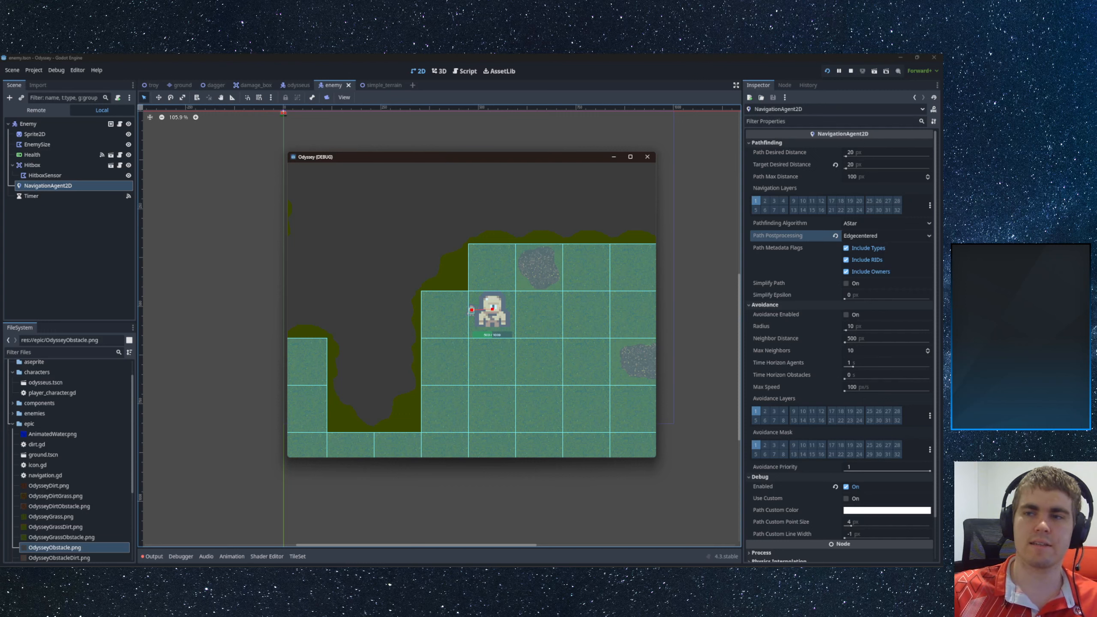
- Stop the playtest by closing the Odyssey debug window
click(490, 160)
drag(488, 160, 467, 182)
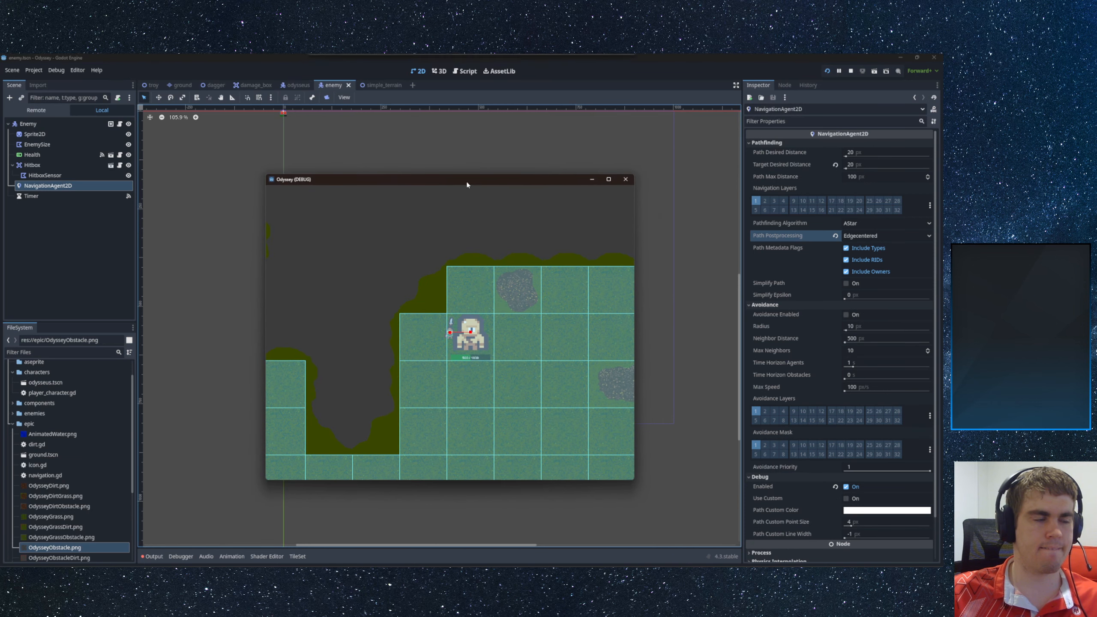
click(626, 179)
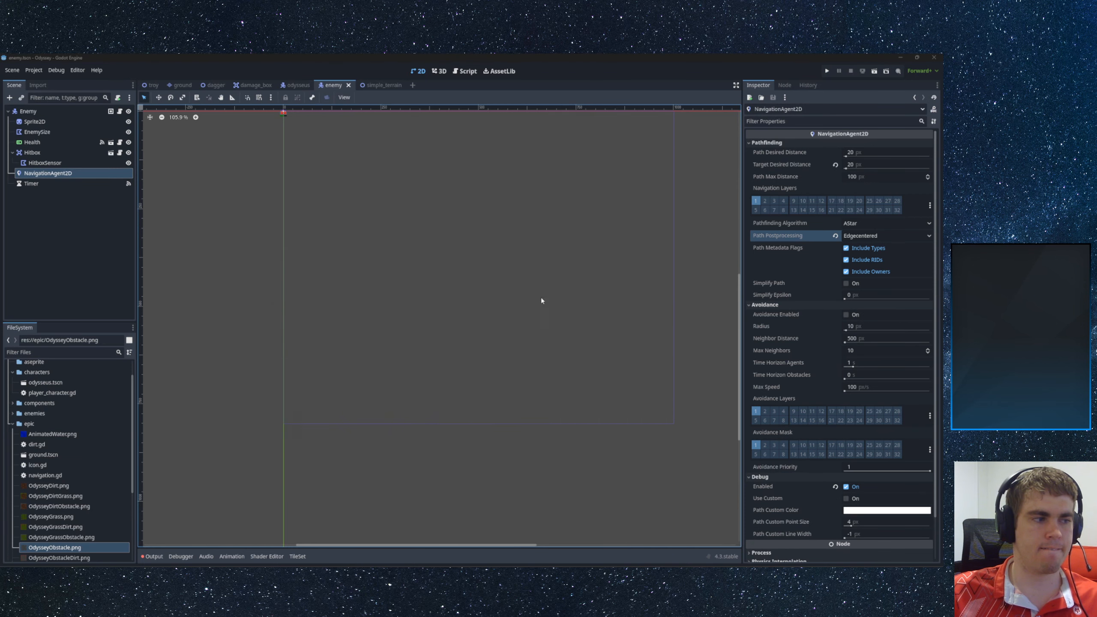
- Examine the enemy sprite and its health bar at the origin of the enemy scene
middle_drag(524, 311, 429, 386)
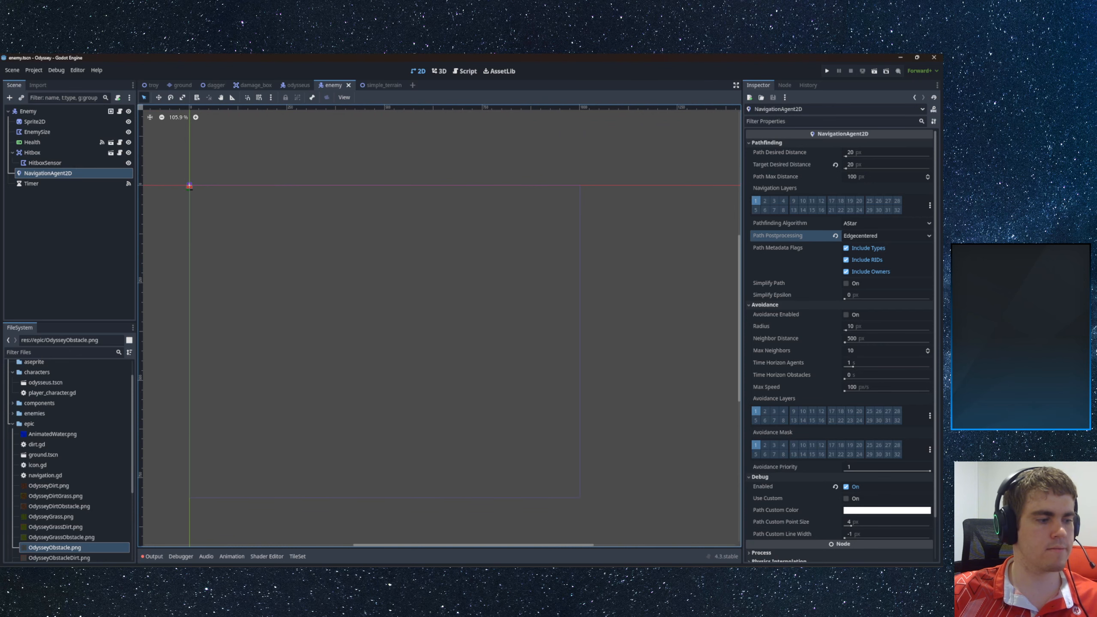
middle_drag(367, 351, 465, 400)
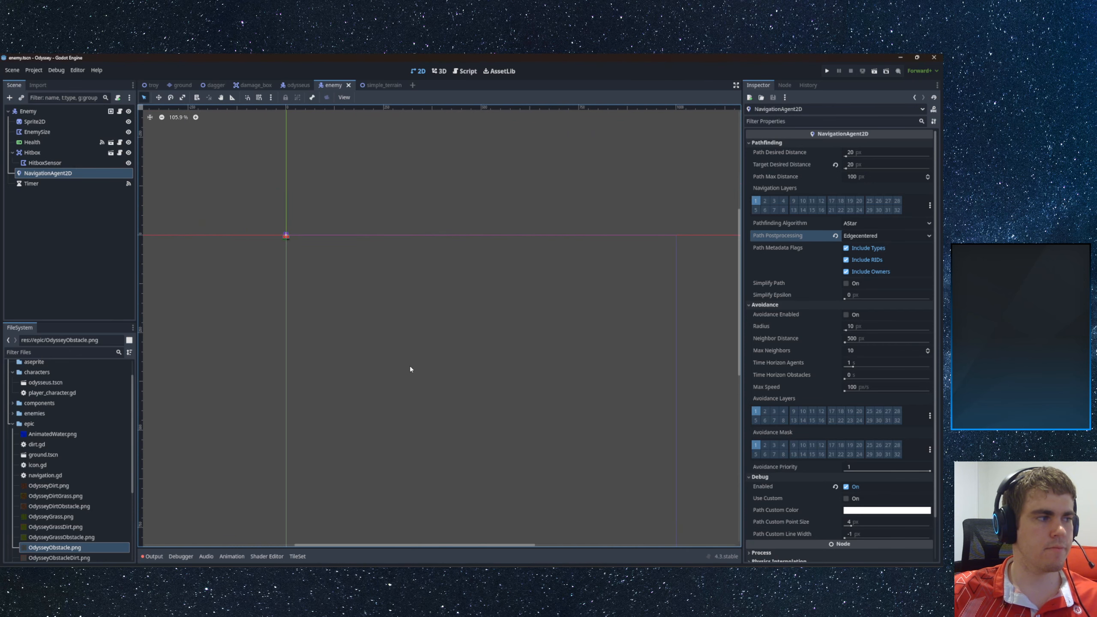
scroll(320, 253, up, 3)
scroll(255, 229, up, 10)
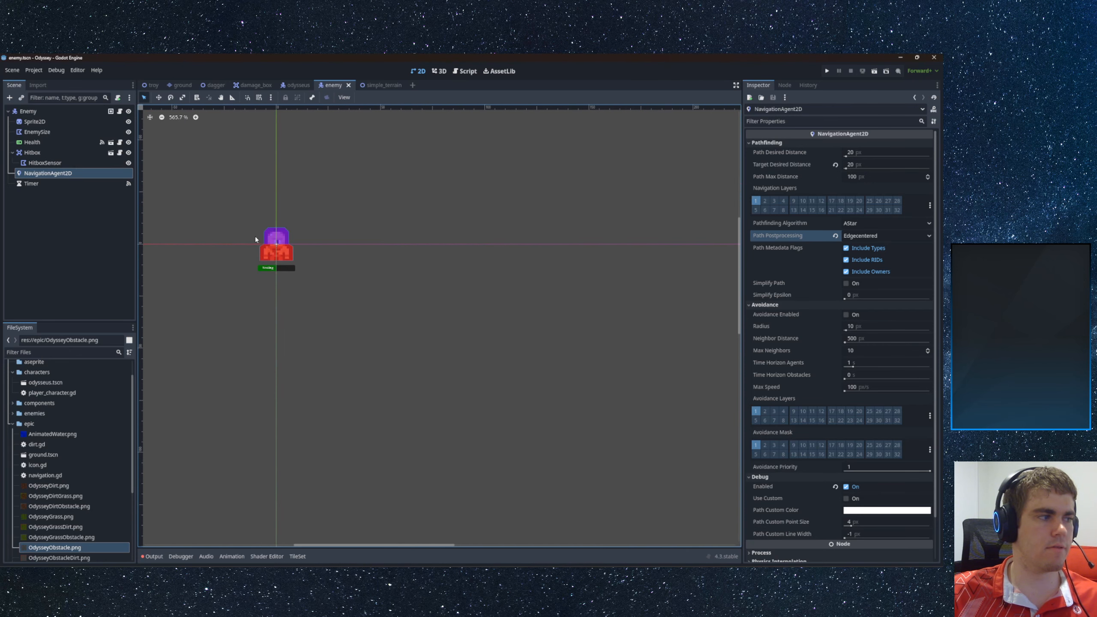
middle_drag(257, 241, 404, 298)
scroll(403, 299, up, 2)
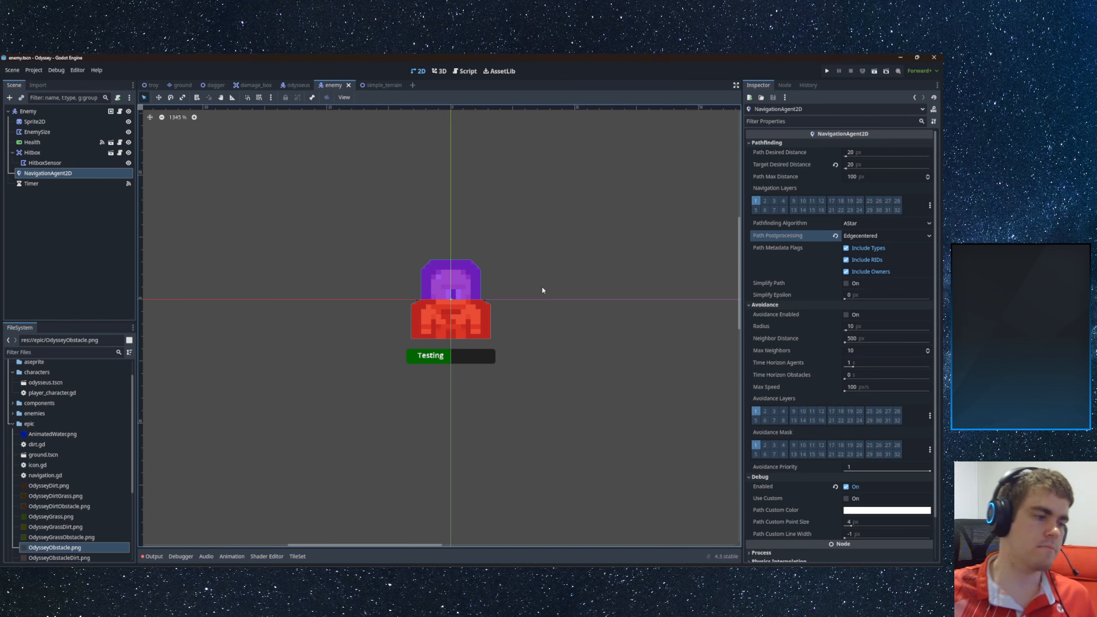
- Switch to Obsidian, look through the Game Design Document and Odyssey Game canvas, and open the Untitled canvas
key(super)
text(obsi)
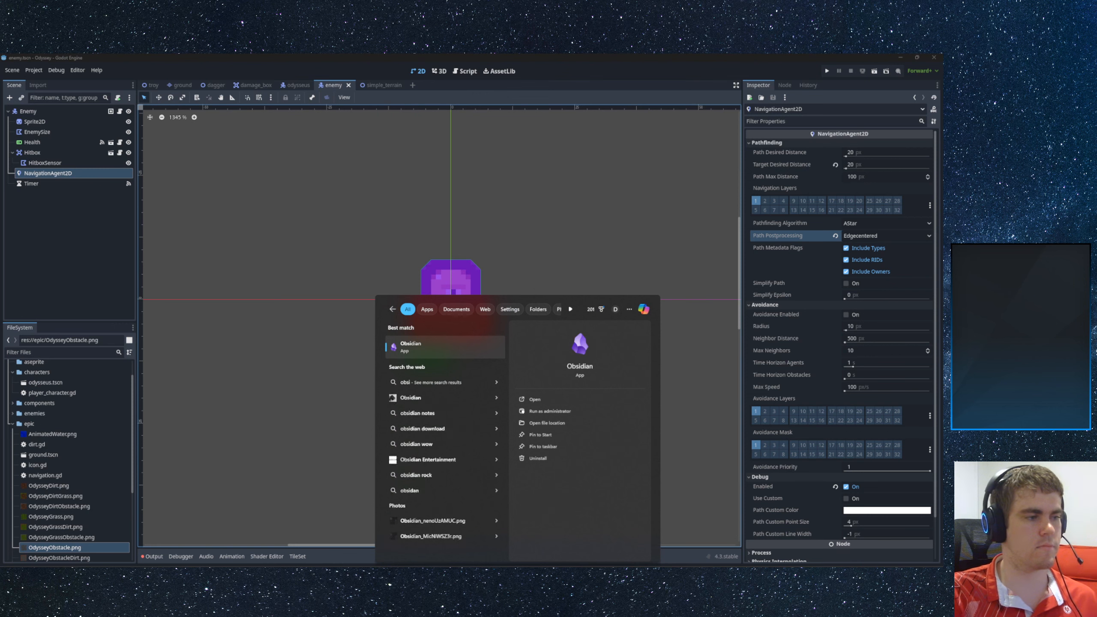
key(Return)
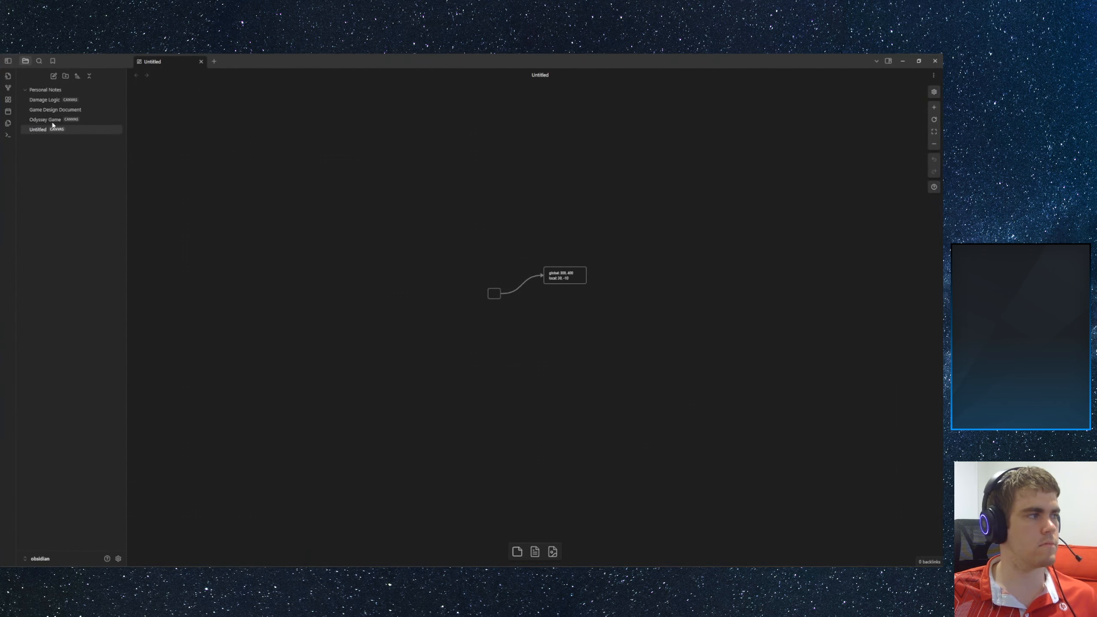
click(52, 110)
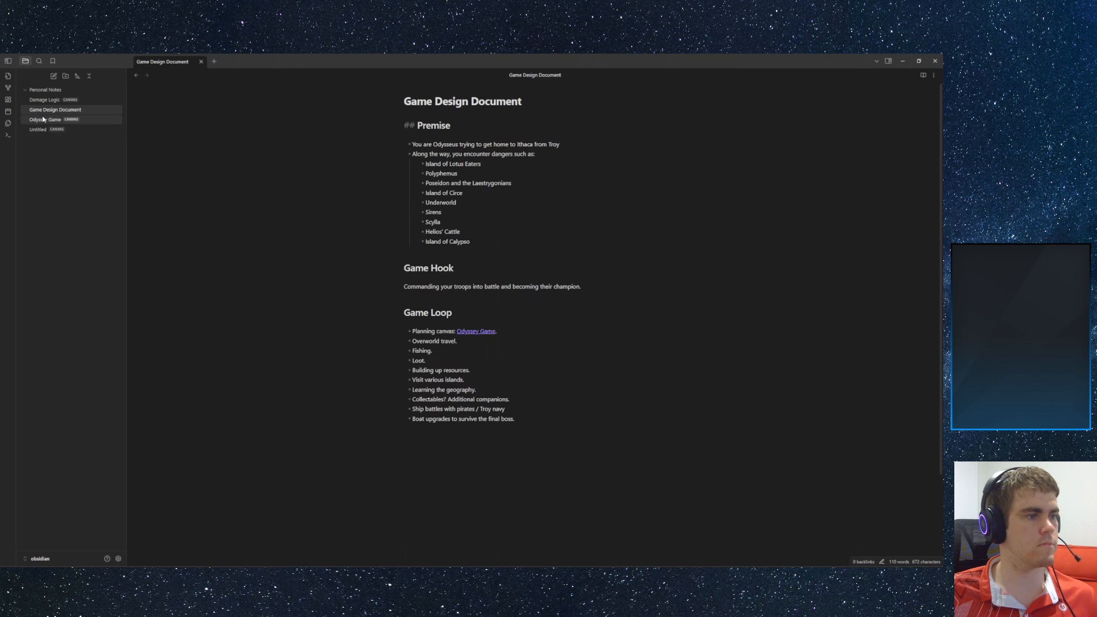
click(44, 120)
click(38, 130)
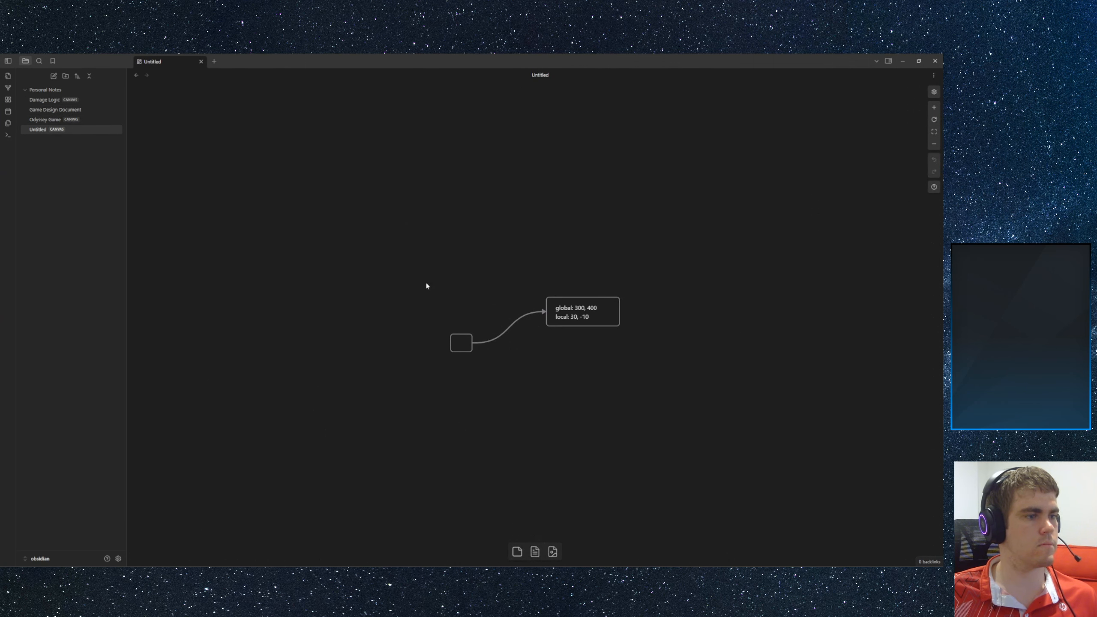
- Delete the card holding the global and local coordinates and enlarge the remaining empty card
click(587, 315)
key(Delete)
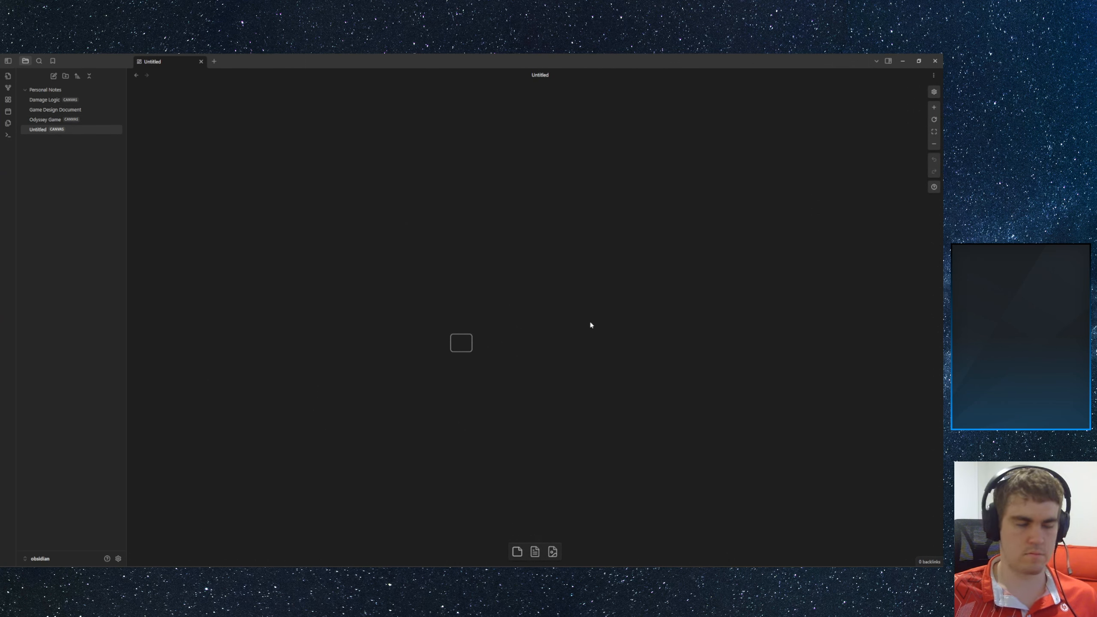
click(457, 346)
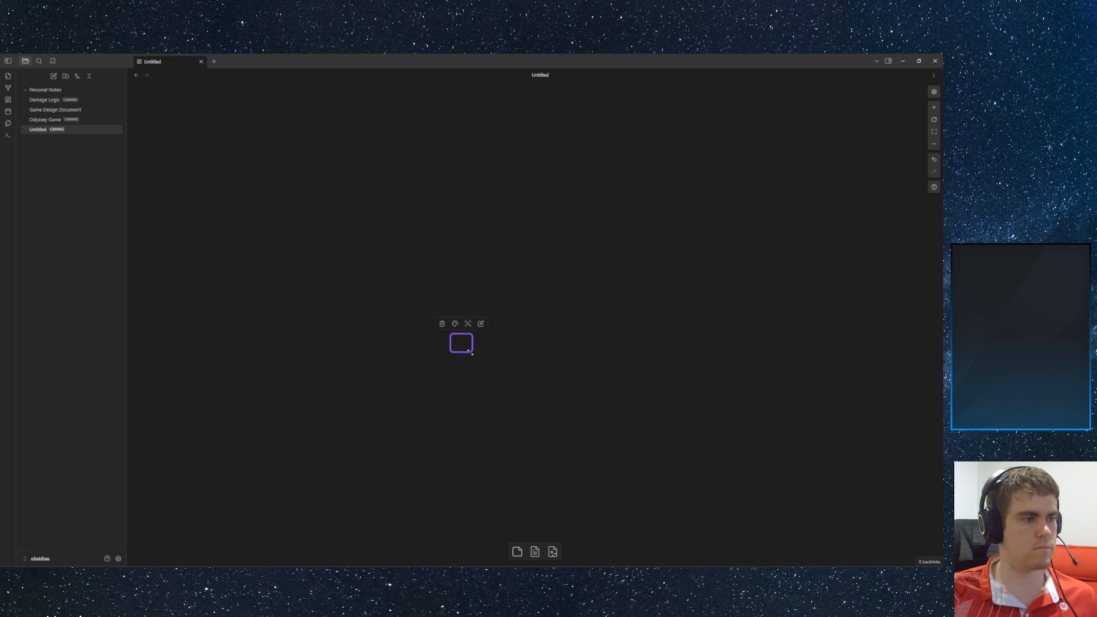
drag(472, 353, 554, 378)
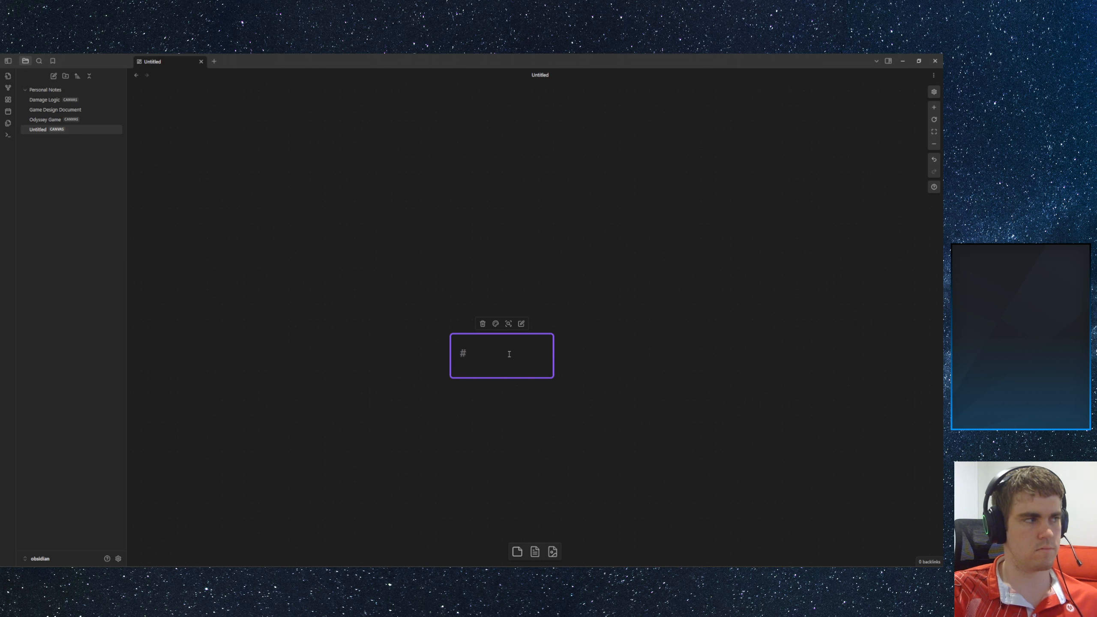
- Enter the top-level heading "Enemy Mechanics" in the card
text(emy Mech)
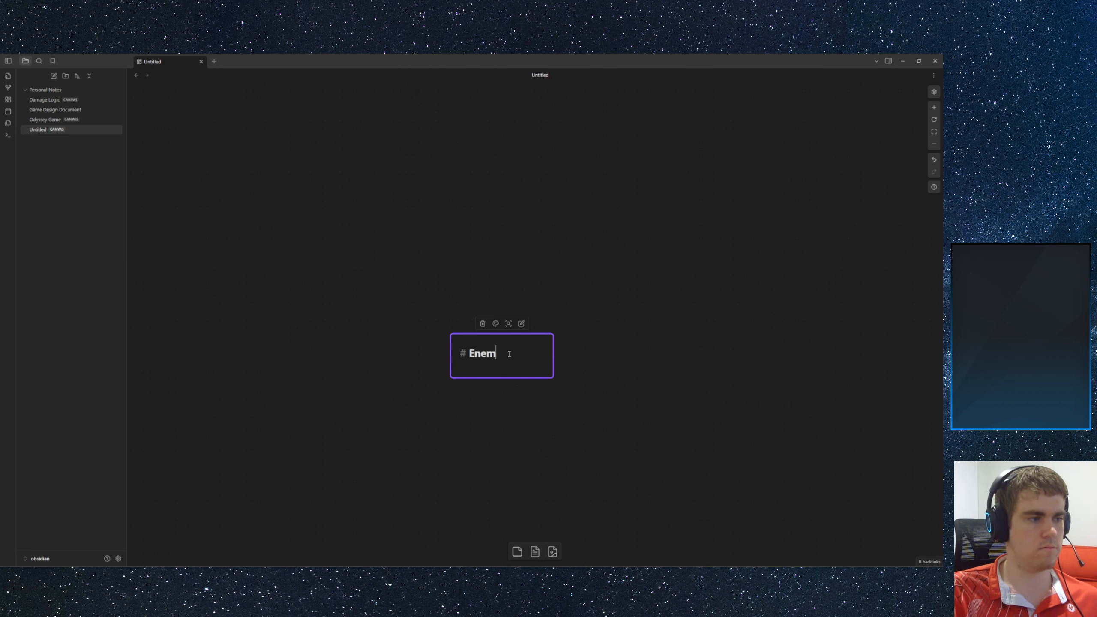
key(BackSpace)
key(BackSpace)
key(BackSpace)
text(E)
key(BackSpace)
text(echana)
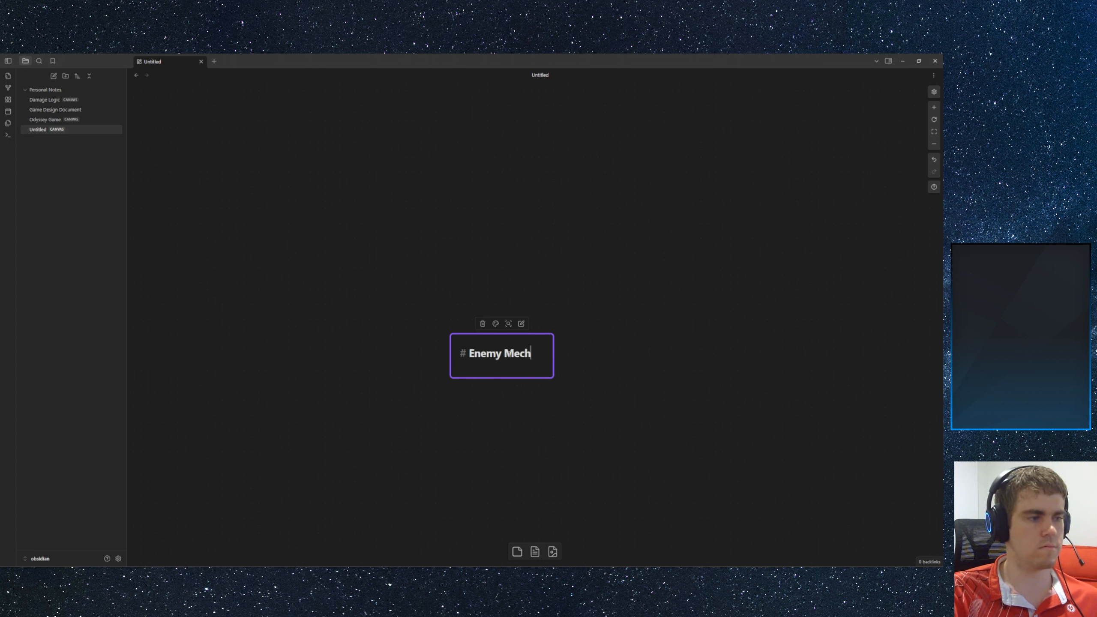
key(Return)
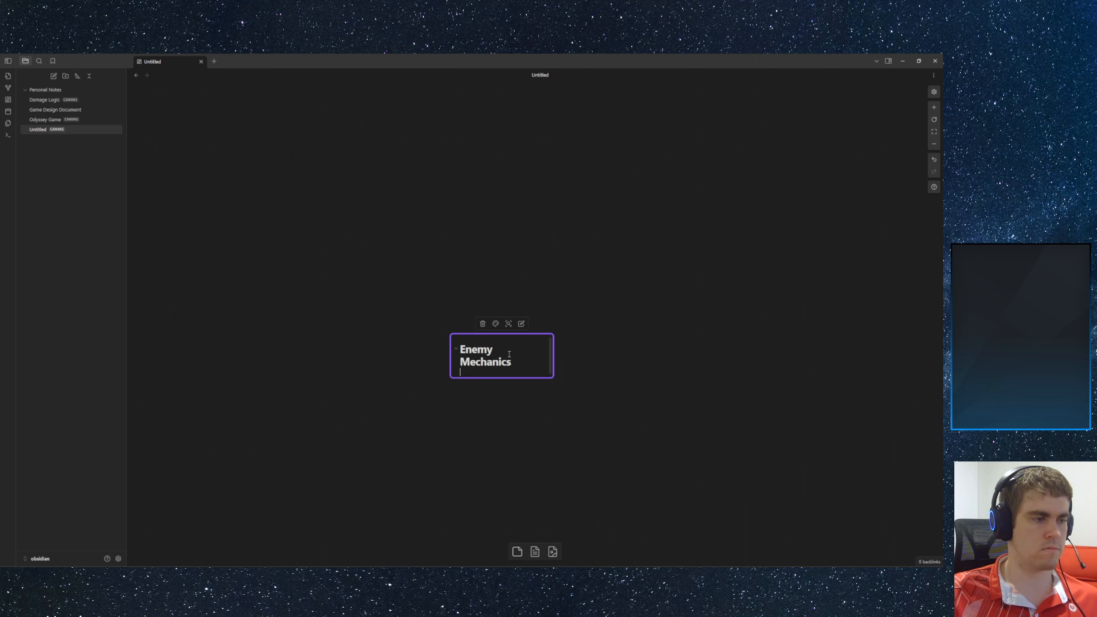
- Resize the "Enemy Mechanics" card so it fits tightly around its heading on one line
click(610, 354)
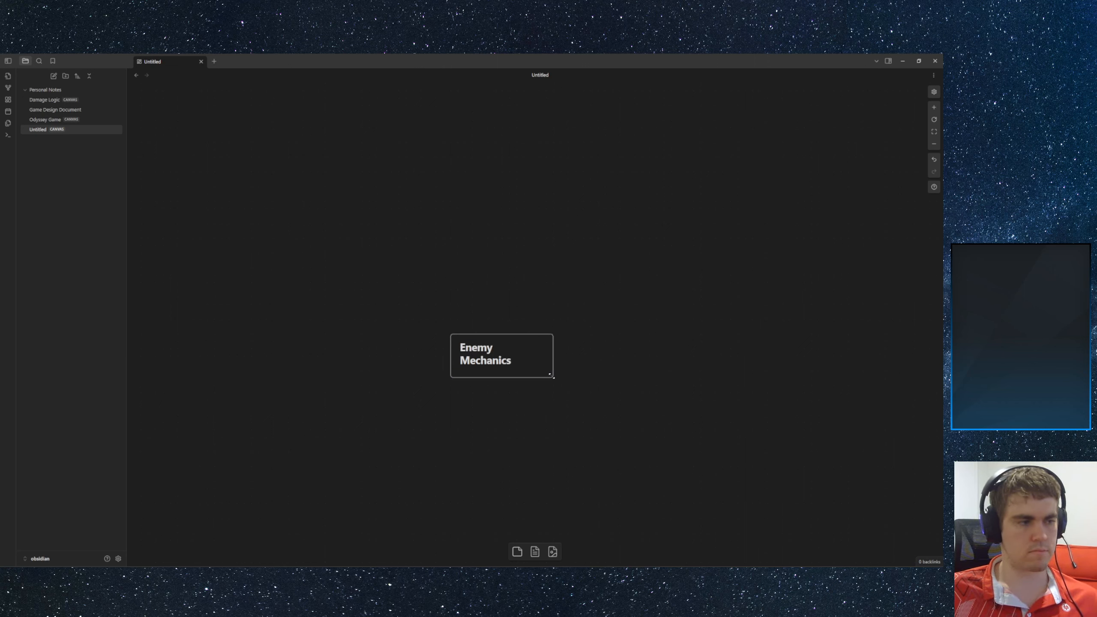
mouse_move(553, 377)
mouse_down()
mouse_move(606, 378)
mouse_move(560, 358)
mouse_up()
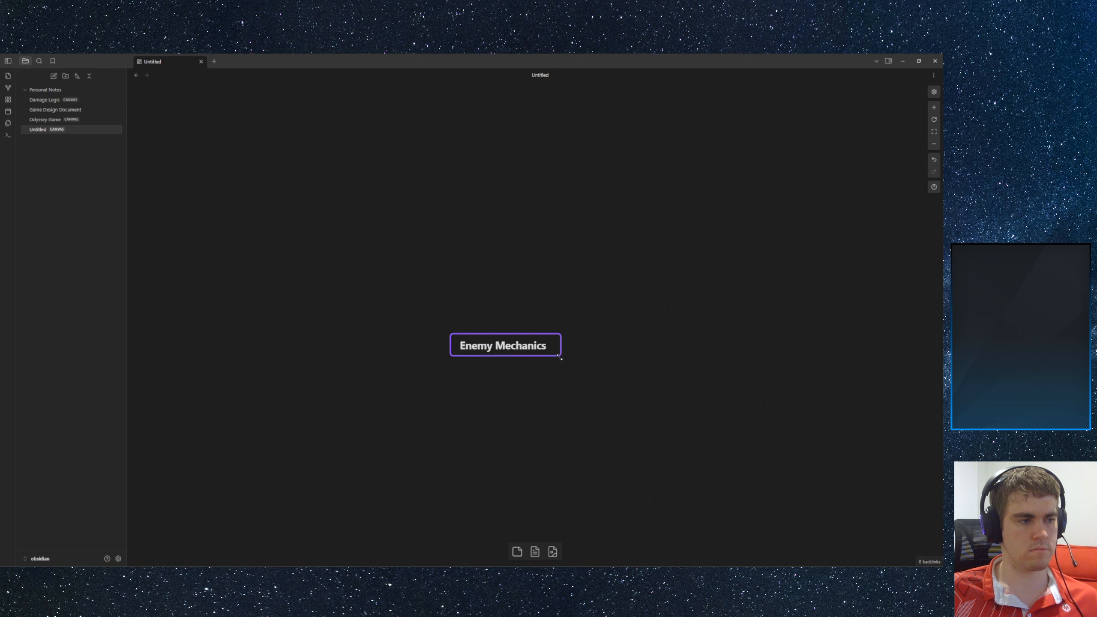
click(559, 301)
middle_drag(468, 325, 508, 252)
- Delete the "Enemy Mechanics" card and the Untitled canvas file
click(569, 283)
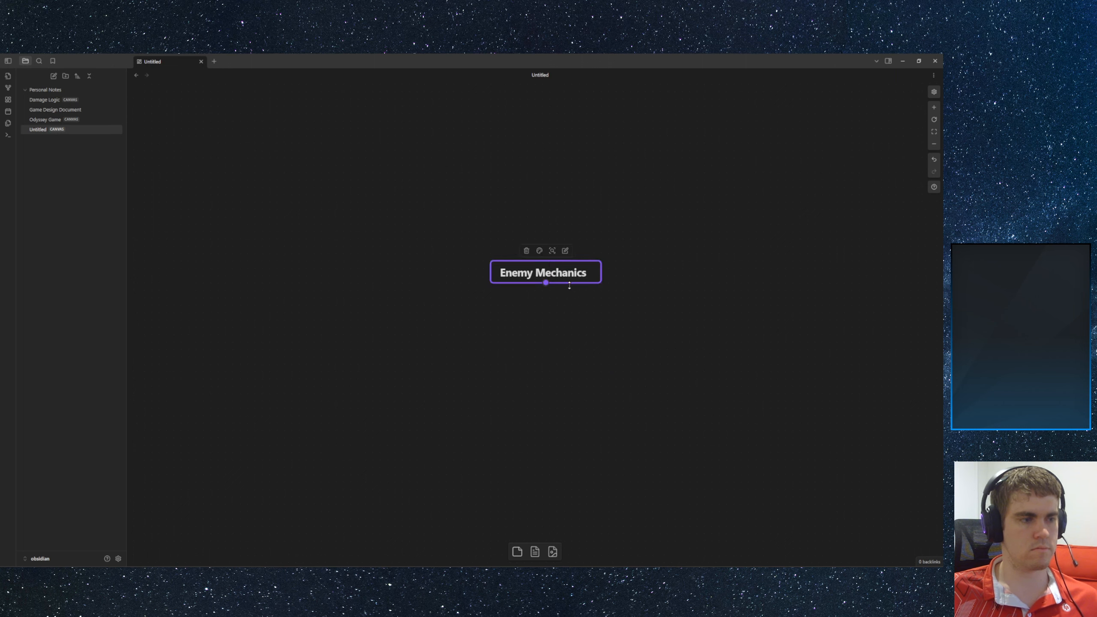
key(Delete)
click(42, 131)
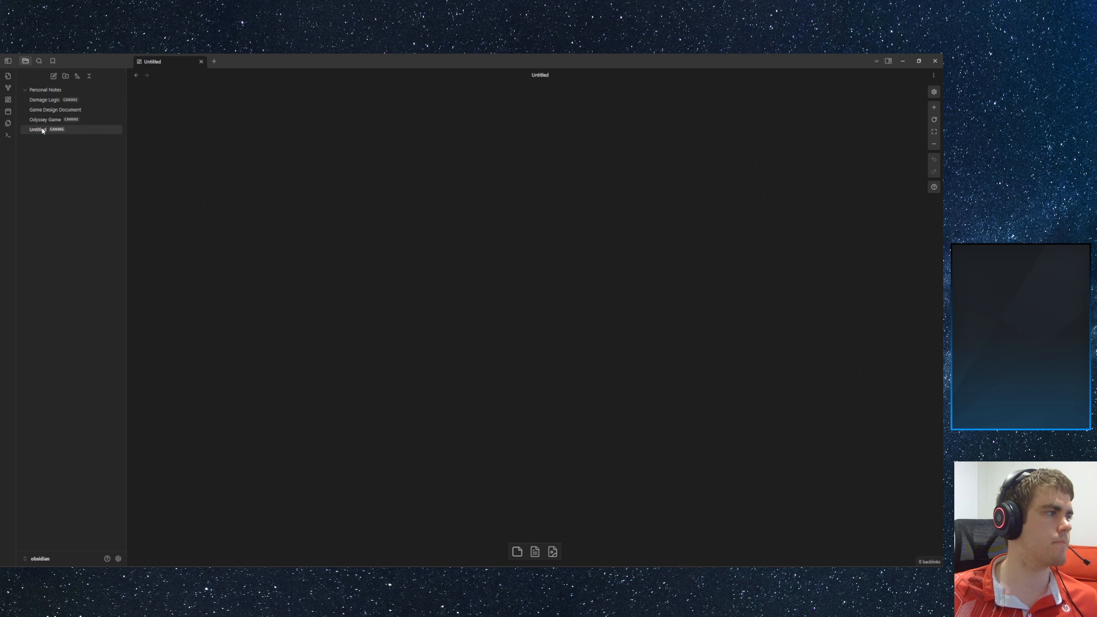
right_click(58, 133)
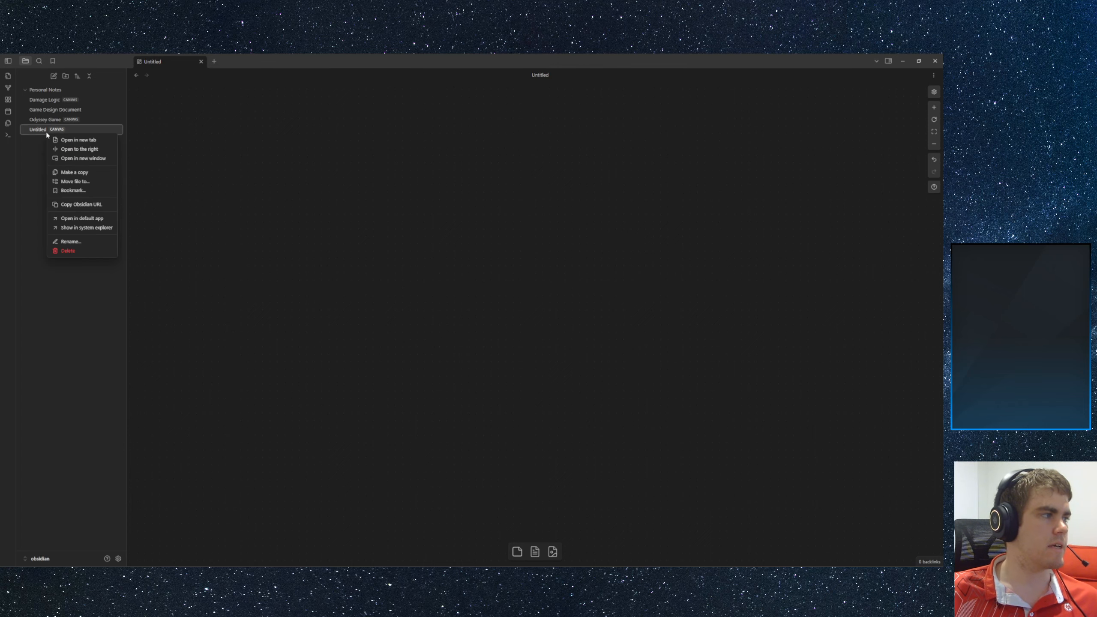
click(71, 252)
click(531, 337)
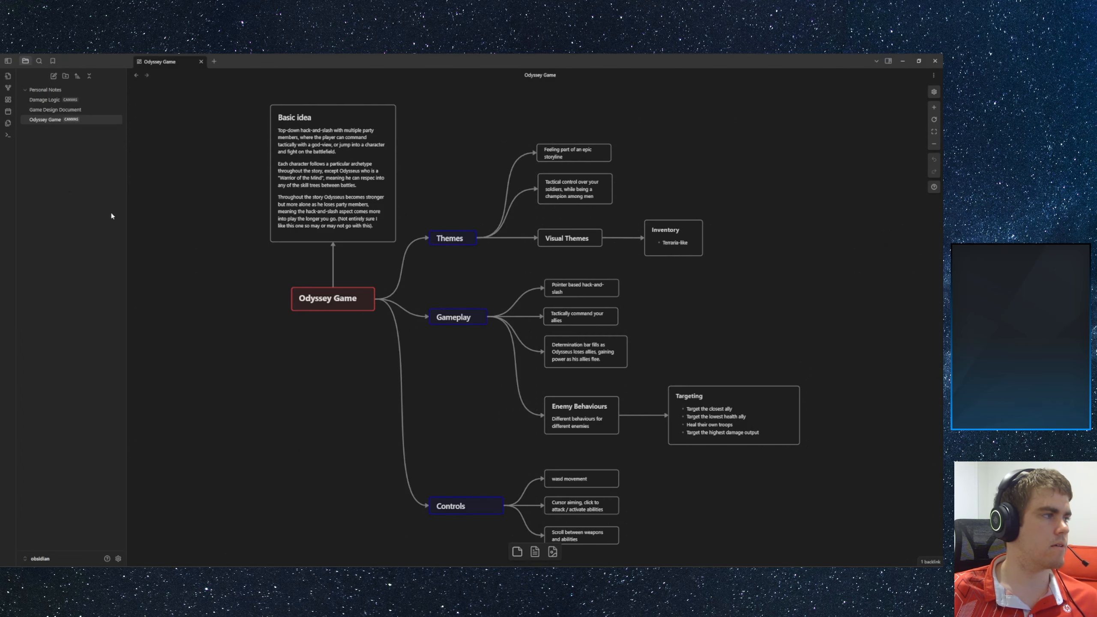
- Create a new note titled "Enemy Mechanics"
click(54, 75)
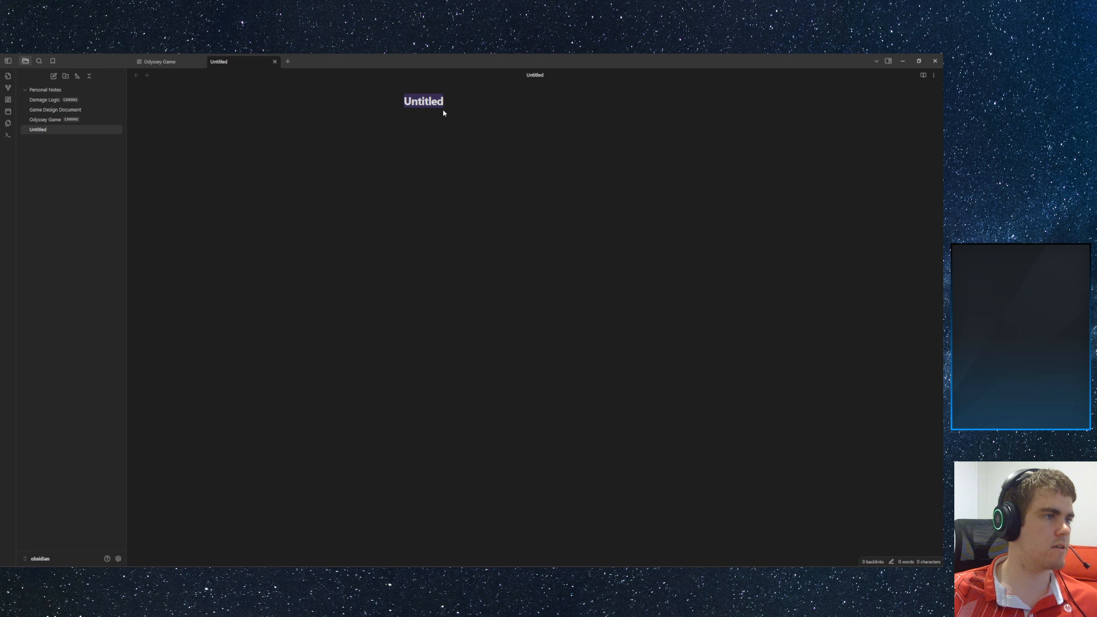
text(Enemy Me)
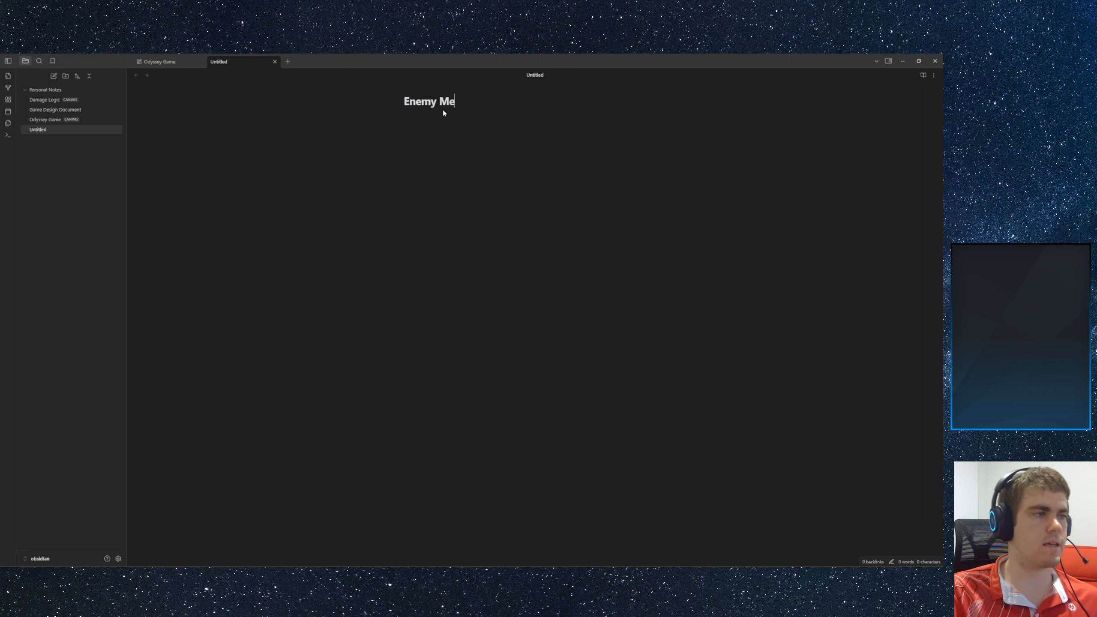
text(chanics)
key(Return)
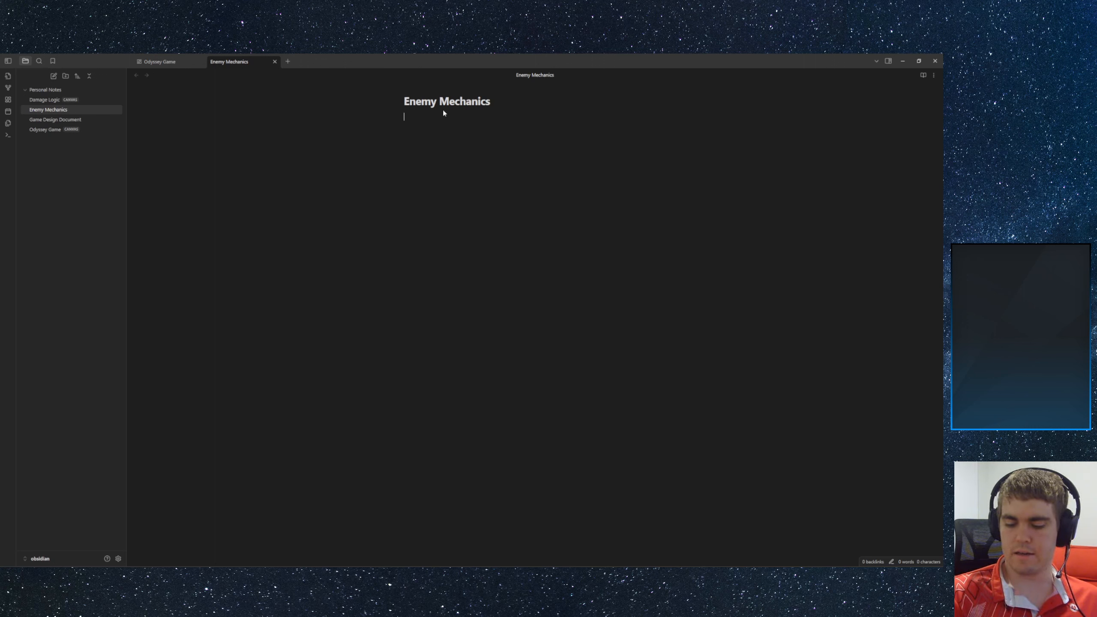
- Change the new note's title to "Polyphemus"
key(Up)
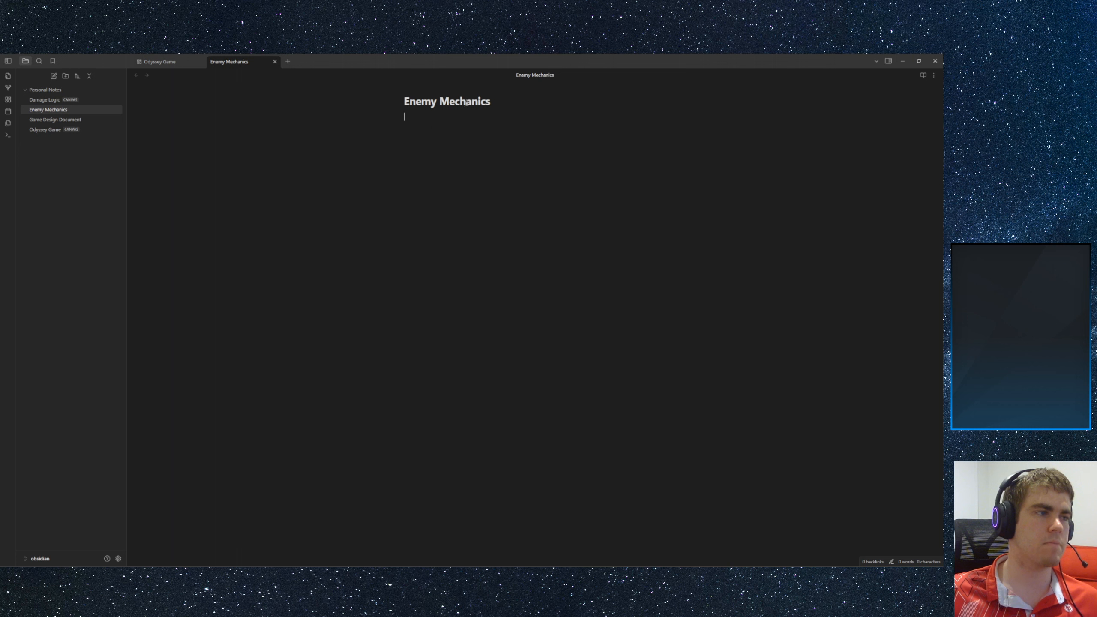
key(shift+Home)
text(P)
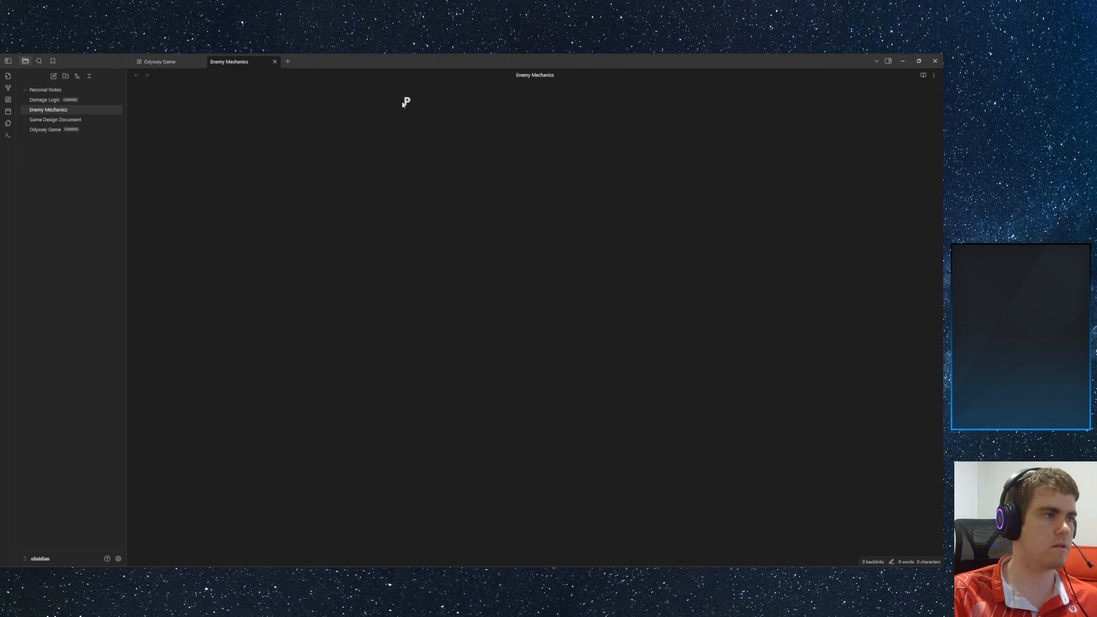
text(lolyphe)
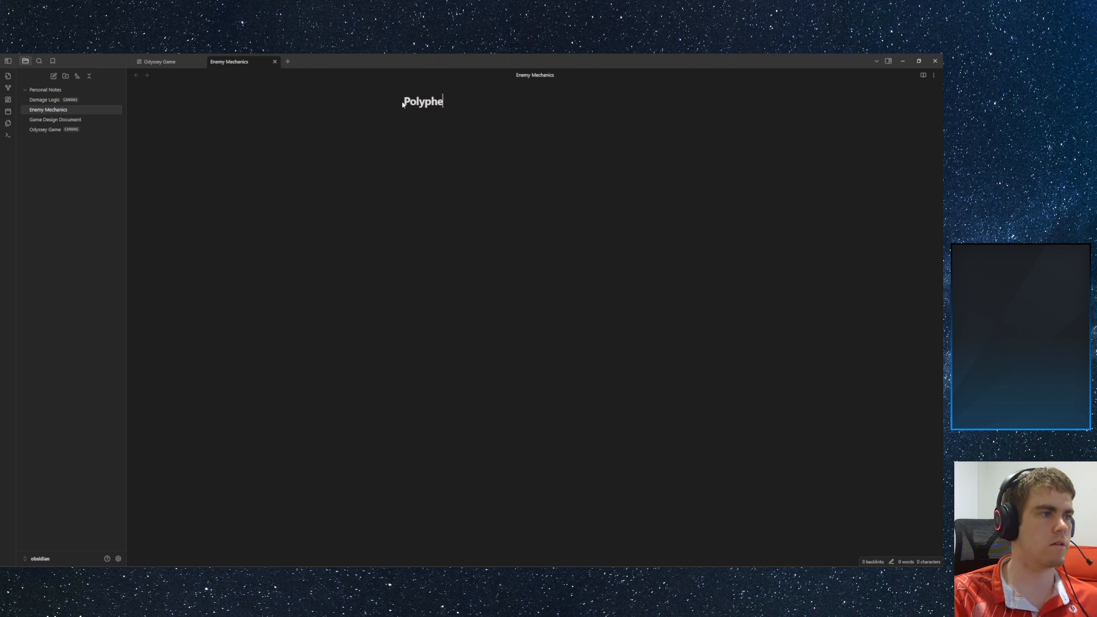
text(mus)
key(Return)
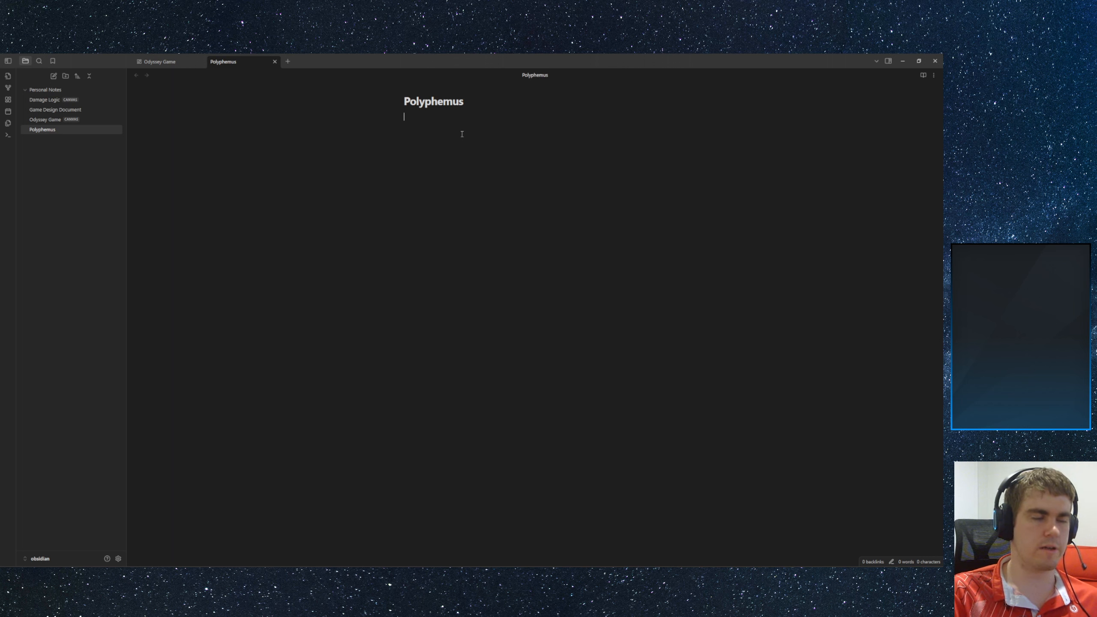
- Start a numbered list in the note with the items "Starts barehanded" and "Grabs a club"
text(1. )
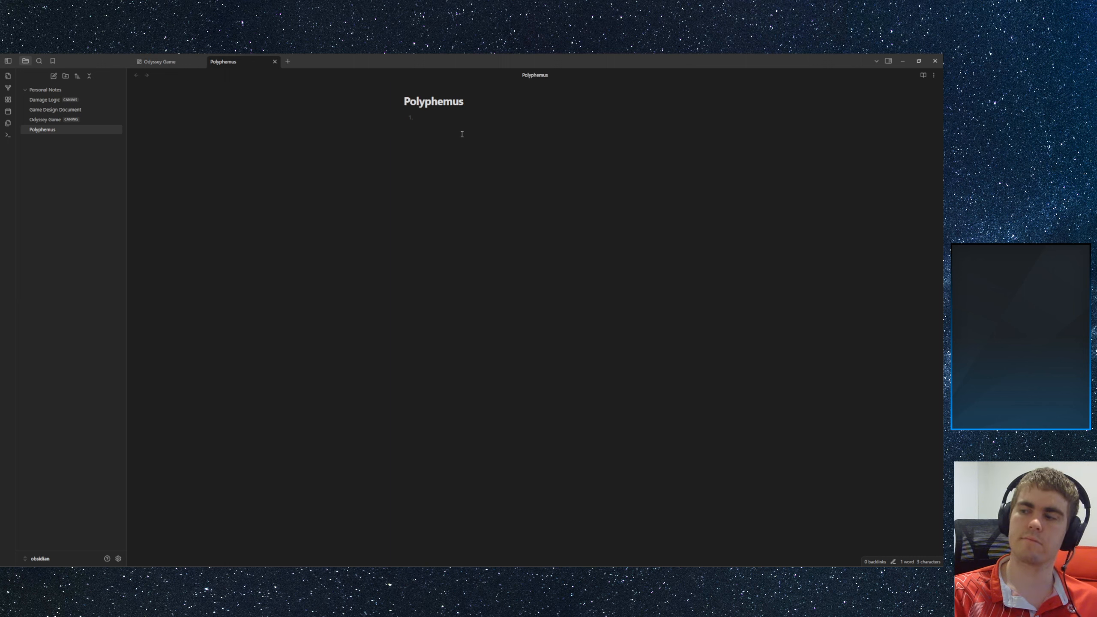
text(st)
key(BackSpace)
key(BackSpace)
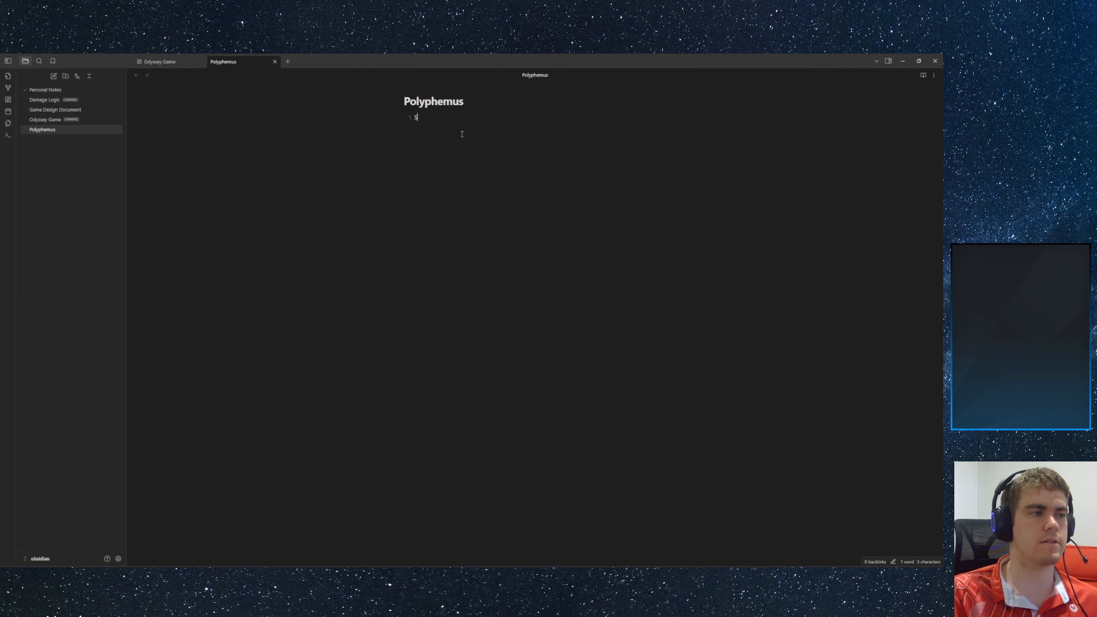
text(Starts barehanded 2. )
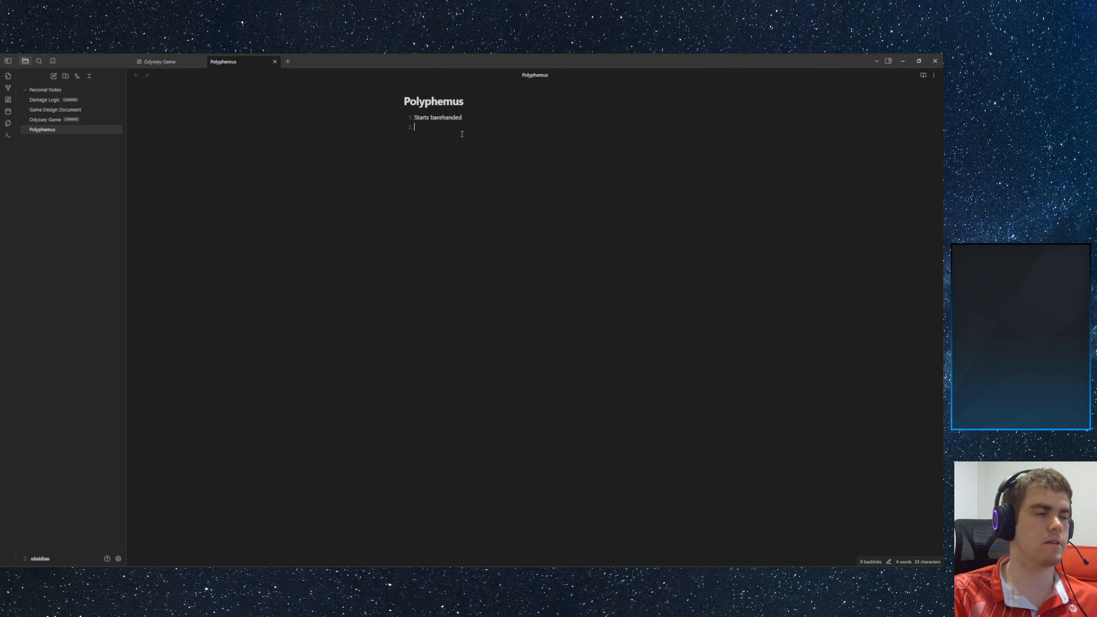
text(Grabs)
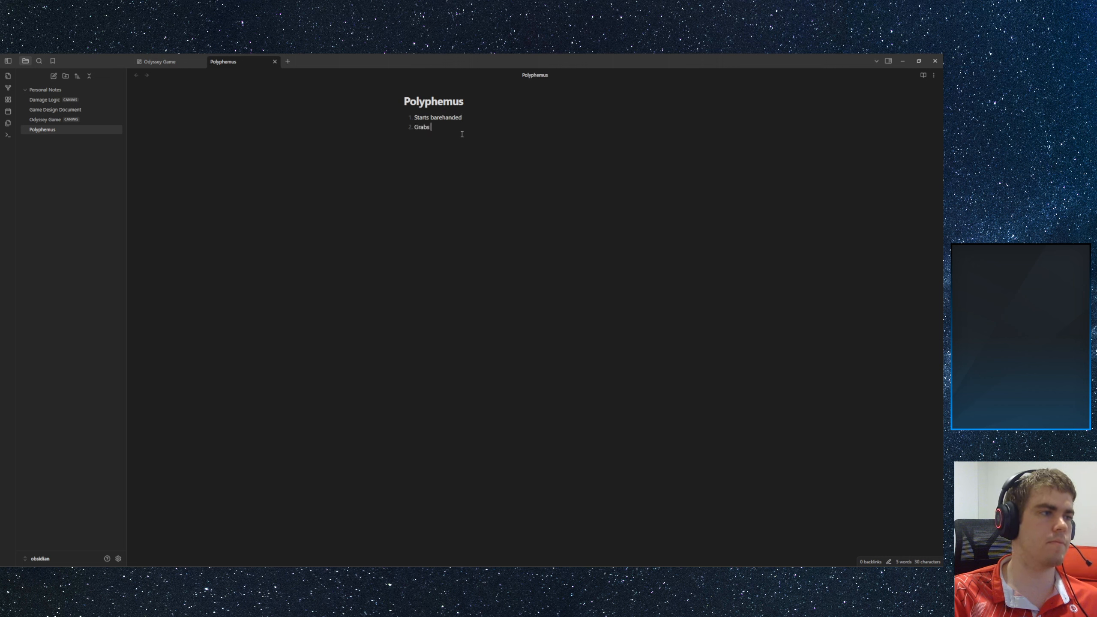
text( a club 3. )
- Add the third numbered item "Kills 14 soldiers in the course of the battle"
text(Kills 14)
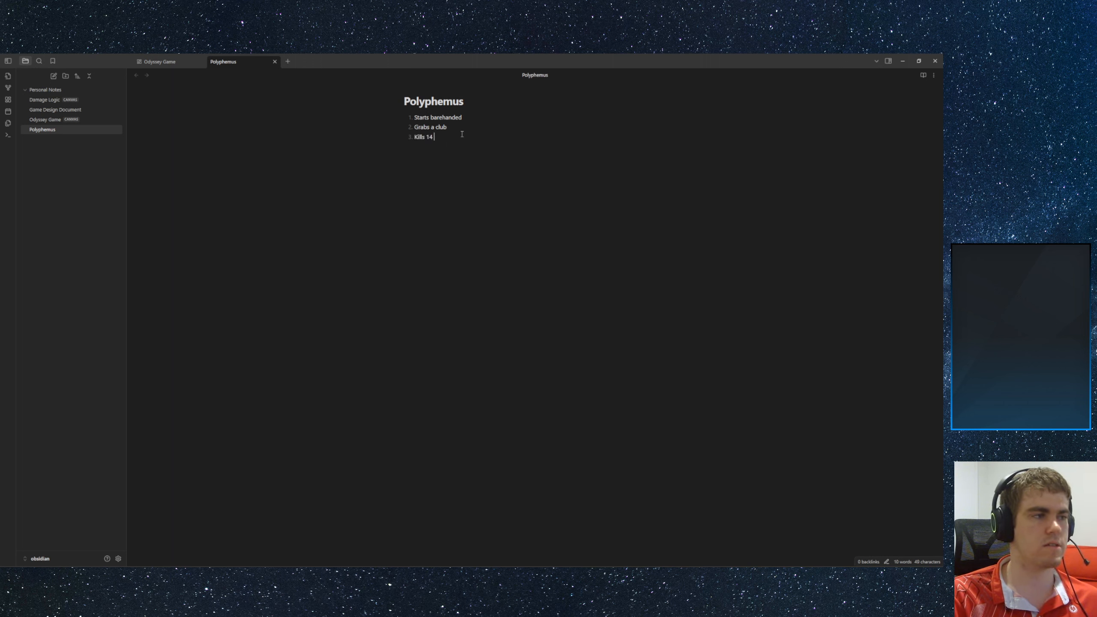
text( sol)
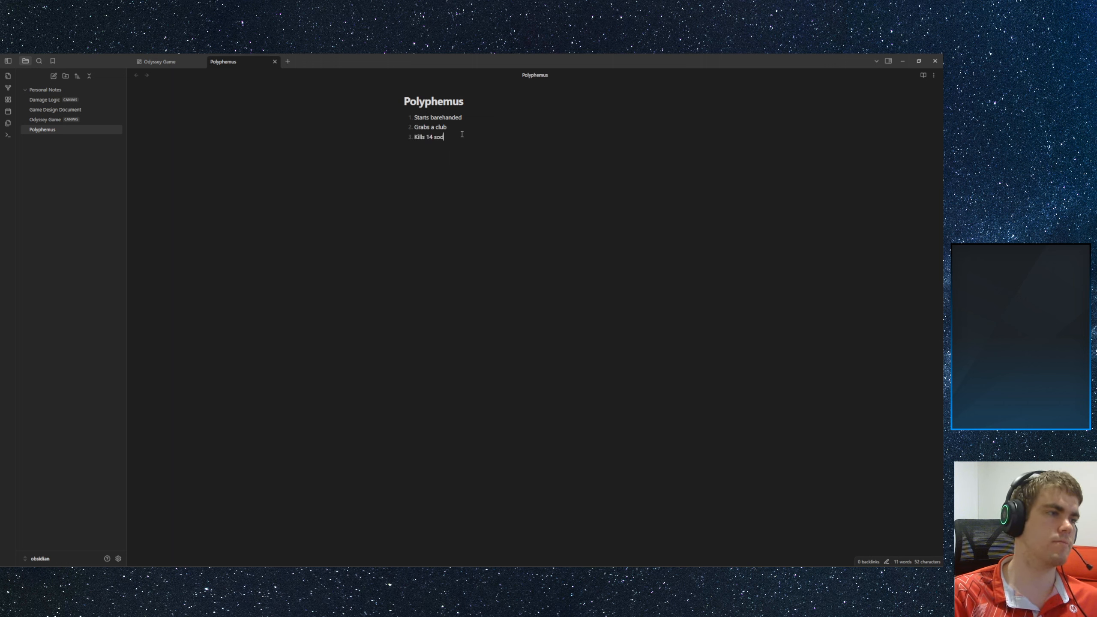
text(diers in t)
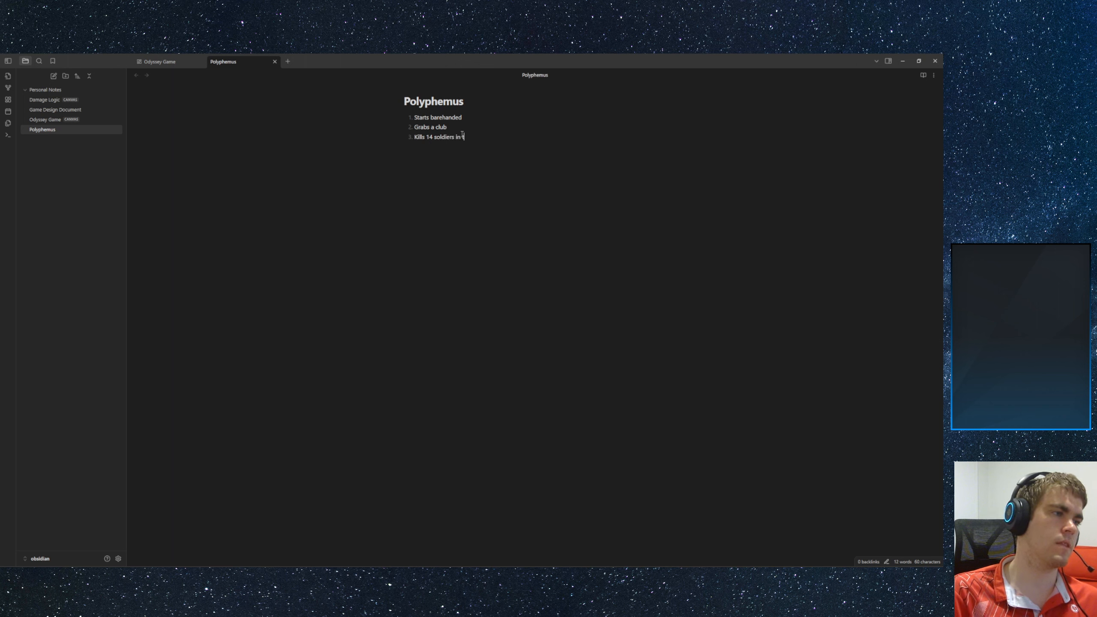
text(he course)
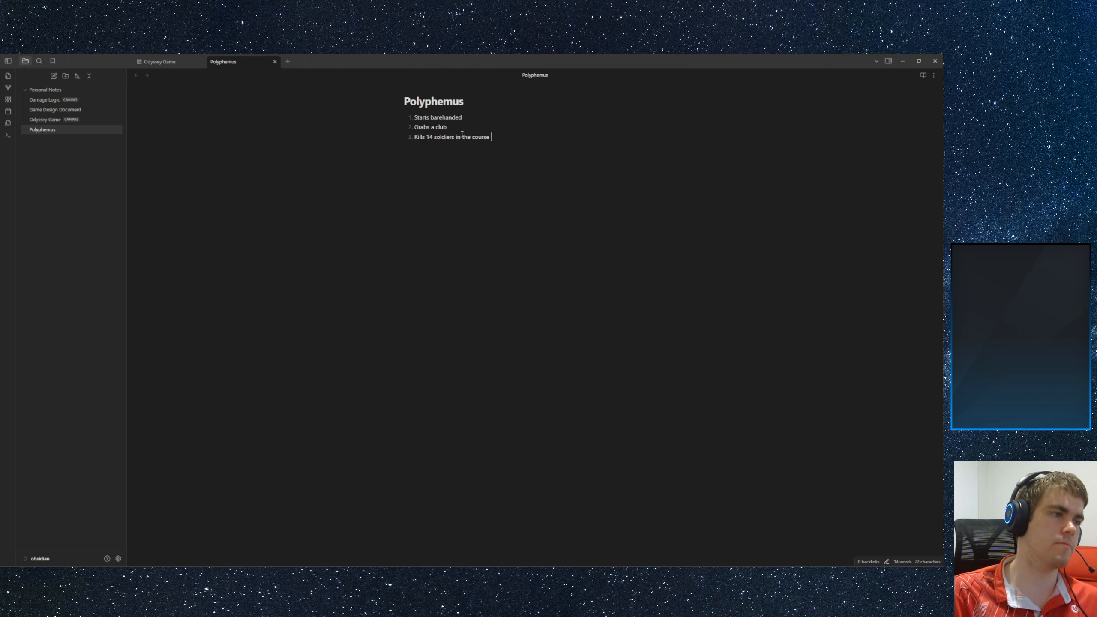
text( of the battle)
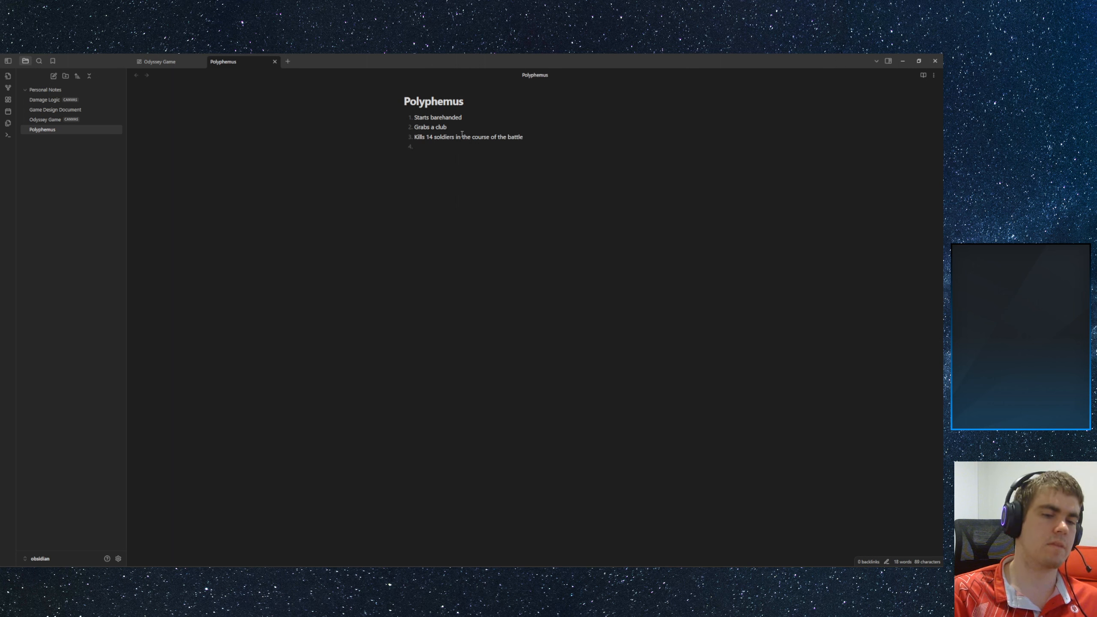
- Add the fourth numbered item "Falls asleep due to the wine that he drank" without a closing full stop
text(lls asl)
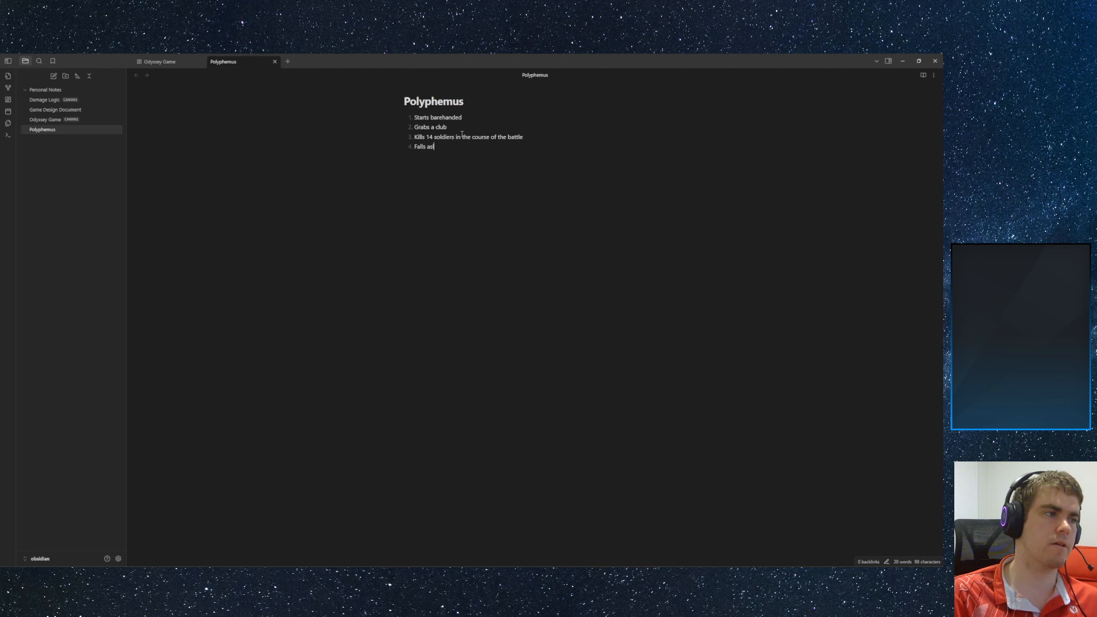
text(eep due to the )
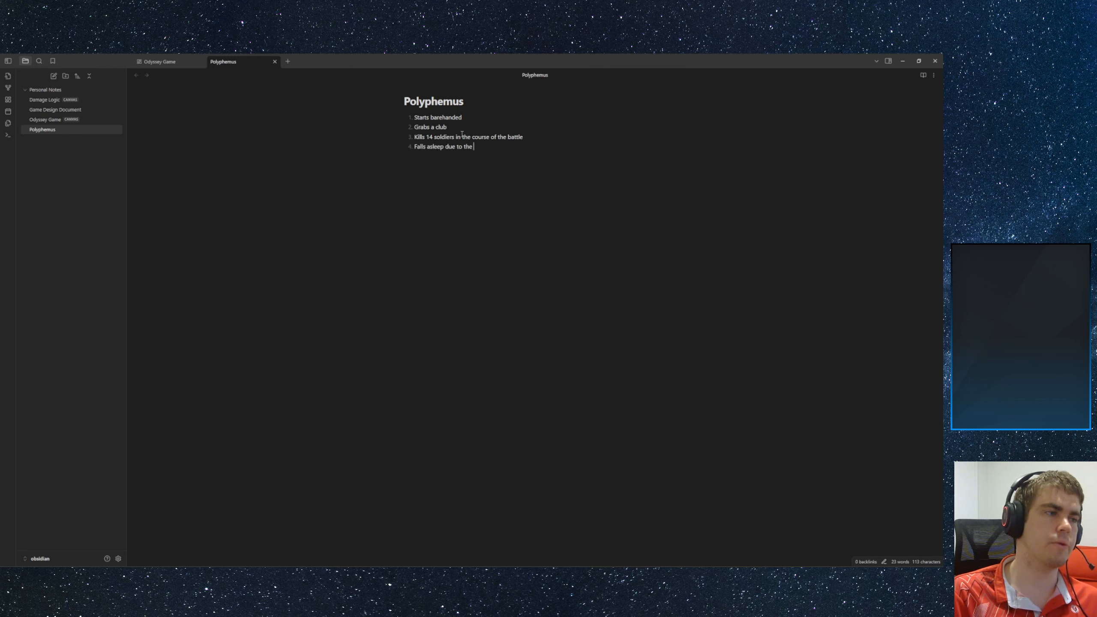
text(wine tha)
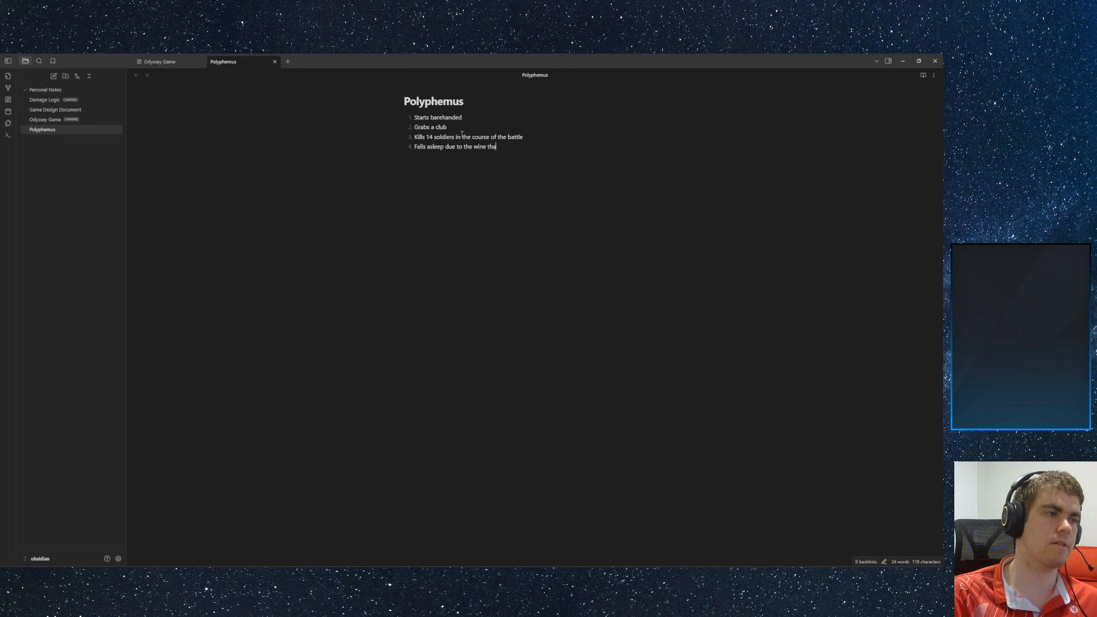
text(t he drank.)
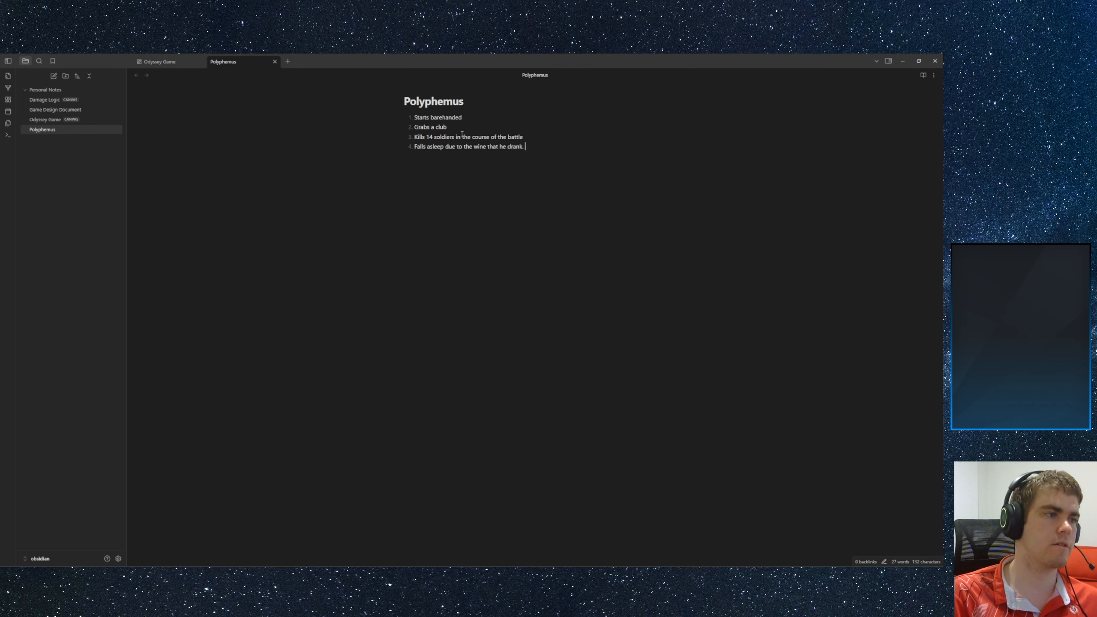
key(BackSpace)
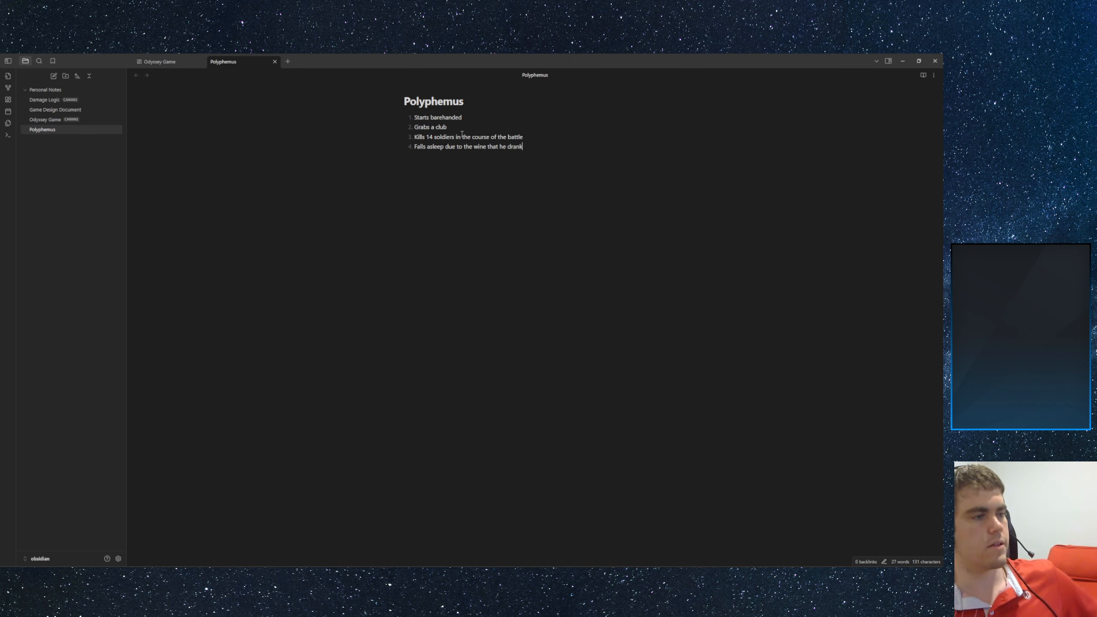
click(522, 159)
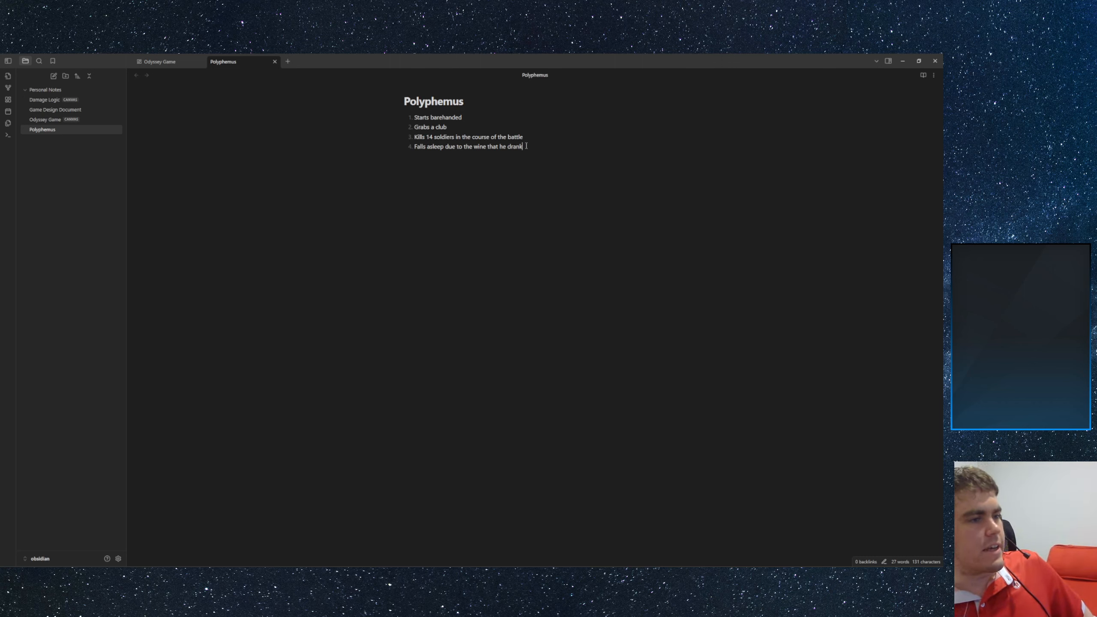
key(shift+Up)
drag(525, 147, 420, 143)
click(415, 147)
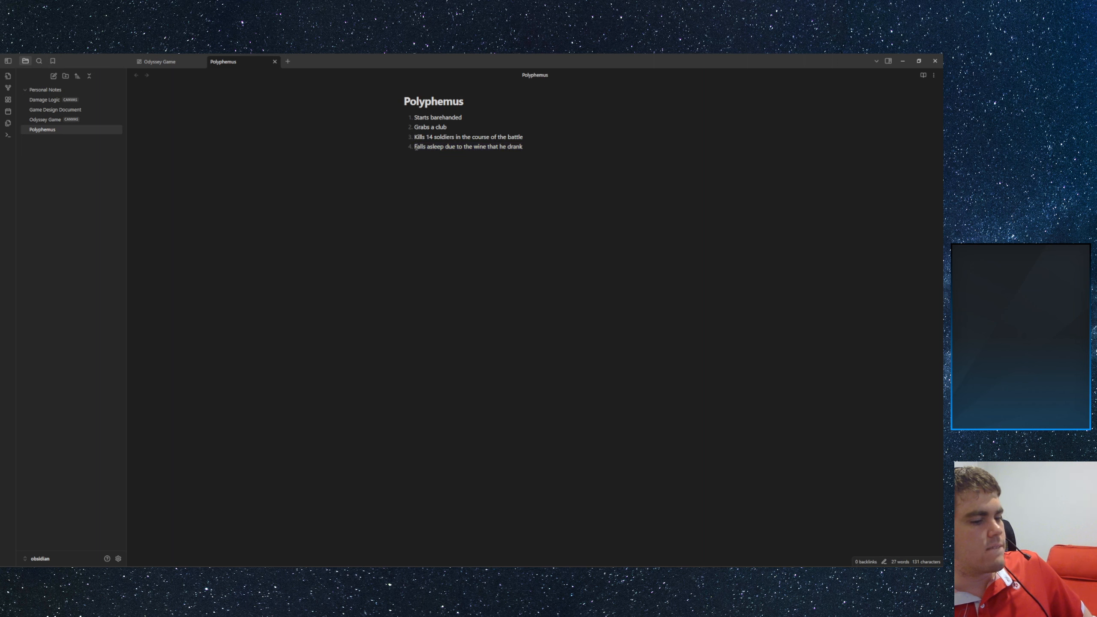
- Add the second-level heading "Fight plan" below the numbered list, outside the list
click(559, 152)
key(Return)
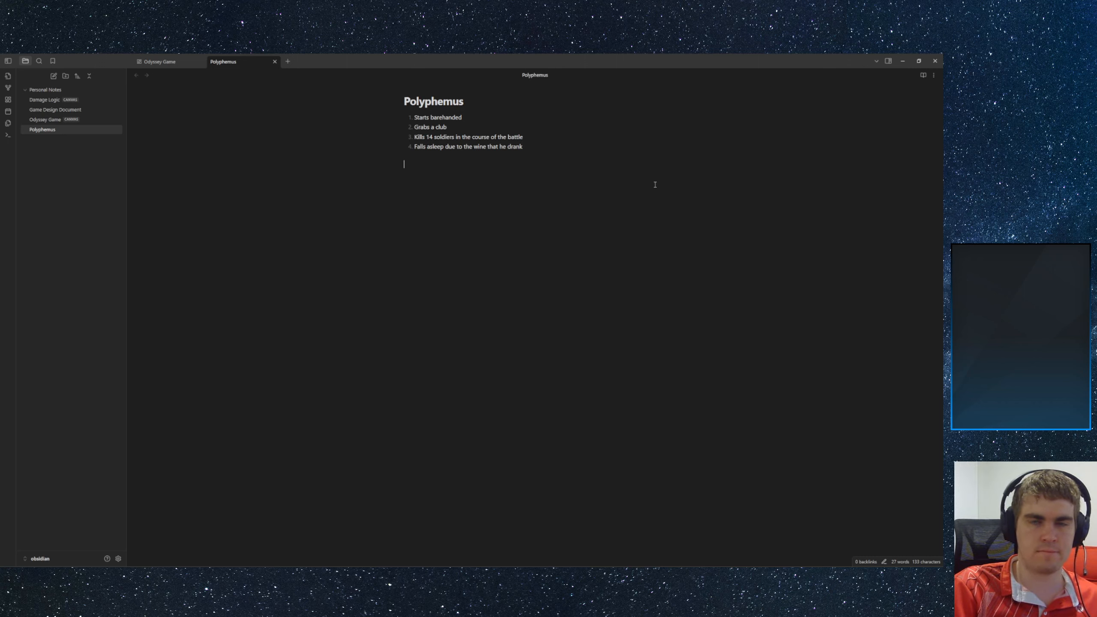
text(## )
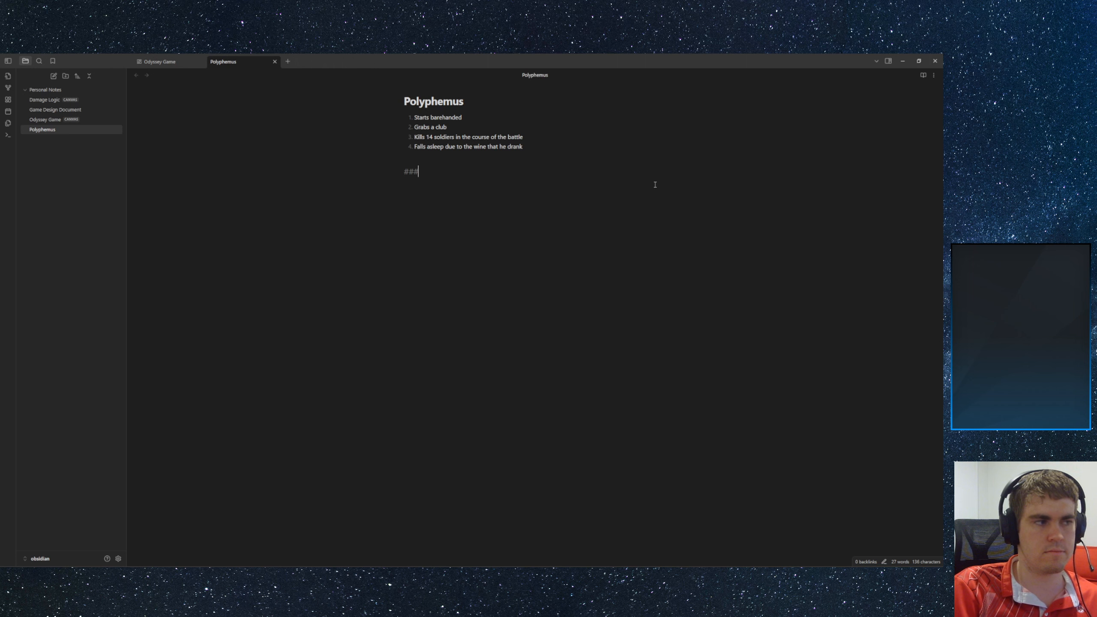
text(Fight )
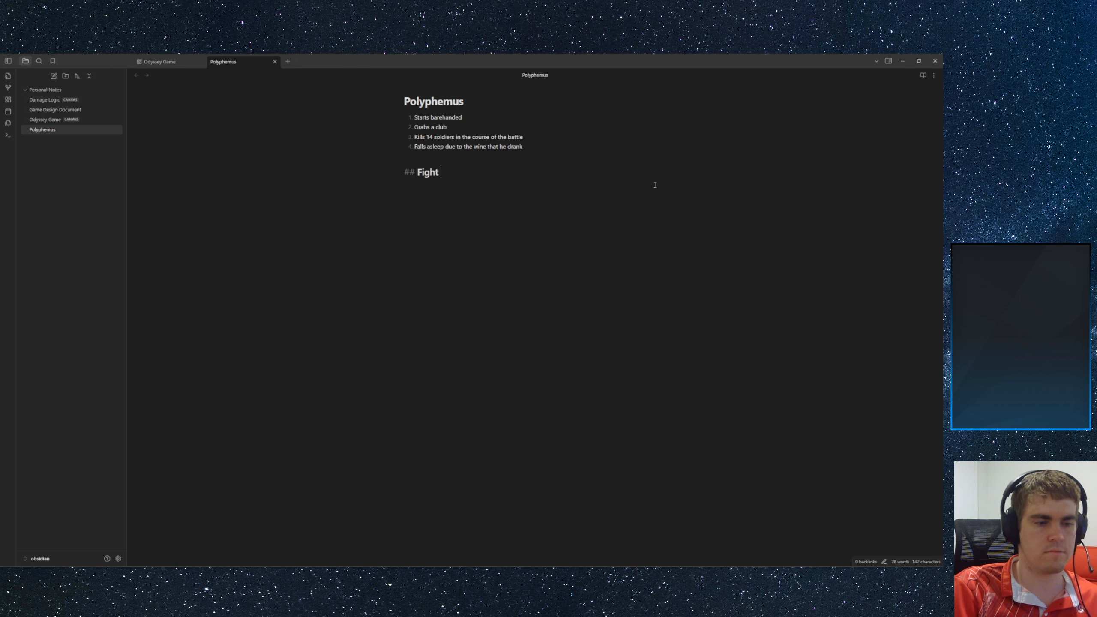
text(plan)
key(Return)
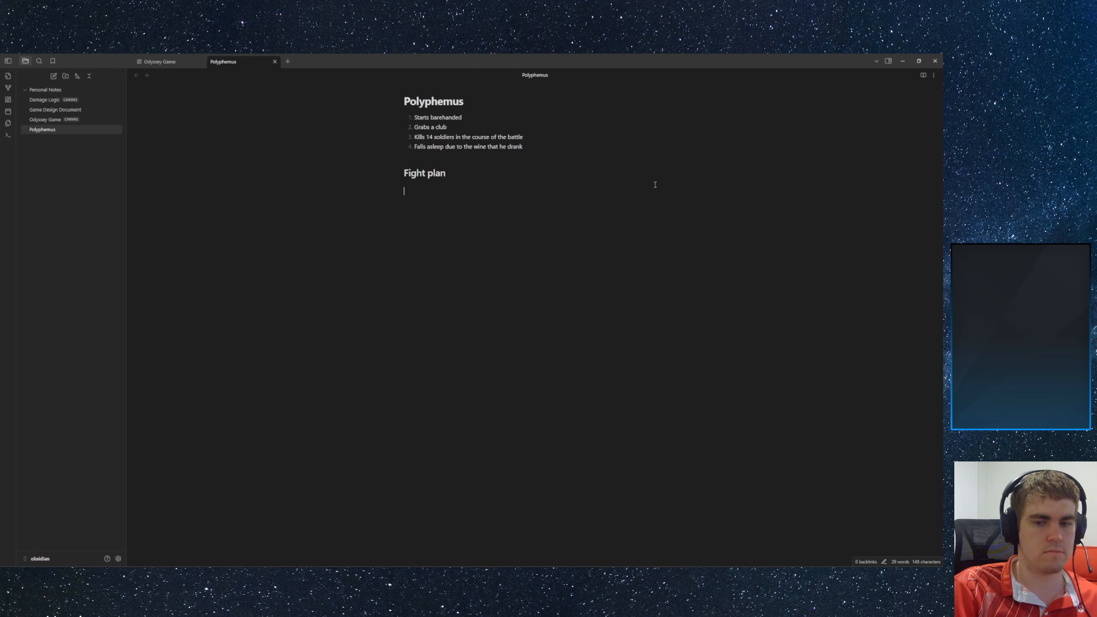
text(P)
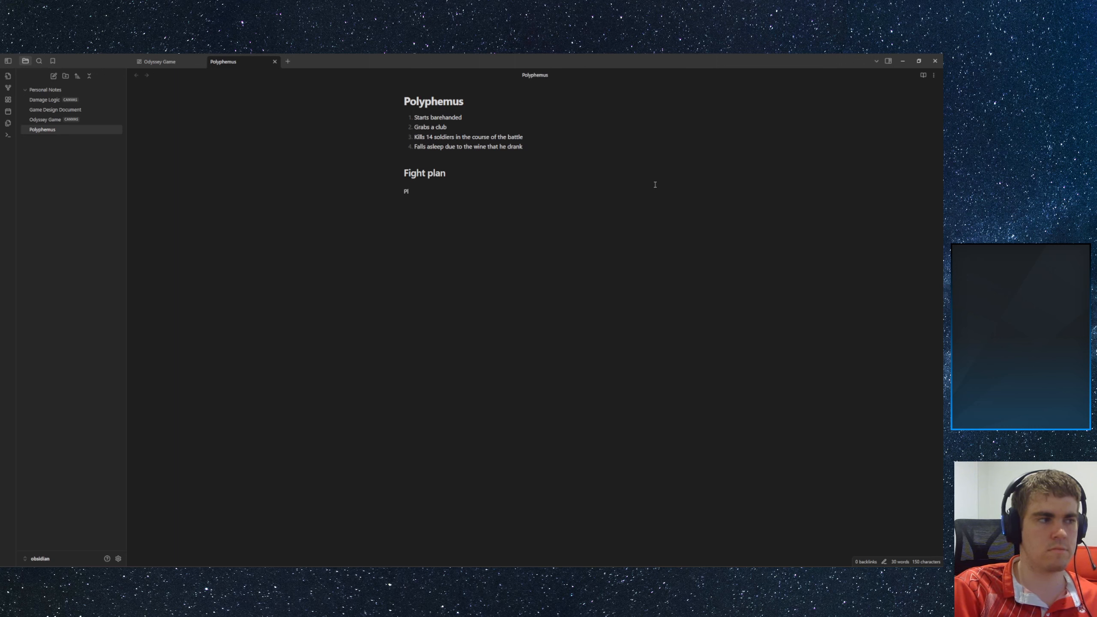
text(olyphe)
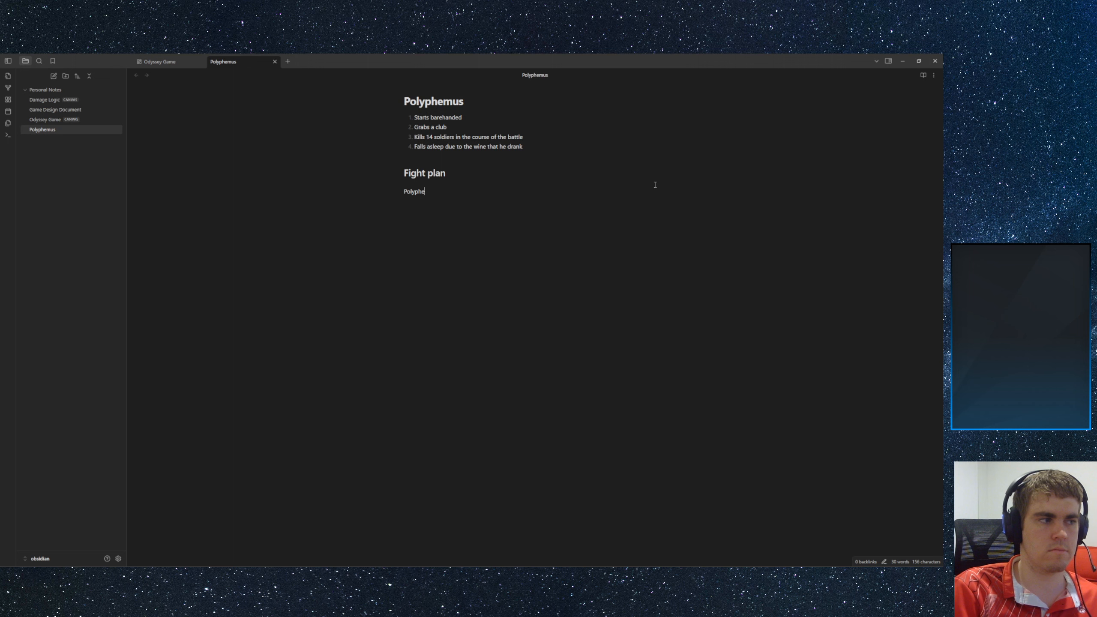
text(mus starts)
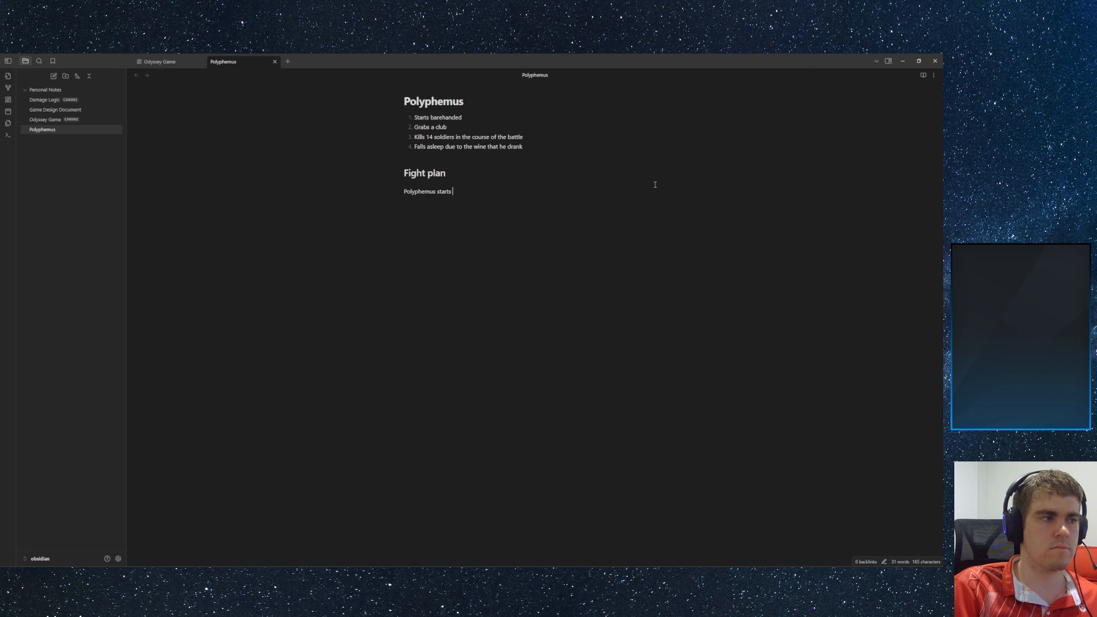
key(ctrl+BackSpace)
key(ctrl+BackSpace)
- Add the bullet "Polyphemus starts slow but still strong" under the "Fight plan" heading
text(Pol)
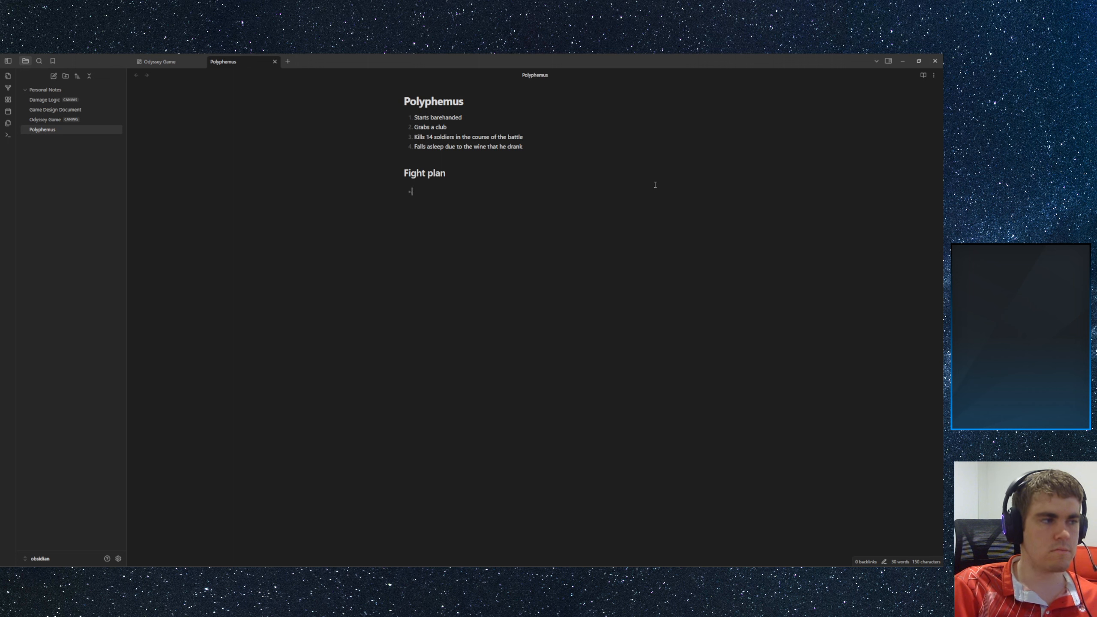
text(y)
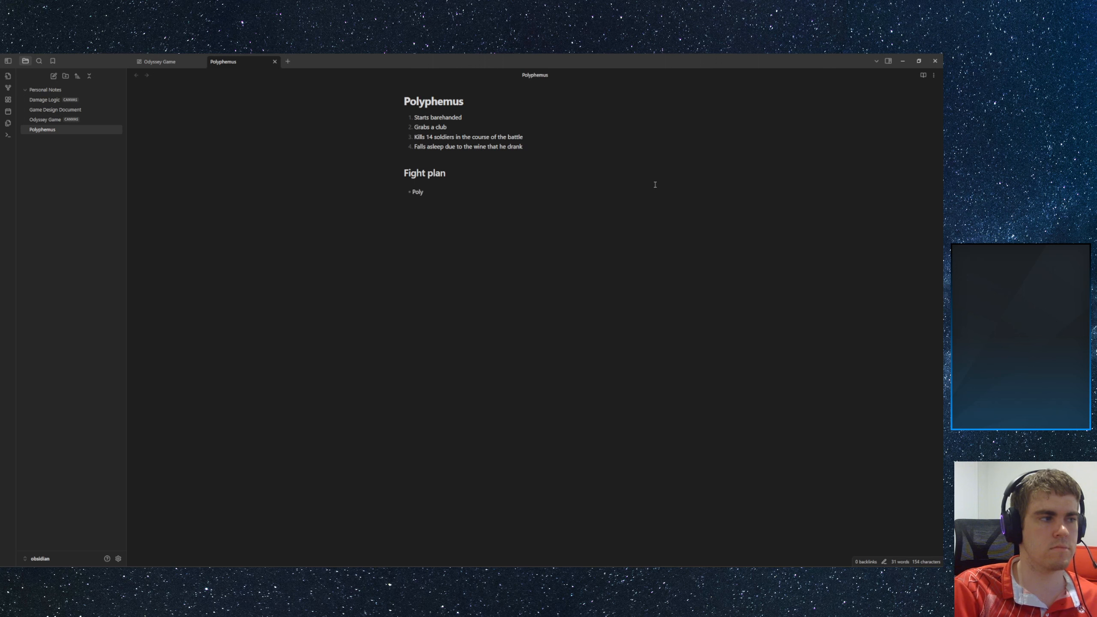
text(phemus start)
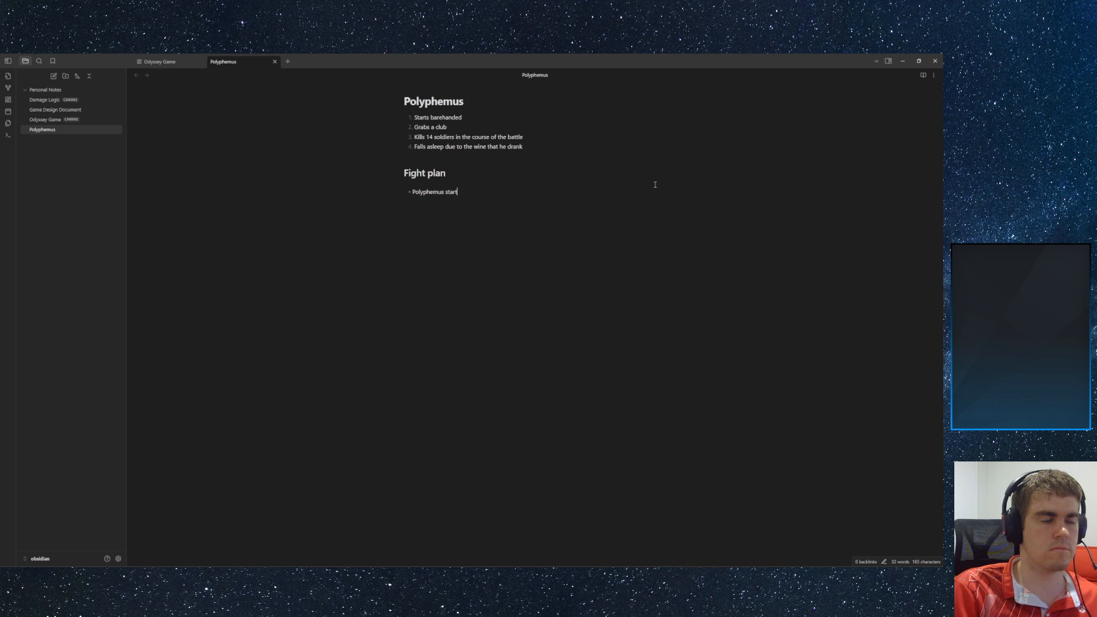
text(s slow and)
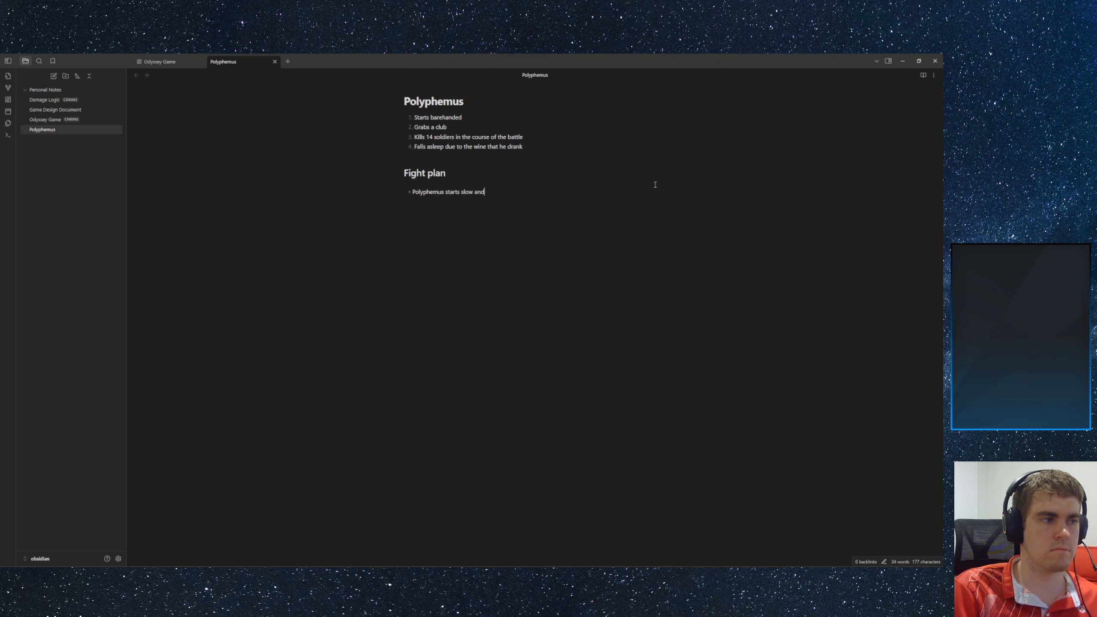
key(BackSpace)
key(BackSpace)
key(BackSpace)
text(but still str)
text(ong )
- Add a second bullet "Not able to actually hit anything" under the "Fight plan" heading
text(Not able a)
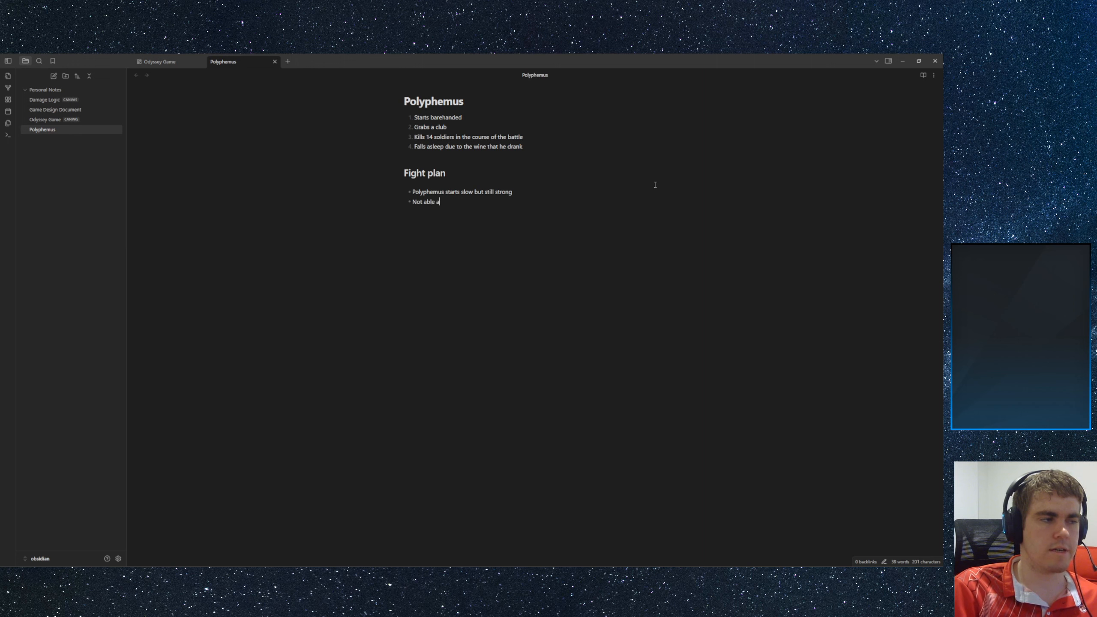
key(BackSpace)
key(BackSpace)
text(to actually hit an)
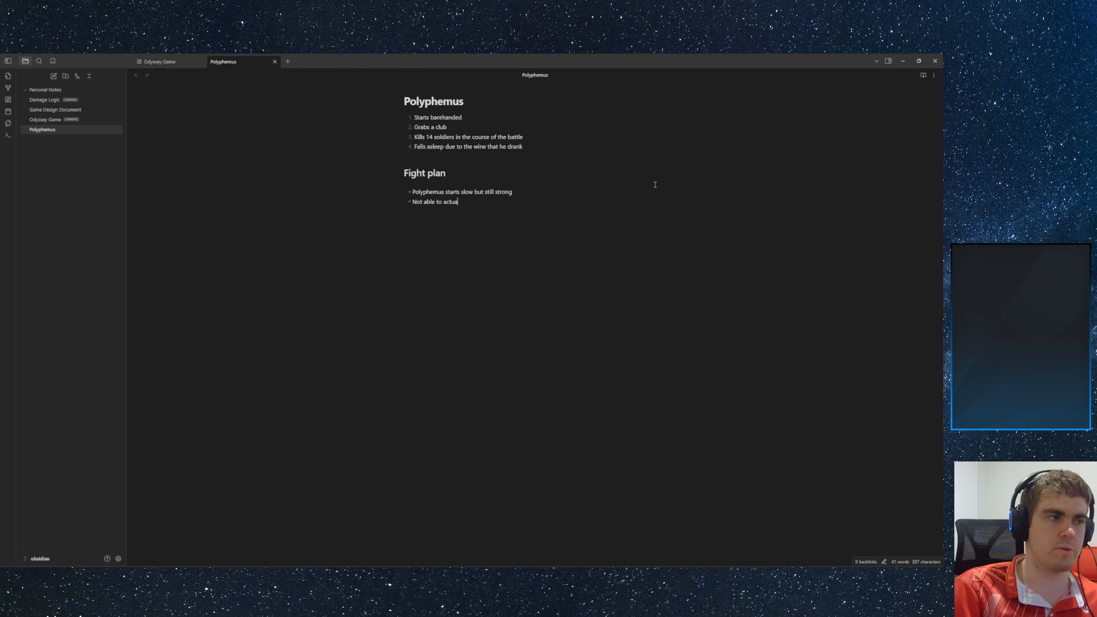
text(ything)
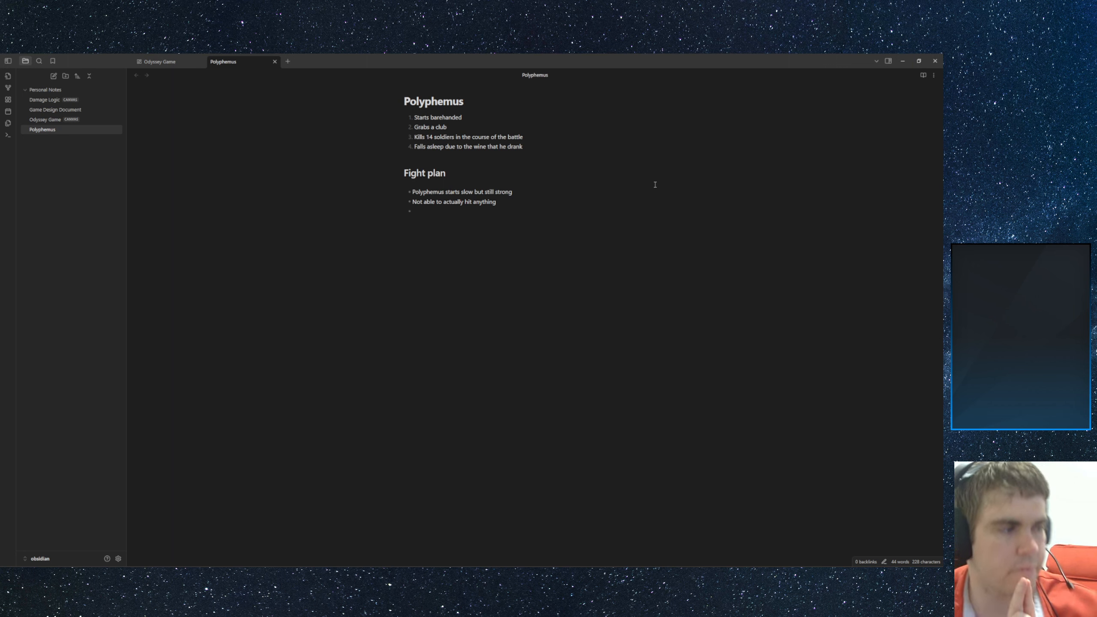
- Delete the bullet "Not able to actually hit anything" from the fight plan
key(BackSpace)
key(BackSpace)
key(BackSpace)
key(BackSpace)
key(BackSpace)
key(BackSpace)
key(BackSpace)
key(BackSpace)
key(BackSpace)
key(BackSpace)
key(BackSpace)
key(BackSpace)
key(BackSpace)
key(BackSpace)
key(BackSpace)
key(BackSpace)
key(BackSpace)
key(BackSpace)
key(BackSpace)
key(BackSpace)
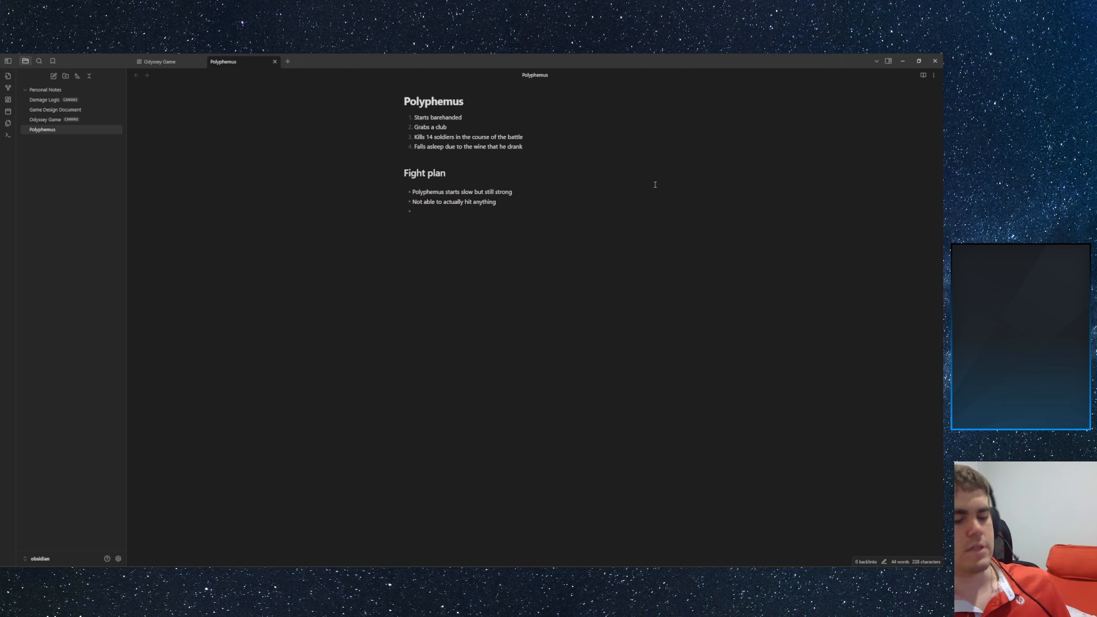
key(BackSpace)
key(BackSpace)
key(BackSpace)
key(BackSpace)
key(BackSpace)
key(BackSpace)
key(BackSpace)
key(BackSpace)
key(BackSpace)
key(BackSpace)
key(BackSpace)
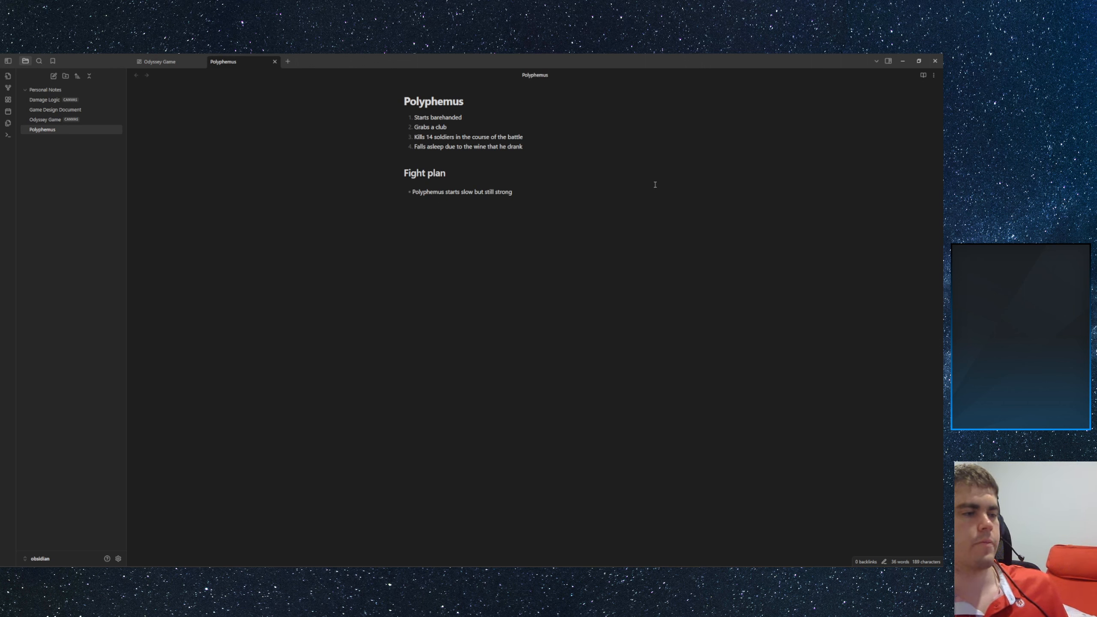
- Reword the first fight plan bullet to "Polyphemus is strong but slow"
key(BackSpace)
key(BackSpace)
key(BackSpace)
key(BackSpace)
key(BackSpace)
key(BackSpace)
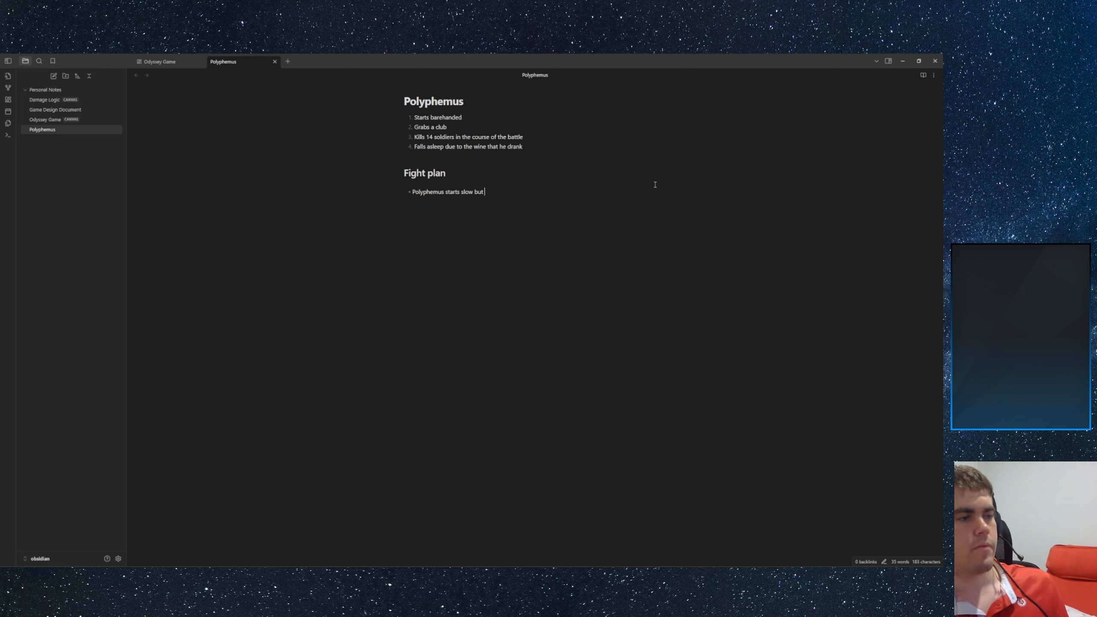
key(BackSpace)
key(BackSpace)
key(BackSpace)
key(BackSpace)
key(BackSpace)
key(BackSpace)
key(BackSpace)
key(BackSpace)
key(BackSpace)
key(BackSpace)
key(BackSpace)
key(BackSpace)
key(BackSpace)
key(BackSpace)
key(BackSpace)
key(BackSpace)
key(BackSpace)
key(BackSpace)
key(BackSpace)
key(BackSpace)
text(is s)
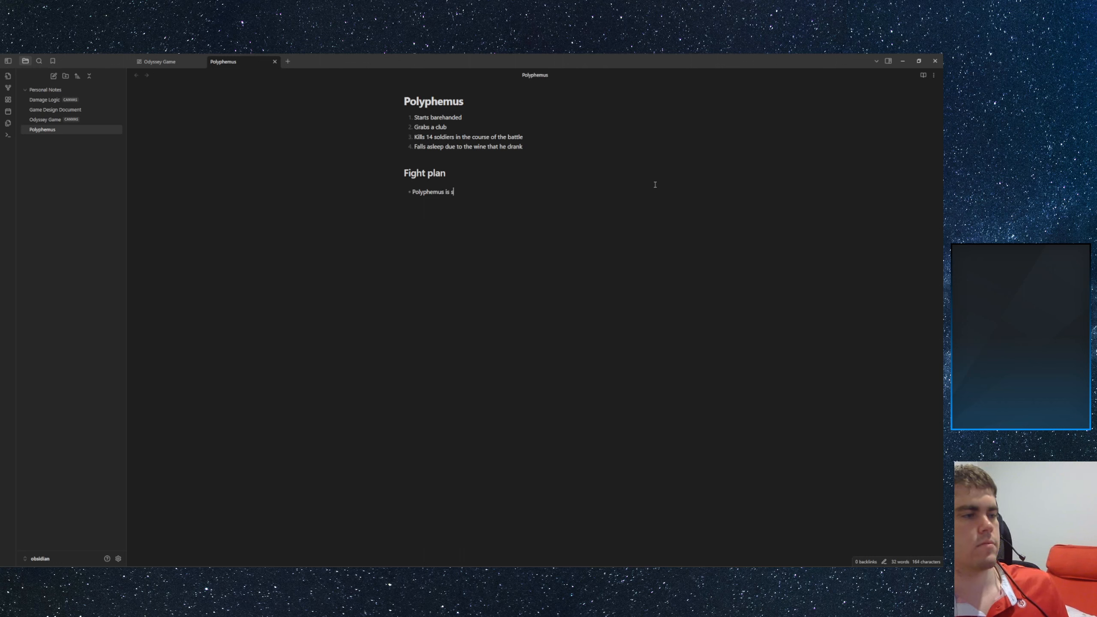
text(trong but slow)
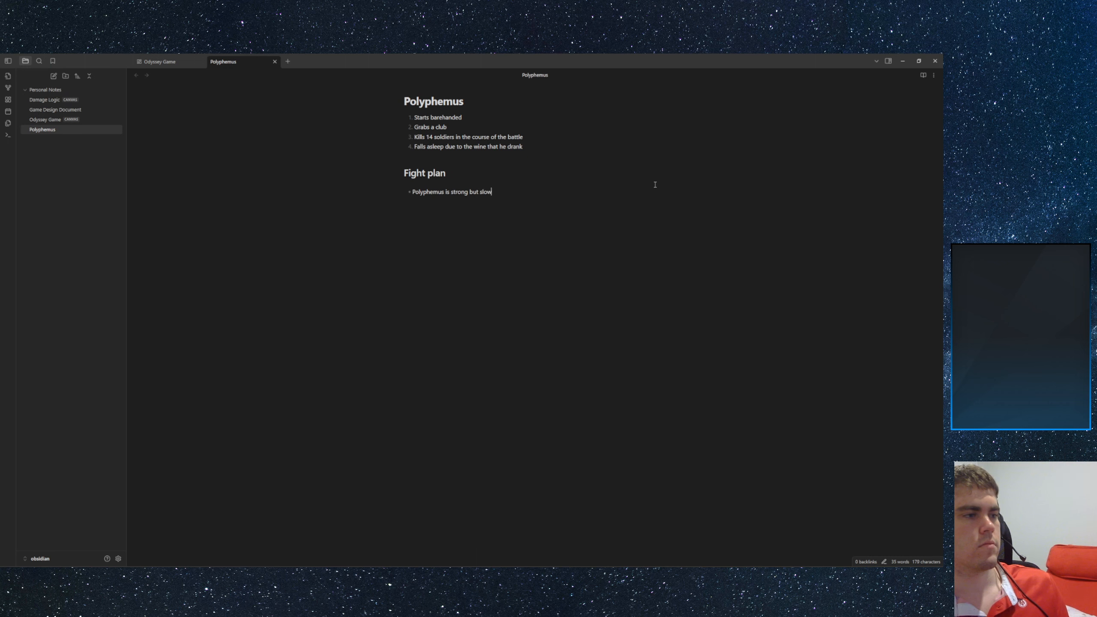
- Add a second bullet "Low attack range, moderate attack damage" to the fight plan
key(Return)
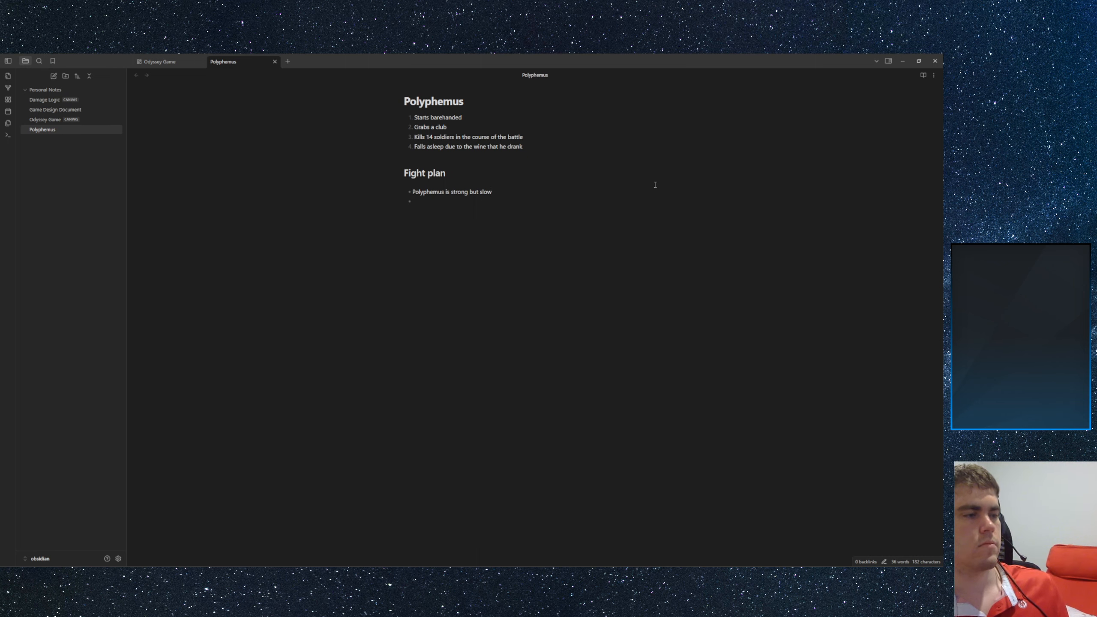
text(Low attack range)
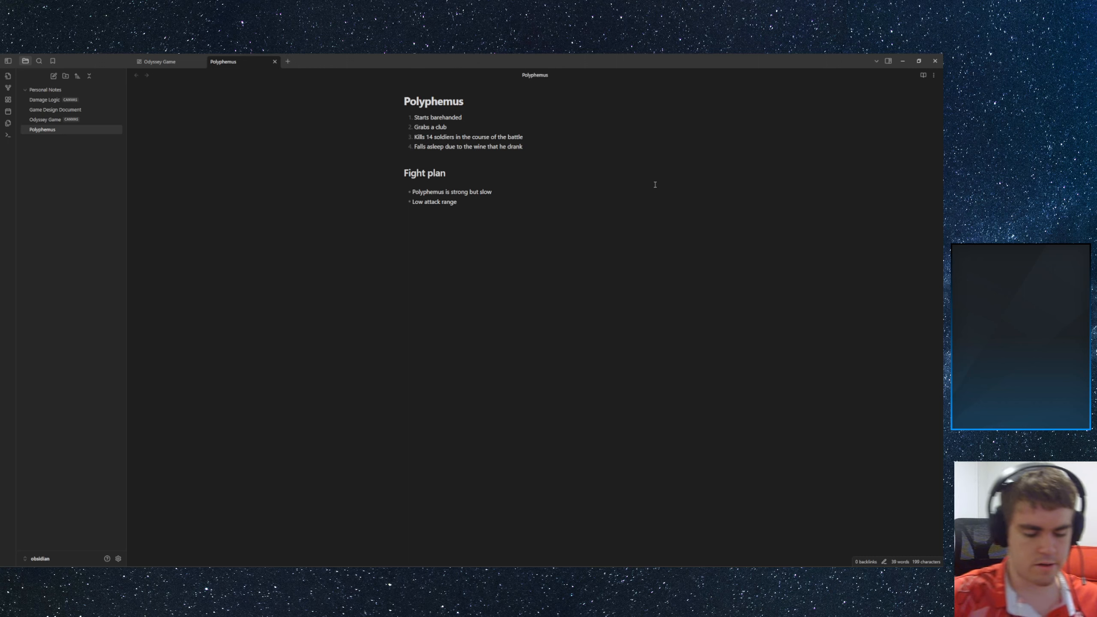
text(, mo)
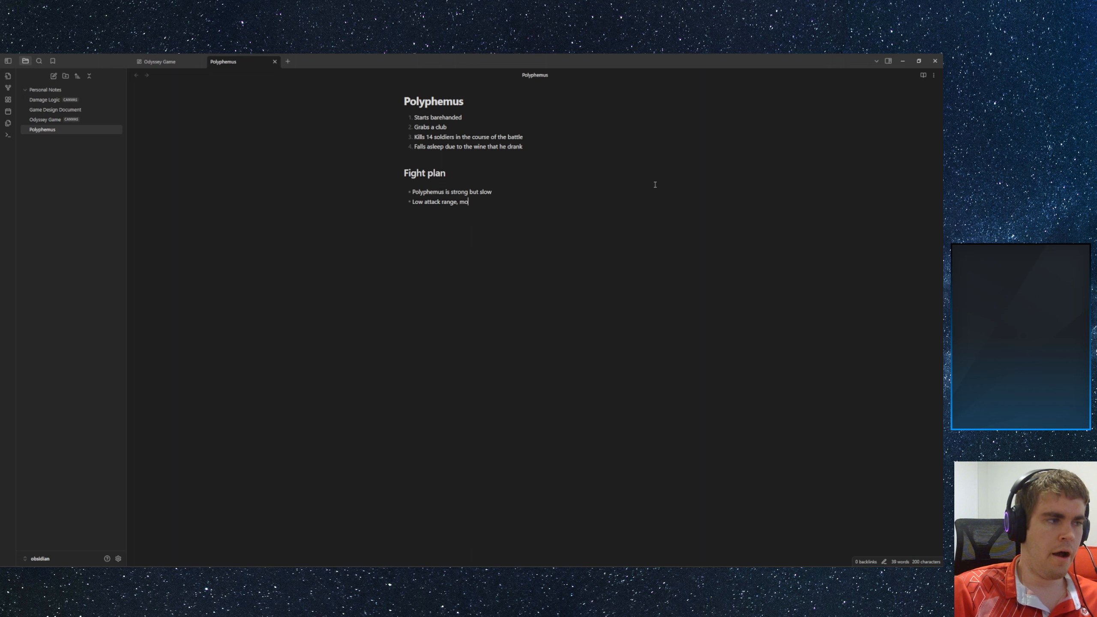
text(derate att)
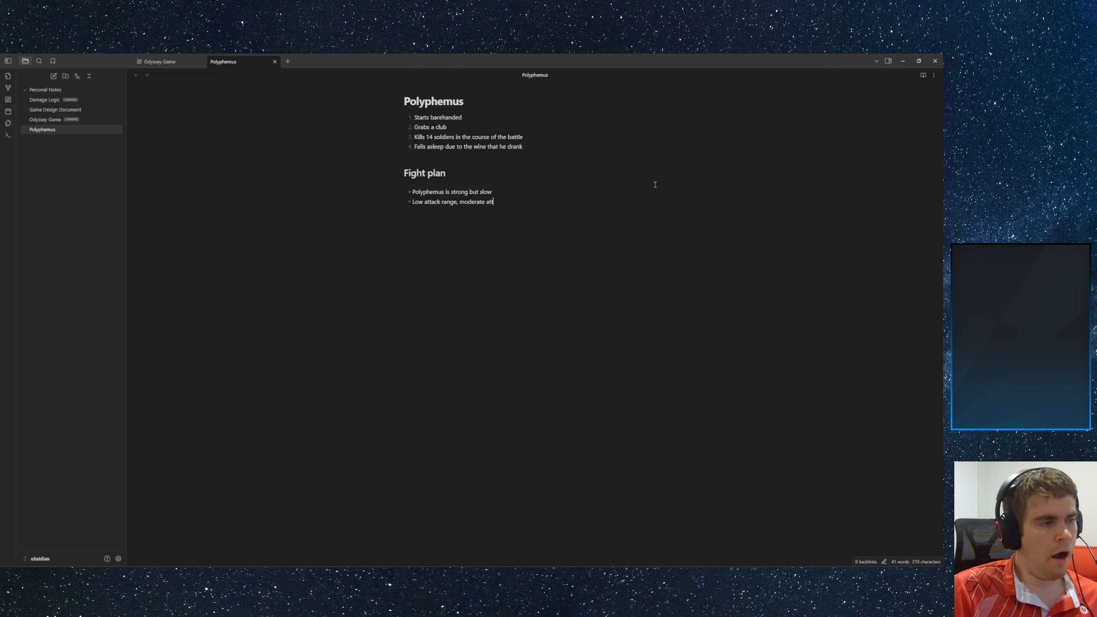
text(ack damage)
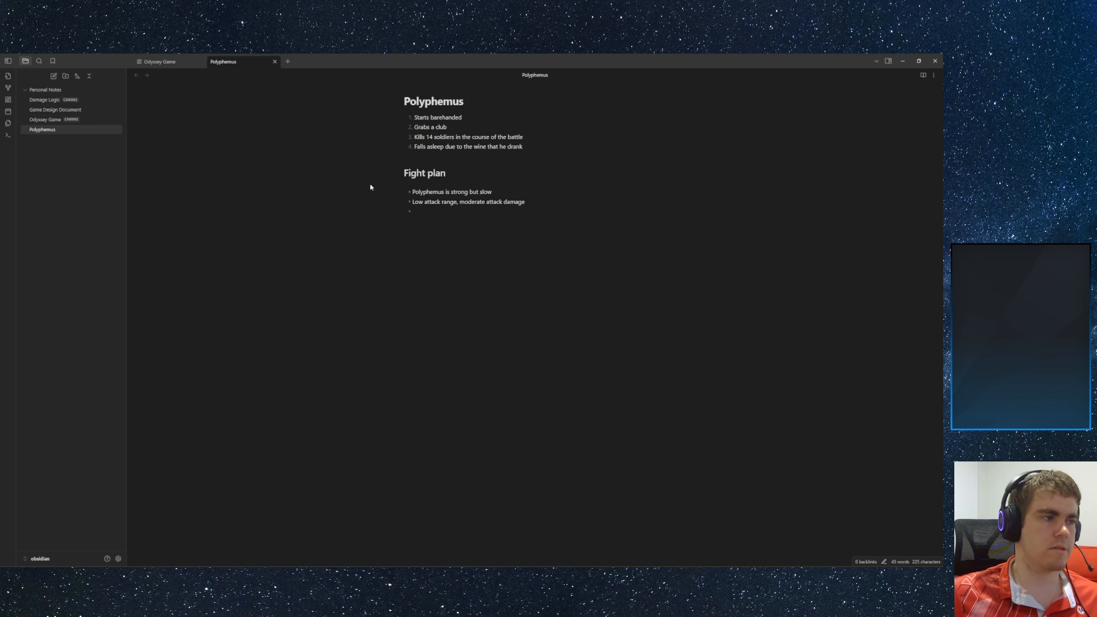
- Insert the third-level heading "Phase 1" between the "Fight plan" heading and its bullets
click(470, 167)
key(Return)
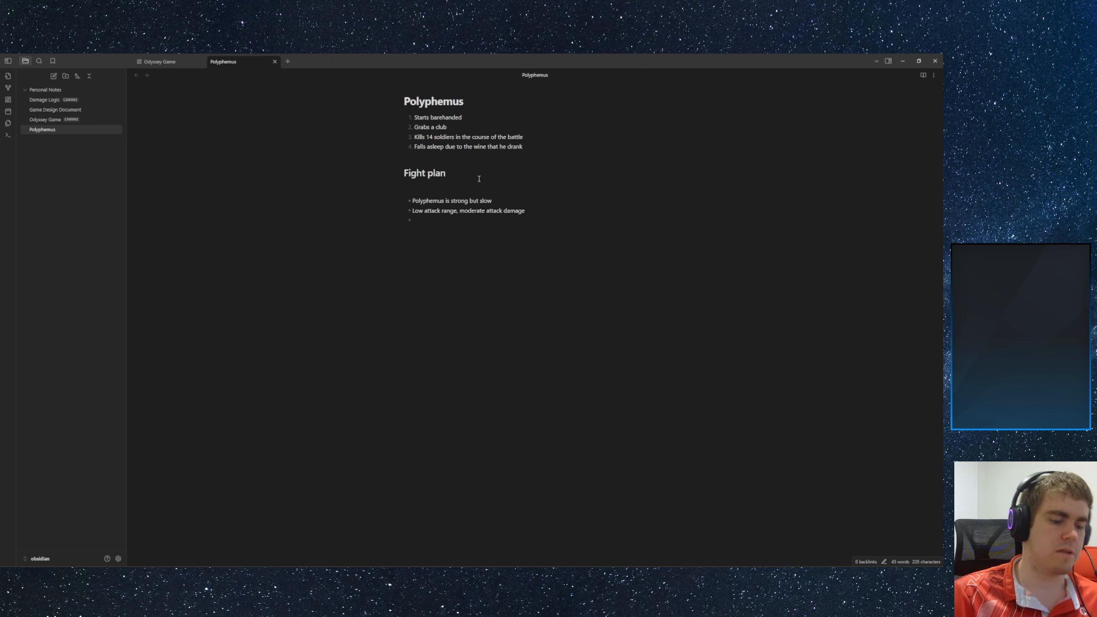
text(### Pha)
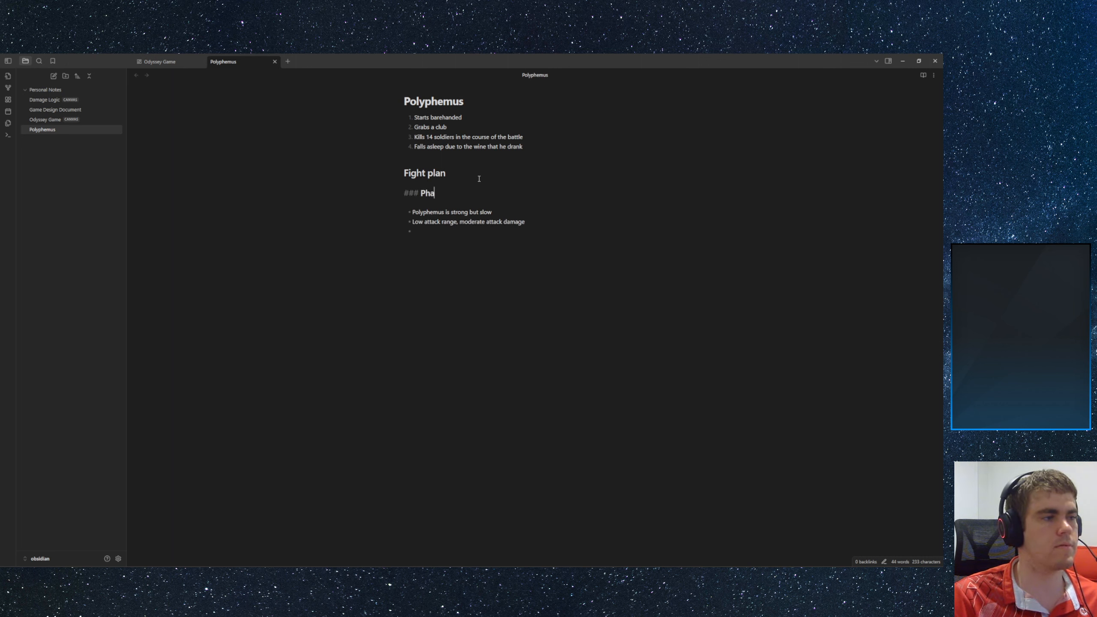
text(se 1)
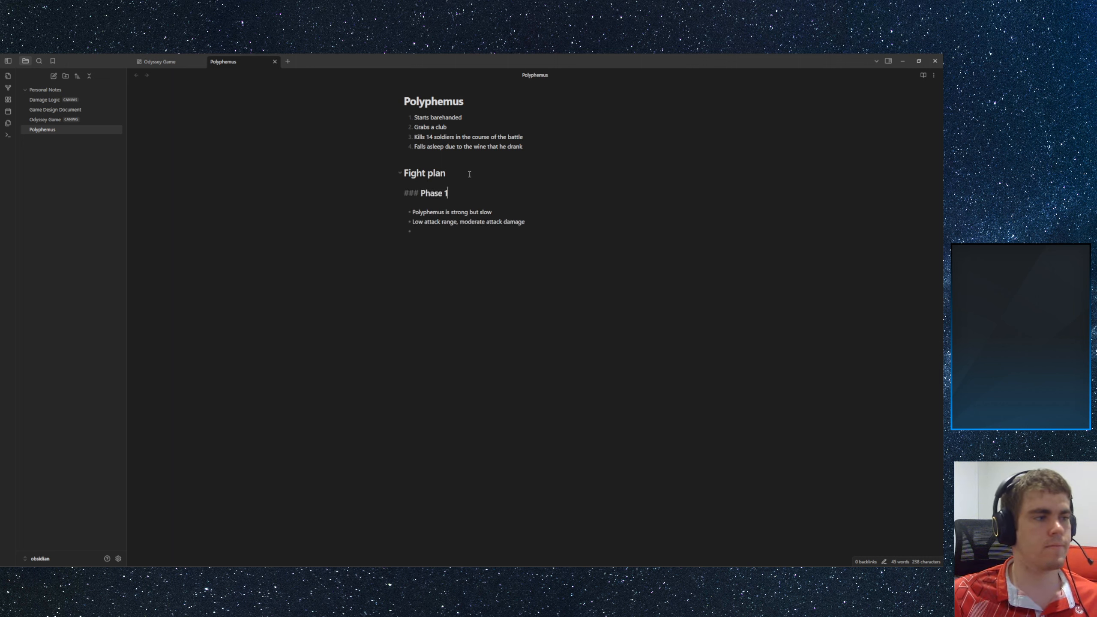
- Fill the third Phase 1 bullet with "Character has to collect the wine amphoras around the cavern while the men are fighting"
click(497, 223)
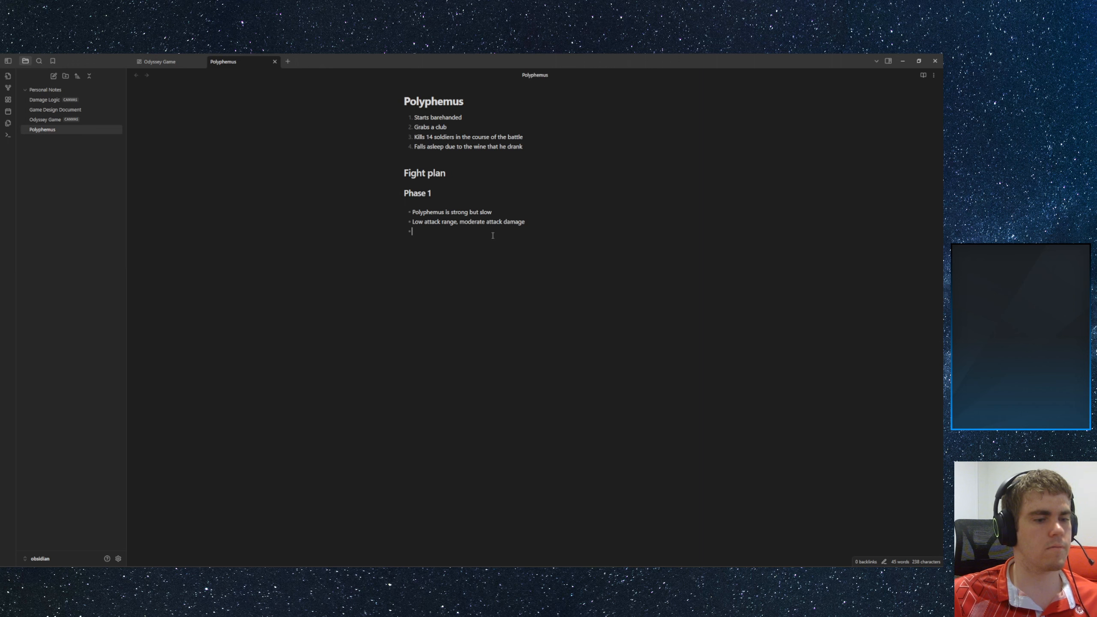
text(Ch)
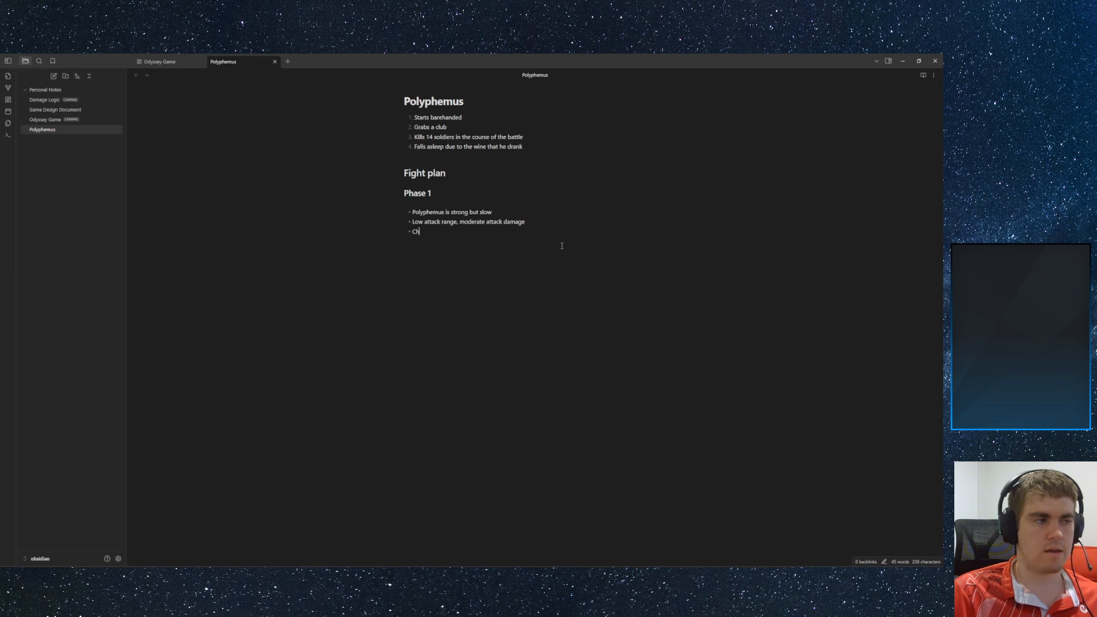
text(aracter has to )
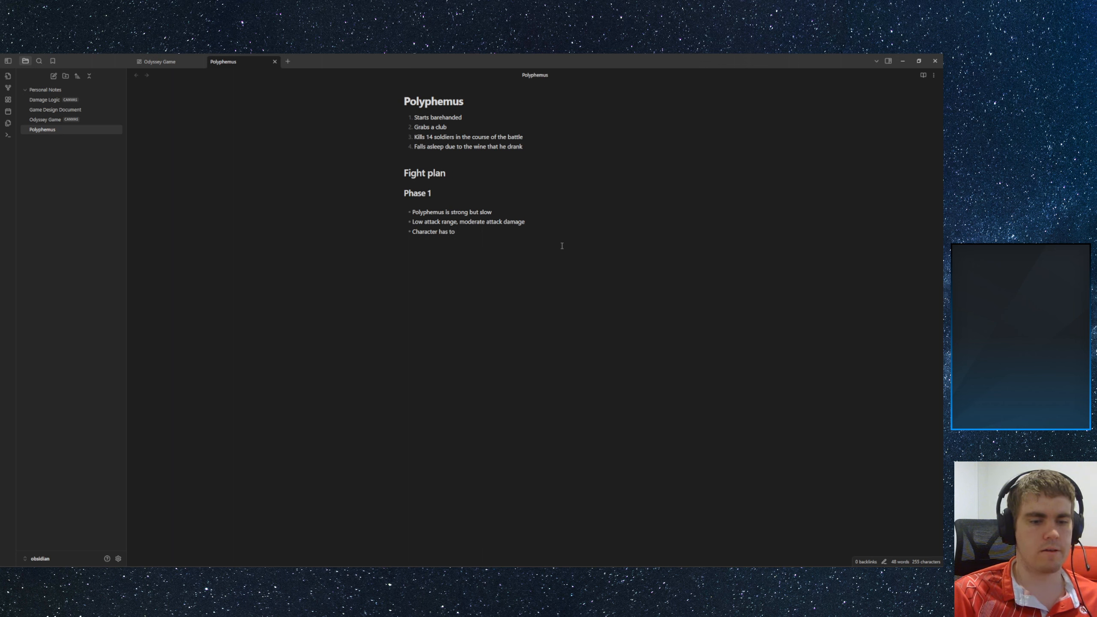
text(collect the )
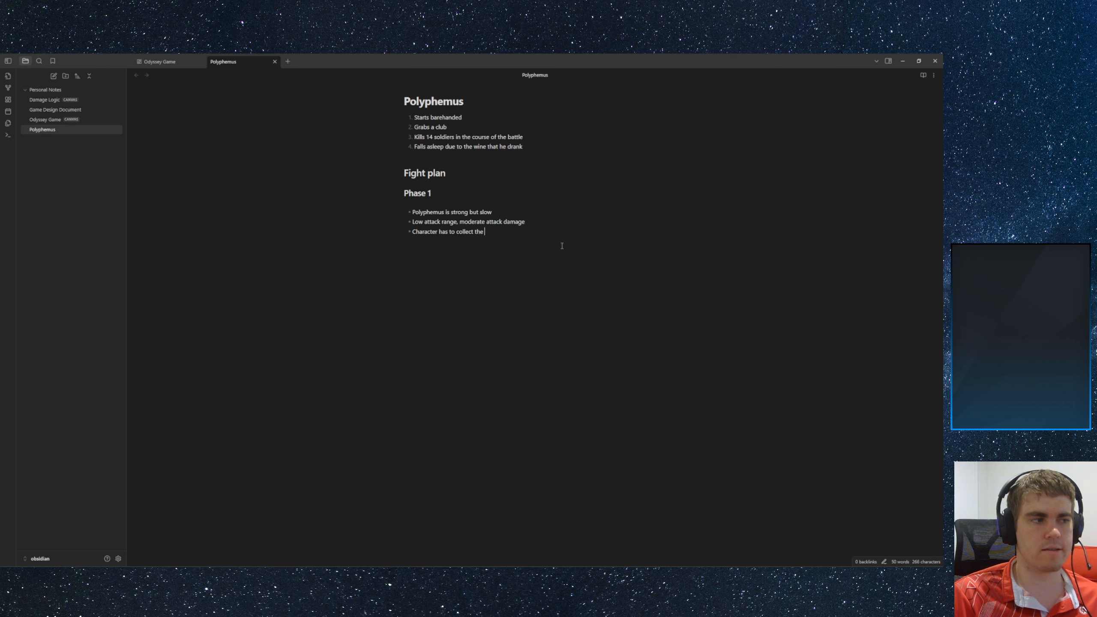
text(wine)
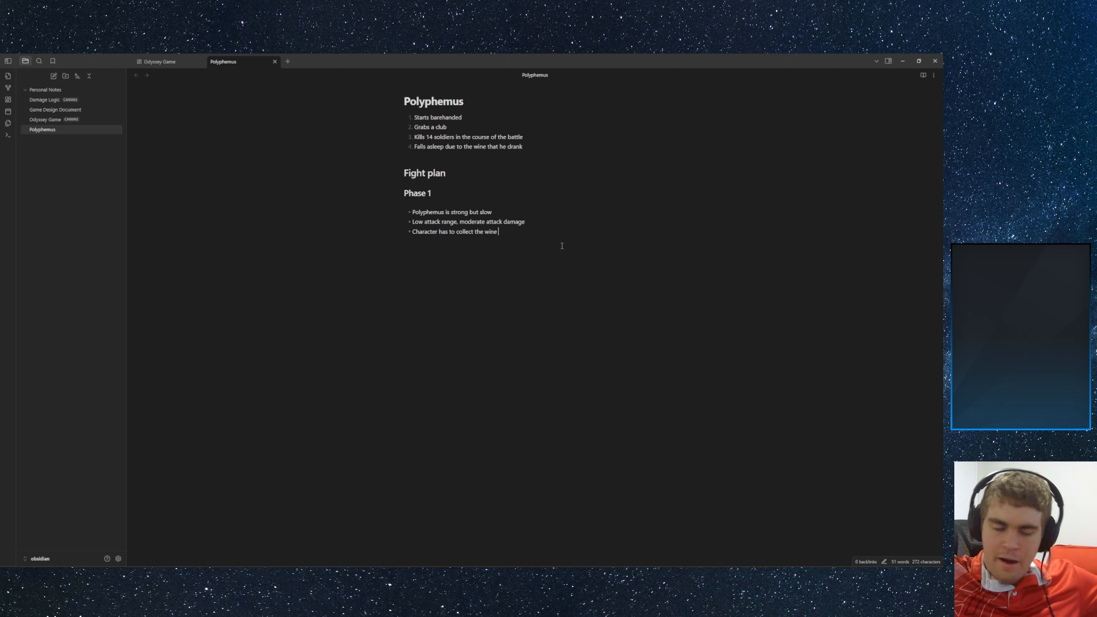
text(am)
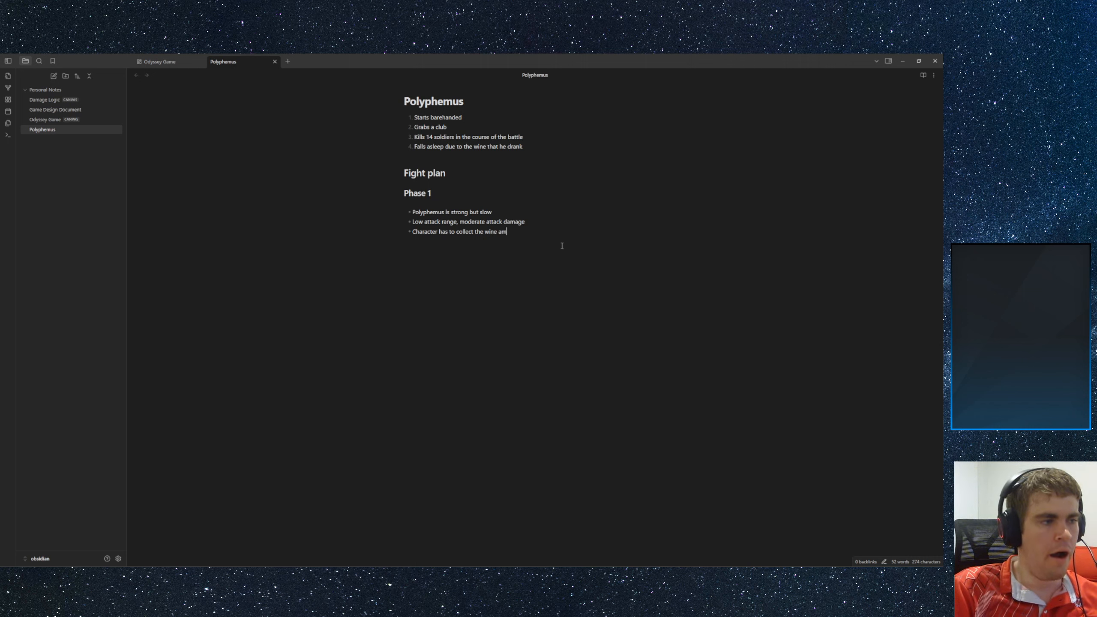
text(phoras around)
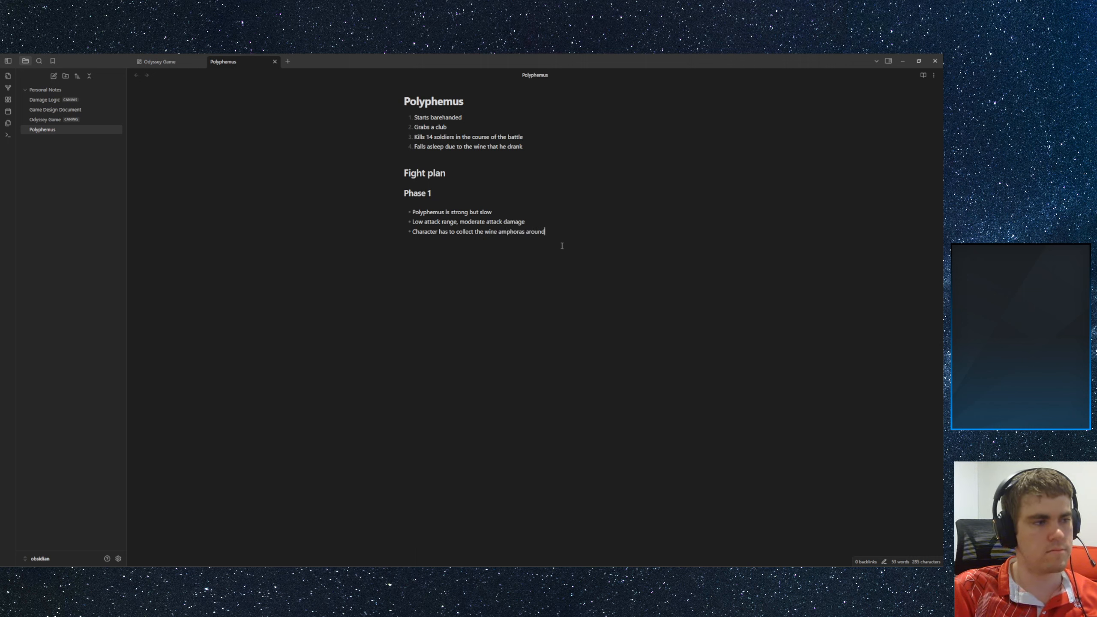
text( the cavern )
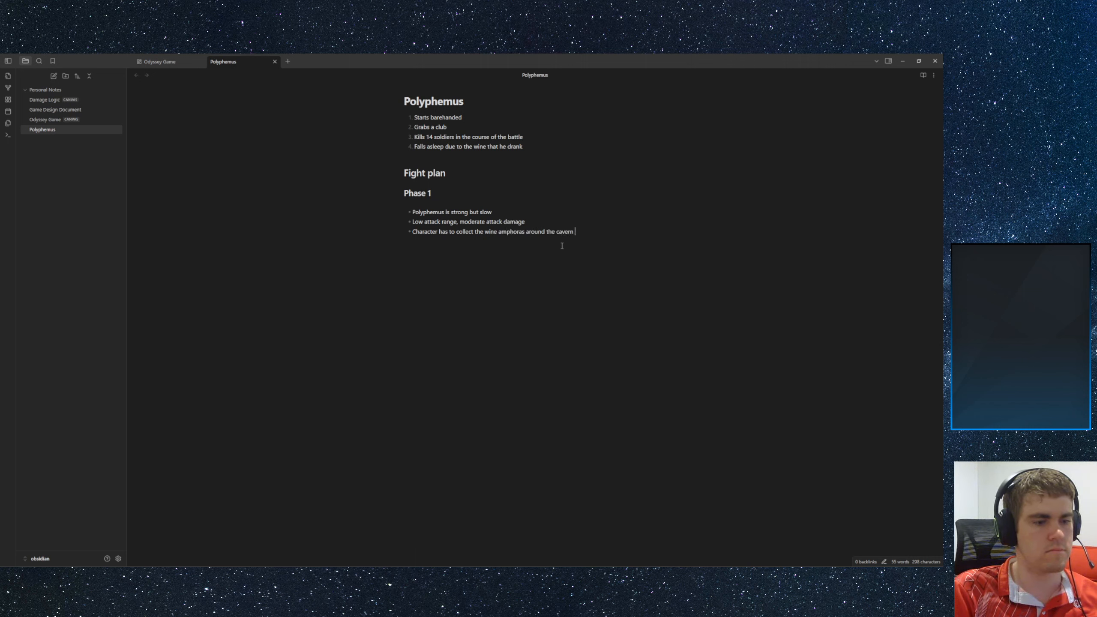
text(while the m)
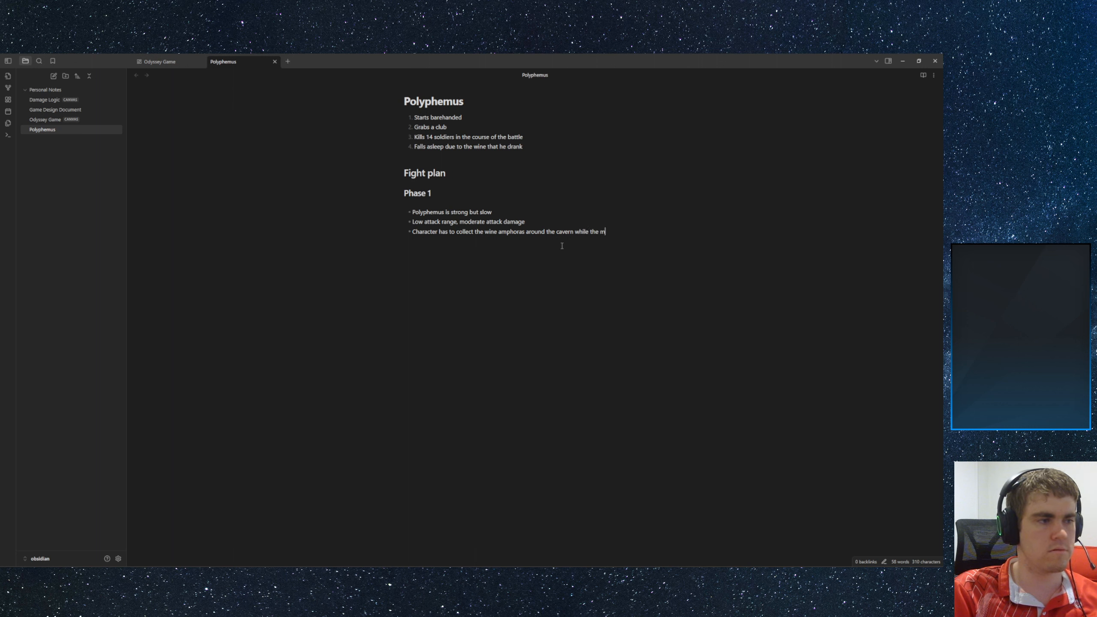
text(en are fighting)
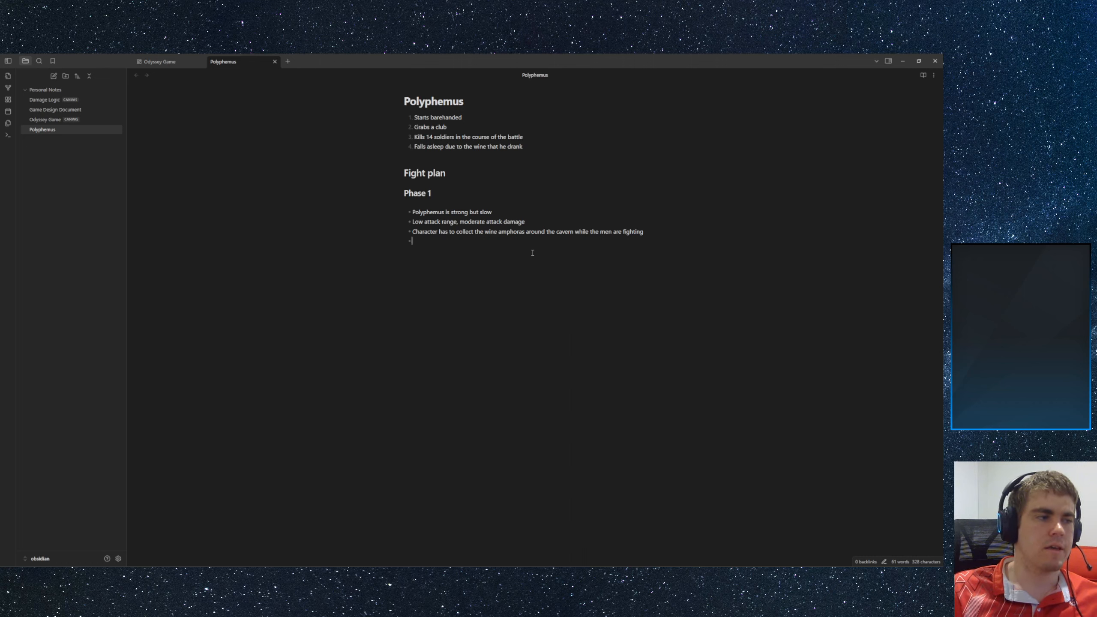
- Fill the fourth Phase 1 bullet with "When Polyphemus takes enough damage, he sits for a breath with his mouth open and eye closed"
text(When h)
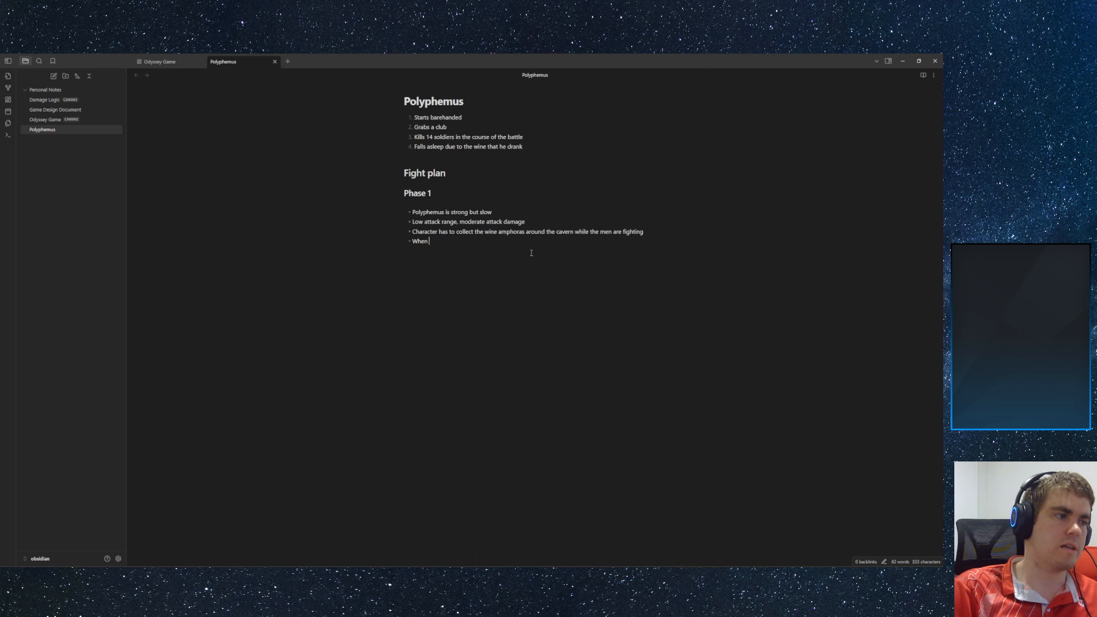
key(BackSpace)
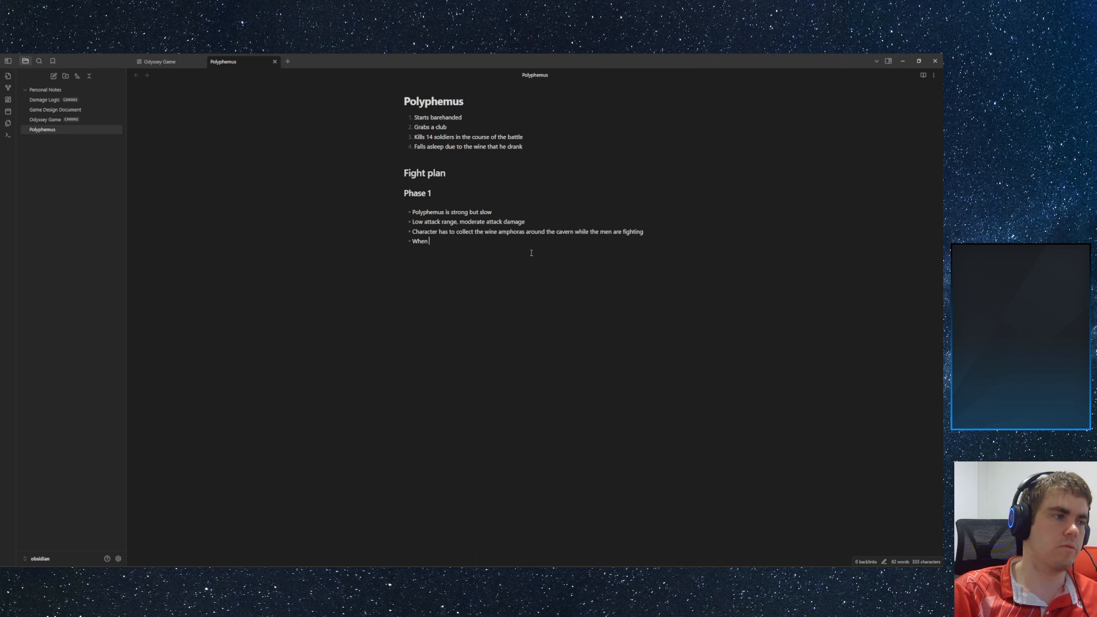
text(polyphen)
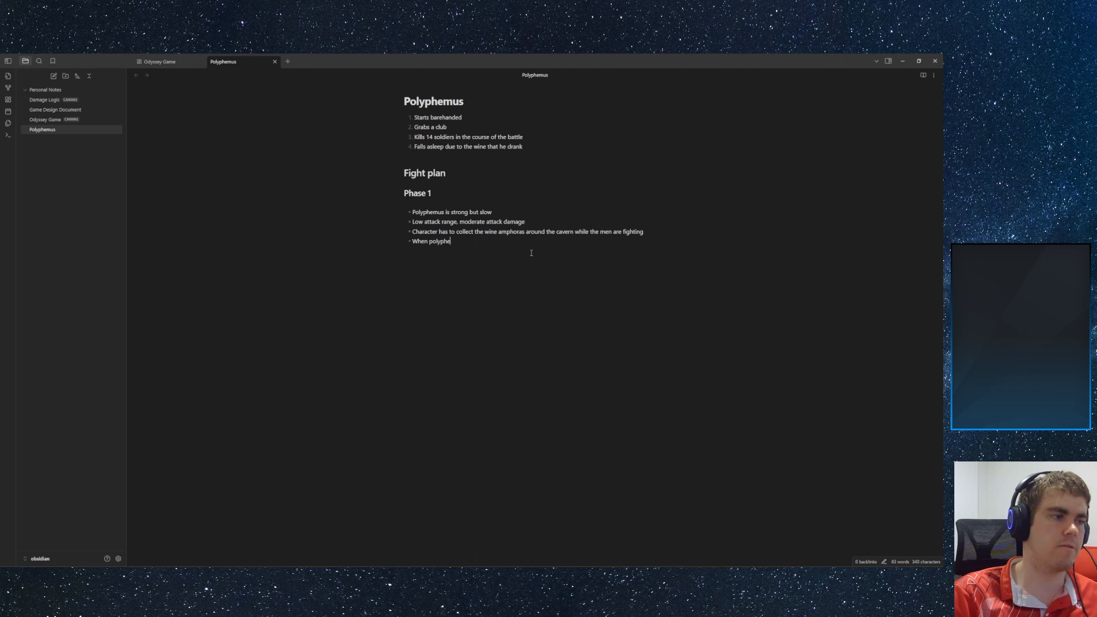
key(BackSpace)
key(BackSpace)
key(BackSpace)
key(BackSpace)
key(BackSpace)
key(BackSpace)
key(BackSpace)
text(olyp)
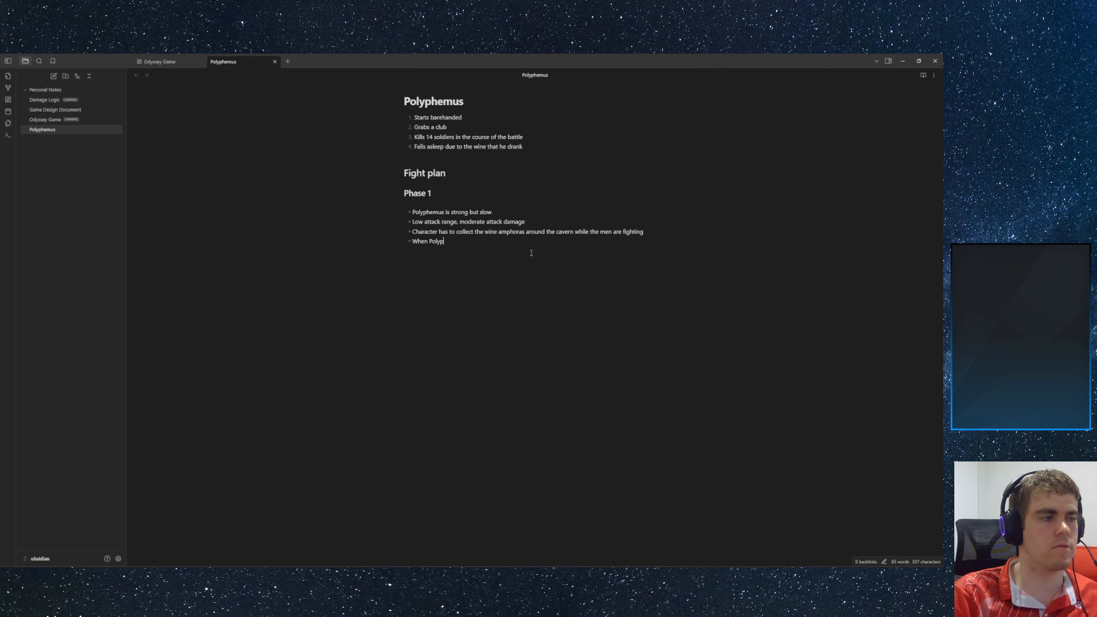
text(hemus take)
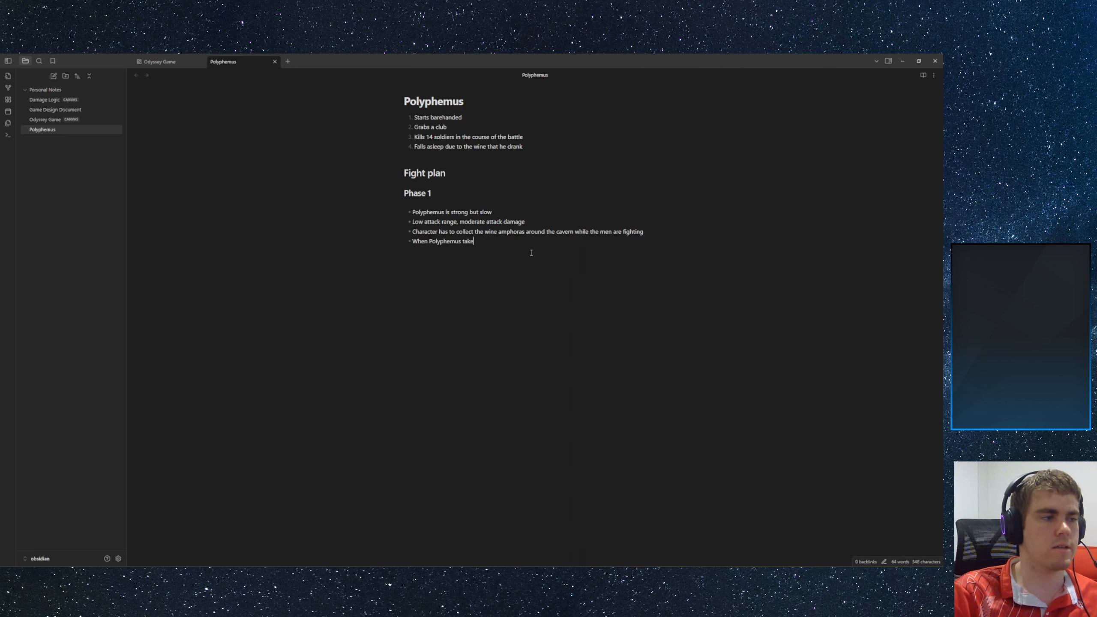
text(s enough dam)
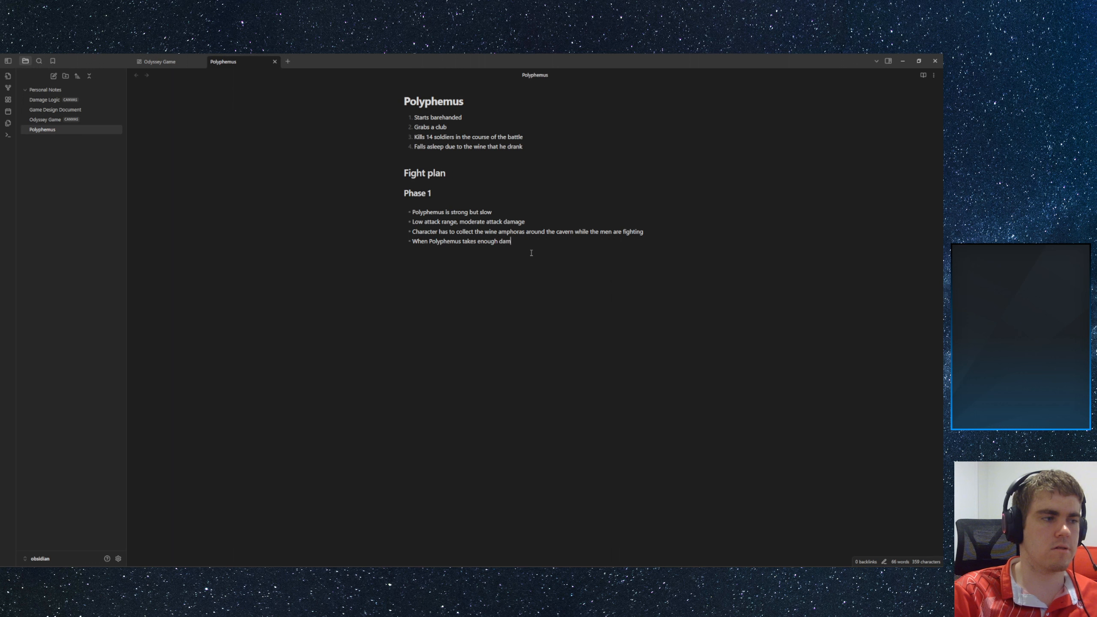
text(age, he sl)
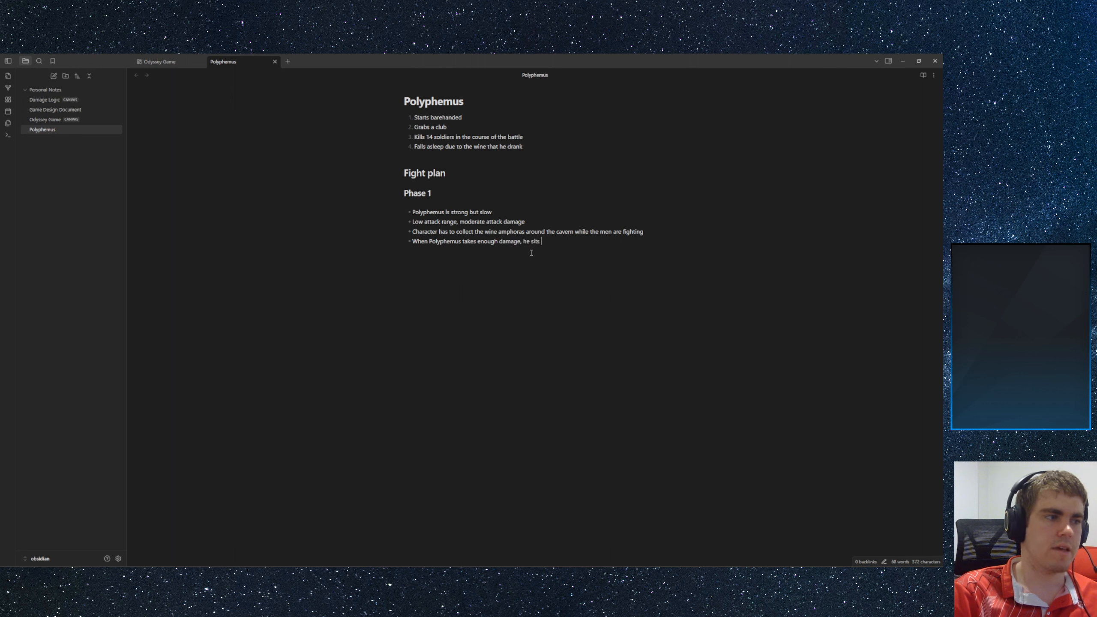
text(ts for a brea)
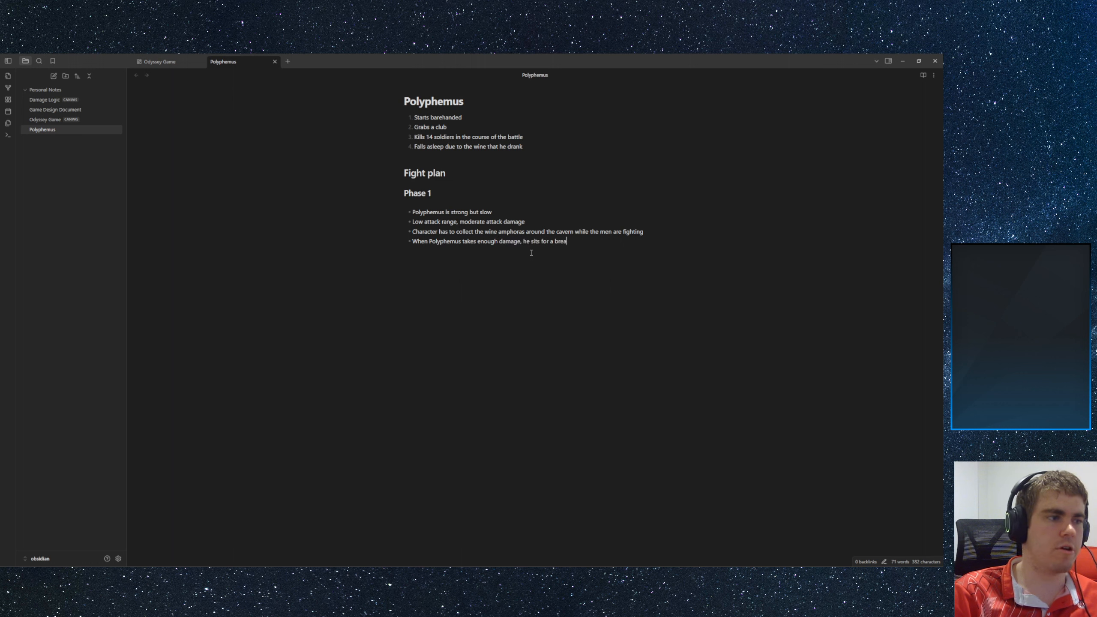
text(th with his )
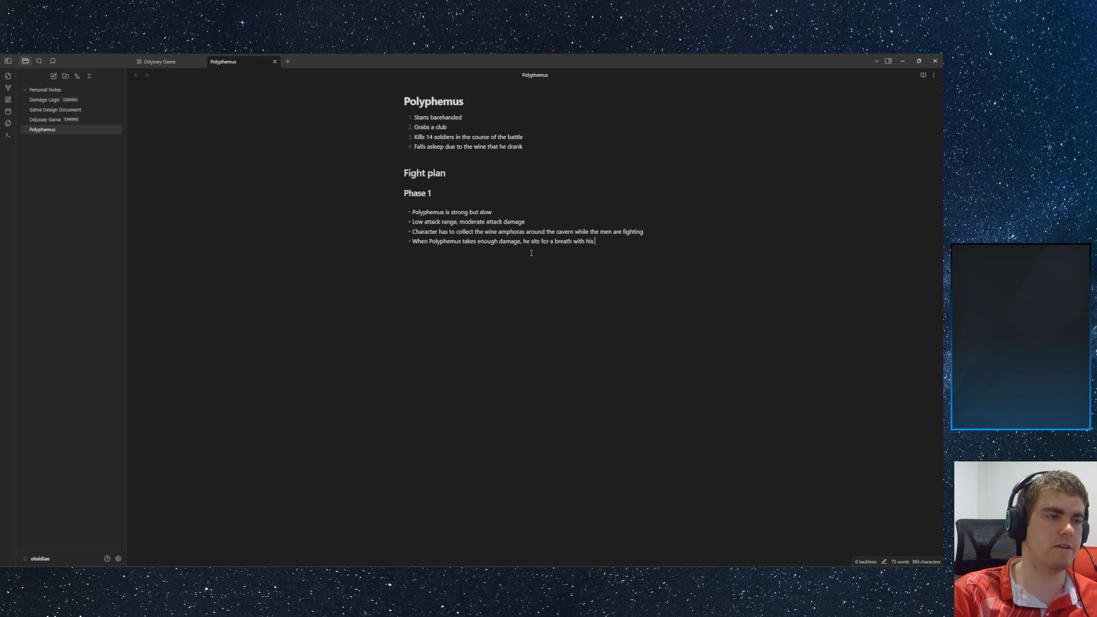
text(mouth open and eye)
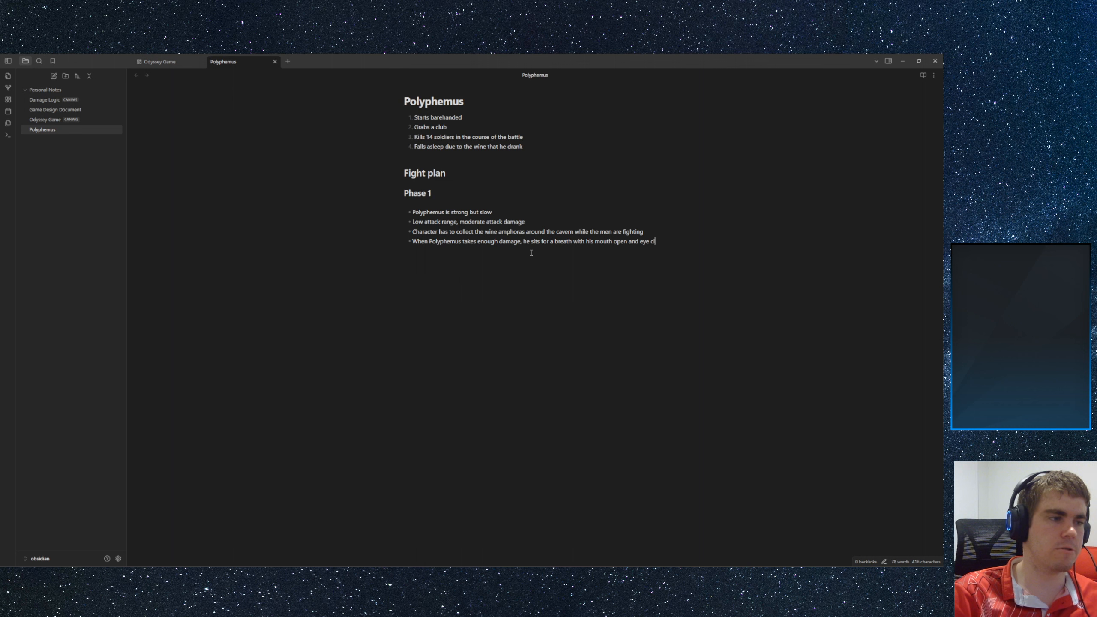
text( closed)
- Add a fifth Phase 1 bullet "Pouring the wine into his mouth increases his drunkenness"
text(Pouring the )
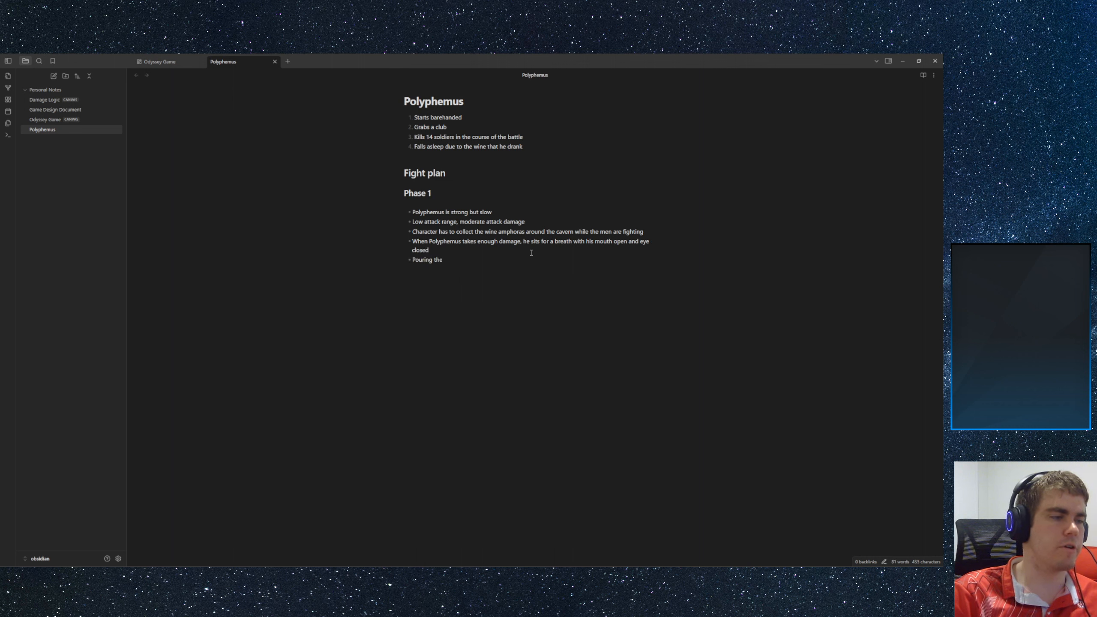
text(wh)
key(BackSpace)
text(ine into )
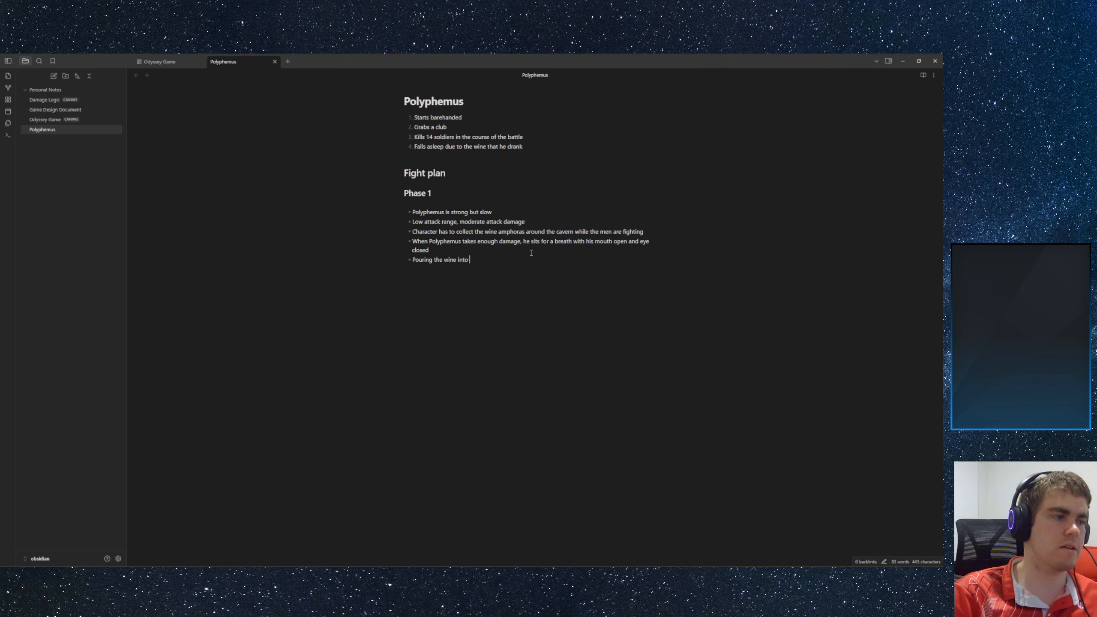
text(his m)
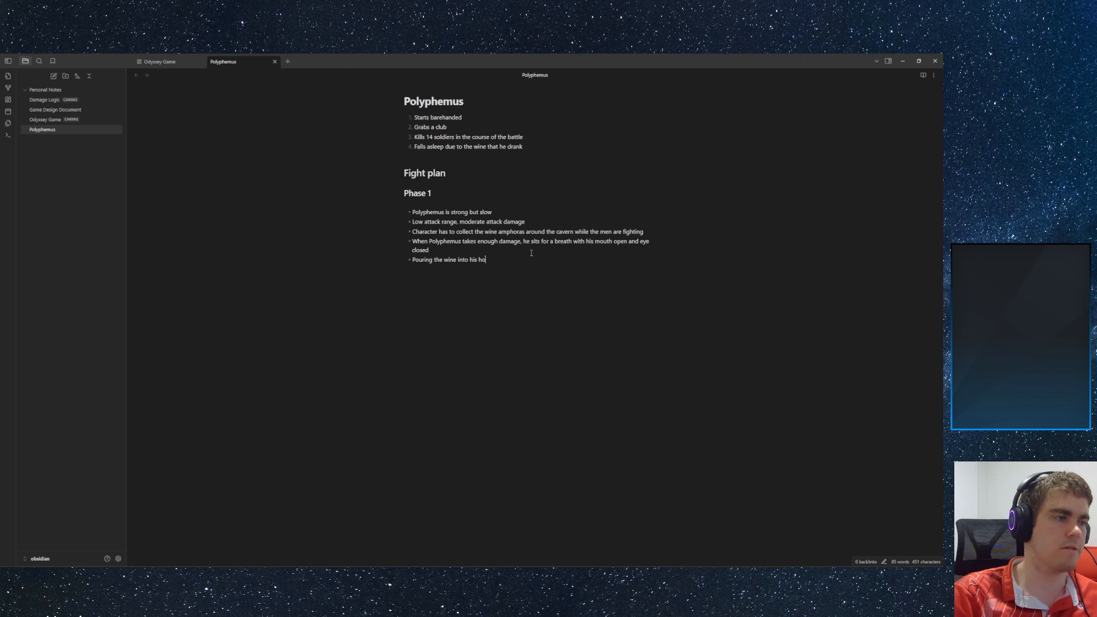
text(outh ince)
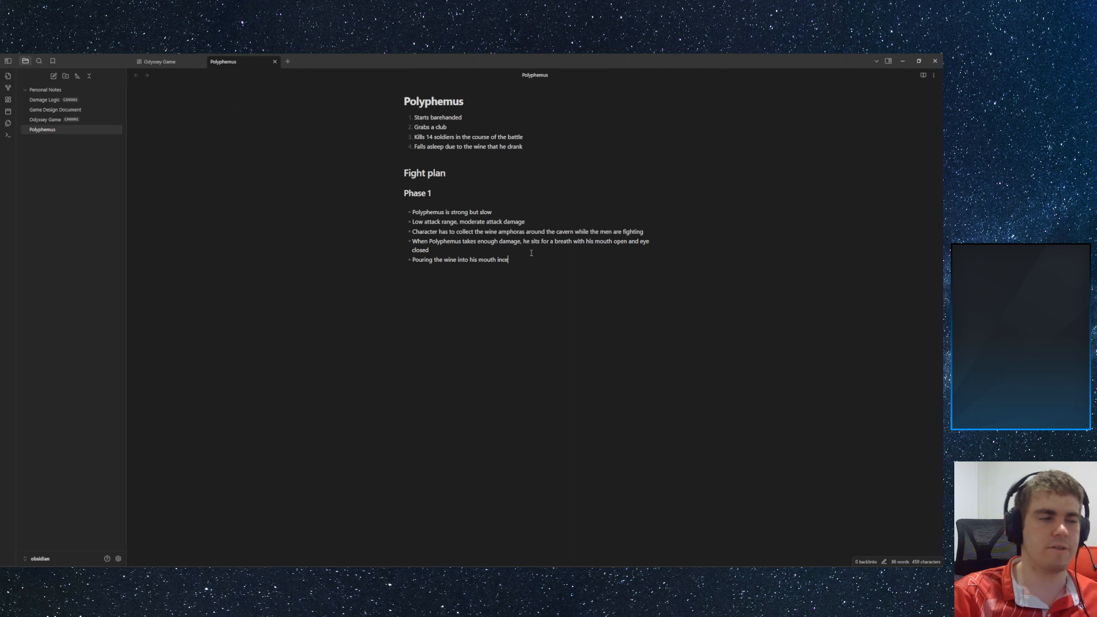
key(BackSpace)
text(reases )
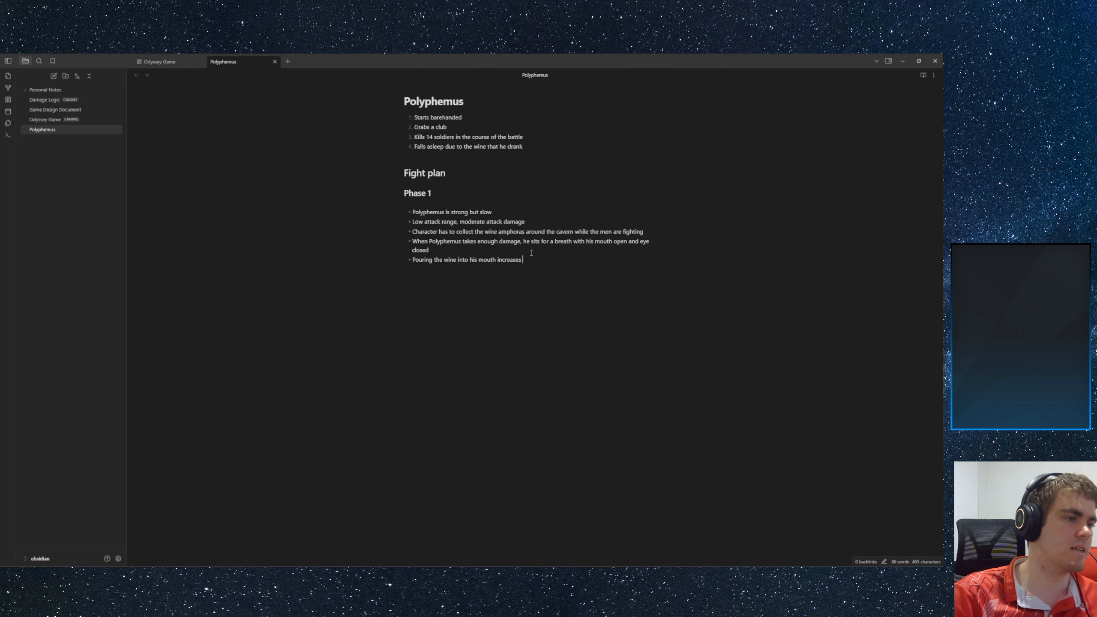
text(his drunk)
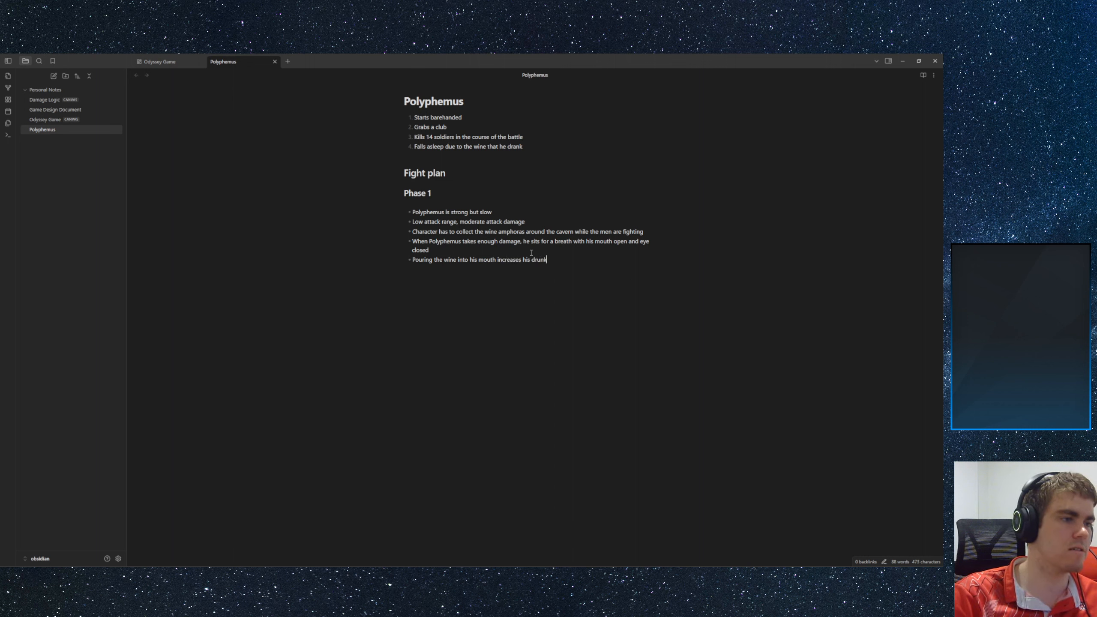
text(enness)
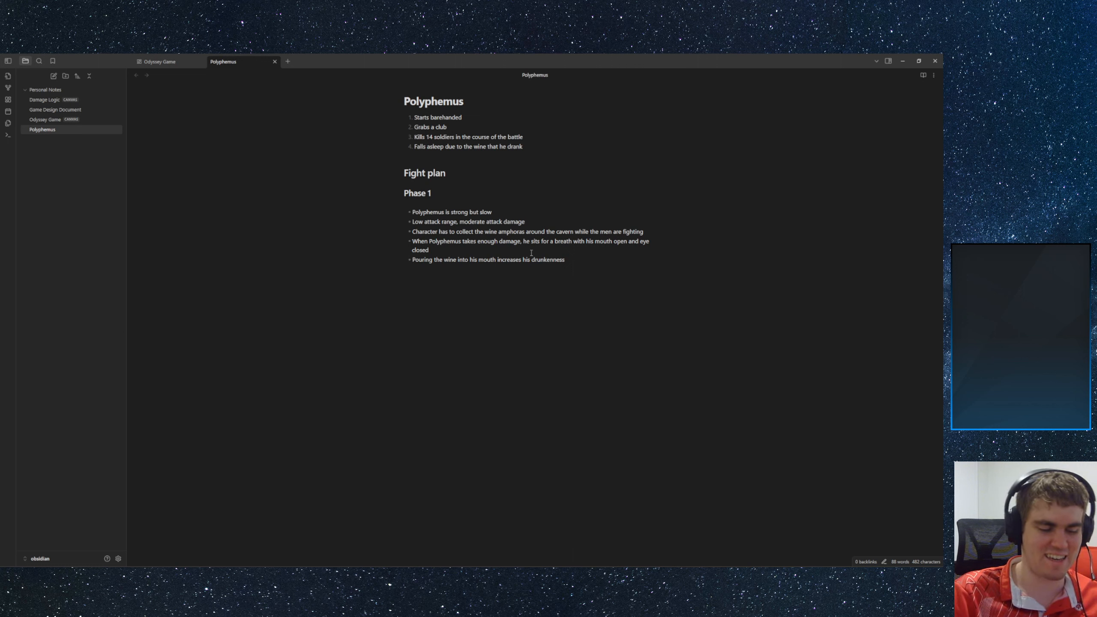
- Add a third-level heading "Phase 2" below the Phase 1 bullets and start an empty bullet list under it
text(#### Phase 2)
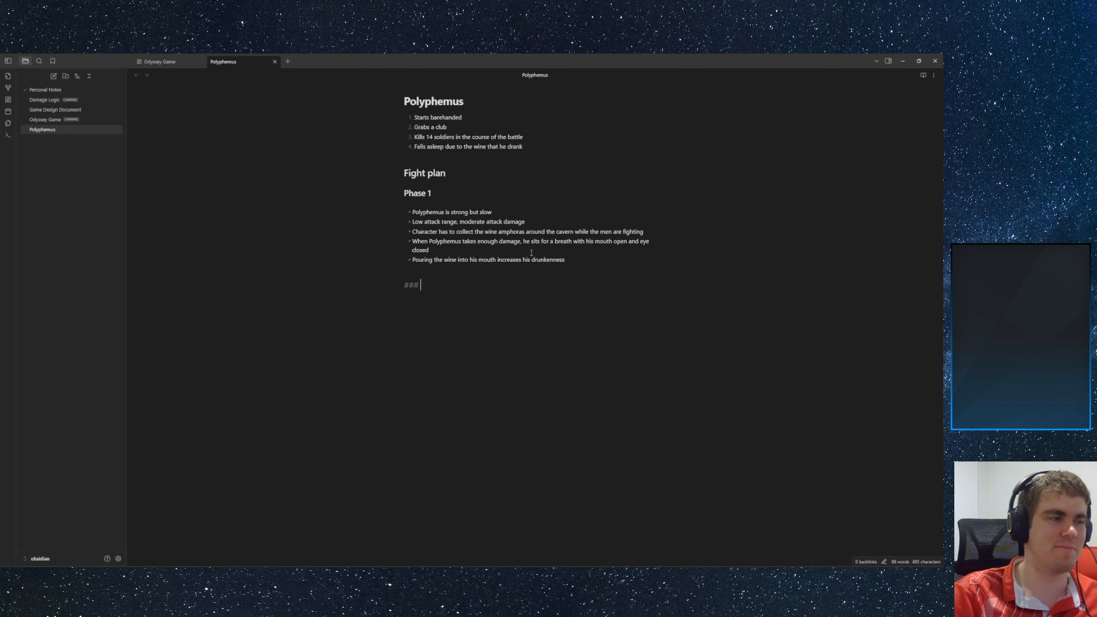
key(Return)
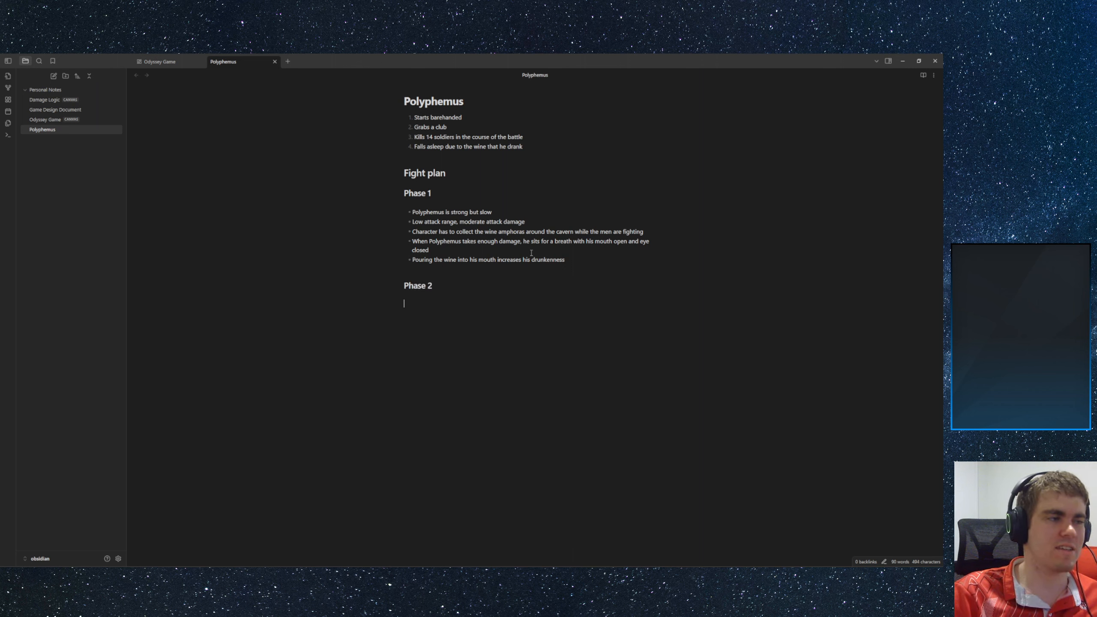
text(- Poly)
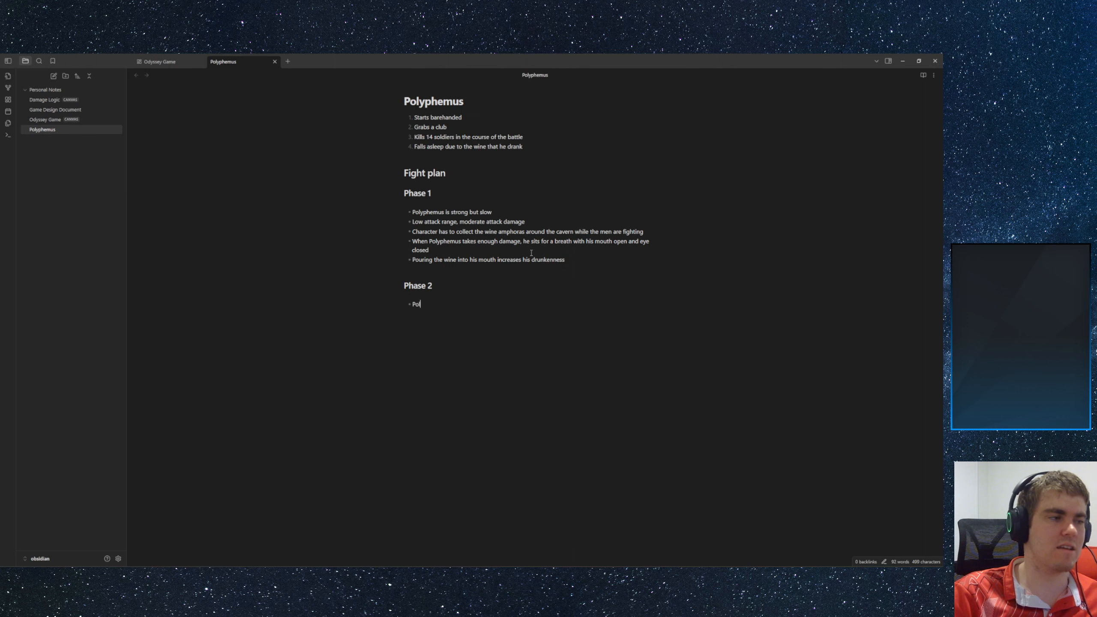
text(phemus)
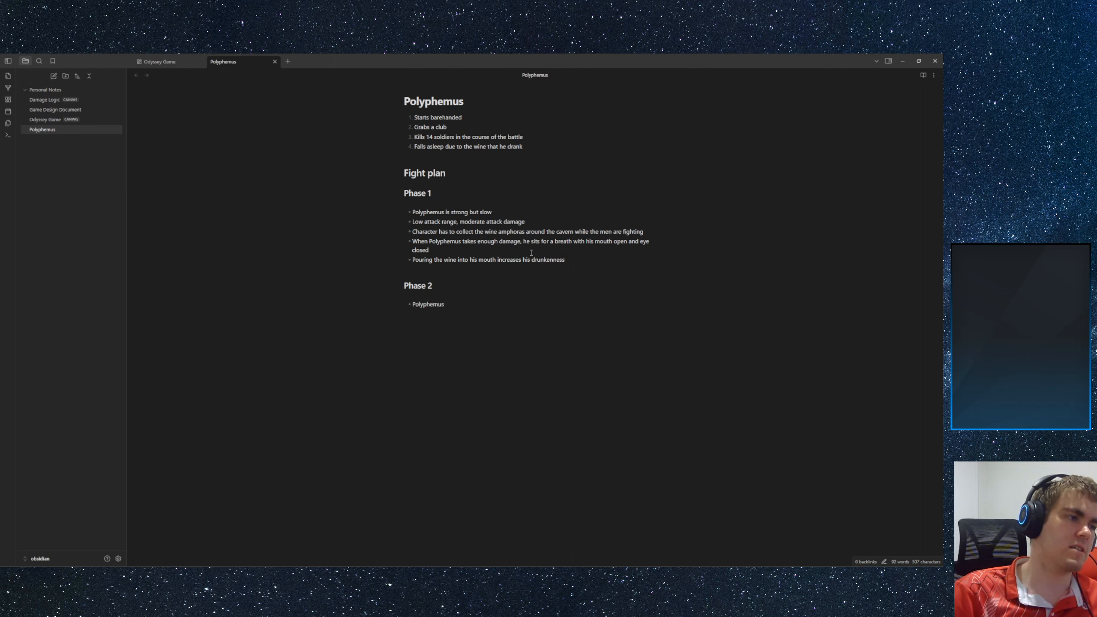
key(ctrl+BackSpace)
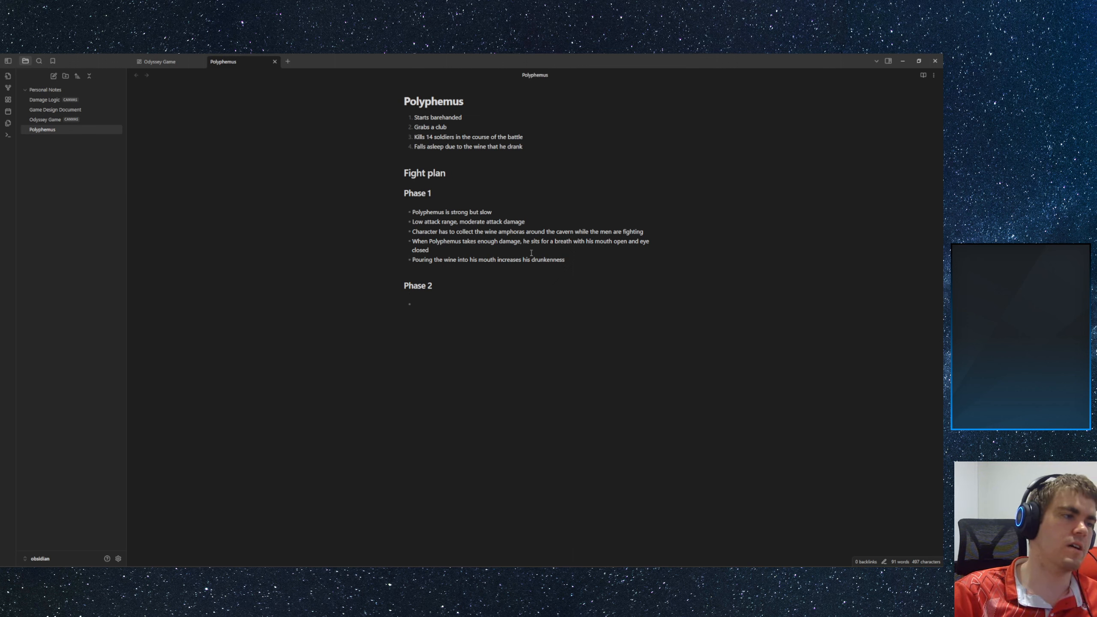
- Fill the first Phase 2 bullet with "Attack range increased to be able to reach the soldiers surrounding him."
text(Attack ran)
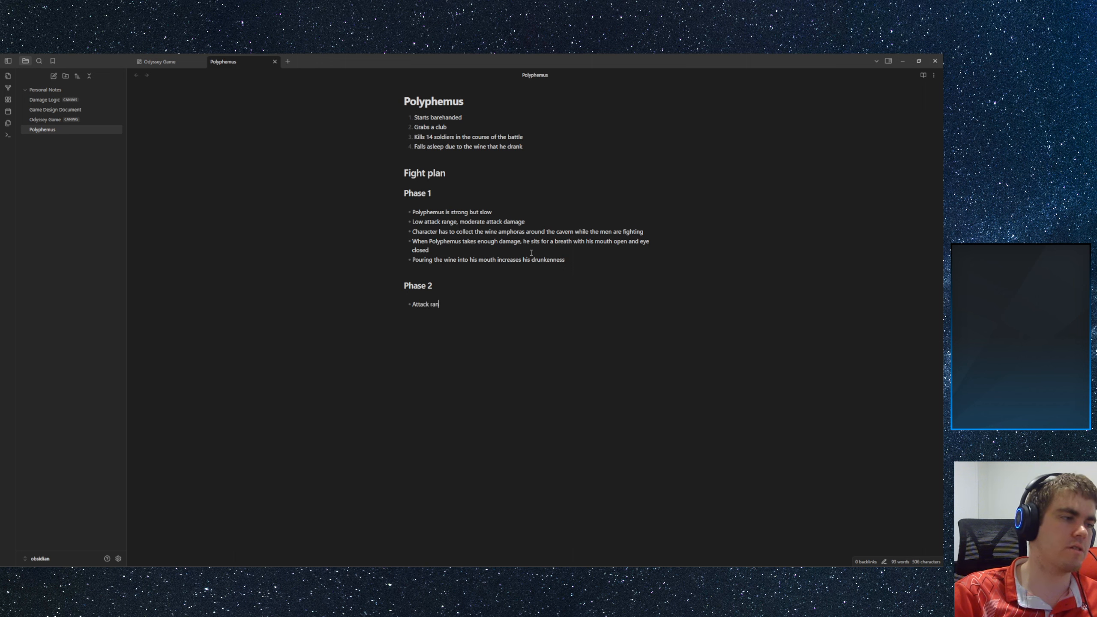
text(ge incre)
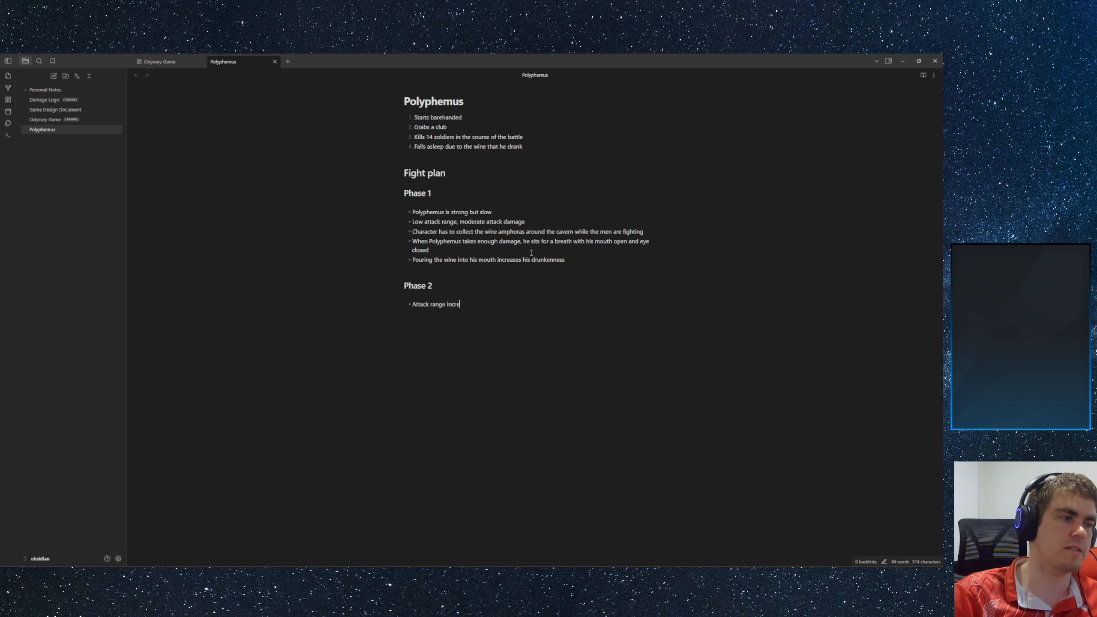
text(ased to a)
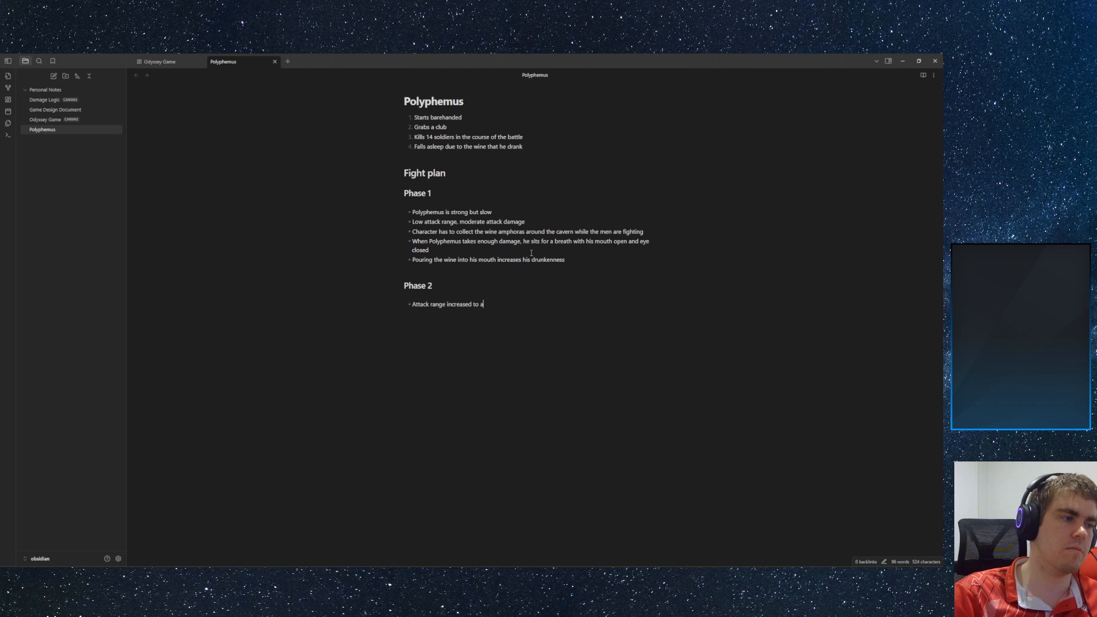
key(BackSpace)
text(be able to )
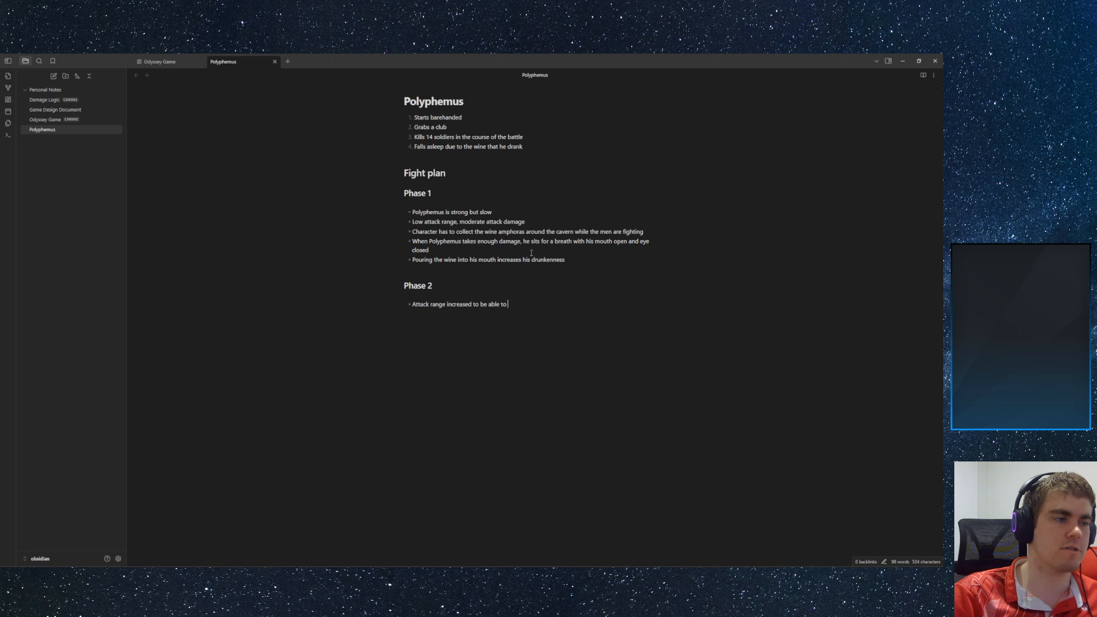
text(reach )
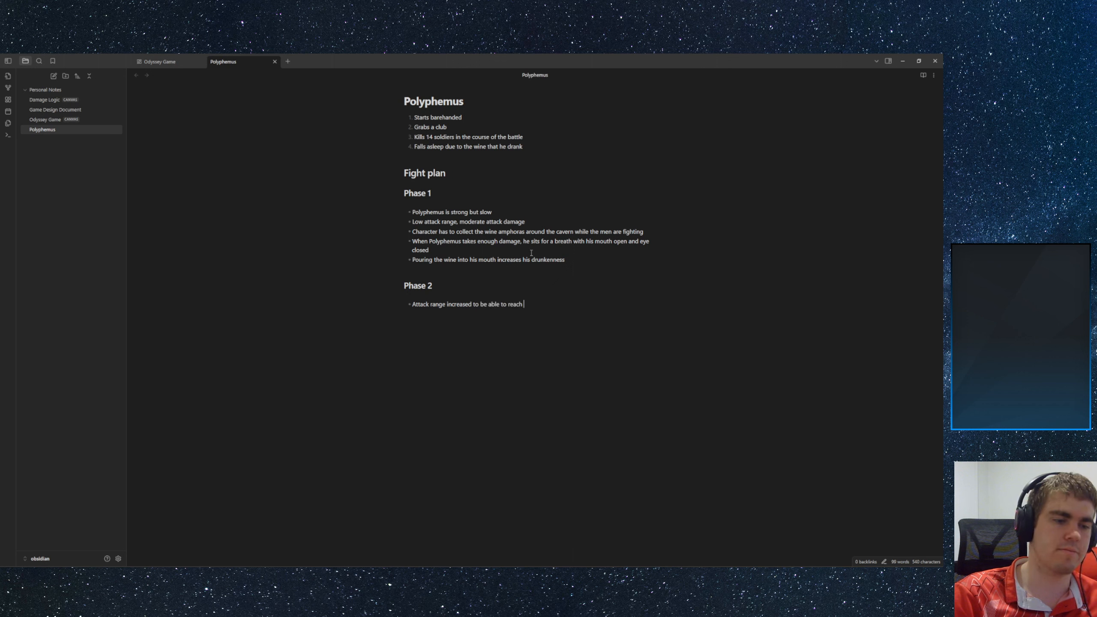
text(the sol)
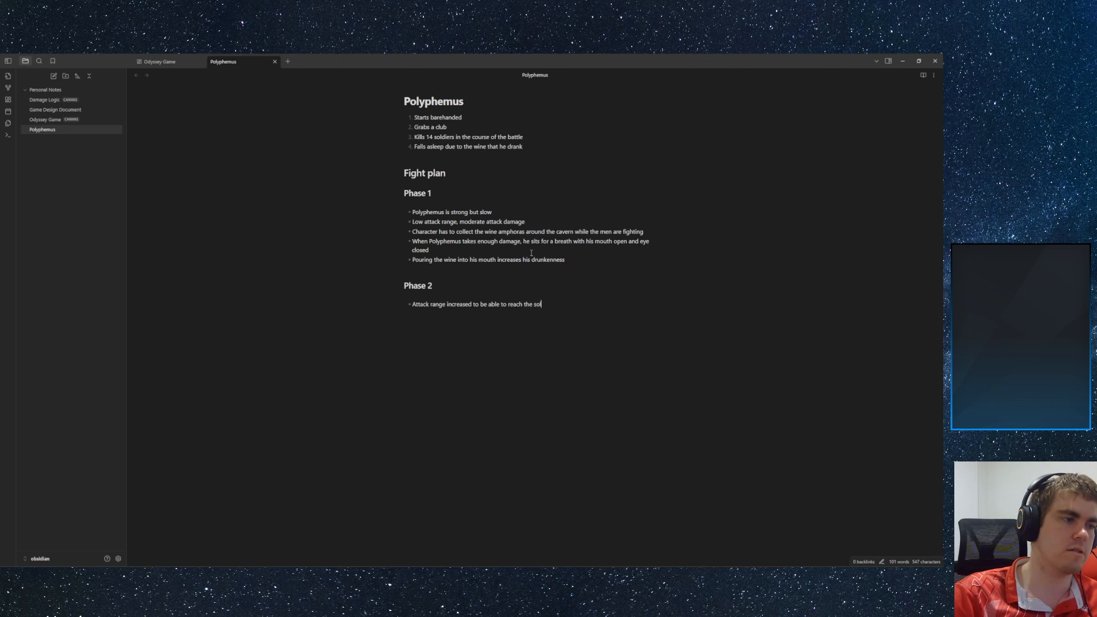
text(diers surro)
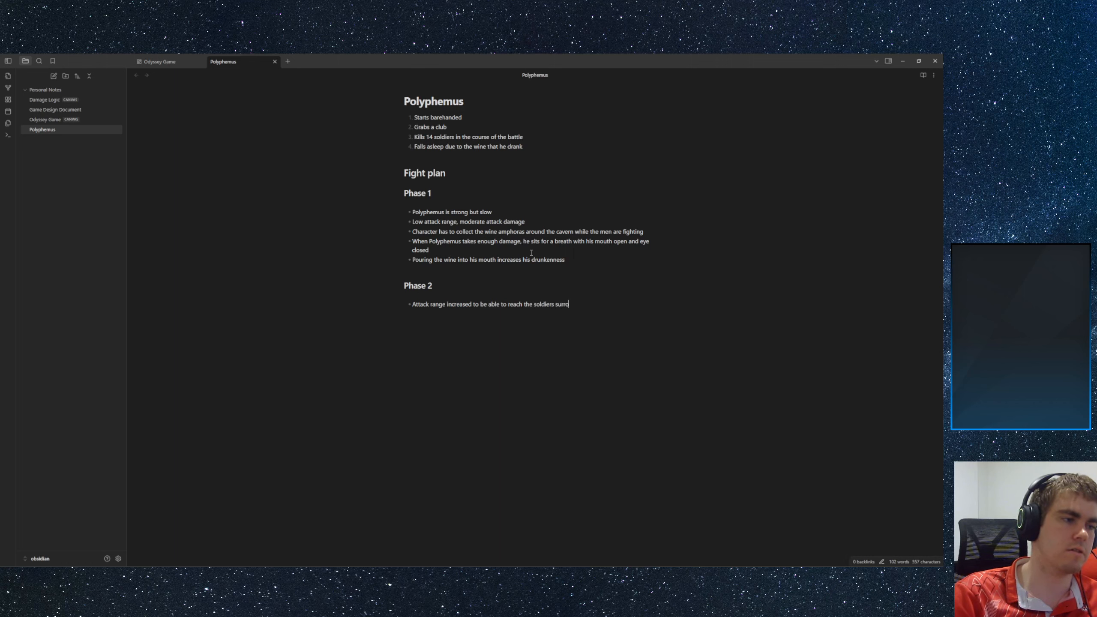
text(unding him.)
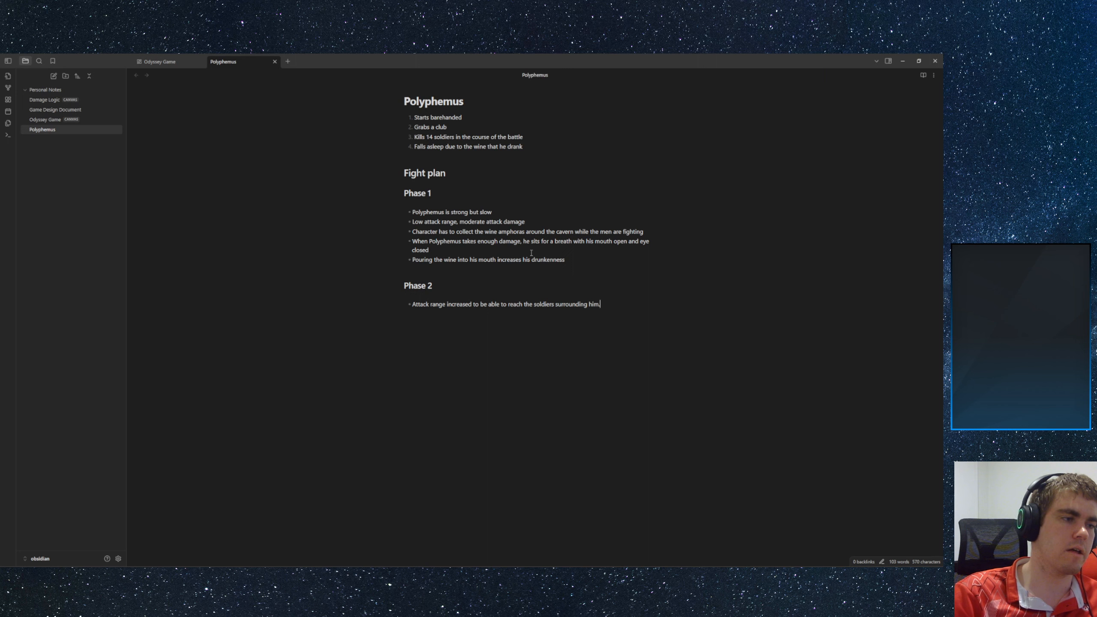
- Add a second Phase 2 bullet "Attacks will start killing the soldiers"
key(Return)
text(Attacks)
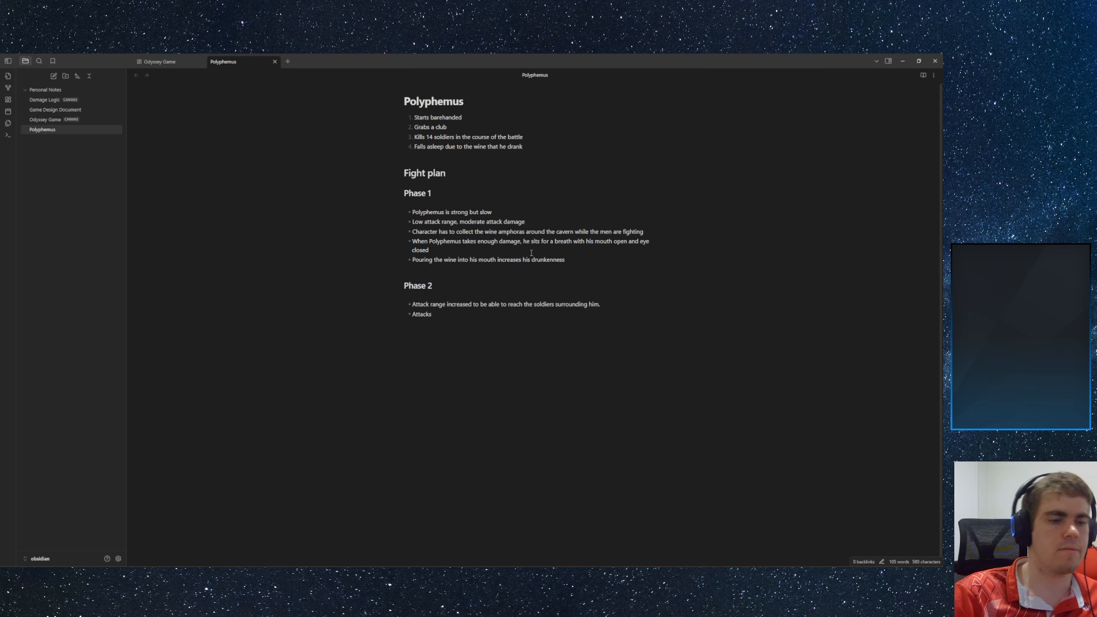
text( will start )
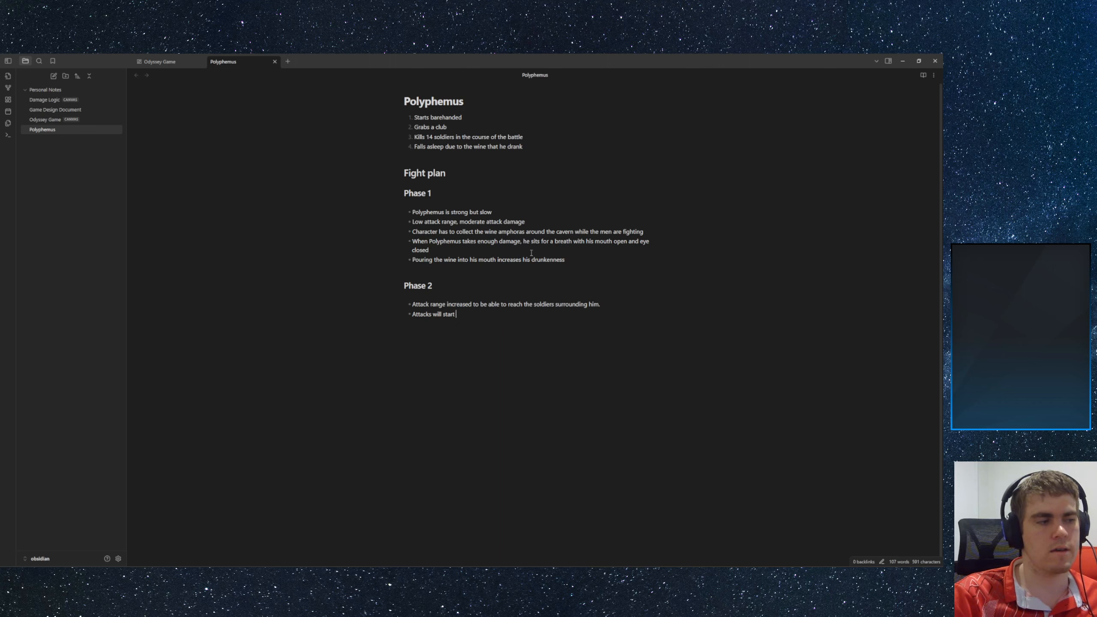
text(killing the en)
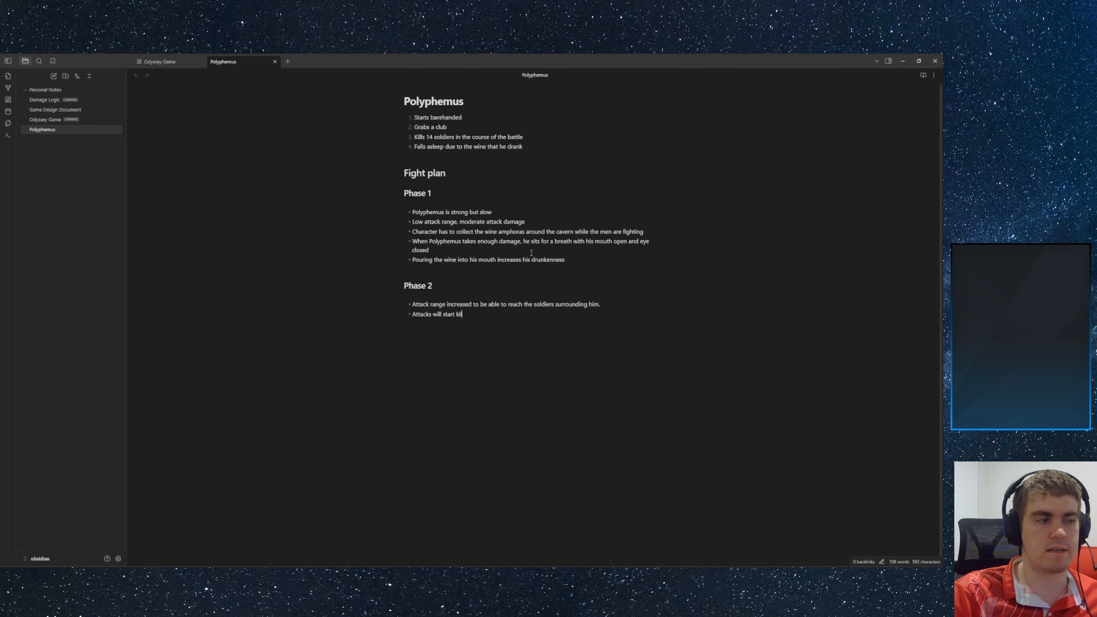
key(BackSpace)
key(BackSpace)
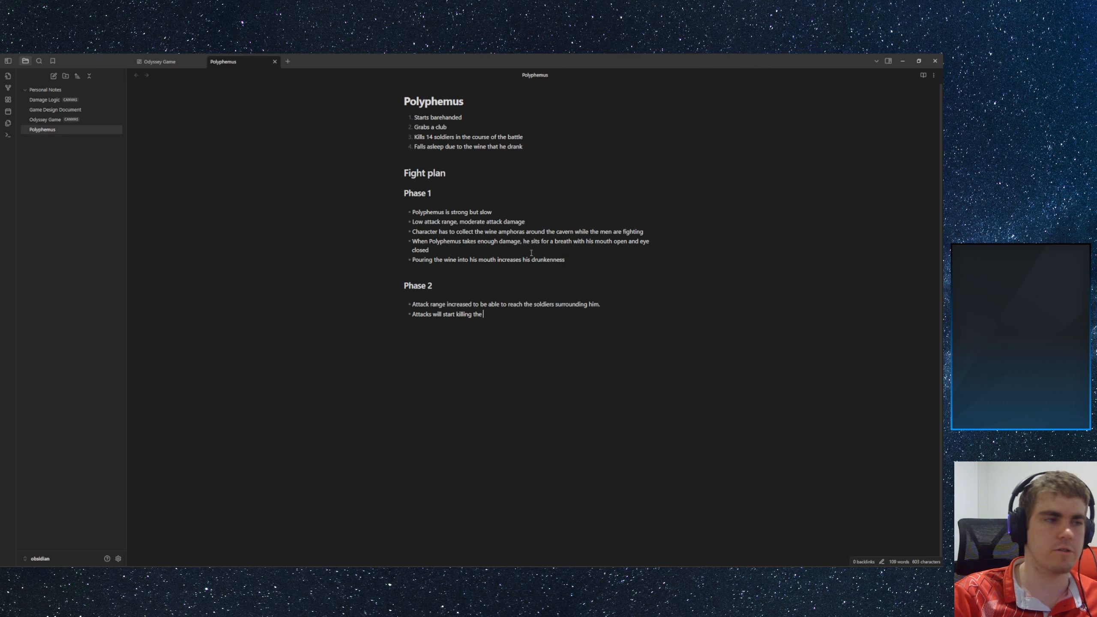
text(s)
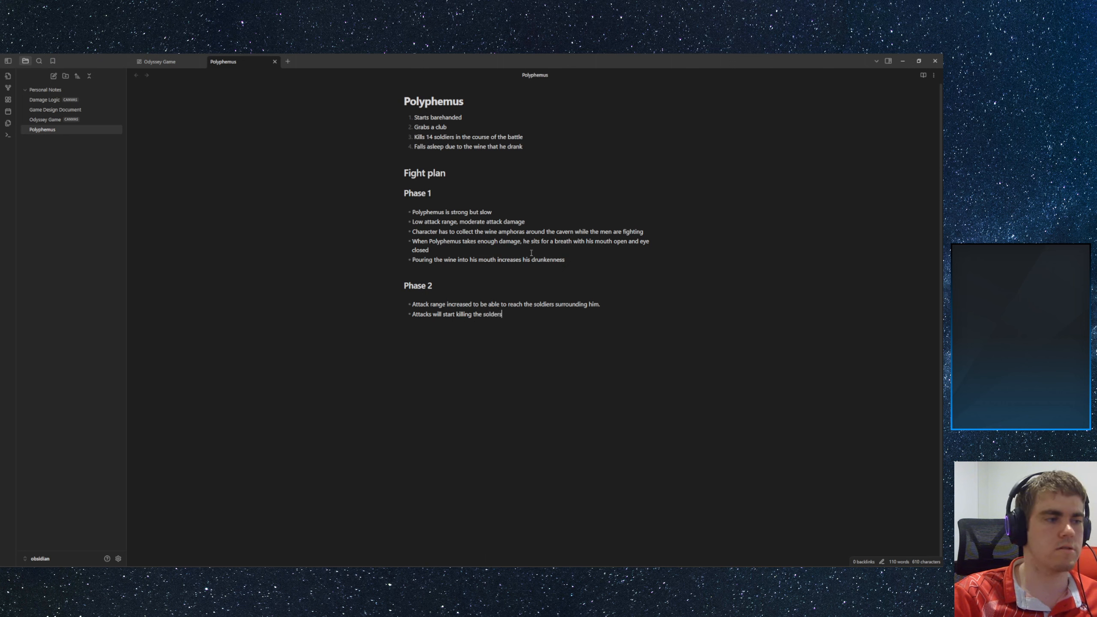
text(oldiesr)
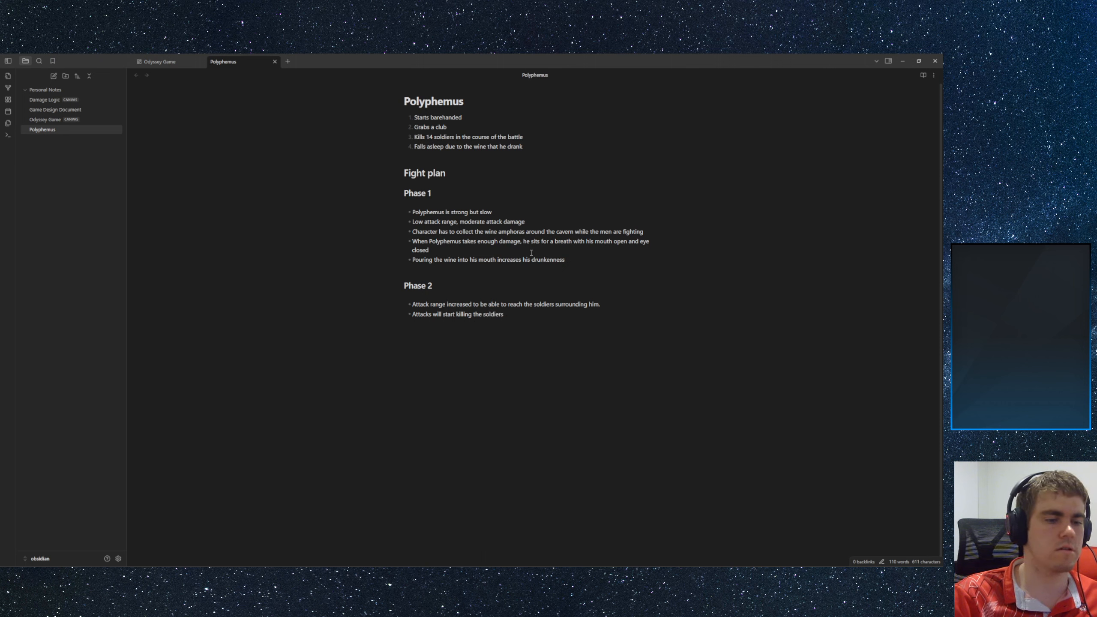
- Reword the second Phase 2 bullet to "Attacks will start damaging the soldiers heavily."
key(ctrl+BackSpace)
key(ctrl+BackSpace)
key(ctrl+BackSpace)
text(da)
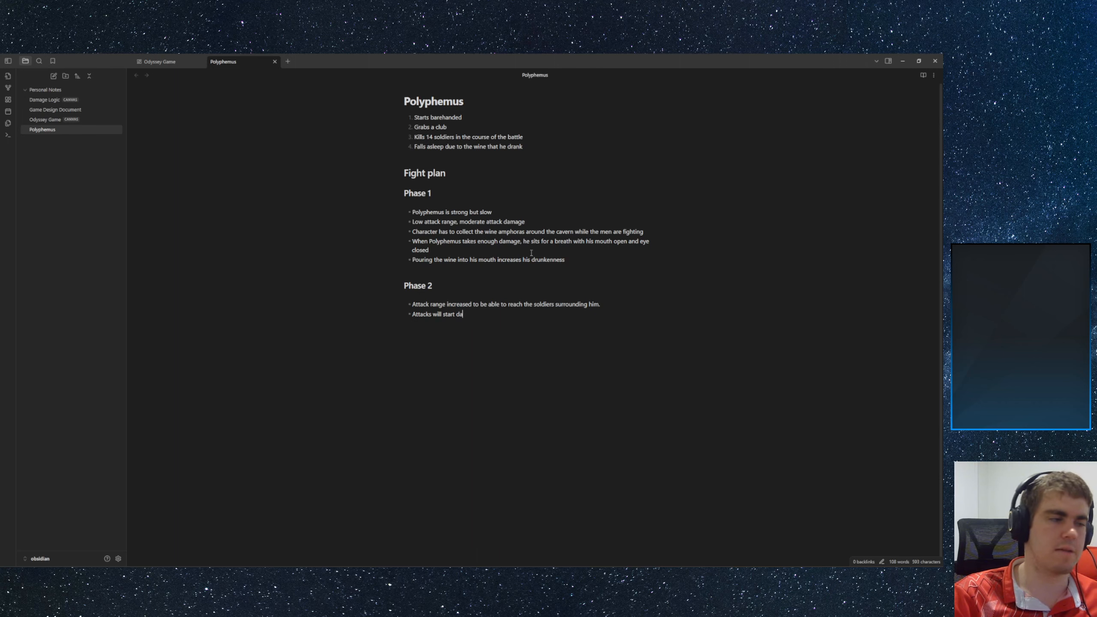
text(maging the sol)
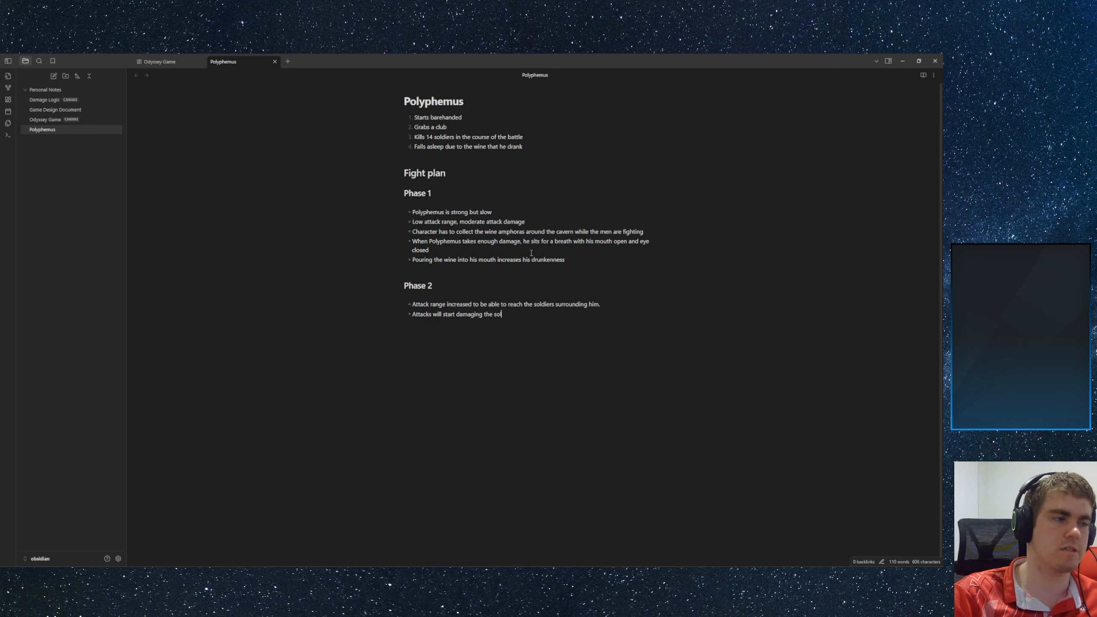
text(diers heavily)
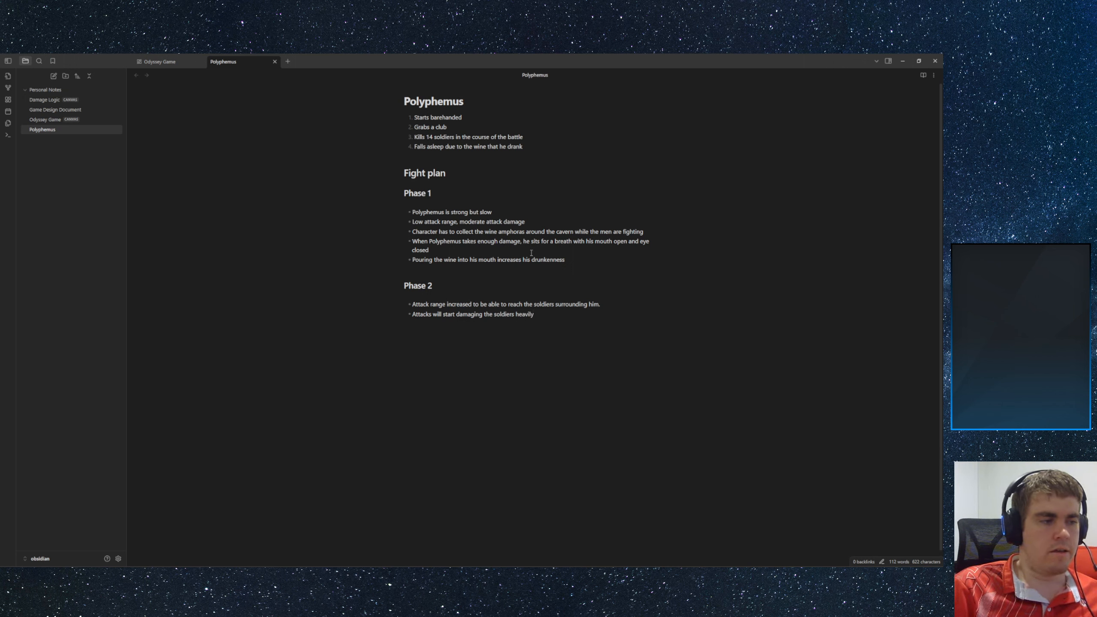
text(.)
- Add a third Phase 2 bullet "Aim is to weaken him enough that he succumbs to the wine."
key(Return)
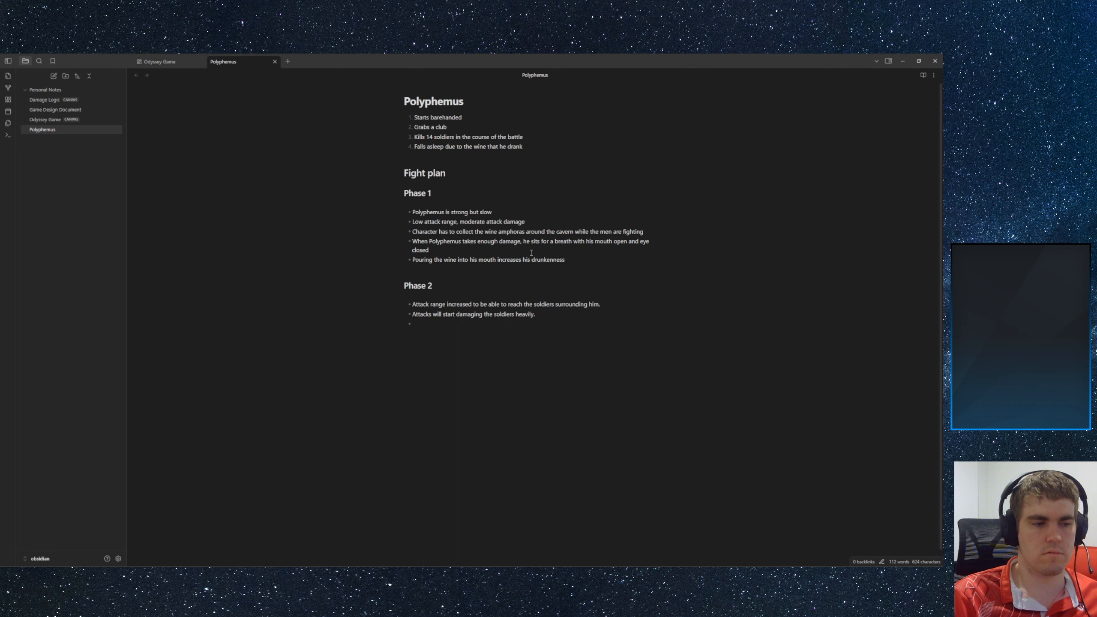
text(Aim is to)
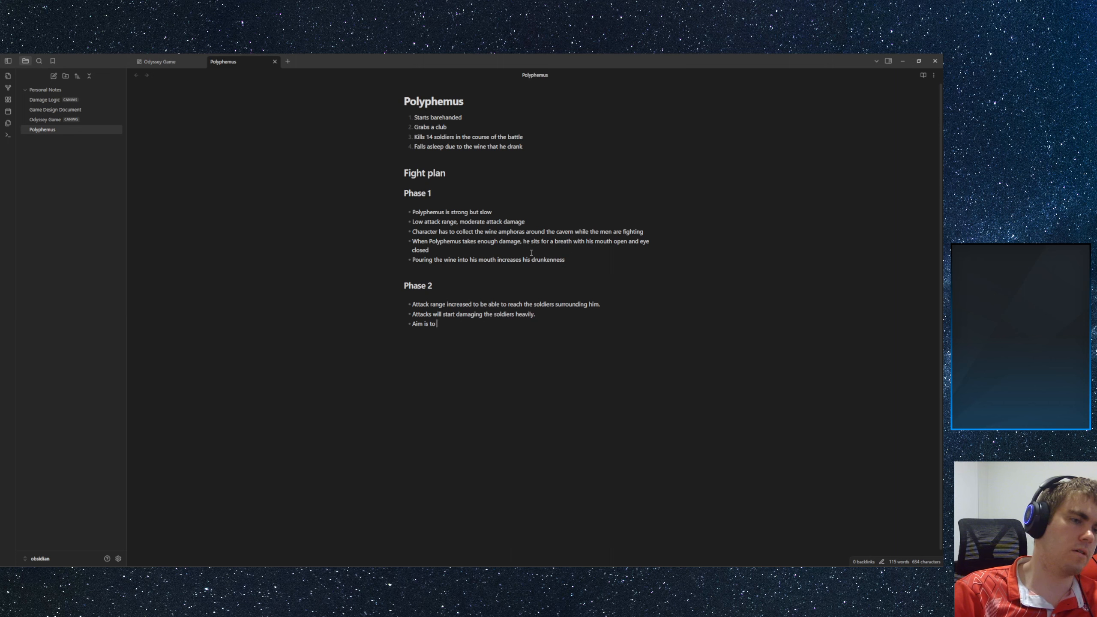
text(blin)
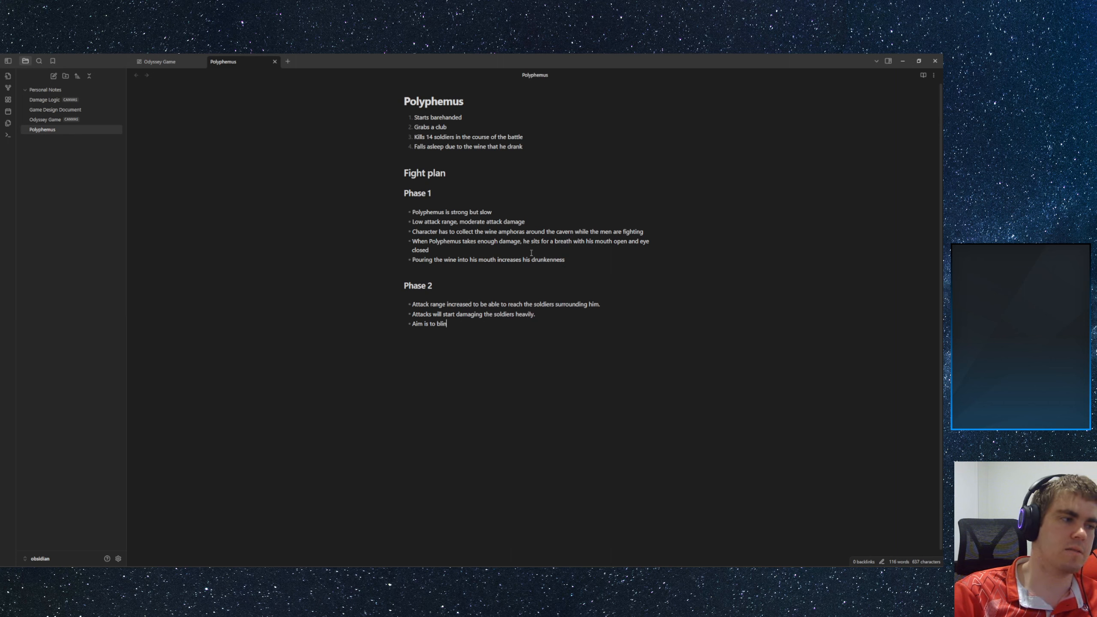
text(d)
key(ctrl+BackSpace)
key(ctrl+BackSpace)
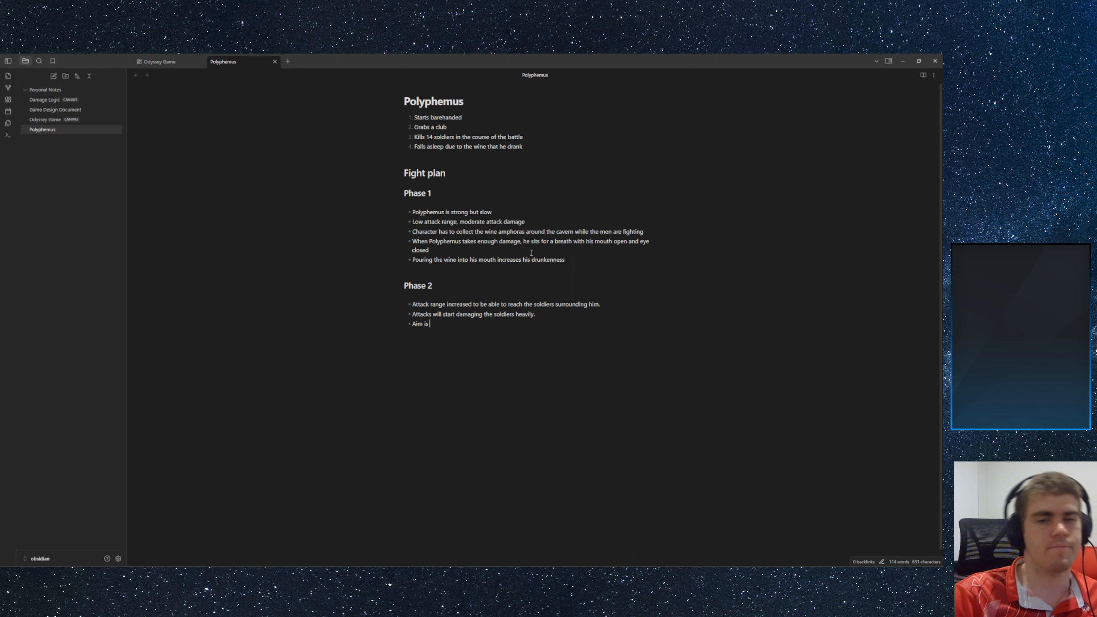
text(to weaken )
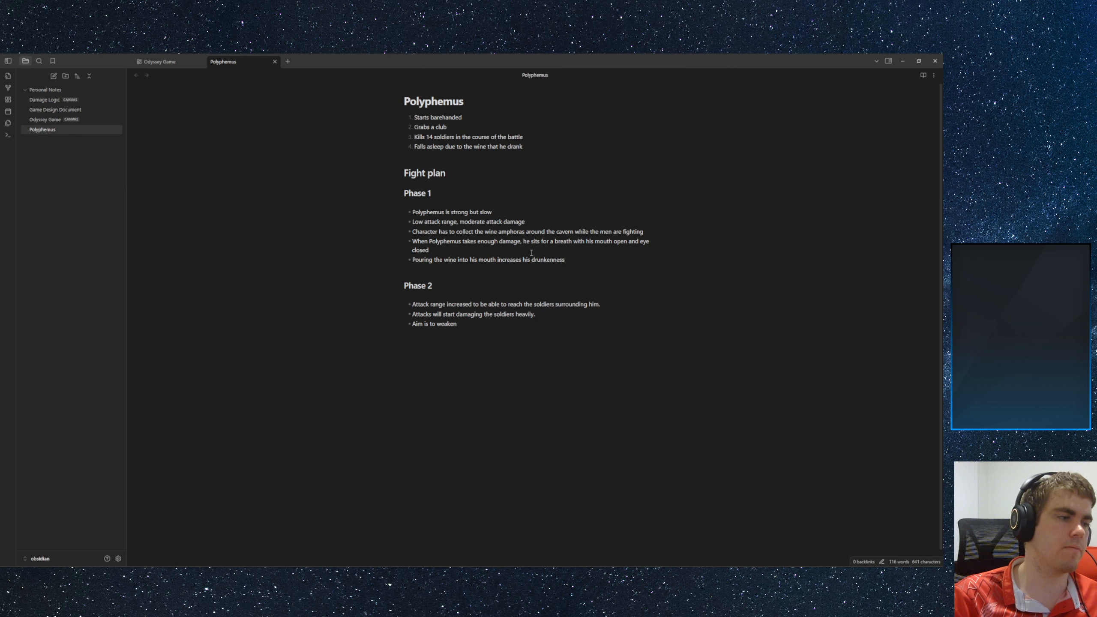
text(him enough )
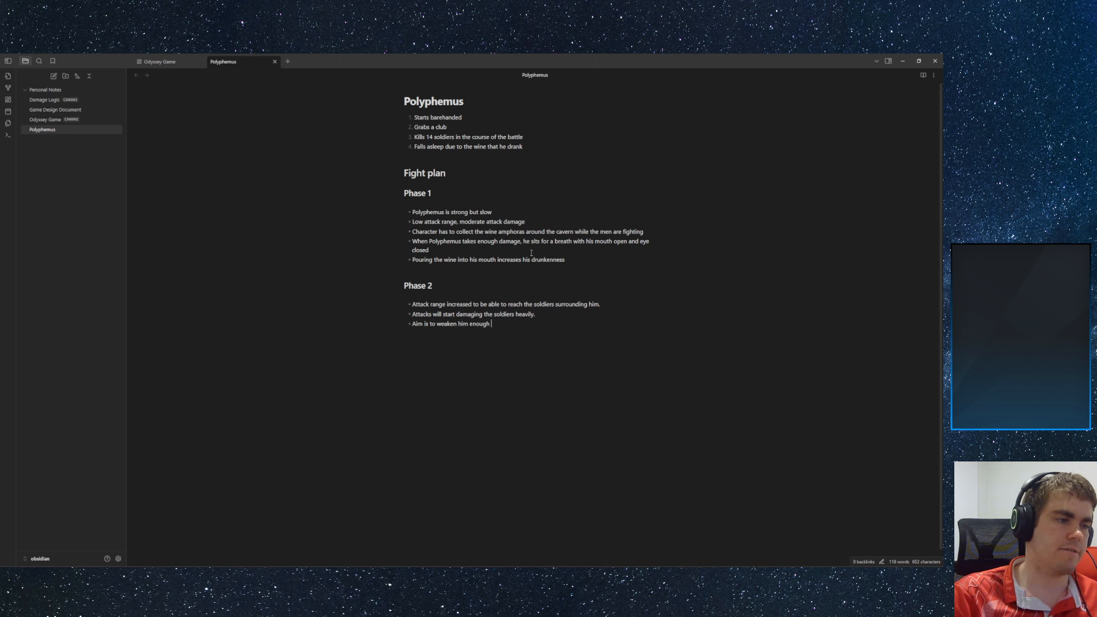
text(that he succ)
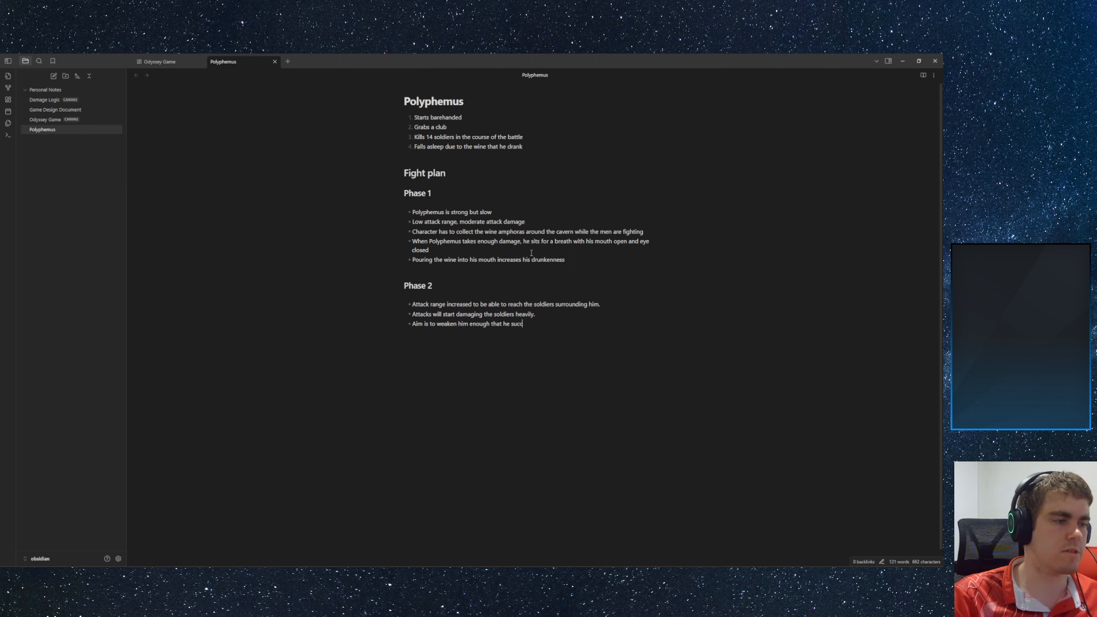
text(umbs to the )
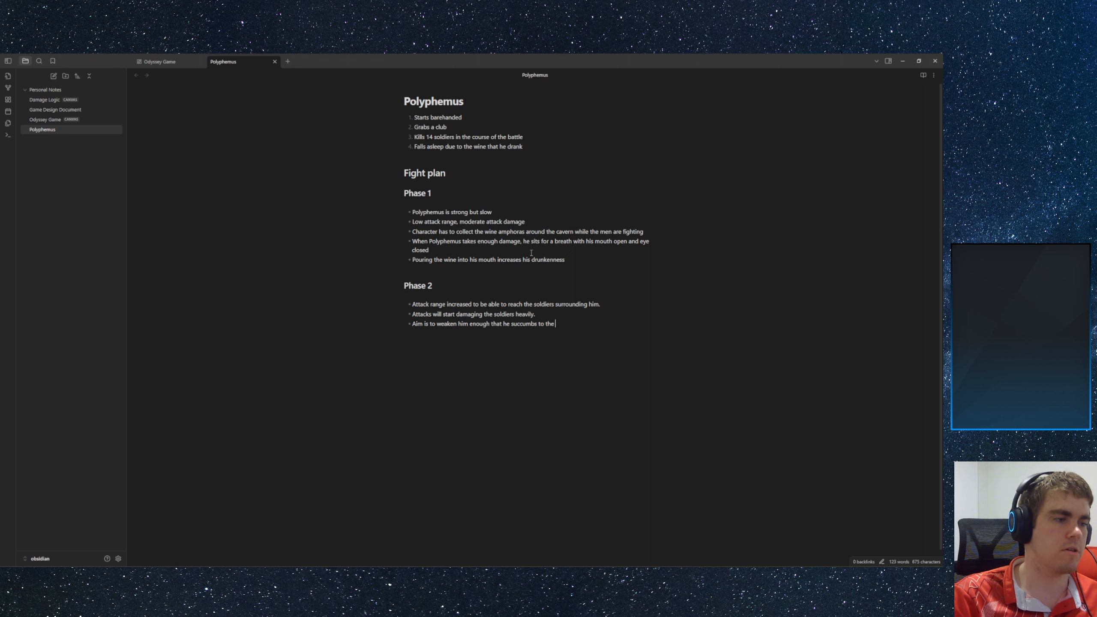
text(wine.)
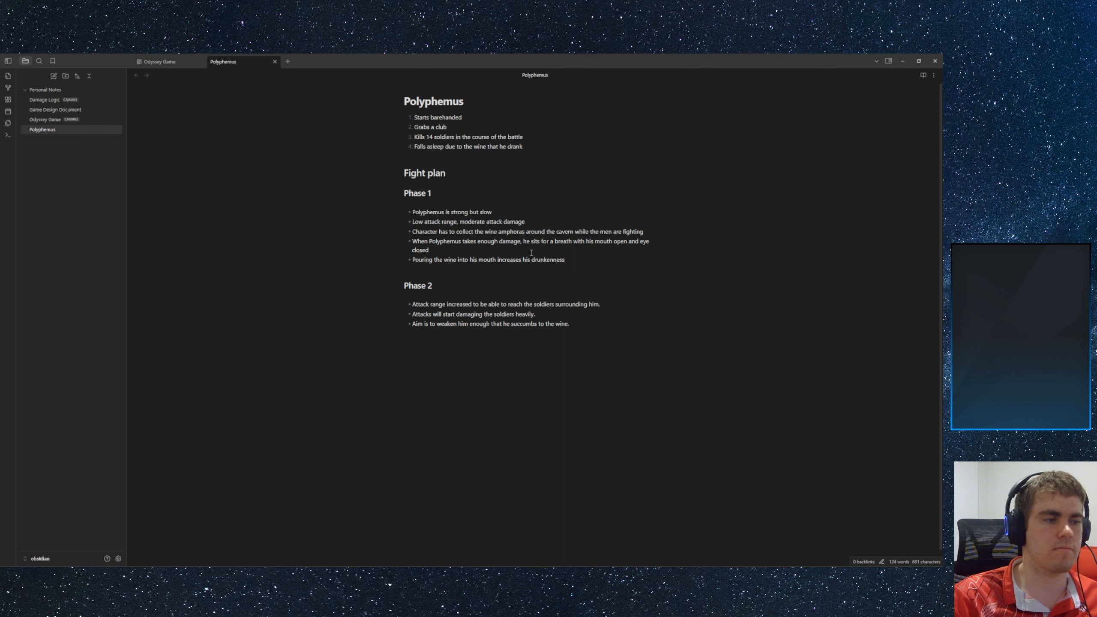
- Replace "wine." at the end of the third Phase 2 bullet with "sleep draught."
key(BackSpace)
key(BackSpace)
key(BackSpace)
key(BackSpace)
key(BackSpace)
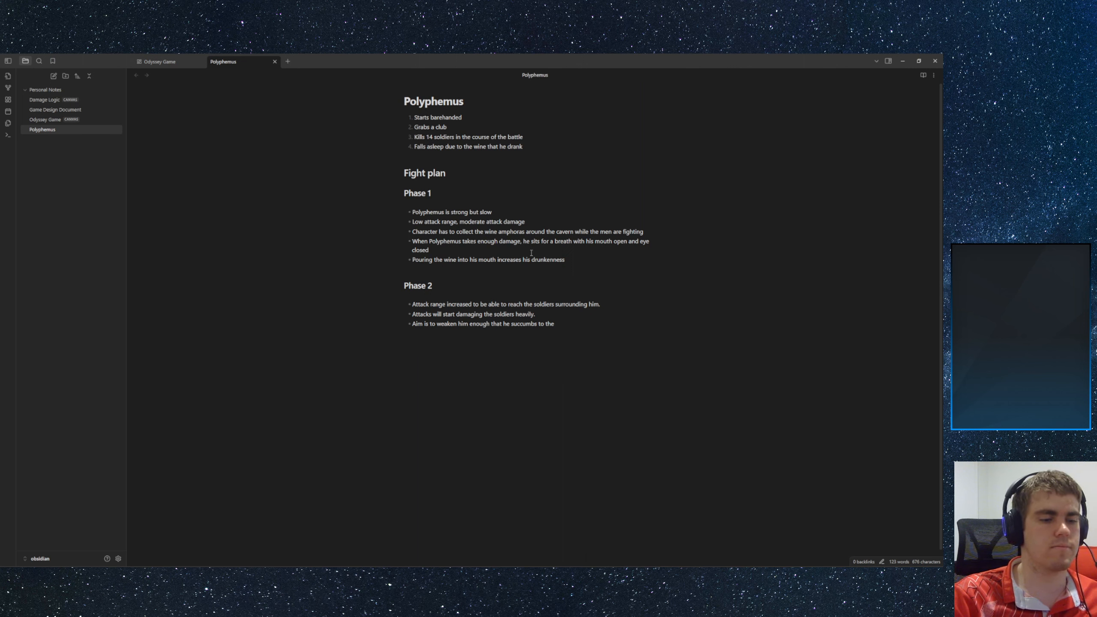
text(sl)
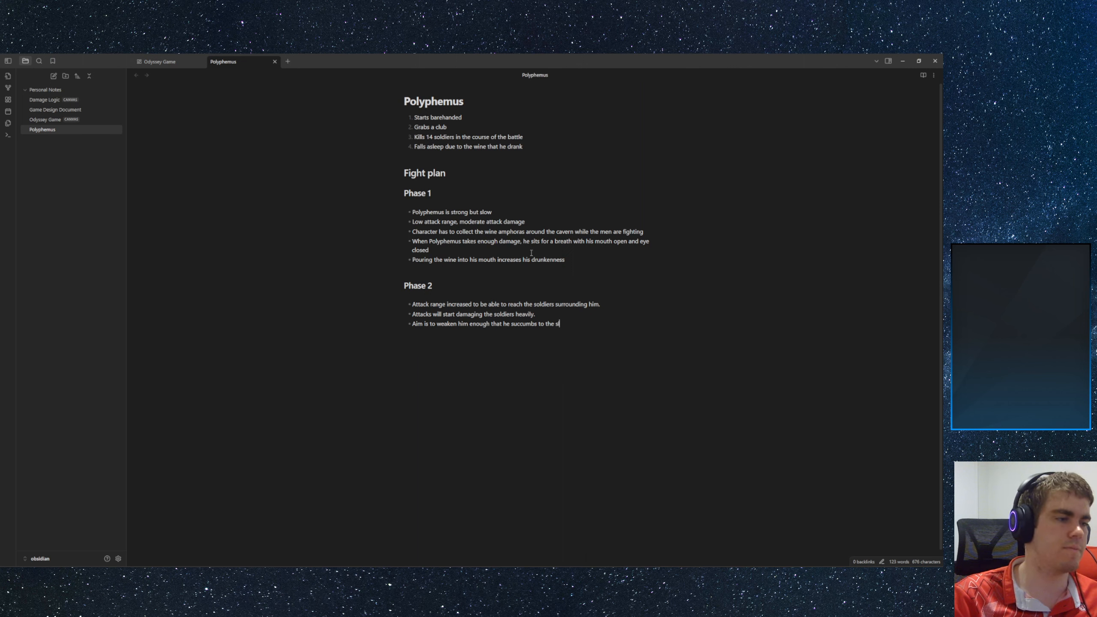
text(eep dr)
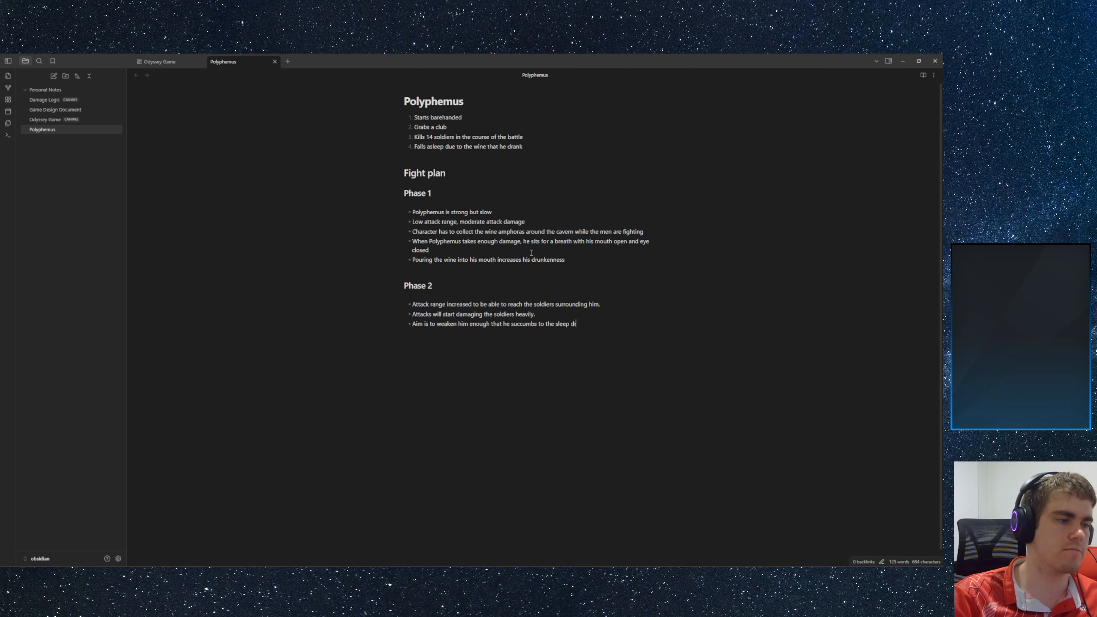
text(aught.)
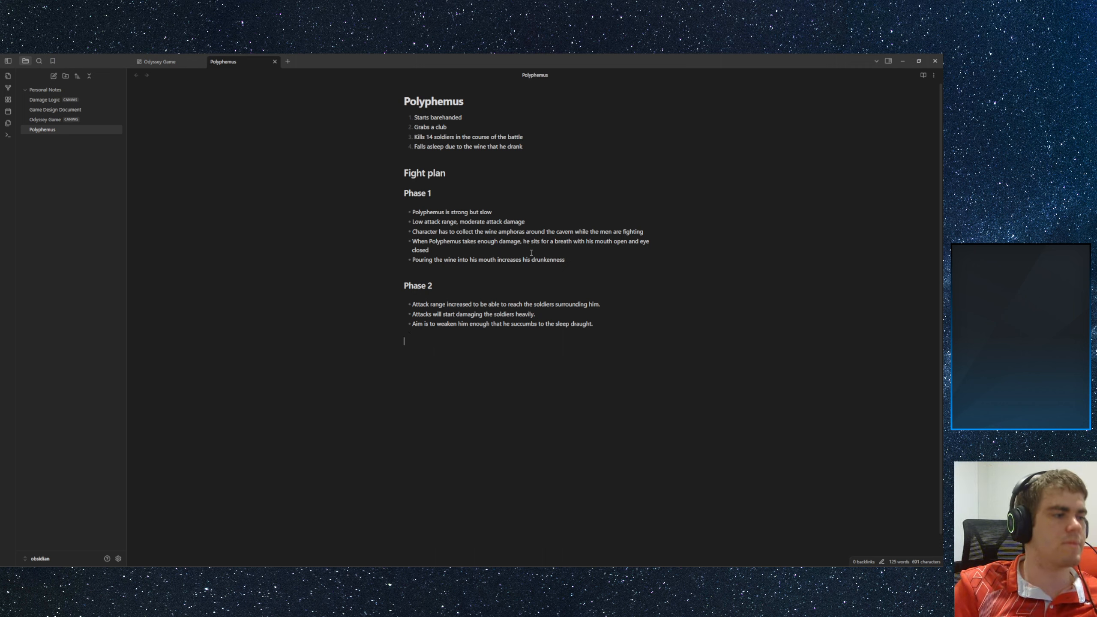
- Add a third-level heading "Phase 3" below the Phase 2 bullets and start an empty bullet list under it
text(###)
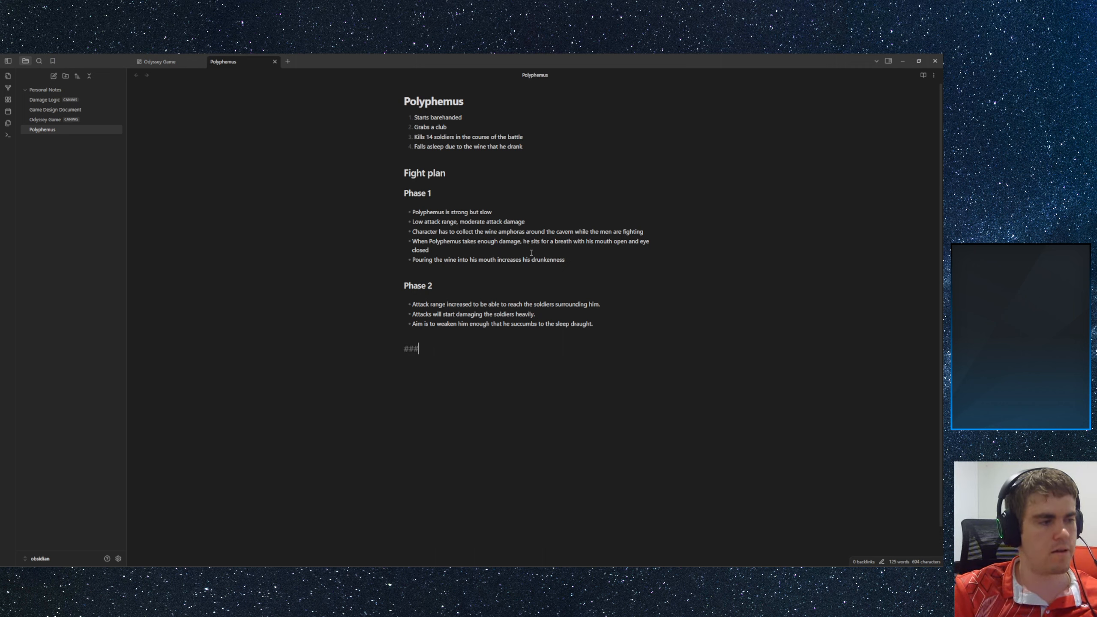
text( Phase 3)
key(Return)
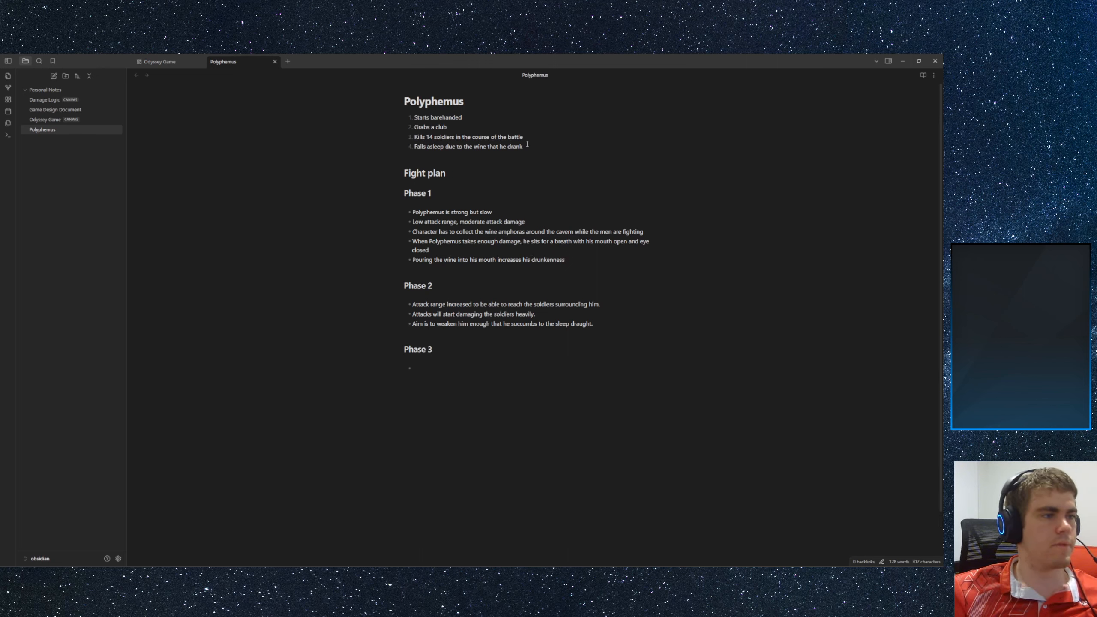
- Add a fifth item "Eye is stabbed while asleep" to the numbered story list under the Polyphemus title
click(546, 148)
key(Return)
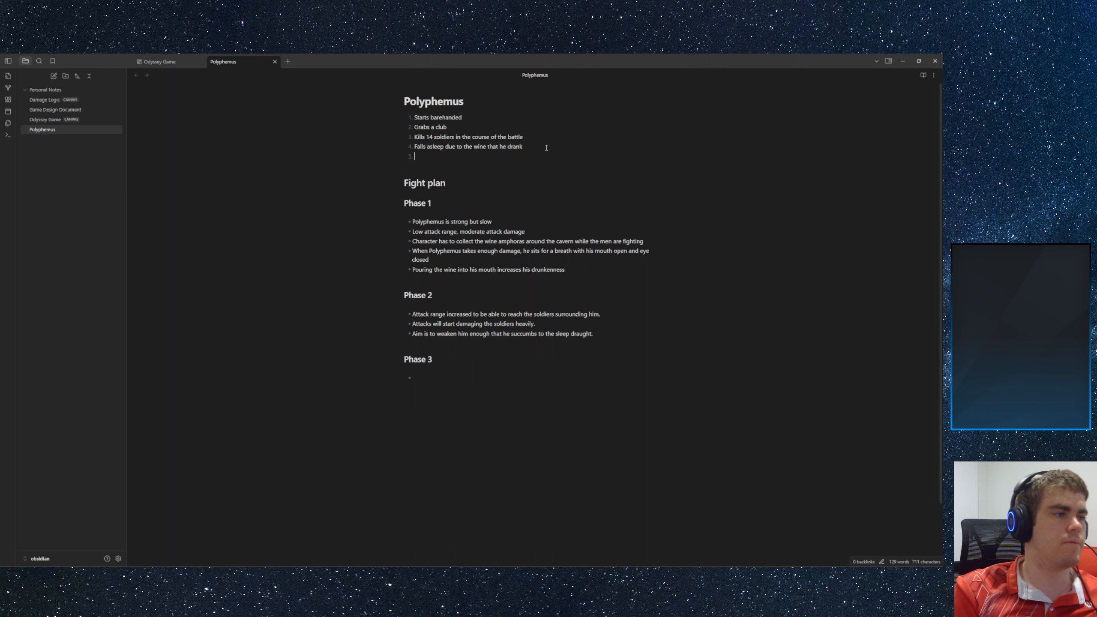
text(Eye is ta)
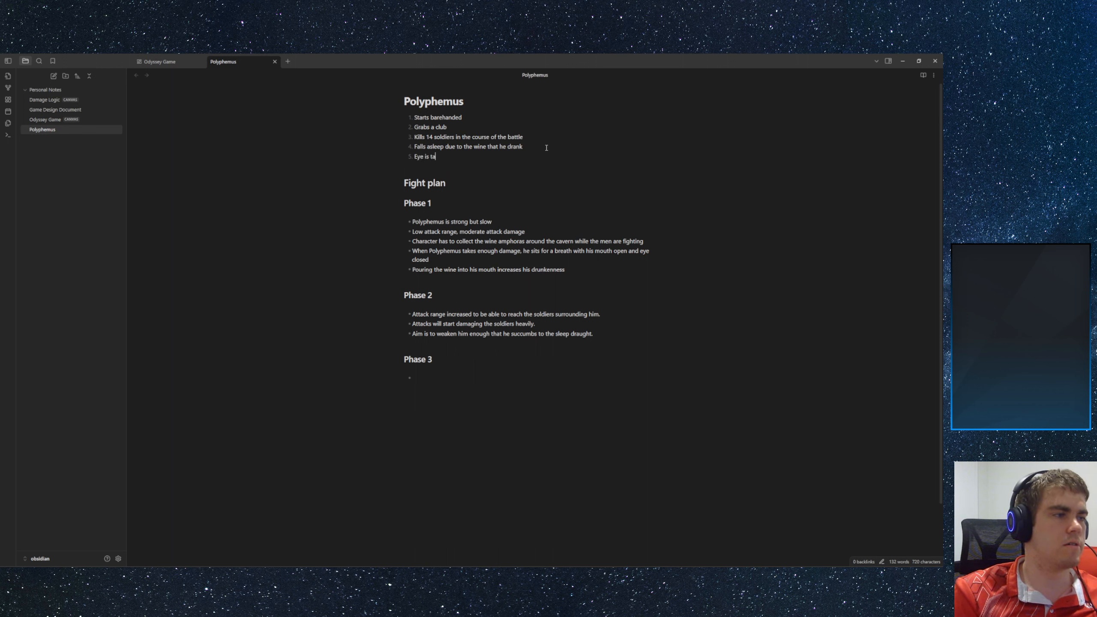
key(BackSpace)
text(stabbed while asleep)
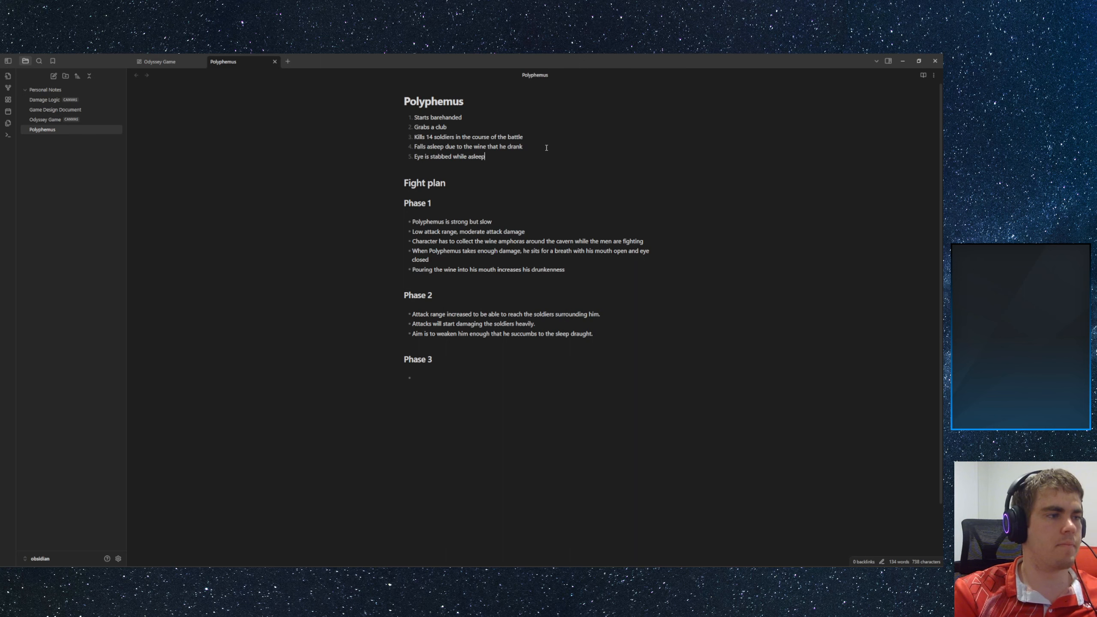
- Add a sixth story item "Hiding from the other cyclopes while he's talking with them" and start a seventh item
key(Return)
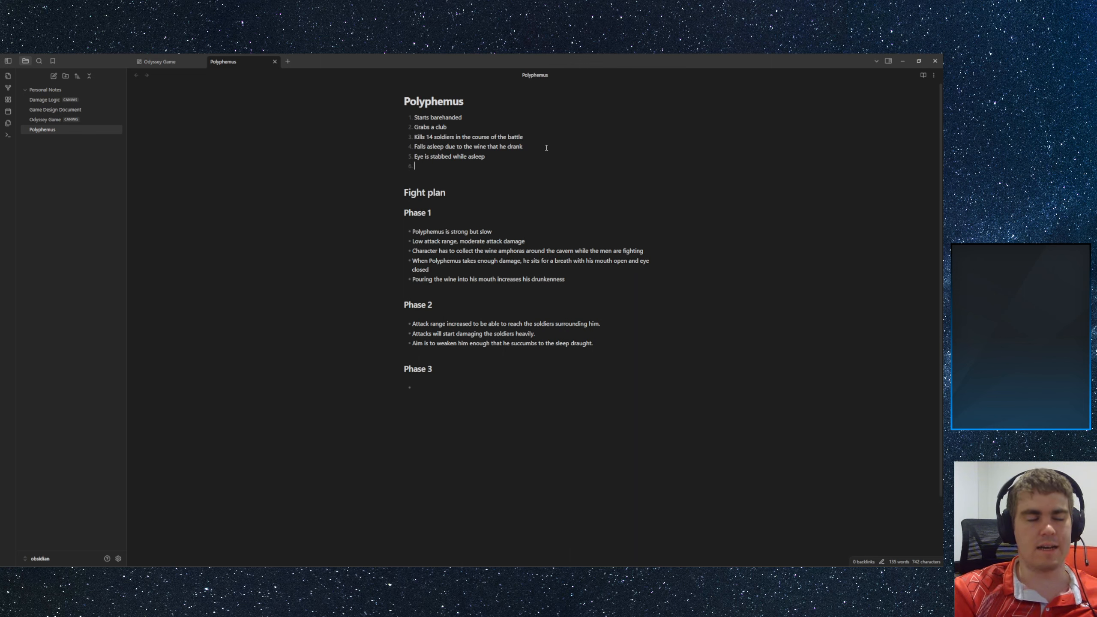
text(Hidin)
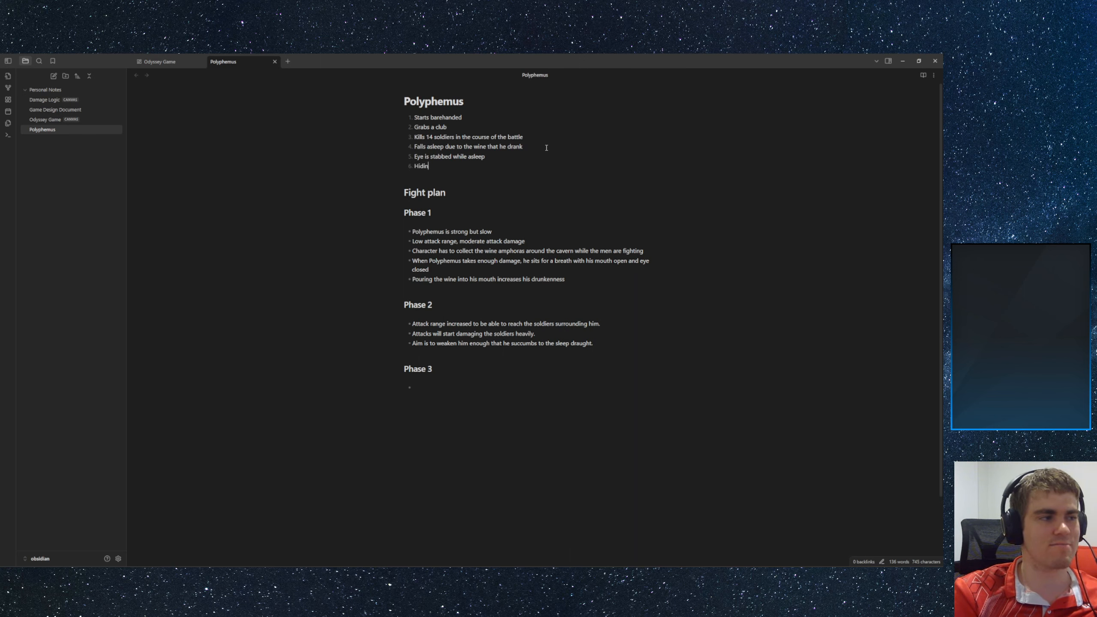
text(g from the other )
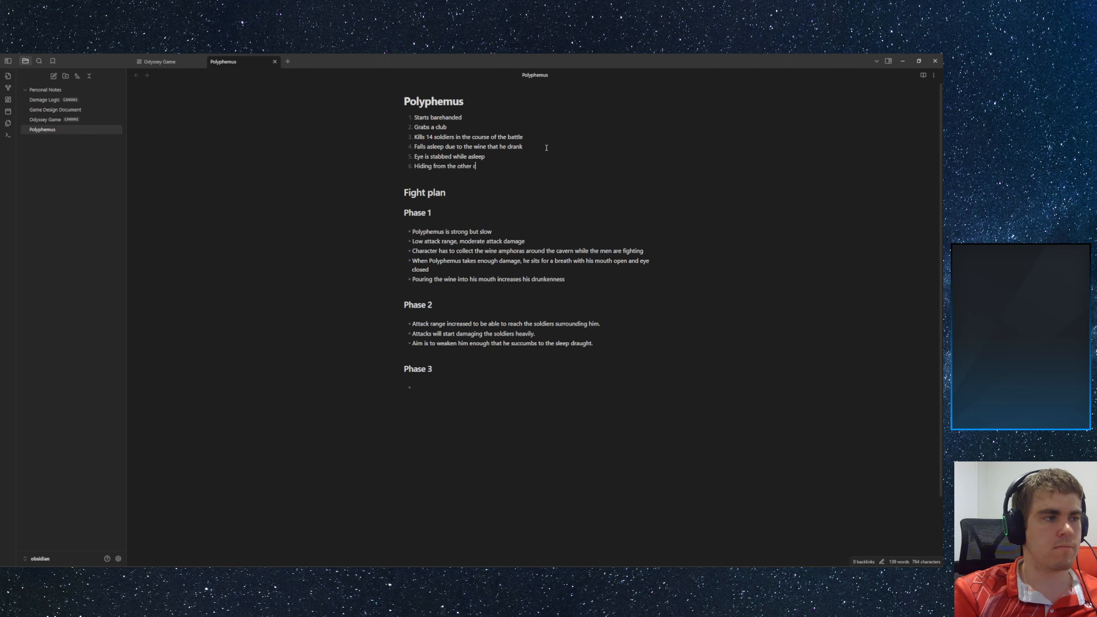
text(cyclope)
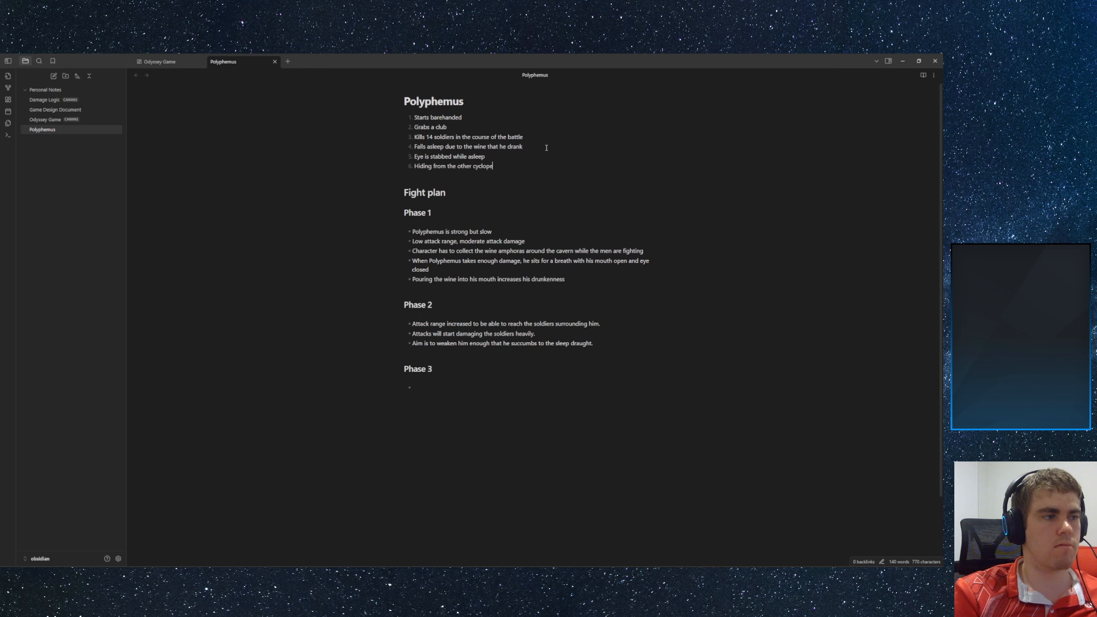
text(s whil)
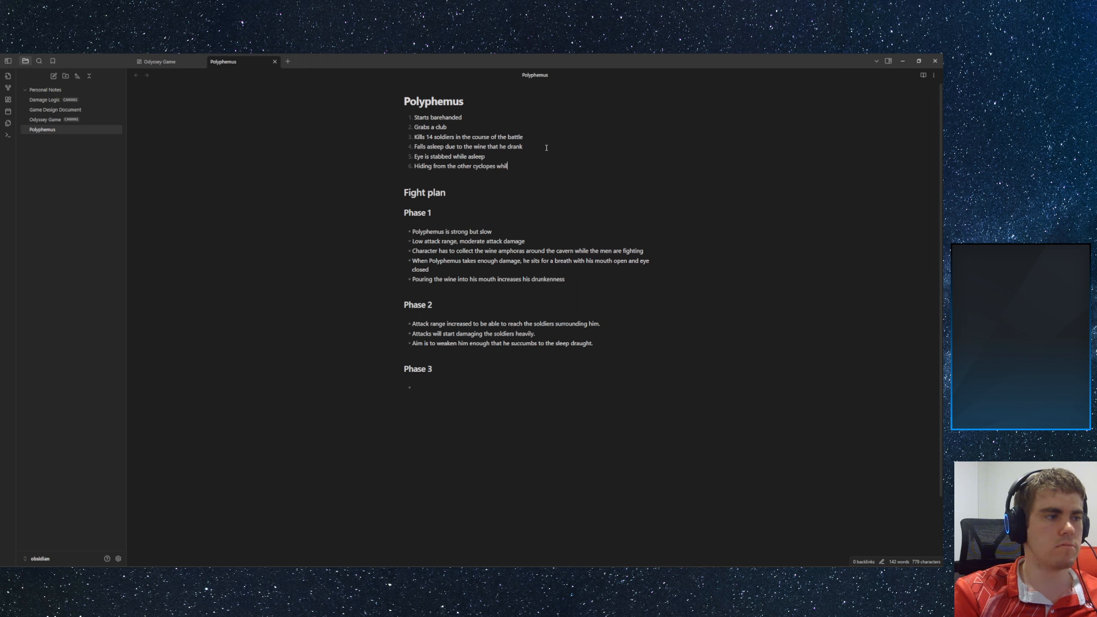
text(e he's talk)
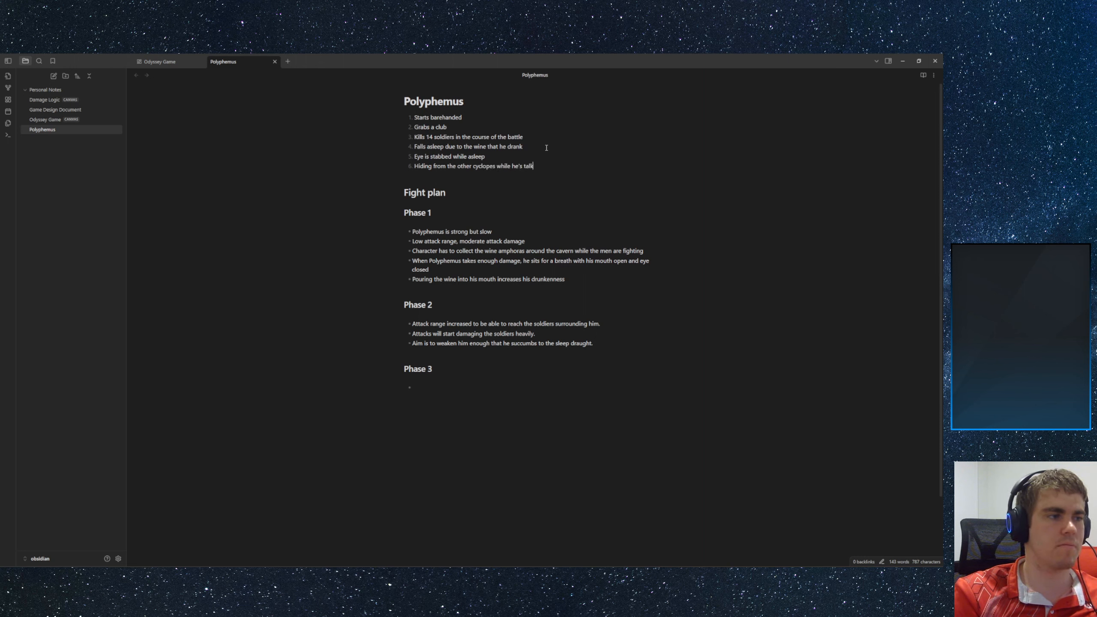
text(ing with them.)
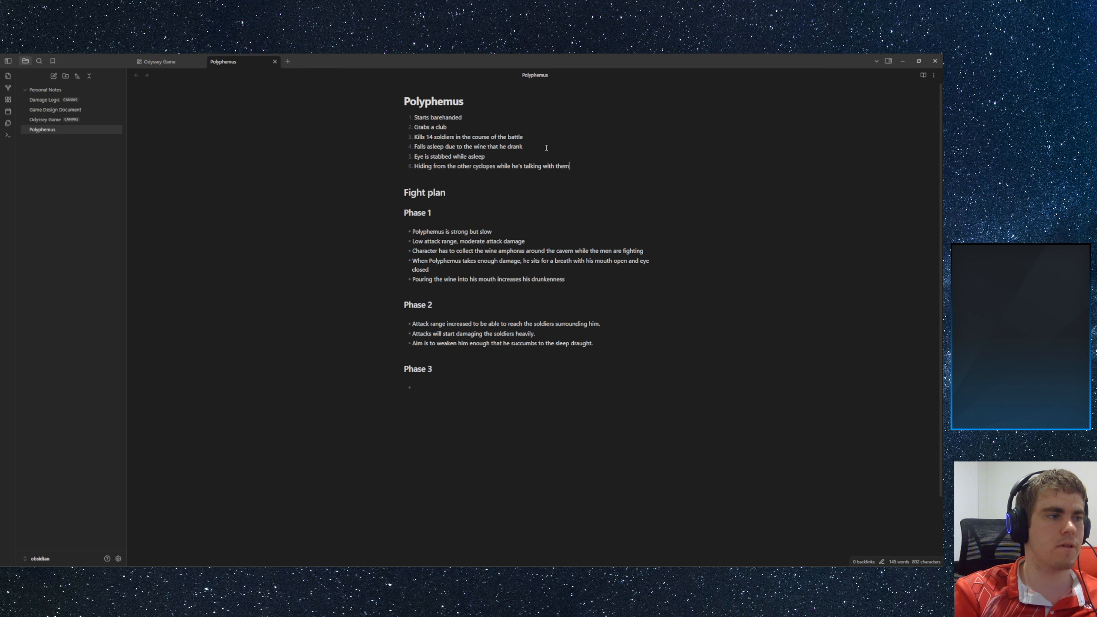
key(Return)
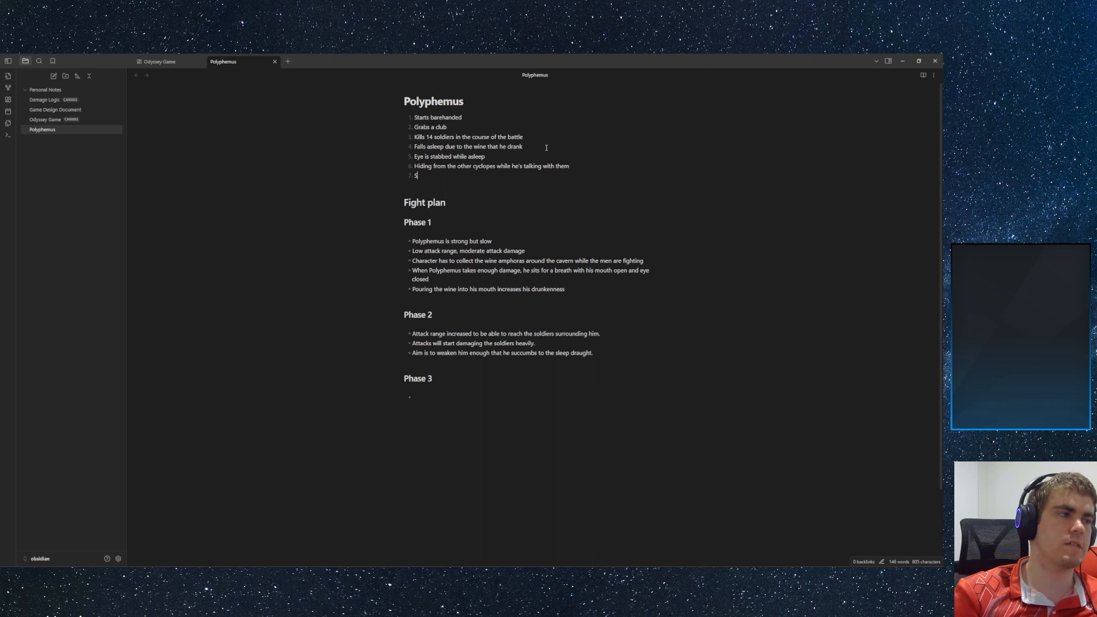
- Complete the seventh story item as "Stealing the sheep from him" and add the first Phase 3 bullet "Polyphemus is blind but sent into a mad rage."
text(tealing the sh)
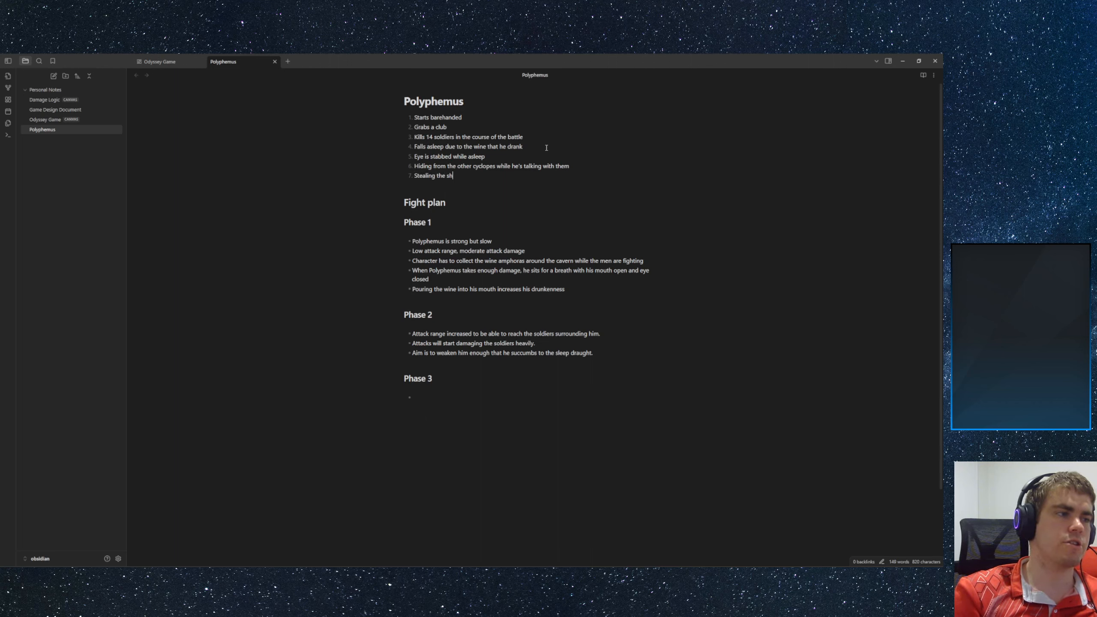
text(eep from him)
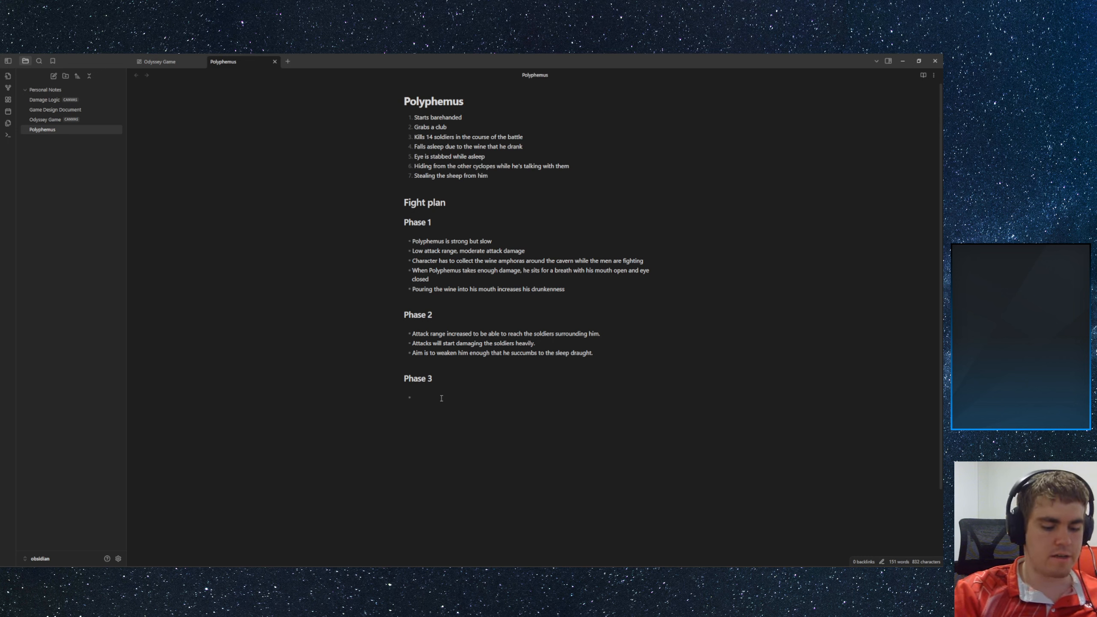
text(.olyphem)
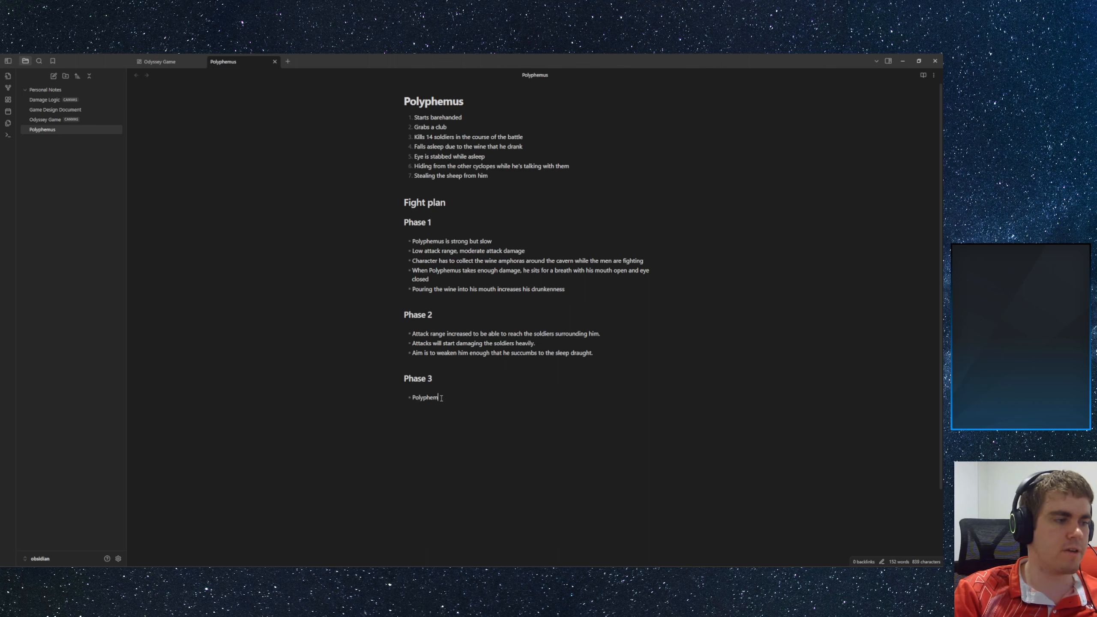
text(us is bli)
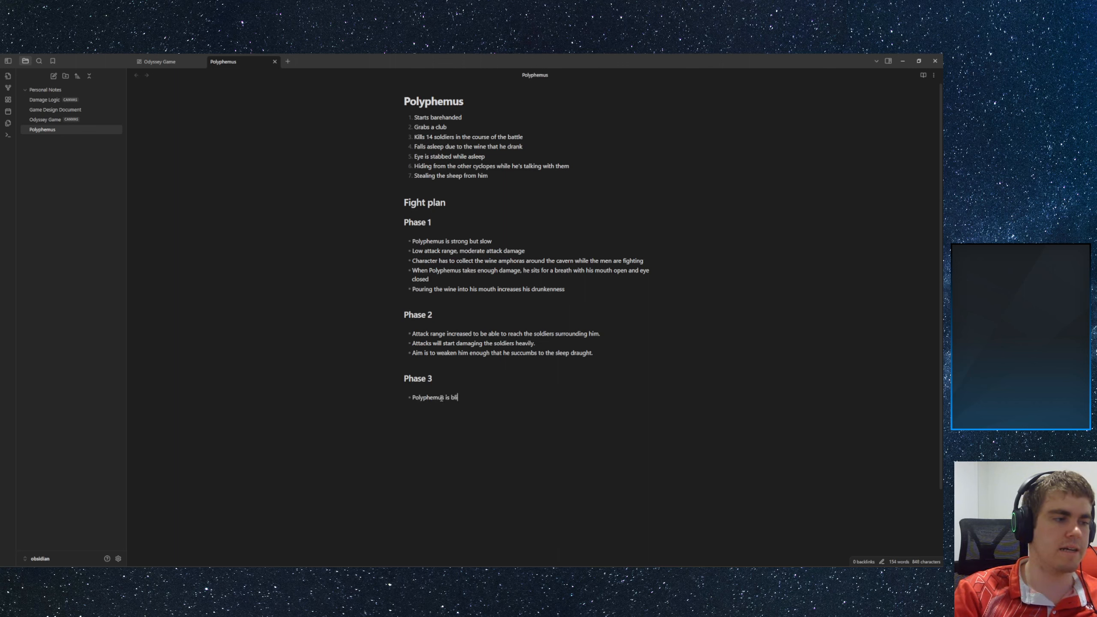
text(nd but sent )
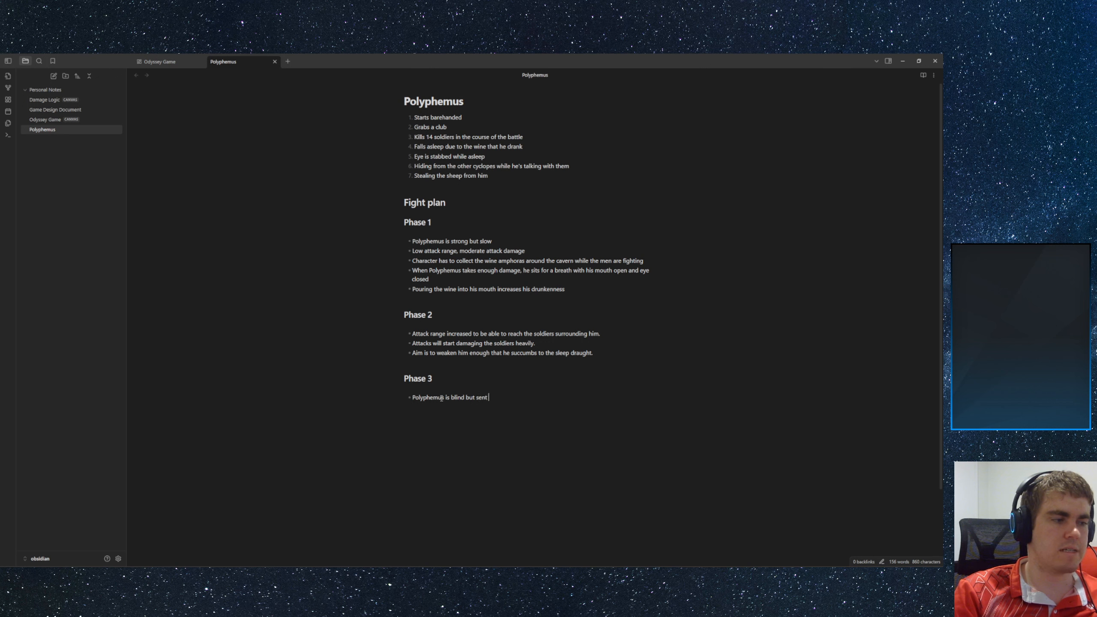
text(into a mad rage)
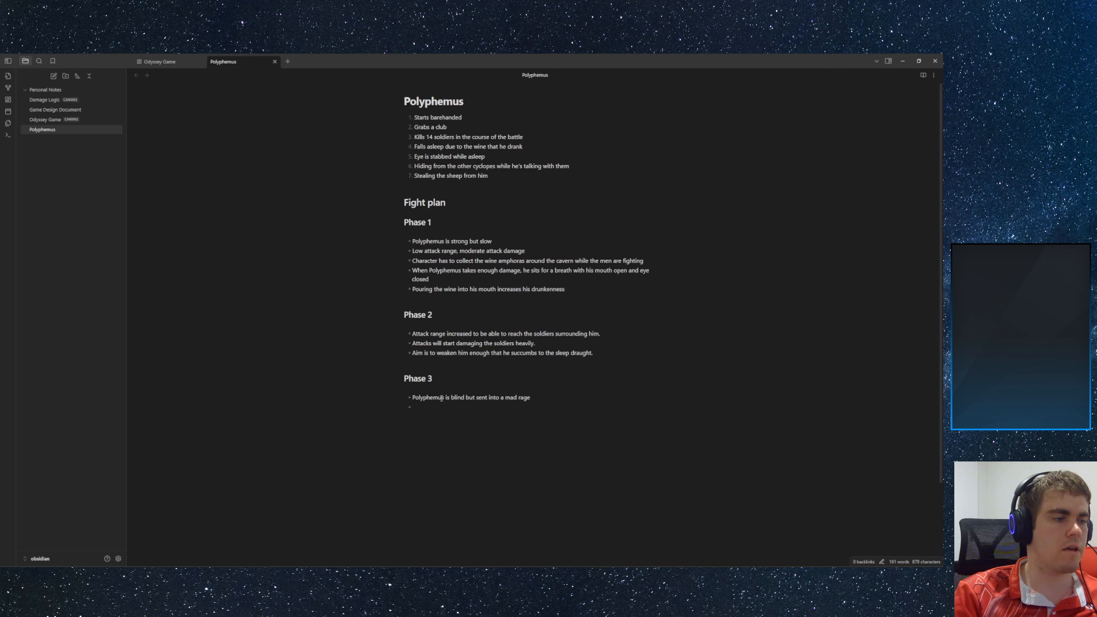
- Add a second Phase 3 bullet reading "Gains a charge attack that is not aimed, but is deadly."
text(Ga)
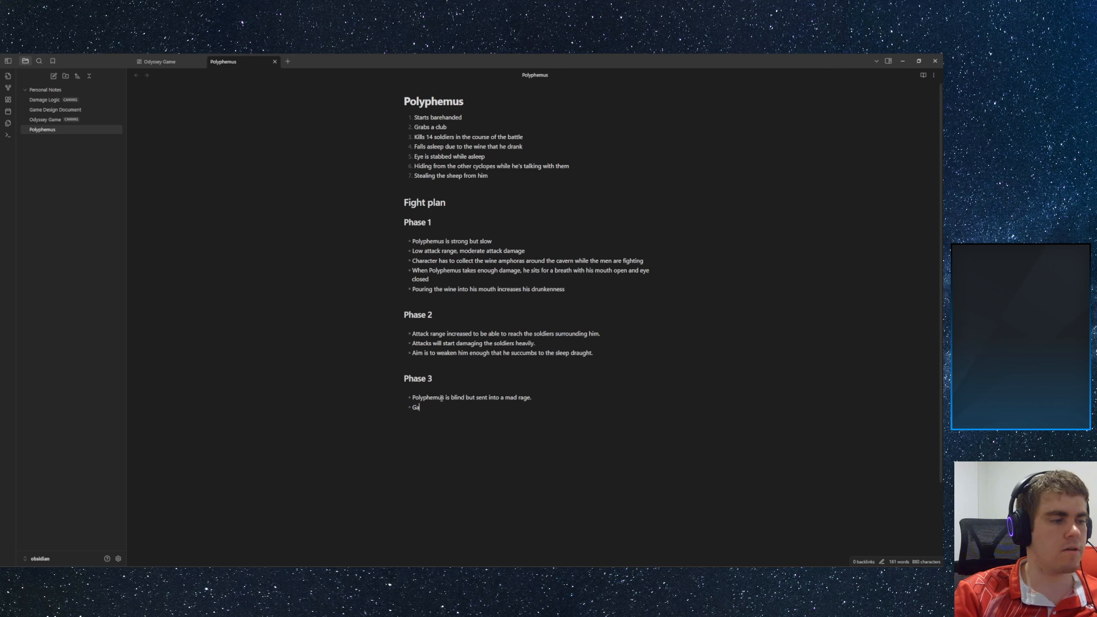
text(ins a charge )
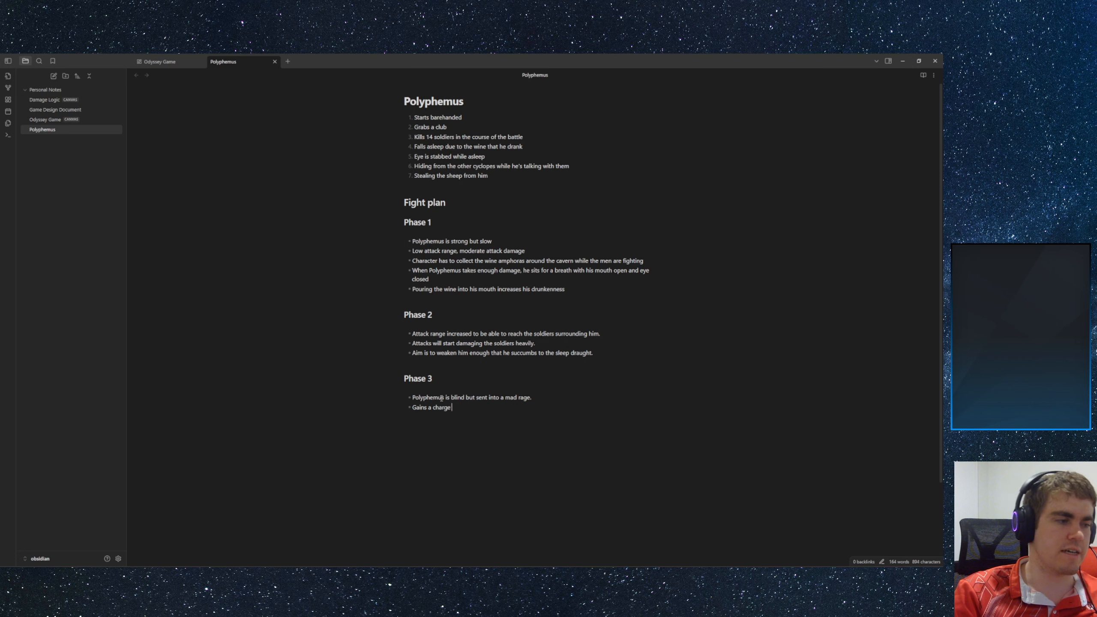
text(attack that )
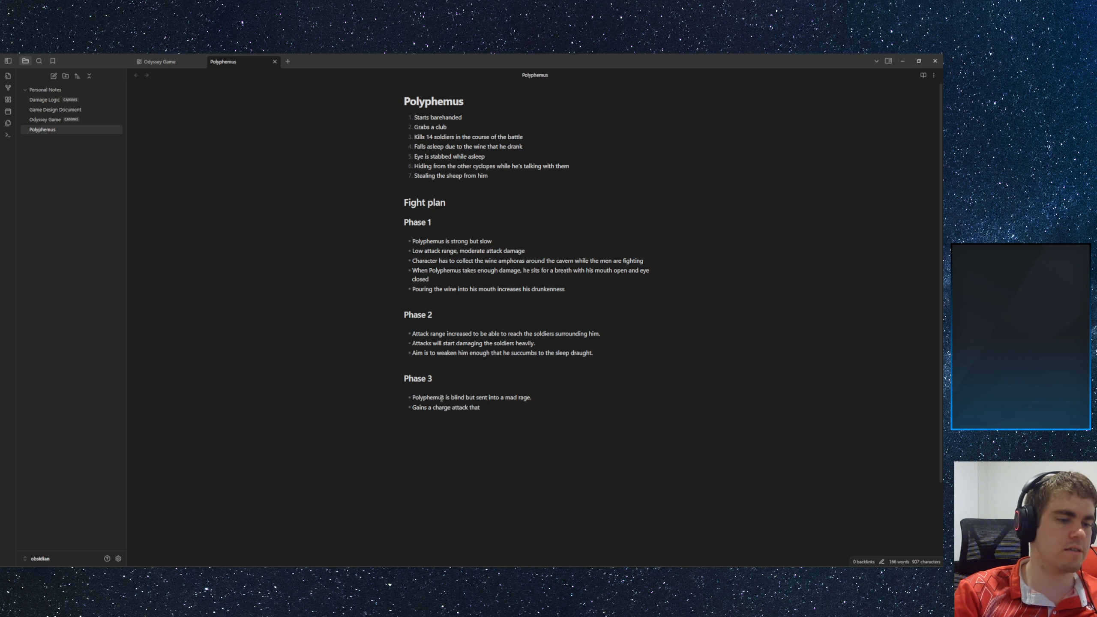
text(has no d)
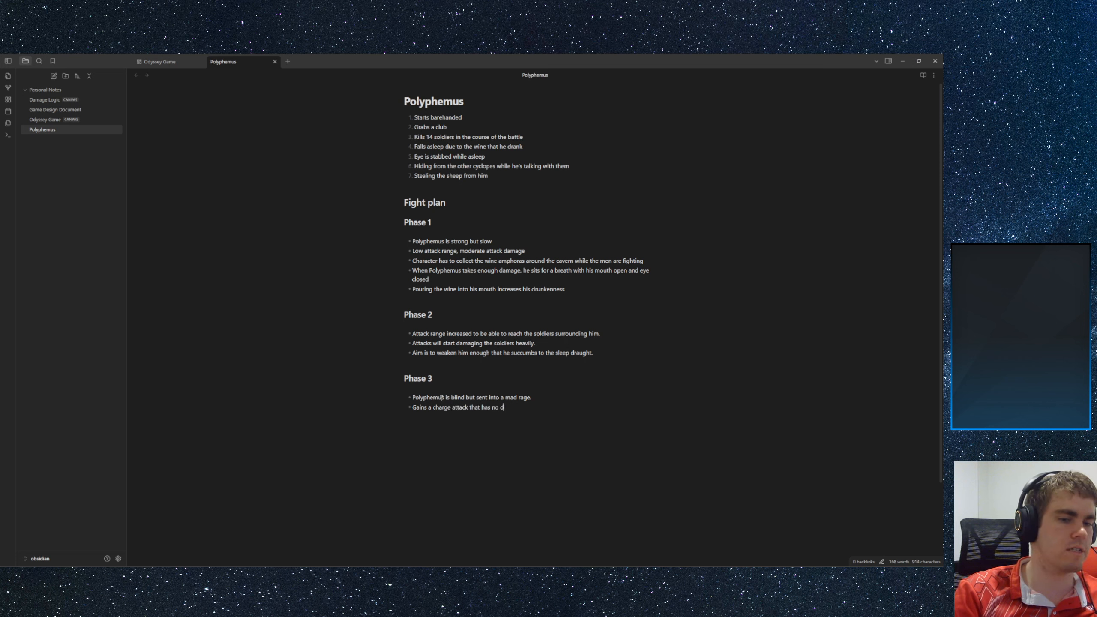
text(efined direction)
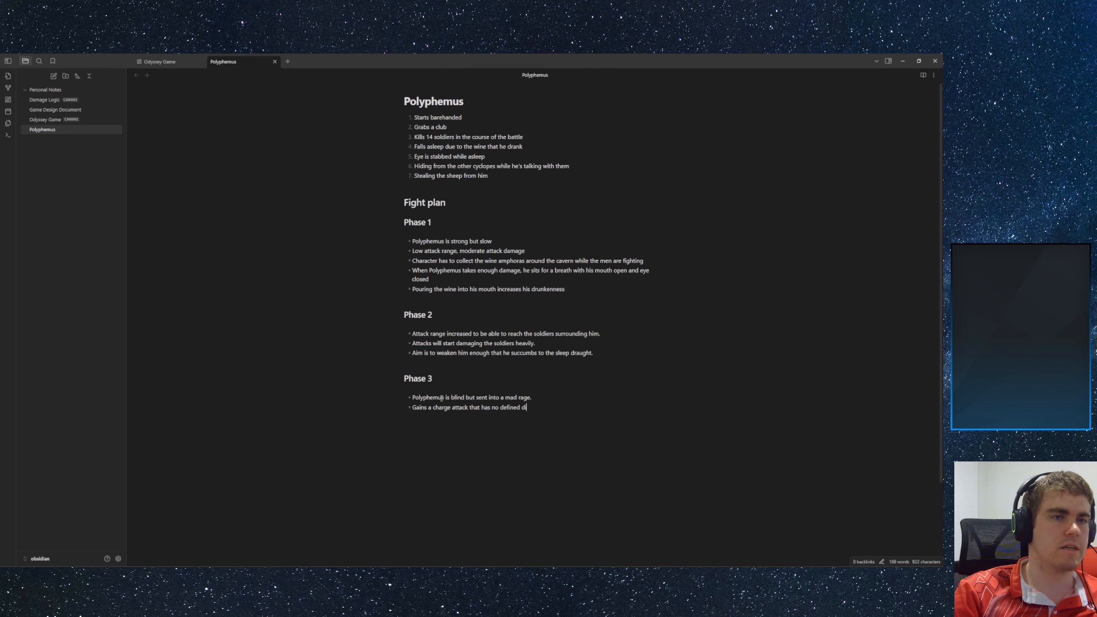
key(ctrl+BackSpace)
key(ctrl+BackSpace)
key(ctrl+BackSpace)
key(ctrl+BackSpace)
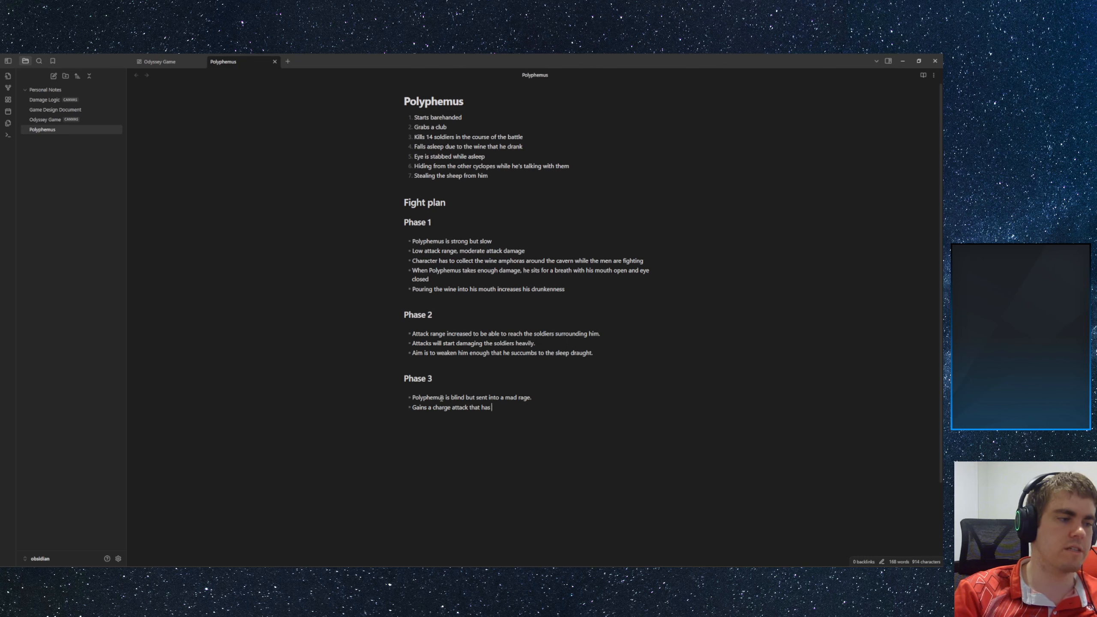
text(is not )
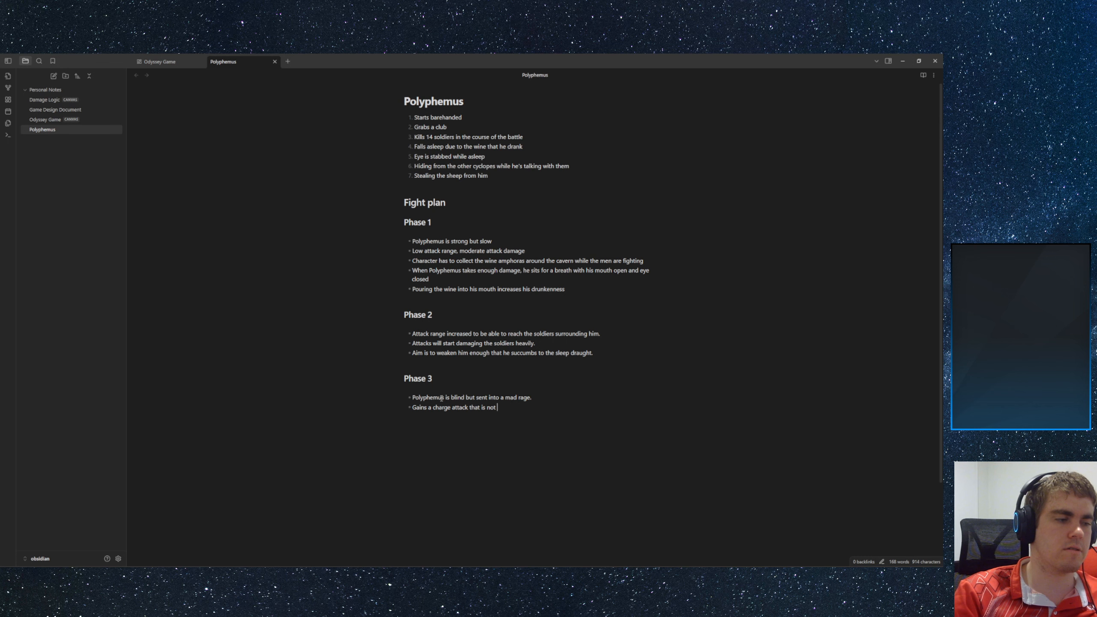
text(aimed, but)
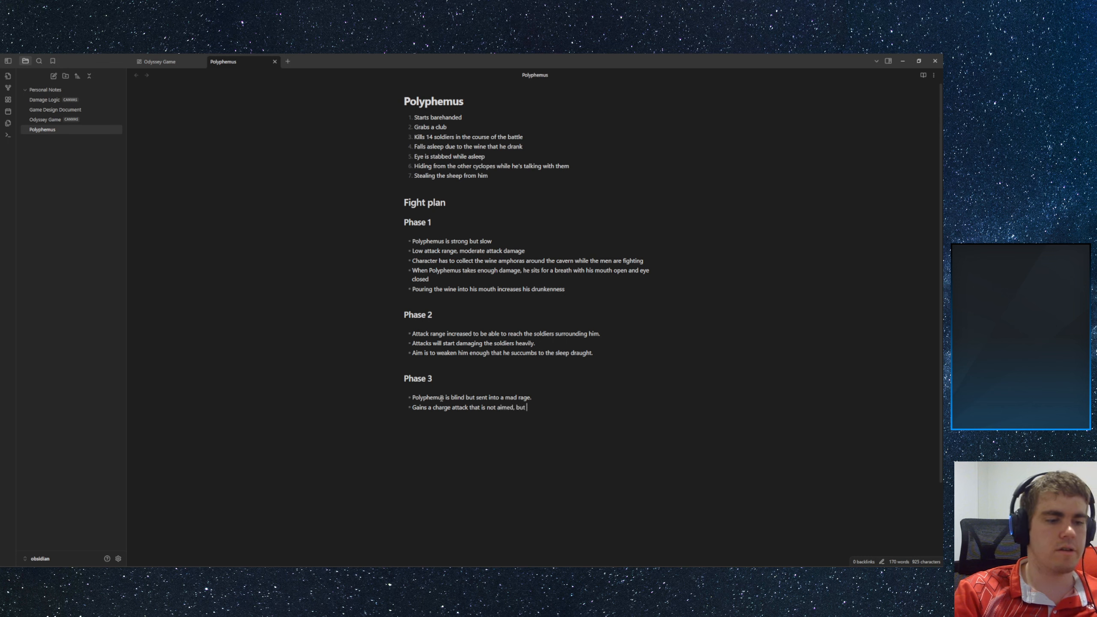
text( is dea)
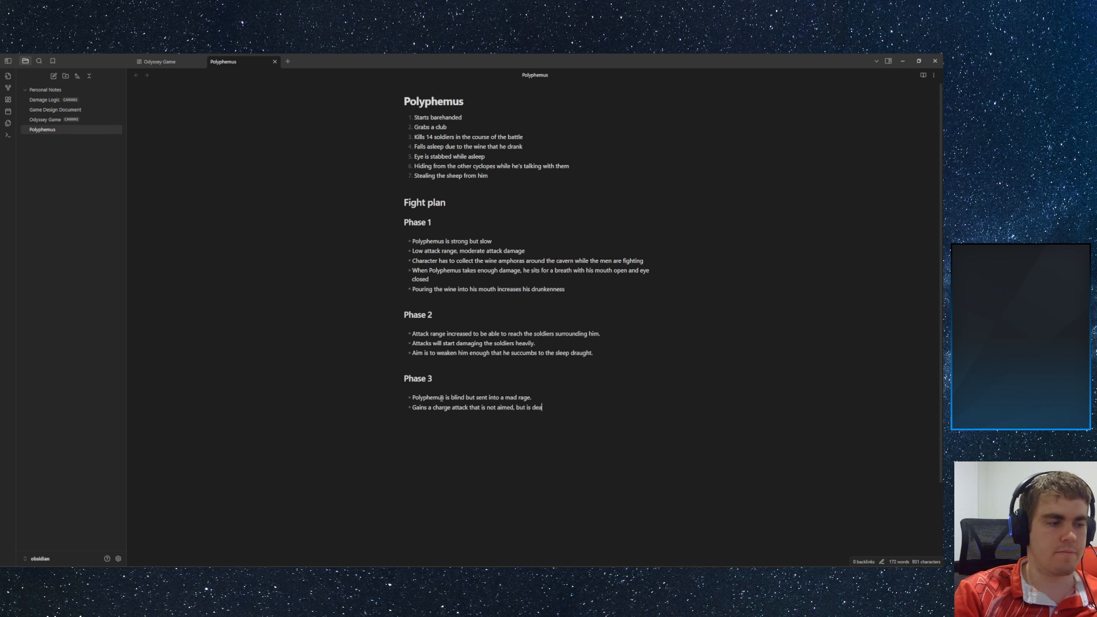
text(dly.)
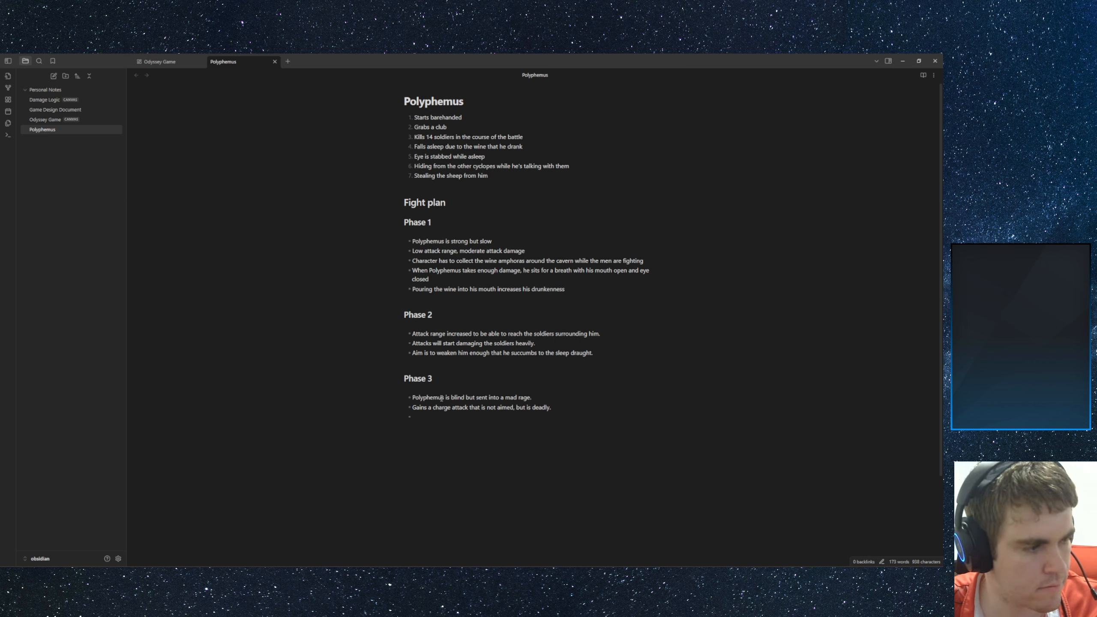
- Add a third Phase 3 bullet reading "Aim to get the sheep out of the cave."
text(Aim )
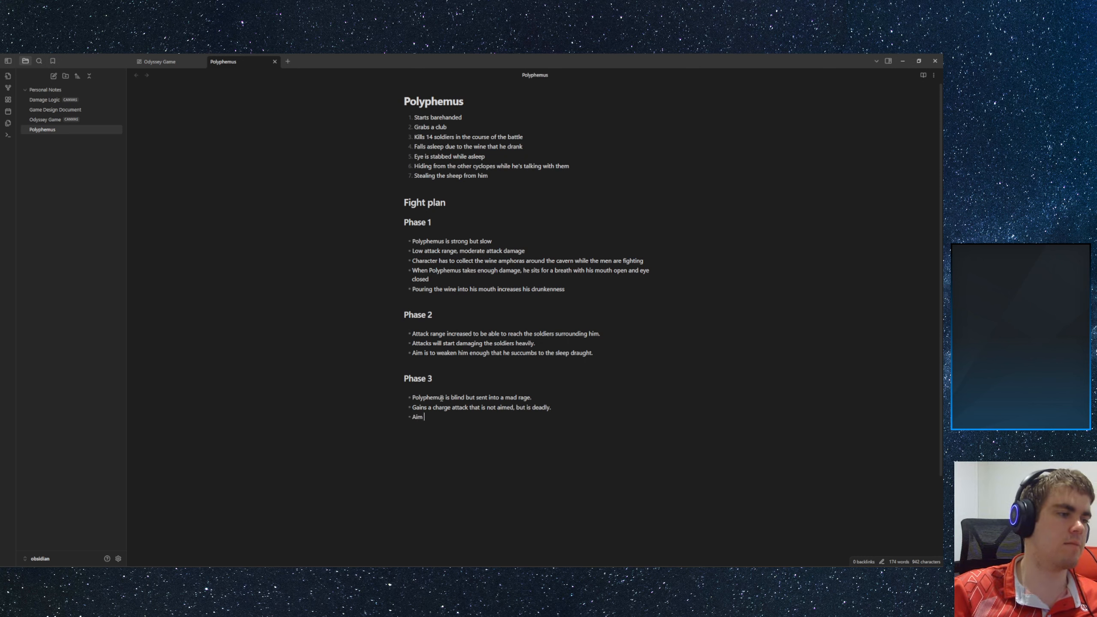
text(to get the she)
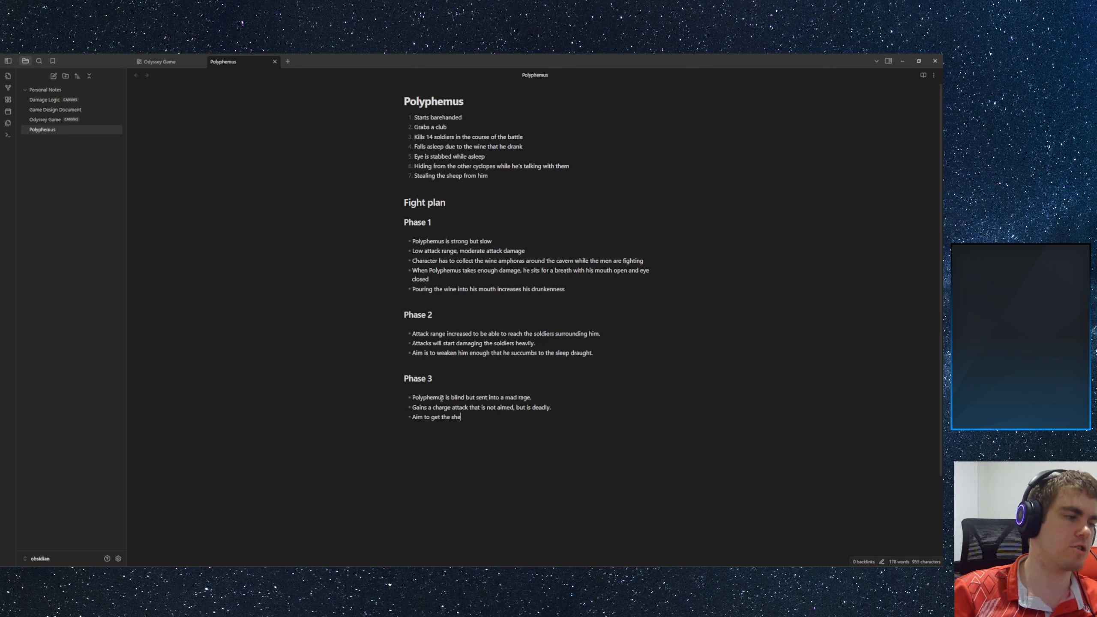
text(ep out of the cave.)
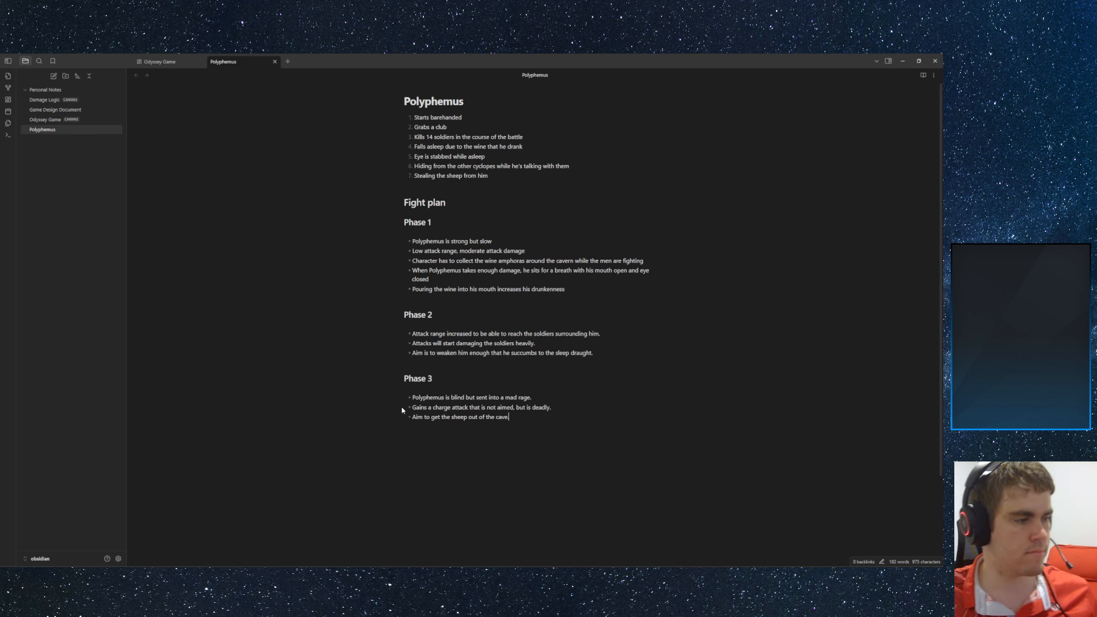
drag(448, 399, 492, 419)
click(544, 414)
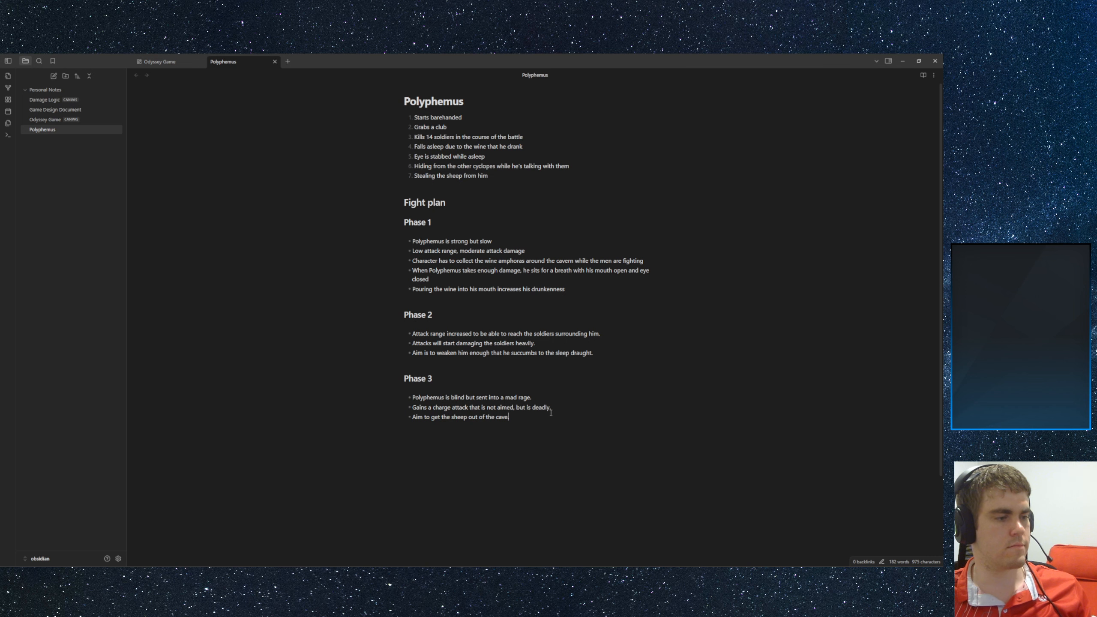
click(556, 418)
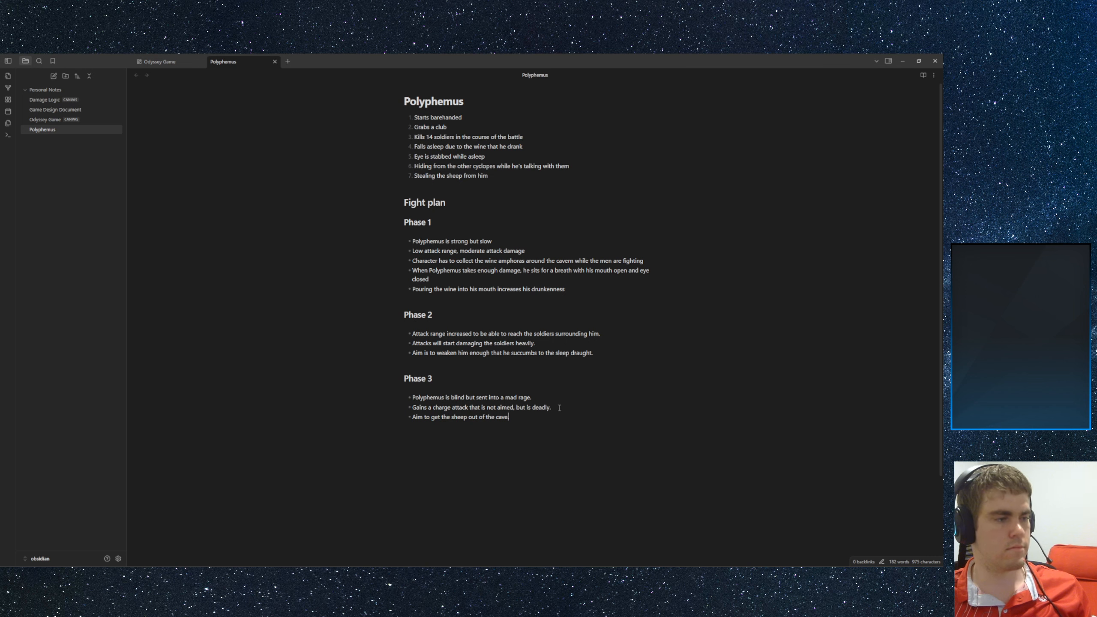
click(572, 414)
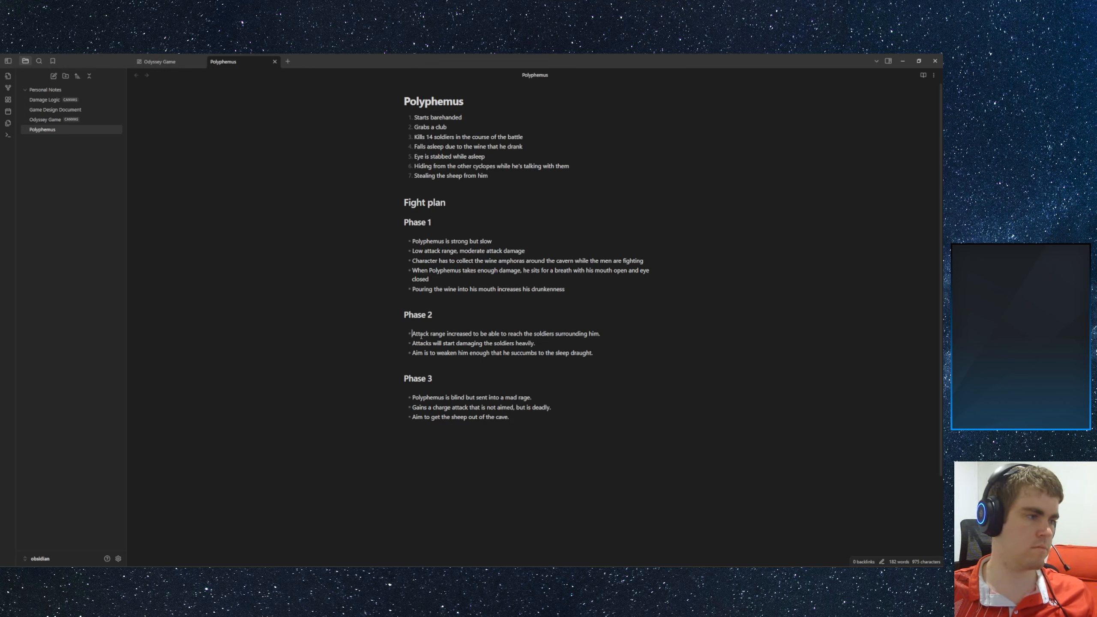
- Insert a new bullet "Polyphemus gains a club." at the start of the Phase 2 list
text(c)
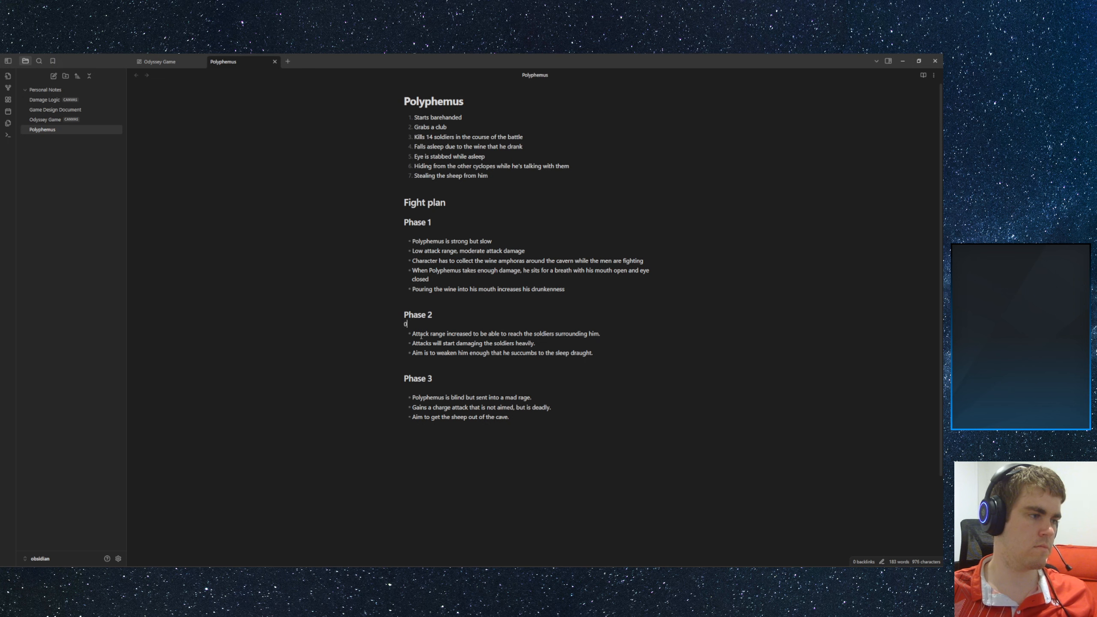
key(Return)
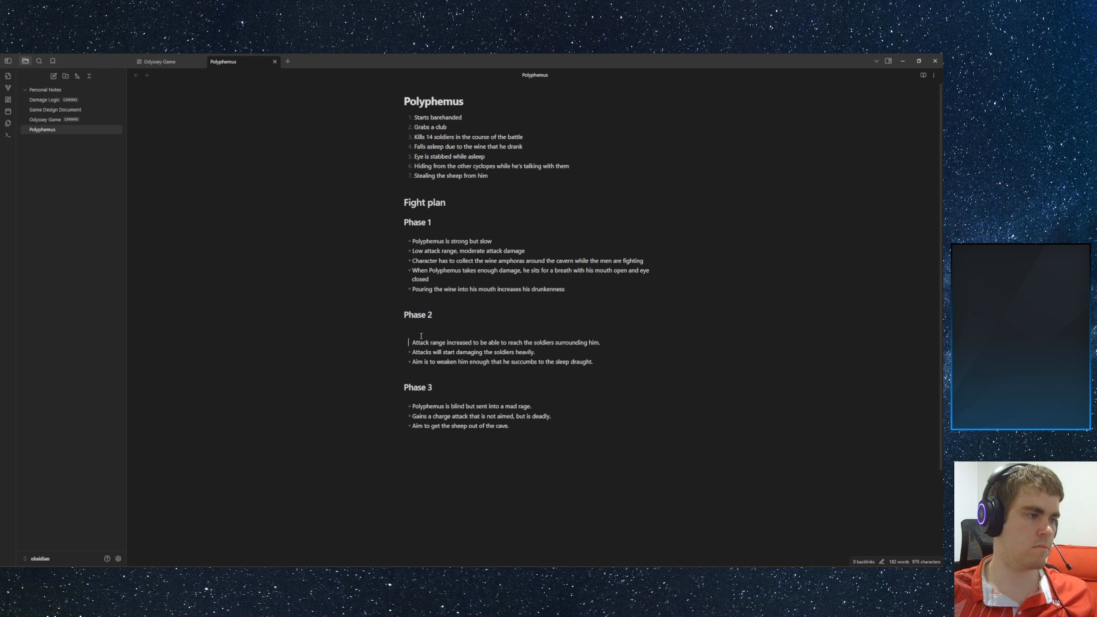
text(- )
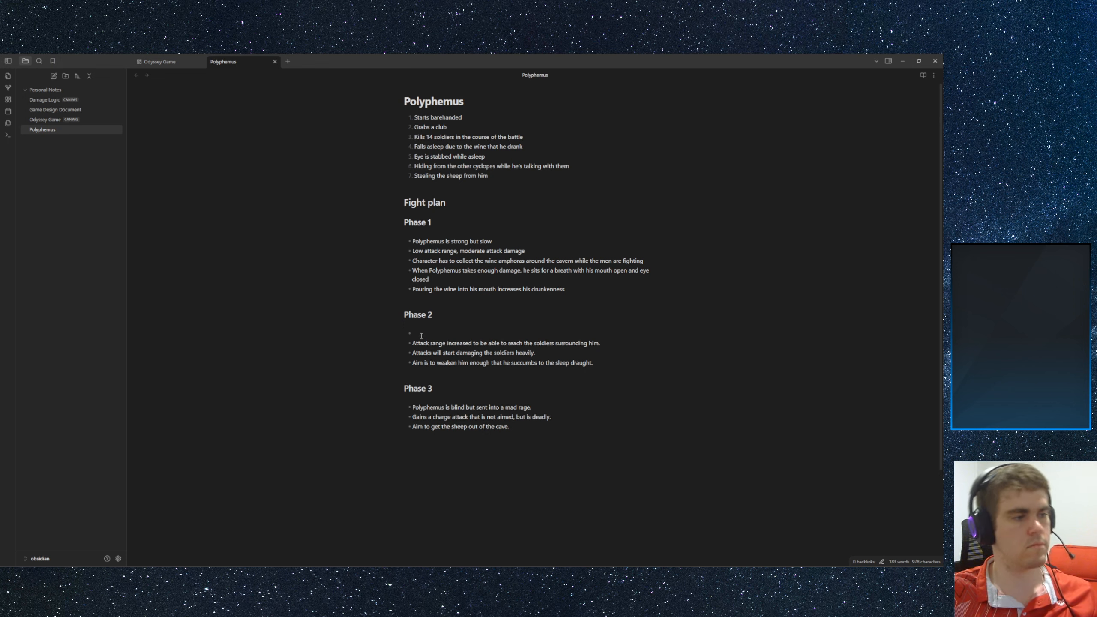
text(Polyphe)
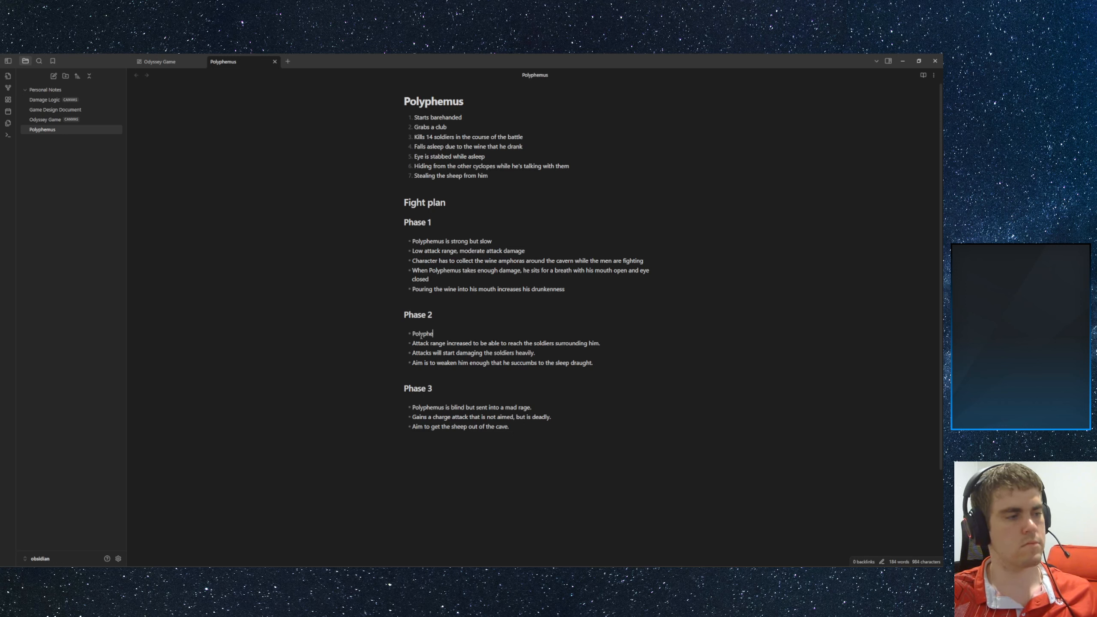
text(mus gains)
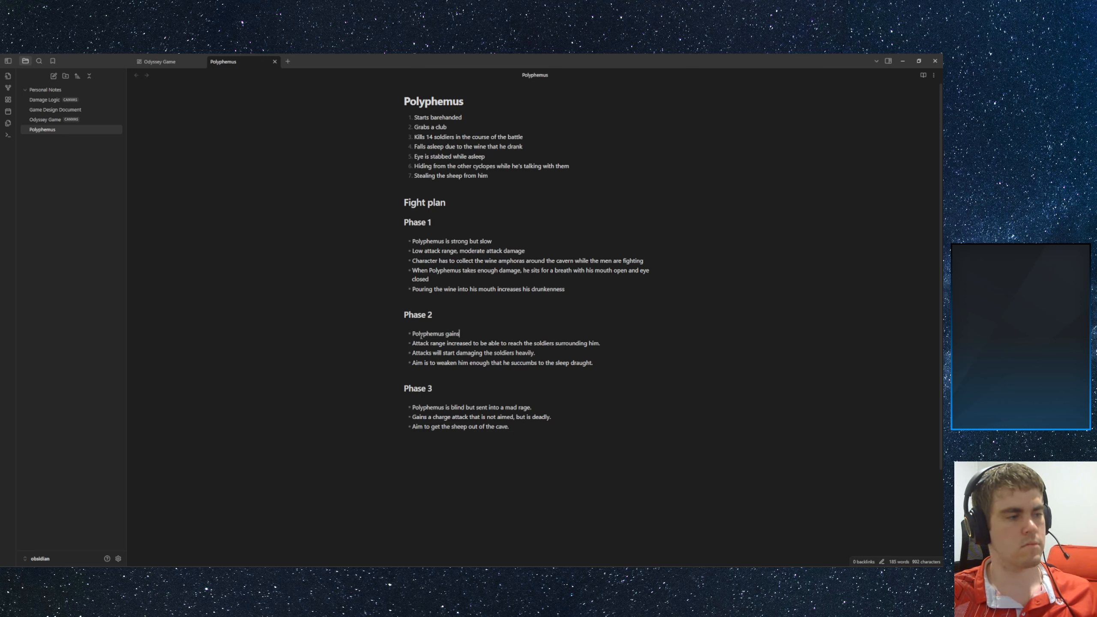
text( a club. )
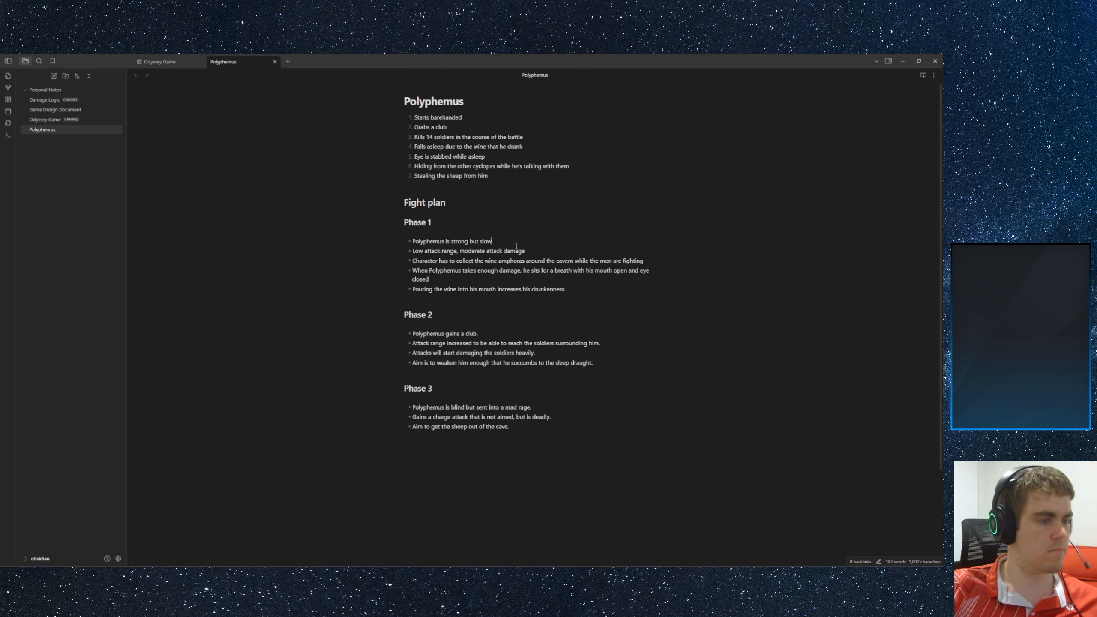
- Add a full stop at the end of each of the five Phase 1 bullets
text(.)
click(539, 248)
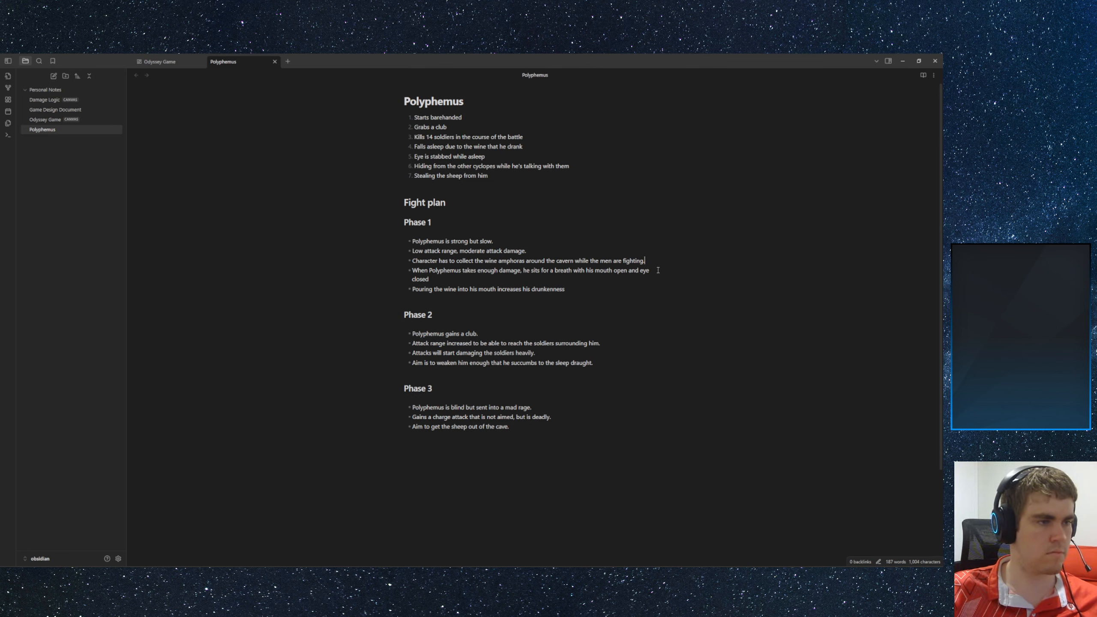
click(658, 270)
text(.)
key(BackSpace)
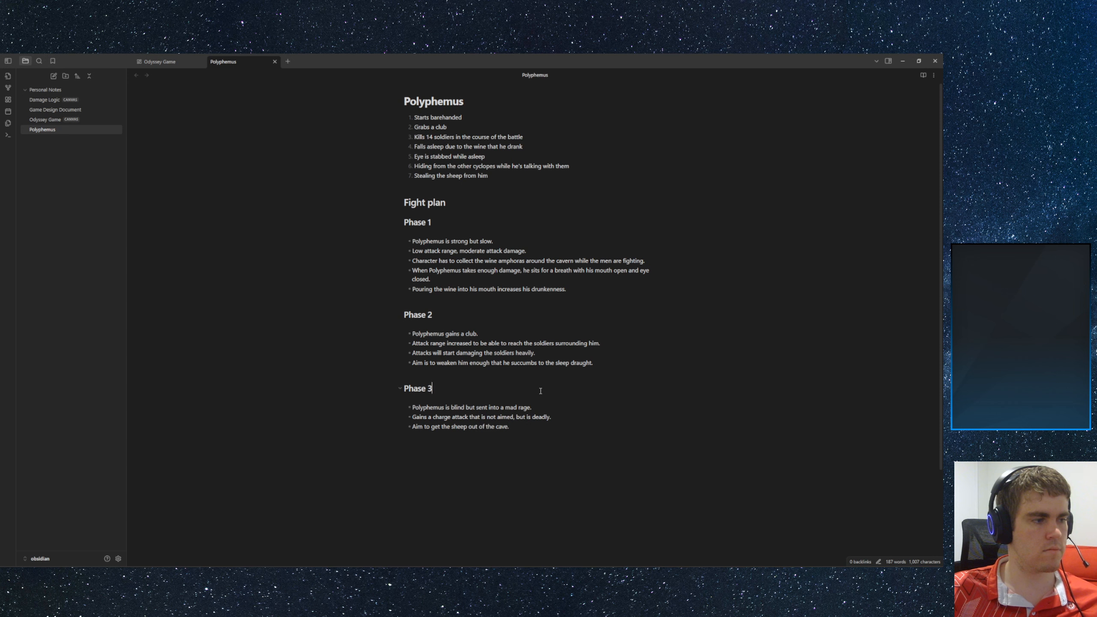
click(484, 394)
click(484, 398)
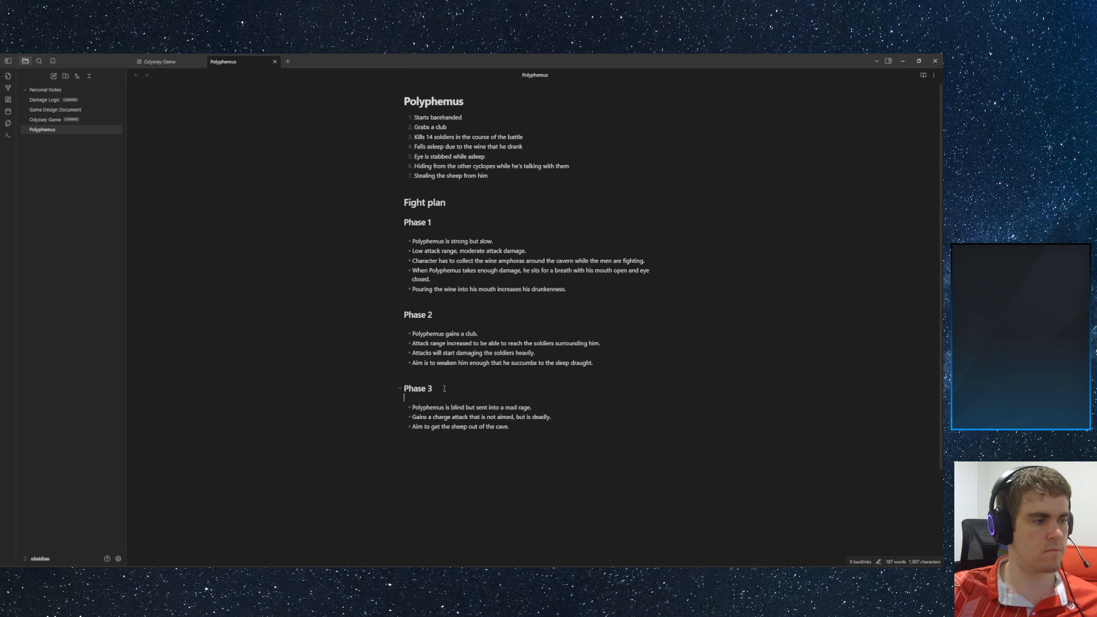
click(445, 388)
click(453, 318)
click(443, 215)
click(443, 222)
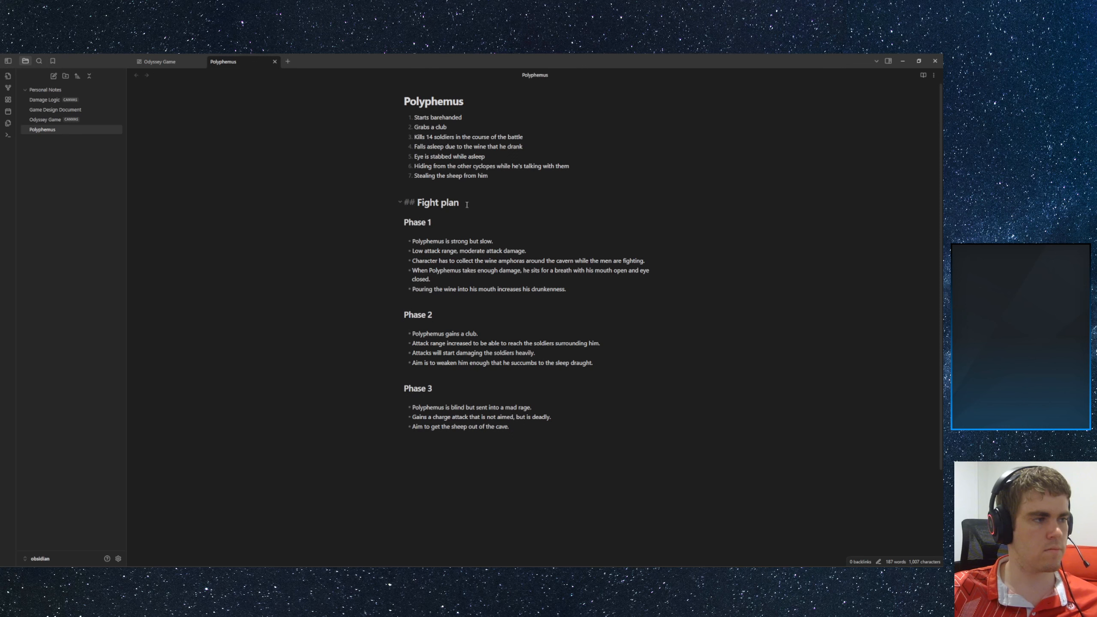
click(461, 211)
click(557, 248)
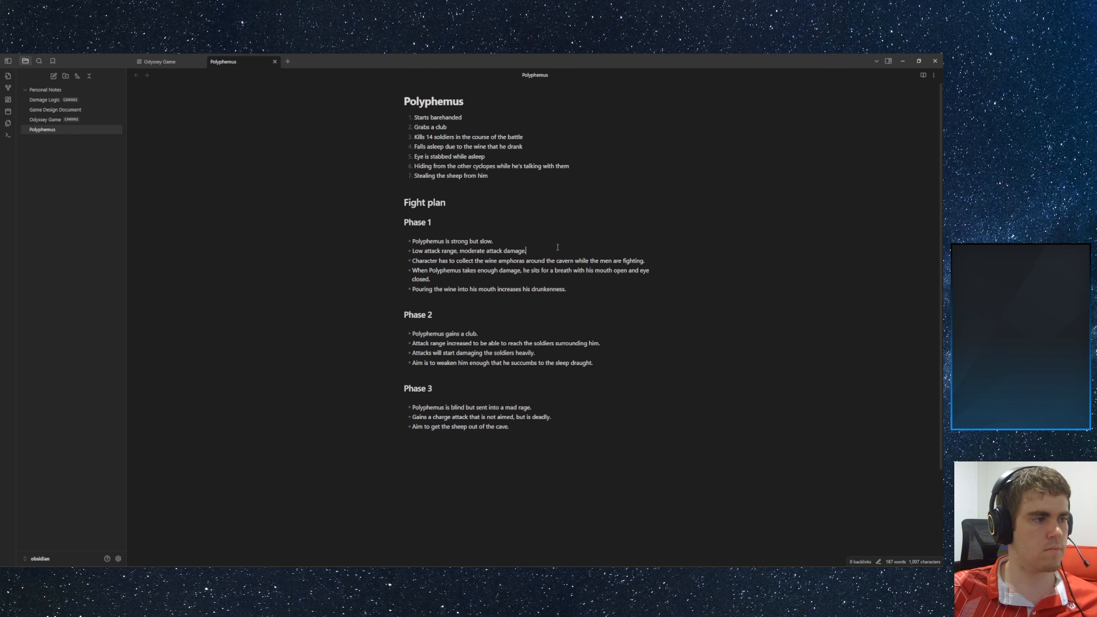
click(624, 311)
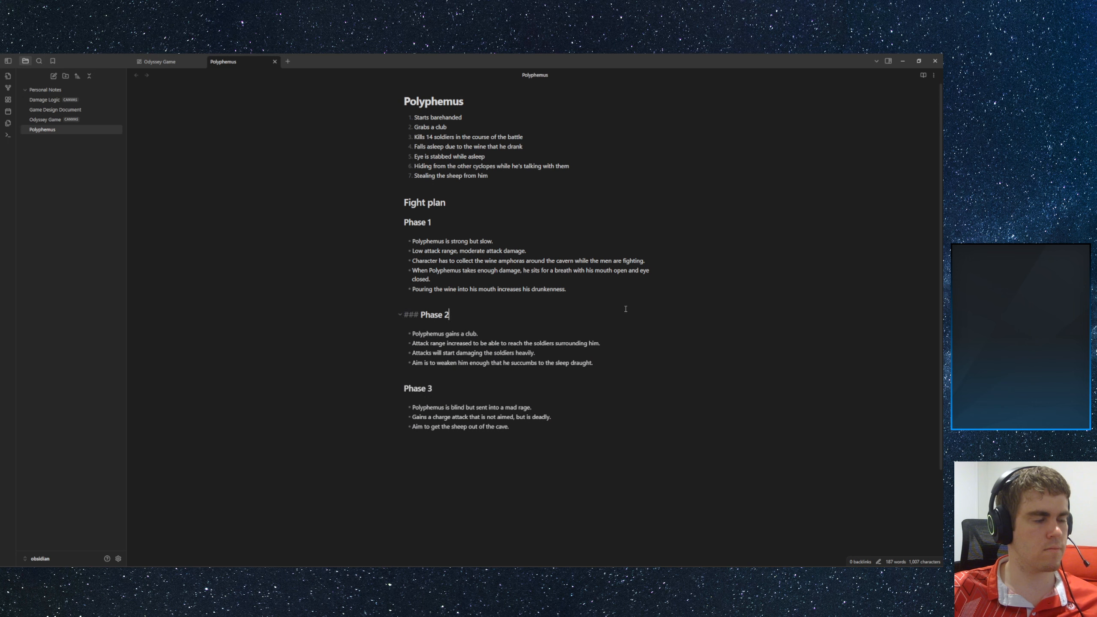
click(625, 299)
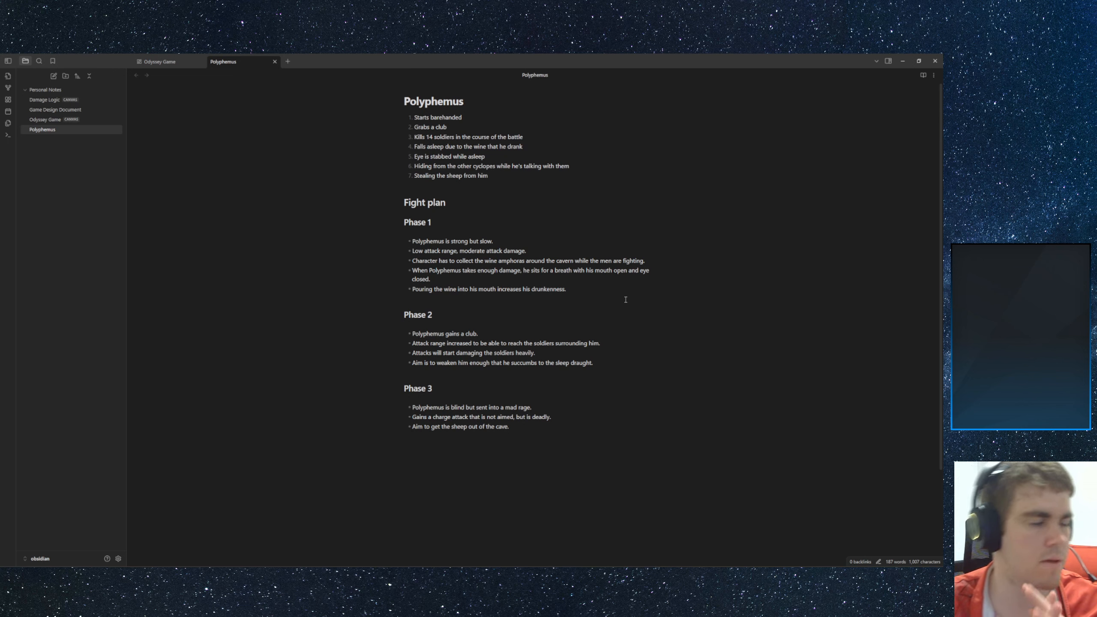
click(600, 297)
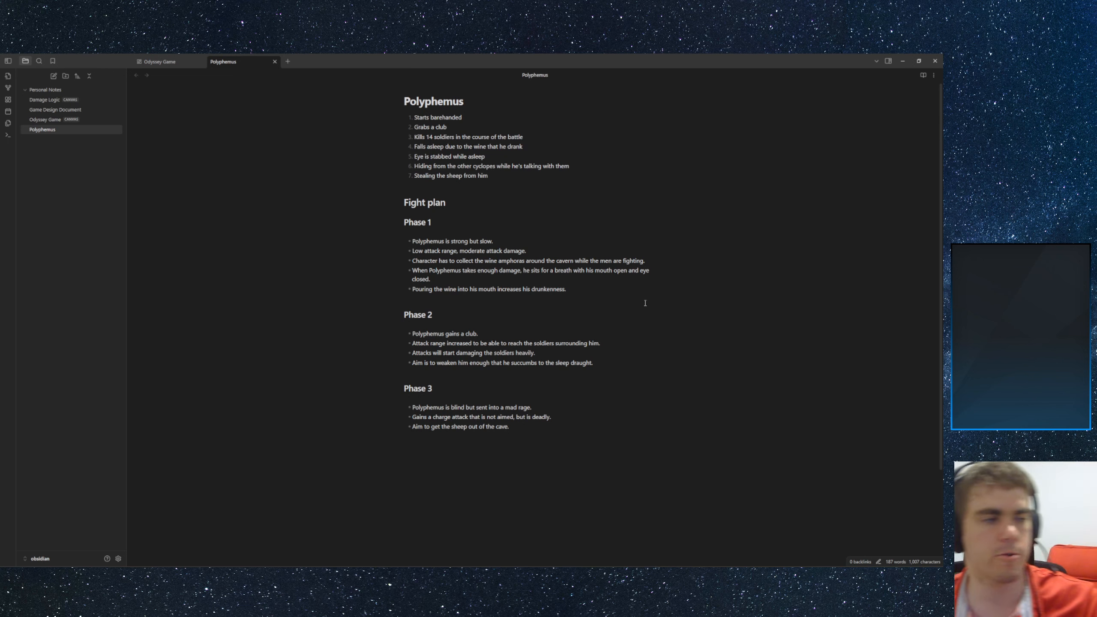
mouse_move(647, 264)
mouse_down()
mouse_move(450, 271)
mouse_move(410, 260)
mouse_move(655, 280)
mouse_up()
click(410, 261)
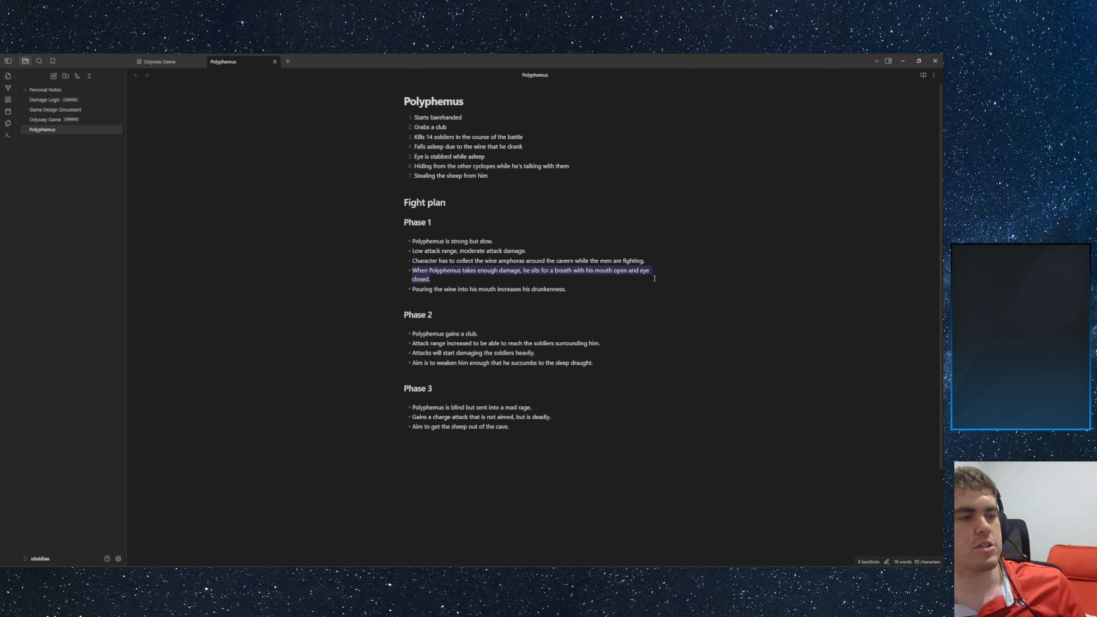
click(655, 280)
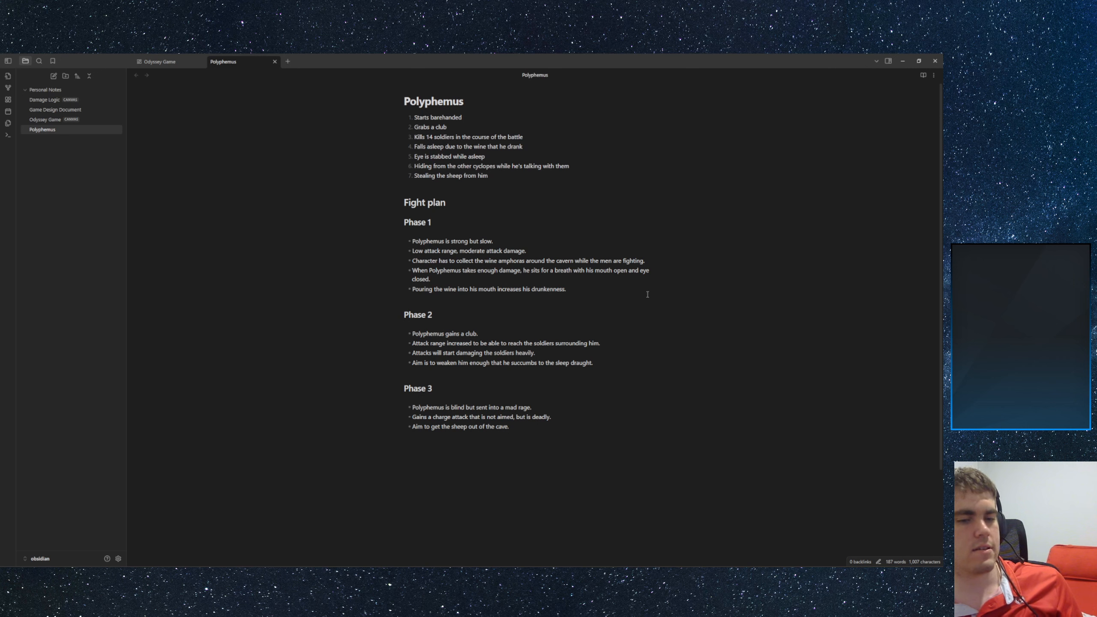
mouse_move(630, 283)
mouse_down()
mouse_move(456, 261)
mouse_move(454, 251)
mouse_move(417, 272)
mouse_move(517, 268)
mouse_move(622, 296)
mouse_up()
click(453, 250)
click(432, 280)
click(414, 271)
click(627, 300)
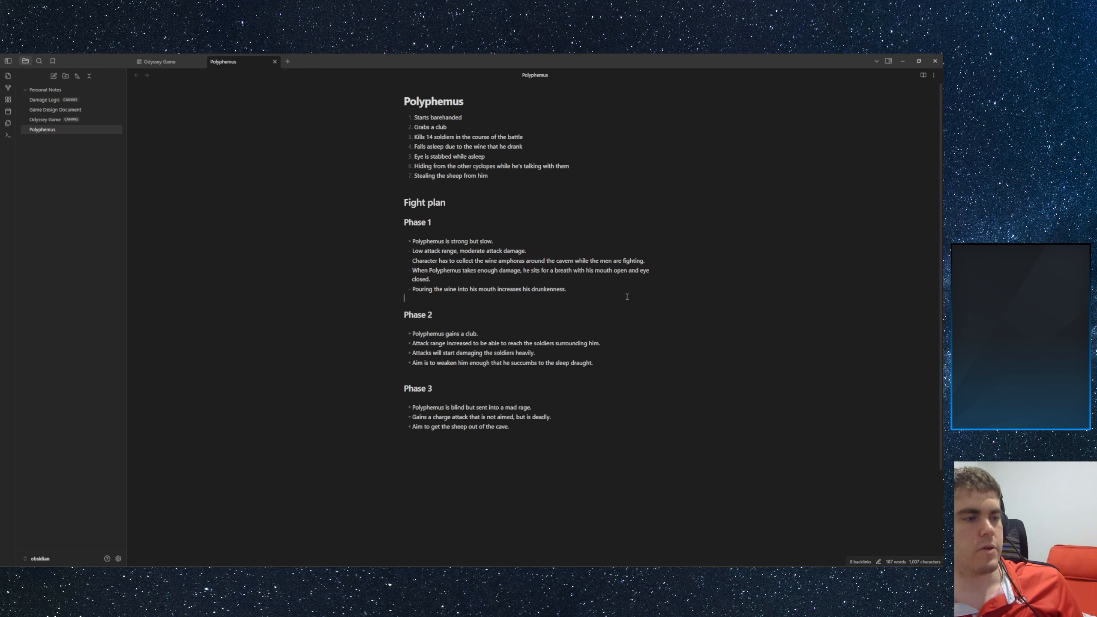
- Extend the Phase 1 heading with the duration so it reads "Phase 1 - A minute at most"
click(482, 233)
click(513, 226)
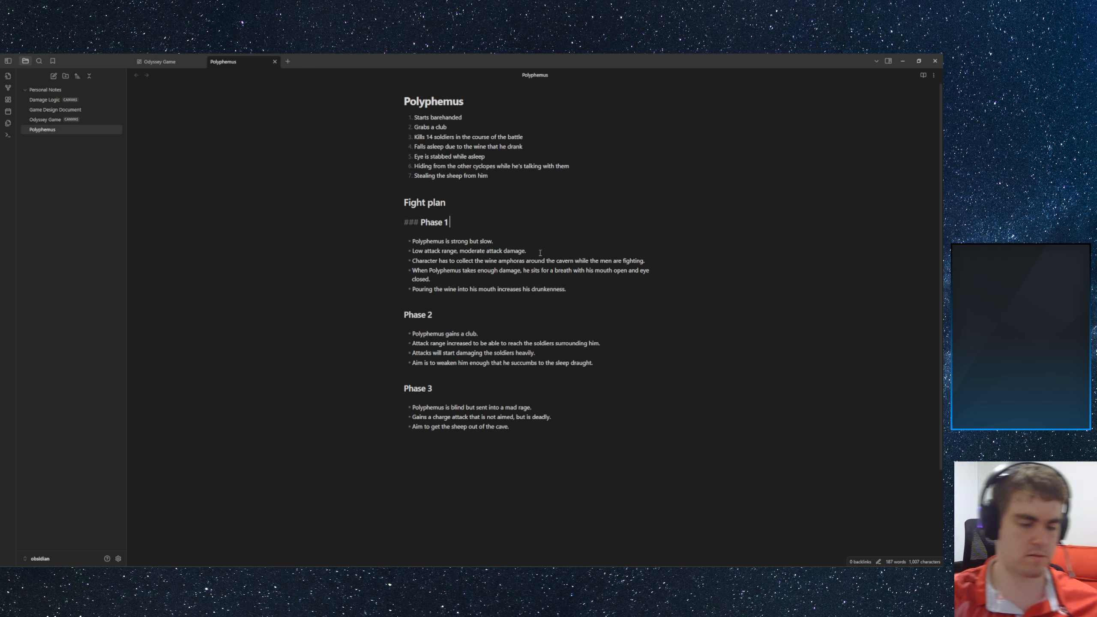
text(- )
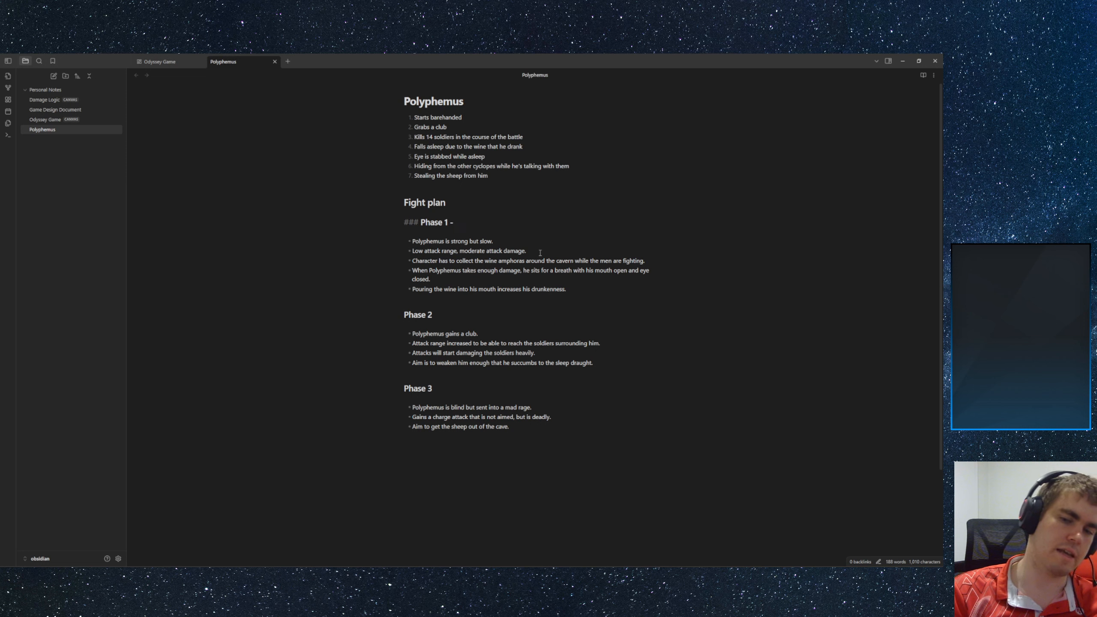
text(A minut)
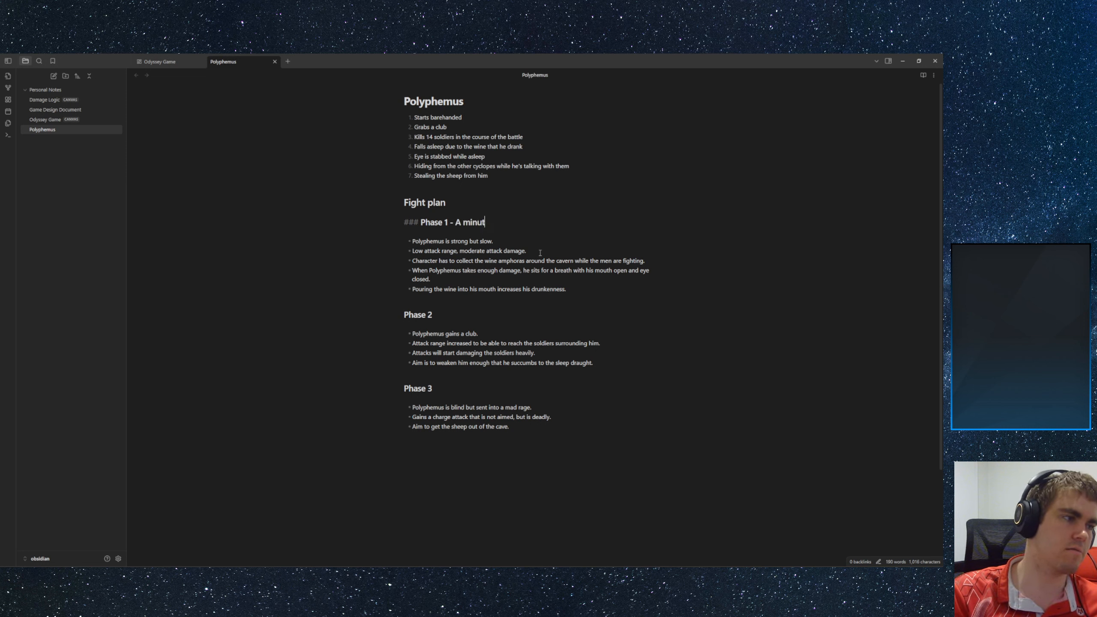
text(e at most)
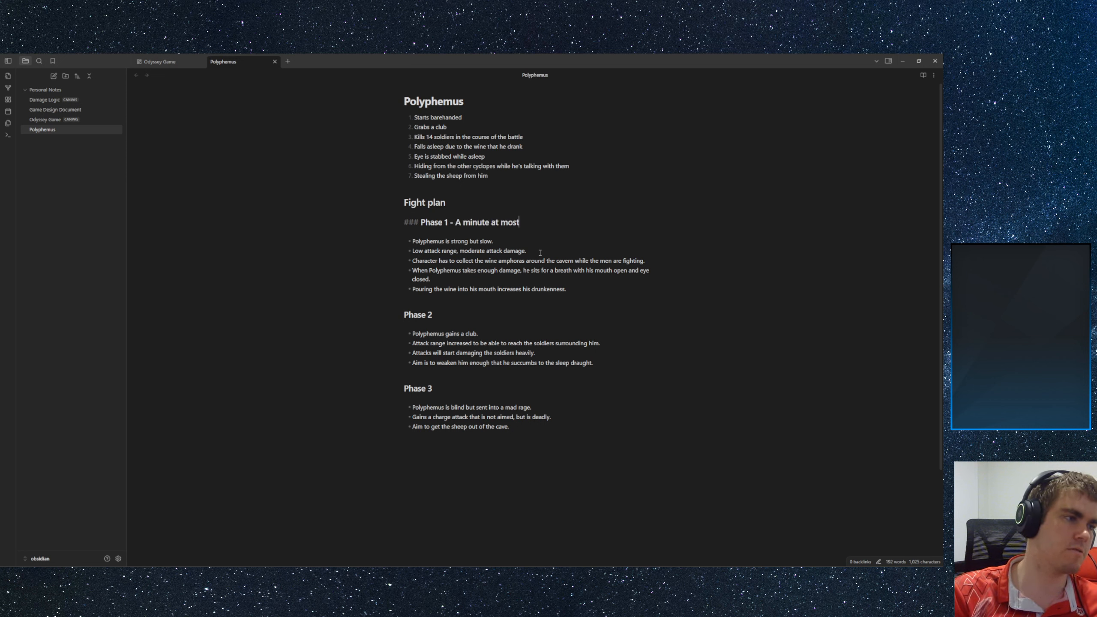
- Extend the Phase 2 heading with the duration so it reads "Phase 2 - 4 minutes on average"
click(468, 310)
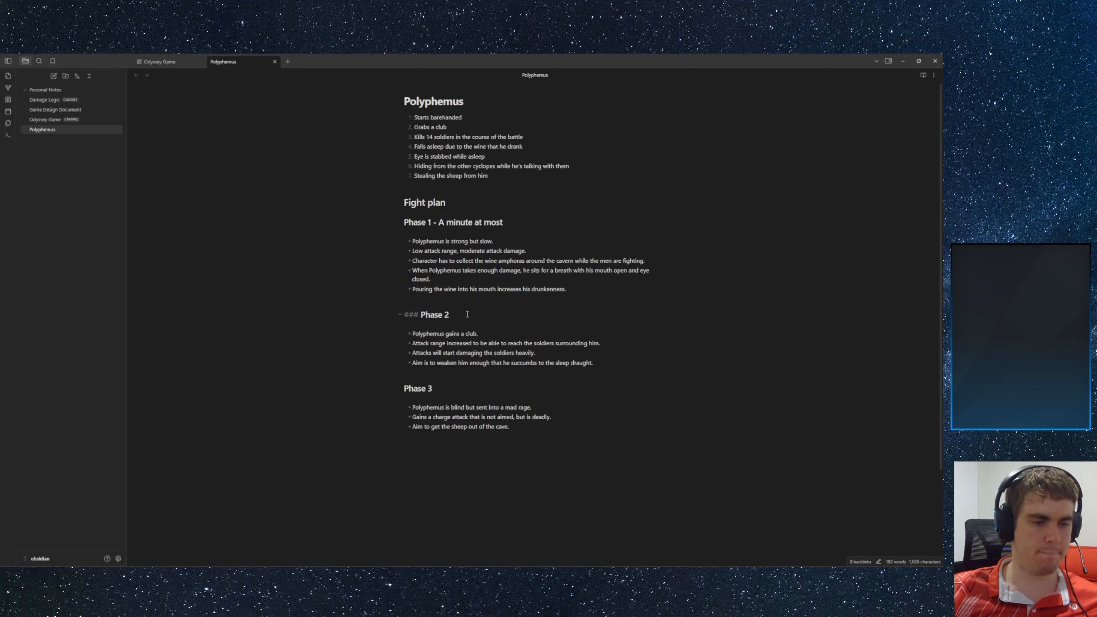
click(464, 317)
click(465, 313)
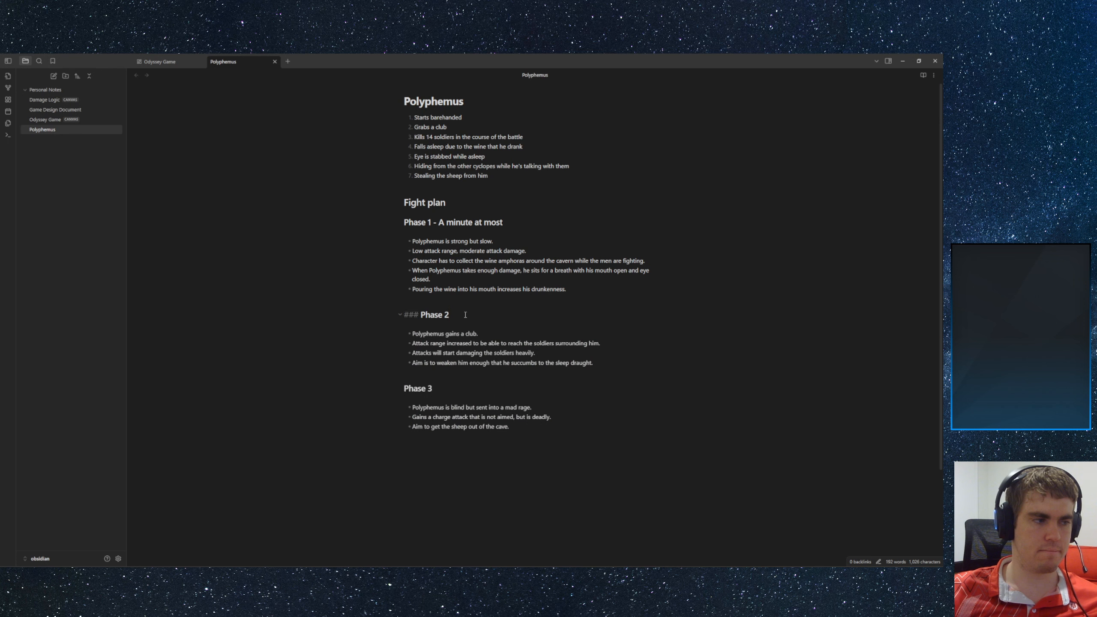
text(- )
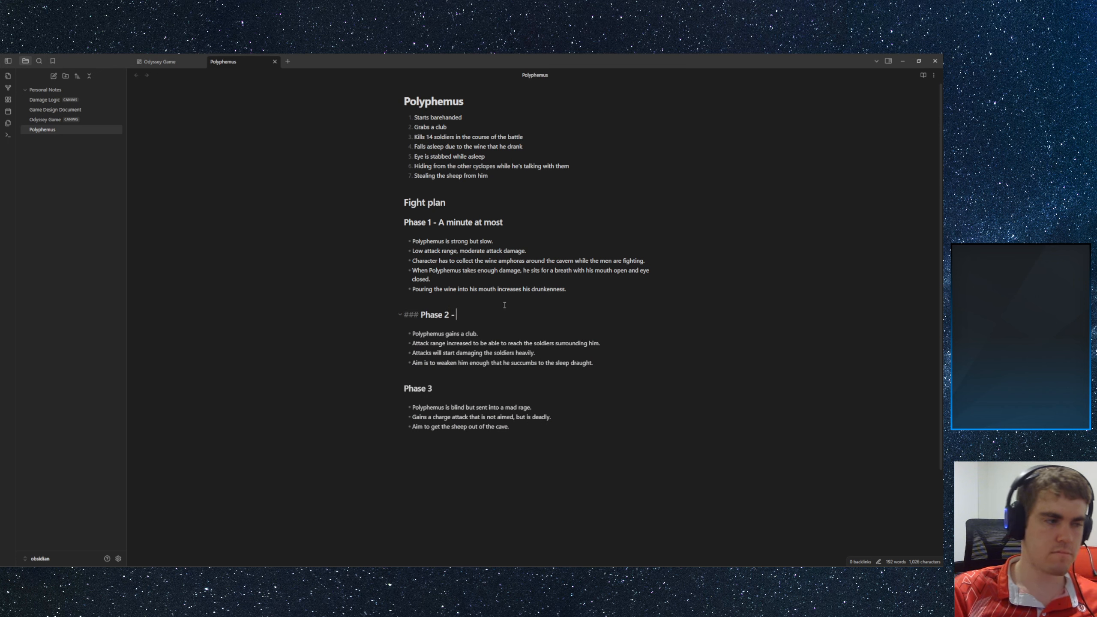
text(3)
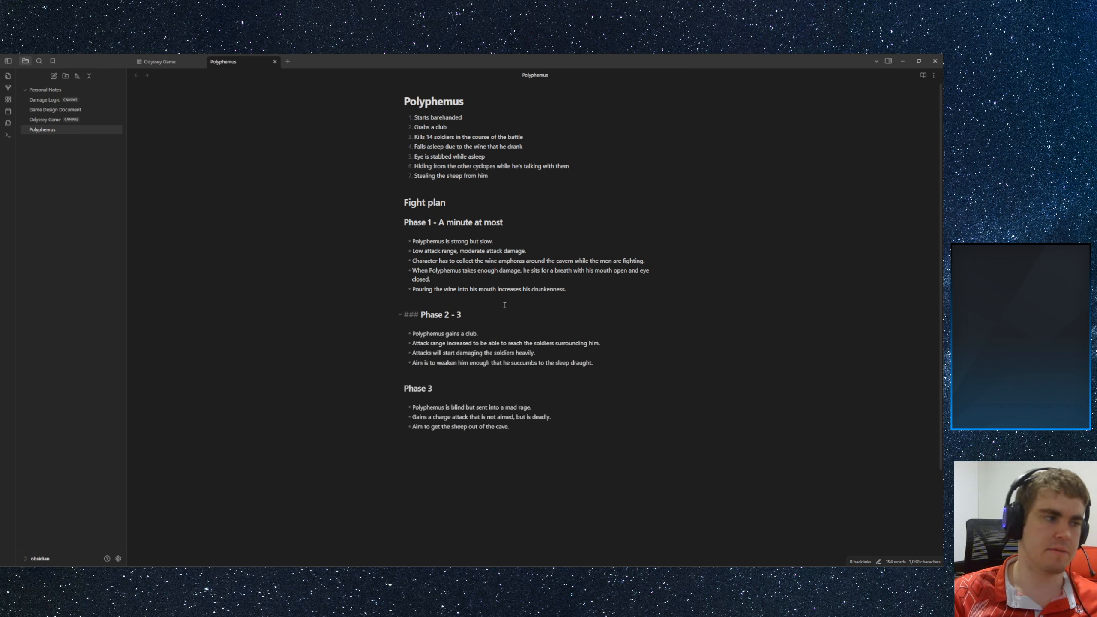
key(BackSpace)
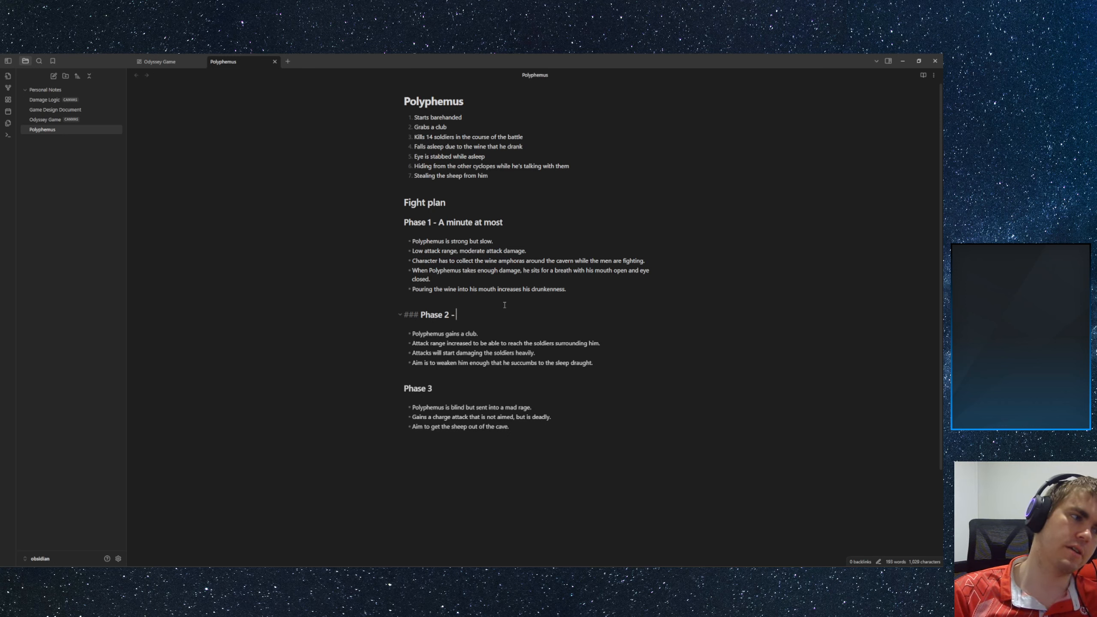
text(4)
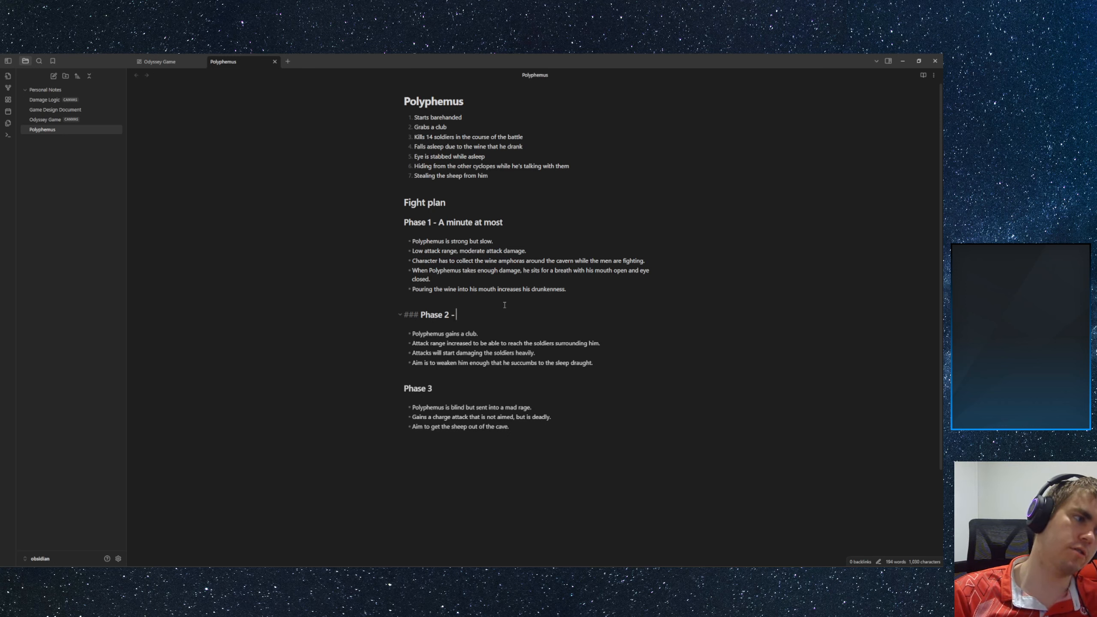
text( mi)
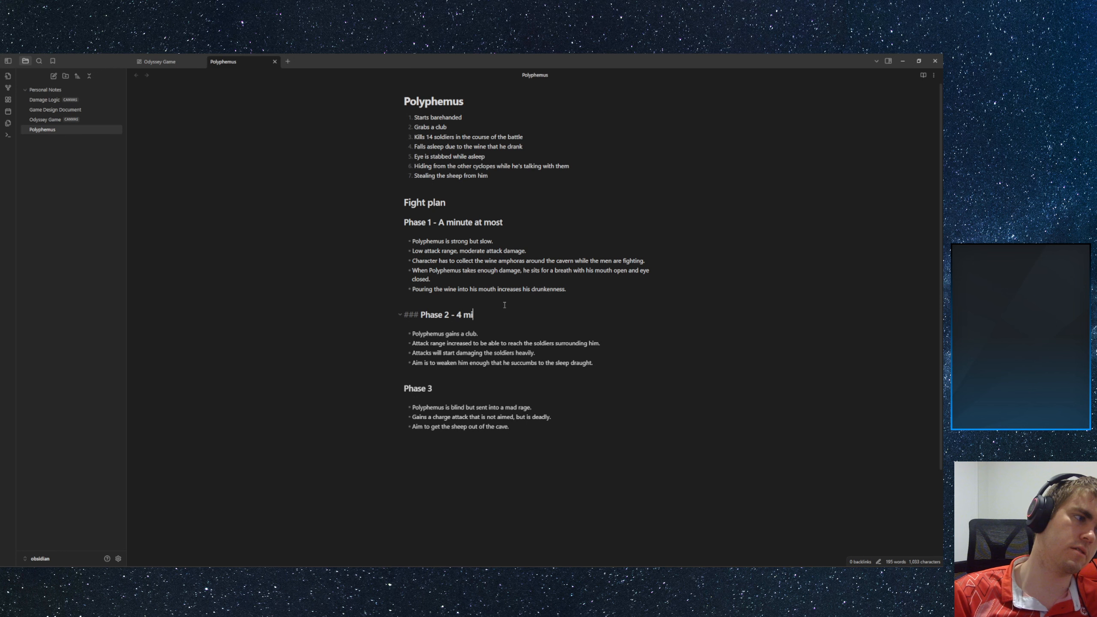
text(nutes on avet)
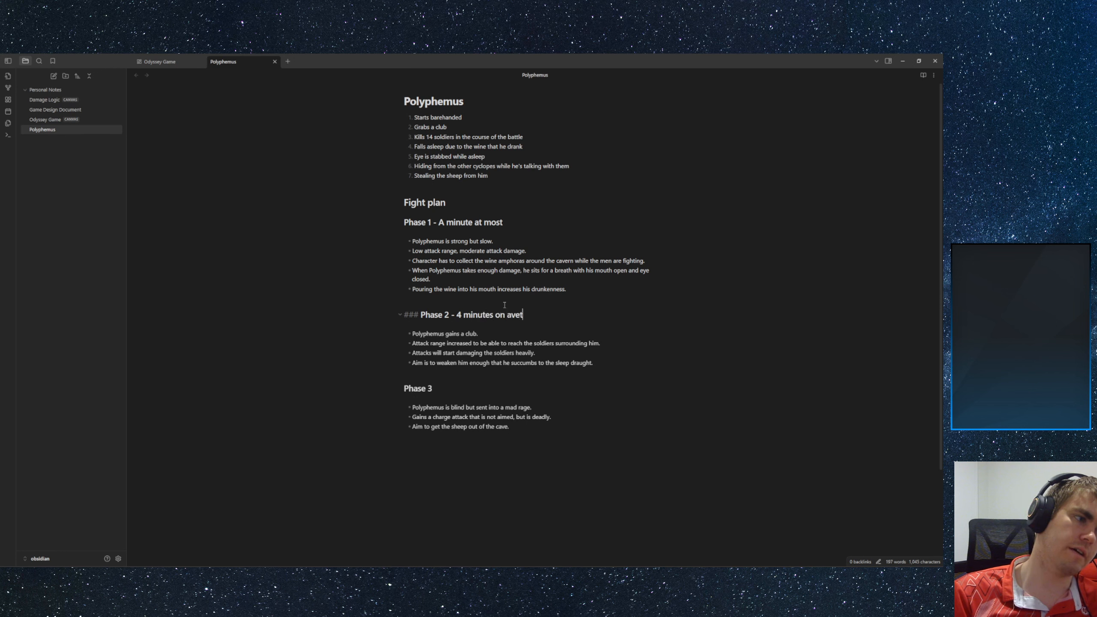
key(BackSpace)
text(rage)
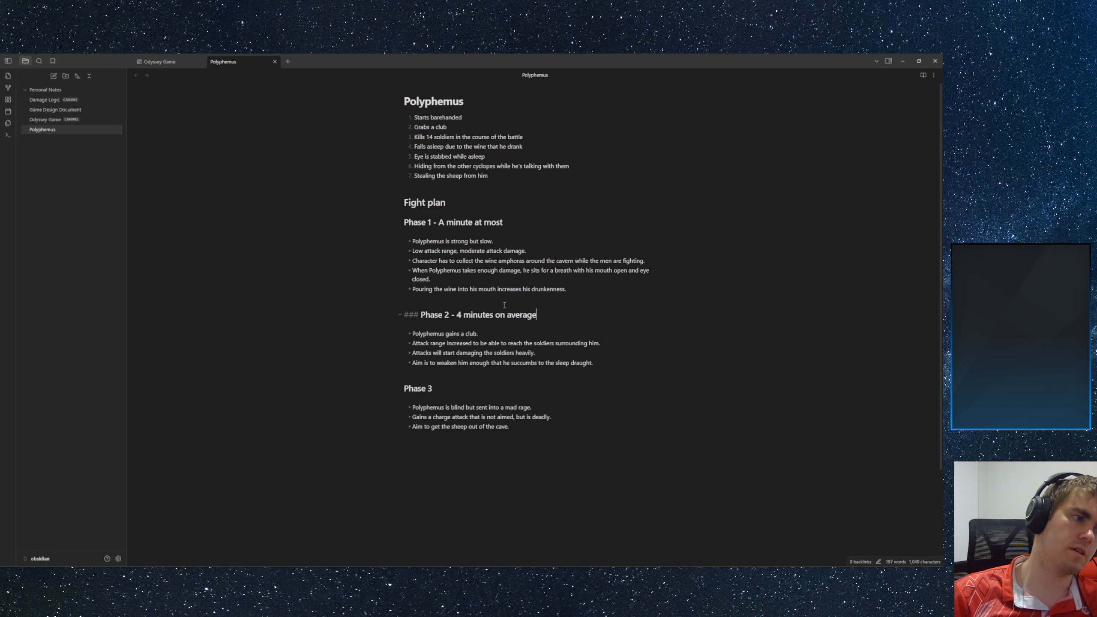
- Extend the Phase 3 heading with the duration so it reads "Phase 3 - 3 minutes on average"
click(436, 389)
text(-)
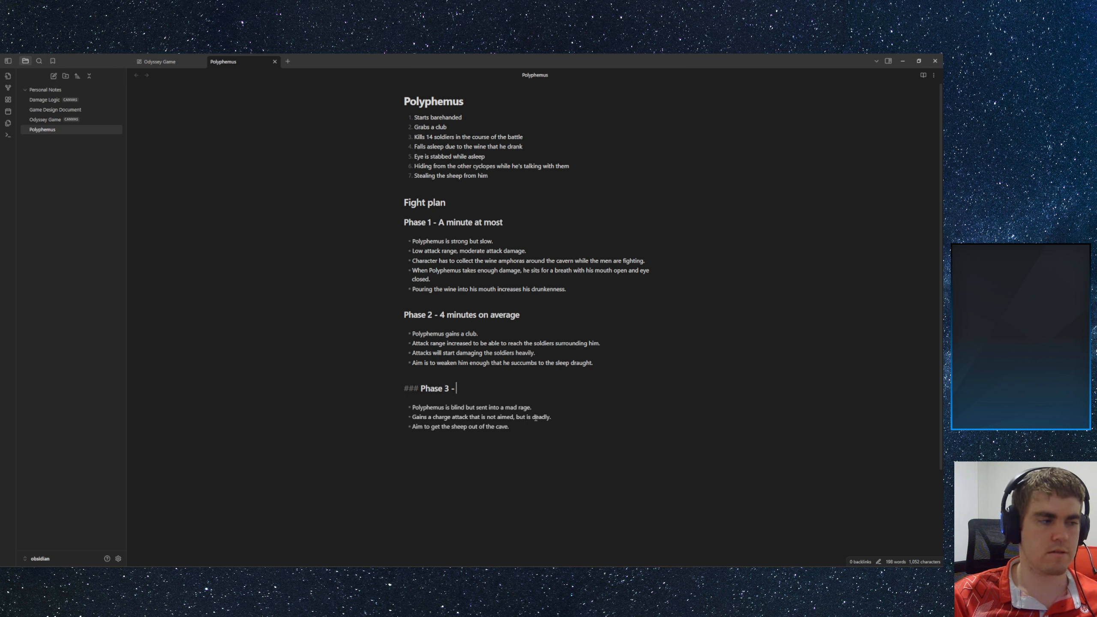
text(3 minut)
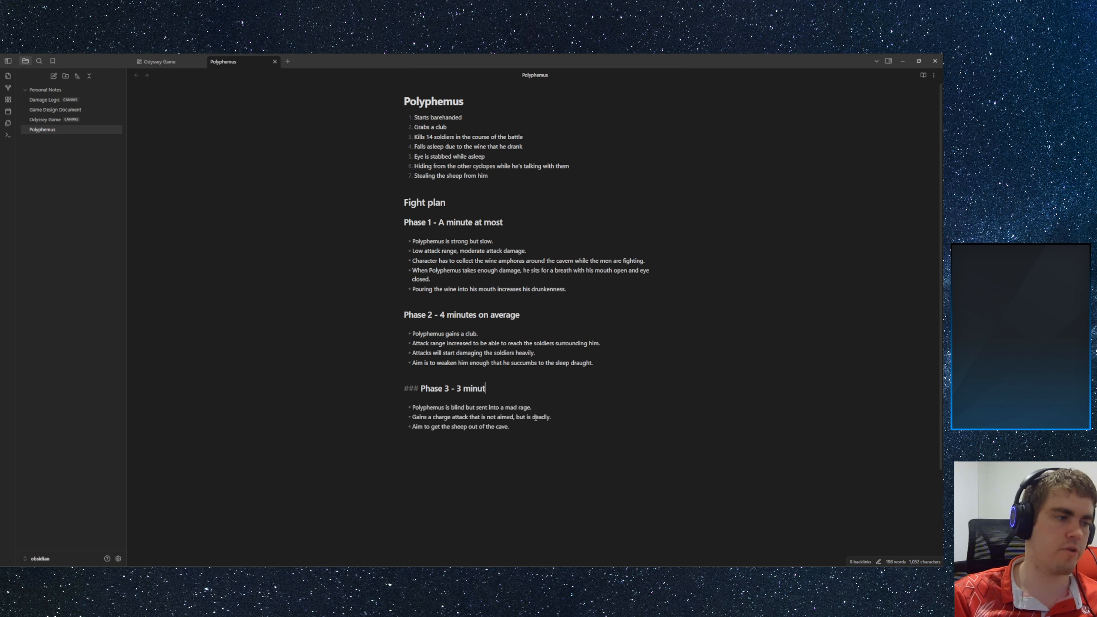
text(es on average)
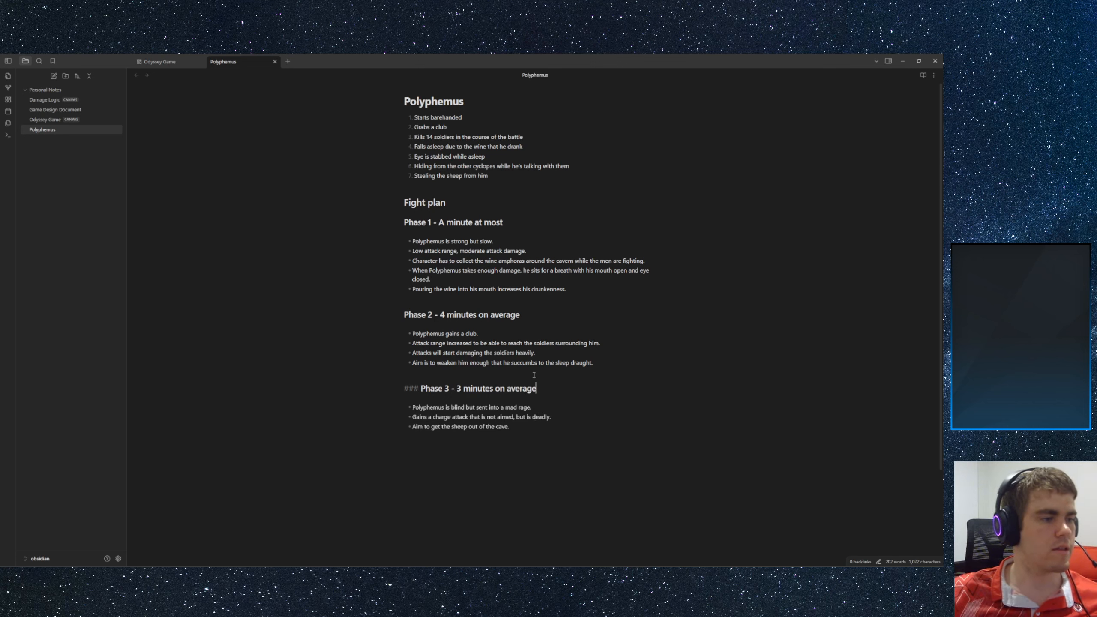
key(Down)
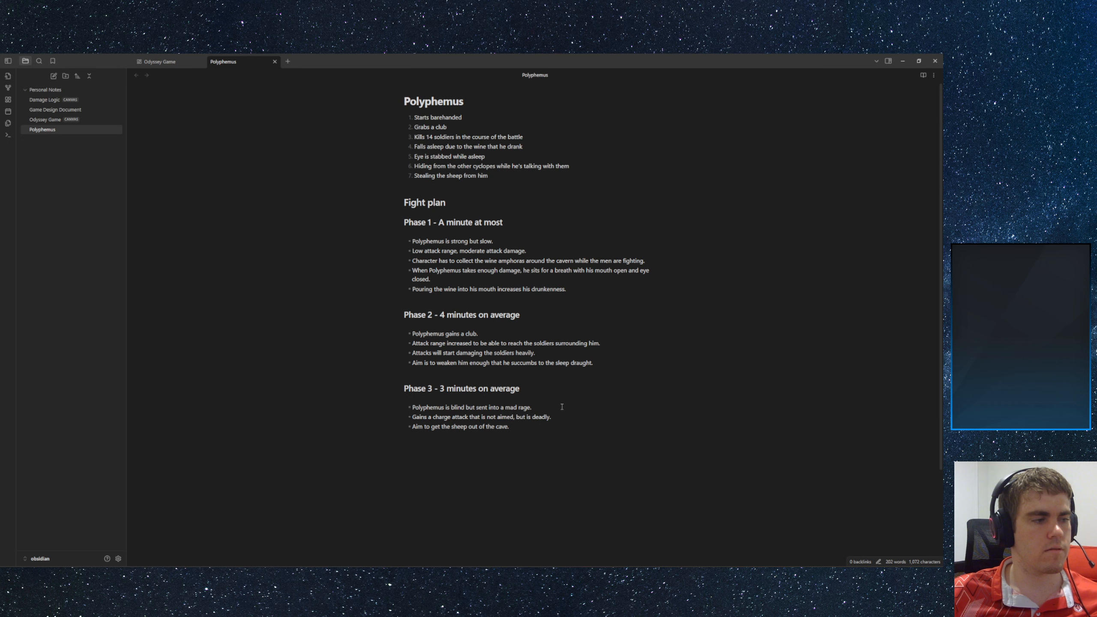
double_click(441, 222)
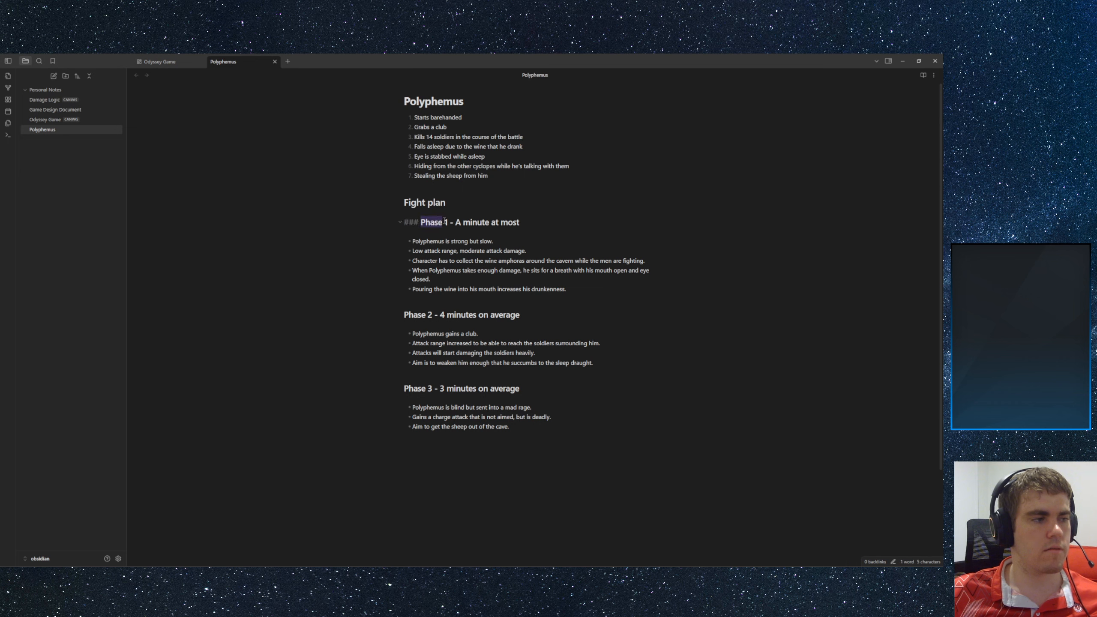
double_click(457, 222)
drag(458, 222, 555, 221)
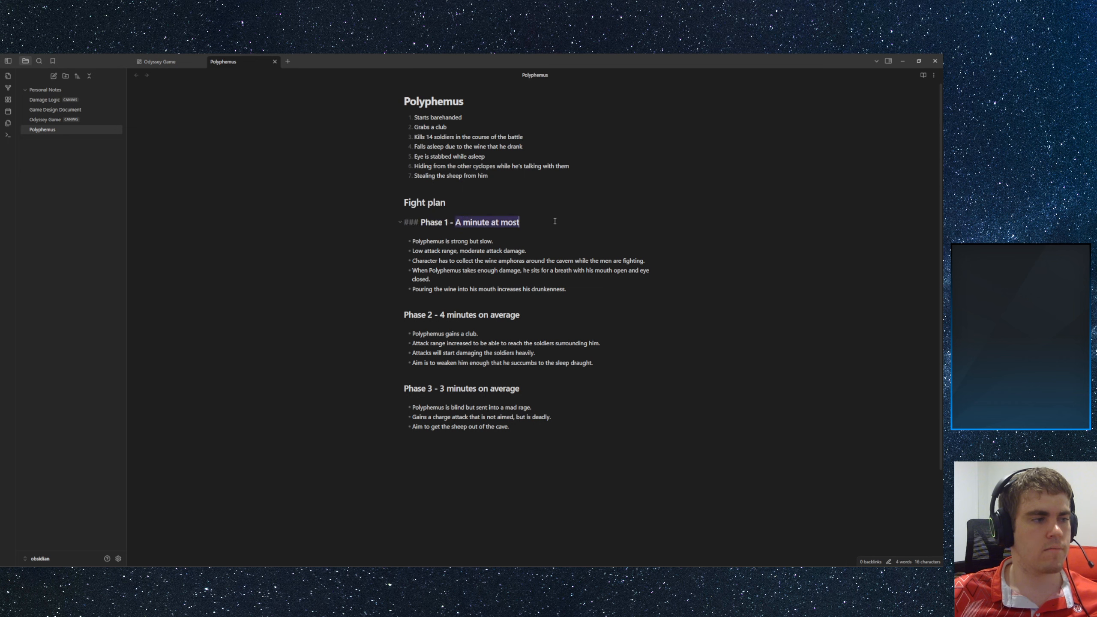
key(Down)
key(Down)
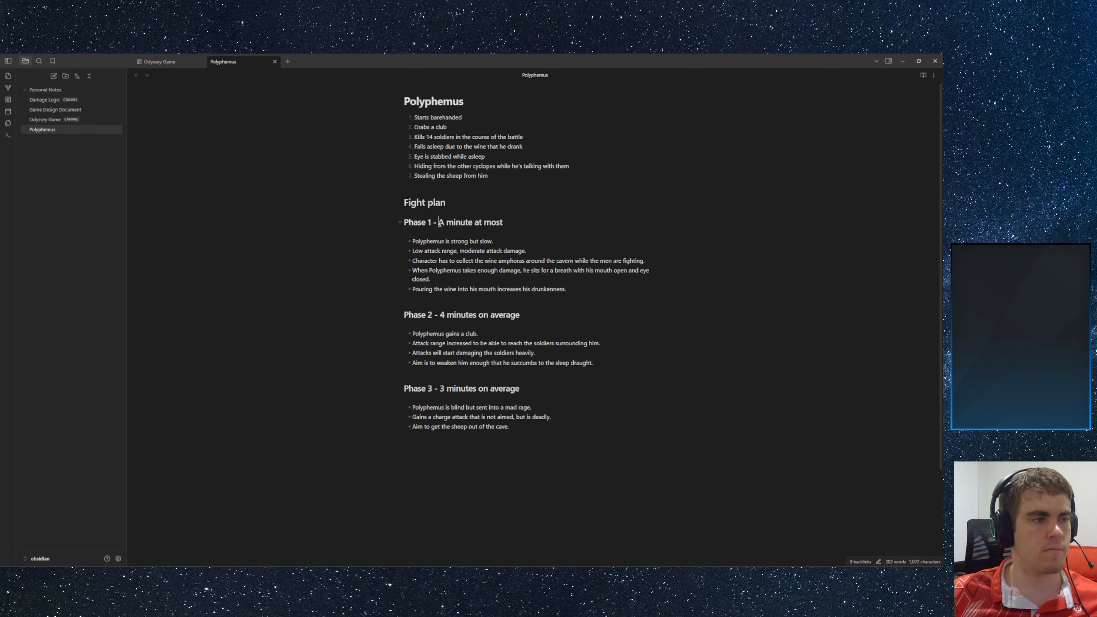
drag(440, 222, 468, 222)
click(538, 261)
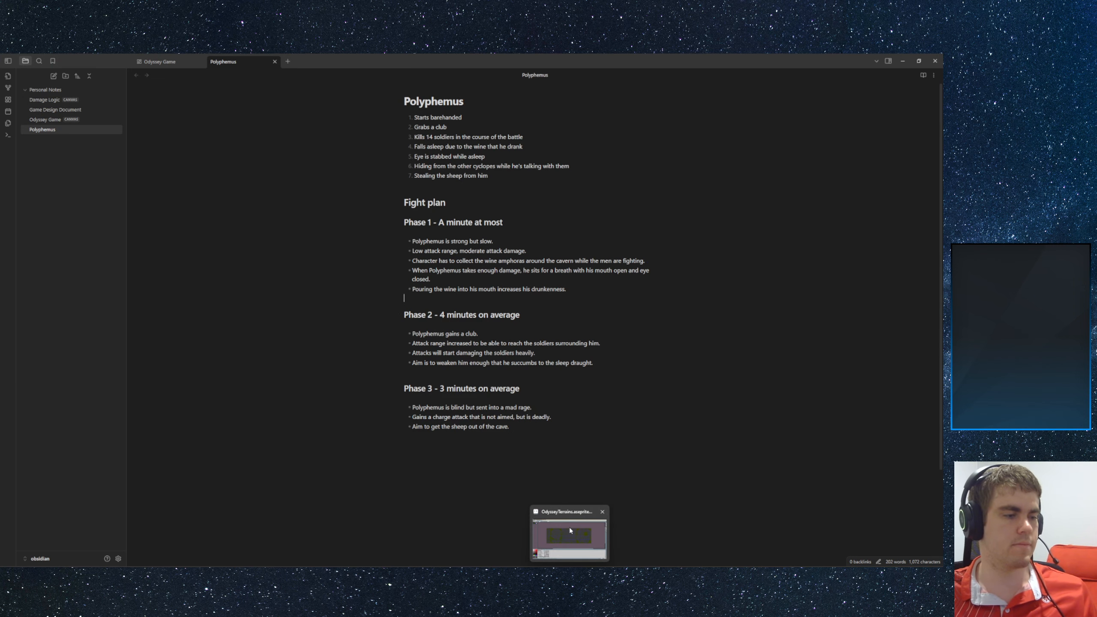
click(570, 530)
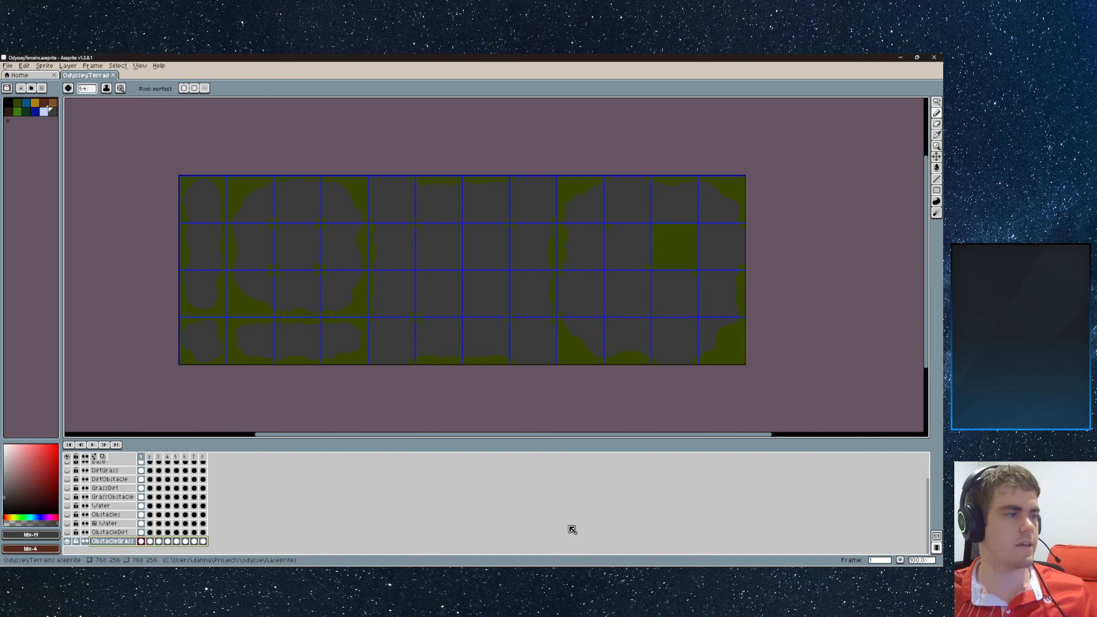
click(7, 66)
click(17, 76)
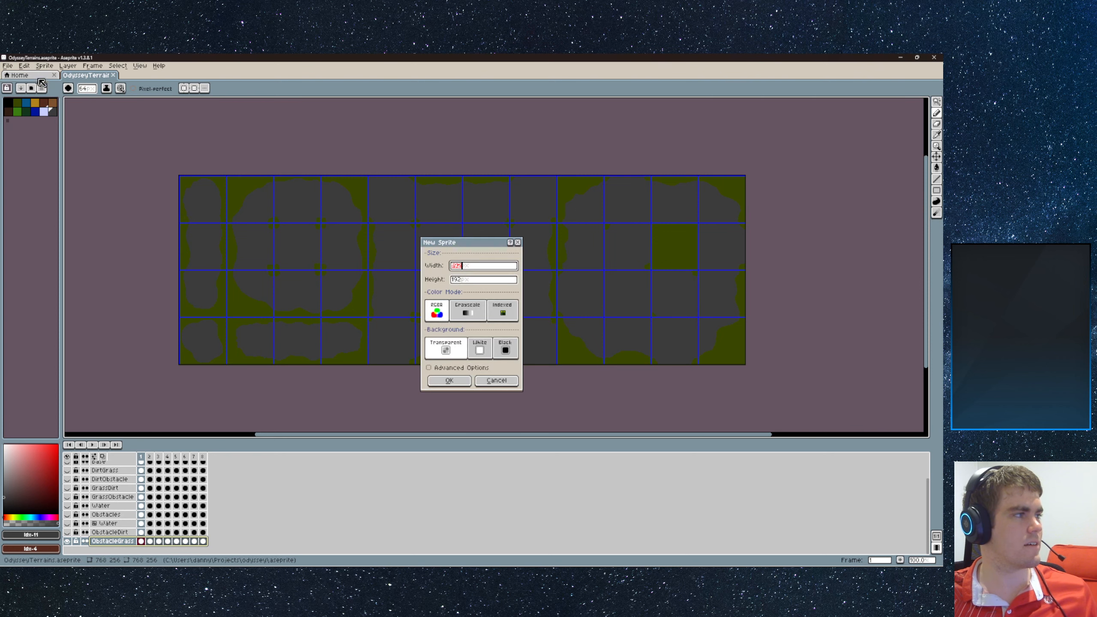
click(493, 380)
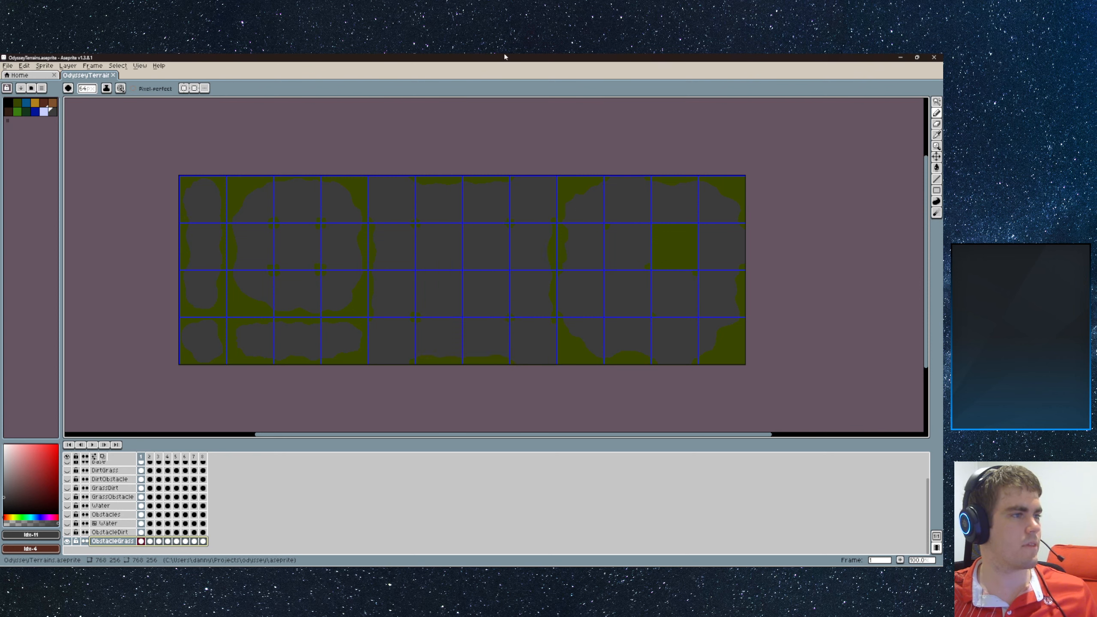
- Switch to the Odyssey project in Godot and examine the tile map layer editor errors in the output log
mouse_move(488, 562)
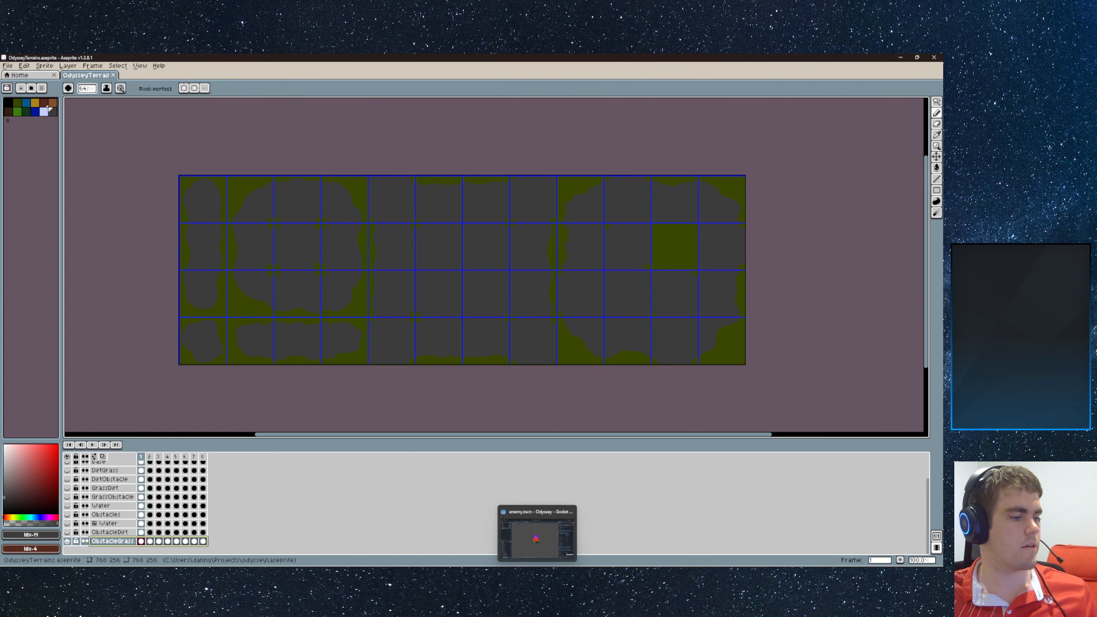
click(533, 555)
click(338, 214)
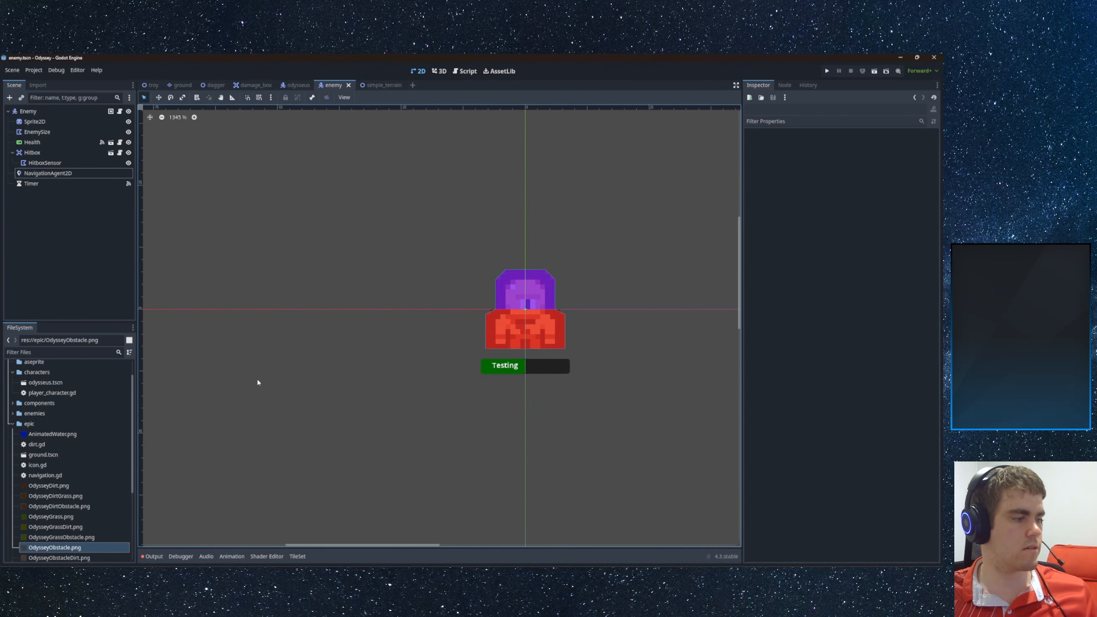
click(181, 557)
click(147, 557)
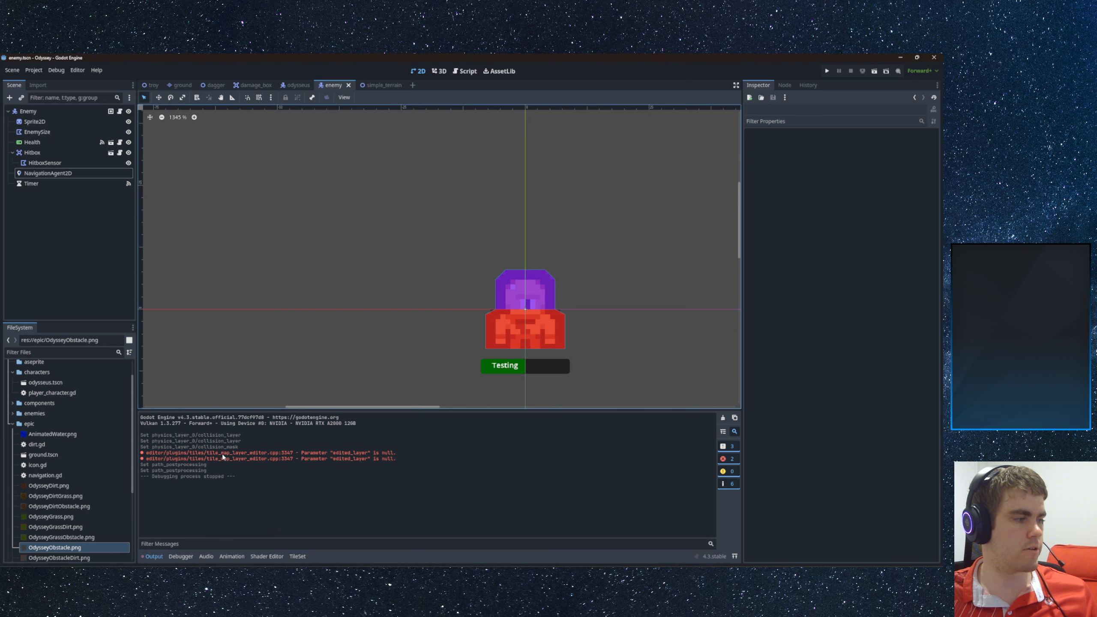
double_click(288, 454)
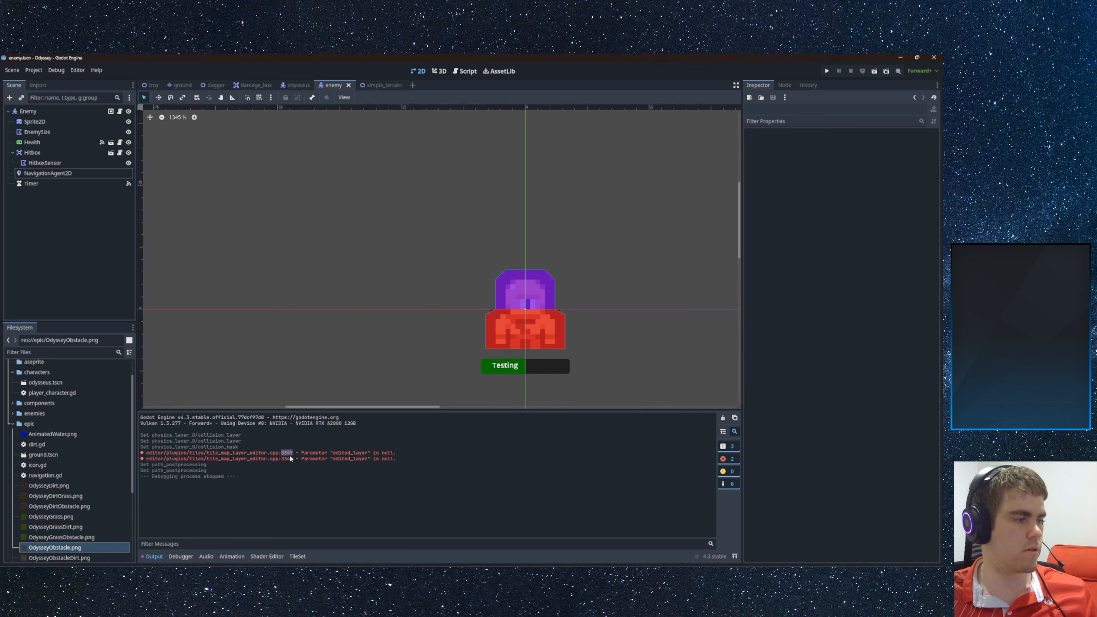
click(314, 461)
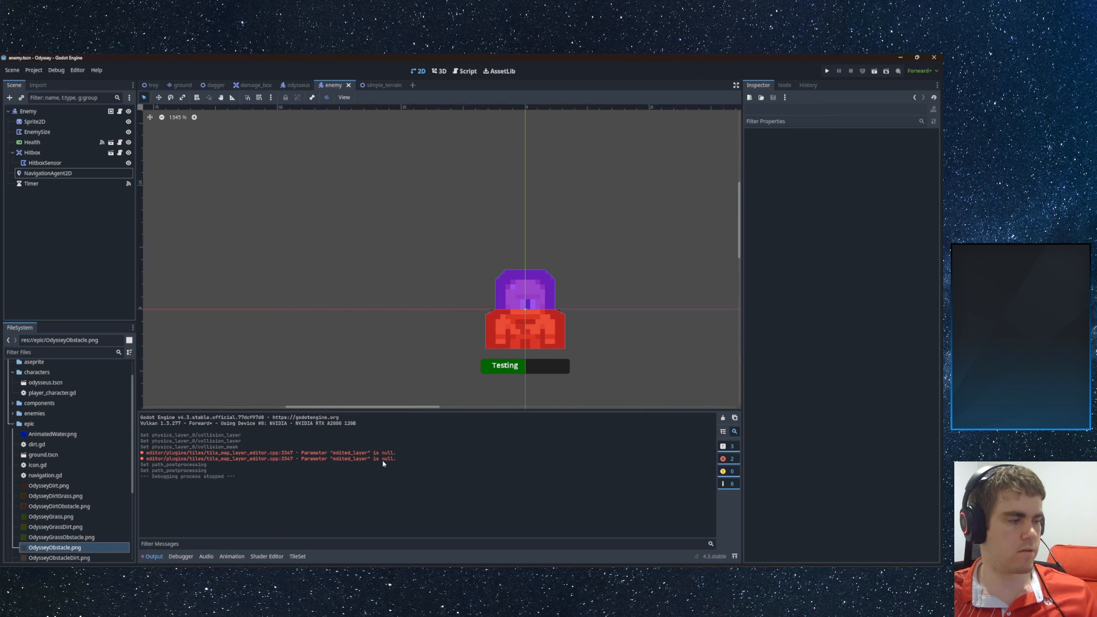
- Run the Odyssey project and walk the player around the terrain to test the enemy's pathfinding, ending by closing the game
key(F5)
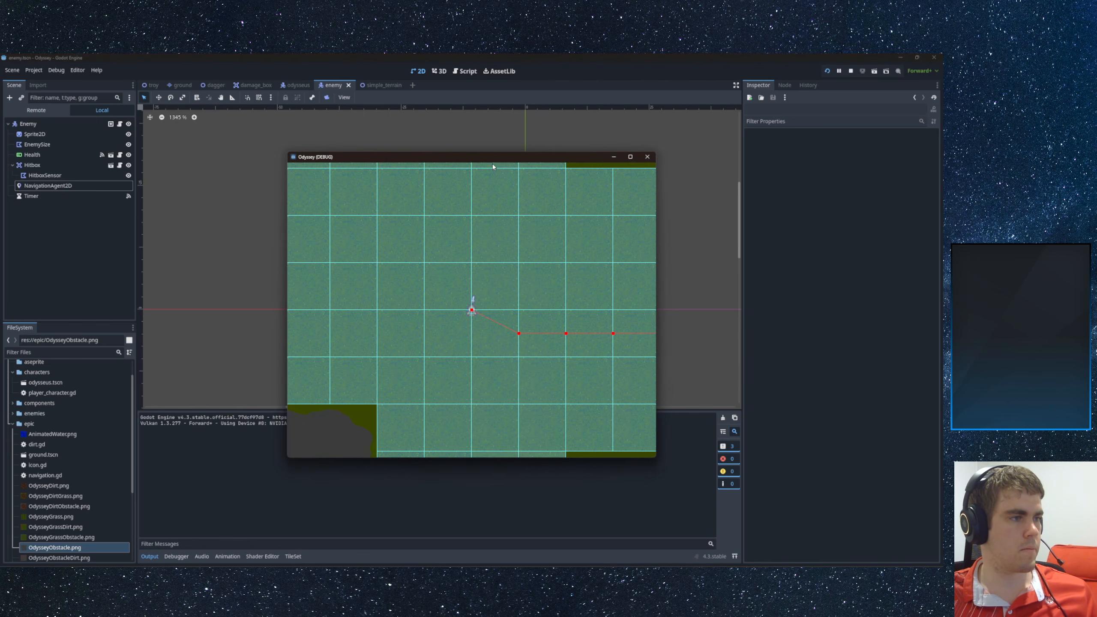
drag(492, 159, 593, 164)
key(a)
key(w)
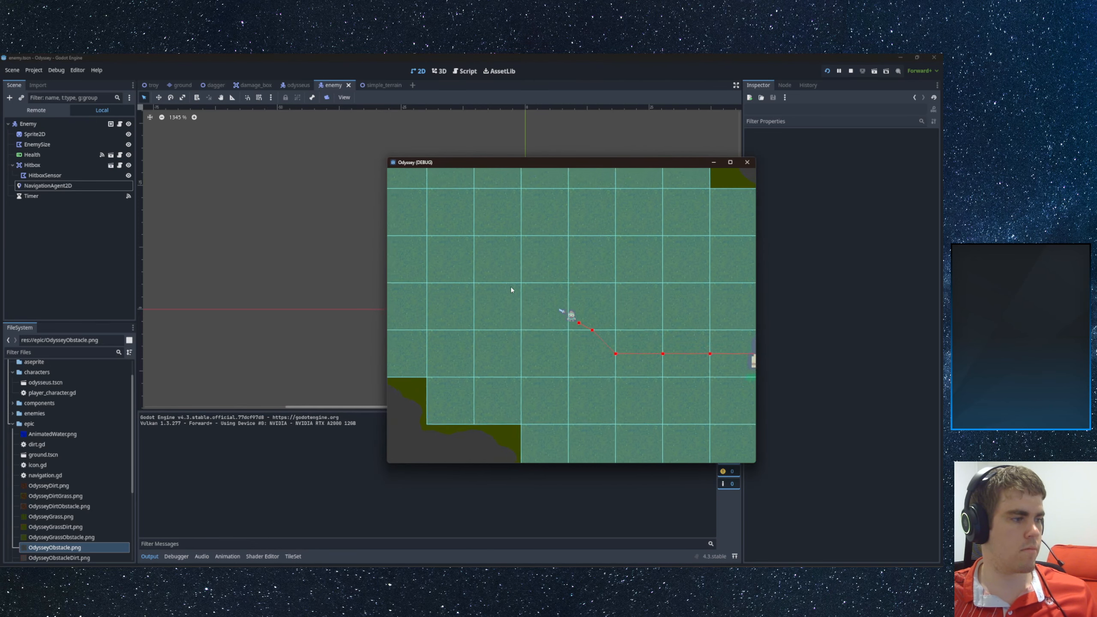
key(s)
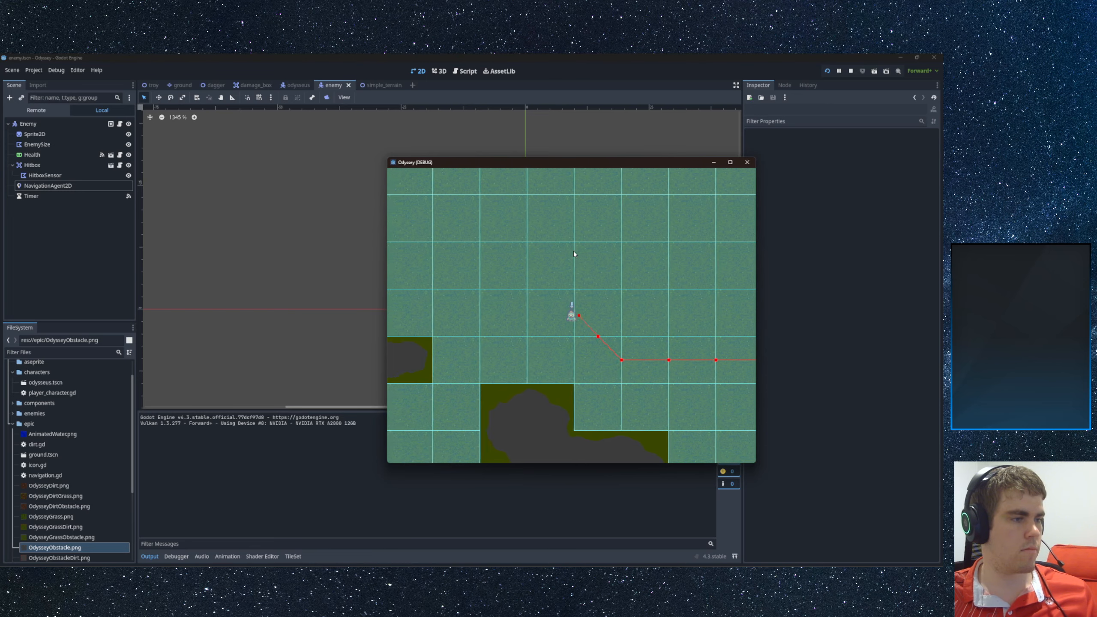
key(s)
key(d)
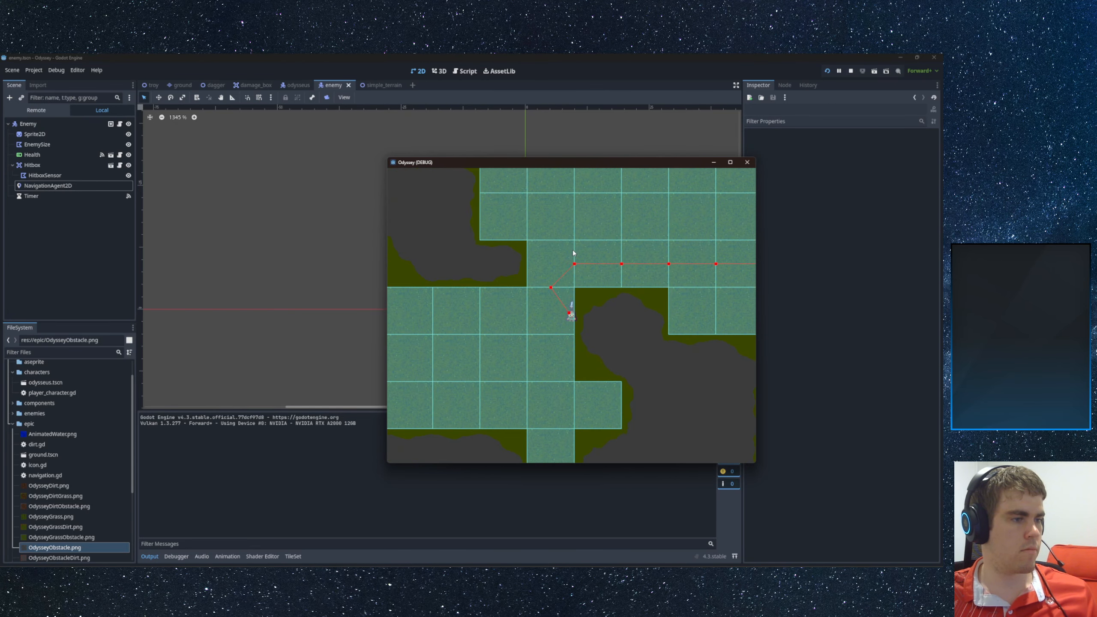
key(a)
key(d)
key(w)
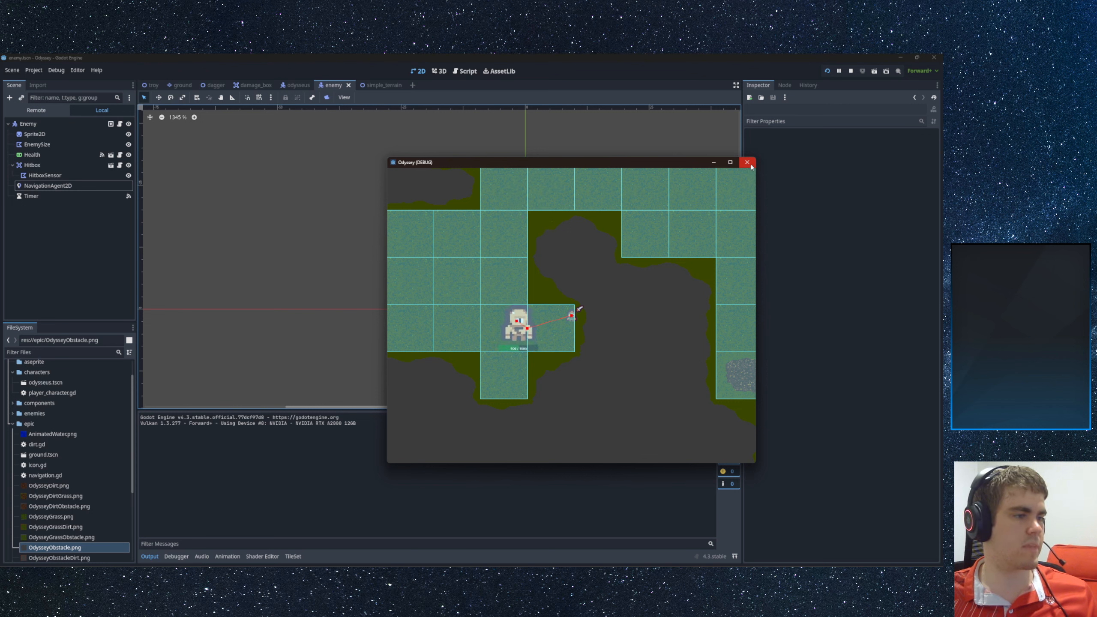
click(748, 162)
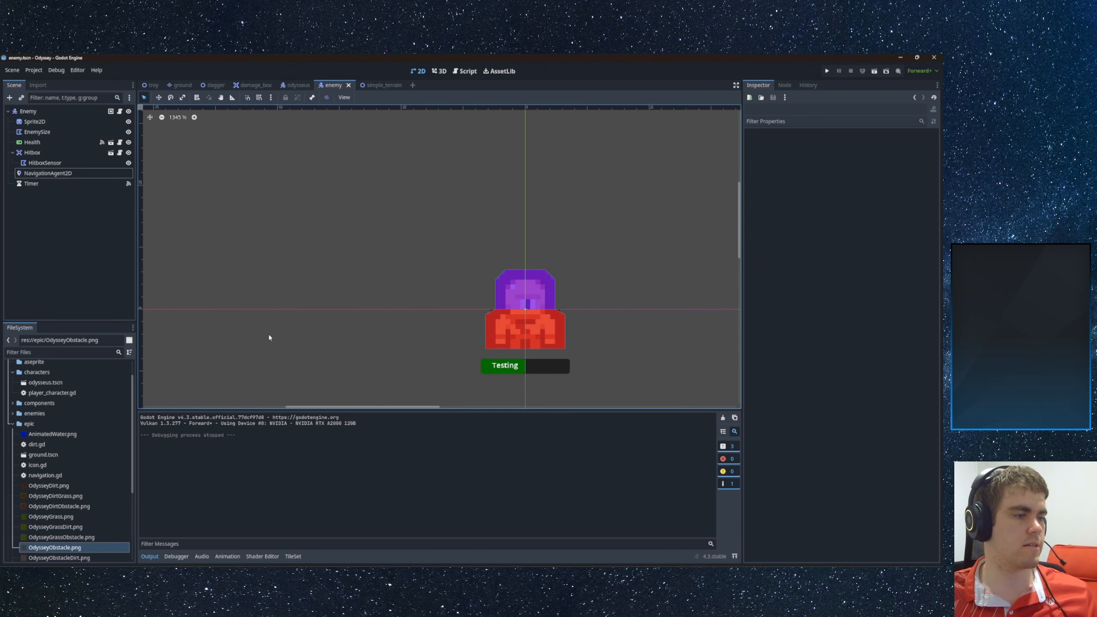
- Rename the epic folder to levels and check the files inside it
scroll(475, 270, down, 4)
middle_drag(575, 284, 459, 275)
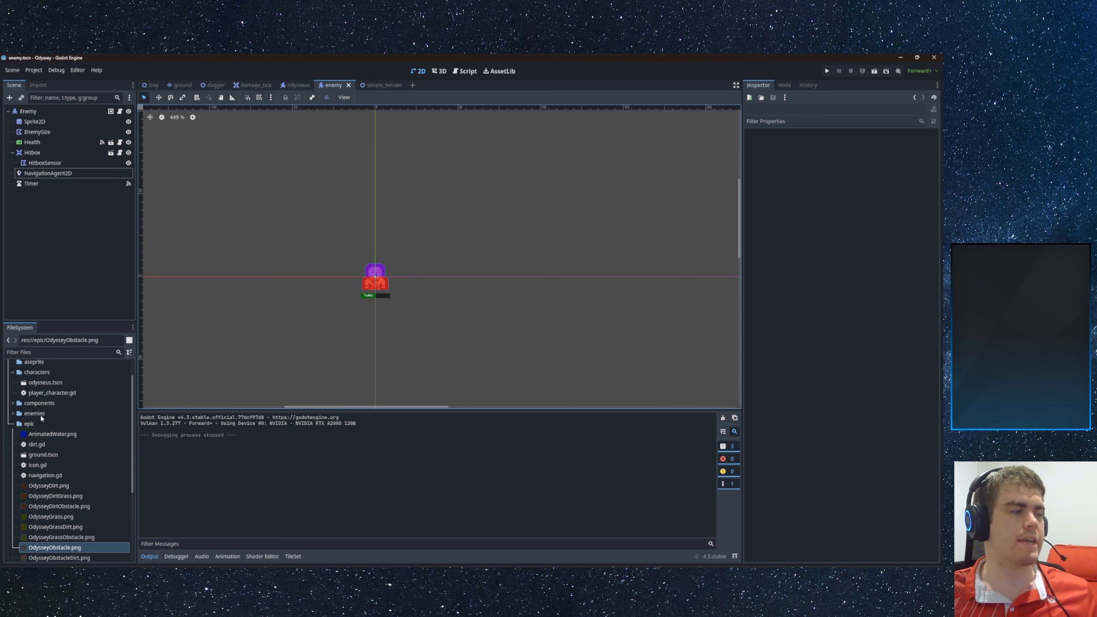
click(30, 423)
key(F2)
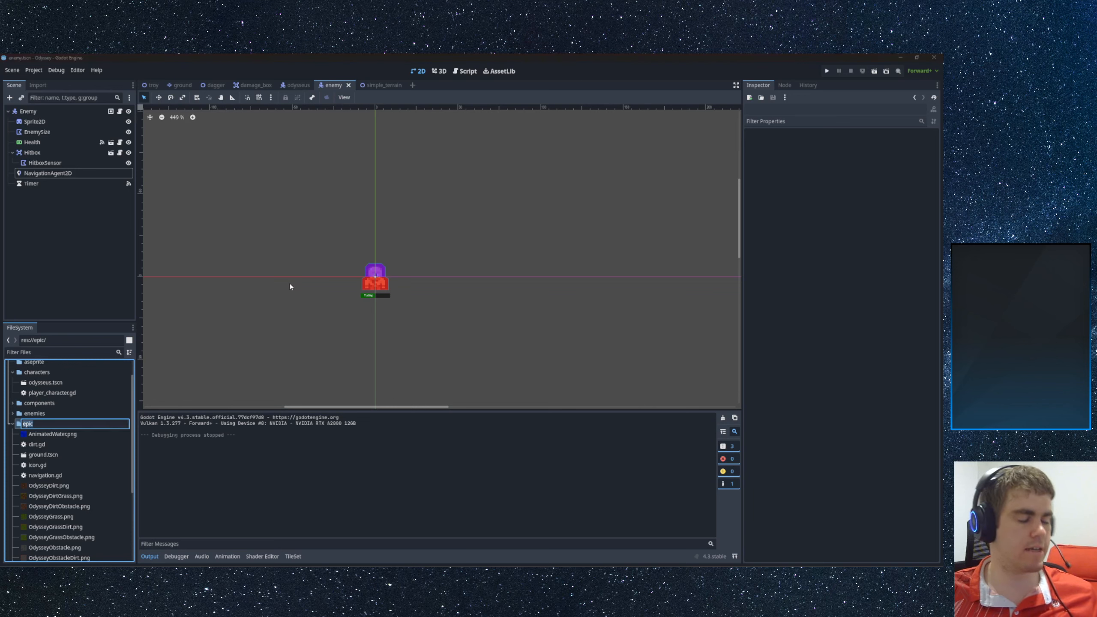
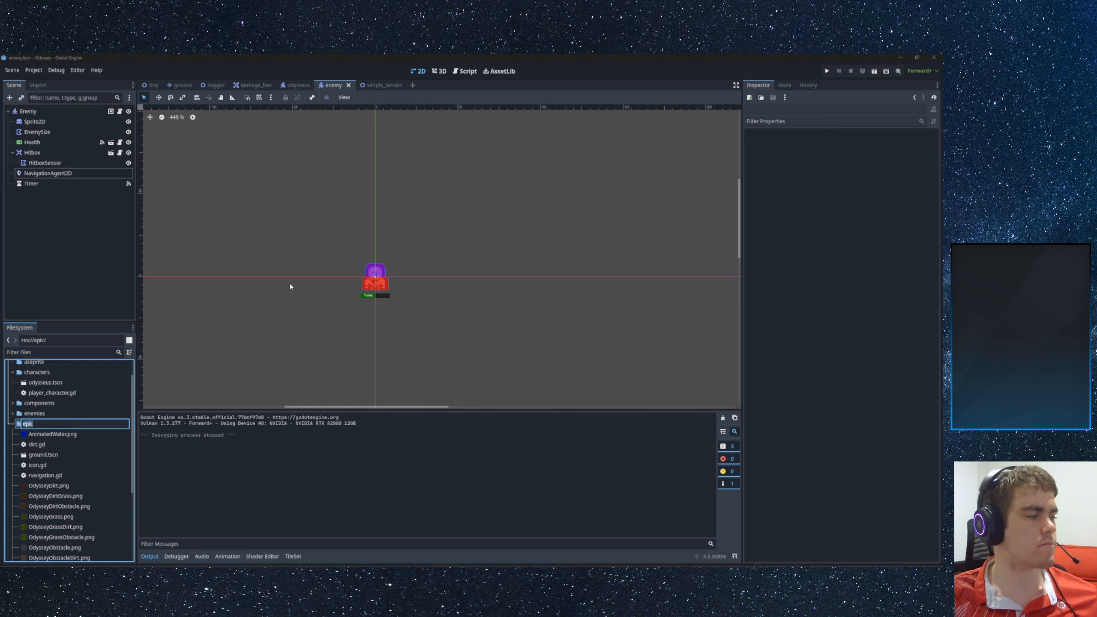
text(levels)
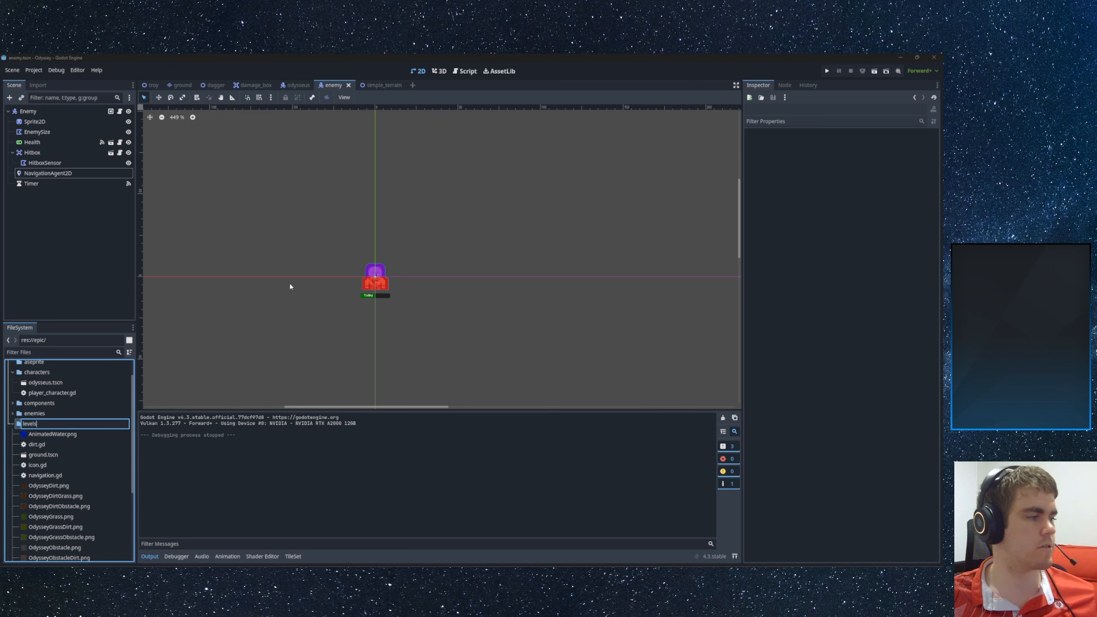
key(Escape)
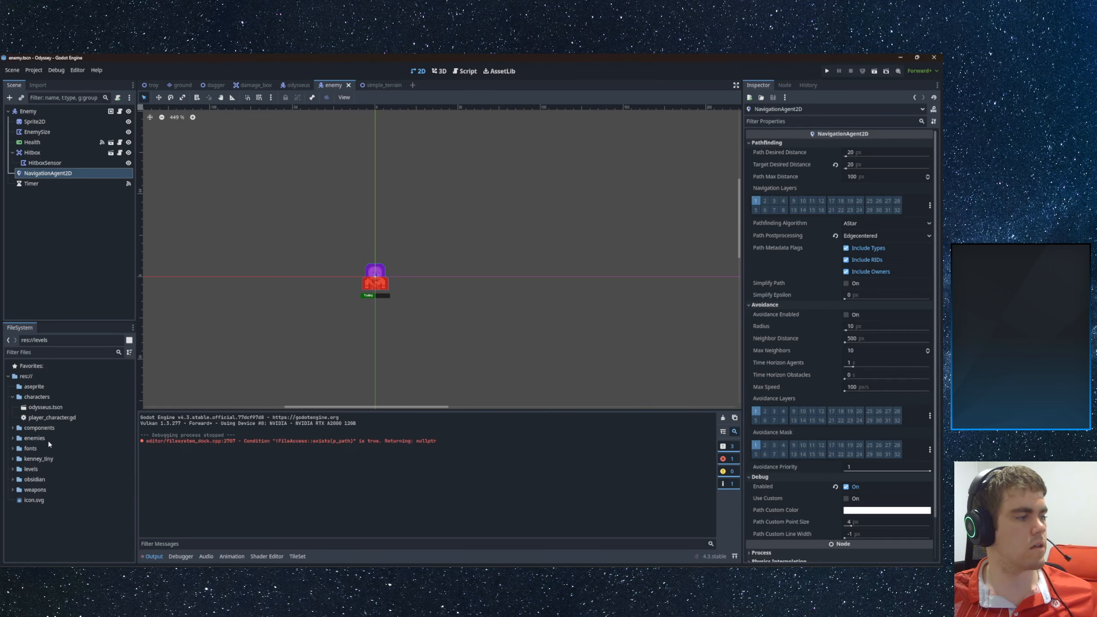
click(28, 470)
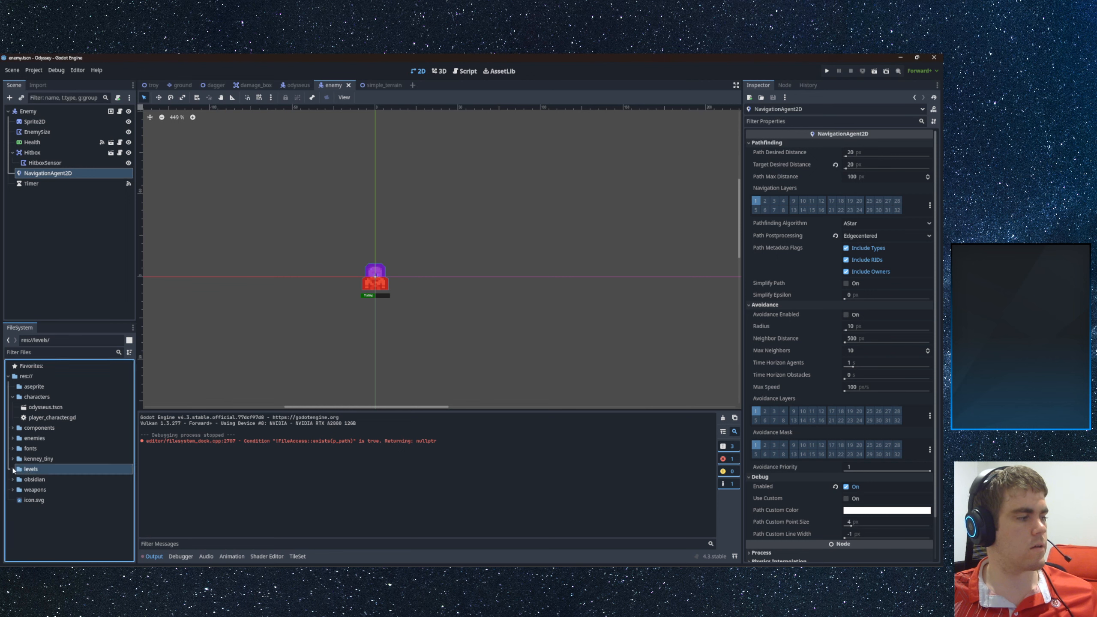
click(13, 469)
scroll(40, 473, down, 2)
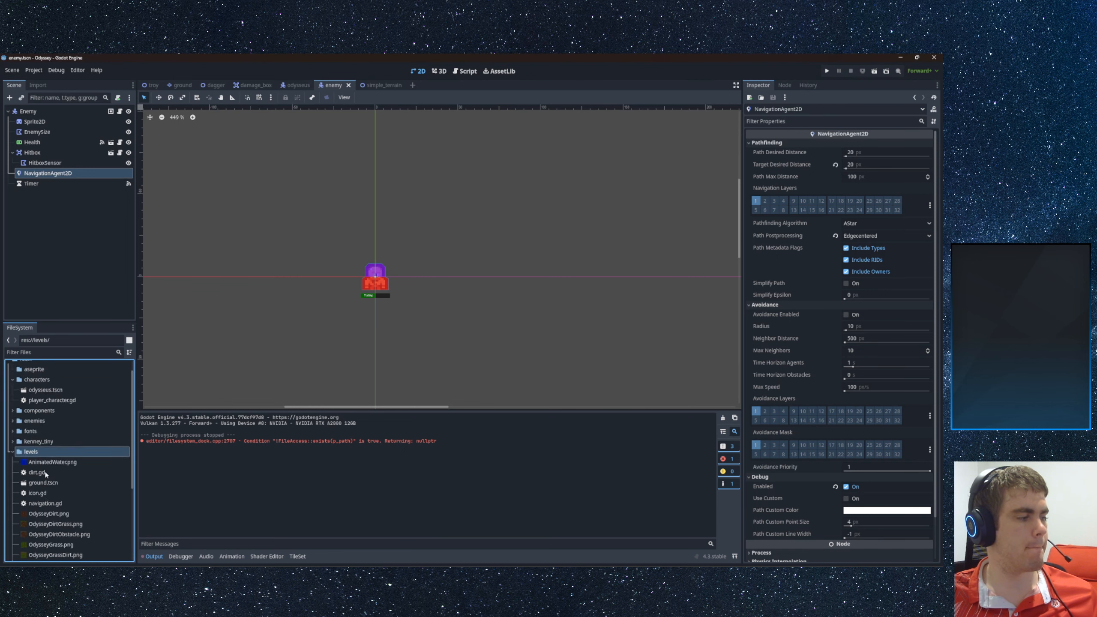
click(13, 452)
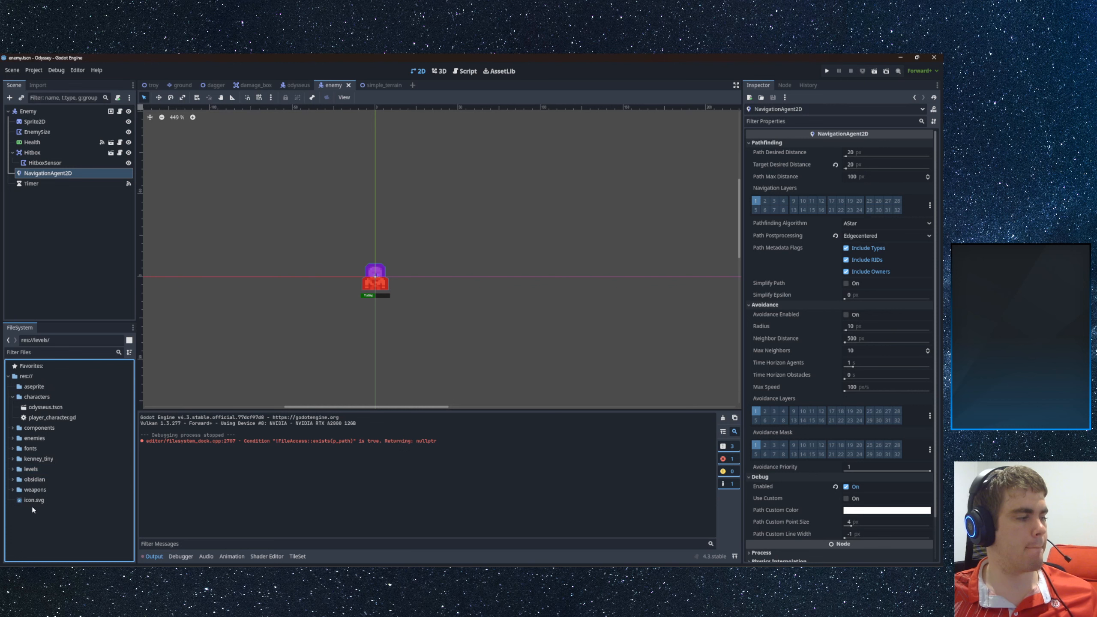
- Create a new folder named terrains in the project root res://
right_click(28, 377)
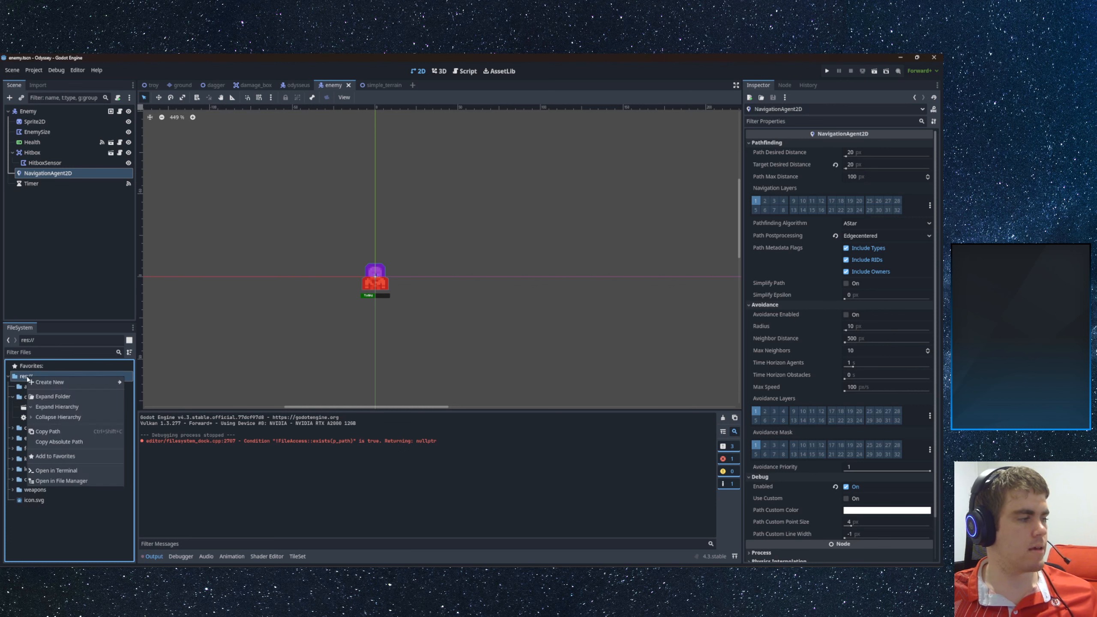
mouse_move(73, 384)
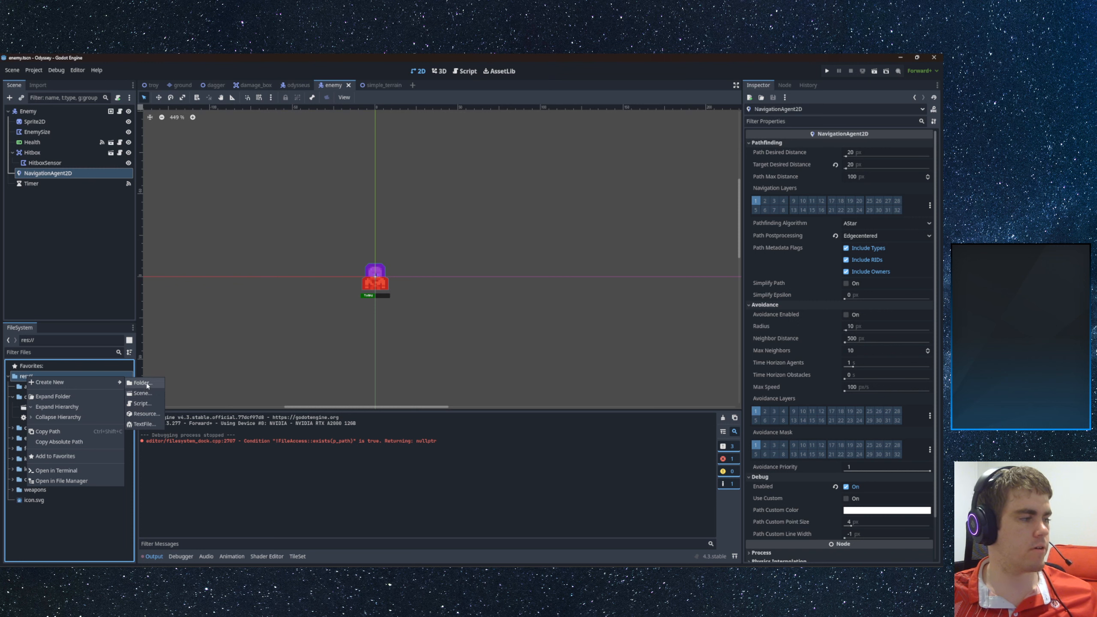
click(143, 382)
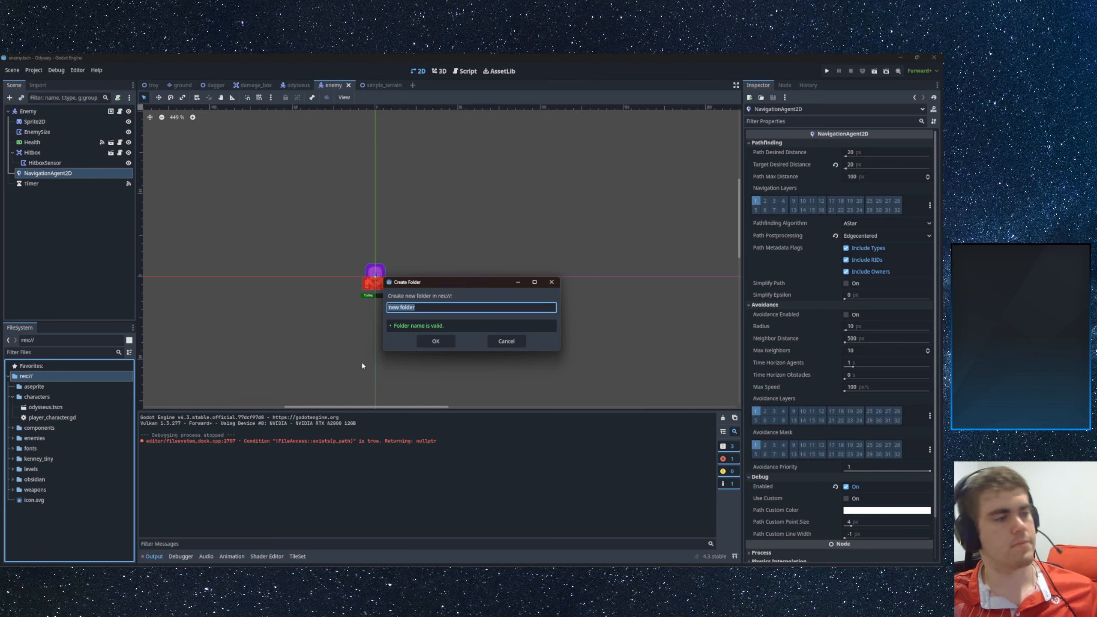
text(terrains)
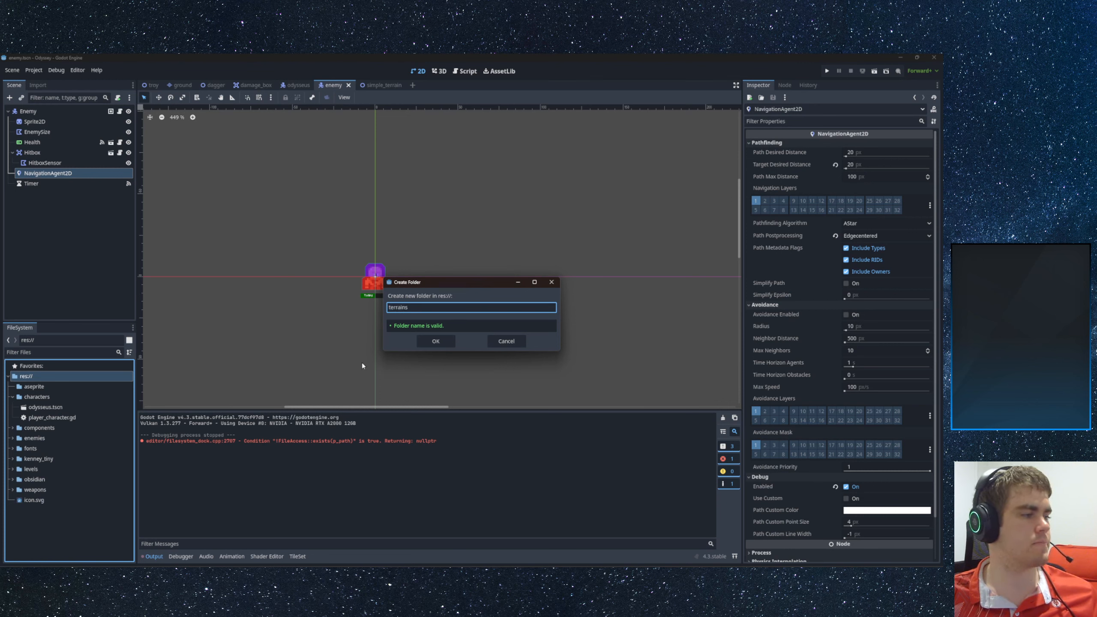
key(Return)
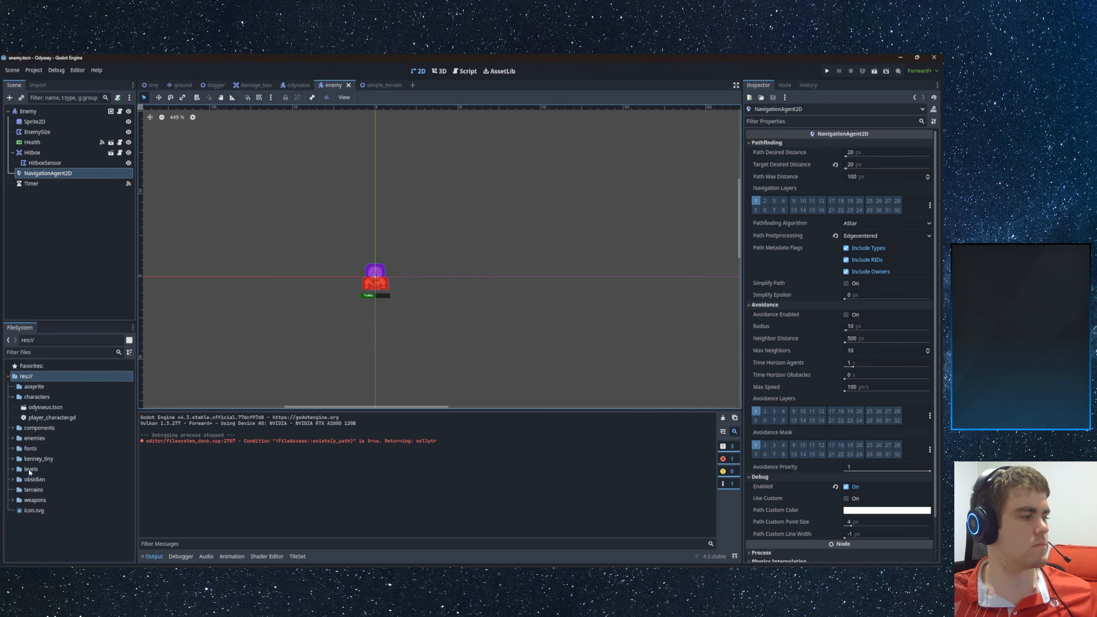
- Open the simple_terrain.tscn scene from the levels folder to check what it contains
click(29, 471)
click(13, 470)
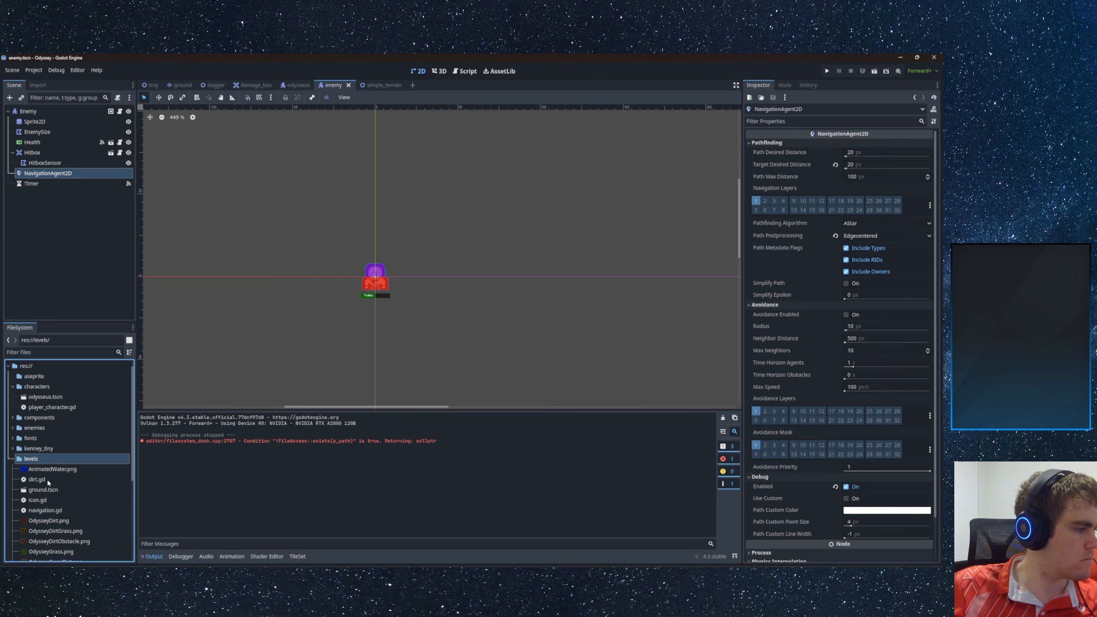
scroll(48, 483, down, 5)
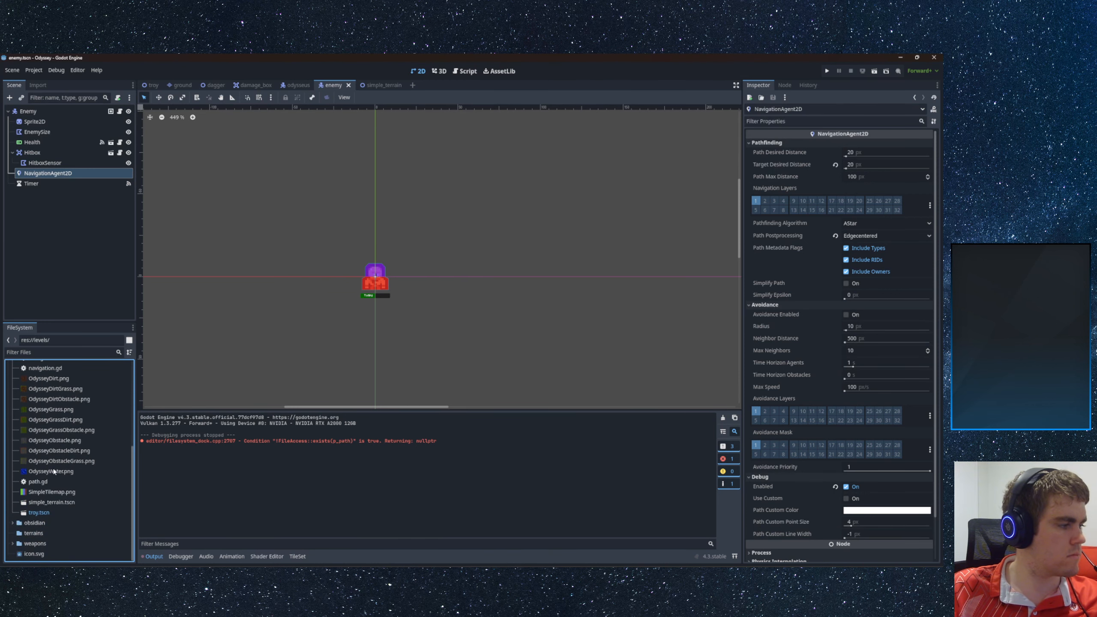
click(44, 504)
double_click(43, 503)
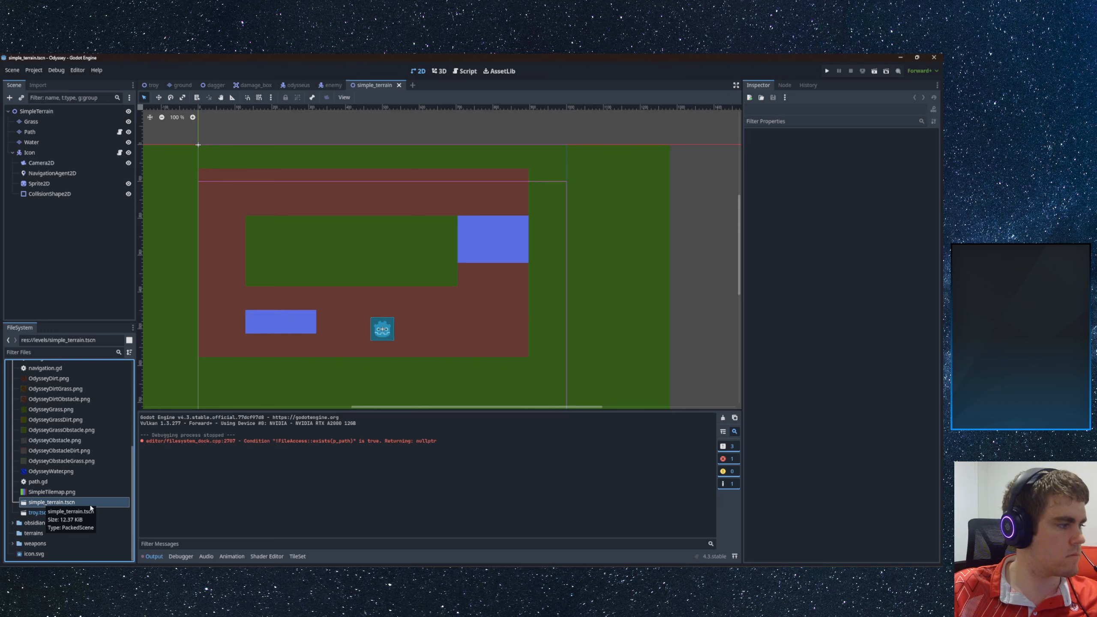
- Remove SimpleTilemap.png and simple_terrain.tscn from the project's levels folder
click(60, 493)
click(52, 503)
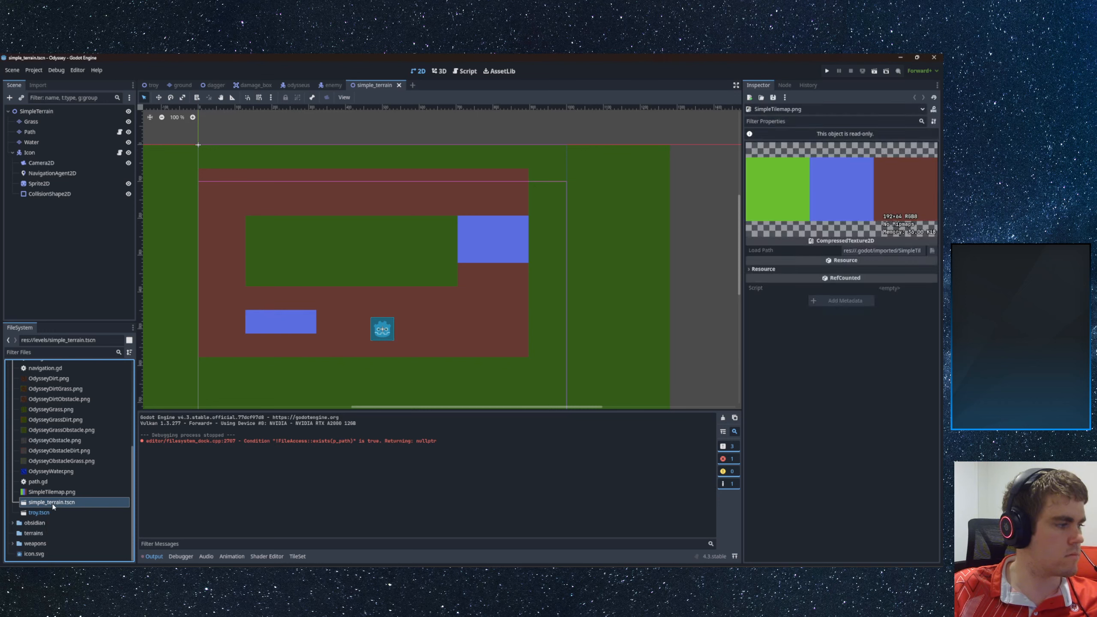
ctrl+click(52, 493)
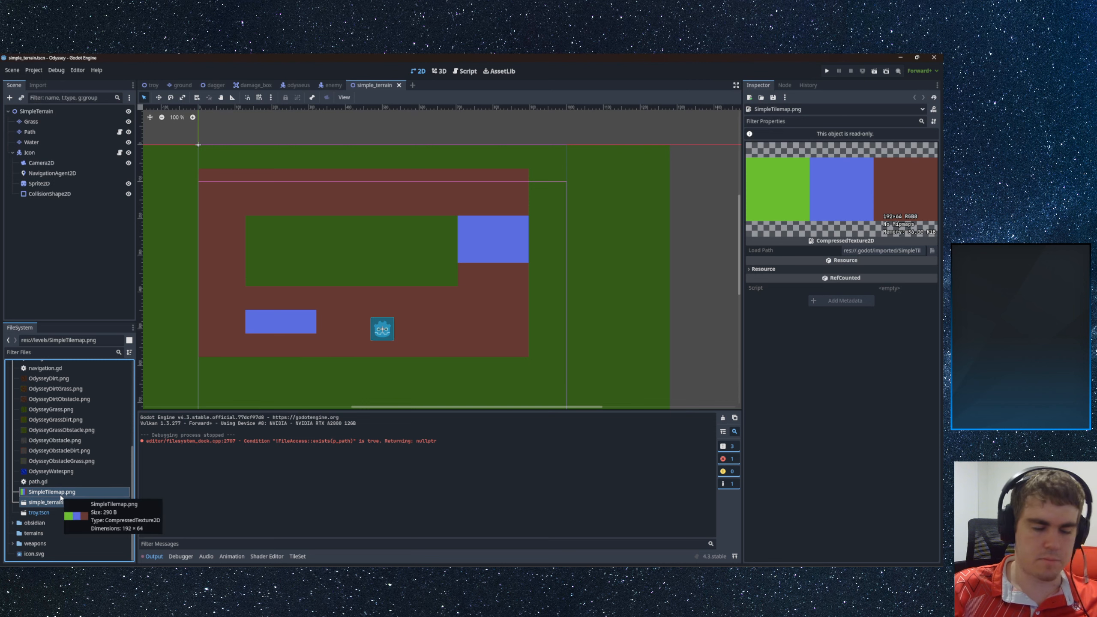
key(Delete)
click(415, 329)
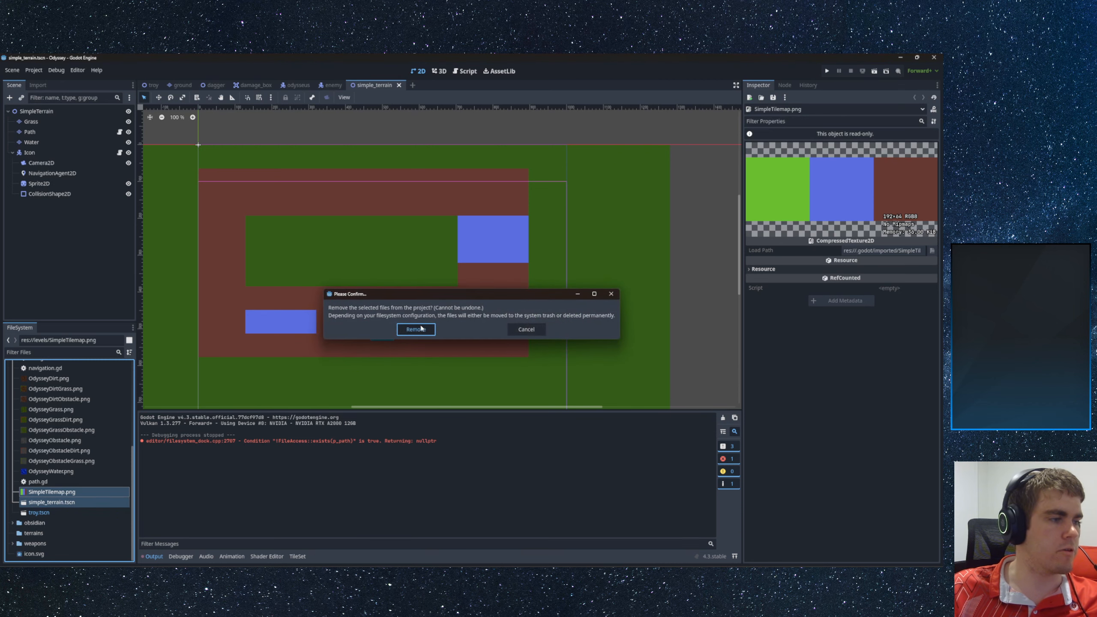
- Open the path.gd script to review its code, and cancel the removal of the file
double_click(43, 503)
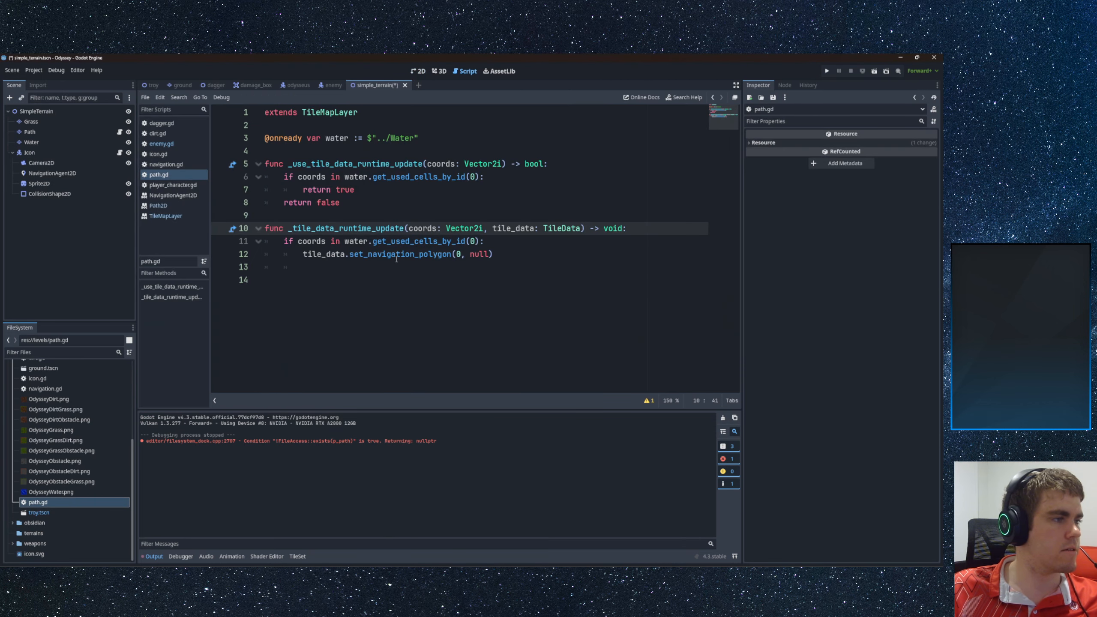
click(41, 504)
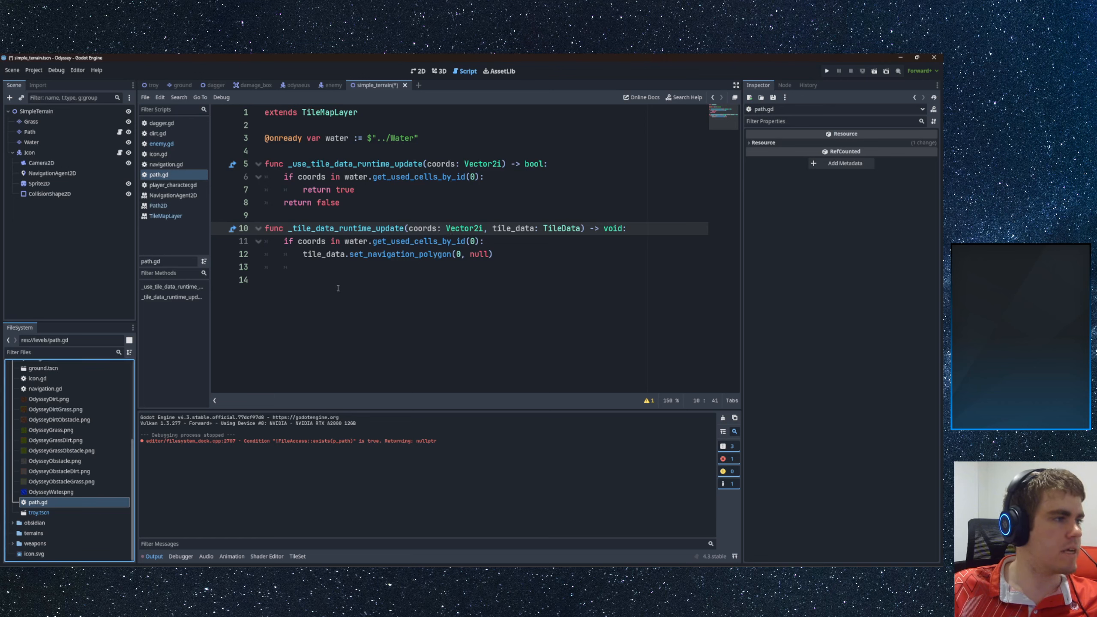
key(Delete)
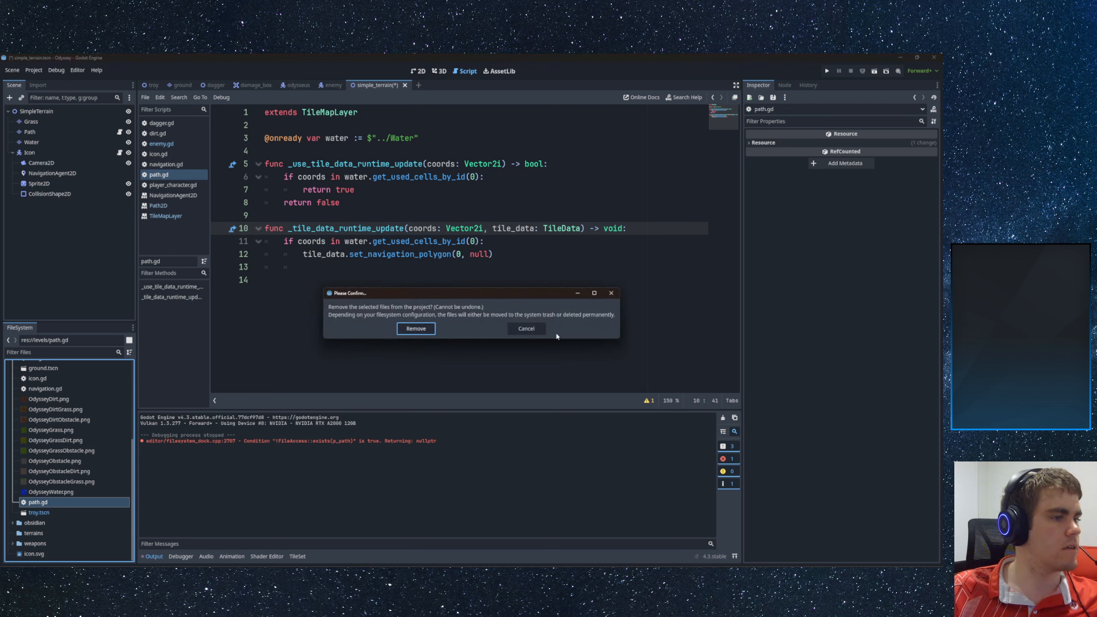
click(527, 328)
- Open the ground.tscn and troy.tscn scenes from the levels folder to examine their node trees
scroll(47, 460, up, 5)
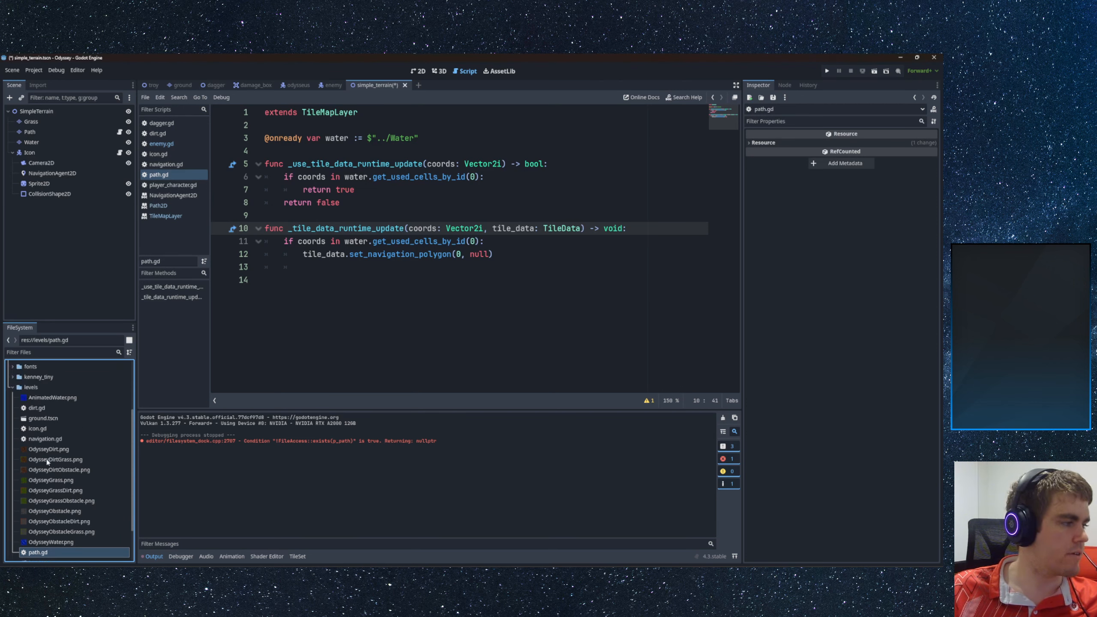
double_click(45, 467)
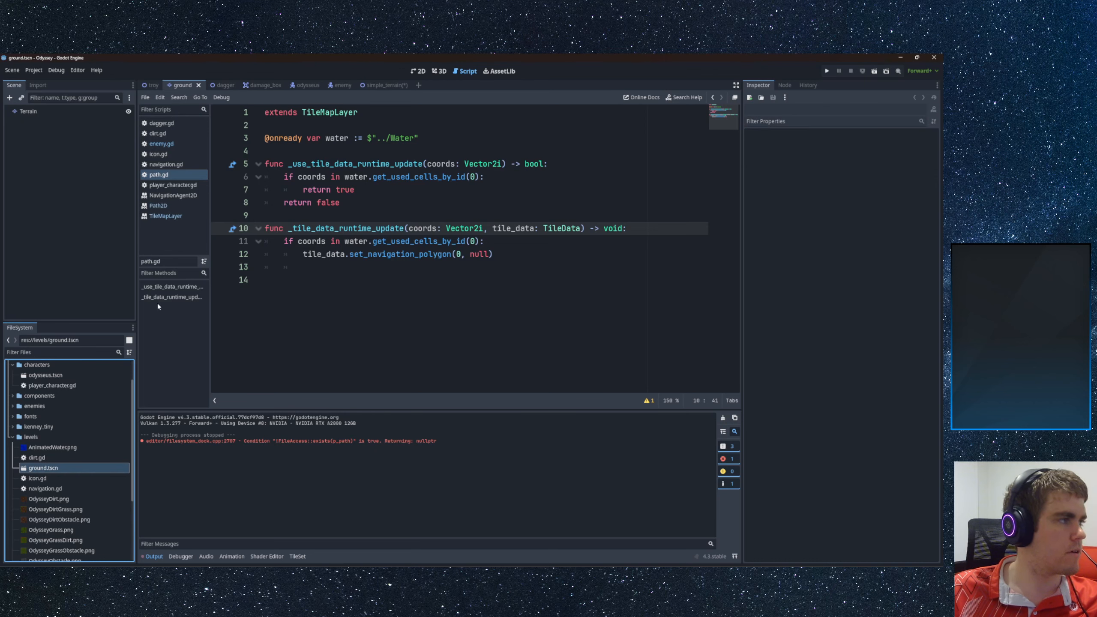
click(36, 459)
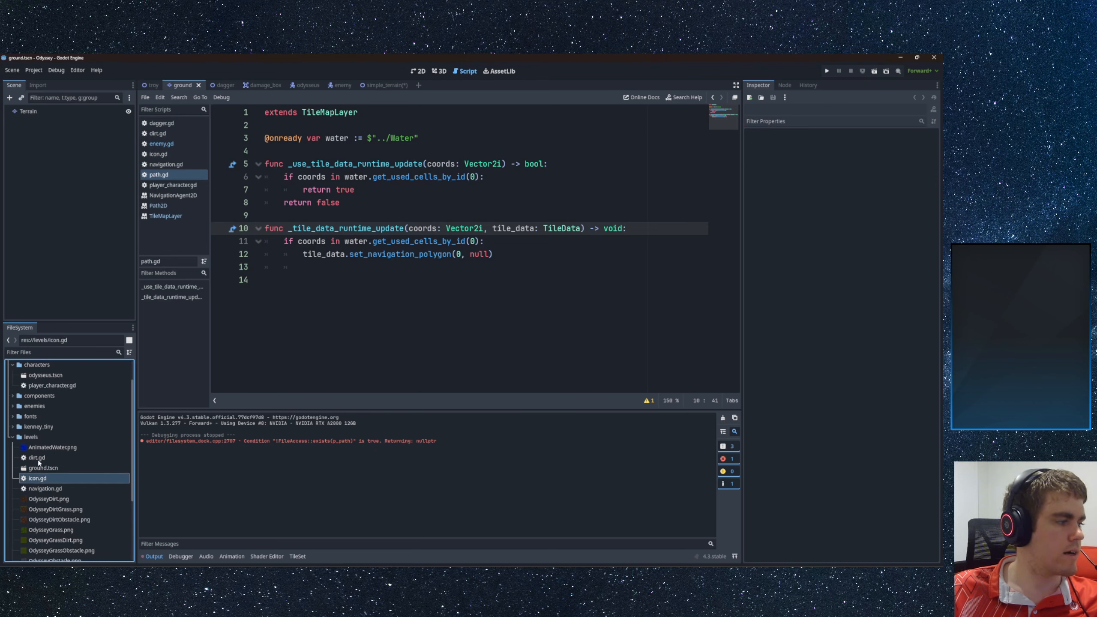
click(41, 468)
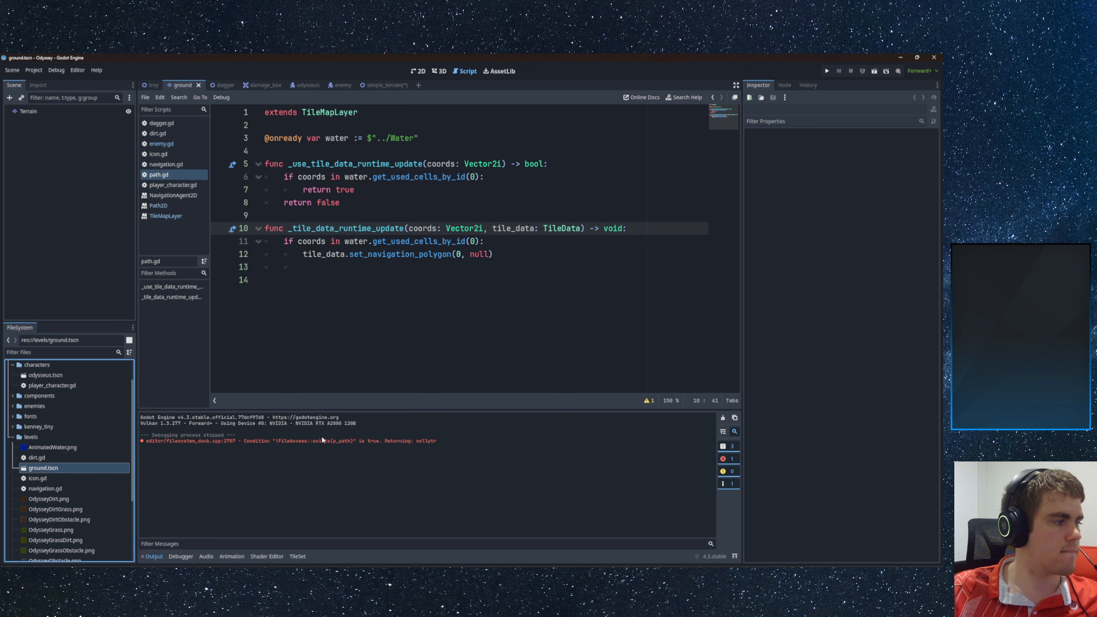
scroll(80, 466, down, 4)
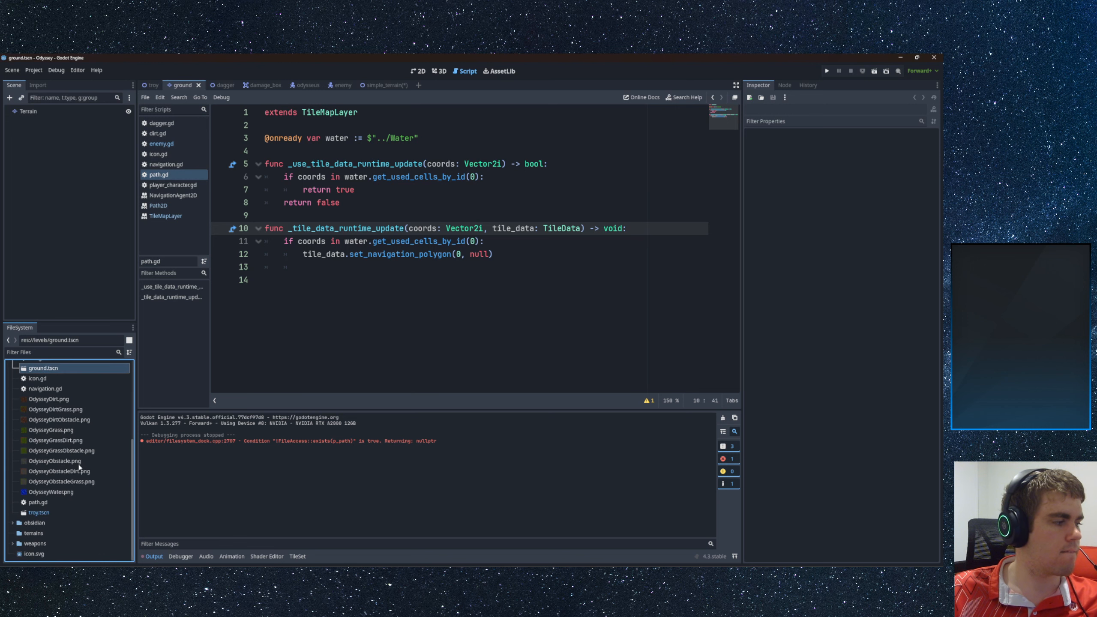
double_click(38, 514)
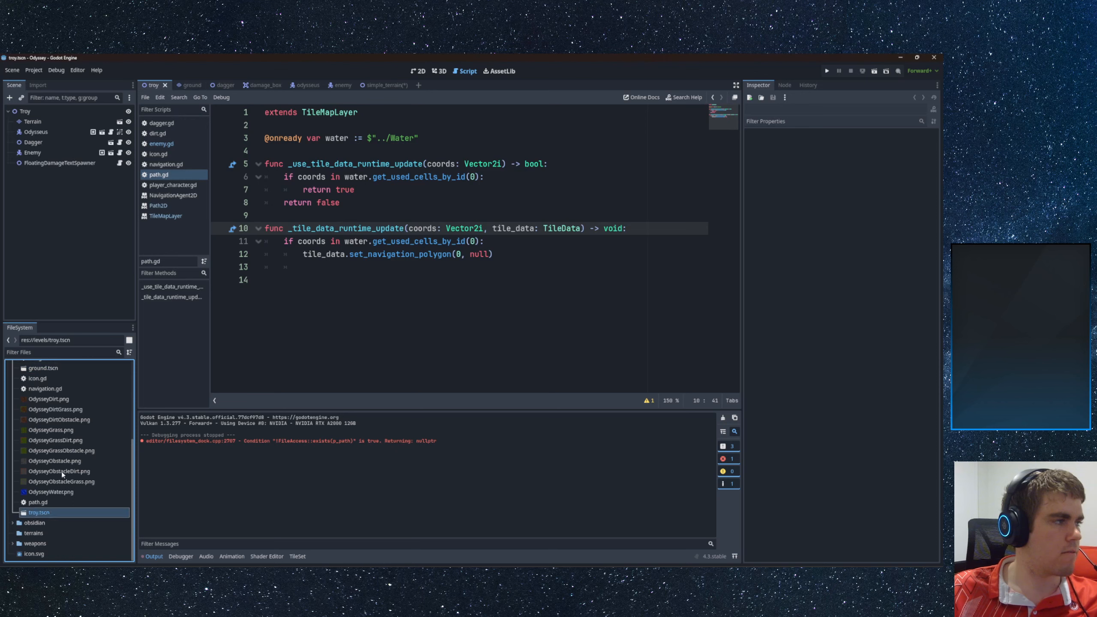
scroll(63, 425, up, 2)
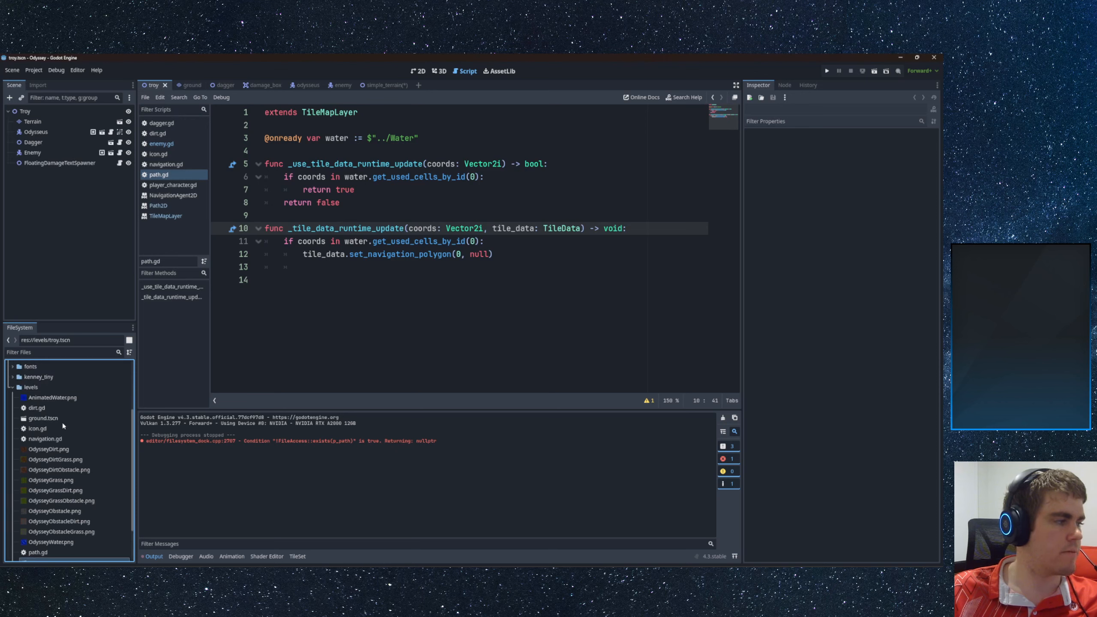
- Rename the ground.tscn scene in the levels folder as troy_terrain.tscn
double_click(39, 418)
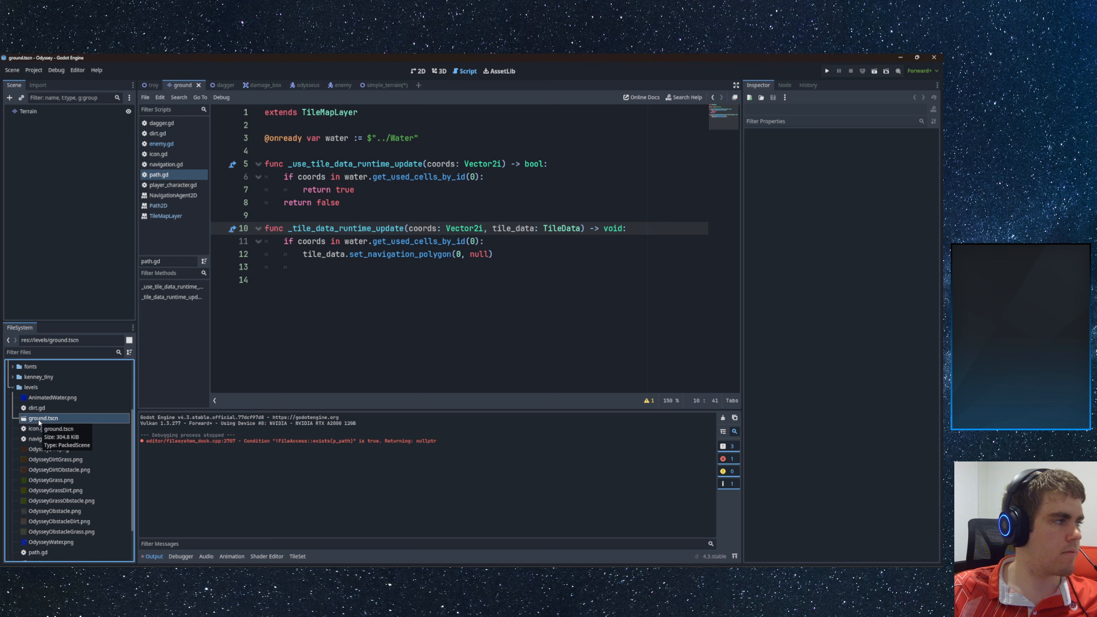
key(F2)
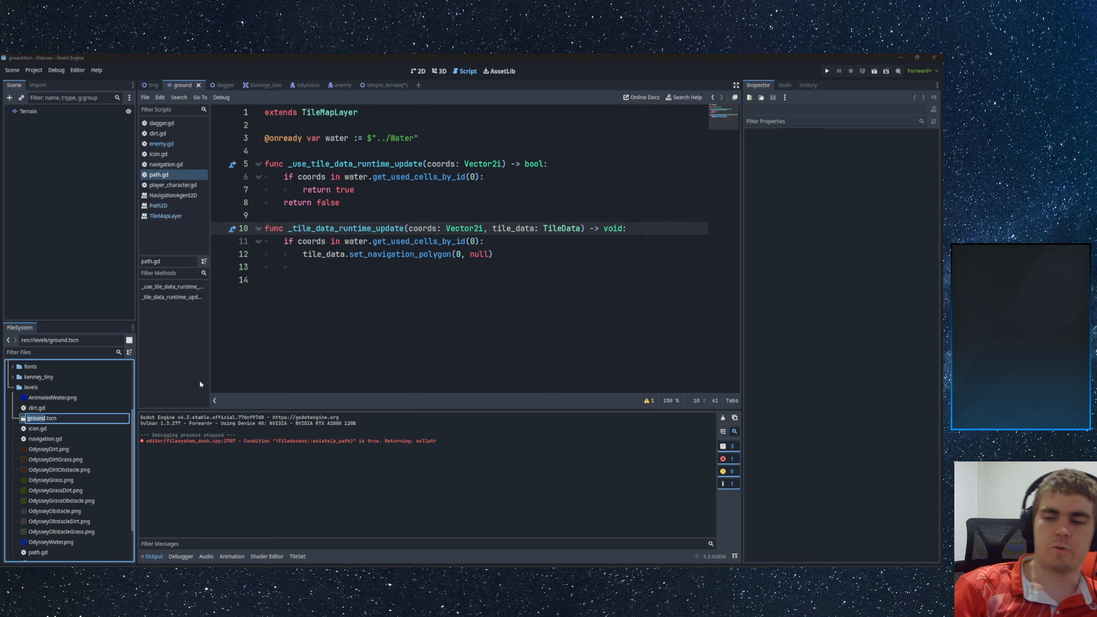
text(troy_)
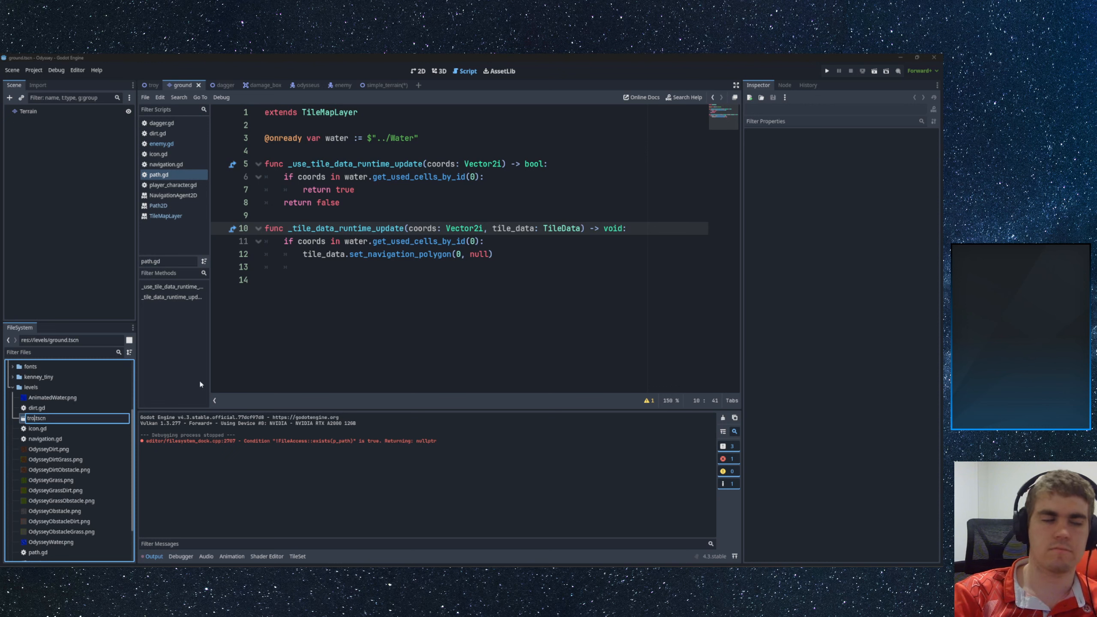
text(terrain)
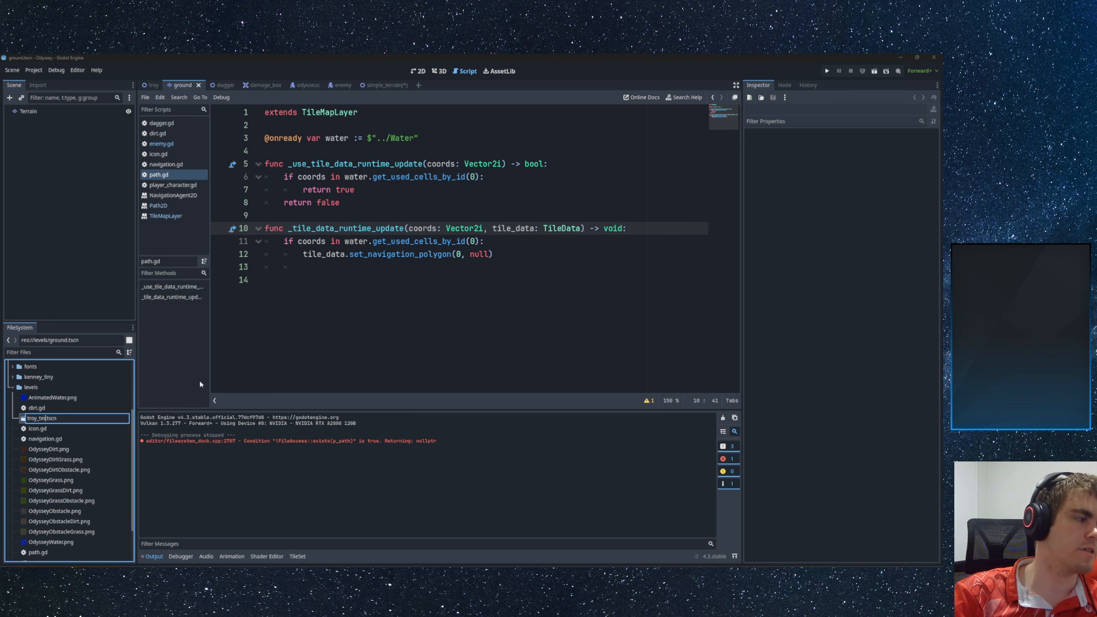
key(Return)
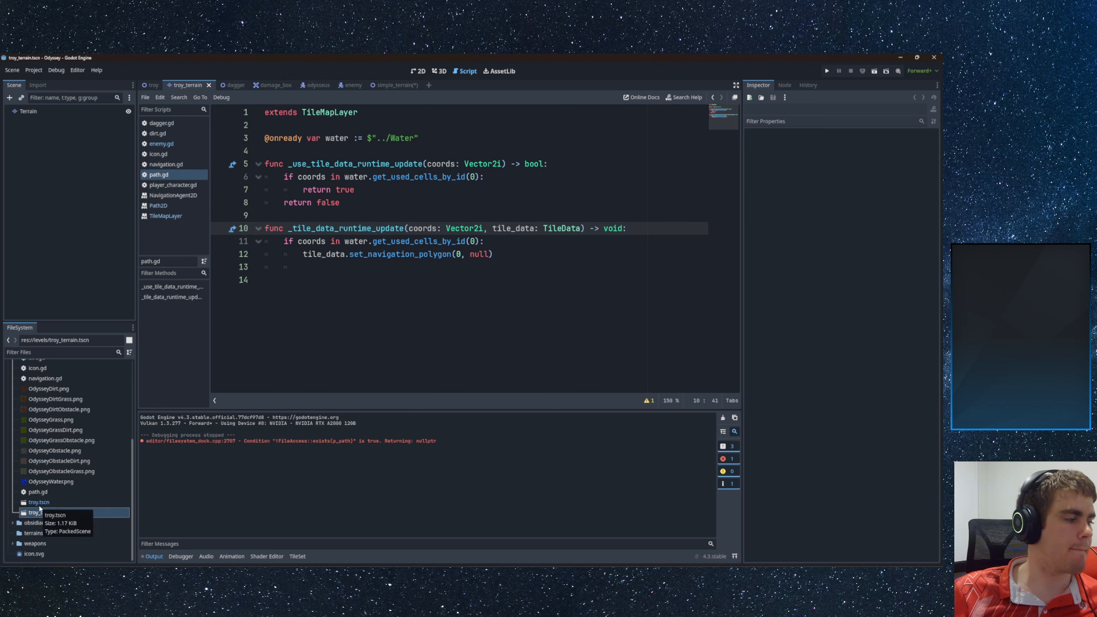
- Look through the files in the levels folder, inspecting the OdysseyWater.png texture and the path.gd resource properties
scroll(44, 514, down, 2)
click(40, 505)
click(41, 494)
scroll(41, 493, up, 3)
scroll(41, 493, down, 3)
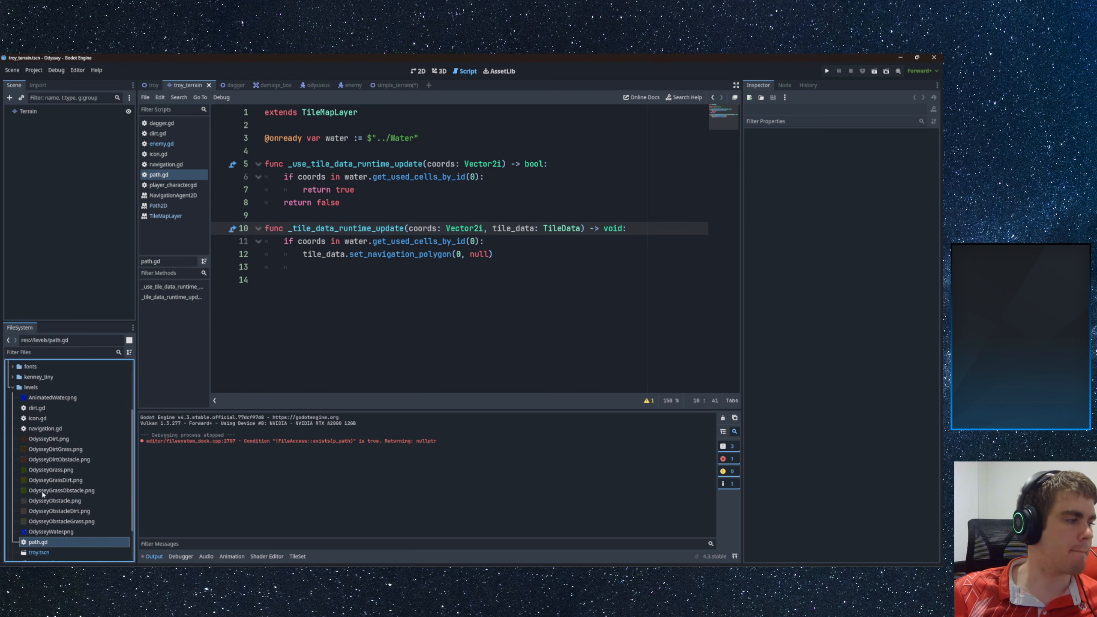
click(40, 502)
click(41, 511)
click(40, 503)
click(41, 492)
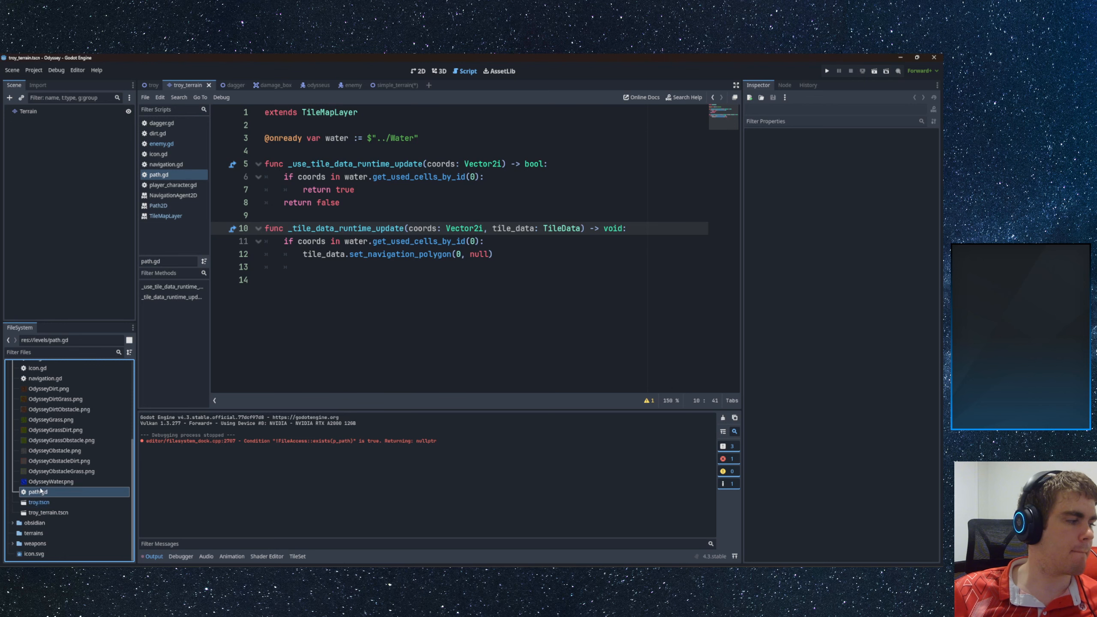
click(49, 482)
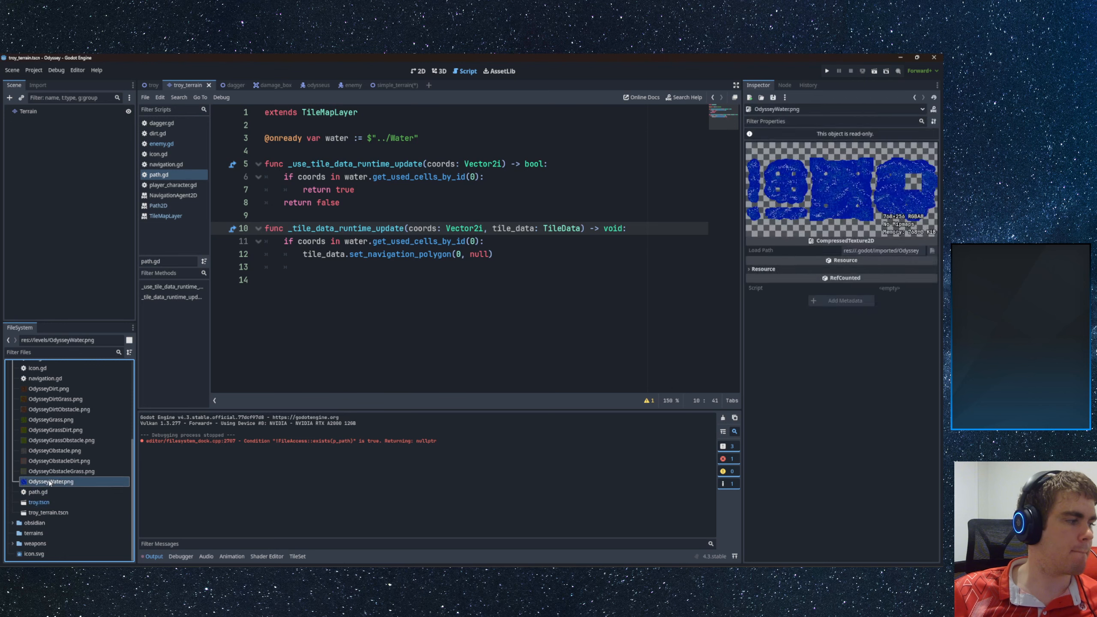
click(41, 492)
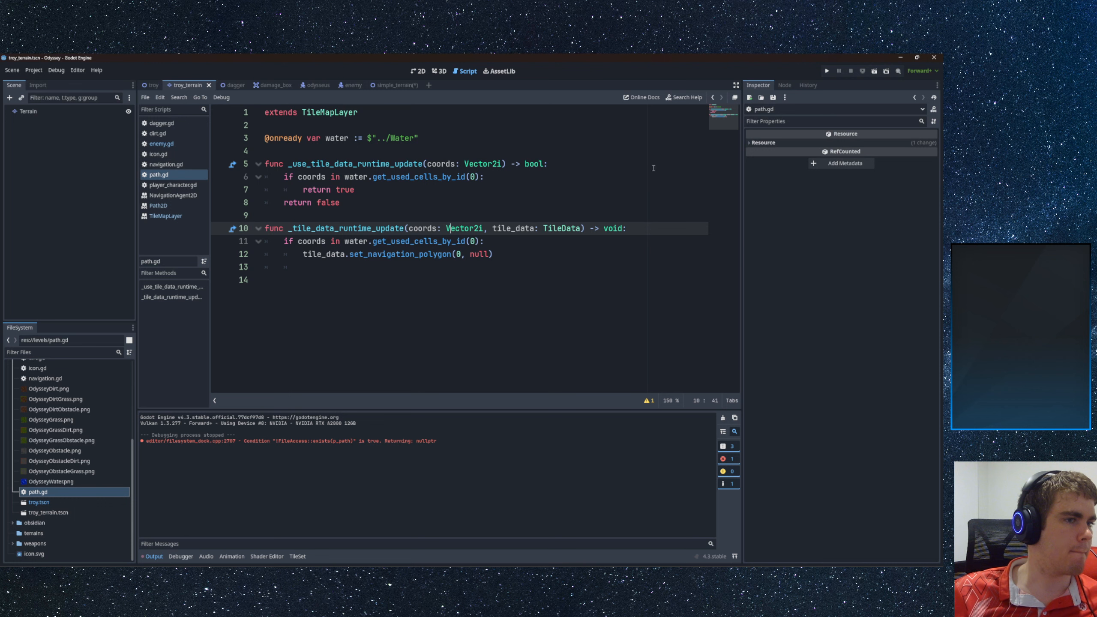
click(756, 142)
click(755, 143)
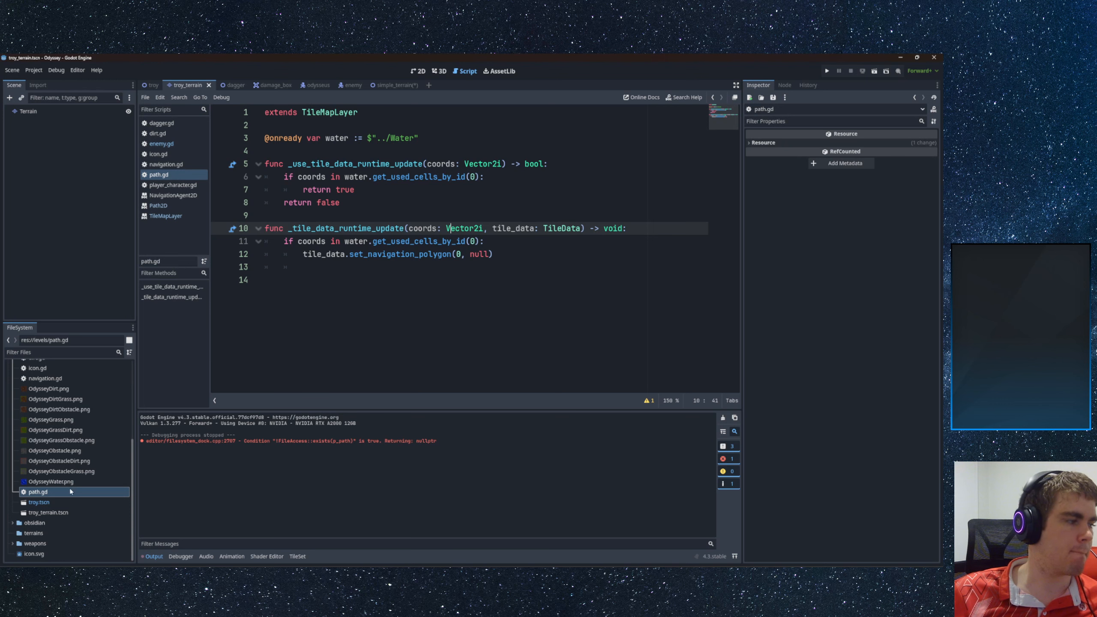
- Open the dirt.gd, icon.gd and navigation.gd scripts from the levels folder to review their code
scroll(67, 487, up, 1)
click(35, 394)
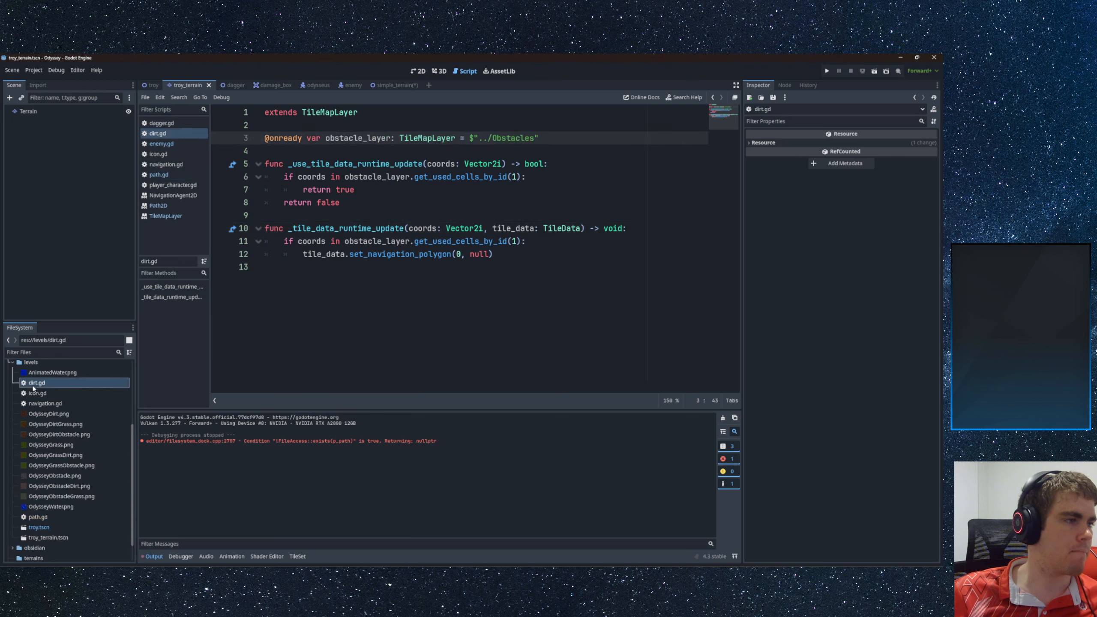
double_click(37, 395)
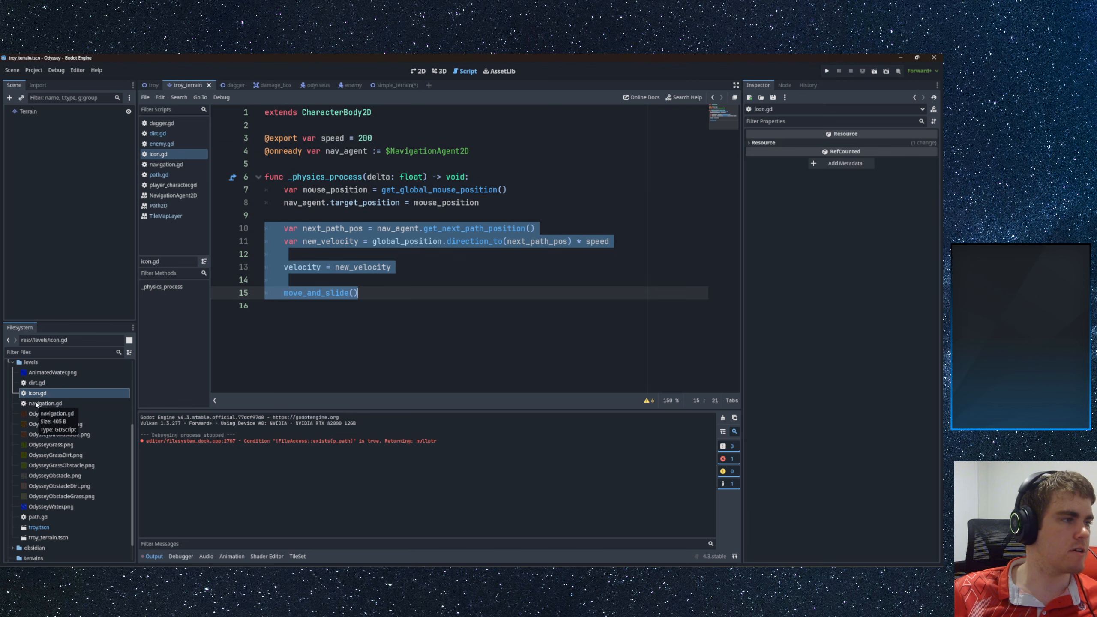
double_click(36, 404)
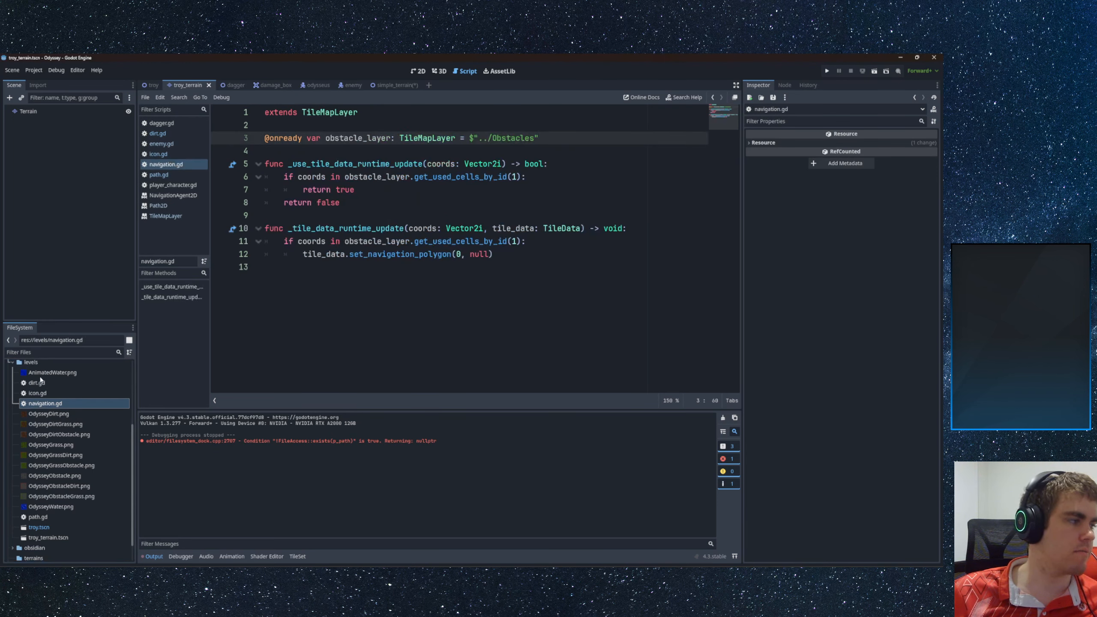
- Remove dirt.gd, icon.gd, navigation.gd and path.gd from the project's levels folder
shift+click(37, 383)
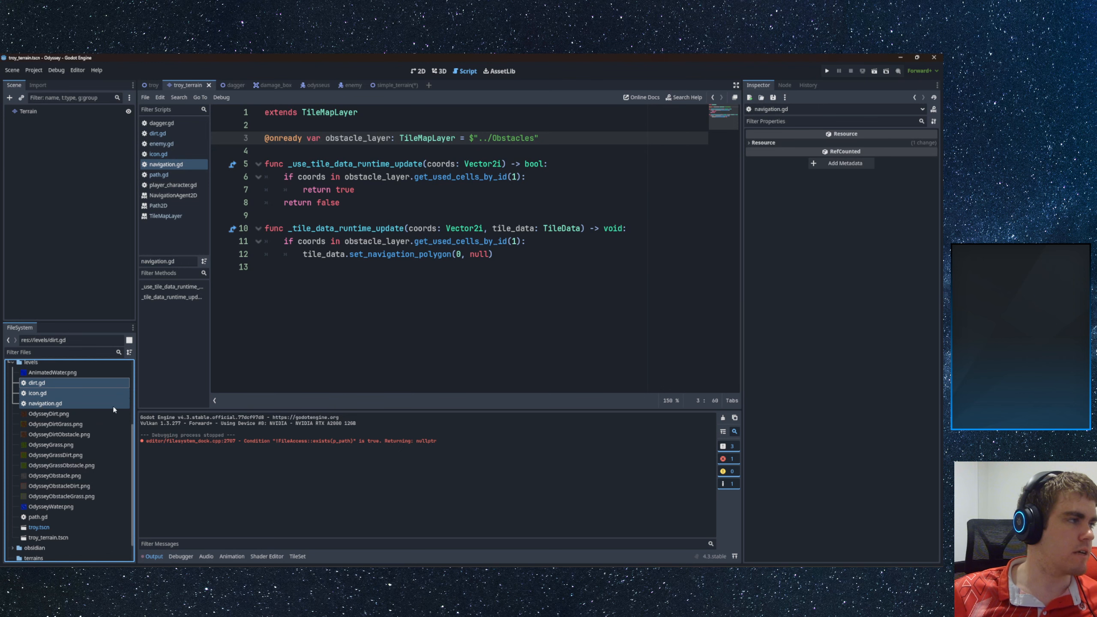
key(Delete)
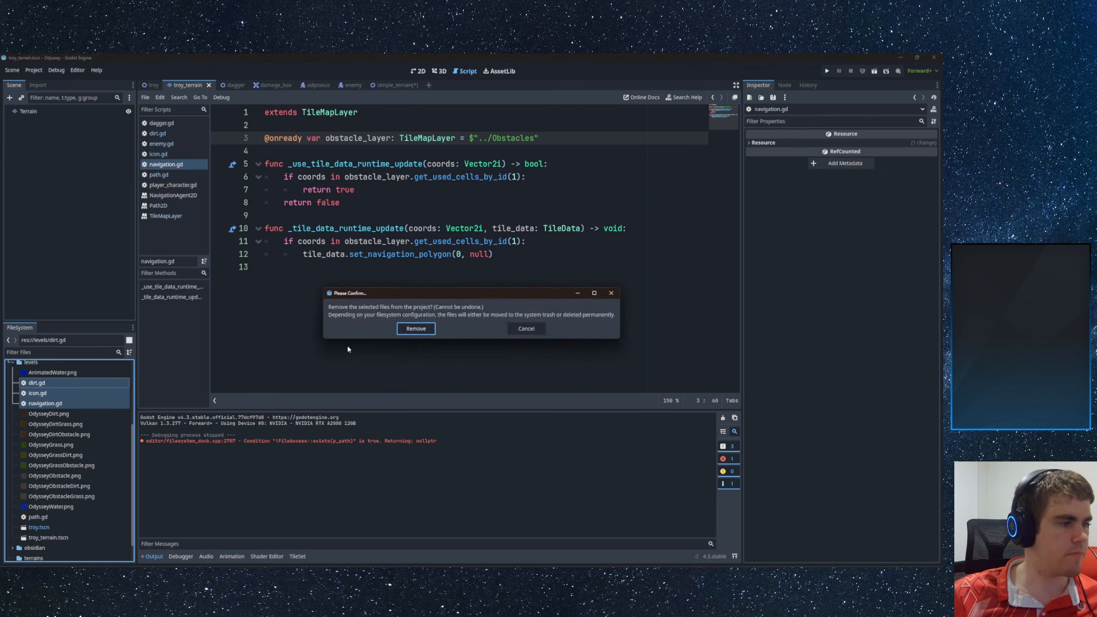
click(421, 329)
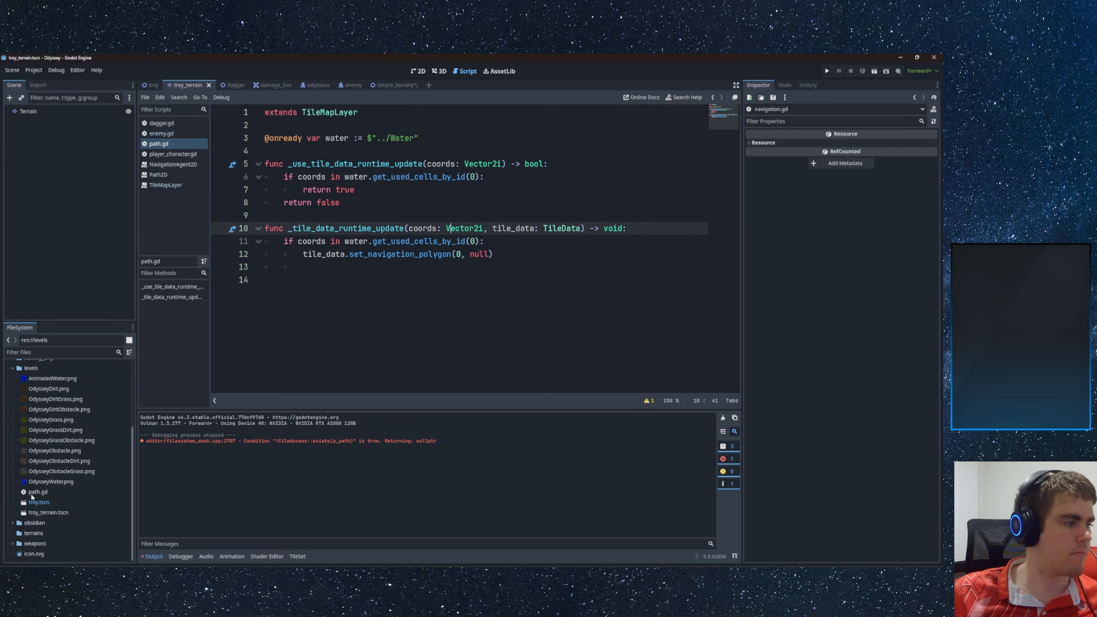
click(69, 492)
key(Delete)
key(Return)
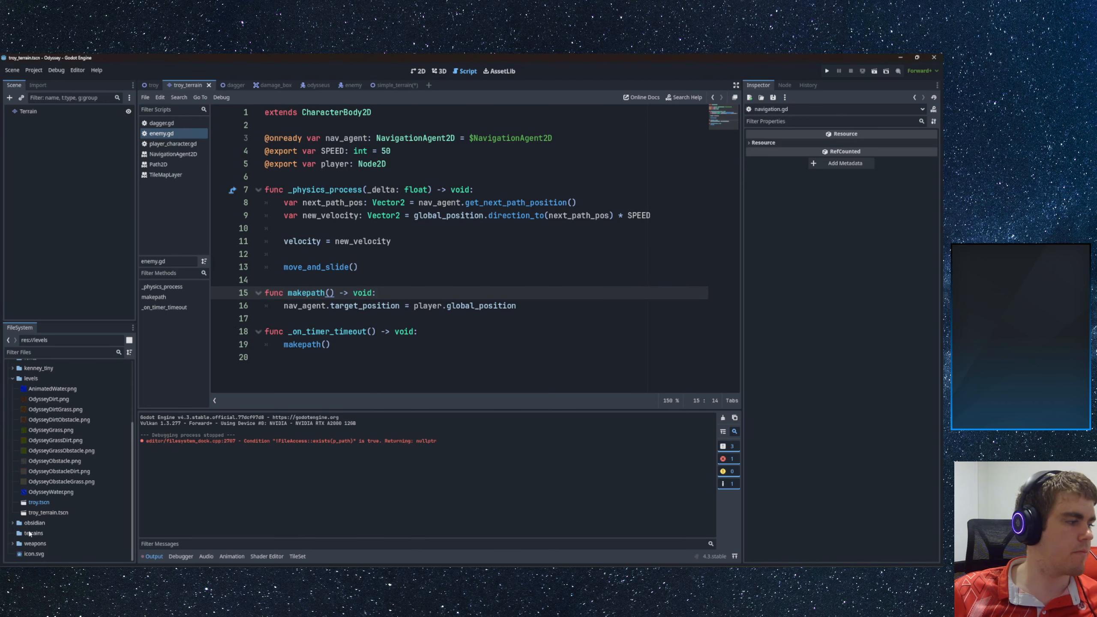
- Move all the terrain PNG textures and troy_terrain.tscn from levels into the terrains folder, leaving troy.tscn, and check the folder's contents
click(33, 533)
click(43, 513)
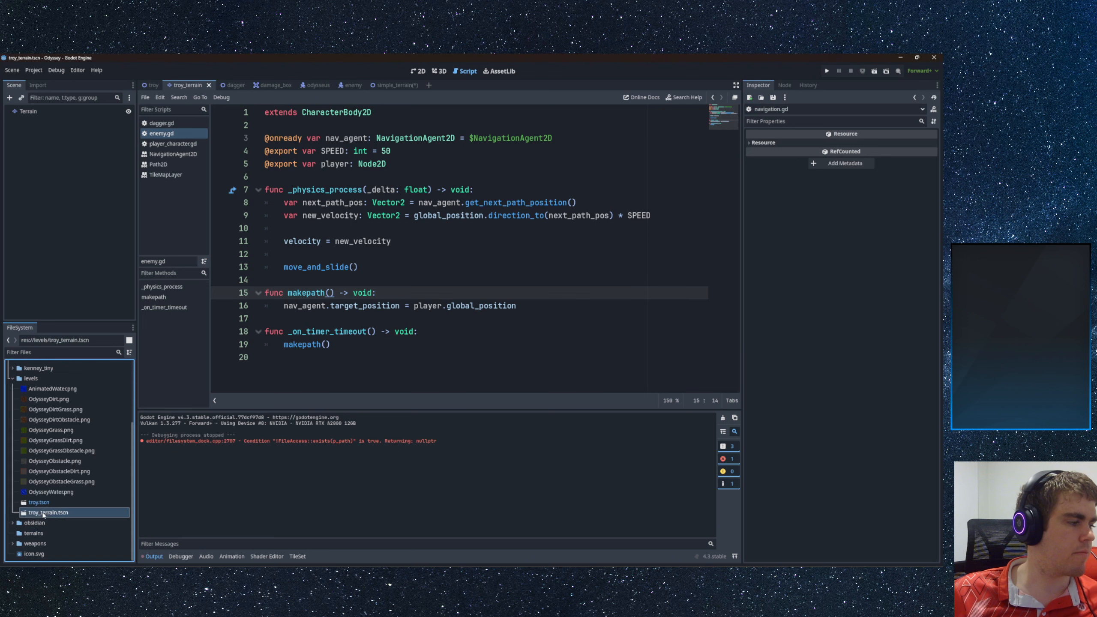
key(Up)
key(Up)
key(Up)
key(Up)
key(Up)
key(Up)
key(Up)
key(Up)
key(Up)
key(Up)
key(Up)
key(Up)
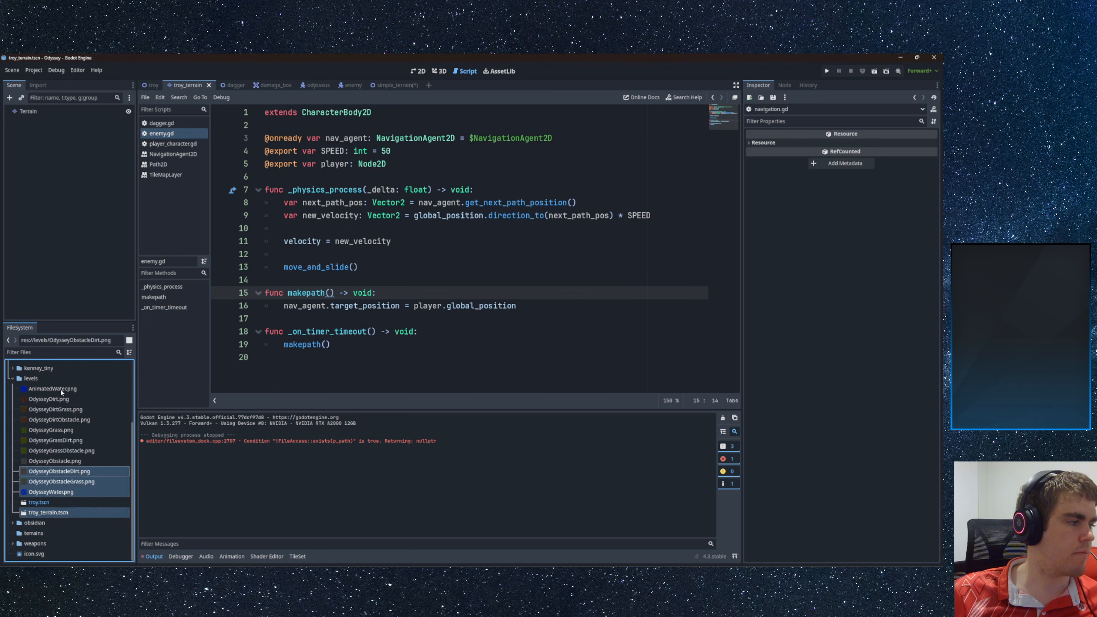
shift+click(50, 511)
ctrl+click(49, 503)
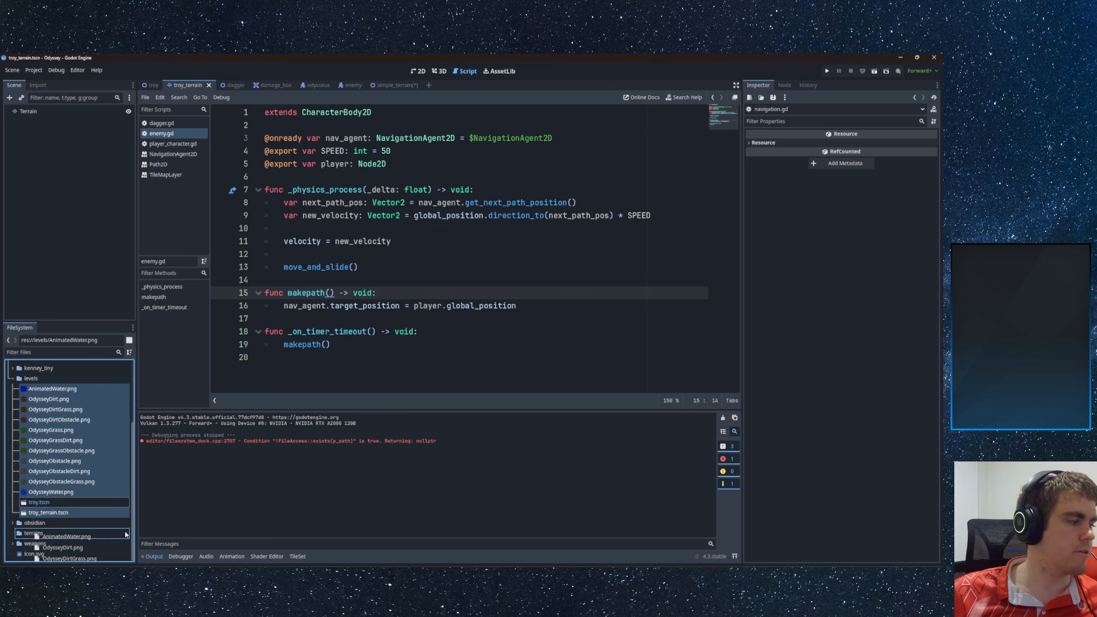
click(34, 533)
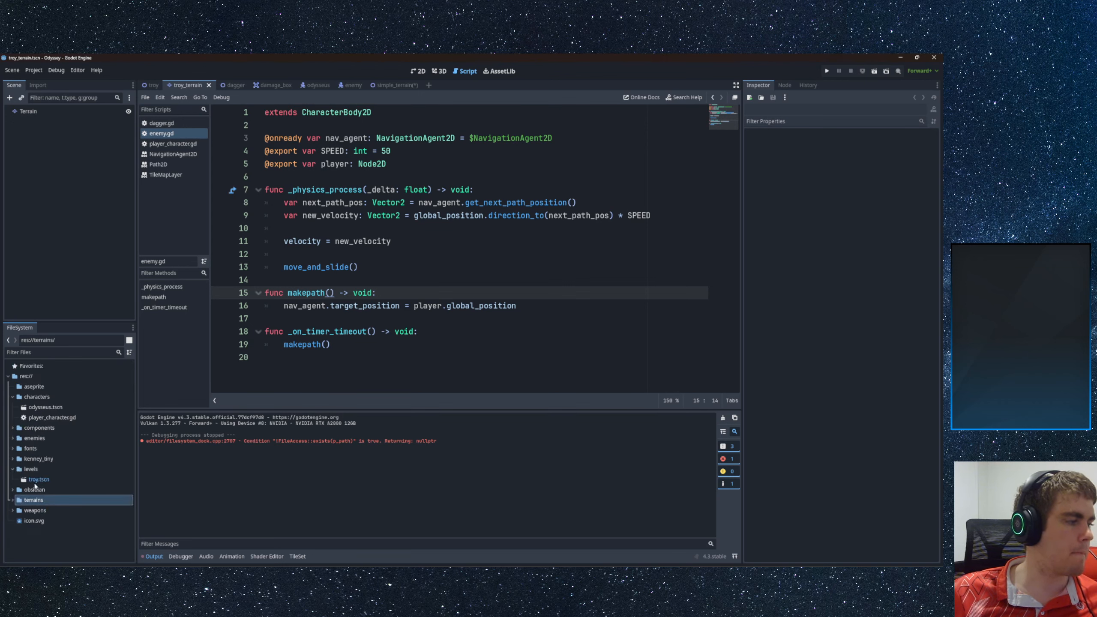
click(13, 501)
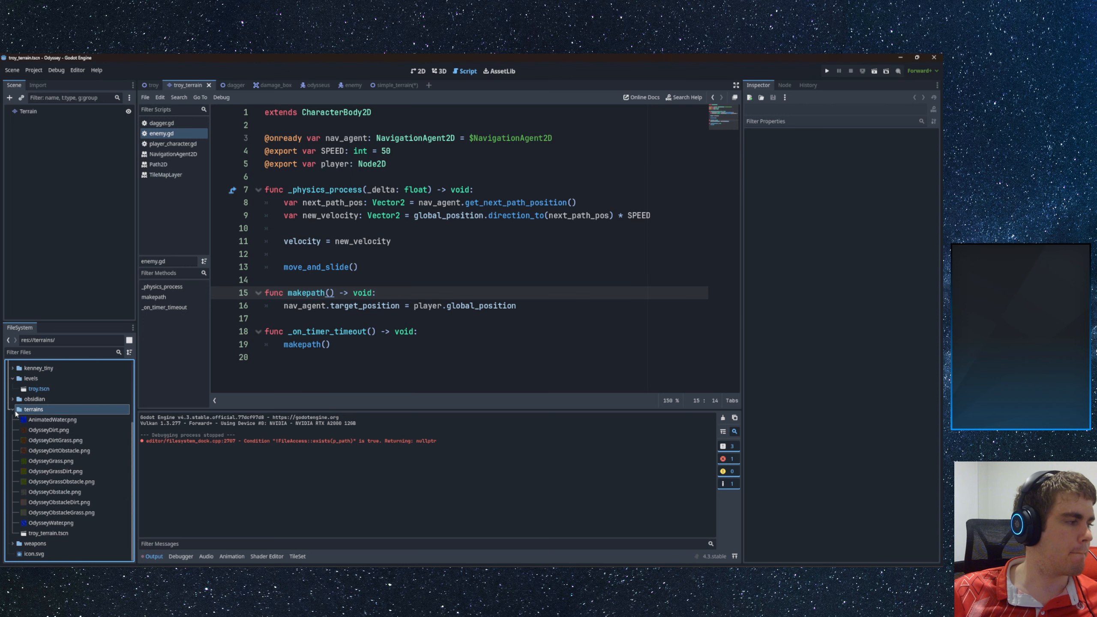
double_click(29, 411)
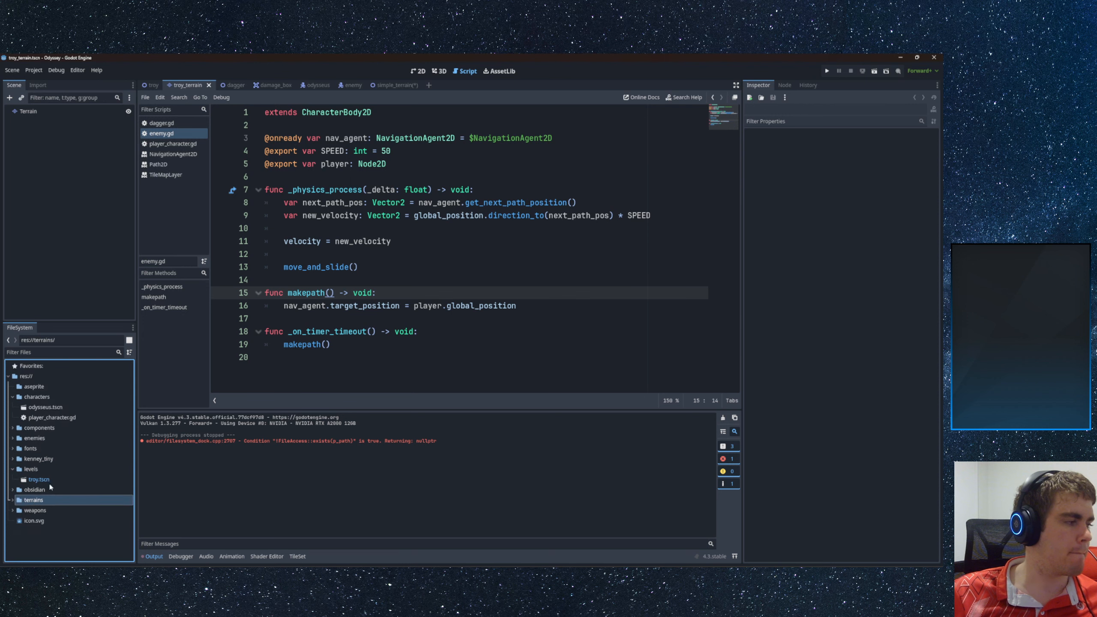
- Open troy.tscn and close all the other open scenes, discarding the unsaved changes to simple_terrain
double_click(39, 479)
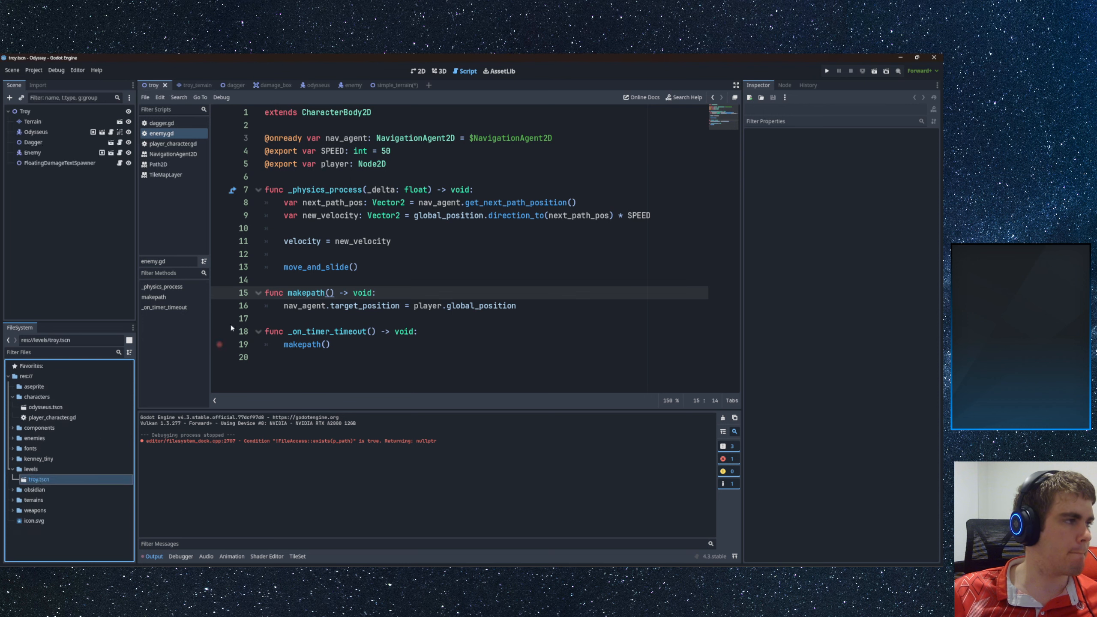
middle_click(206, 84)
middle_click(206, 85)
middle_click(206, 85)
middle_click(206, 85)
middle_click(206, 85)
middle_click(206, 85)
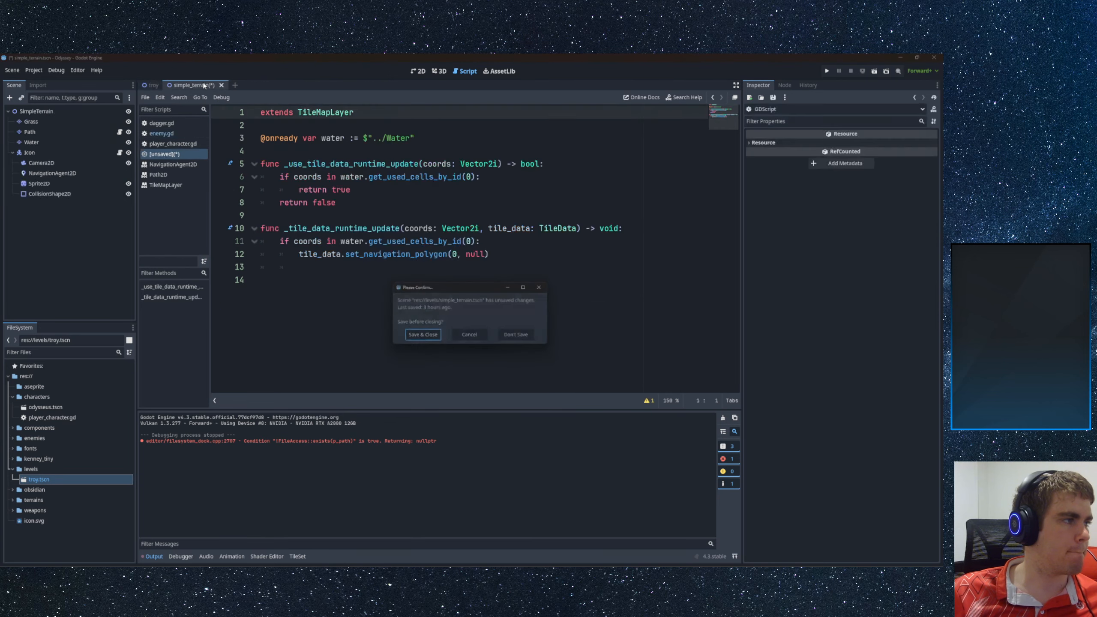
click(521, 338)
- Close all scripts in the script editor, discarding the unsaved one
click(247, 137)
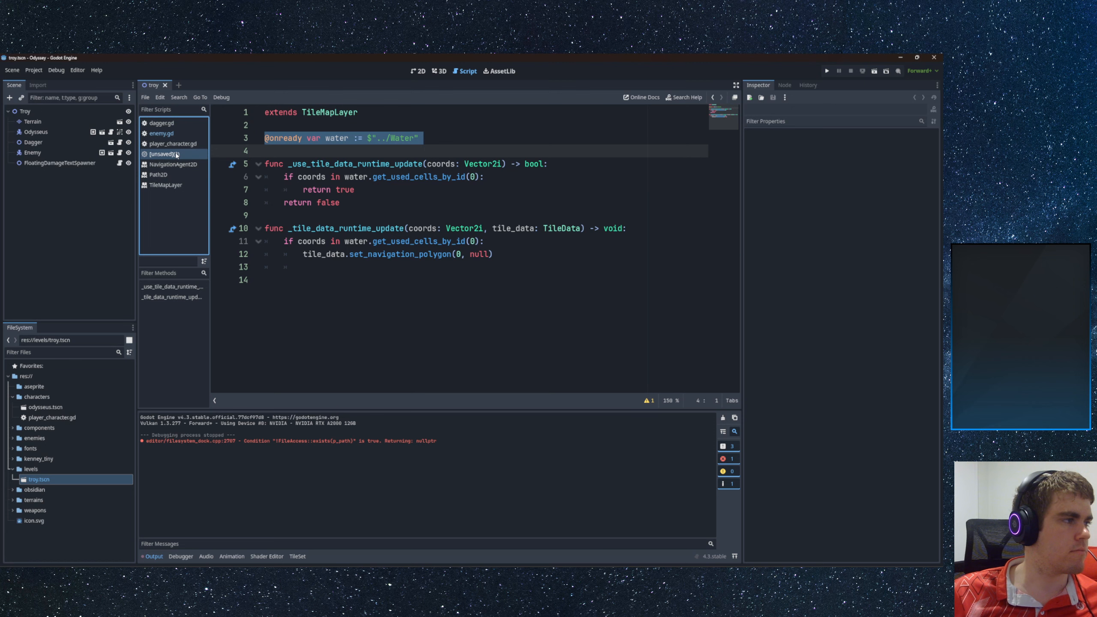
right_click(177, 155)
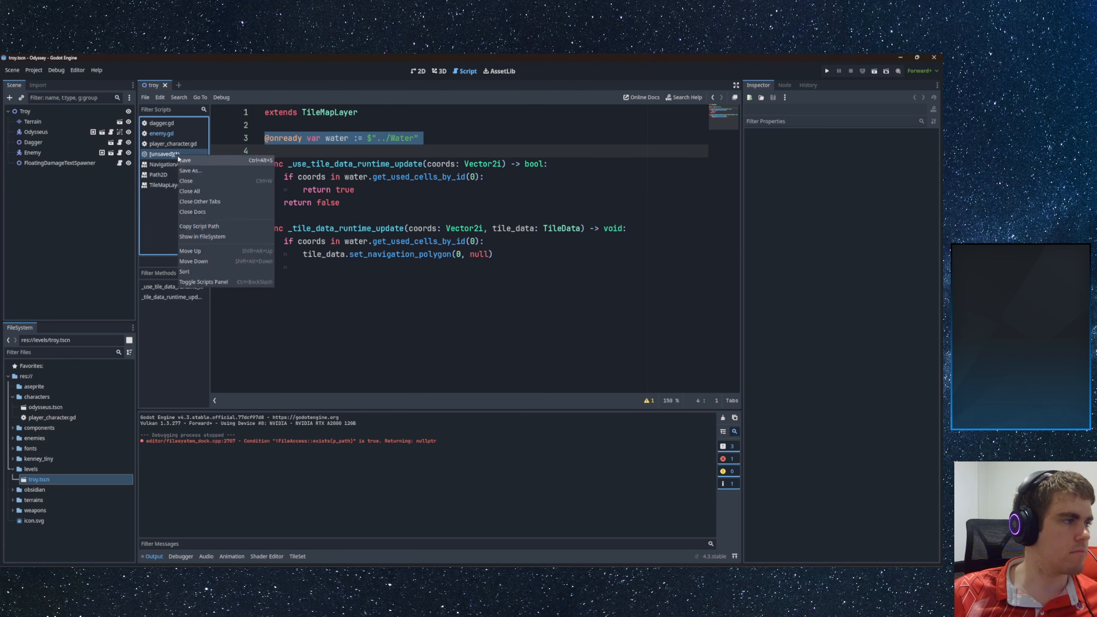
click(207, 191)
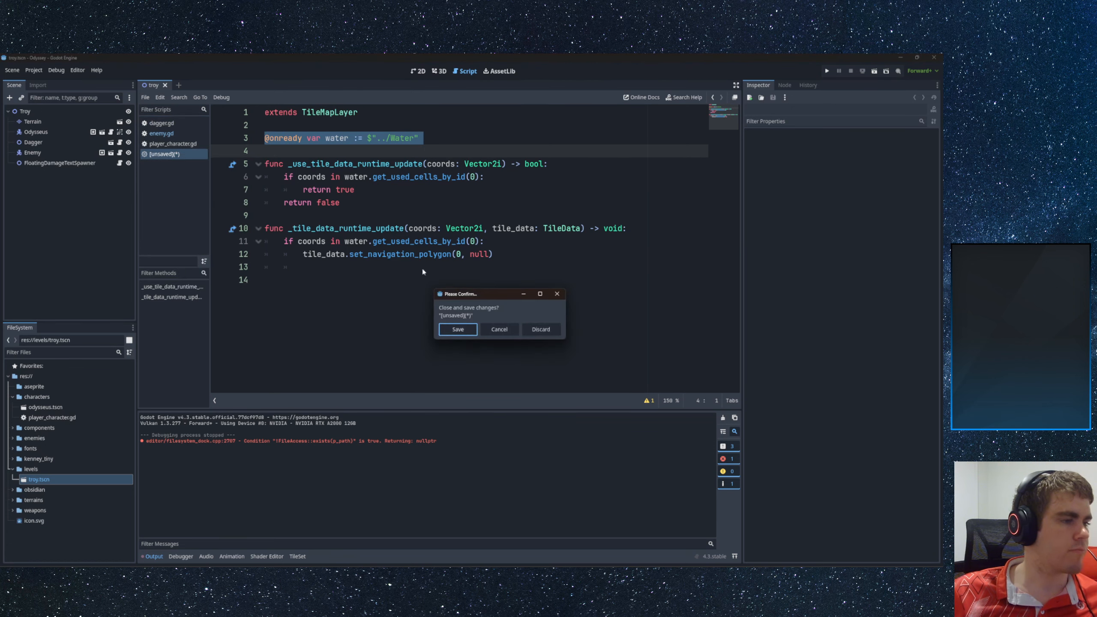
click(535, 333)
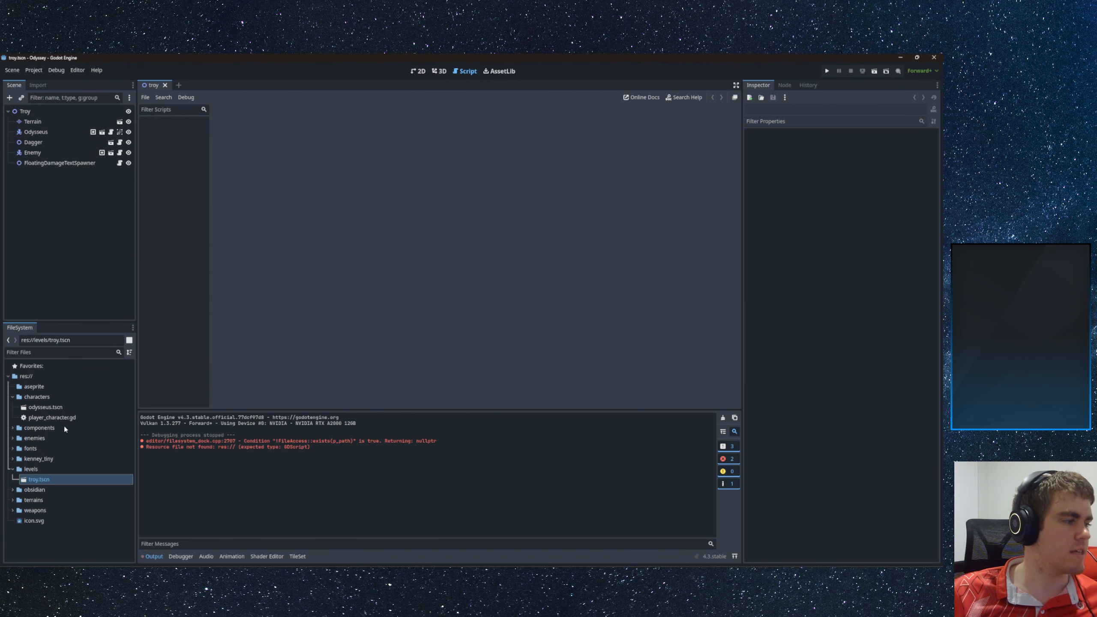
- Show the Troy scene in the 2D view and widen the area holding the scene tree and project files
click(420, 70)
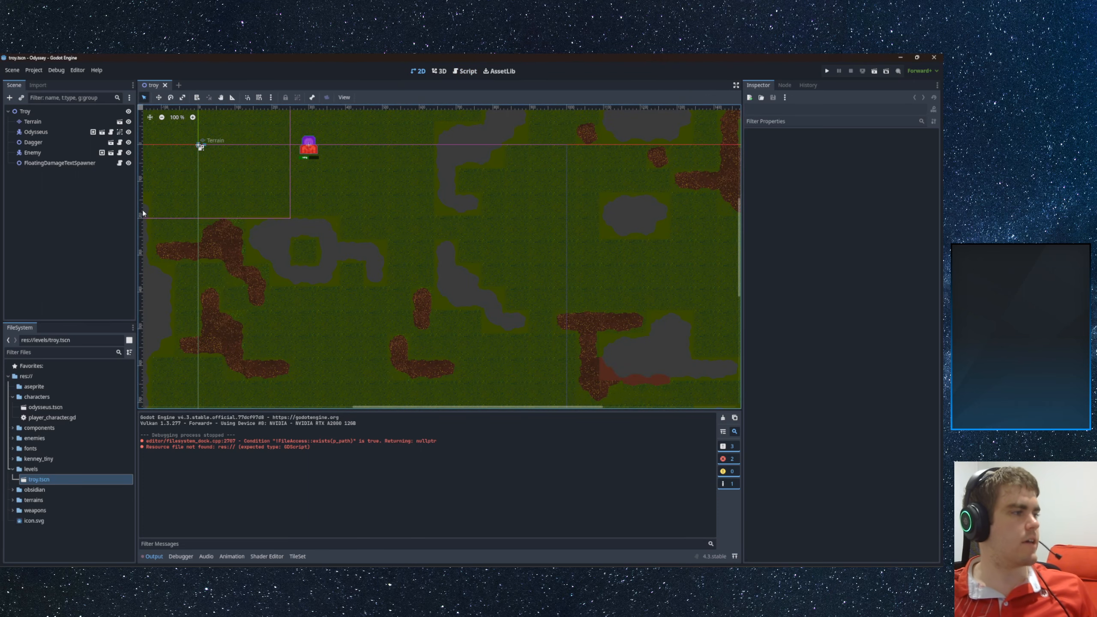
drag(136, 214, 422, 402)
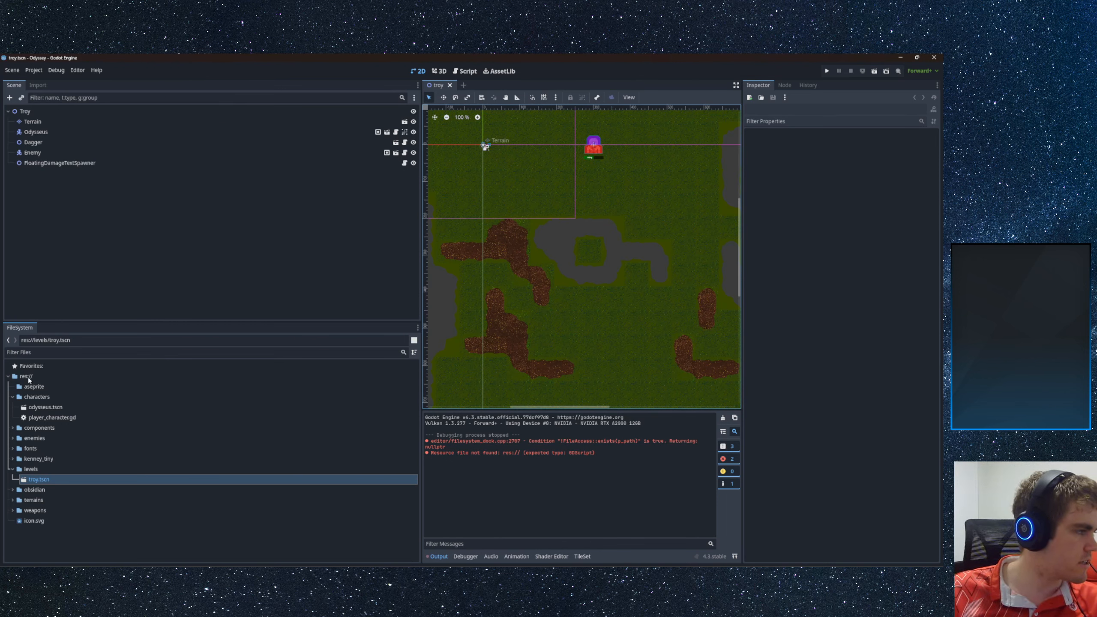
- Check the contents of the project's aseprite and characters folders in File Explorer
click(30, 389)
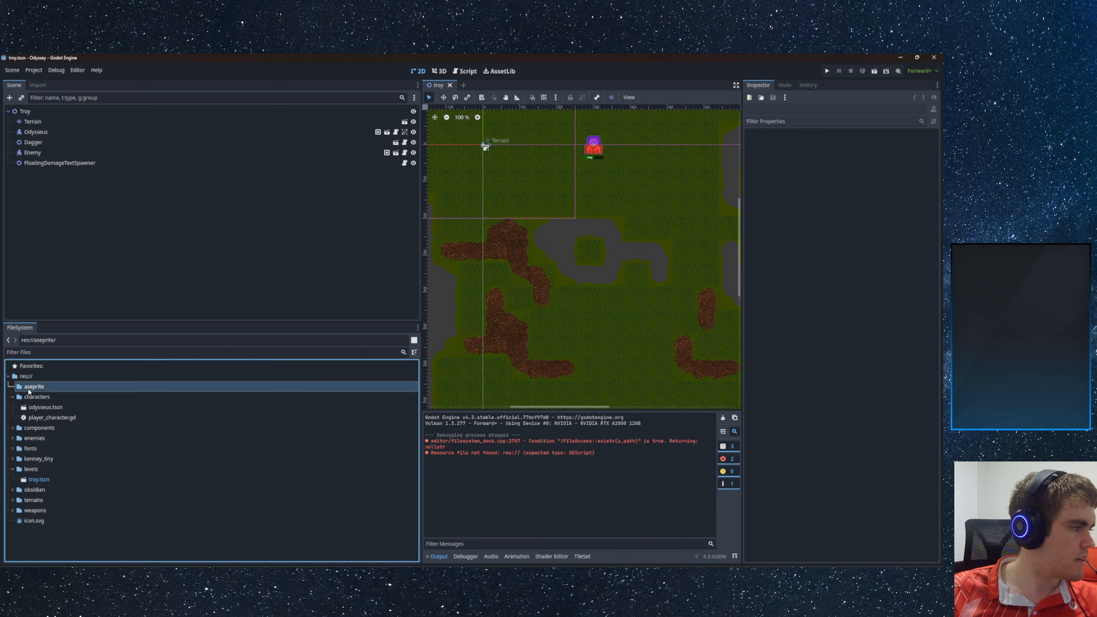
click(30, 395)
click(39, 387)
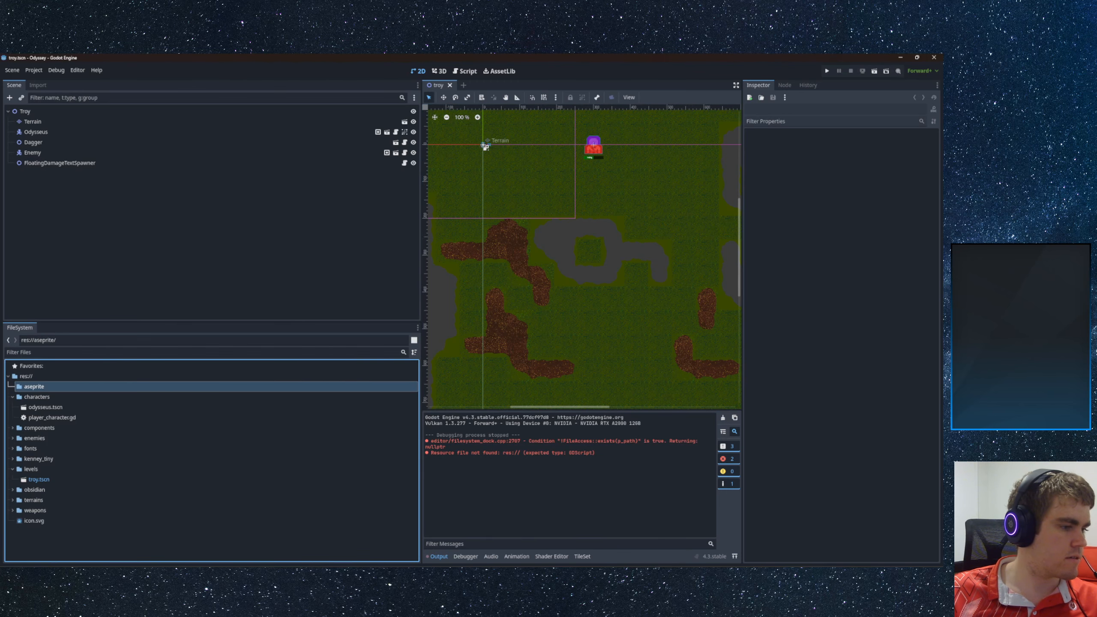
click(473, 576)
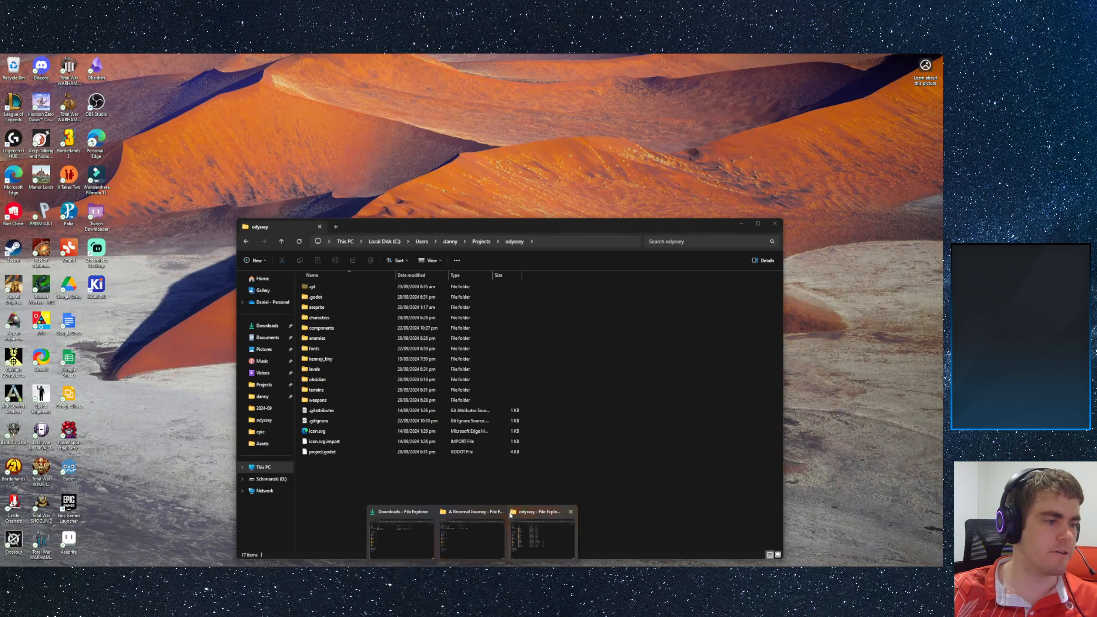
click(499, 514)
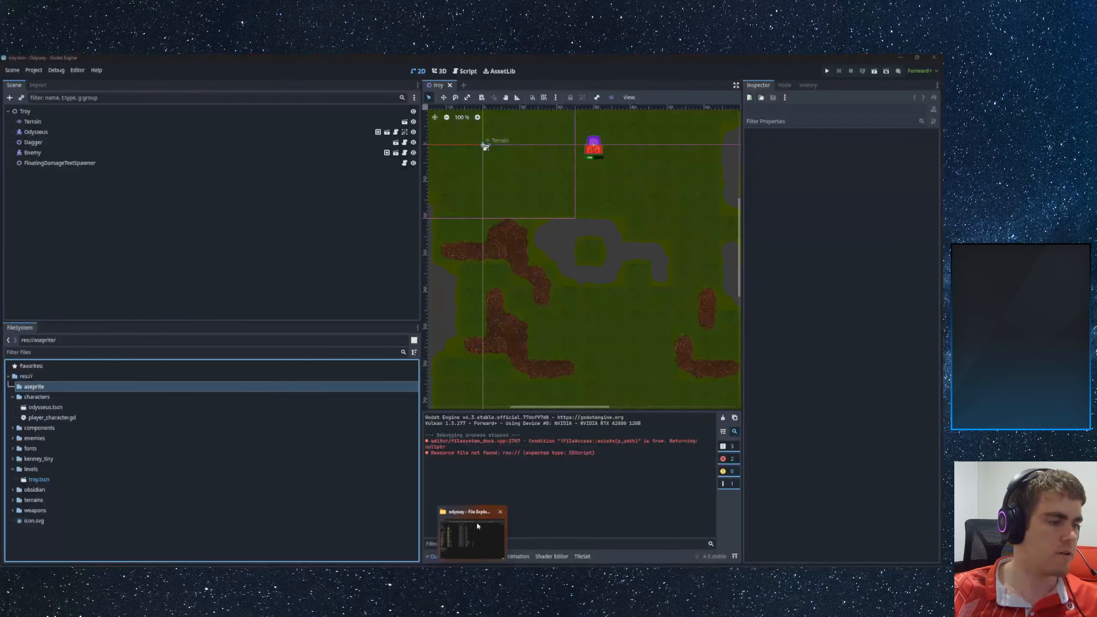
click(504, 534)
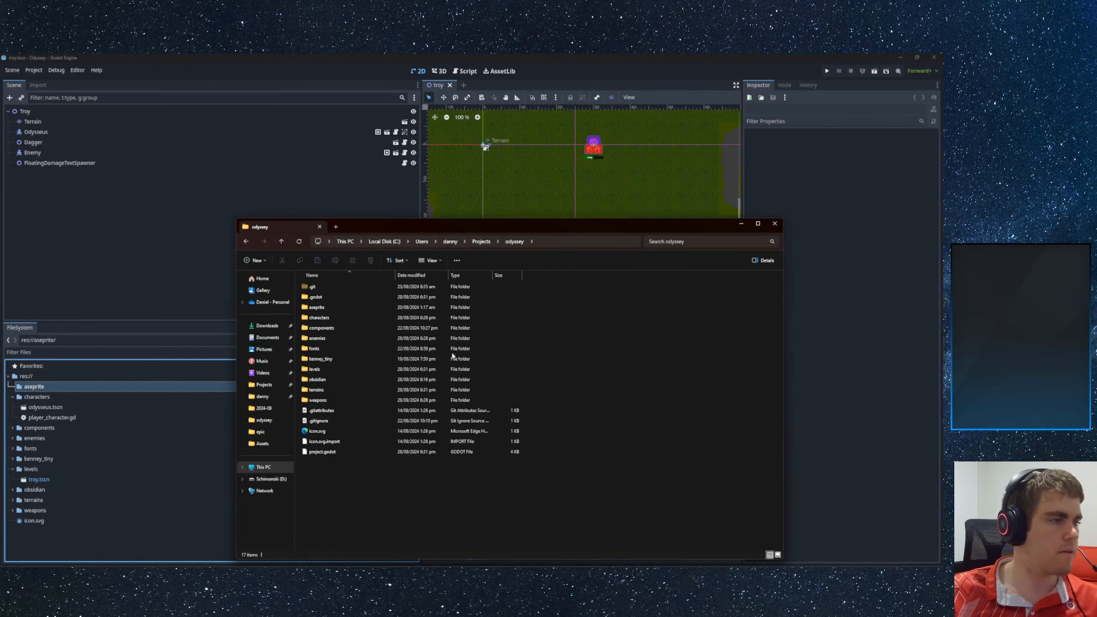
double_click(345, 307)
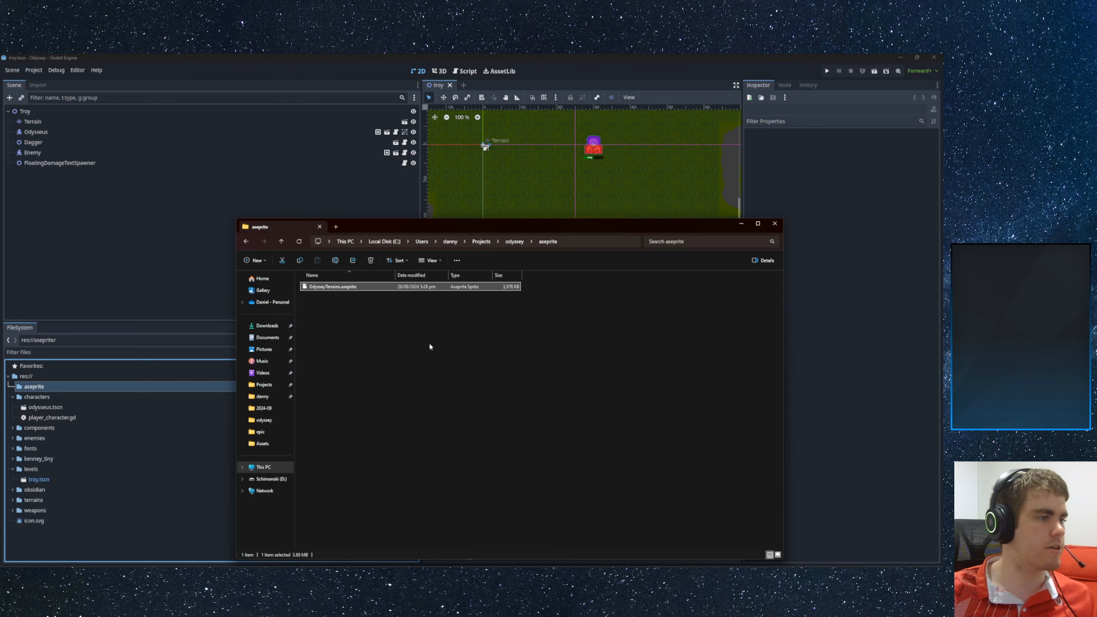
click(513, 242)
double_click(320, 318)
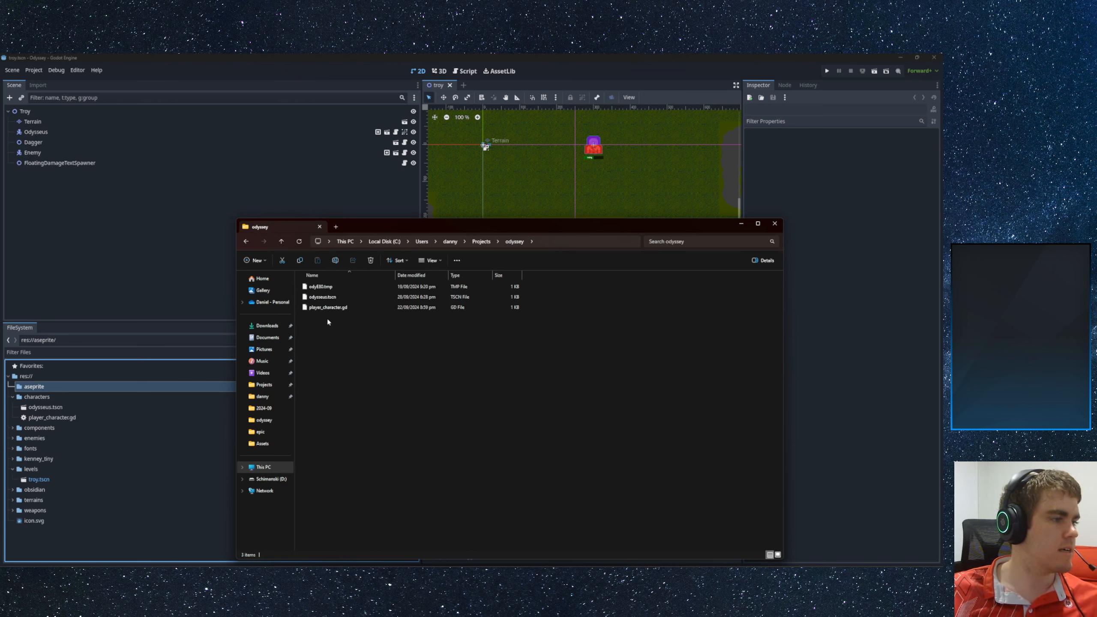
drag(445, 370, 328, 279)
click(358, 331)
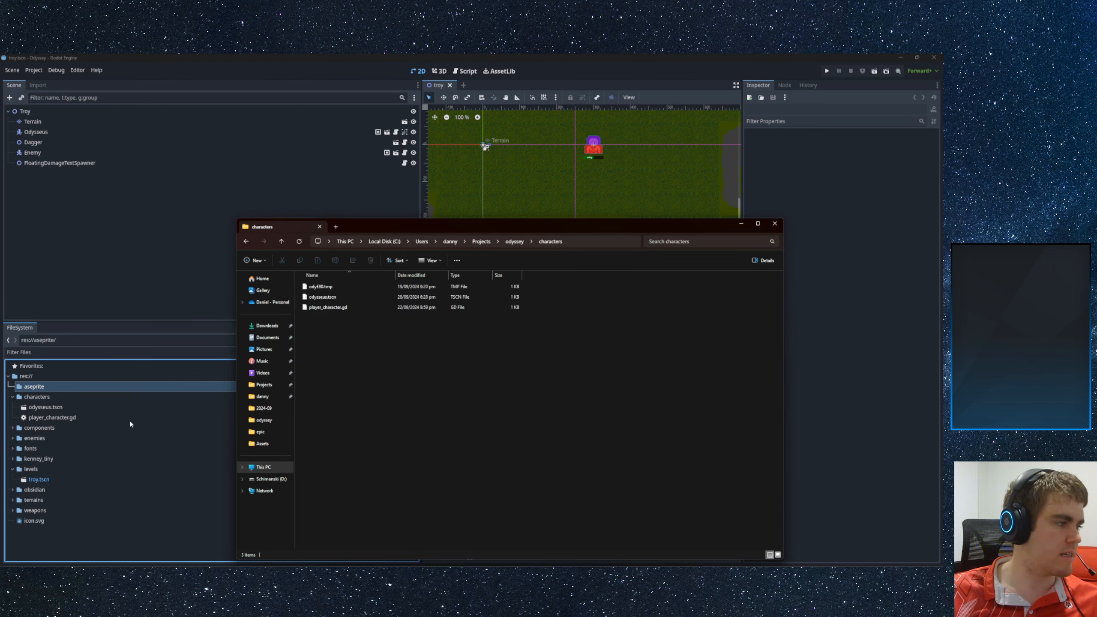
- Switch back to Godot and open the odysseus.tscn scene from the characters folder
click(38, 410)
click(37, 418)
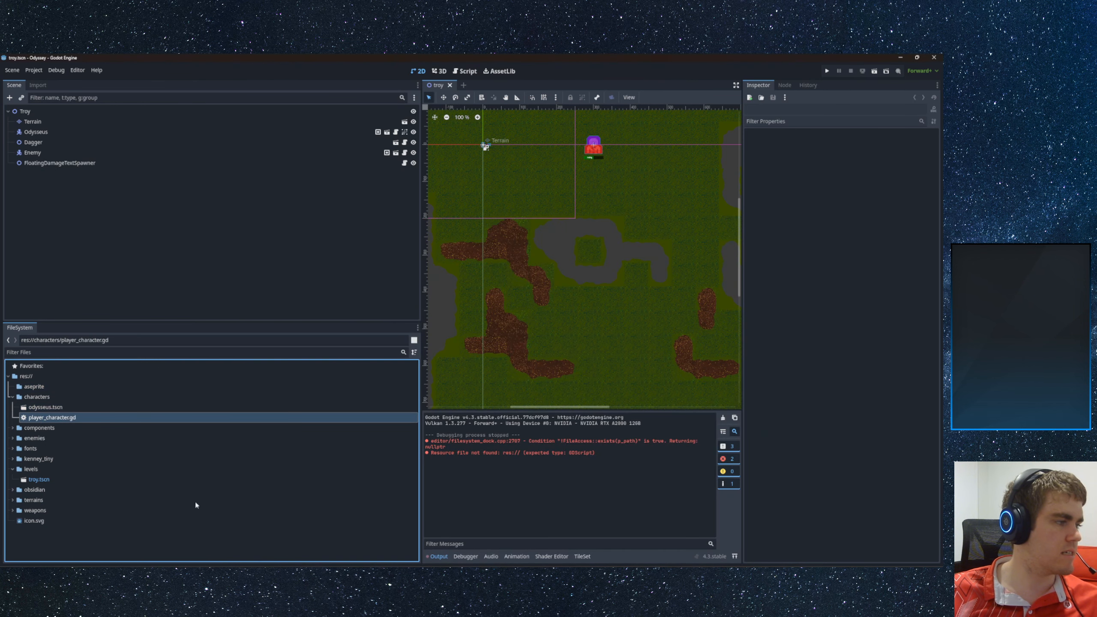
click(72, 410)
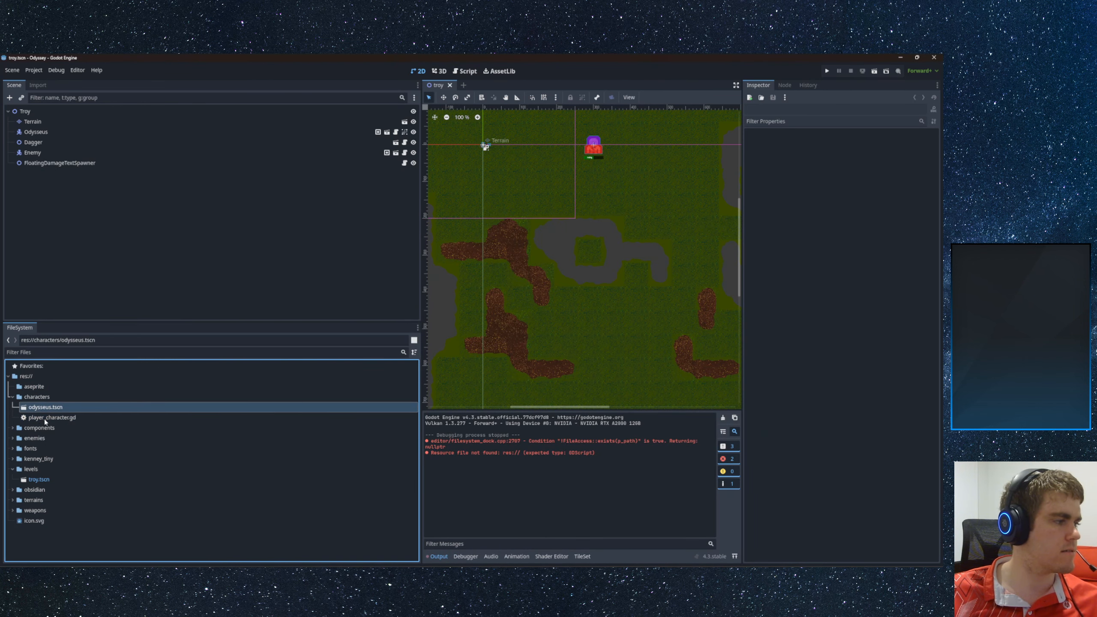
double_click(46, 407)
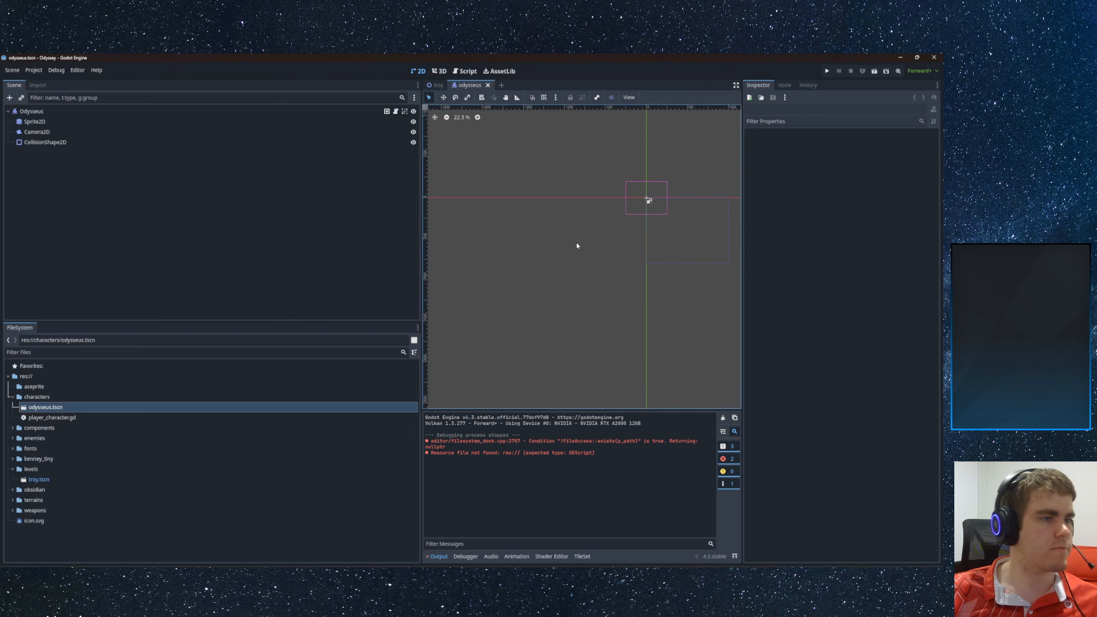
middle_drag(576, 246, 535, 244)
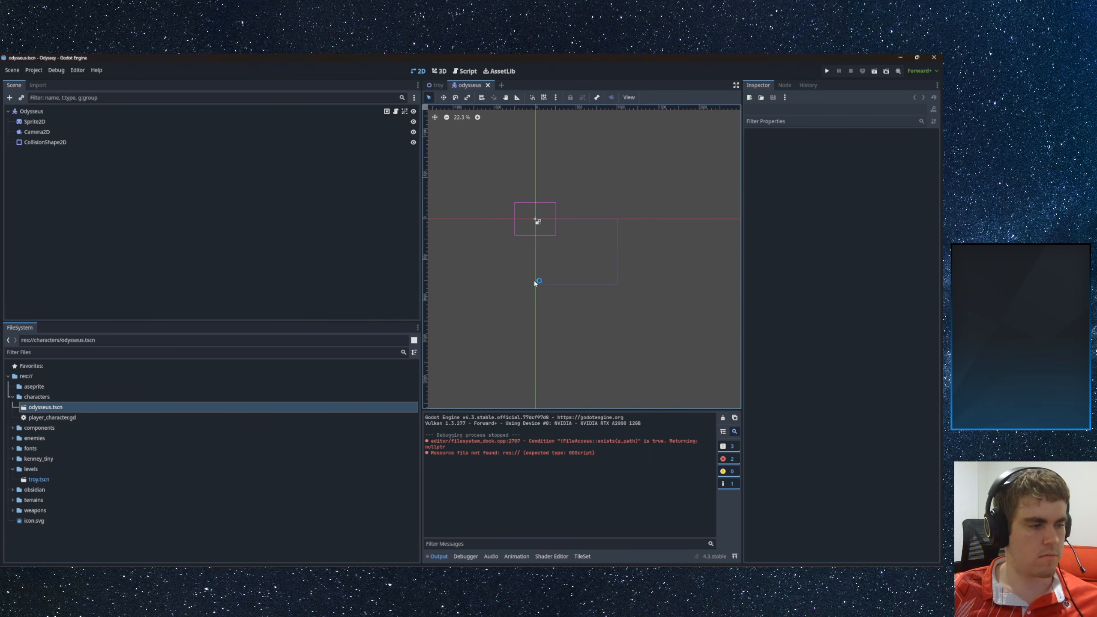
- Run the project, close the game window, and check the debugger and output log for errors
key(F5)
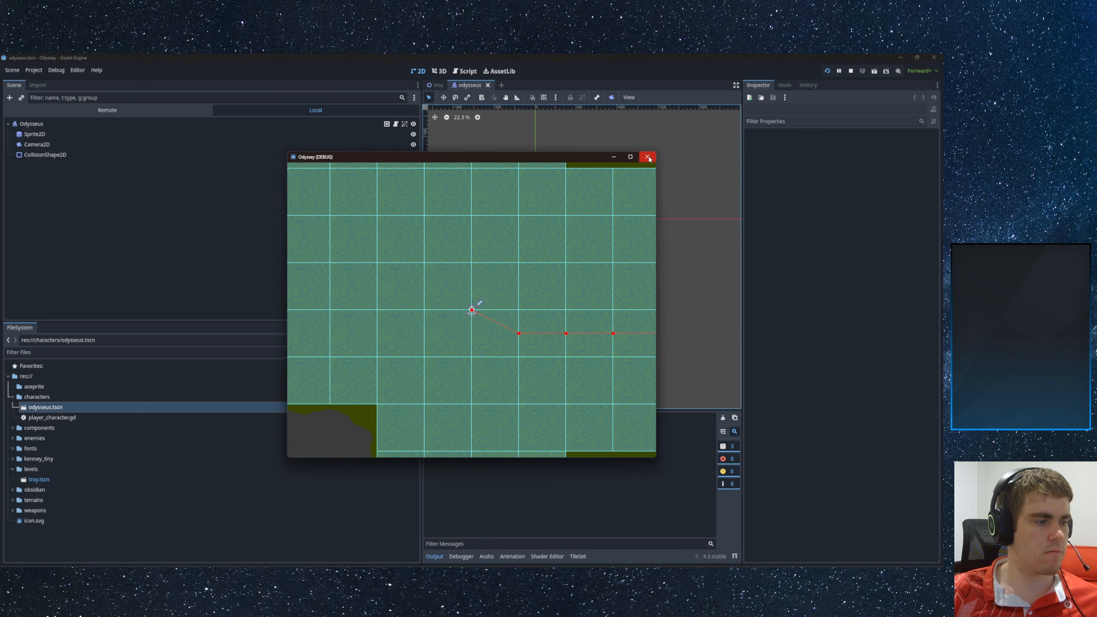
click(647, 157)
click(460, 556)
click(434, 557)
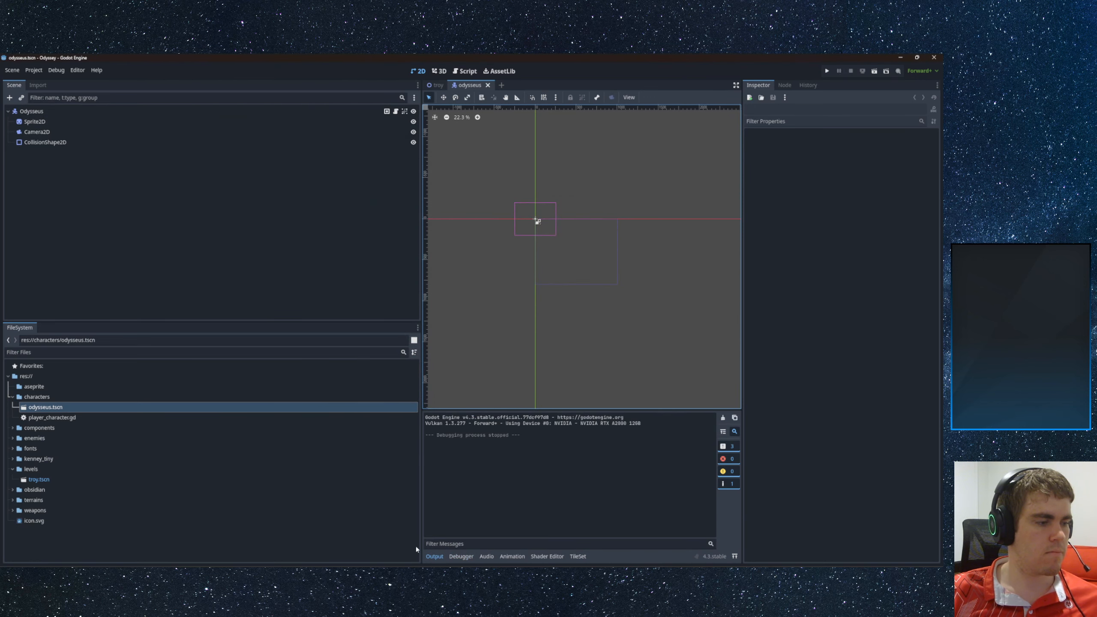
- Collapse the characters folder and open damage_box.gd and damage_box.tscn from the components/damage_box folder
click(12, 428)
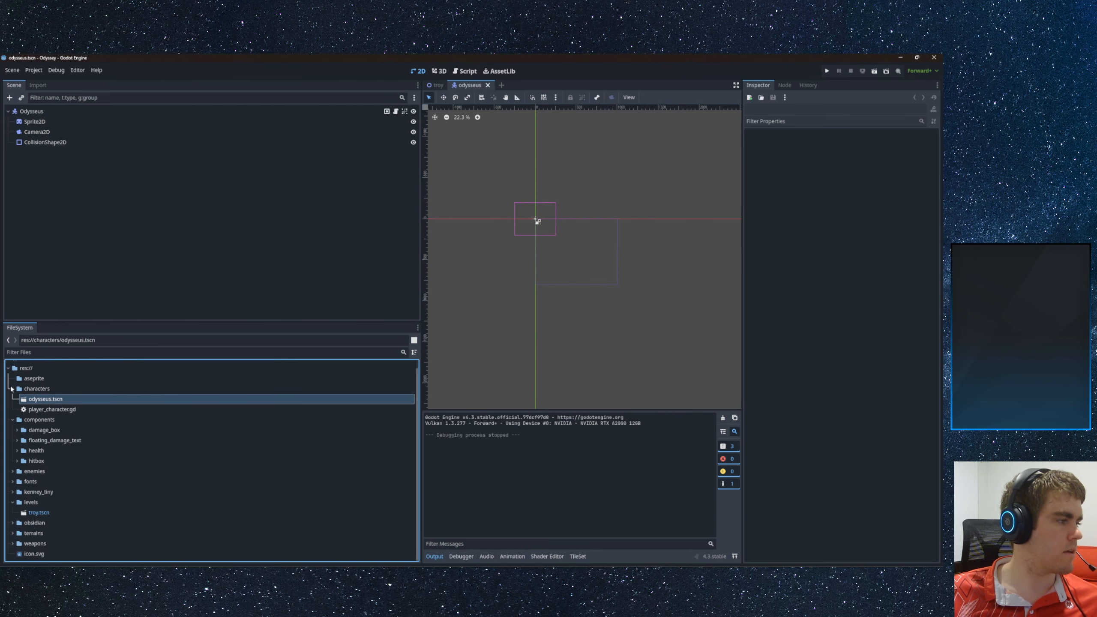
click(12, 397)
click(17, 417)
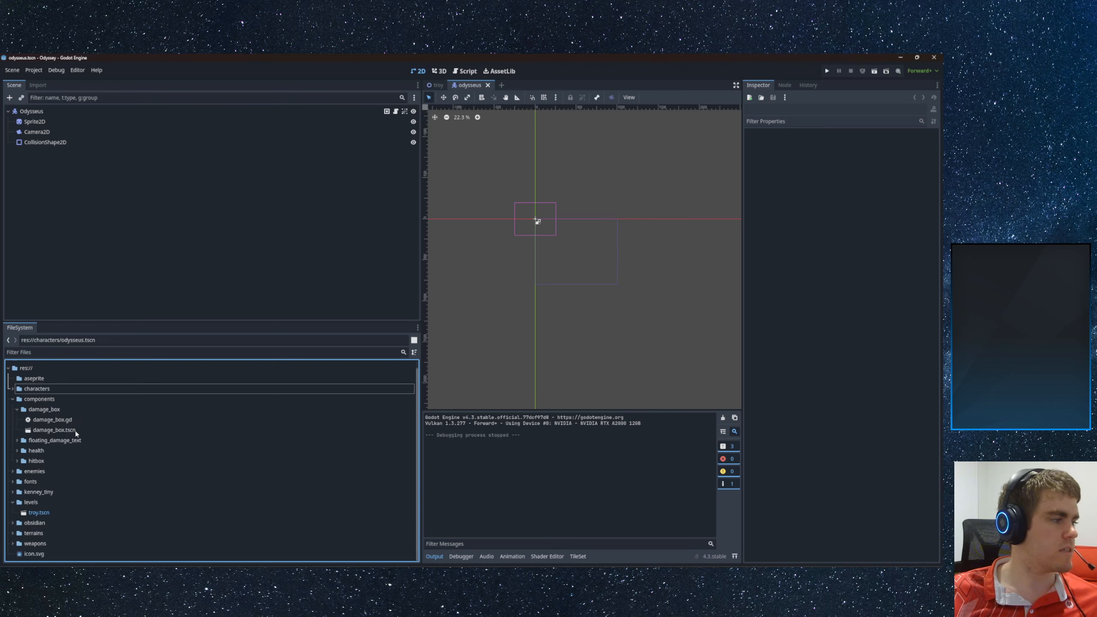
double_click(52, 420)
double_click(58, 429)
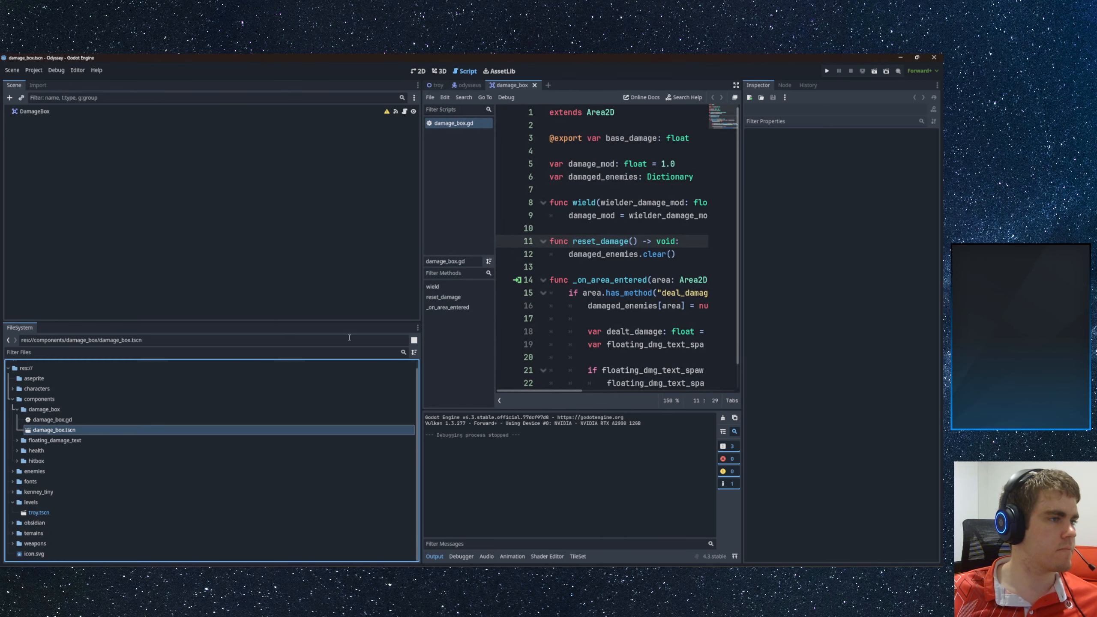
- Widen the script editing area and examine the DamageBox node's configuration warning and properties
drag(422, 321, 160, 322)
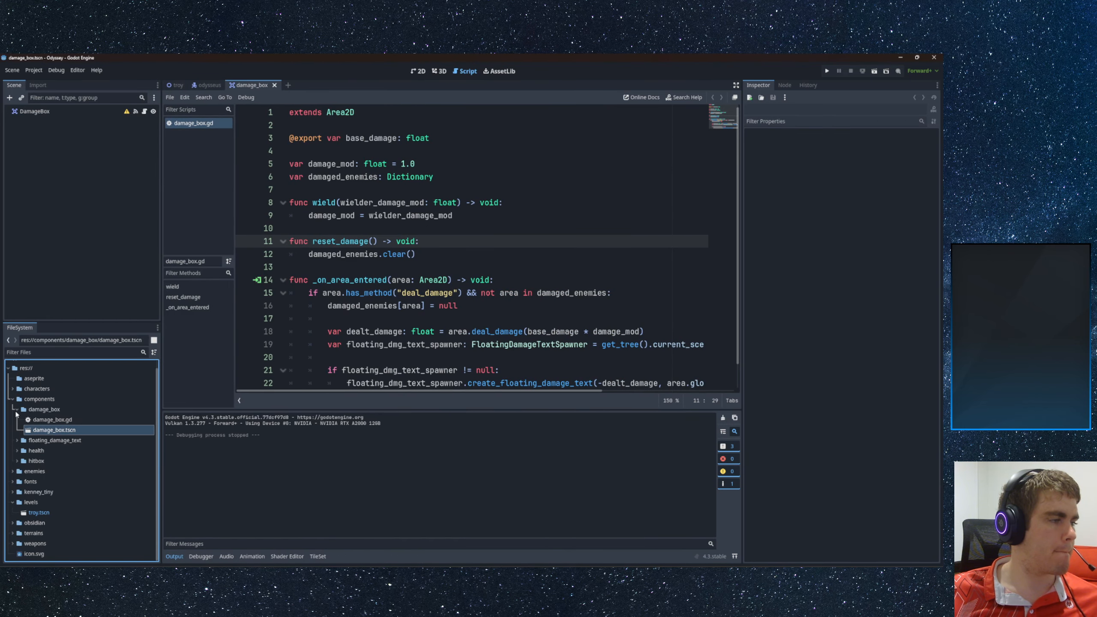
mouse_move(127, 113)
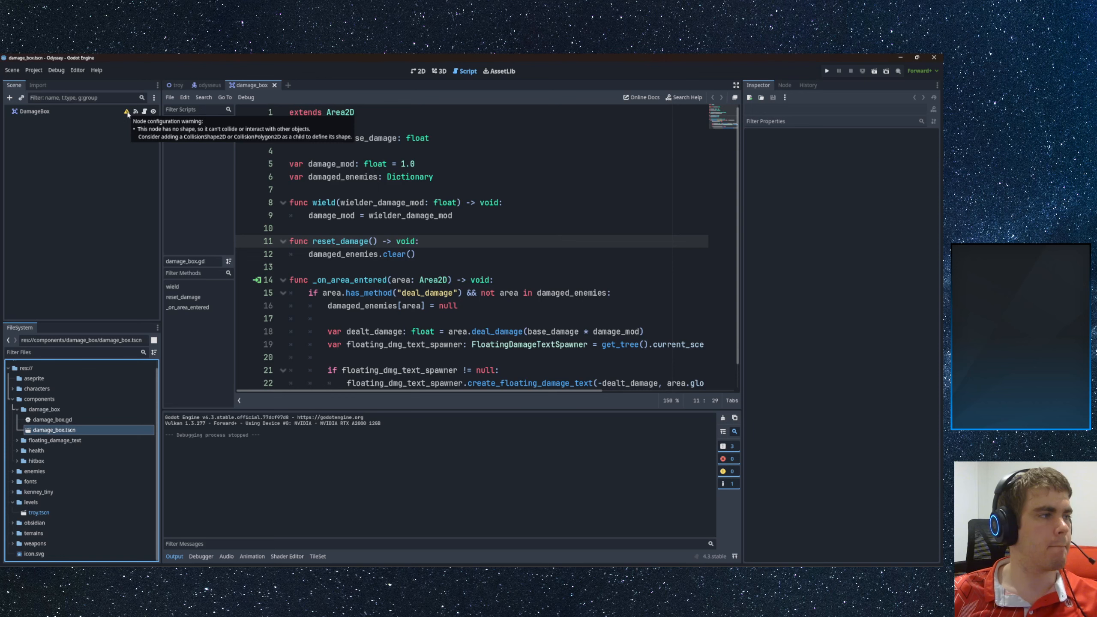
click(66, 113)
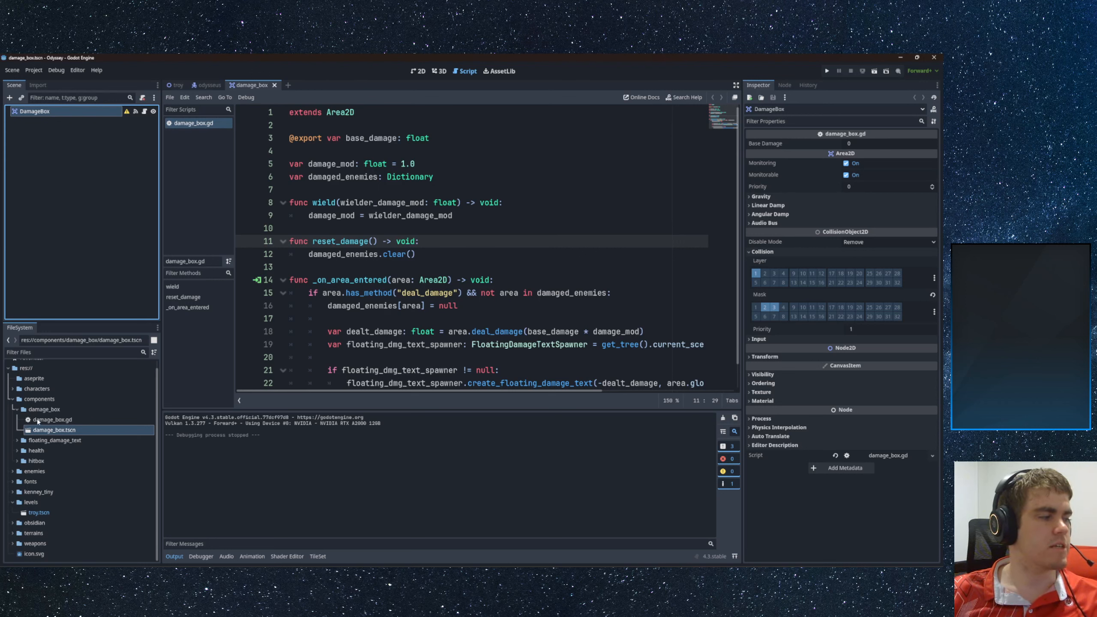
- Open the odysseus.tscn and enemy.tscn scenes and view the properties of the enemy's HitboxSensor node
click(12, 389)
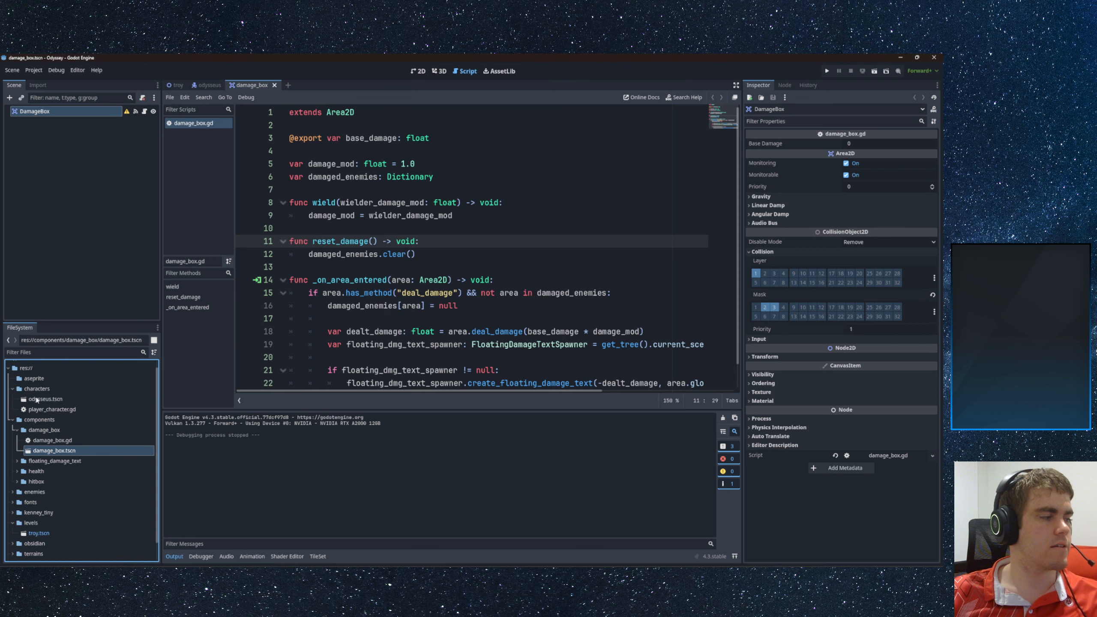
double_click(40, 400)
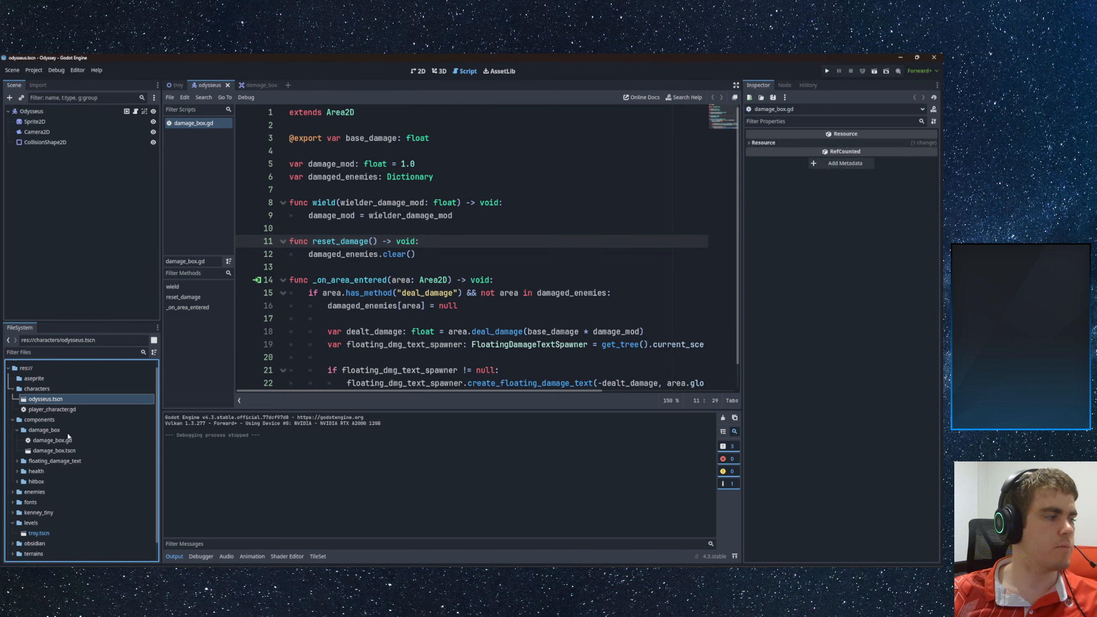
click(12, 493)
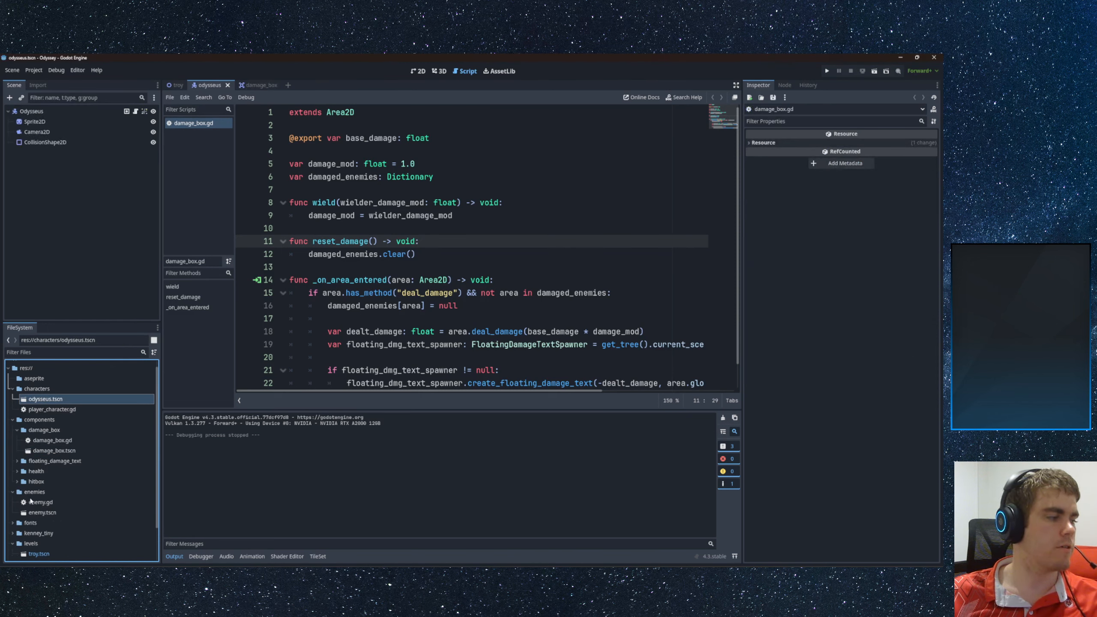
double_click(44, 513)
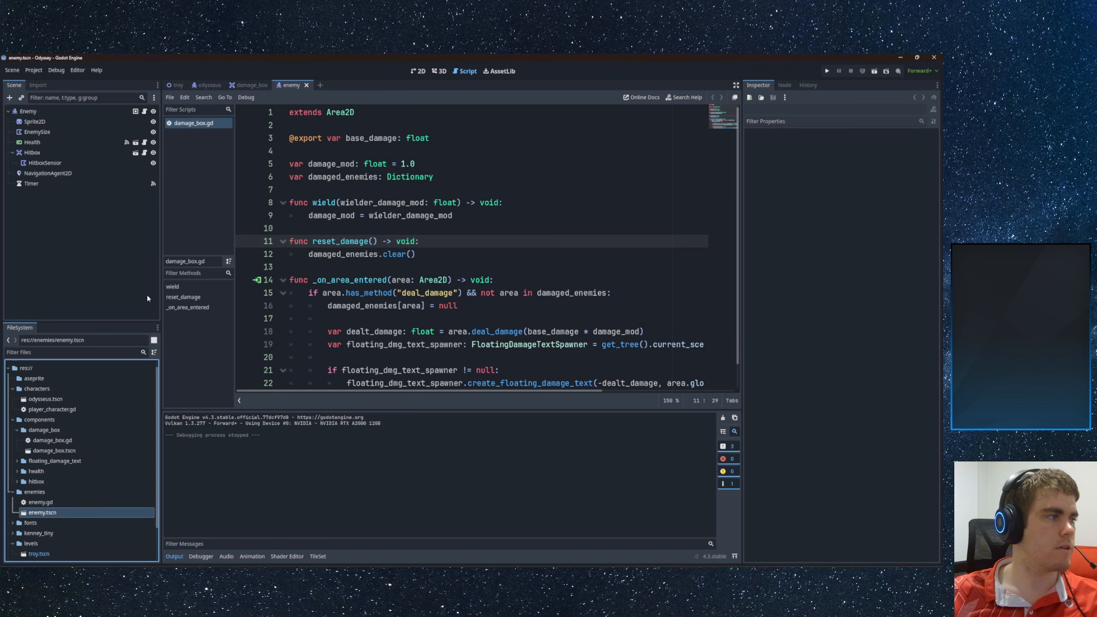
click(62, 163)
click(57, 154)
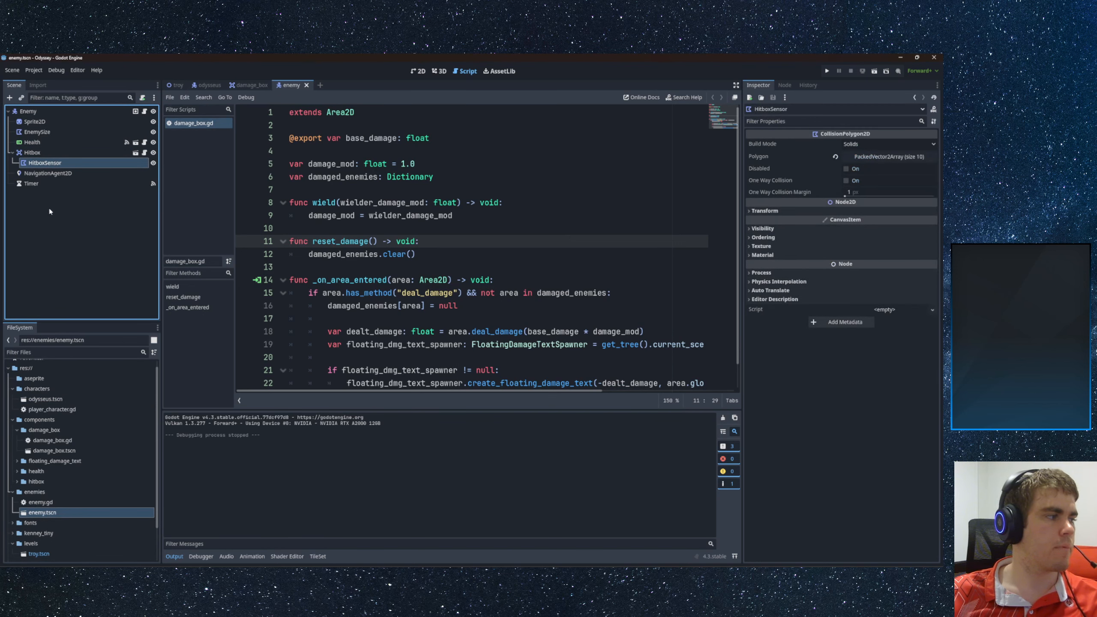
- Collapse the enemies folder and open the dagger.tscn scene from the weapons folder
click(14, 493)
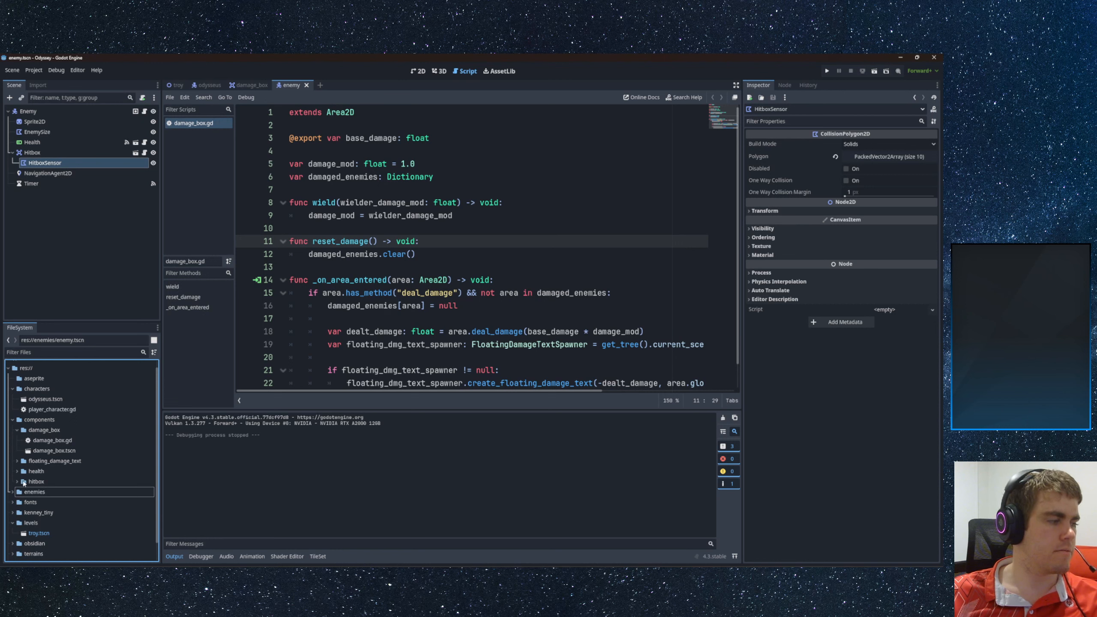
click(17, 430)
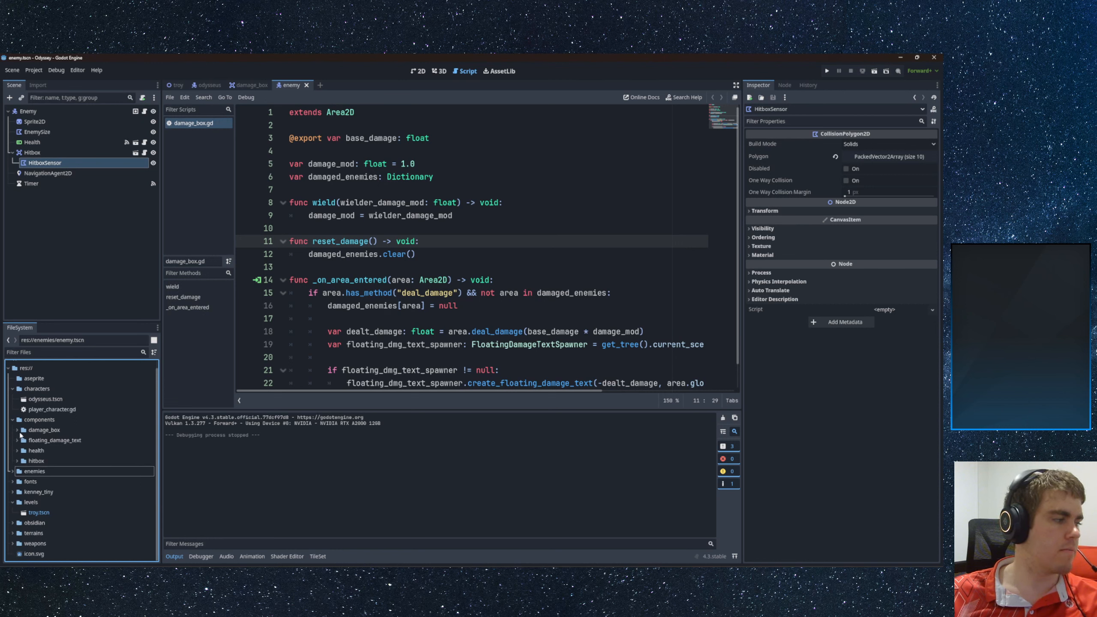
click(17, 431)
scroll(36, 467, down, 1)
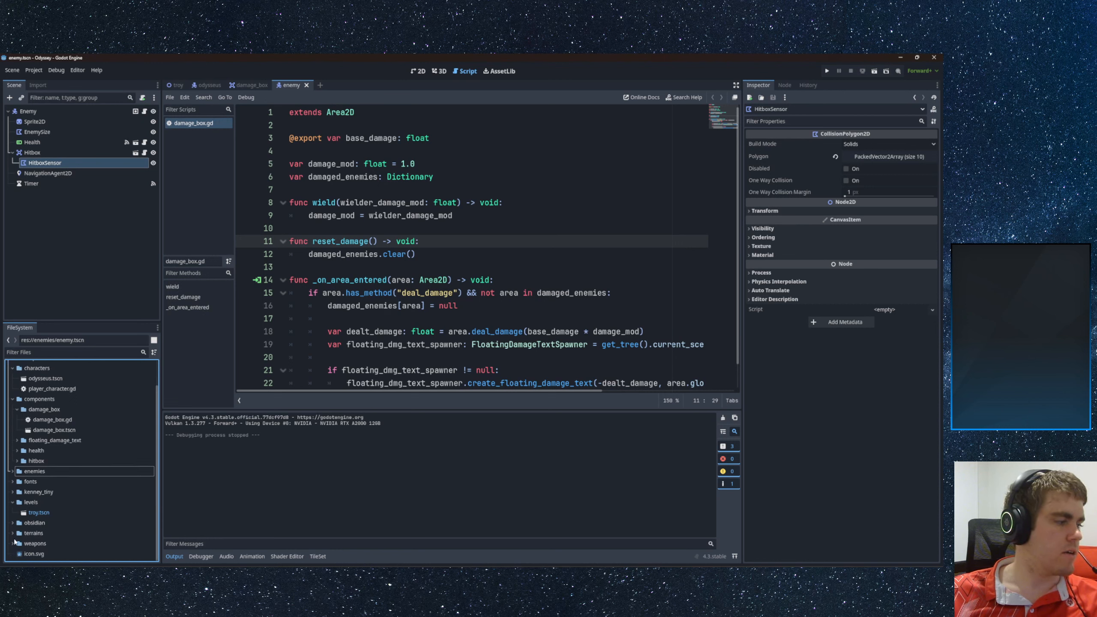
click(13, 544)
scroll(19, 540, down, 1)
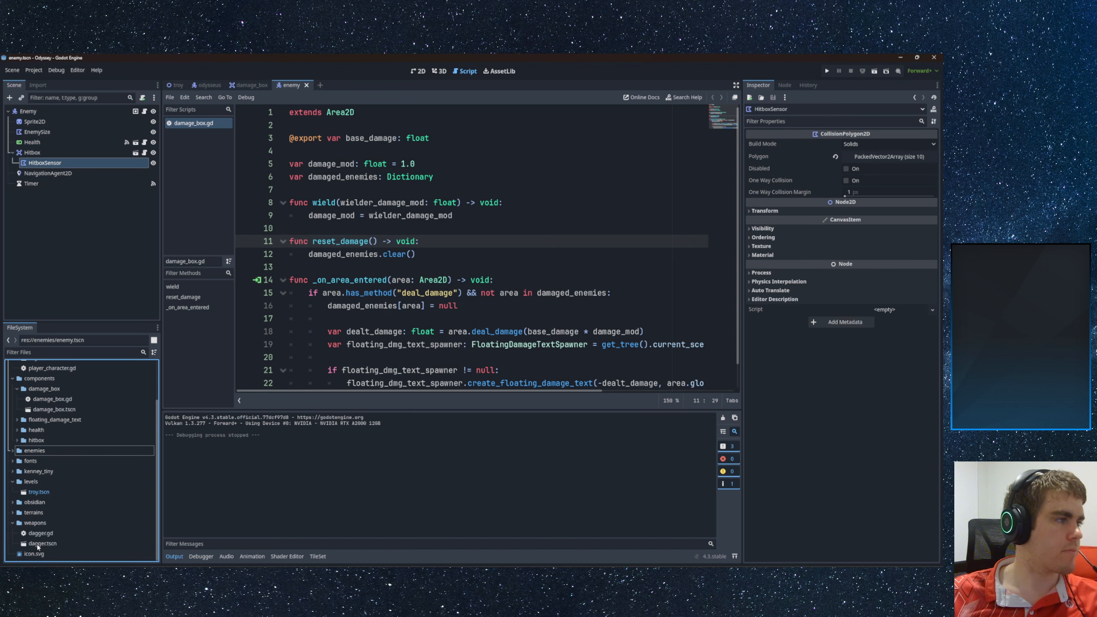
double_click(38, 544)
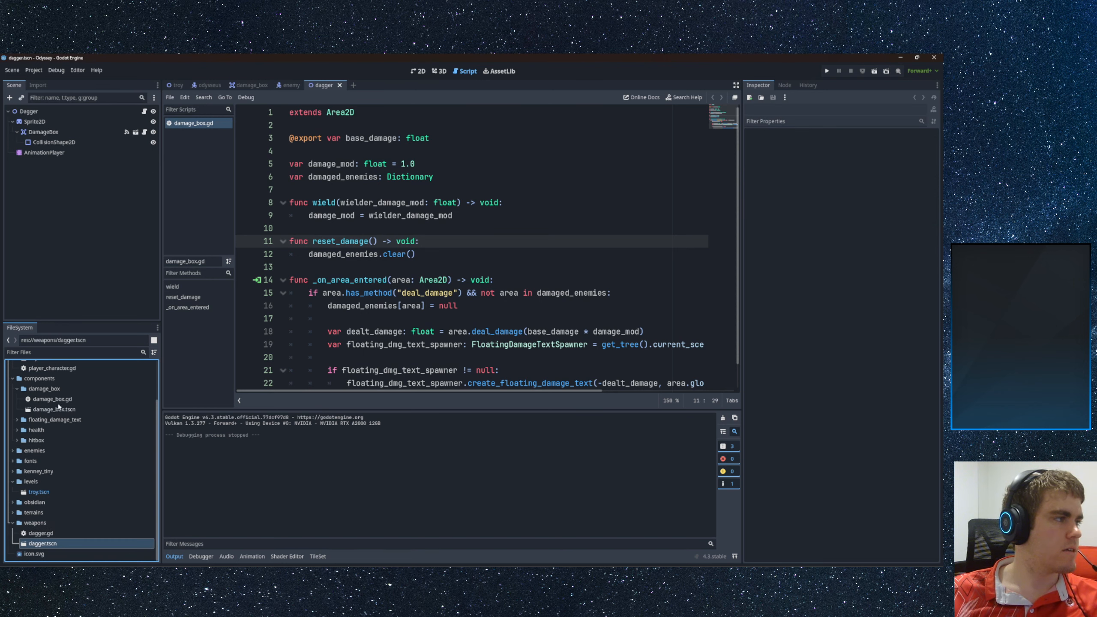
- Try to add the damage_box.tscn component to the Dagger scene's node tree
scroll(56, 463, up, 2)
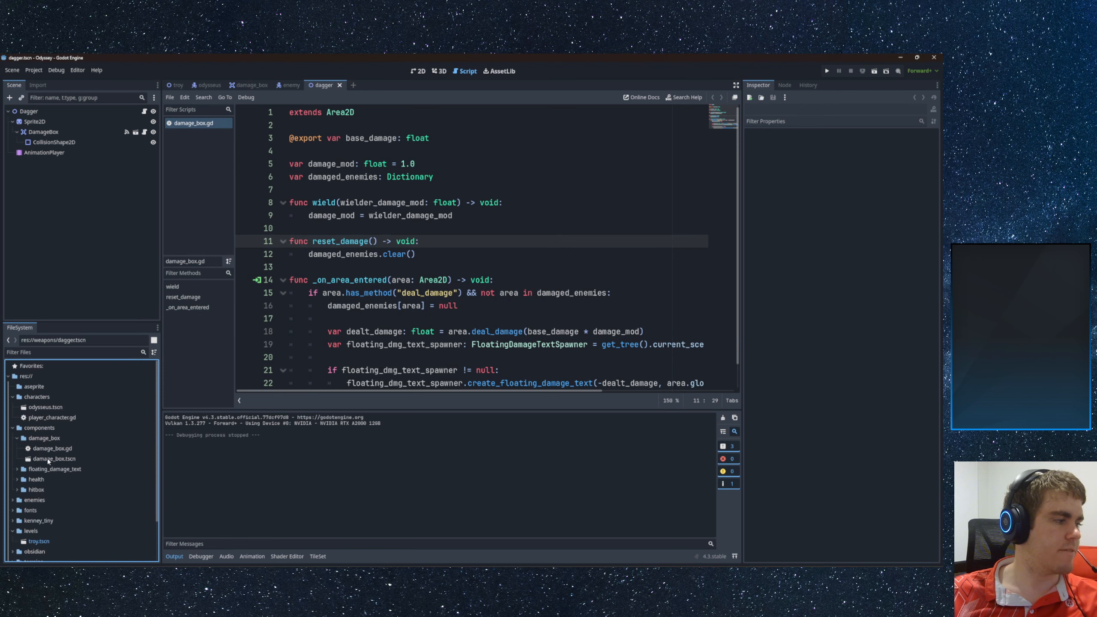
drag(40, 461, 87, 234)
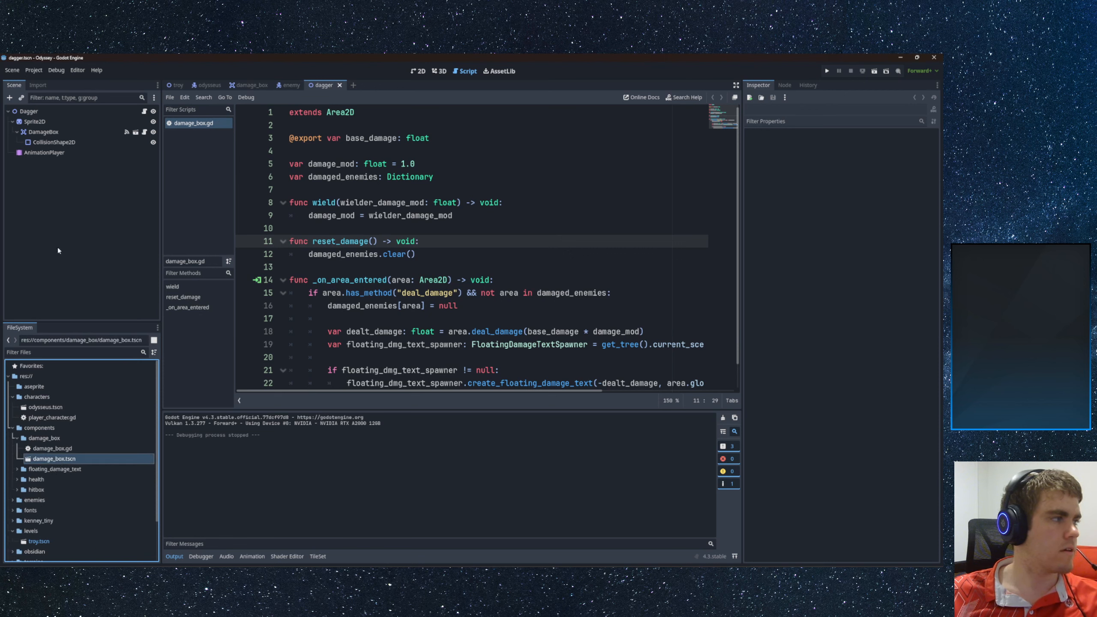
click(48, 224)
click(43, 133)
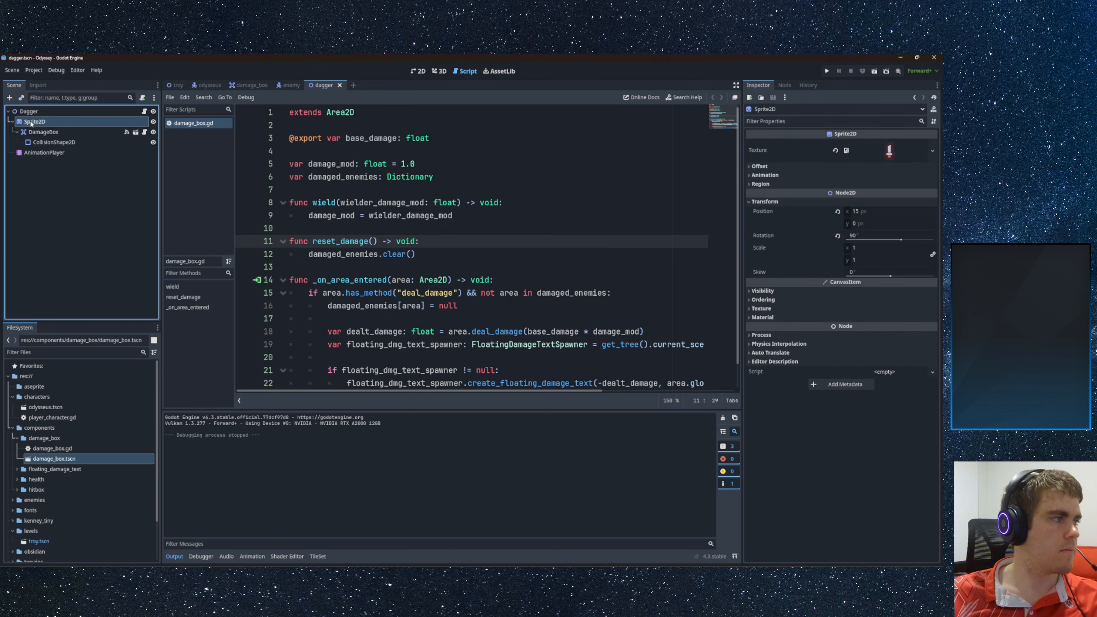
click(36, 112)
click(32, 122)
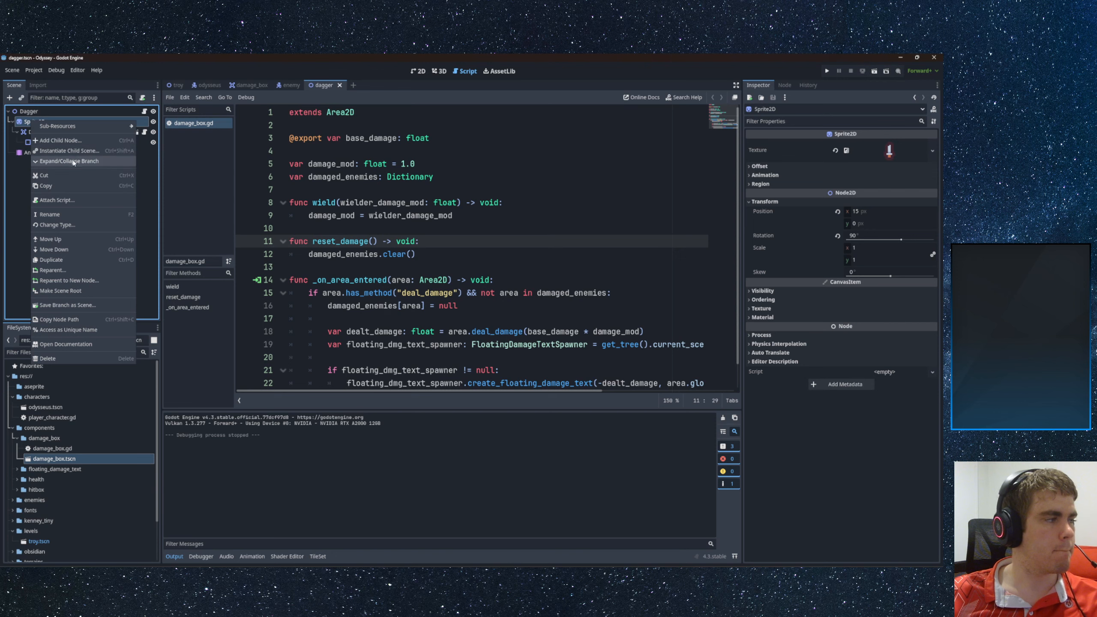
click(48, 141)
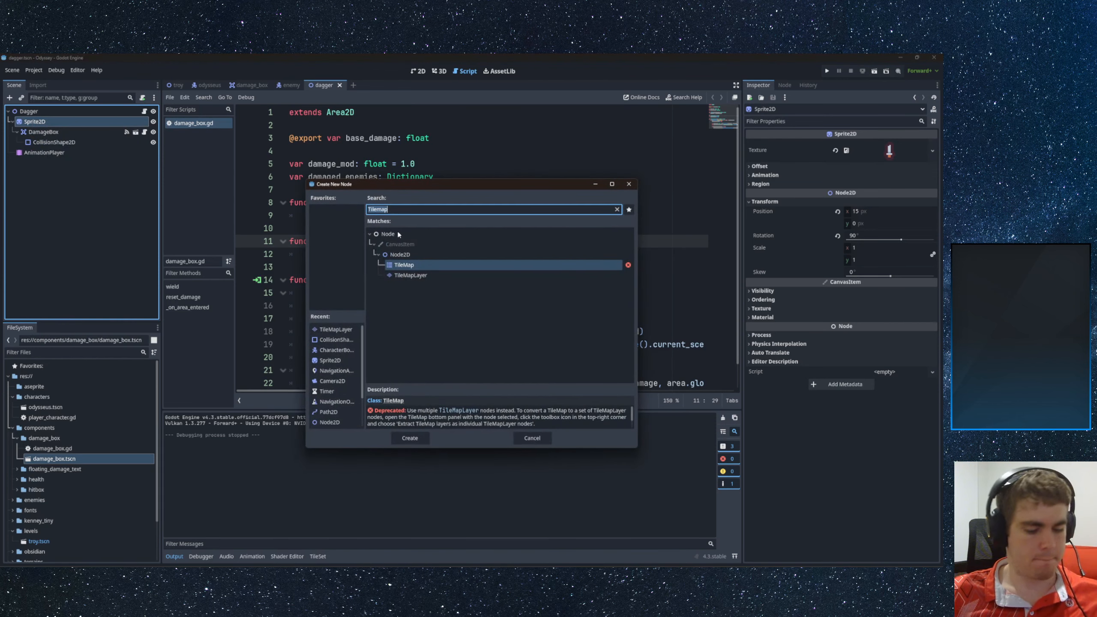
text(Damage)
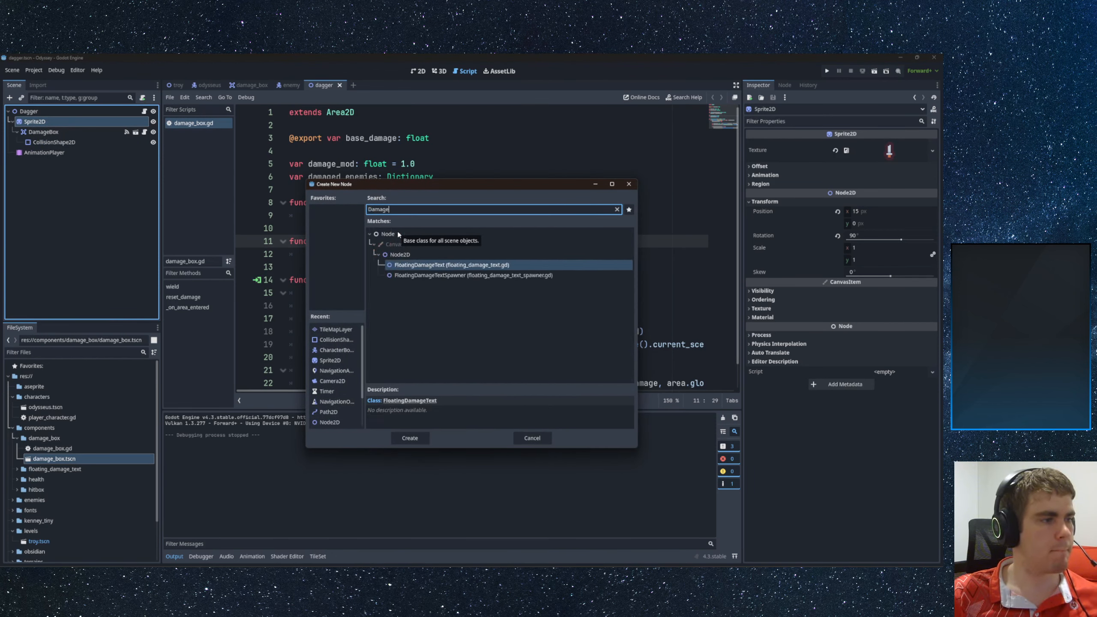
click(531, 438)
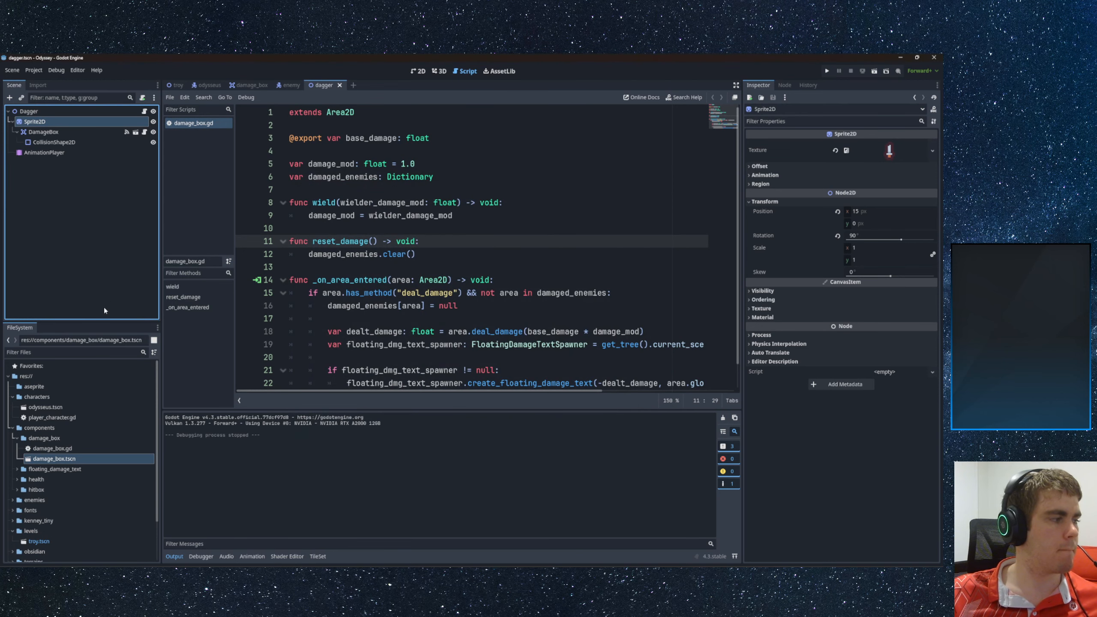
right_click(48, 124)
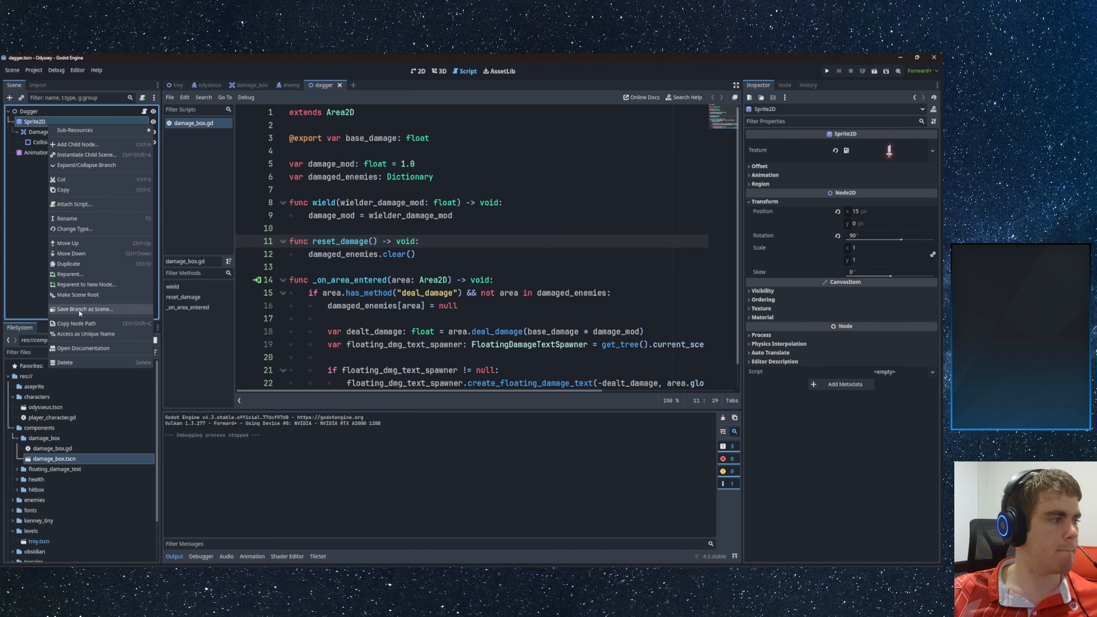
click(37, 224)
- Add damage_box.tscn under the Dagger's Sprite2D to check its configuration warning, and delete the added instance
drag(41, 460, 43, 125)
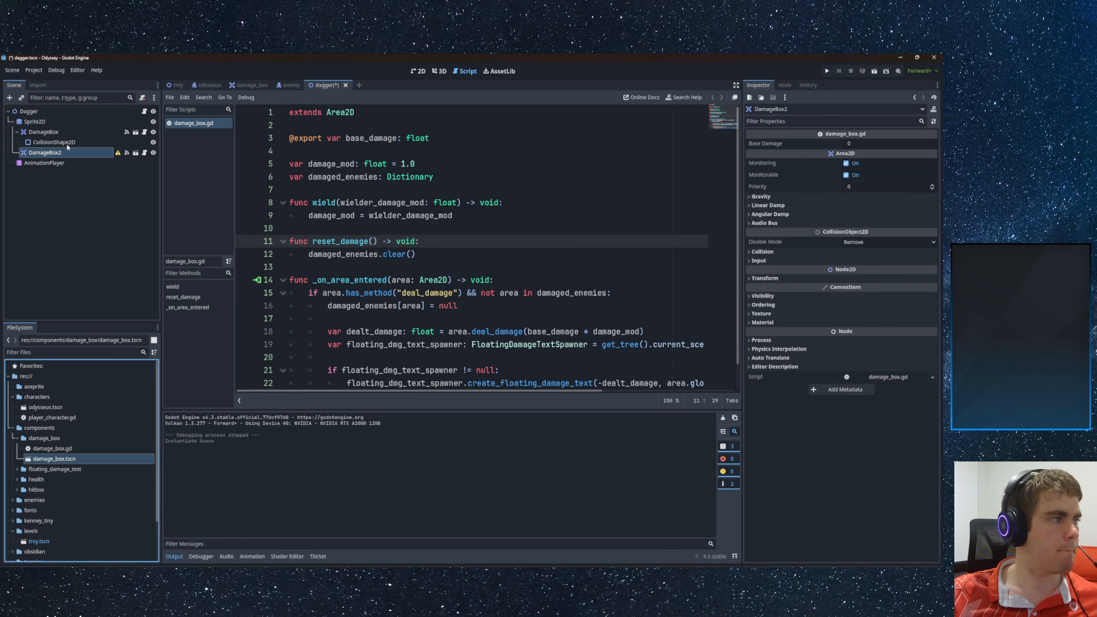
mouse_move(117, 155)
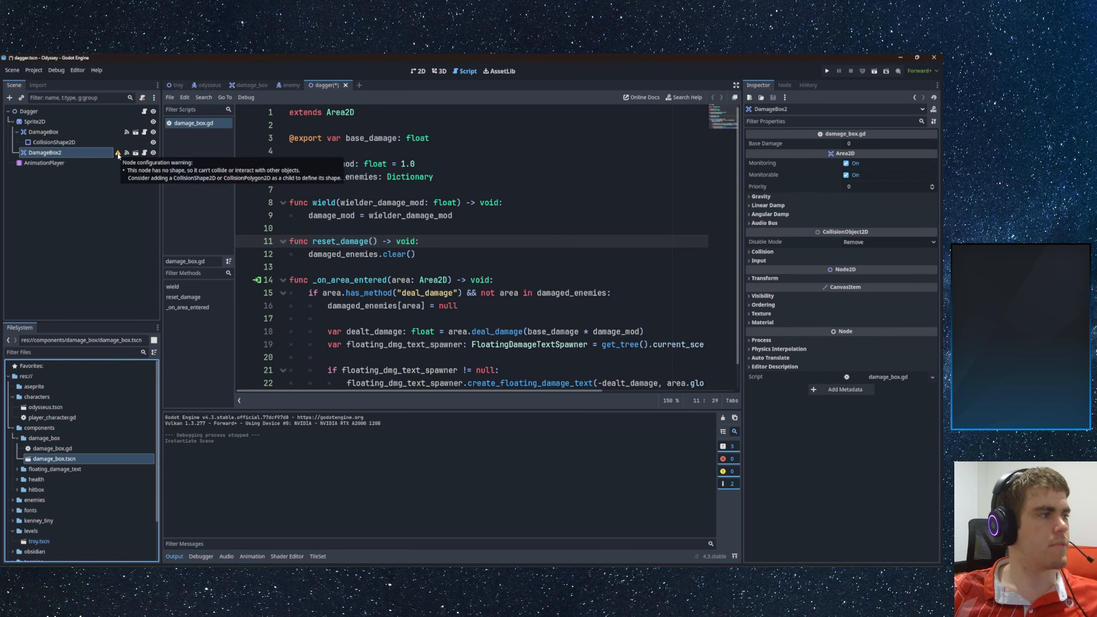
click(52, 153)
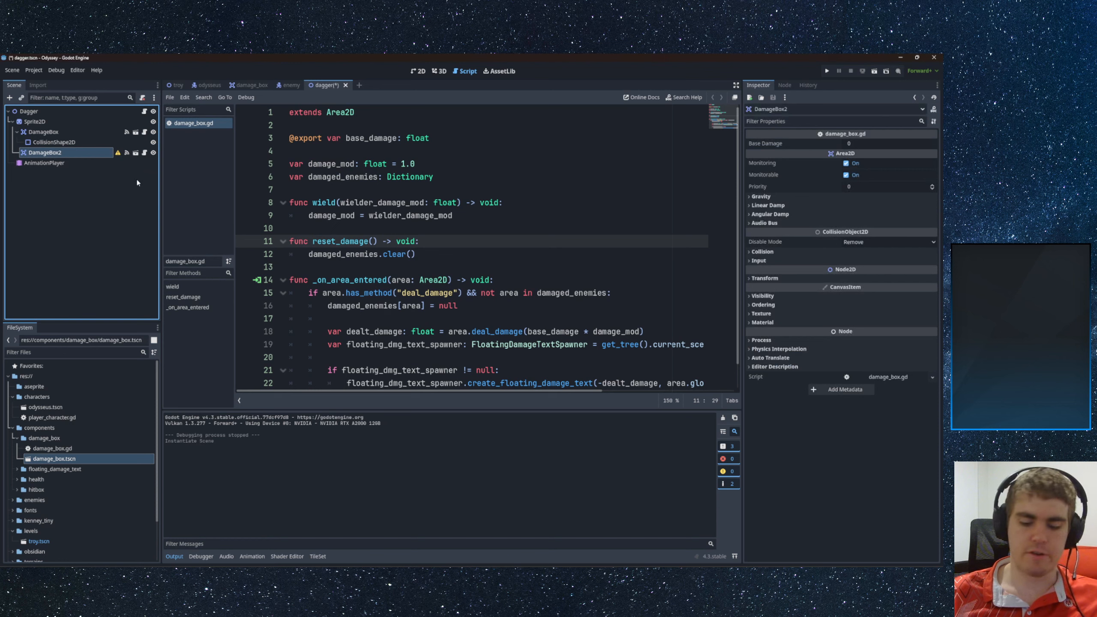
key(Delete)
click(445, 328)
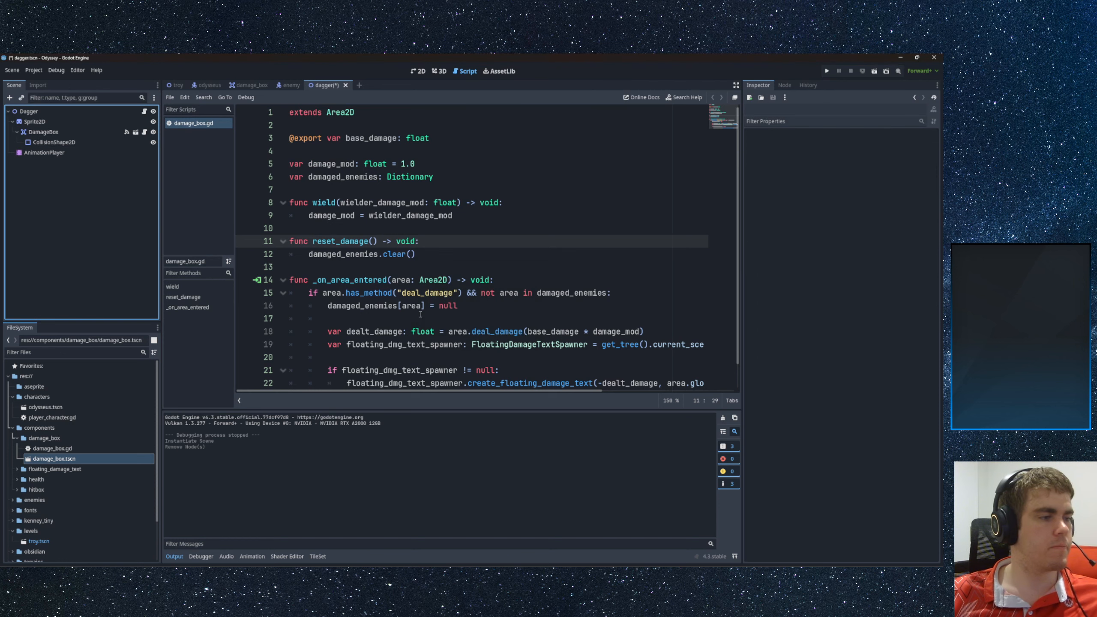
- Save the Dagger scene
click(360, 138)
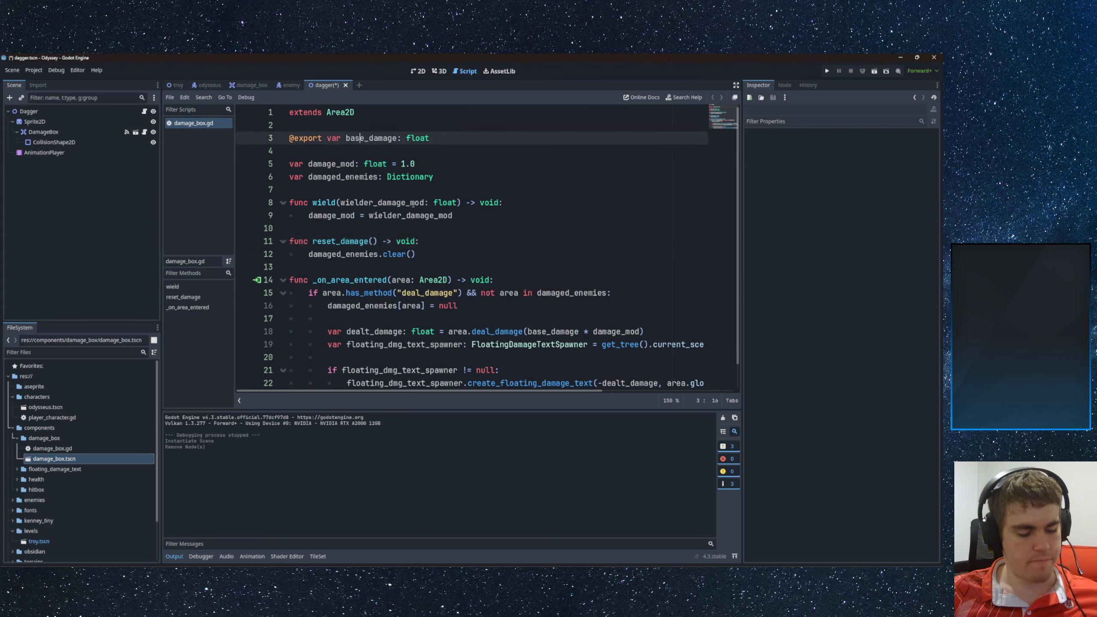
key(ctrl+s)
click(385, 124)
- Switch to the enemy scene in the 2D view and examine the HitboxSensor's collision polygon around the sprite
click(285, 87)
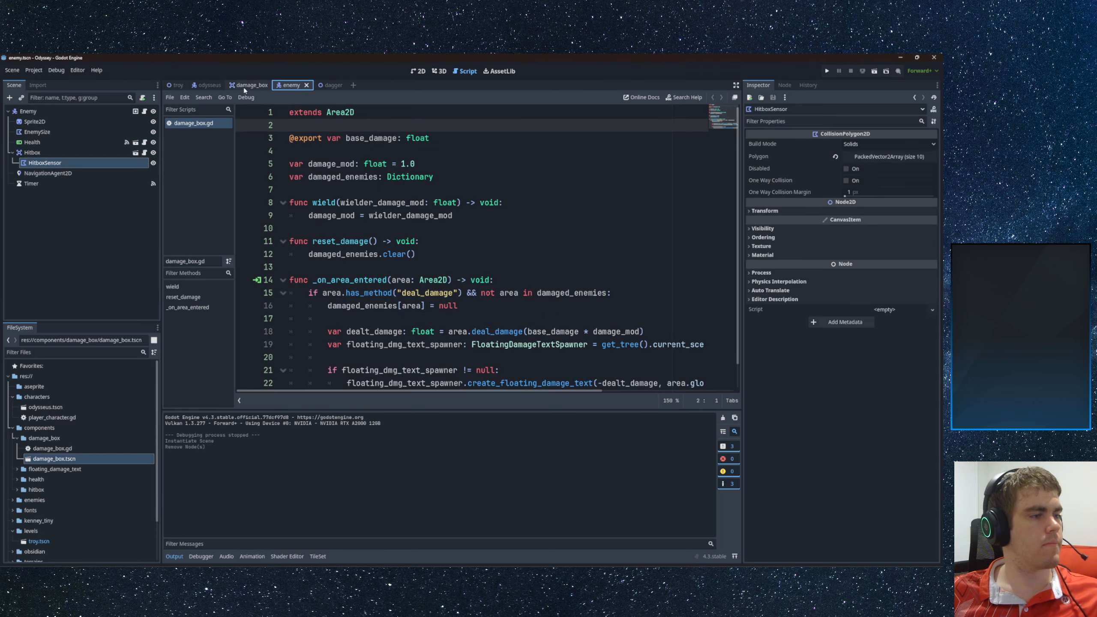
click(418, 71)
scroll(445, 265, down, 2)
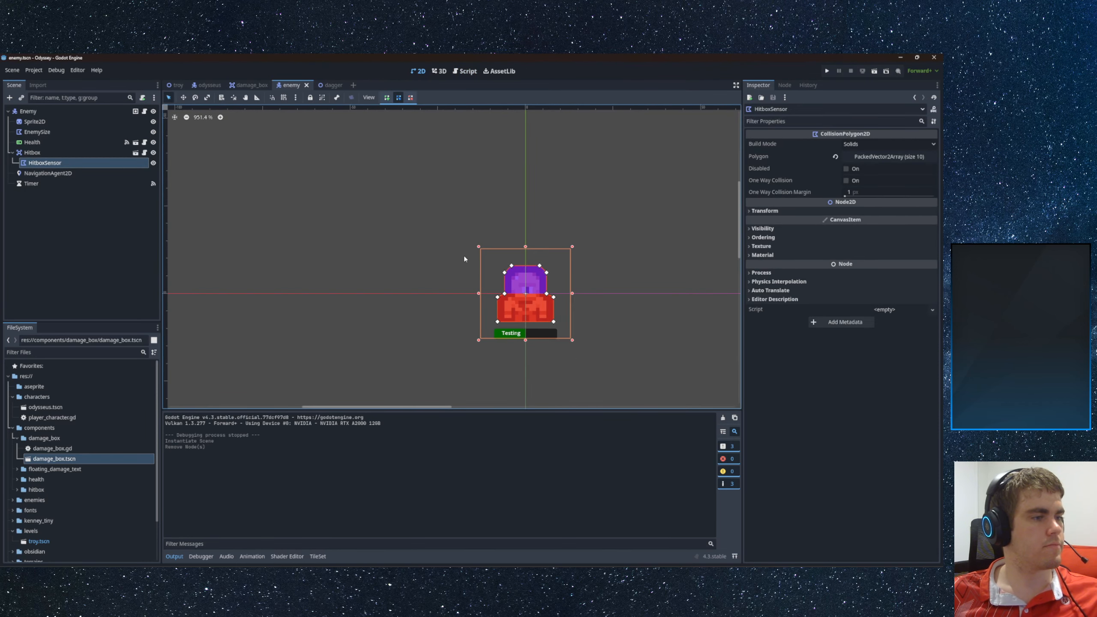
scroll(537, 295, up, 6)
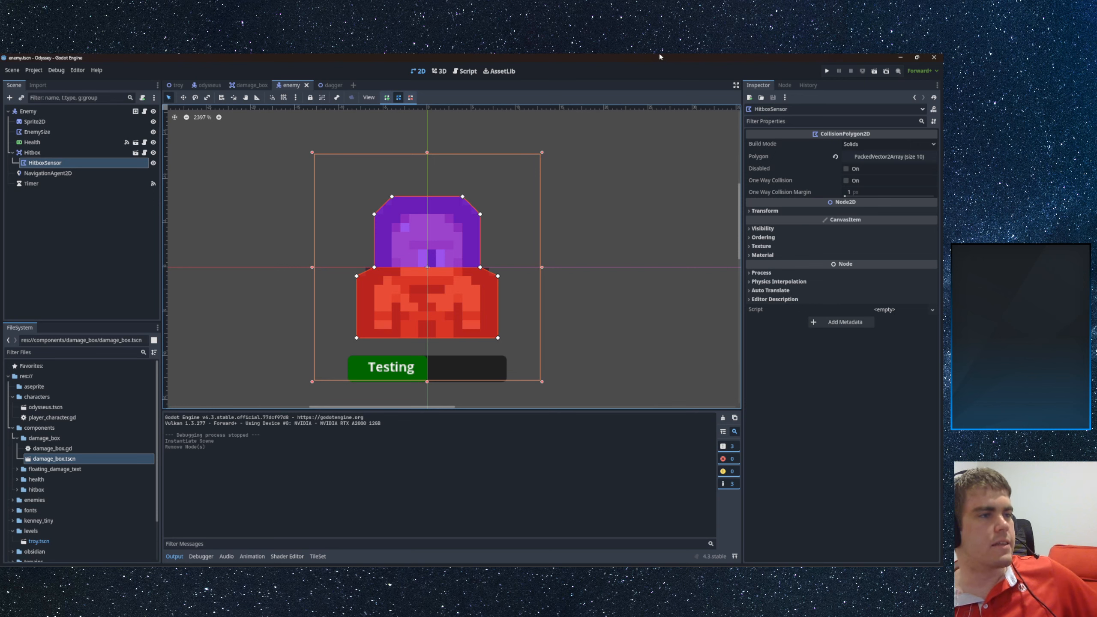
scroll(252, 238, down, 5)
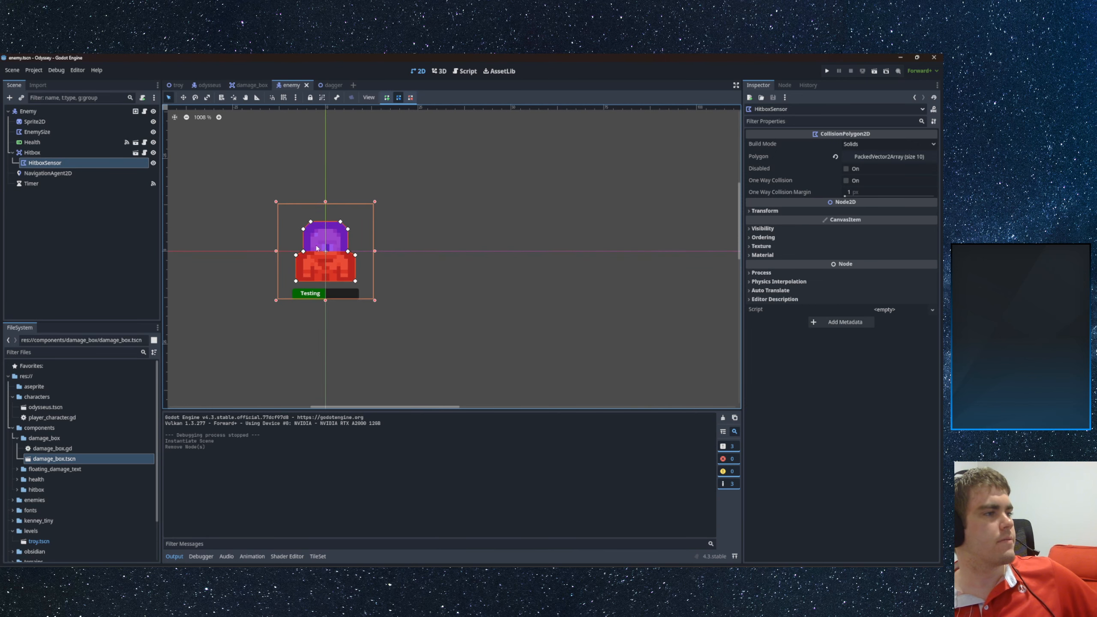
scroll(392, 259, down, 2)
- Open the troy_terrain.tscn scene from the terrains folder and examine the layout of its grass, dirt and obstacle areas
scroll(78, 458, down, 2)
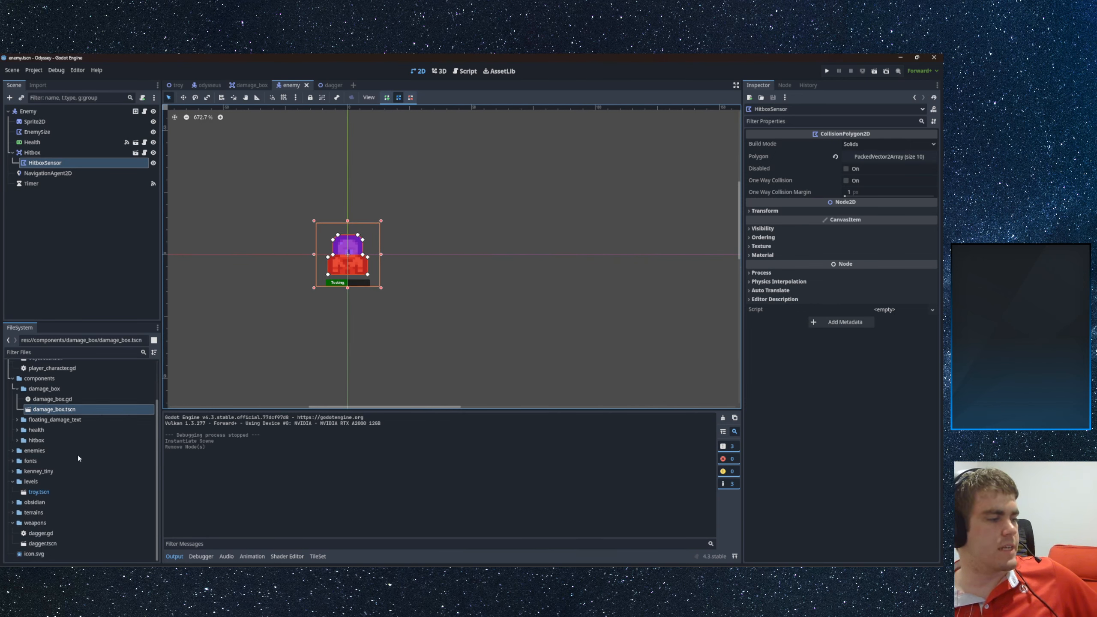
click(15, 514)
click(14, 513)
scroll(37, 501, down, 5)
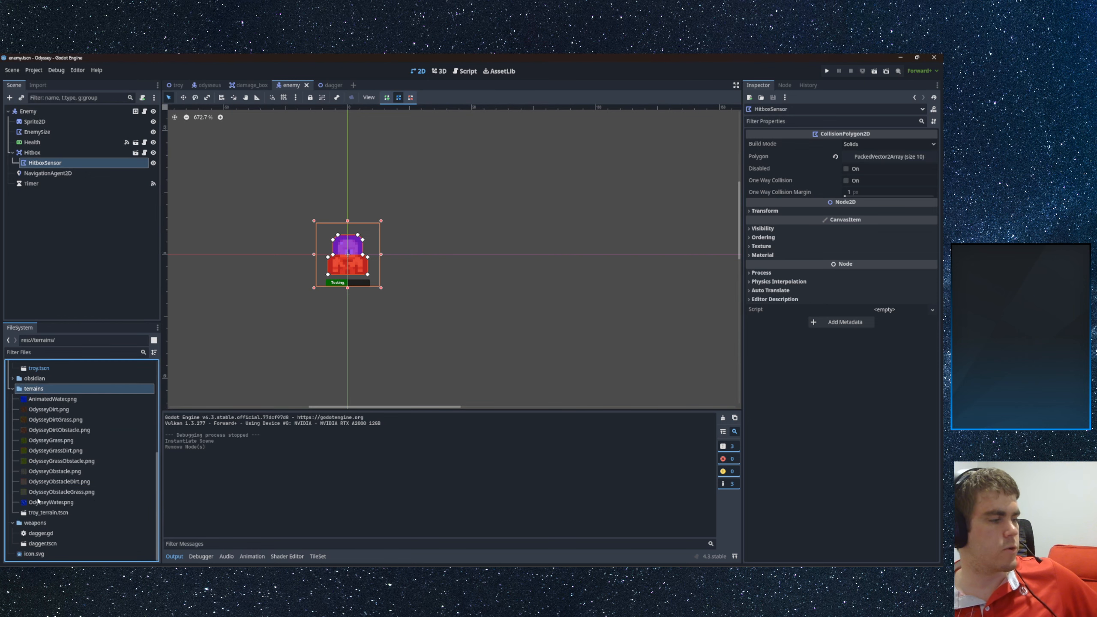
double_click(63, 511)
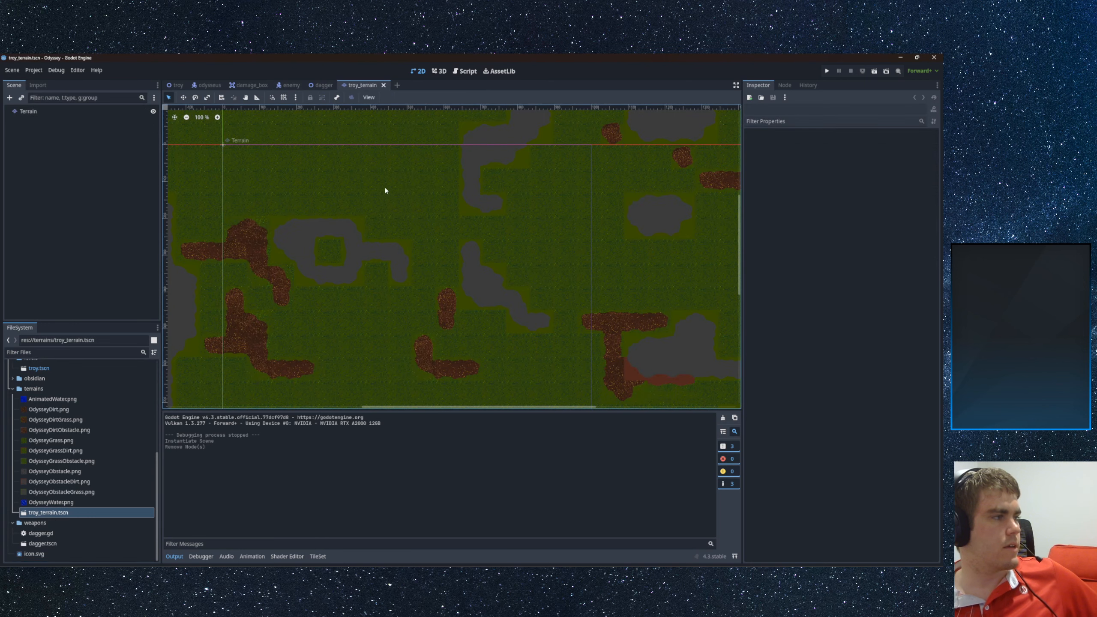
scroll(447, 221, down, 2)
scroll(456, 203, up, 2)
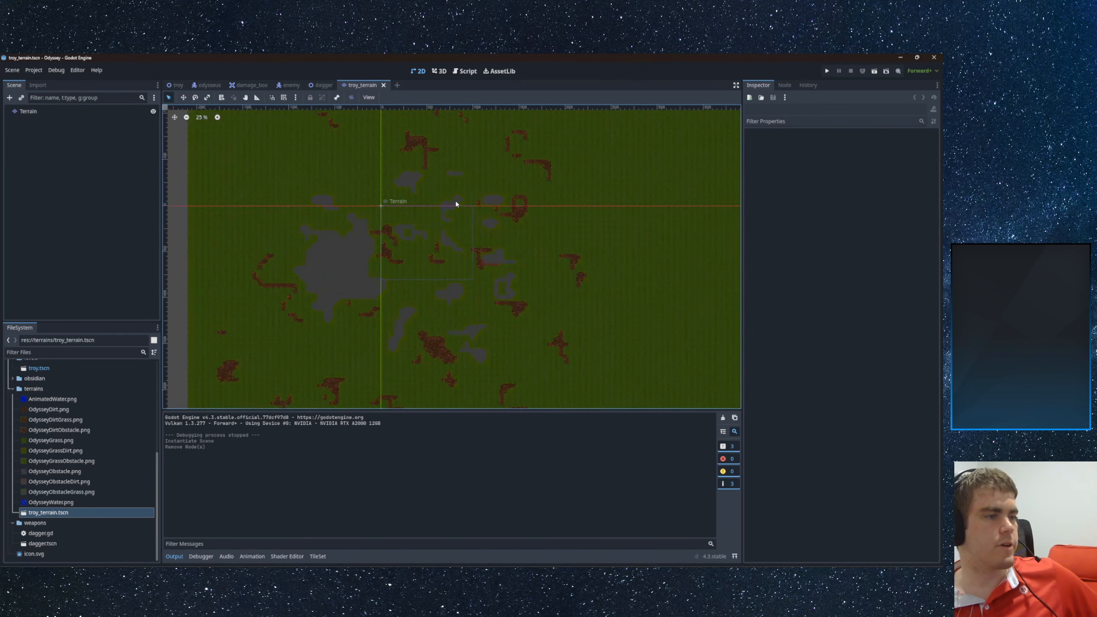
scroll(456, 202, up, 6)
middle_drag(414, 186, 647, 168)
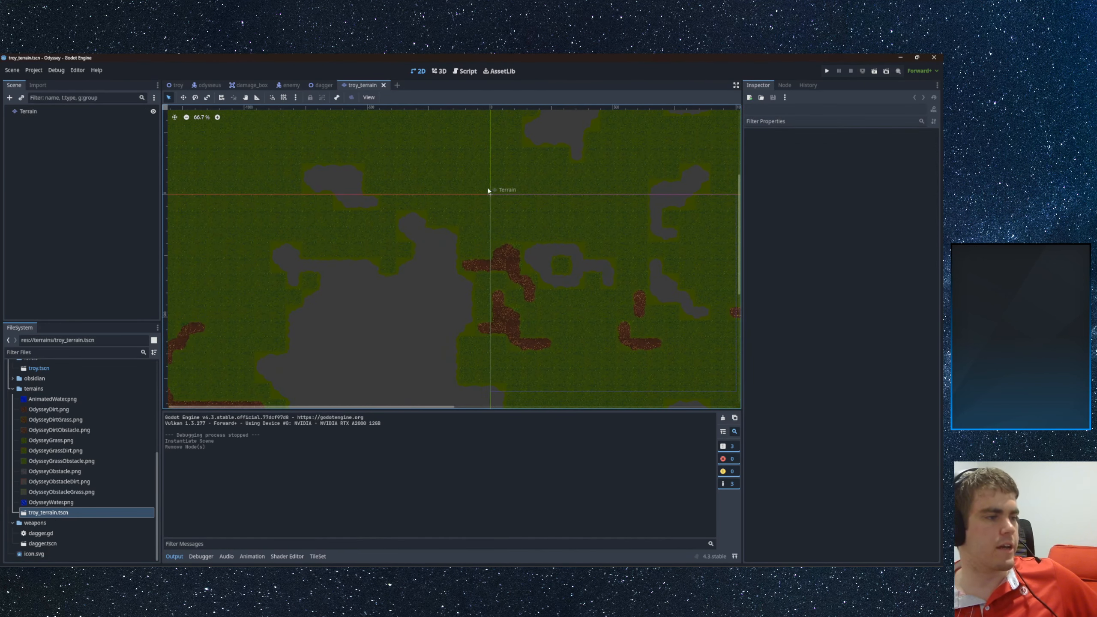
middle_drag(414, 294, 375, 107)
middle_drag(398, 354, 435, 254)
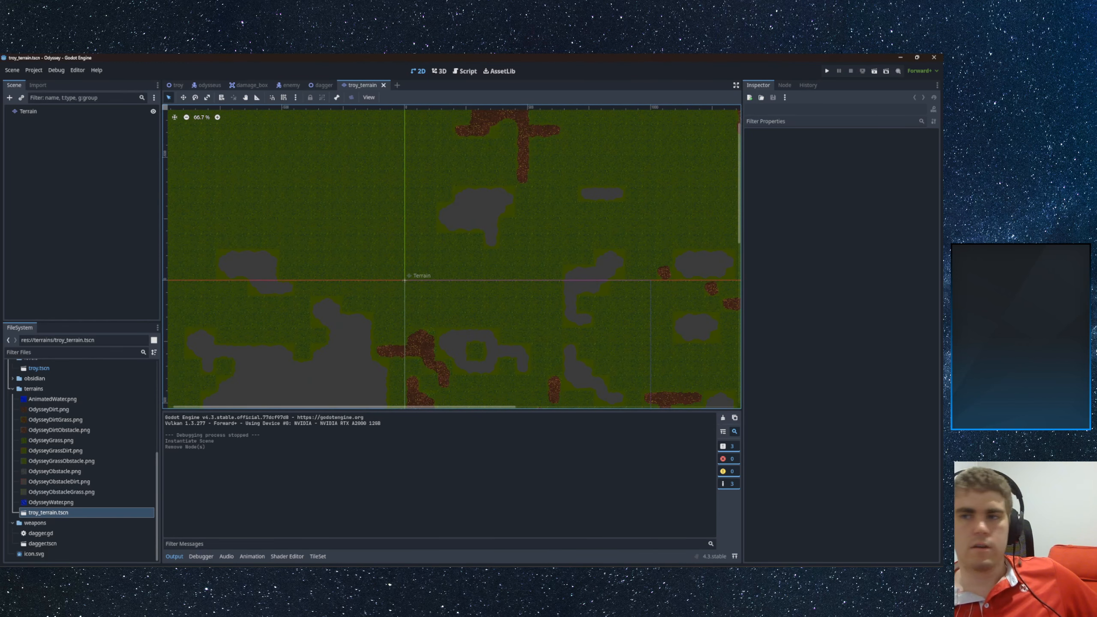